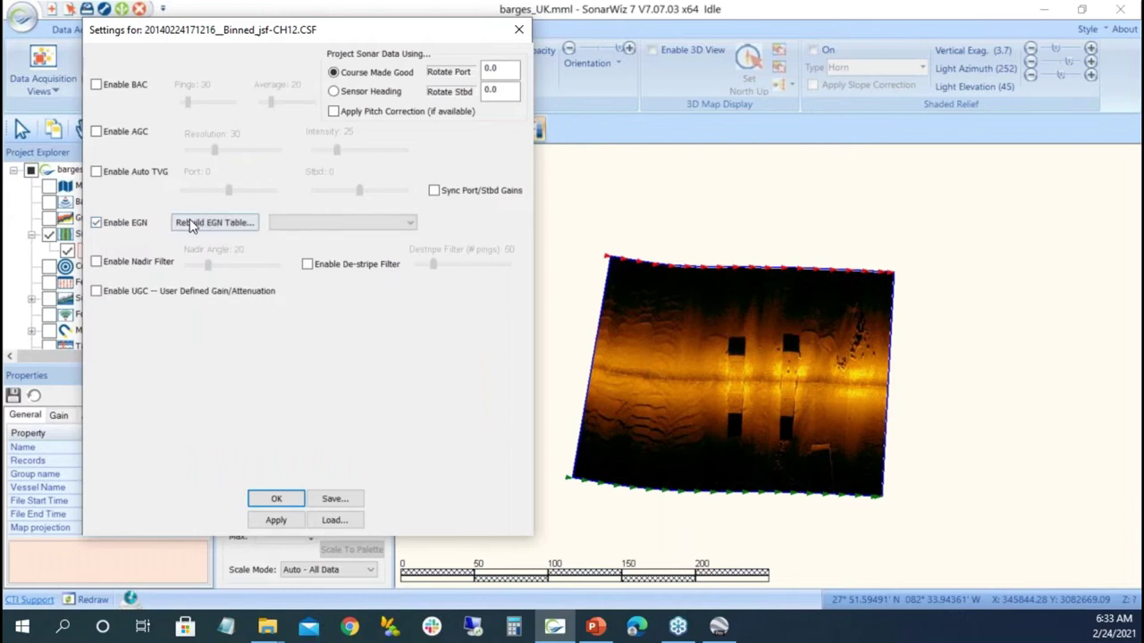
Build an EGN table named lf from the binned sidescan file and apply it to the file's gain settings.
left_click(177, 231)
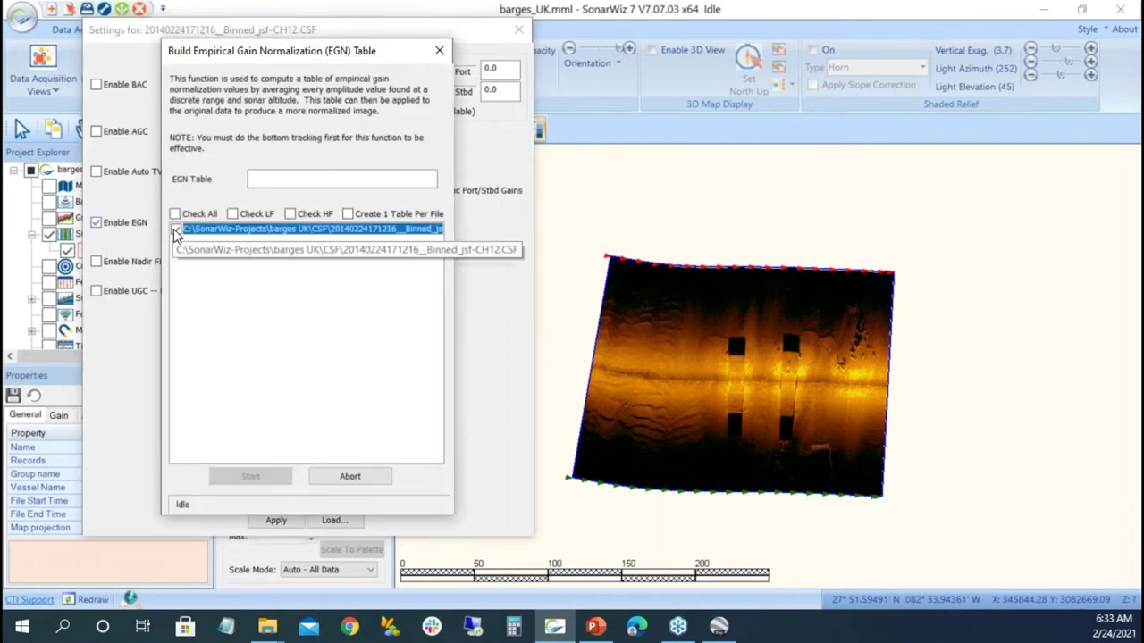
left_click(272, 177)
type("(")
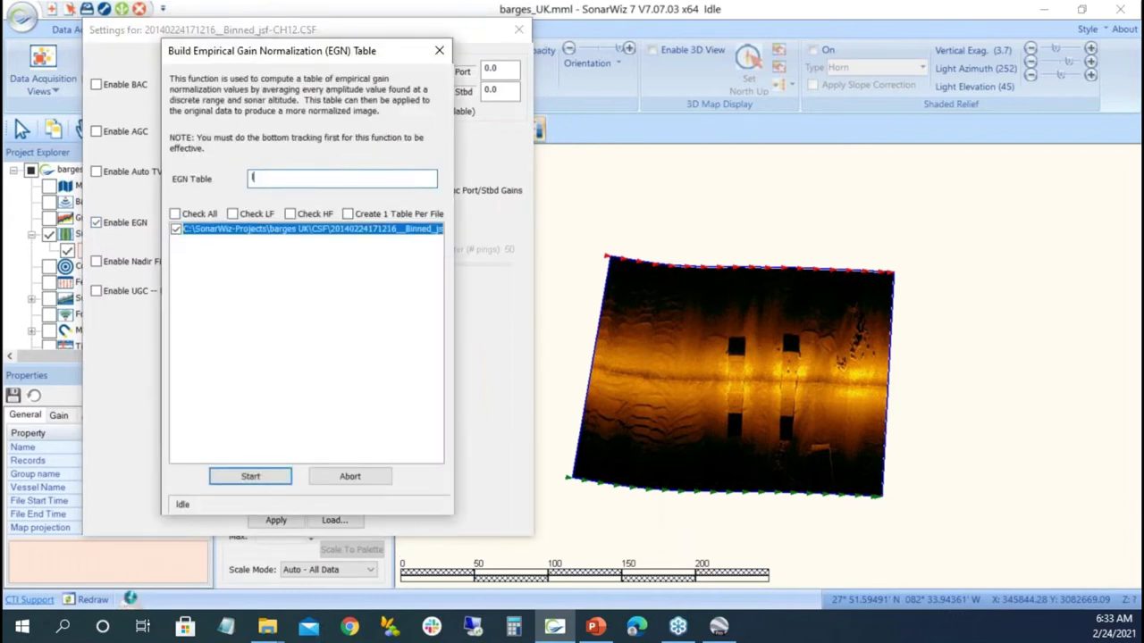
left_click(249, 475)
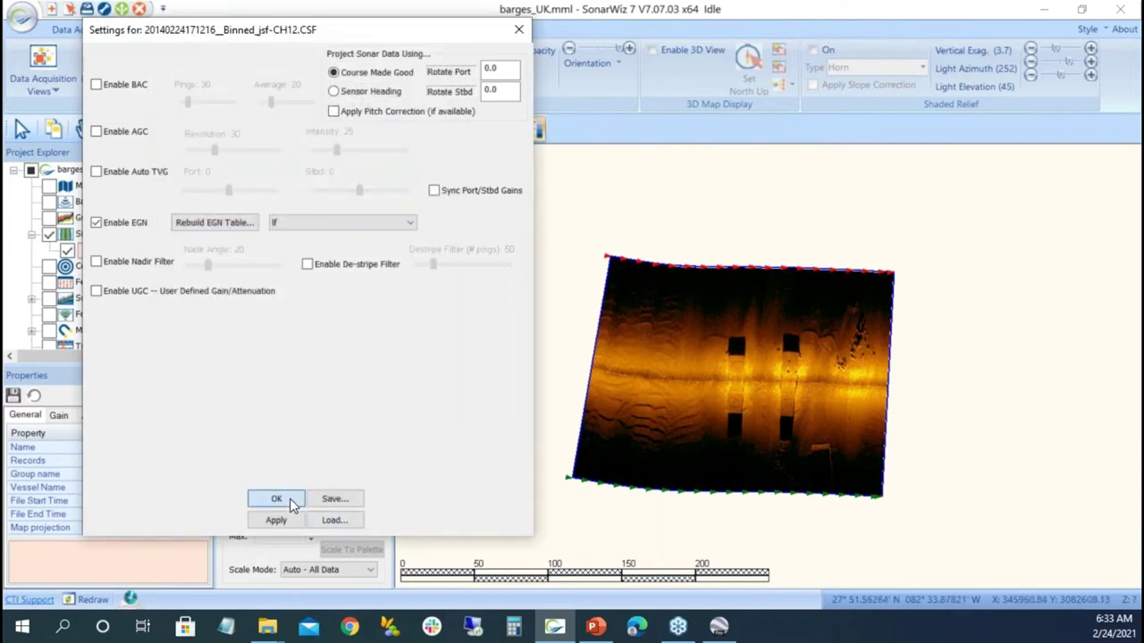
left_click(276, 498)
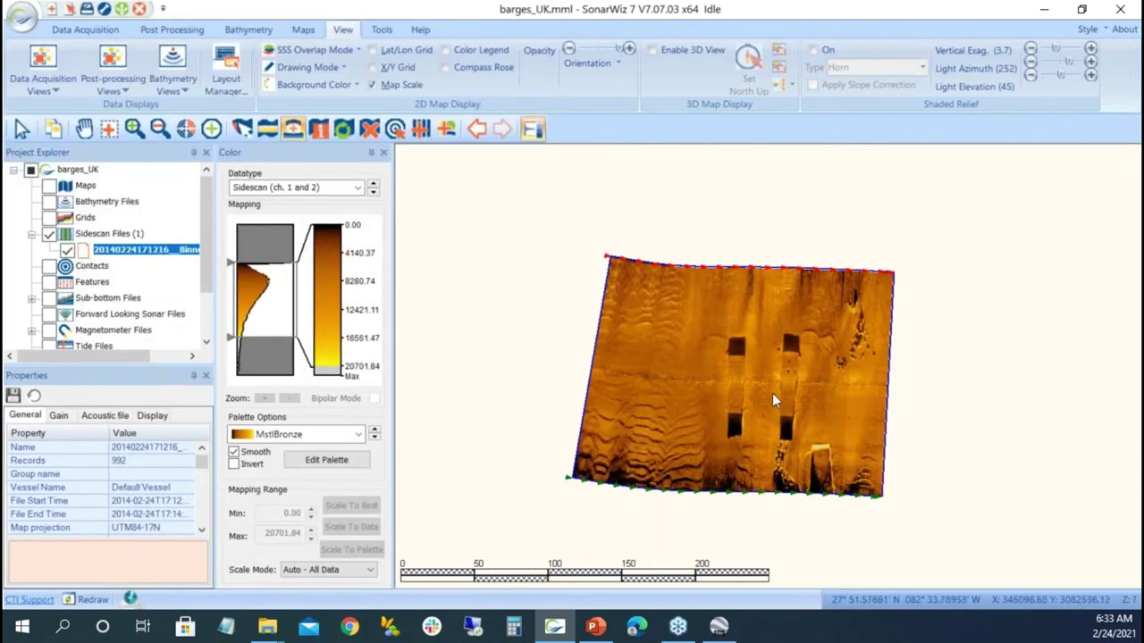
scroll(773, 396, "up", 1)
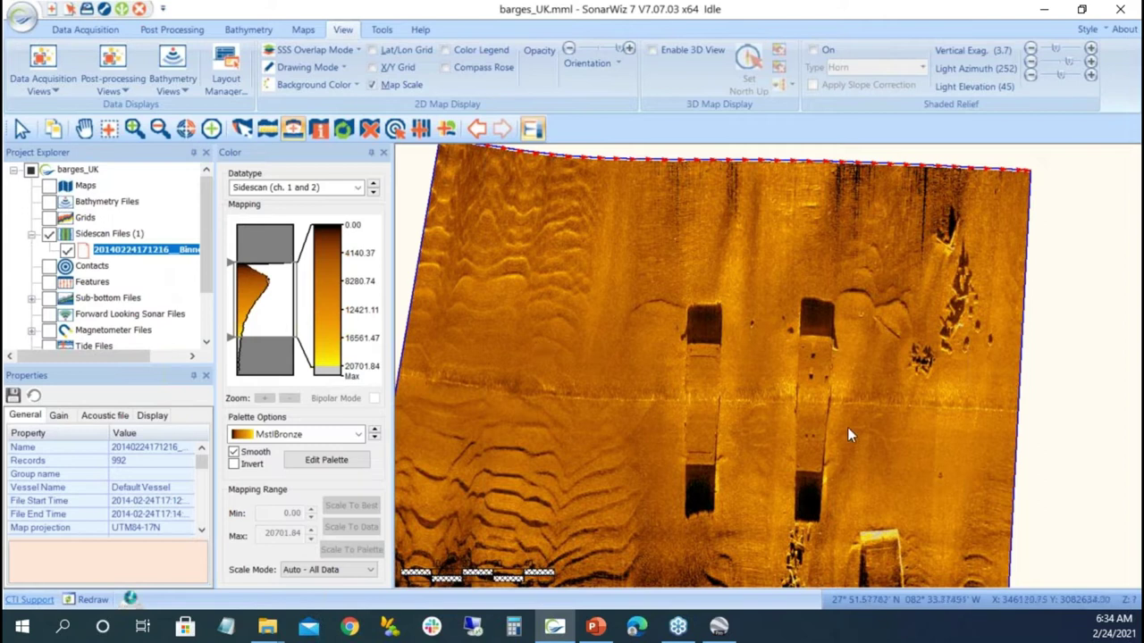
Clear the entire bottom track of the binned sidescan file, apply the change and close bottom tracking.
left_click(139, 254)
right_click(139, 252)
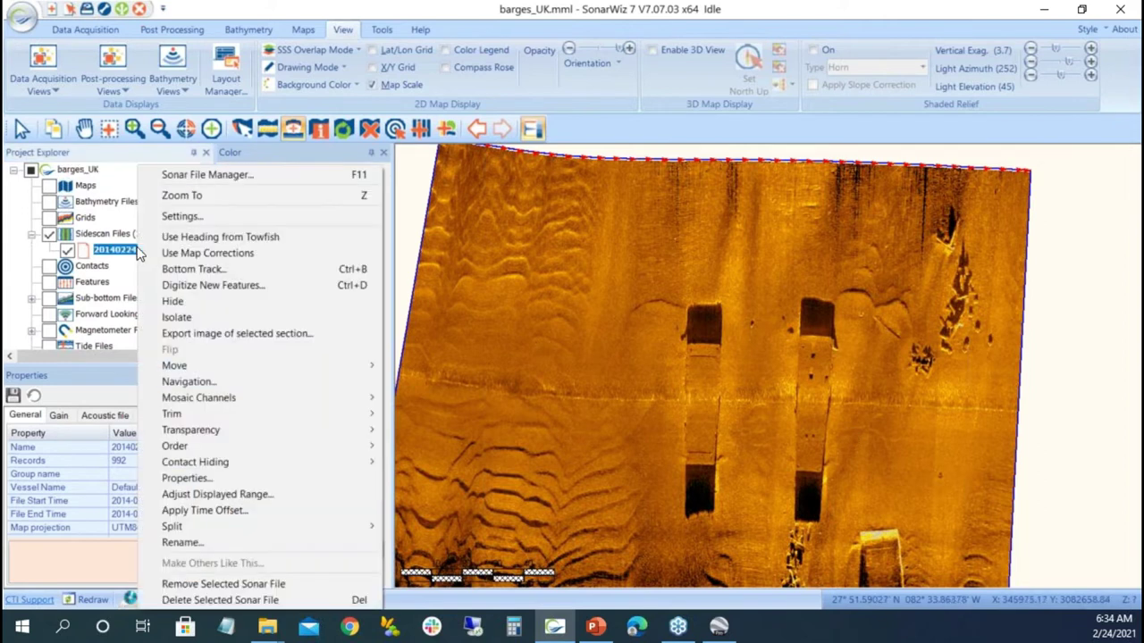
left_click(185, 264)
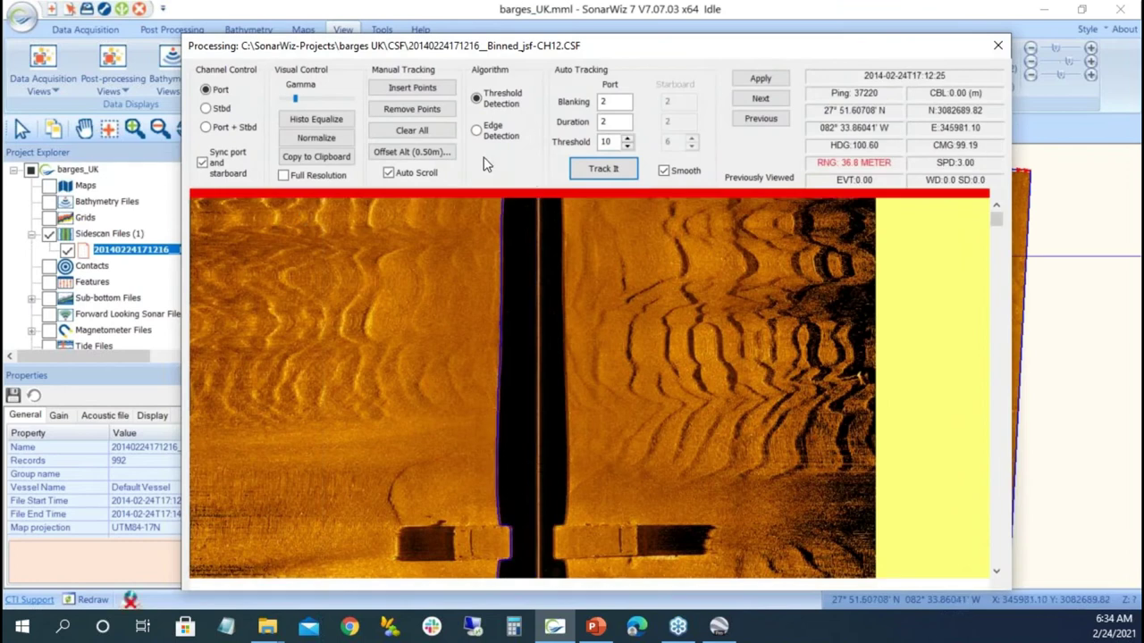
left_click(413, 111)
left_click(414, 131)
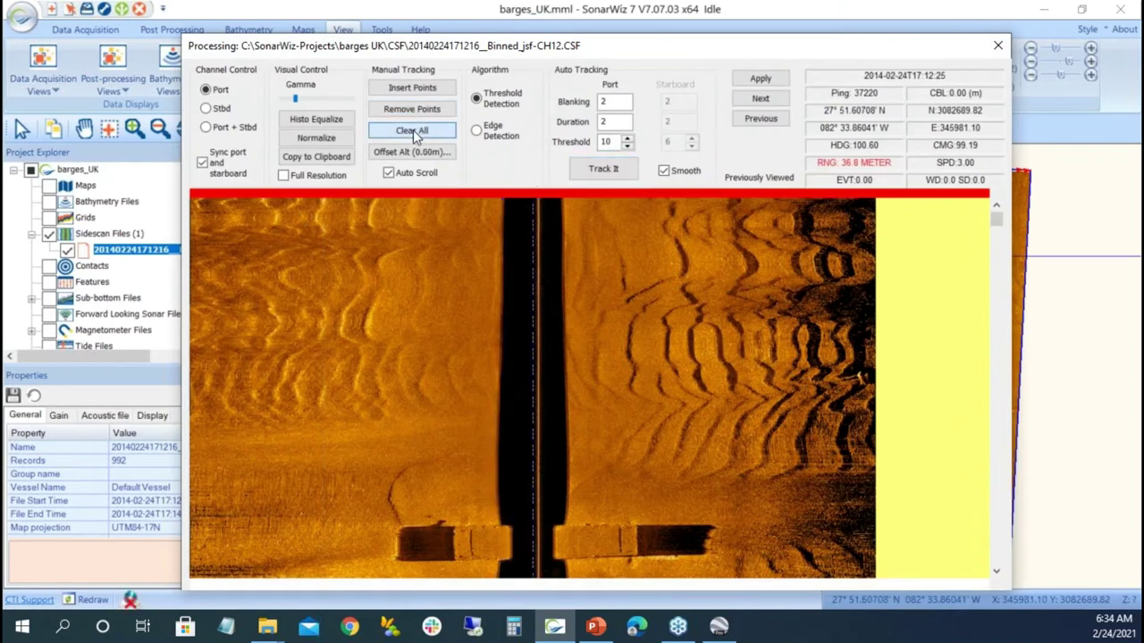
left_click(758, 80)
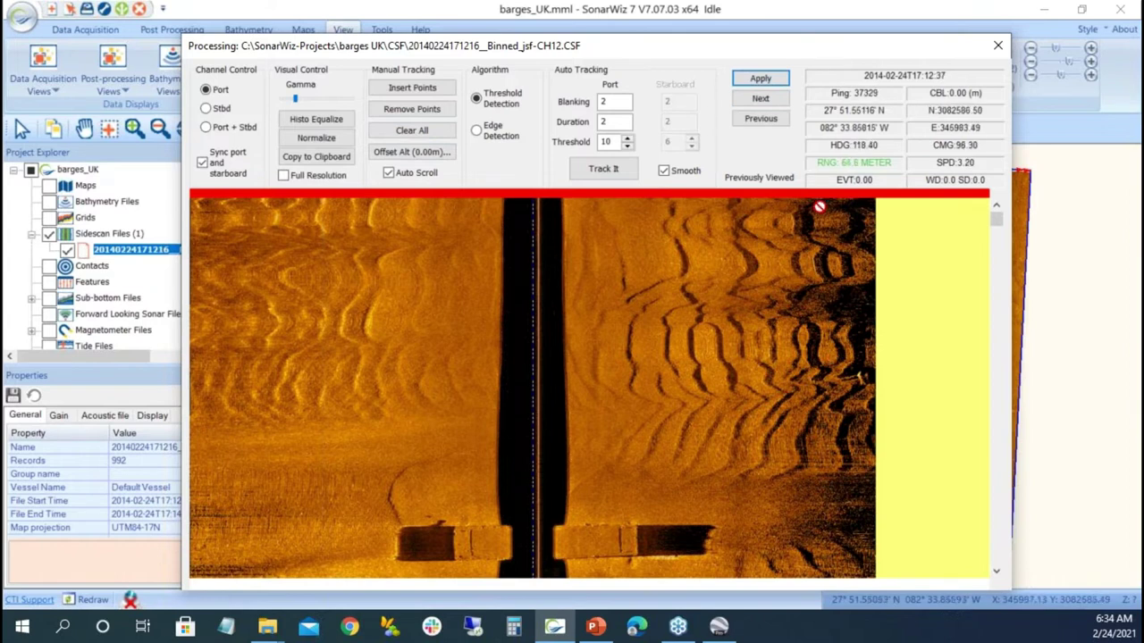
left_click(1000, 50)
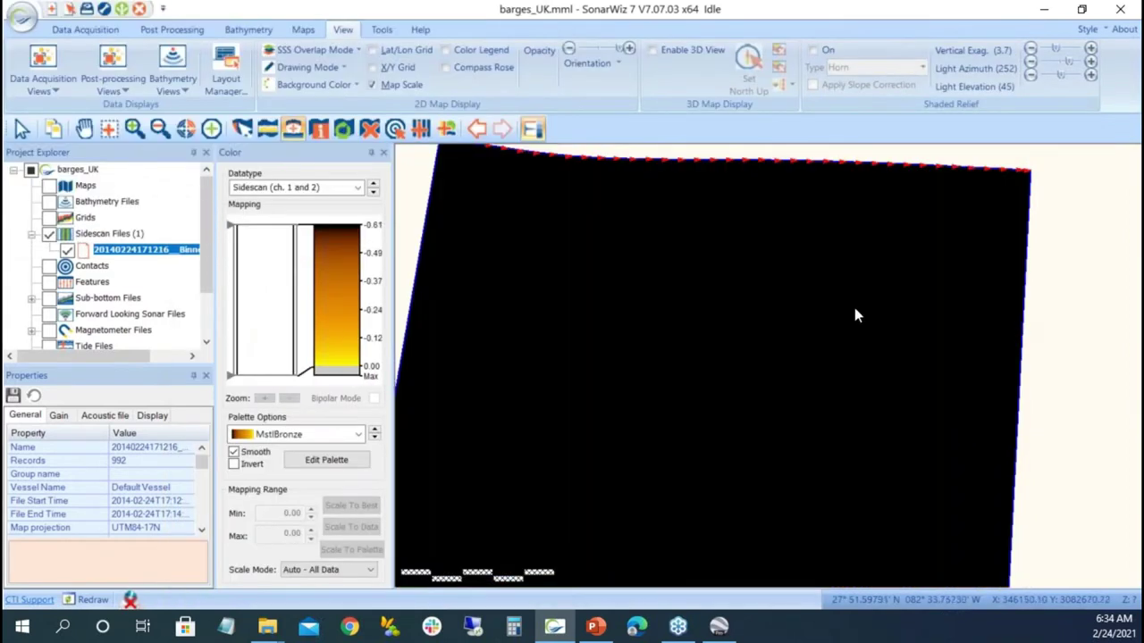
Rebuild the lf EGN table from the sidescan file without bottom tracking, replacing the existing table, and apply it.
right_click(177, 254)
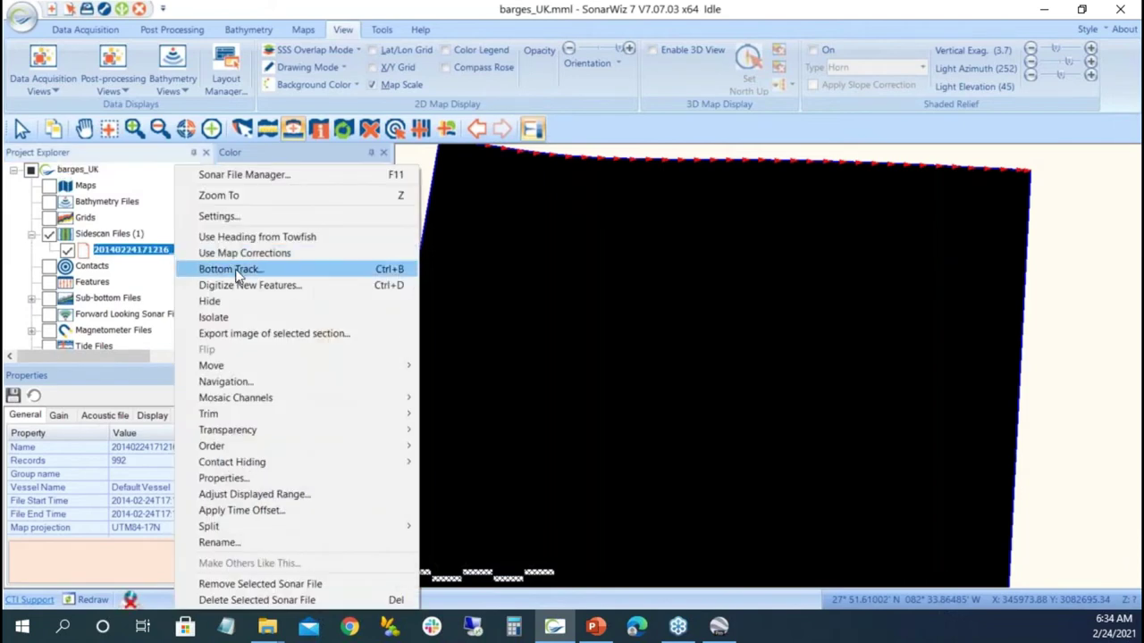
left_click(238, 219)
left_click(215, 225)
left_click(176, 229)
left_click(253, 477)
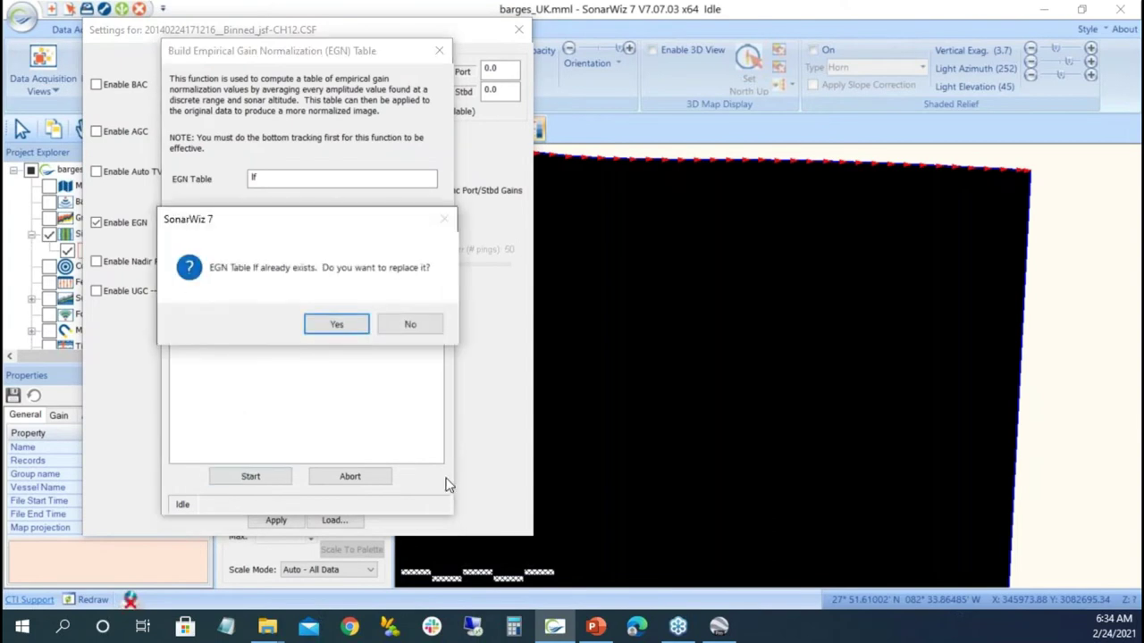
left_click(334, 325)
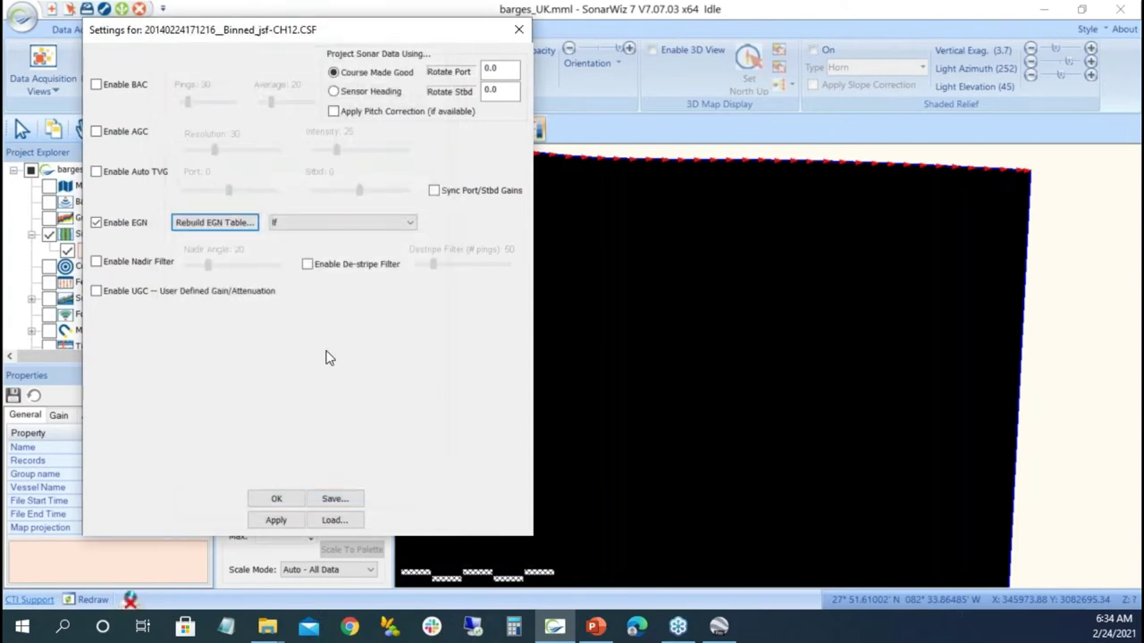
left_click(286, 499)
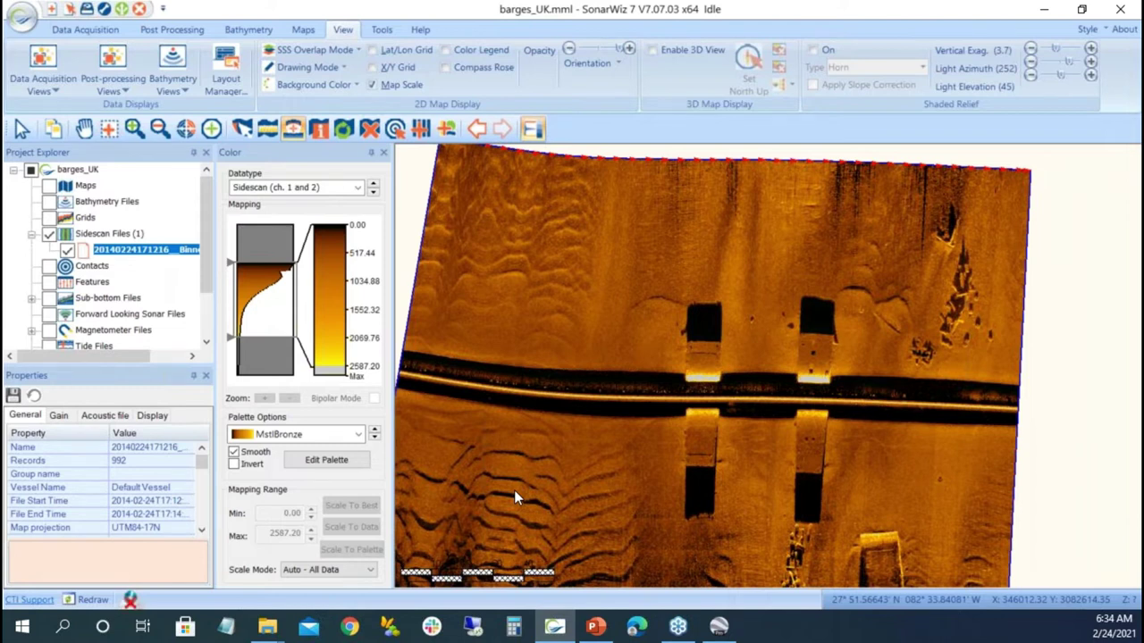
Auto-track the sidescan file's bottom with threshold detection, add a 0.5 m altitude offset and apply the solution.
right_click(131, 252)
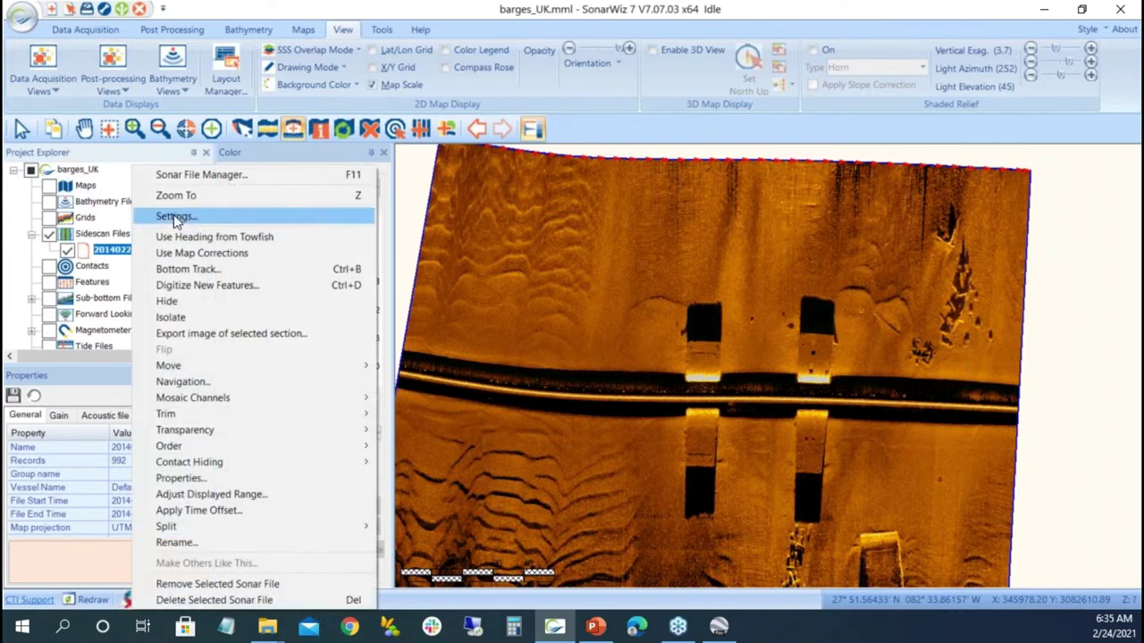
left_click(186, 269)
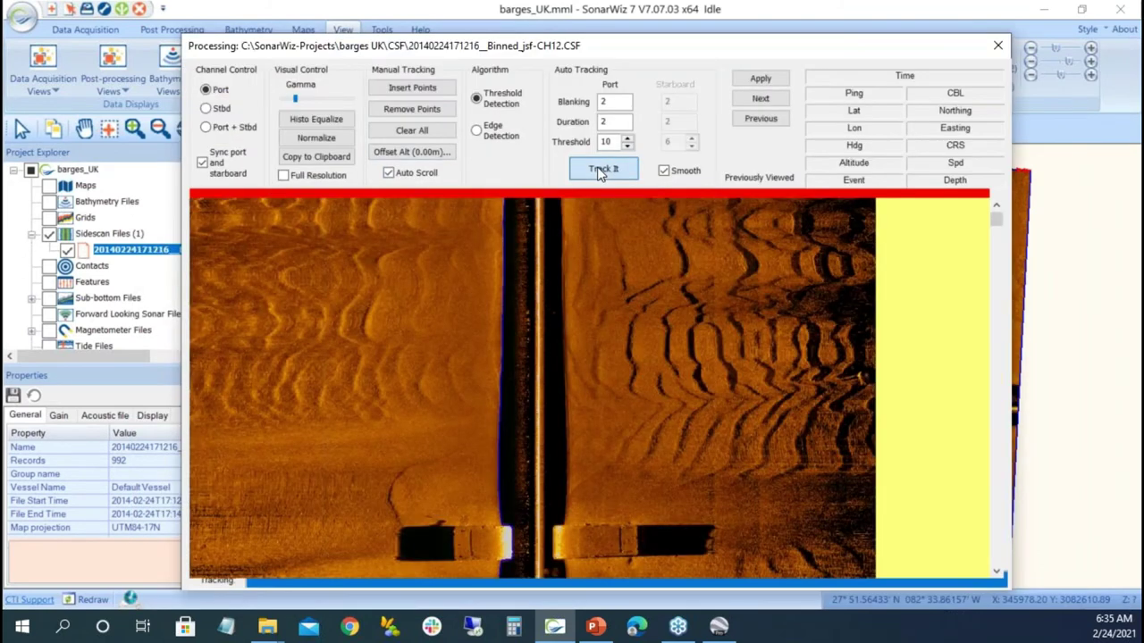
left_click(412, 152)
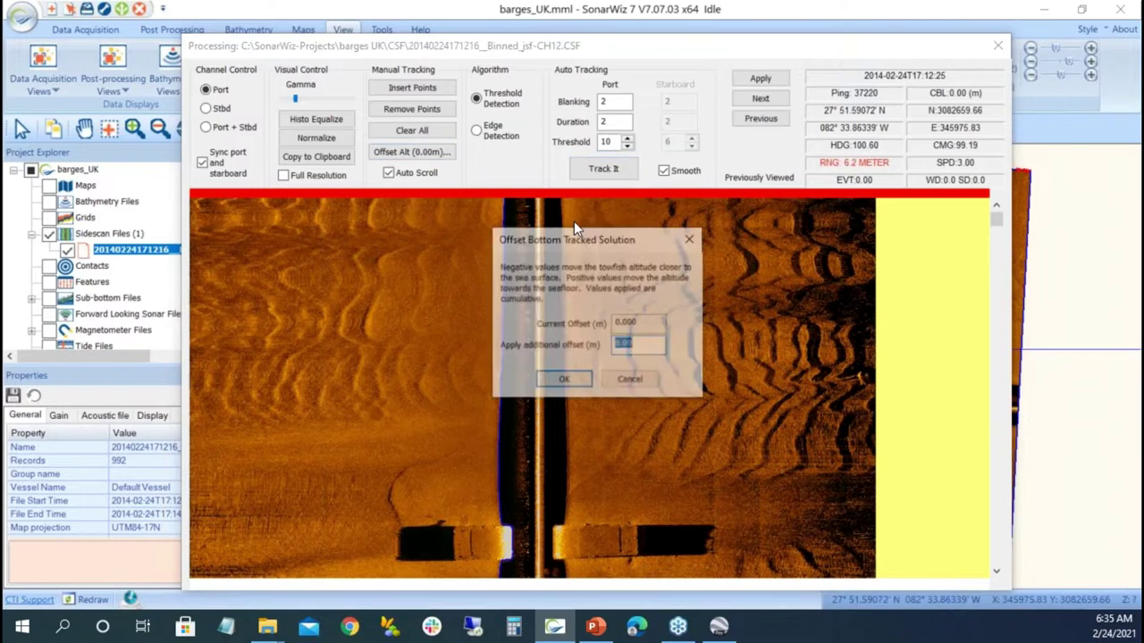
type("-5")
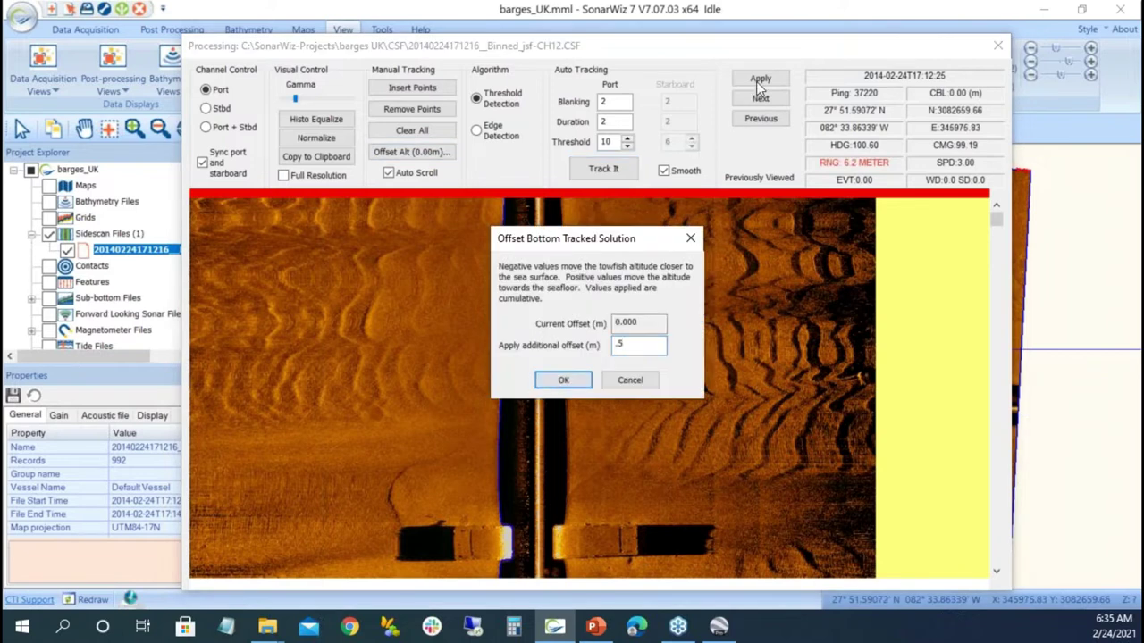
left_click(567, 379)
left_click(761, 78)
left_click(999, 44)
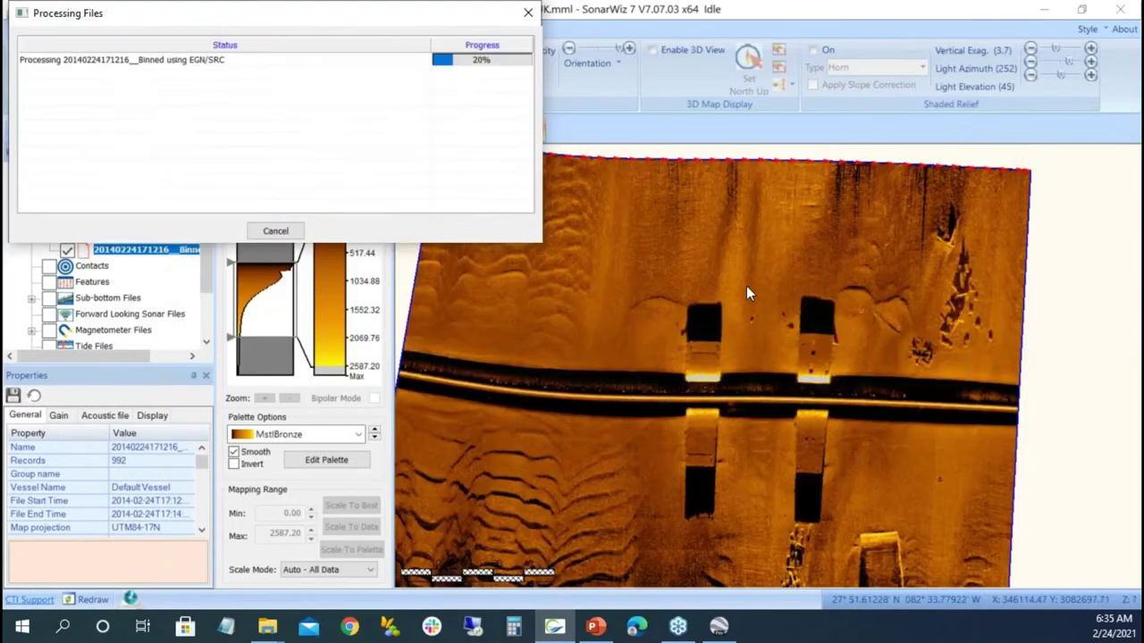
Rebuild the lf EGN table from the bottom-tracked sidescan file, overwriting the existing table, and apply the settings.
right_click(160, 251)
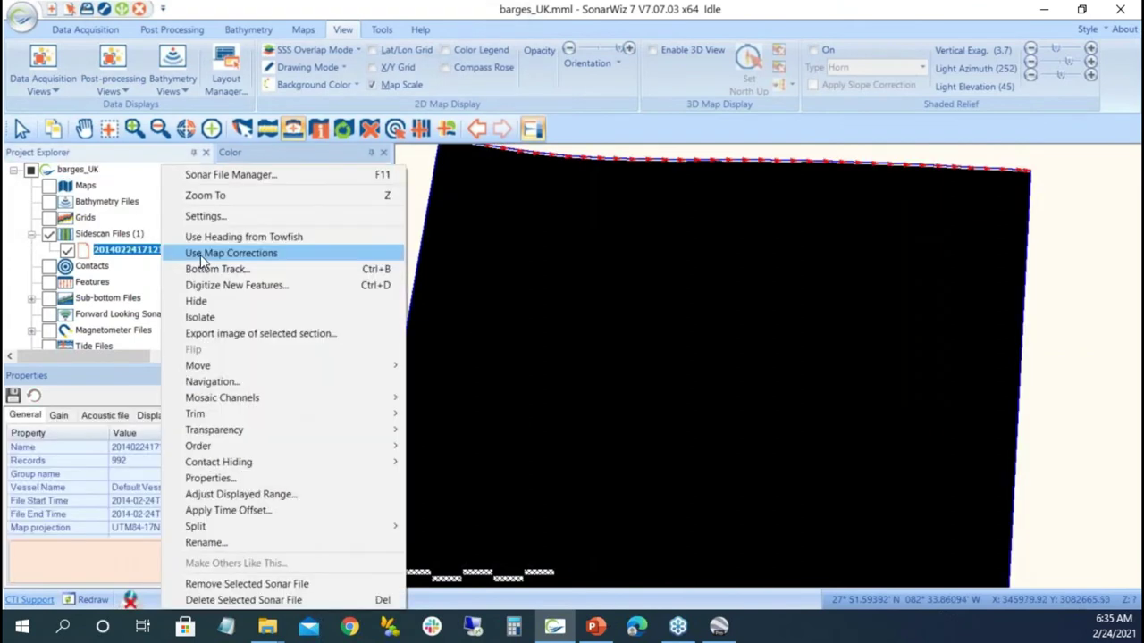
left_click(202, 216)
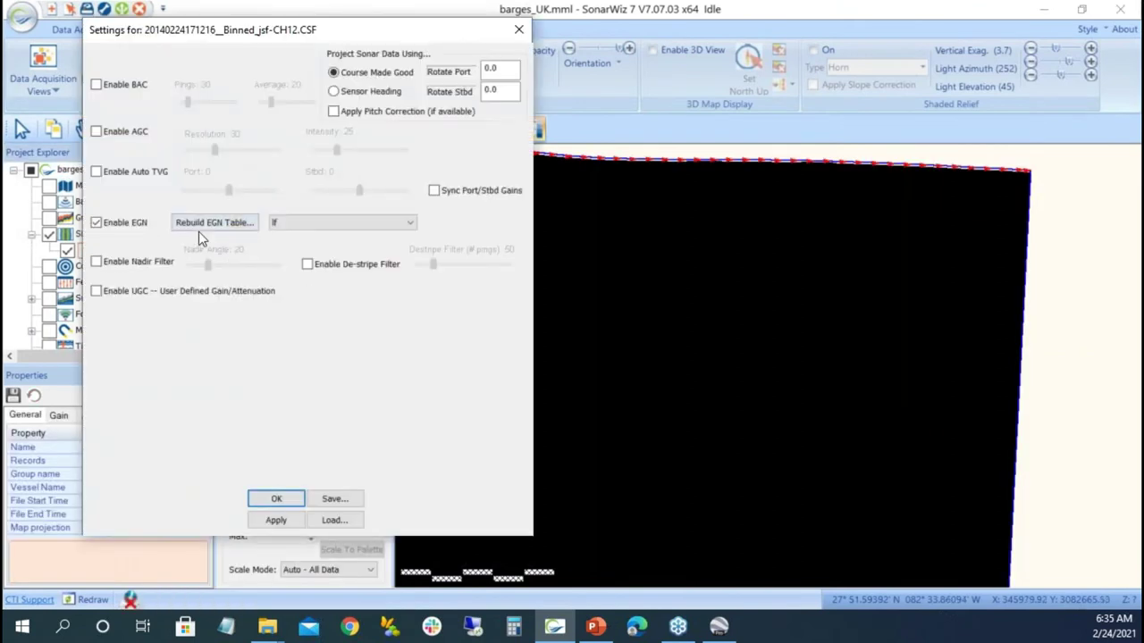
left_click(201, 223)
left_click(177, 230)
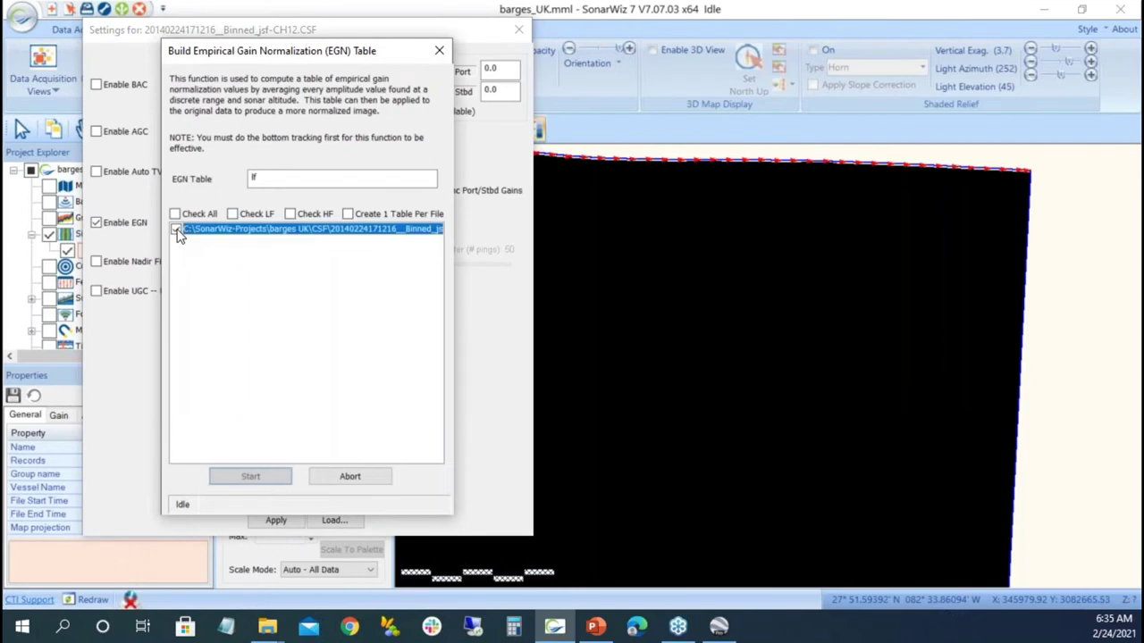
left_click(261, 478)
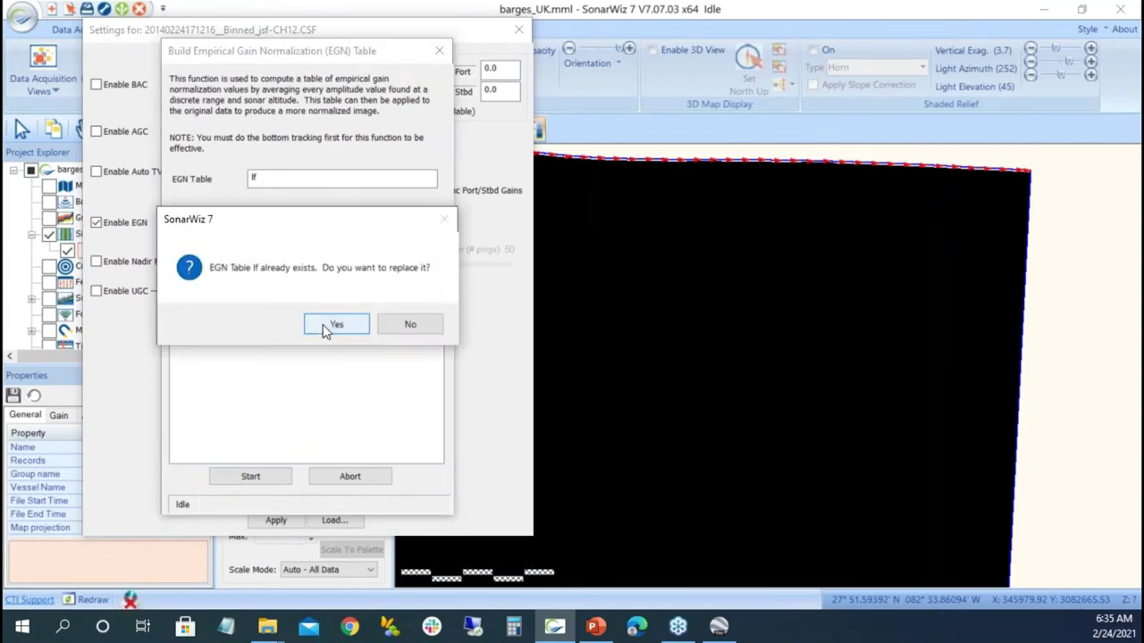
left_click(326, 327)
left_click(276, 499)
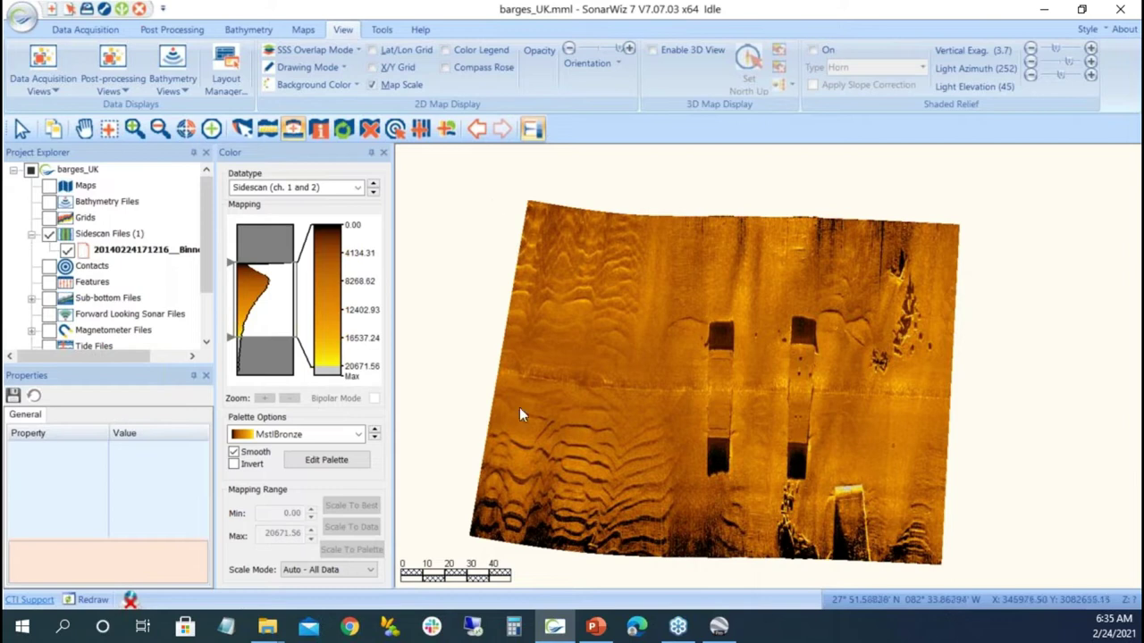
Trim the sidescan file from its beginning through ping 37458, then deselect the file.
right_click(140, 253)
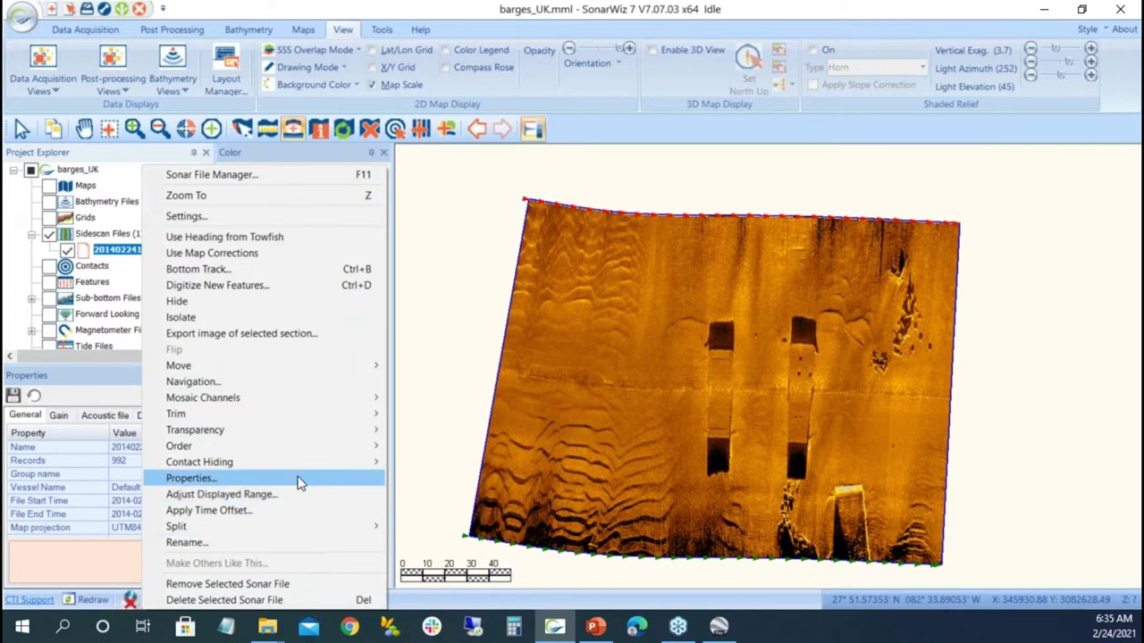
mouse_move(302, 422)
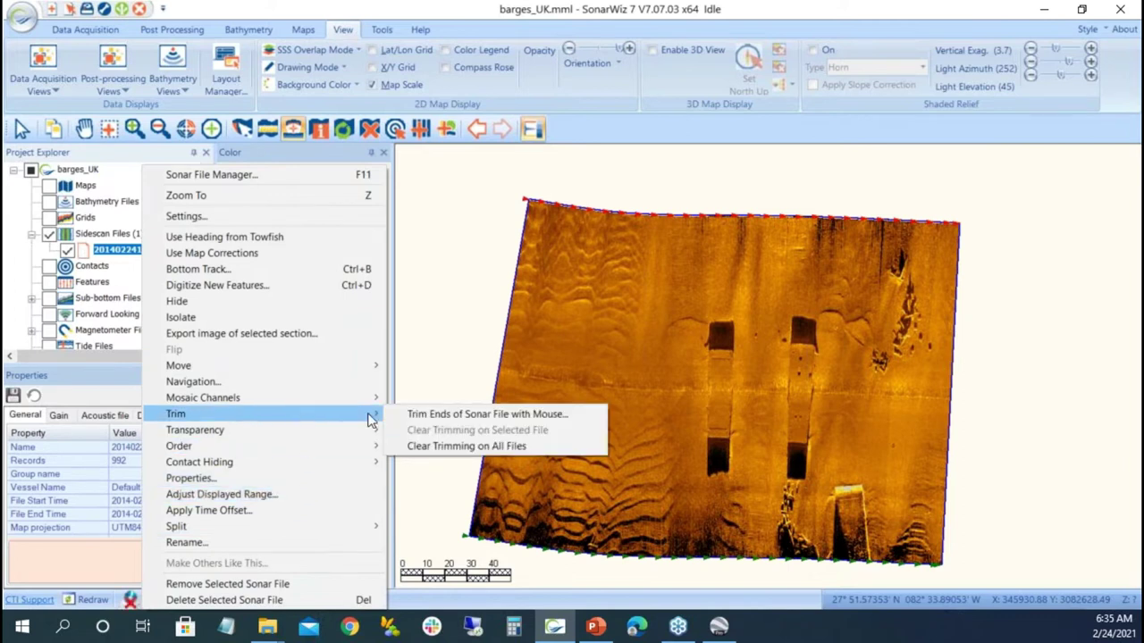
left_click(429, 416)
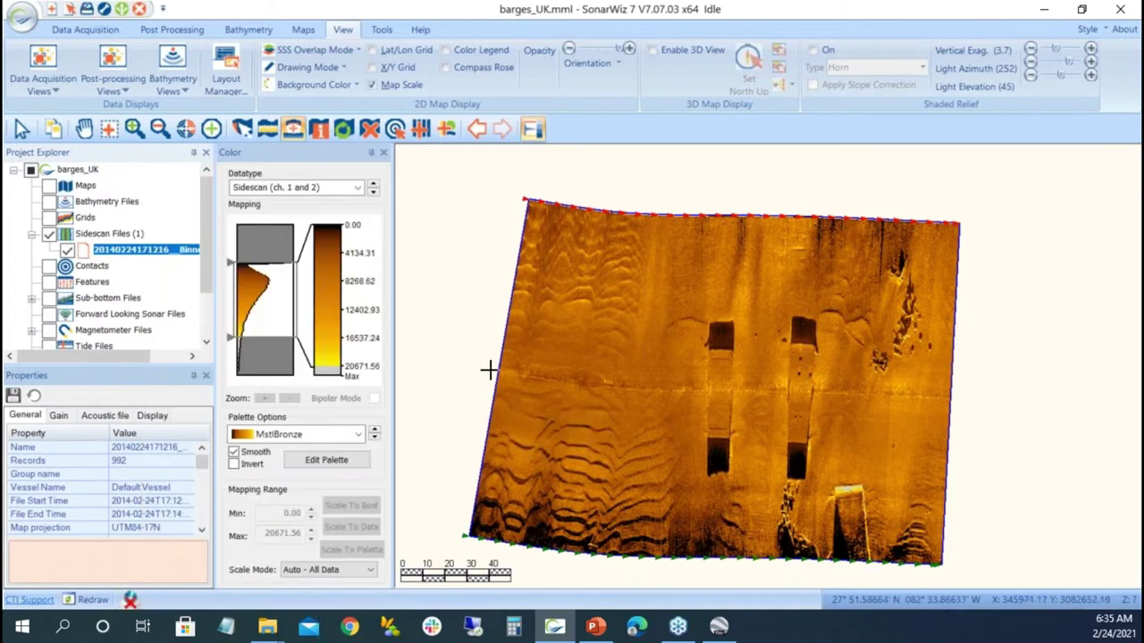
left_click_drag(497, 366, 595, 396)
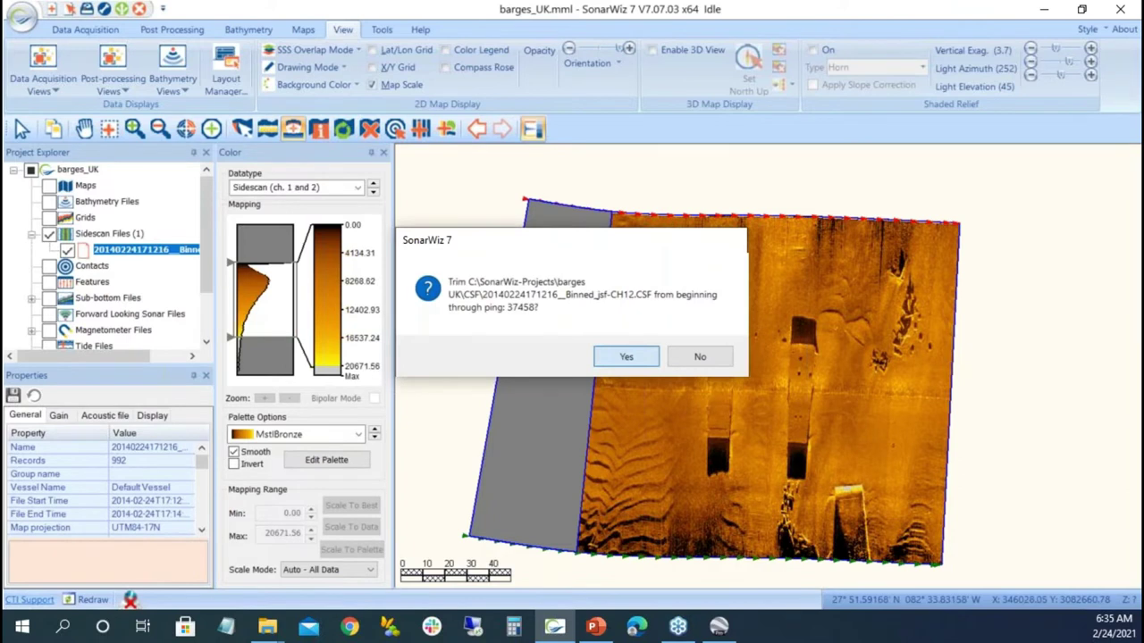
left_click(623, 358)
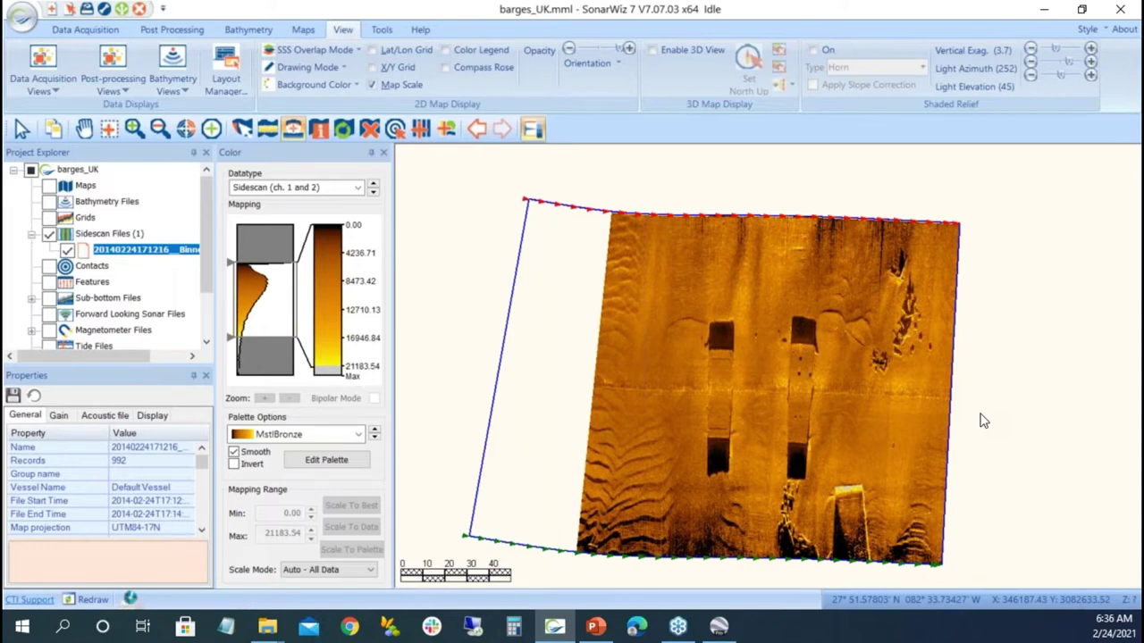
left_click(1002, 415)
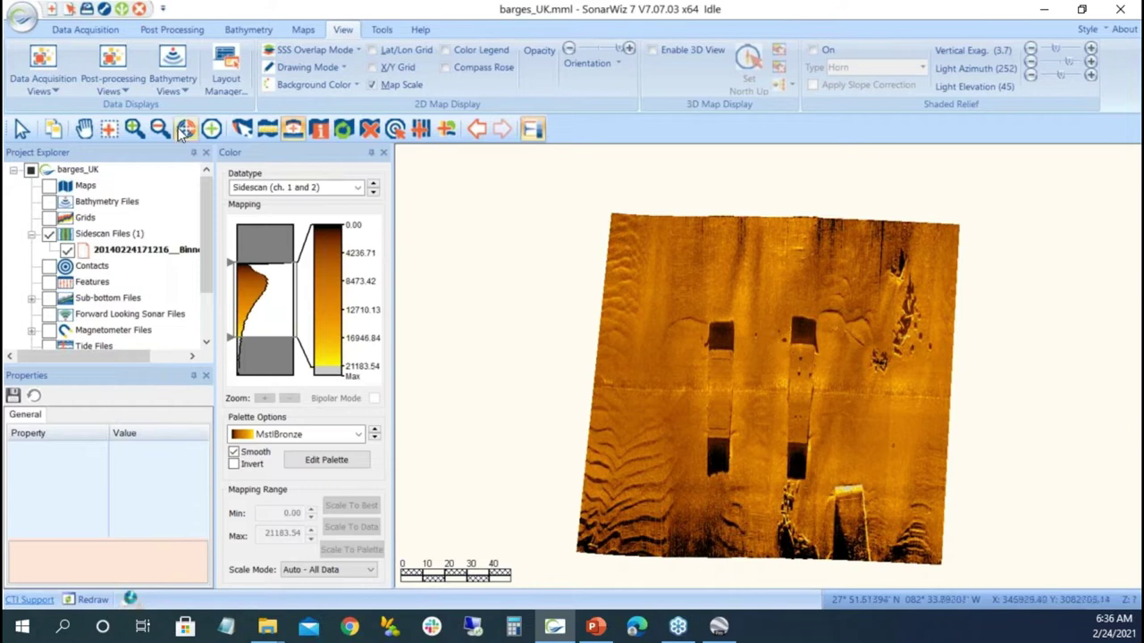
Export the sidescan mosaic as the GeoTIFF barges_UK.tif with 32-bit color and 0.5 meters per pixel resolution.
left_click(173, 29)
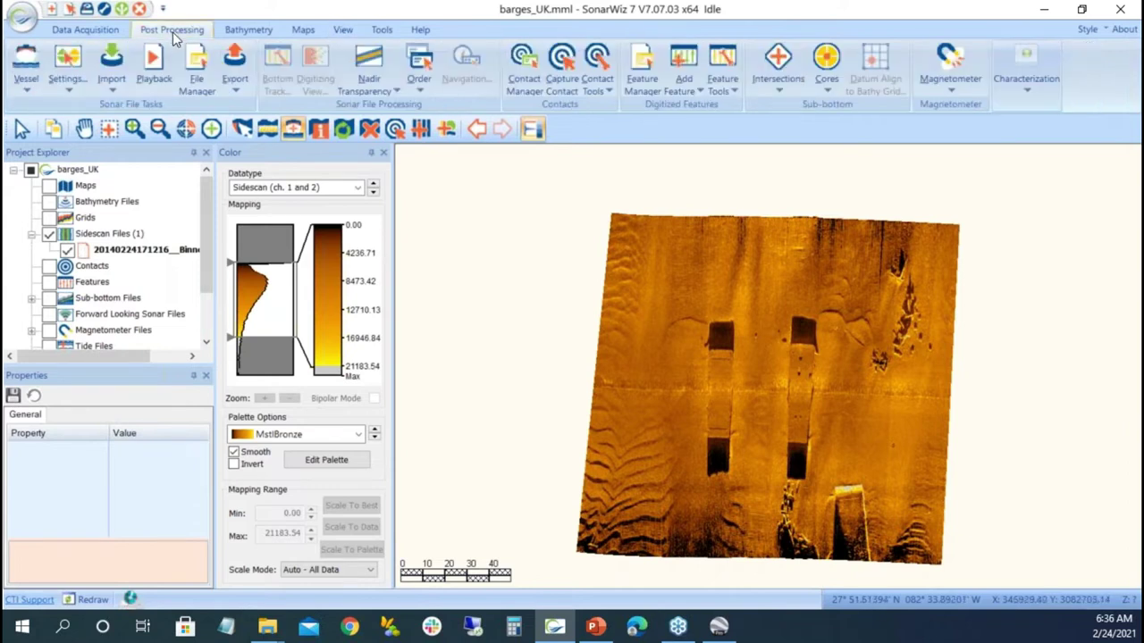
left_click(238, 94)
left_click(253, 105)
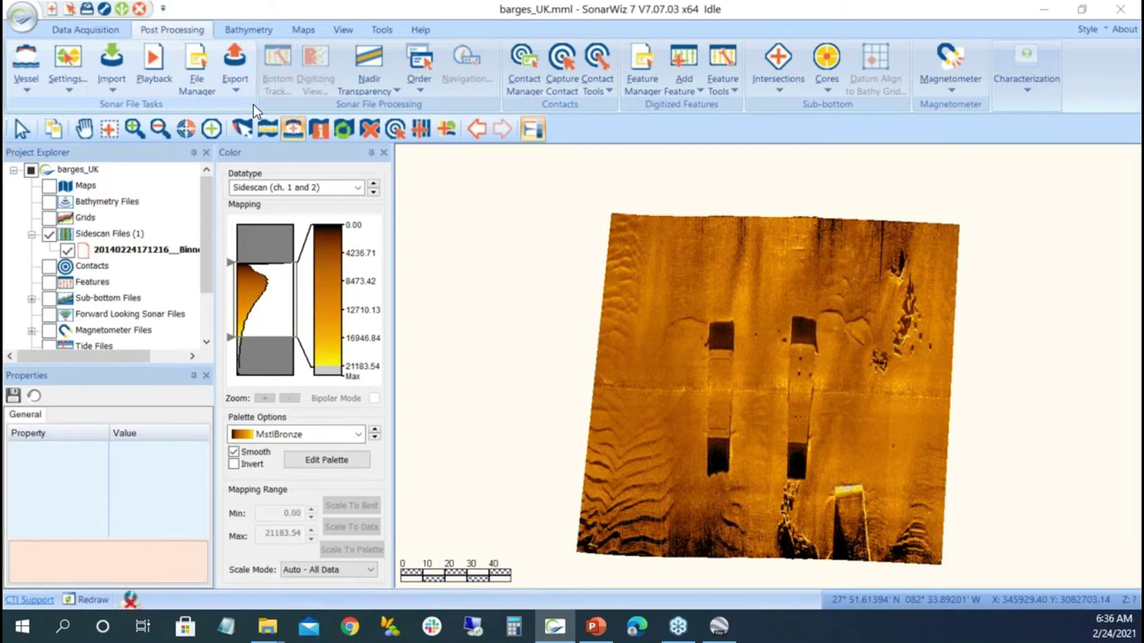
left_click(573, 164)
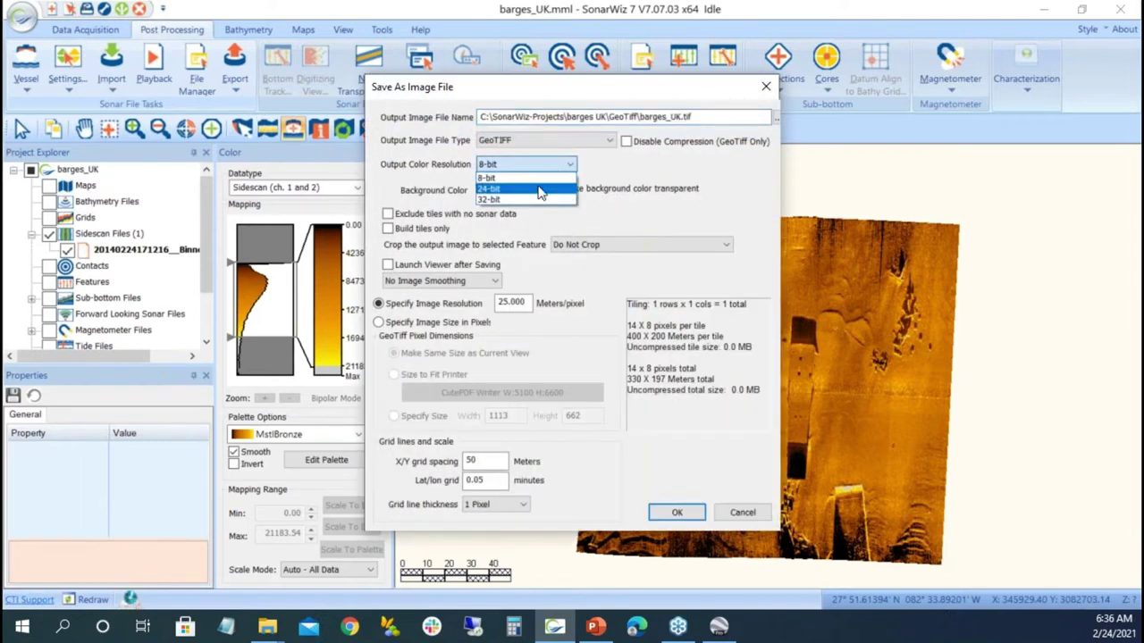
left_click(532, 200)
left_click(676, 516)
type(".5")
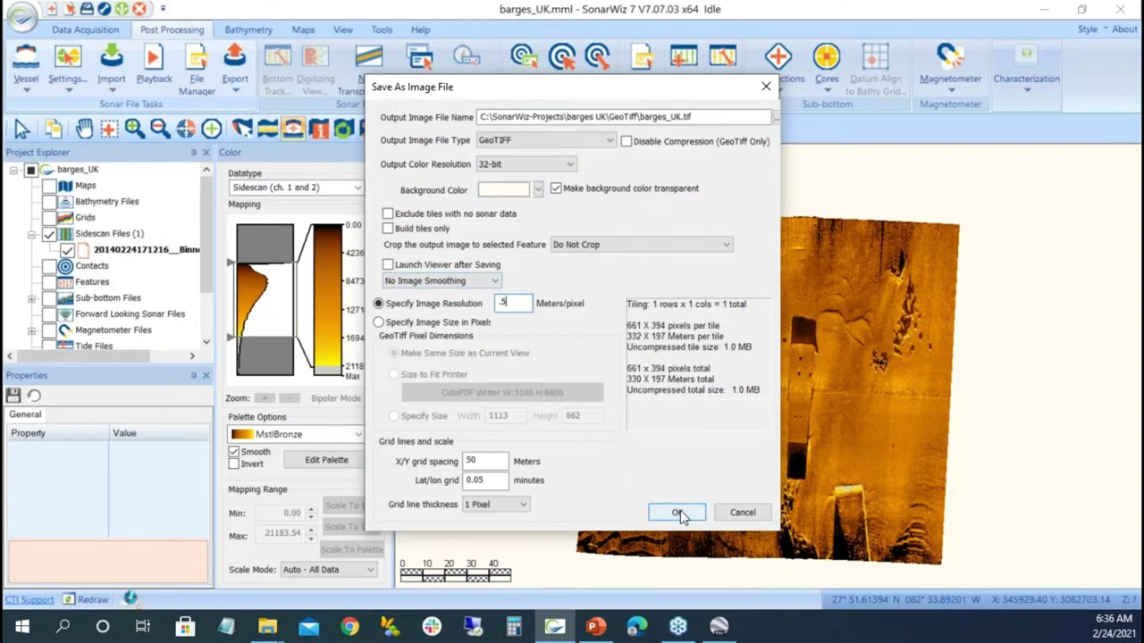
left_click(677, 513)
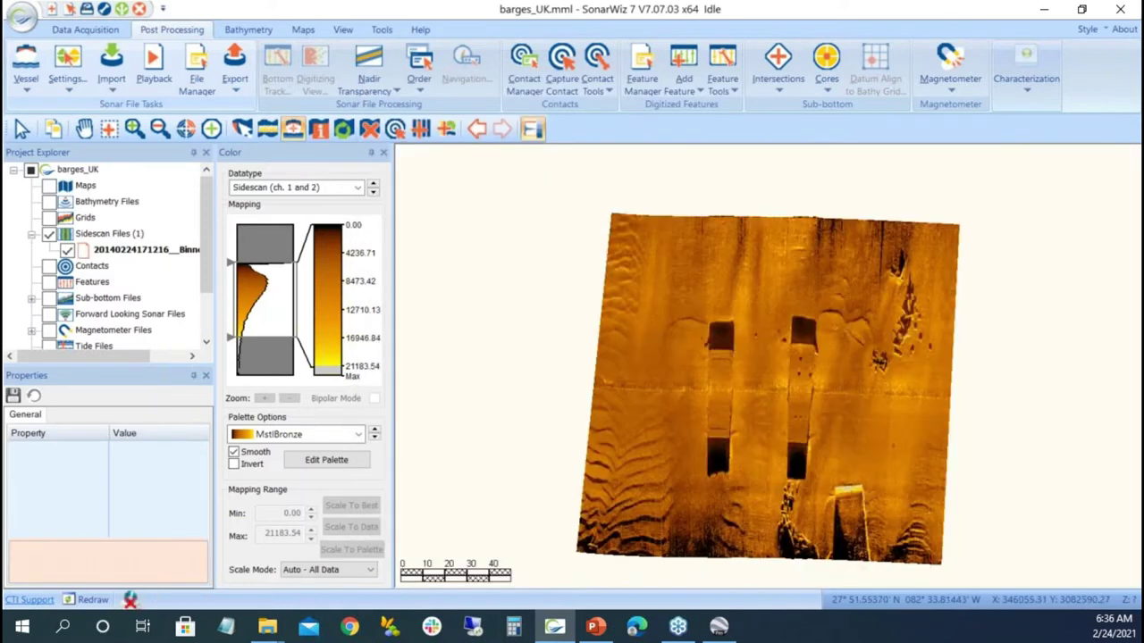
Enable 3D display for the sidescan file and show it in the 3D Viewer.
left_click(143, 250)
left_click(152, 415)
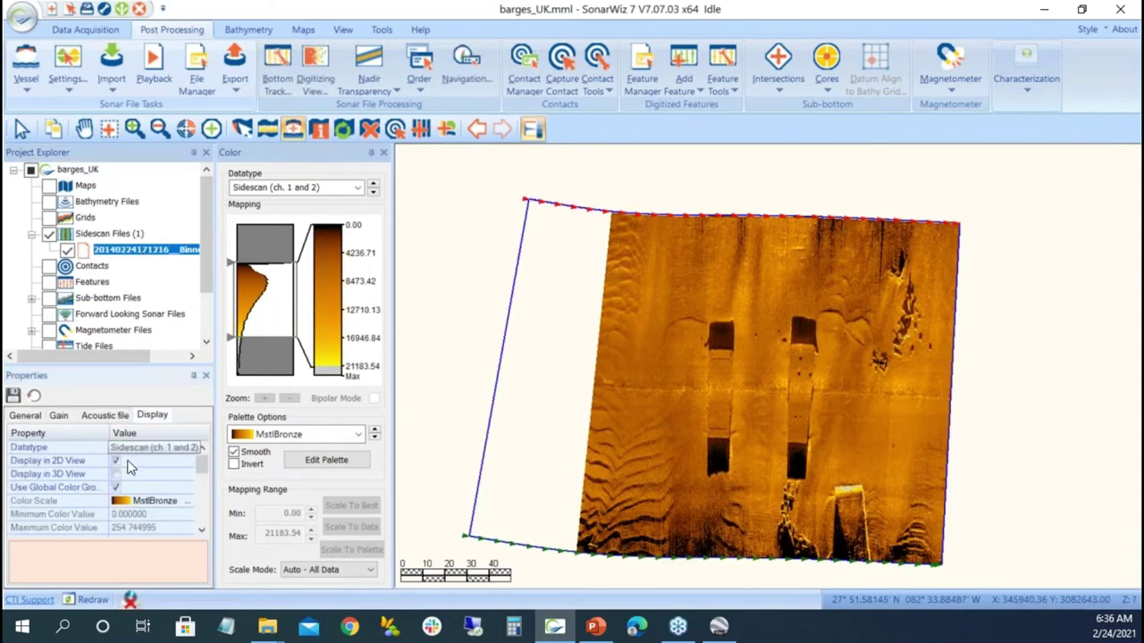
left_click(122, 475)
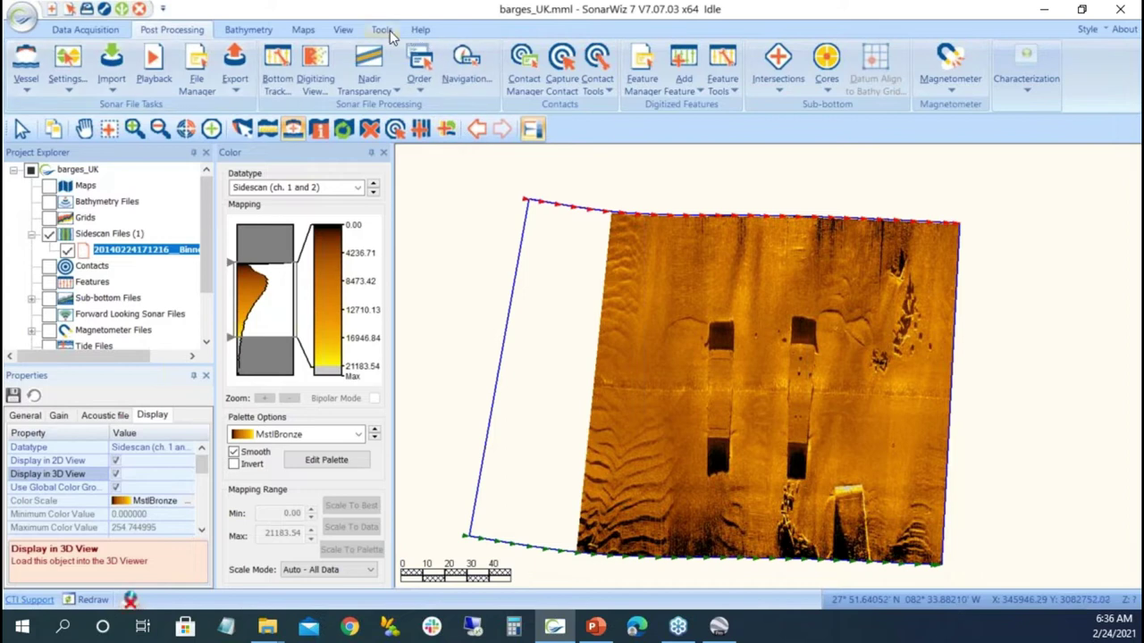
left_click(343, 30)
left_click(653, 50)
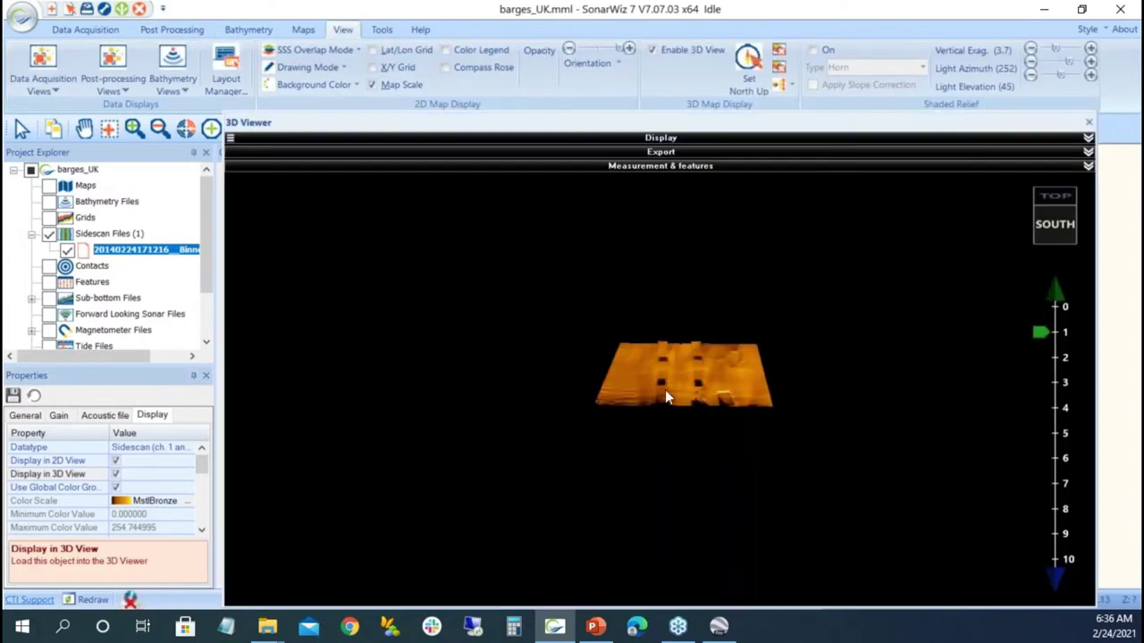
Examine the sidescan mosaic's relief around the barges in 3D at different vertical exaggerations and viewing angles, then close the 3D Viewer.
left_click_drag(665, 393, 800, 446)
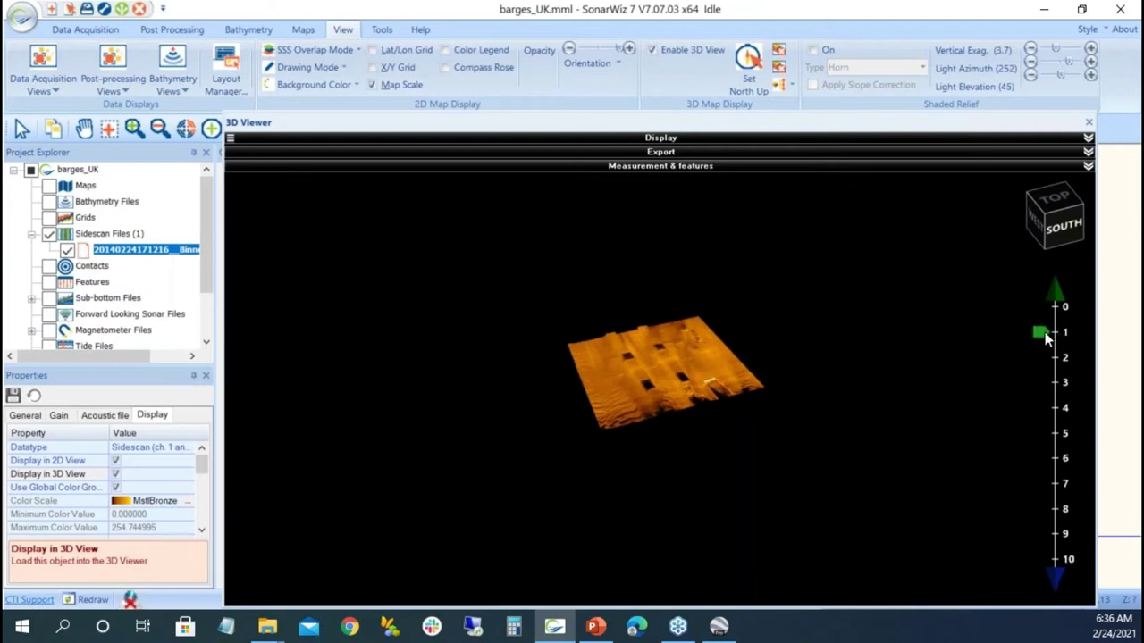
left_click_drag(1042, 334, 1041, 504)
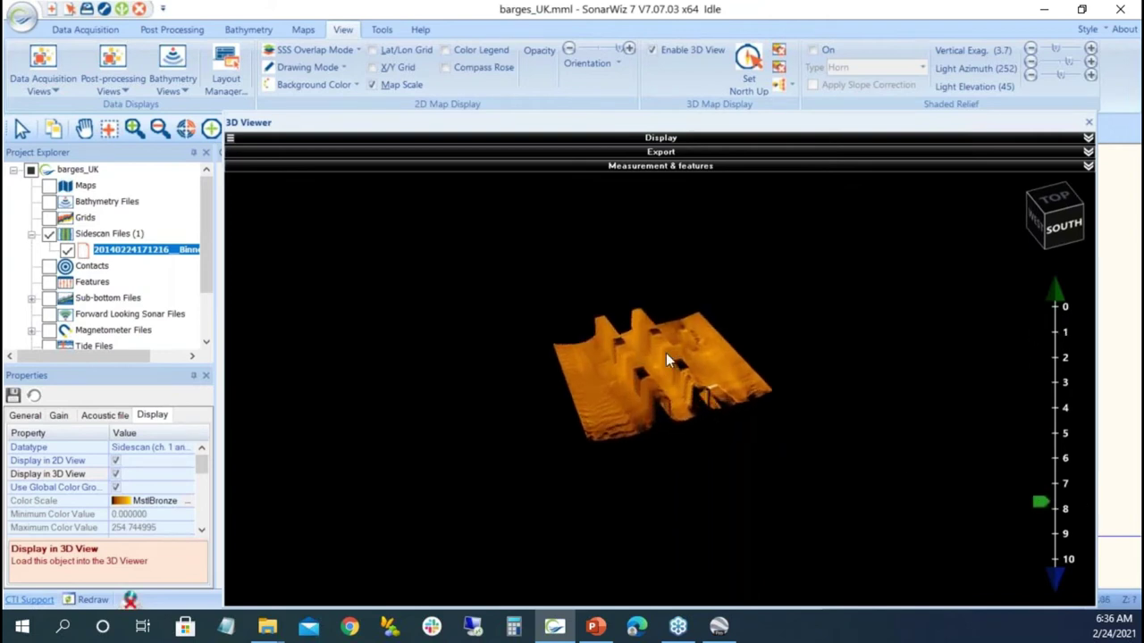
scroll(666, 353, "up", 6)
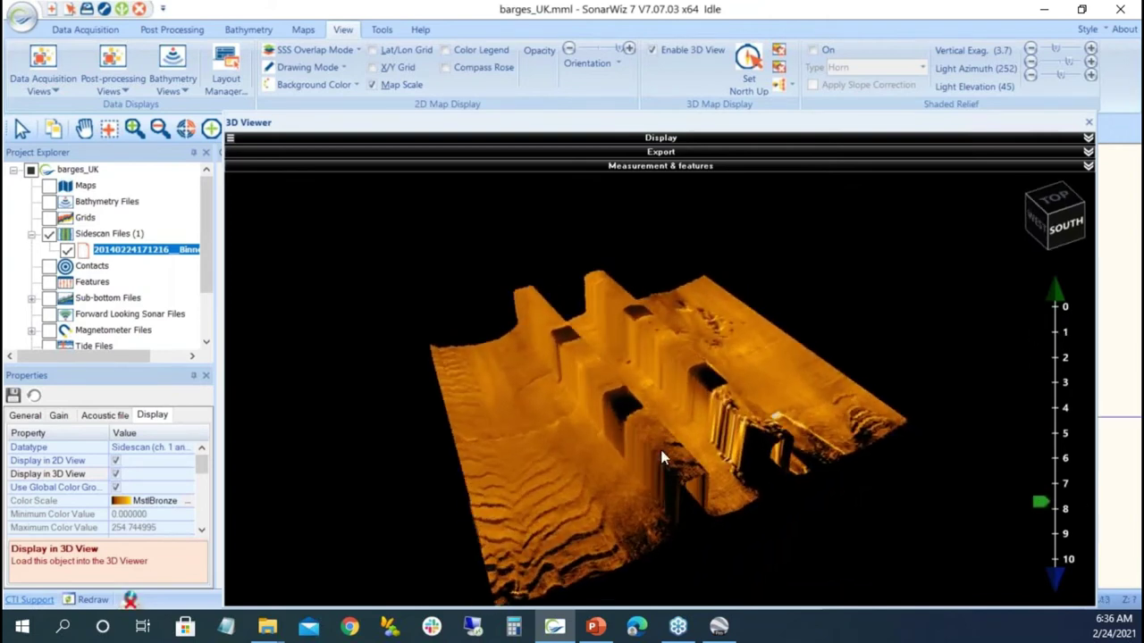
left_click_drag(661, 449, 788, 414)
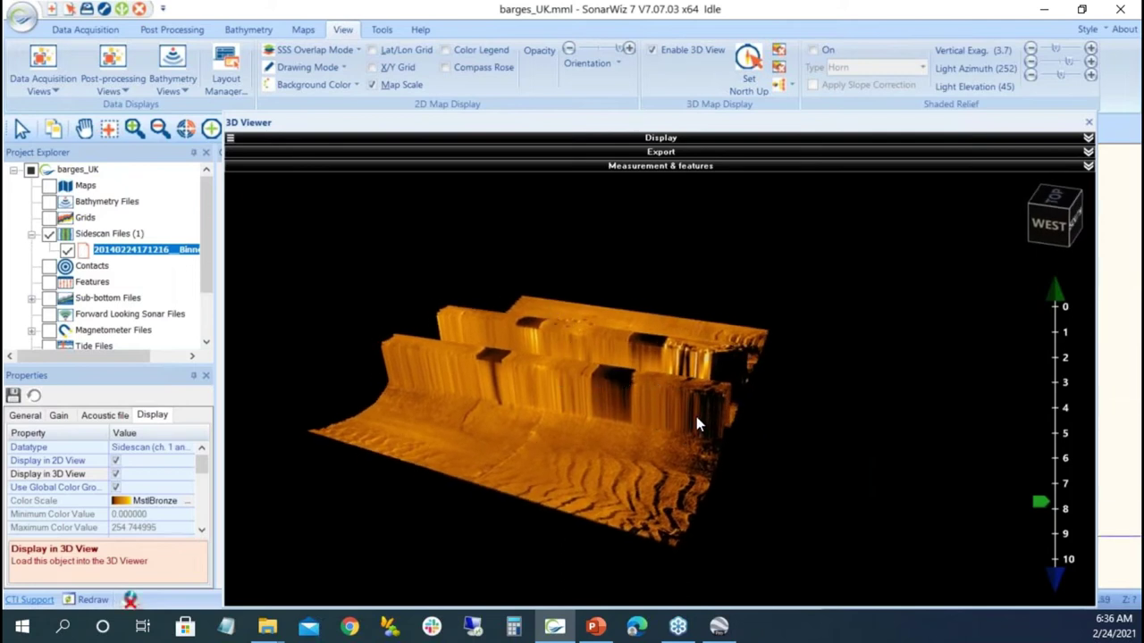
mouse_move(1049, 507)
left_mouse_down()
mouse_move(1023, 347)
mouse_move(1034, 315)
left_mouse_up()
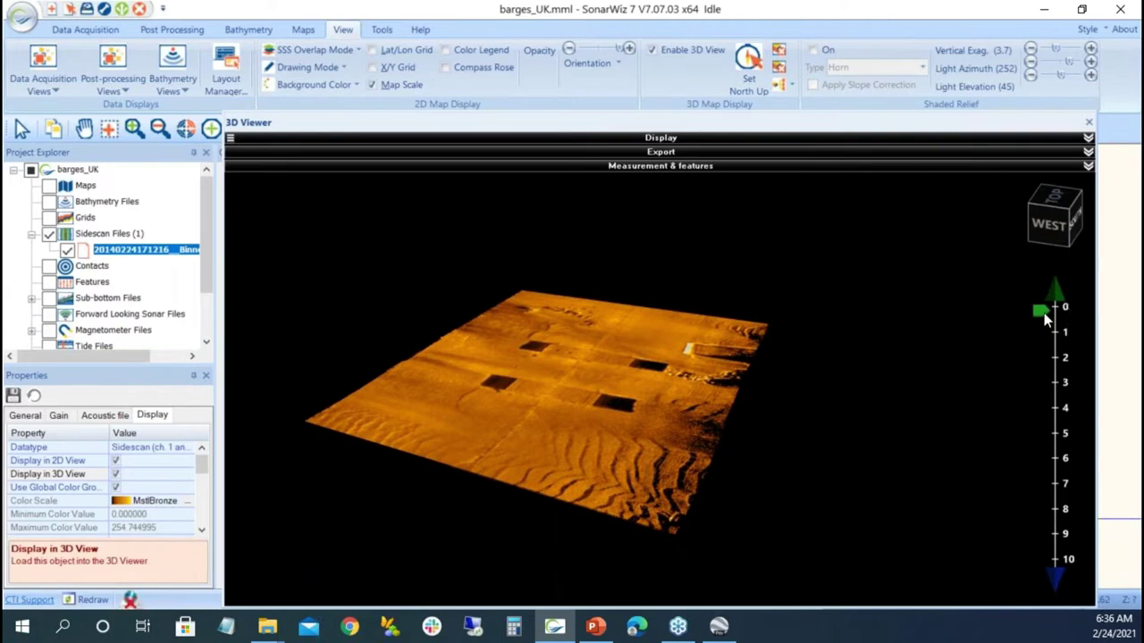
left_click_drag(1044, 313, 1040, 453)
mouse_move(741, 421)
left_mouse_down()
mouse_move(378, 396)
mouse_move(992, 441)
left_mouse_up()
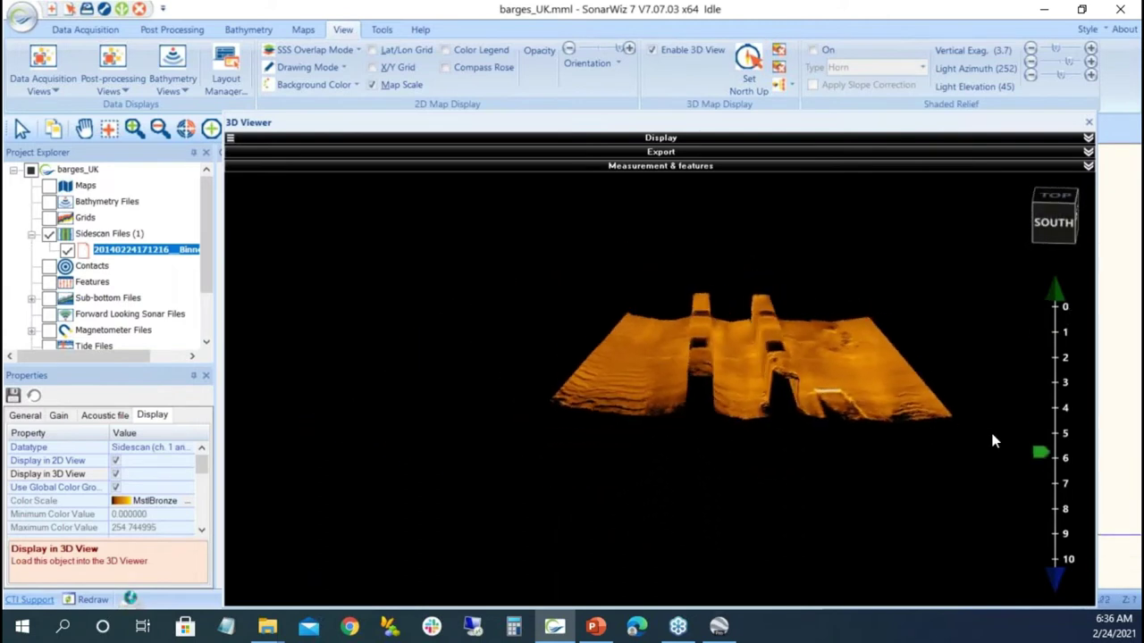
left_click(1089, 123)
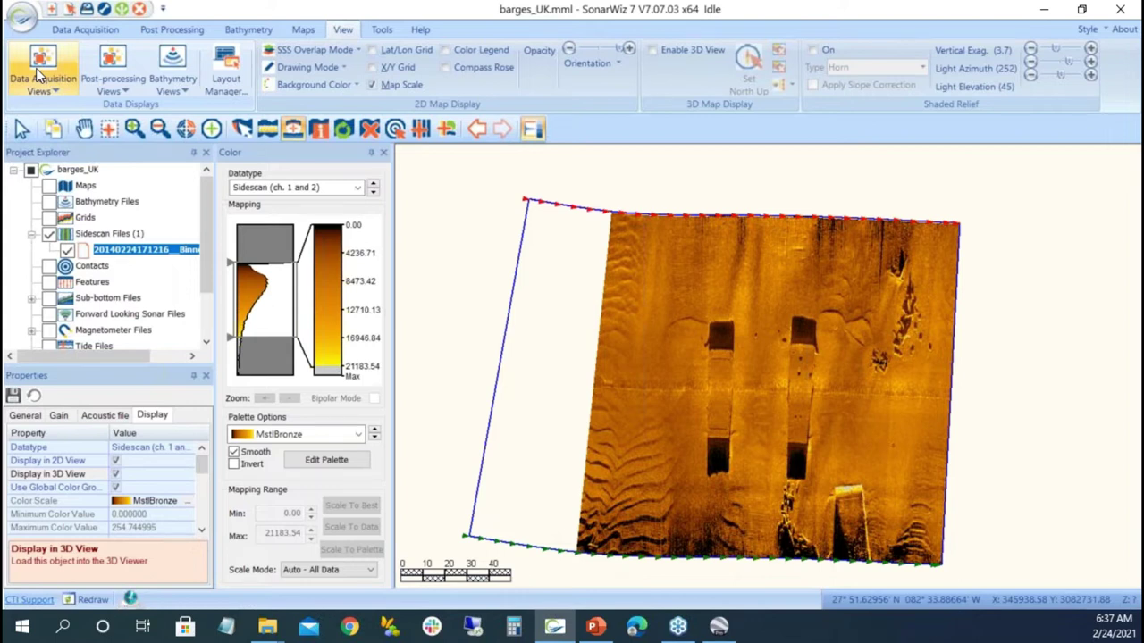
Start a new project and name it colocate UK.
left_click(51, 10)
type("colocate")
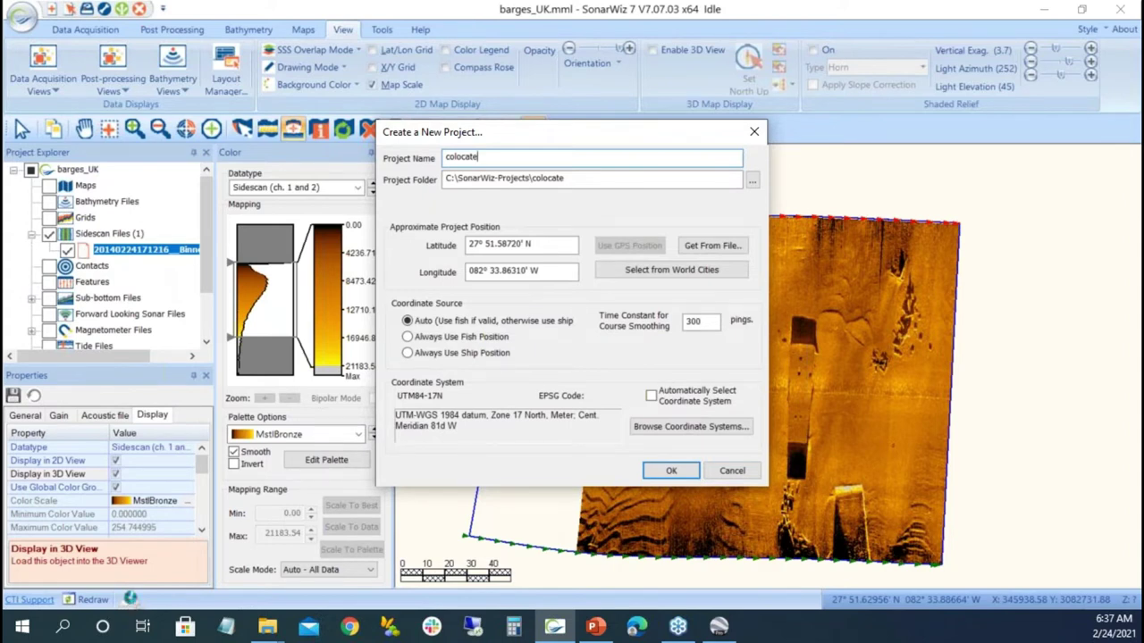
type("UK")
Take the new project's approximate position from sonar_data090512111200.xtf in the desktop folder Training data\UK class\Colocated-SS-SB.
left_click(715, 247)
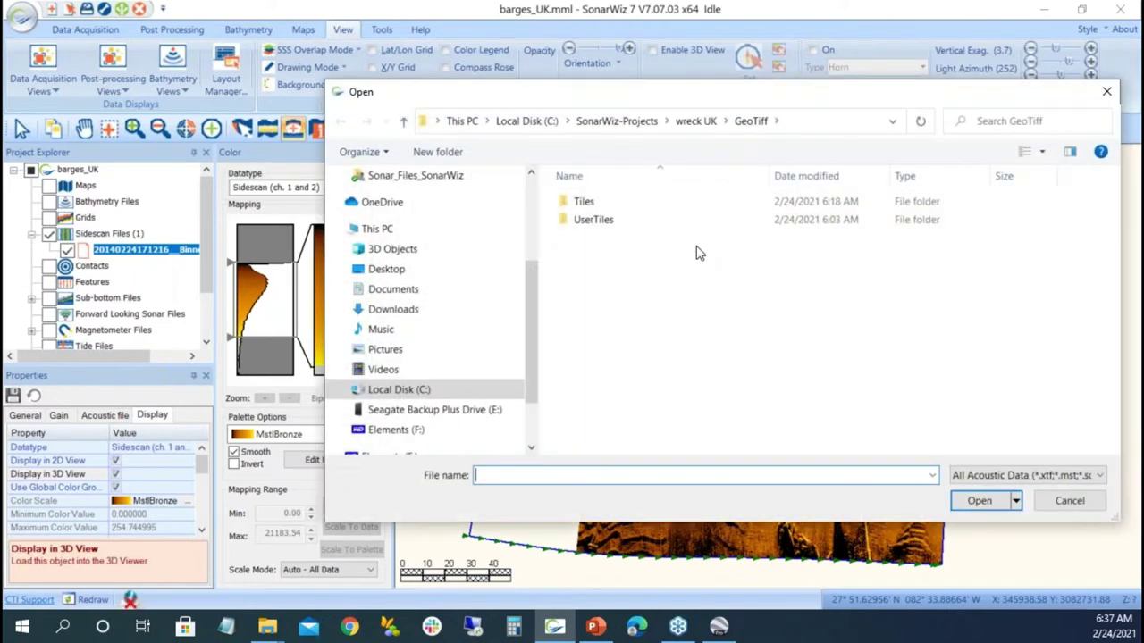
left_click(394, 272)
double_click(586, 234)
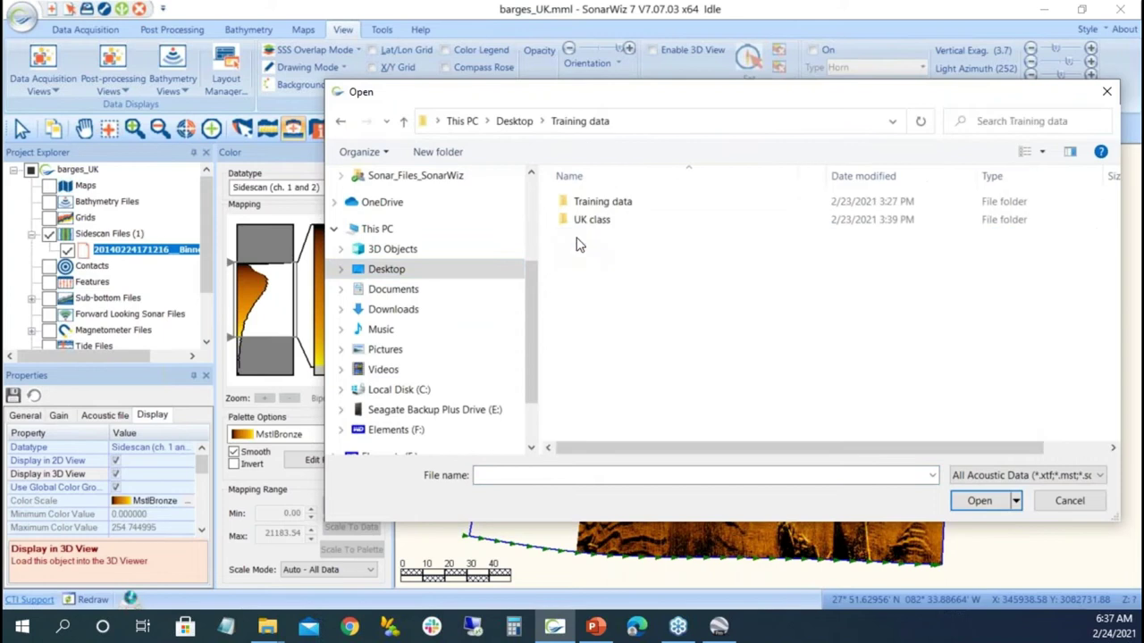
double_click(583, 221)
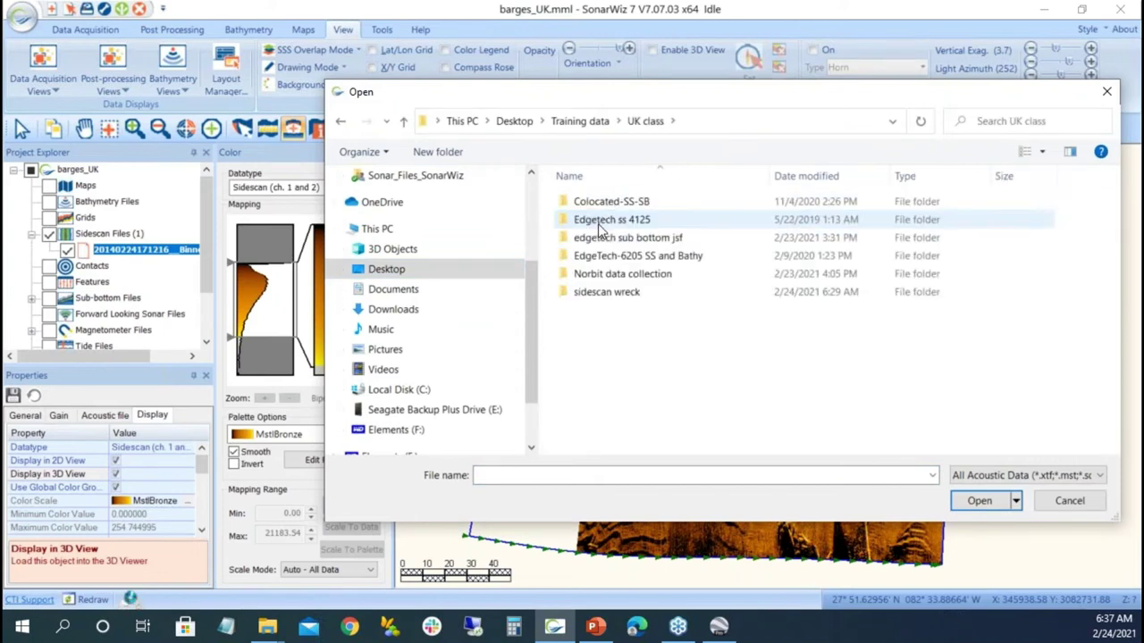
double_click(619, 204)
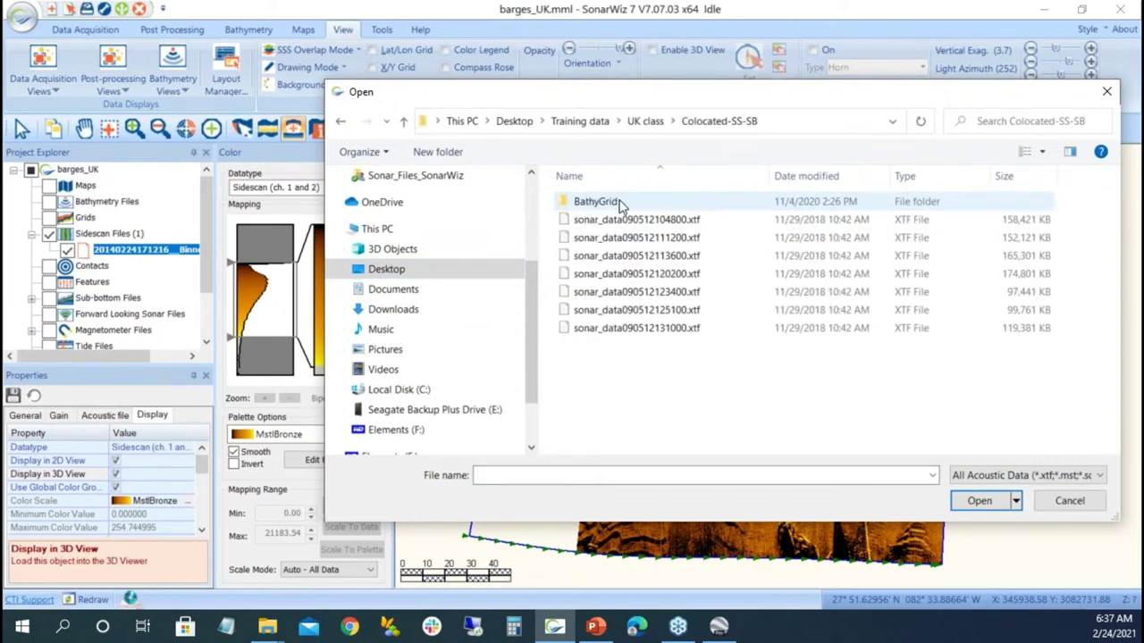
left_click(684, 240)
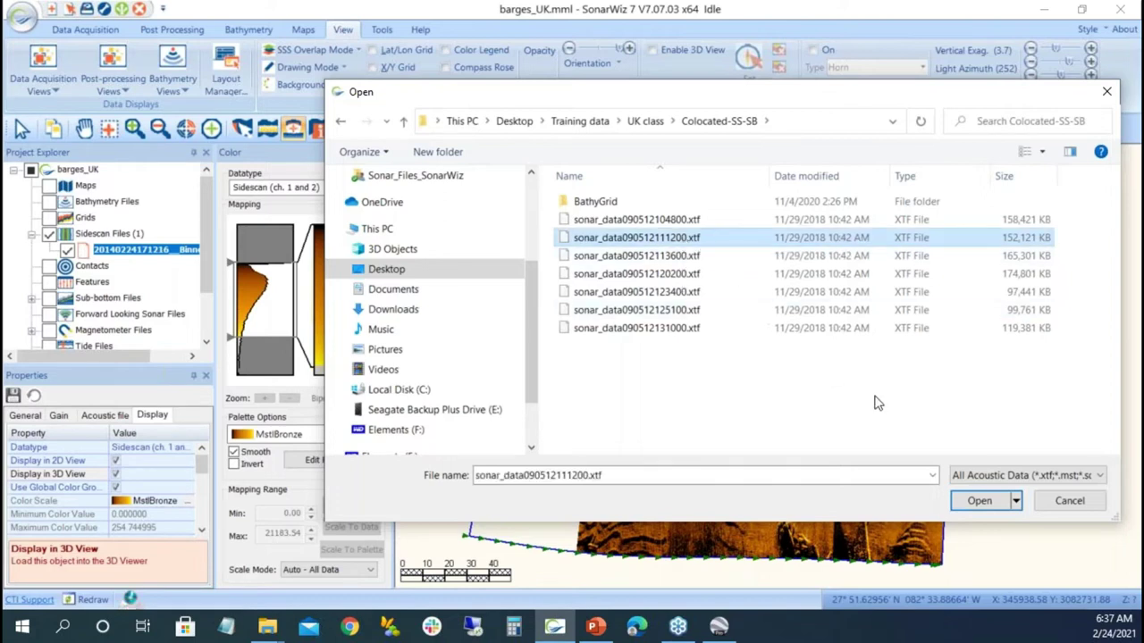
left_click(978, 502)
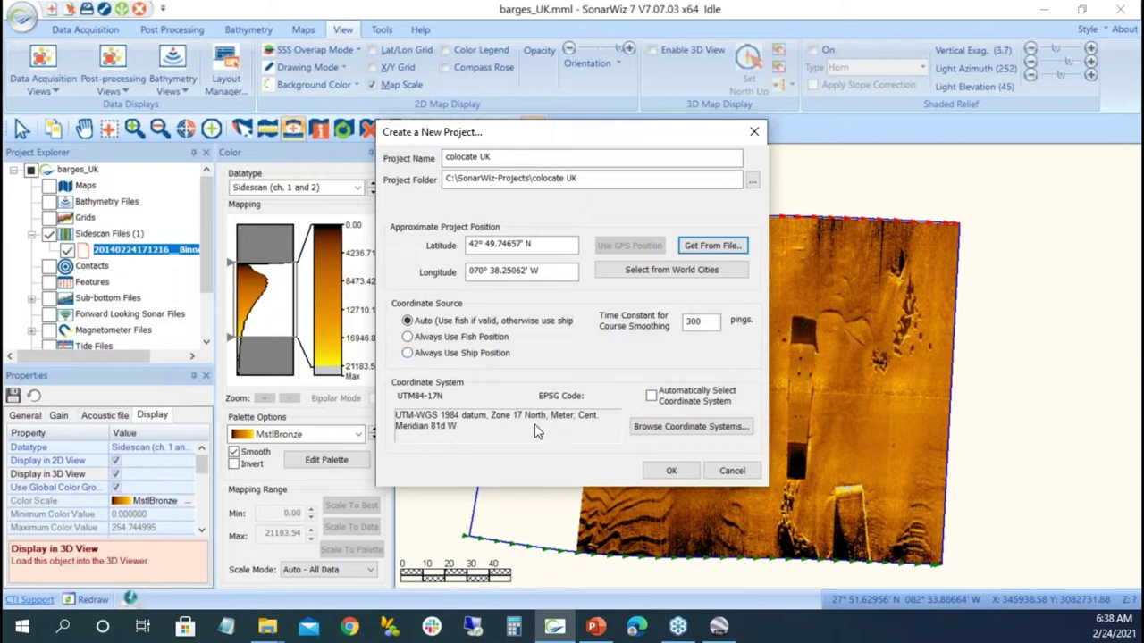
Browse the available coordinate systems without changing the selection, and create the project with UTM84-17N.
left_click(710, 428)
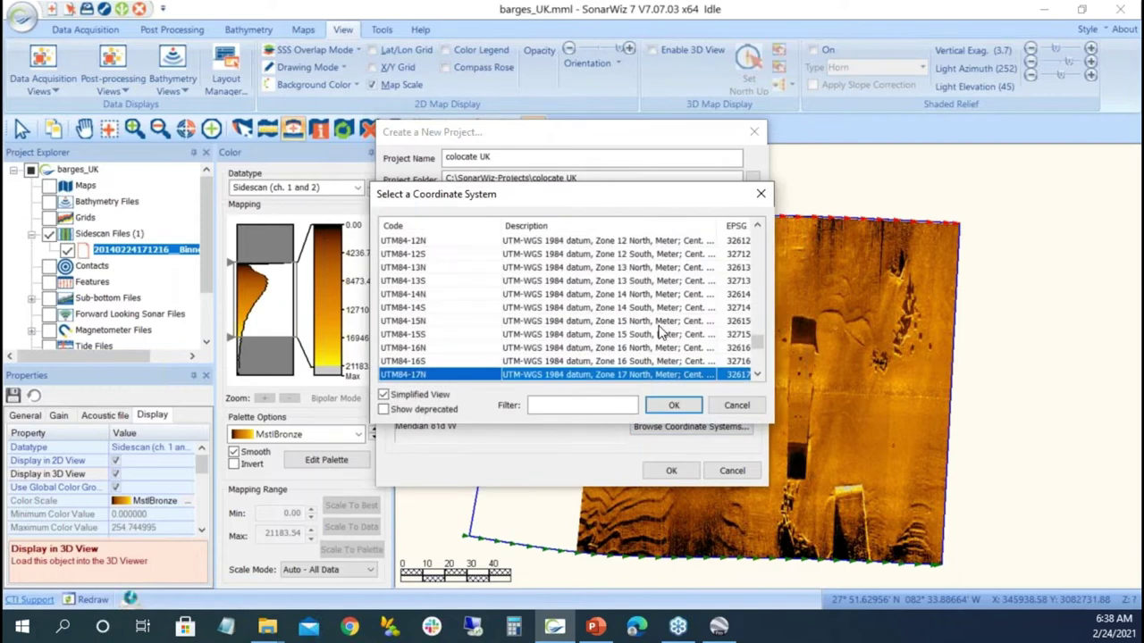
left_click_drag(757, 344, 757, 241)
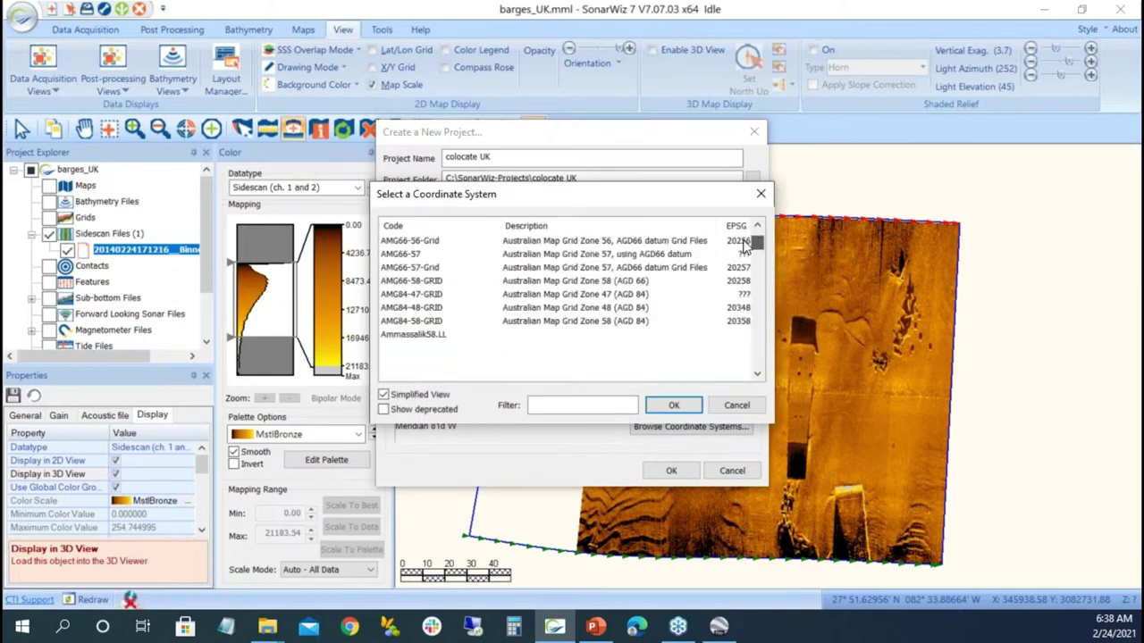
left_click_drag(757, 237, 779, 338)
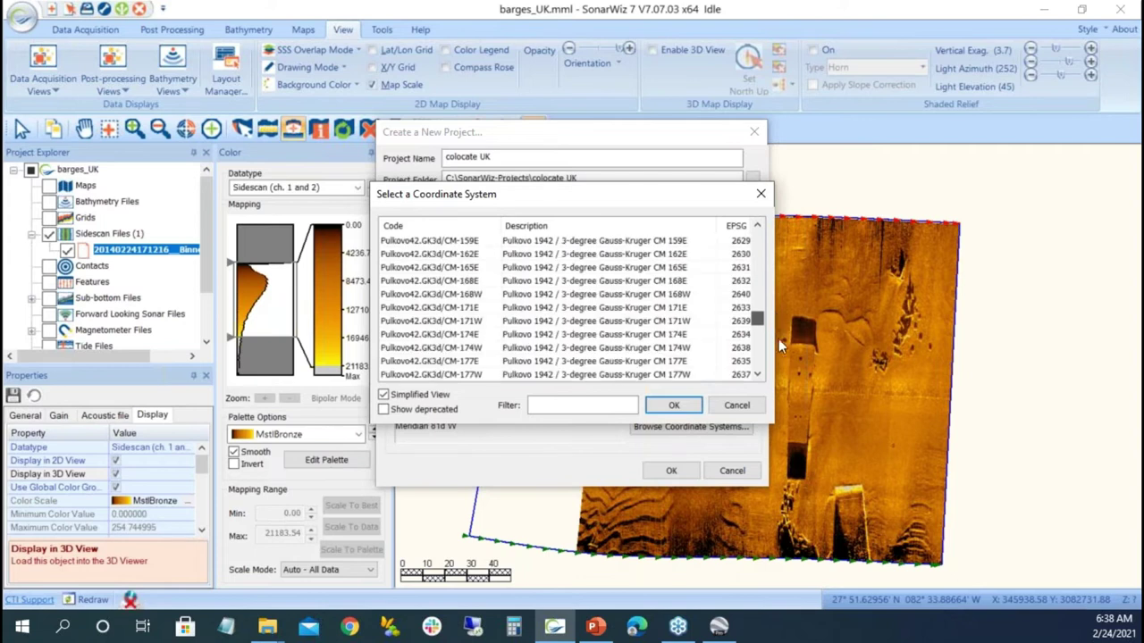
left_click(737, 405)
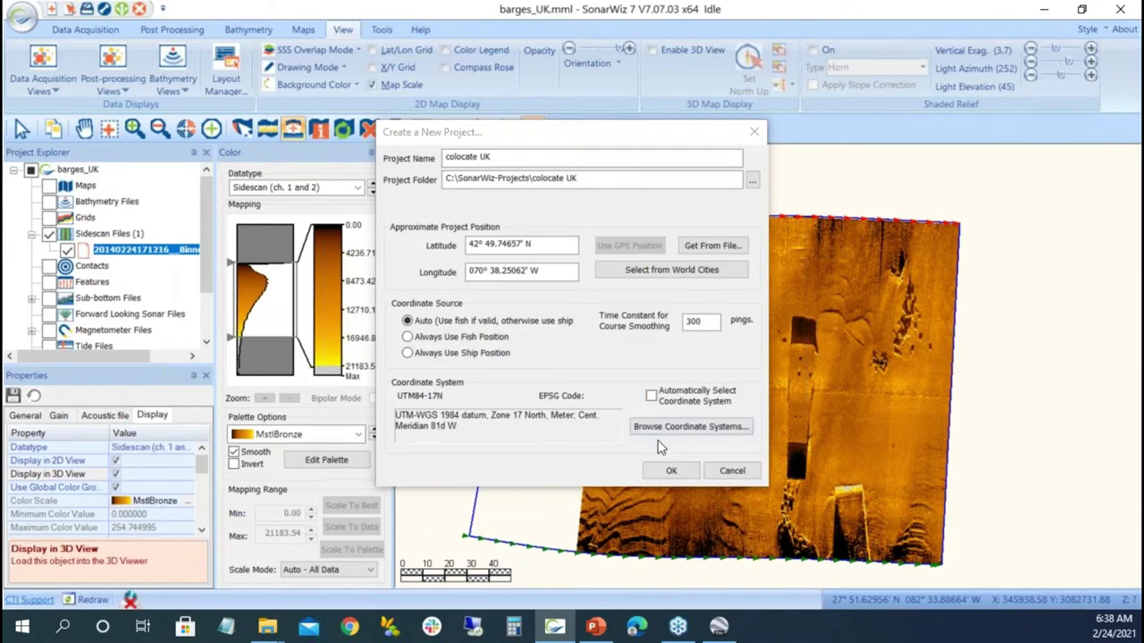
left_click(669, 467)
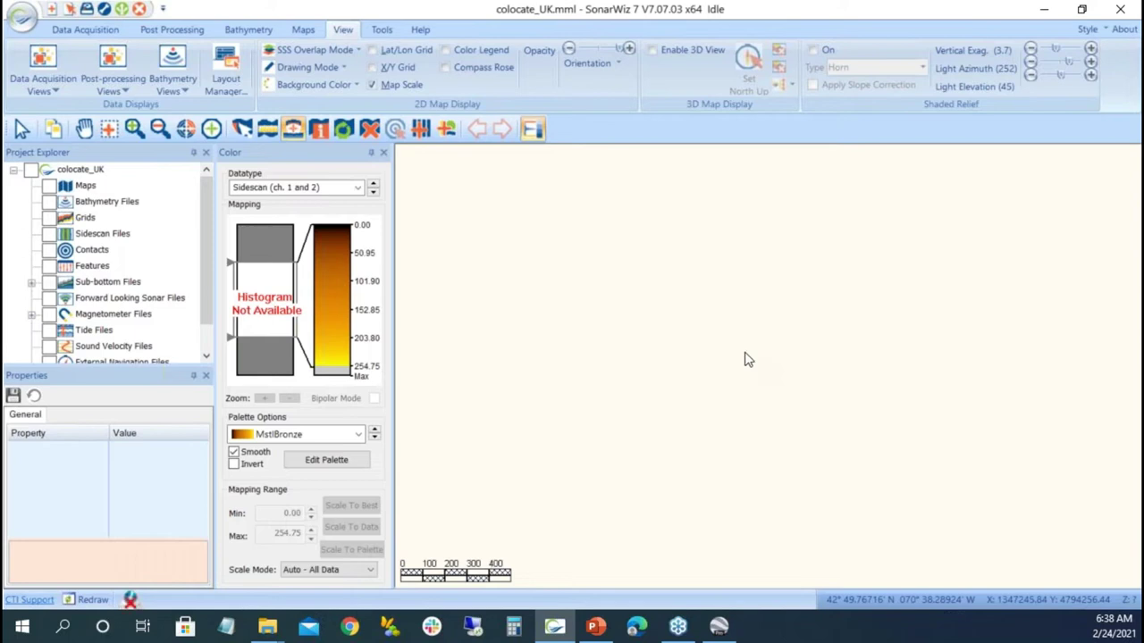
Review the project's general, file, sub-bottom and advanced preferences without changing any of them.
left_click(122, 9)
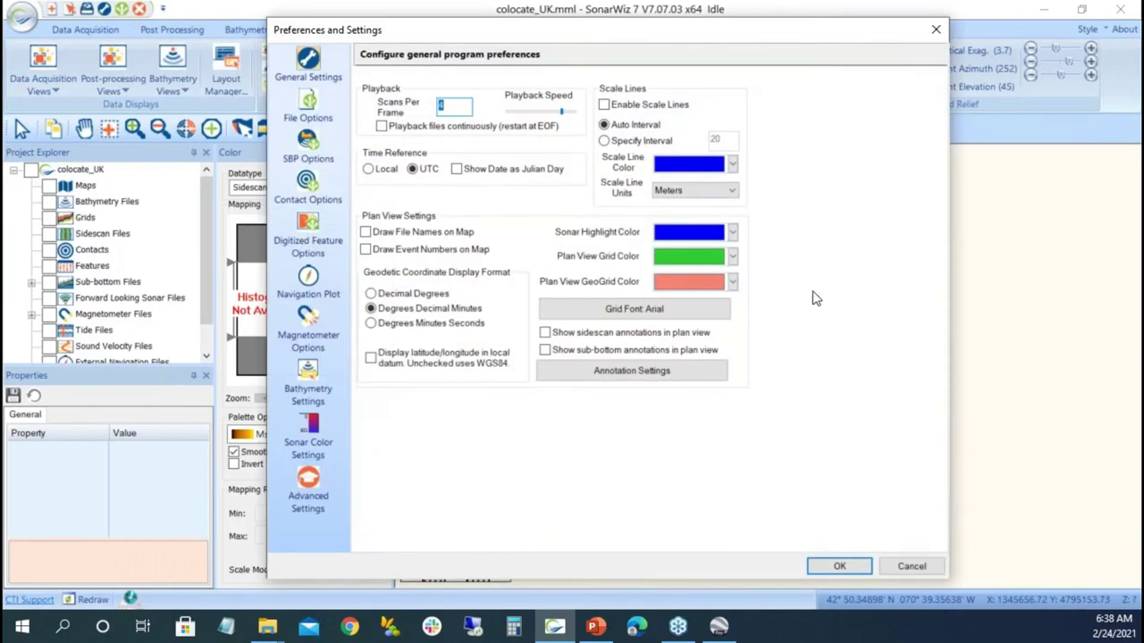
left_click(313, 106)
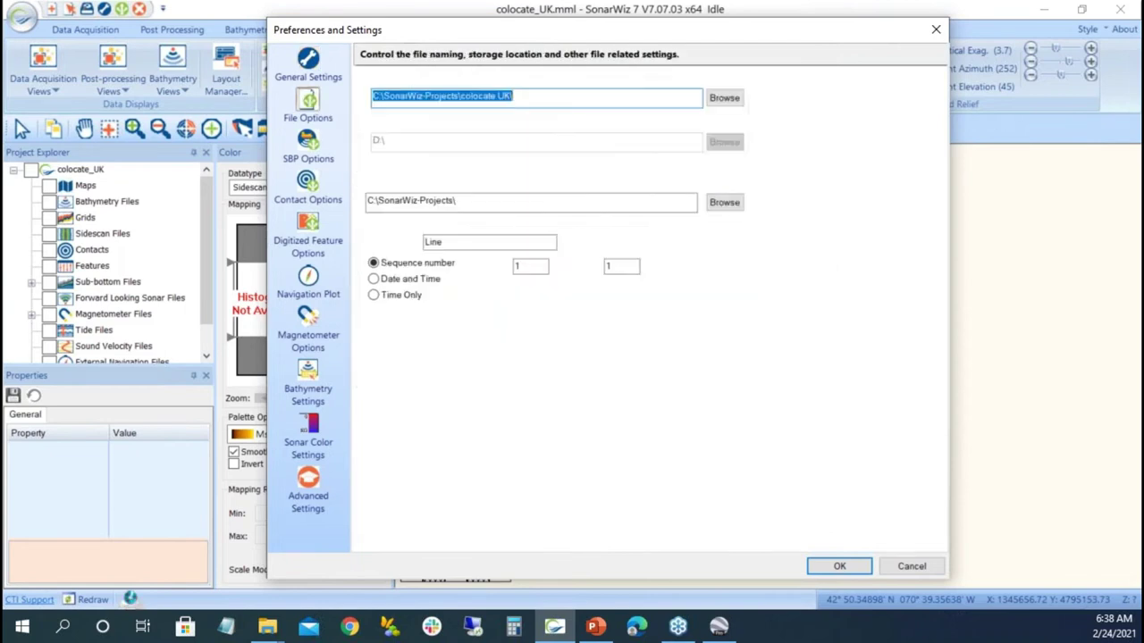
left_click(304, 154)
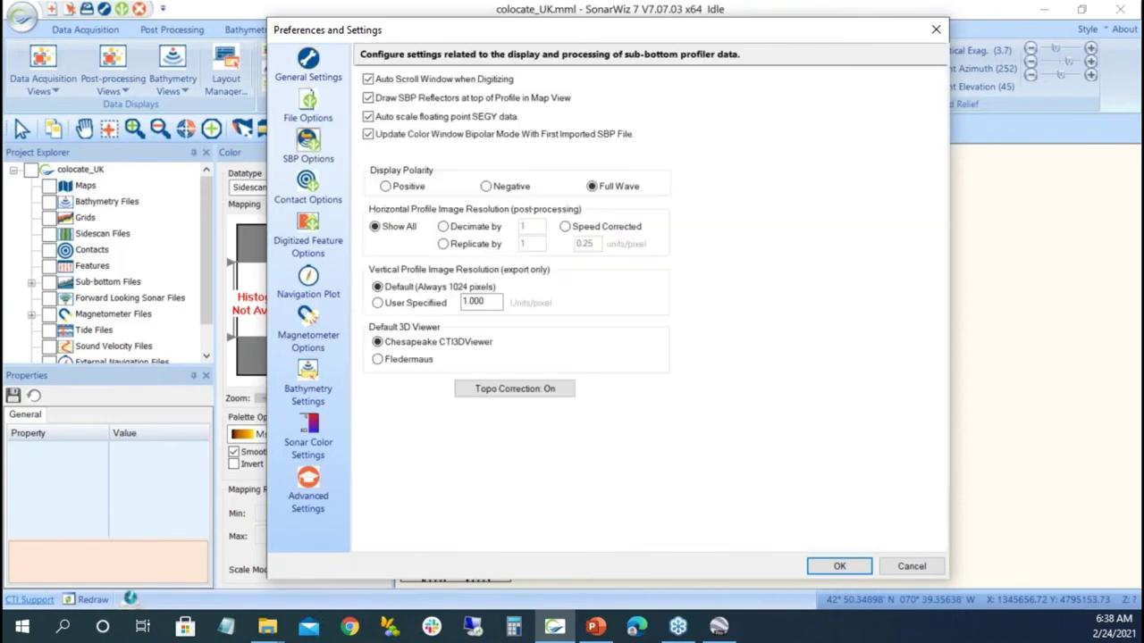
left_click(308, 484)
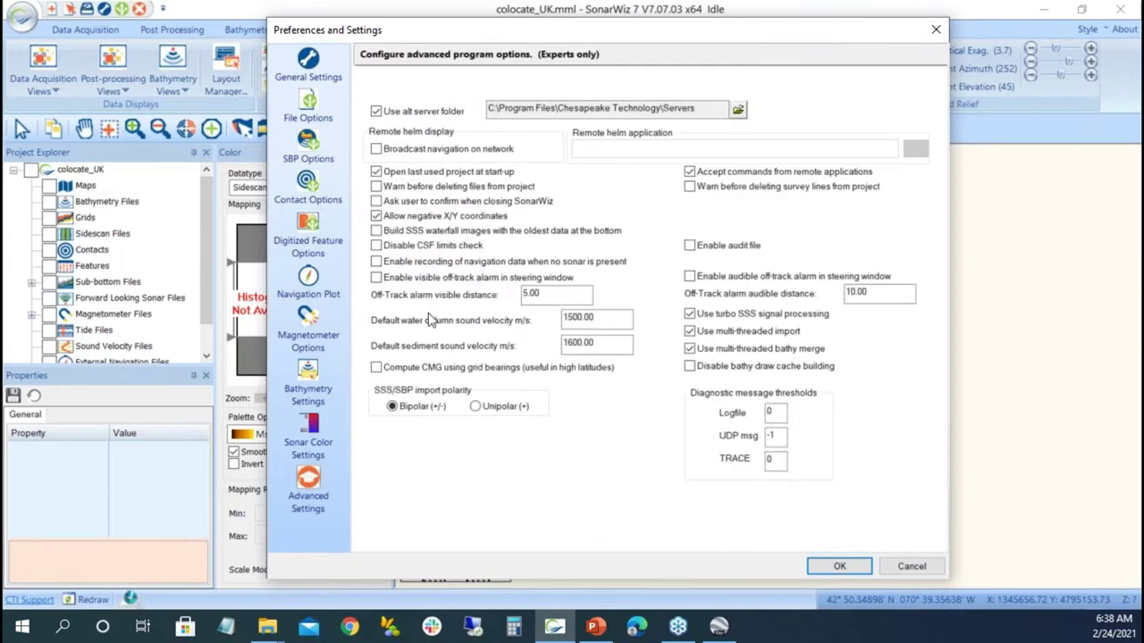
left_click(320, 125)
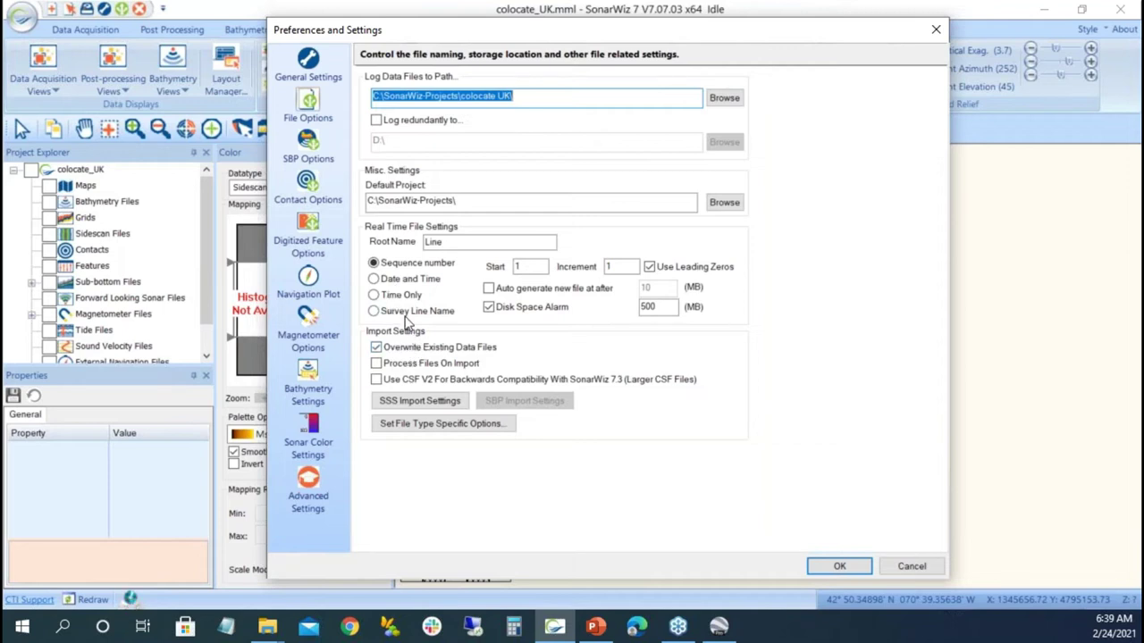
left_click(308, 62)
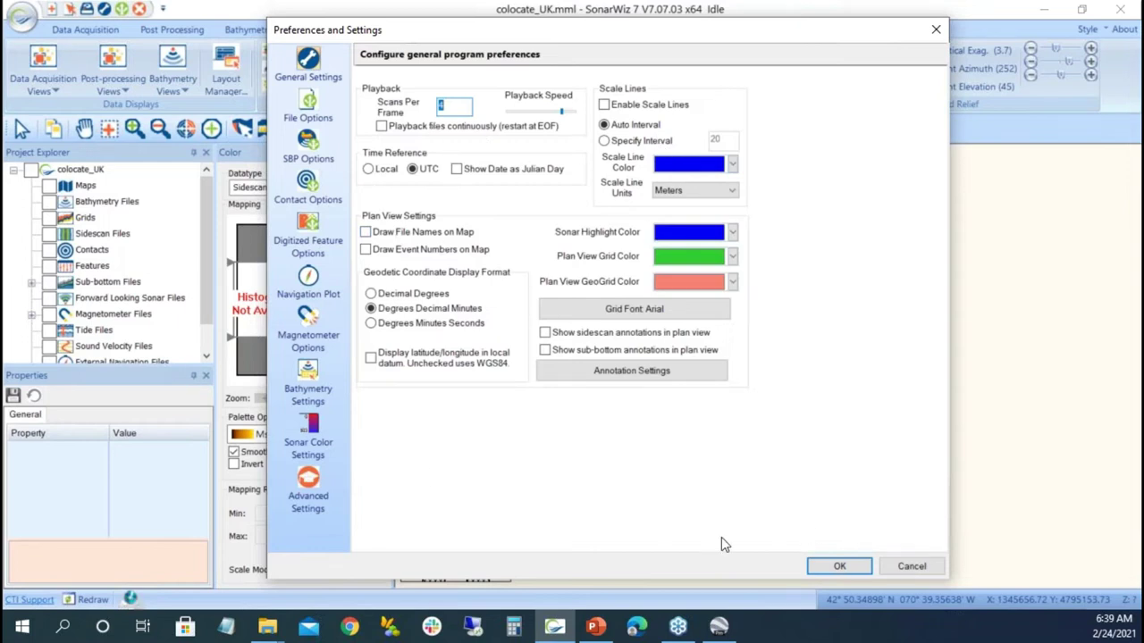
left_click(823, 563)
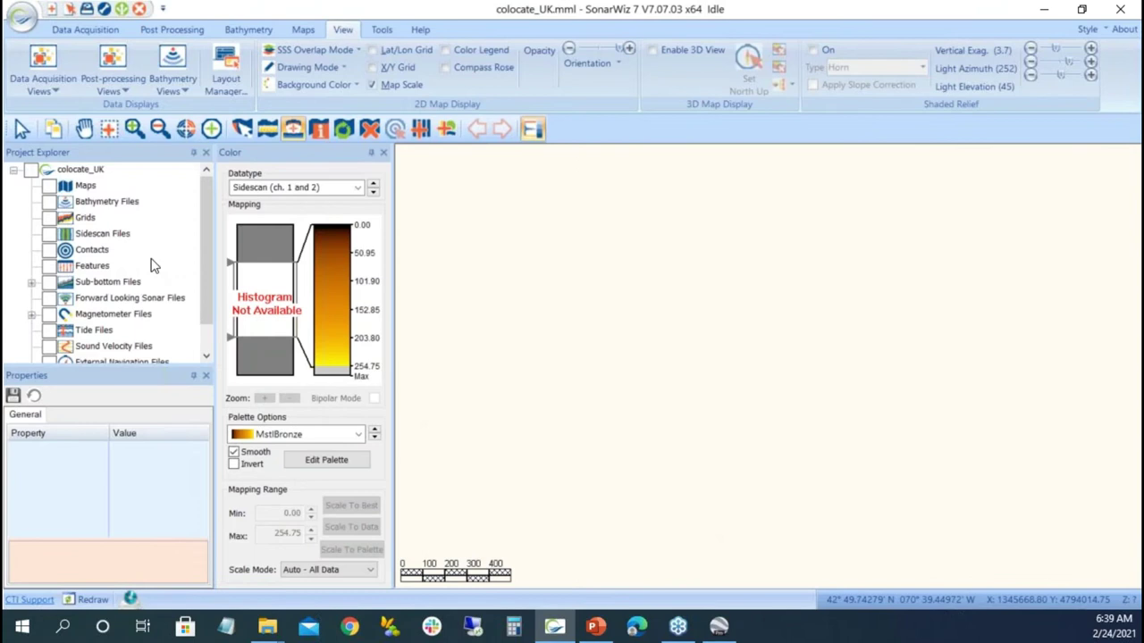
Import all the XTF files in Colocated-SS-SB, sonar_data090512104800.xtf through sonar_data090512131000.xtf, as sidescan data using channels 1 and 2.
right_click(105, 234)
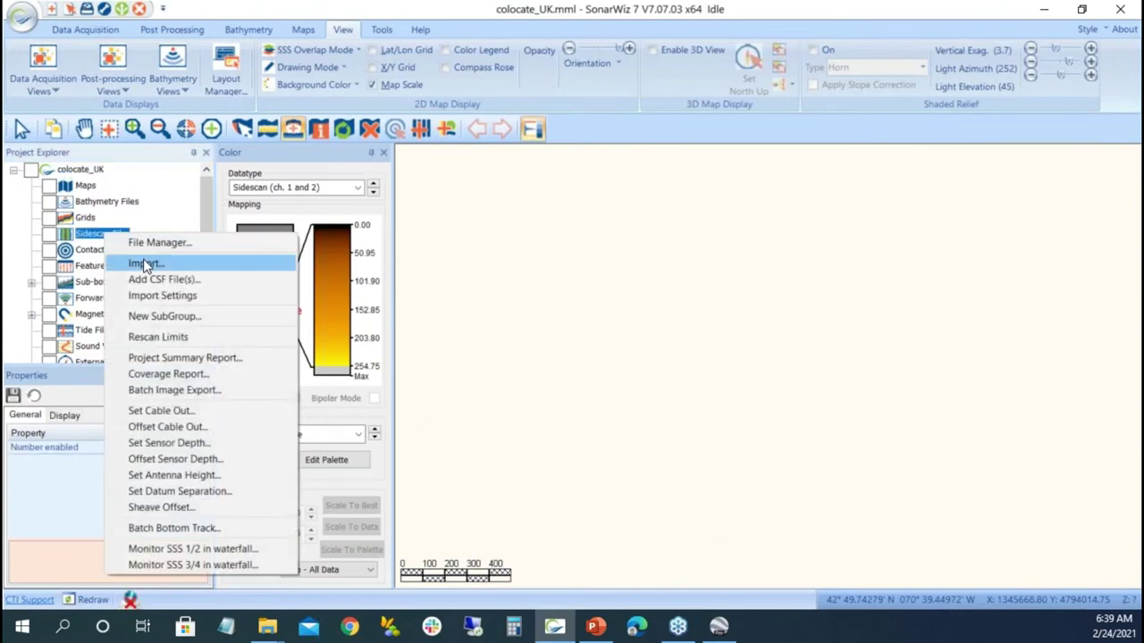
left_click(143, 263)
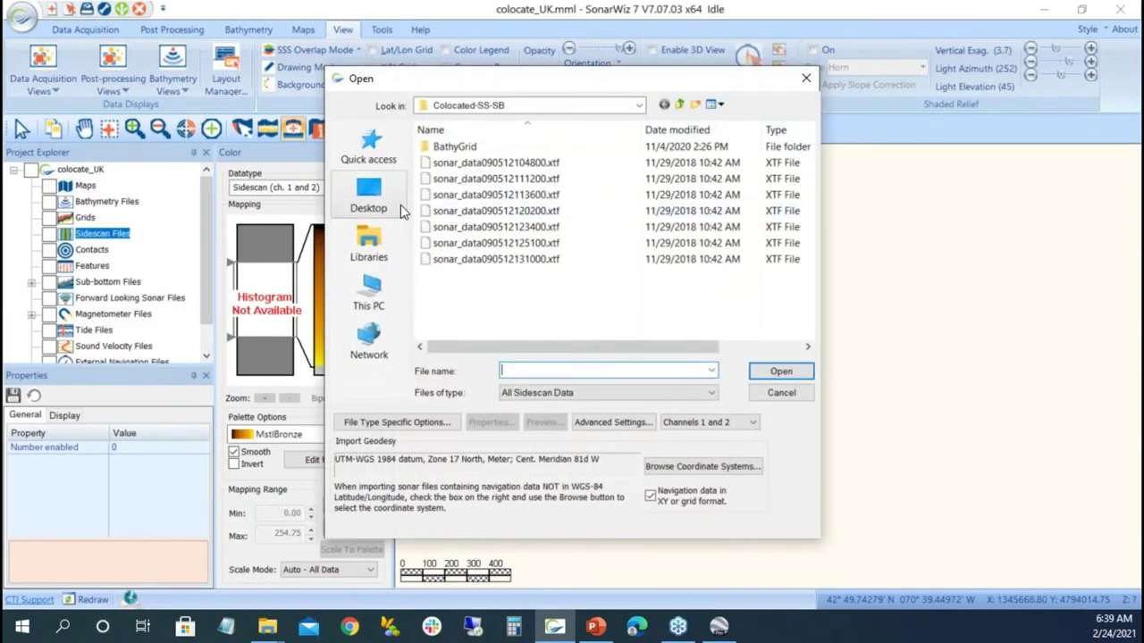
left_click(496, 162)
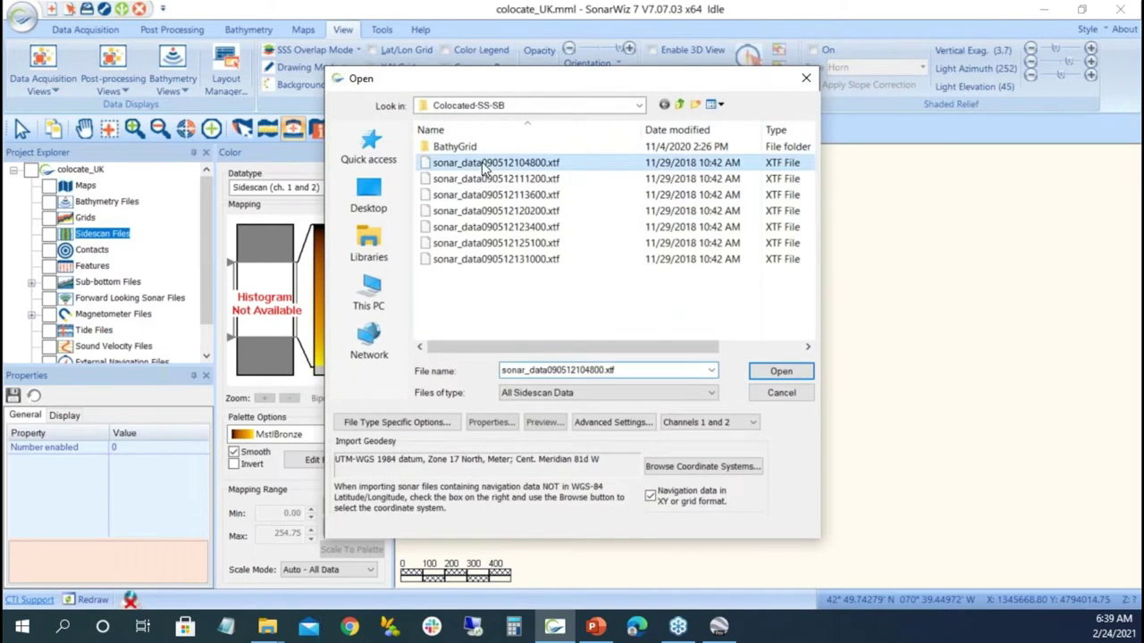
left_click(527, 259, "shift")
left_click(782, 371)
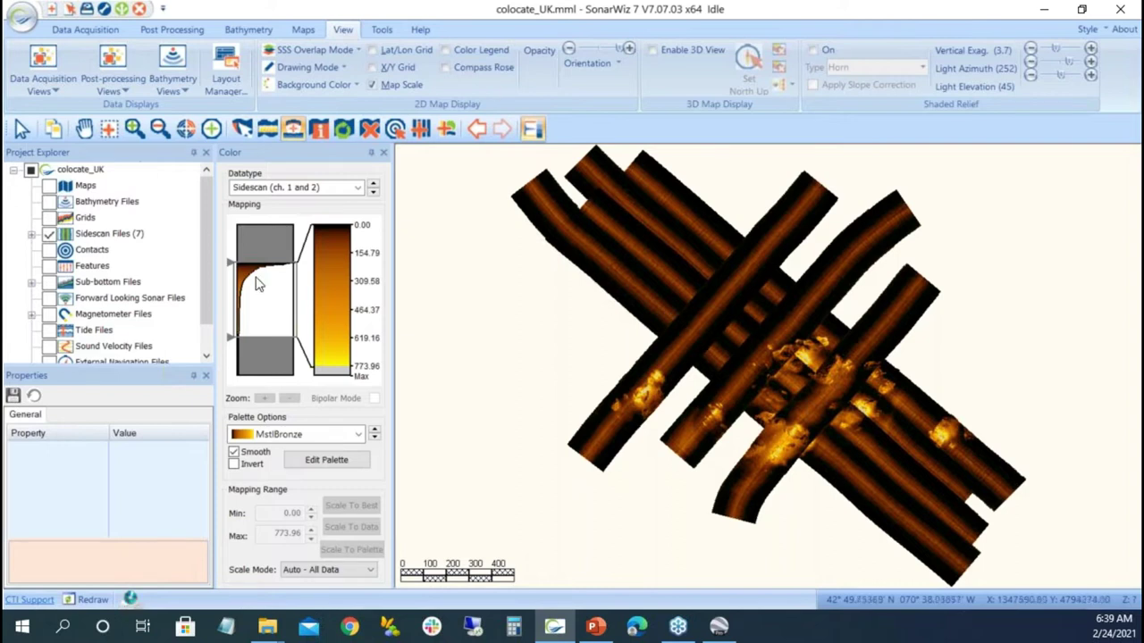
Set the sidescan overlap mode to Root Mean Square.
left_click(355, 51)
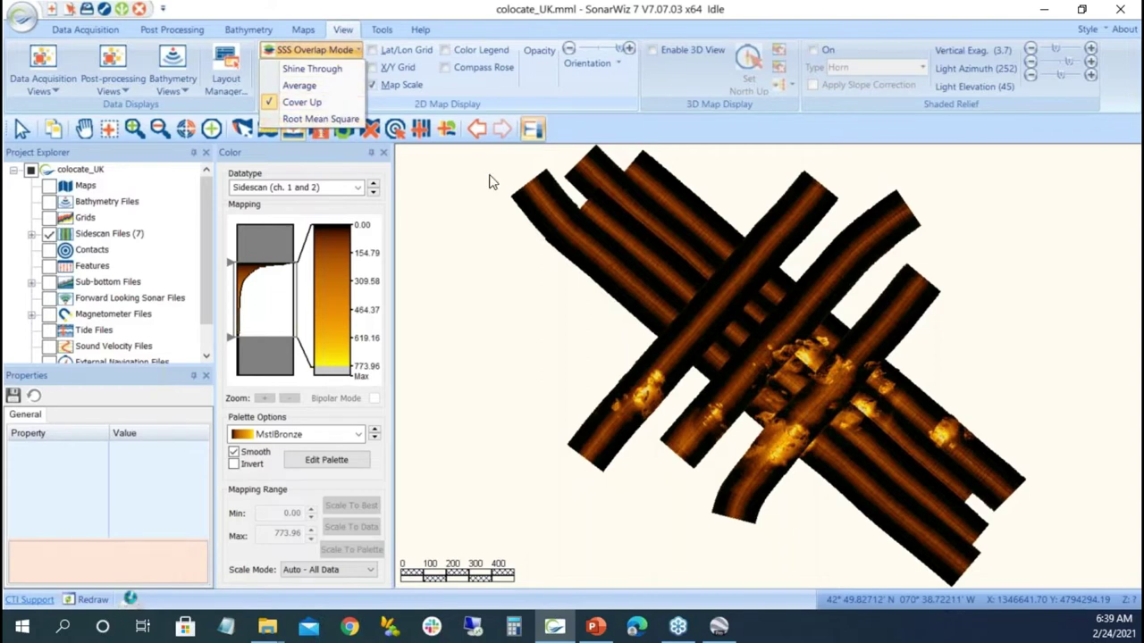
left_click(320, 119)
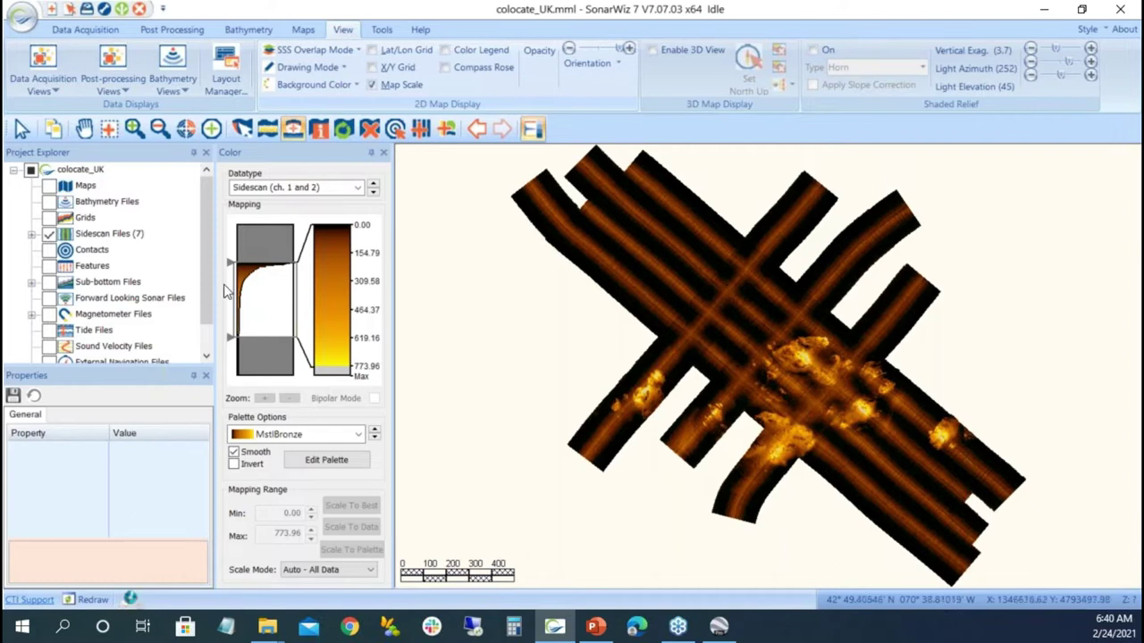
left_click(31, 233)
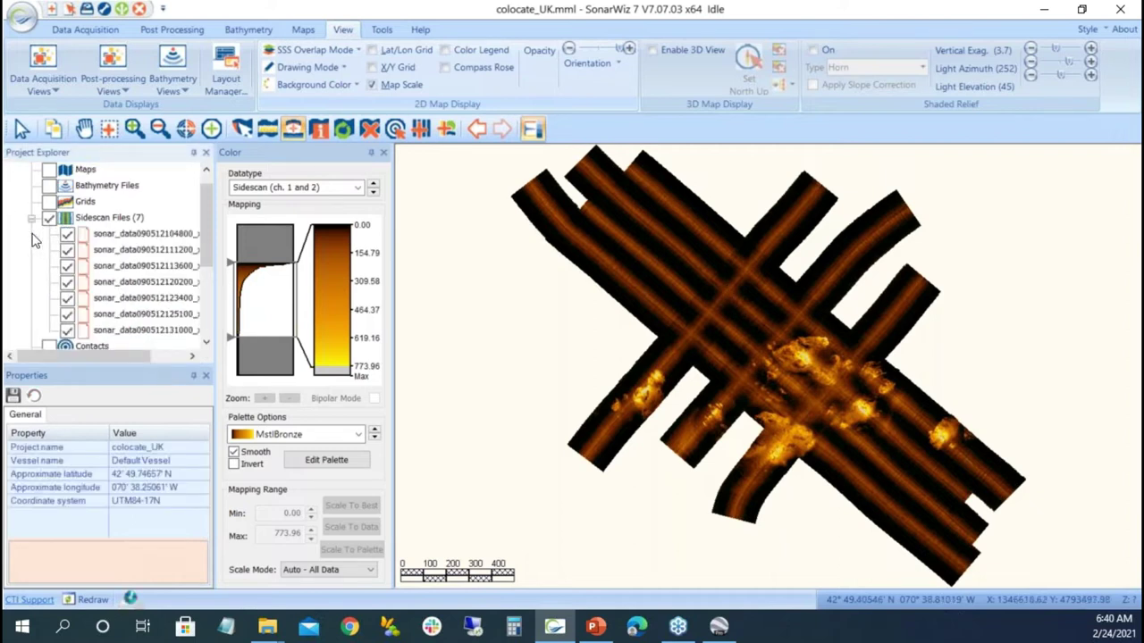
right_click(129, 235)
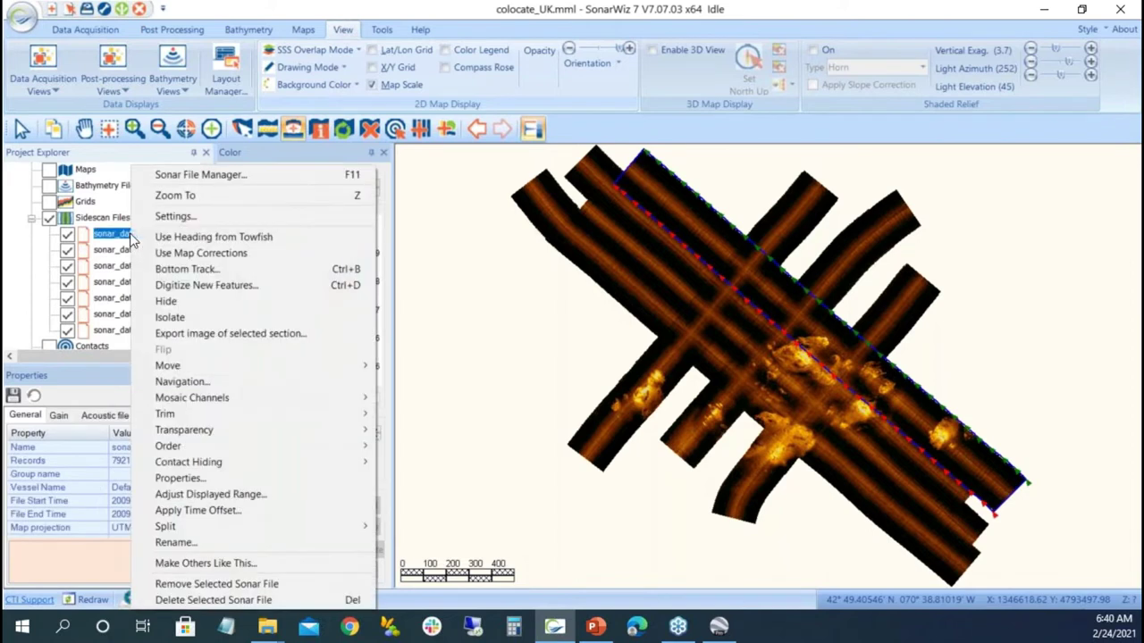
left_click(163, 271)
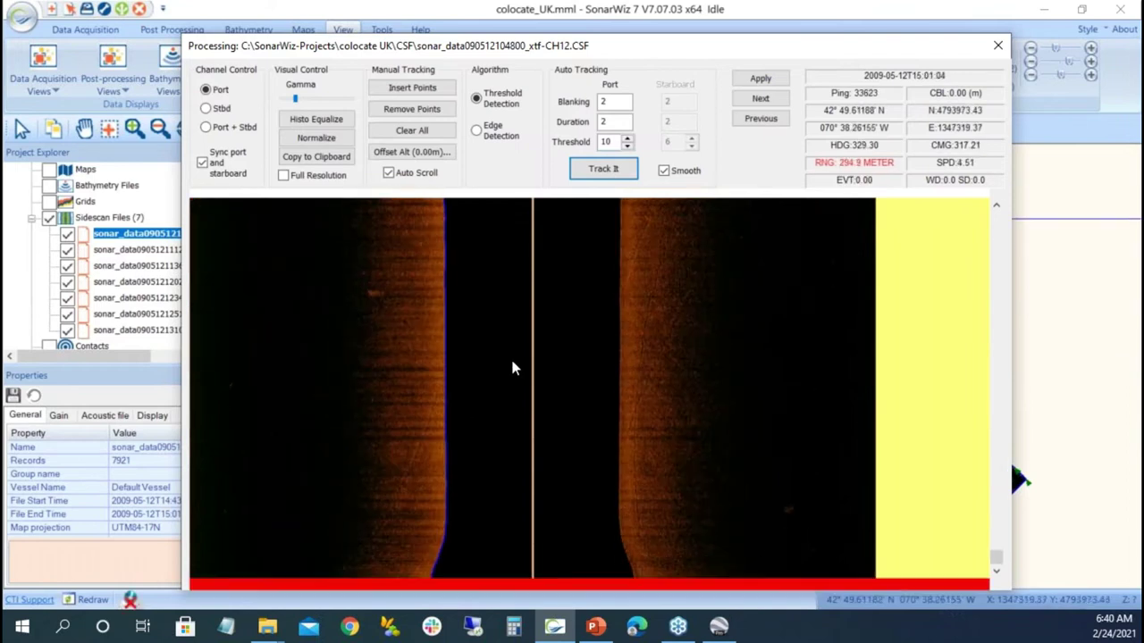
left_click(763, 79)
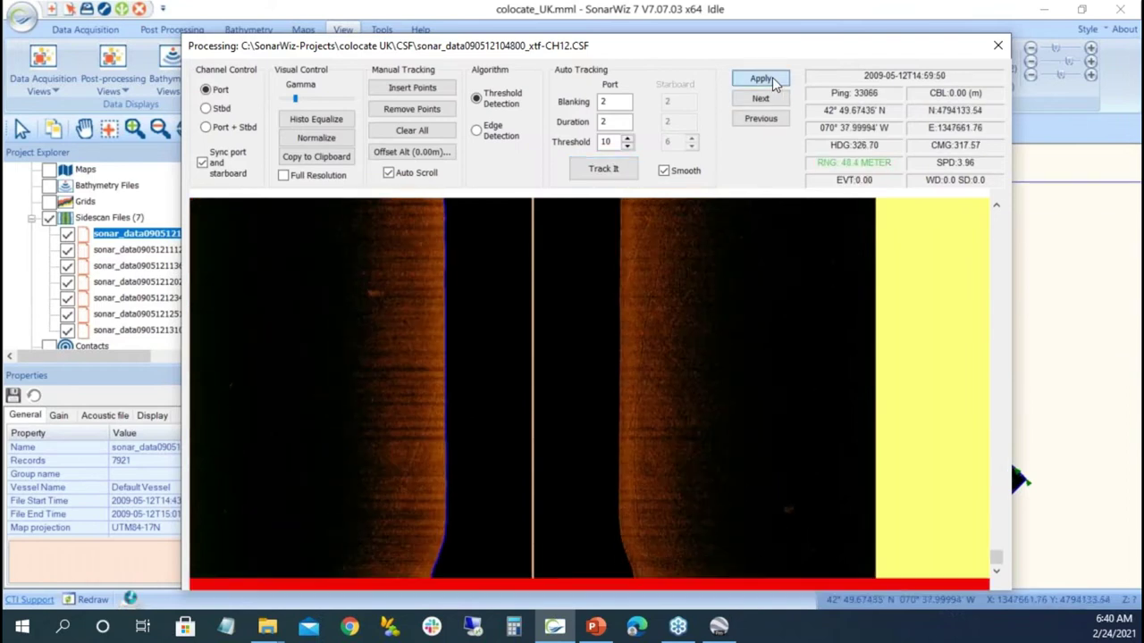
left_click(998, 44)
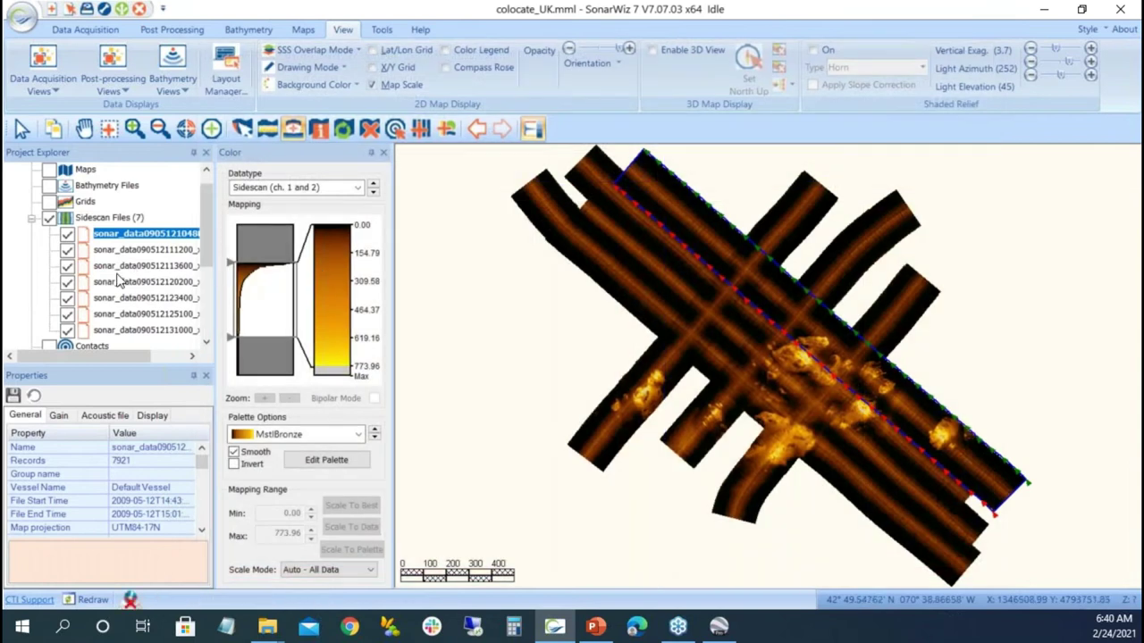
left_click(105, 218)
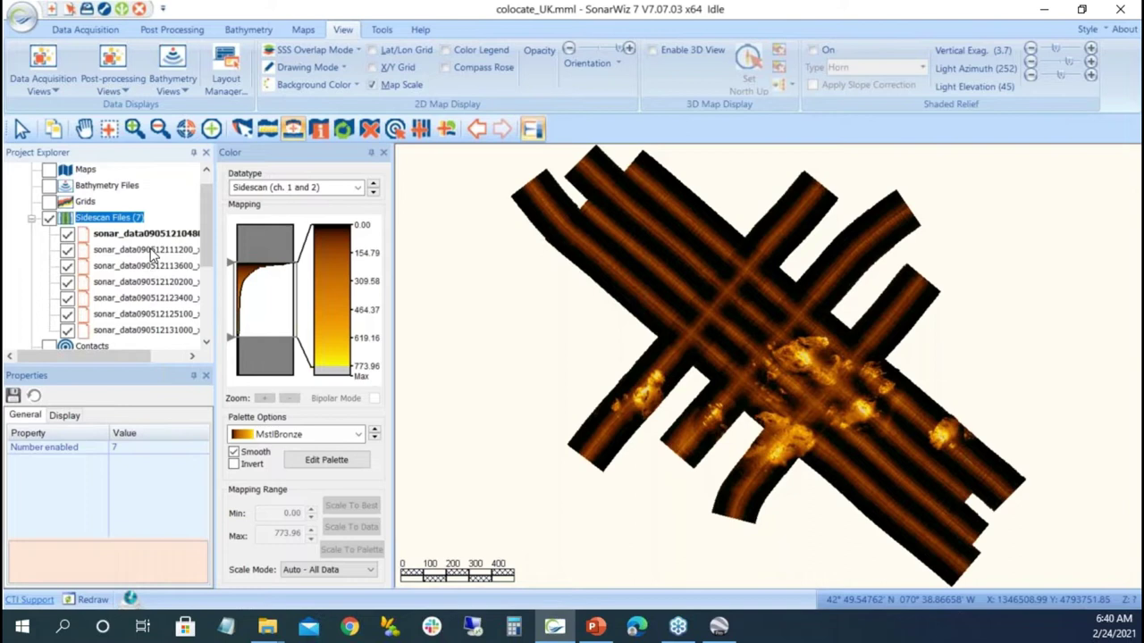
right_click(152, 254)
left_click(204, 268)
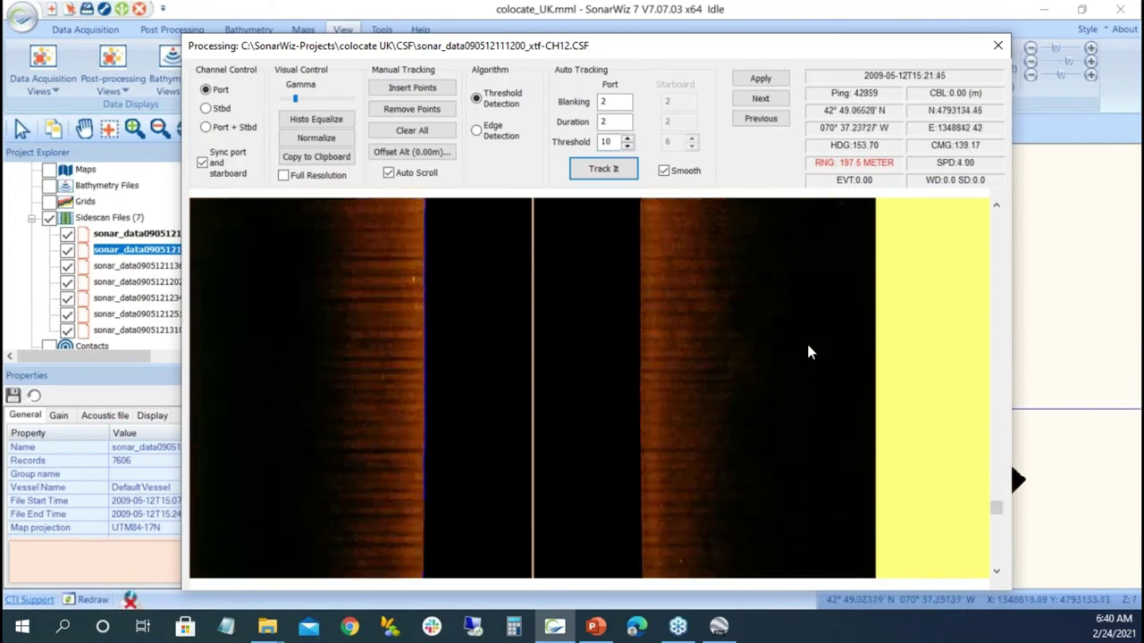
left_click(760, 78)
left_click(761, 99)
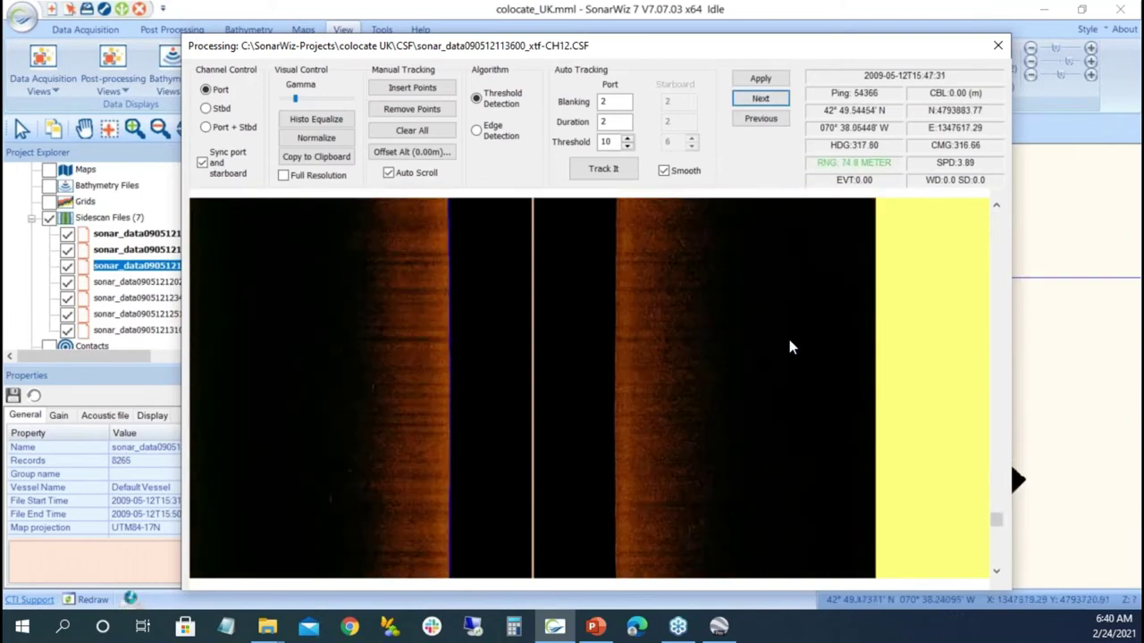
left_click(760, 98)
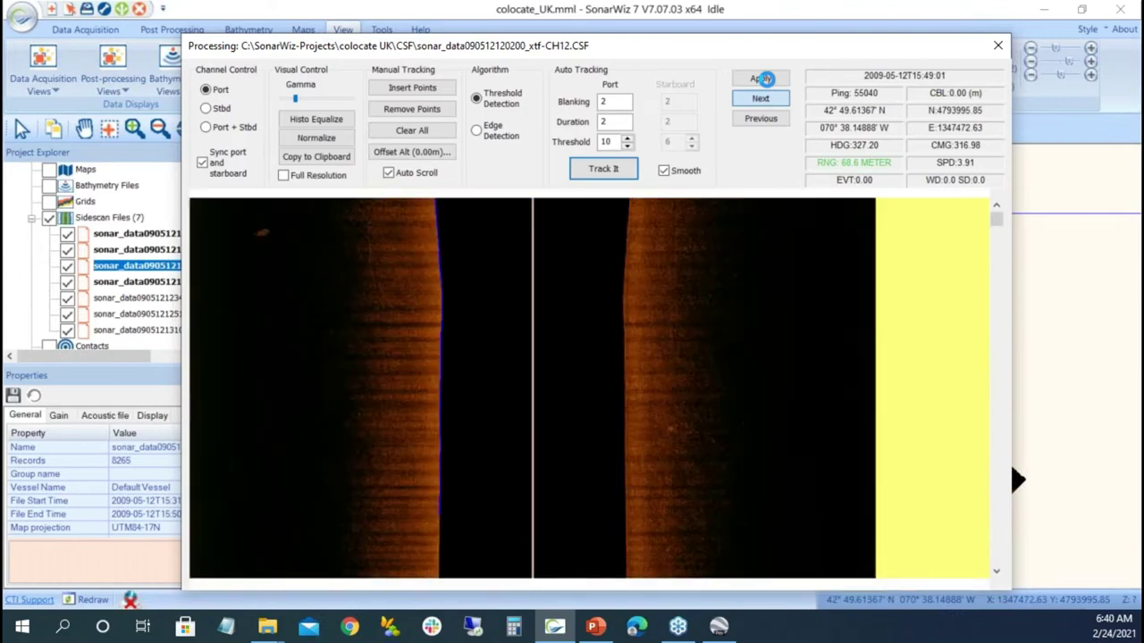
left_click(760, 79)
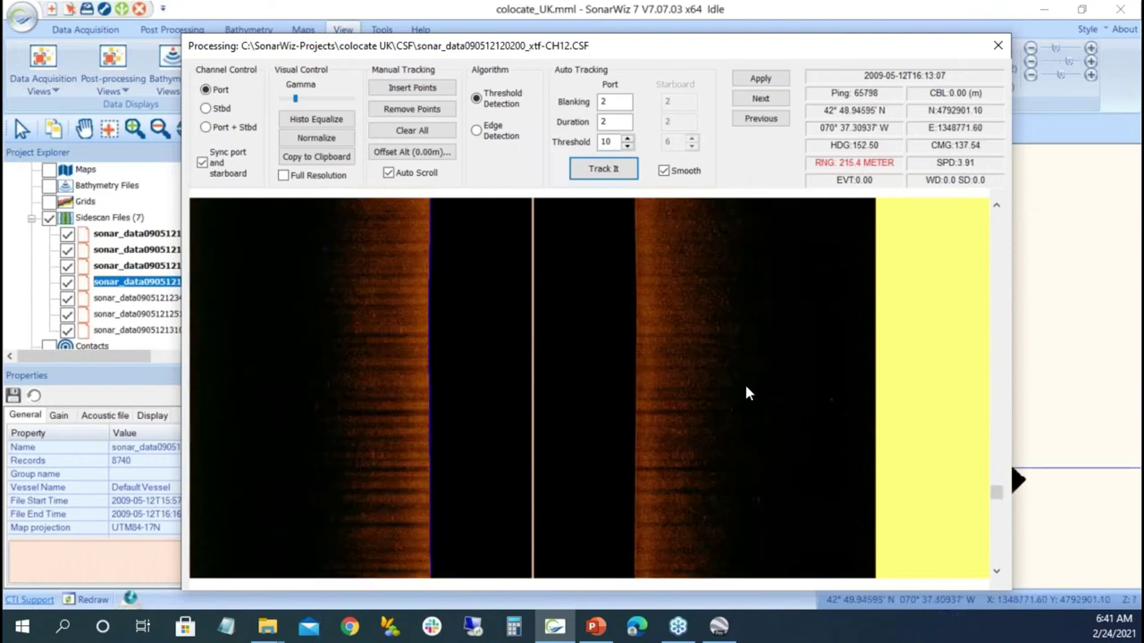
left_click(763, 100)
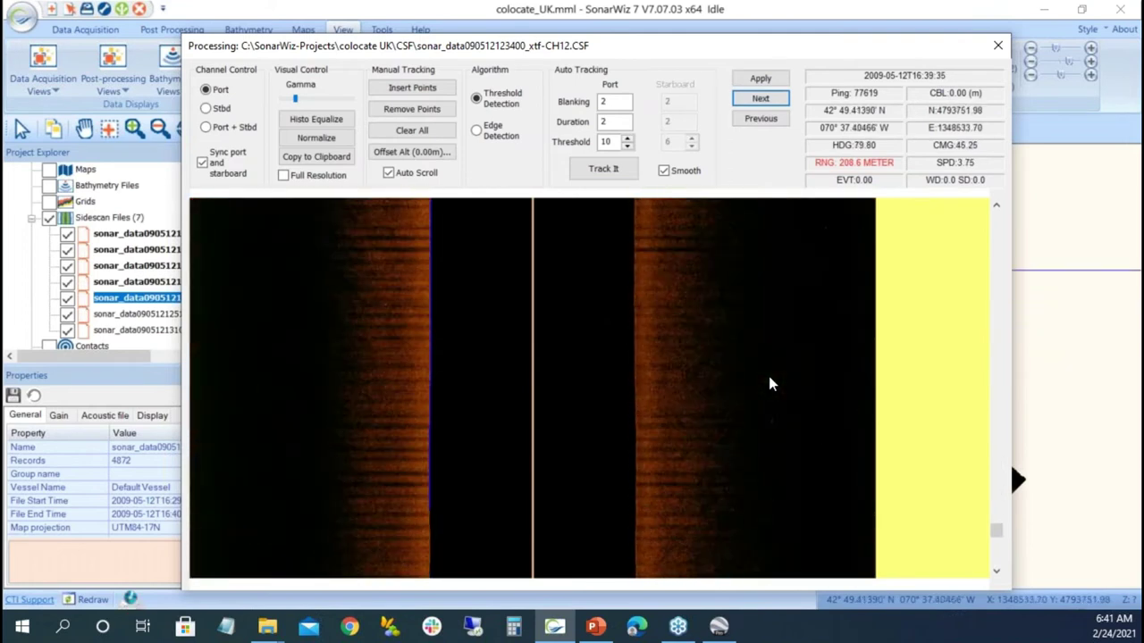
left_click(760, 99)
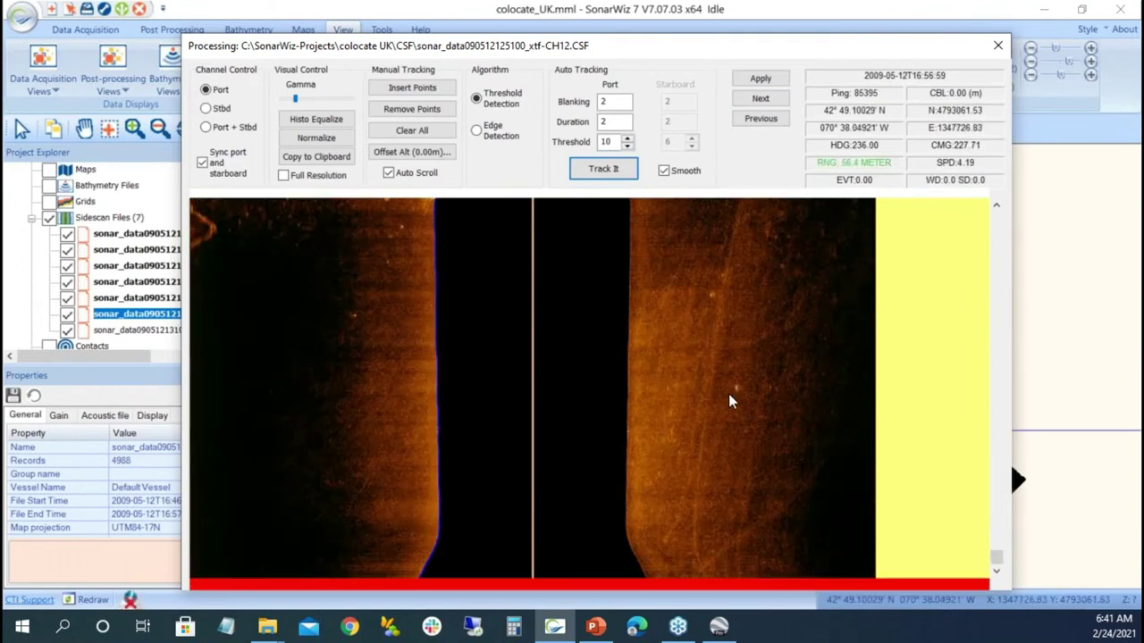
left_click(760, 99)
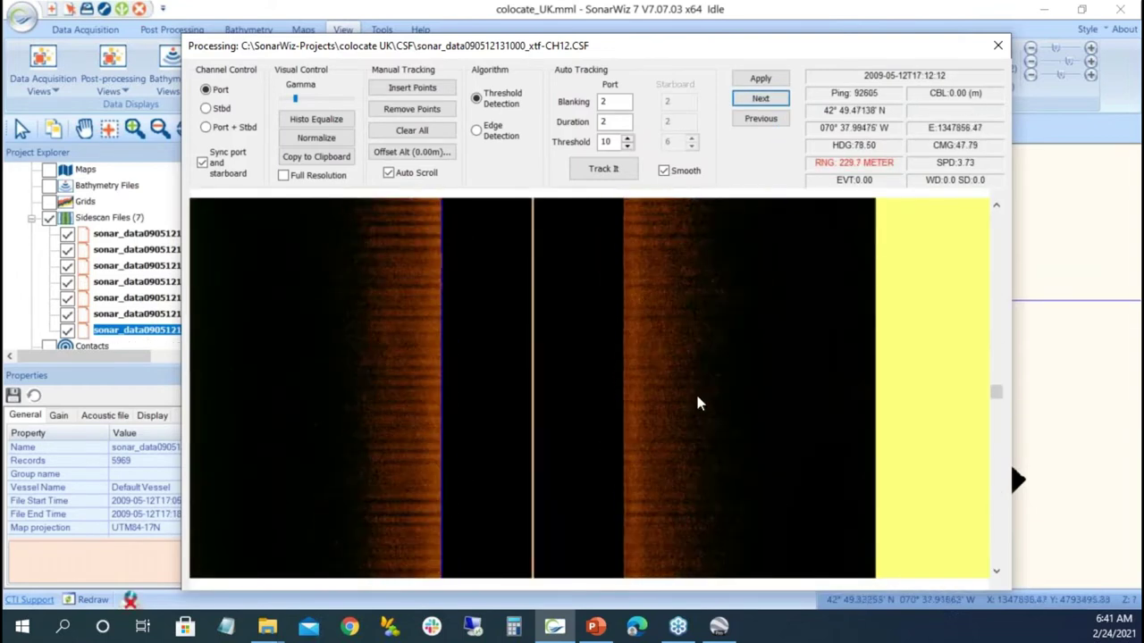
left_click(757, 100)
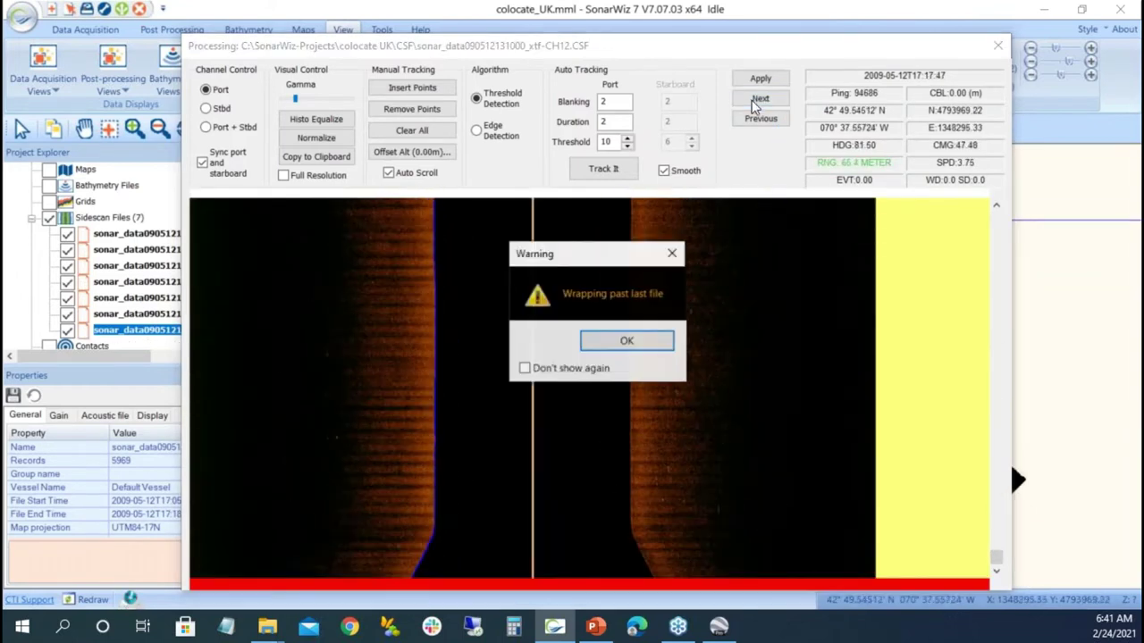
left_click(615, 342)
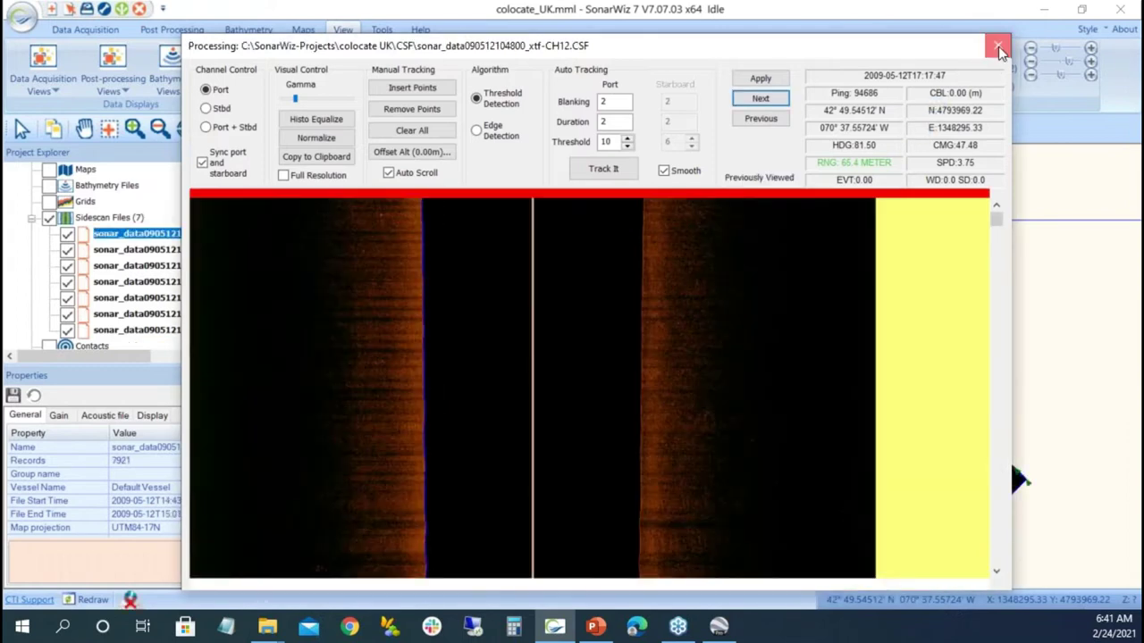
left_click(998, 44)
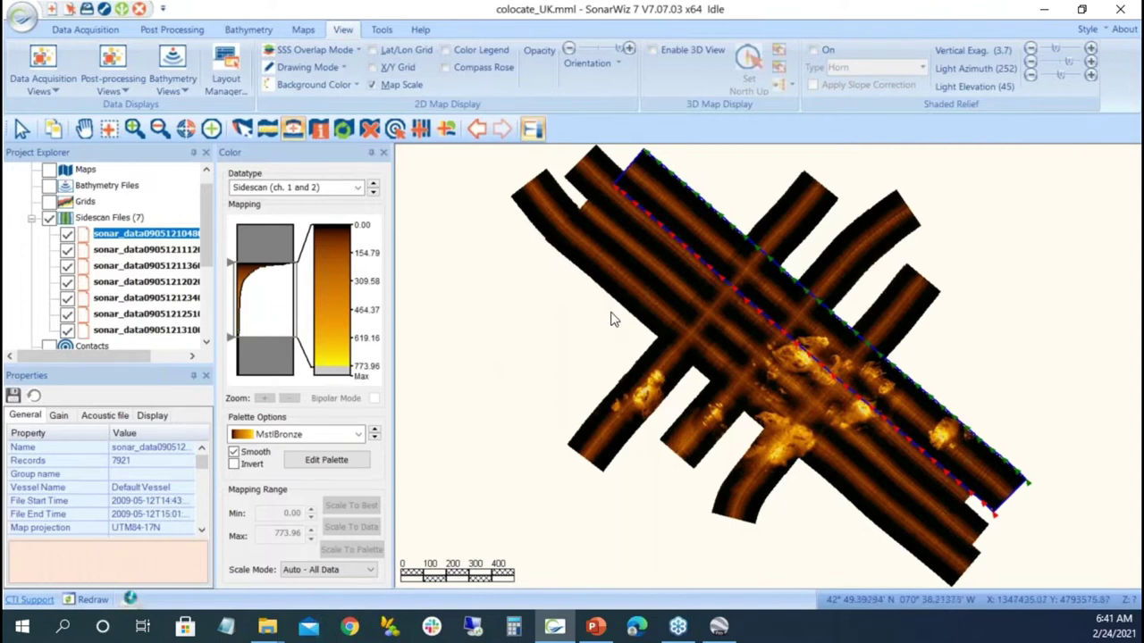
left_click(840, 282)
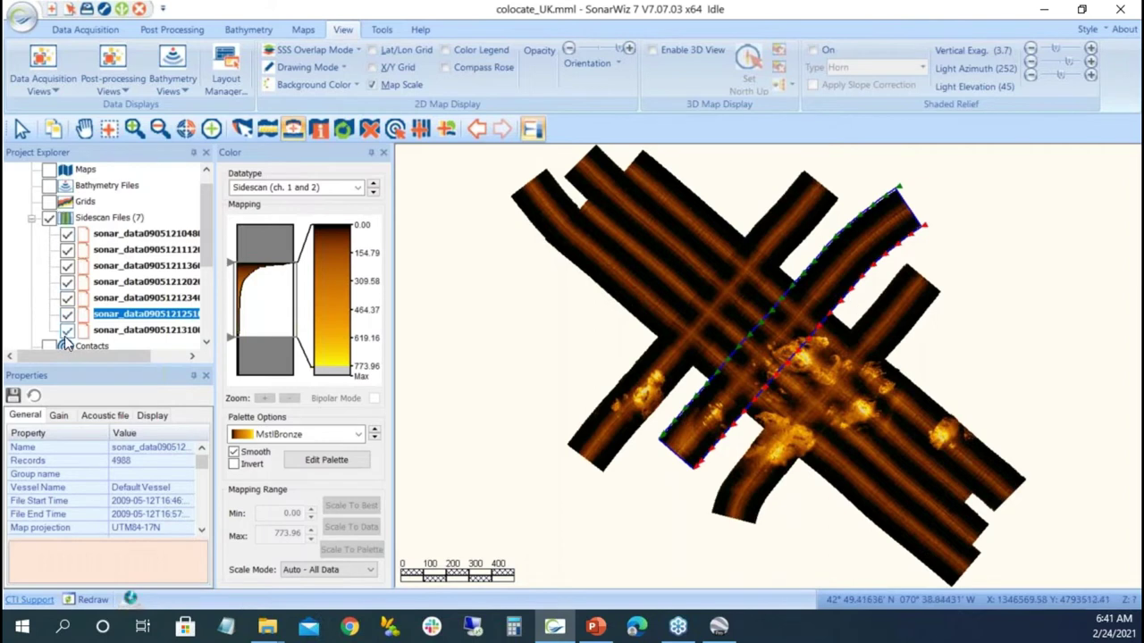
left_click(136, 317)
right_click(136, 317)
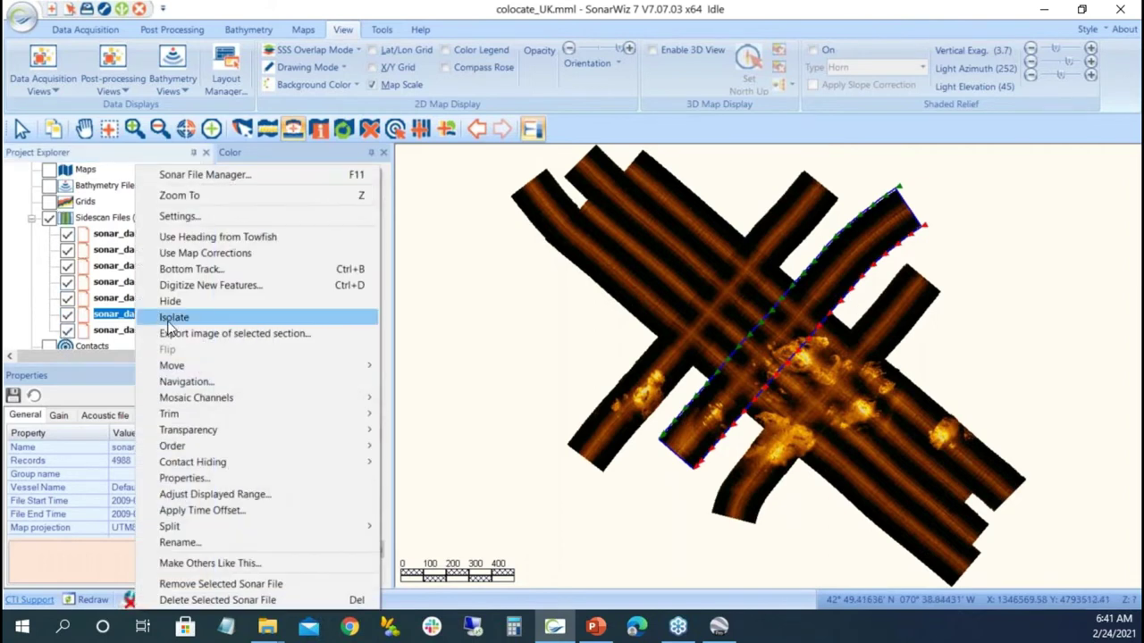
left_click(170, 320)
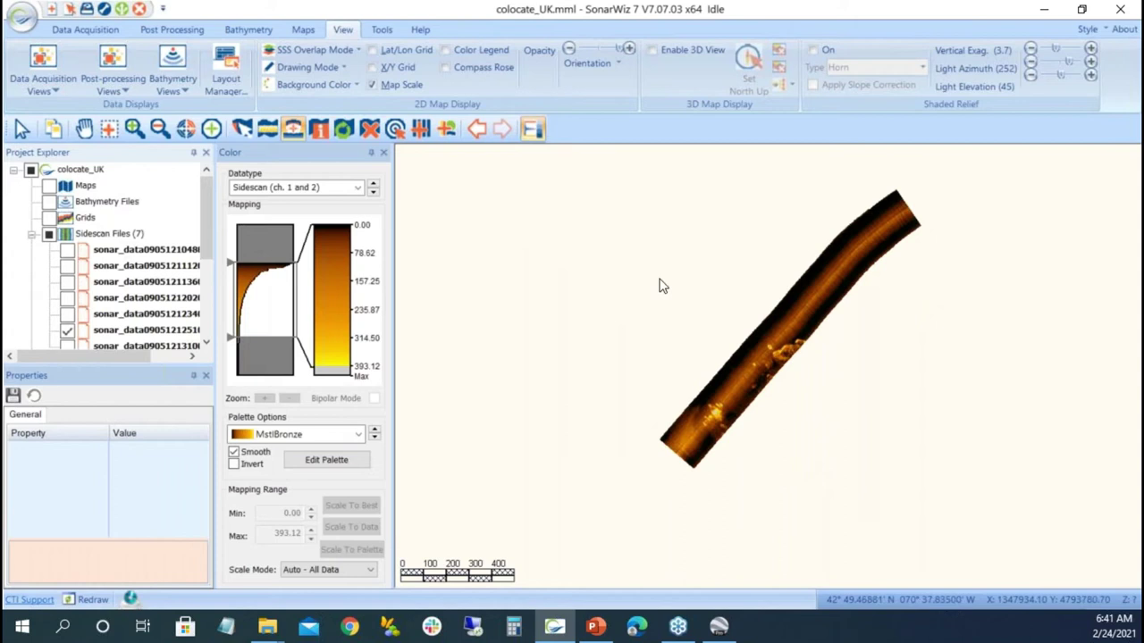
left_click(213, 130)
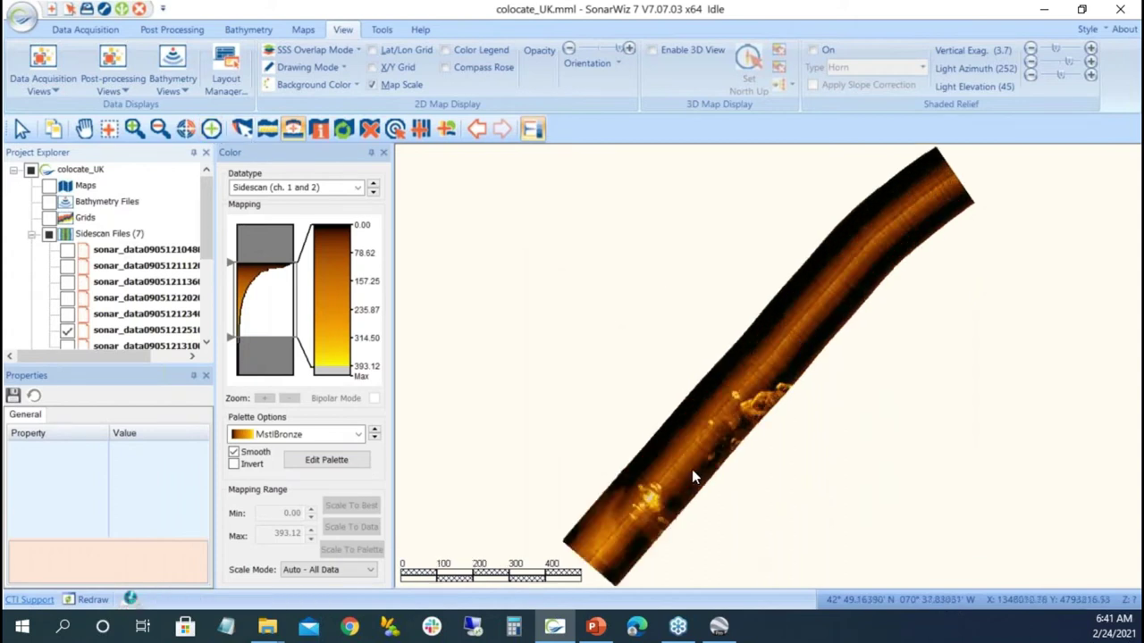
right_click(140, 334)
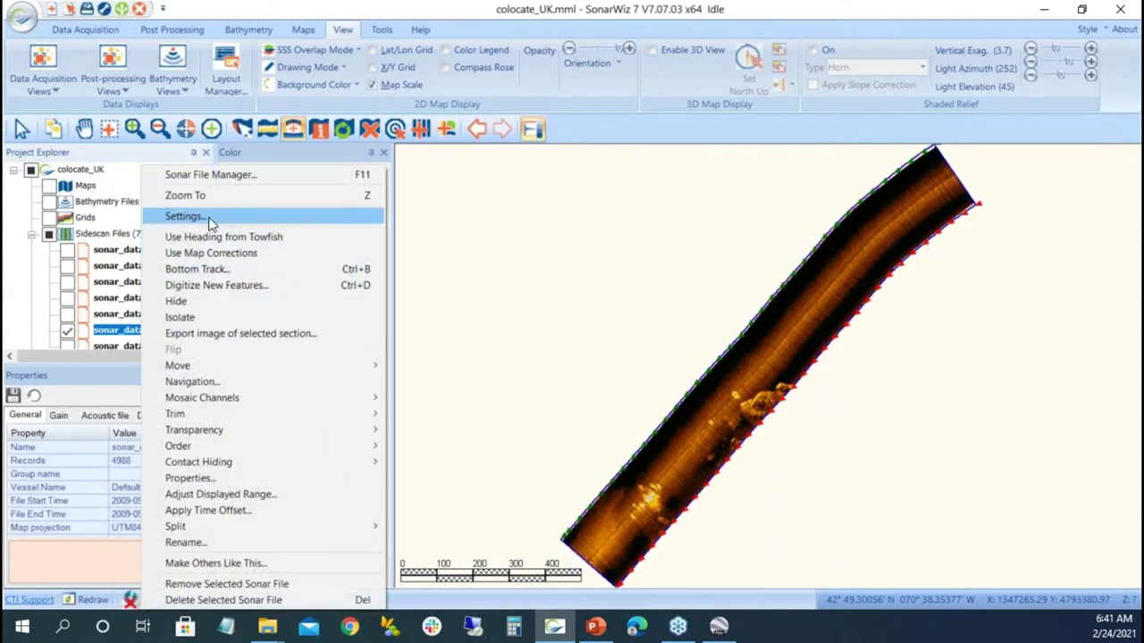
left_click(215, 217)
left_click(109, 175)
left_click(276, 520)
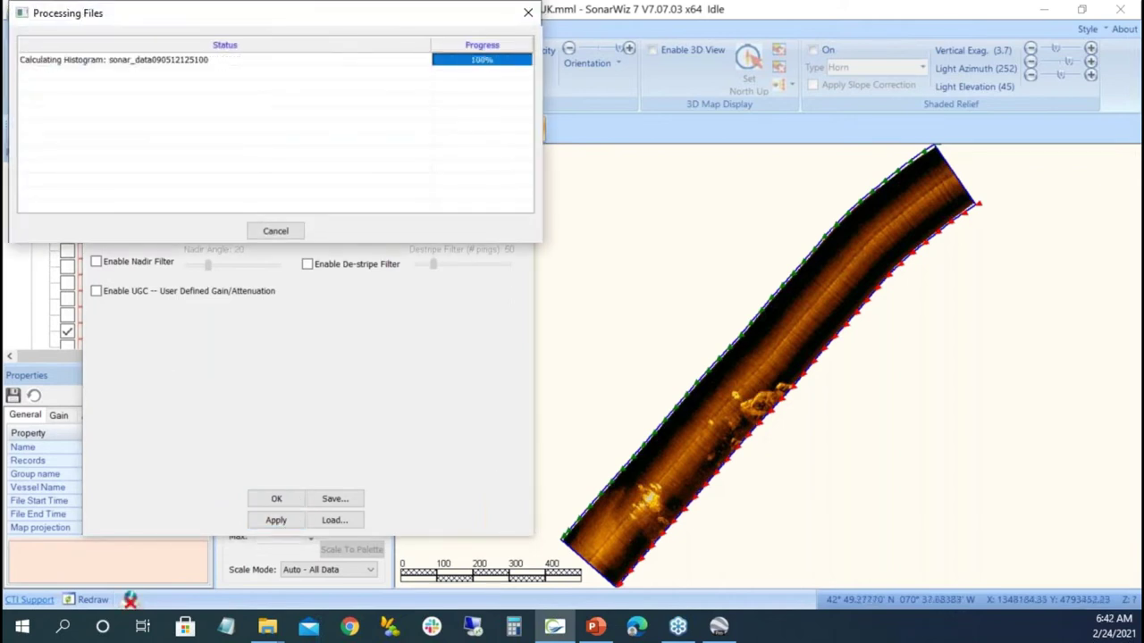
scroll(757, 372, "up", 1)
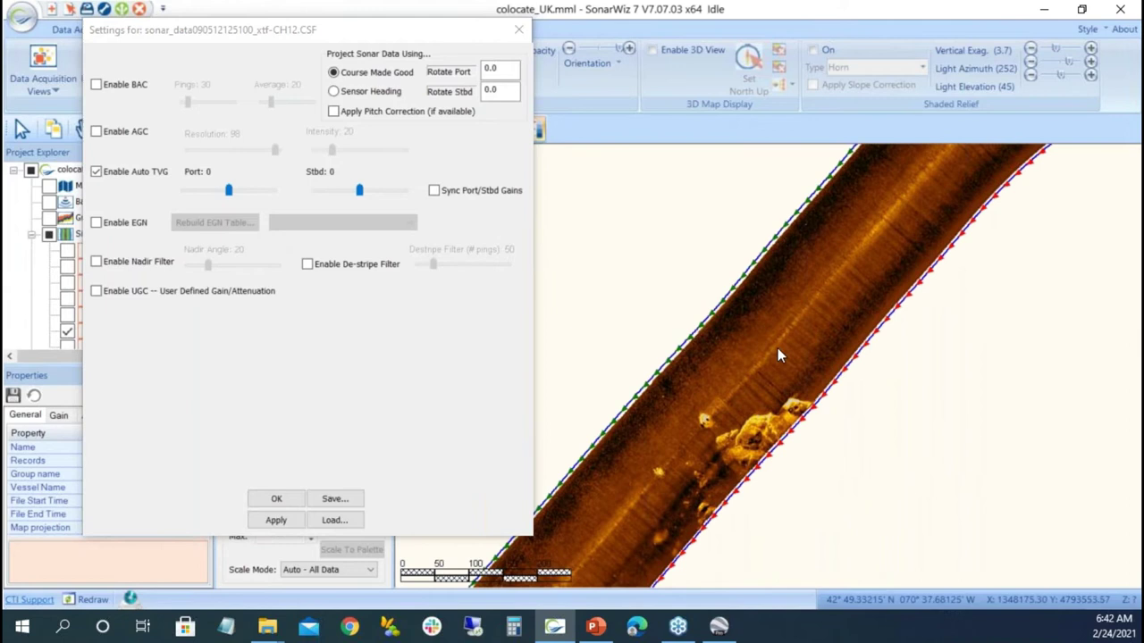
scroll(799, 414, "down", 1)
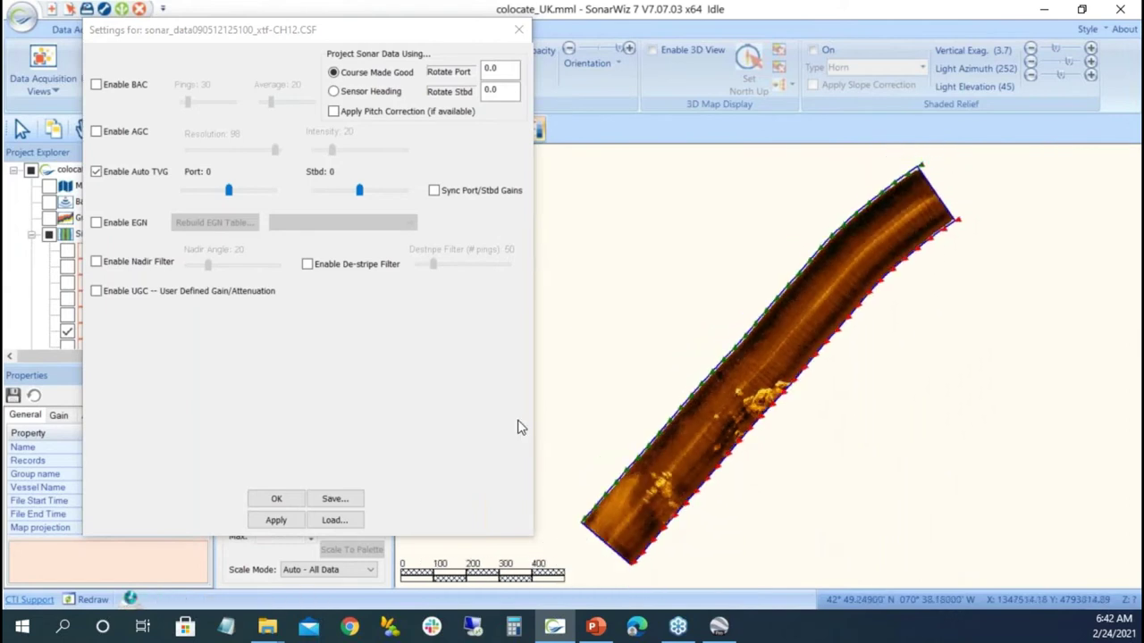
left_click(96, 223)
left_click(215, 223)
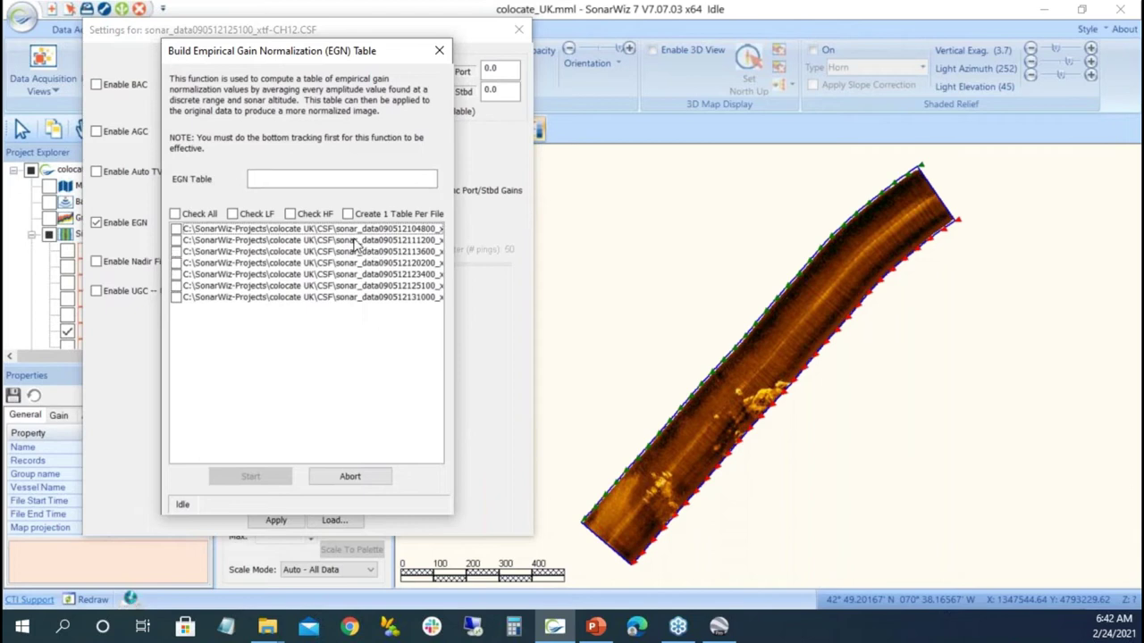
left_click(175, 213)
left_click(281, 179)
type("lf")
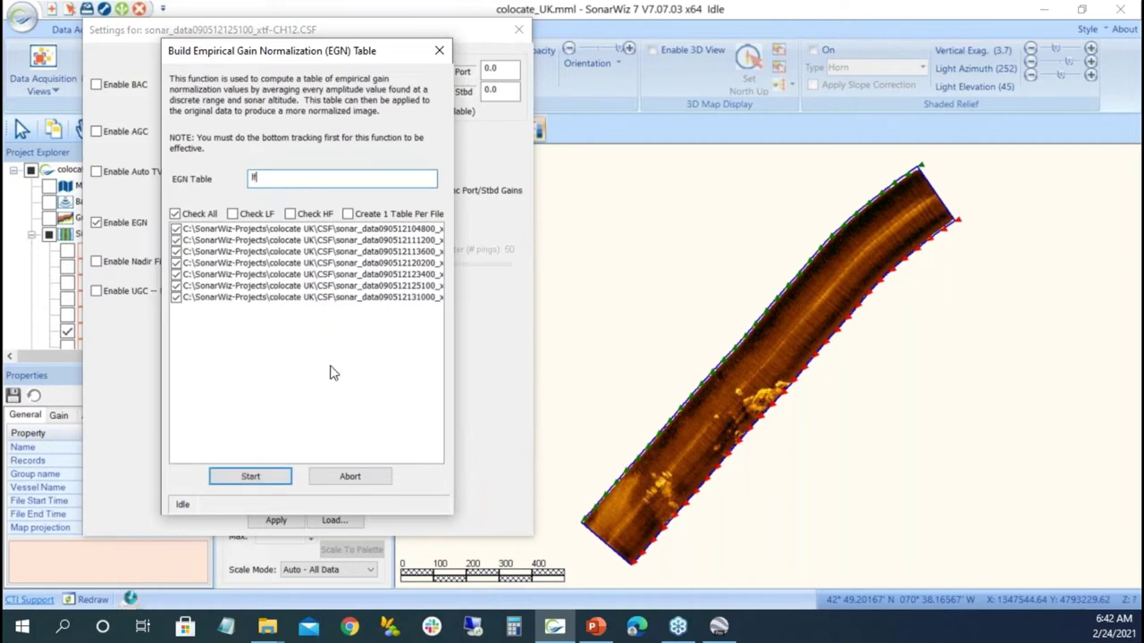
left_click(268, 473)
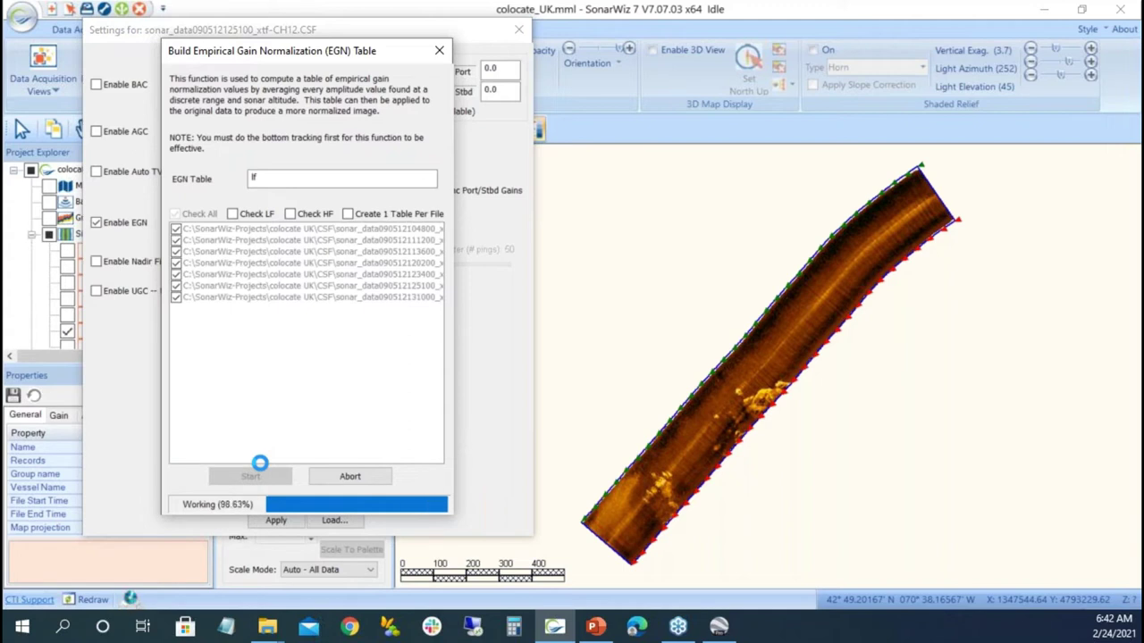
left_click(279, 499)
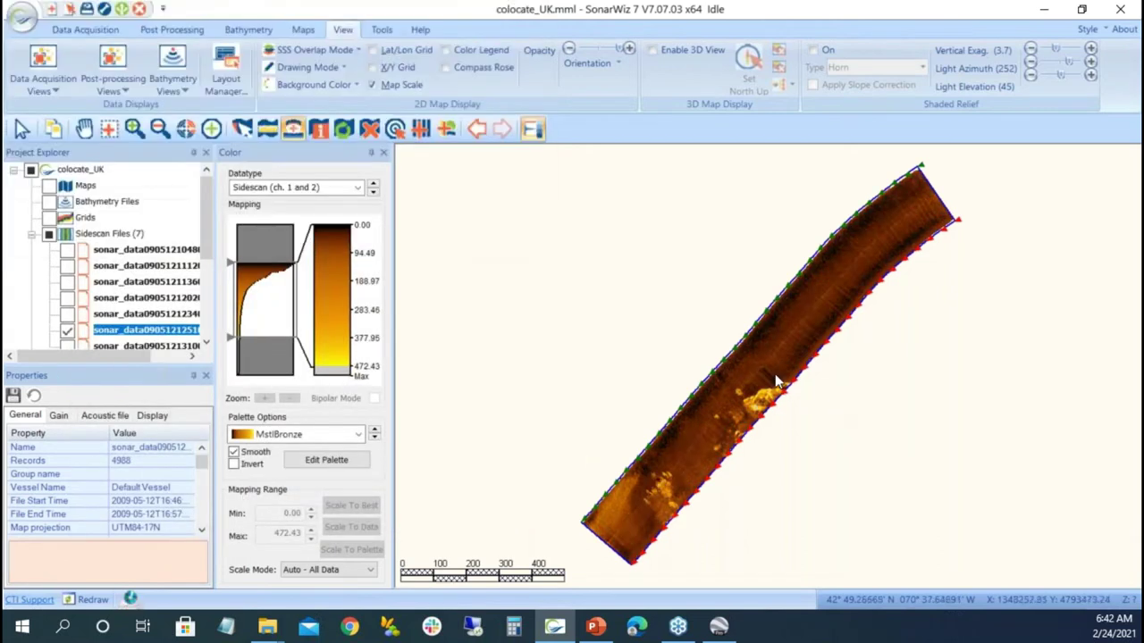
scroll(774, 371, "up", 3)
scroll(774, 369, "down", 1)
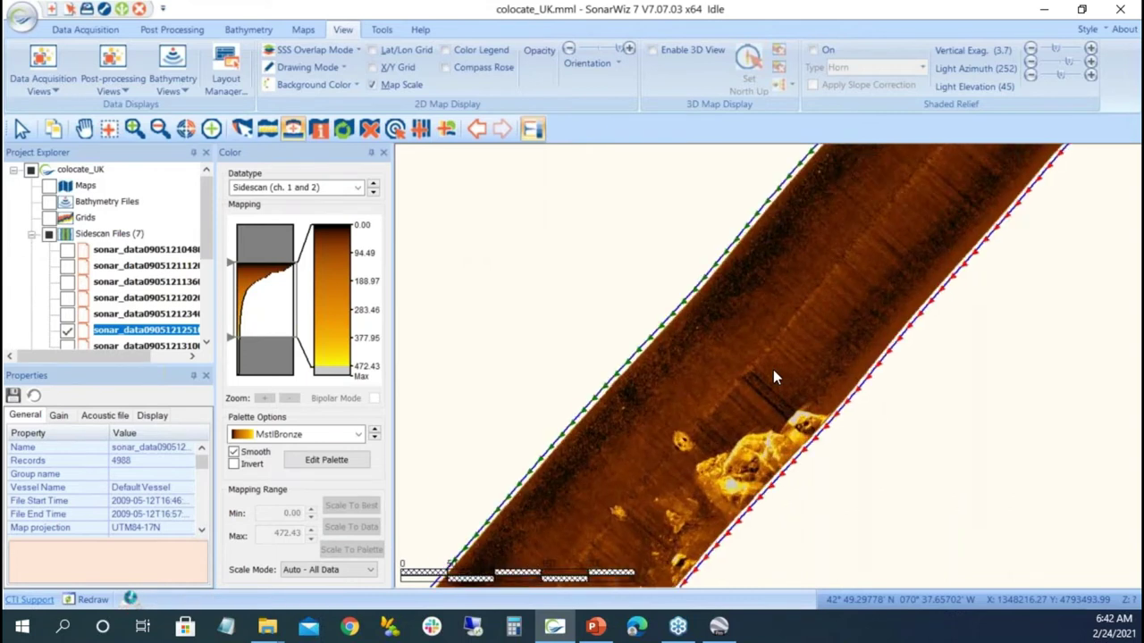
scroll(772, 369, "down", 2)
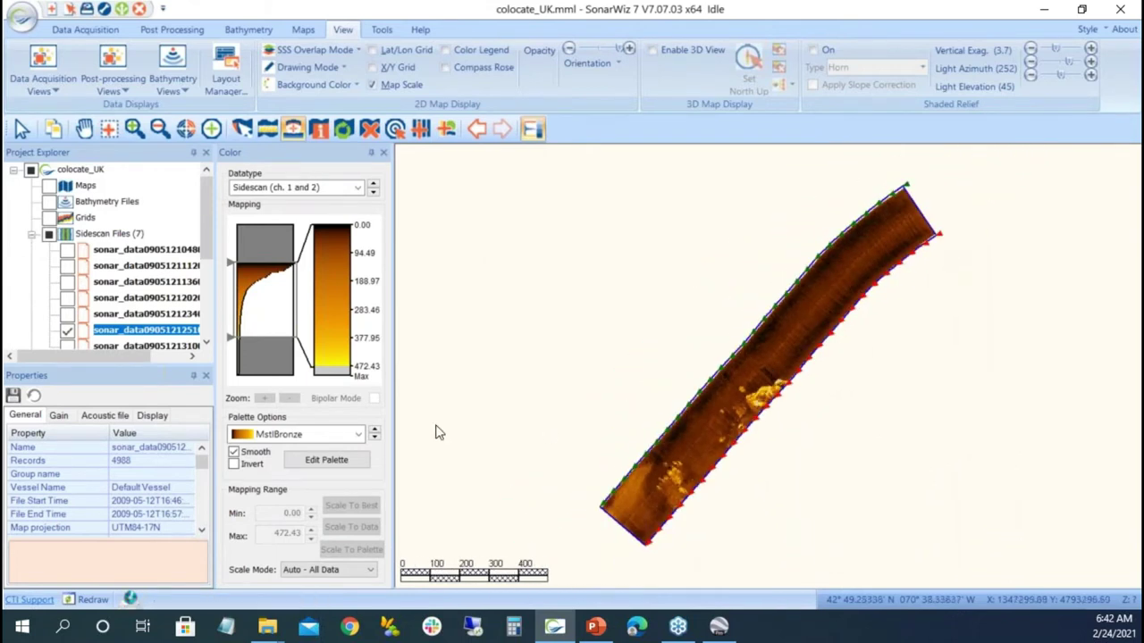
scroll(775, 358, "up", 1)
scroll(793, 351, "up", 2)
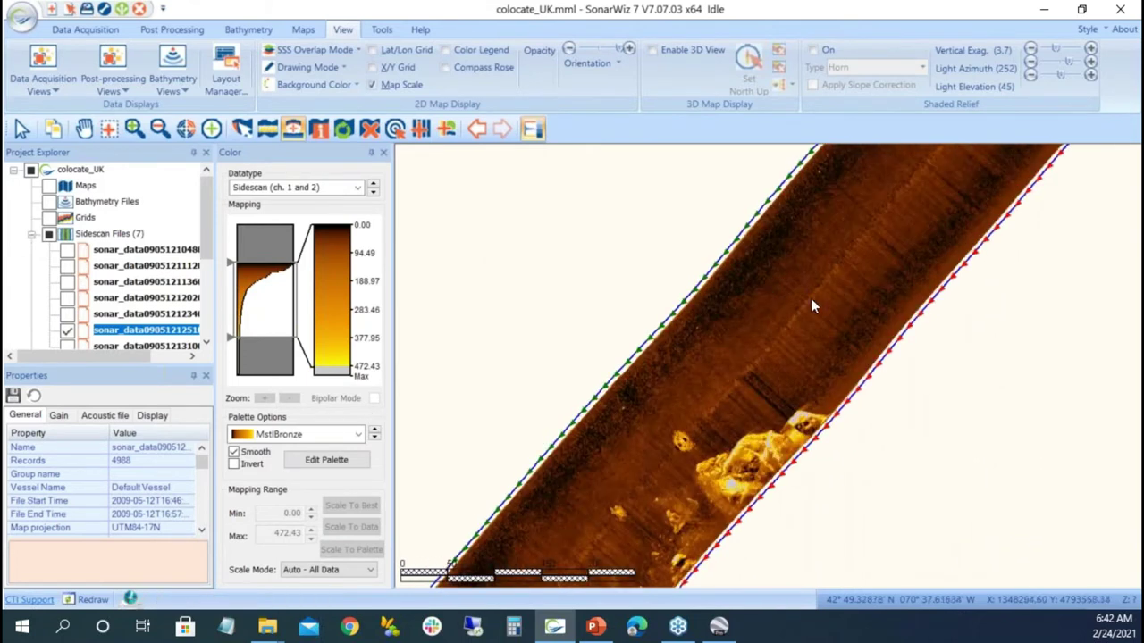
right_click(132, 333)
left_click(187, 216)
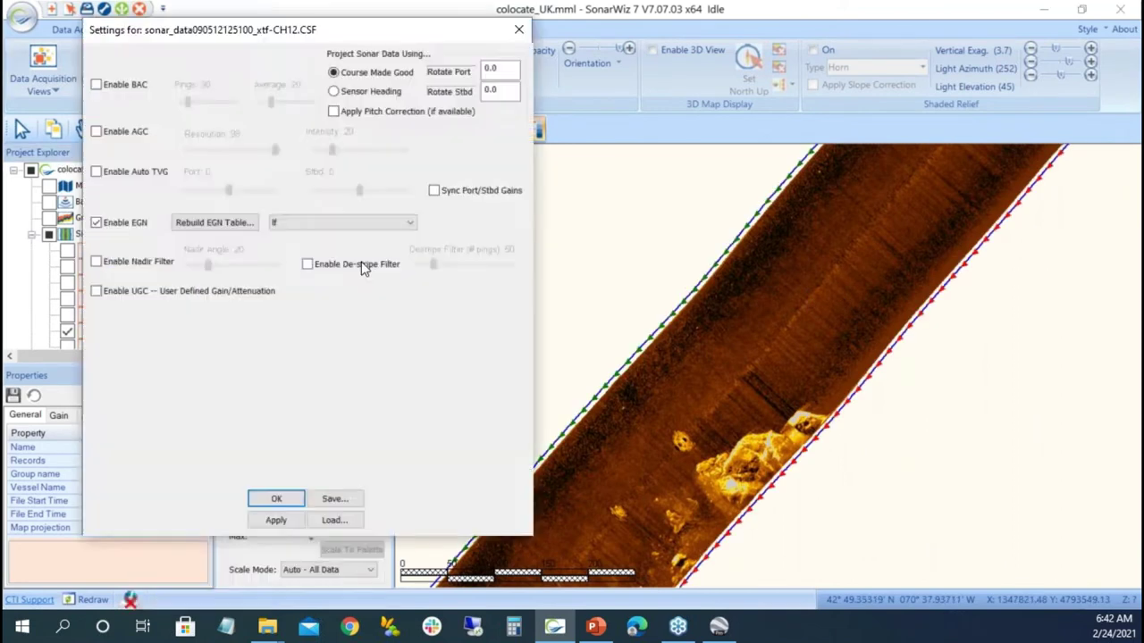
left_click(308, 265)
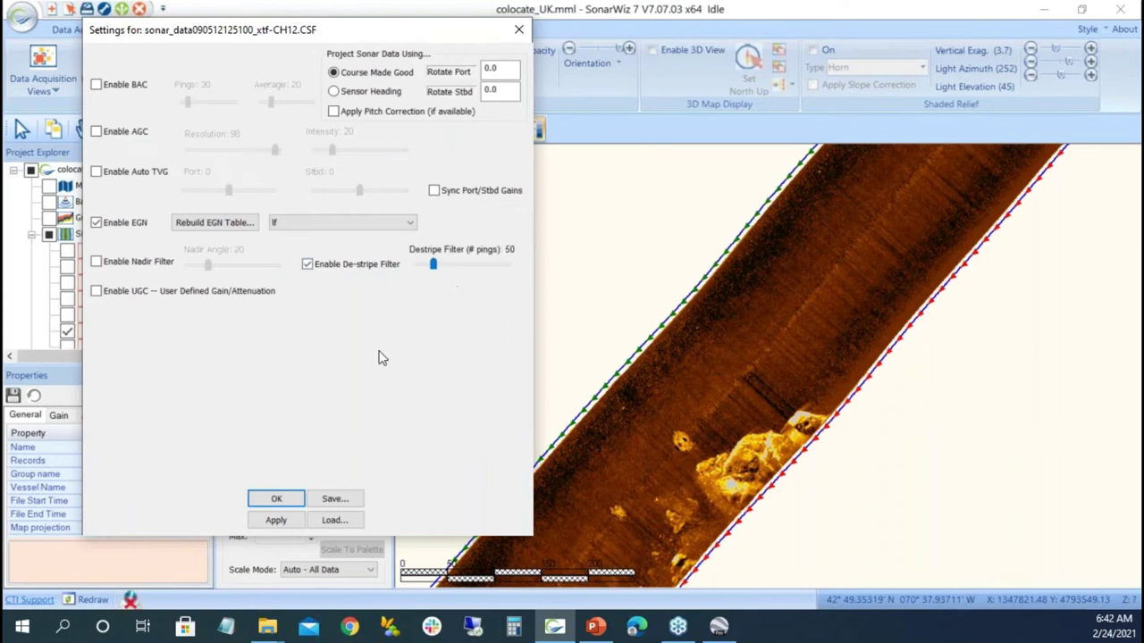
left_click(297, 520)
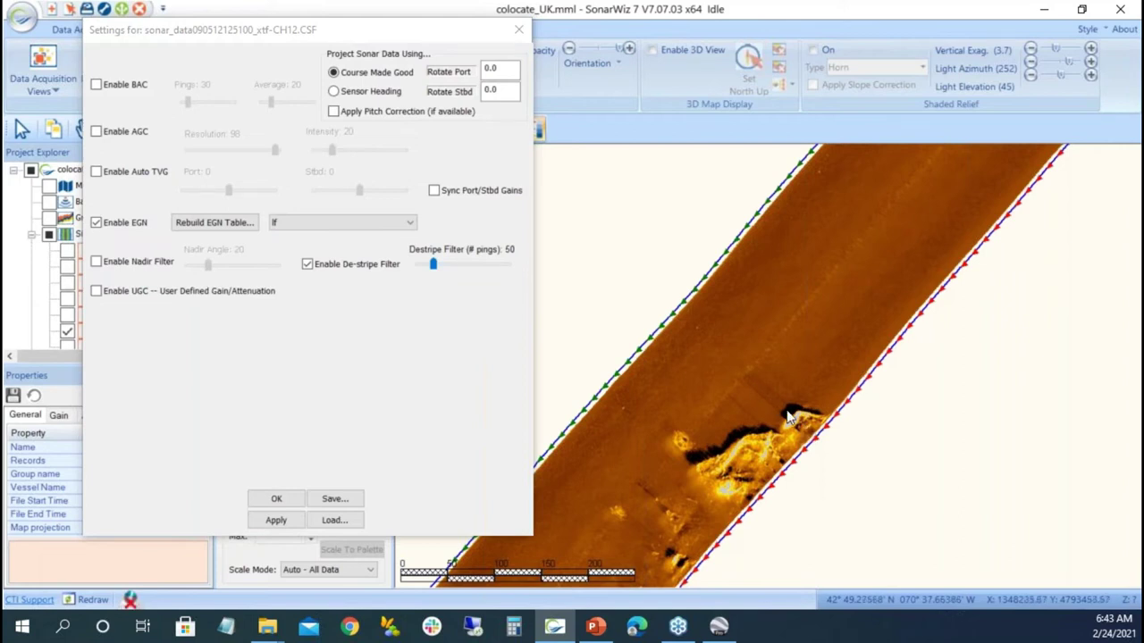
Try Auto TVG with port and starboard at 0 in place of EGN on the line, with the de-stripe filter still on.
left_click(96, 224)
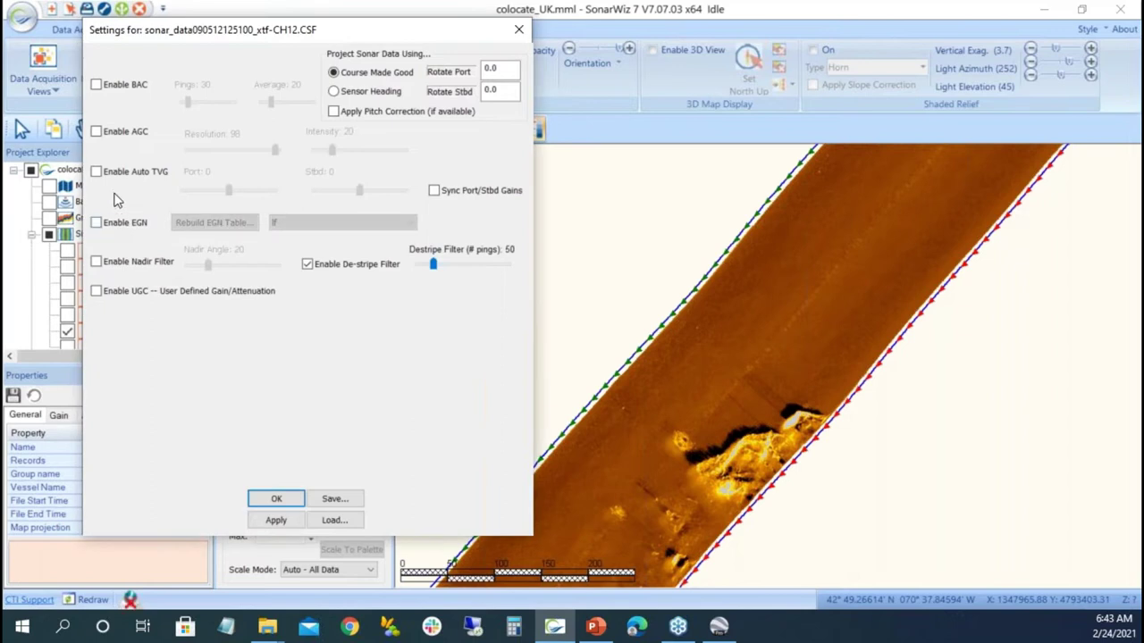
left_click(101, 173)
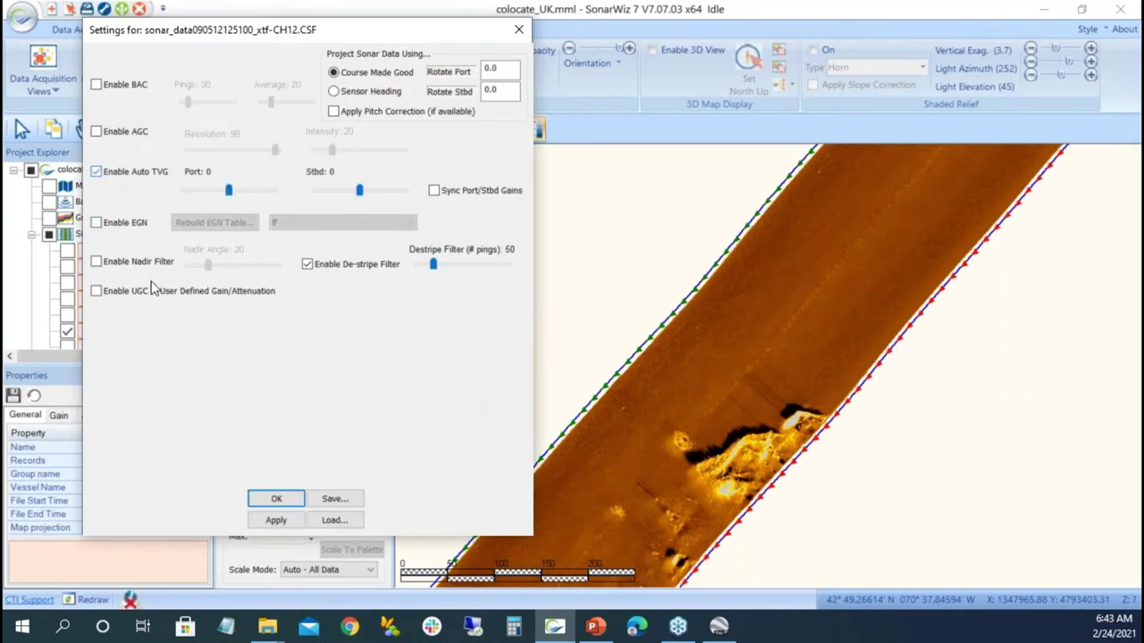
left_click(279, 521)
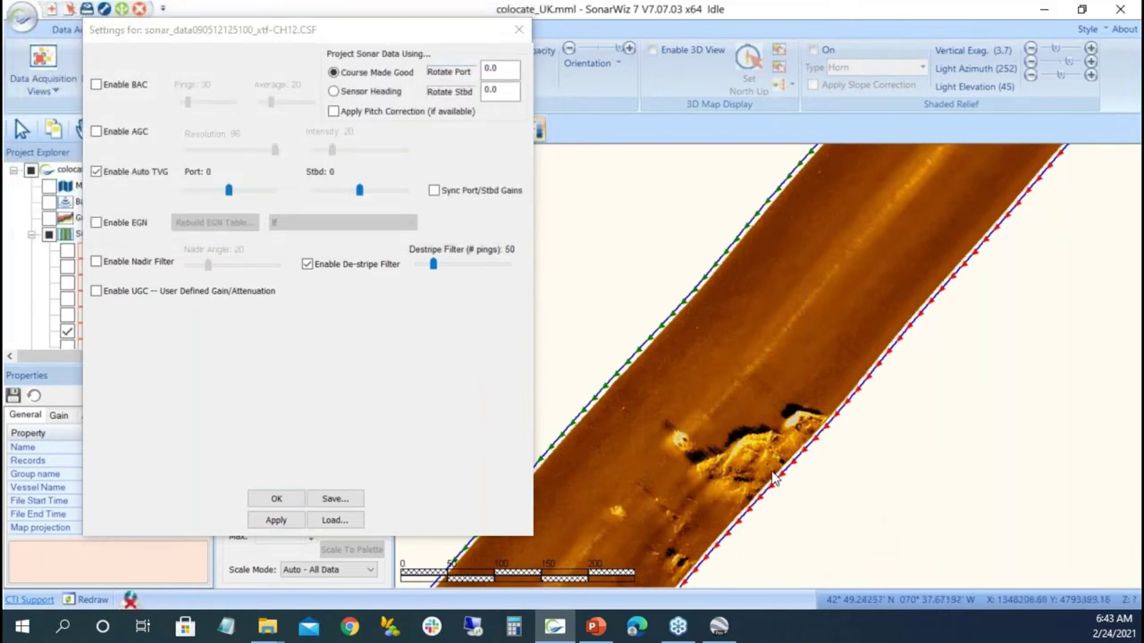
Replace Auto TVG with EGN using the lf table, set the de-stripe filter to 30 pings, and apply the settings to the line.
left_click(96, 172)
left_click(97, 223)
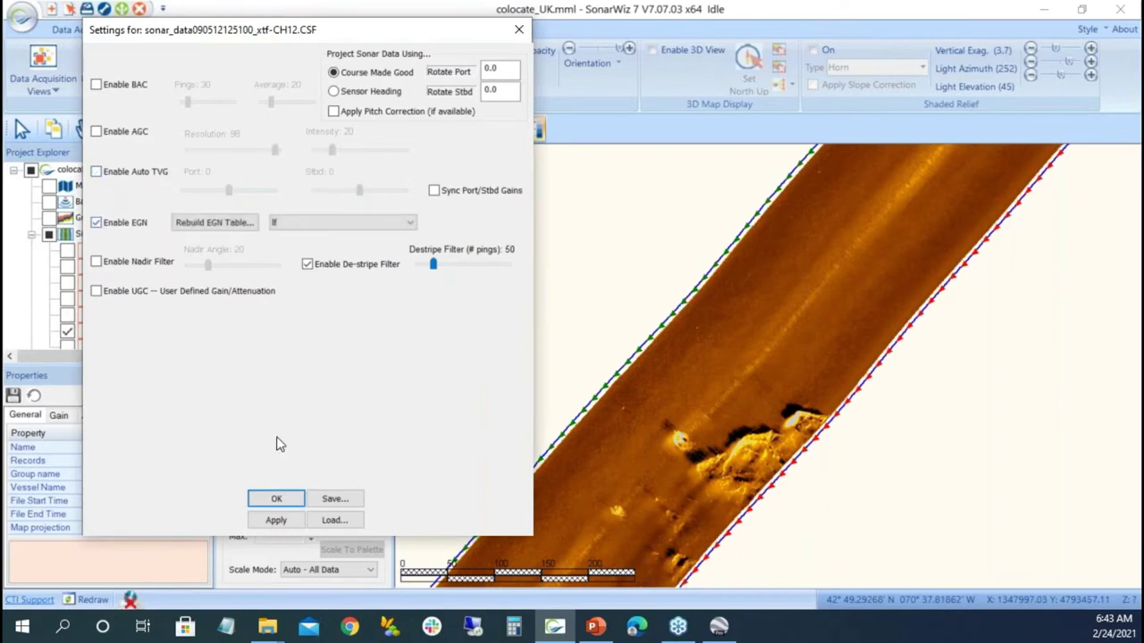
left_click_drag(434, 265, 431, 266)
left_click(288, 522)
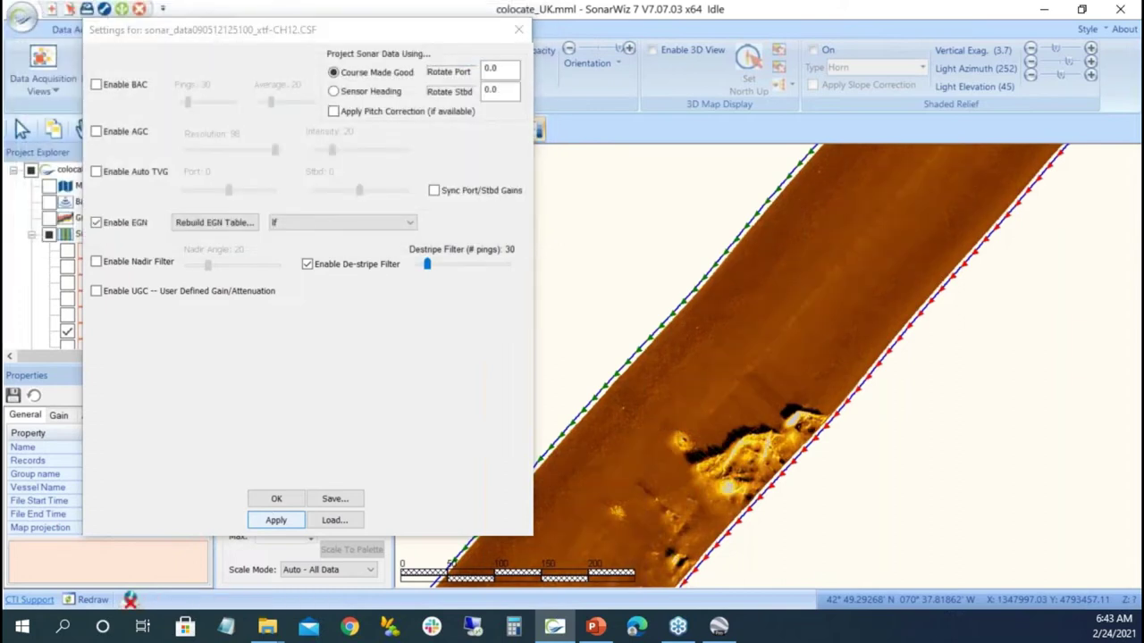
left_click(277, 501)
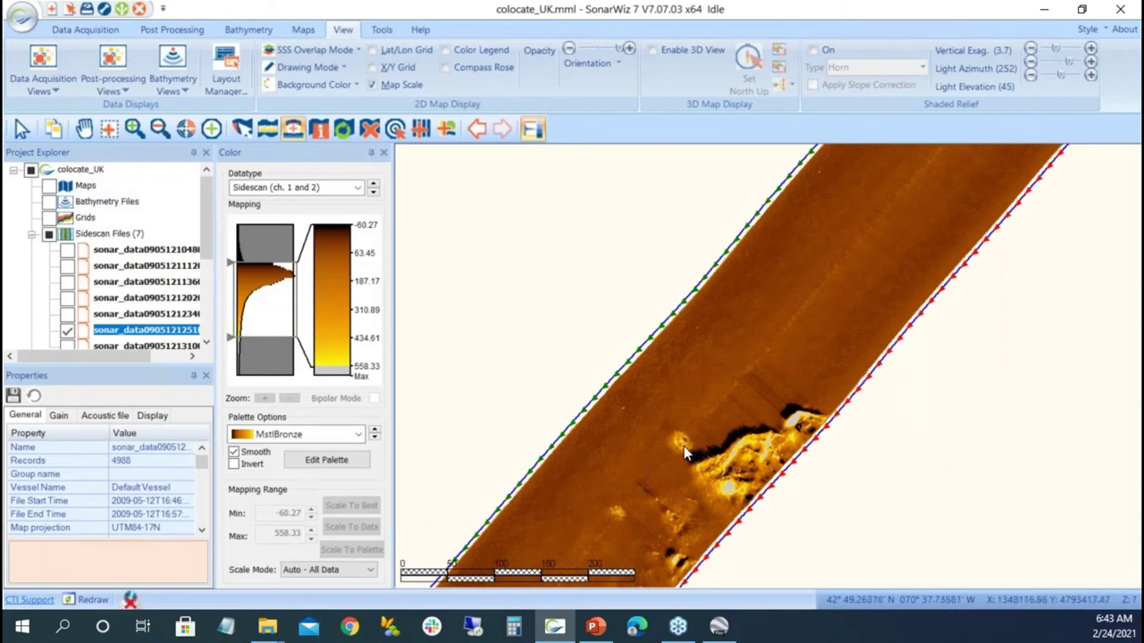
right_click(167, 332)
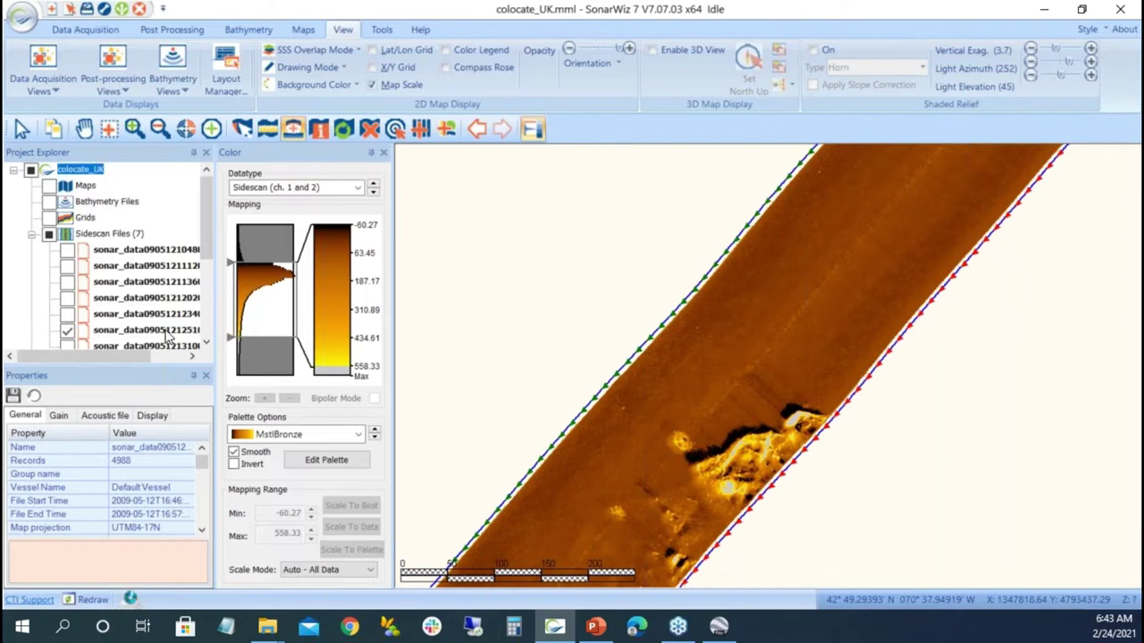
left_click(233, 270)
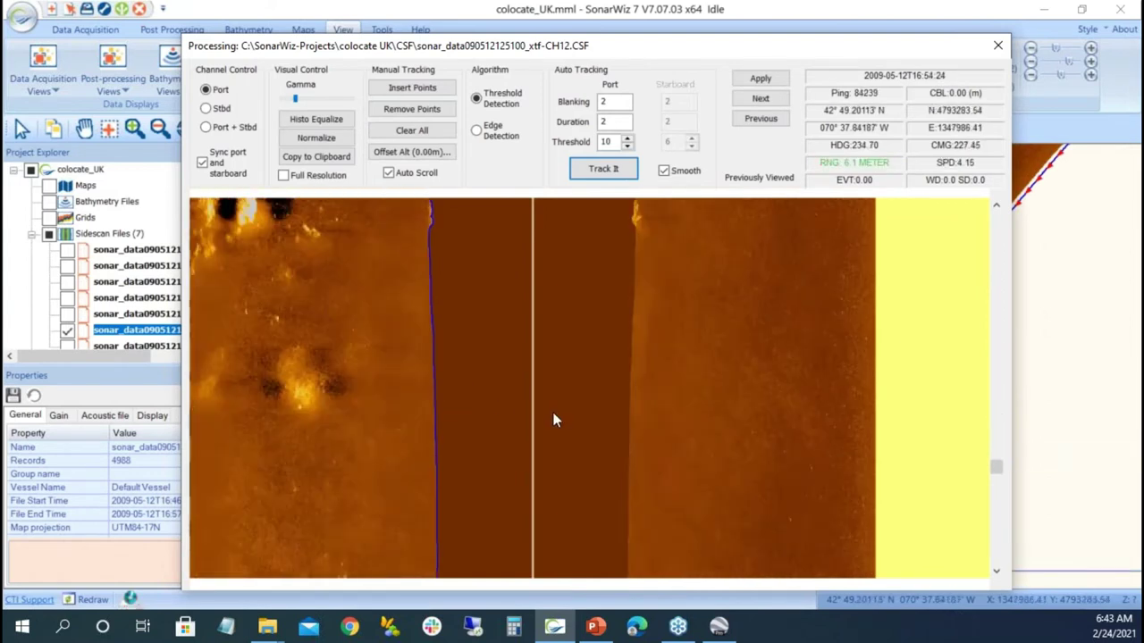
left_click(999, 47)
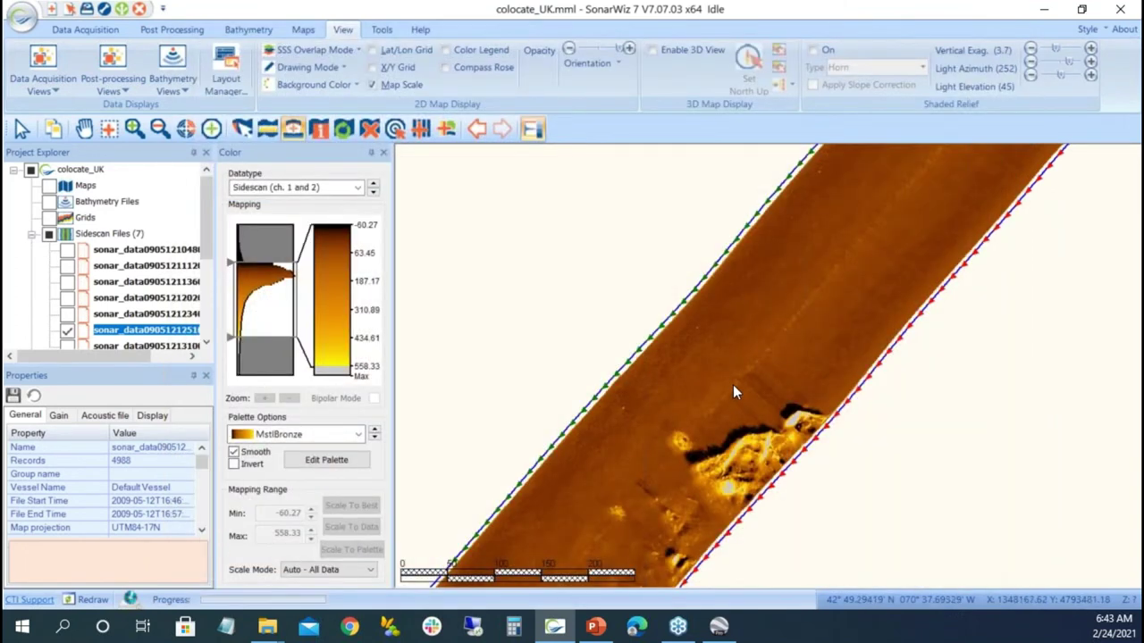
scroll(740, 387, "down", 1)
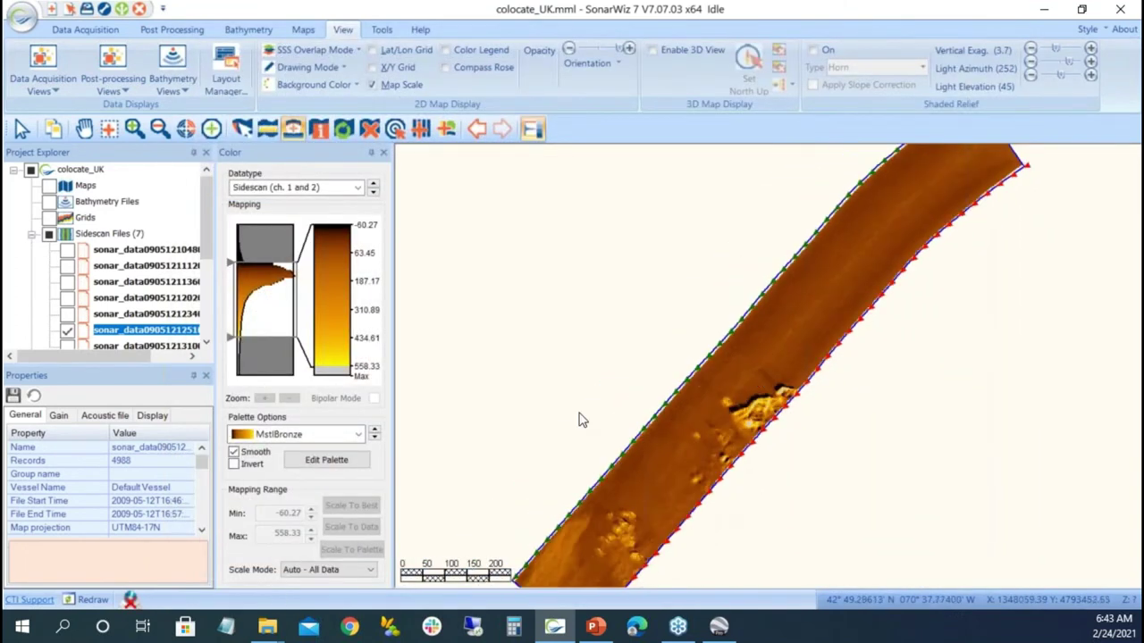
right_click(145, 334)
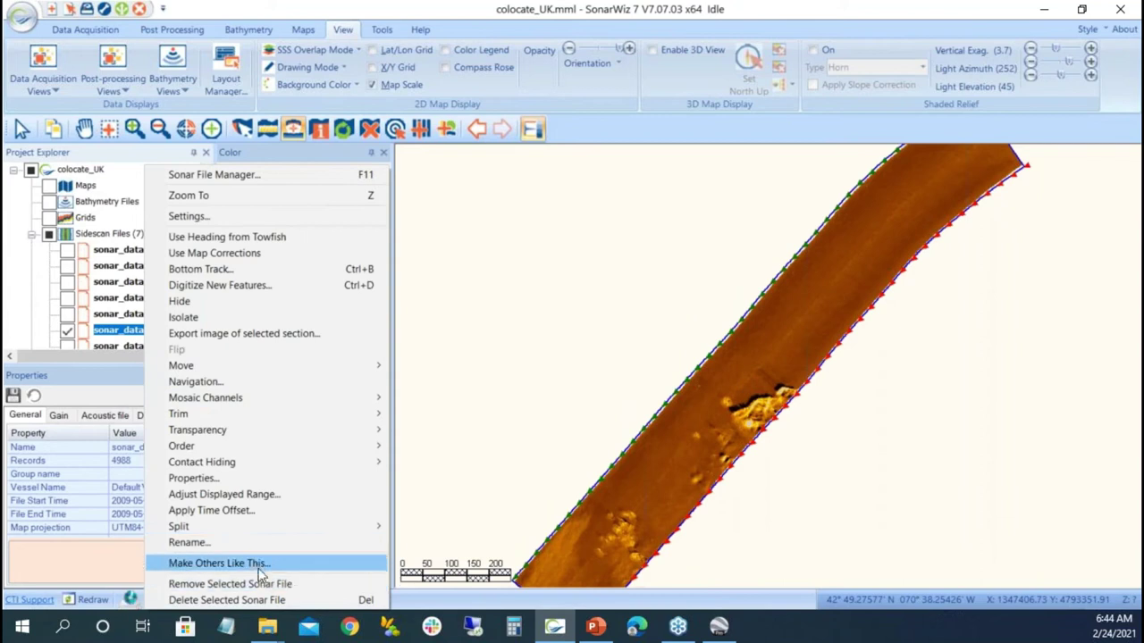
left_click(259, 565)
left_click_drag(951, 52, 578, 21)
left_click(585, 461)
left_click(599, 418)
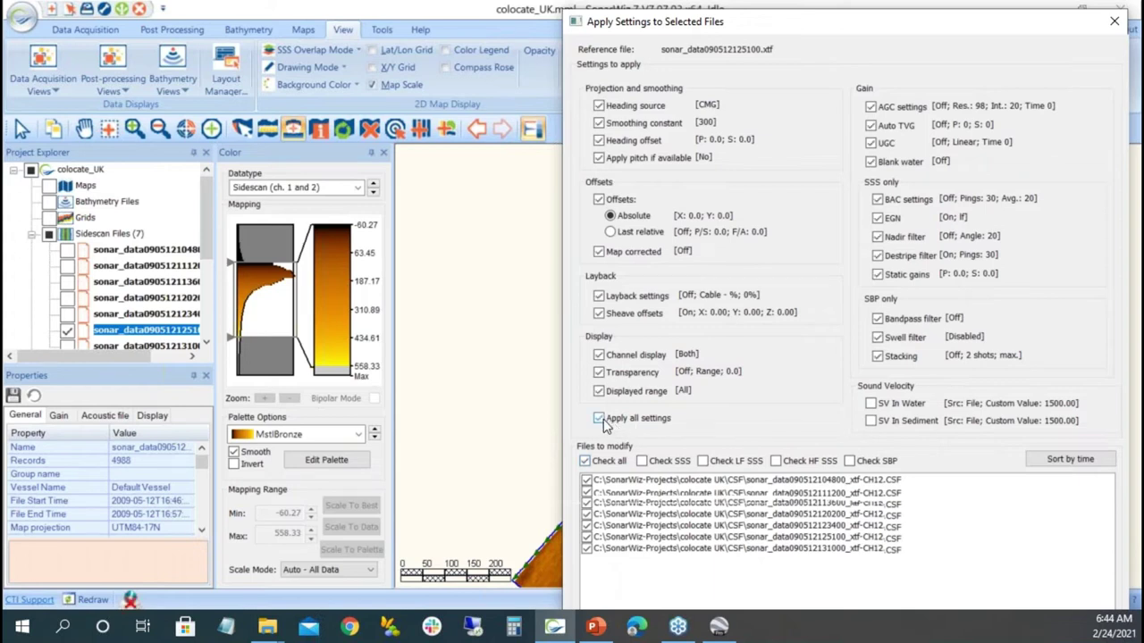
left_click_drag(924, 40, 1143, 49)
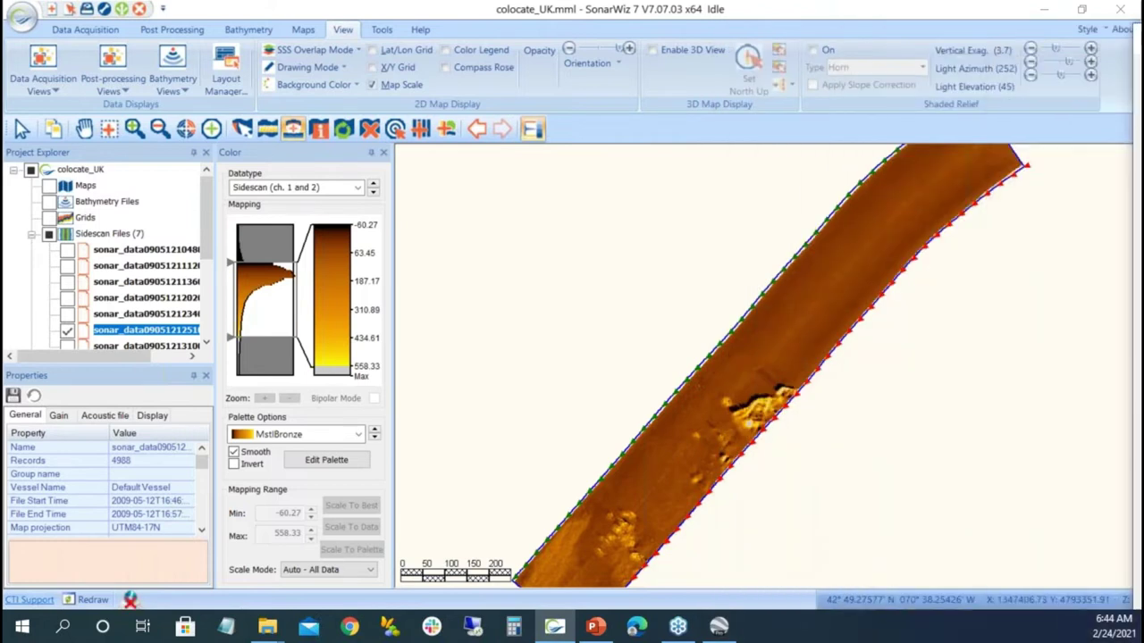
key("Return")
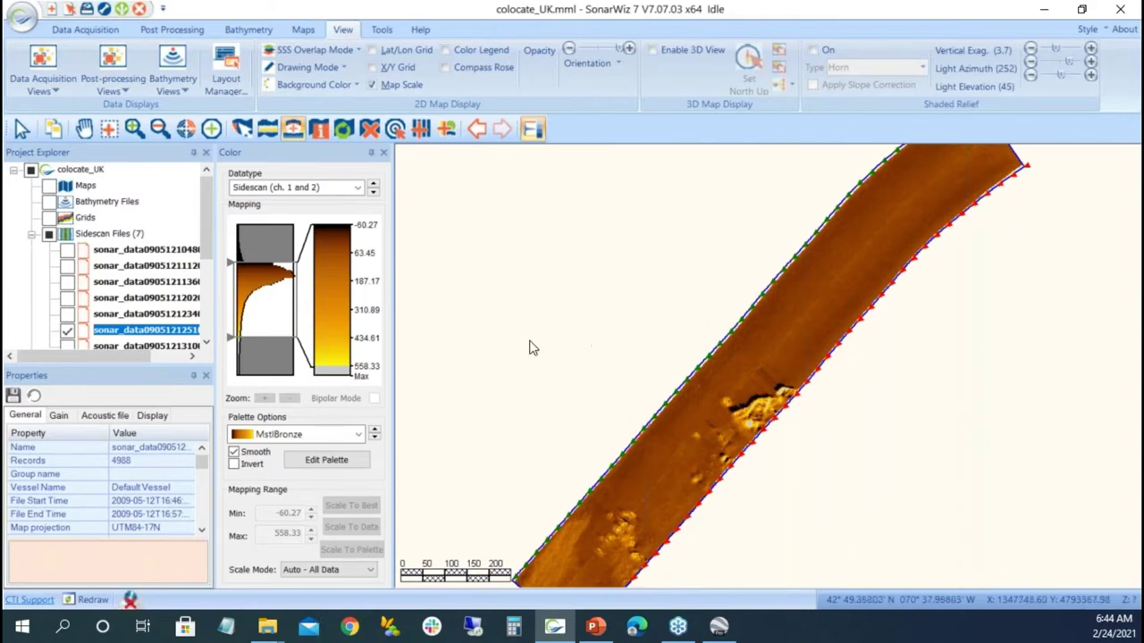
Show all the sidescan files on the map and view the full mosaic.
left_click(49, 235)
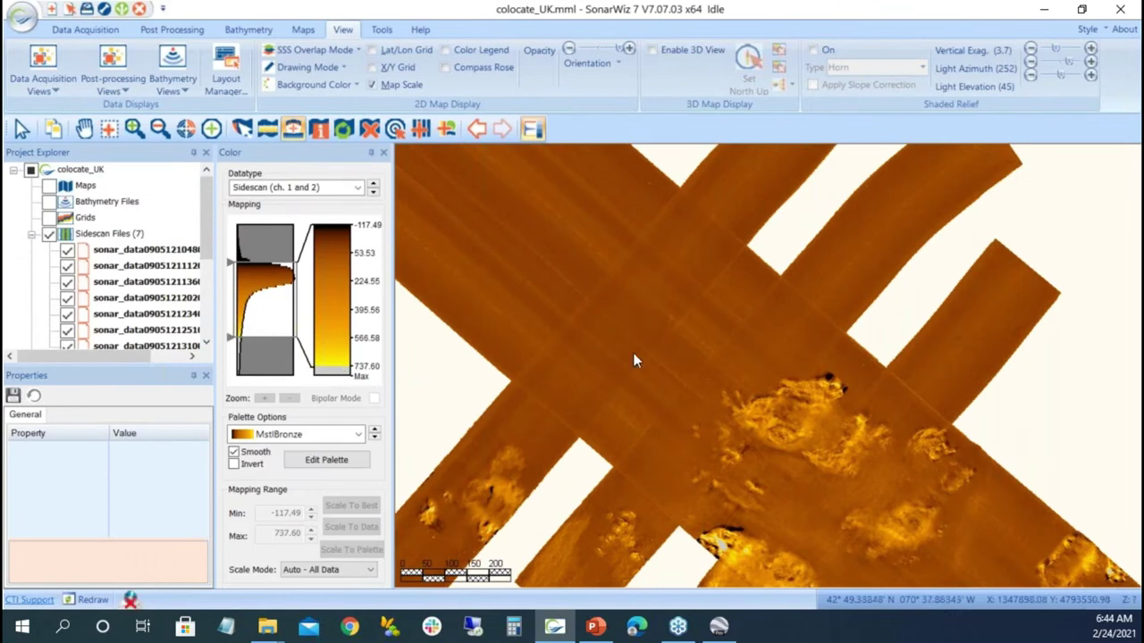
scroll(659, 361, "down", 2)
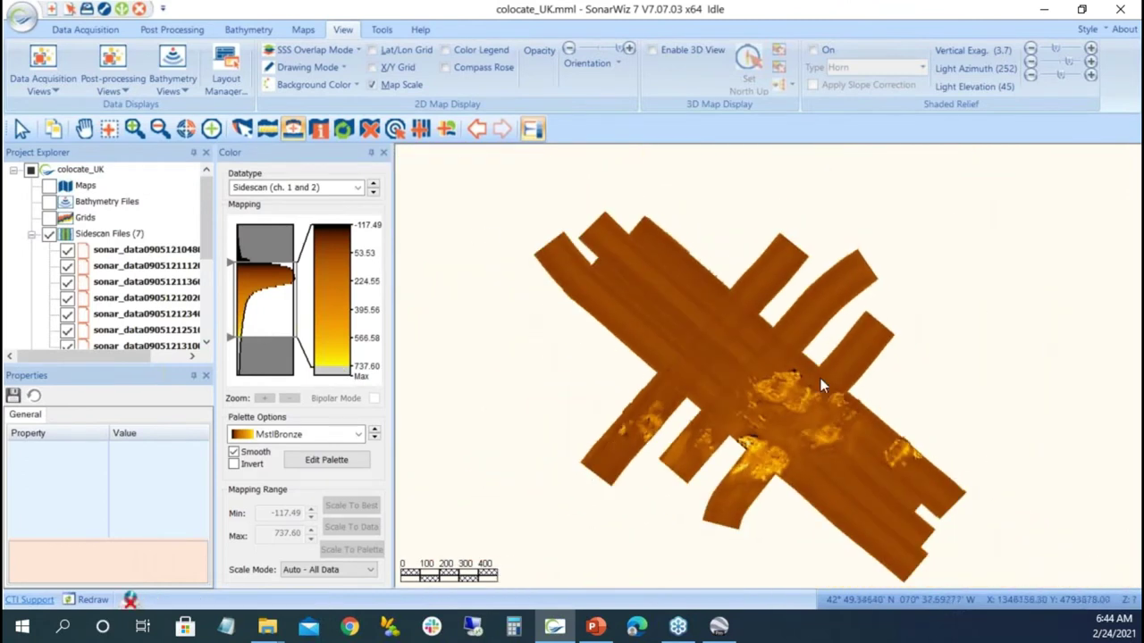
scroll(752, 412, "up", 1)
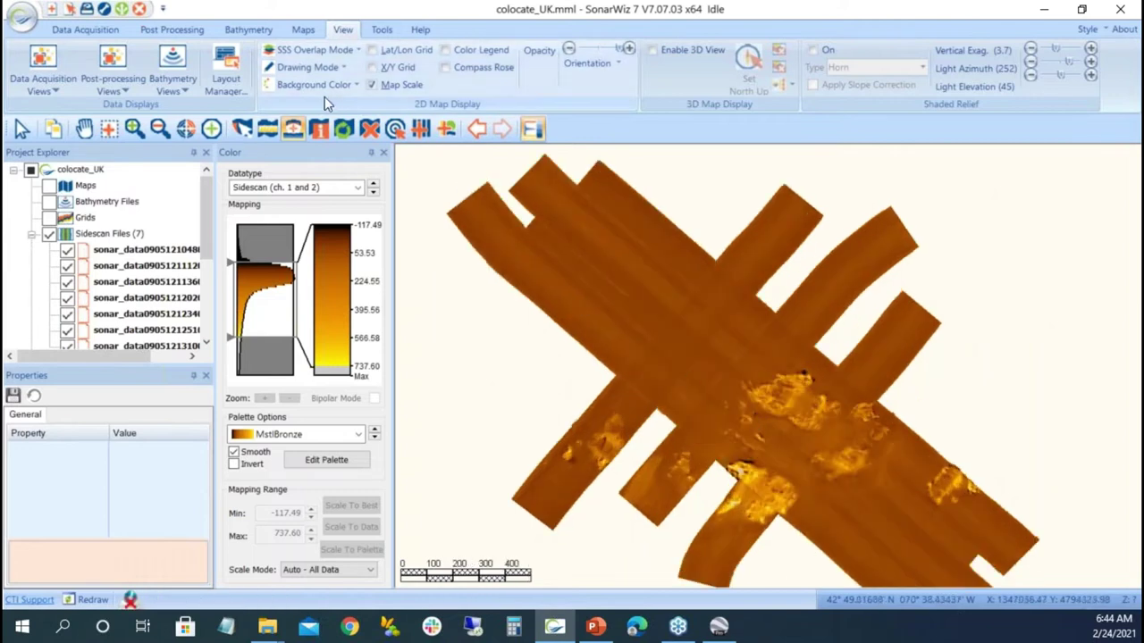
Change the sidescan drawing mode from draft to High Resolution Mode.
left_click(357, 50)
left_click(357, 50)
left_click(344, 67)
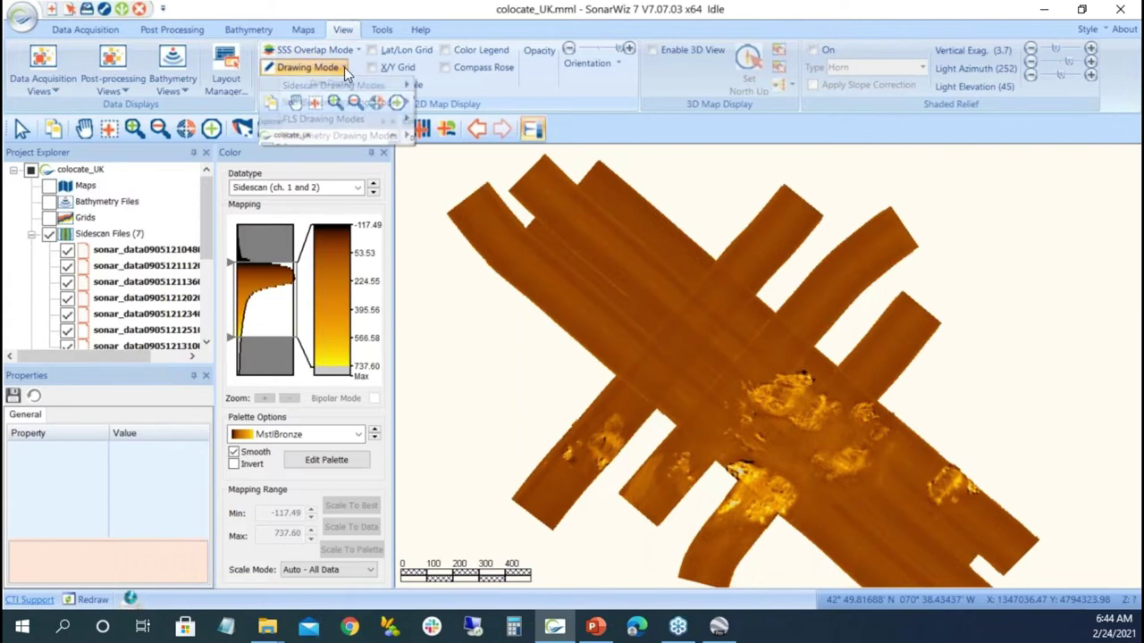
mouse_move(379, 85)
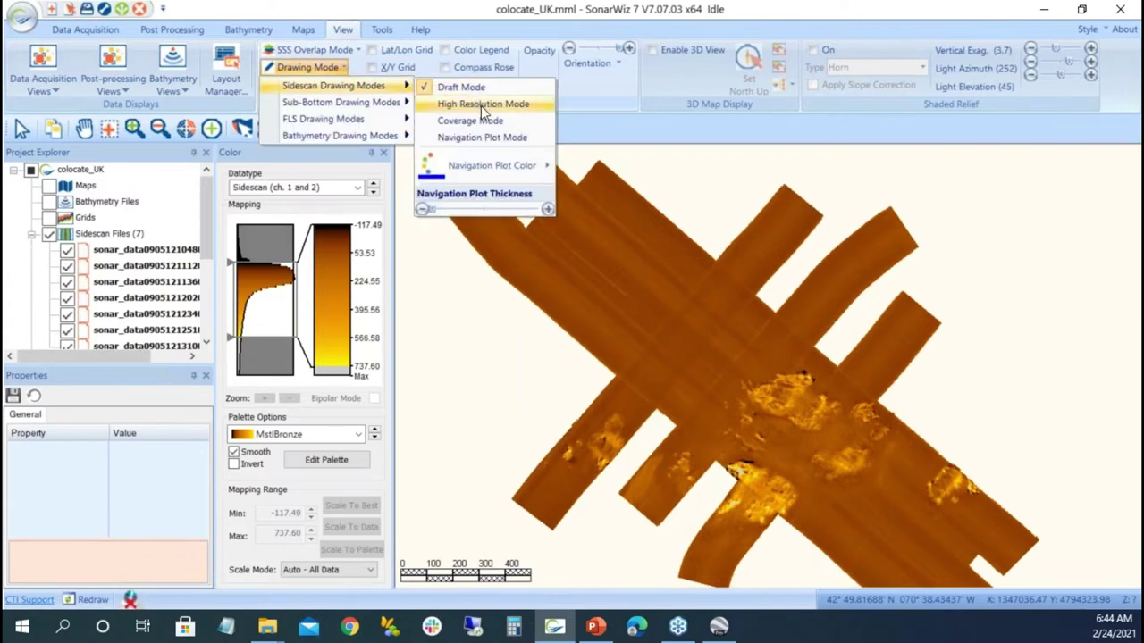
left_click(480, 106)
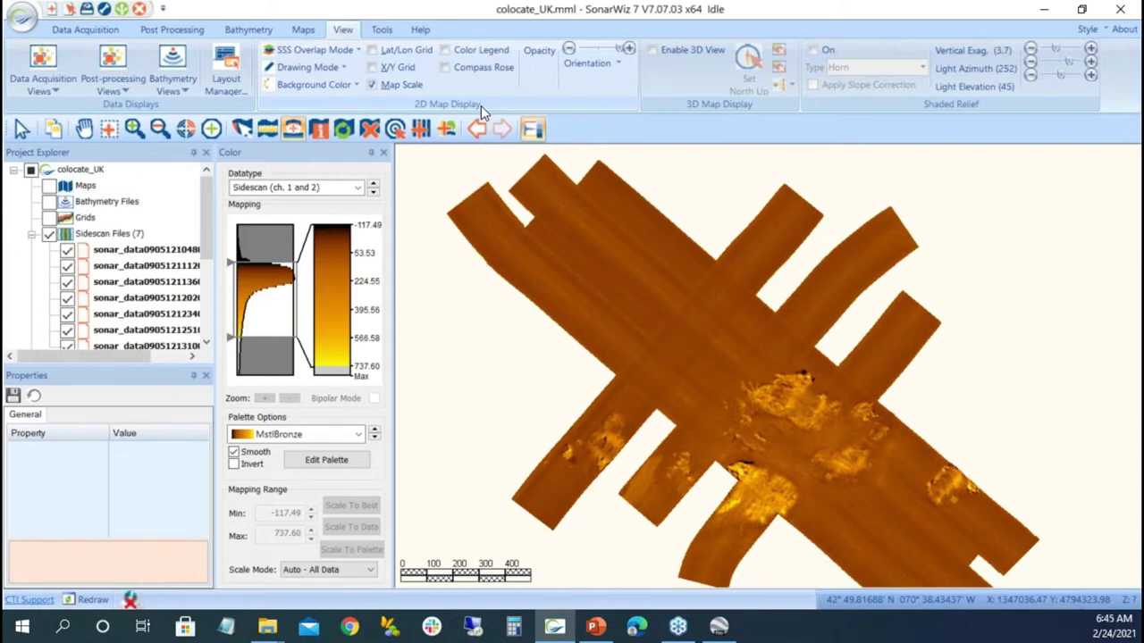
Look over the export options for the project and leave them without exporting.
left_click(201, 36)
left_click(229, 87)
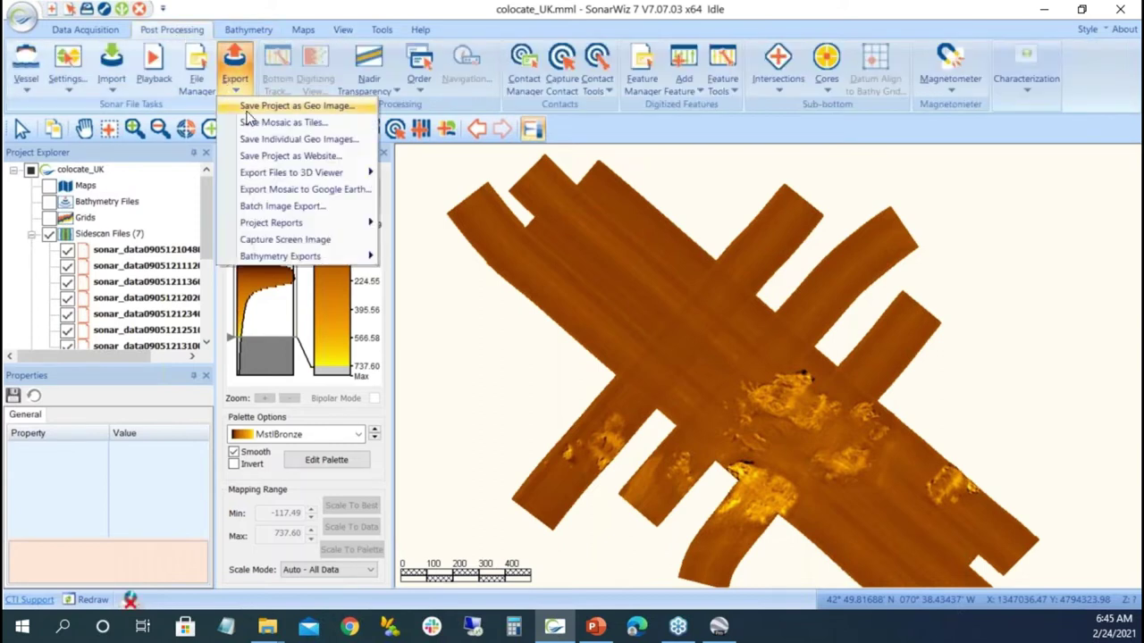
left_click(272, 12)
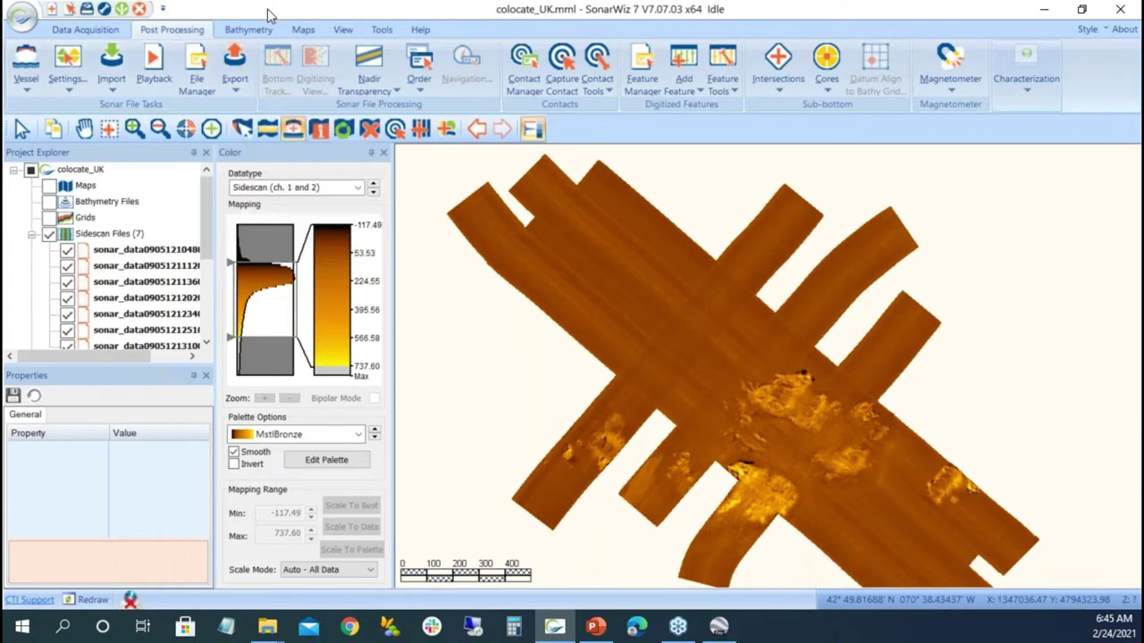
Switch the sidescan display to Draft Mode and back to High Resolution Mode to compare the mosaic.
left_click(337, 32)
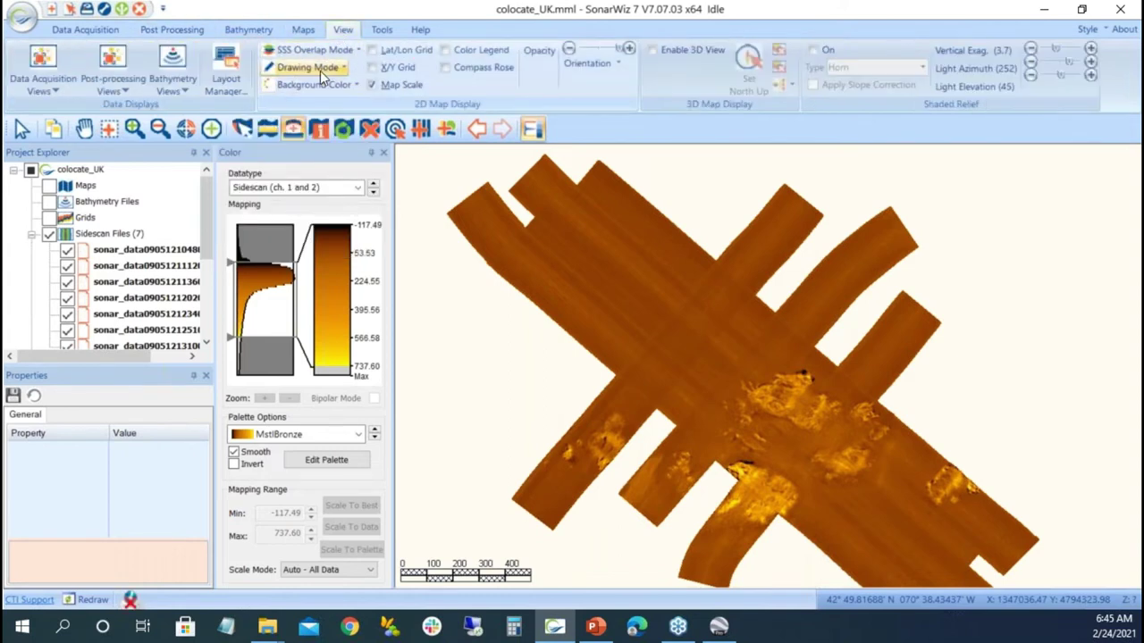
left_click(340, 69)
mouse_move(382, 85)
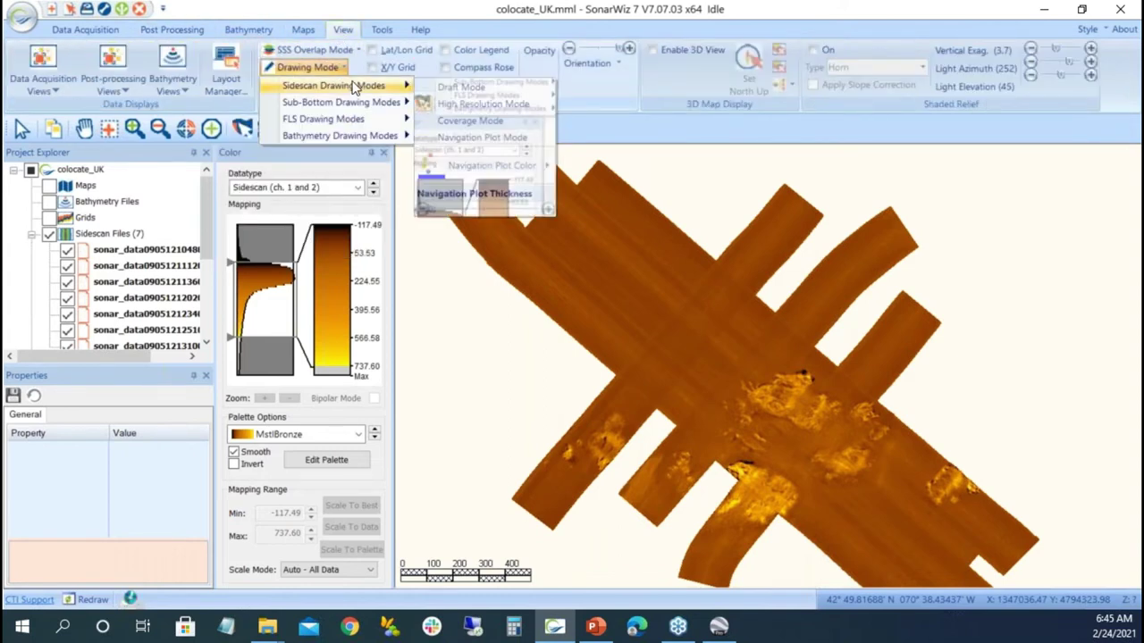
left_click(441, 87)
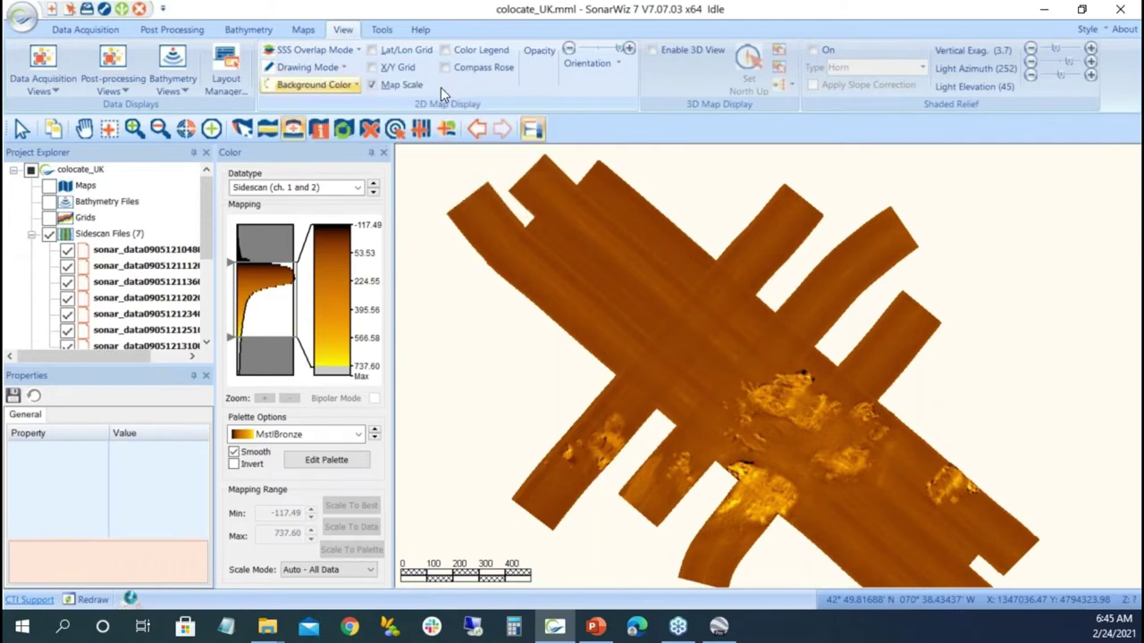
left_click(344, 70)
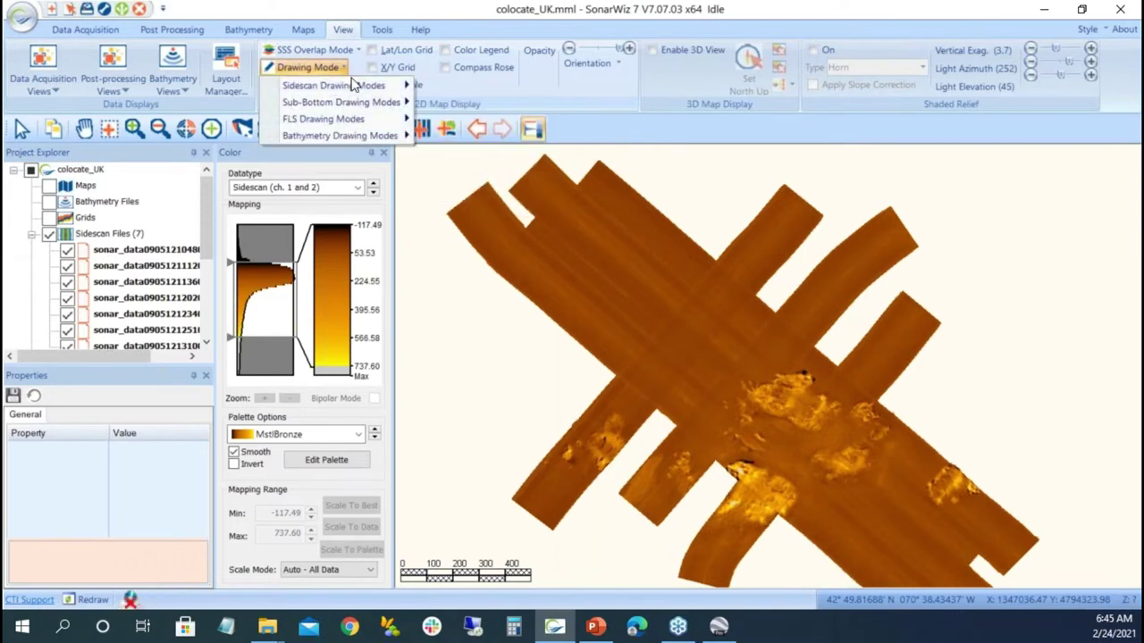
mouse_move(383, 85)
left_click(446, 104)
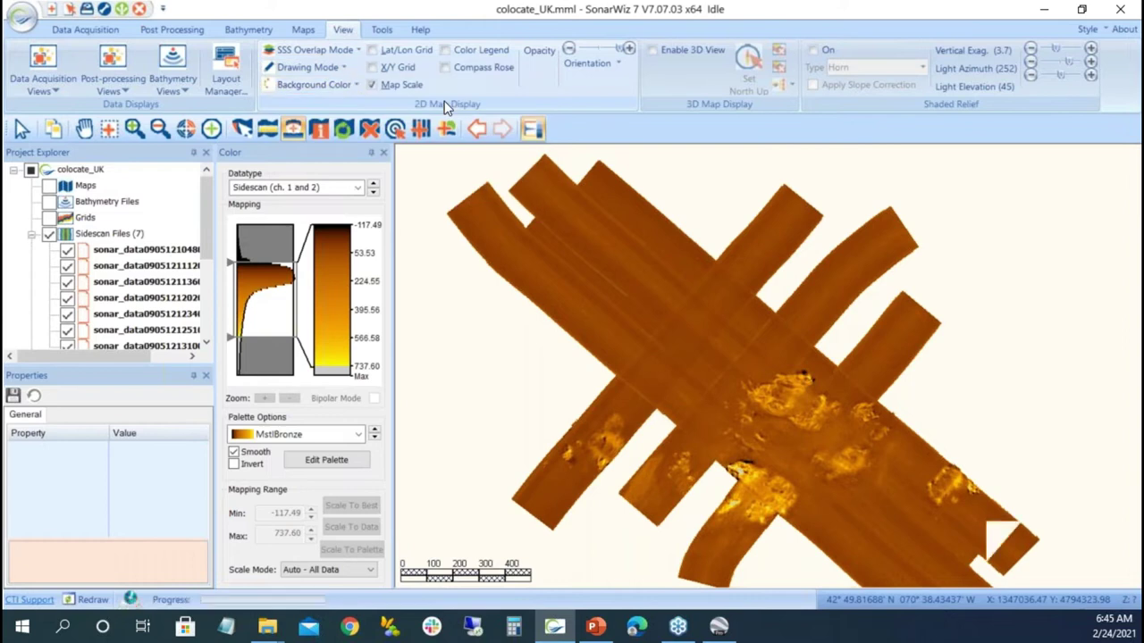
Display the sidescan lines in Navigation Plot Mode.
left_click(343, 65)
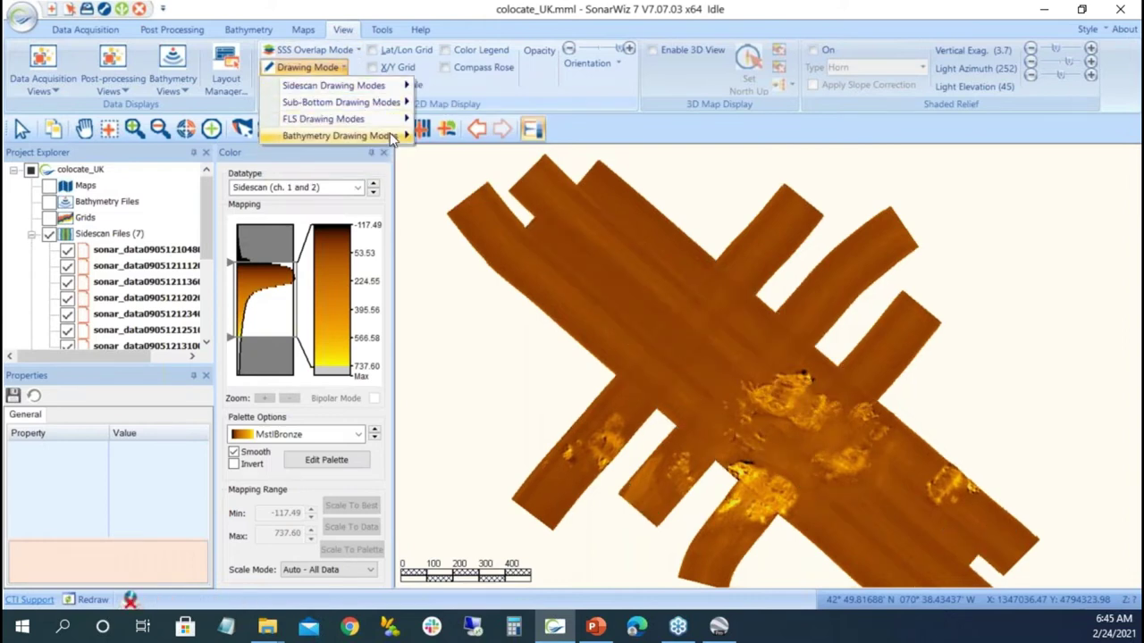
mouse_move(389, 86)
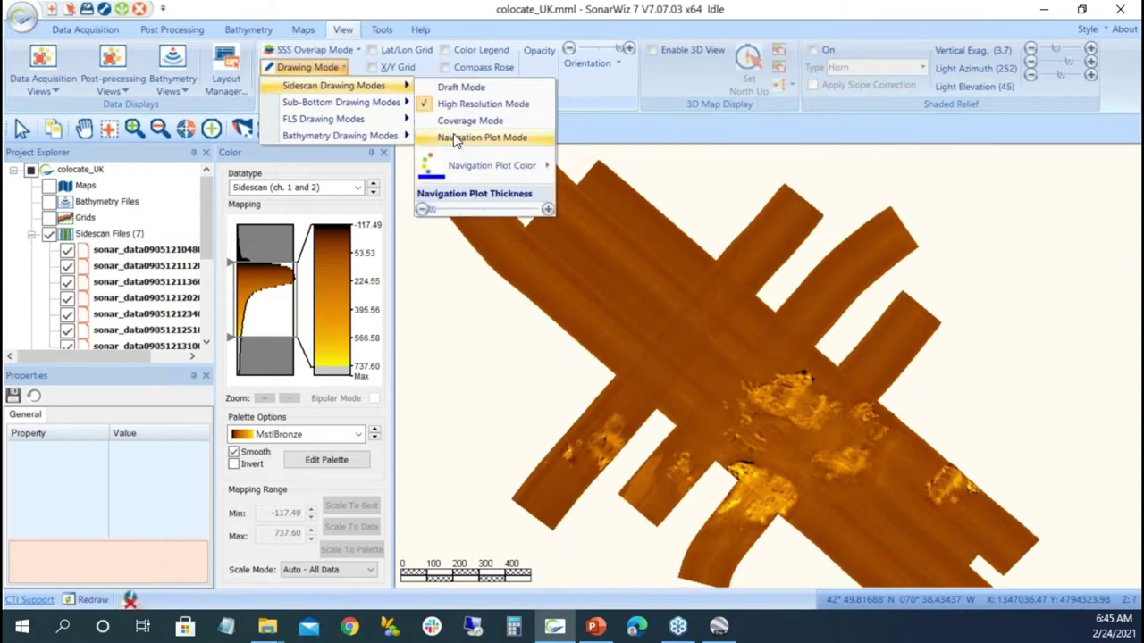
left_click(453, 133)
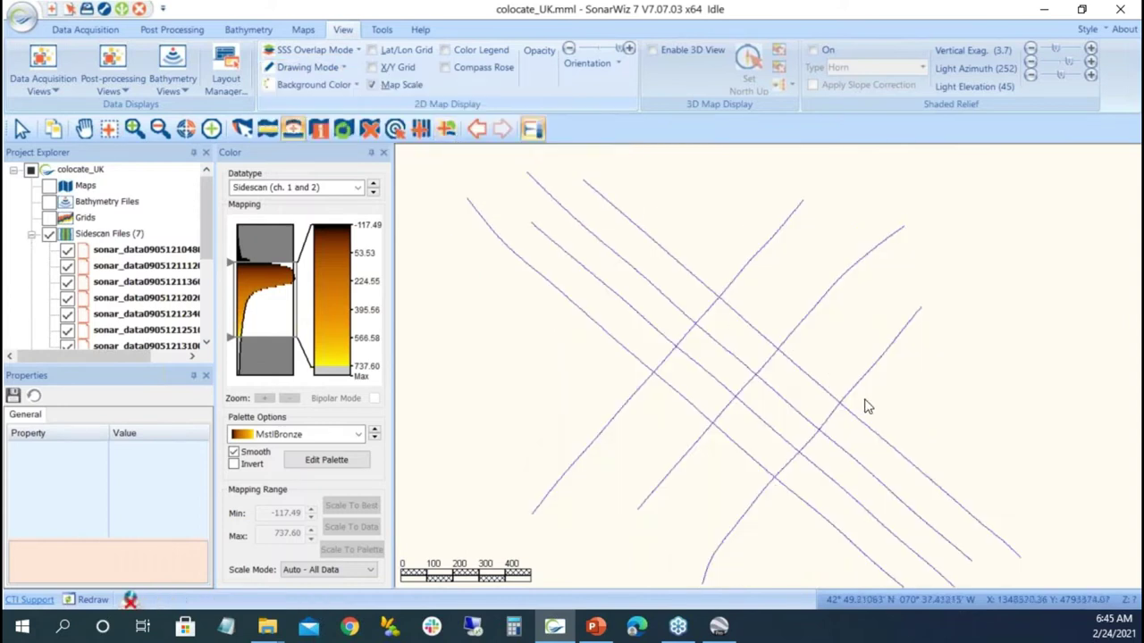
Enable drawing file names on the map in the general preferences, check the labelled lines, and disable the option again.
left_click(122, 10)
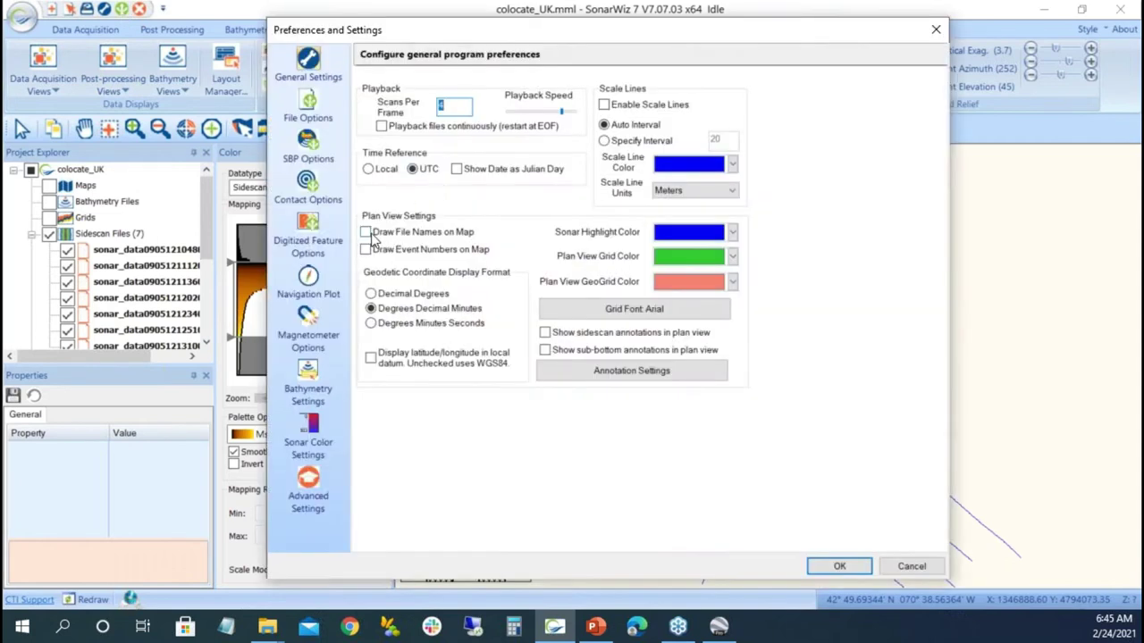
left_click(840, 567)
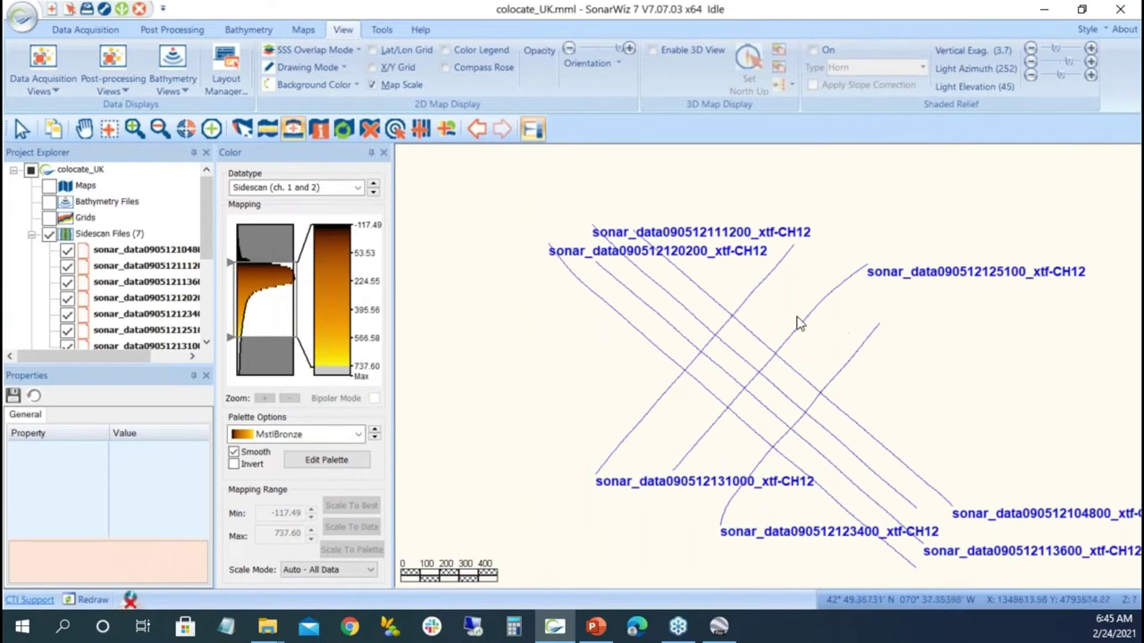
left_click(122, 9)
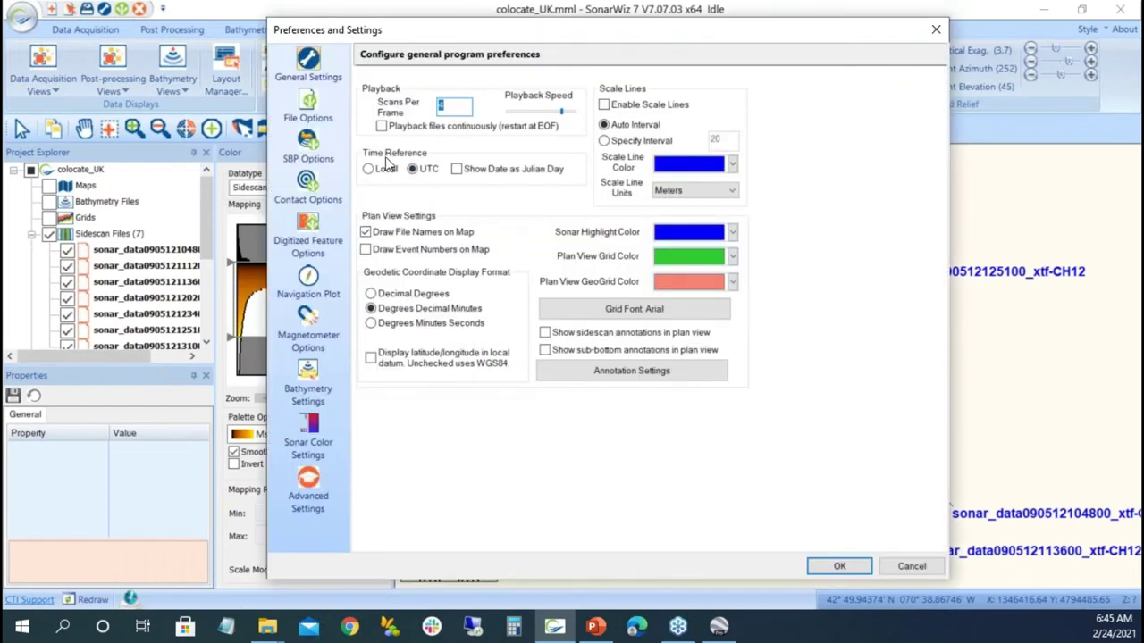
left_click(366, 232)
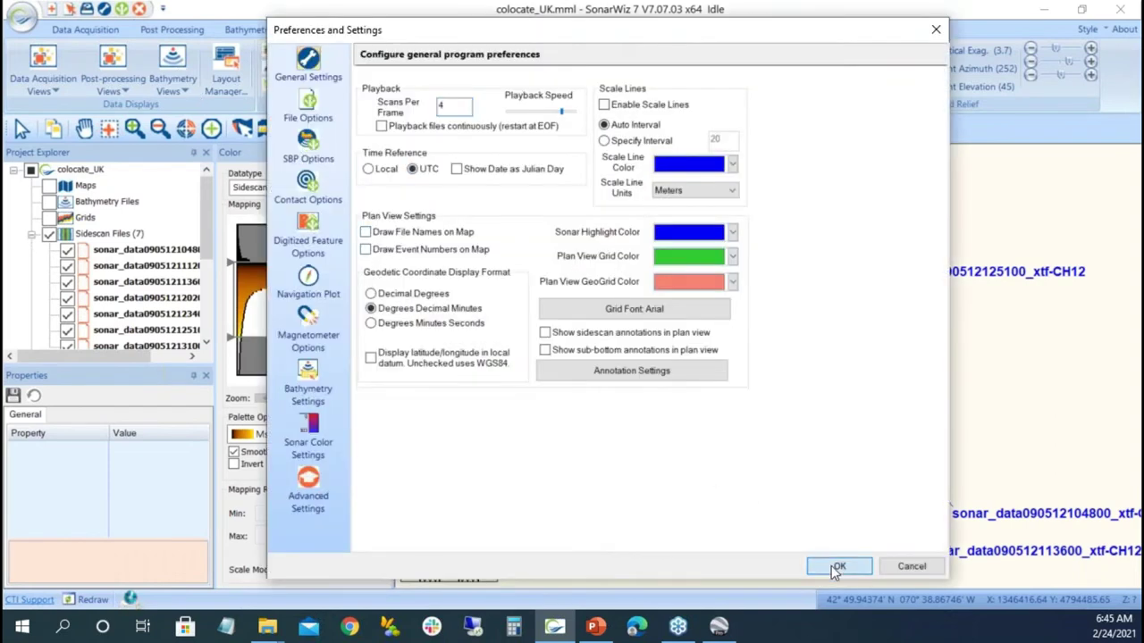
left_click(836, 567)
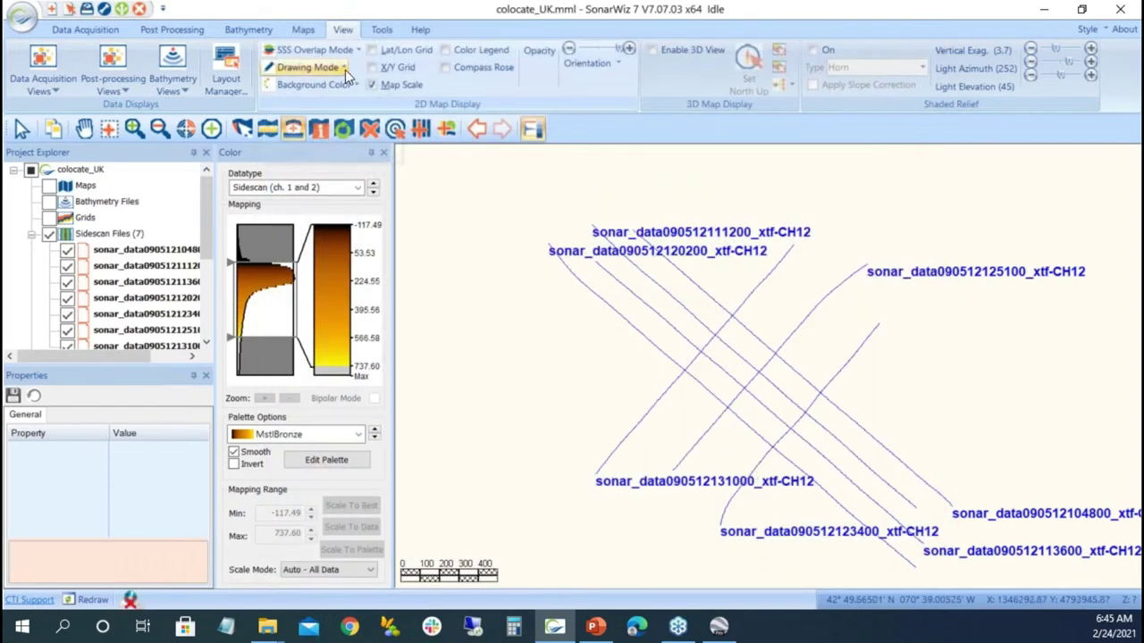
Switch the sidescan display to High Resolution Mode and inspect the bright features of the mosaic at closer range.
left_click(345, 70)
mouse_move(370, 85)
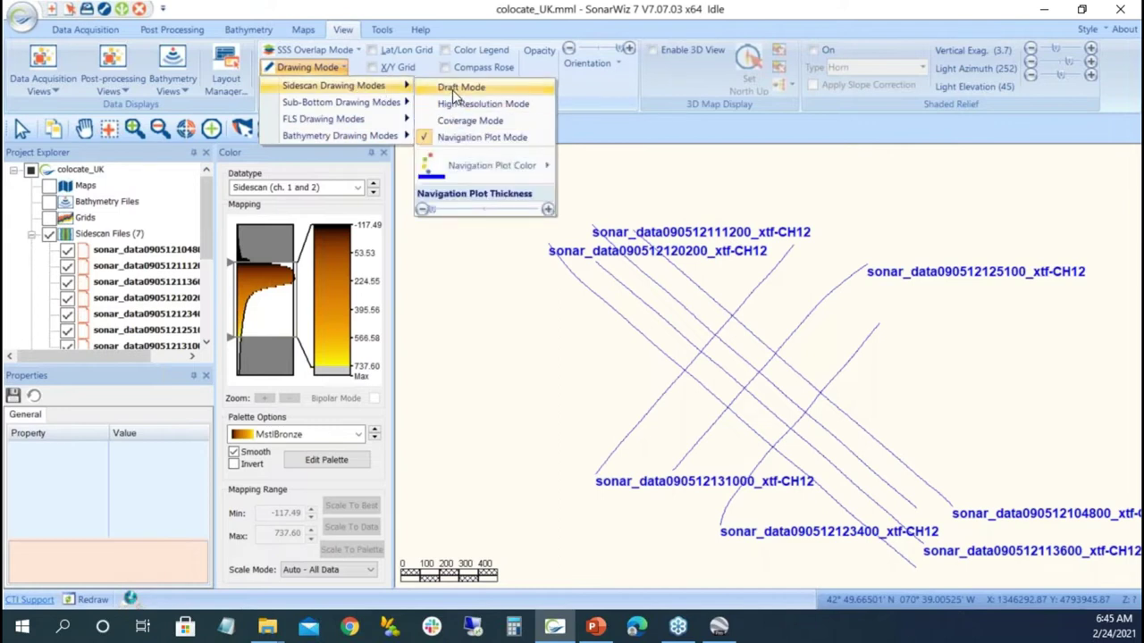
left_click(464, 104)
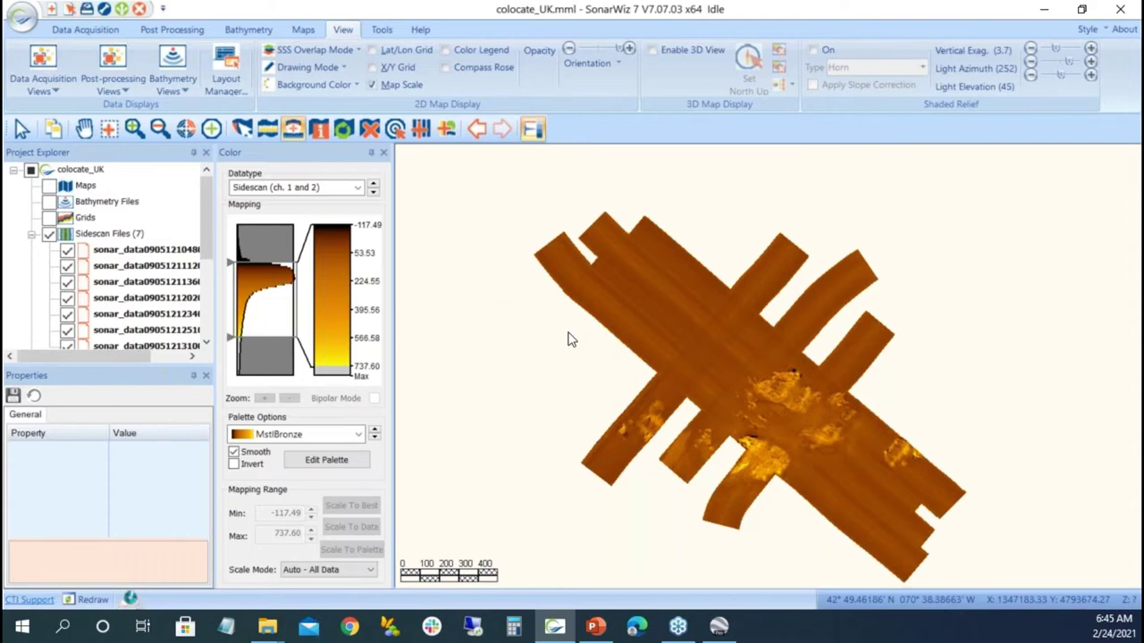
scroll(733, 350, "up", 2)
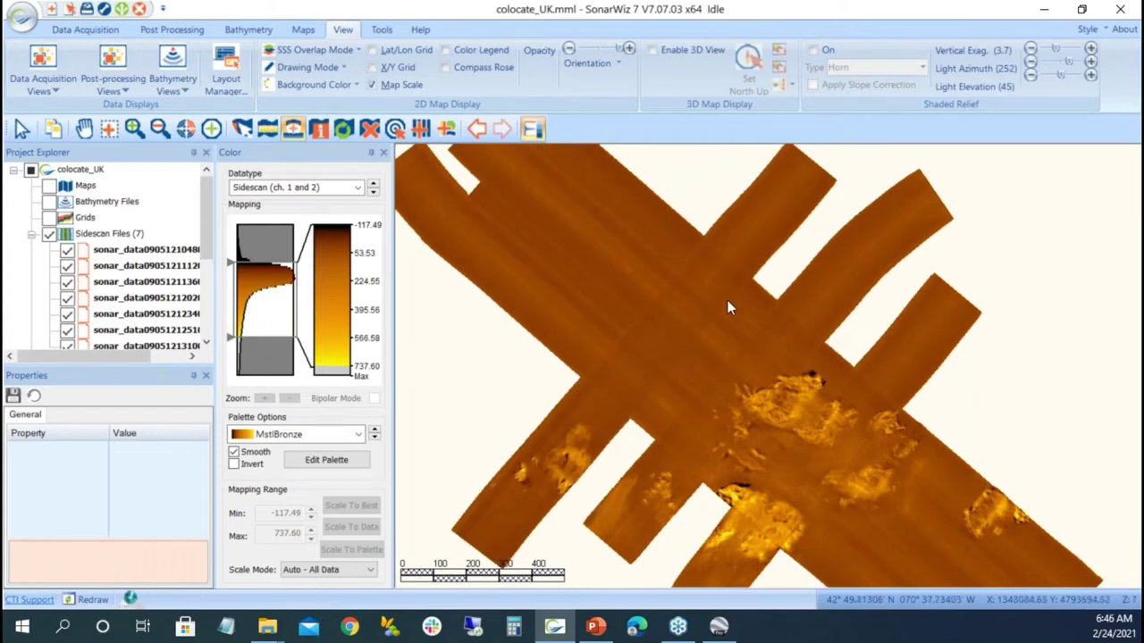
scroll(589, 365, "up", 1)
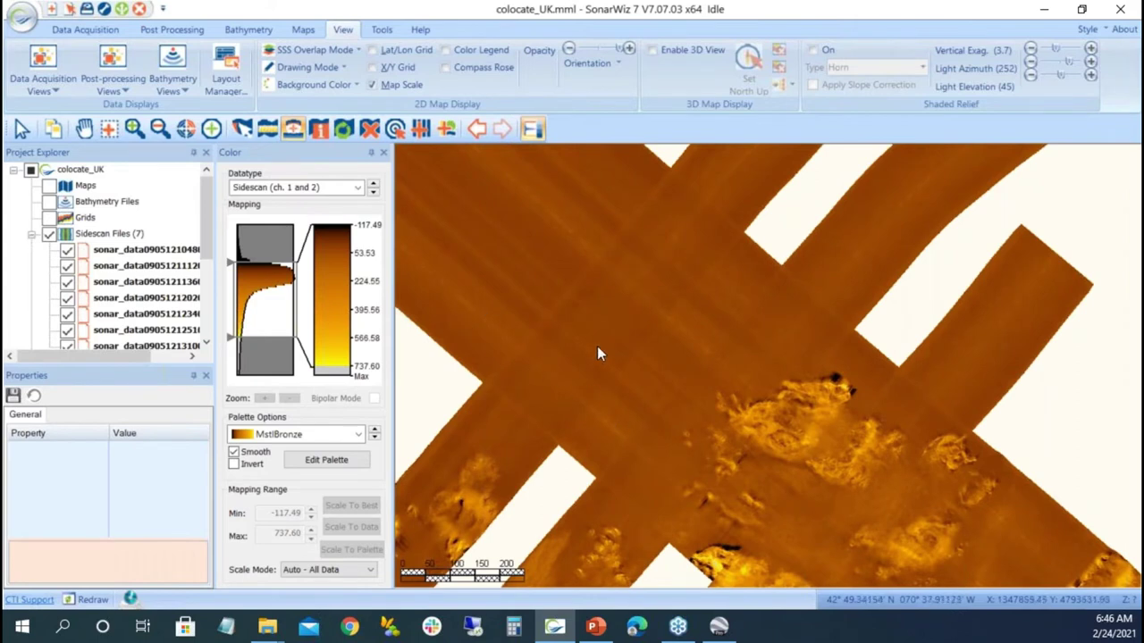
scroll(597, 355, "down", 3)
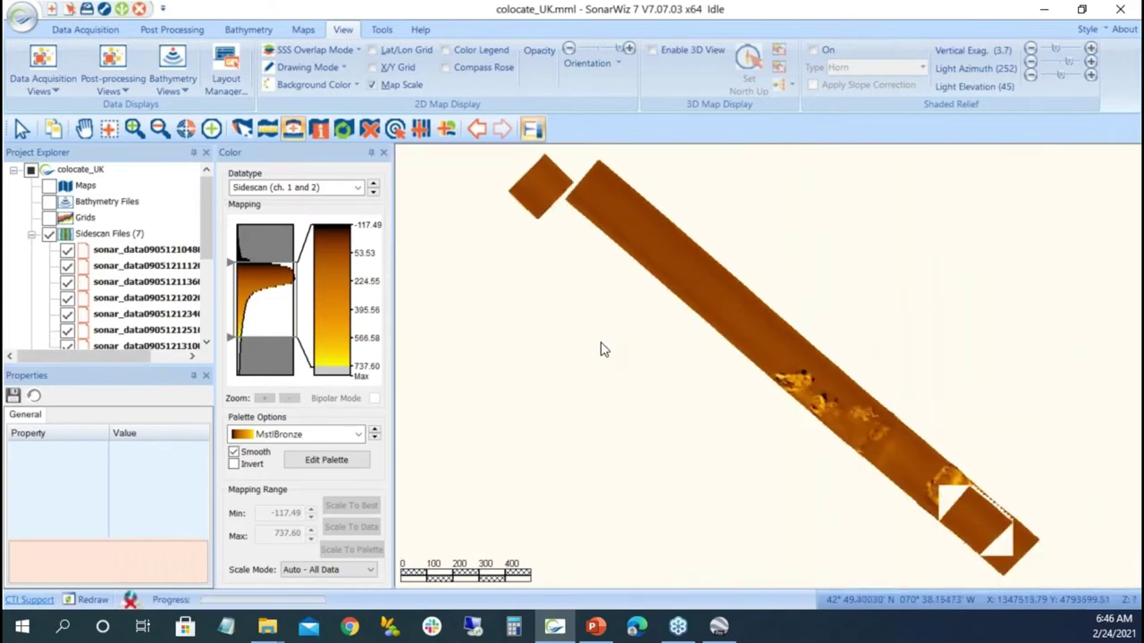
right_click(168, 252)
left_click(225, 217)
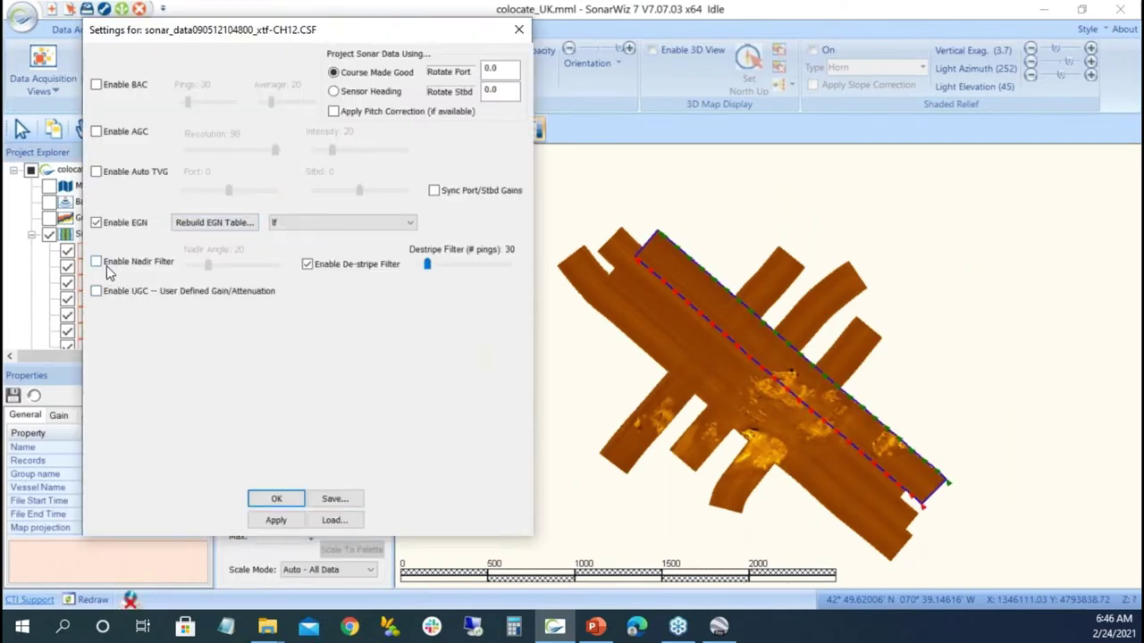
left_click(97, 262)
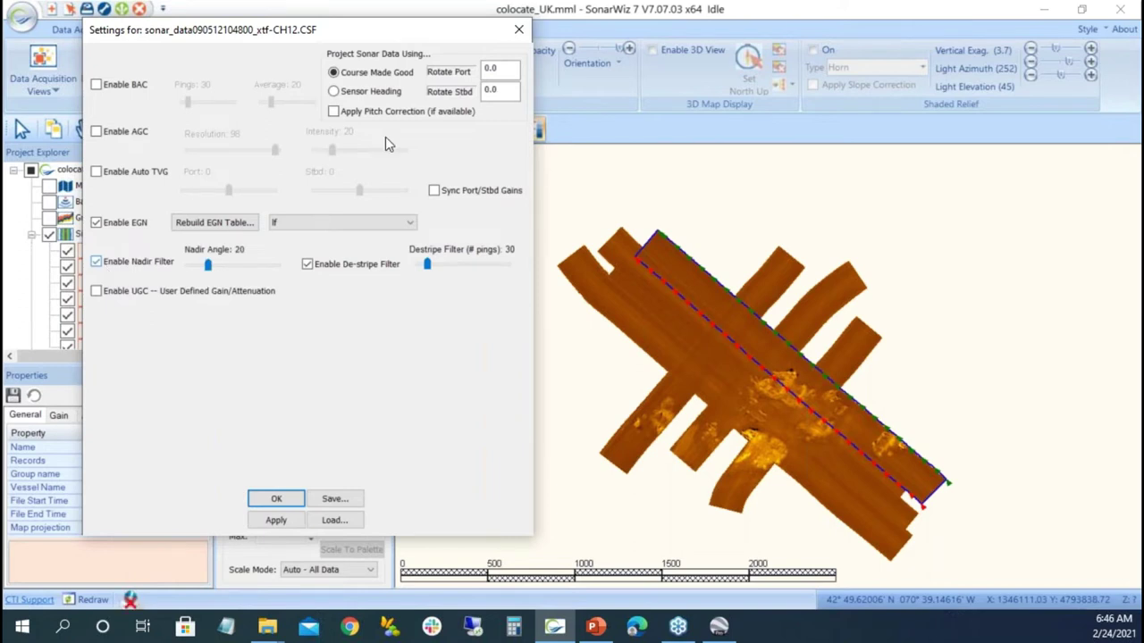
left_click(518, 30)
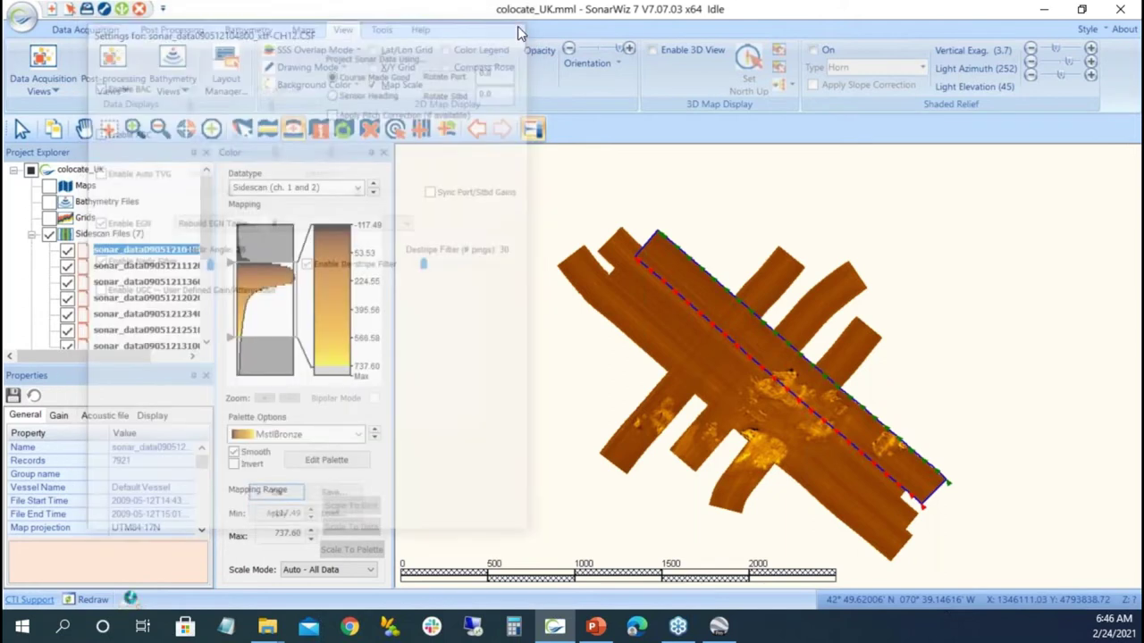
left_click(195, 32)
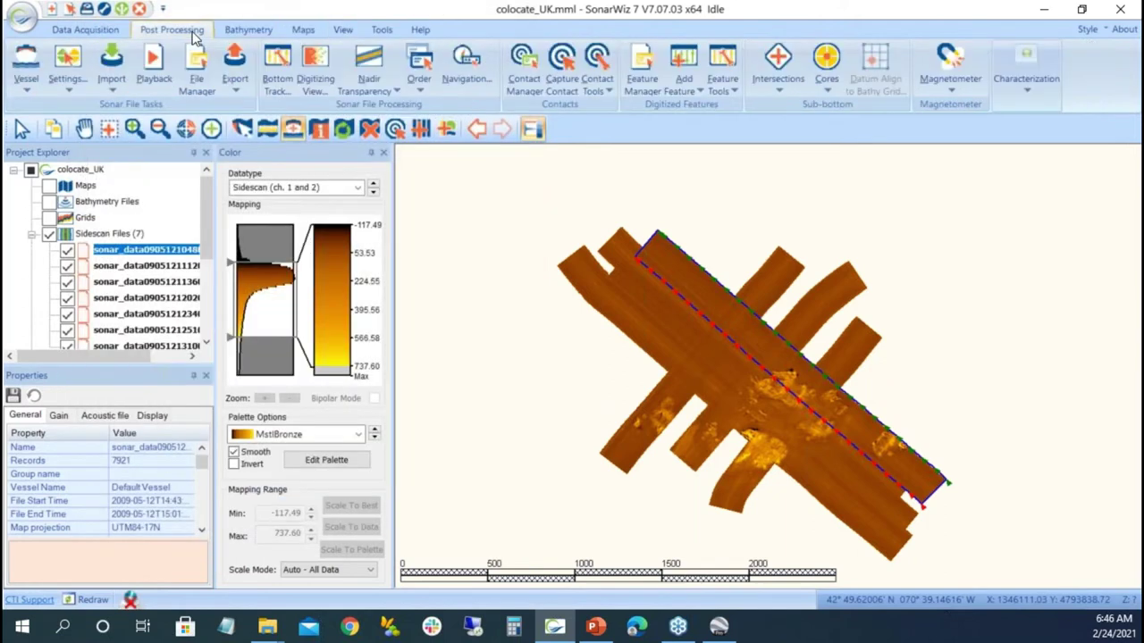
left_click(394, 91)
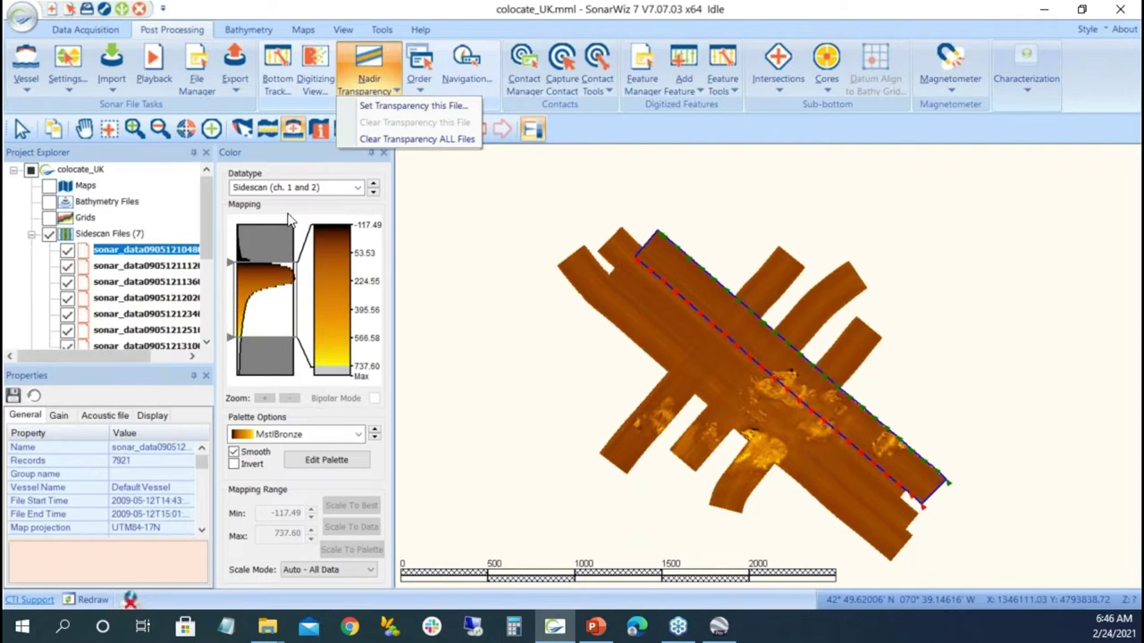
right_click(136, 255)
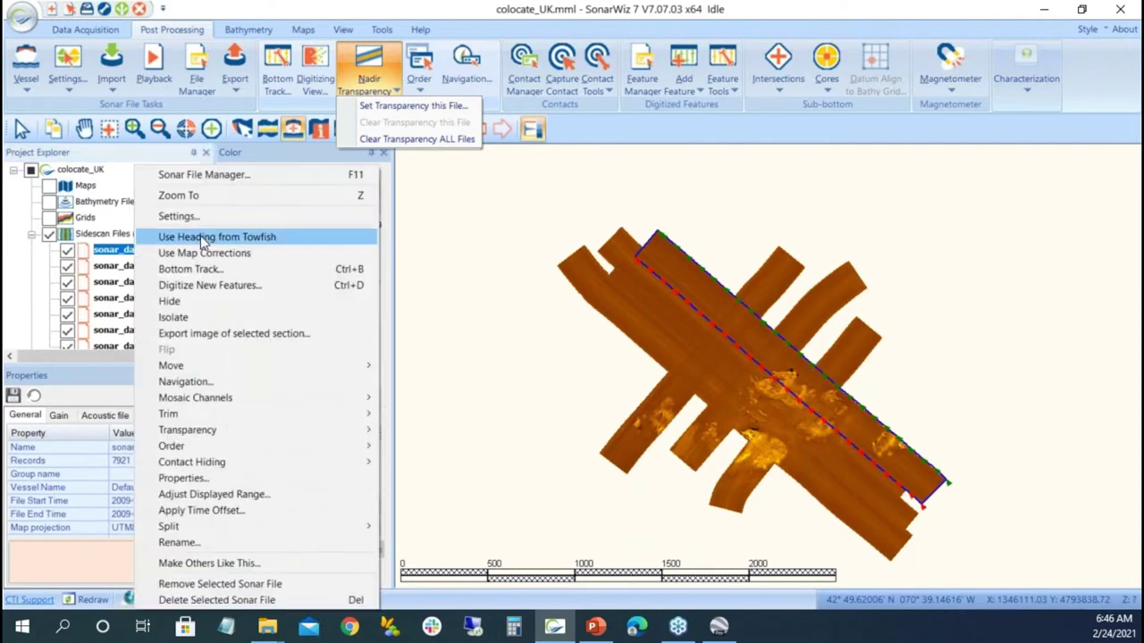
left_click(200, 218)
left_click(127, 262)
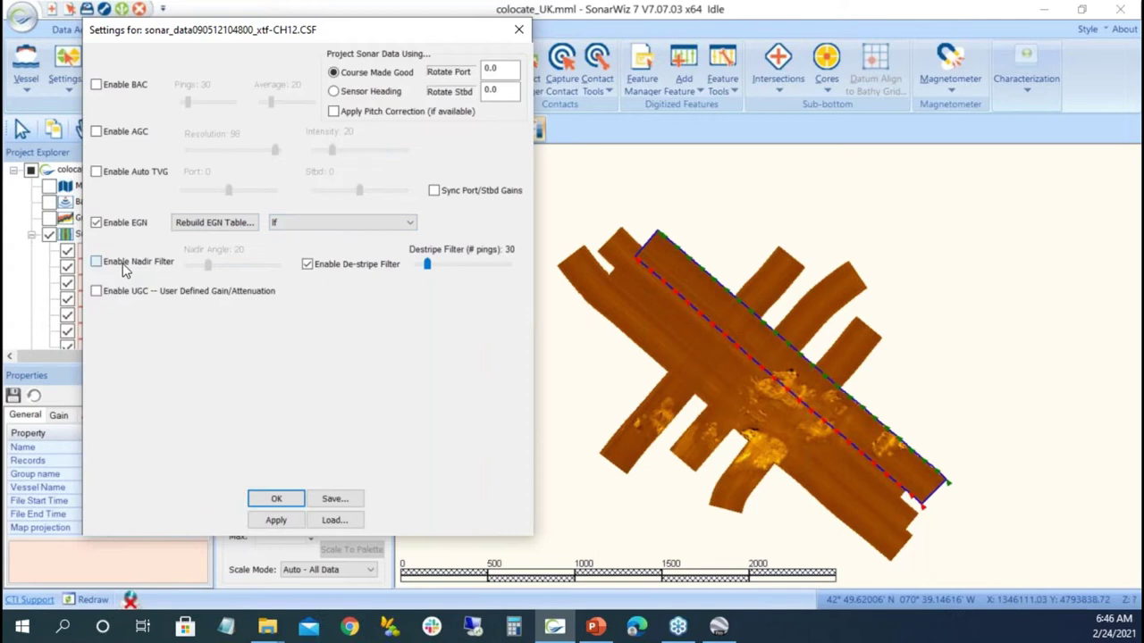
left_click(266, 524)
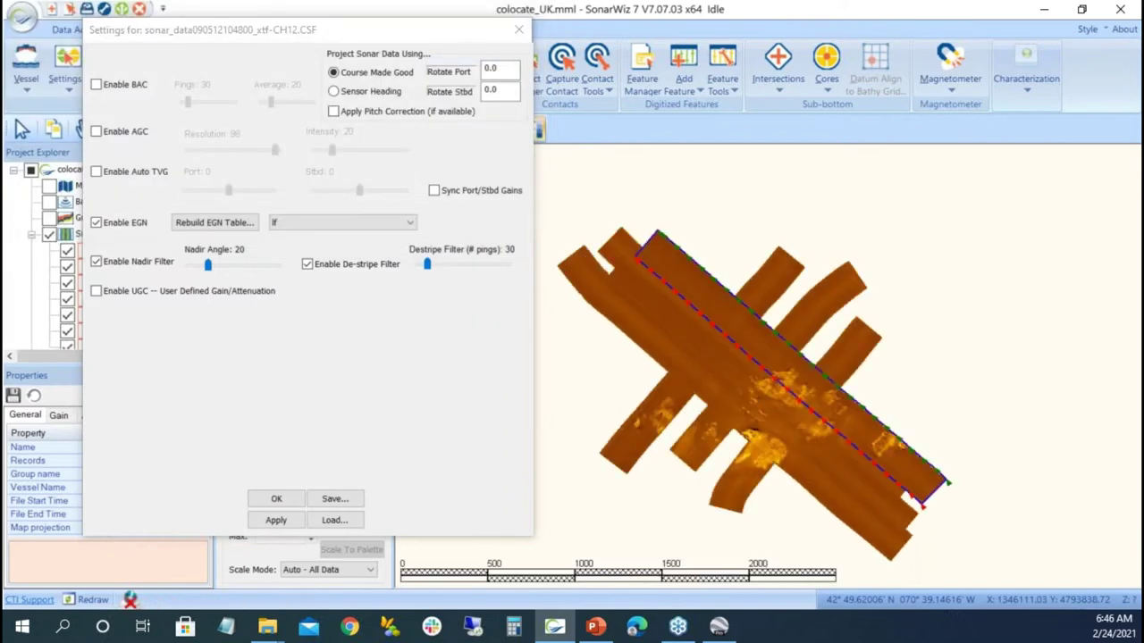
left_click(276, 502)
right_click(129, 250)
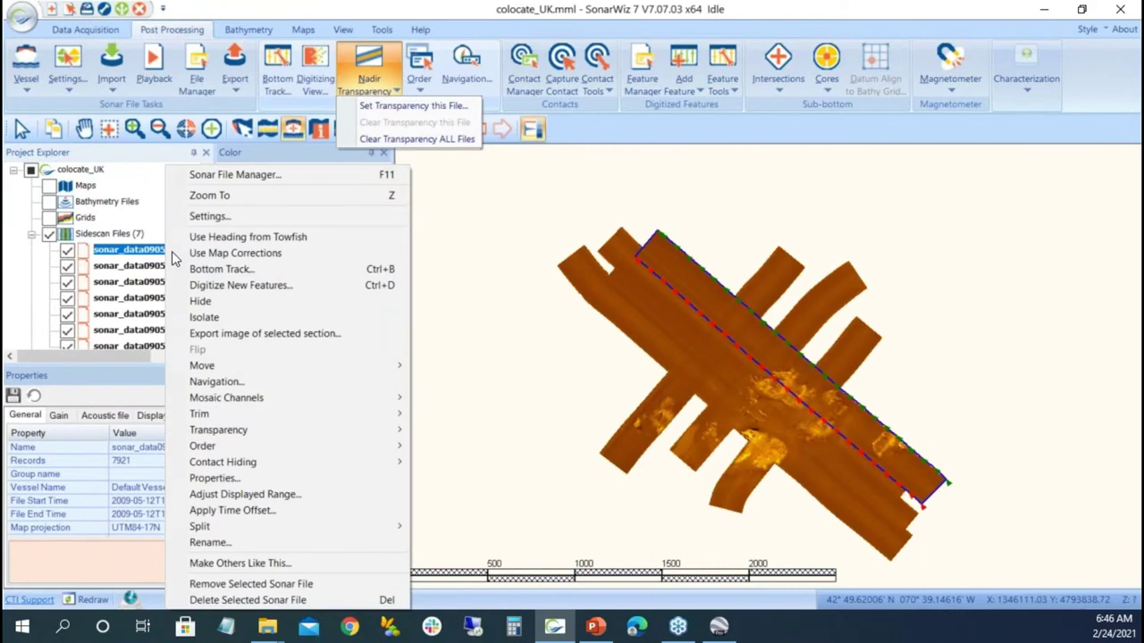
left_click(240, 563)
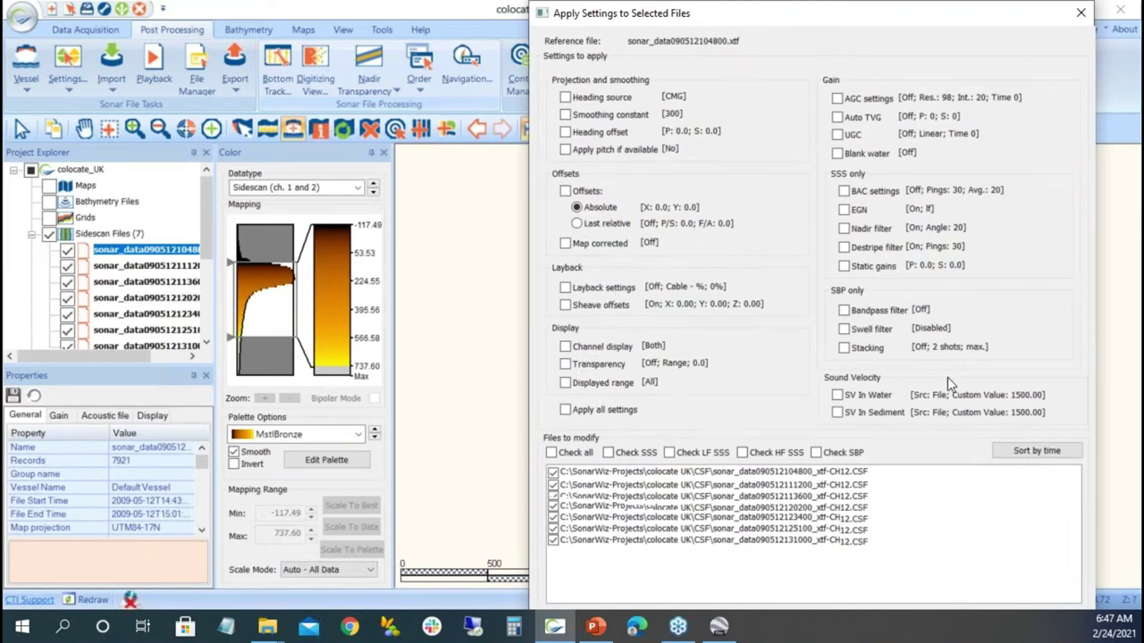
left_click(566, 413)
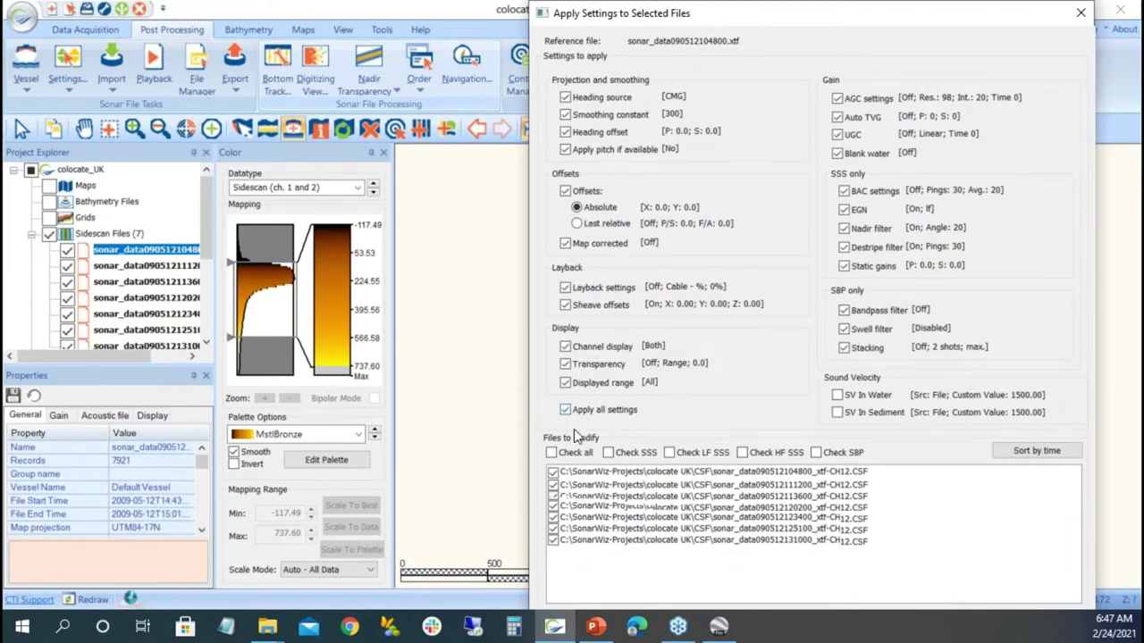
key("Return")
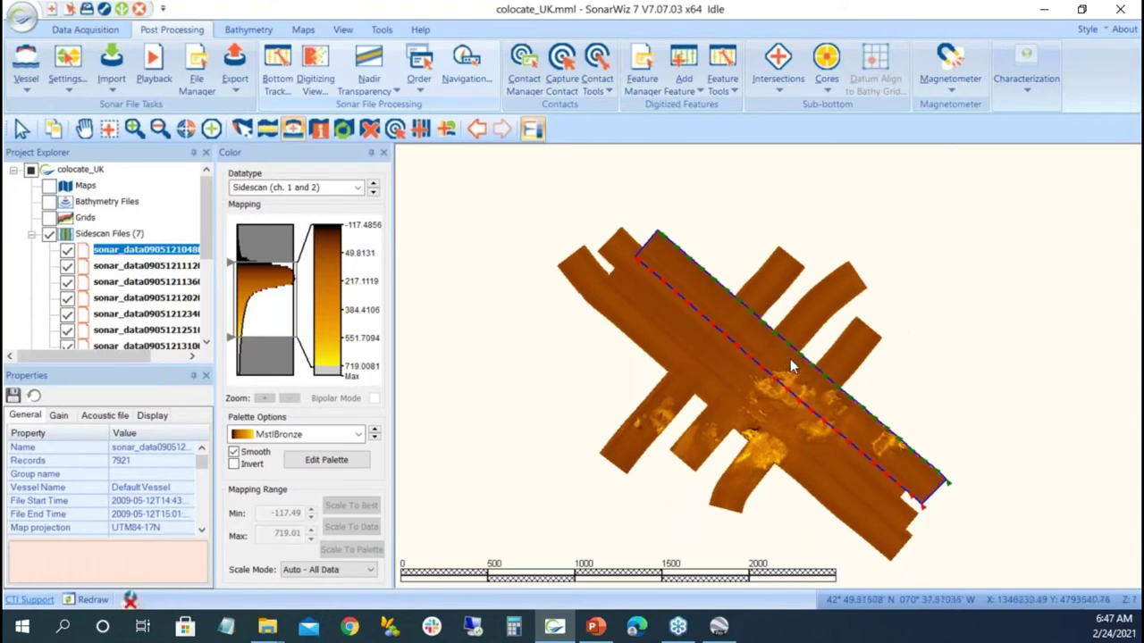
Deselect the sidescan line and set the colour scale mode to Auto - This Data.
left_click(85, 217)
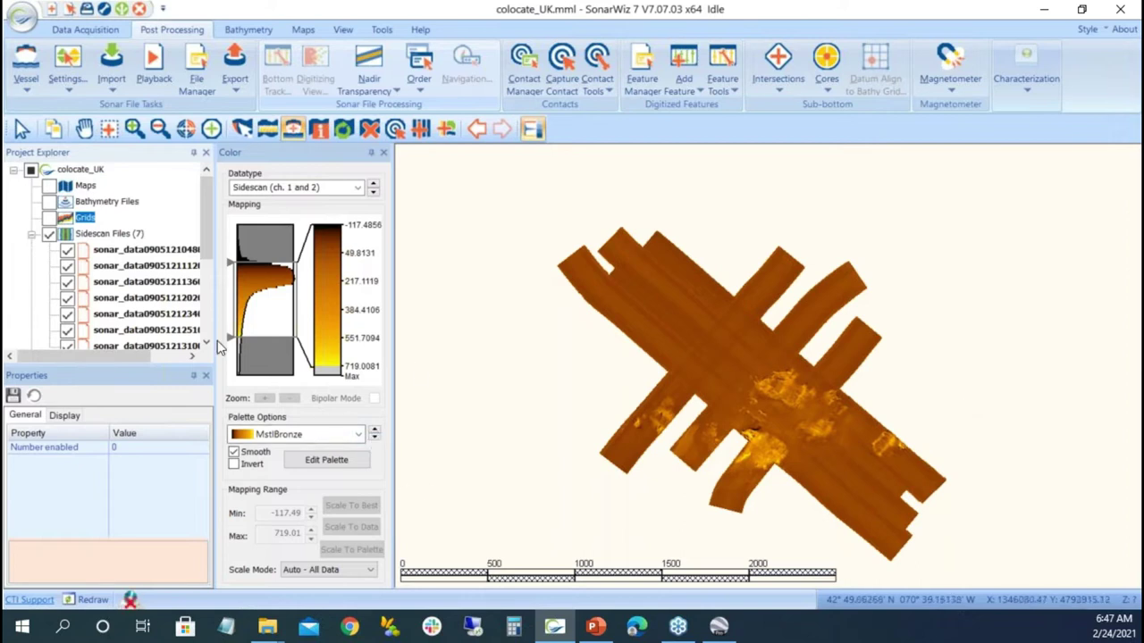
left_click(372, 573)
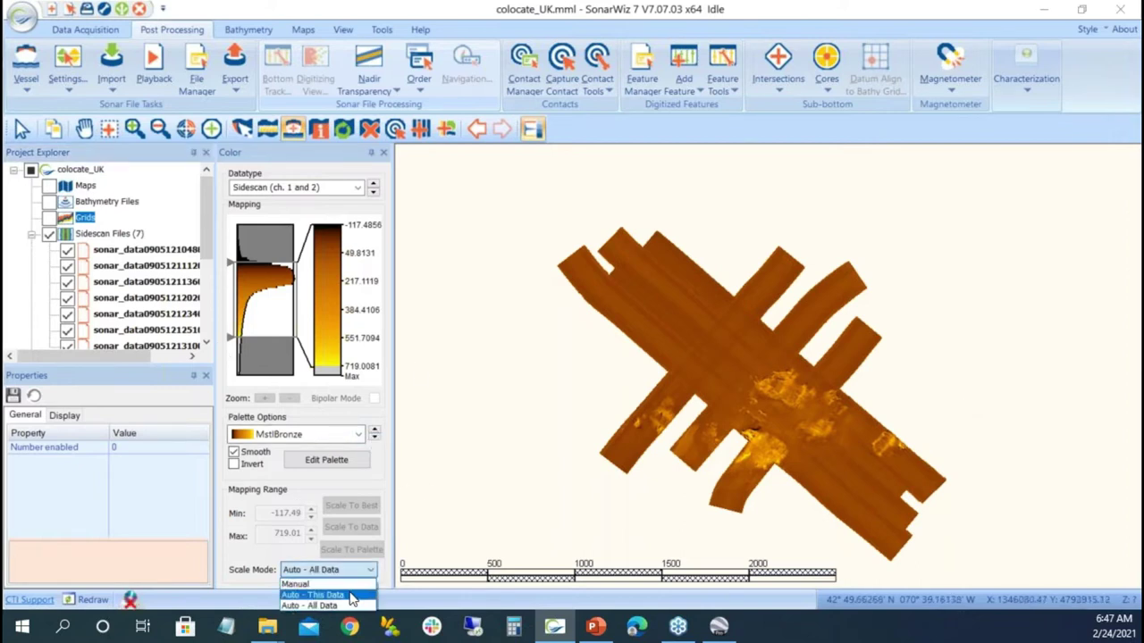
left_click(345, 596)
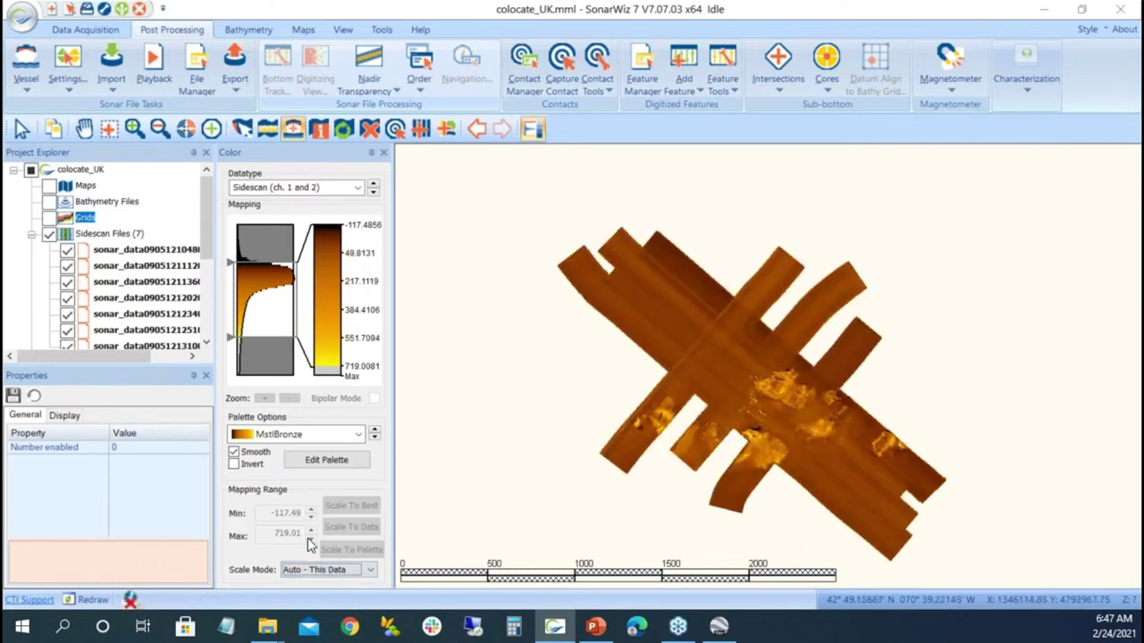
Try the Manual scale mode with mapping maximums of about 182 and 974, and return to Auto - This Data.
left_click(366, 571)
left_click(344, 584)
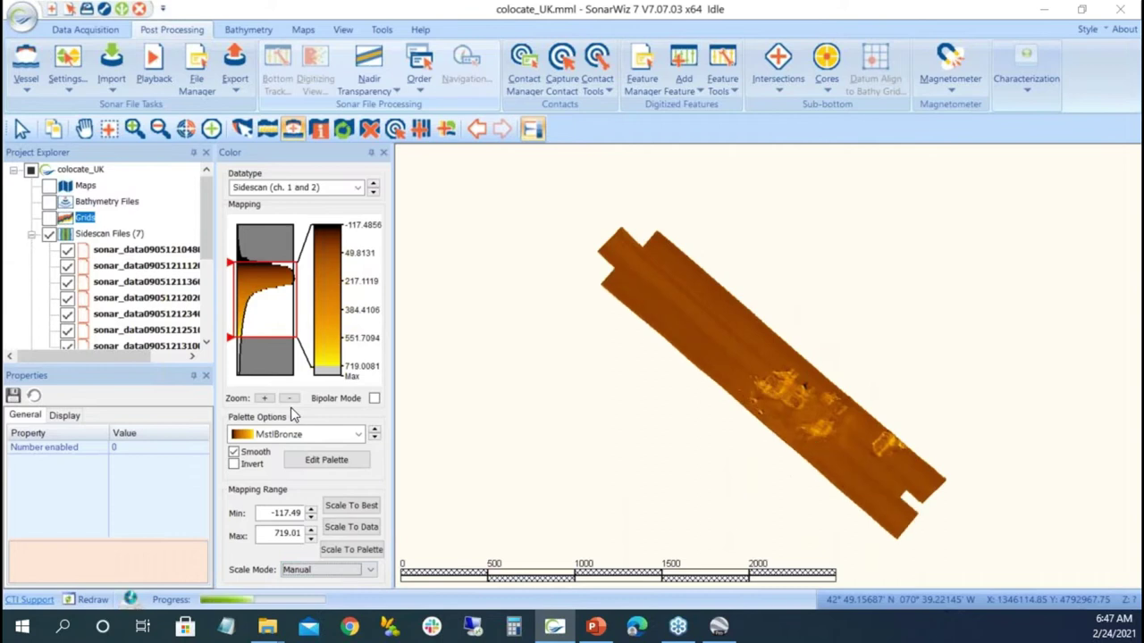
left_click_drag(257, 338, 257, 287)
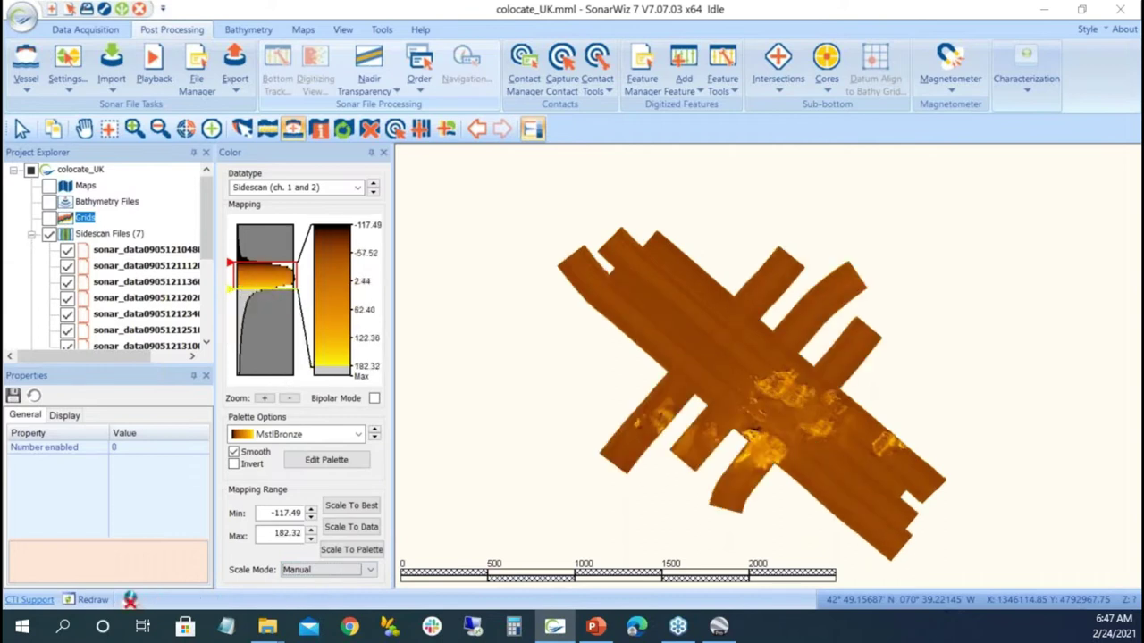
mouse_move(258, 287)
left_mouse_down()
mouse_move(271, 332)
mouse_move(268, 266)
left_mouse_up()
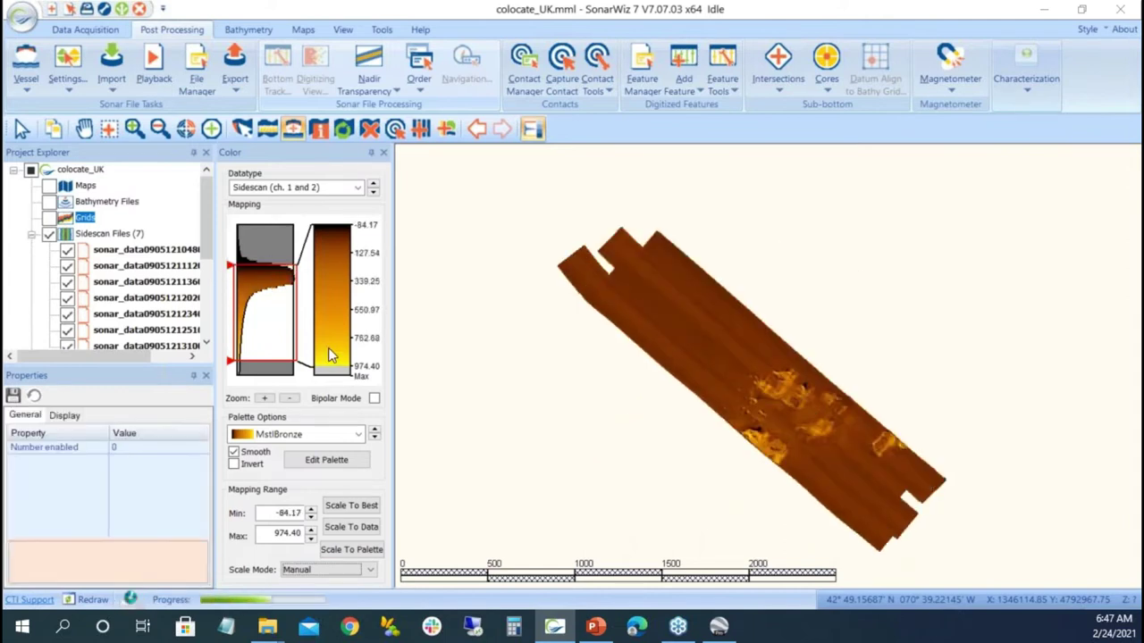
left_click(376, 572)
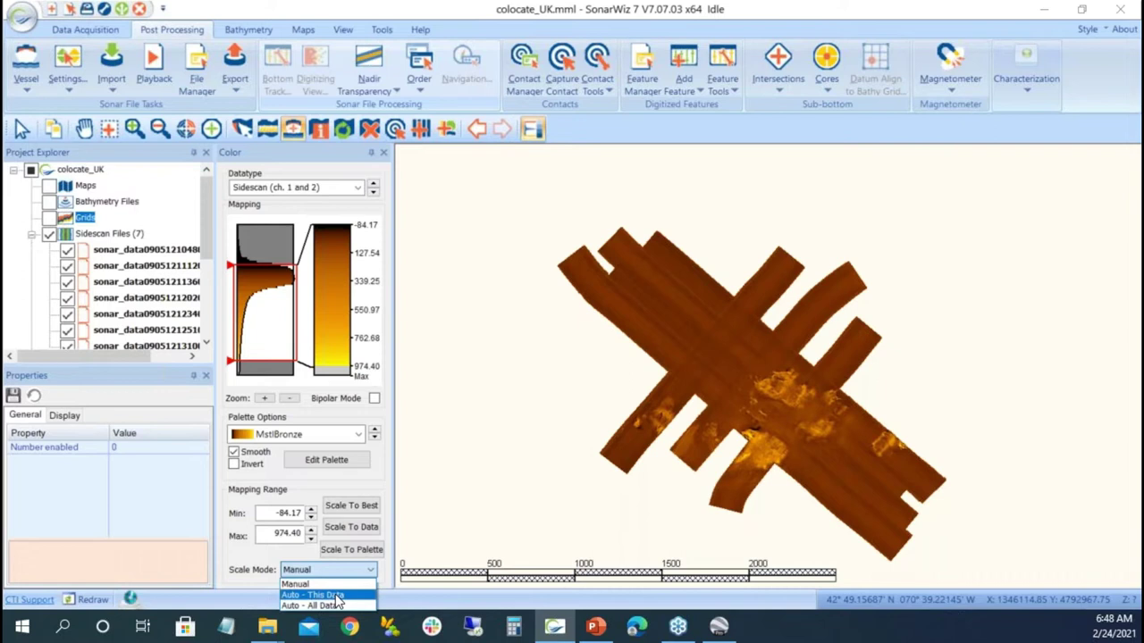
left_click(337, 596)
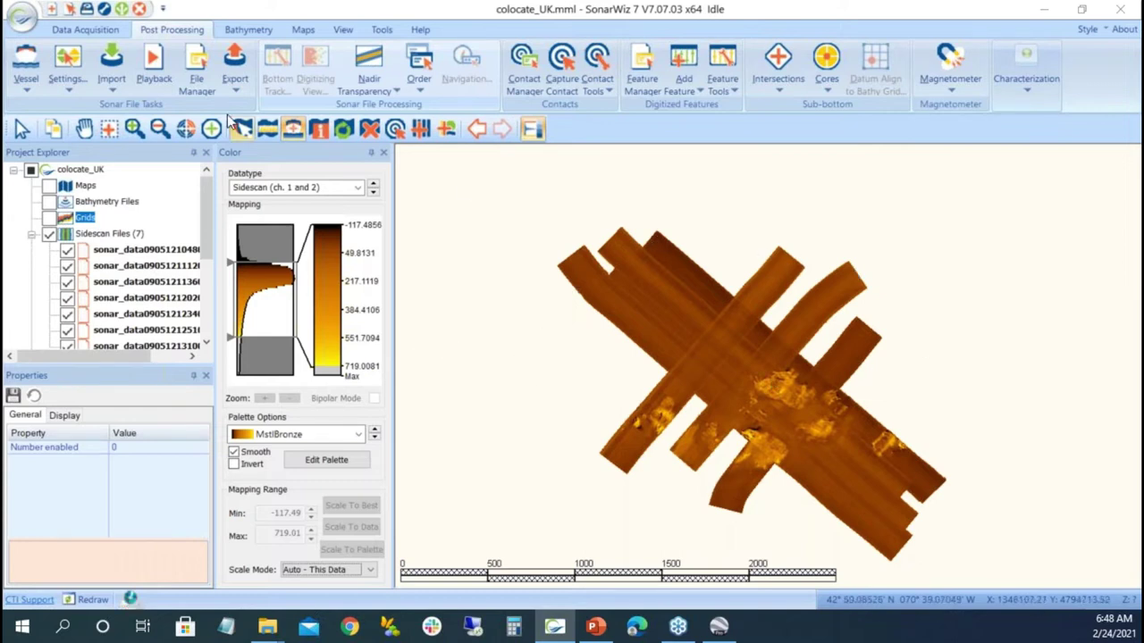
Save the project as a 32-bit GeoTIFF named colocate_UK.tif at 0.500 meters per pixel with a transparent background.
left_click(235, 72)
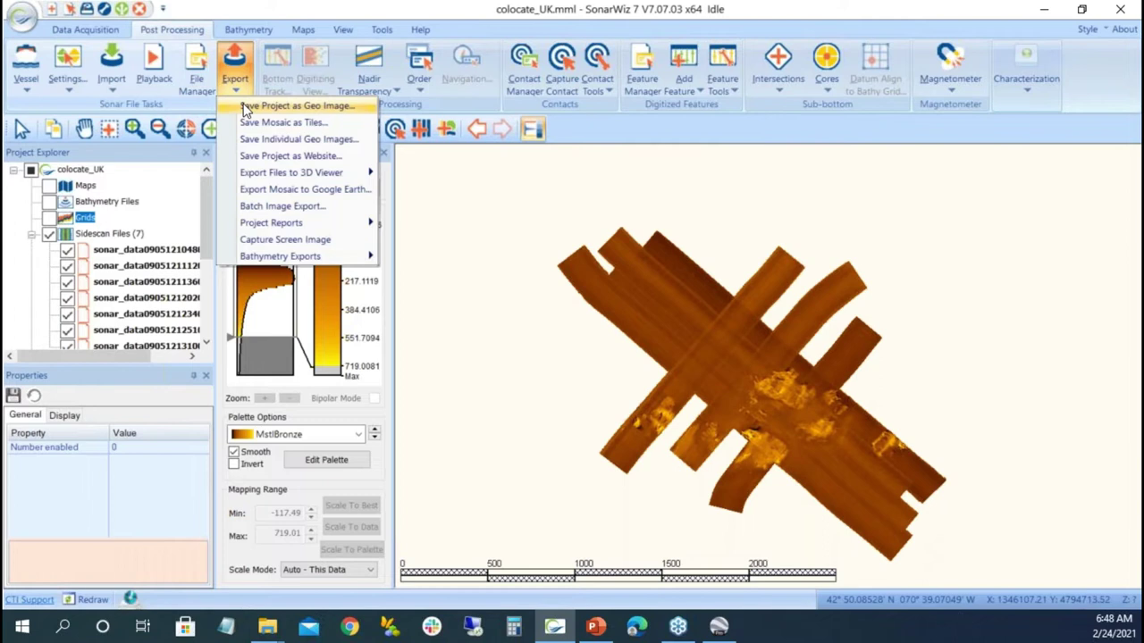
left_click(246, 107)
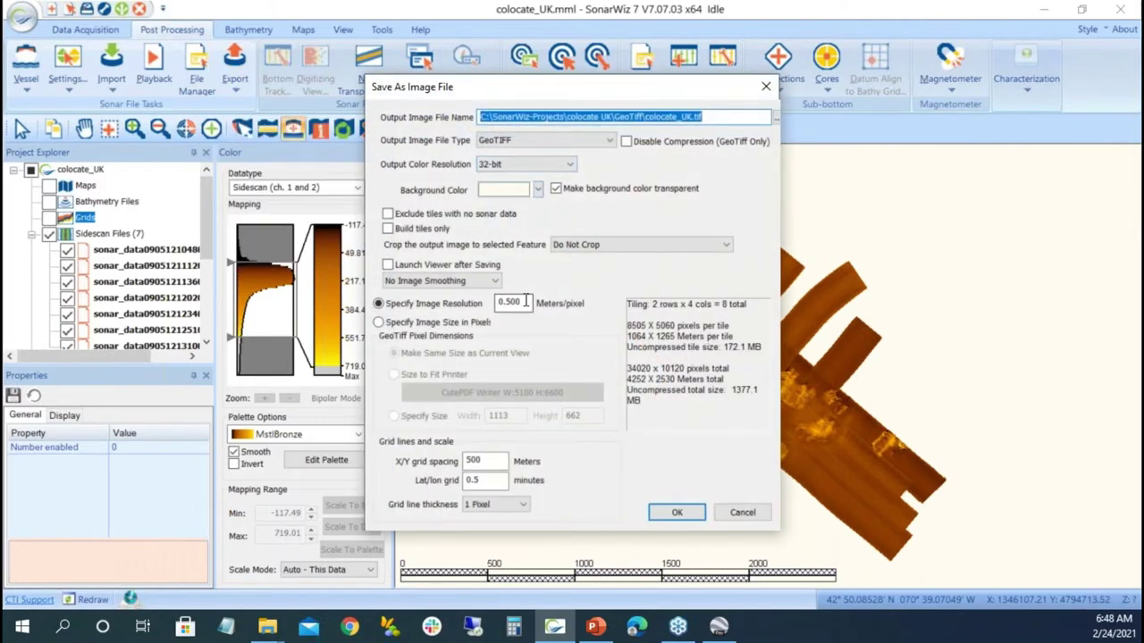
left_click_drag(698, 117, 651, 124)
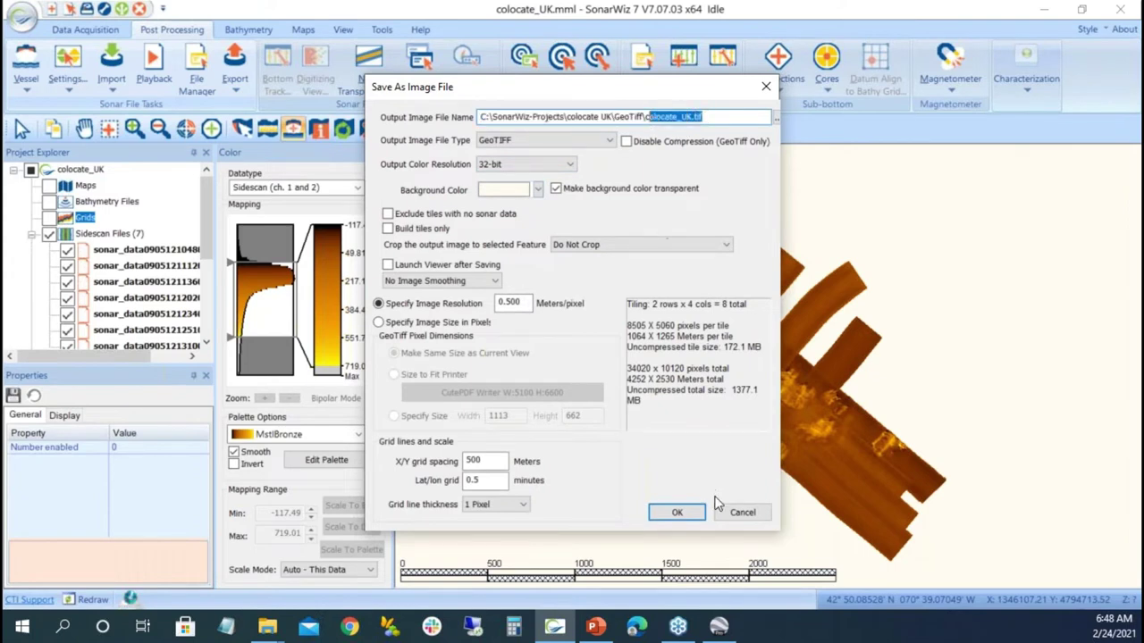
left_click(678, 515)
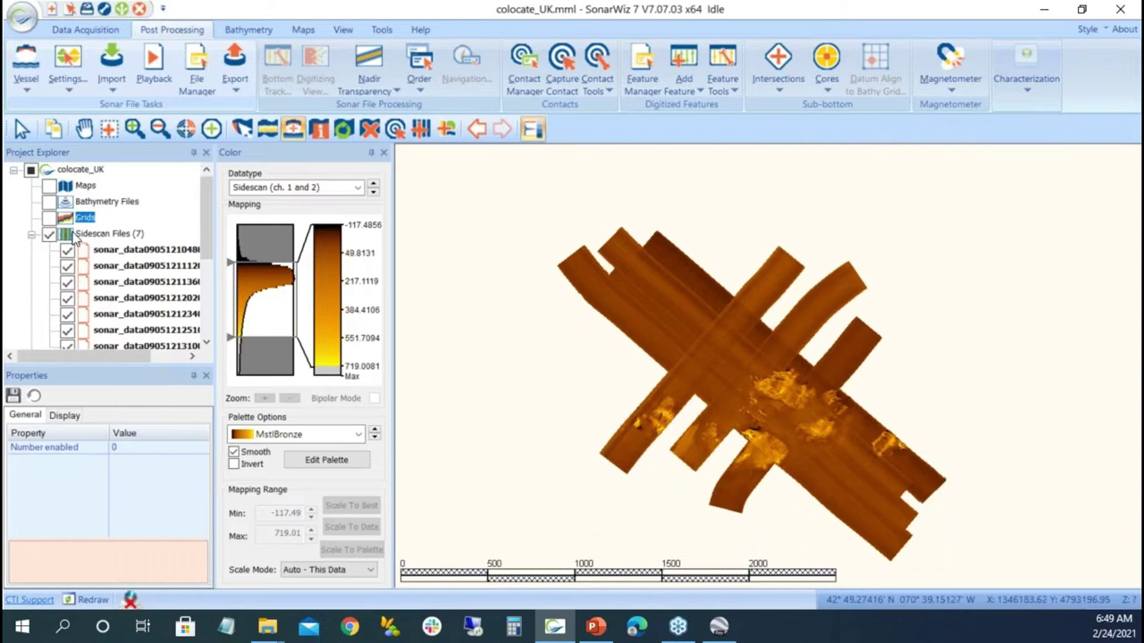
Hide the sidescan files and select all XTF files in the Colocated-SS-SB folder for the sub-bottom import.
left_click(33, 235)
left_click(49, 234)
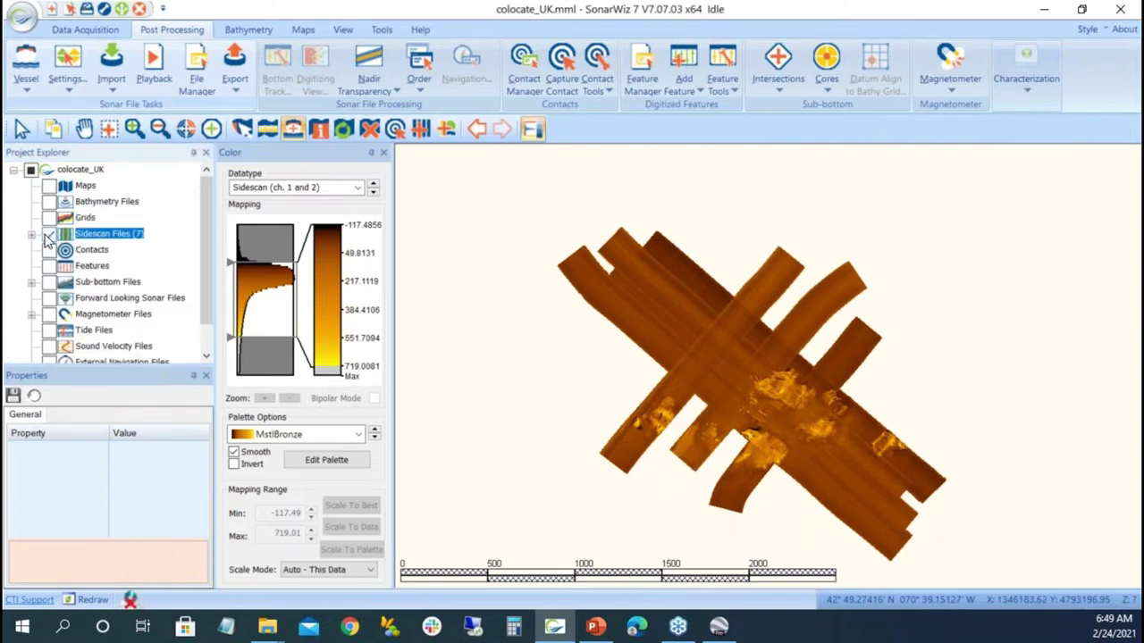
right_click(103, 282)
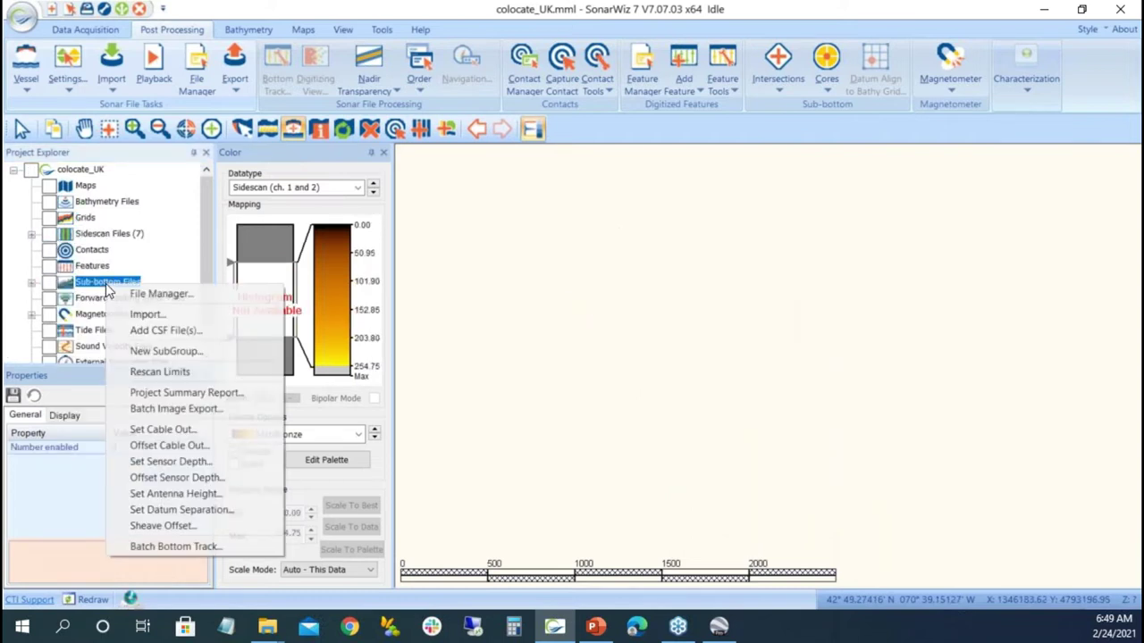
left_click(151, 314)
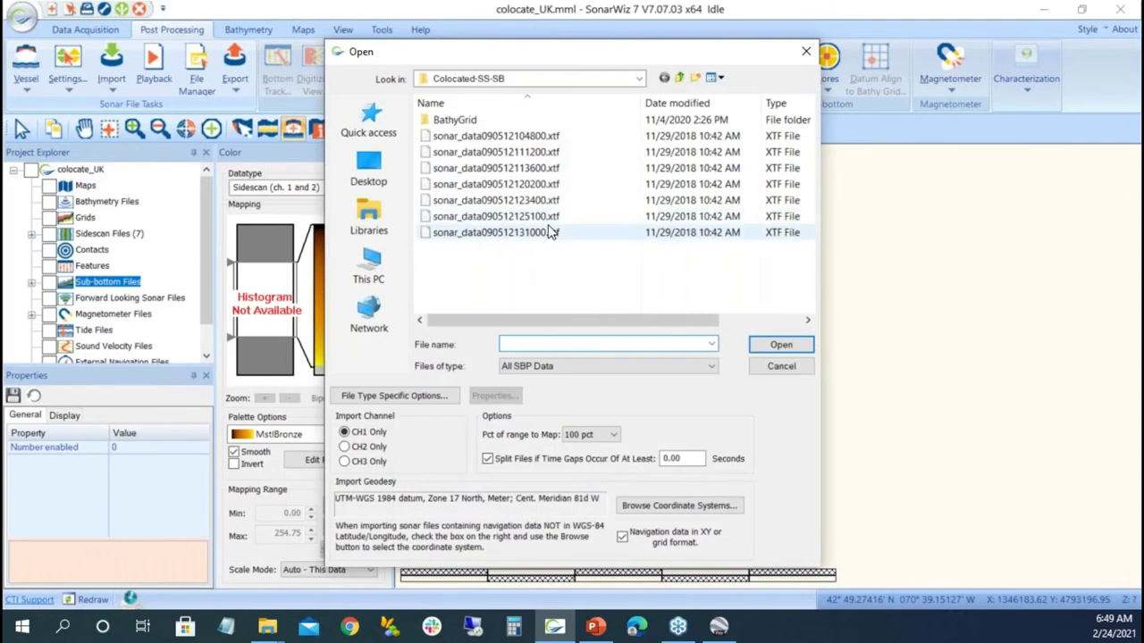
left_click(545, 232)
left_click(542, 138, "shift")
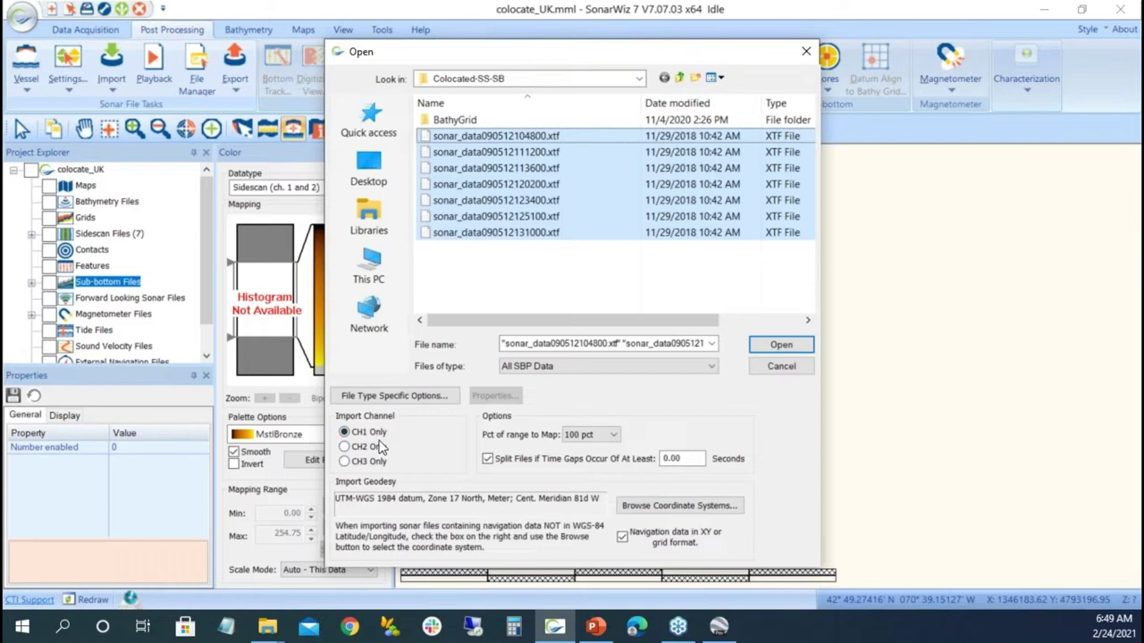
Review the XTF and SEG-Y import options and import the selected sub-bottom files using CH1 Only at 100 pct of range.
left_click(400, 398)
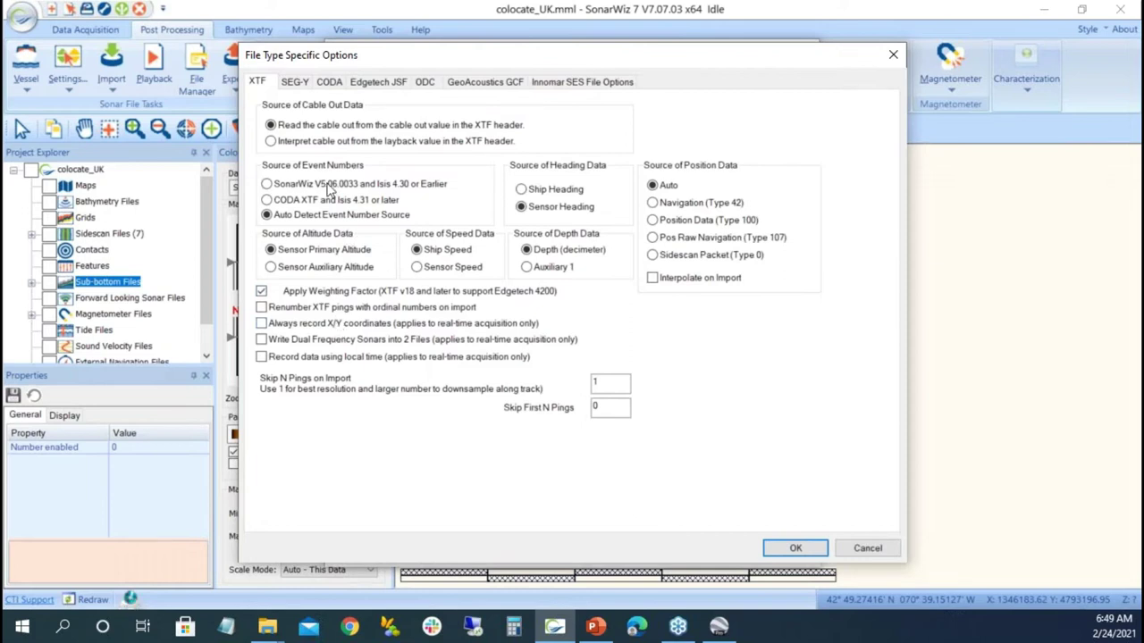
left_click(296, 82)
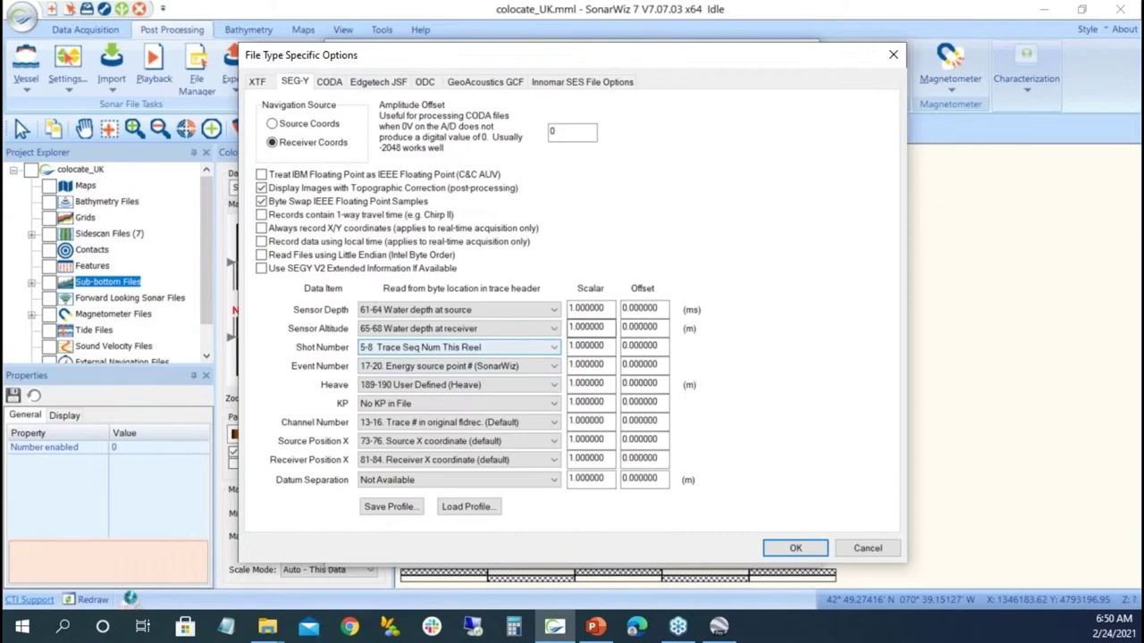
left_click(552, 310)
scroll(552, 315, "up", 2)
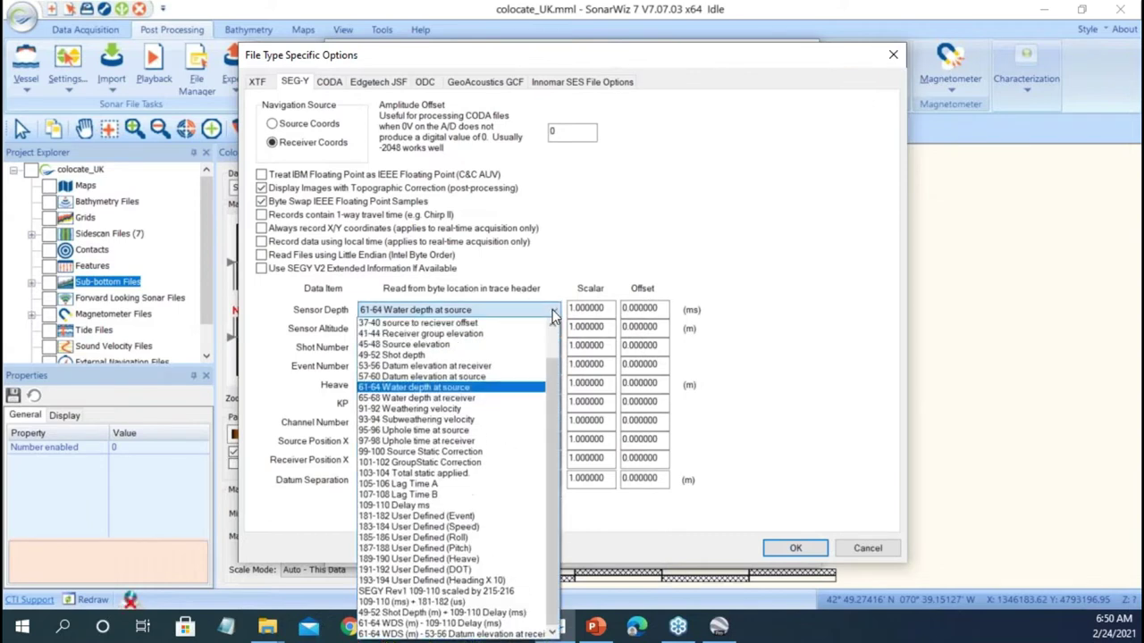
left_click(552, 310)
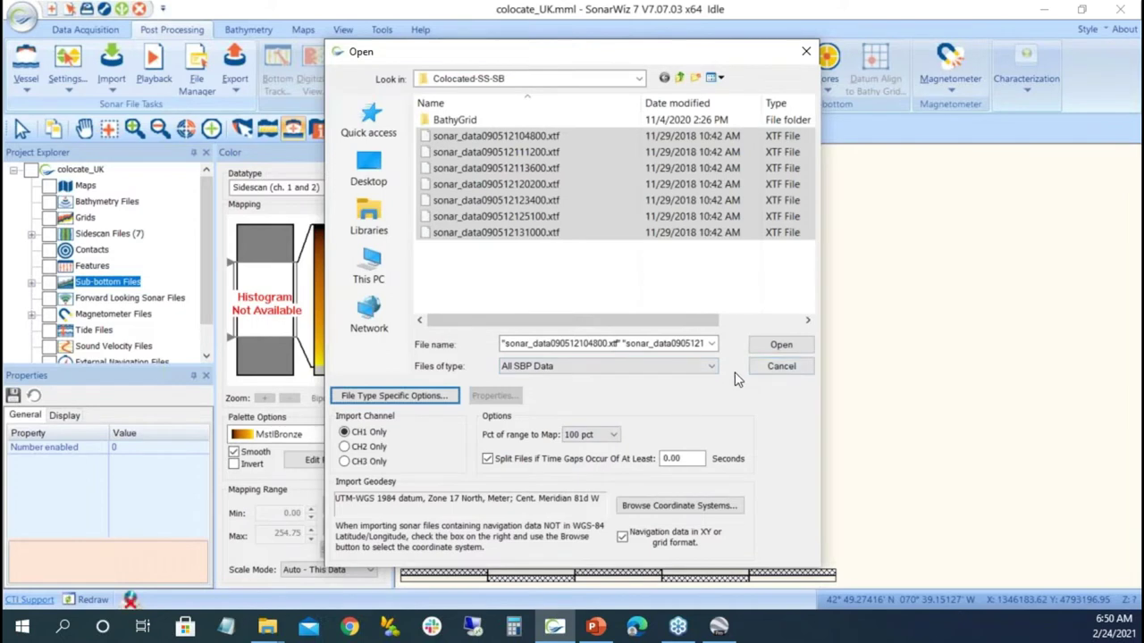
left_click(764, 347)
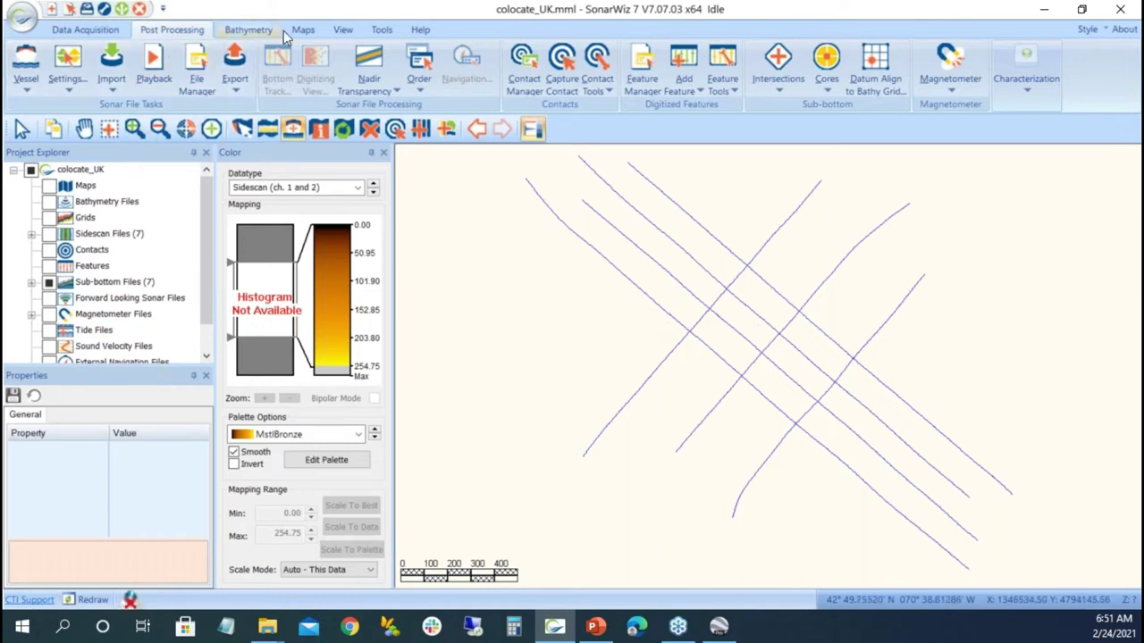
Set the sub-bottom drawing mode to Draft Mode and examine the crossing lines on the map.
left_click(347, 30)
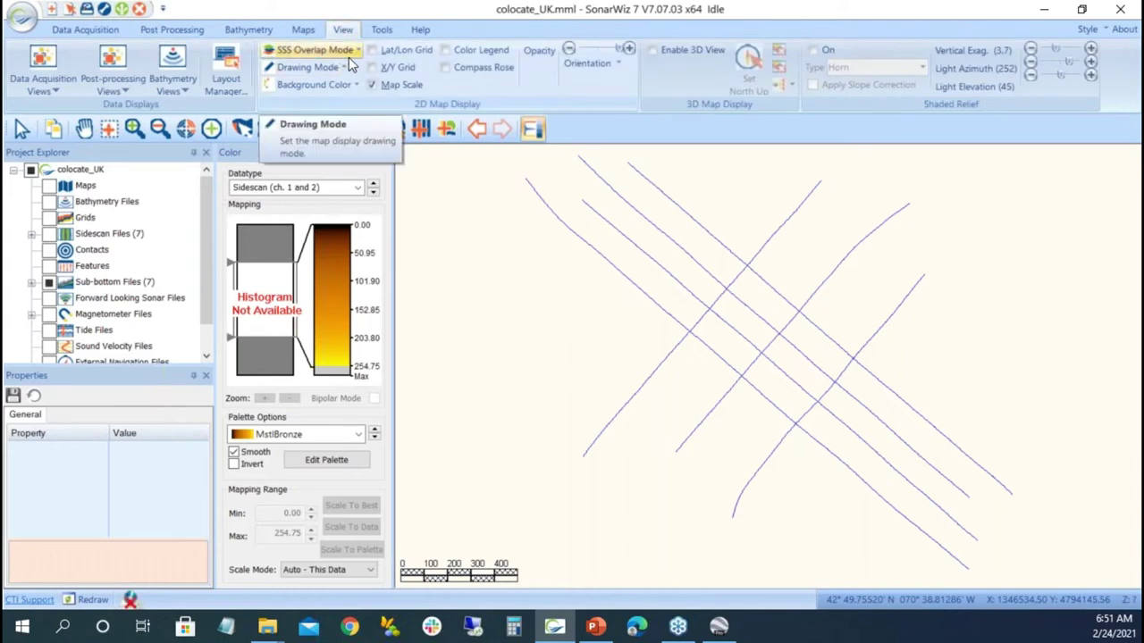
left_click(345, 67)
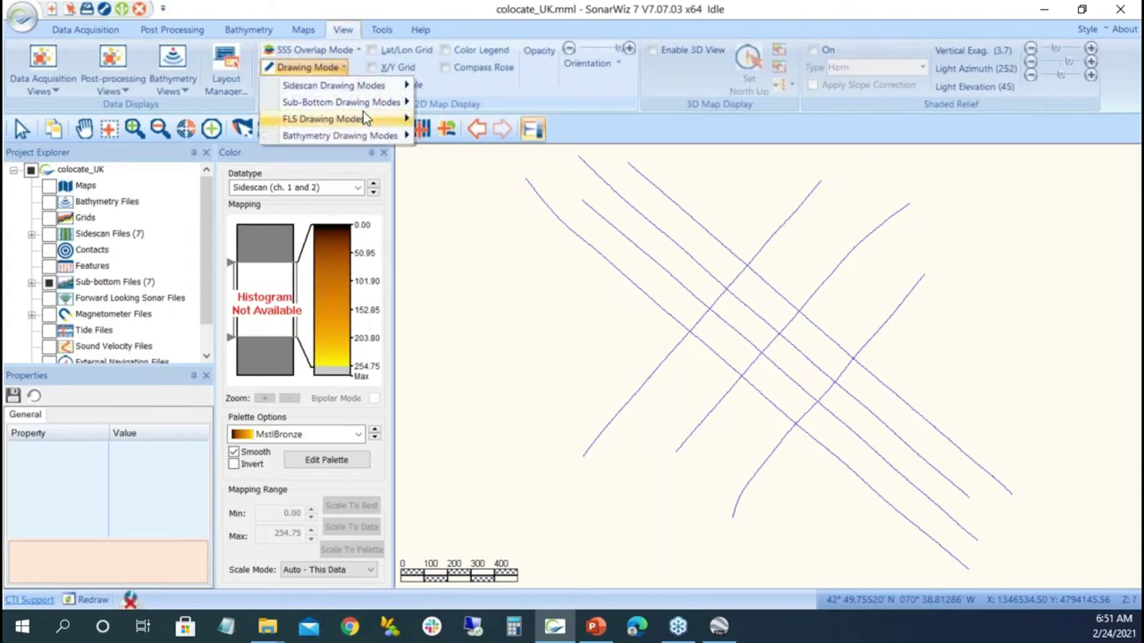
mouse_move(375, 102)
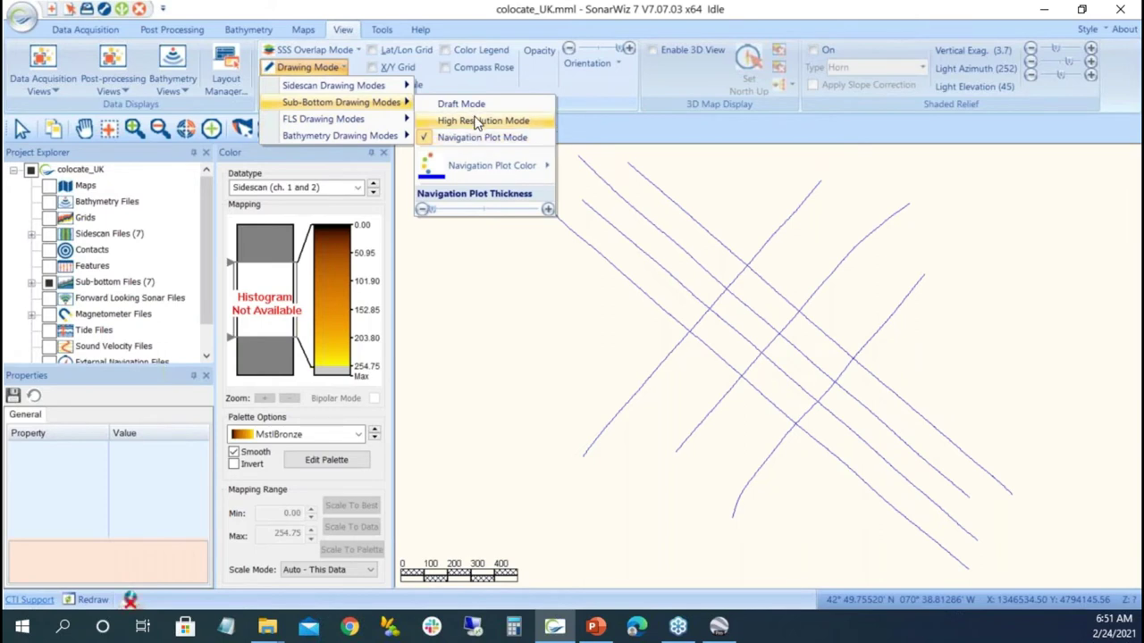
left_click(461, 104)
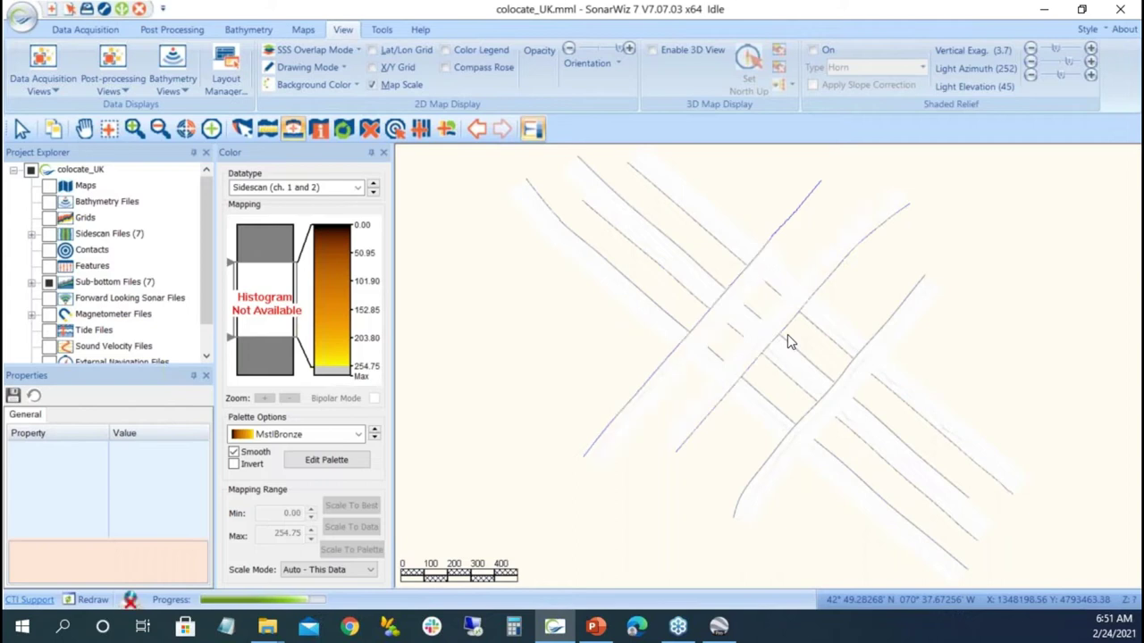
scroll(772, 305, "up", 2)
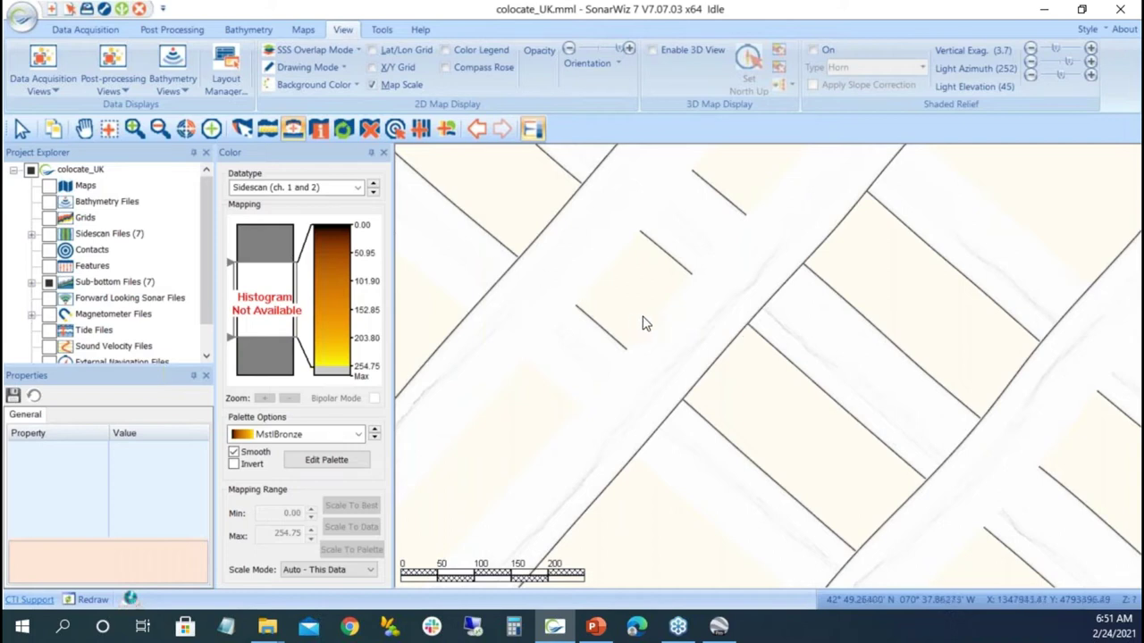
scroll(648, 320, "down", 1)
scroll(648, 318, "down", 1)
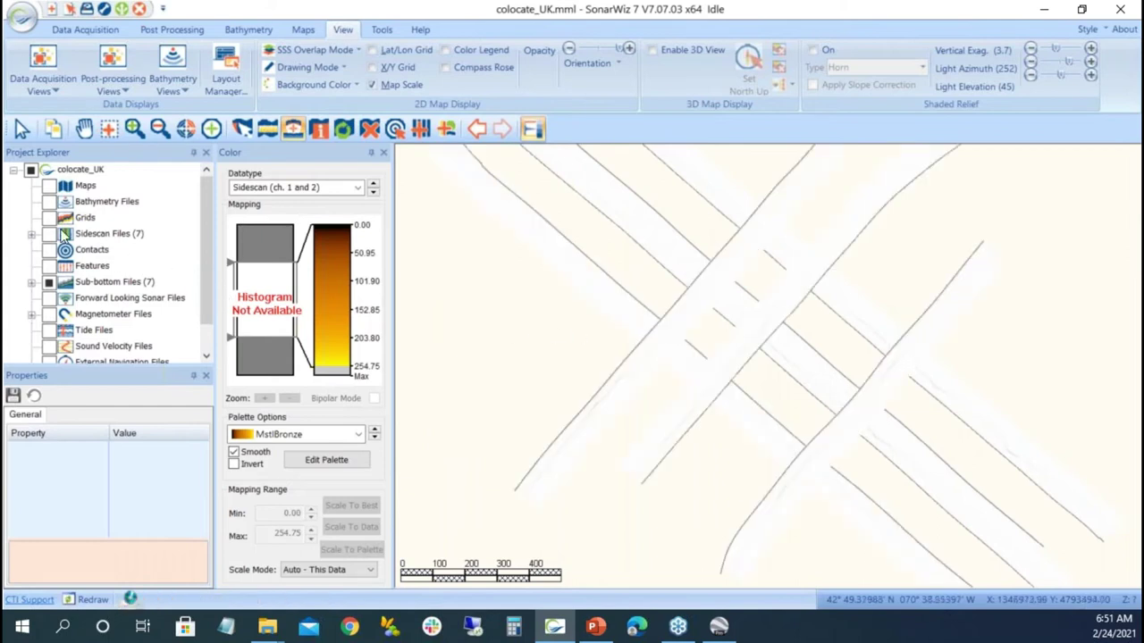
left_click(31, 282)
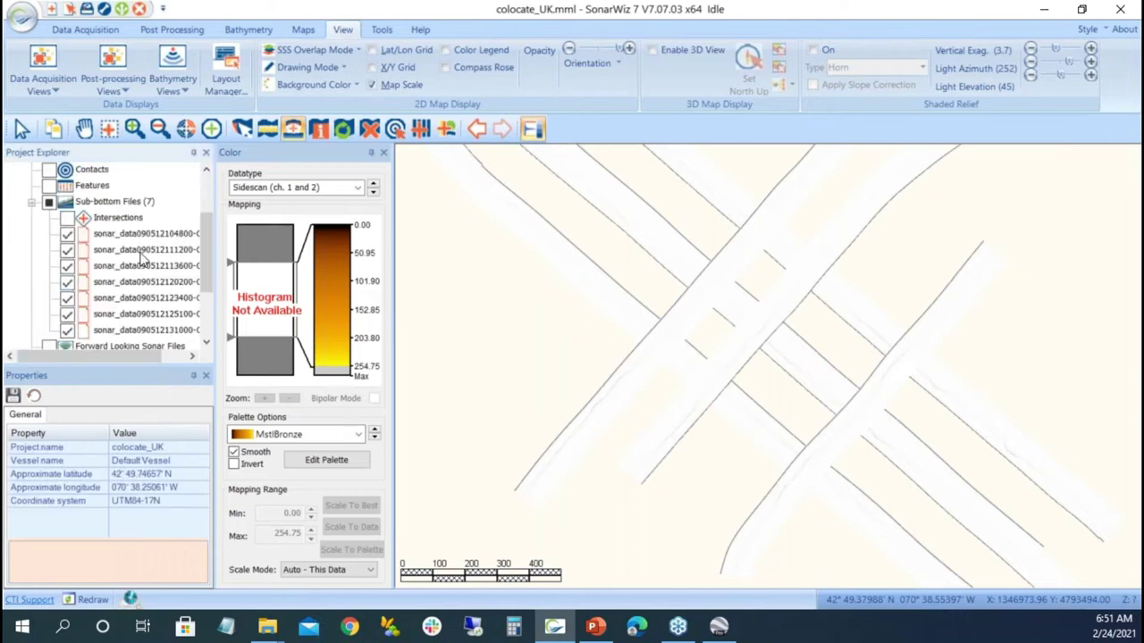
right_click(136, 236)
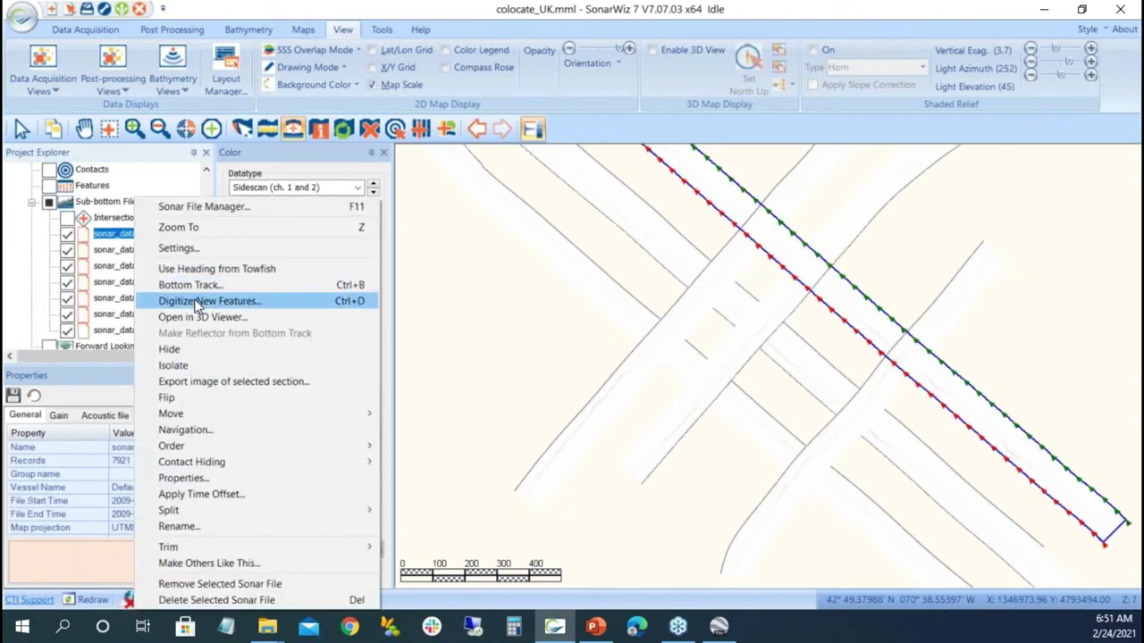
key("Escape")
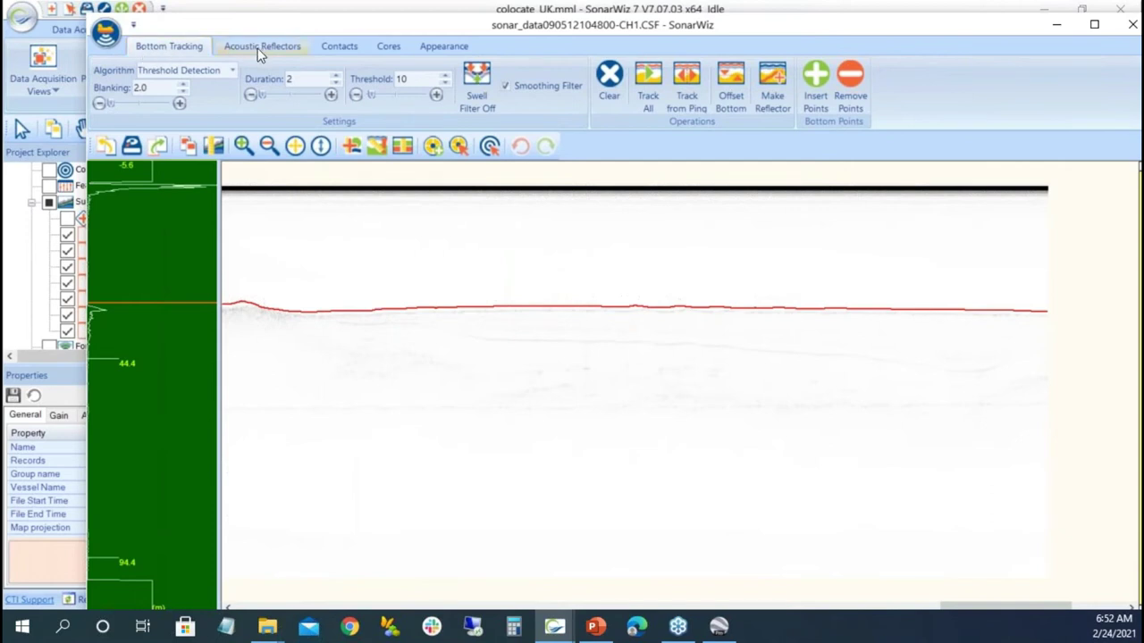
left_click(452, 49)
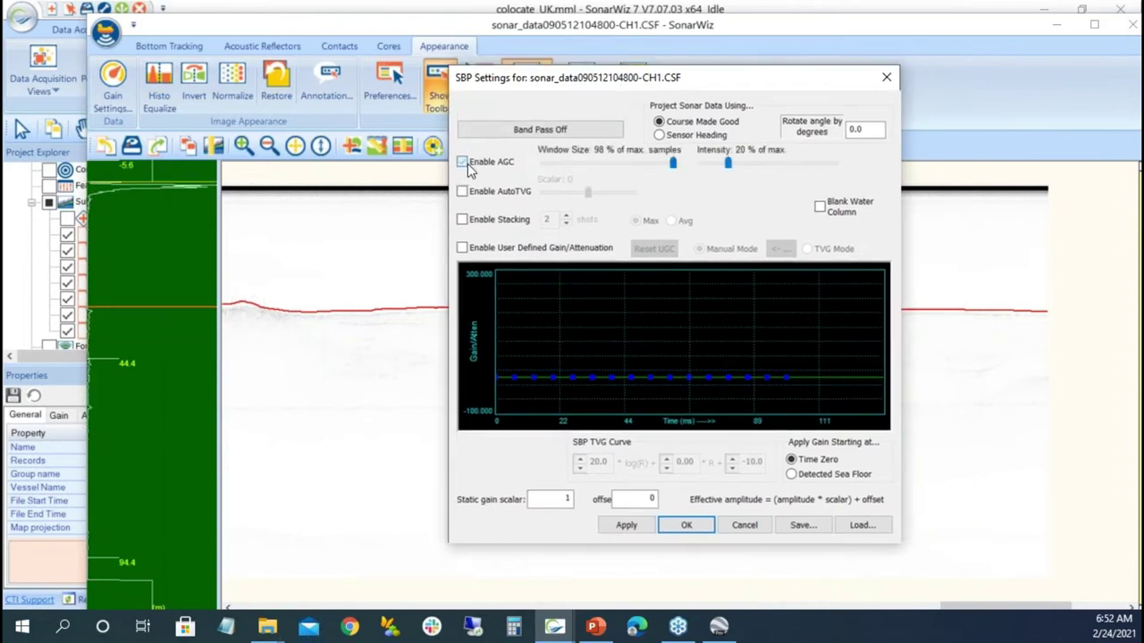
left_click(626, 526)
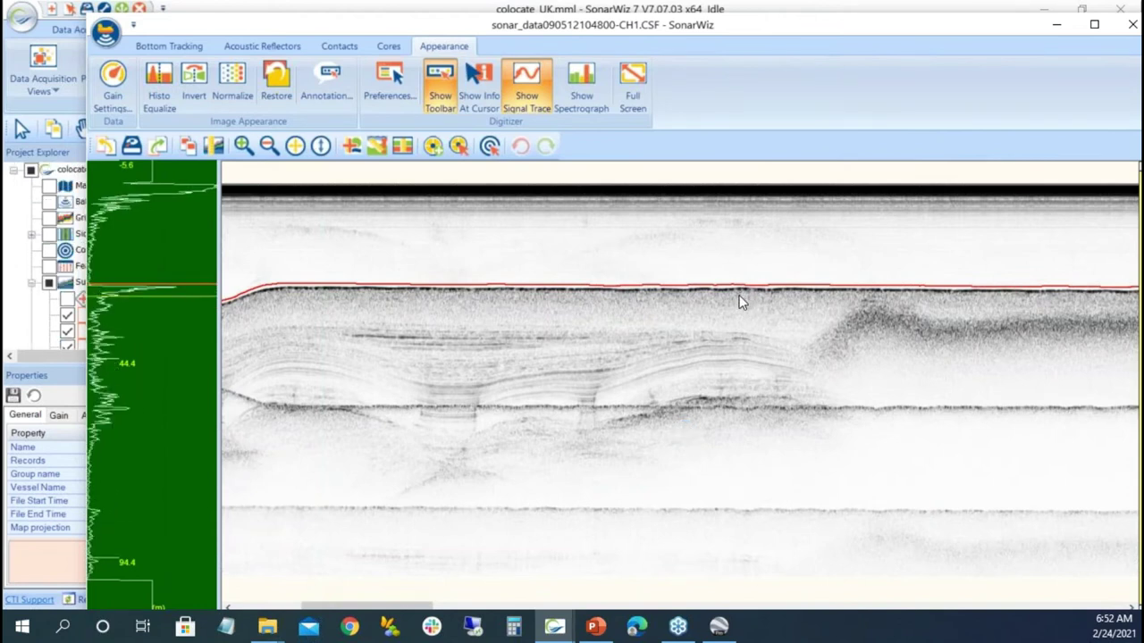
Try tracking the whole bottom with a blanking of 2.0 and inspect the depth information at the cursor.
left_click(167, 48)
left_click(649, 79)
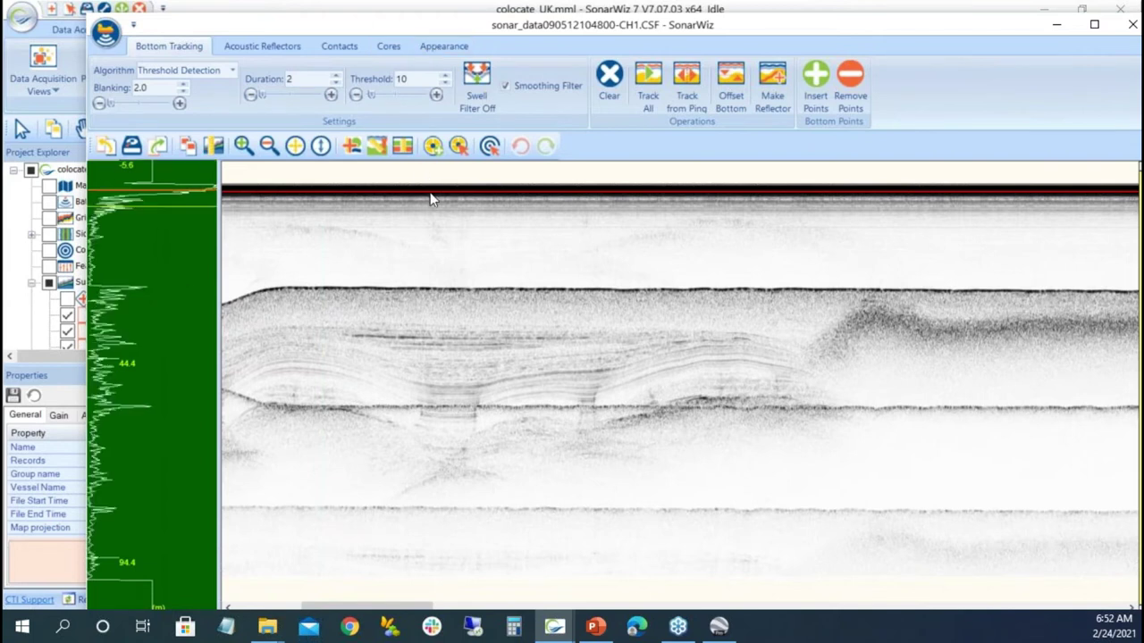
left_click(437, 48)
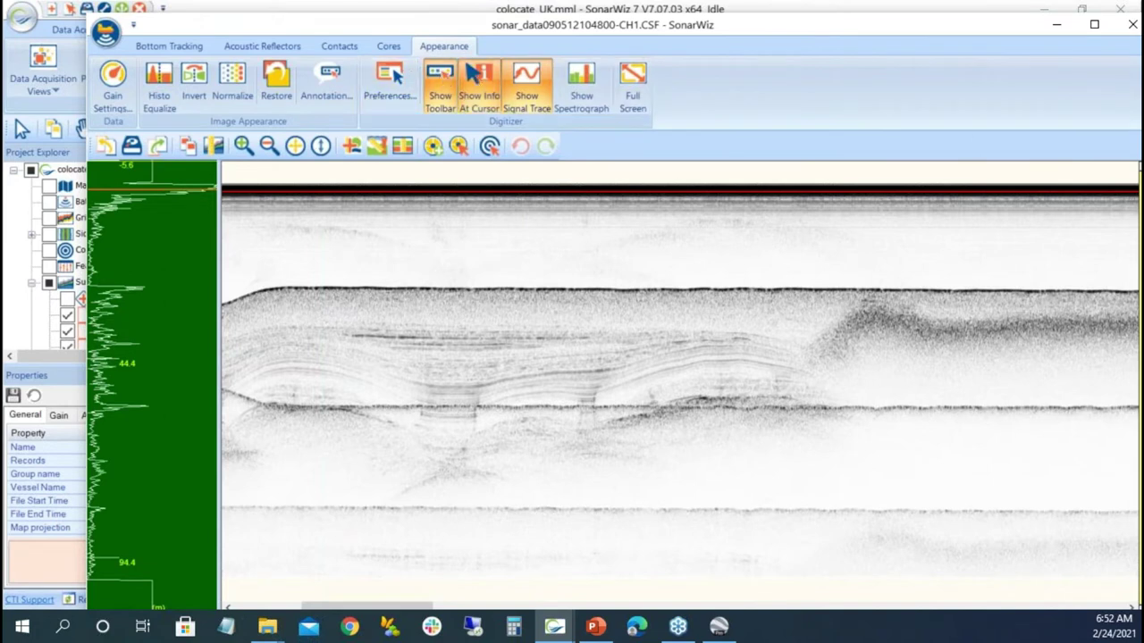
left_click(479, 79)
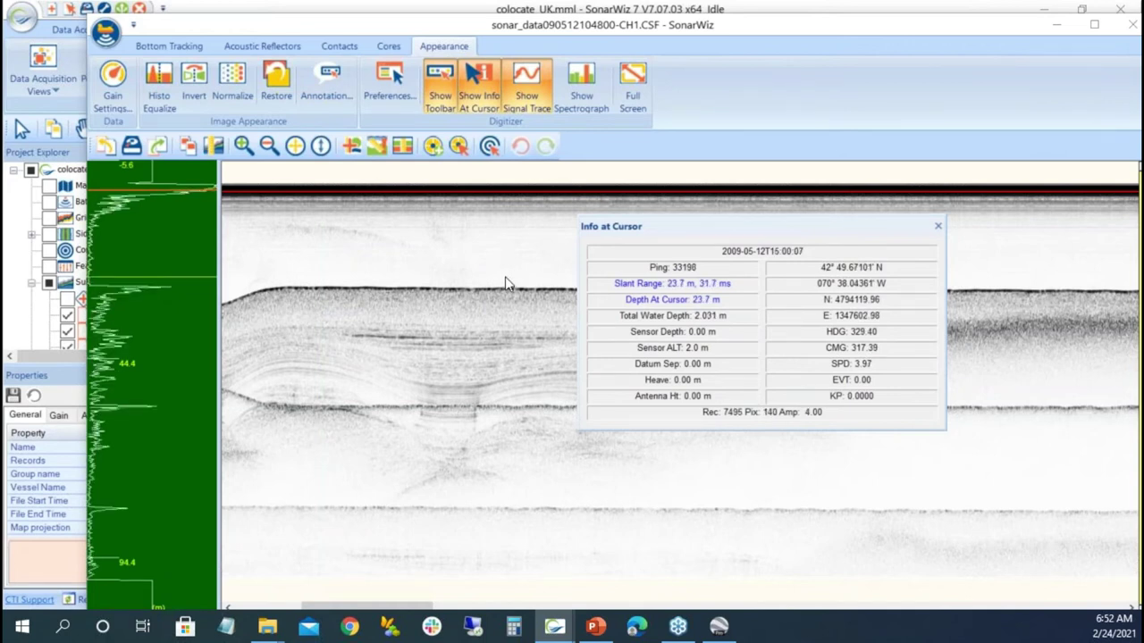
left_click(958, 224)
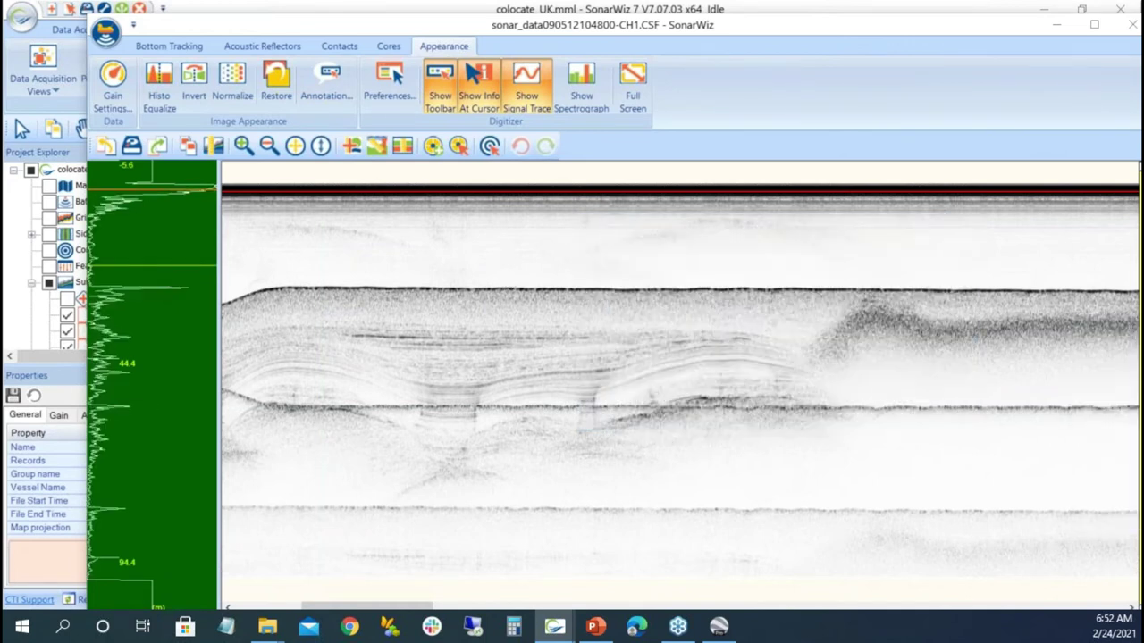
Set the bottom tracking blanking to 10 and retrack the whole line.
left_click(169, 47)
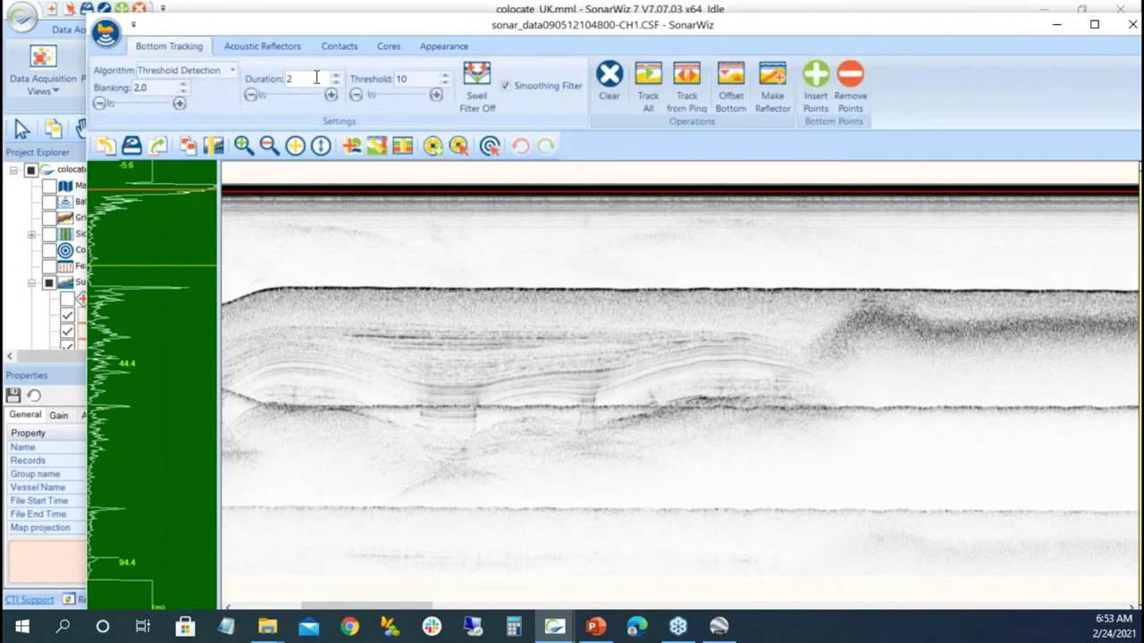
left_click(151, 87)
type("10")
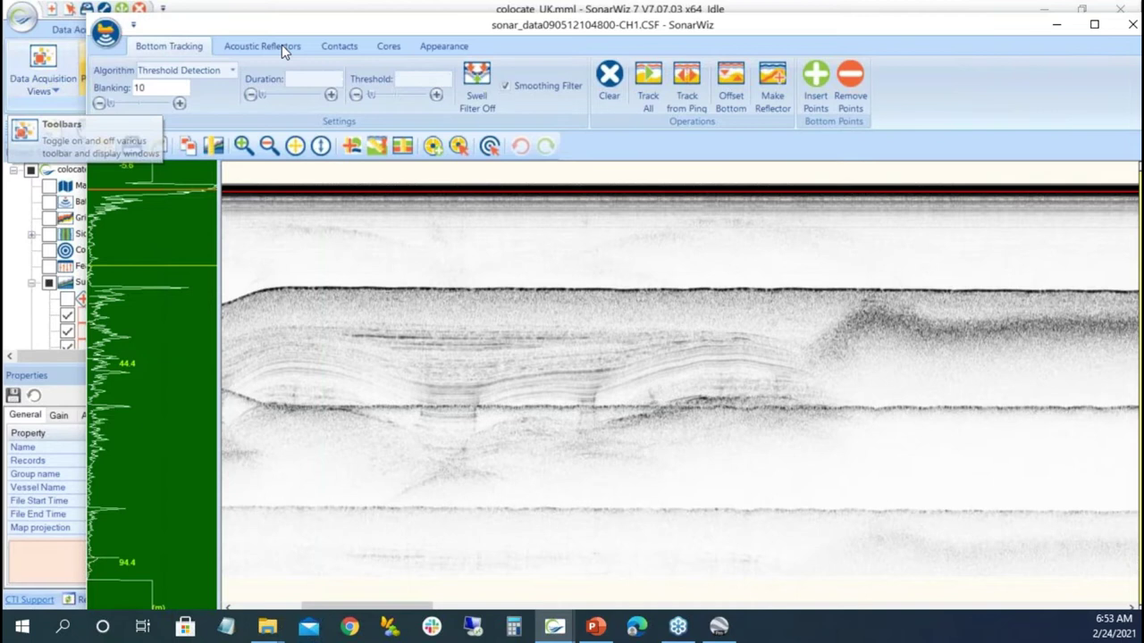
left_click(648, 84)
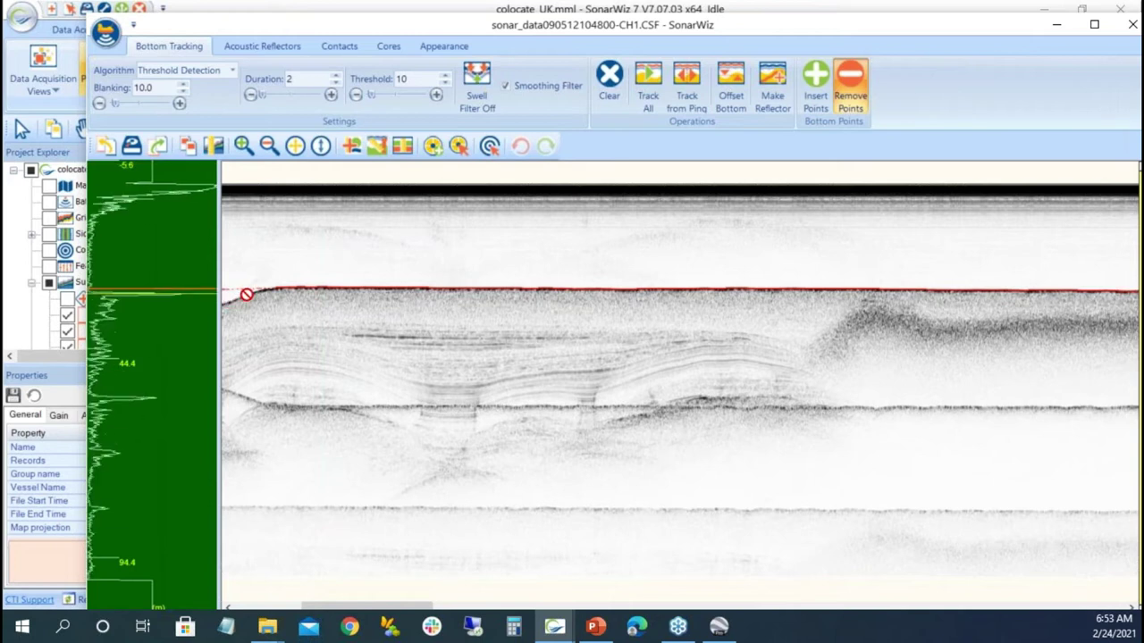
Insert a bottom point on the seabed near the start of the displayed profile and maximize the digitizer window.
left_click(815, 85)
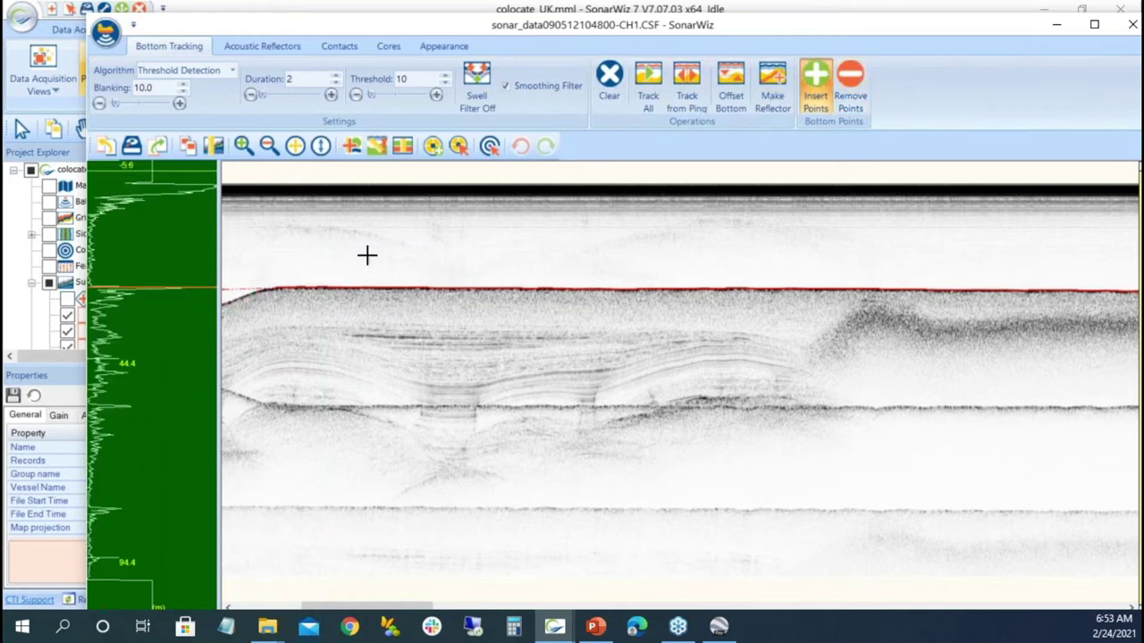
left_click(256, 287)
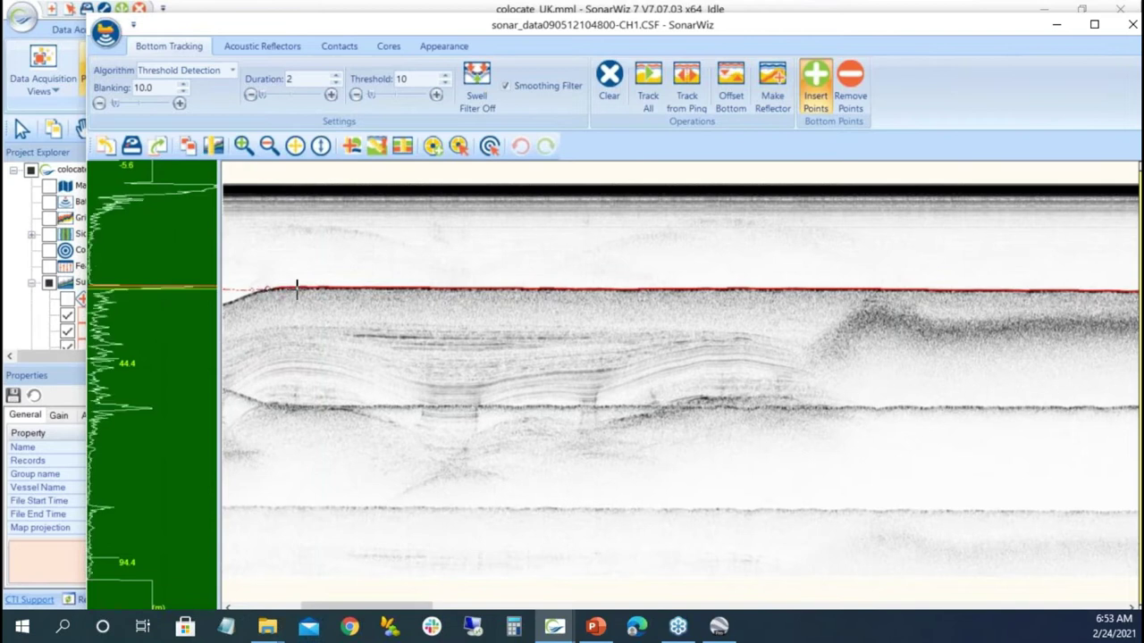
double_click(534, 25)
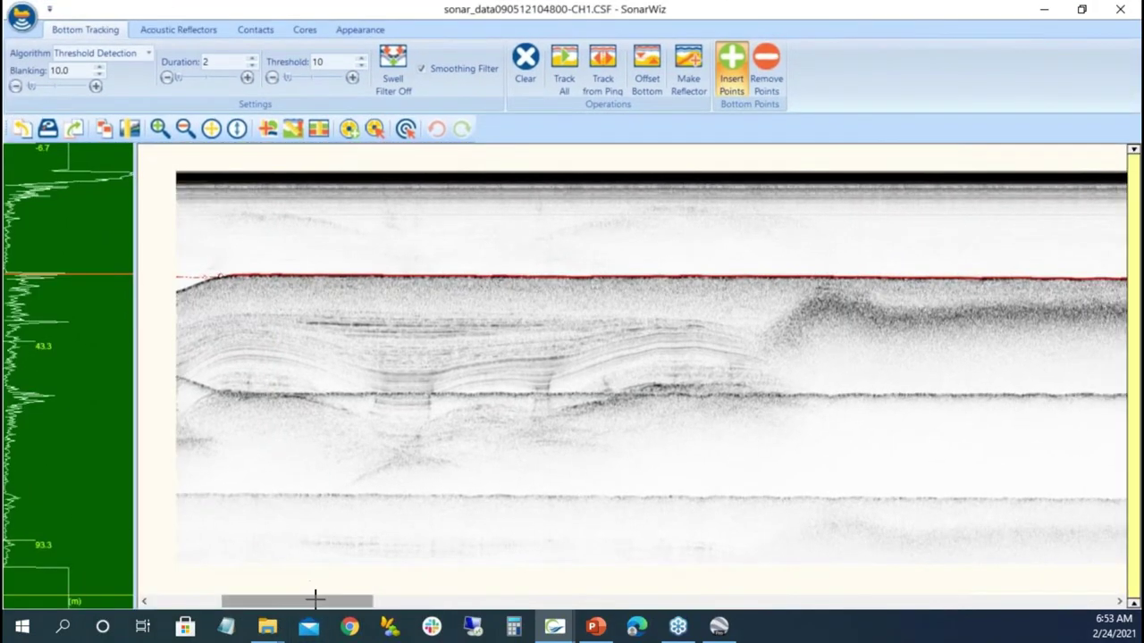
Set the bottom tracking threshold to 2 and retrack the whole line.
left_click_drag(312, 606, 653, 616)
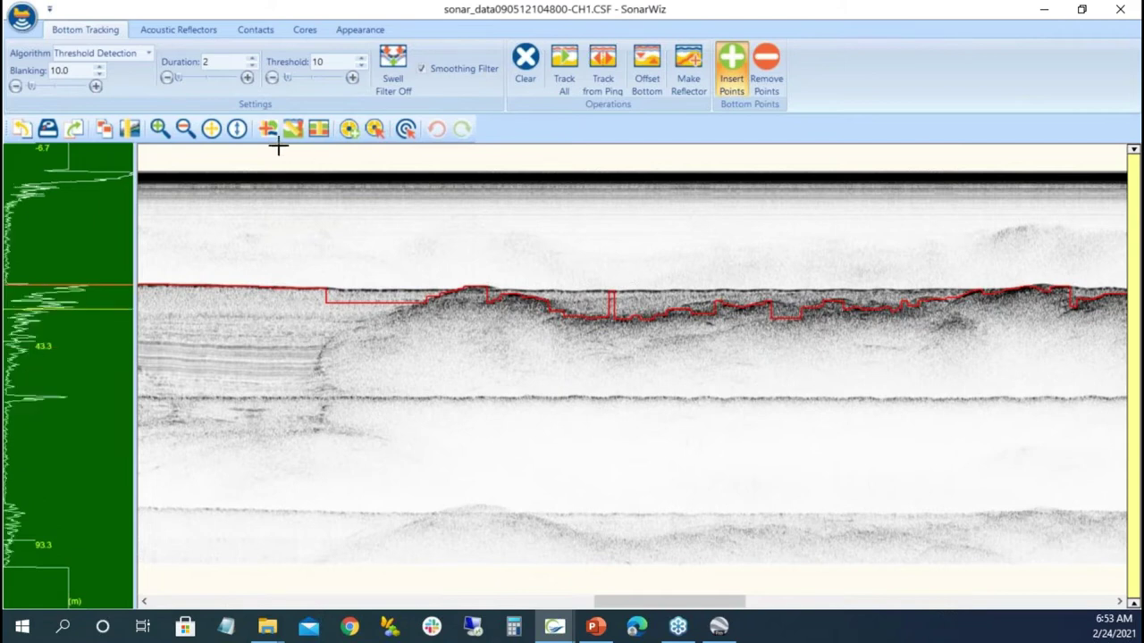
double_click(319, 62)
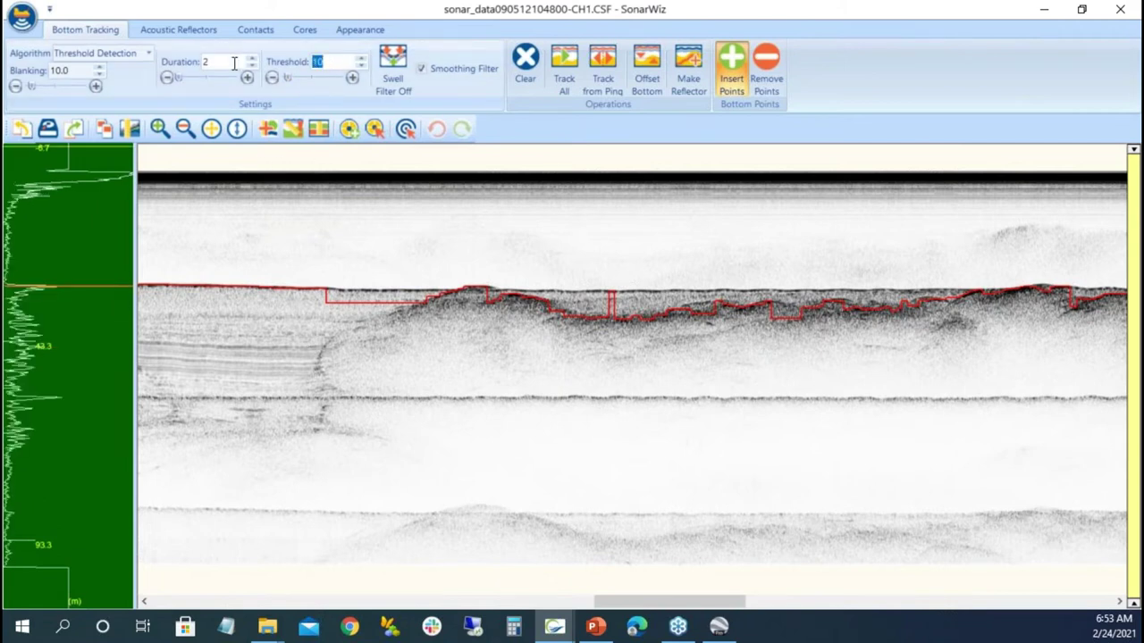
type("2")
left_click(570, 58)
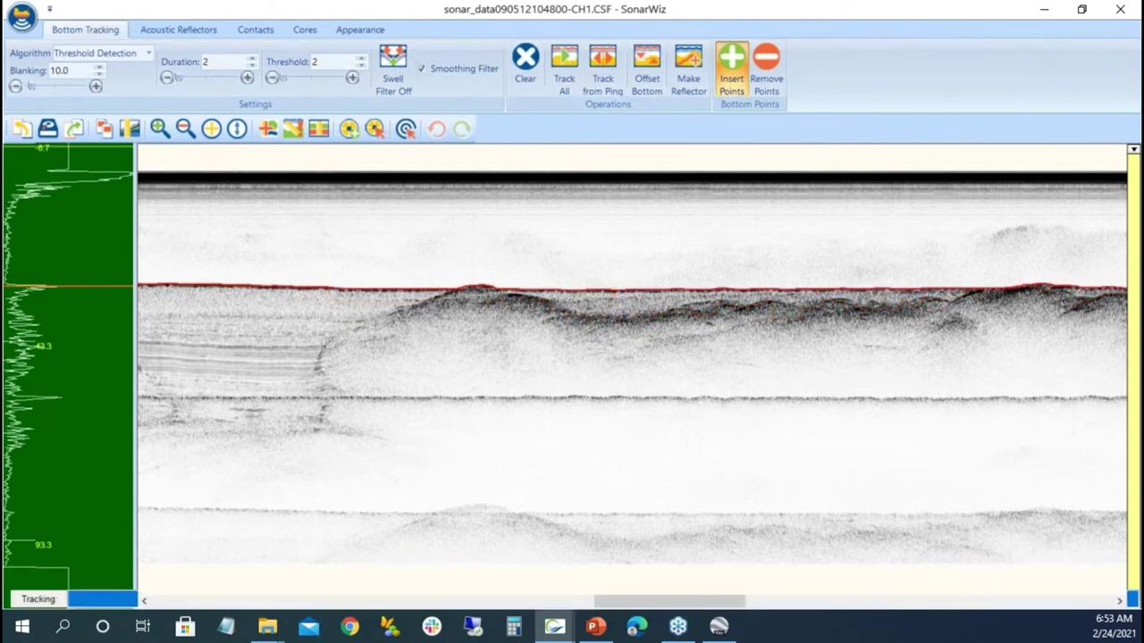
Remove the stray bottom-track points forming the downward spike near the end of the line.
left_click_drag(630, 598, 986, 570)
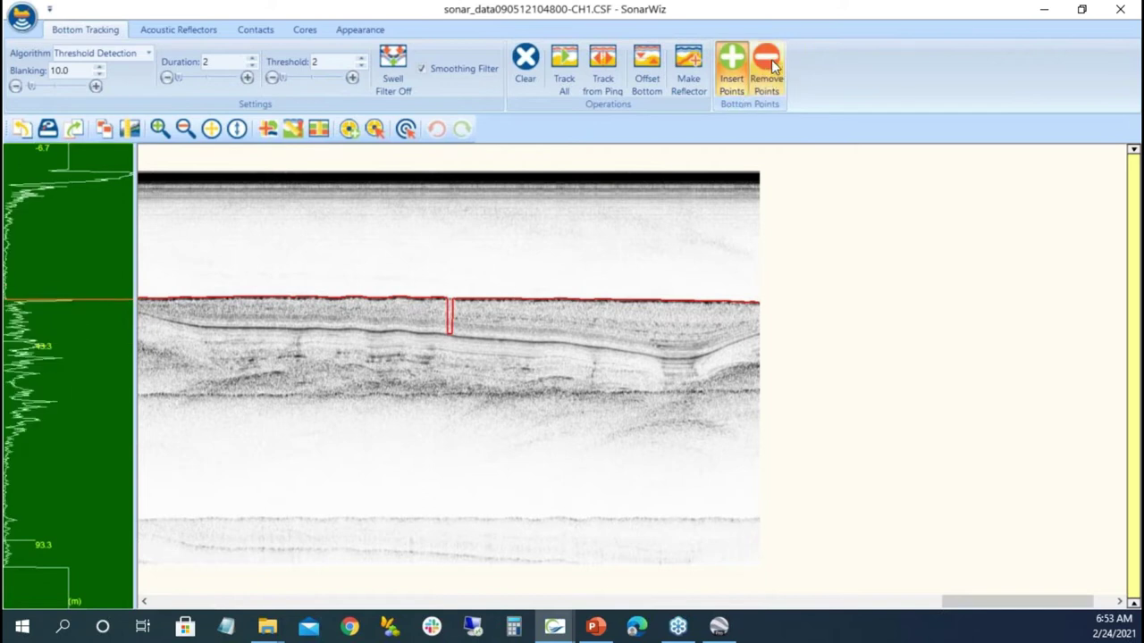
left_click(772, 64)
left_click(474, 347)
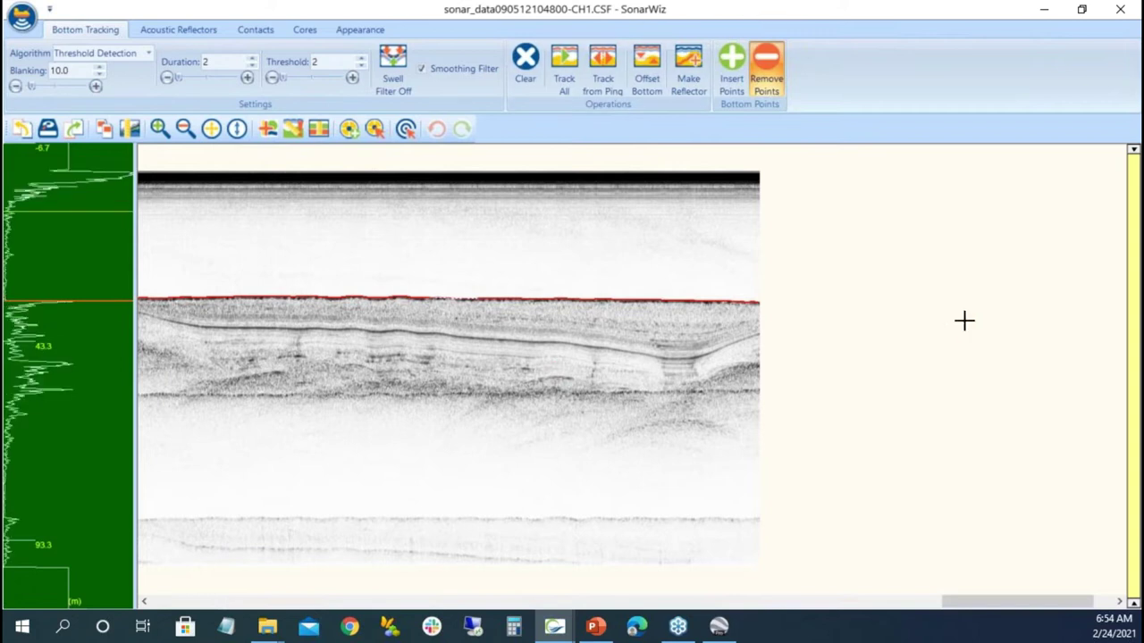
Inspect the tracked seabed at larger vertical scale and switch to acoustic reflector digitizing, saving the bottom track changes.
left_click_drag(1131, 150, 1115, 637)
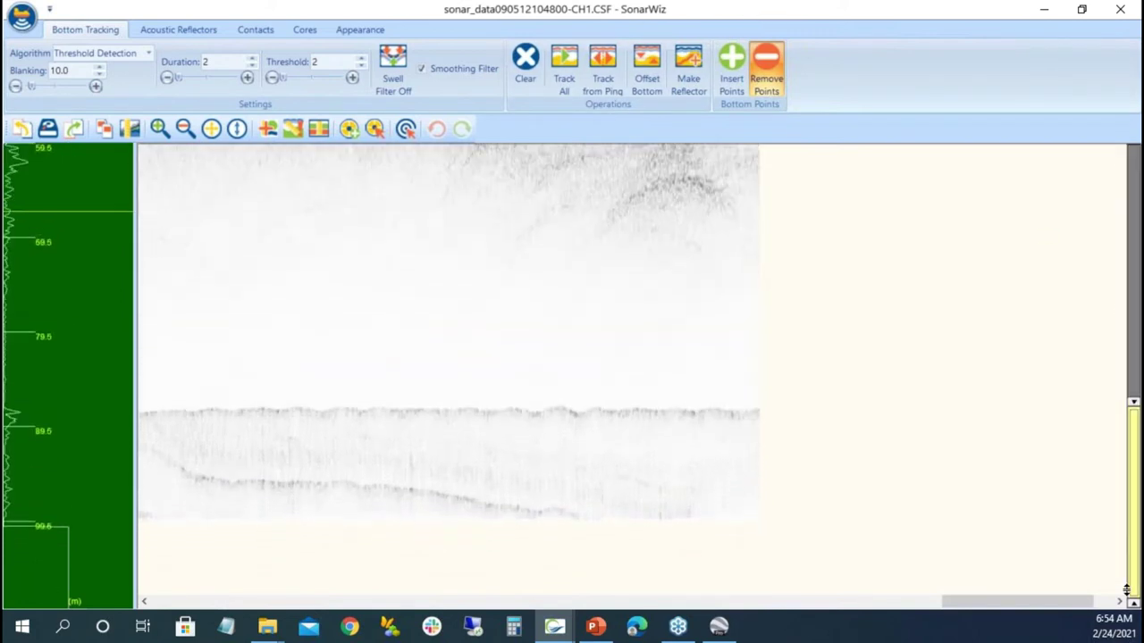
left_click_drag(1134, 579, 543, 568)
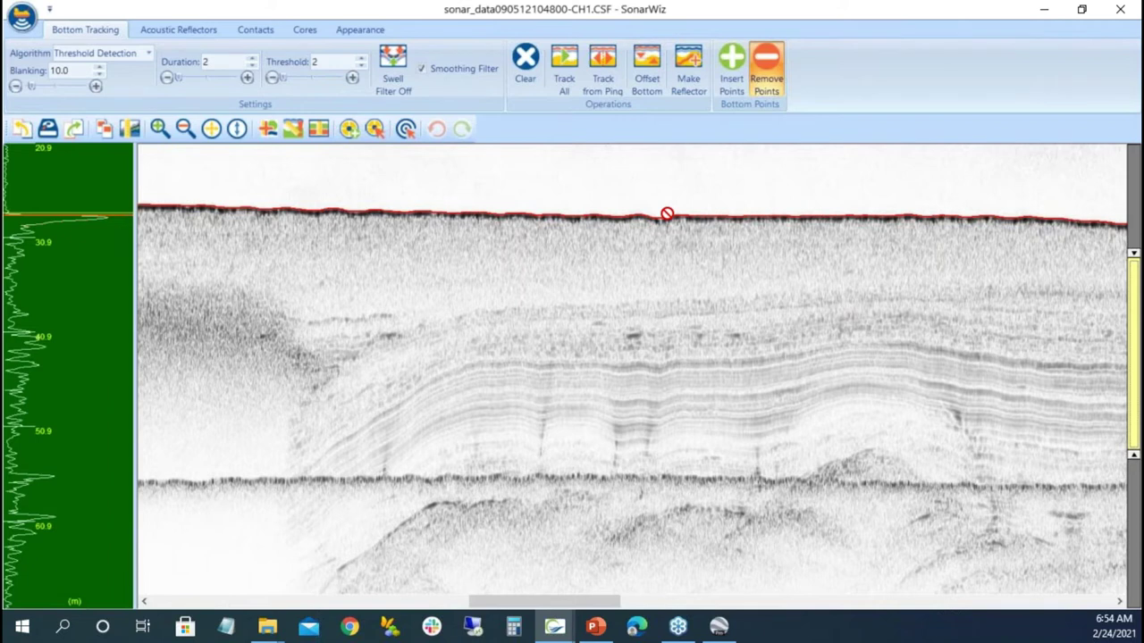
left_click(190, 30)
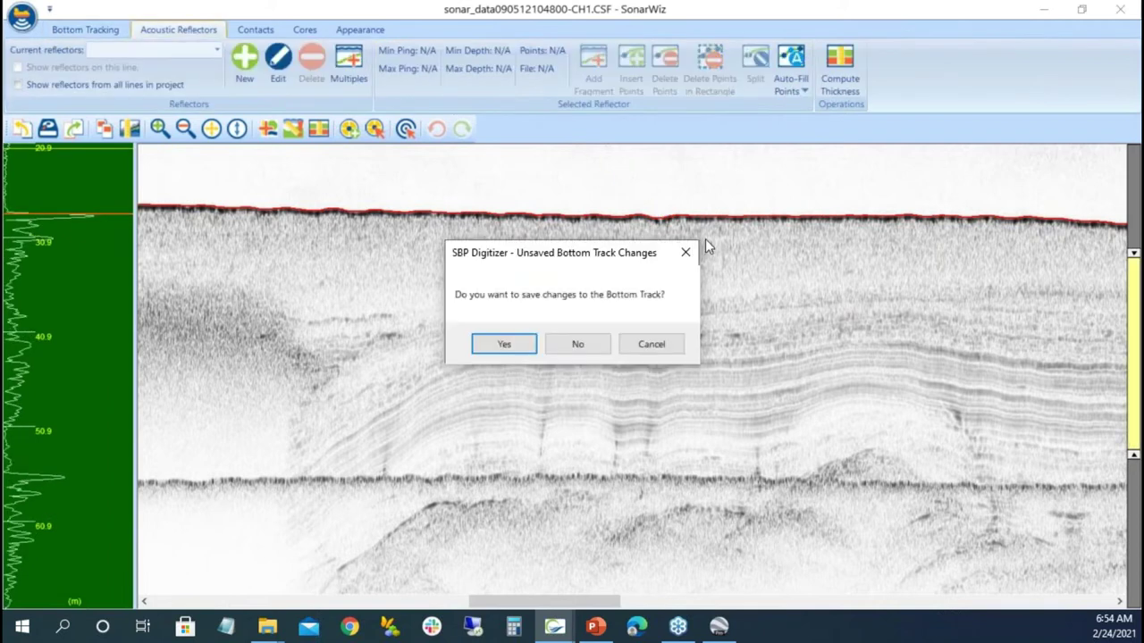
left_click(505, 346)
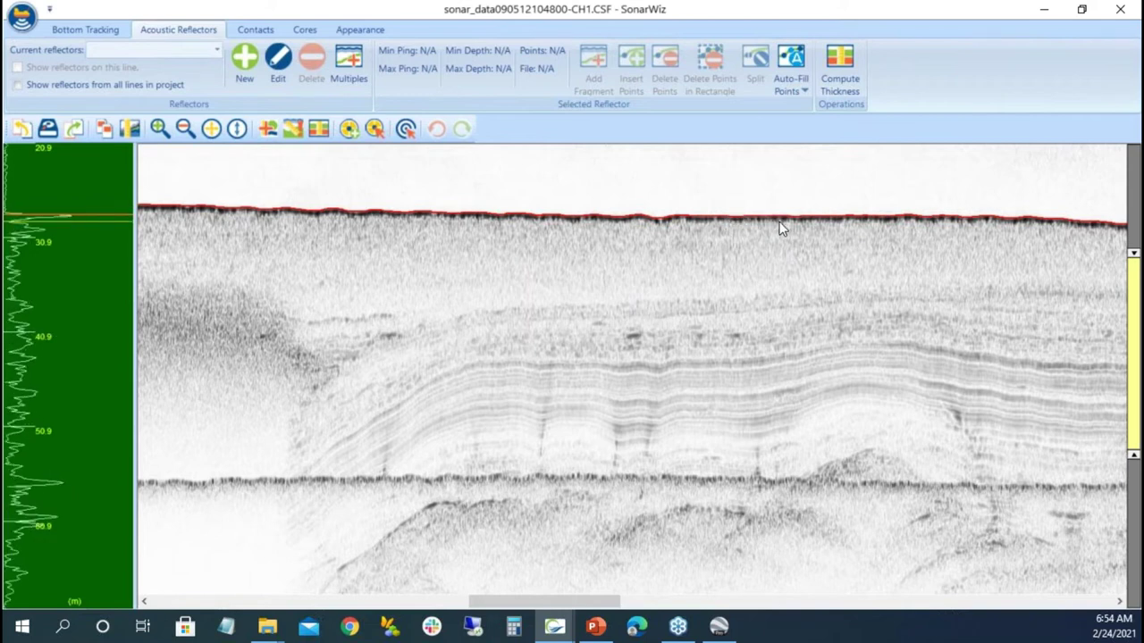
Convert the bottom track to a seafloor reflector with a downsampling factor of 10.
left_click(89, 30)
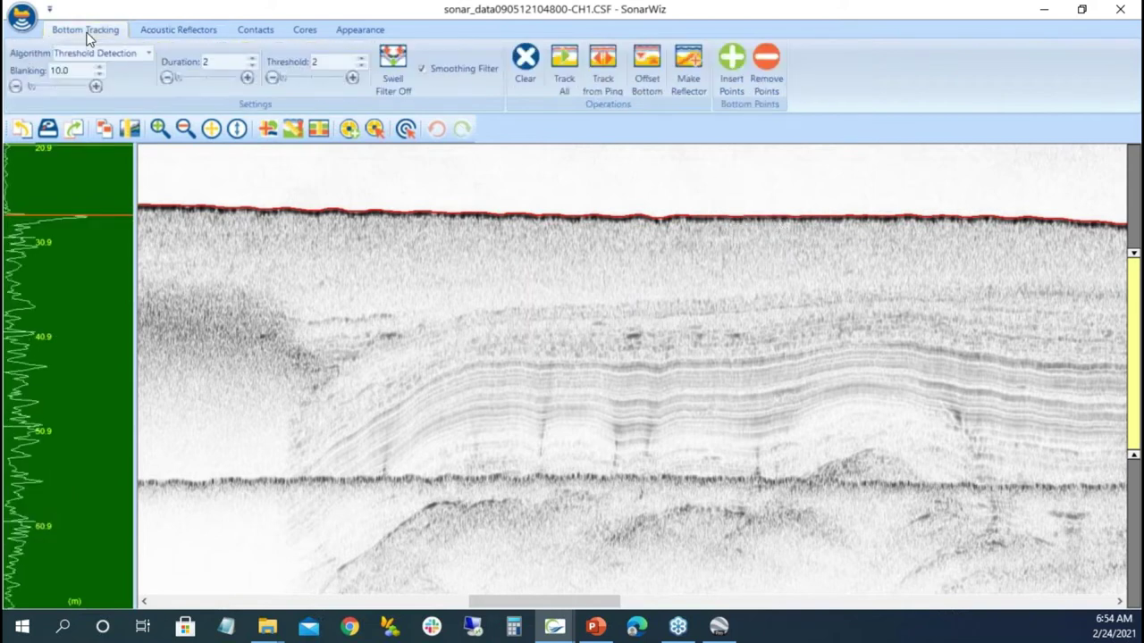
left_click(693, 65)
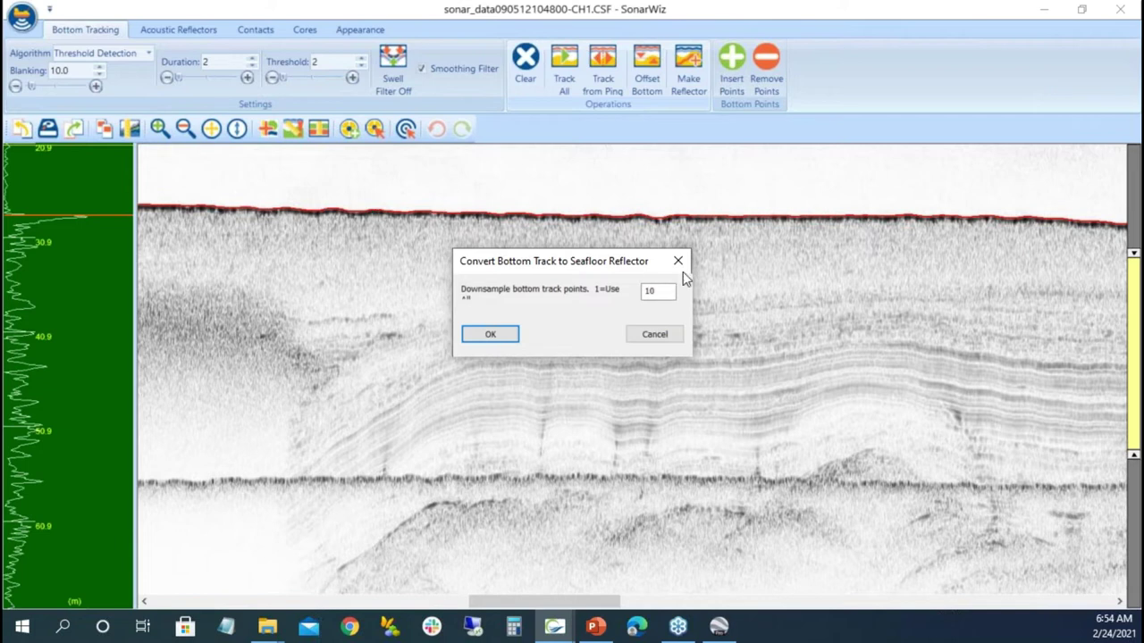
left_click(493, 334)
scroll(572, 340, "up", 3)
scroll(581, 340, "down", 3)
scroll(617, 268, "up", 3)
Convert the bottom track to a seafloor reflector again, using a coarser downsampling factor for more widely spaced points.
left_click(688, 62)
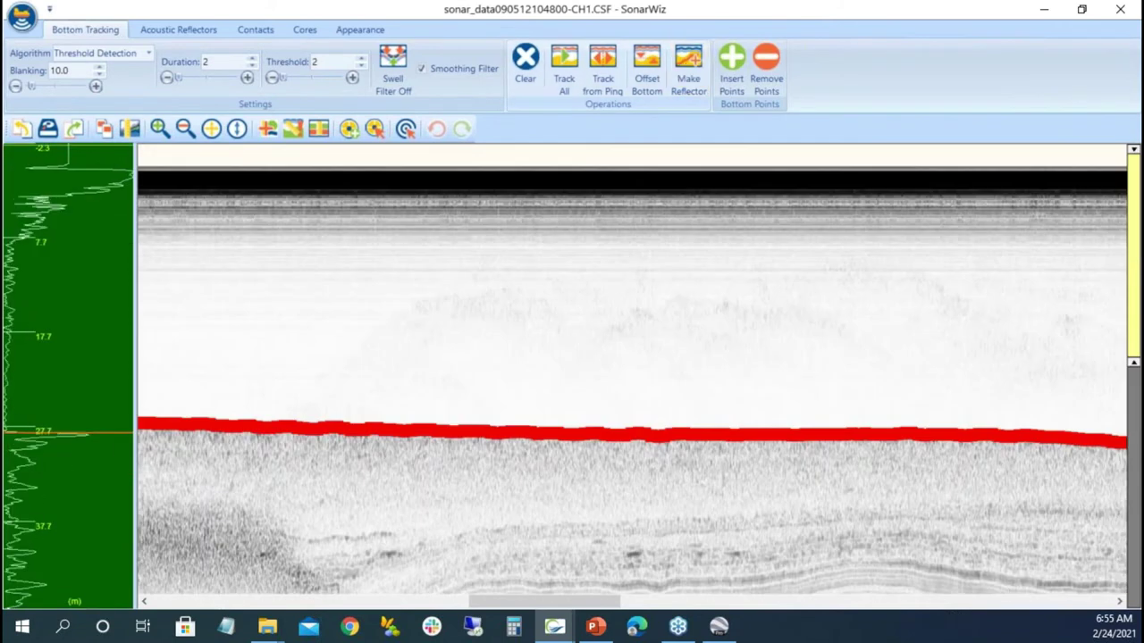
type("0")
left_click(503, 338)
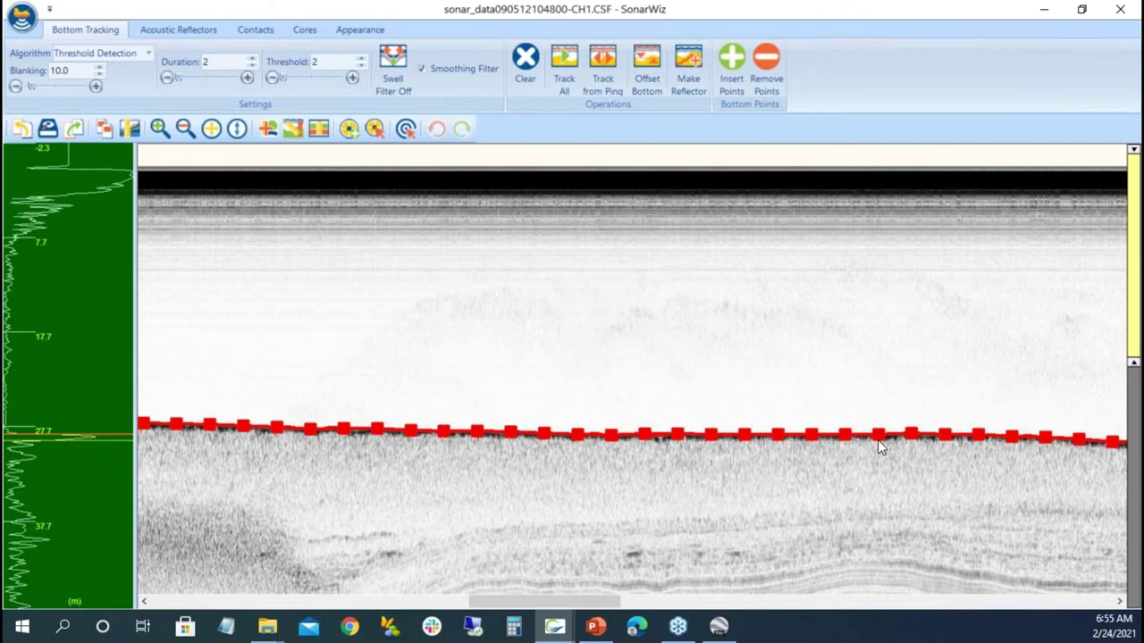
scroll(878, 440, "down", 5)
scroll(538, 396, "up", 2)
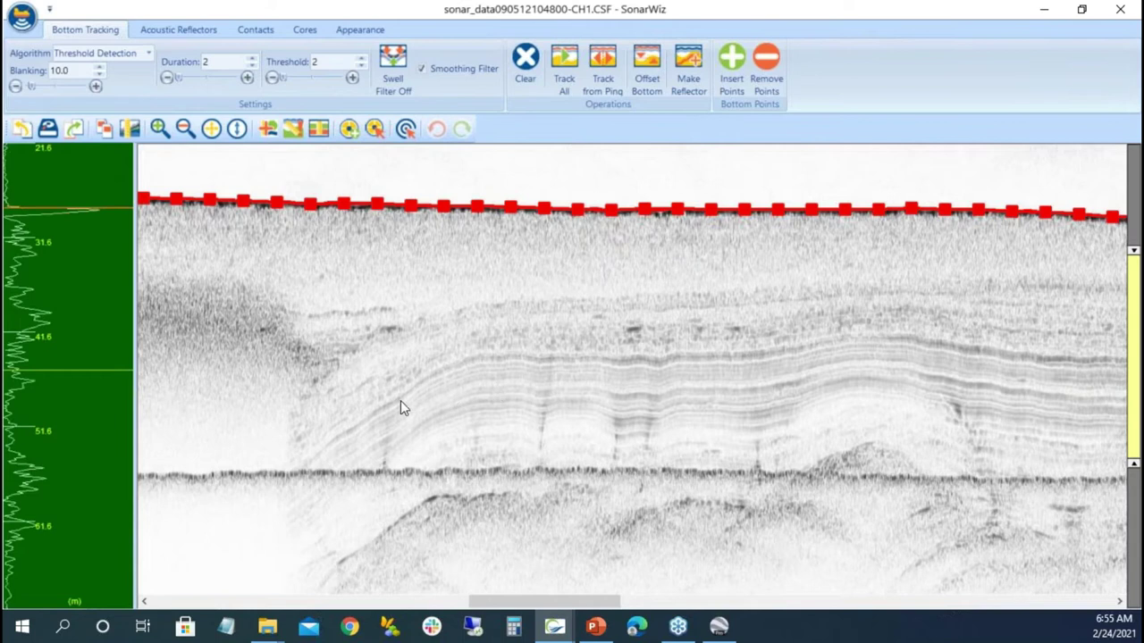
Create a new acoustic reflector named R1 with a green line color.
left_click(183, 31)
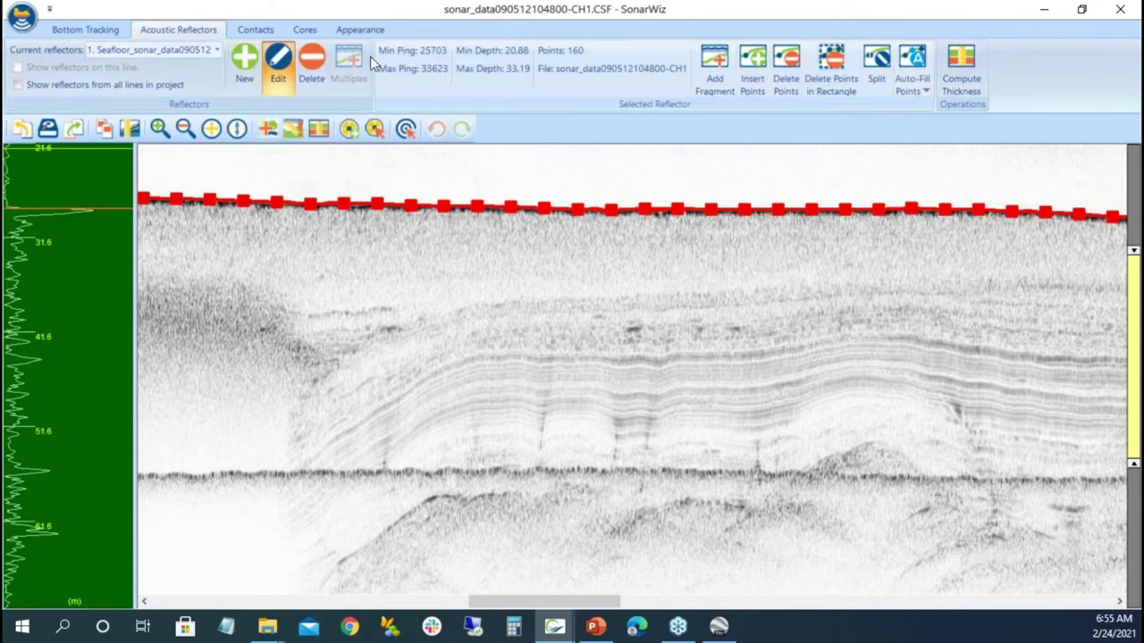
left_click(243, 59)
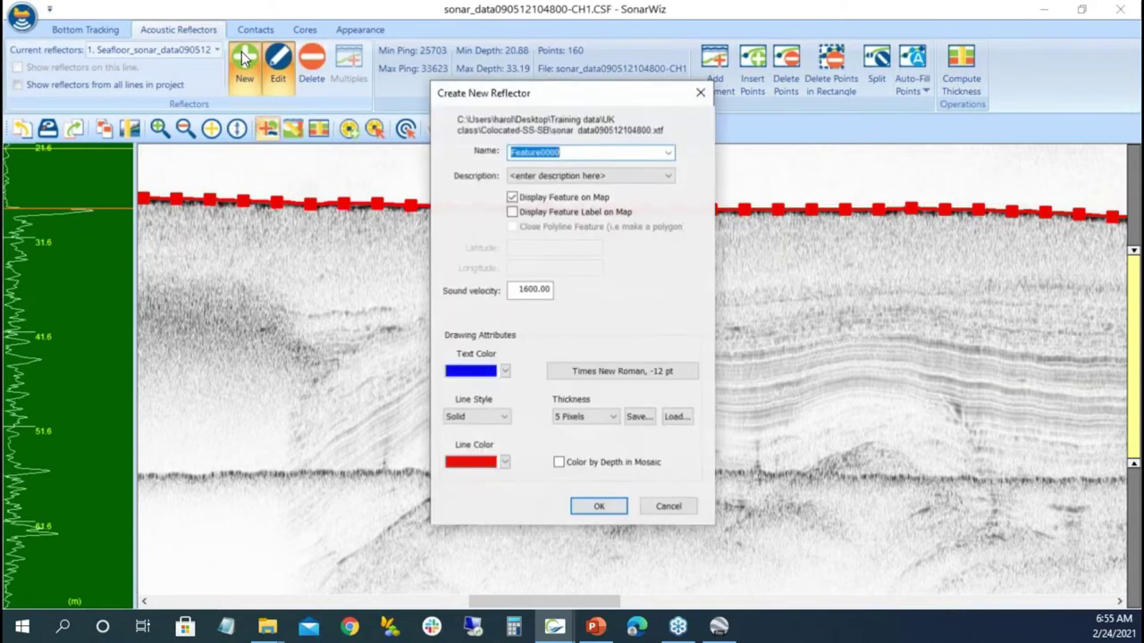
type("re")
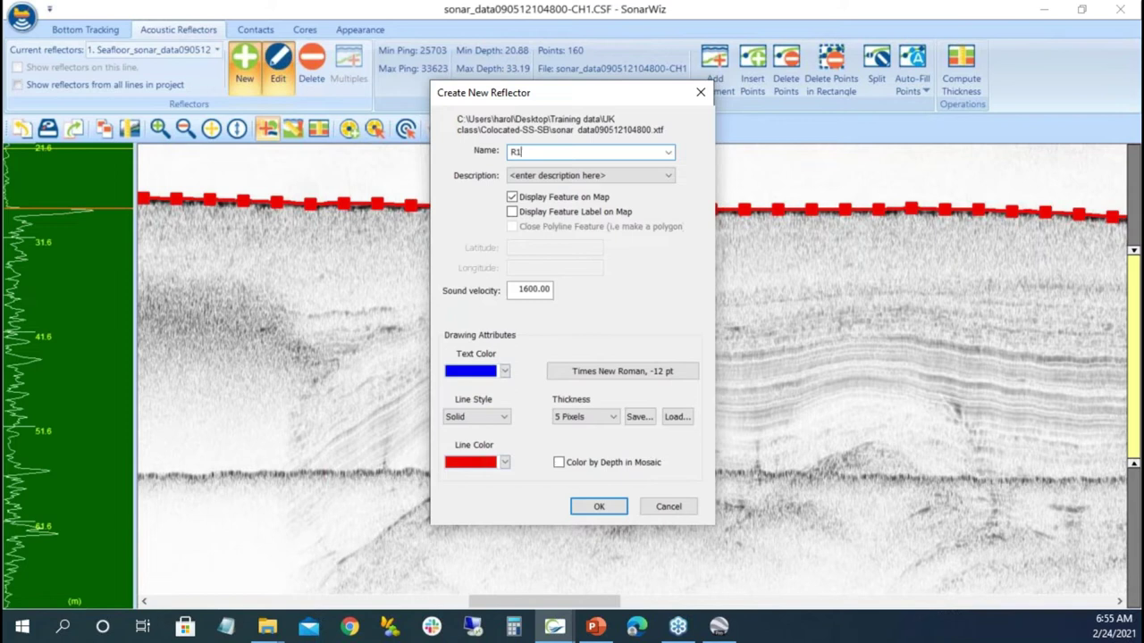
left_click(505, 462)
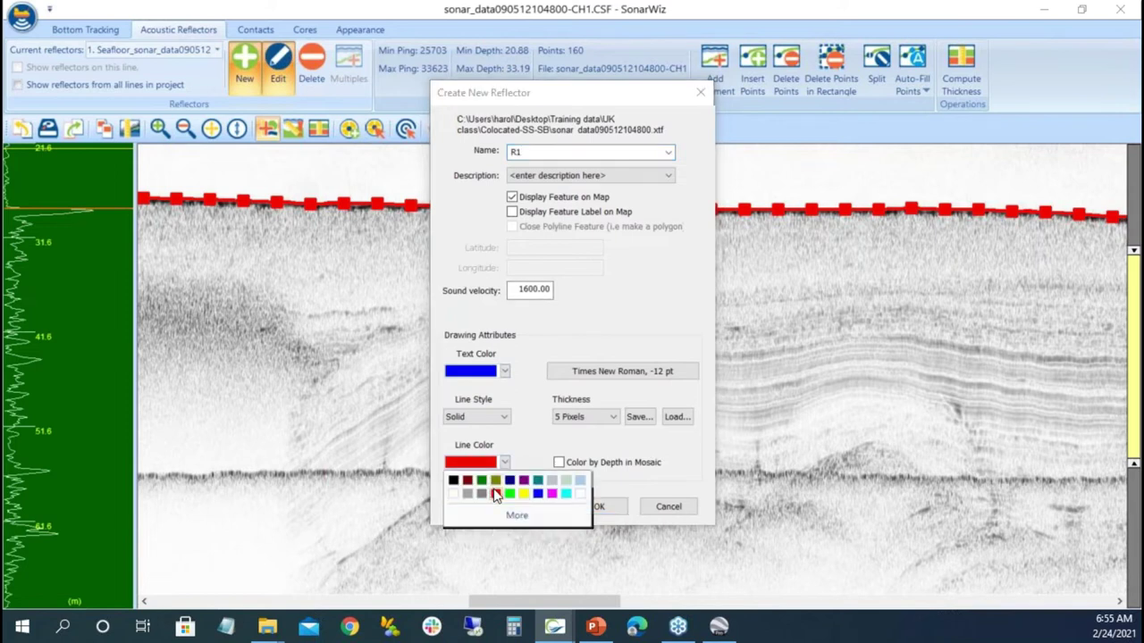
left_click(508, 494)
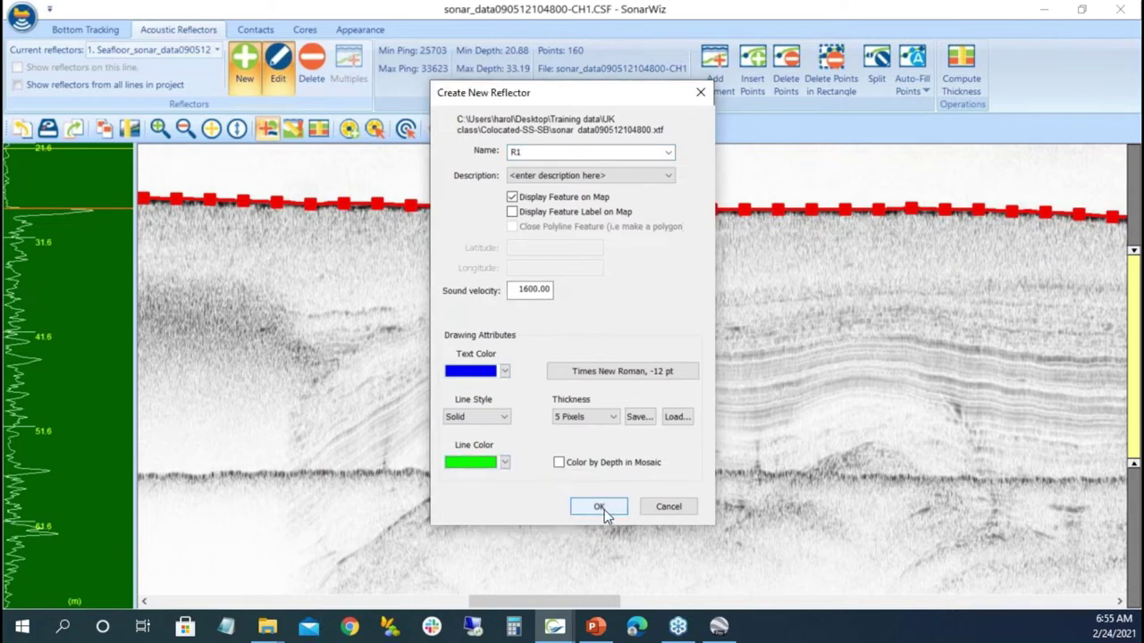
left_click(599, 507)
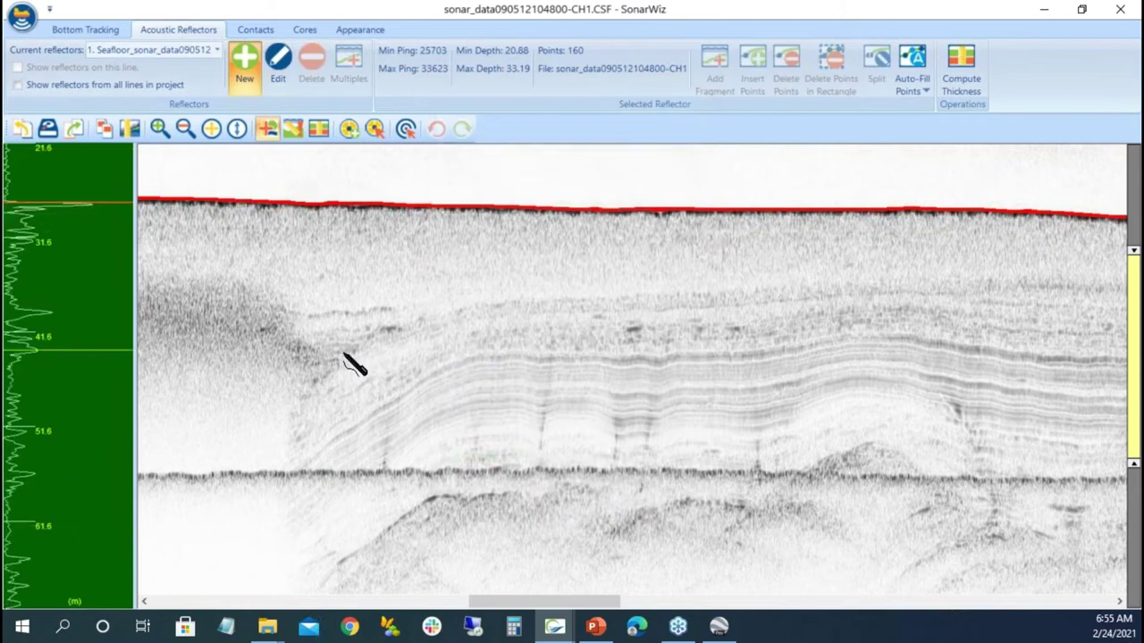
Digitize R1 along the upper sub-bottom horizon in two segments, leaving a gap where the horizon fades.
mouse_move(345, 356)
left_mouse_down()
mouse_move(497, 302)
mouse_move(918, 287)
left_mouse_up()
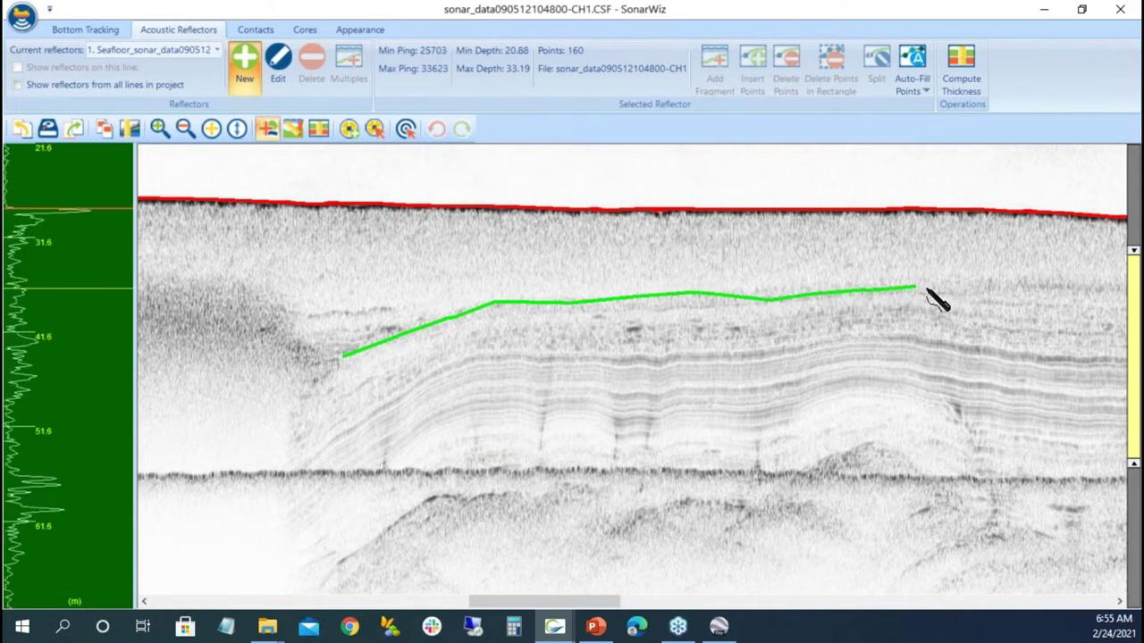
right_click(934, 299)
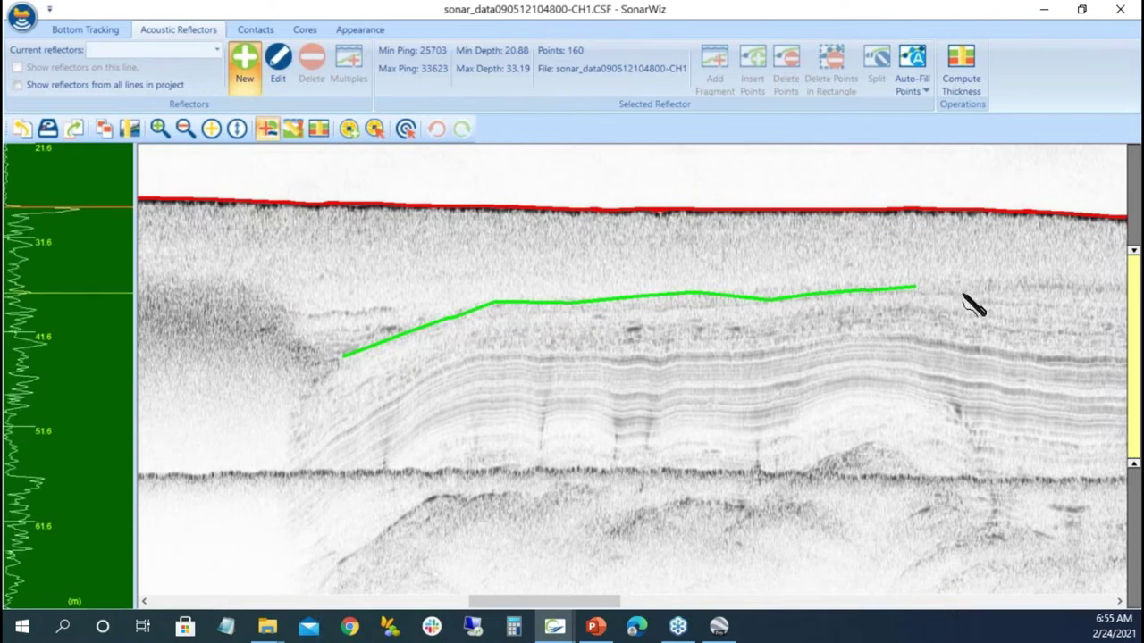
left_click(1037, 287)
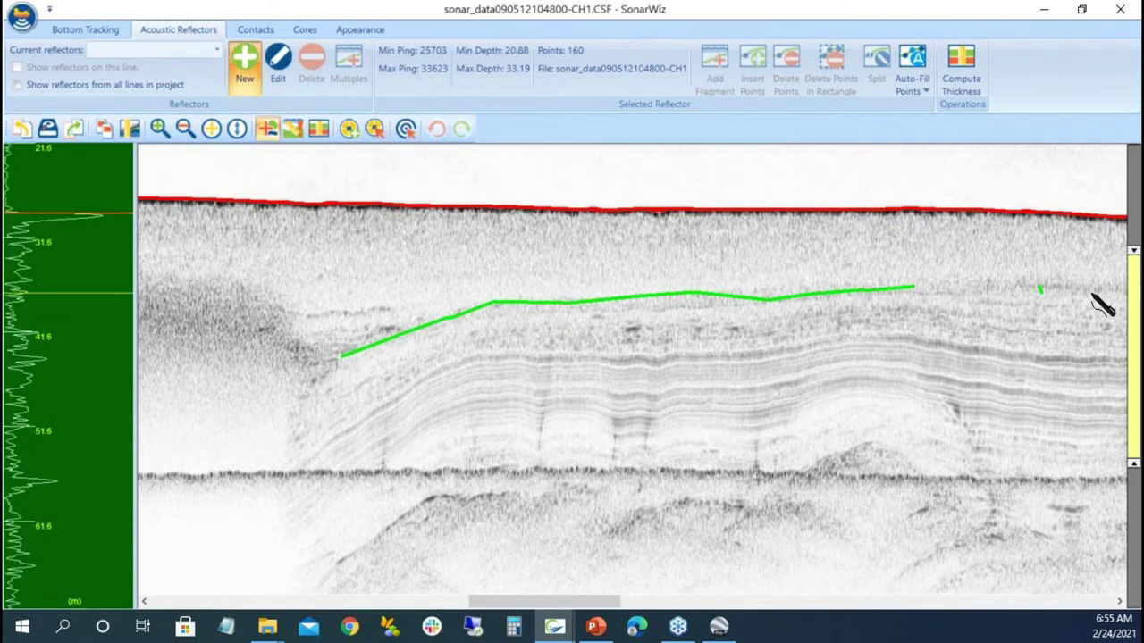
right_click(1112, 295)
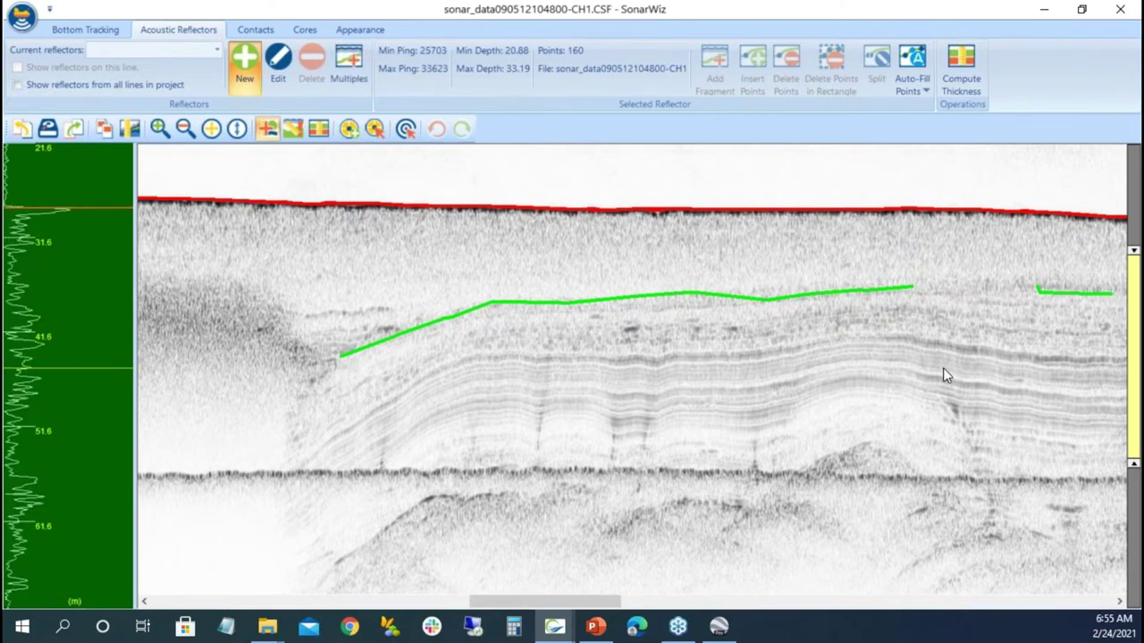
Create a yellow reflector named R2 and digitize it in two segments along the deep undulating horizon near the seabed multiple.
left_click(250, 65)
left_click(504, 462)
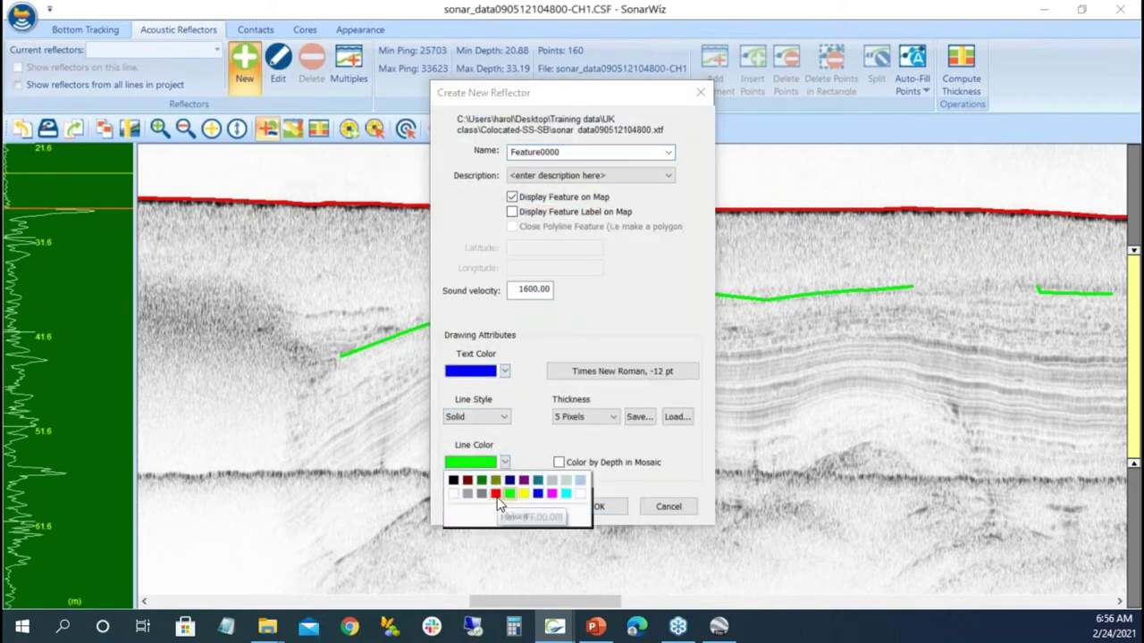
left_click(523, 495)
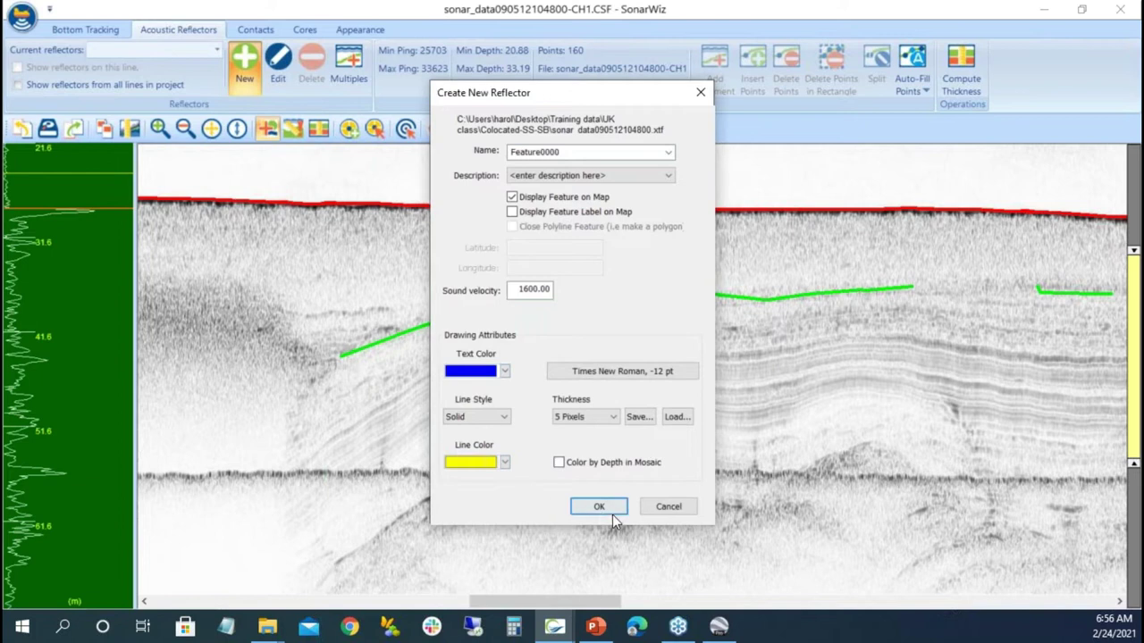
left_click(386, 171)
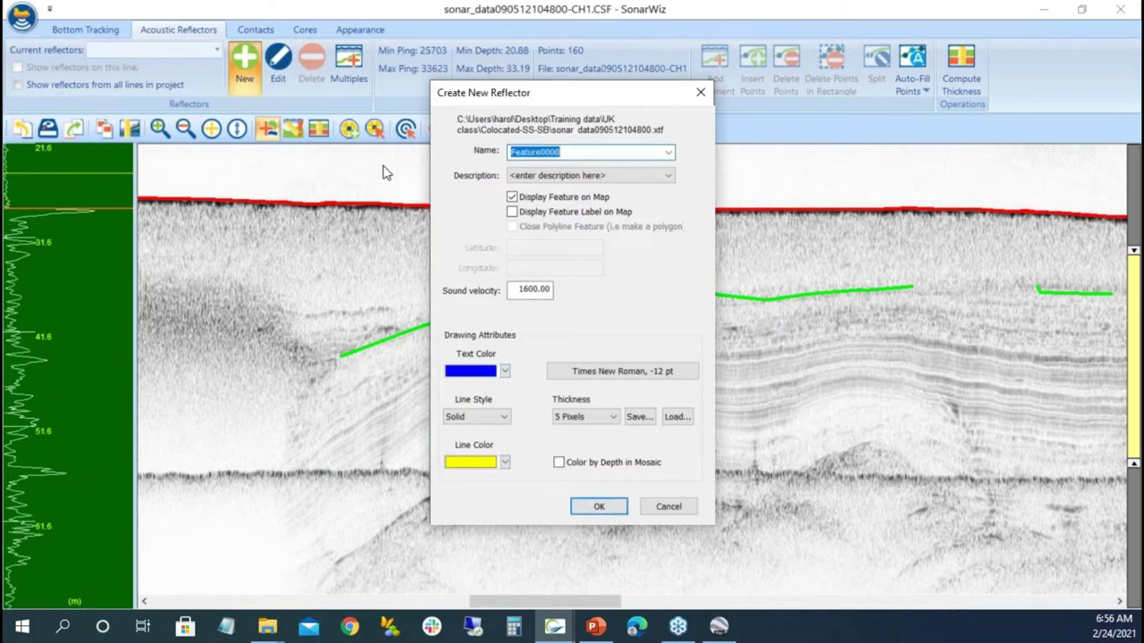
type("R2")
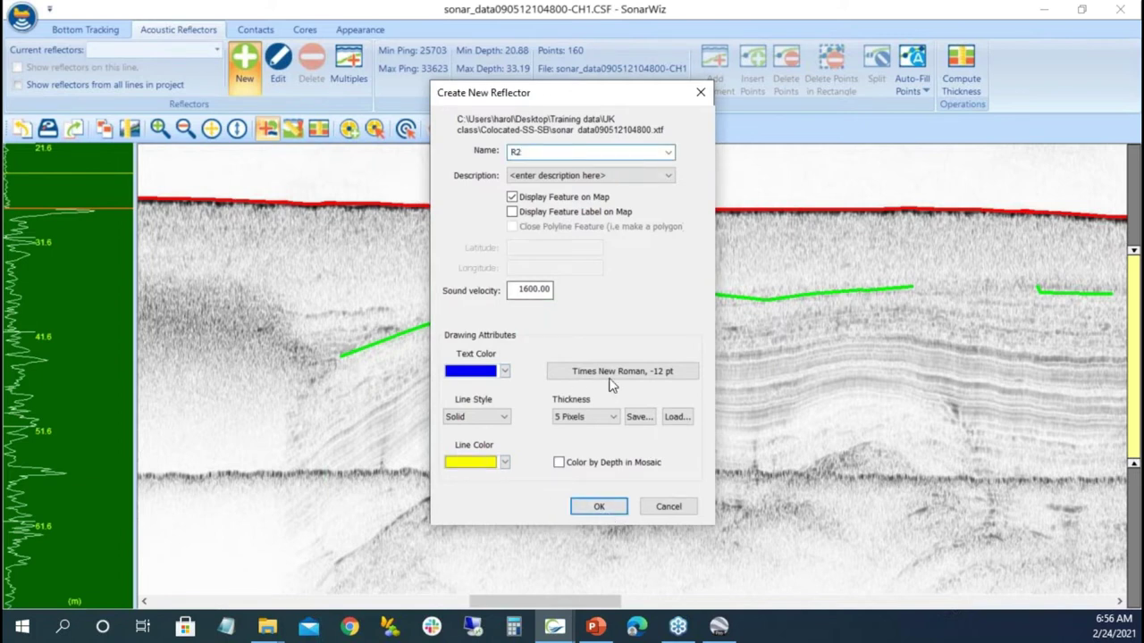
left_click(597, 507)
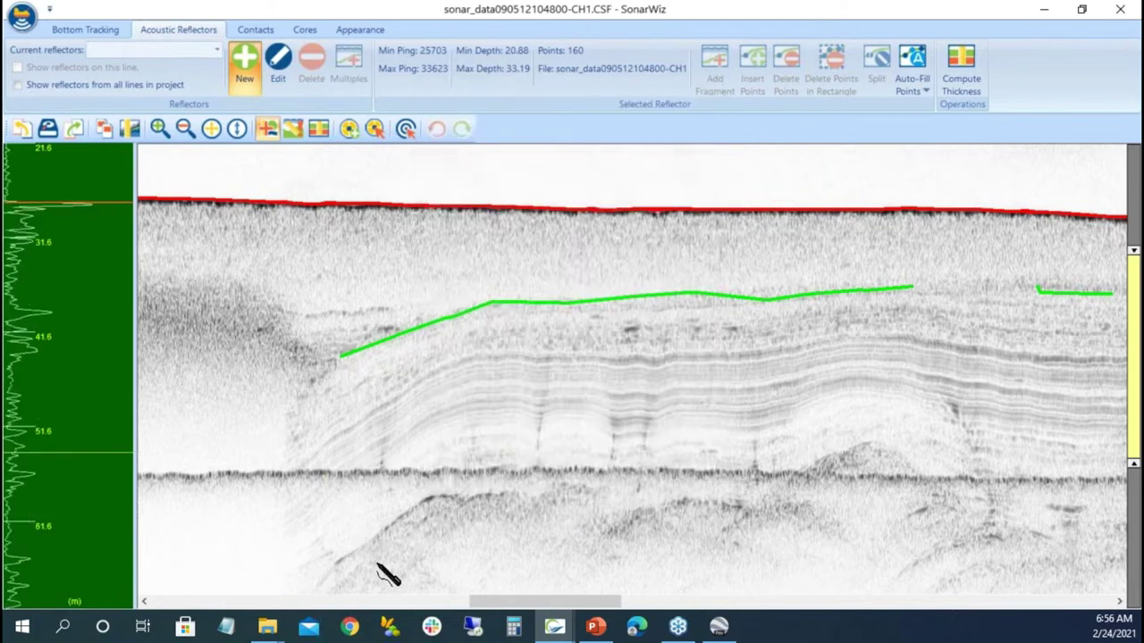
mouse_move(343, 566)
left_mouse_down()
mouse_move(444, 498)
mouse_move(528, 493)
mouse_move(583, 527)
mouse_move(721, 514)
mouse_move(809, 479)
mouse_move(854, 443)
mouse_move(944, 498)
left_mouse_up()
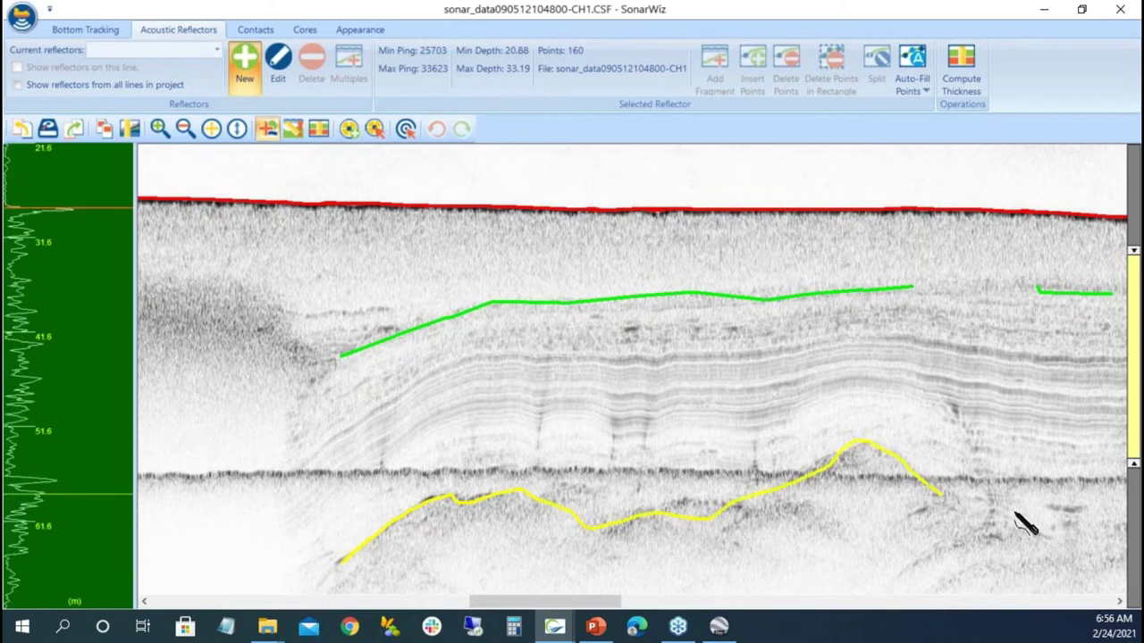
mouse_move(1038, 534)
left_mouse_down()
mouse_move(1073, 514)
mouse_move(1108, 526)
left_mouse_up()
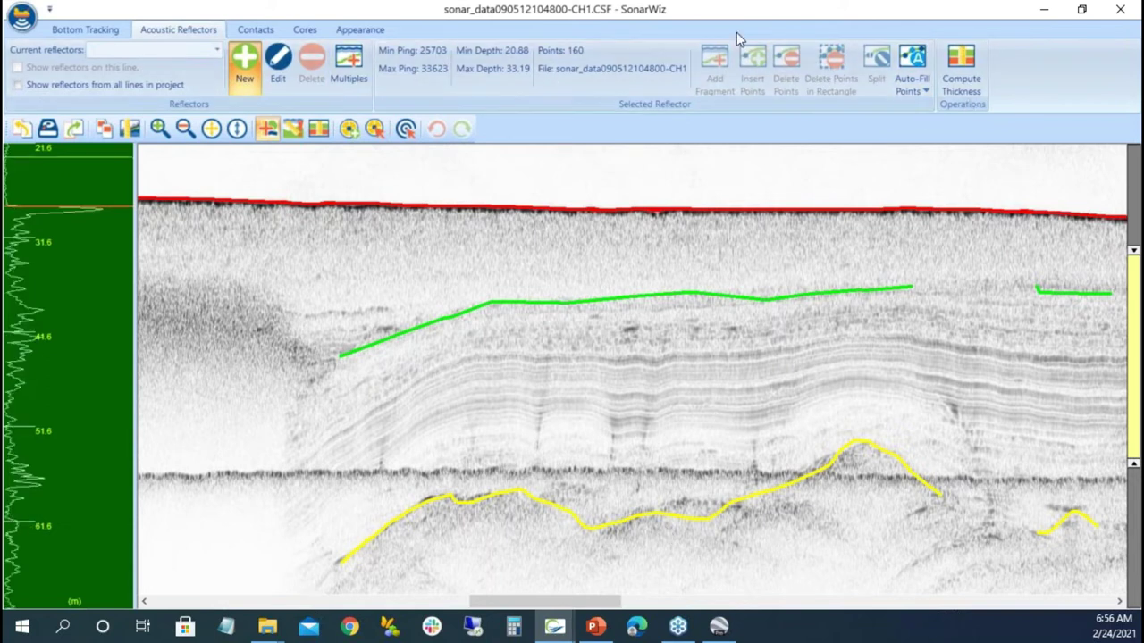
Configure smart reflector tracking to use point spacing of 20 pings with a snap range of 40 samples.
left_click(924, 89)
left_click(916, 111)
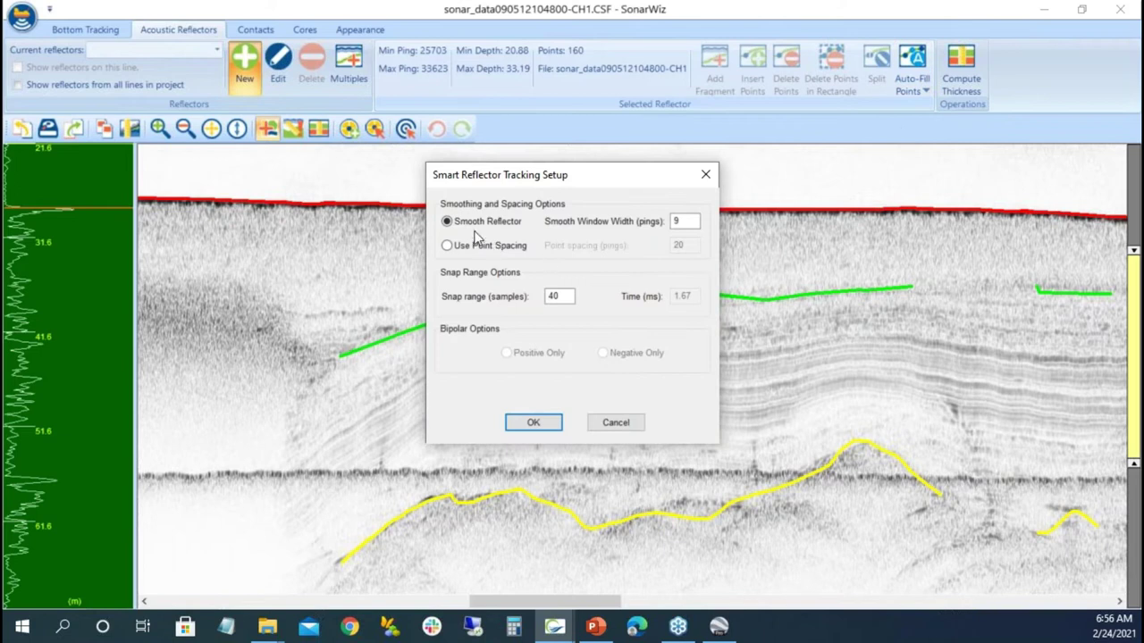
left_click(678, 223)
left_click(460, 249)
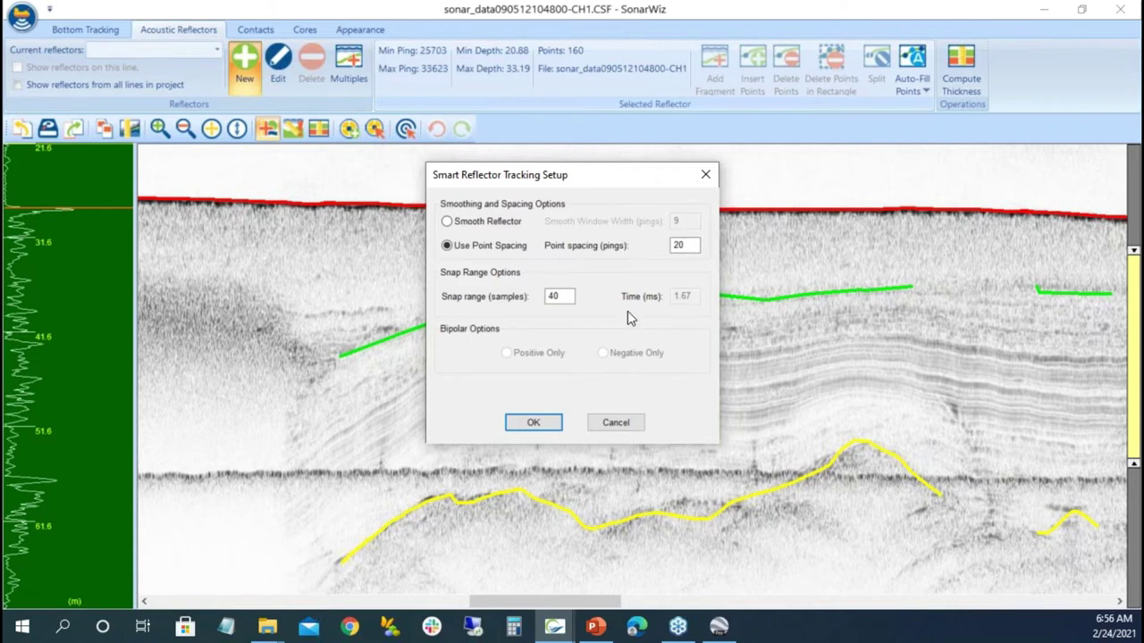
left_click(536, 422)
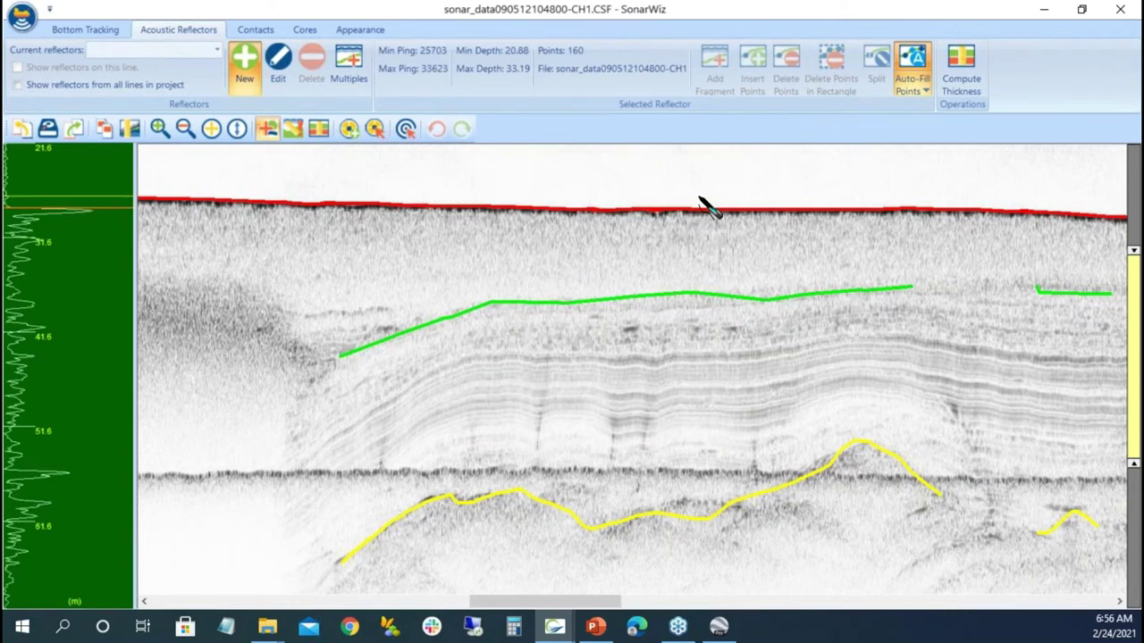
Create a purple reflector named r3 and auto-fill its points between two picks spanning the middle layered horizon.
left_click(245, 62)
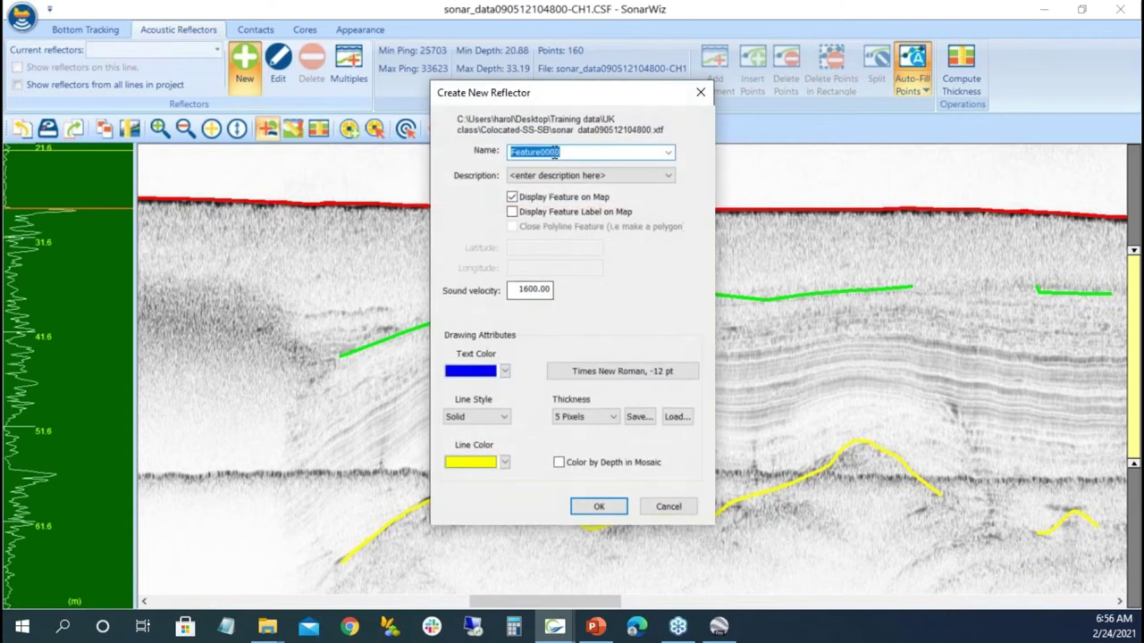
type("r3")
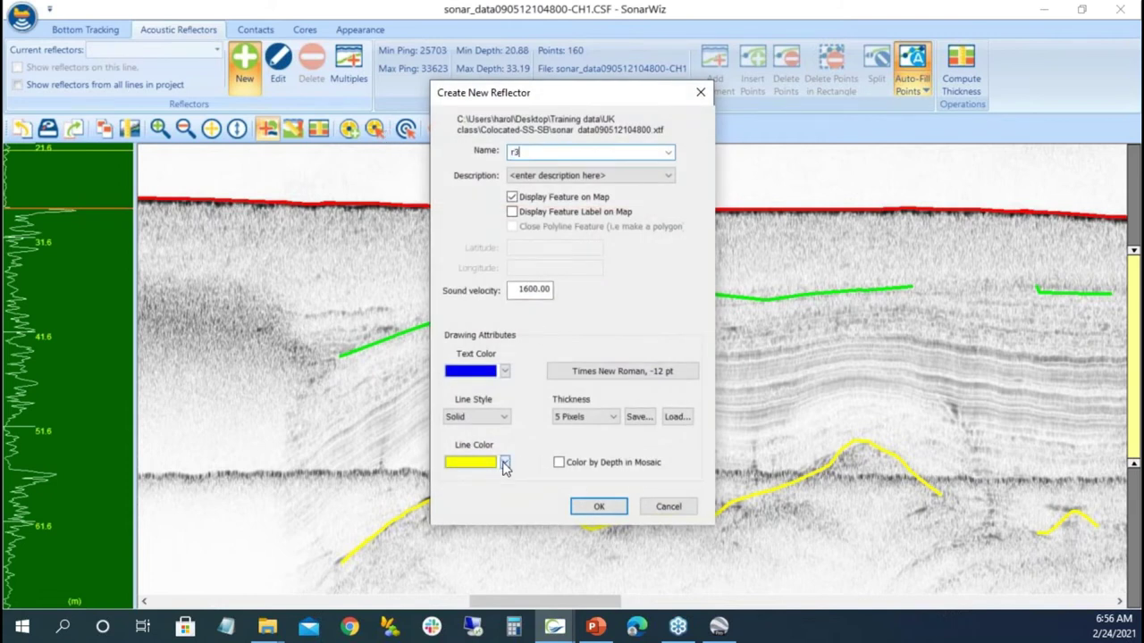
left_click(505, 462)
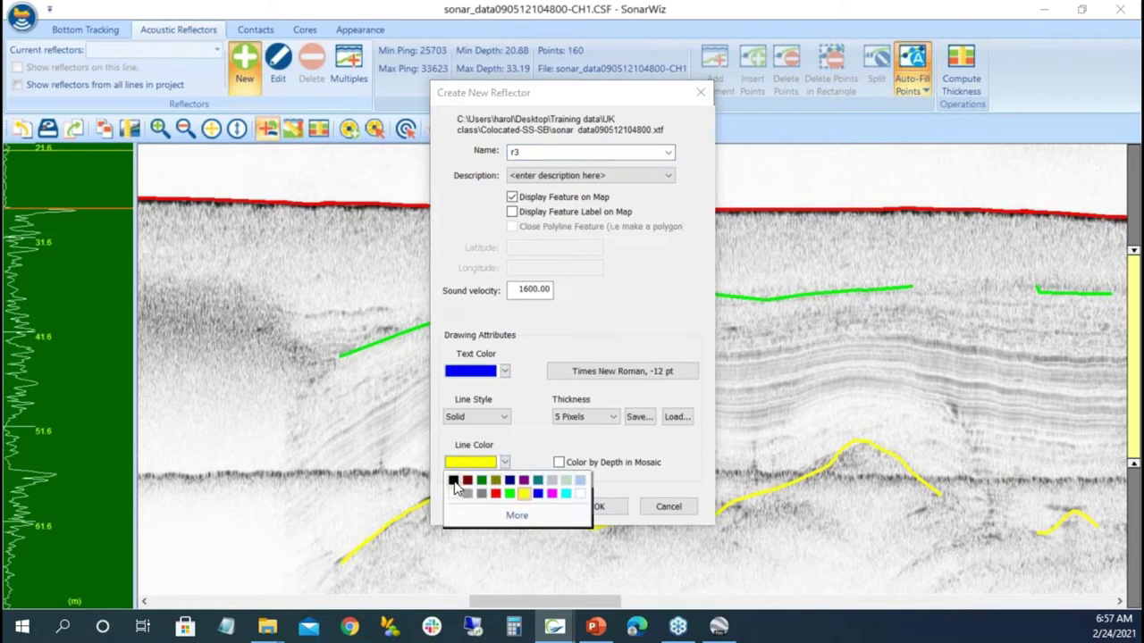
left_click(524, 481)
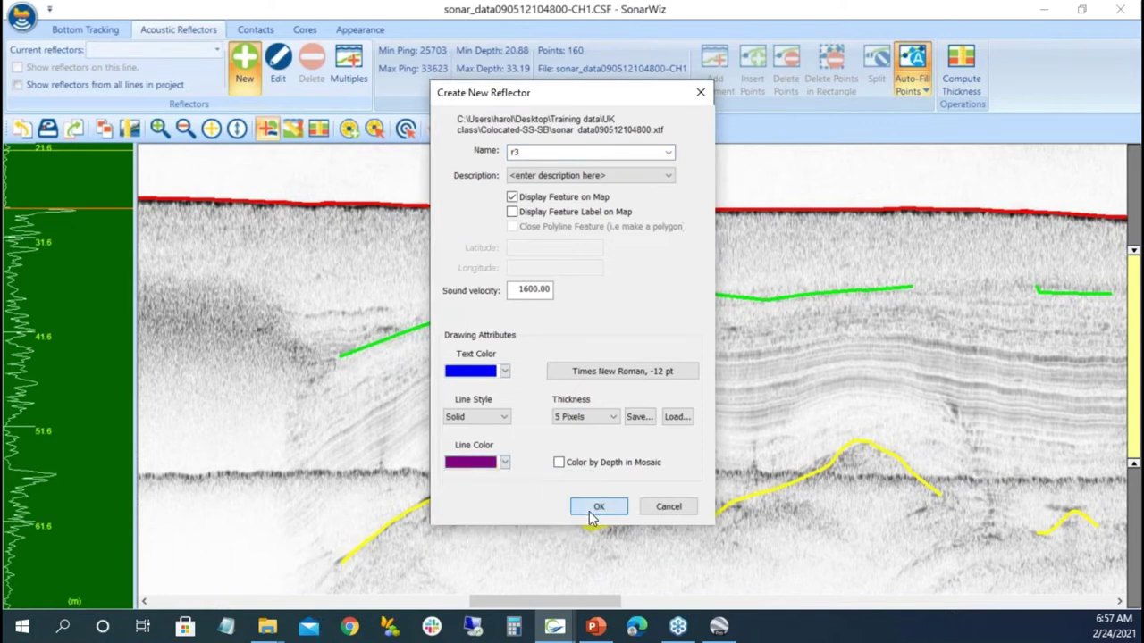
left_click(591, 509)
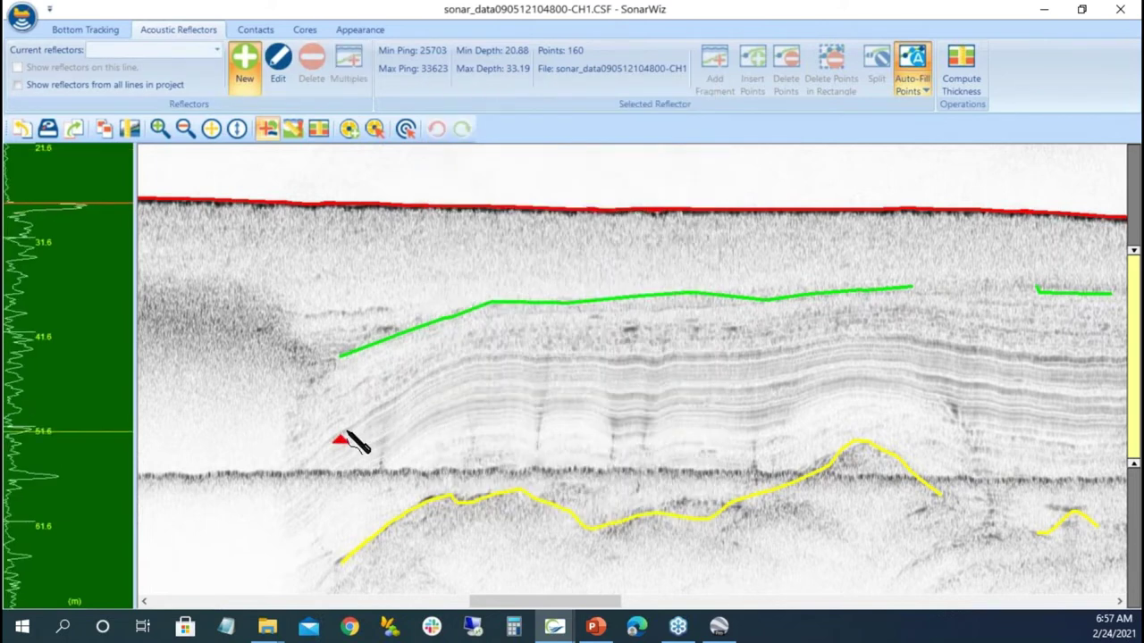
left_click(1115, 364)
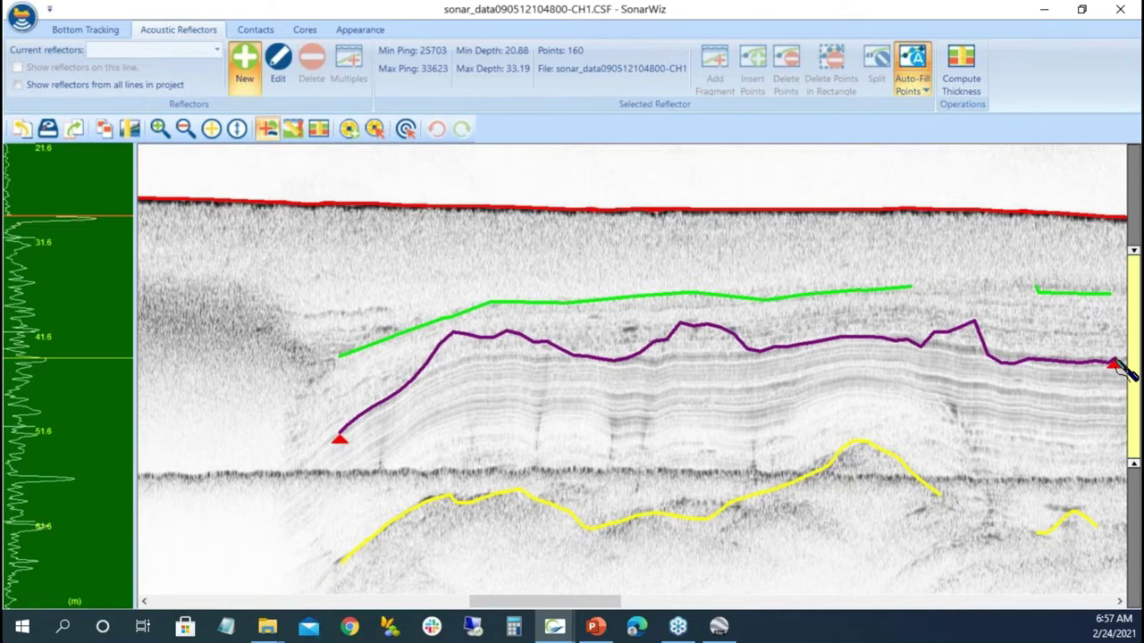
right_click(472, 393)
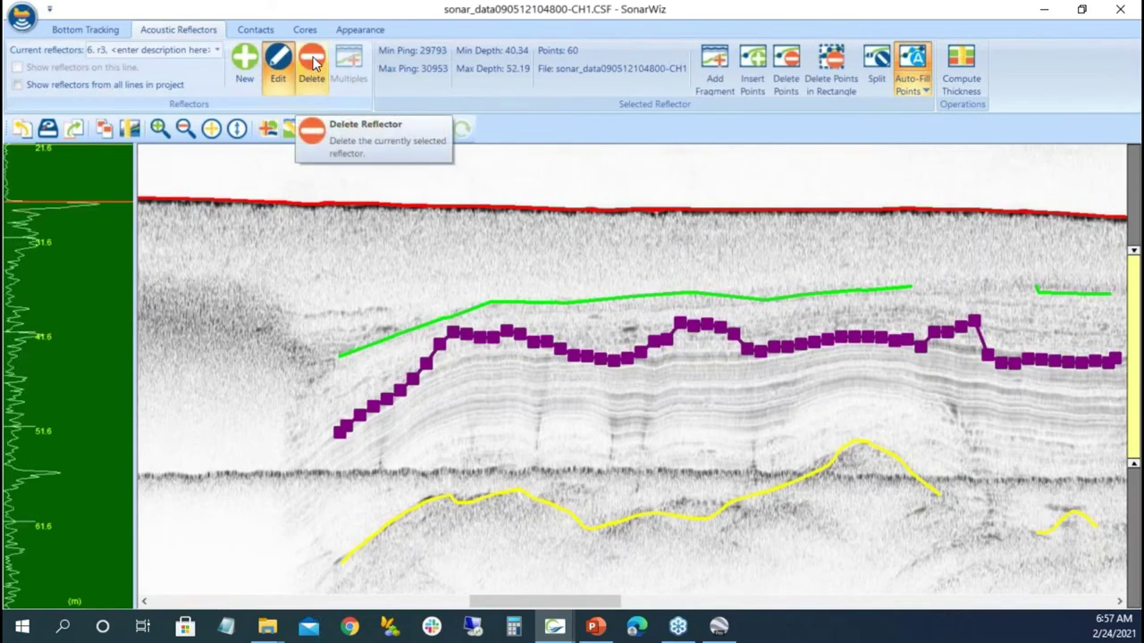
Delete the purple r3 reflector and retrace the middle layered horizon with auto-fill as a new purple reflector using four picks.
left_click(311, 61)
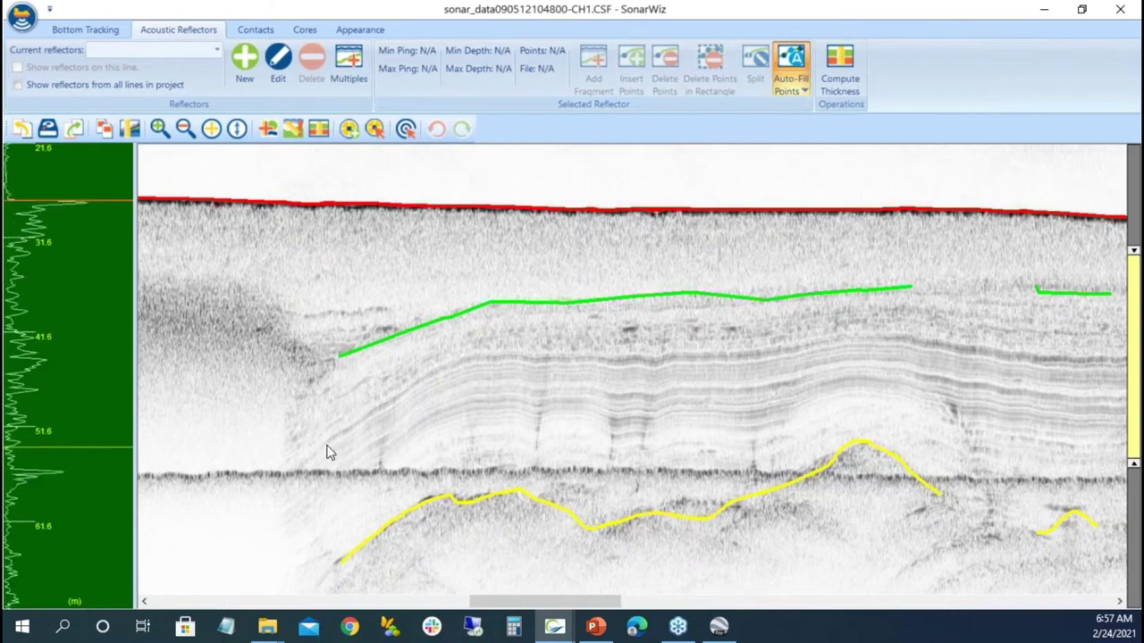
left_click(244, 61)
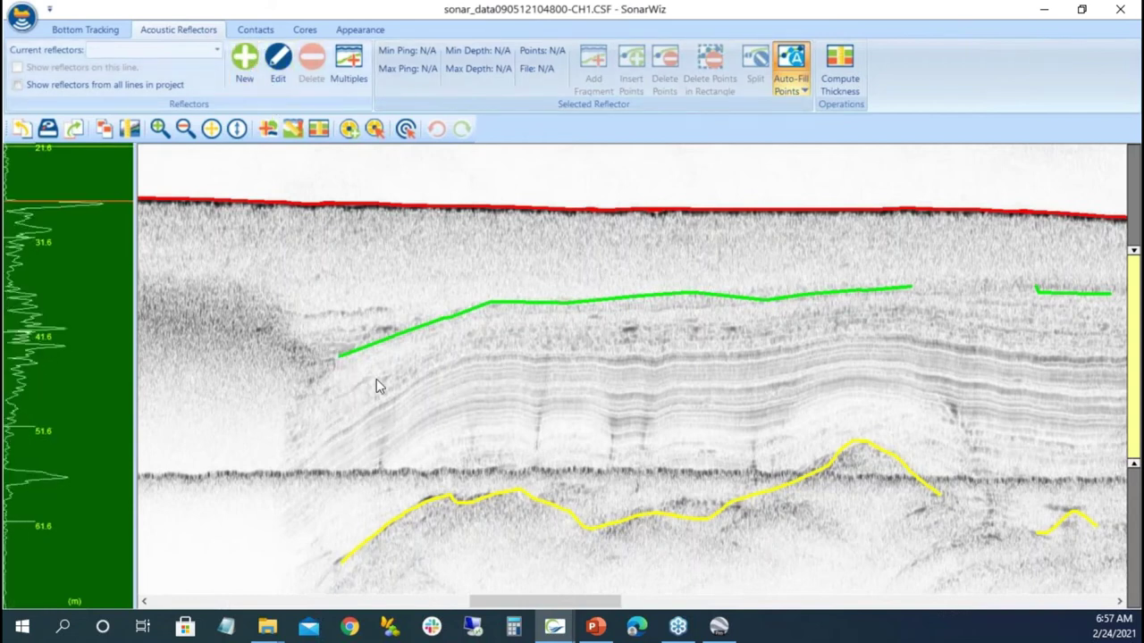
left_click(601, 506)
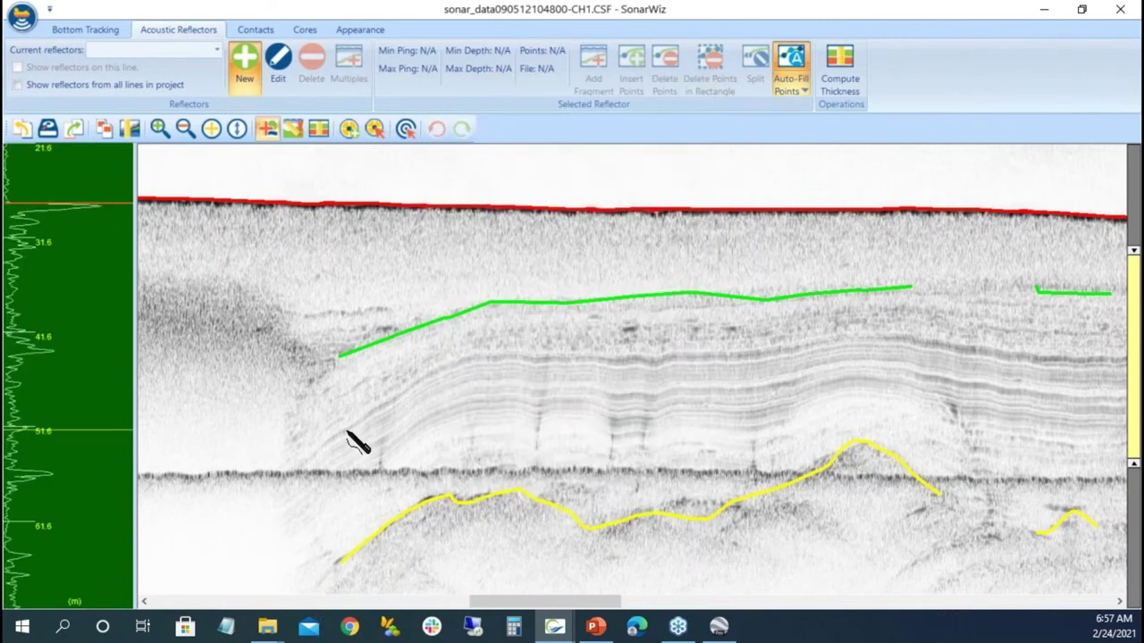
left_click(303, 466)
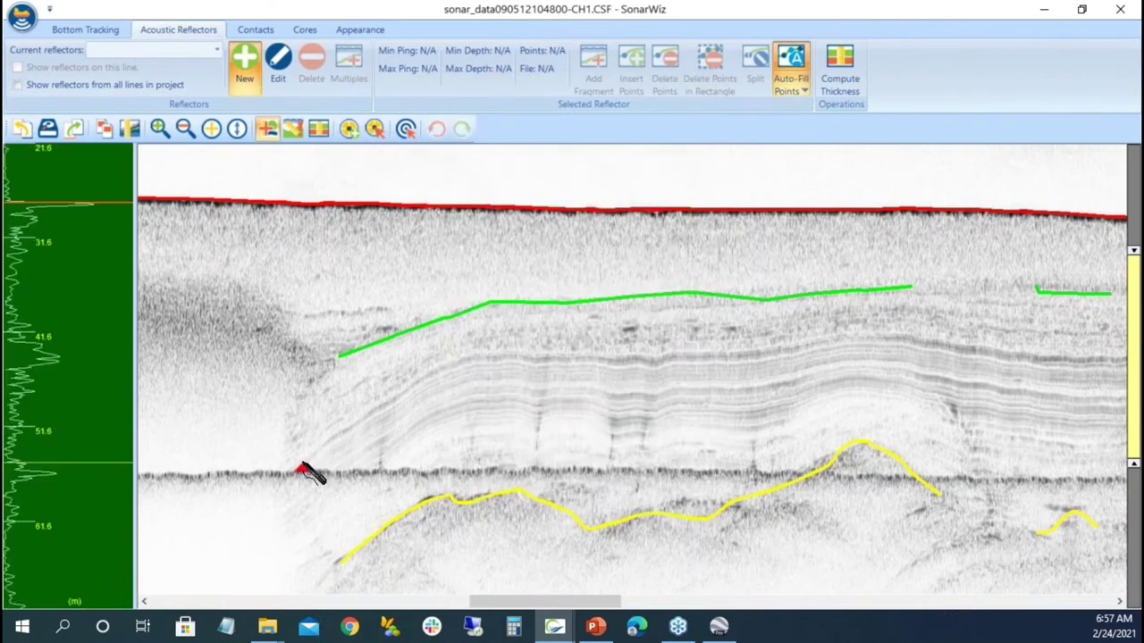
left_click(649, 366)
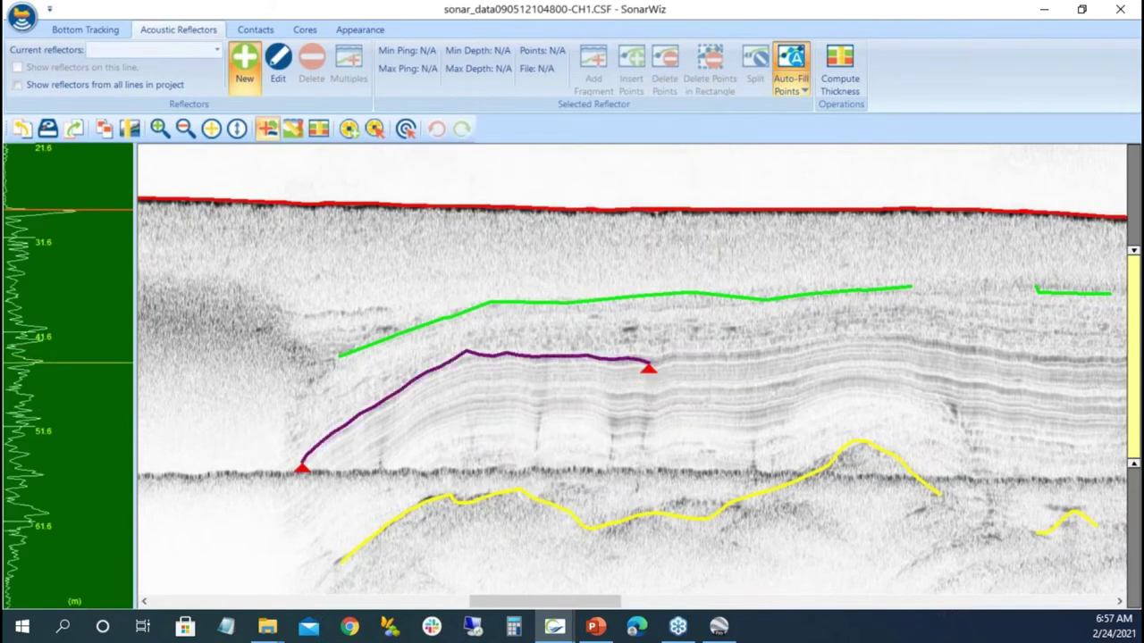
left_click(890, 339)
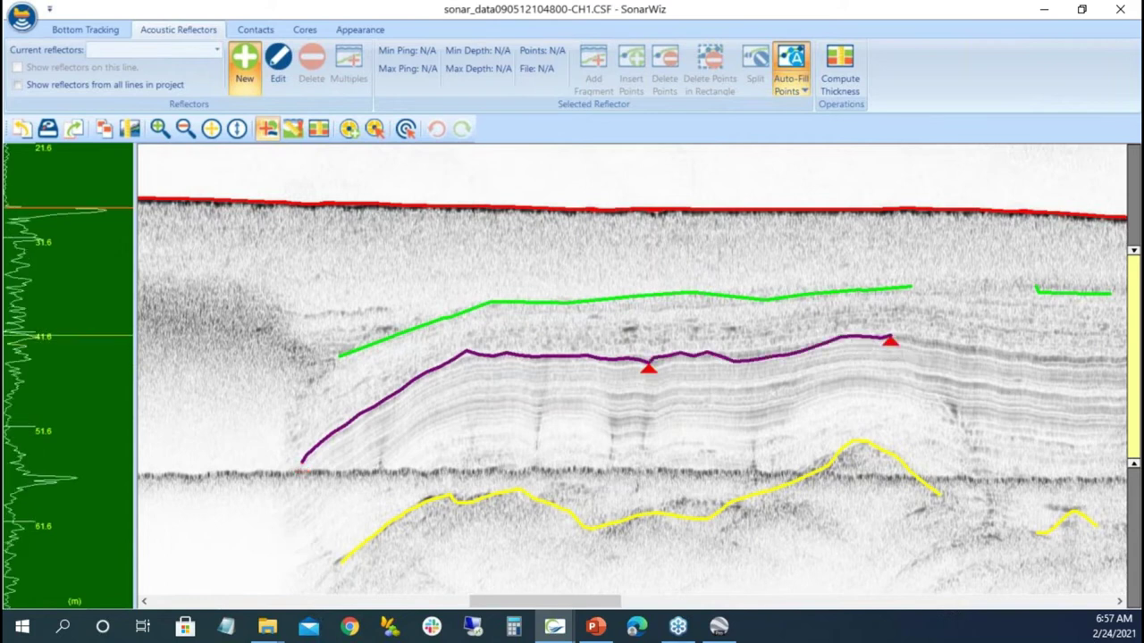
left_click(1112, 363)
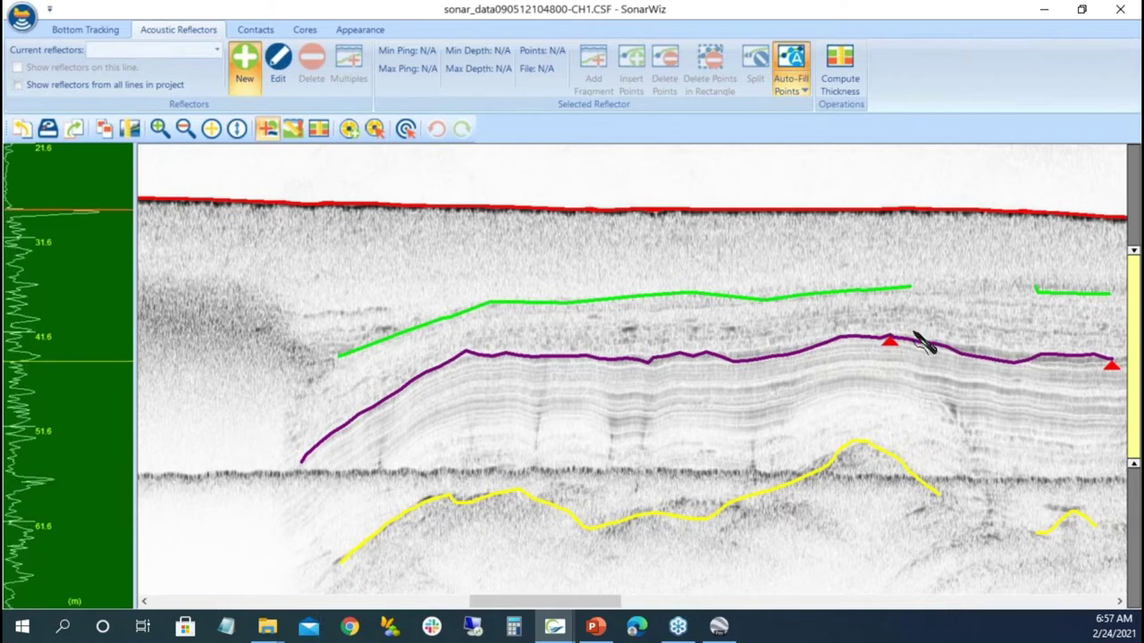
right_click(865, 381)
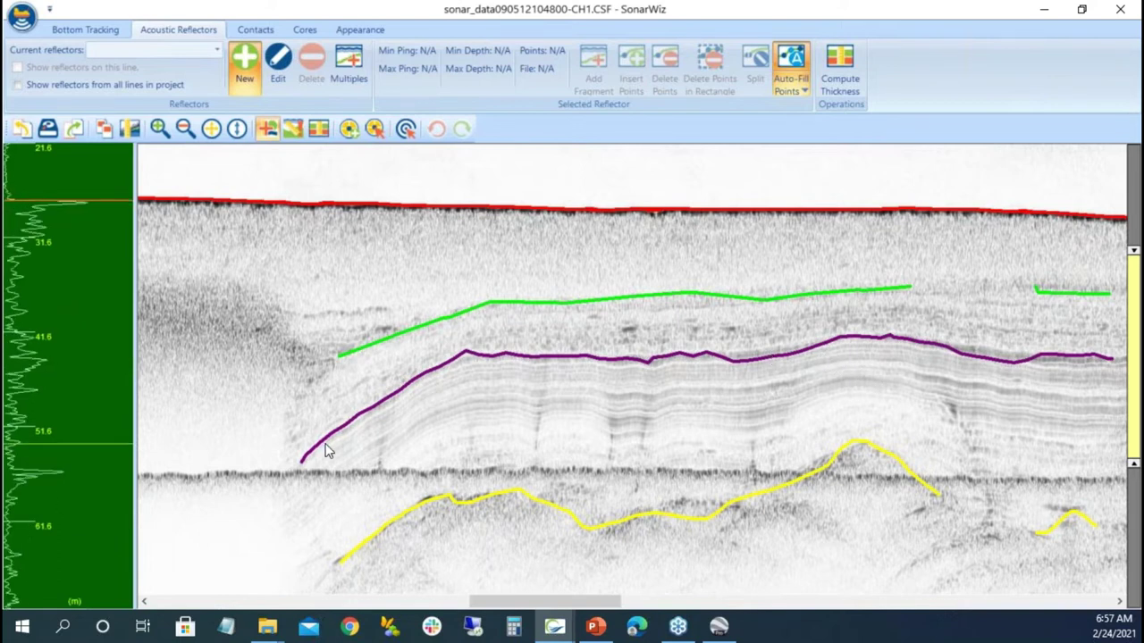
Check the new purple reflector's properties and accept its default name and drawing attributes.
left_click(302, 458)
double_click(302, 458)
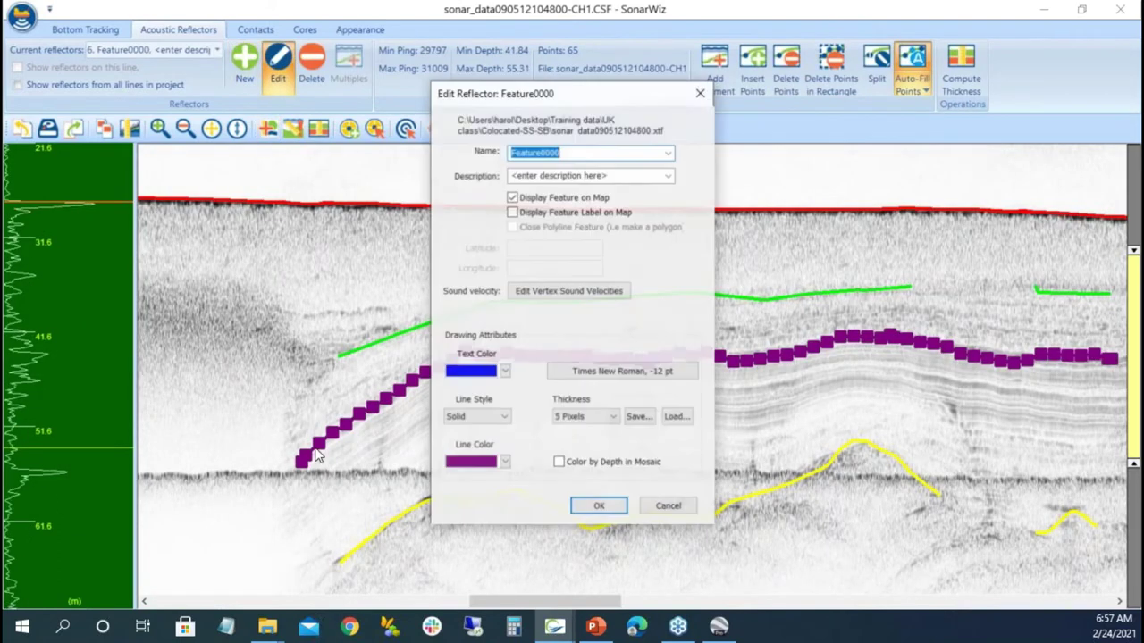
left_click(599, 507)
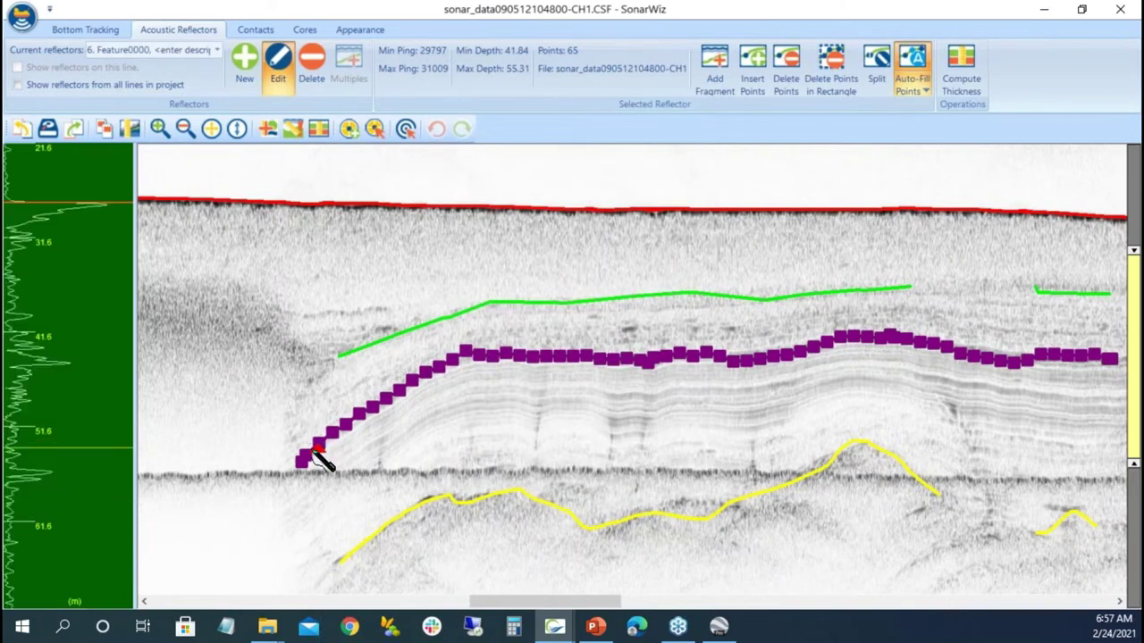
Turn off auto-fill and reshape the start of the longer R1 segment, adding points and moving a vertex up onto the shallower horizon.
left_click(912, 71)
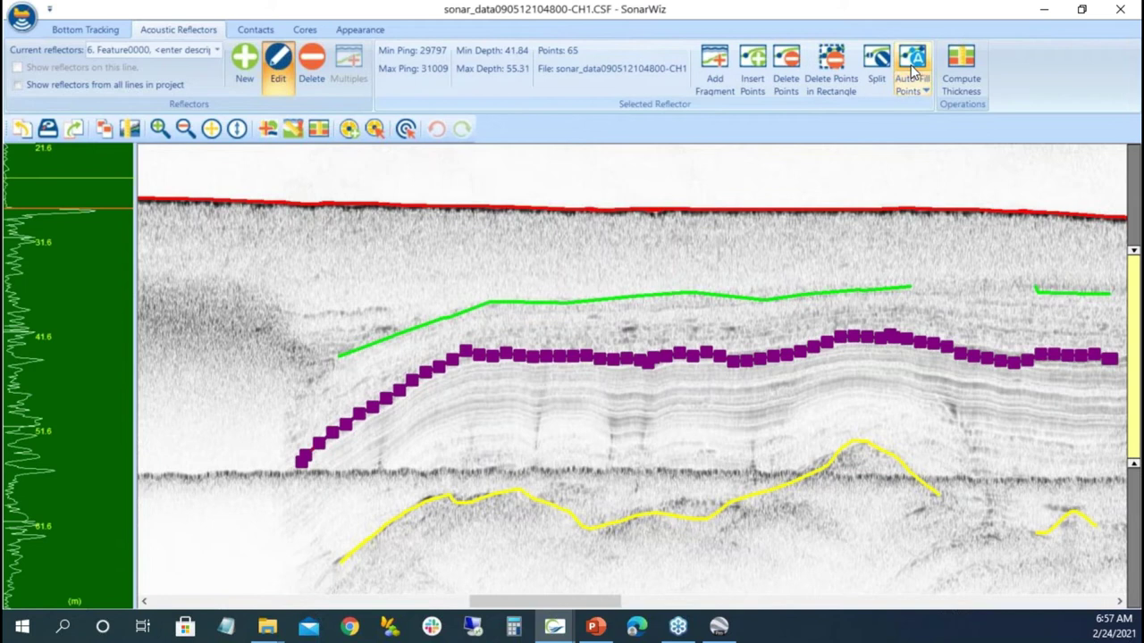
double_click(397, 335)
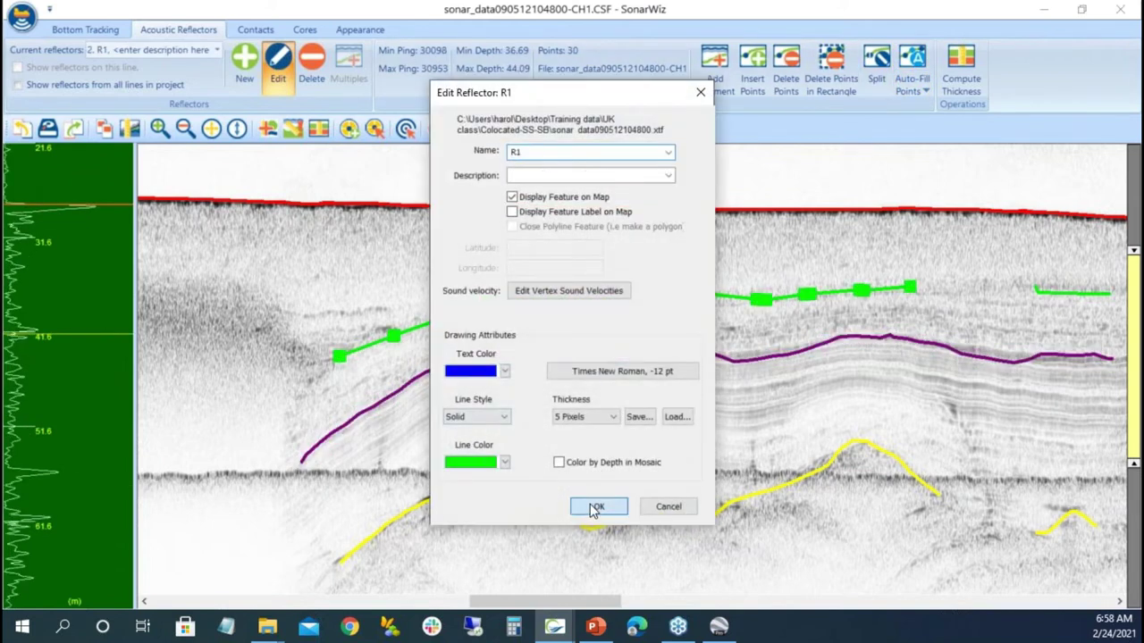
left_click(595, 507)
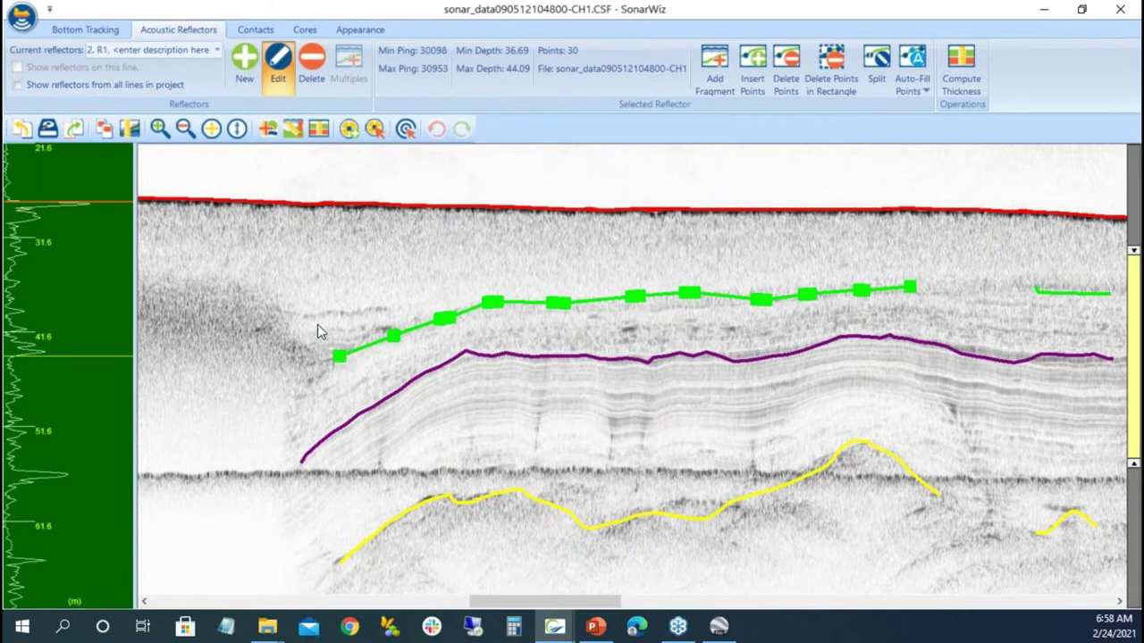
left_click(317, 325)
left_click_drag(396, 329, 397, 304)
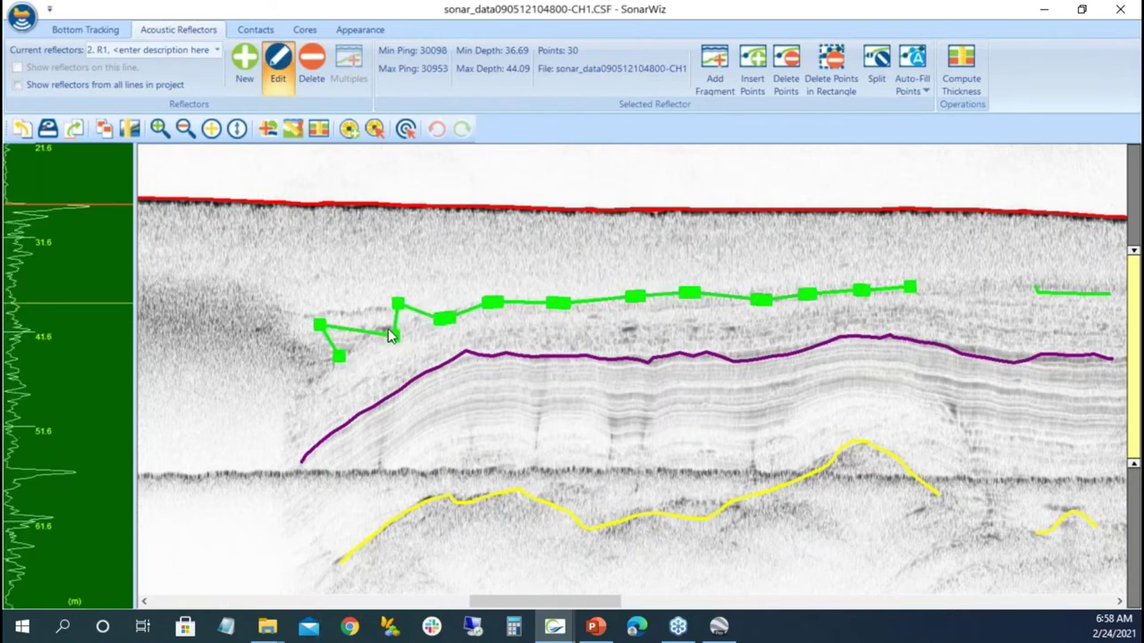
left_click(371, 308)
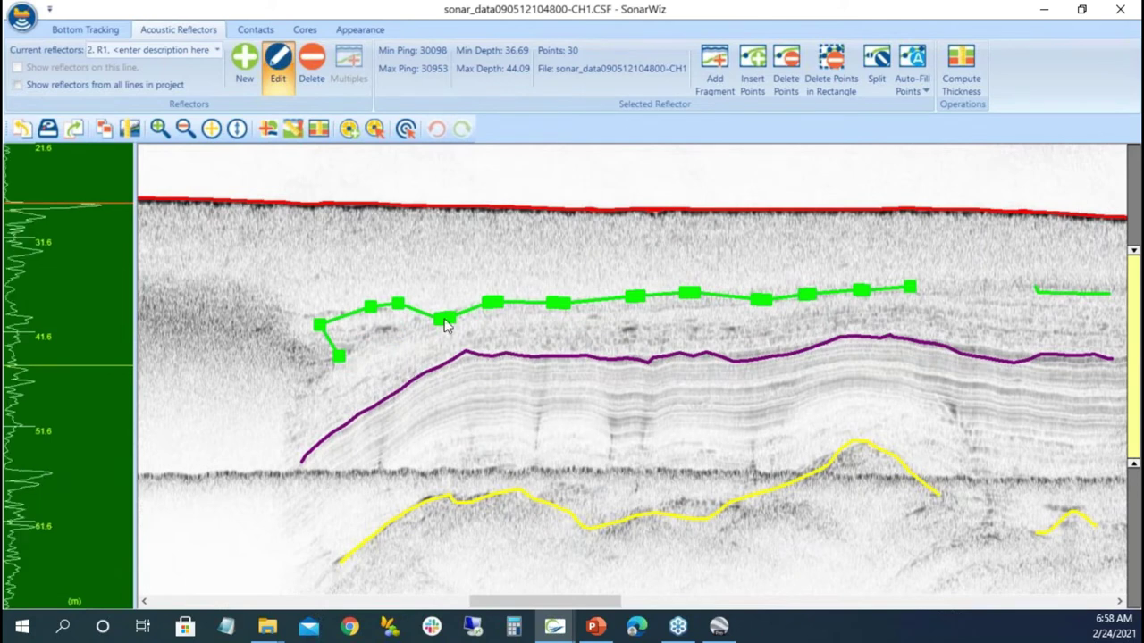
left_click(517, 186)
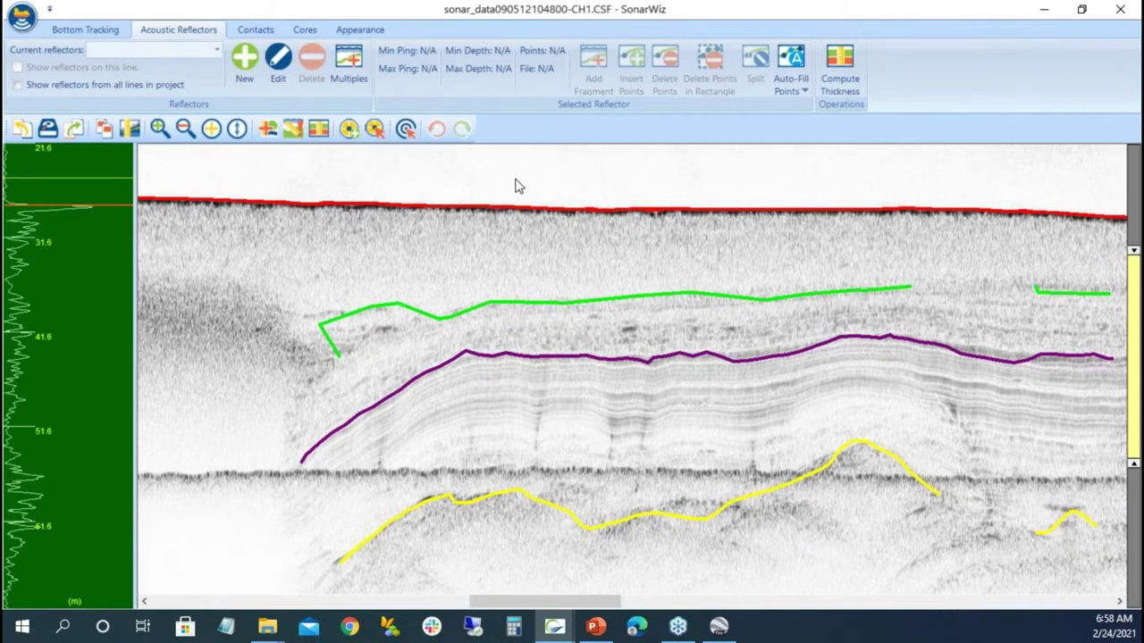
Uncover the project map, inspect the digitized reflectors along the survey line, and expand the project's features list.
left_click_drag(715, 18, 894, 381)
left_click(882, 80)
left_click(815, 379)
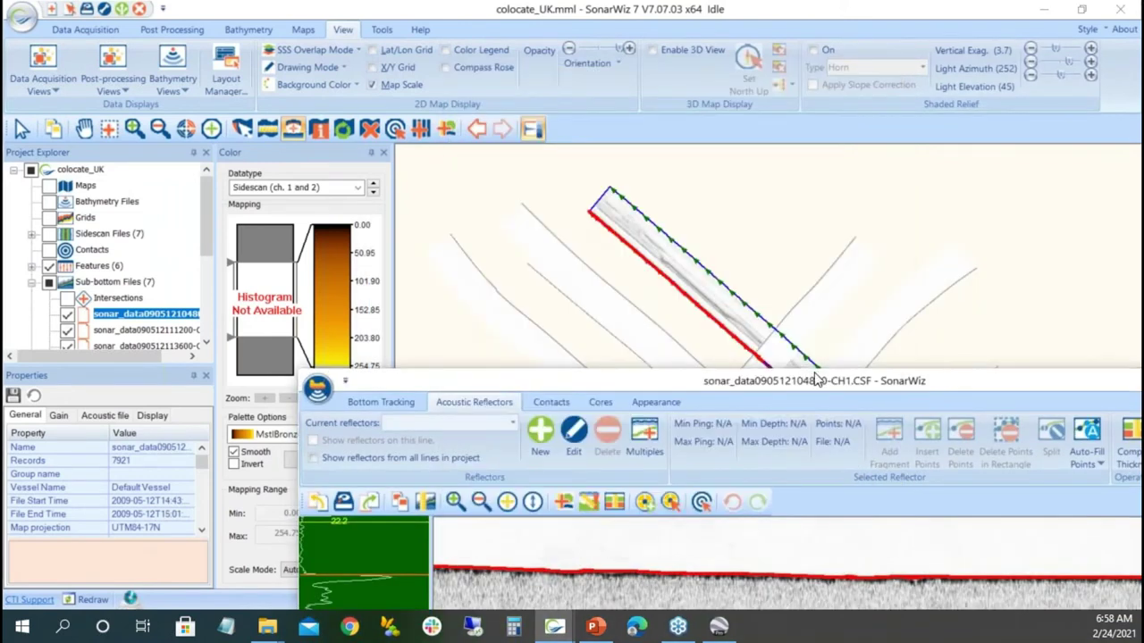
left_click_drag(815, 379, 781, 576)
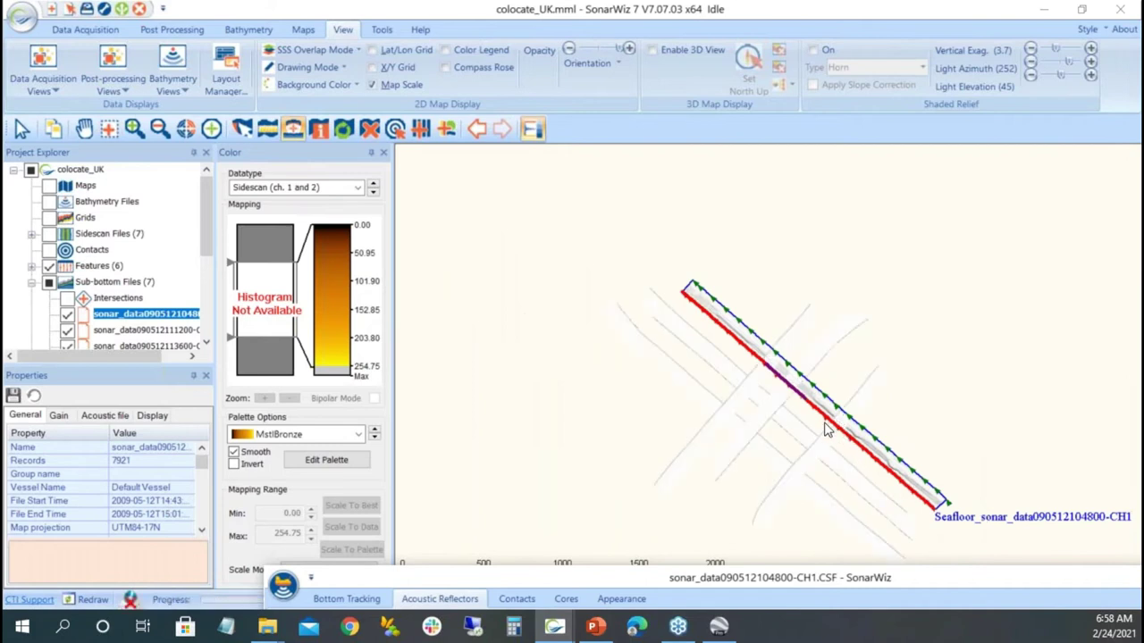
scroll(824, 429, "up", 5)
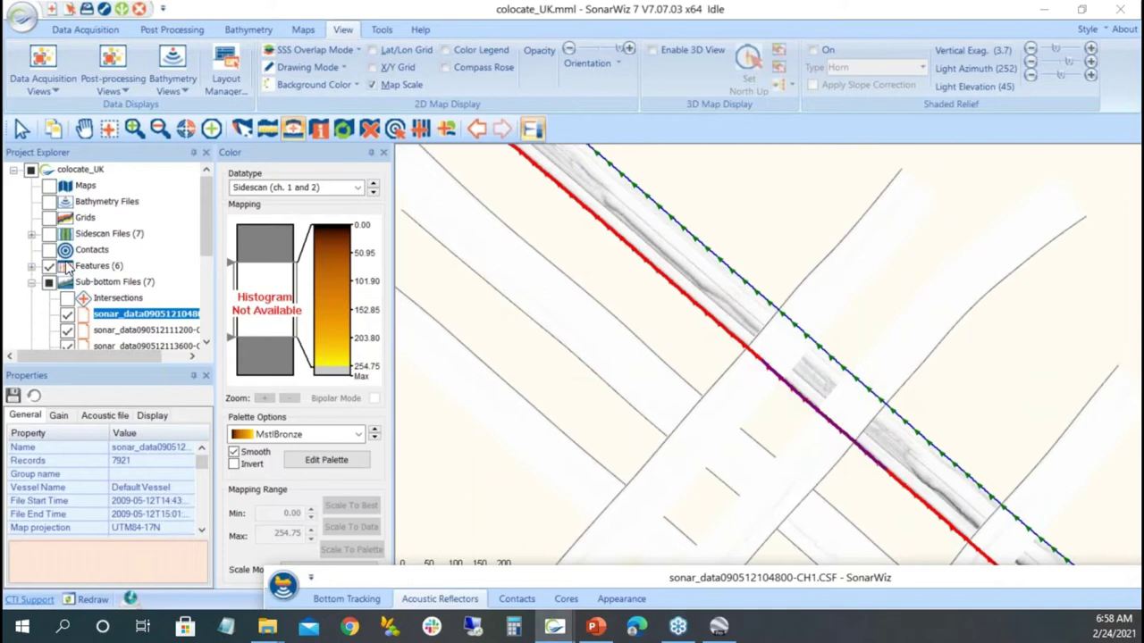
left_click(32, 282)
left_click(32, 266)
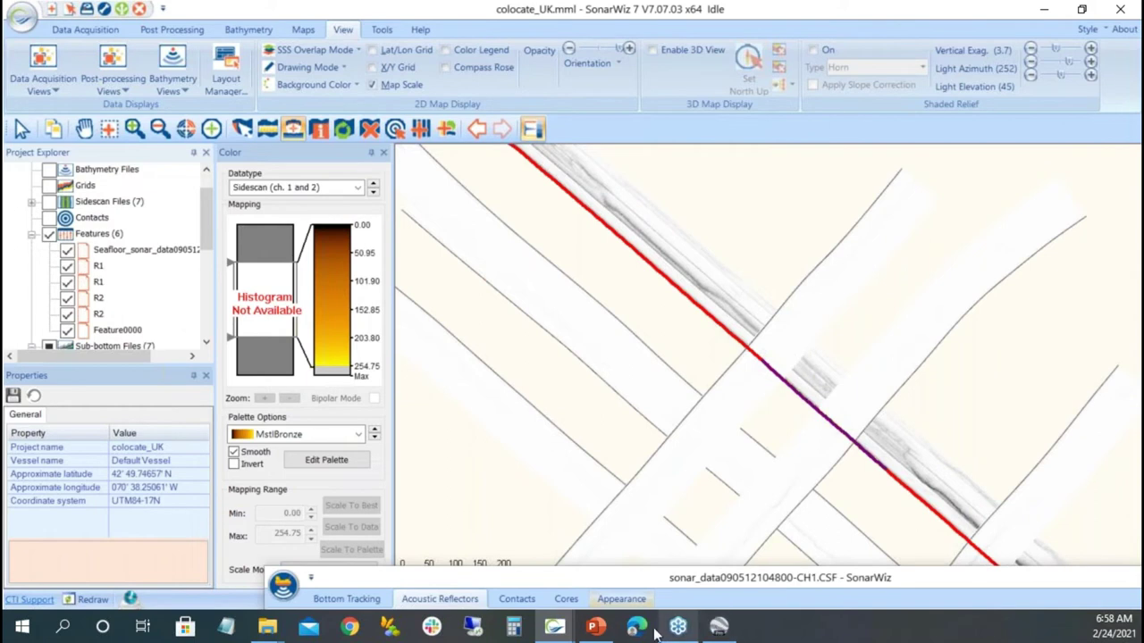
Bring the reflector window back into view and compute thickness from the seafloor reflector to the 30-point R1, downsampling by 10.
left_click_drag(733, 20, 693, 147)
left_click_drag(675, 574, 435, 48)
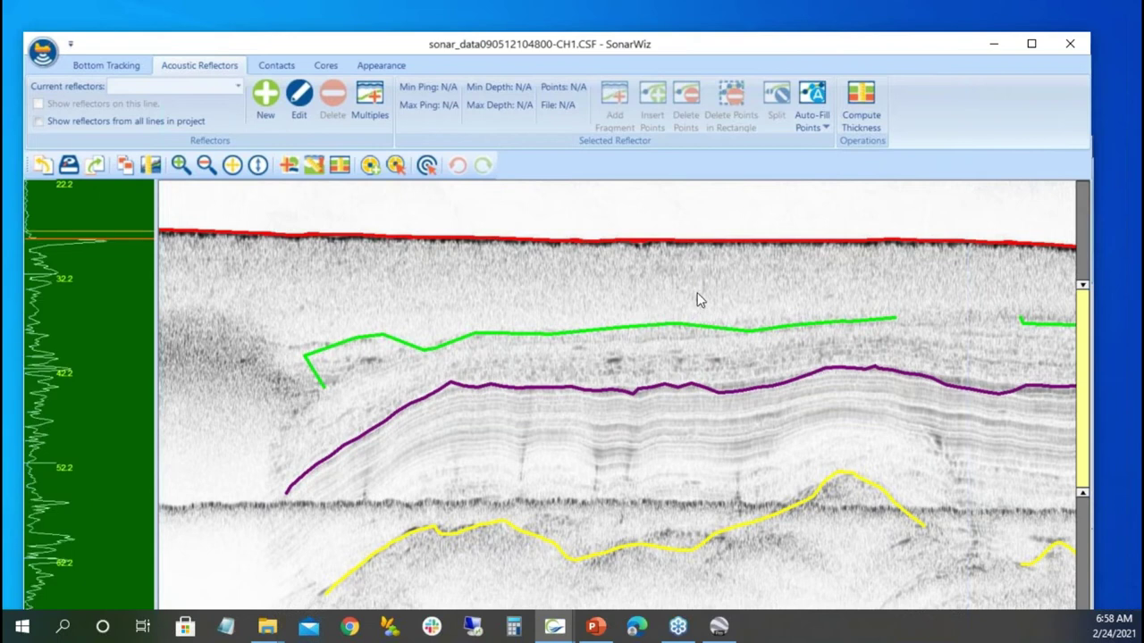
left_click(861, 102)
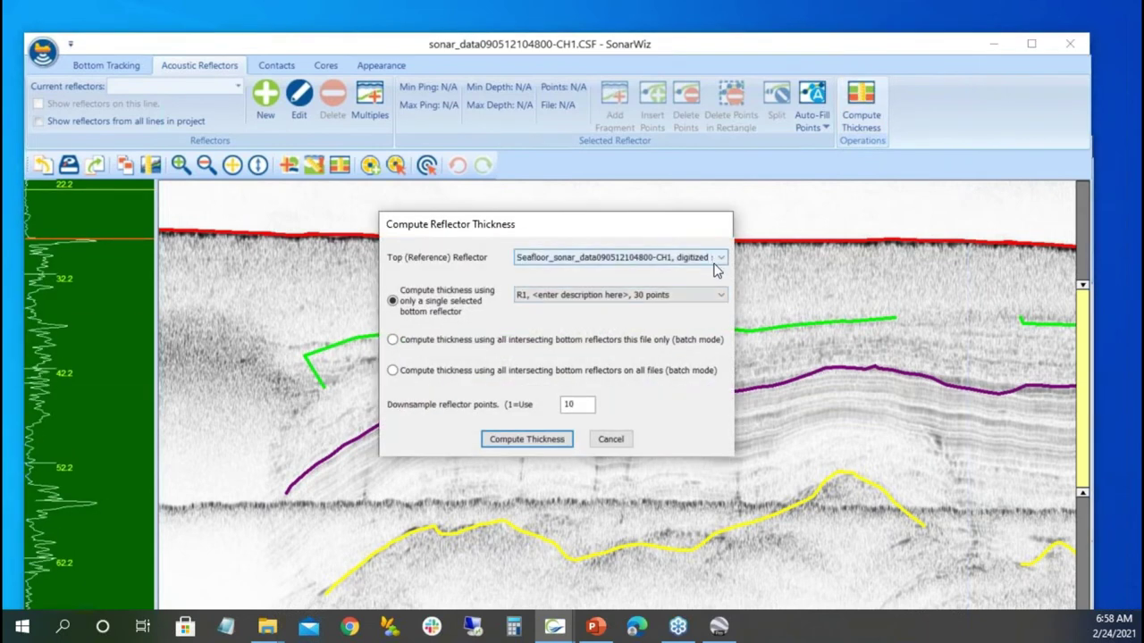
left_click(527, 439)
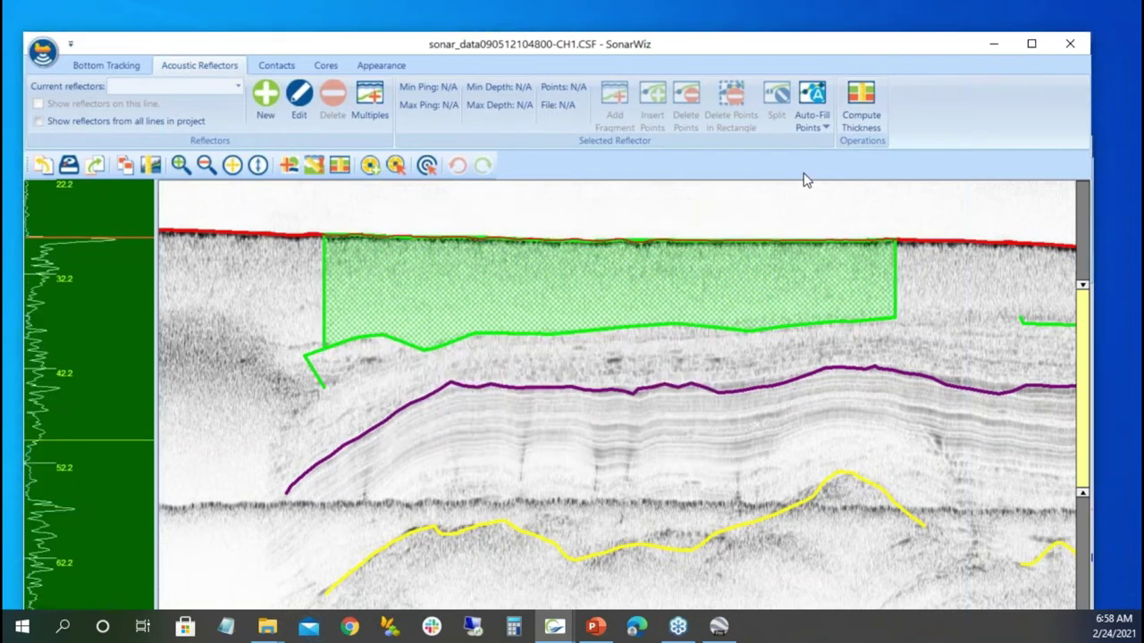
Try to compute thickness with the 76-point R2 as top reference and the 13-point R2 as bottom reflector.
left_click(858, 106)
left_click(720, 257)
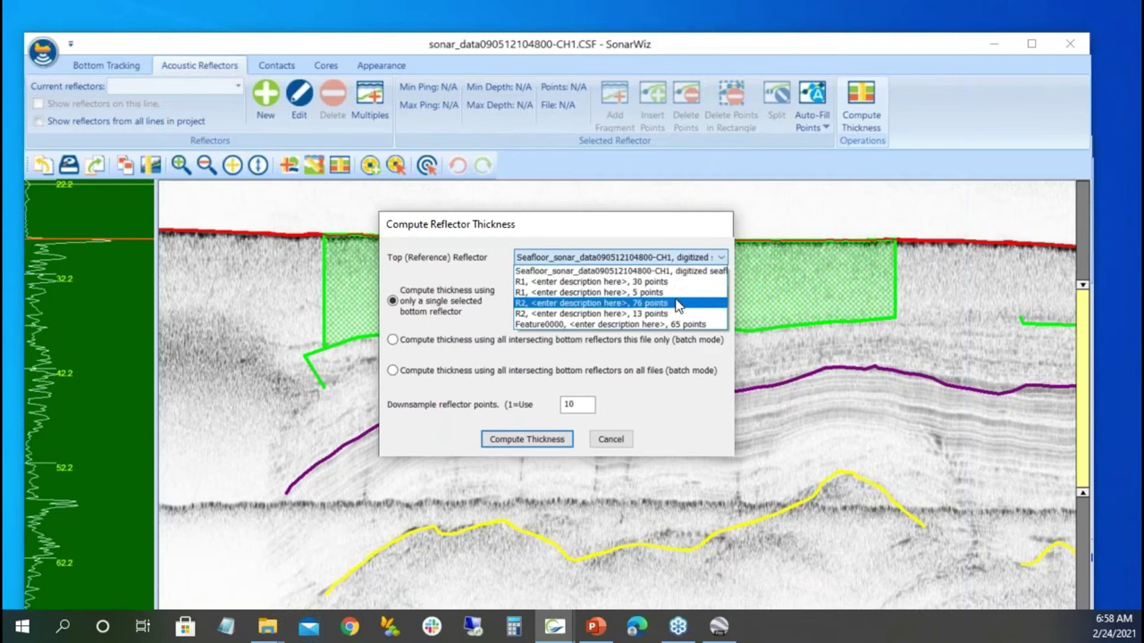
left_click(681, 303)
left_click(721, 299)
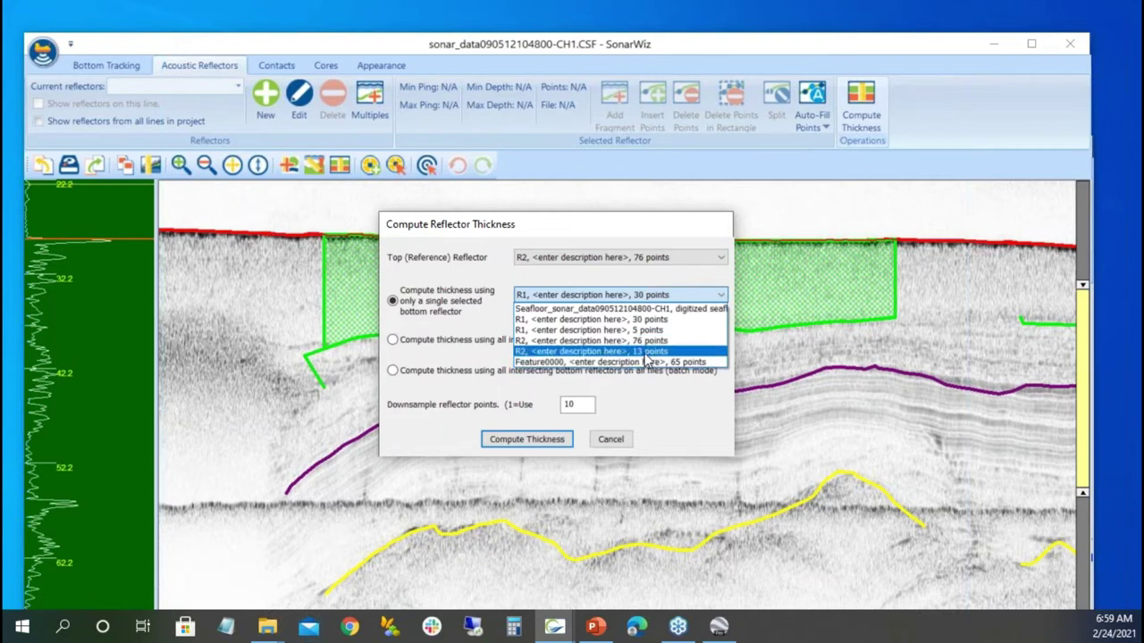
left_click(646, 351)
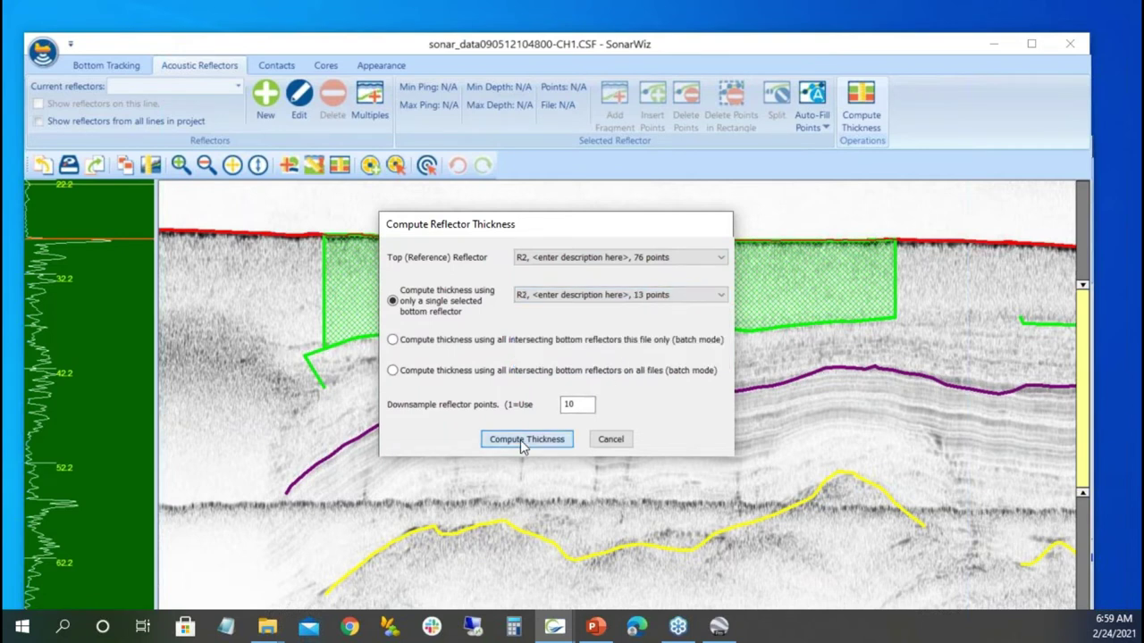
left_click(526, 438)
scroll(590, 427, "down", 5)
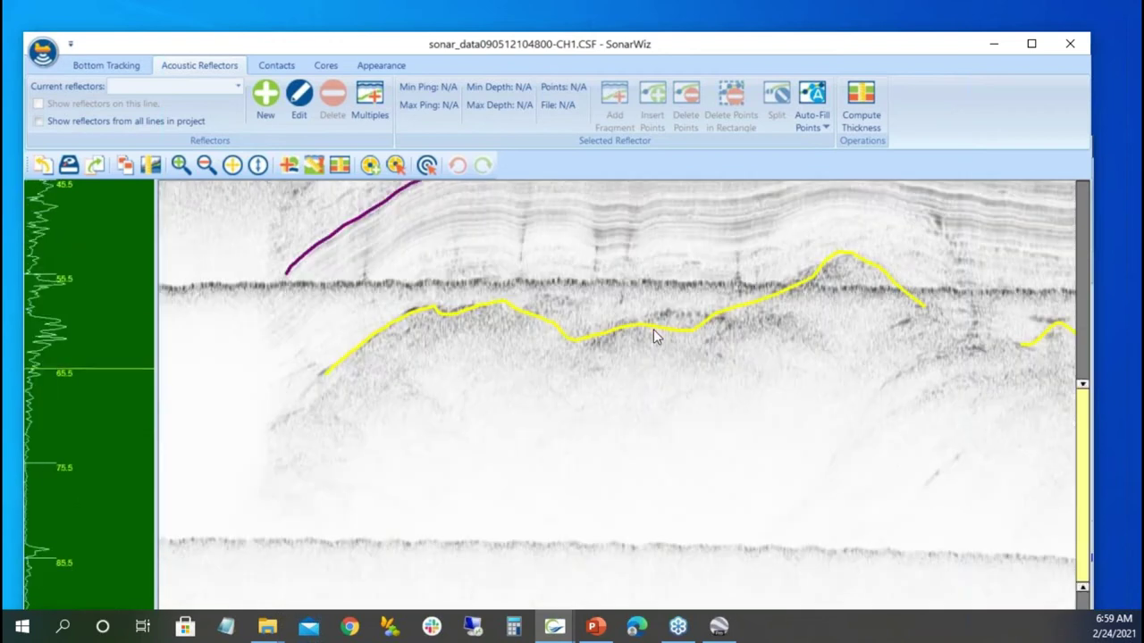
scroll(653, 329, "up", 5)
Try to compute thickness with the 5-point R1 as top reference and the 76-point R2 as bottom reflector.
left_click(862, 112)
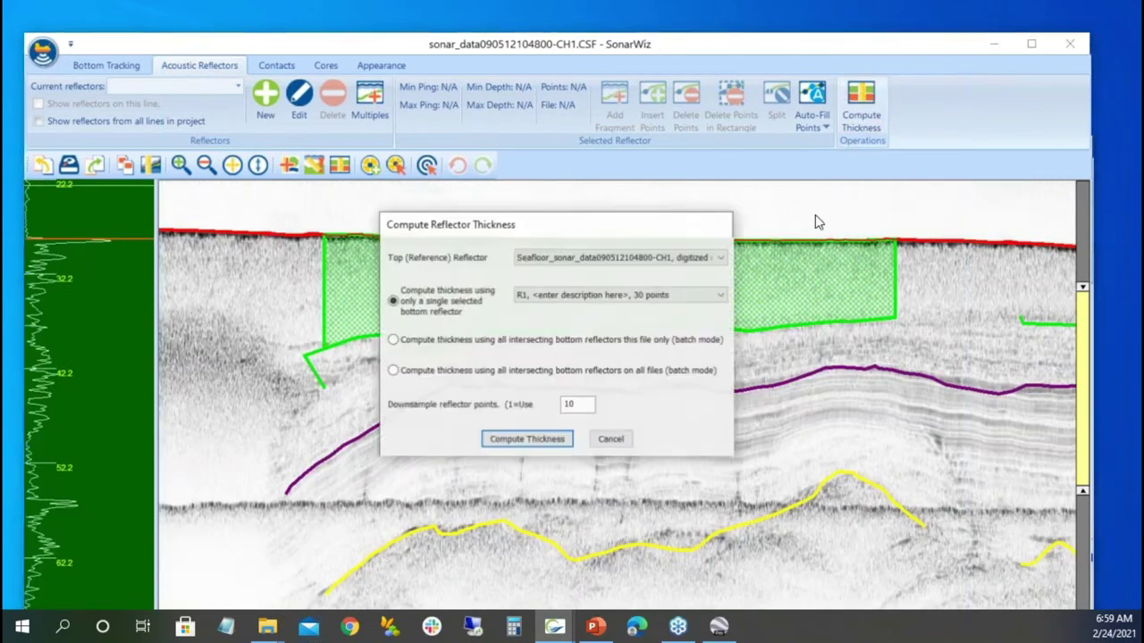
left_click(720, 257)
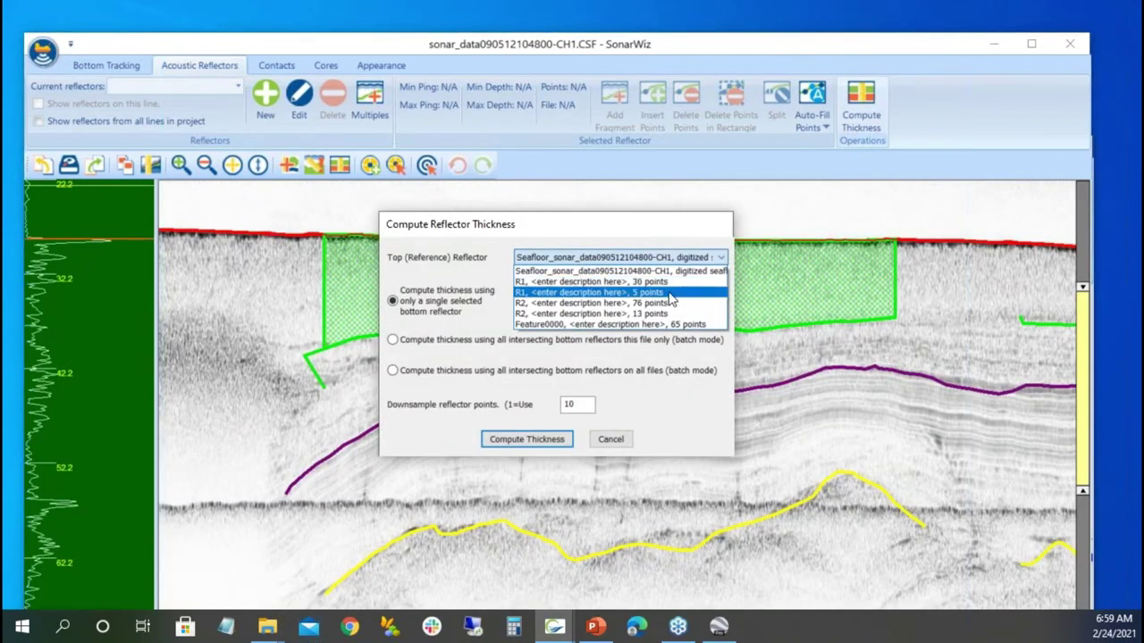
left_click(668, 293)
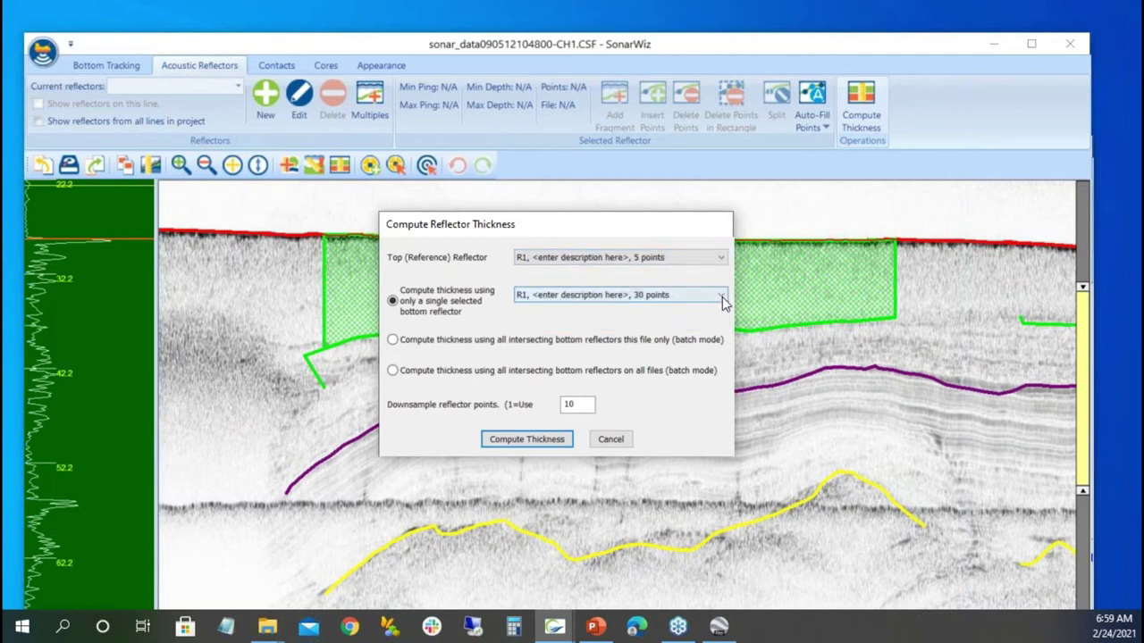
left_click(722, 298)
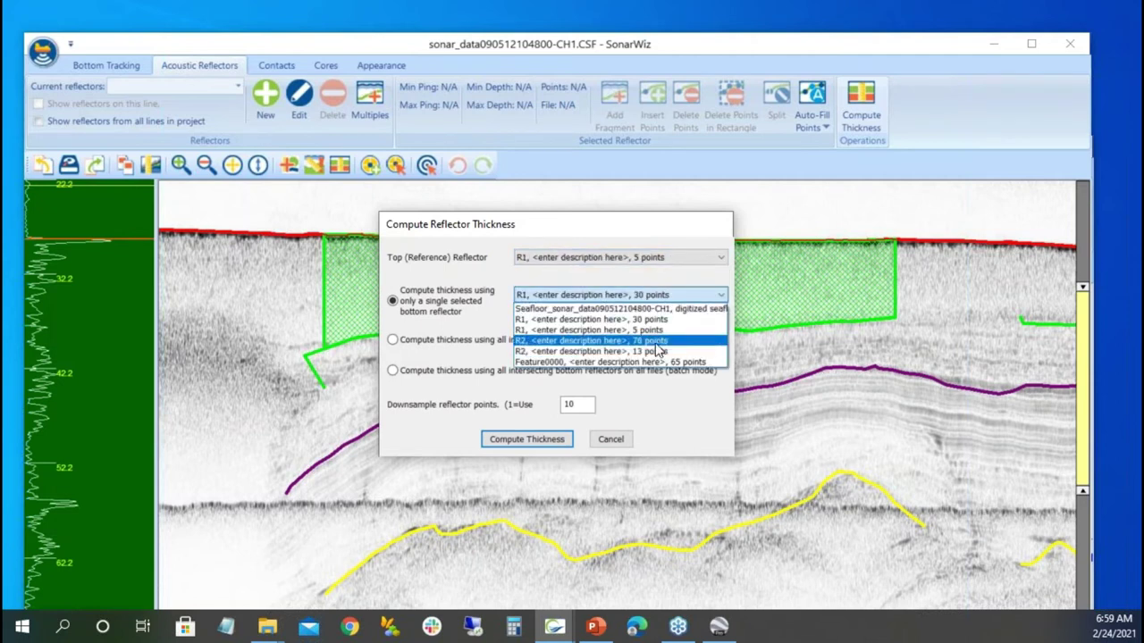
left_click(657, 343)
left_click(540, 446)
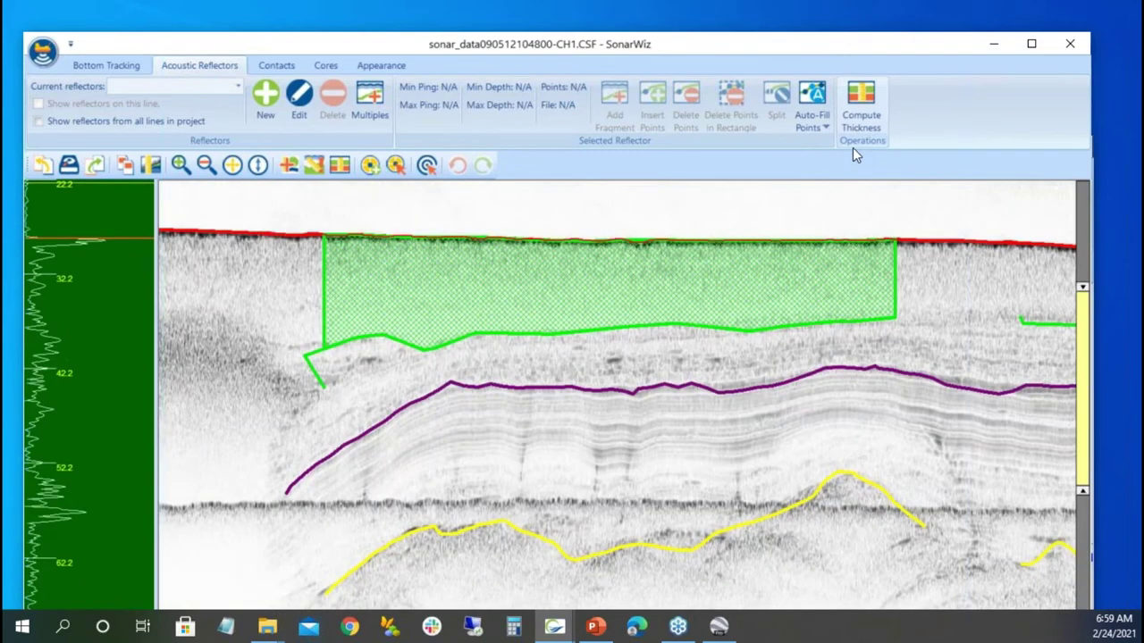
Move the profile window aside, then hide and redisplay the seafloor thickness feature to compare the profile without and with it.
left_click_drag(514, 56, 872, 68)
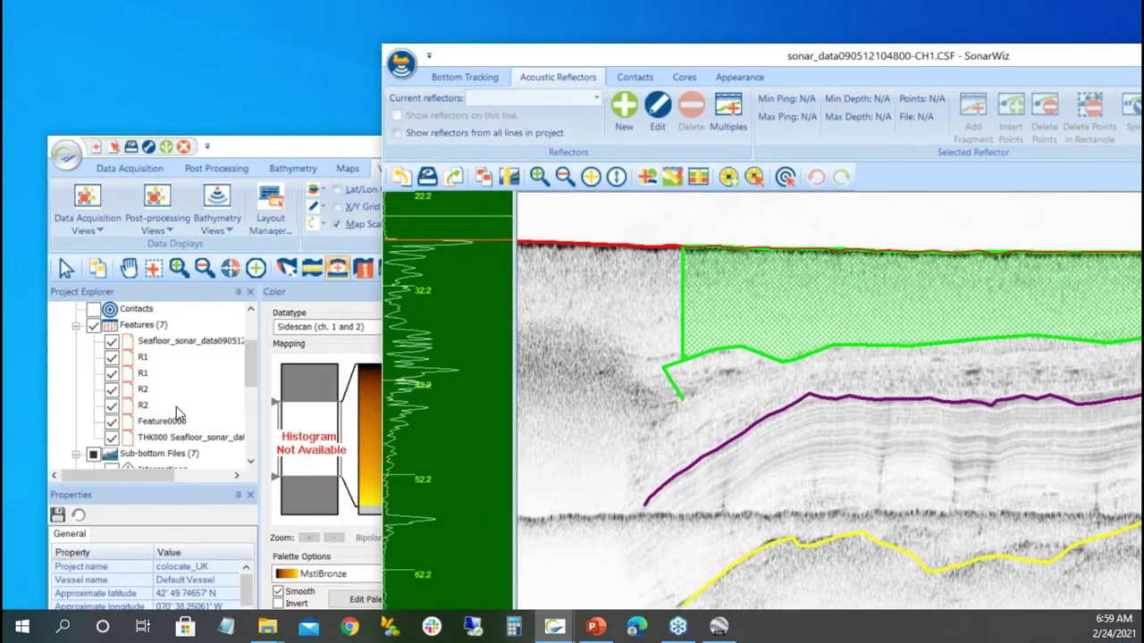
scroll(176, 414, "down", 1)
left_click(111, 393)
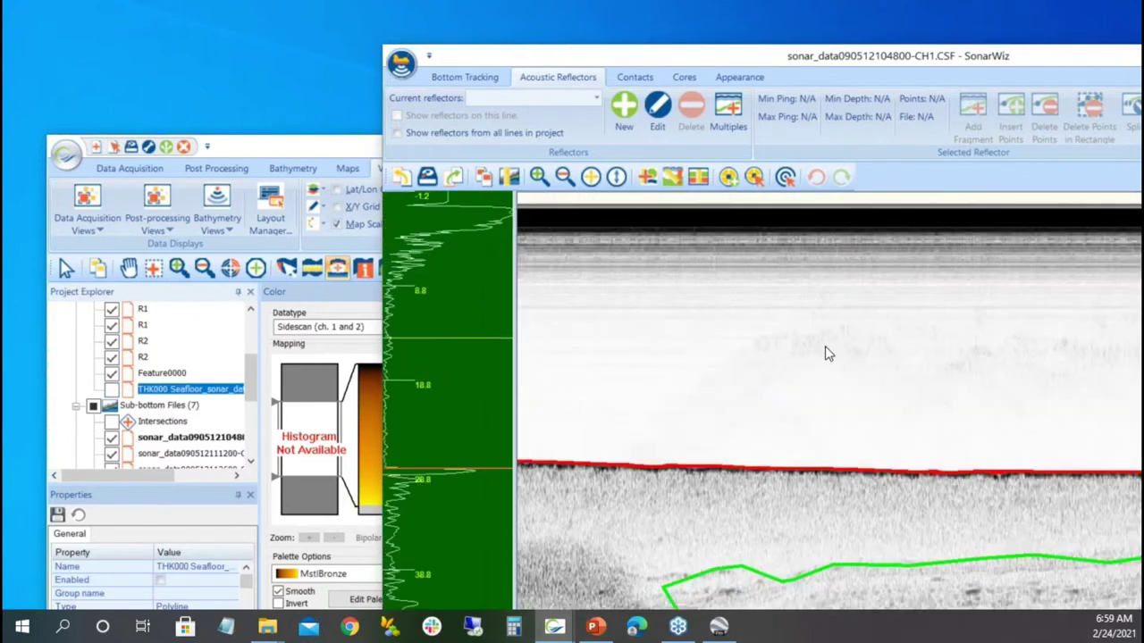
left_click(111, 391)
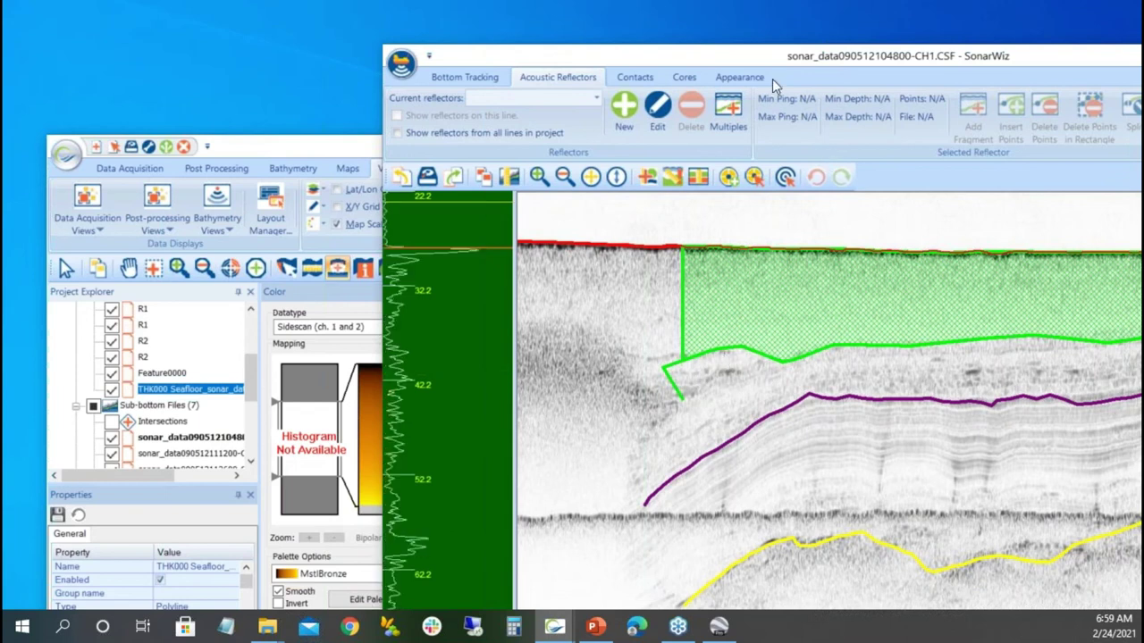
Close the sub-bottom profile window, then hide all digitized features on the map and collapse their group.
left_click_drag(750, 56, 396, 38)
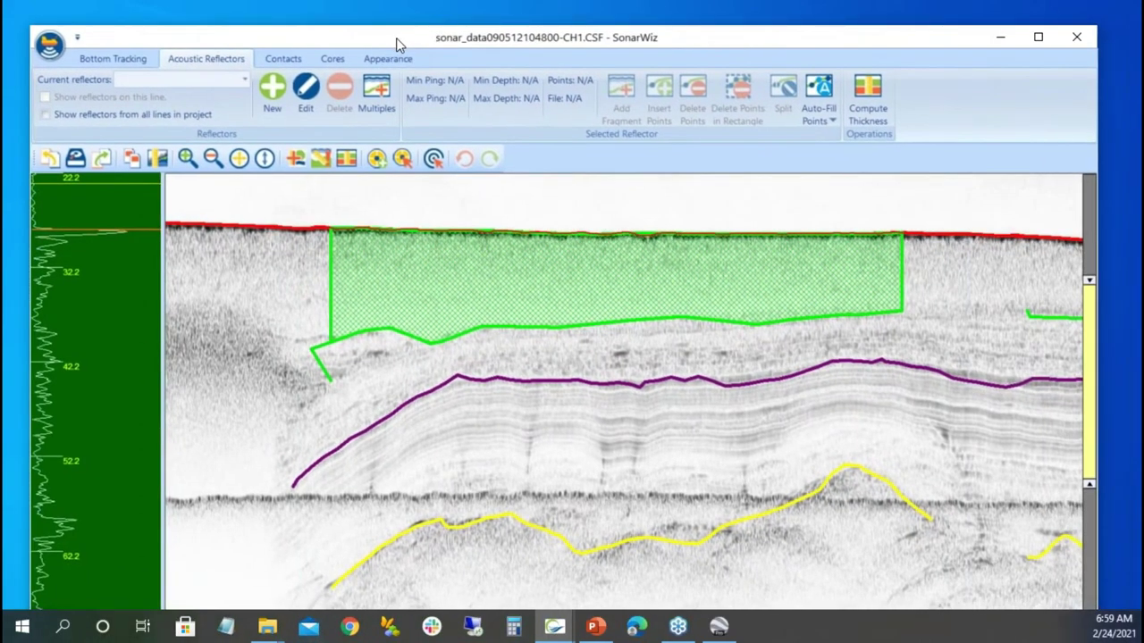
left_click(1076, 36)
left_click_drag(863, 144, 880, 11)
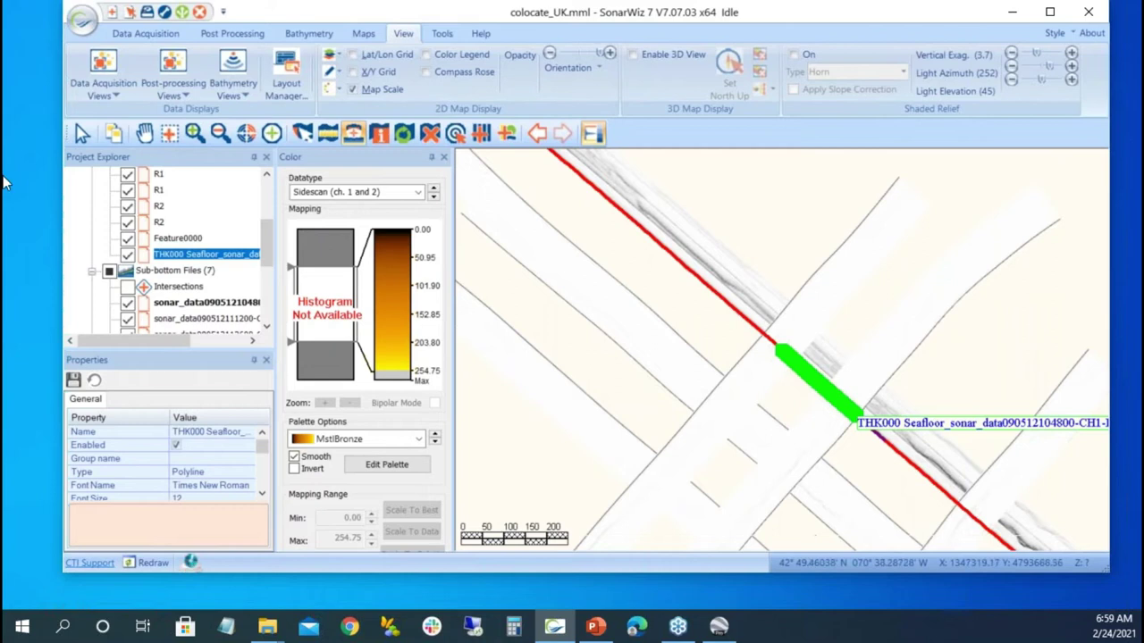
scroll(161, 218, "up", 3)
scroll(143, 269, "down", 3)
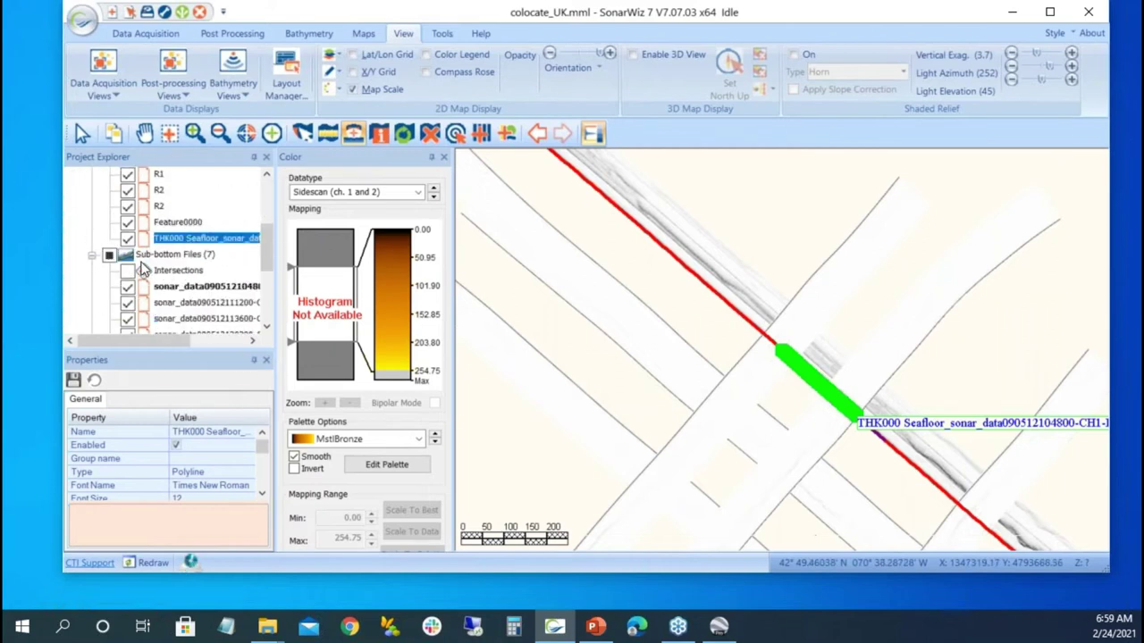
scroll(143, 268, "up", 1)
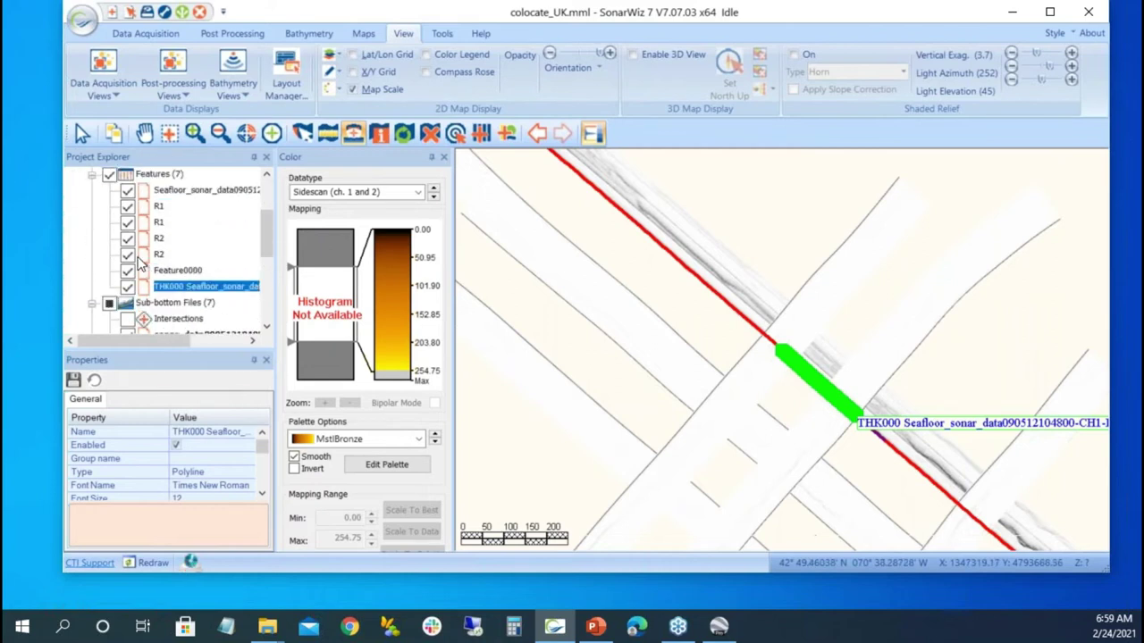
left_click(108, 174)
left_click(91, 174)
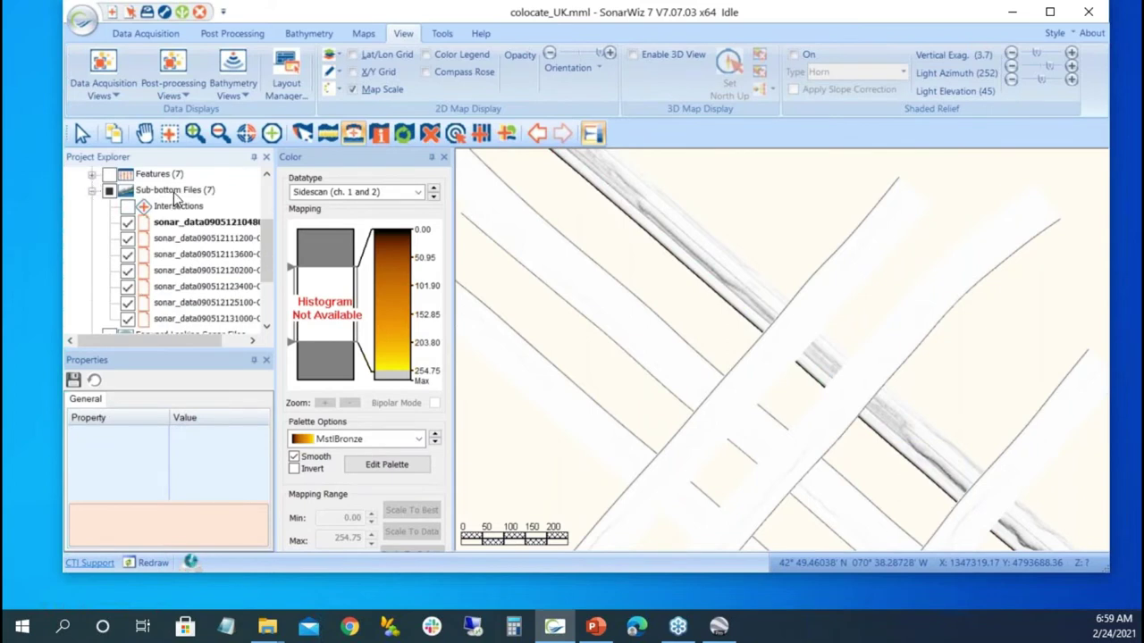
right_click(175, 193)
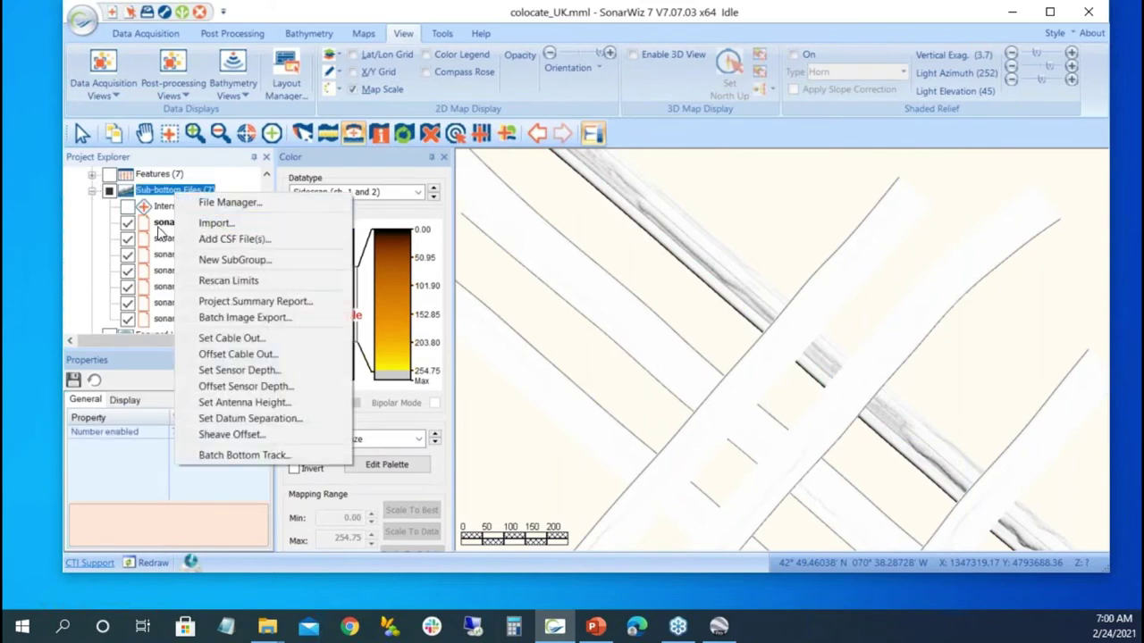
left_click(164, 223)
right_click(164, 223)
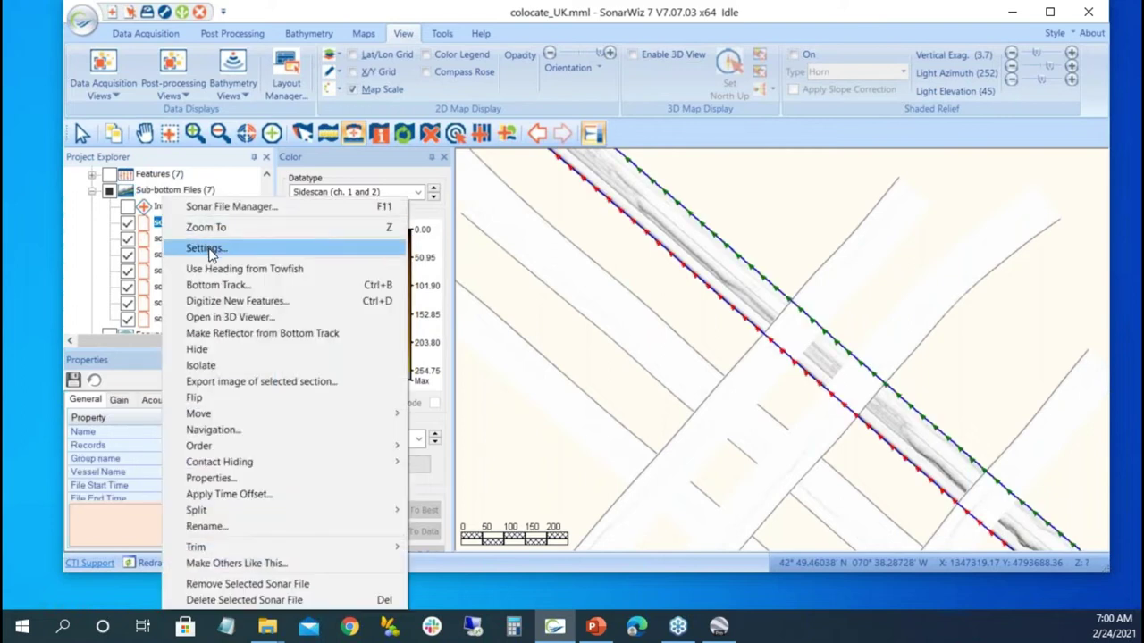
left_click(207, 249)
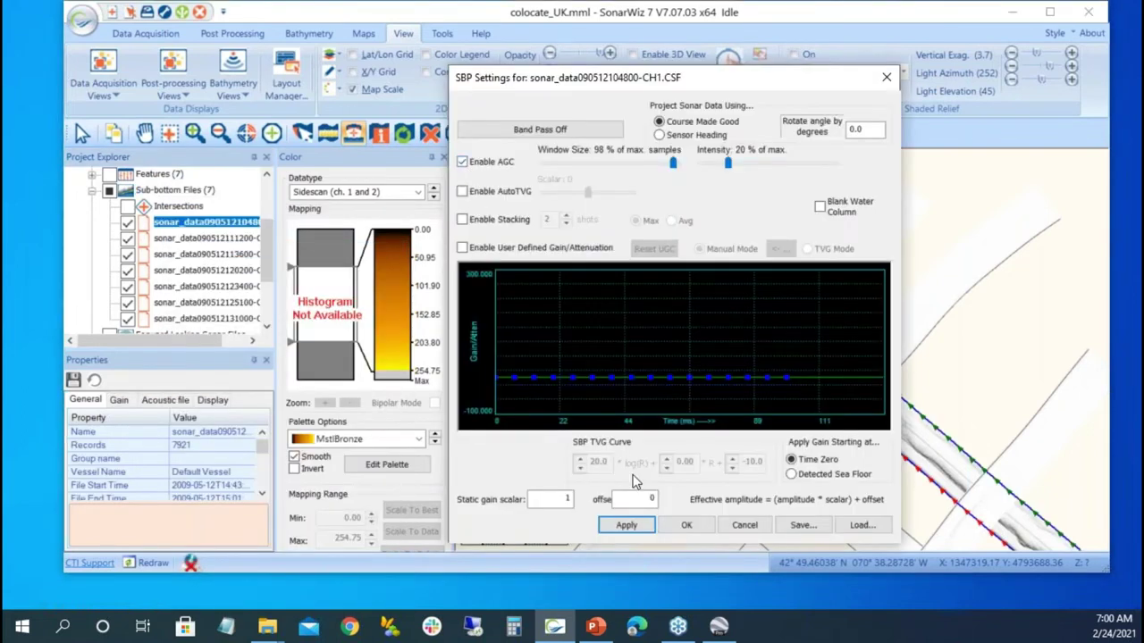
left_click(682, 526)
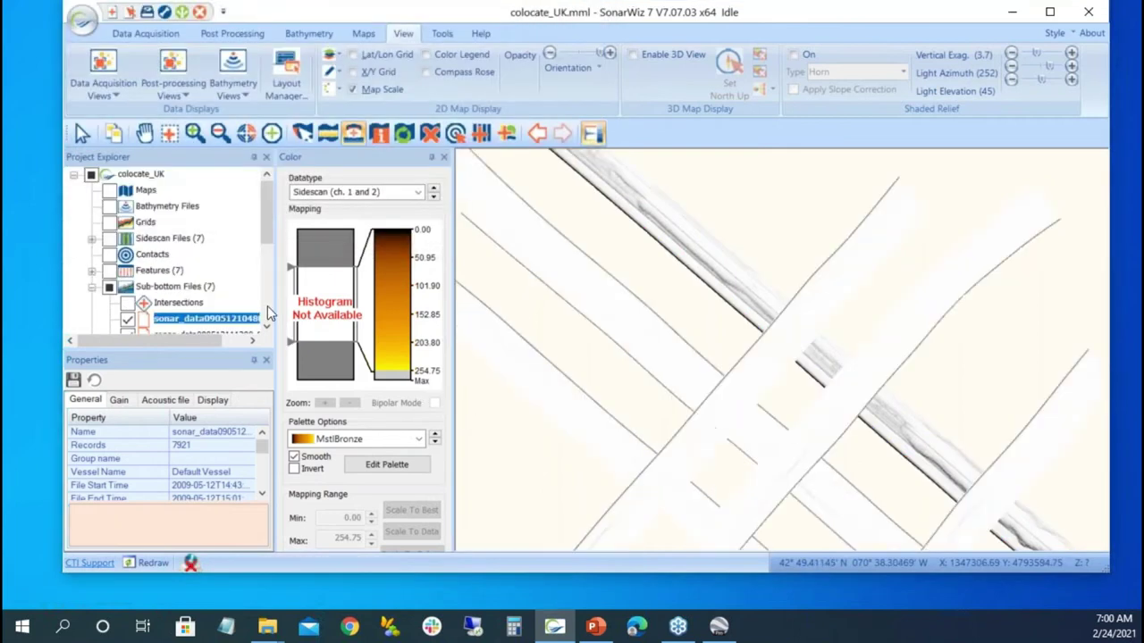
right_click(207, 321)
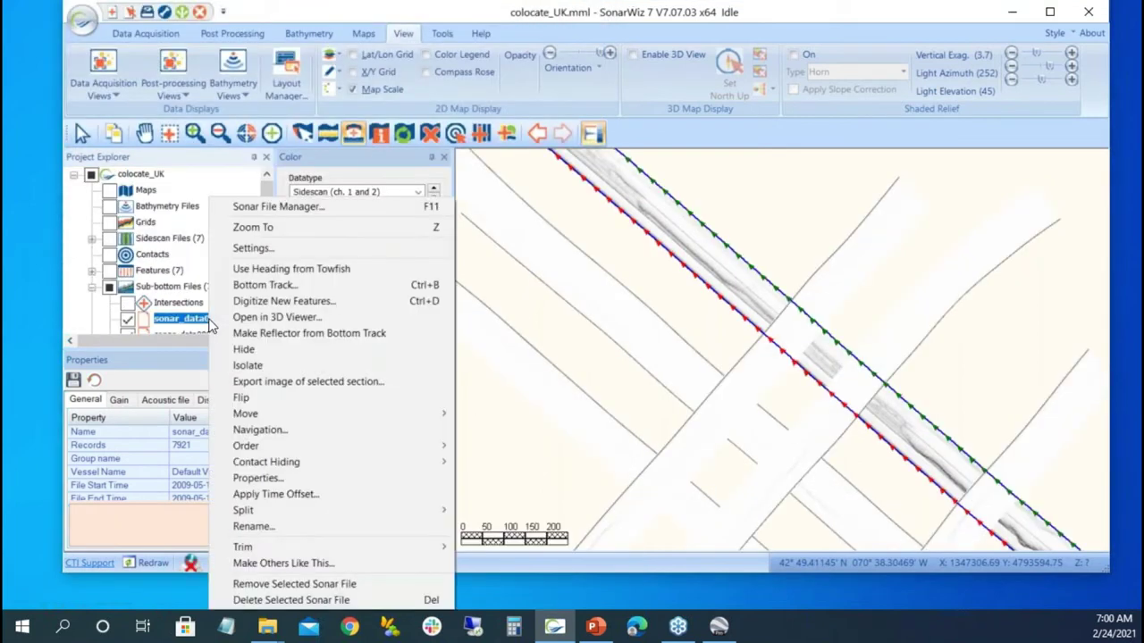
left_click(301, 565)
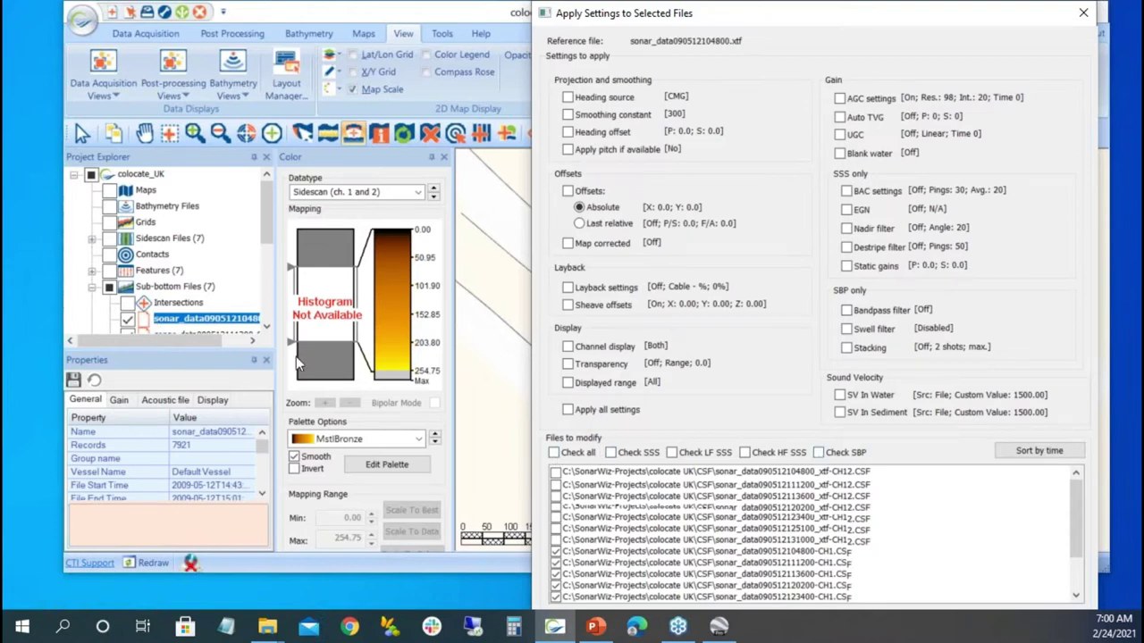
left_click(568, 411)
left_click_drag(852, 18, 1143, 18)
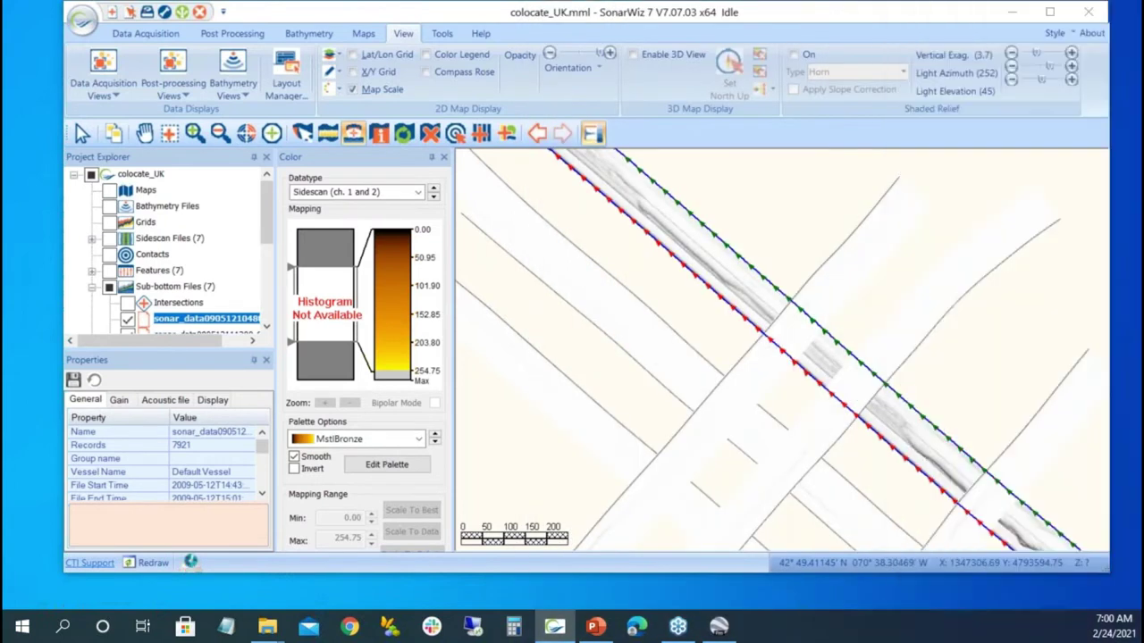
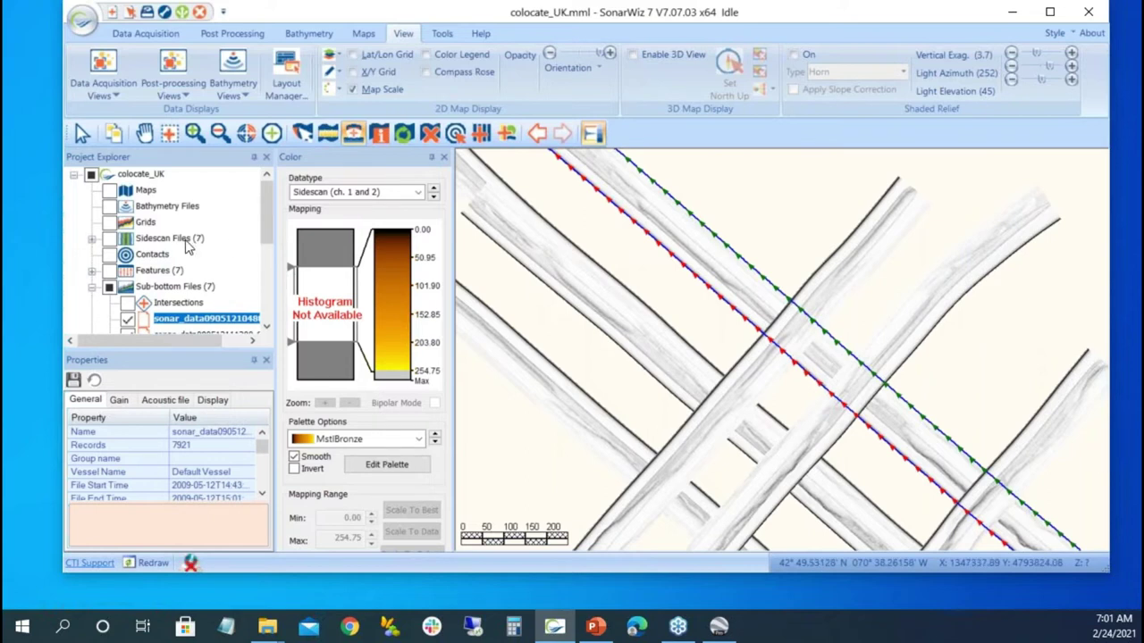
Switch the sub-bottom drawing mode to Navigation Plot Mode so the map draws only the tracklines.
left_click(352, 89)
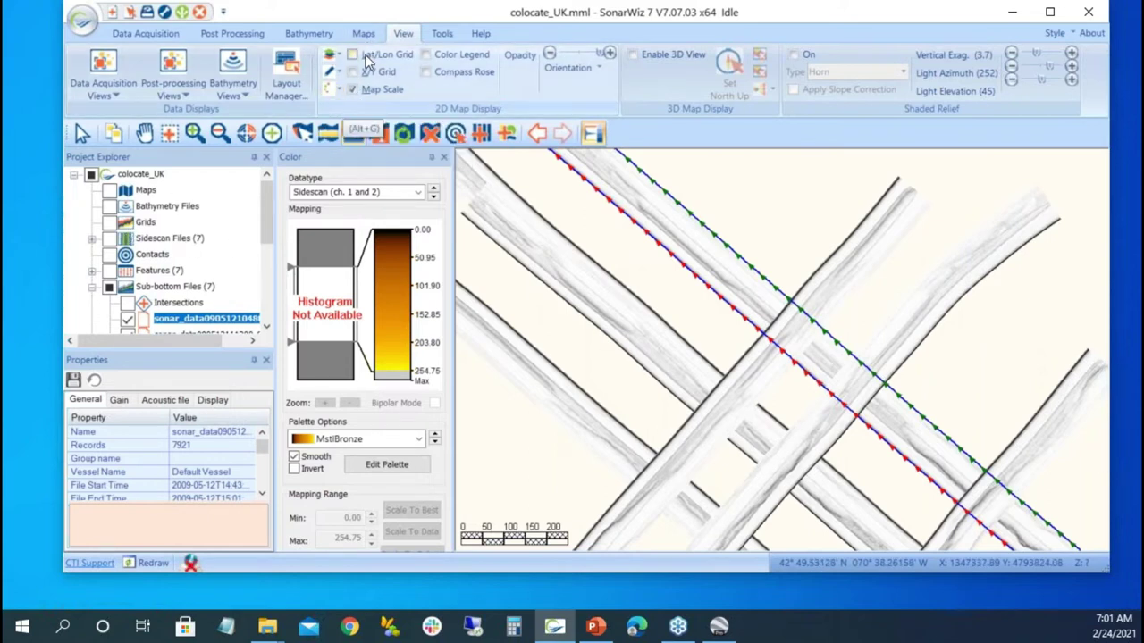
left_click(336, 71)
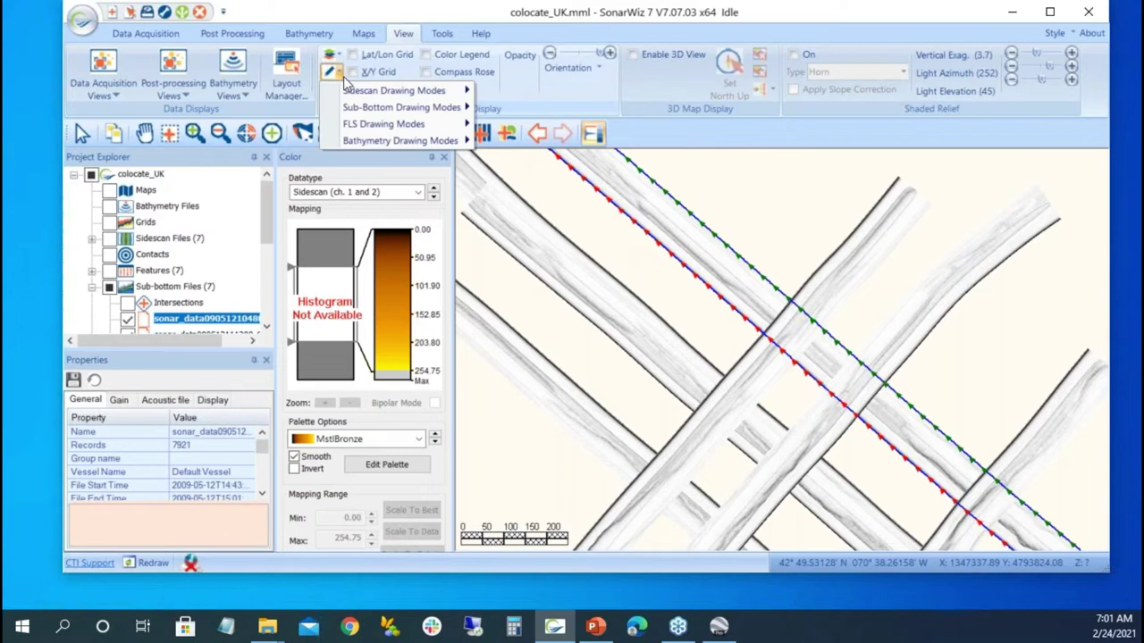
mouse_move(369, 108)
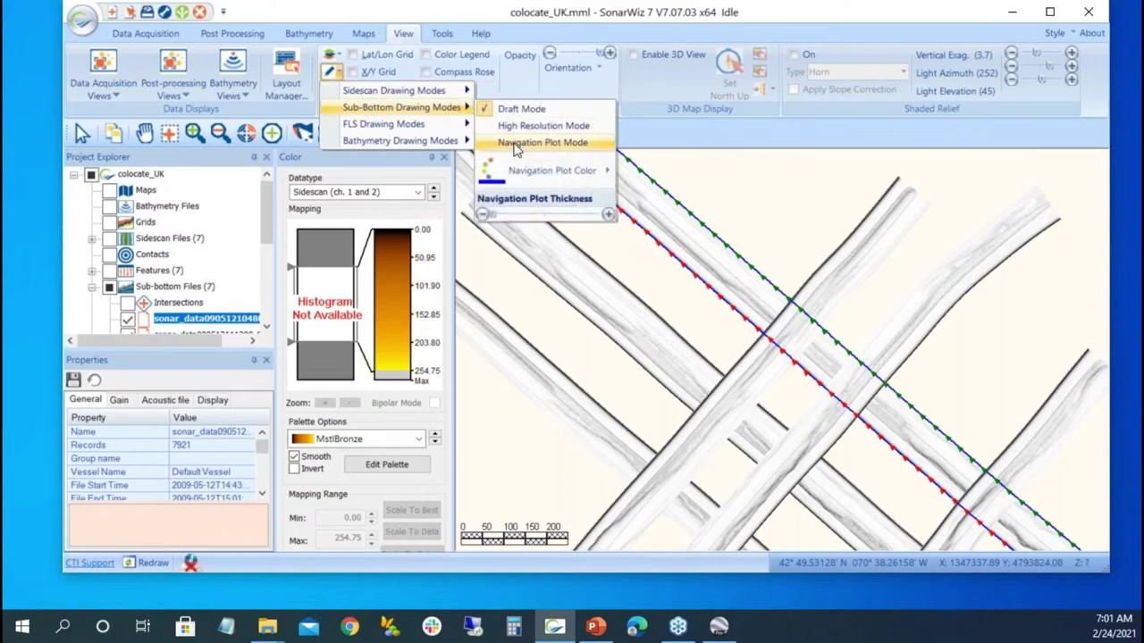
left_click(518, 143)
scroll(755, 355, "down", 1)
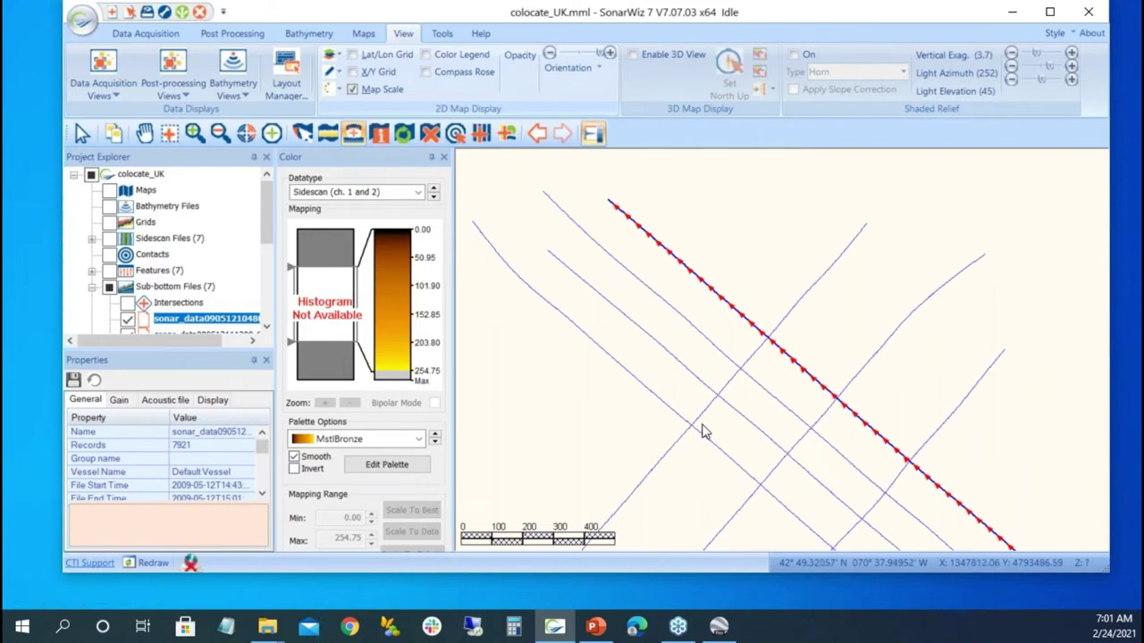
Maximize the project window and compute the sub-bottom line intersections with the Intersection Manager.
left_click(257, 33)
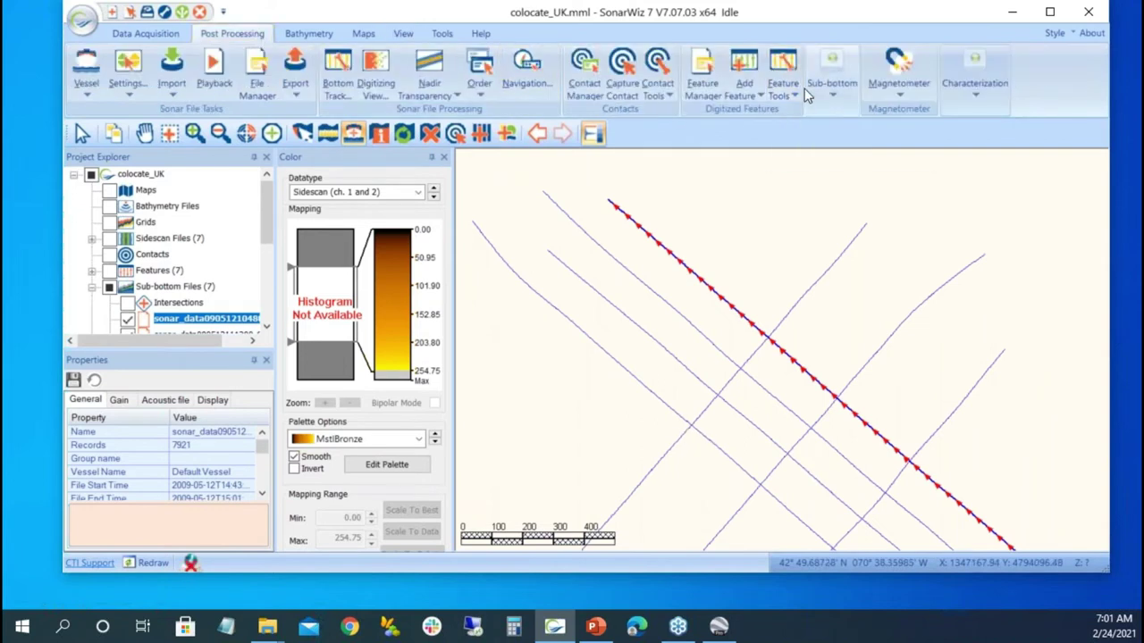
double_click(898, 12)
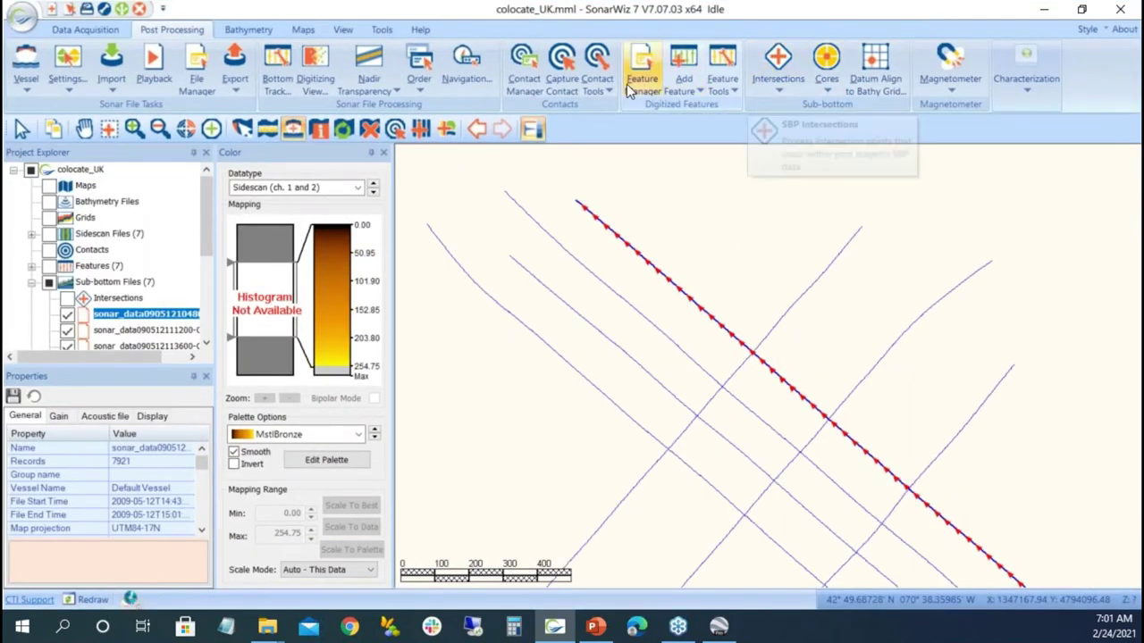
left_click(777, 85)
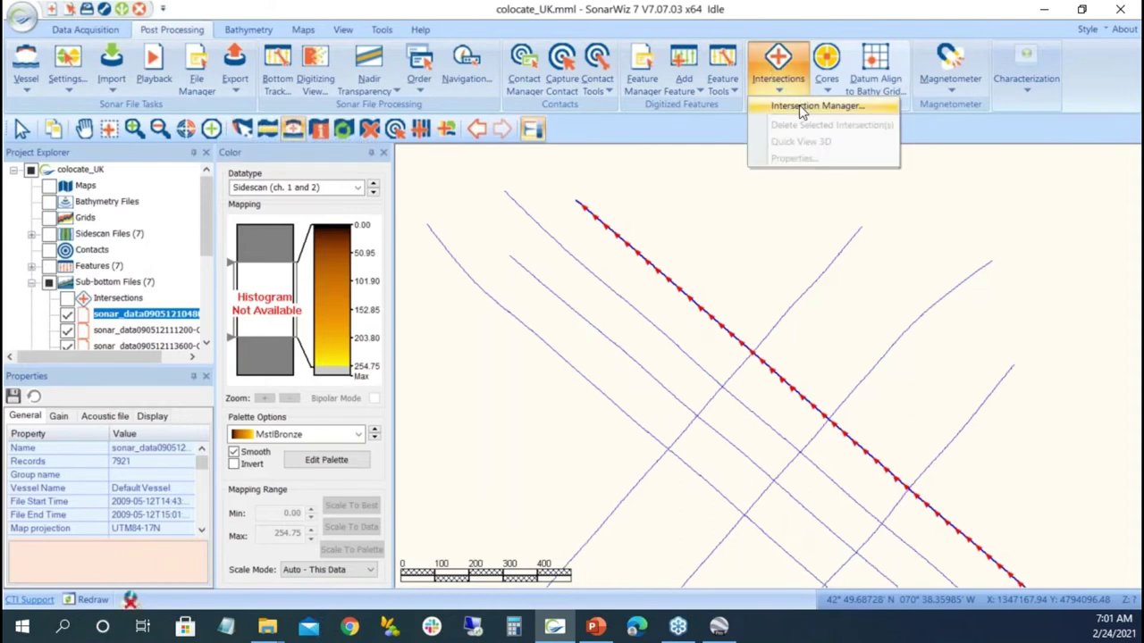
left_click(797, 106)
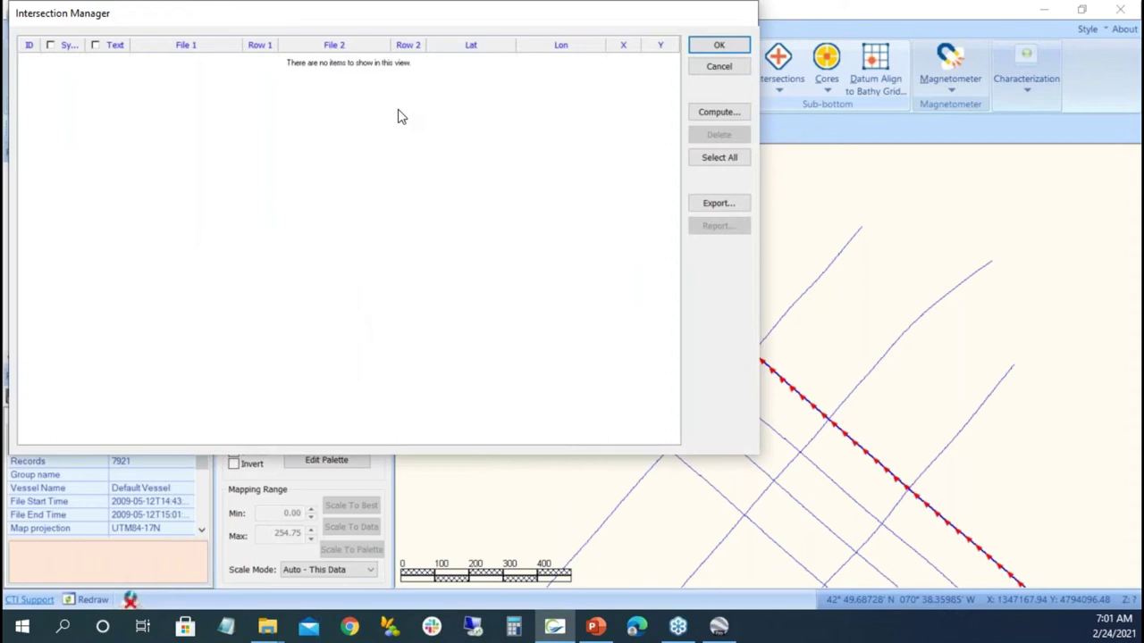
left_click(720, 112)
left_click(721, 46)
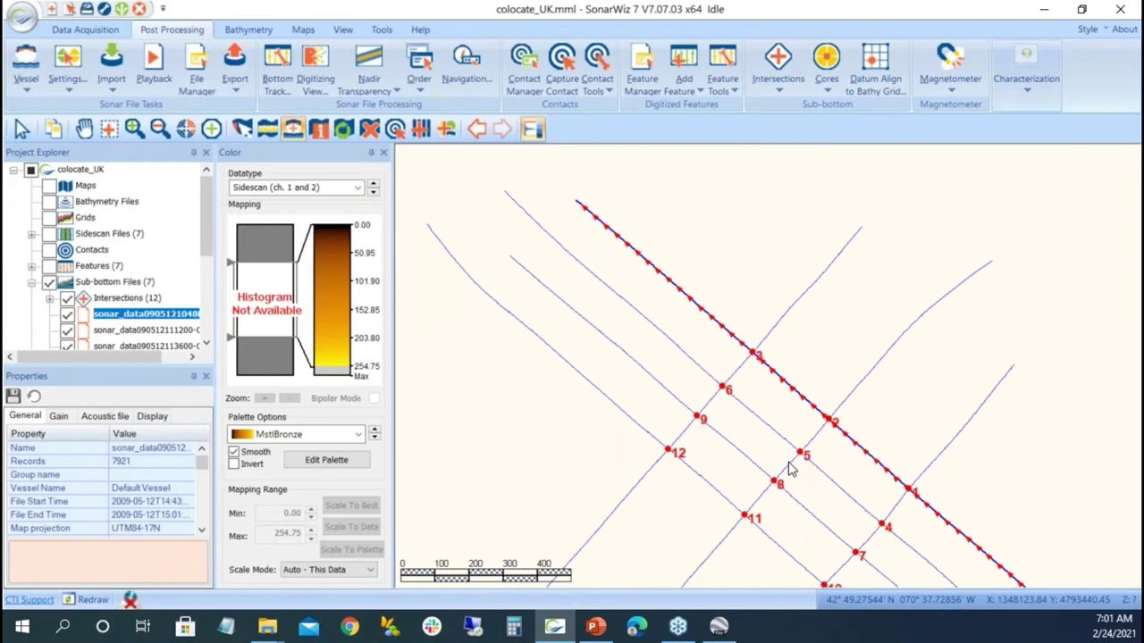
Deselect the survey line, expand the intersections list, and open Intersection 5 in Quick View 3D.
left_click(807, 460)
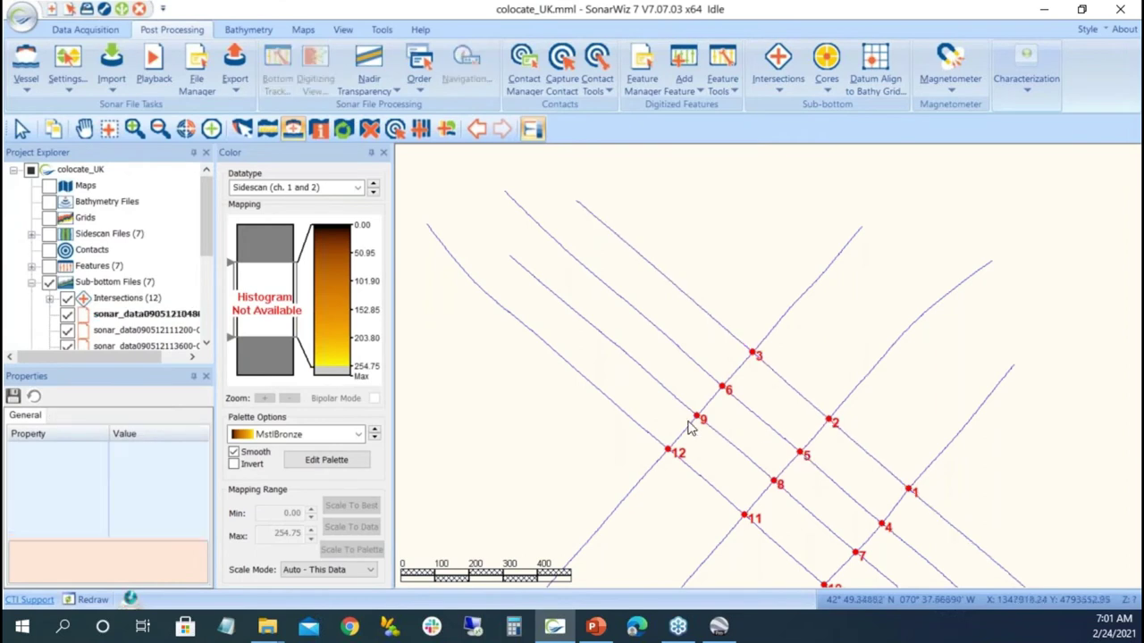
left_click(50, 298)
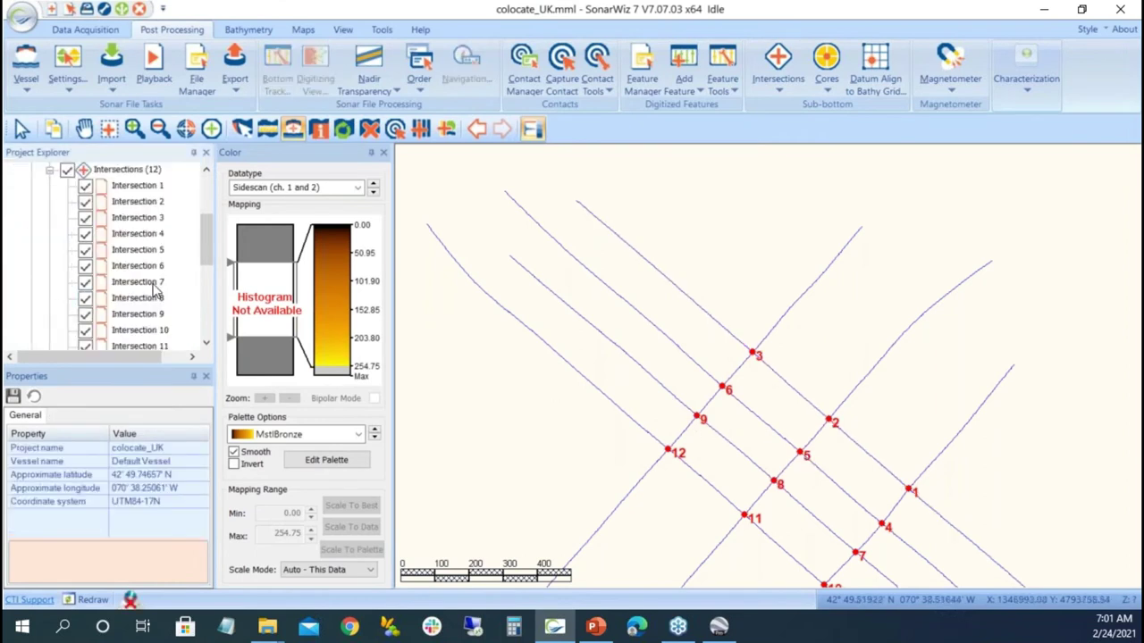
right_click(151, 253)
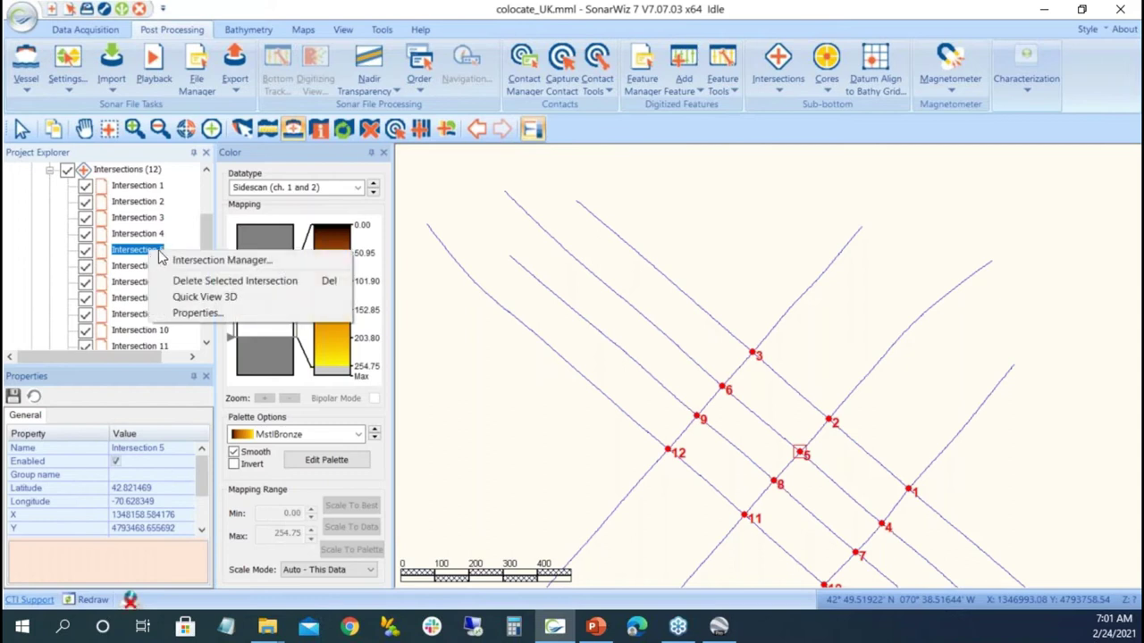
left_click(211, 300)
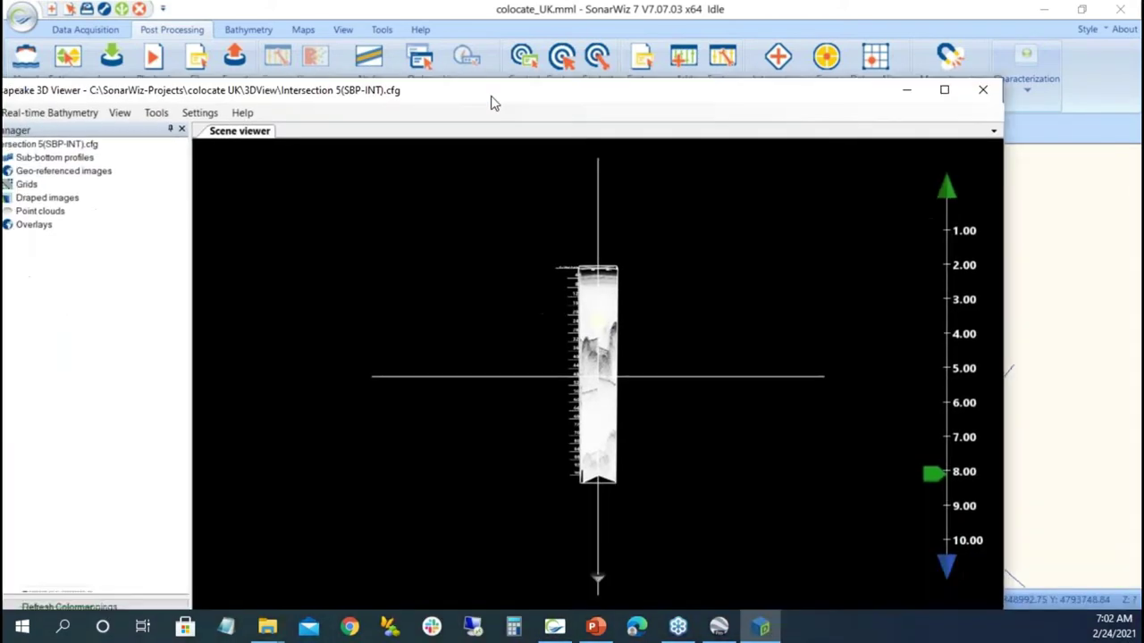
Examine from several sides how the seafloor and reflectors line up where the profiles cross, then close the 3D viewer.
scroll(602, 337, "up", 5)
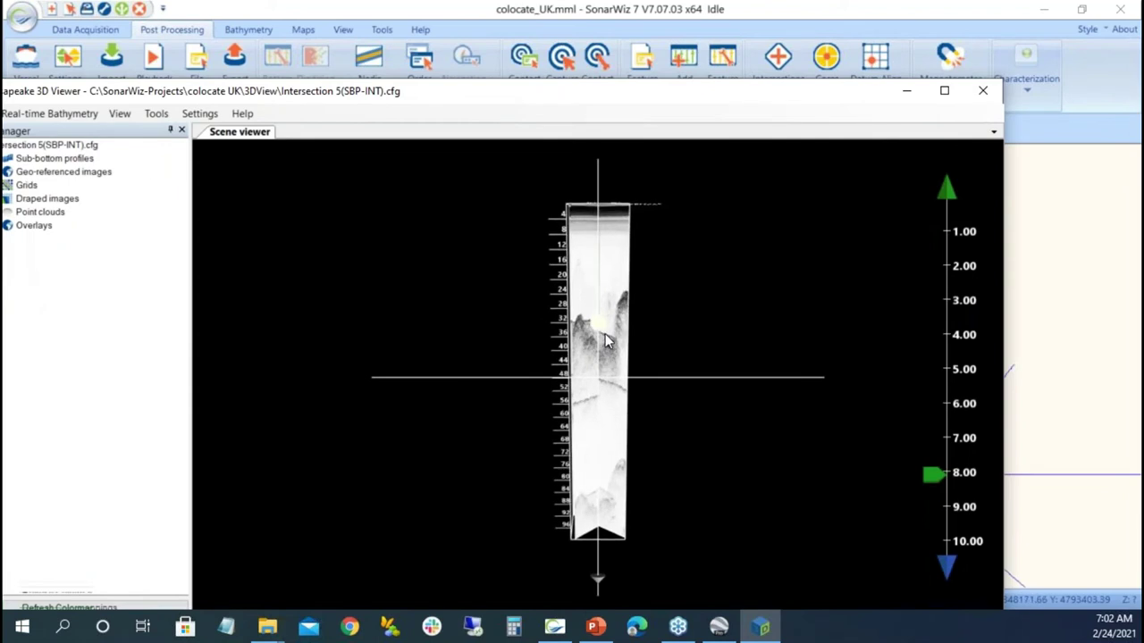
scroll(613, 326, "up", 3)
left_click_drag(615, 322, 901, 301)
left_click_drag(586, 274, 602, 245)
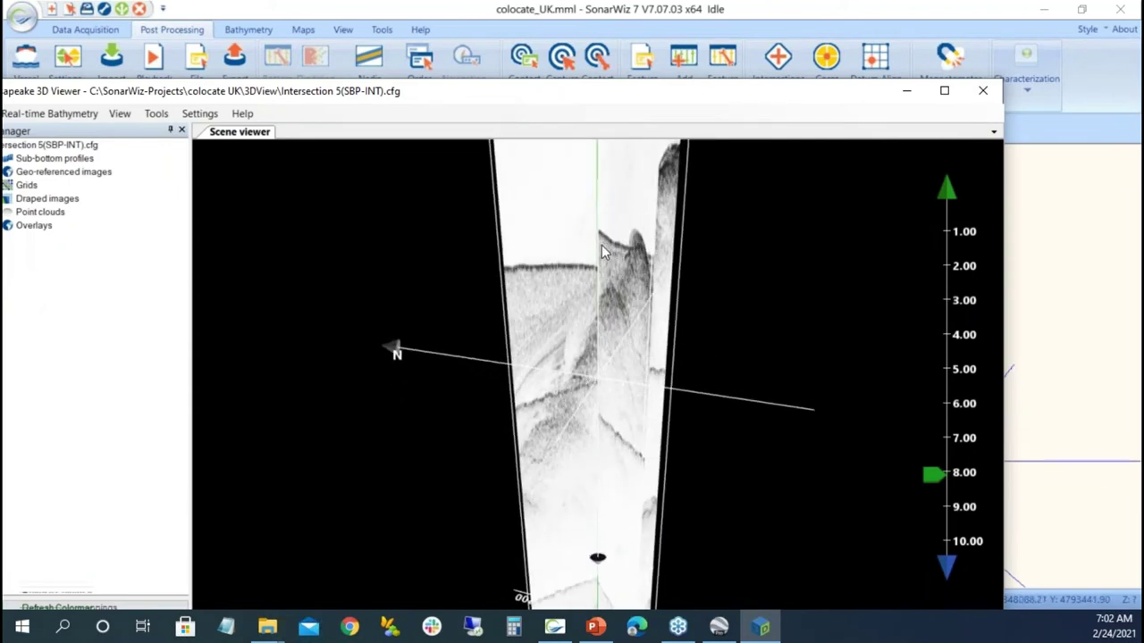
left_click_drag(572, 291, 590, 266)
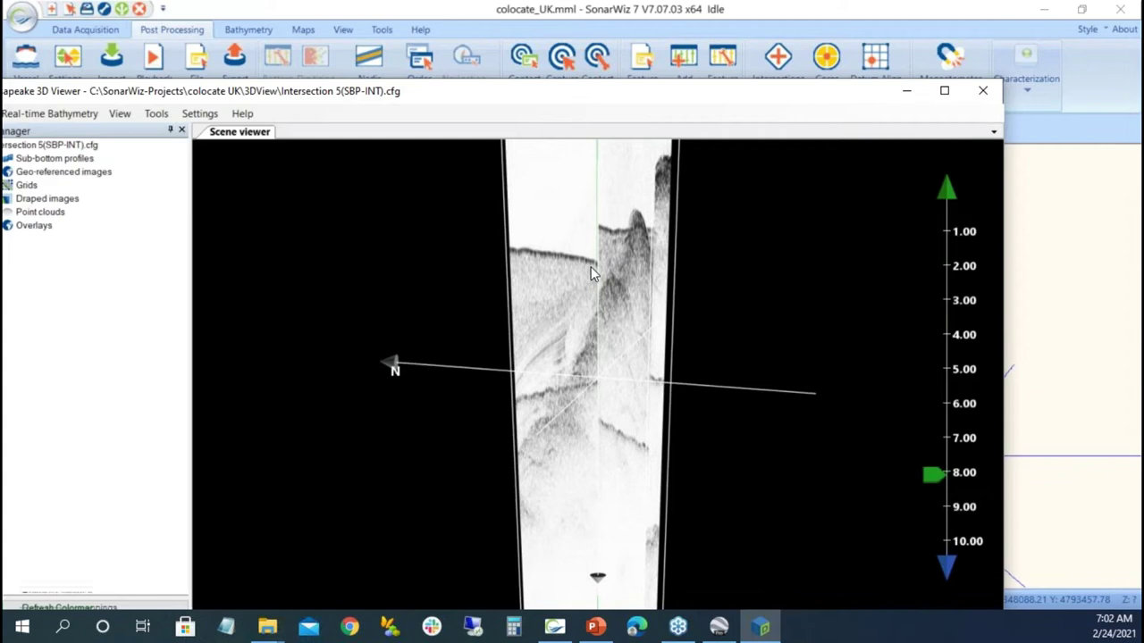
left_click_drag(730, 274, 401, 332)
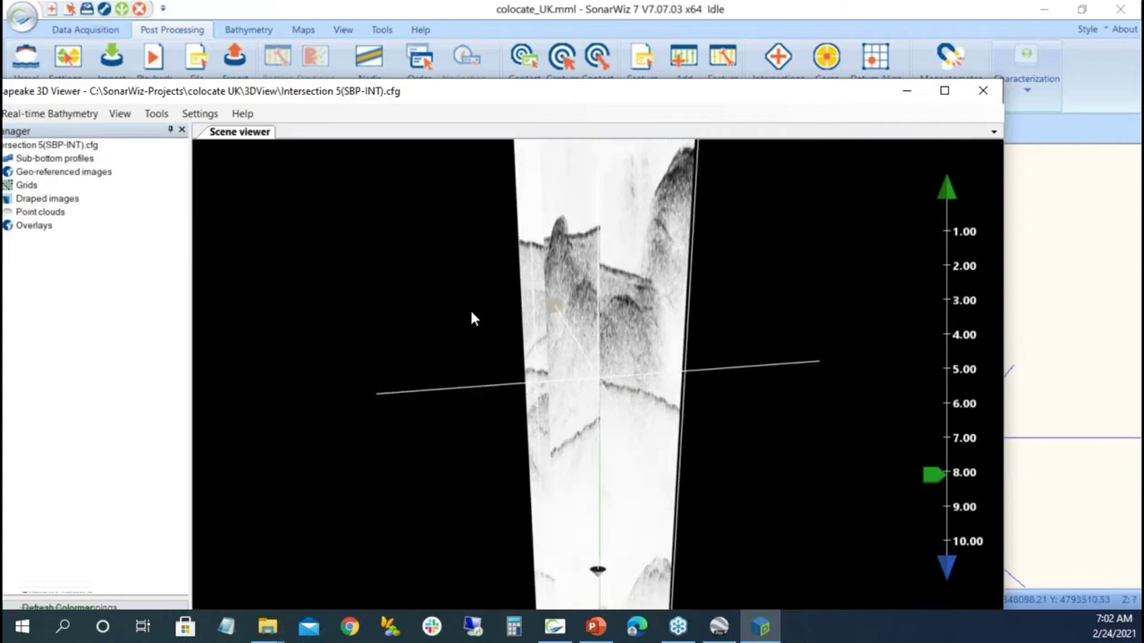
left_click_drag(623, 306, 574, 243)
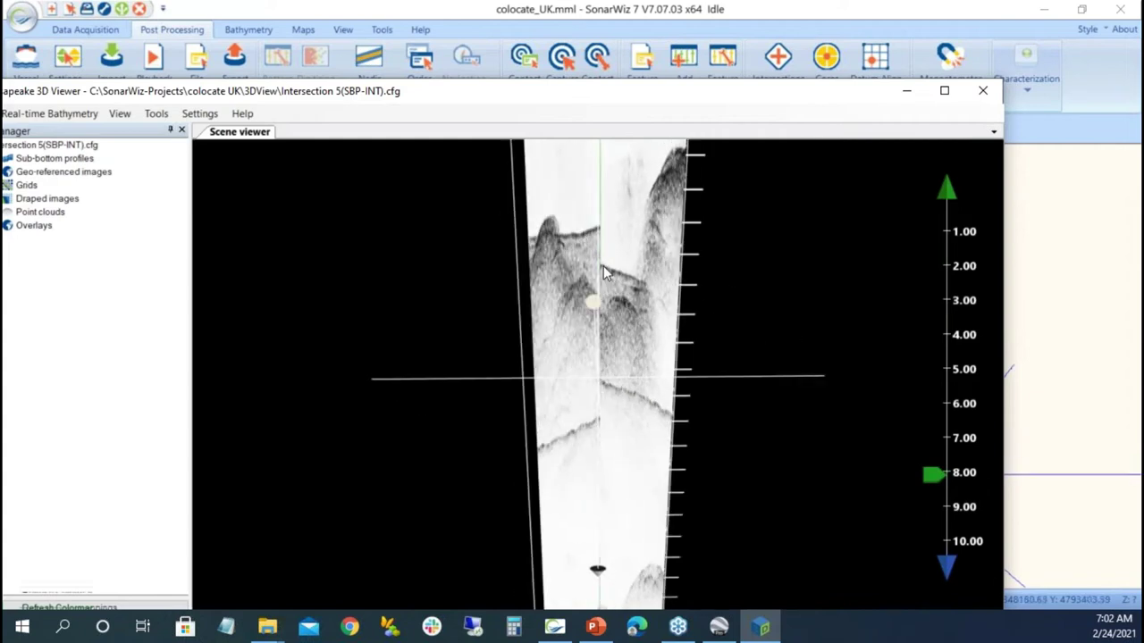
left_click(985, 93)
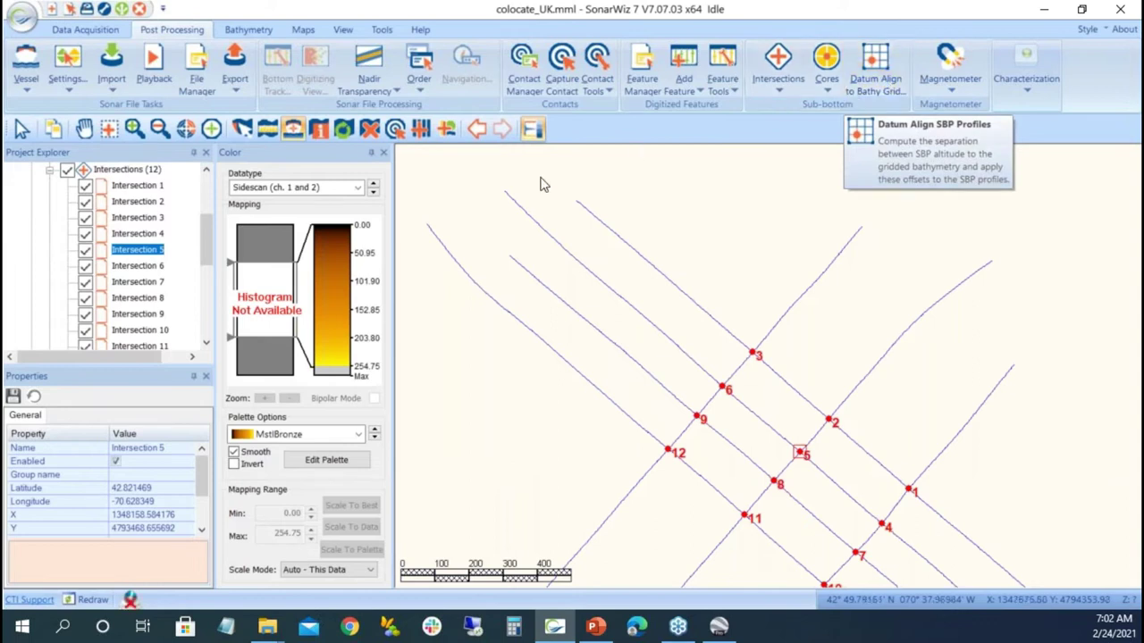
Import the bathymetry grid W00181_4m_MLLW_7of7_AOI_BATHY.grd from the BathyGrid folder into the project's grids.
scroll(90, 233, "up", 3)
left_click(82, 218)
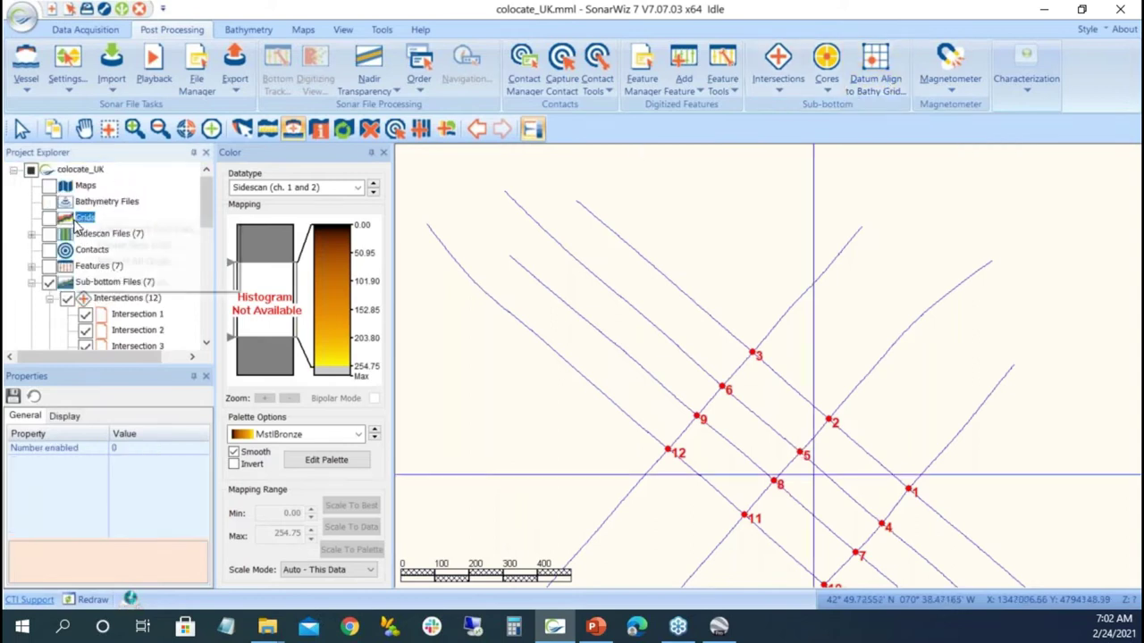
right_click(83, 218)
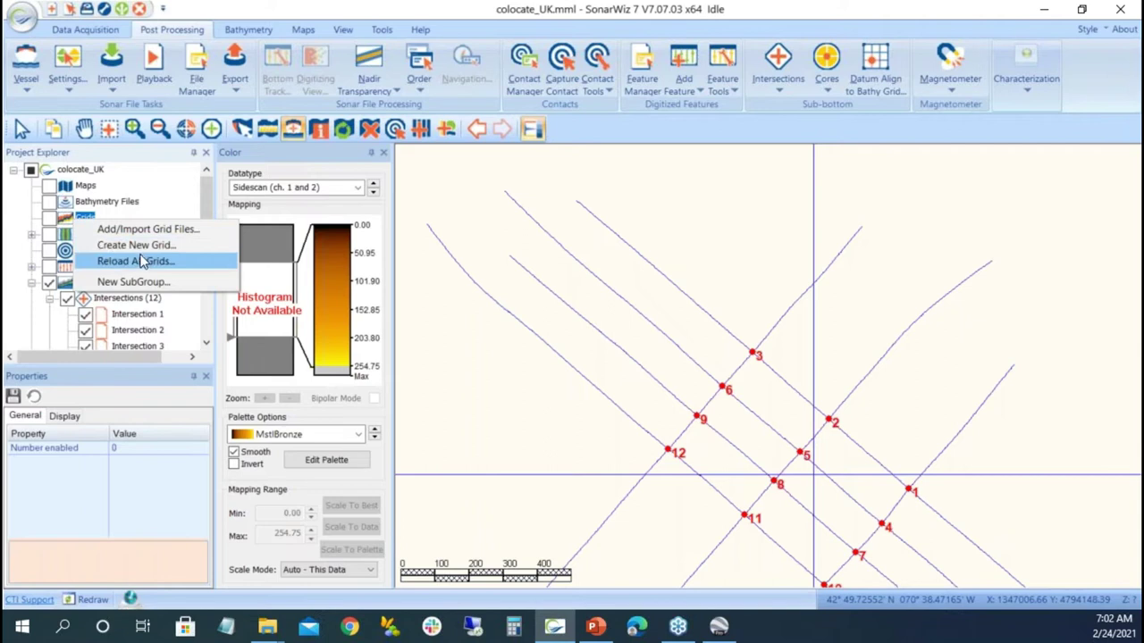
left_click(152, 229)
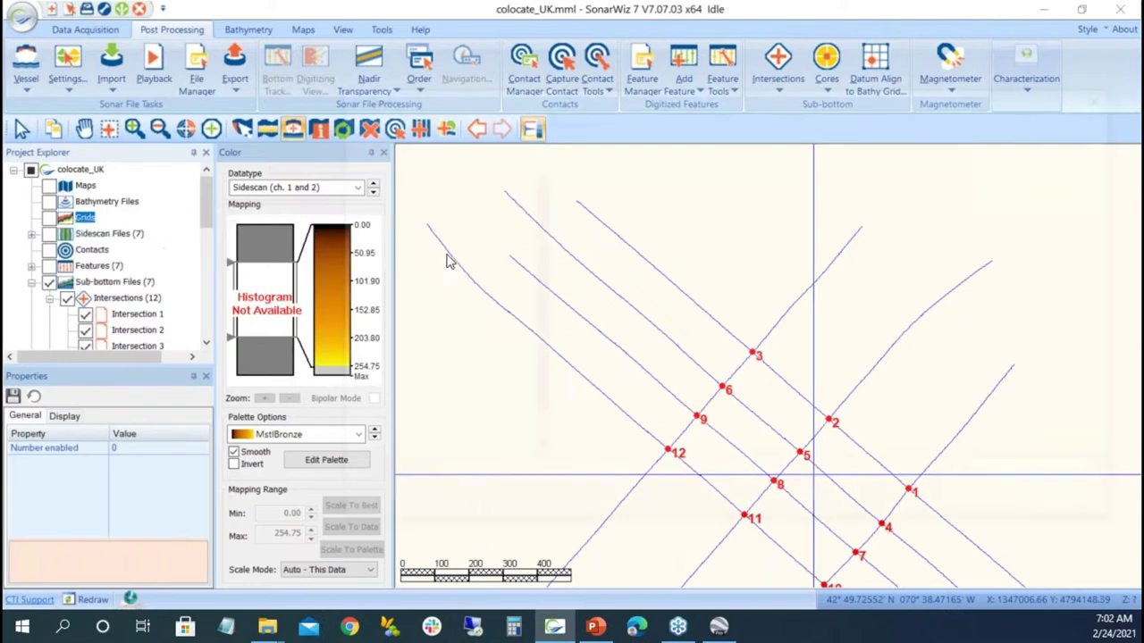
double_click(591, 220)
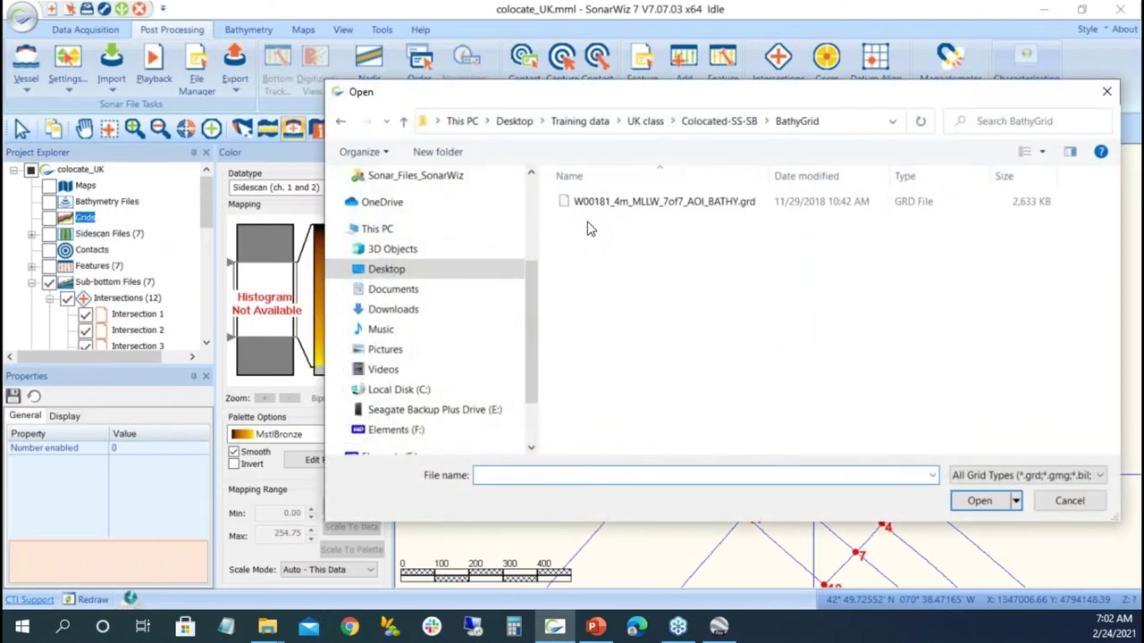
double_click(708, 204)
scroll(792, 324, "down", 2)
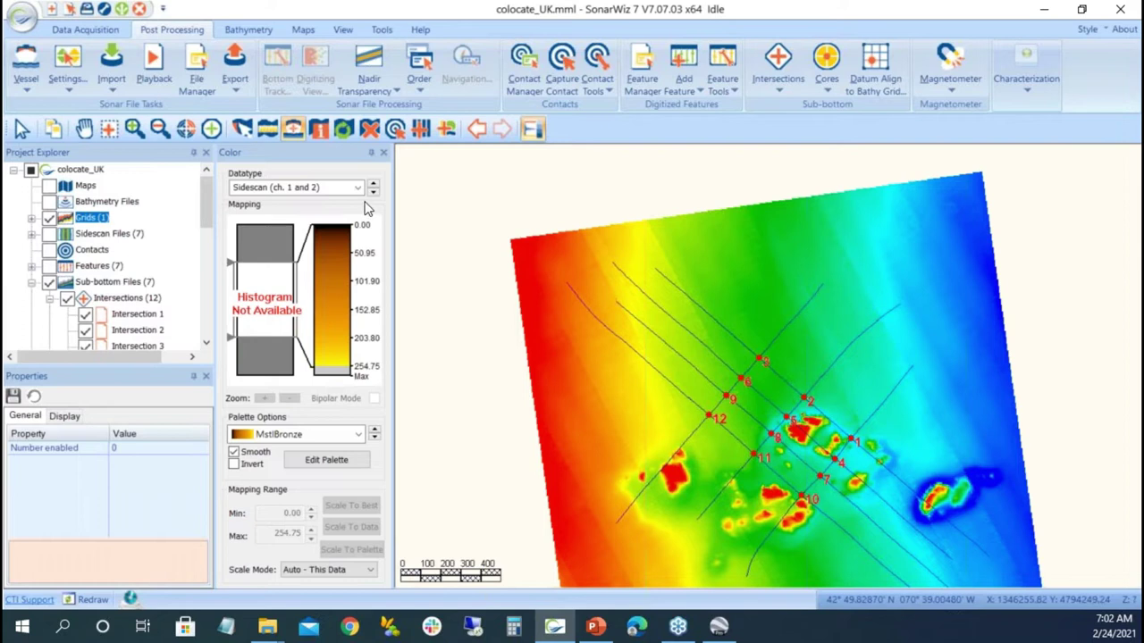
Enable 3D display for the imported bathymetry grid and turn on the 3D map view.
left_click(31, 219)
left_click(103, 233)
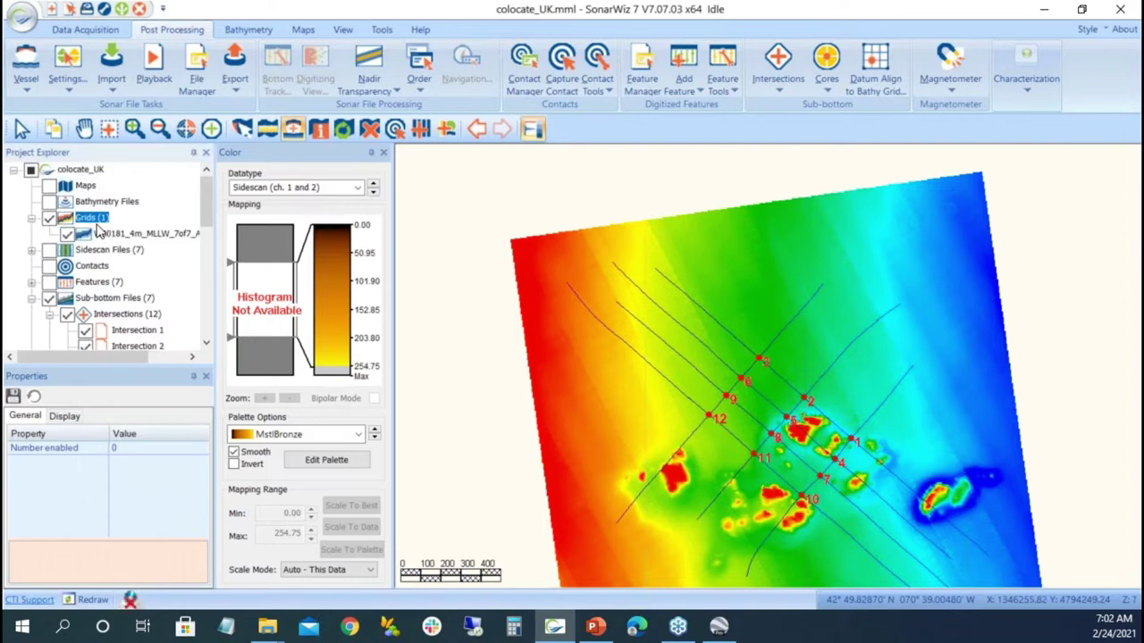
left_click(125, 416)
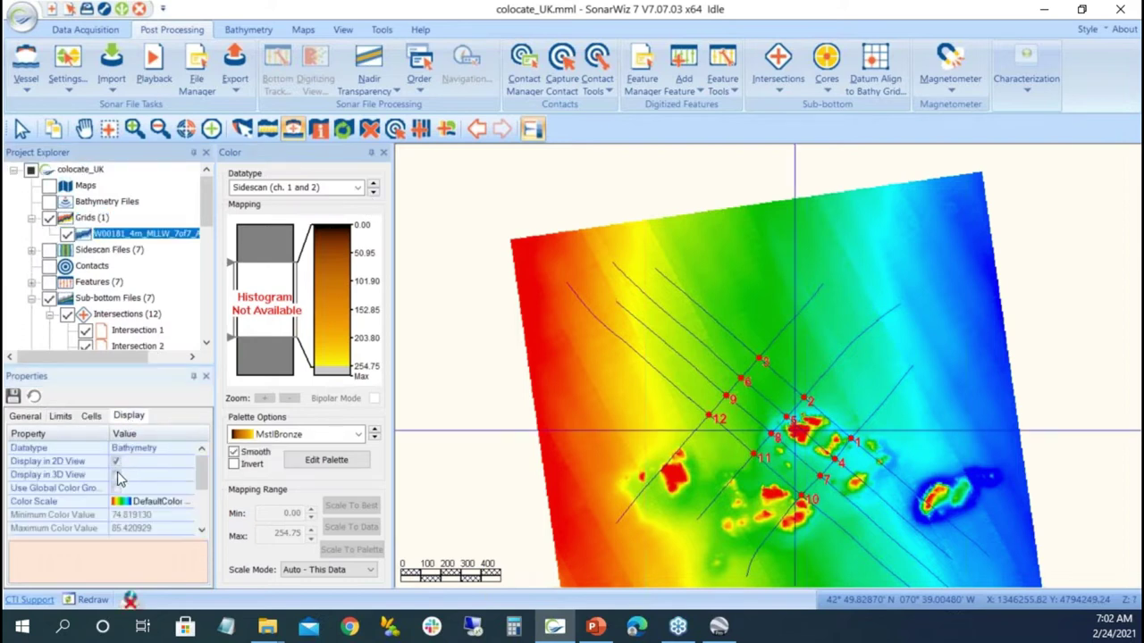
left_click(117, 475)
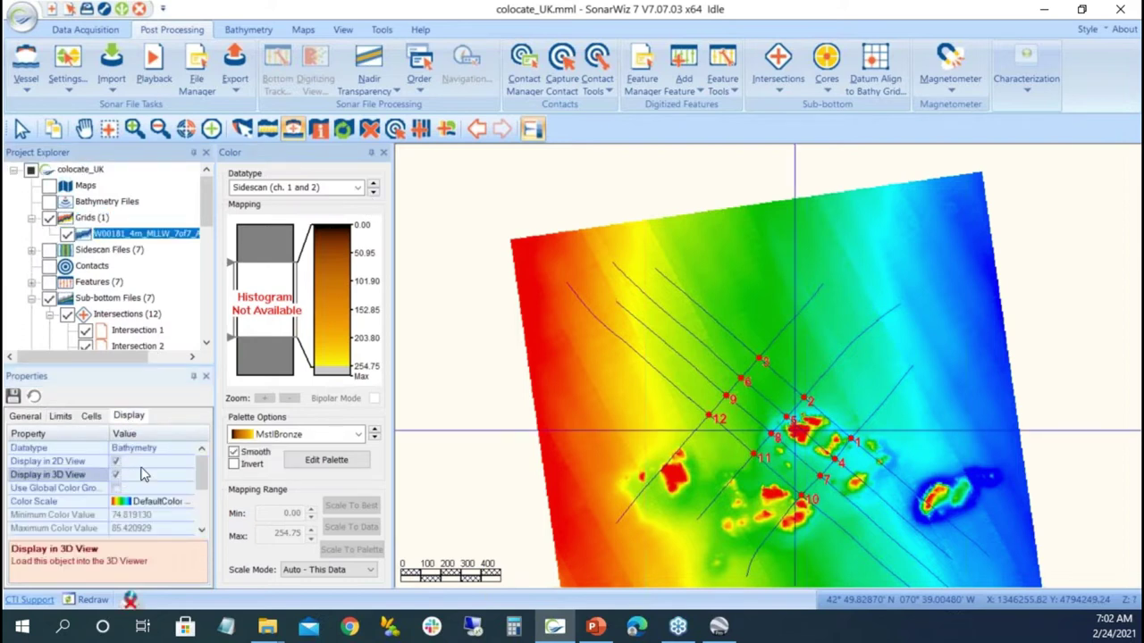
left_click(343, 29)
left_click(652, 50)
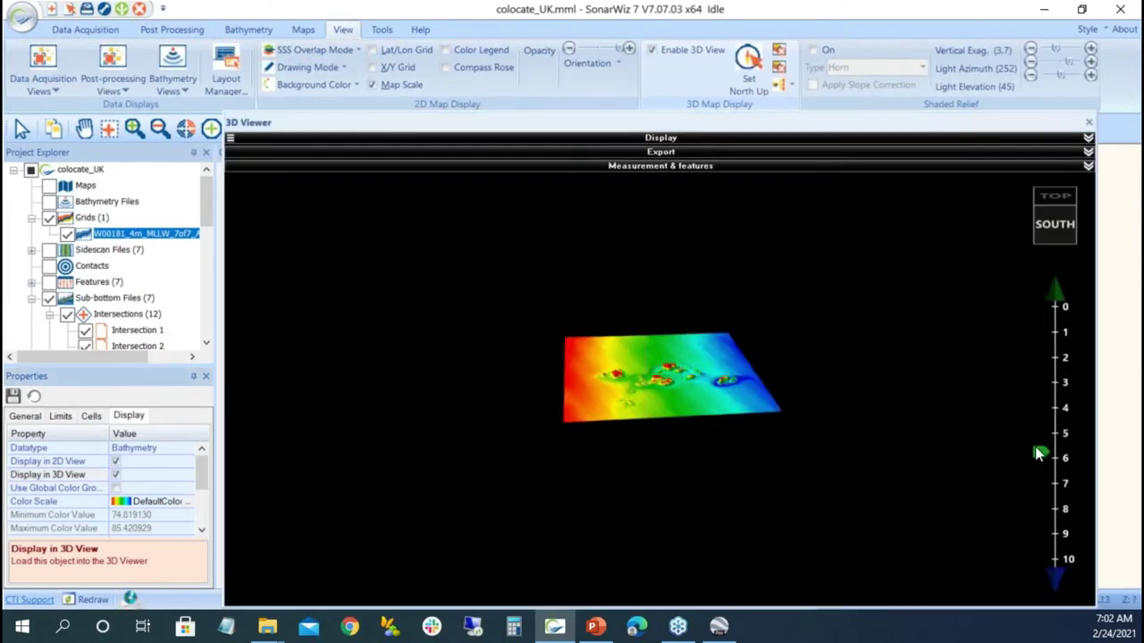
Examine the grid's relief with the vertical exaggeration raised to about 8.7 and move the 3D viewer off the map.
left_click_drag(1037, 454, 1036, 527)
left_click_drag(652, 466, 639, 321)
left_click_drag(655, 402, 611, 363)
left_click_drag(1016, 122, 1143, 268)
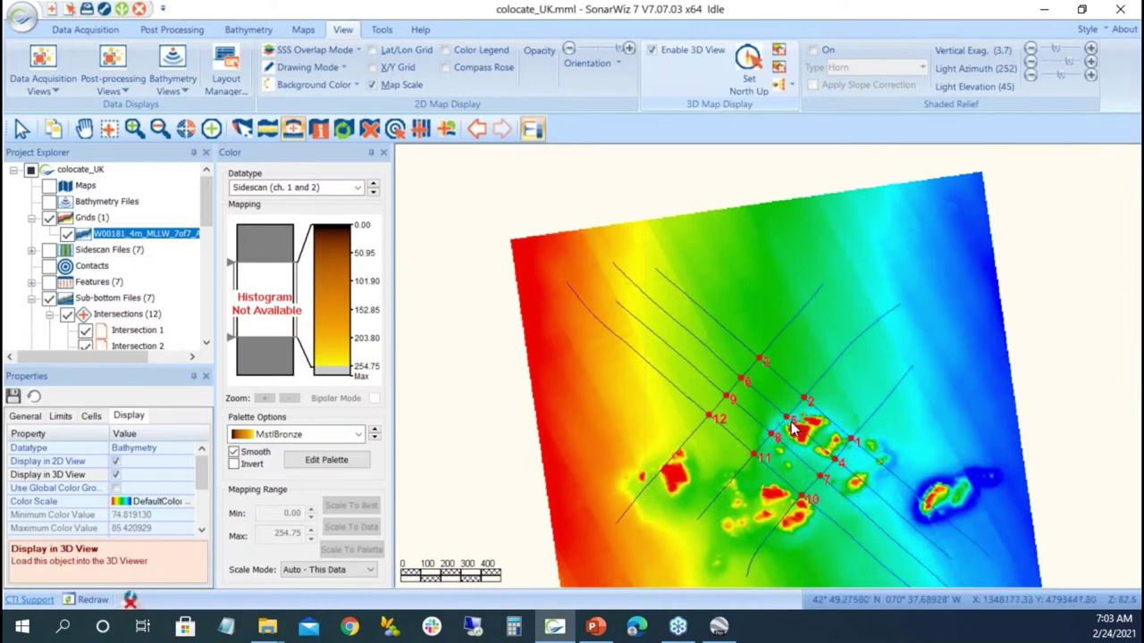
Datum align all the sub-bottom profiles to the bathymetry grid W00181_4m_MLLW_7of7_AOI_BATHY-S6.
left_click(186, 32)
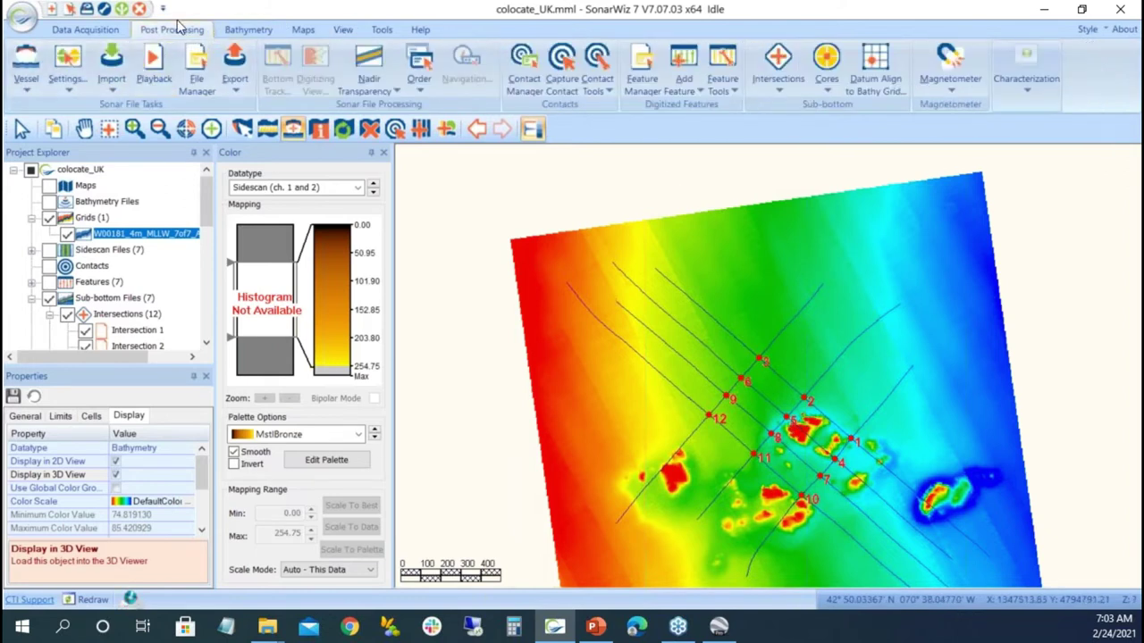
left_click(876, 59)
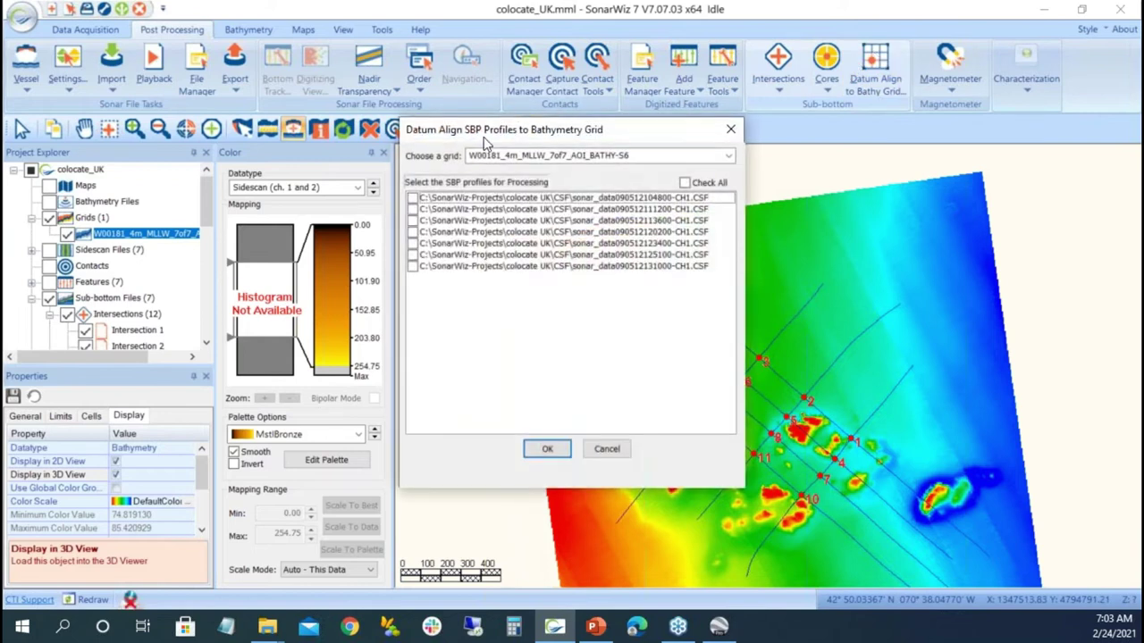
left_click(729, 156)
left_click(729, 156)
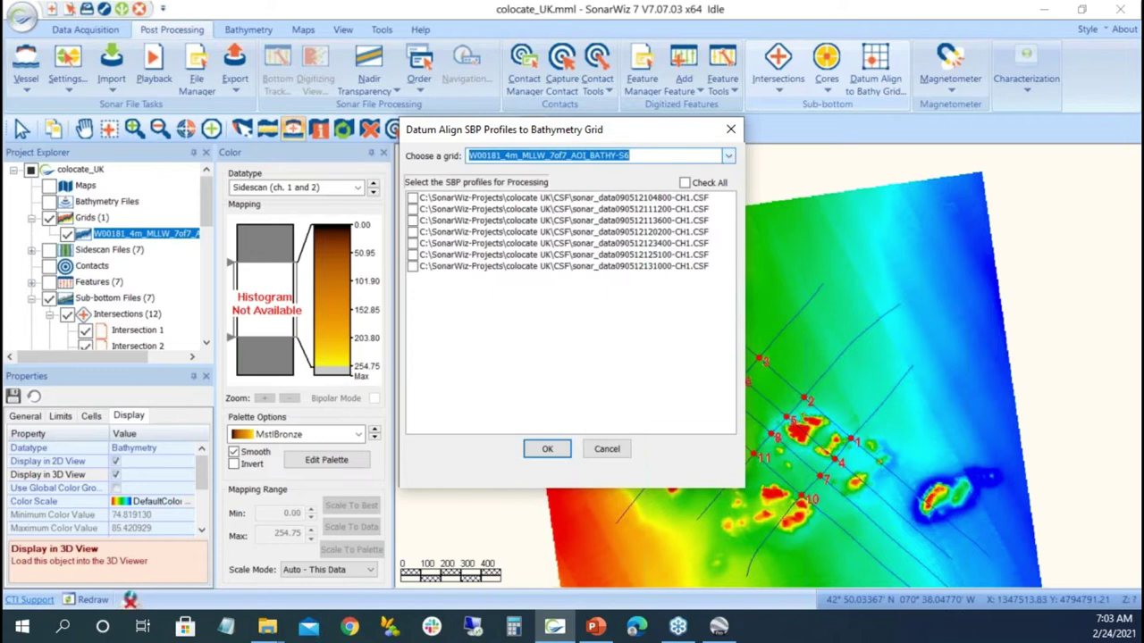
left_click(685, 183)
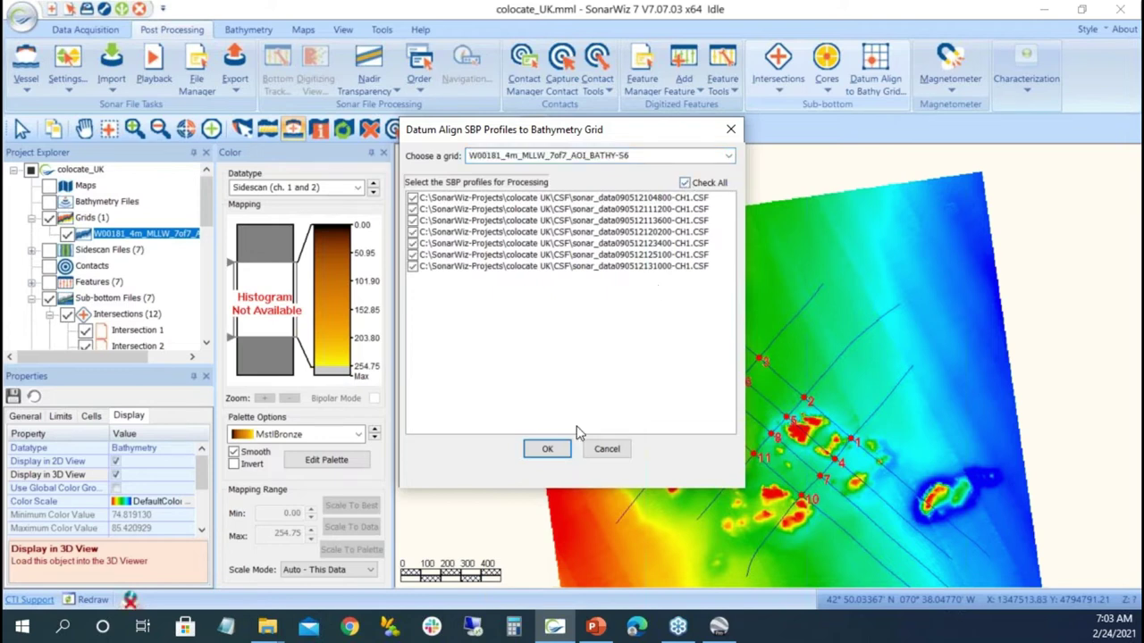
left_click(551, 451)
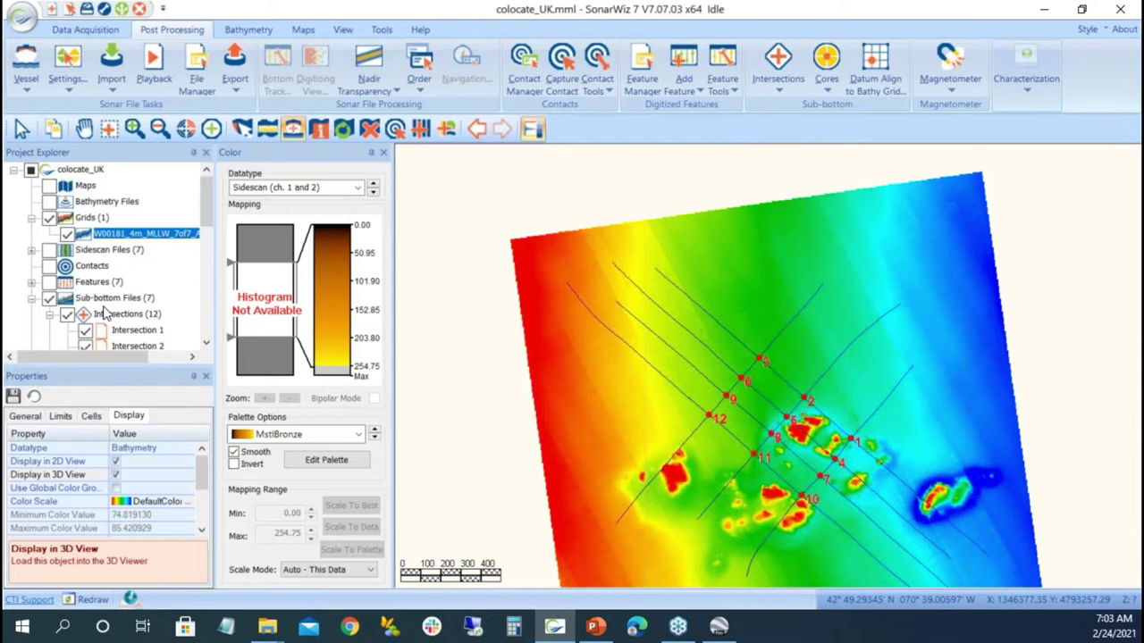
Open Intersection 5 in Quick View 3D, examine how the datum-aligned profiles match where they cross, and close the viewer.
scroll(116, 321, "down", 3)
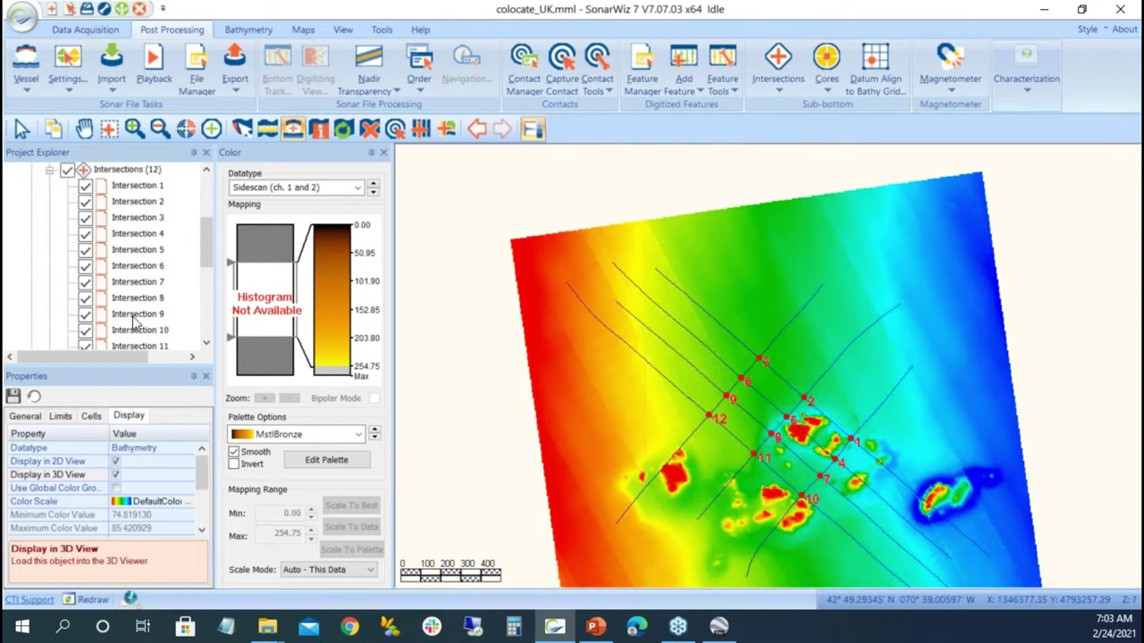
right_click(139, 254)
left_click(190, 295)
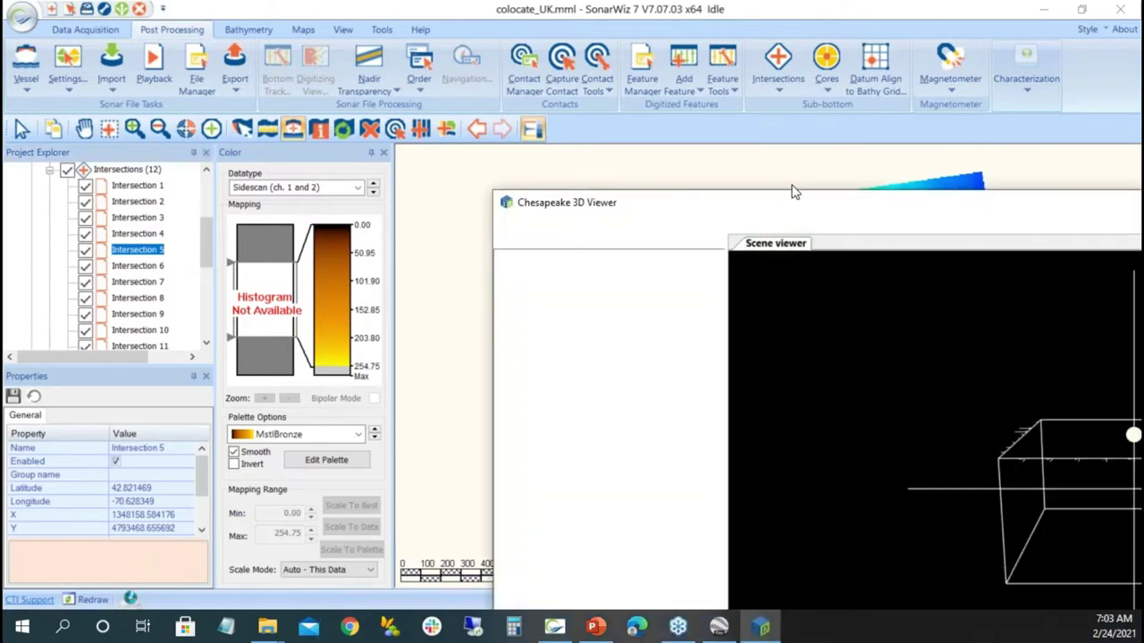
scroll(679, 358, "up", 3)
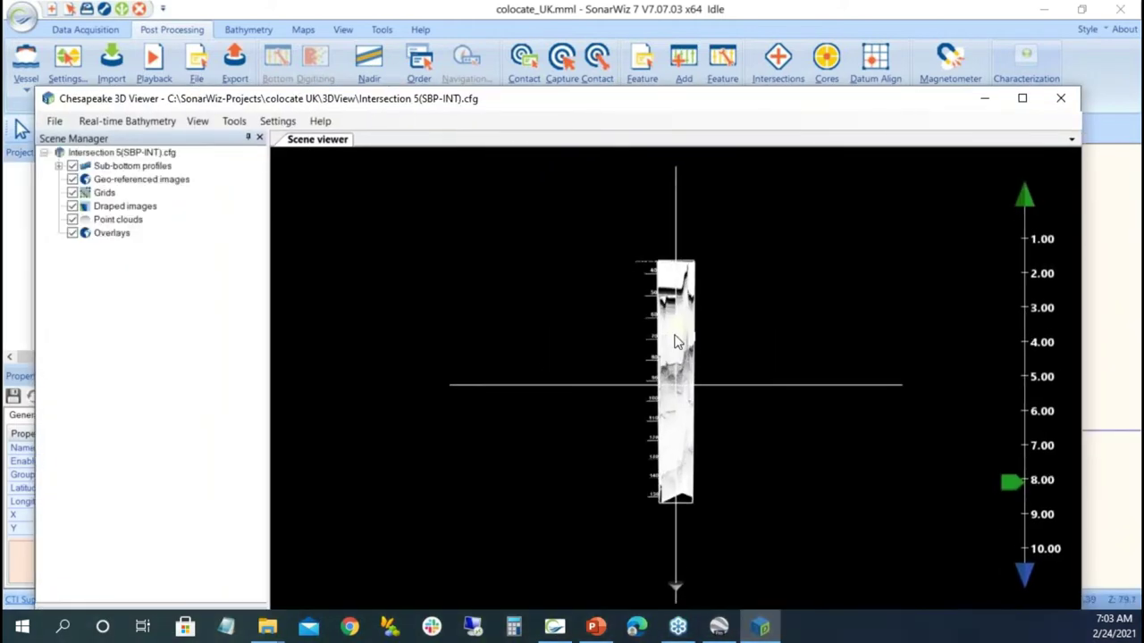
mouse_move(674, 332)
left_mouse_down()
mouse_move(807, 321)
mouse_move(666, 311)
mouse_move(733, 314)
mouse_move(667, 289)
mouse_move(667, 265)
mouse_move(711, 394)
mouse_move(707, 366)
mouse_move(576, 362)
mouse_move(599, 354)
mouse_move(600, 365)
mouse_move(595, 340)
mouse_move(648, 317)
left_mouse_up()
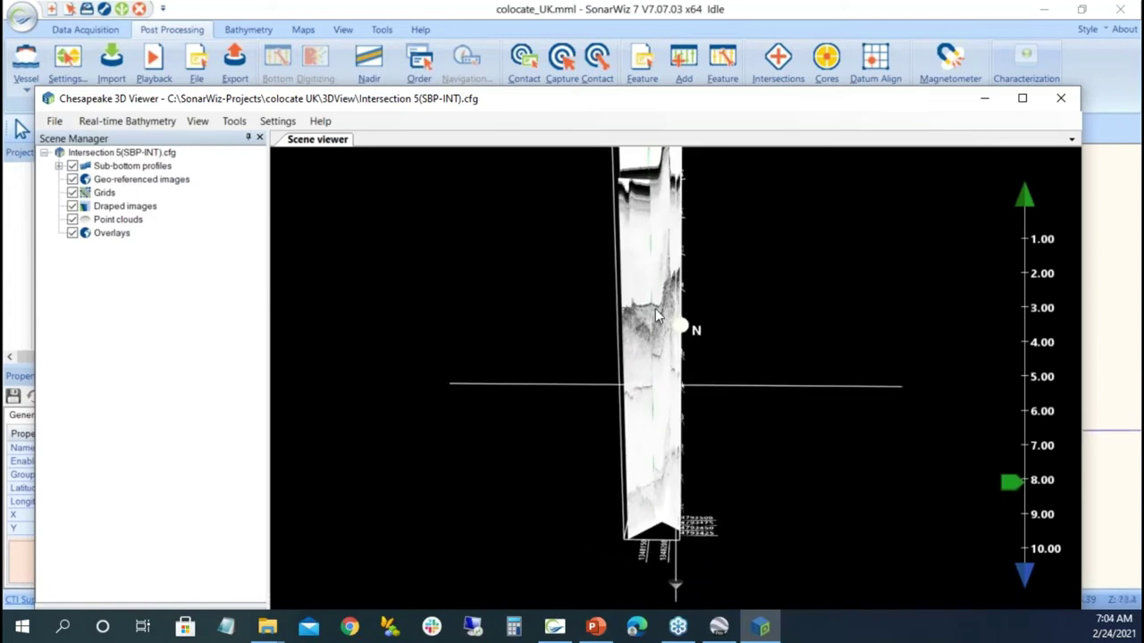
left_click(1061, 98)
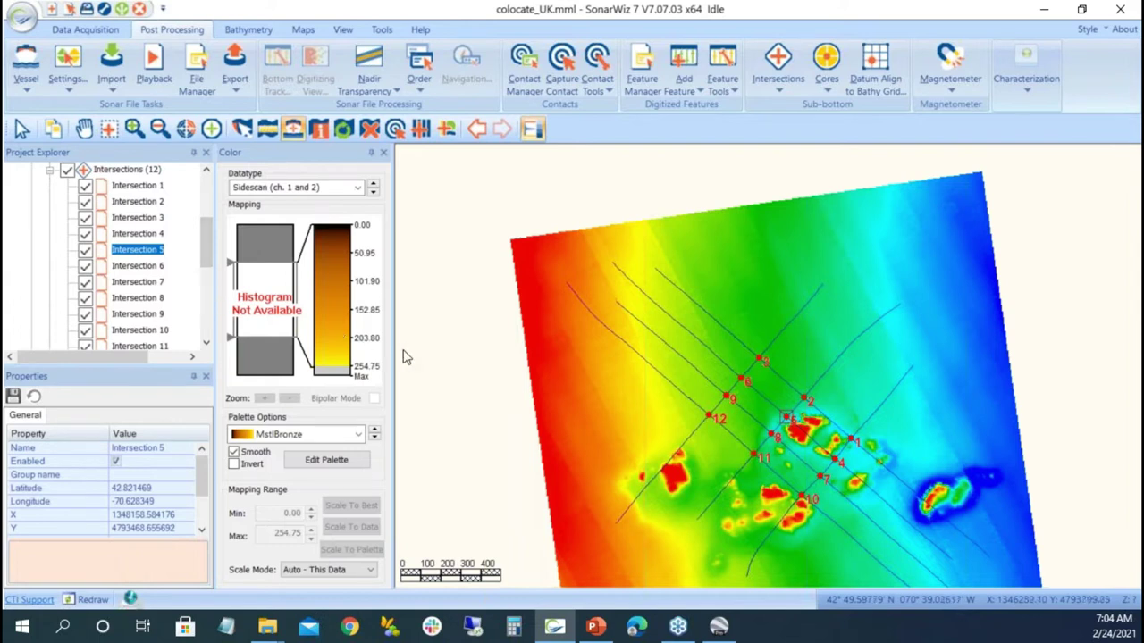
scroll(149, 307, "up", 3)
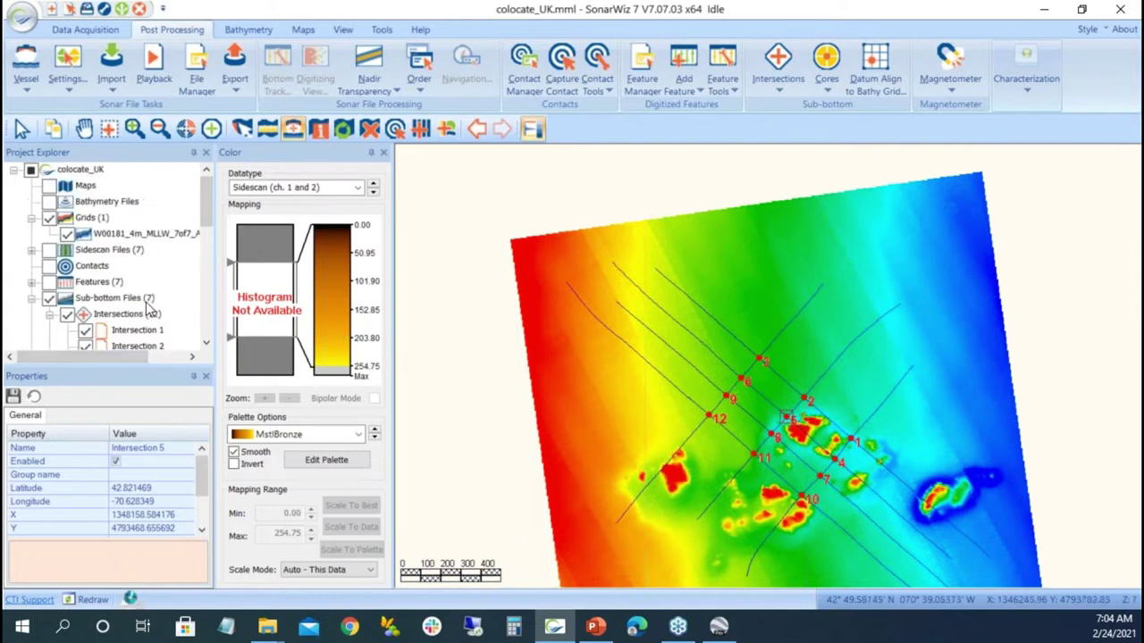
scroll(148, 307, "down", 5)
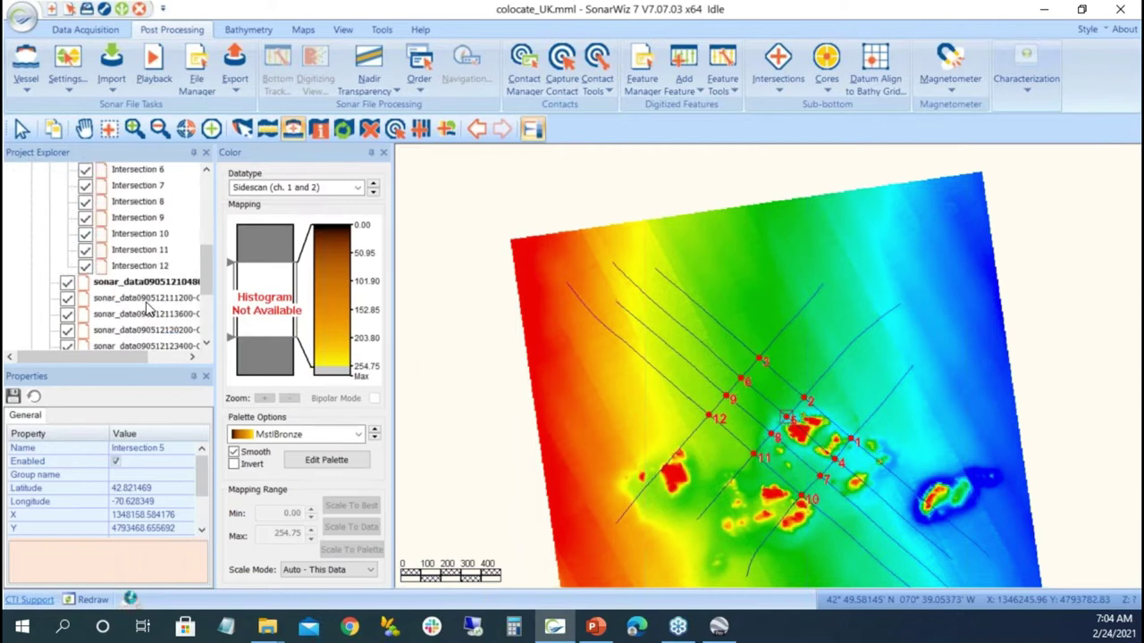
scroll(159, 282, "up", 3)
scroll(154, 282, "down", 3)
right_click(152, 284)
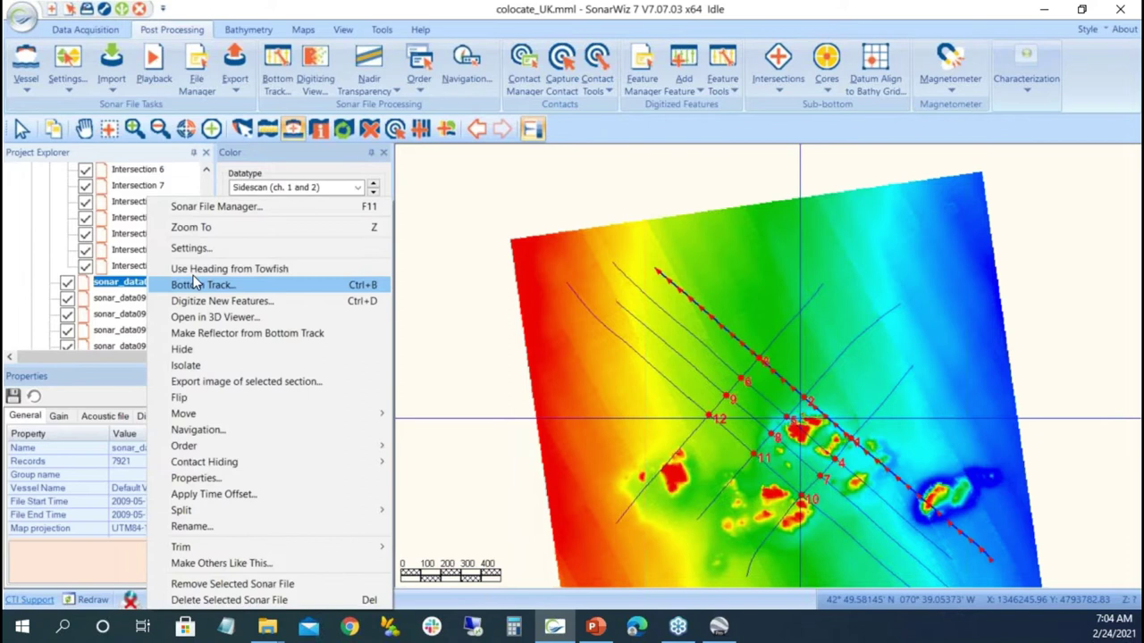
left_click(179, 283)
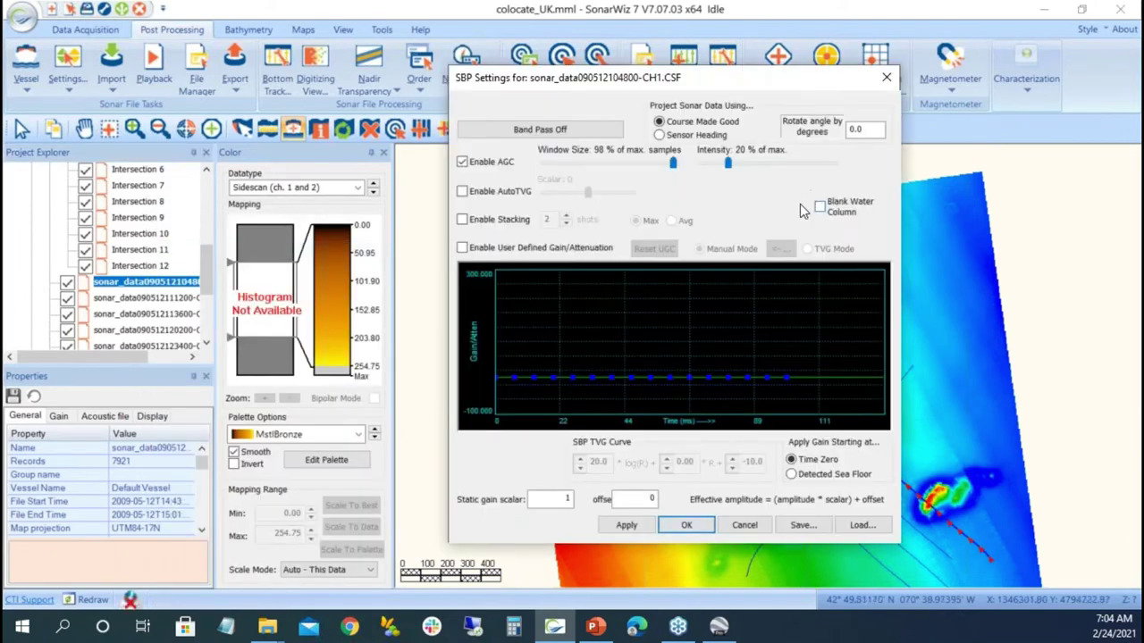
left_click(631, 527)
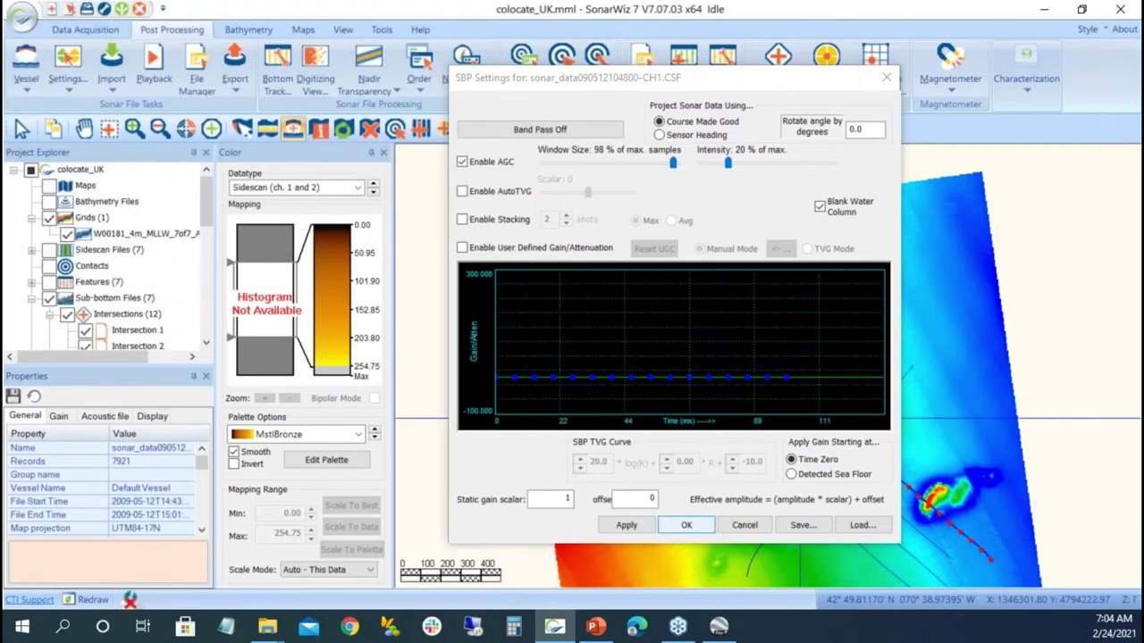
left_click(686, 525)
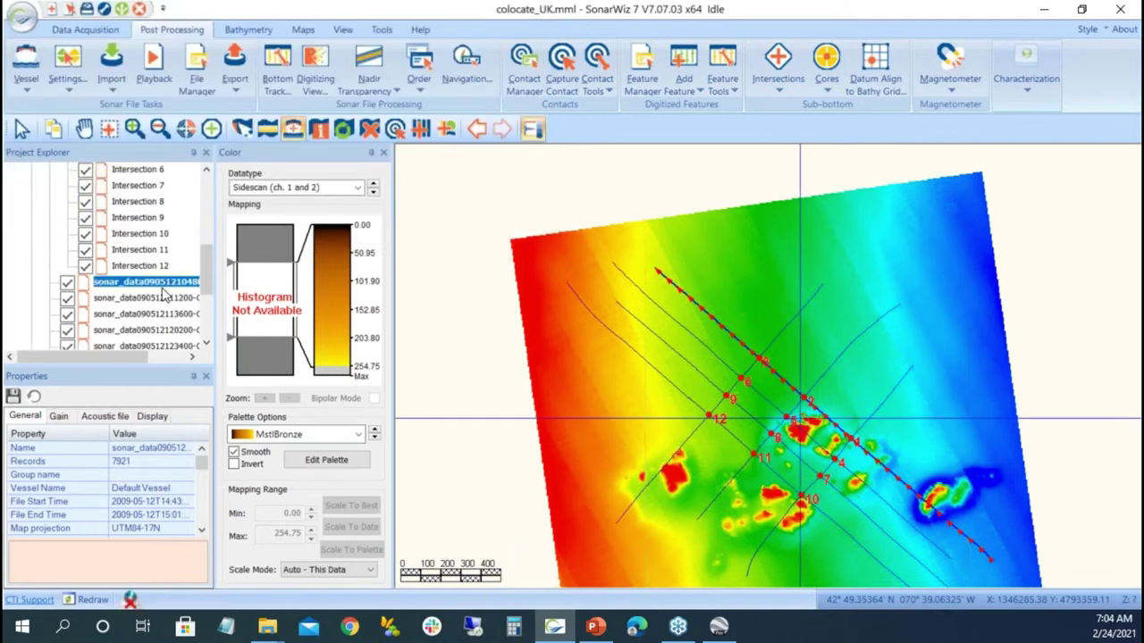
right_click(163, 284)
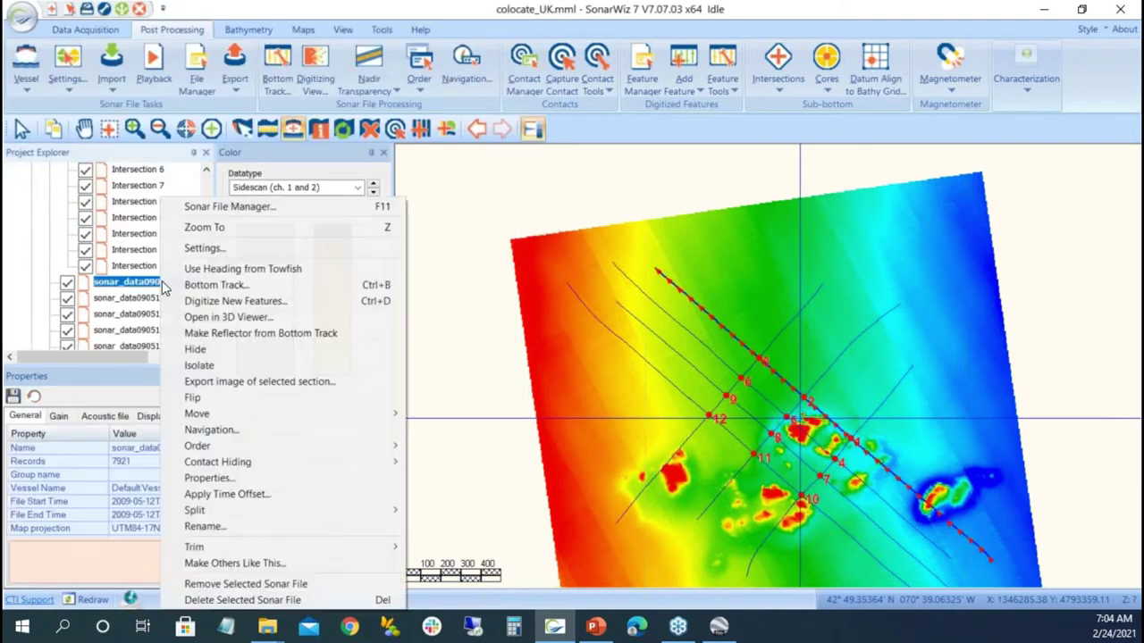
left_click(243, 564)
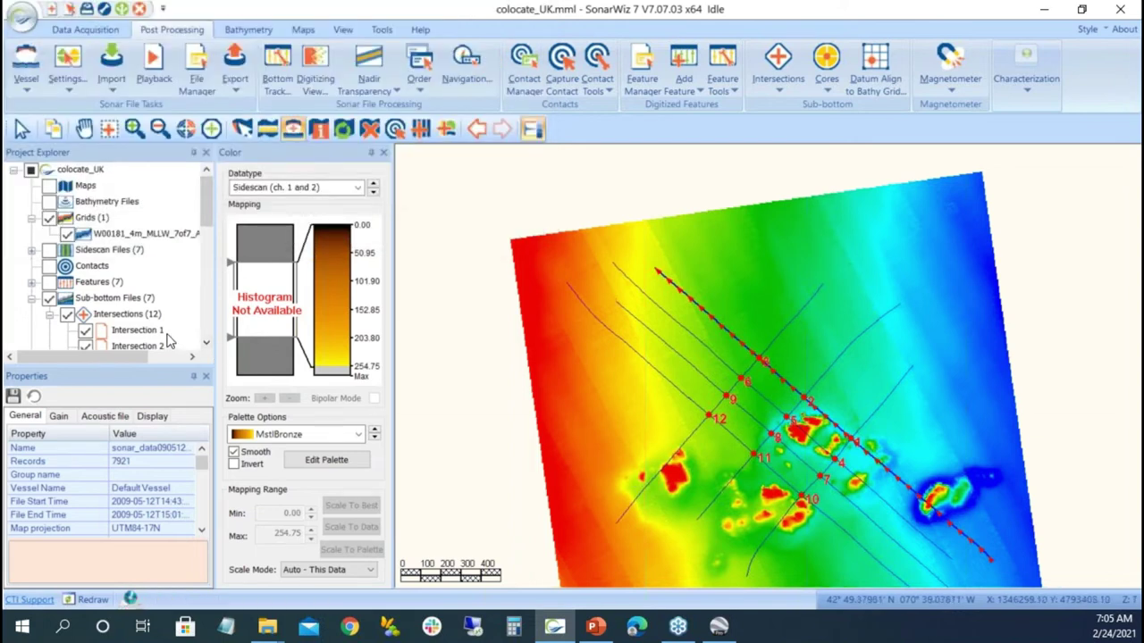
Enable 3D display for all seven sub-bottom files and inspect them beneath the bathymetry grid in the 3D viewer.
scroll(721, 388, "down", 2)
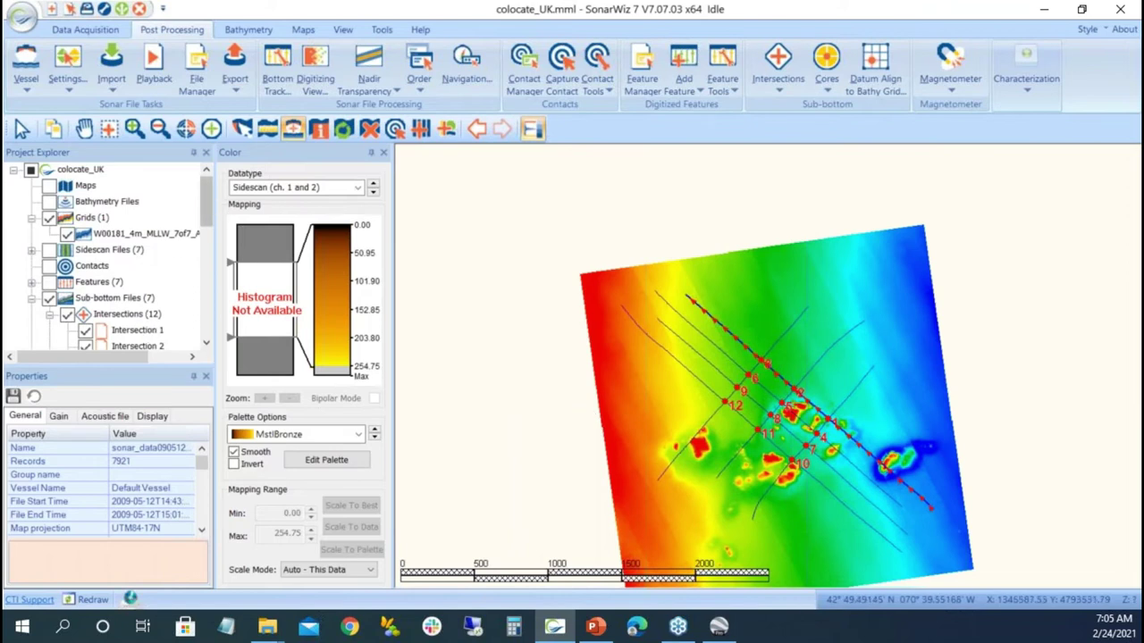
left_click_drag(208, 210, 208, 302)
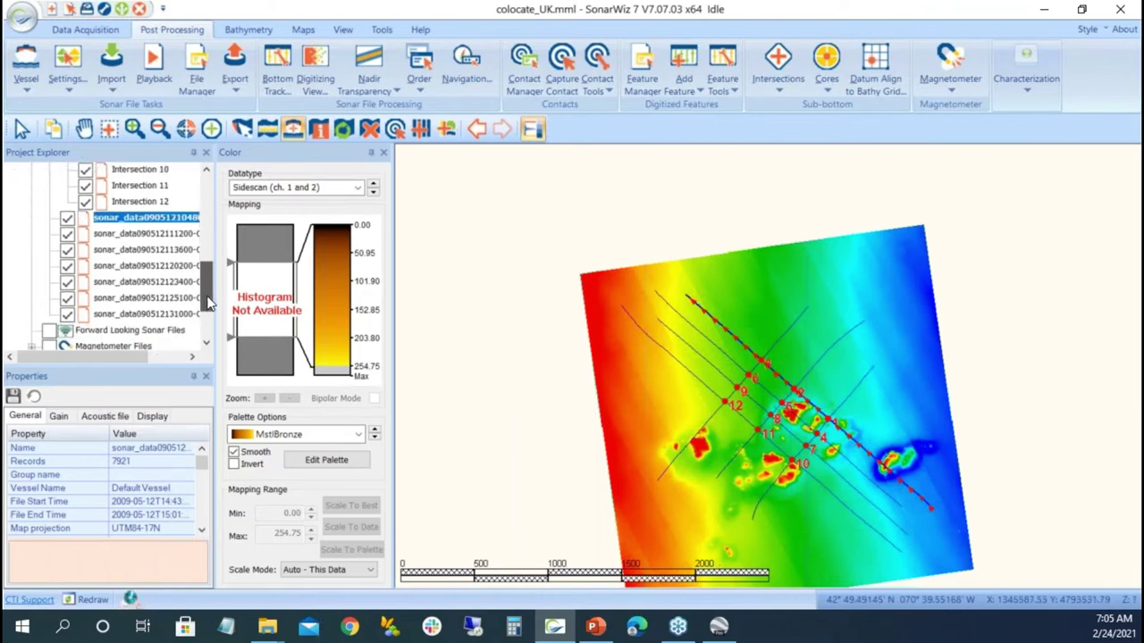
left_click(152, 315, "shift")
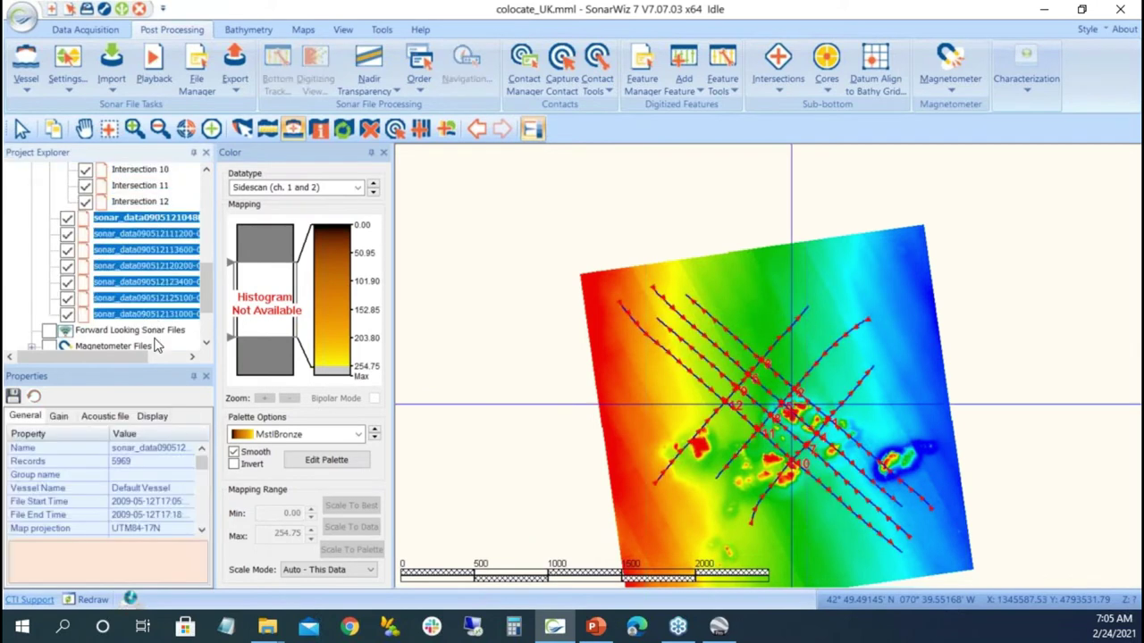
left_click(152, 416)
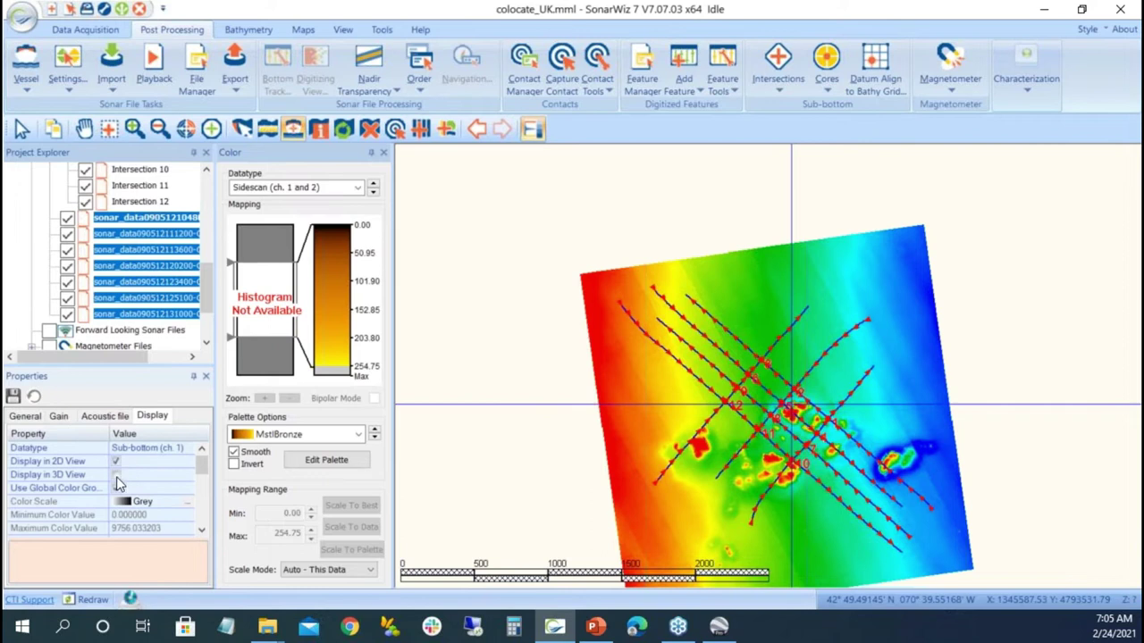
left_click(116, 477)
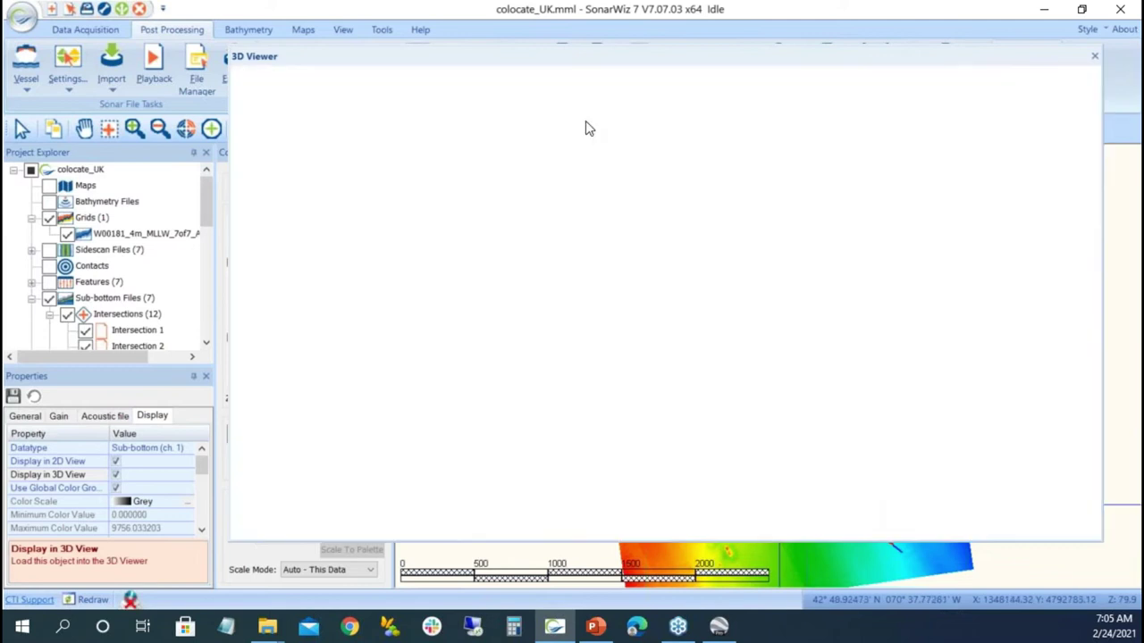
scroll(727, 298, "up", 5)
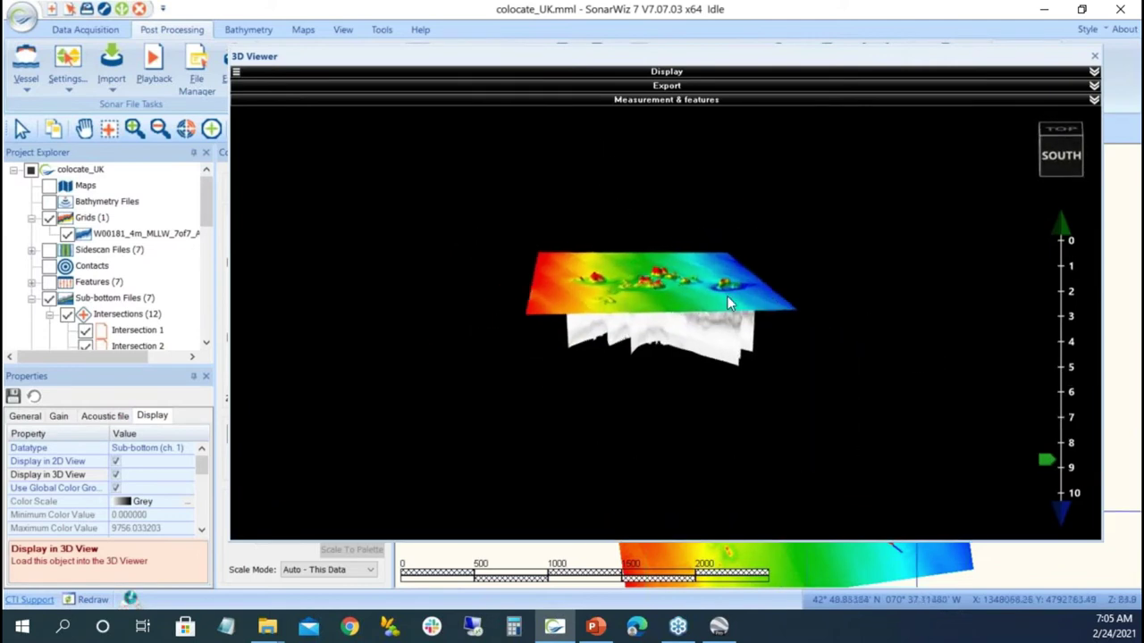
left_click_drag(764, 393, 853, 445)
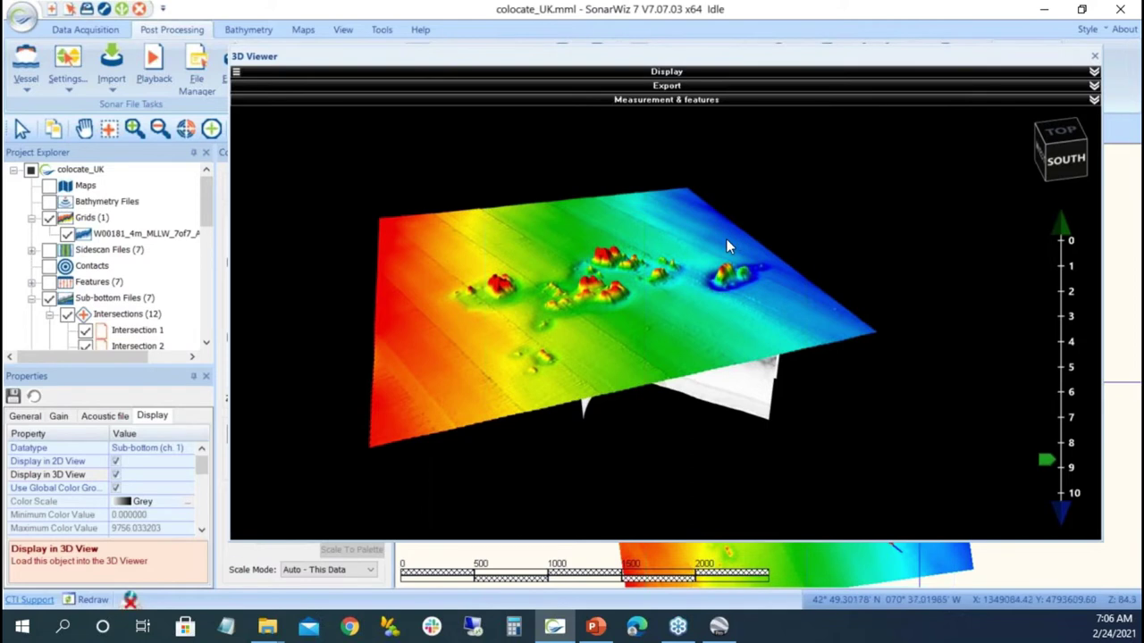
Start adding a GeoImage to the 3D scene contents and browse Local Disk (C:) for the image file.
left_click(238, 75)
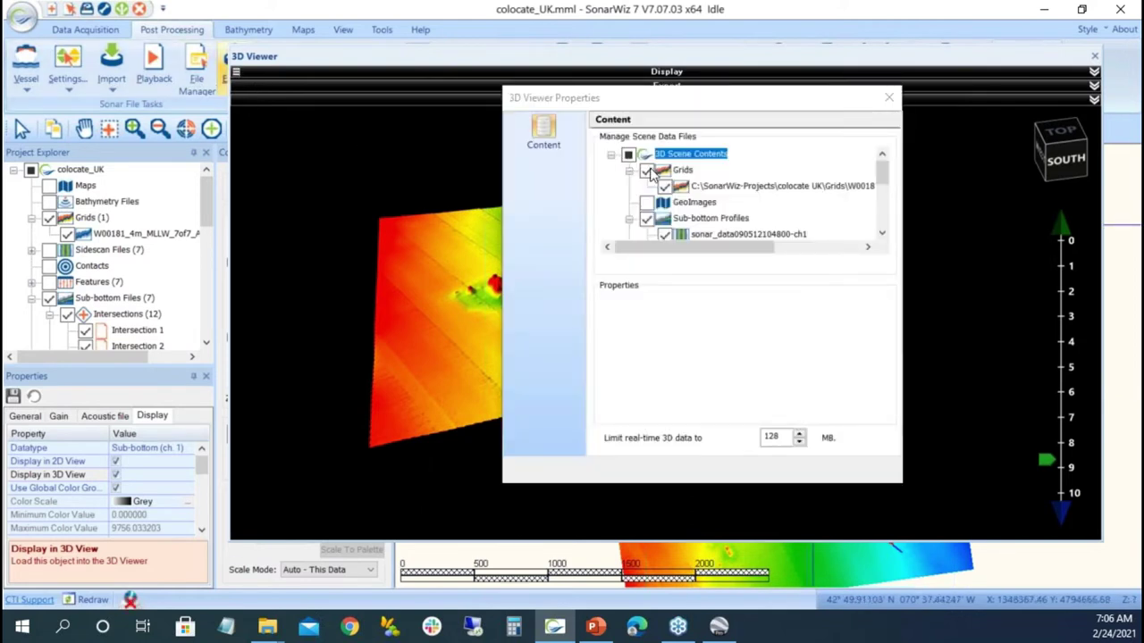
left_click(699, 207)
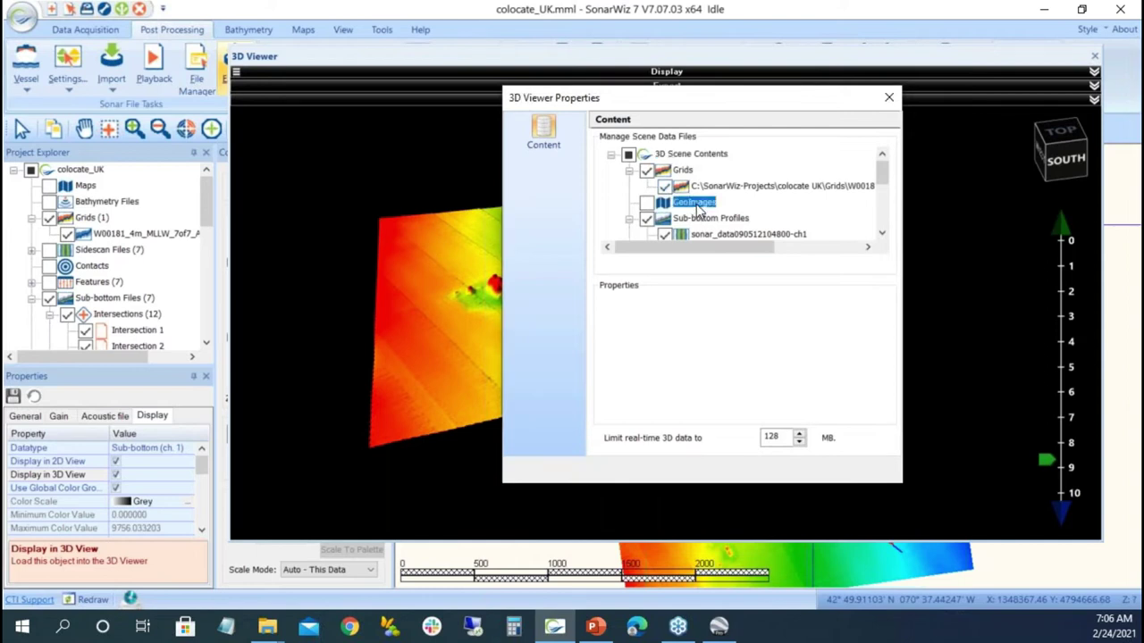
right_click(696, 204)
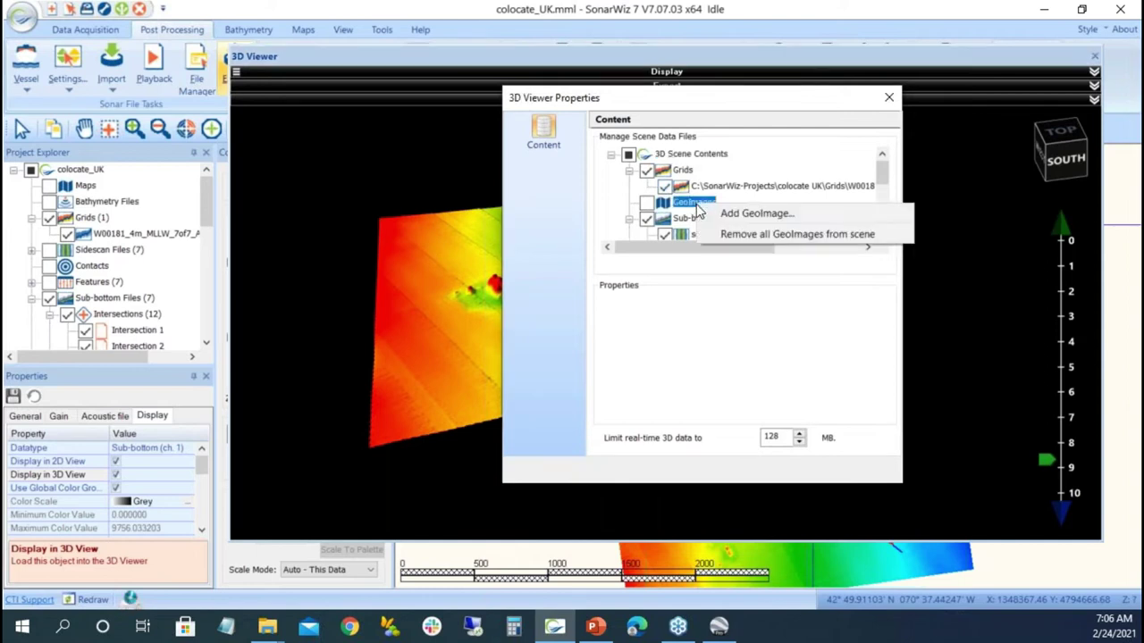
left_click(755, 213)
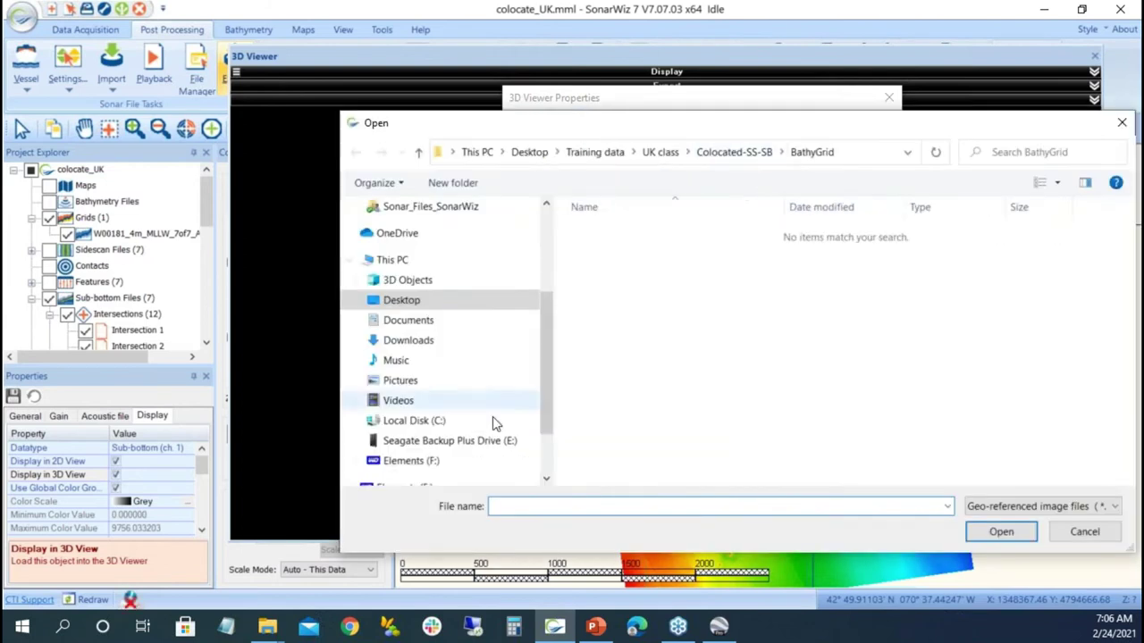
left_click(444, 423)
scroll(699, 378, "down", 6)
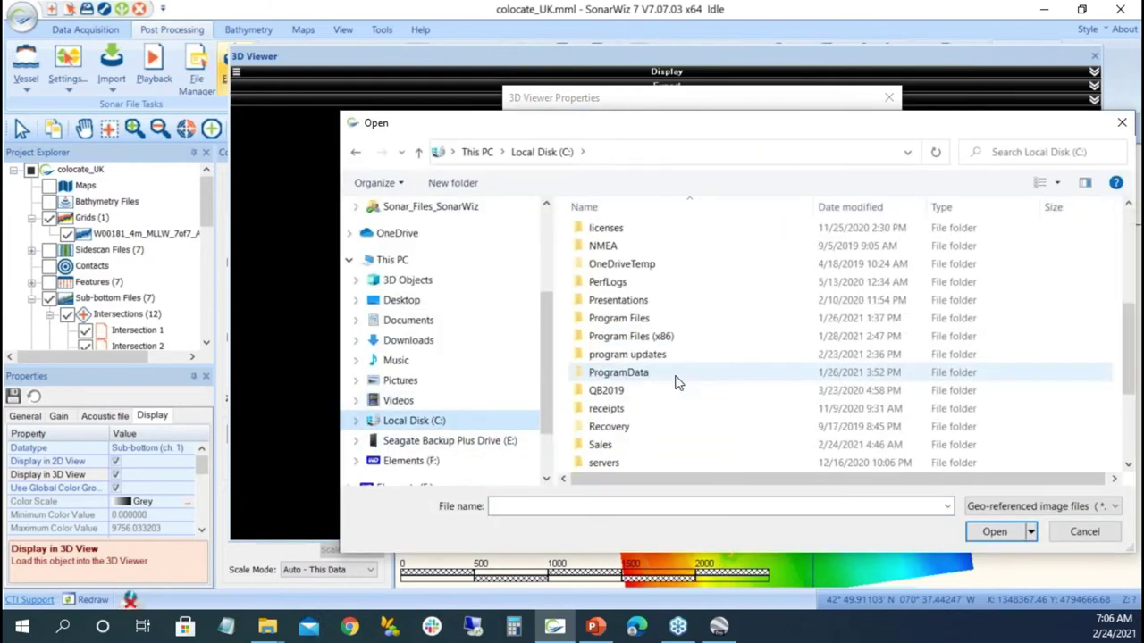
Load colocate_UK.tif from the GeoTiff folder of the colocate UK project into the 3D scene.
scroll(655, 362, "down", 2)
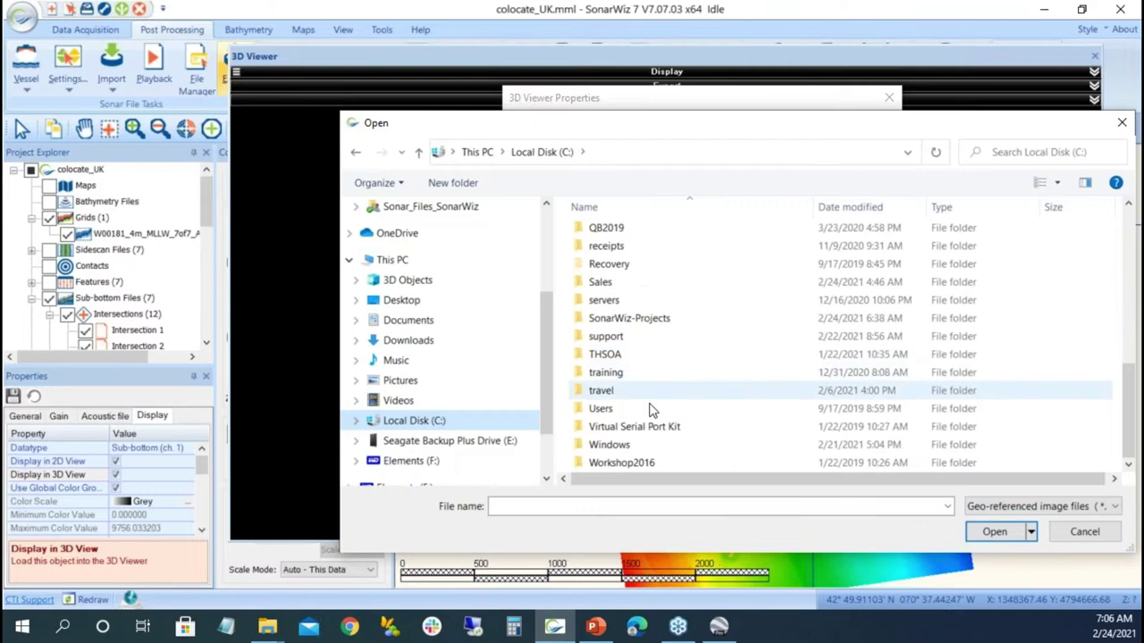
double_click(657, 320)
double_click(597, 231)
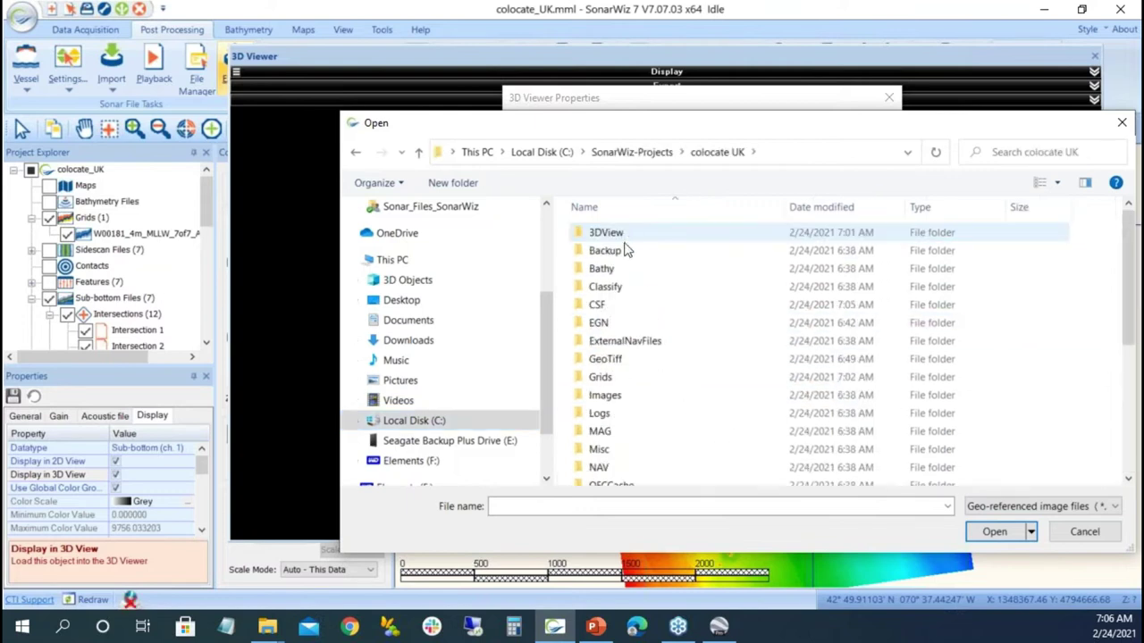
double_click(603, 359)
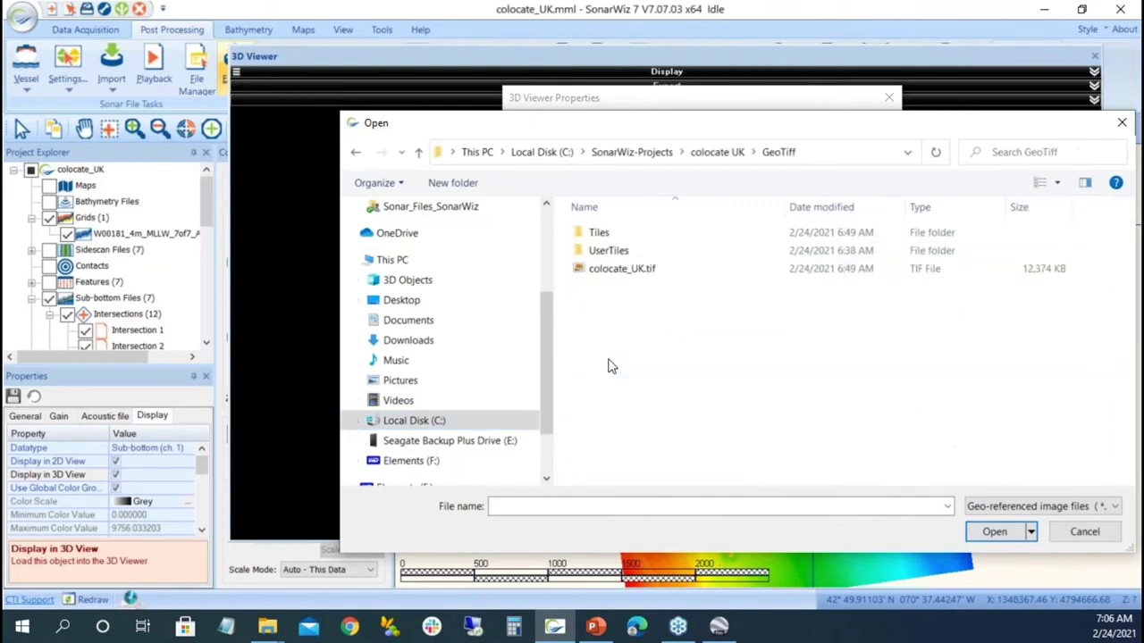
double_click(626, 270)
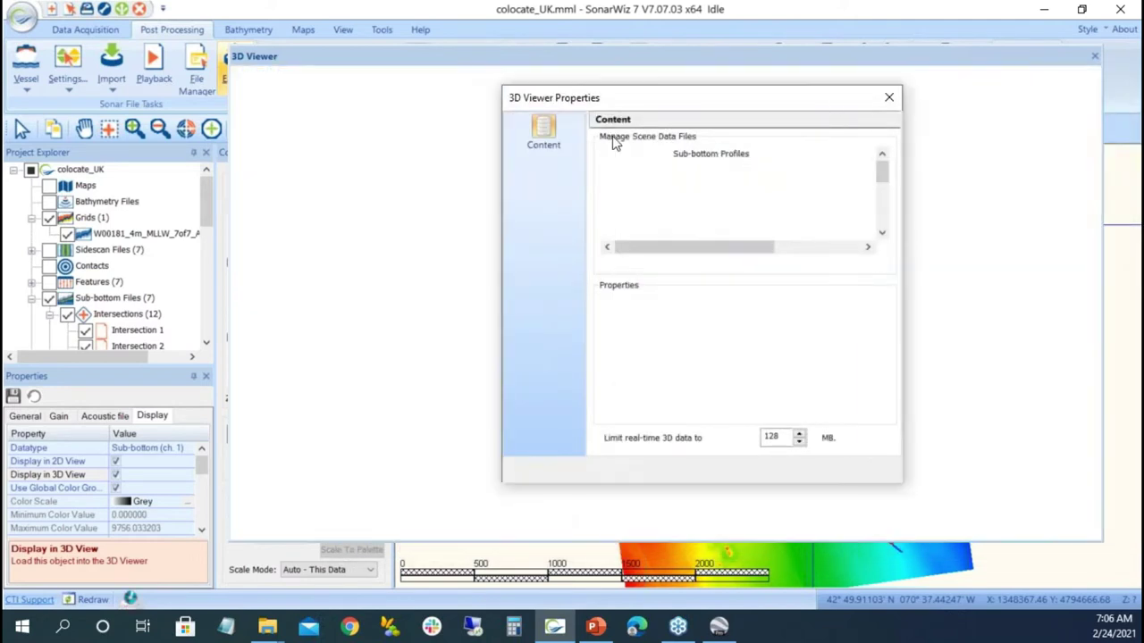
Drape the colocate_UK GeoTIFF over the W00181 bathymetry grid and close the 3D viewer properties.
left_click_drag(829, 98, 297, 212)
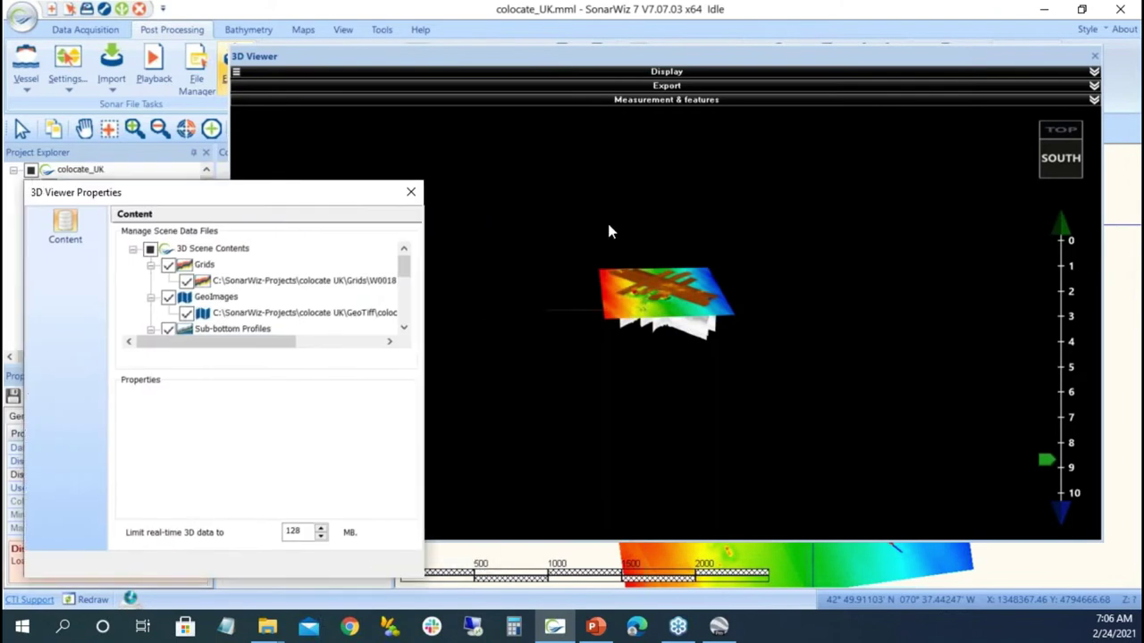
left_click_drag(677, 285, 673, 188)
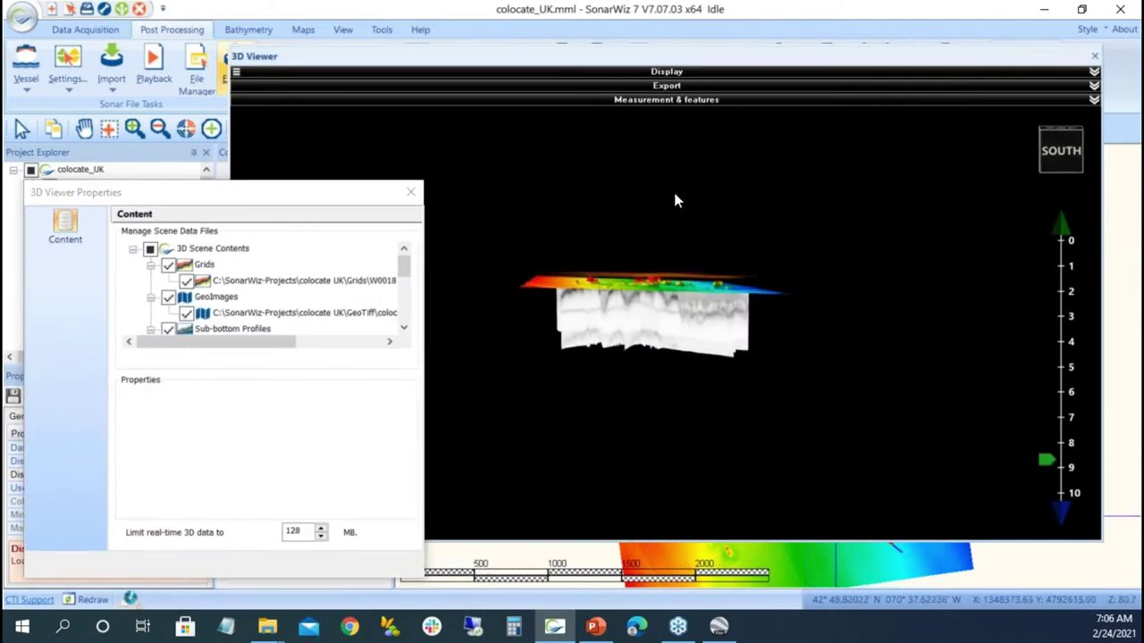
scroll(659, 268, "up", 3)
left_click_drag(678, 250, 694, 315)
left_click_drag(320, 202, 767, 136)
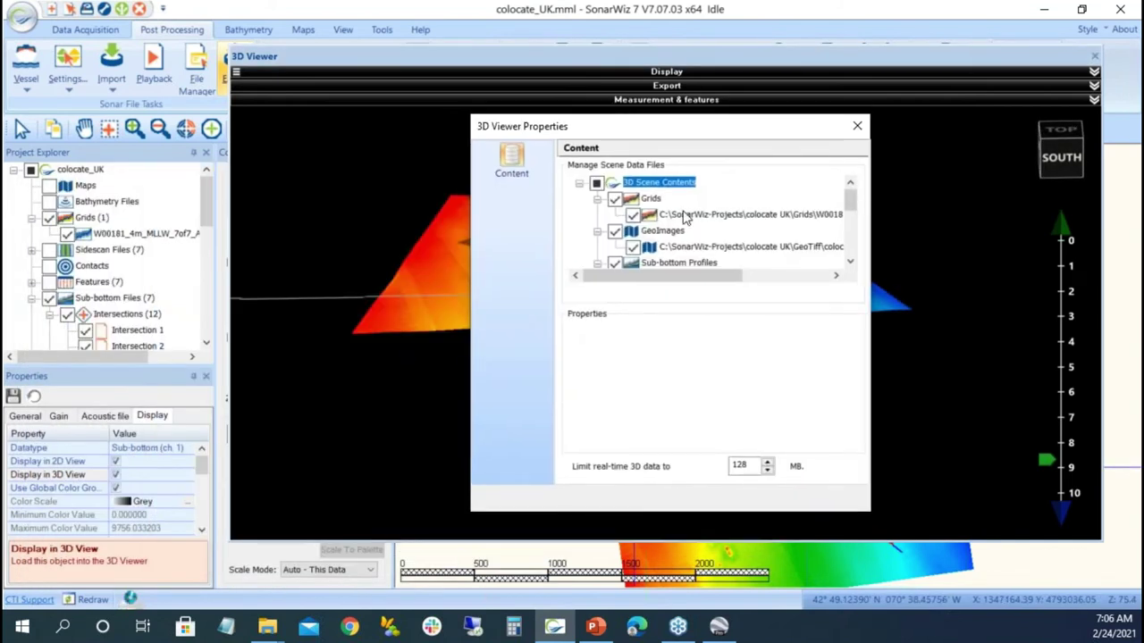
left_click(685, 217)
left_click(849, 417)
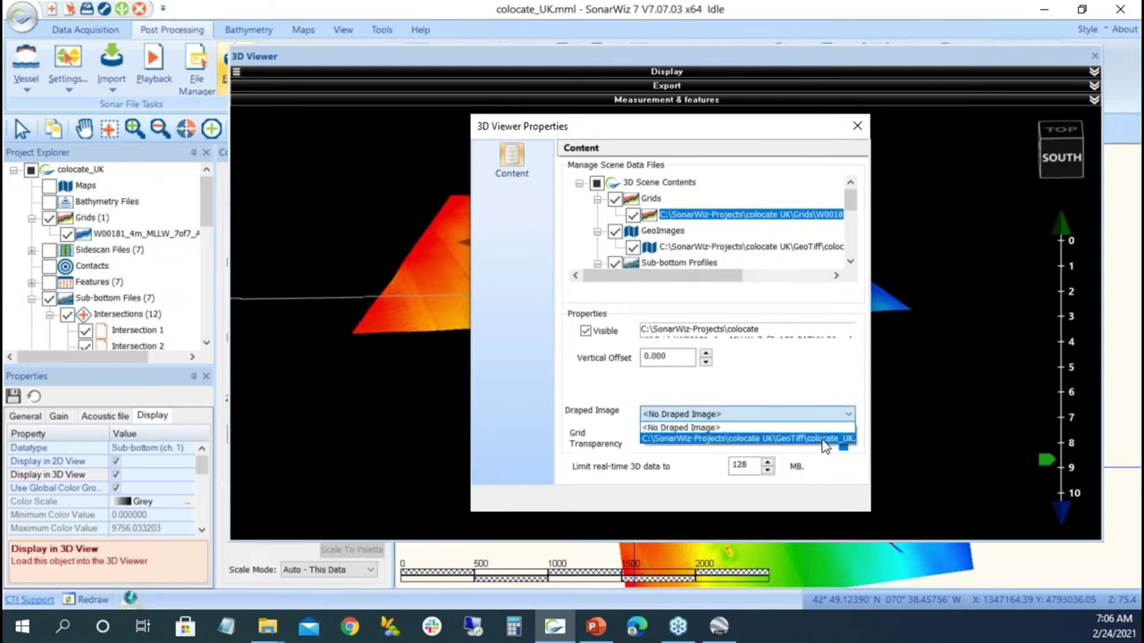
left_click(823, 439)
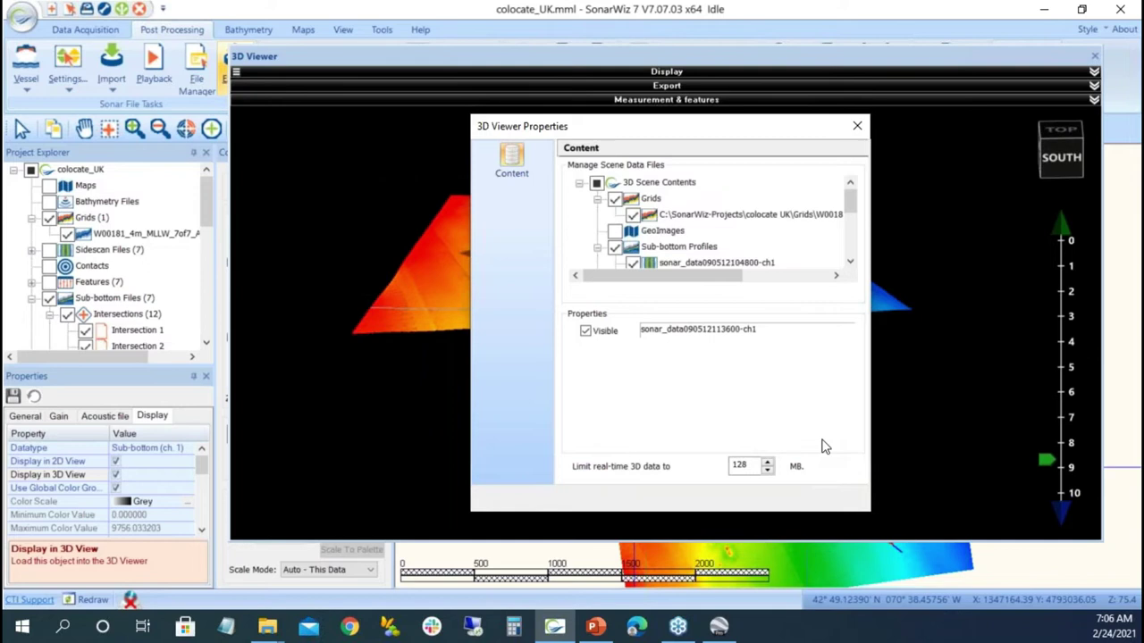
left_click(856, 130)
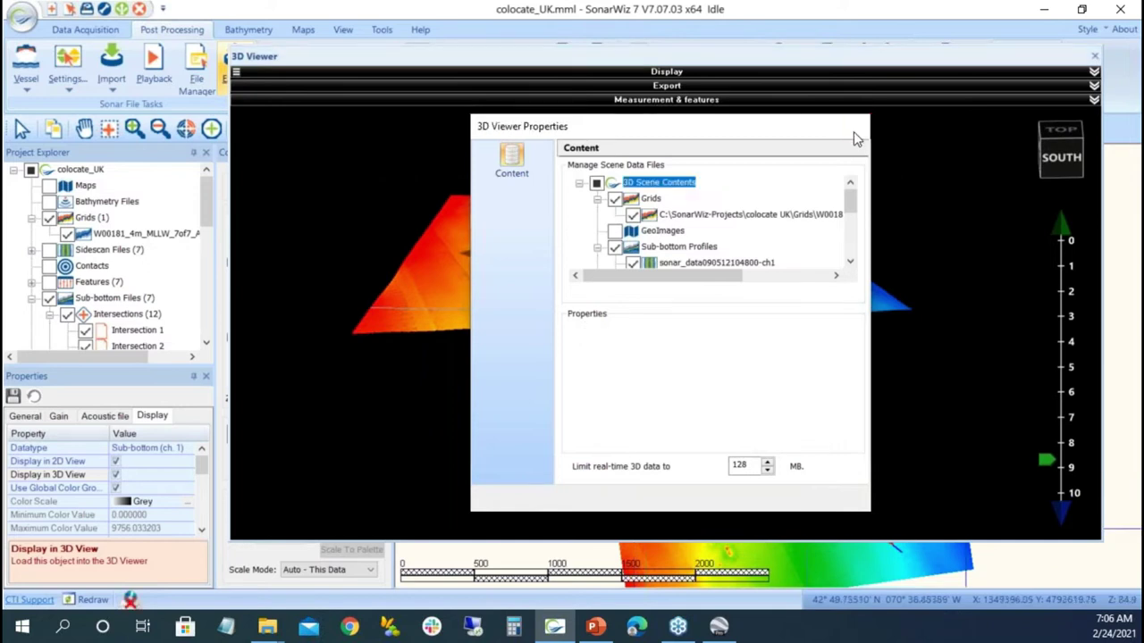
Flatten the 3D scene's vertical exaggeration to 0 for comparison and return it to about 9.
mouse_move(677, 389)
left_mouse_down()
mouse_move(689, 434)
mouse_move(697, 153)
mouse_move(702, 192)
left_mouse_up()
mouse_move(1045, 457)
left_mouse_down()
mouse_move(1069, 339)
mouse_move(1064, 243)
left_mouse_up()
left_click_drag(801, 277, 816, 454)
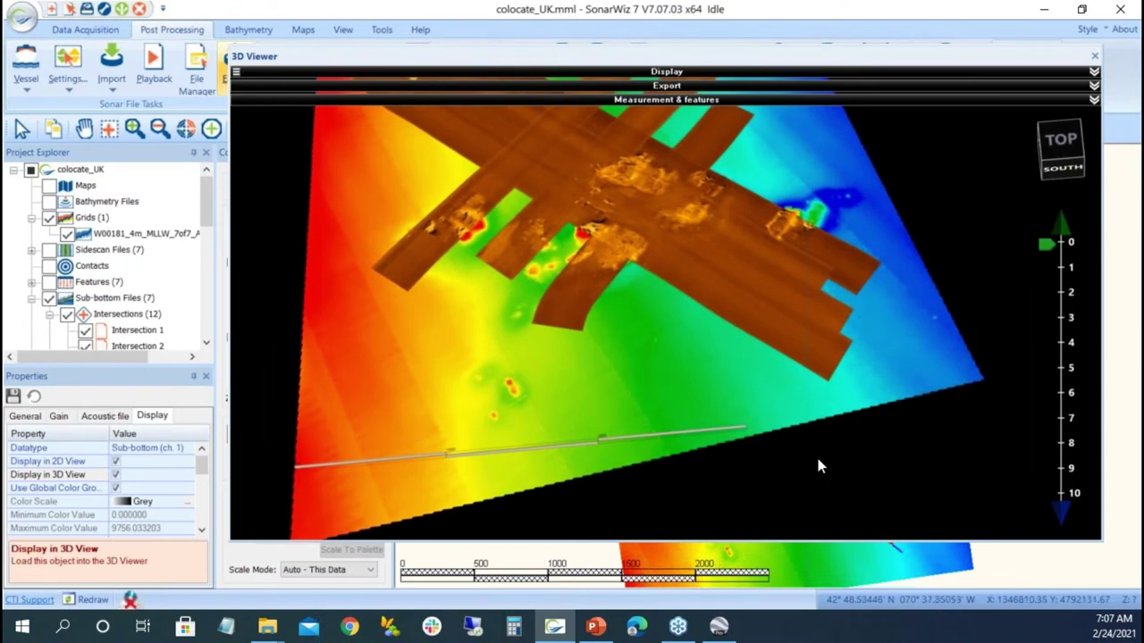
left_click_drag(1044, 245, 1045, 254)
mouse_move(1044, 343)
left_mouse_down()
mouse_move(894, 332)
mouse_move(674, 341)
mouse_move(673, 301)
mouse_move(722, 342)
mouse_move(728, 370)
mouse_move(824, 399)
left_mouse_up()
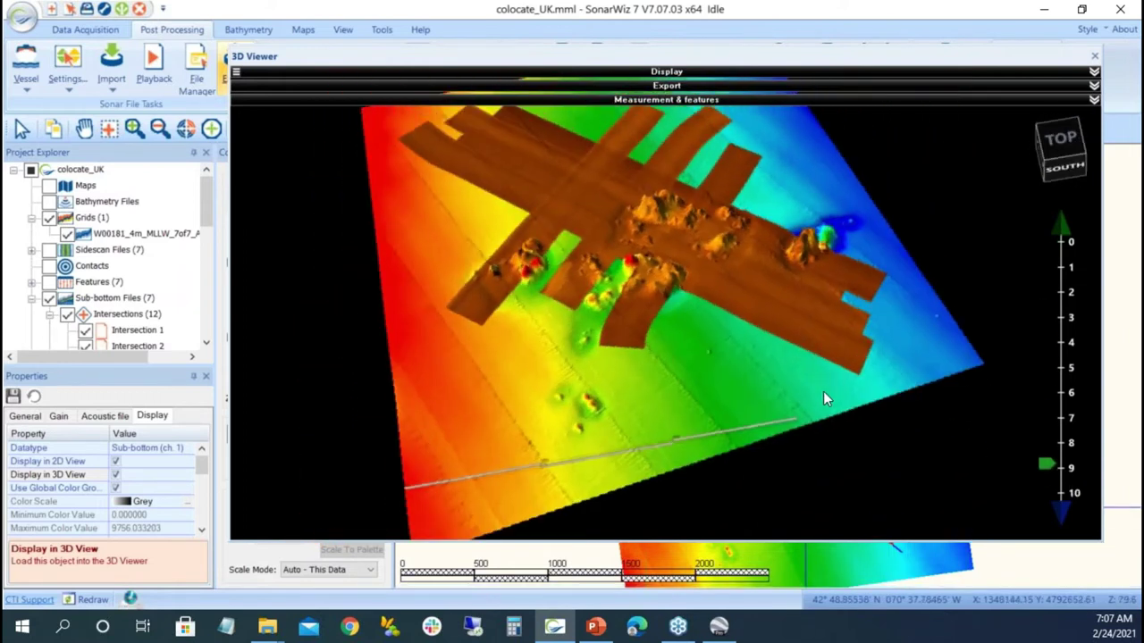
Examine the draped sidescan mosaic, seafloor relief and sub-bottom profiles from several angles, and close the 3D viewer.
left_click_drag(748, 462, 644, 472)
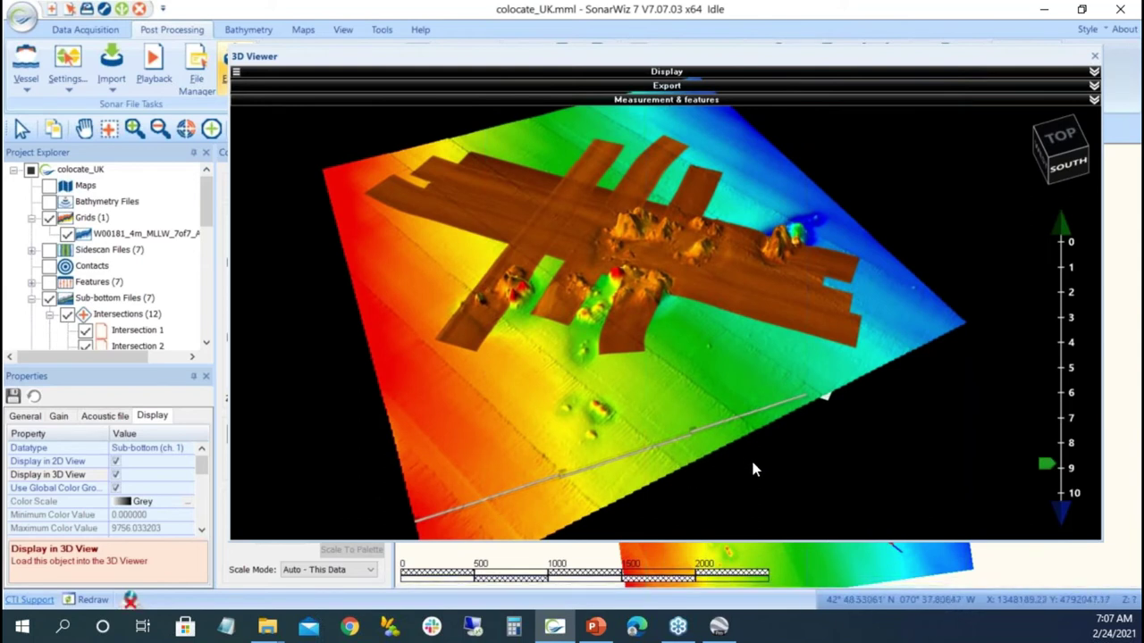
left_click_drag(735, 463, 646, 175)
scroll(703, 420, "up", 5)
left_click_drag(702, 466, 722, 394)
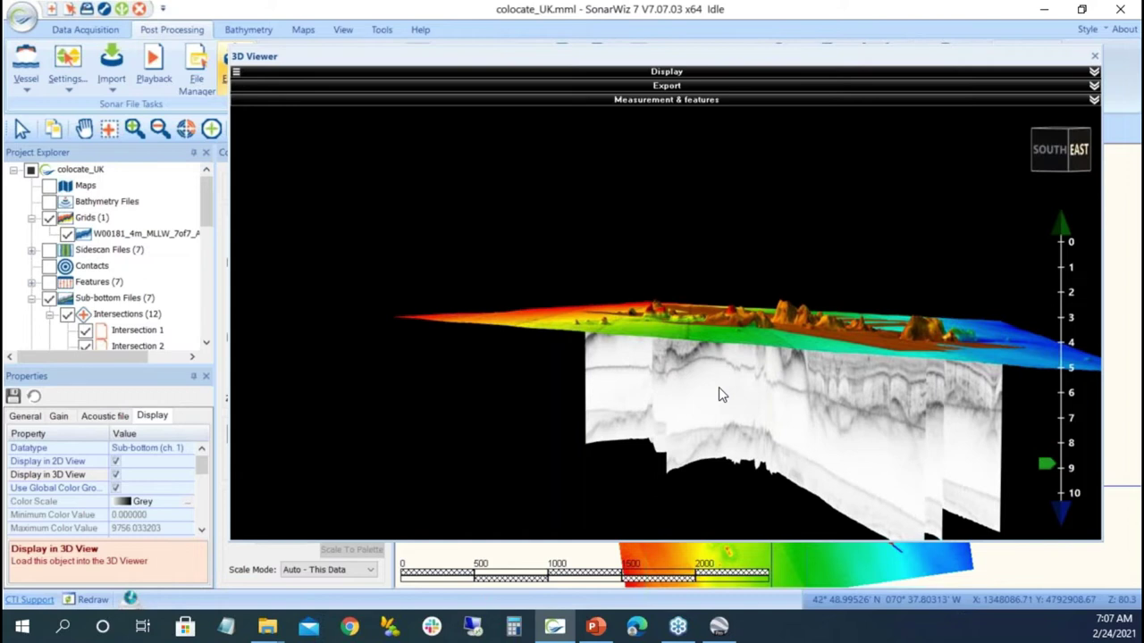
left_click_drag(742, 423, 755, 444)
left_click_drag(740, 324, 744, 323)
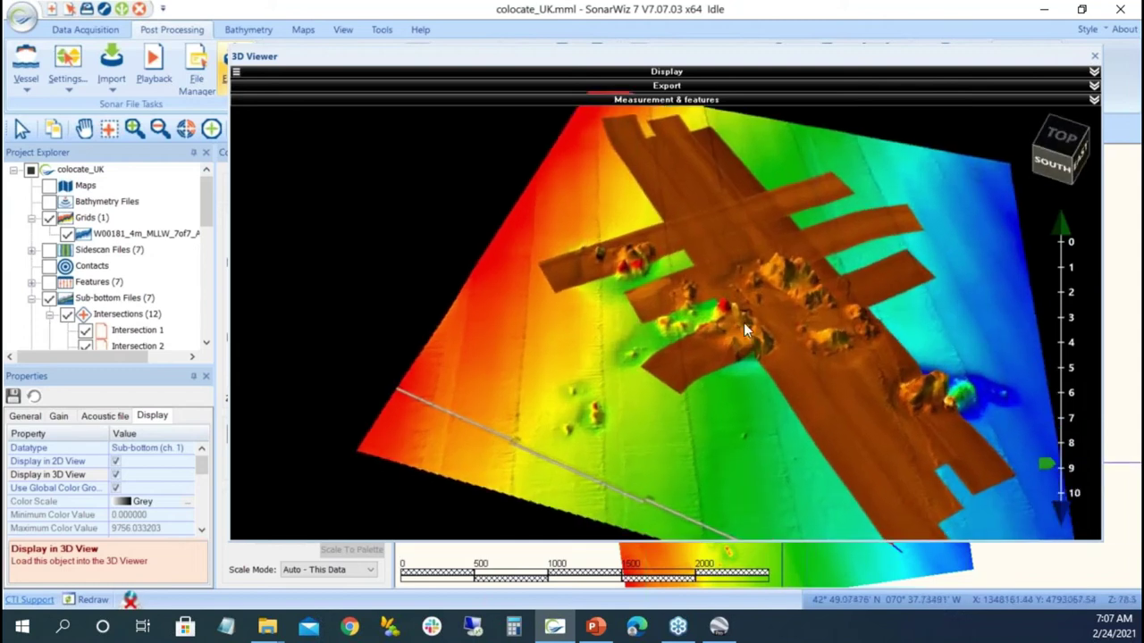
scroll(743, 323, "up", 5)
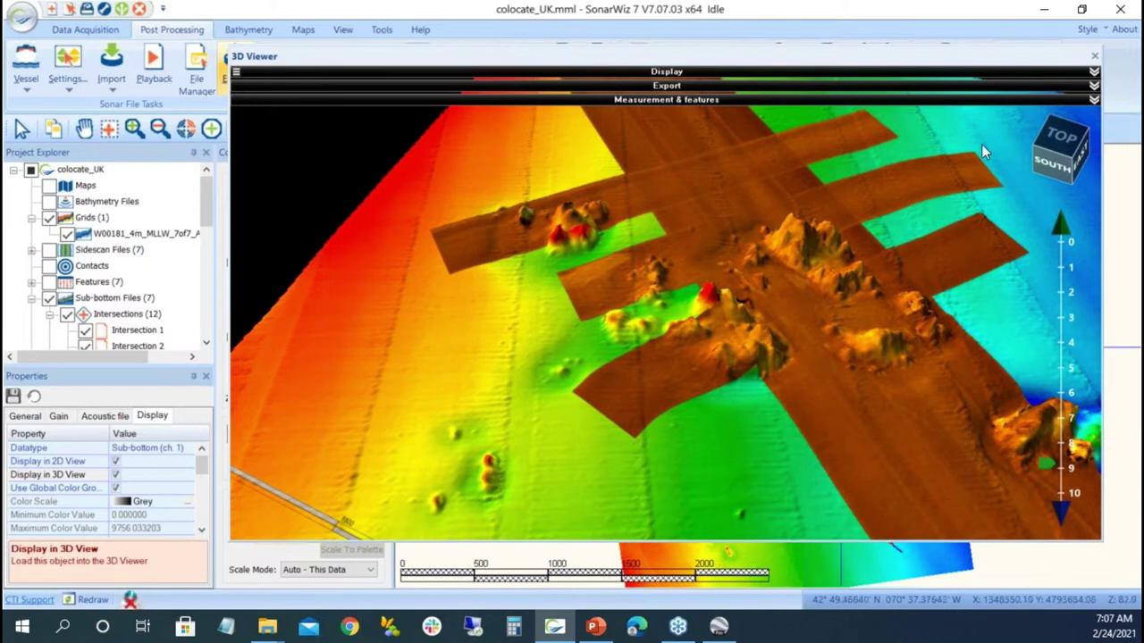
left_click(1096, 59)
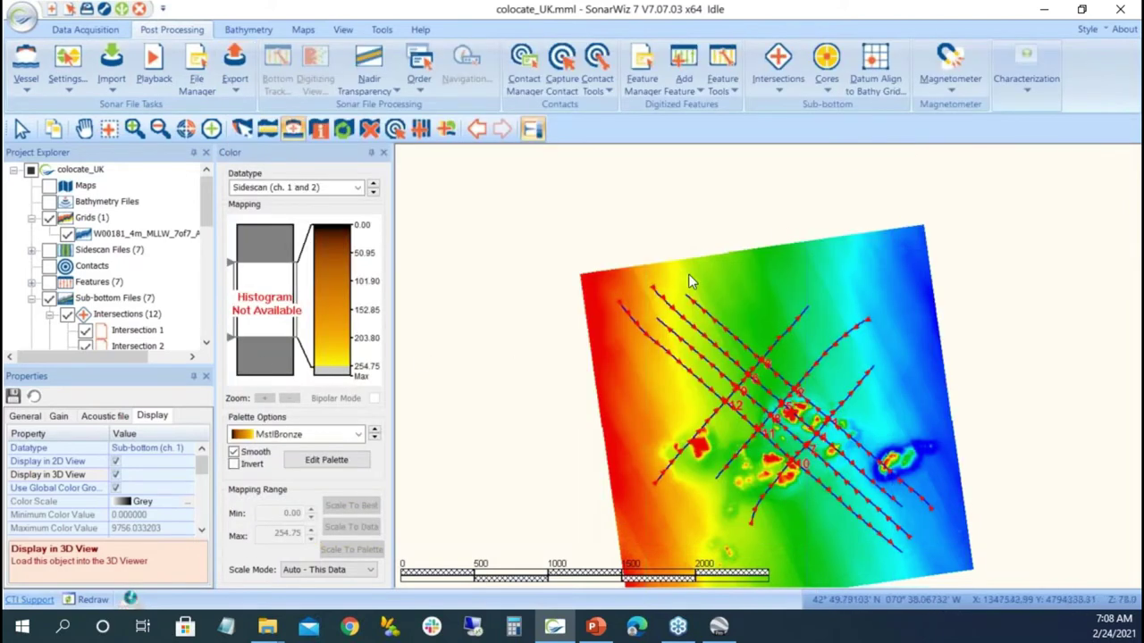
scroll(632, 254, "down", 1)
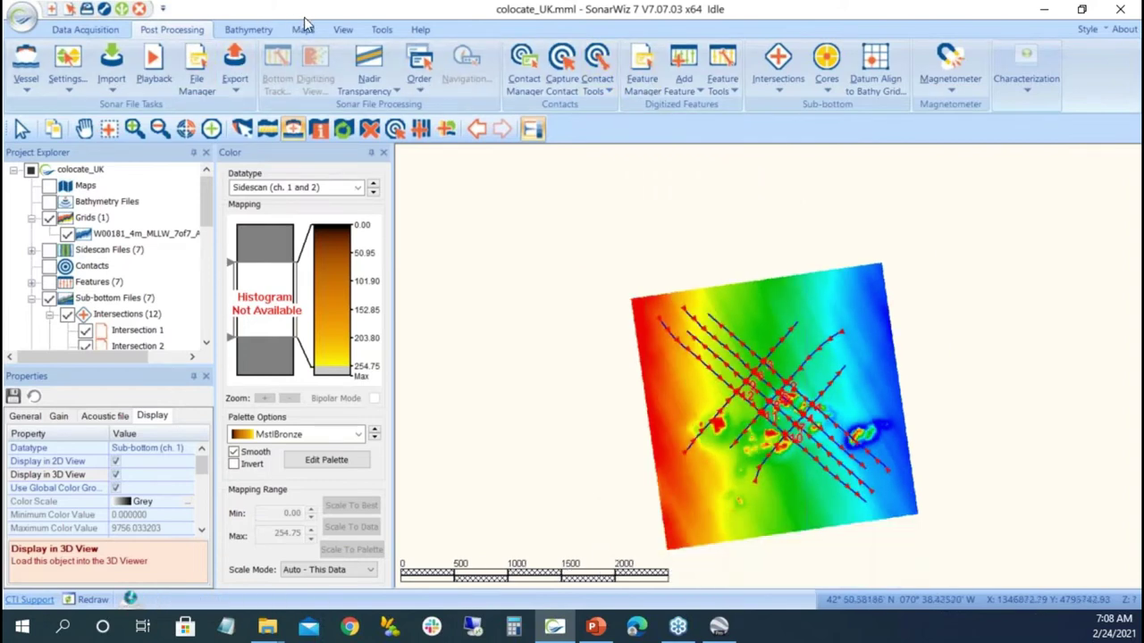
left_click(343, 30)
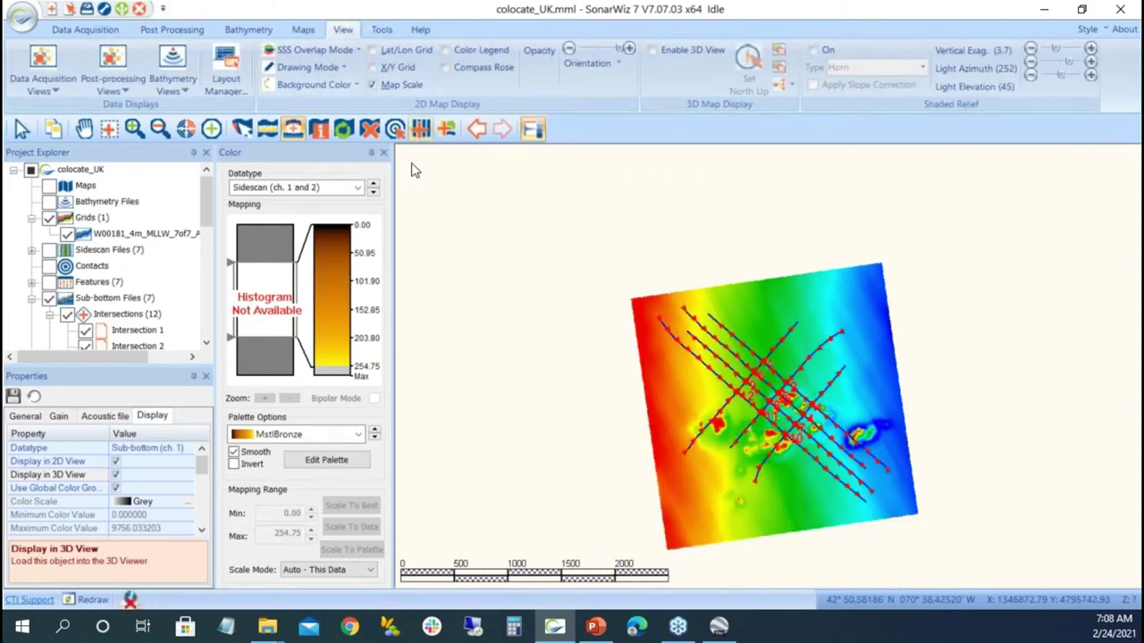
scroll(138, 300, "down", 2)
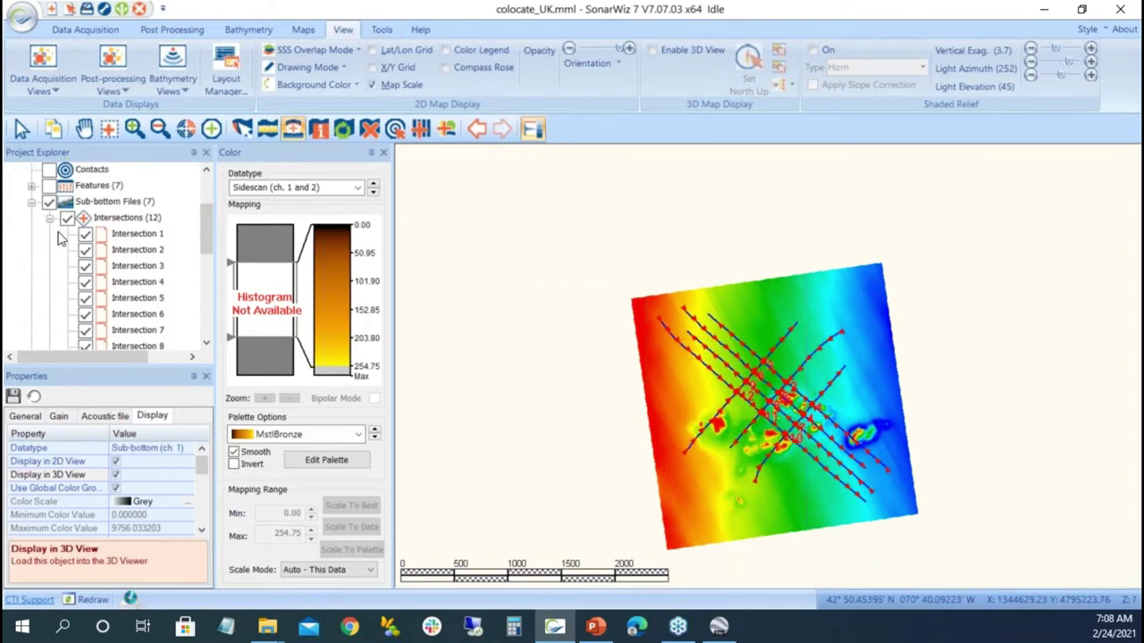
scroll(147, 292, "down", 2)
scroll(148, 295, "up", 5)
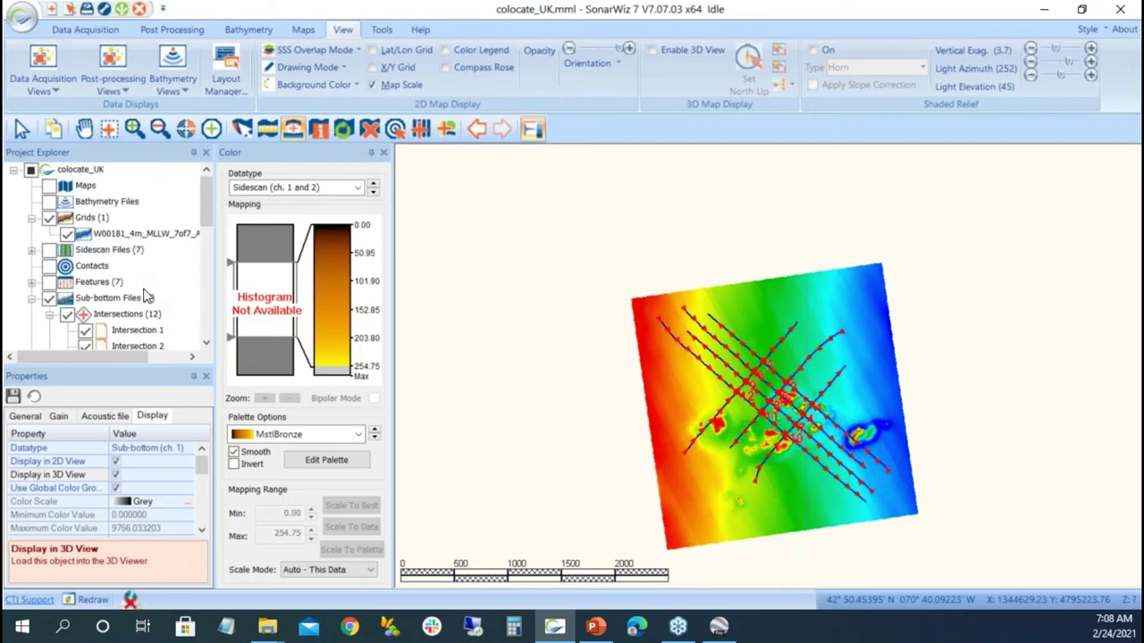
left_click(31, 282)
left_click(119, 331)
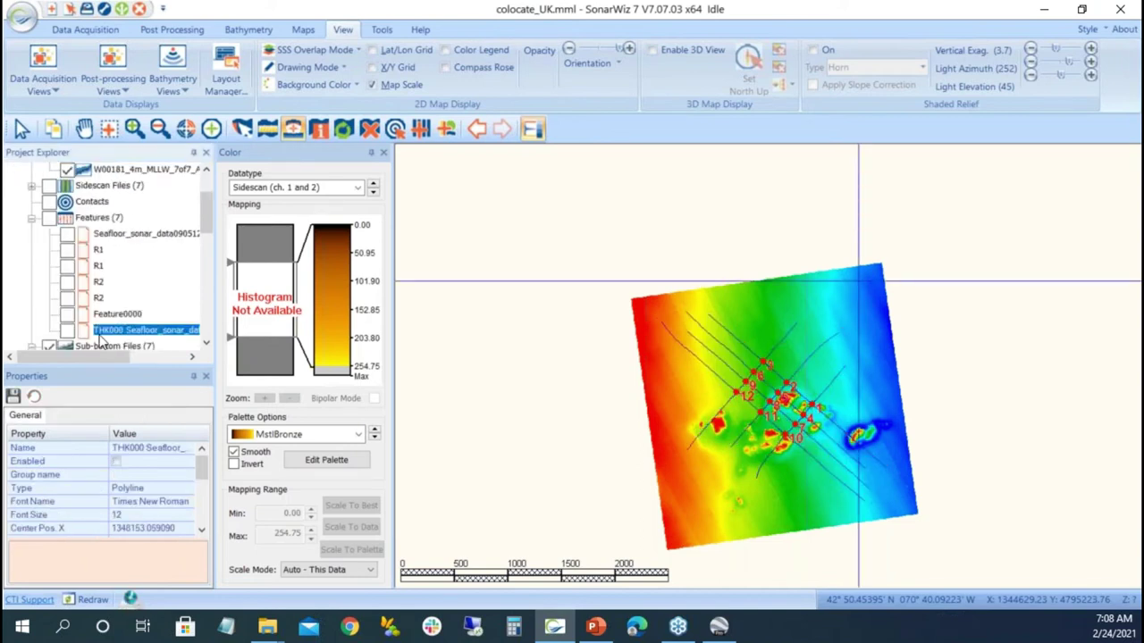
left_click(67, 330)
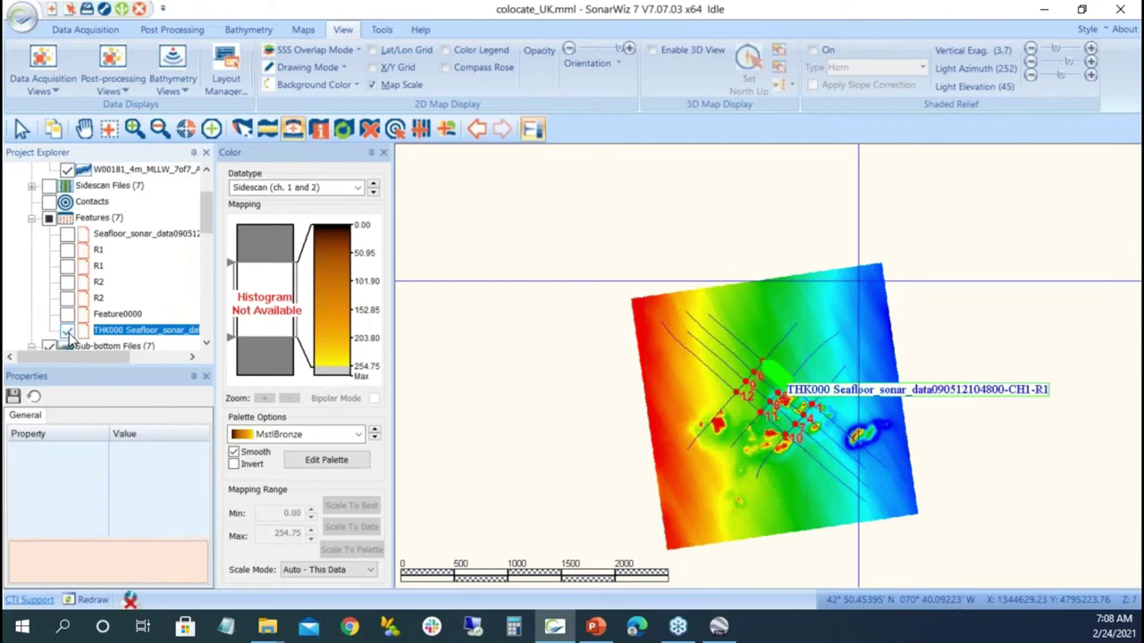
right_click(148, 333)
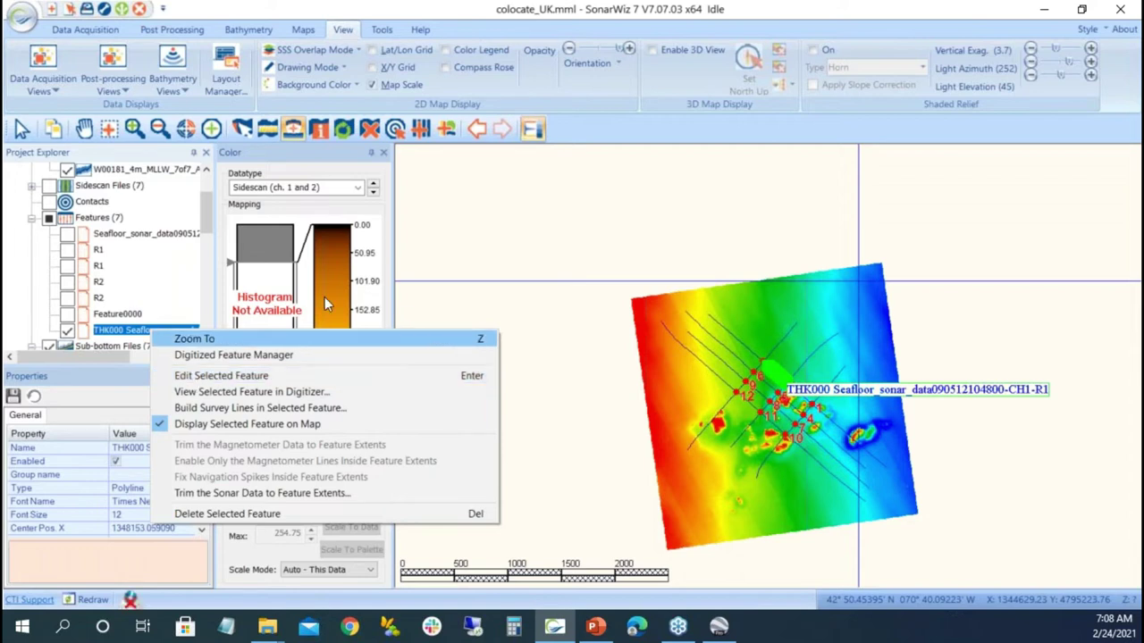
left_click(198, 36)
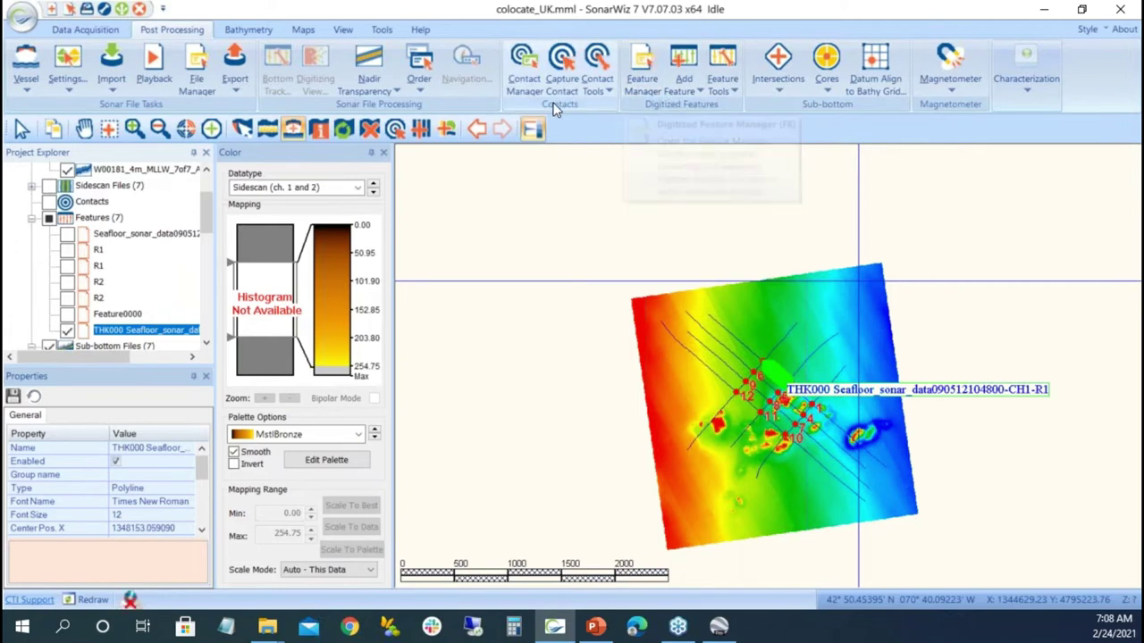
scroll(134, 277, "down", 3)
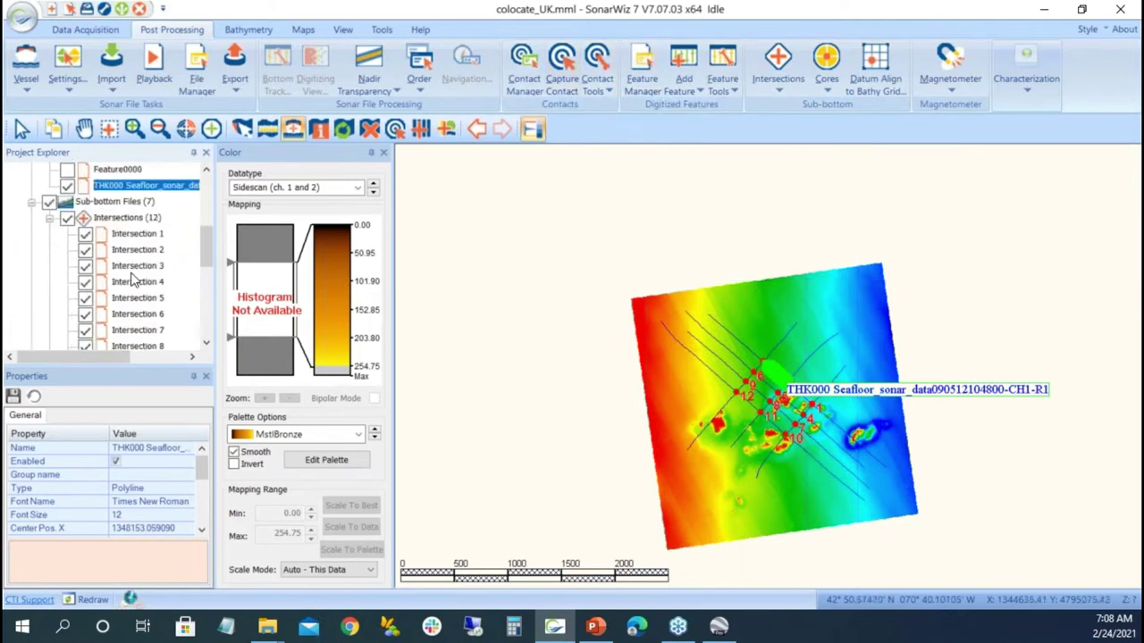
scroll(134, 286, "down", 4)
double_click(145, 270)
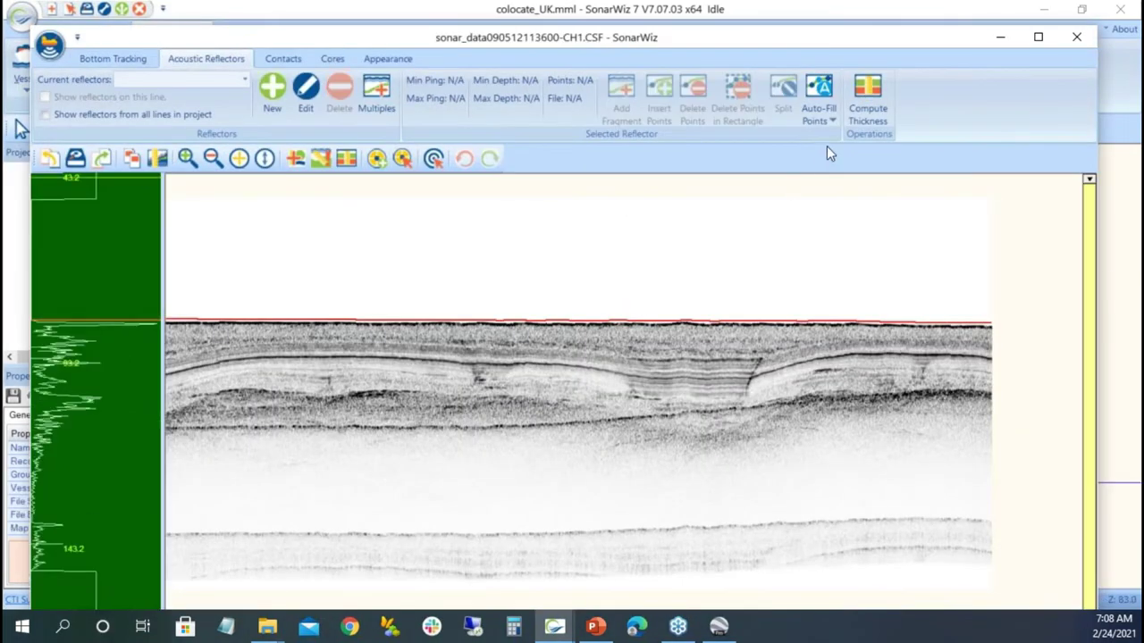
left_click(270, 59)
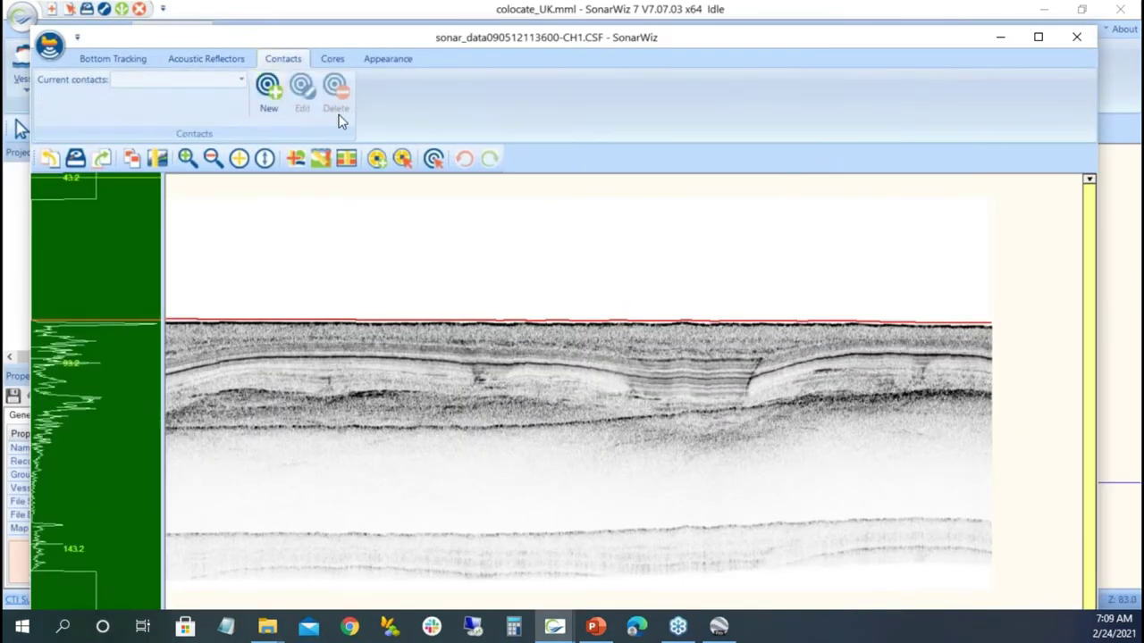
left_click(275, 93)
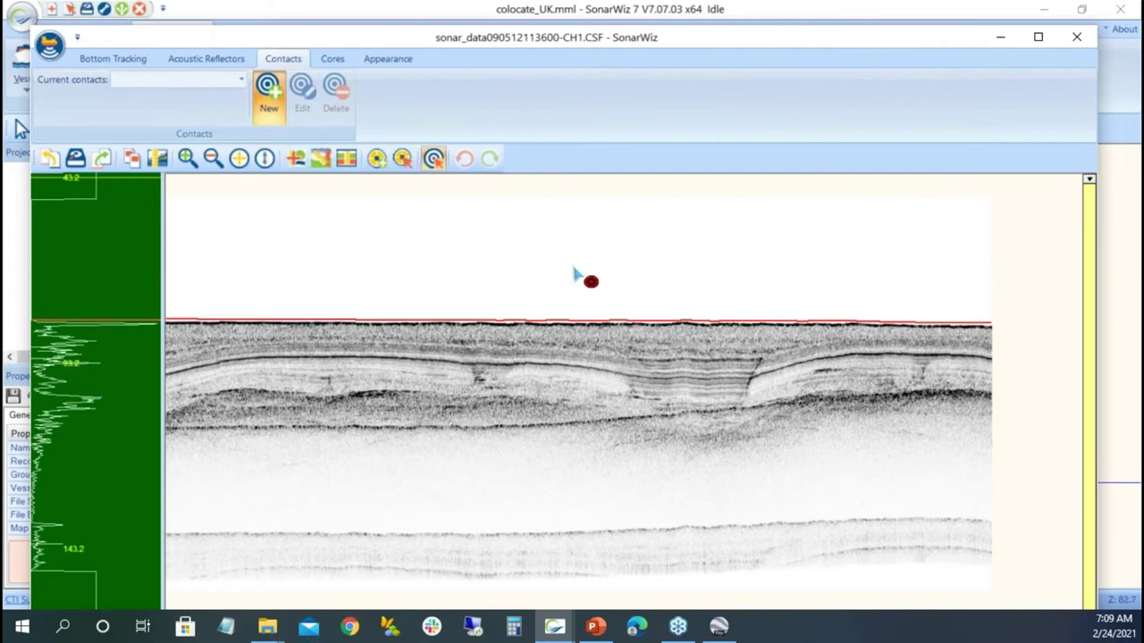
left_click(759, 361)
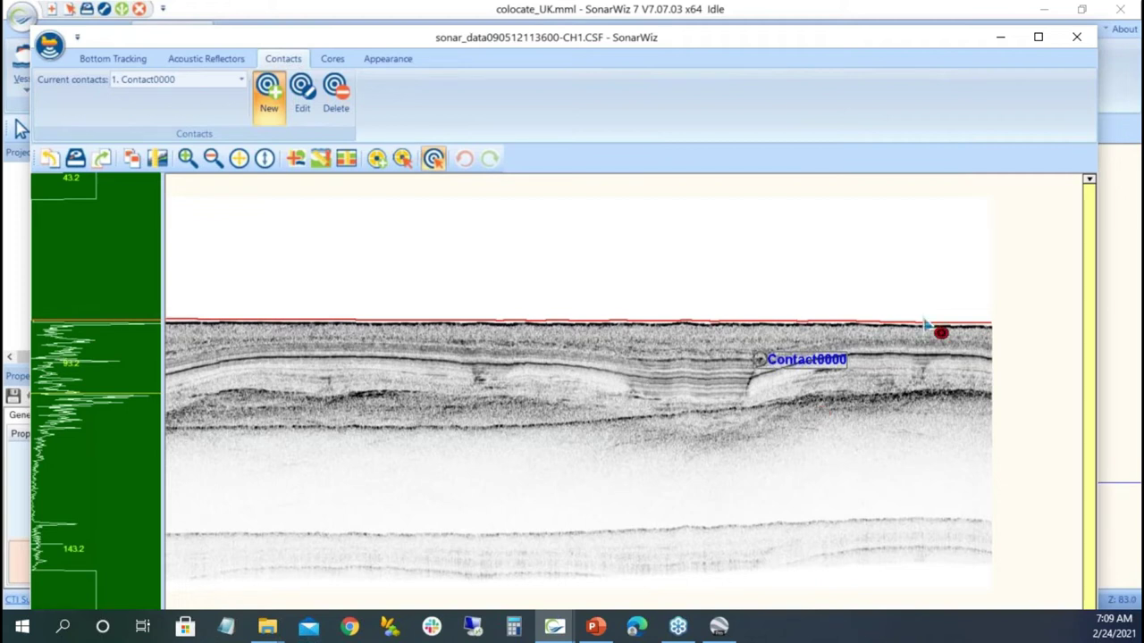
left_click(1077, 37)
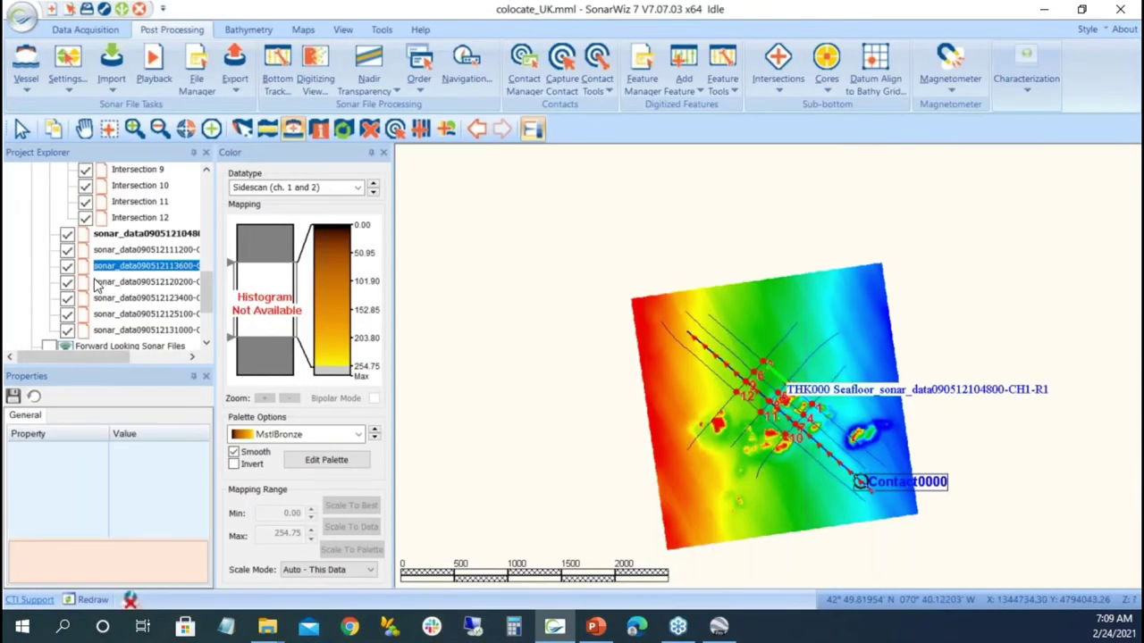
Open Contact0000 from the project's contacts, examine its sub-bottom image and details, and close the contact editor.
scroll(98, 284, "down", 2)
scroll(99, 284, "up", 10)
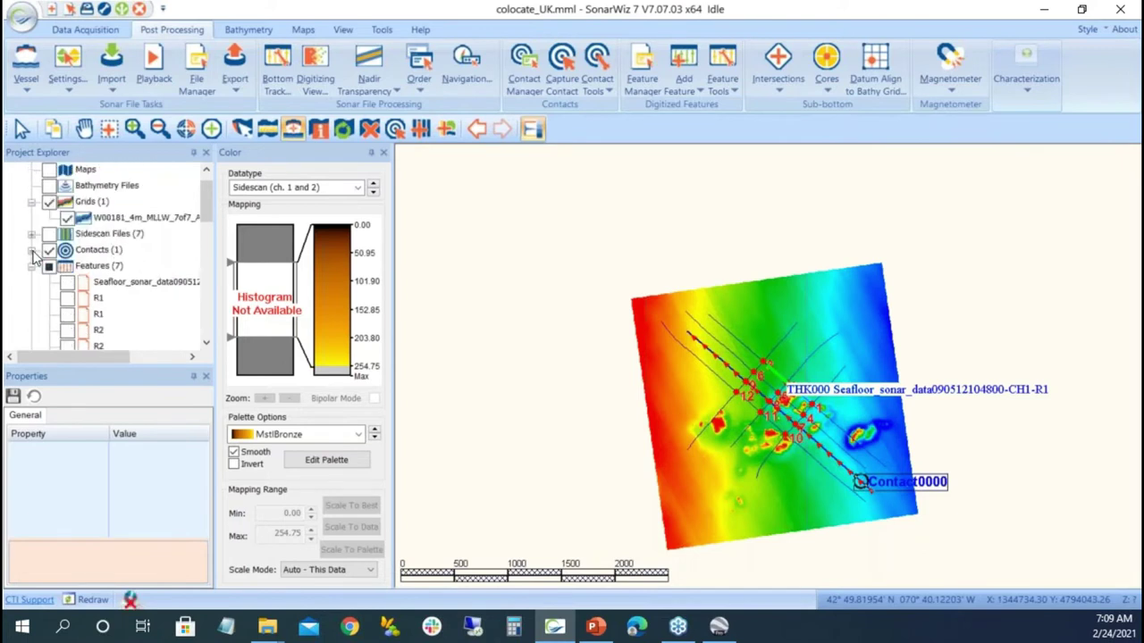
left_click(32, 253)
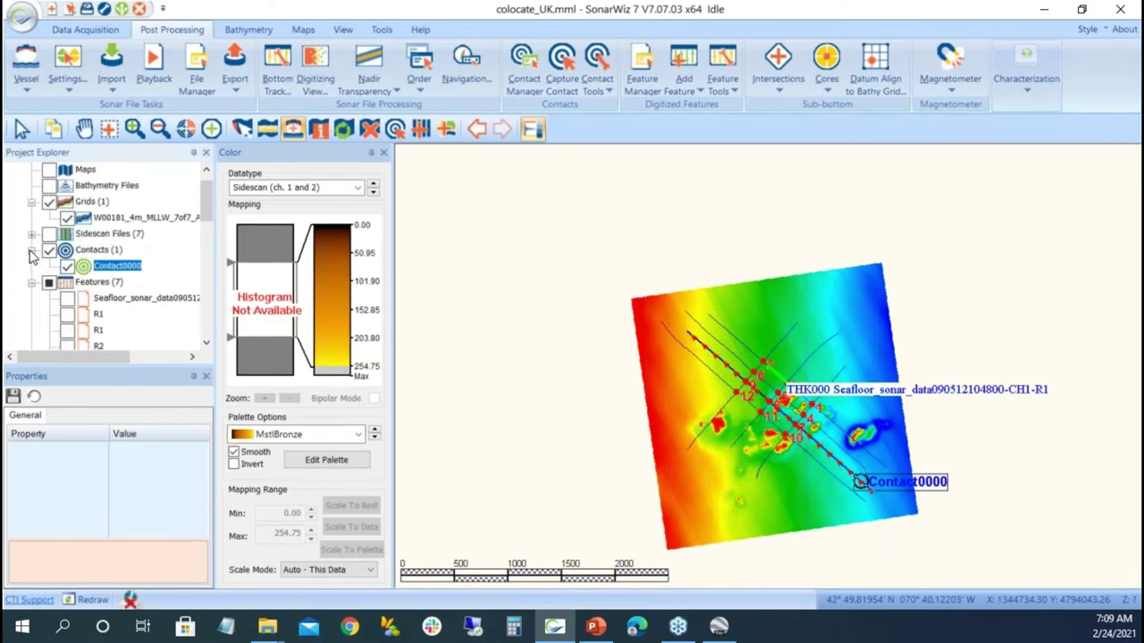
double_click(123, 268)
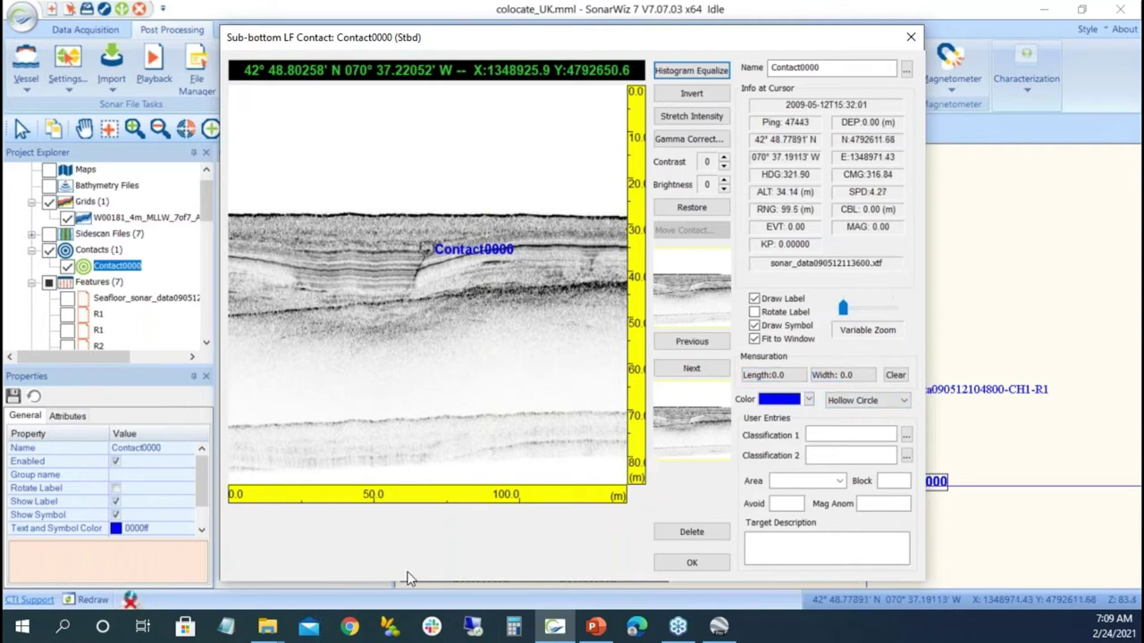
left_click(909, 39)
Generate a PDF contact report named "sub bottom" from a new report format with the default data template, and close the report.
right_click(121, 268)
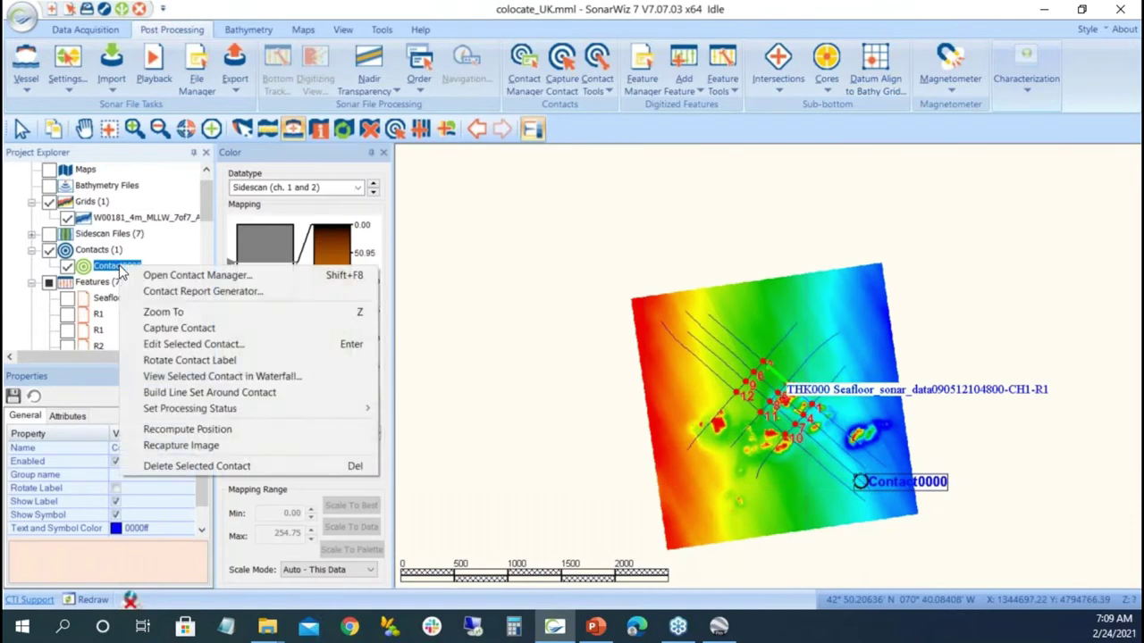
left_click(203, 292)
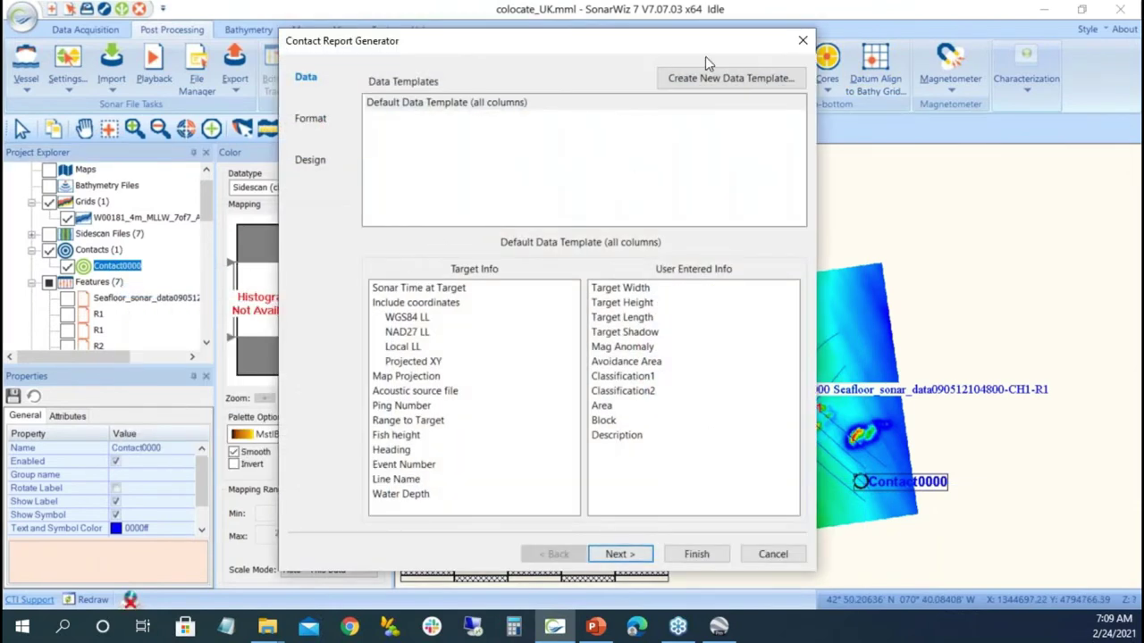
left_click(617, 554)
left_click(755, 79)
type("sub bottom")
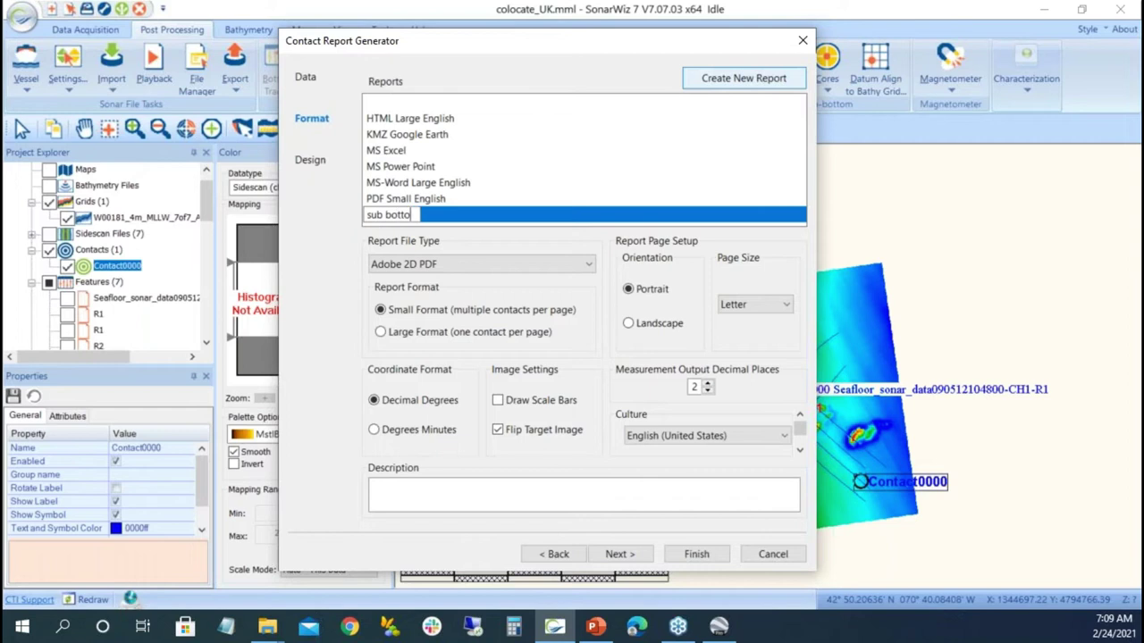
left_click(649, 541)
left_click(626, 554)
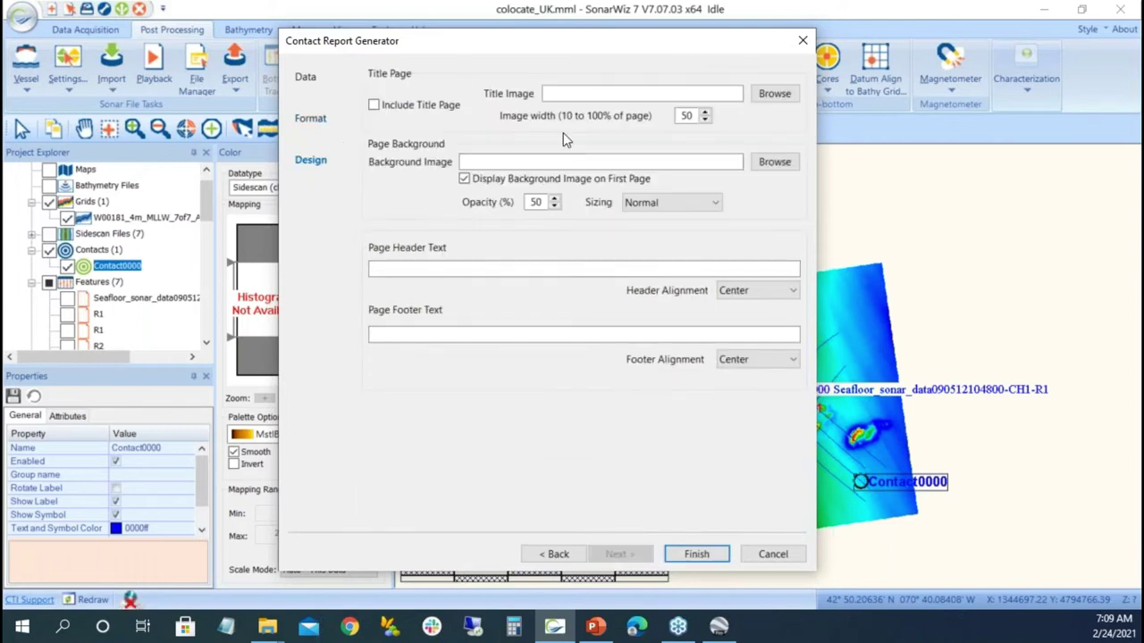
left_click(697, 554)
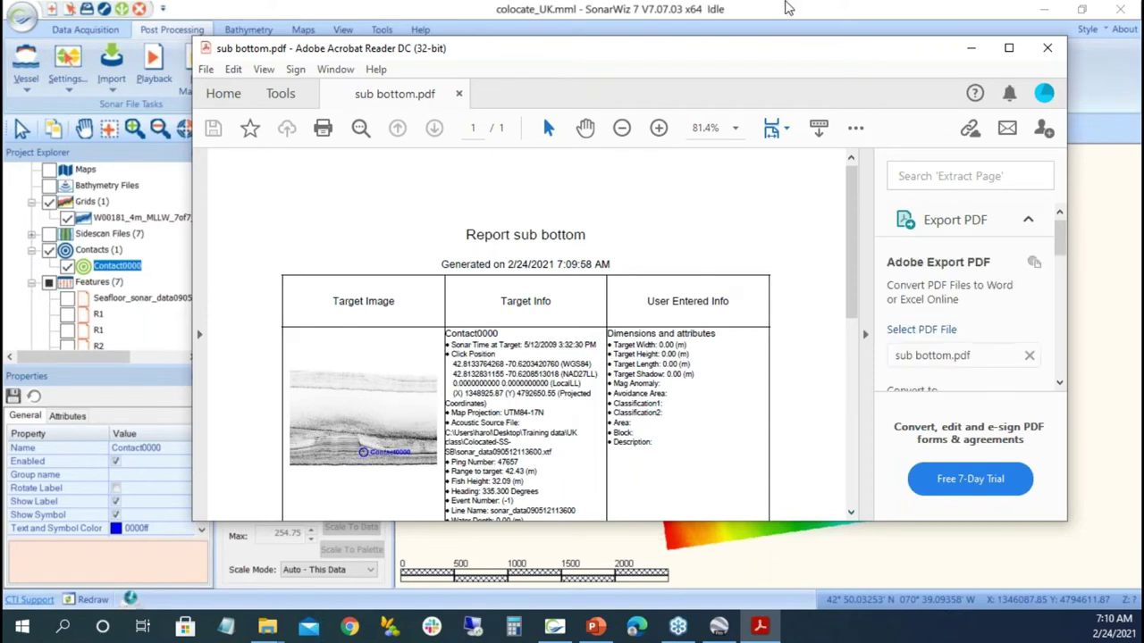
left_click(1052, 54)
Recheck the Contact0000 image, regenerate the "sub bottom" report with Flip Target Image disabled, and close the PDF.
double_click(123, 270)
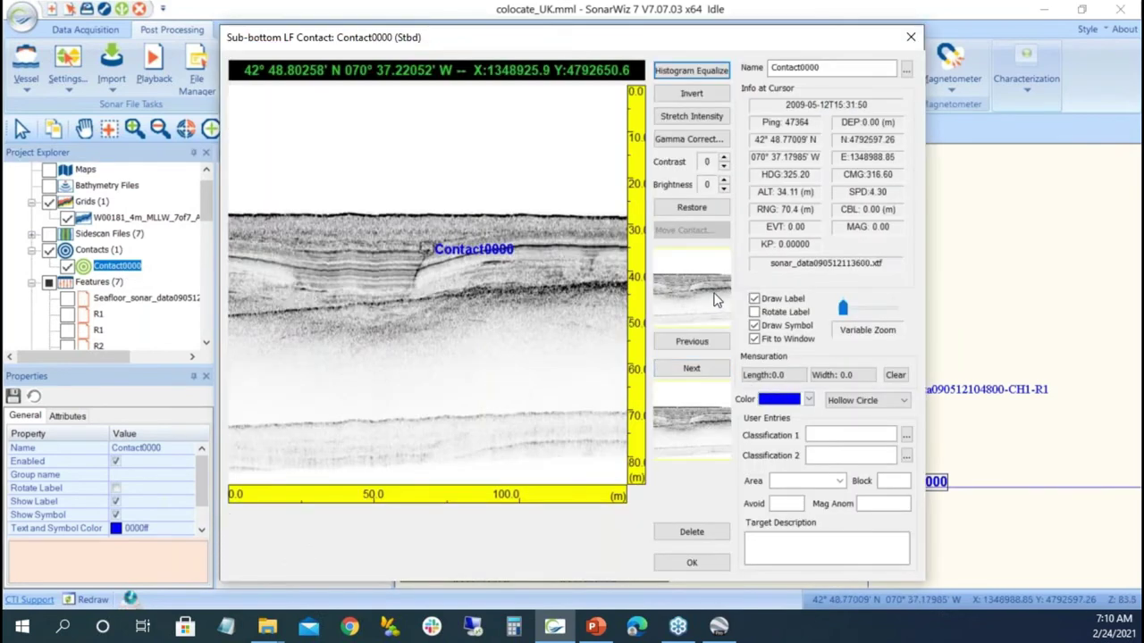
left_click(911, 38)
right_click(123, 269)
left_click(170, 293)
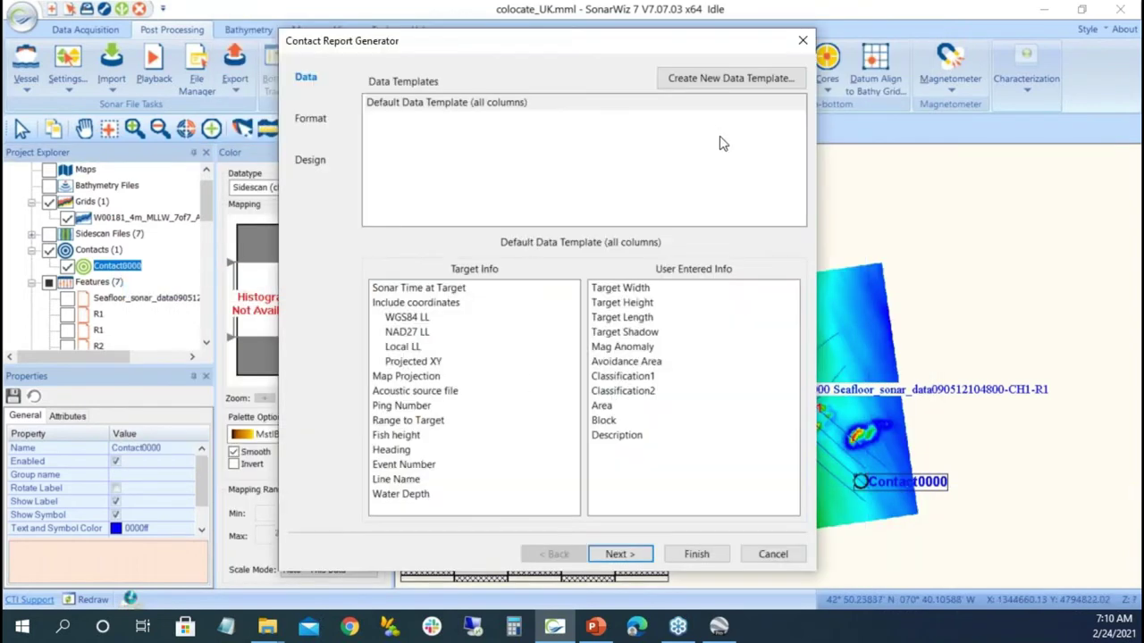
left_click(618, 554)
left_click(394, 219)
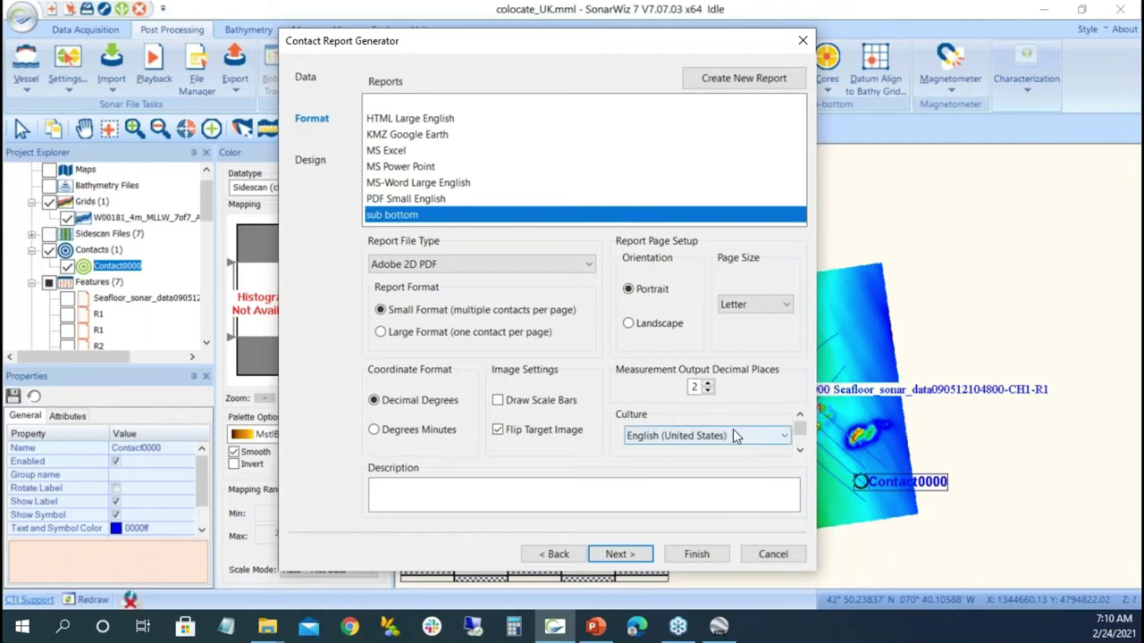
left_click(506, 431)
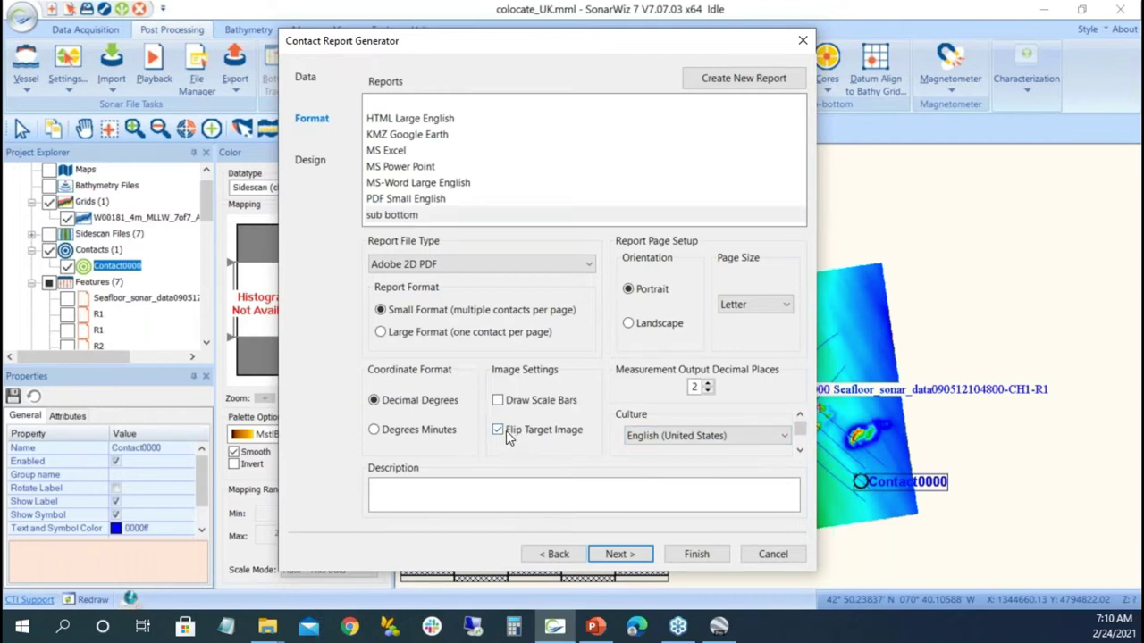
left_click(701, 557)
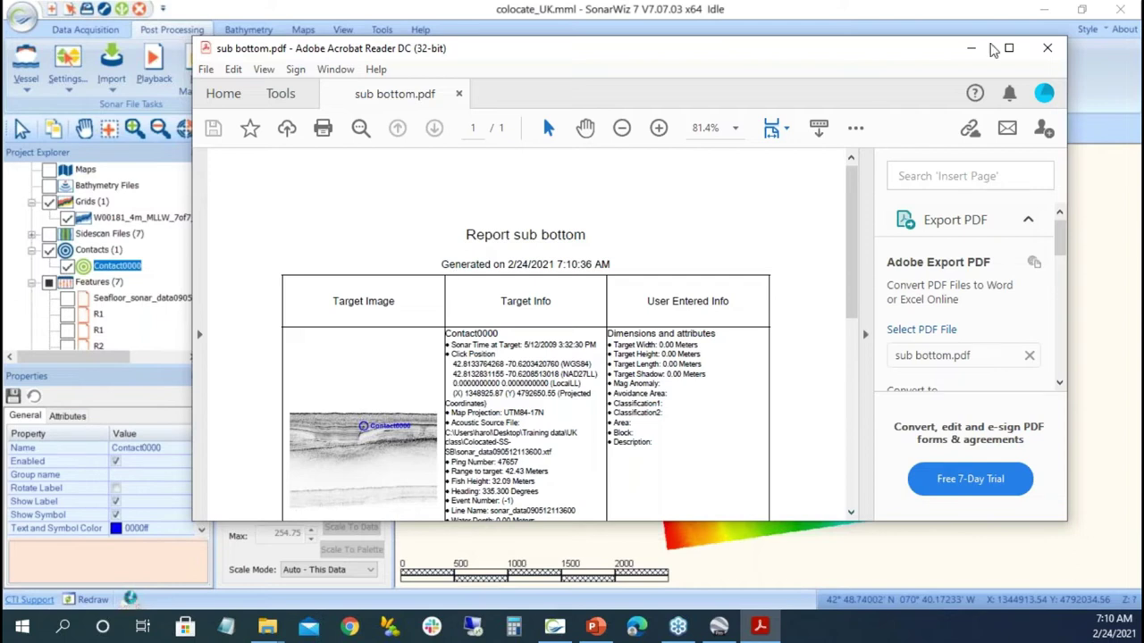
left_click(1048, 47)
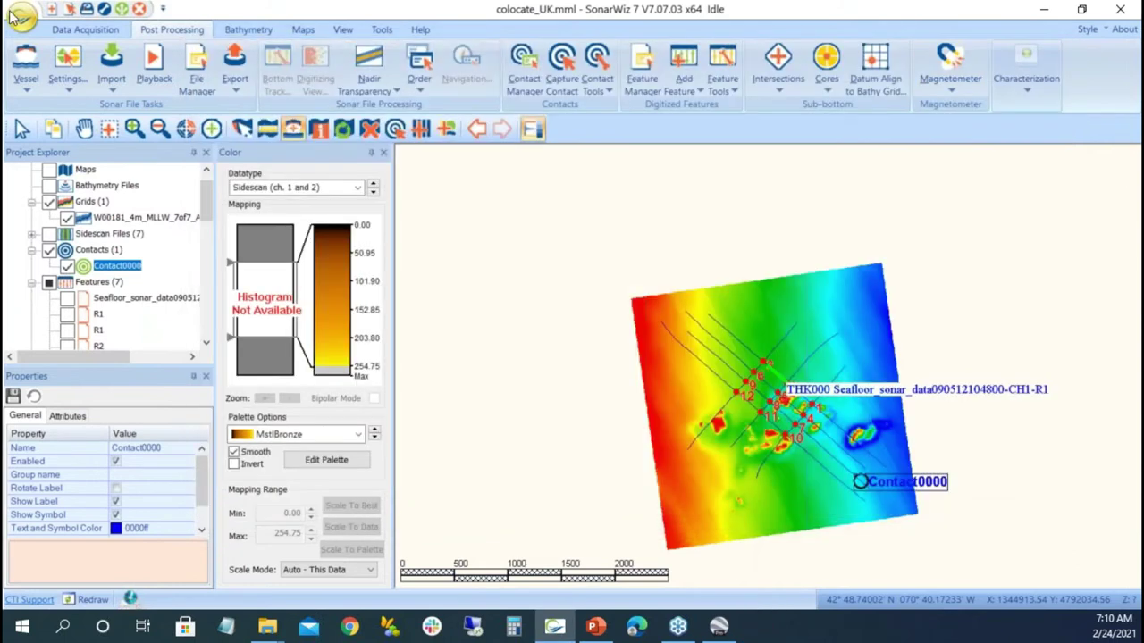
Review the general program preferences and return to the project map.
left_click(124, 11)
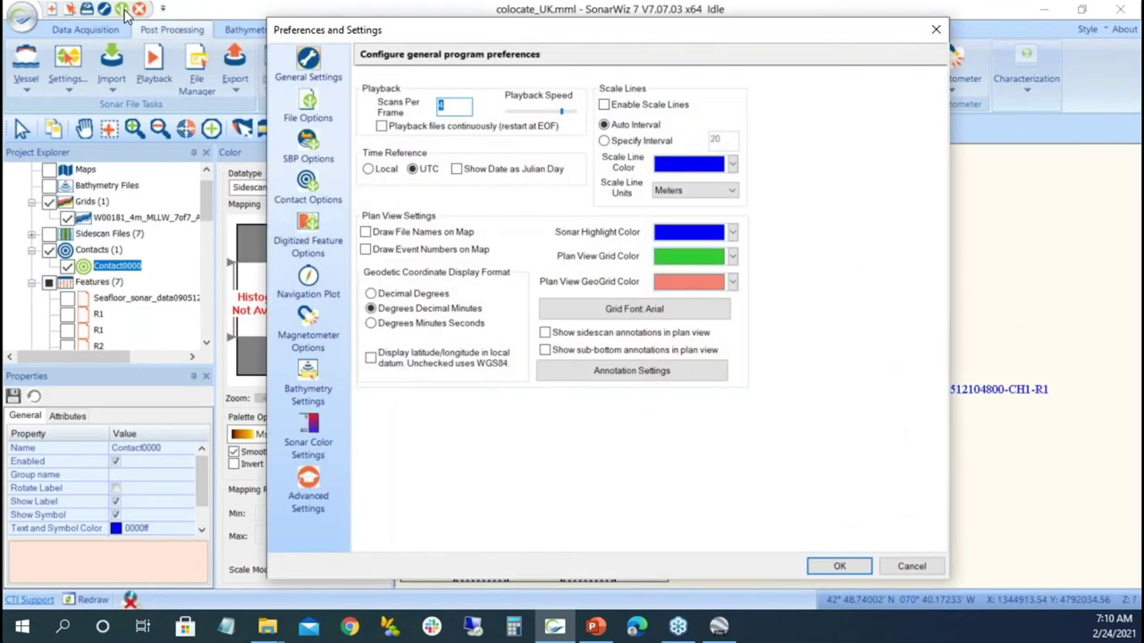
left_click(851, 566)
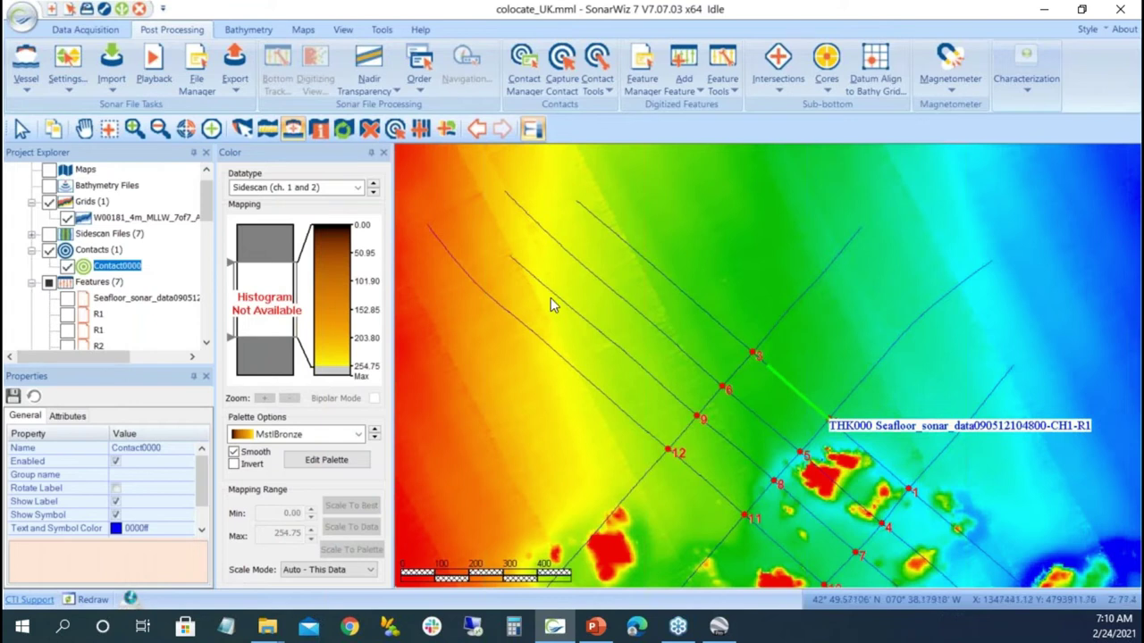
scroll(550, 297, "down", 2)
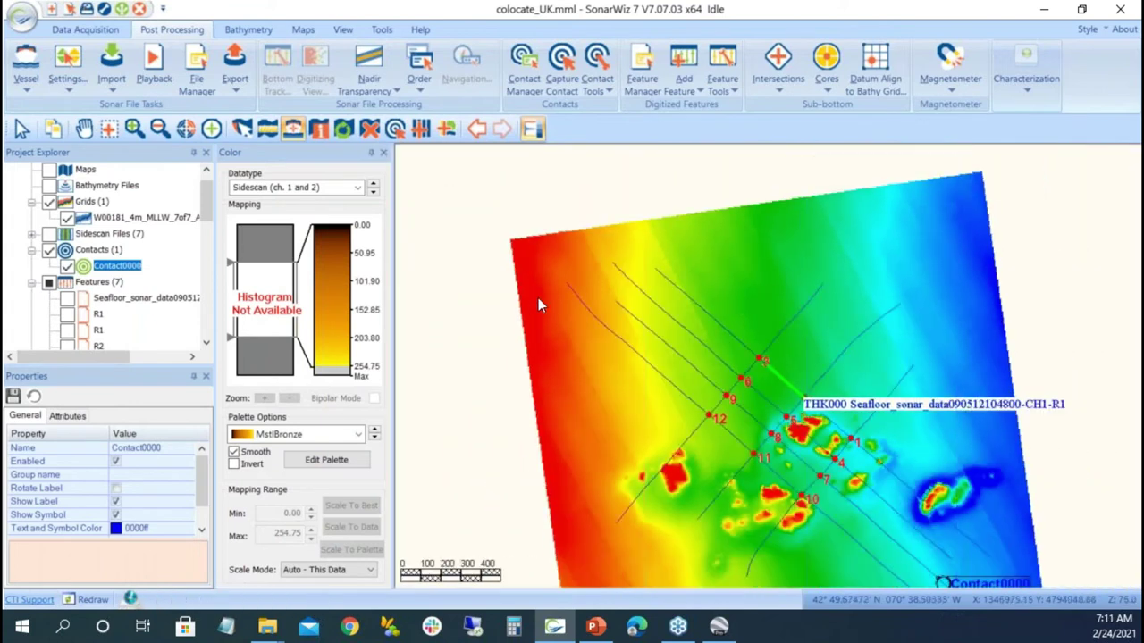
Open the recent project barges.mml and display its bathymetry files over the sidescan mosaic.
left_click(23, 16)
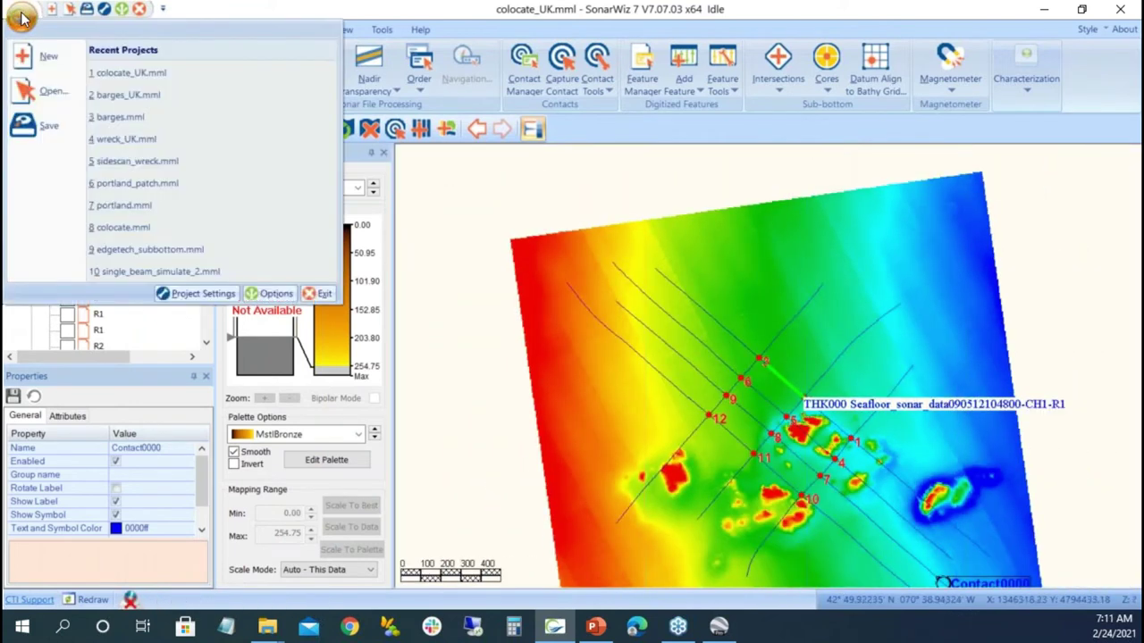
left_click(125, 120)
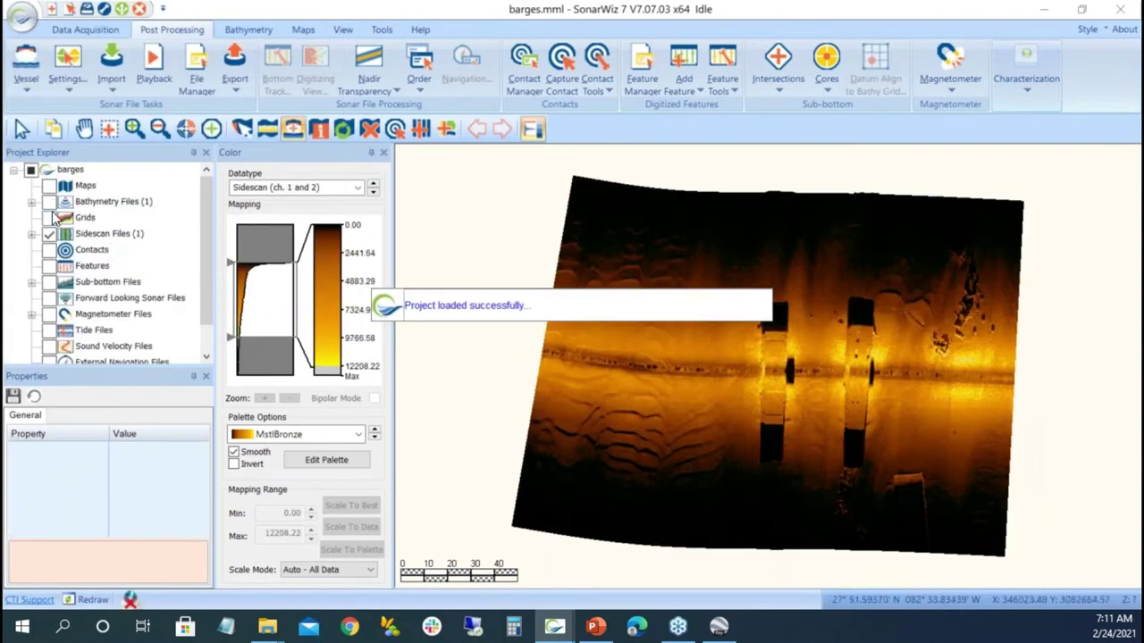
left_click(50, 202)
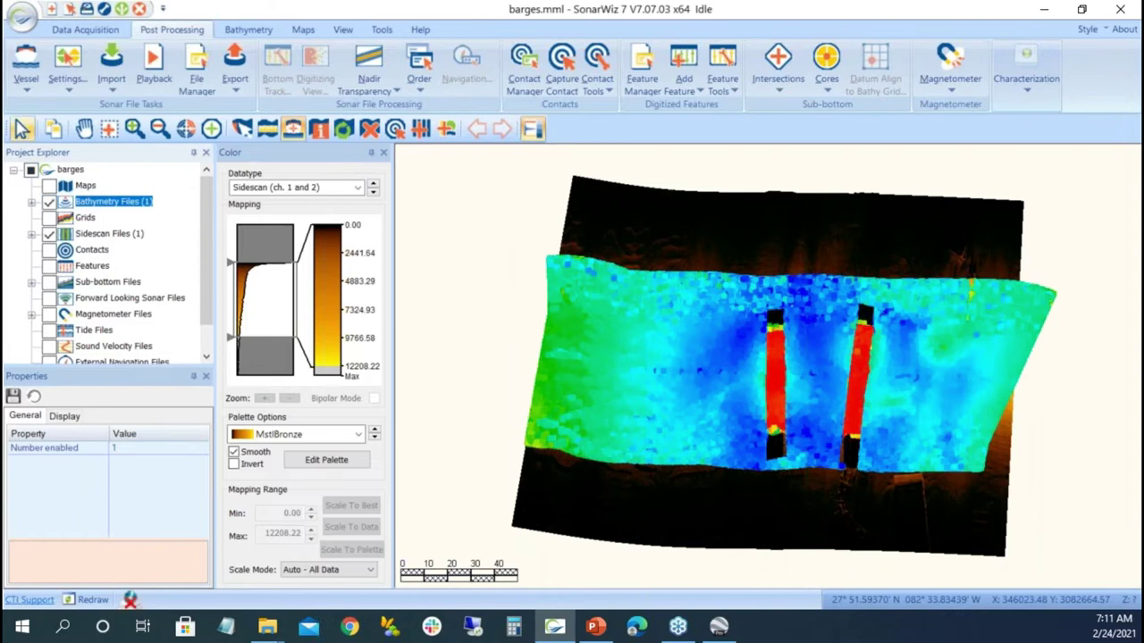
Open the portland_patch project, highlight bathymetry file 20201217_181958_s7k on the map, and switch to the PowerPoint presentation.
left_click(22, 15)
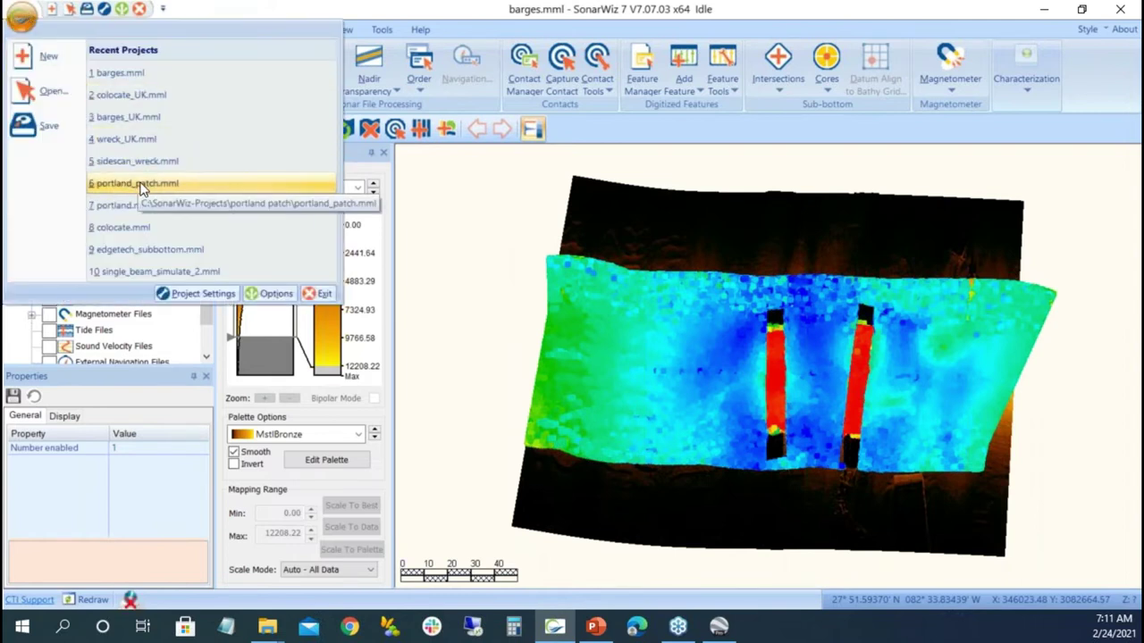
key("Escape")
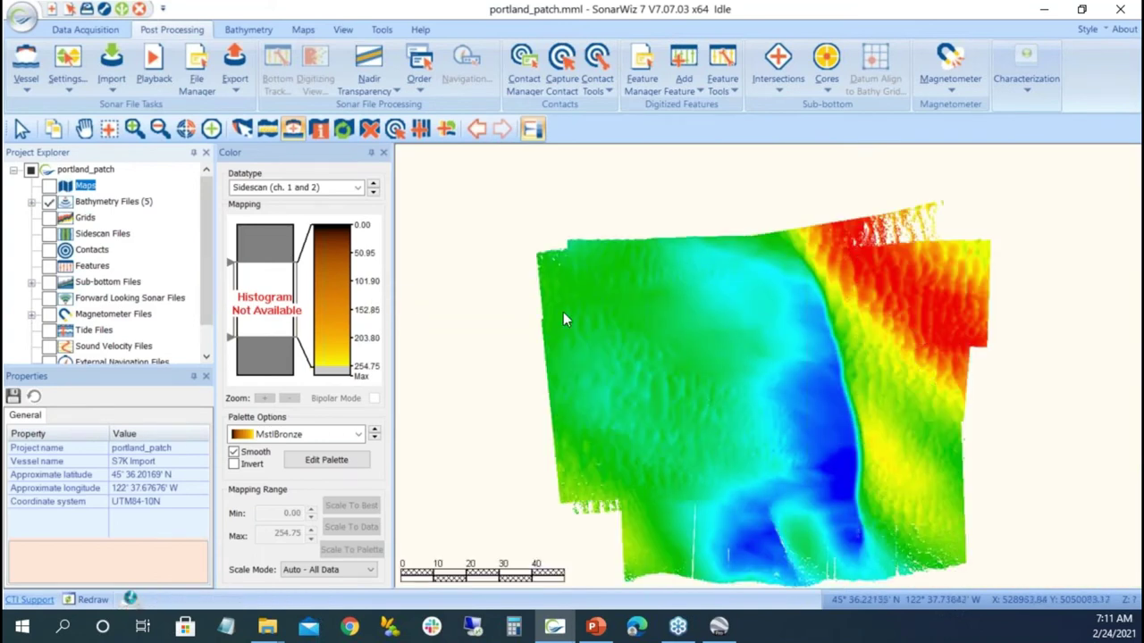
left_click(31, 202)
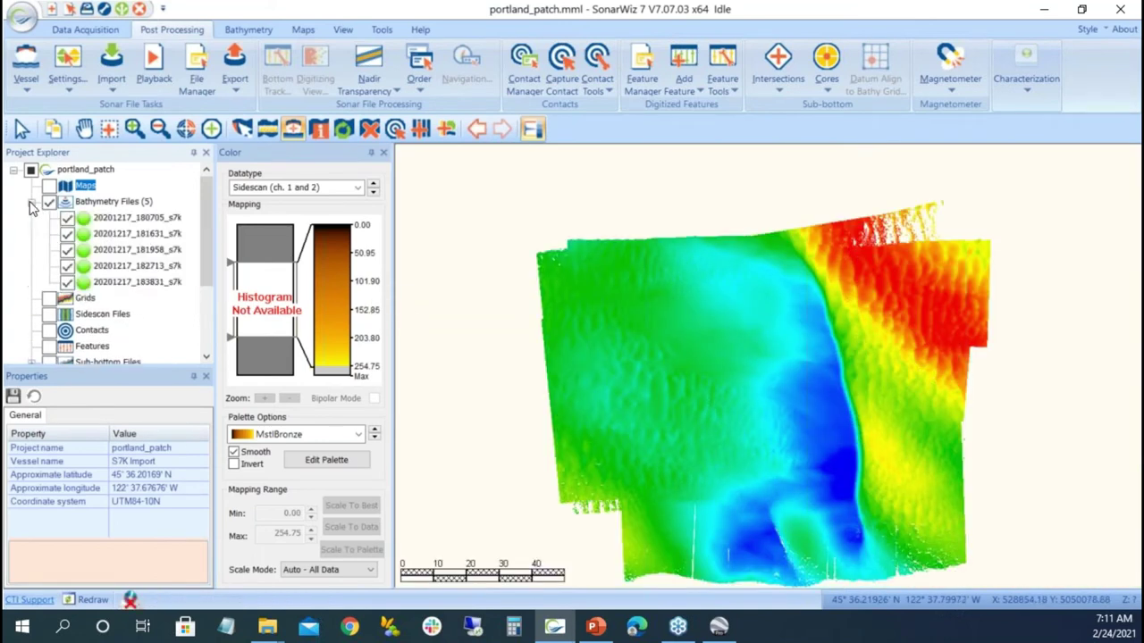
left_click(121, 250)
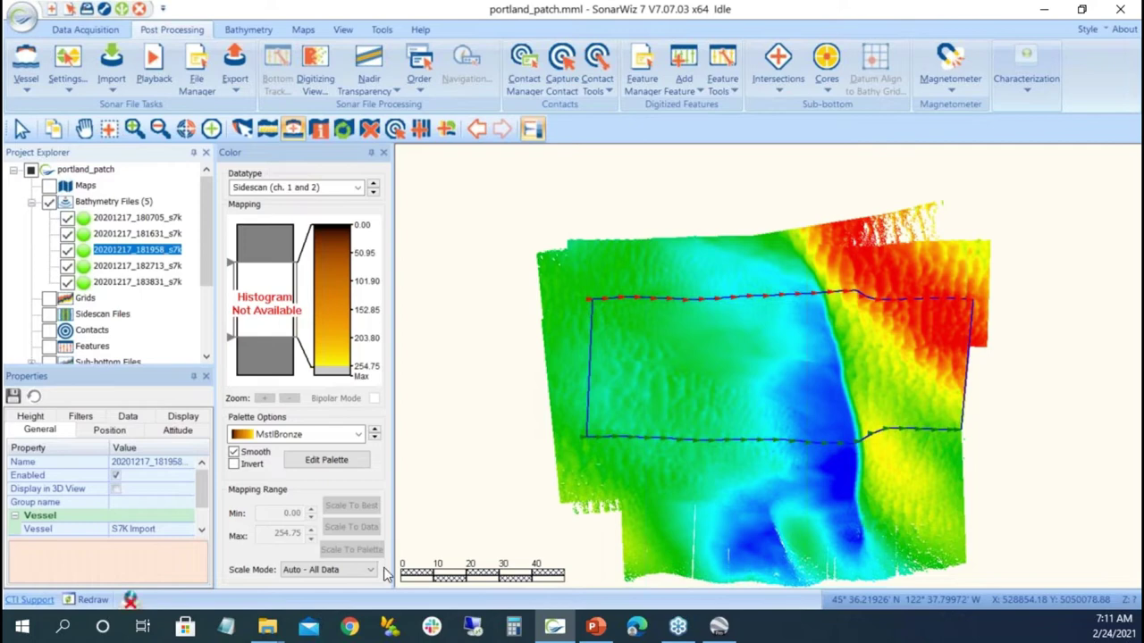
left_click(594, 625)
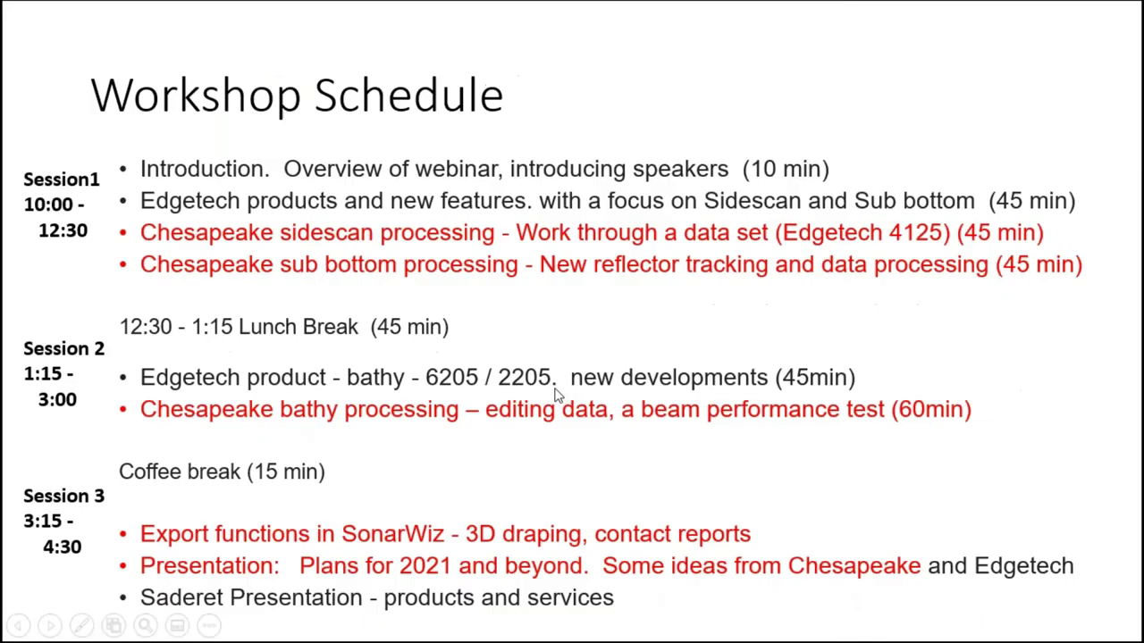
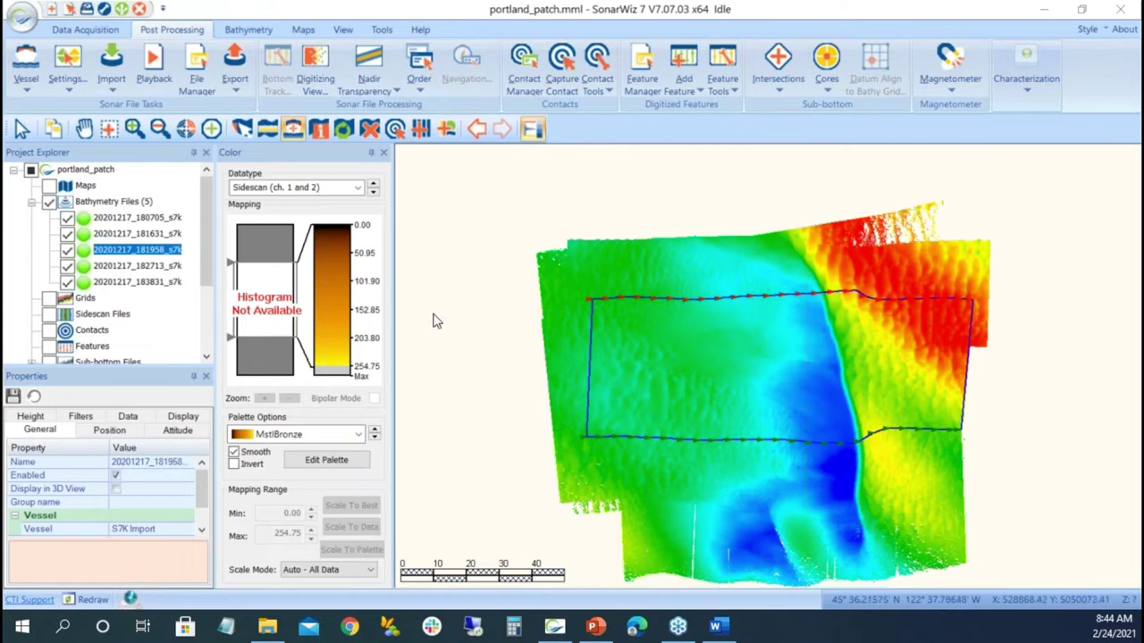
left_click(19, 16)
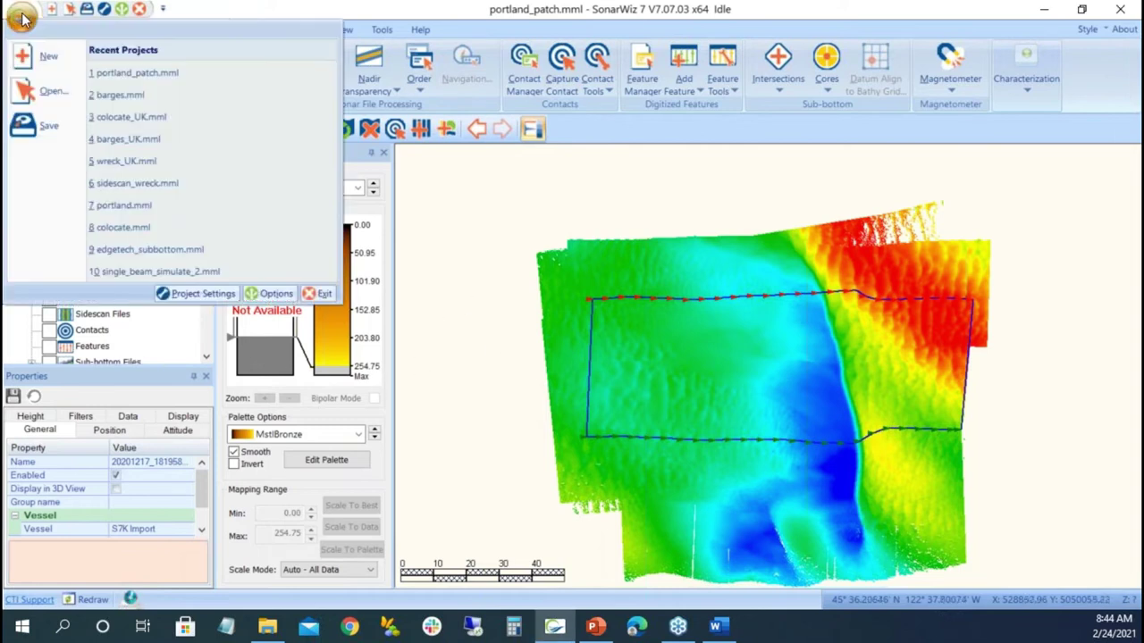
left_click(146, 93)
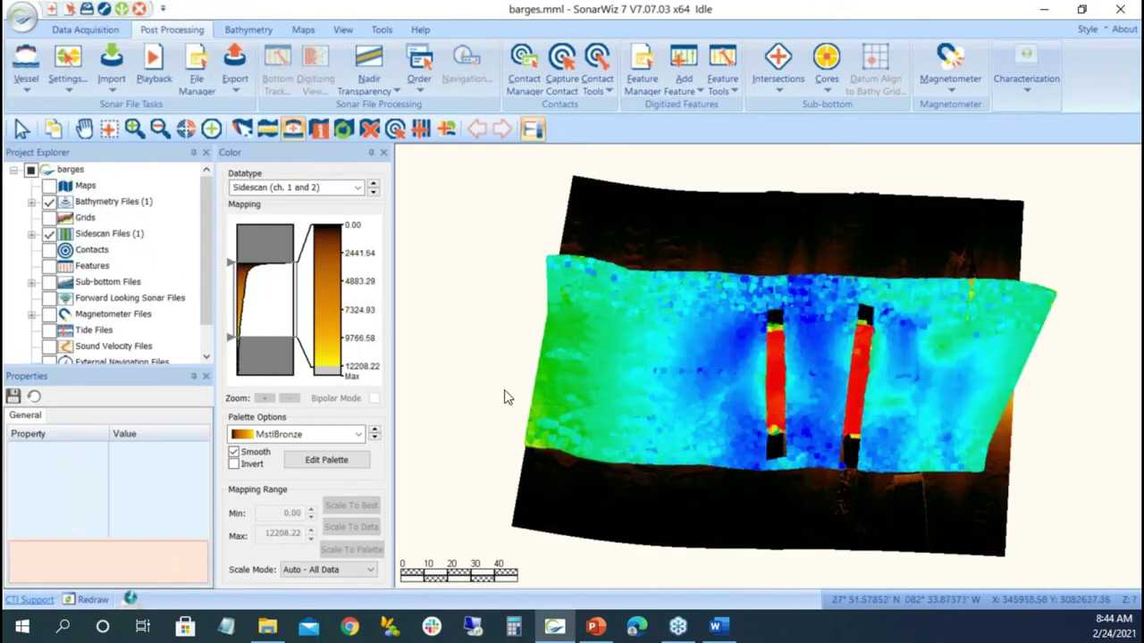
left_click(31, 202)
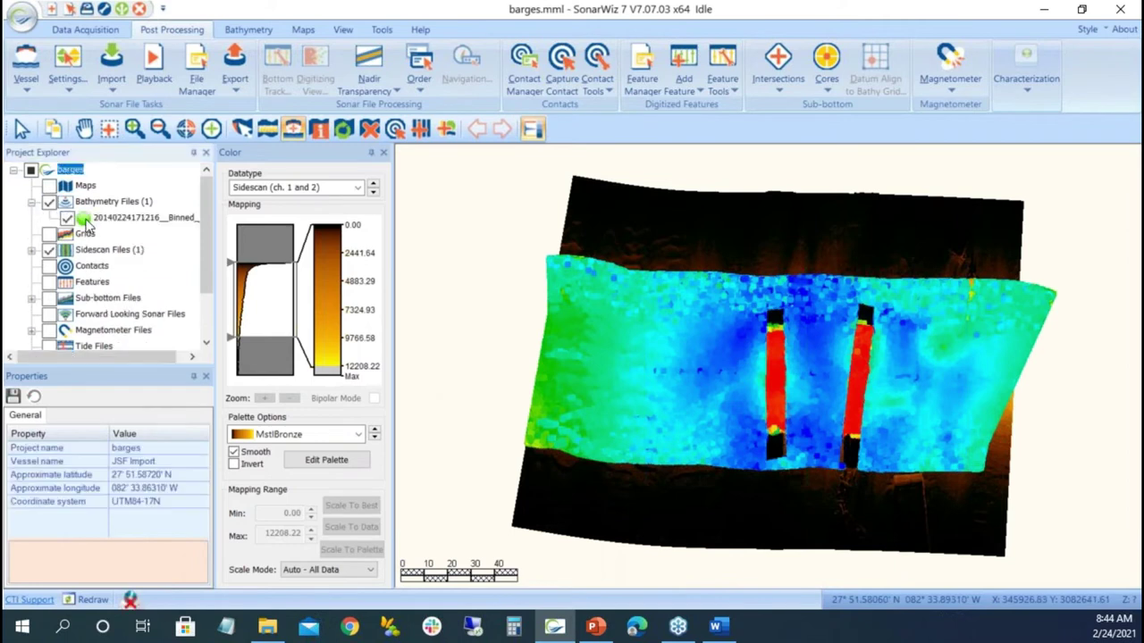
right_click(102, 221)
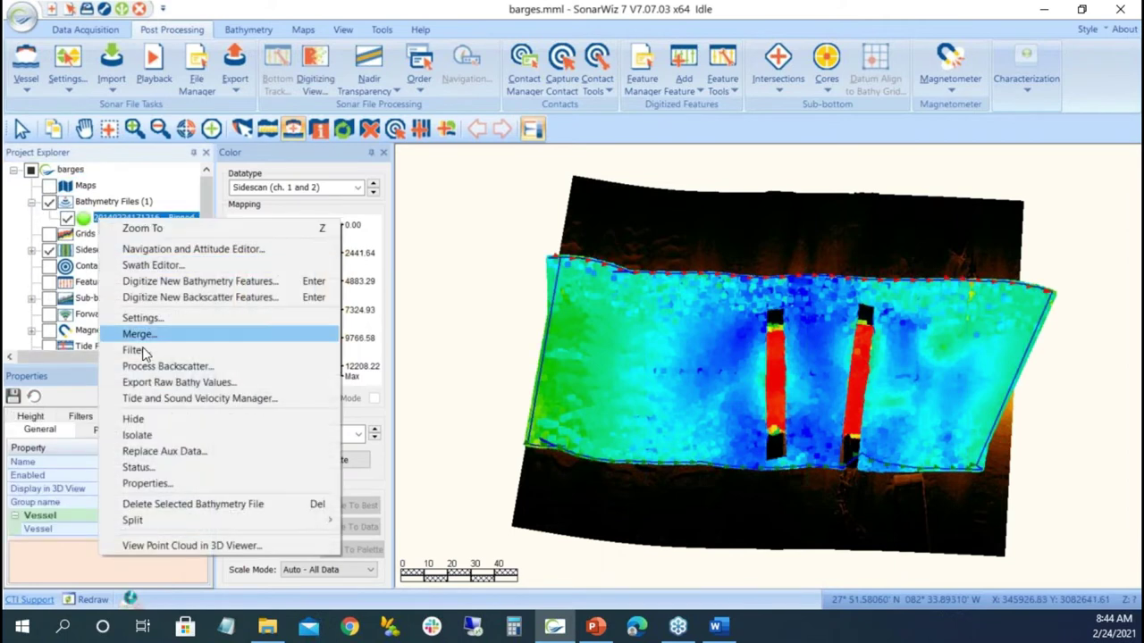
left_click(169, 505)
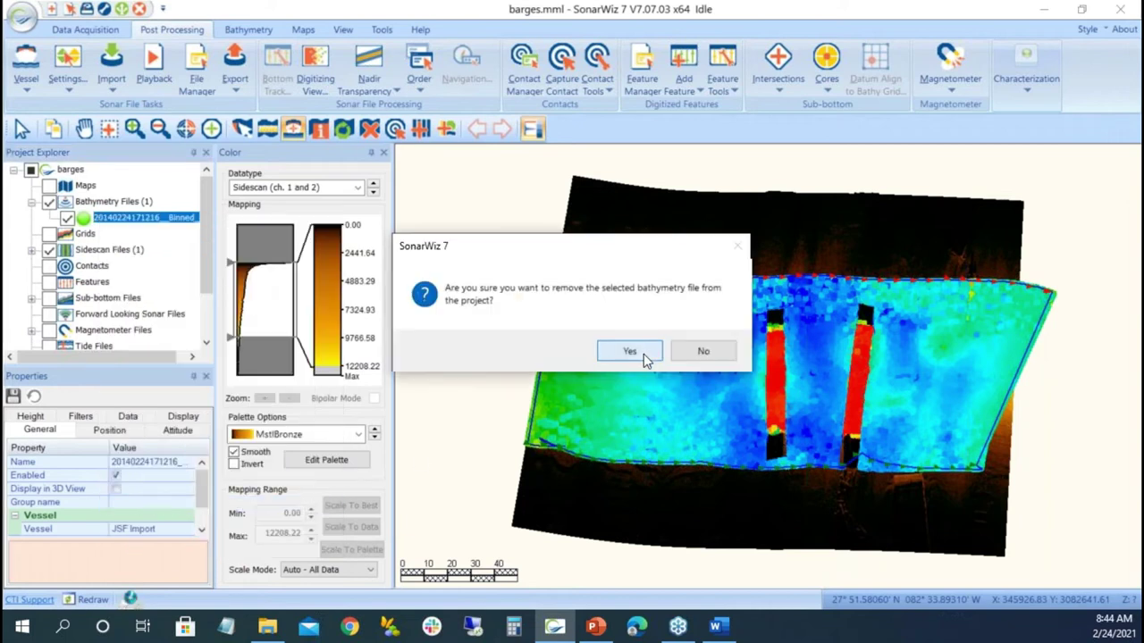
left_click(644, 354)
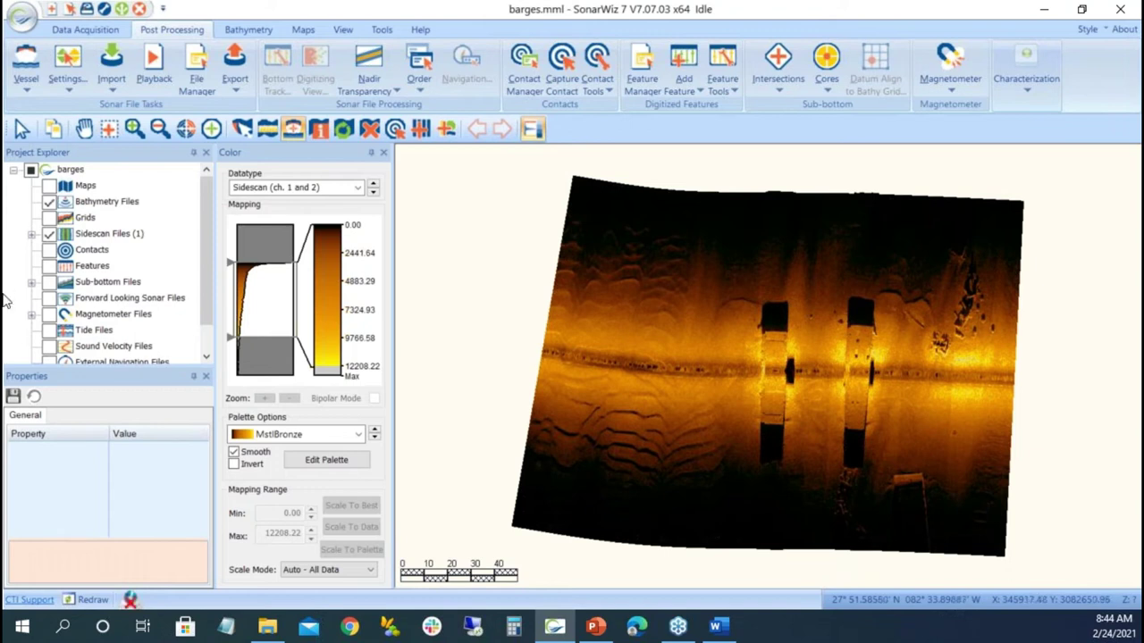
left_click(29, 235)
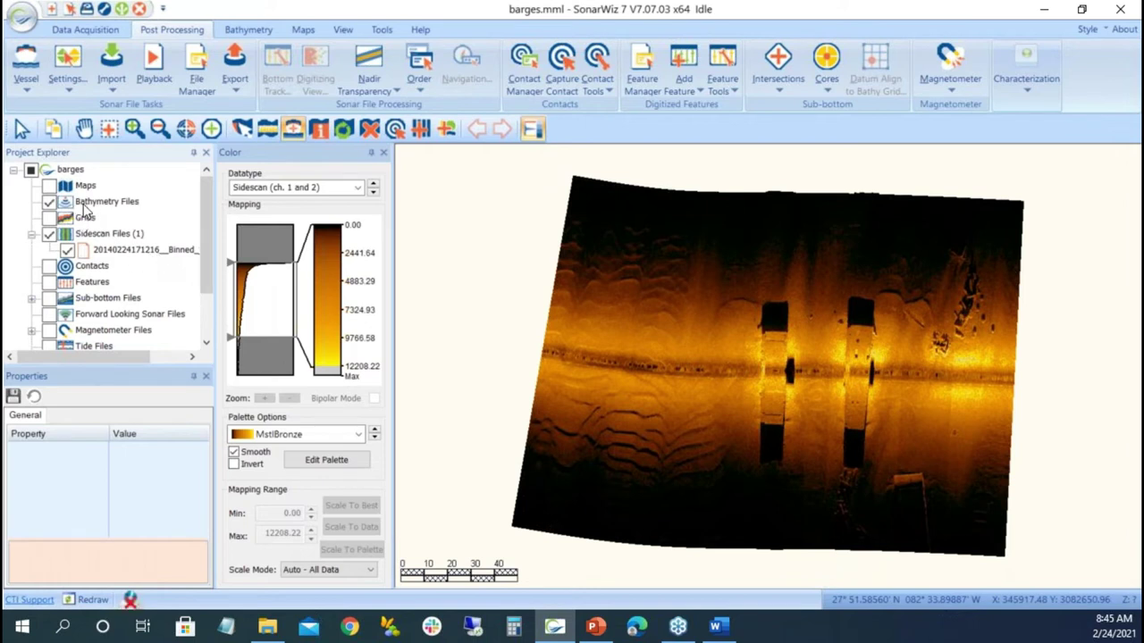
right_click(111, 206)
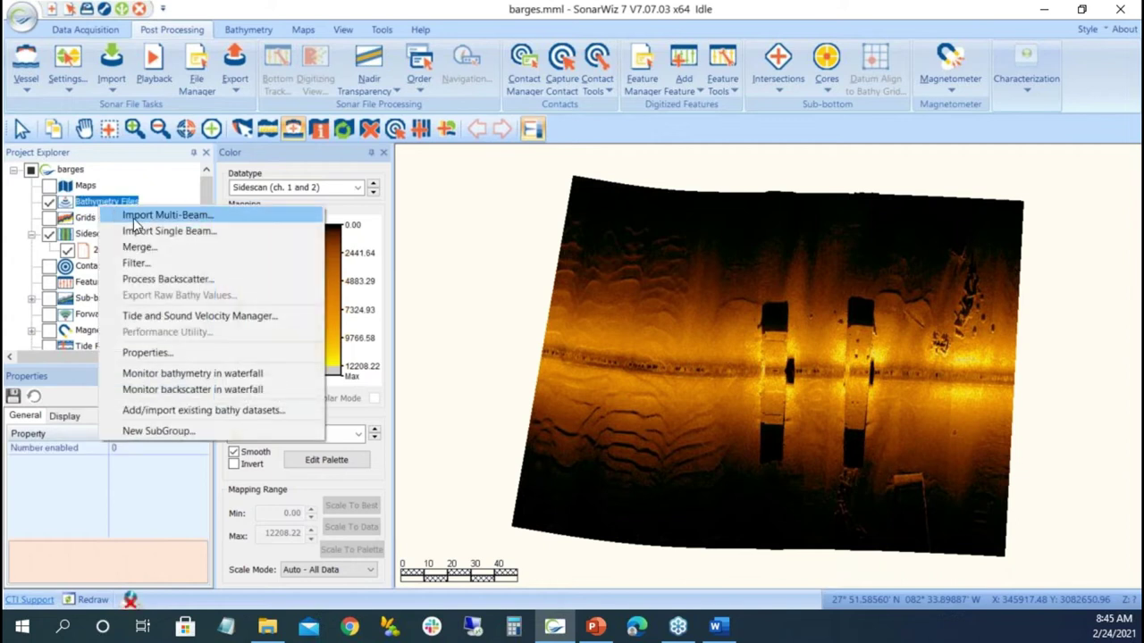
left_click(135, 223)
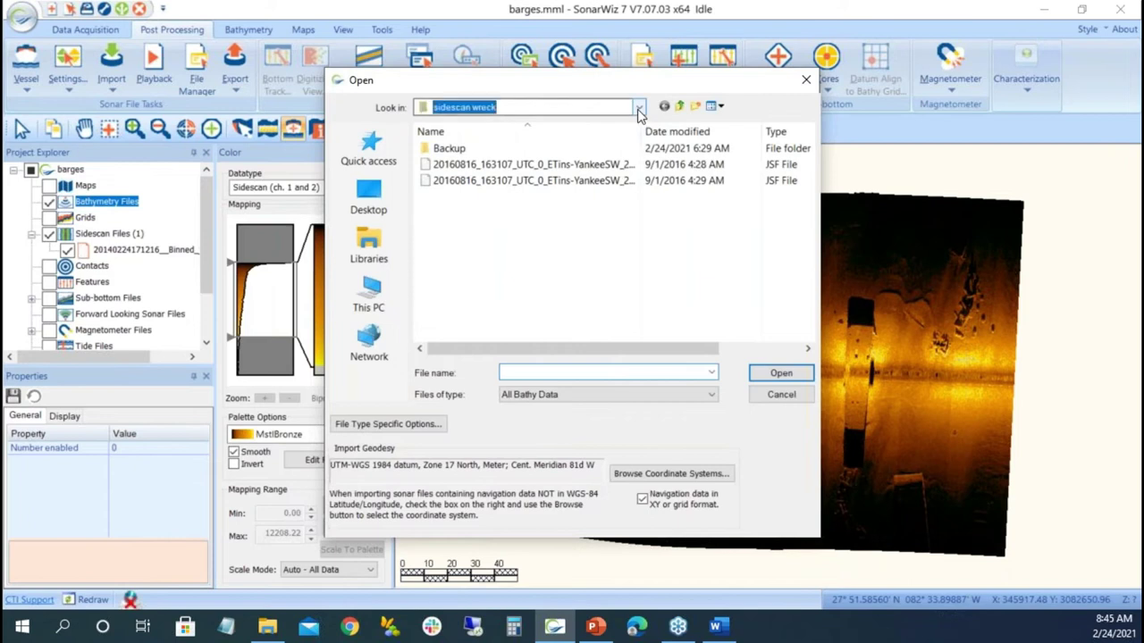
left_click(639, 108)
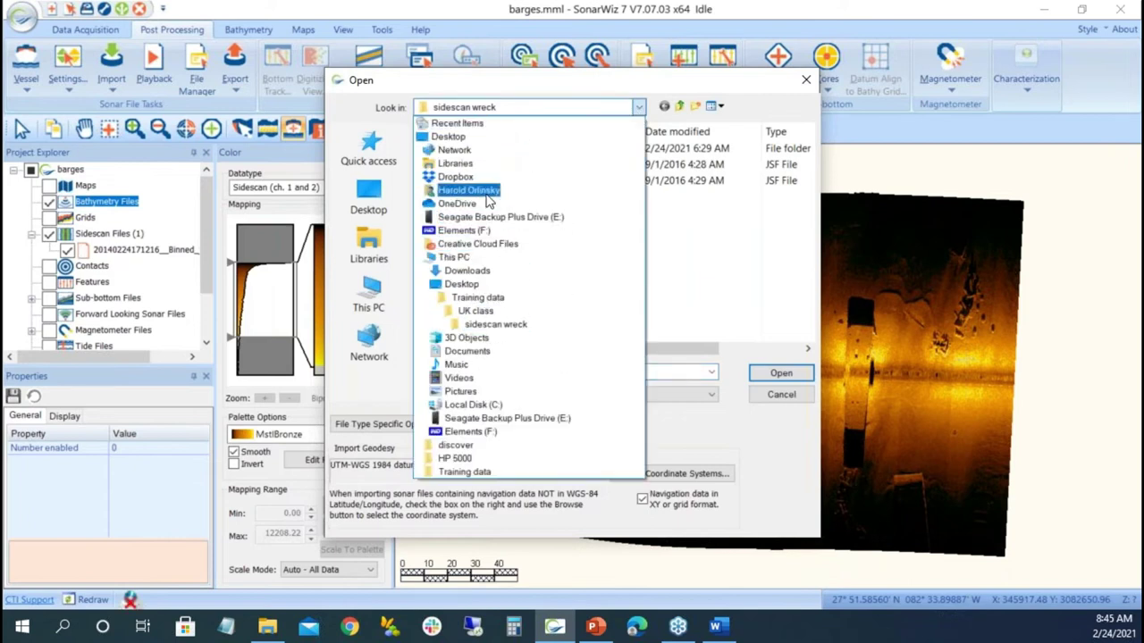
left_click(454, 138)
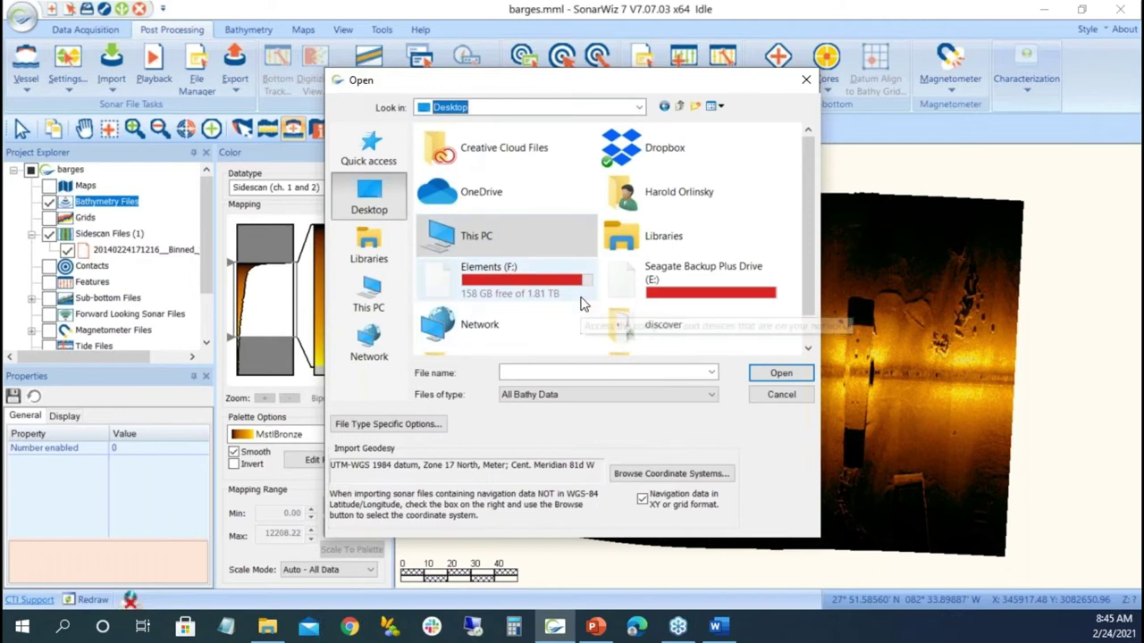
scroll(581, 304, "down", 1)
double_click(666, 332)
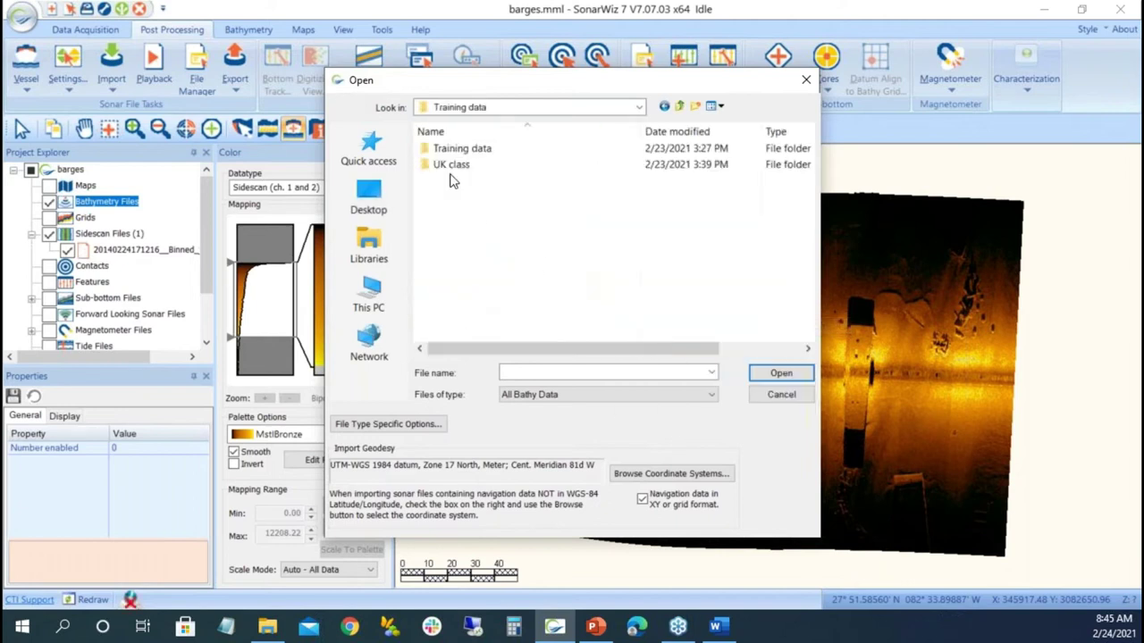
double_click(452, 167)
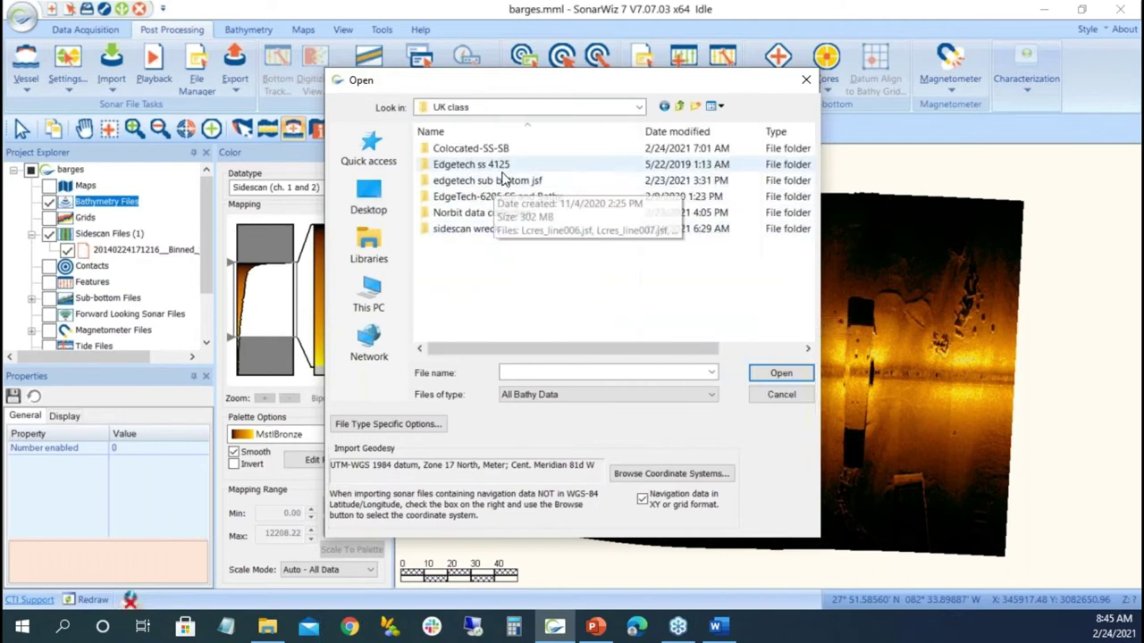
double_click(526, 196)
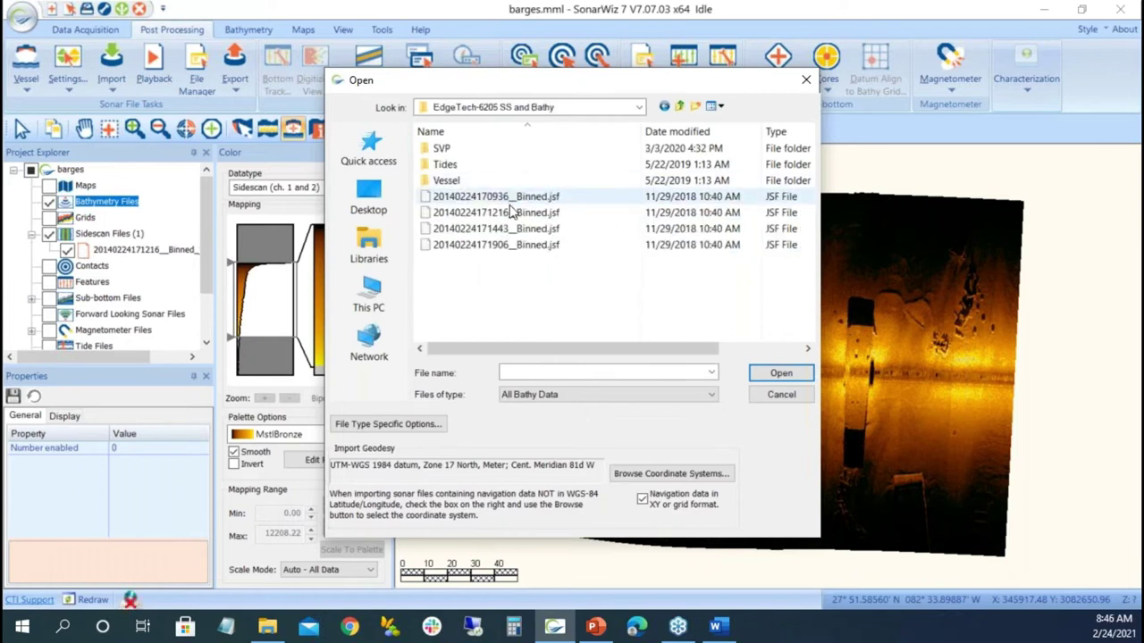
left_click(527, 196)
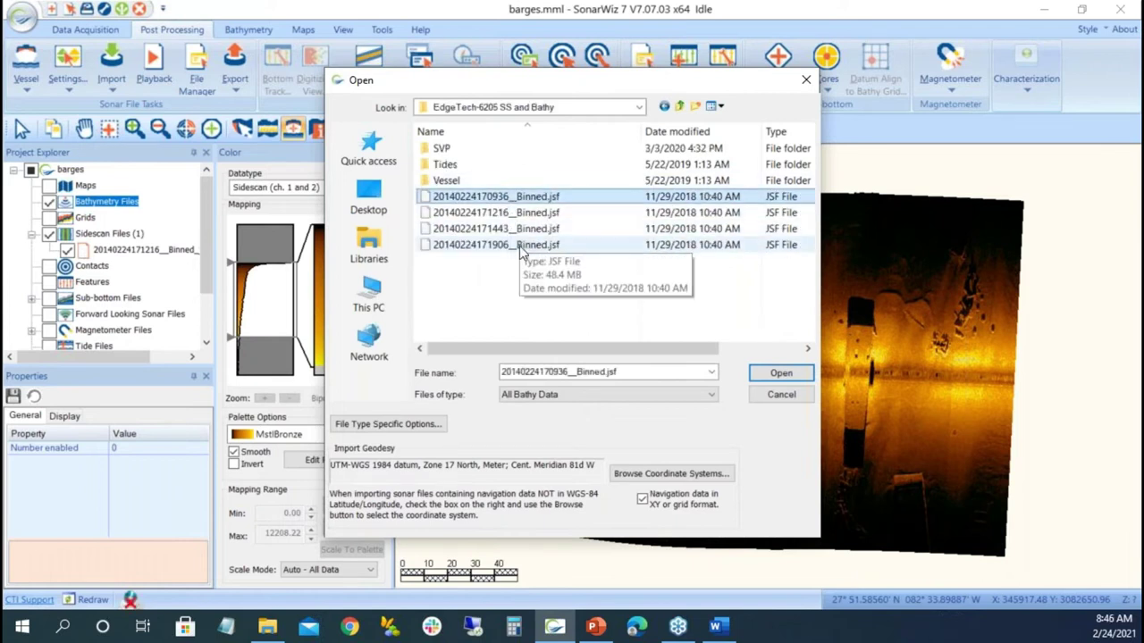
left_click(520, 244, "shift")
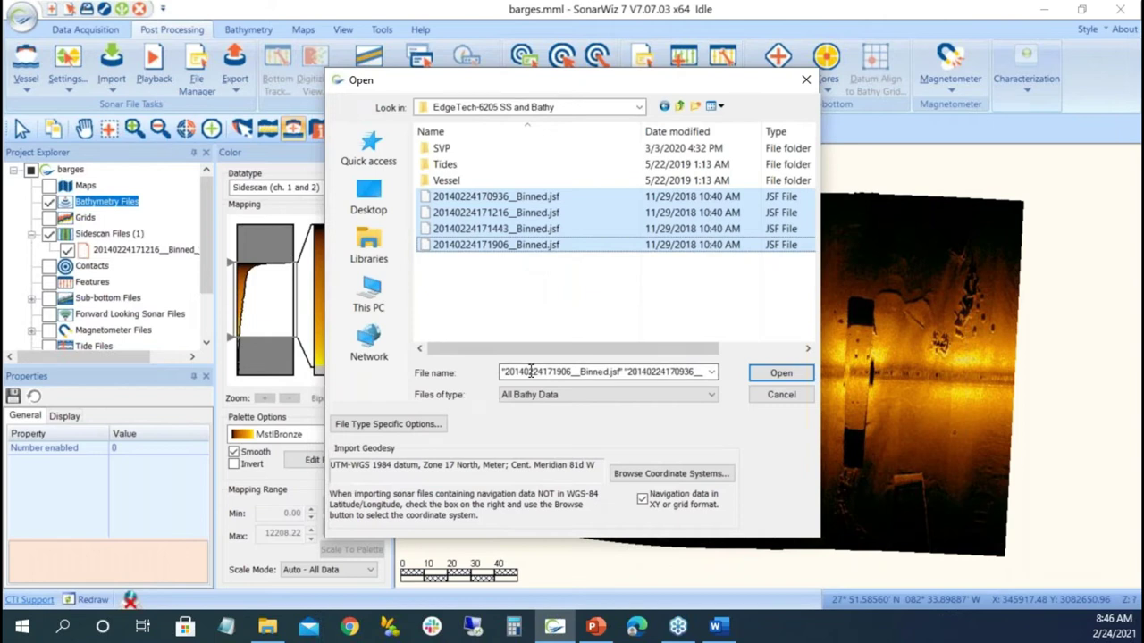
Review the Edgetech JSF file type options, keeping Use OCTANS Heading Sensor enabled, and import the selected bathymetry files.
left_click(375, 426)
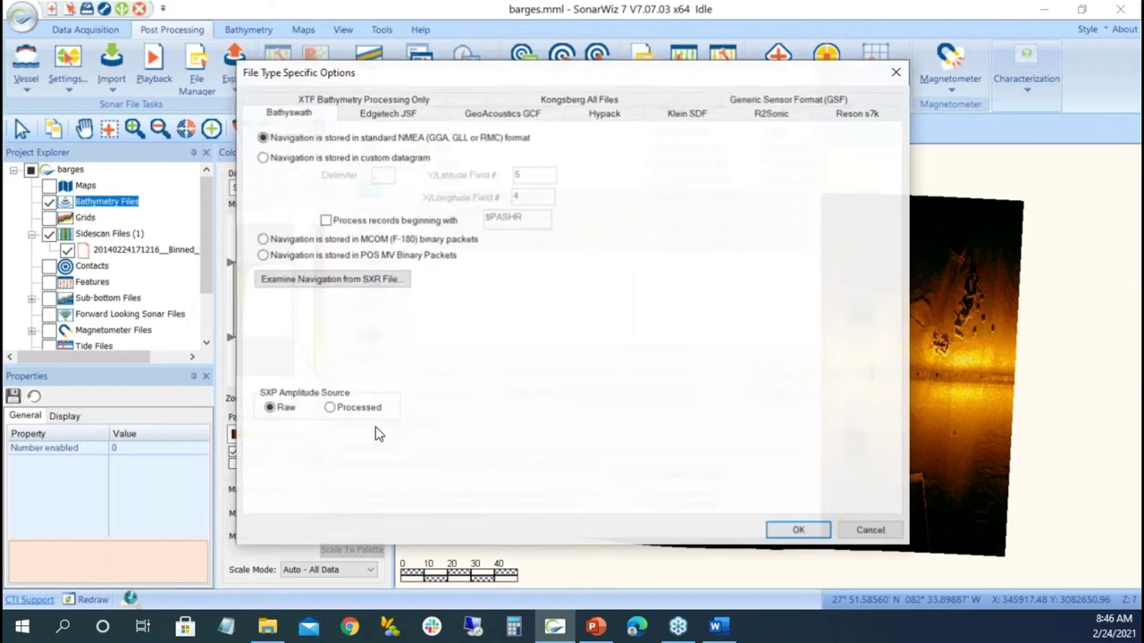
left_click(367, 115)
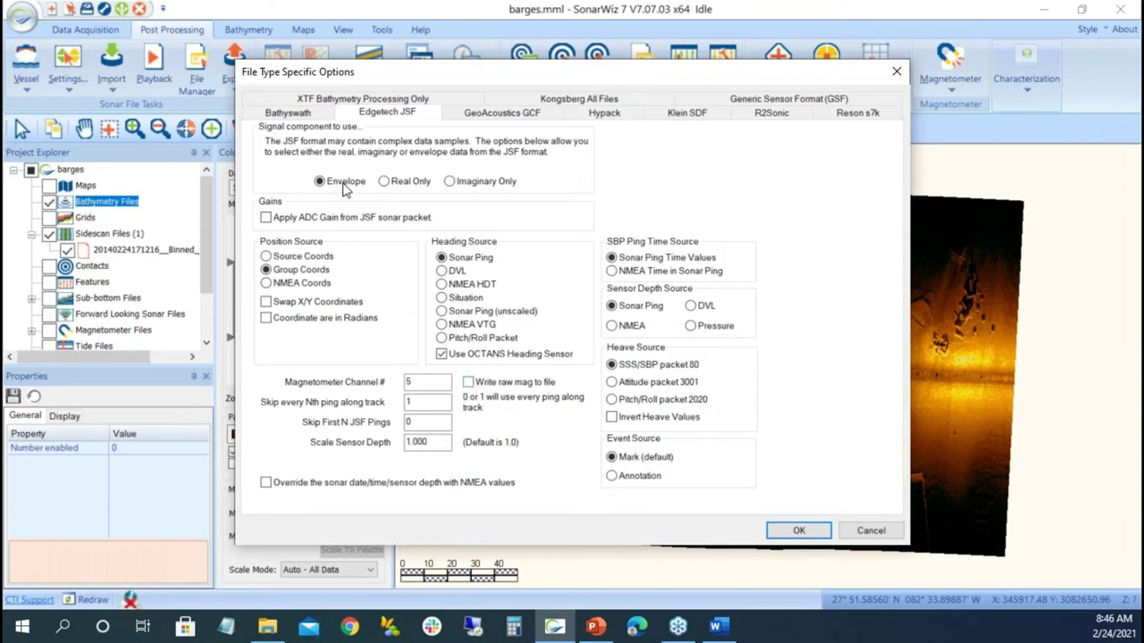
left_click(337, 96)
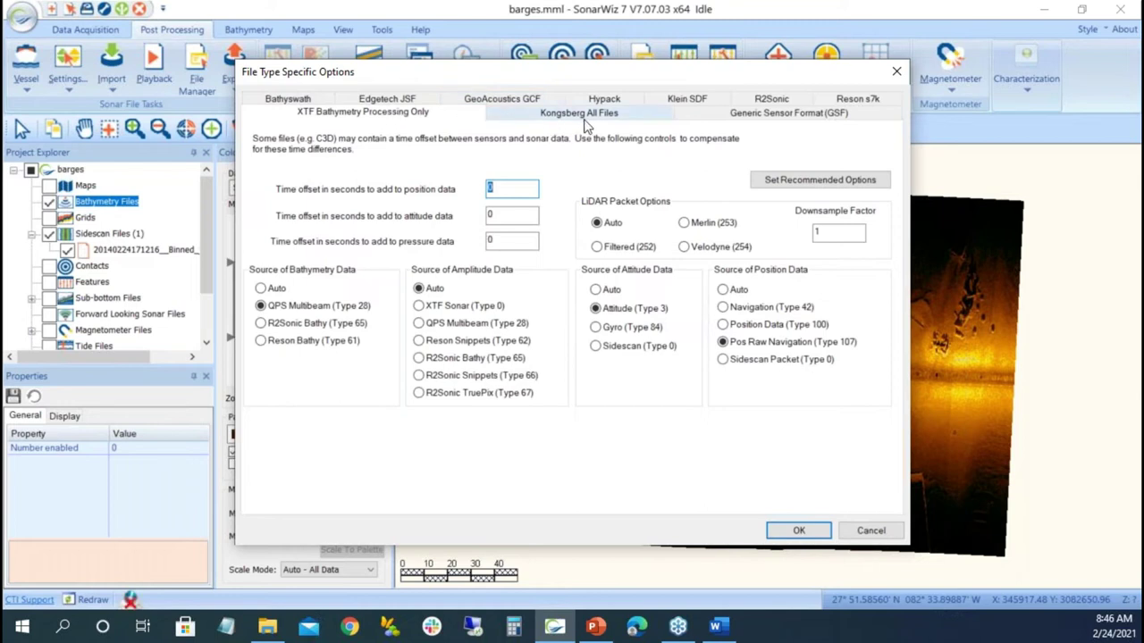
left_click(404, 101)
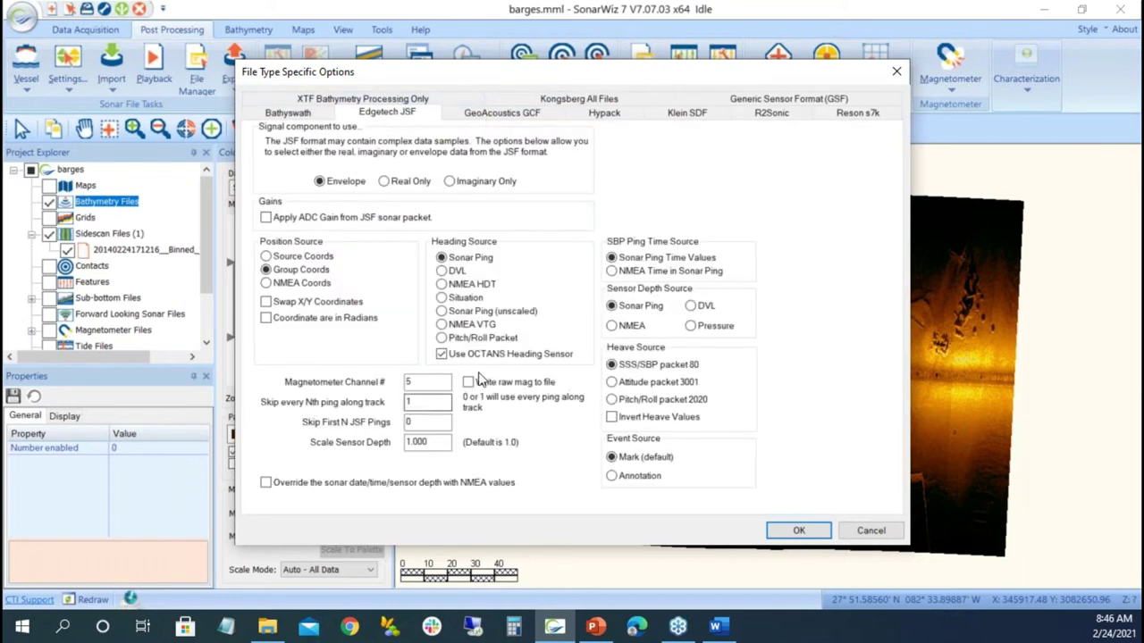
left_click(437, 357)
left_click(440, 358)
left_click(793, 533)
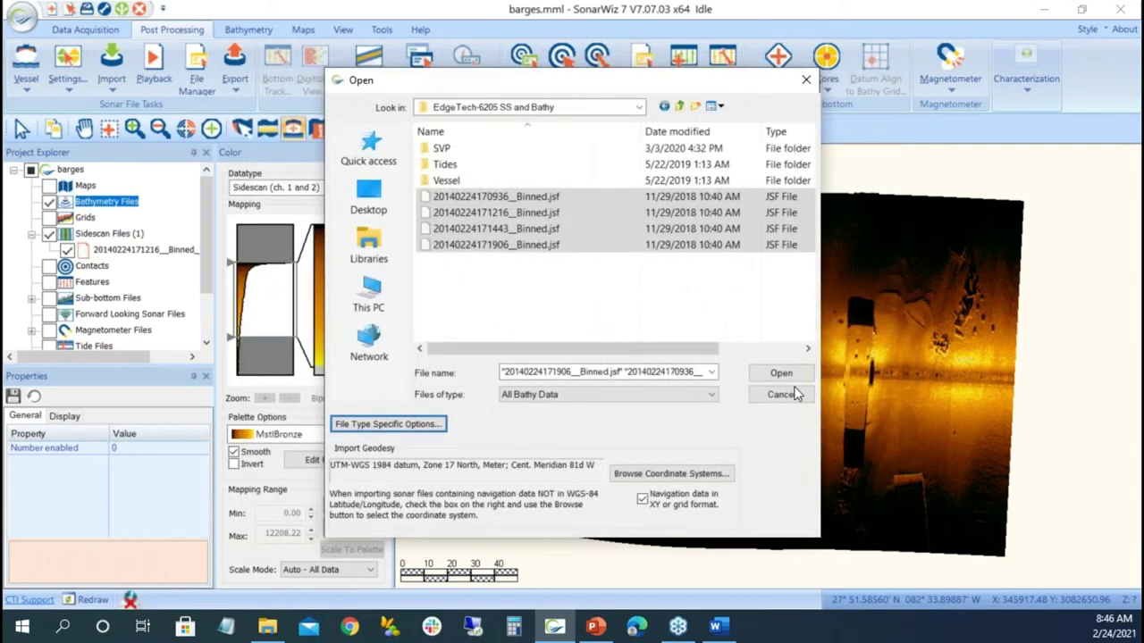
left_click(791, 376)
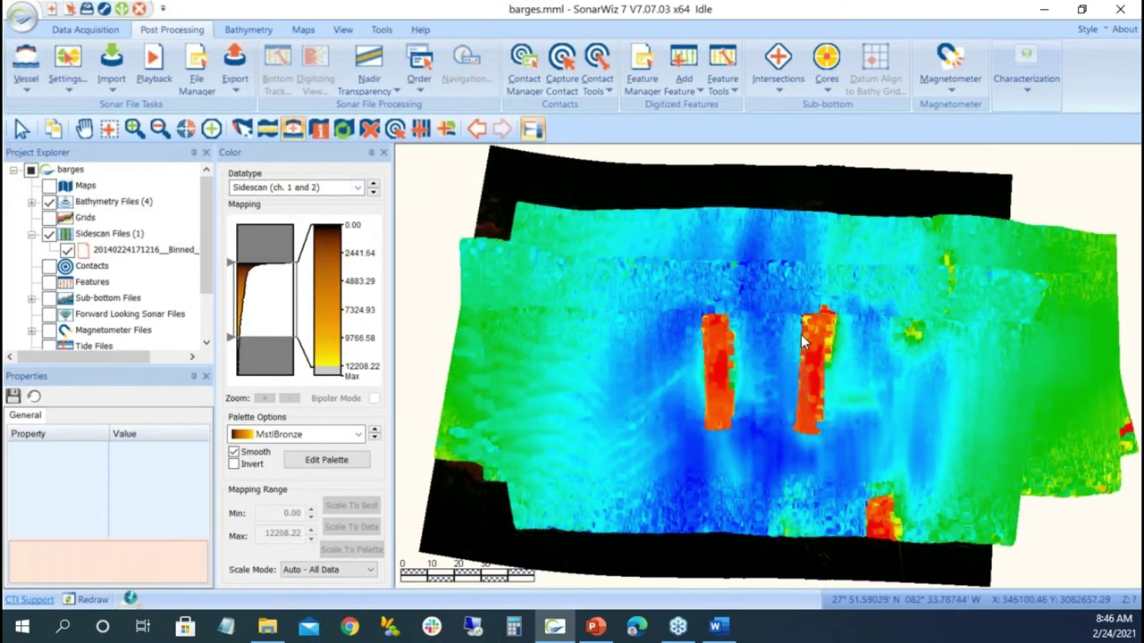
left_click(69, 253)
left_click(68, 251)
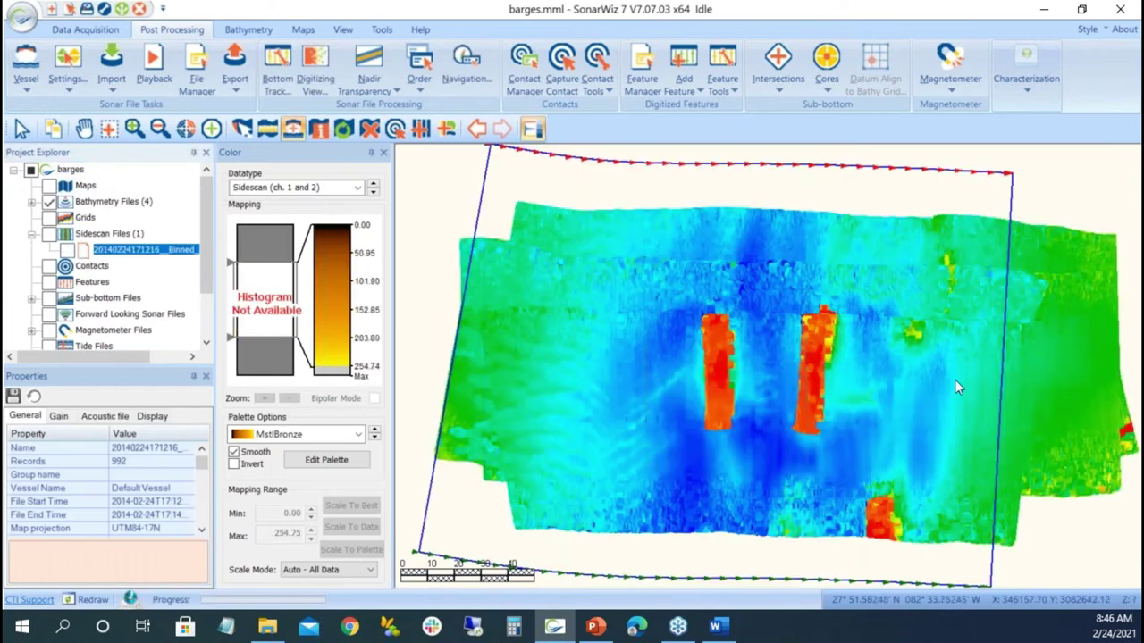
scroll(773, 369, "up", 4)
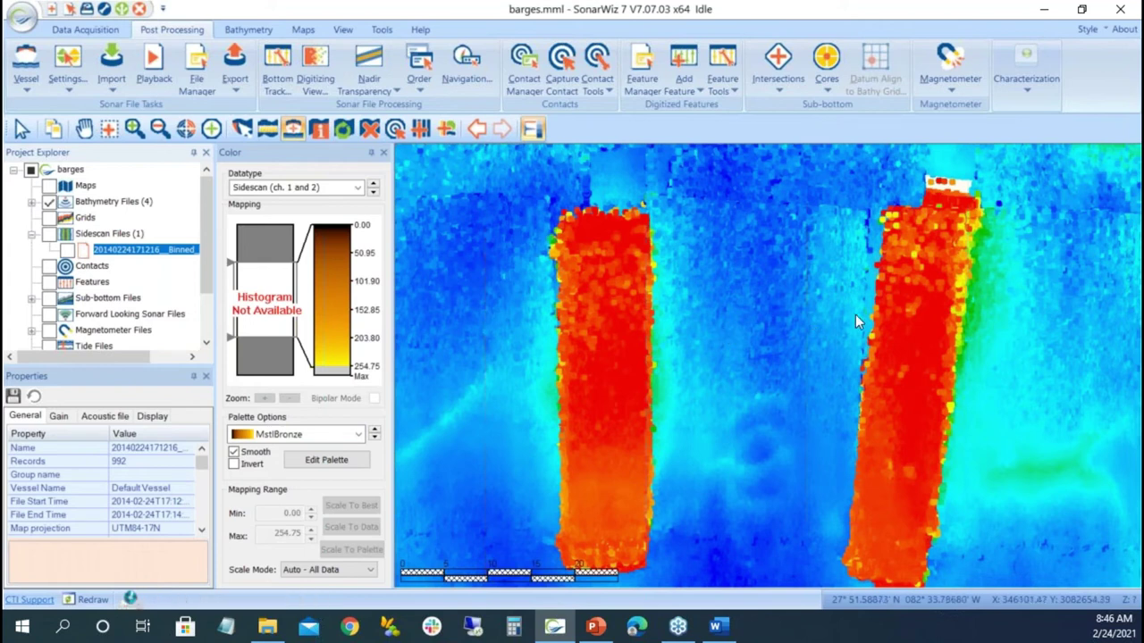
scroll(855, 315, "down", 2)
scroll(855, 318, "down", 2)
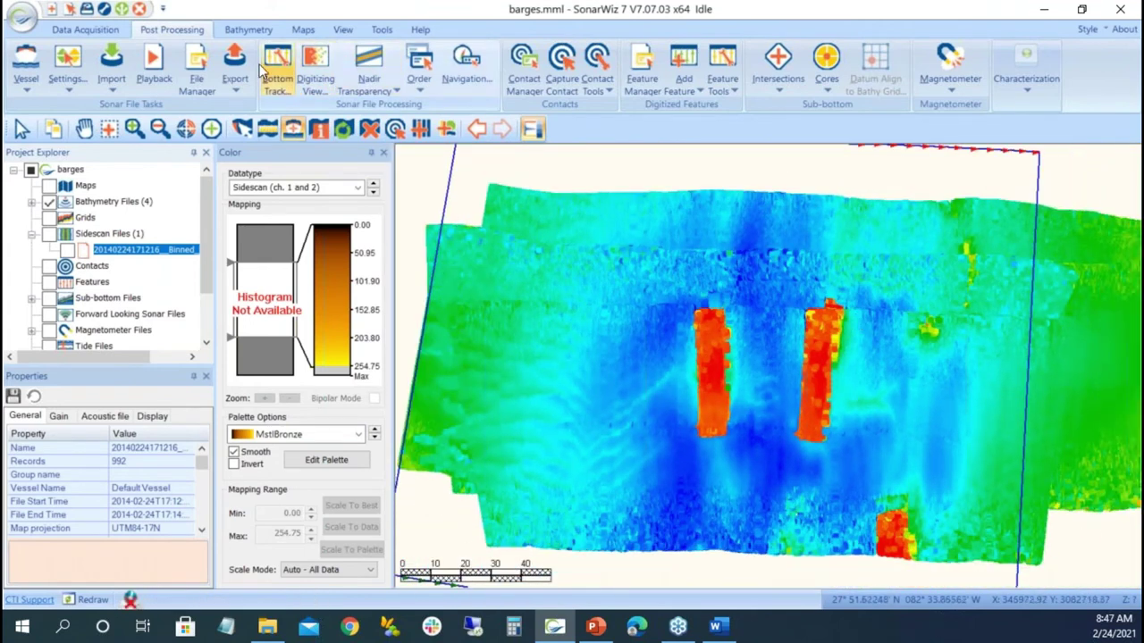
Reduce the plot thickness of the raw bathymetry drawing mode to nearly its minimum.
left_click(341, 31)
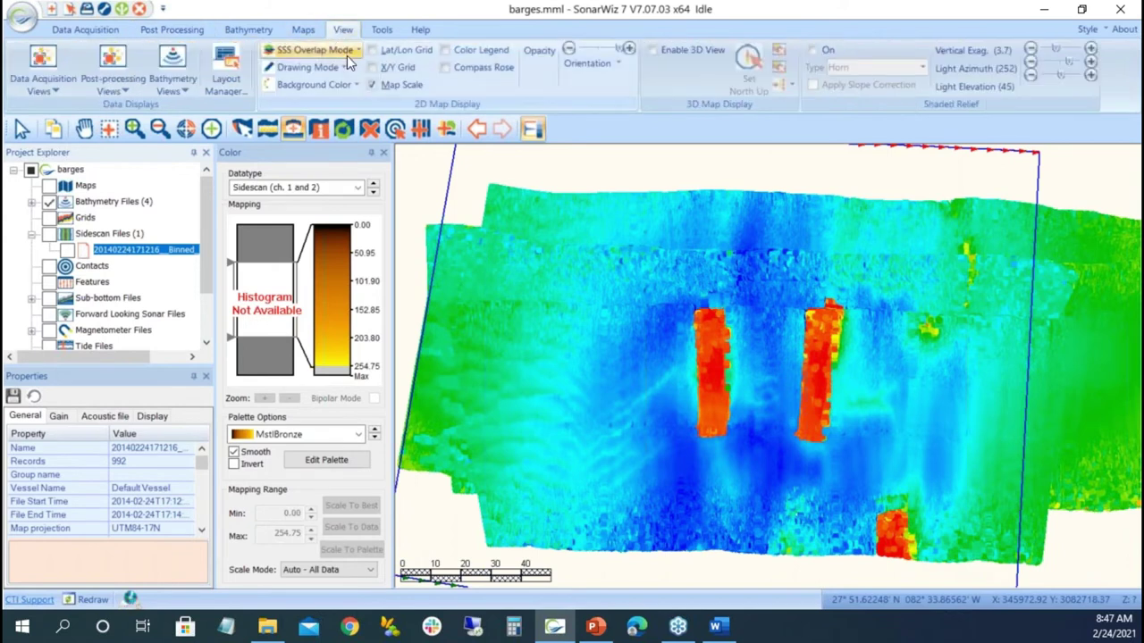
left_click(342, 68)
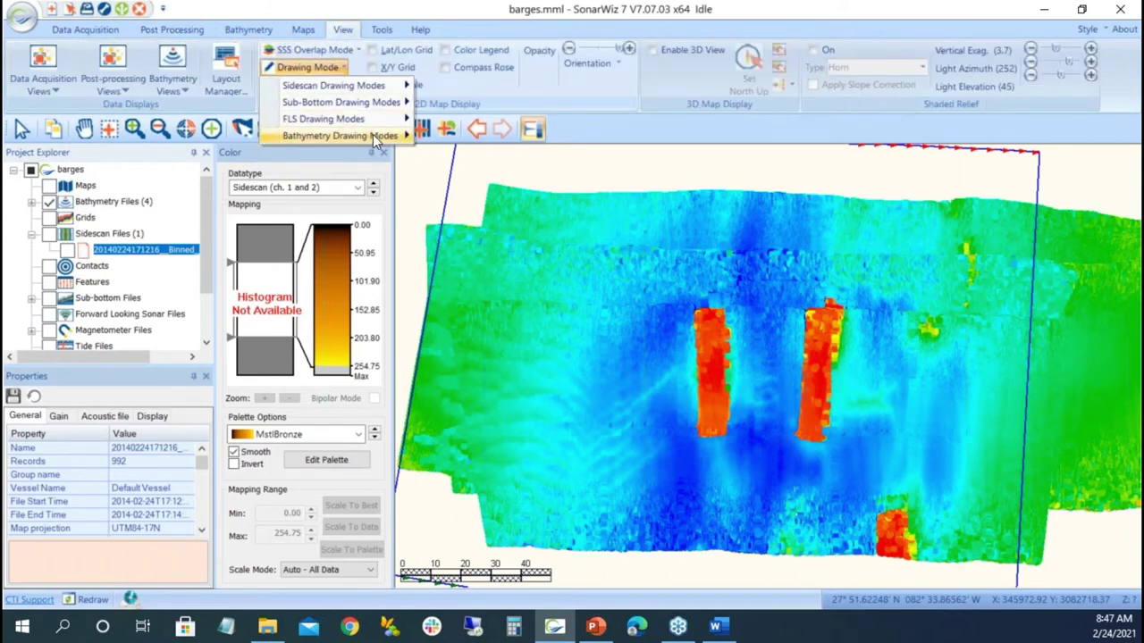
mouse_move(373, 136)
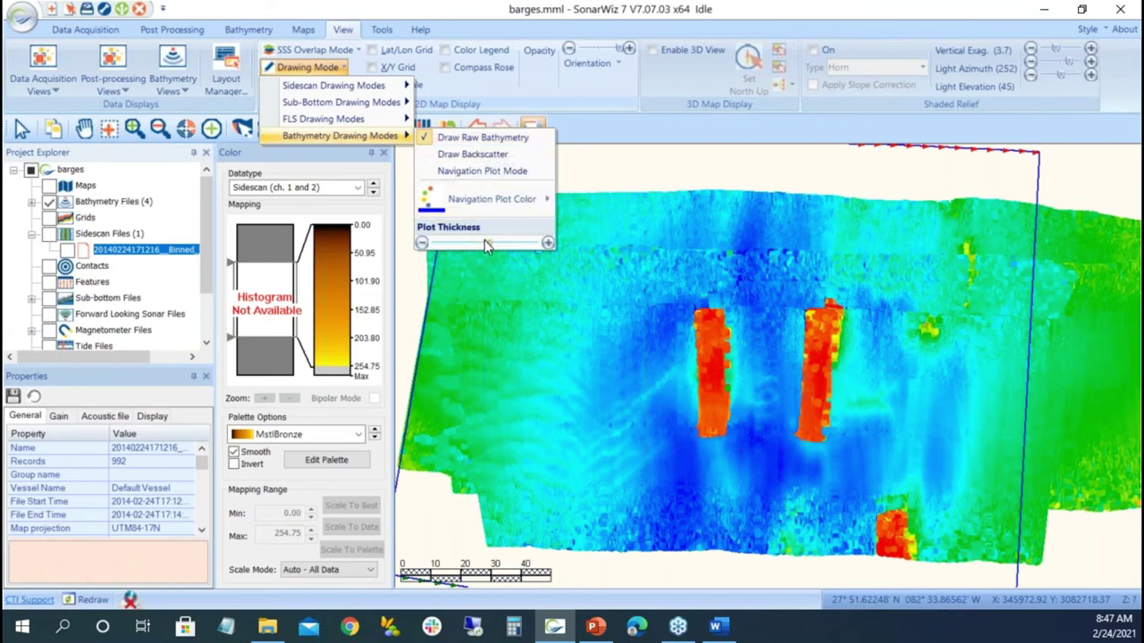
left_click(425, 244)
left_click(426, 244)
left_click(426, 244)
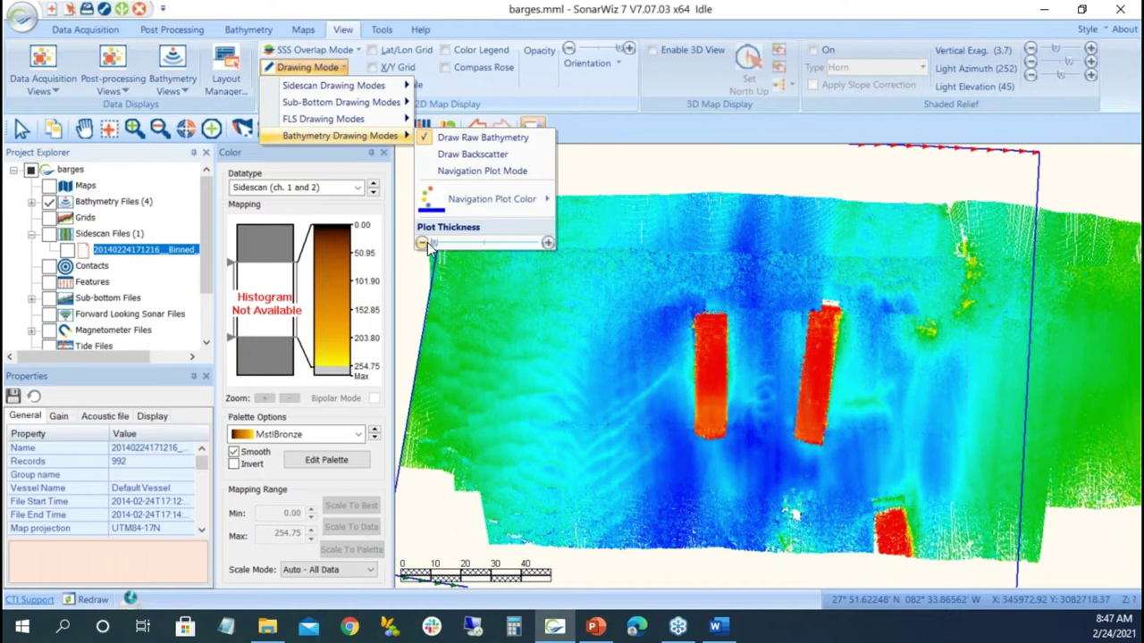
left_click(607, 170)
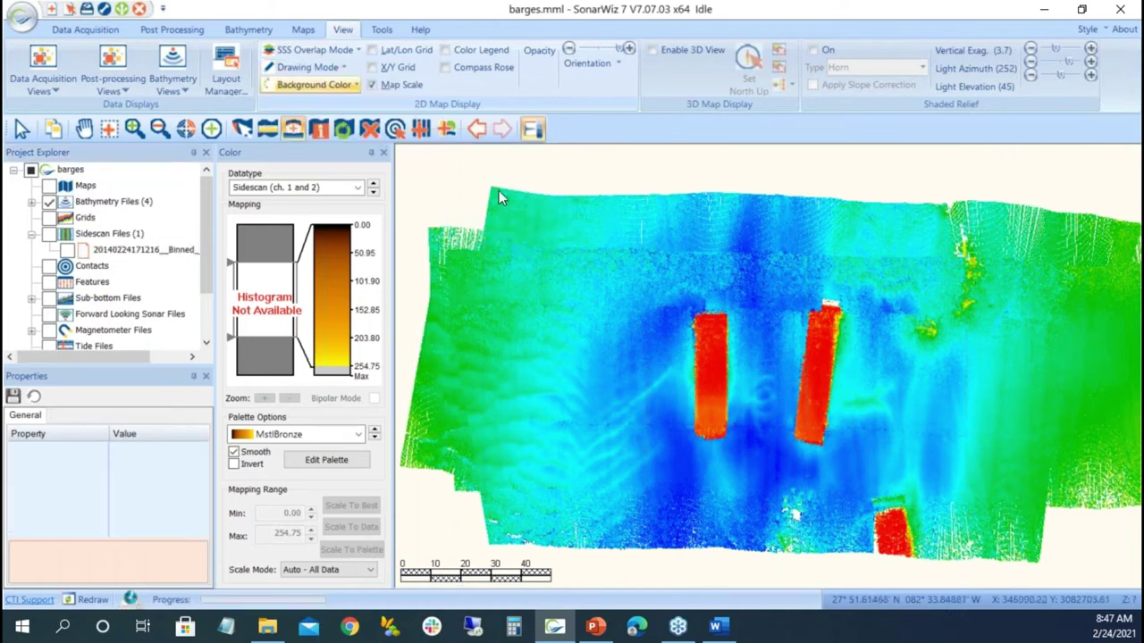
Examine the spacing of the individual soundings along the northern edge of the bathymetry coverage.
scroll(501, 191, "up", 2)
left_click(84, 129)
left_click_drag(562, 230, 761, 452)
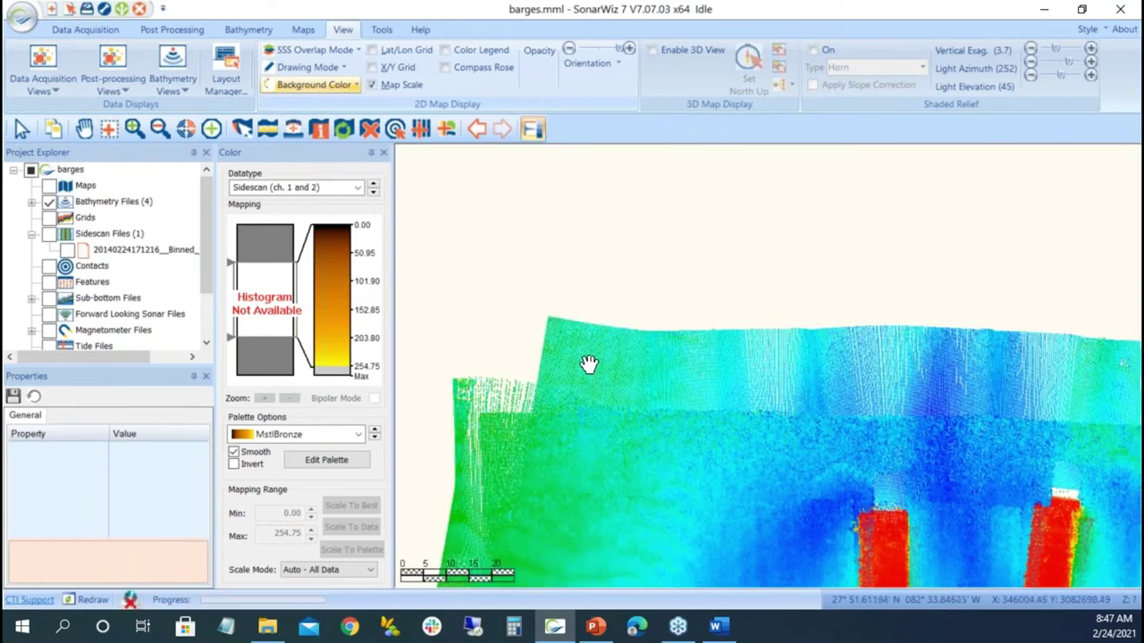
scroll(580, 343, "up", 1)
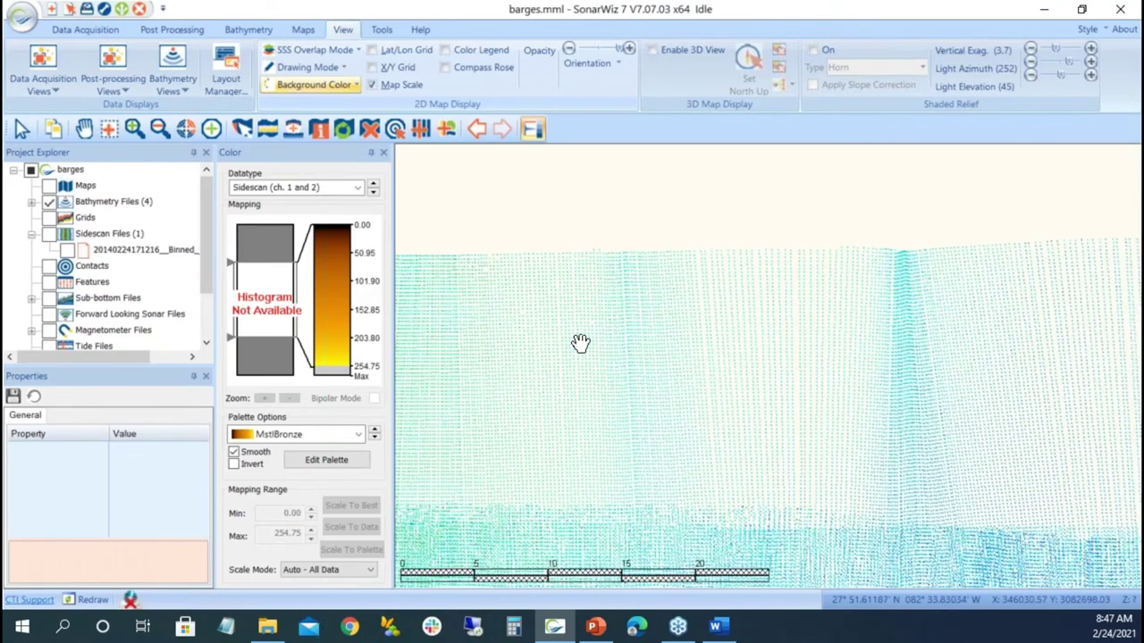
scroll(580, 343, "down", 5)
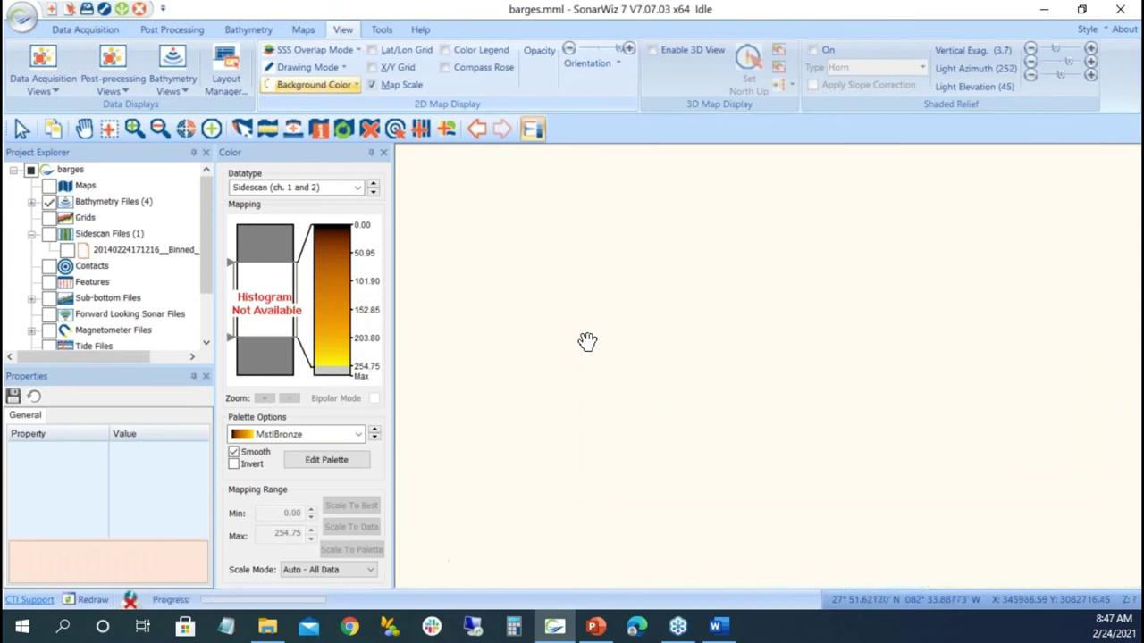
left_click_drag(782, 406, 610, 296)
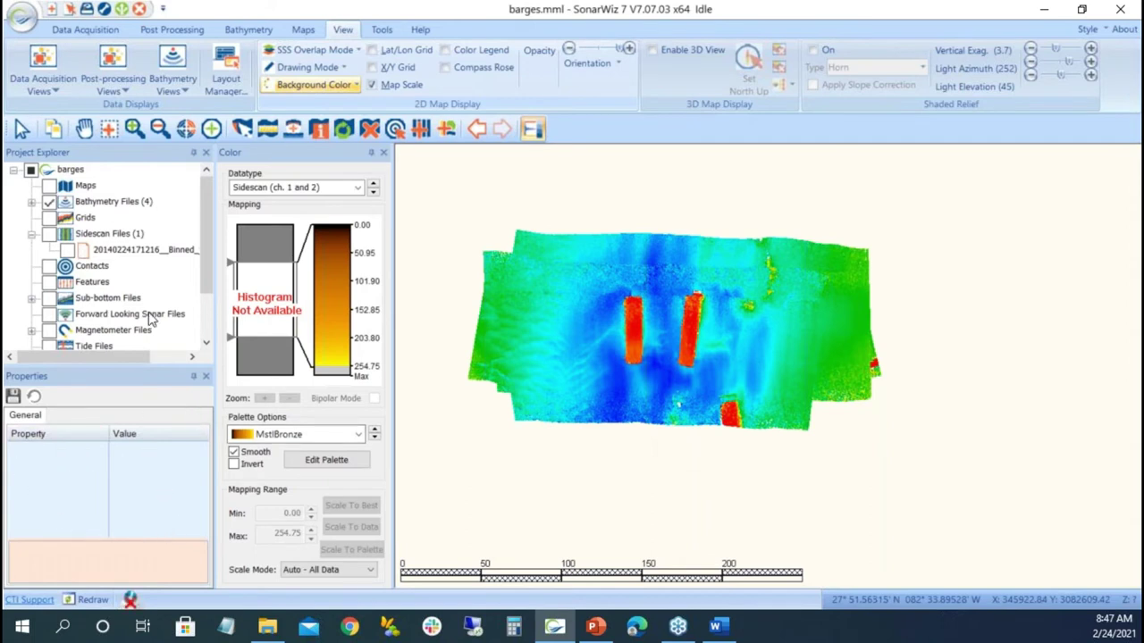
left_click(152, 251)
scroll(129, 474, "down", 2)
scroll(130, 473, "down", 5)
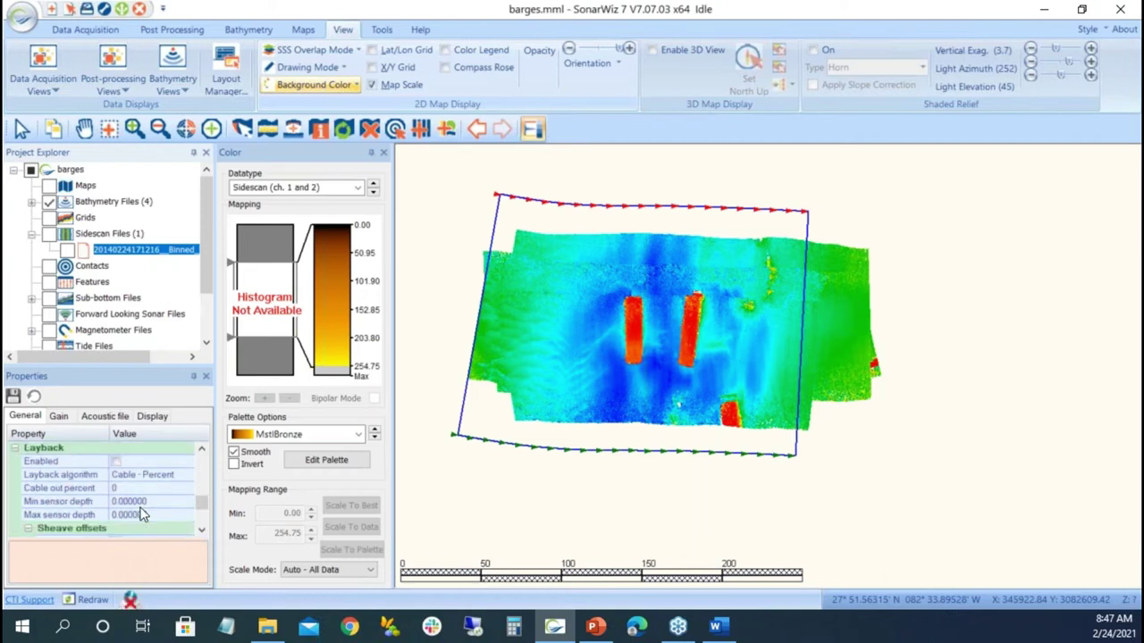
scroll(135, 514, "down", 1)
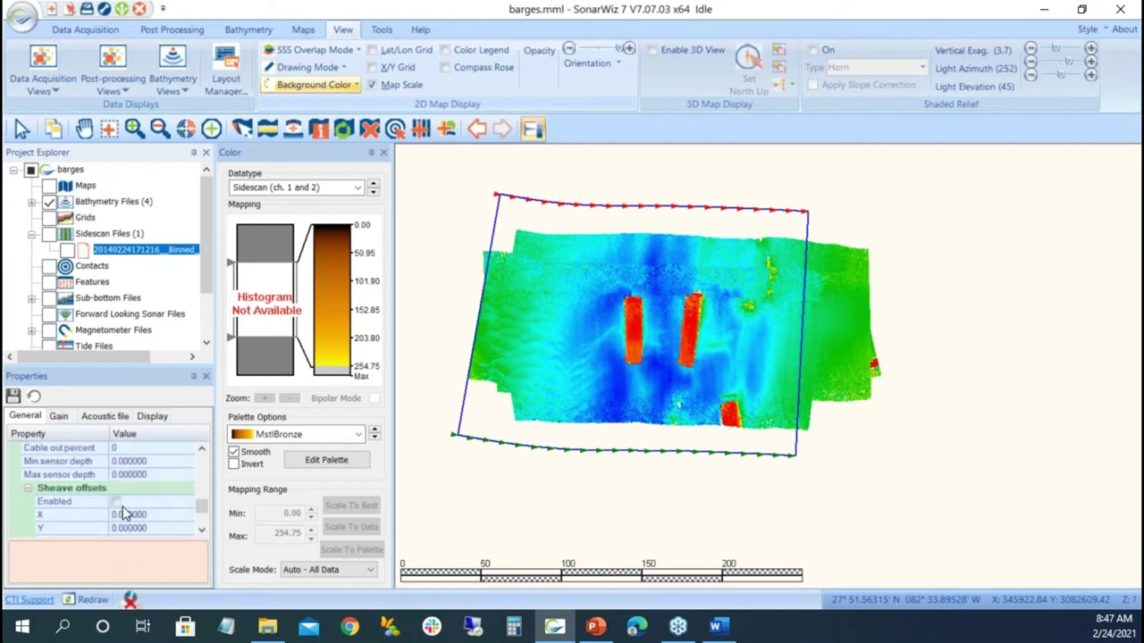
left_click(31, 202)
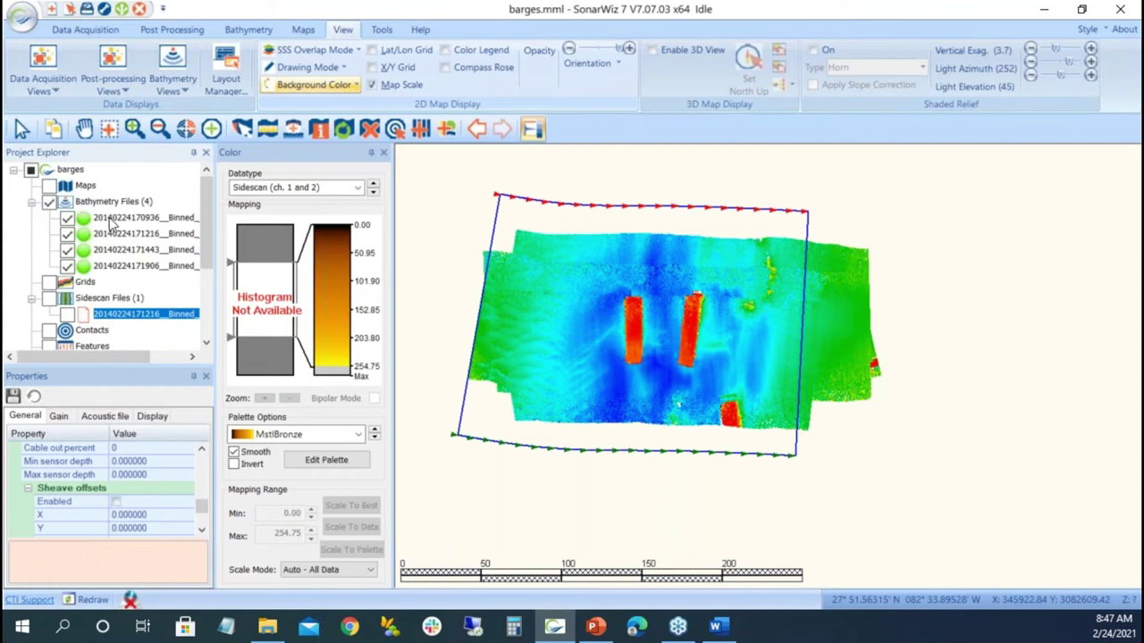
left_click(112, 218)
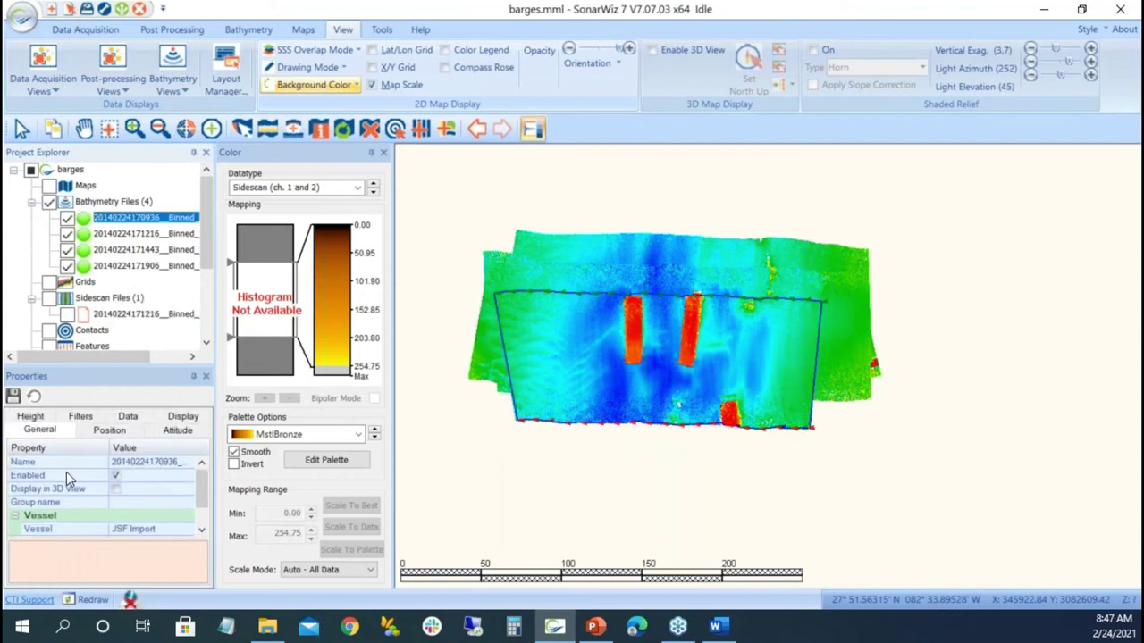
left_click(79, 30)
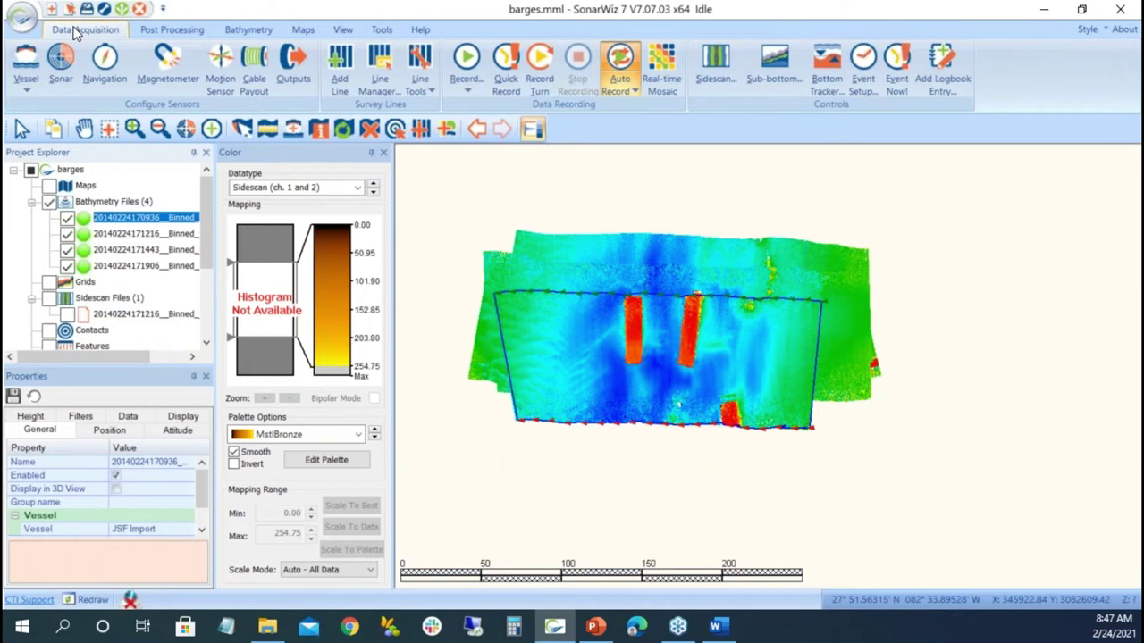
left_click(26, 88)
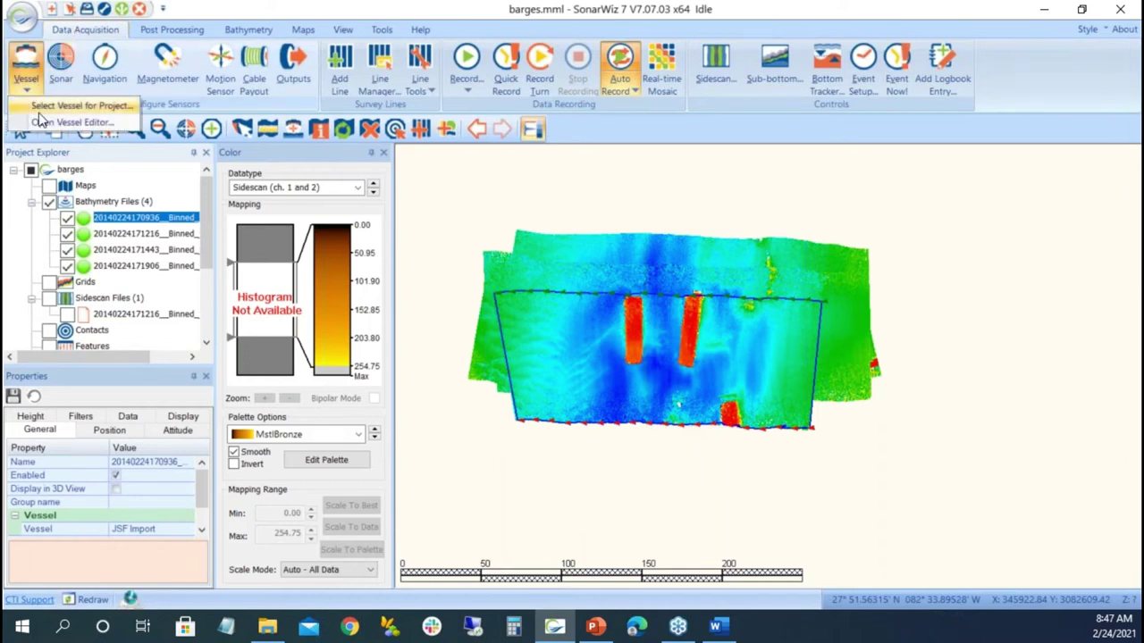
left_click(51, 124)
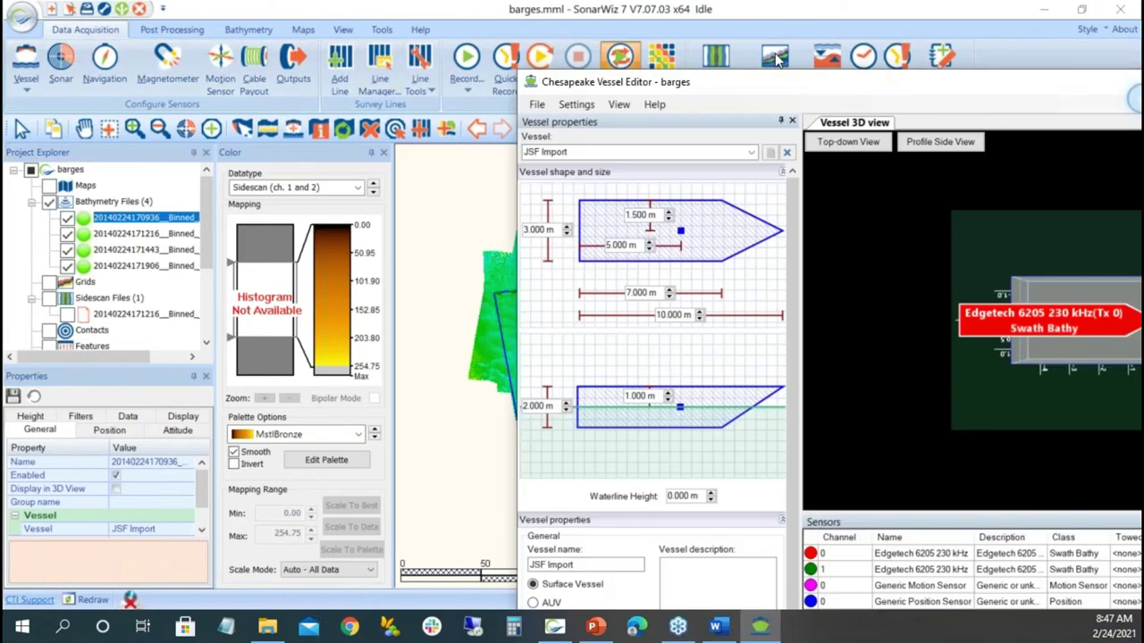
Set the channel 0 offsets of the Edgetech 6205 230 kHz sensor to X -1.79 m and Y -1.58 m.
left_click_drag(869, 108, 541, 2)
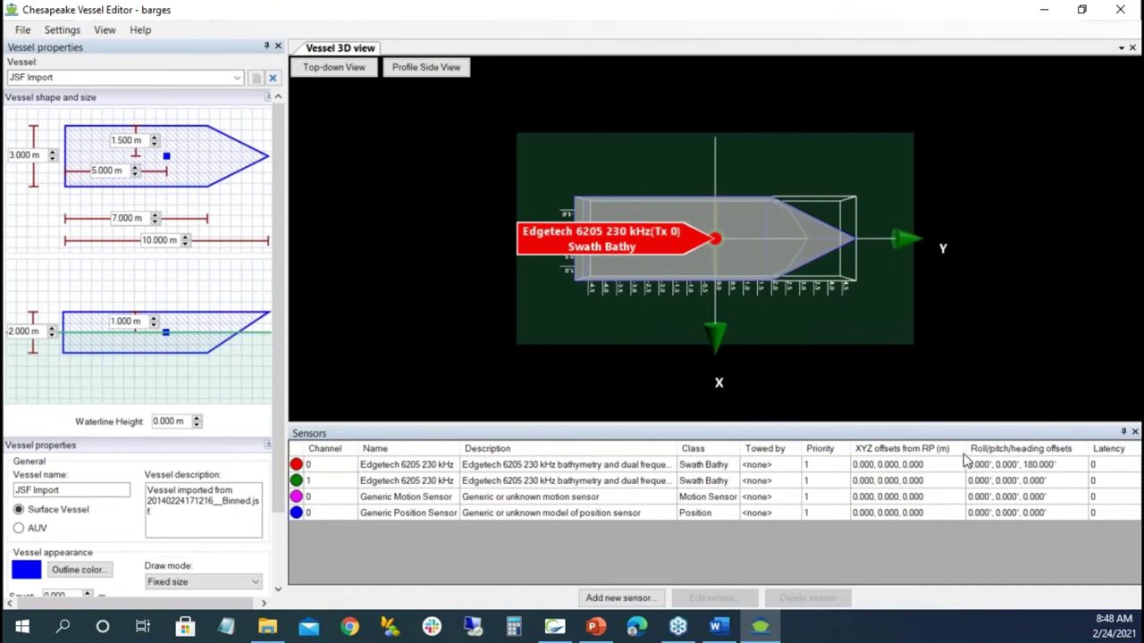
left_click(1050, 467)
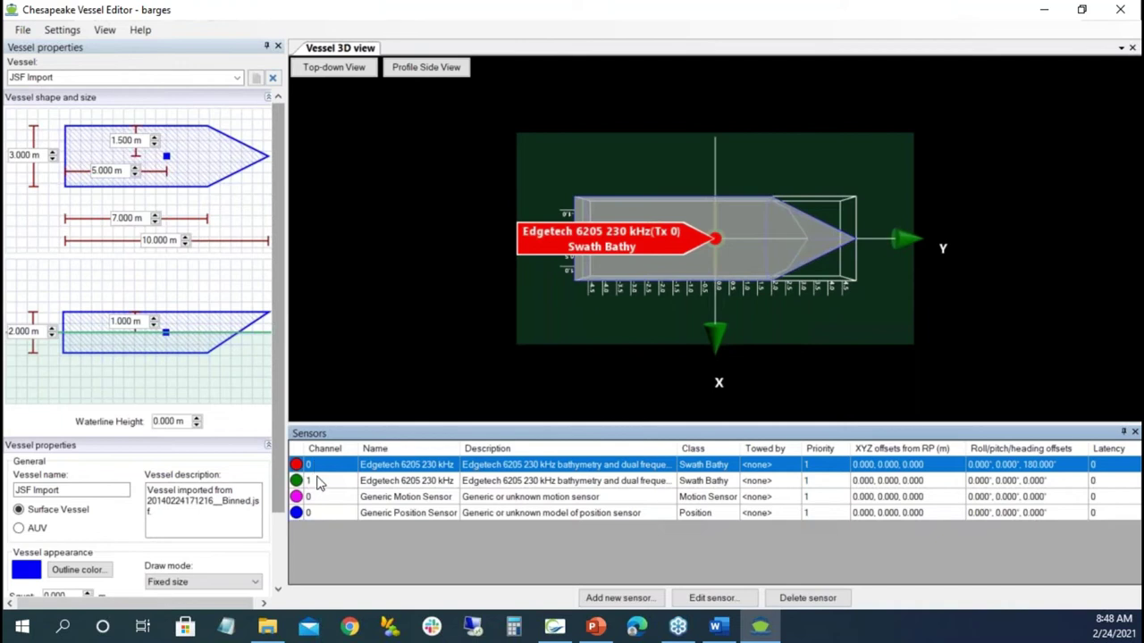
double_click(892, 467)
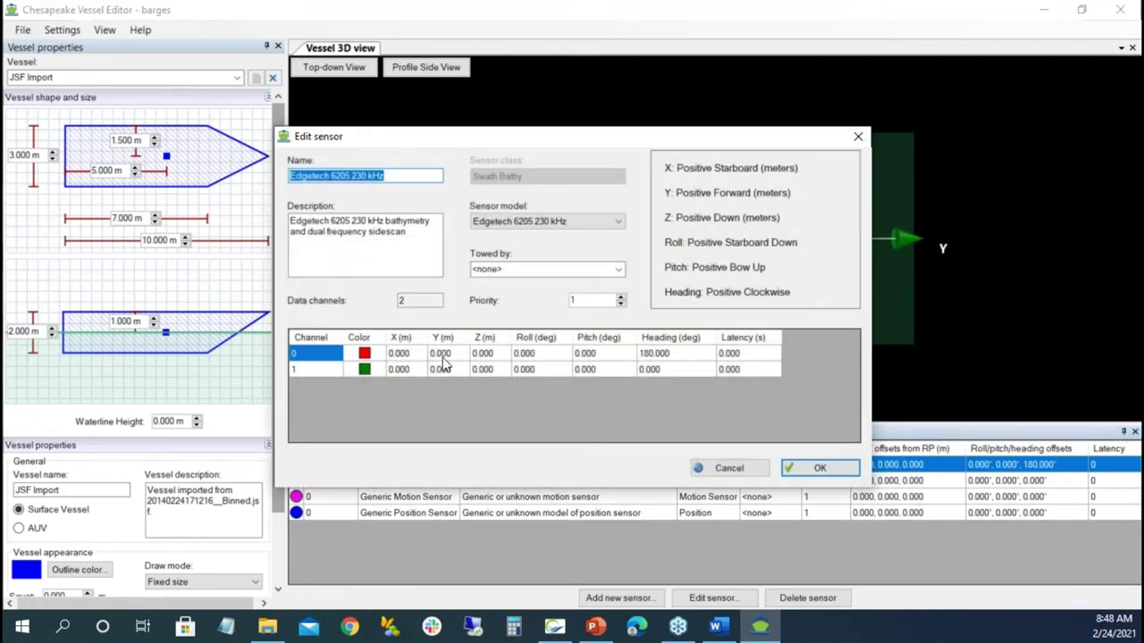
left_click(415, 357)
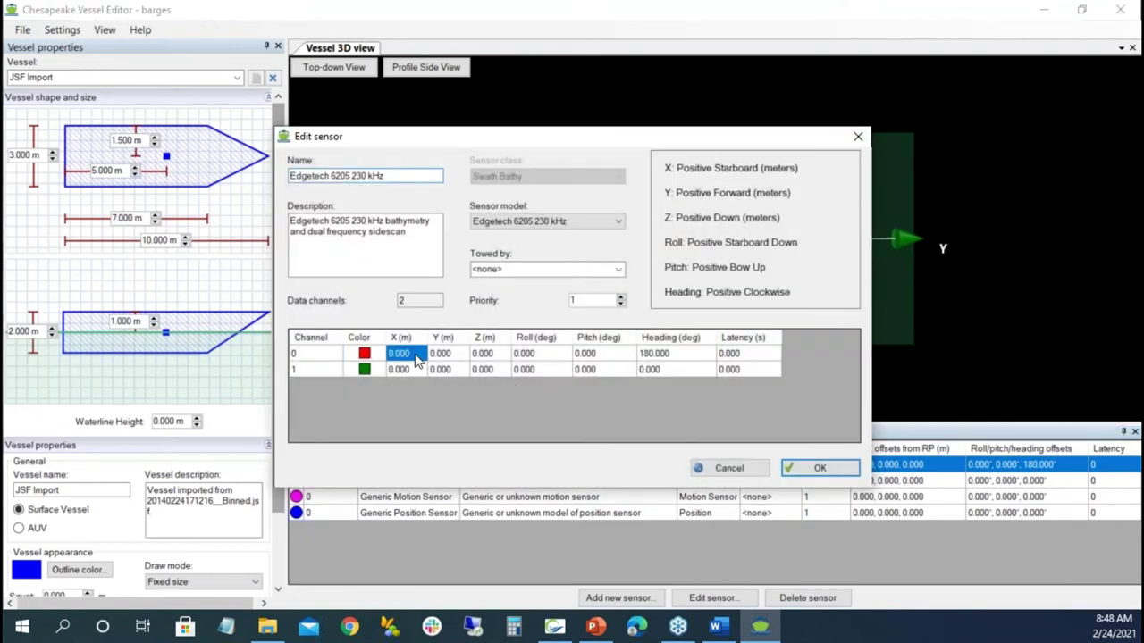
type("-")
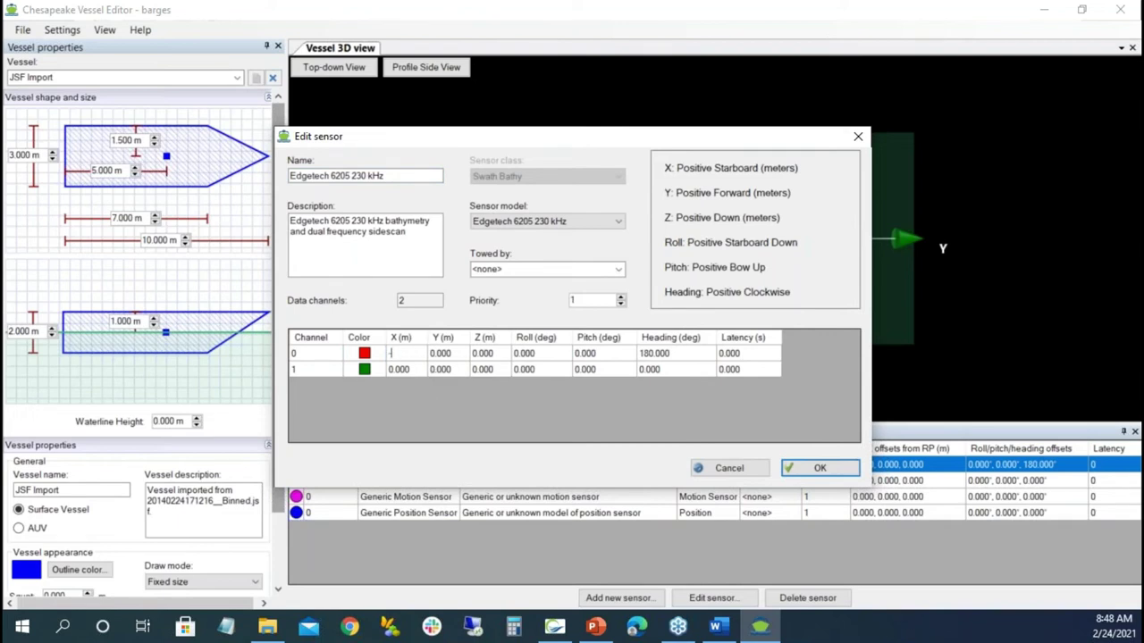
type("1.79")
left_click(452, 355)
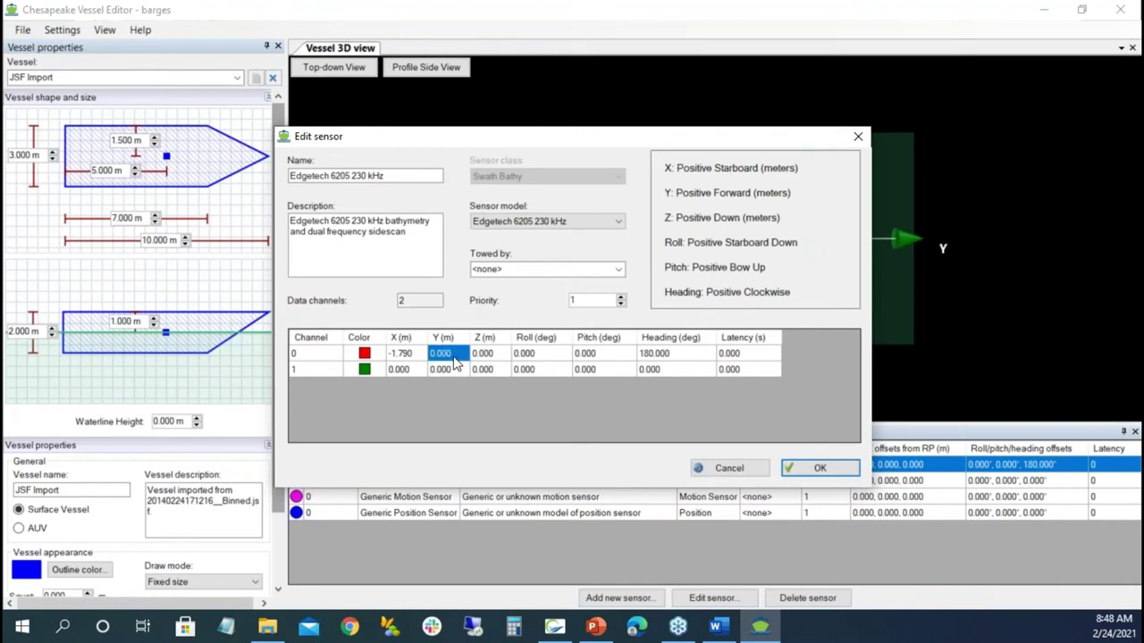
type("-1.58")
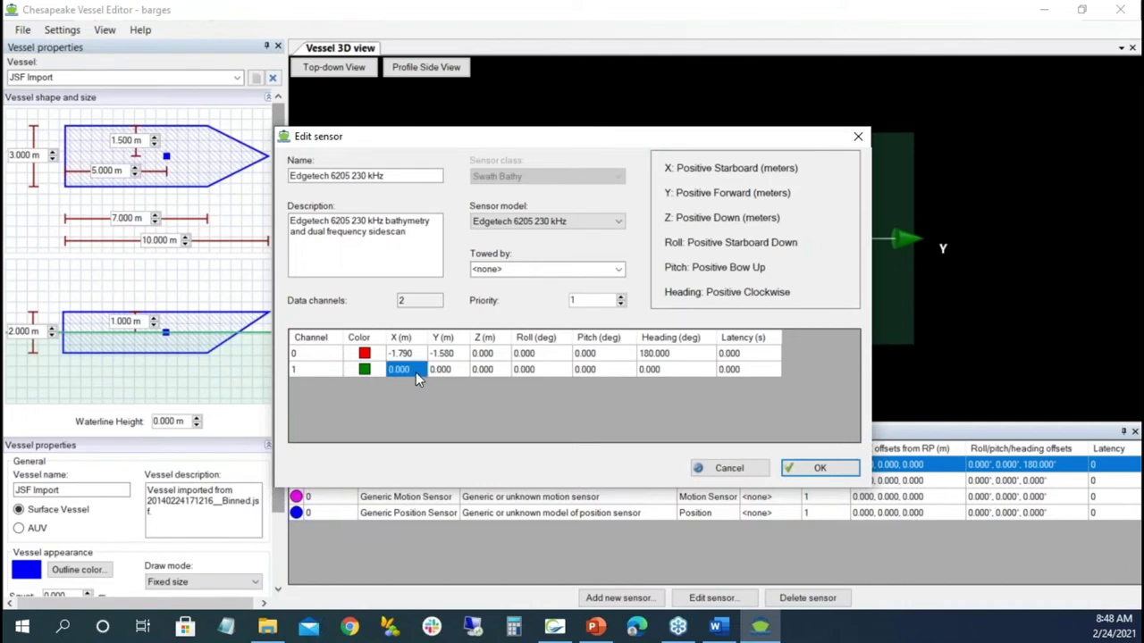
Set the sensor's channel 1 offsets to X -1.59 m and Y -1.58 m, accept them and close the Vessel Editor.
type("-")
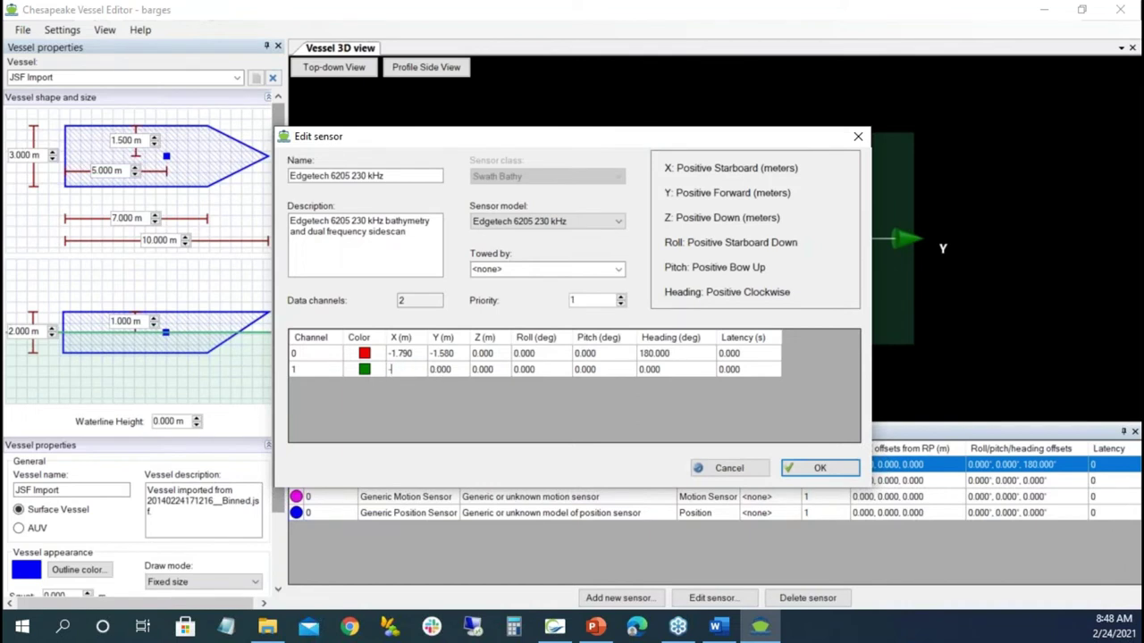
type("1.59")
left_click(455, 371)
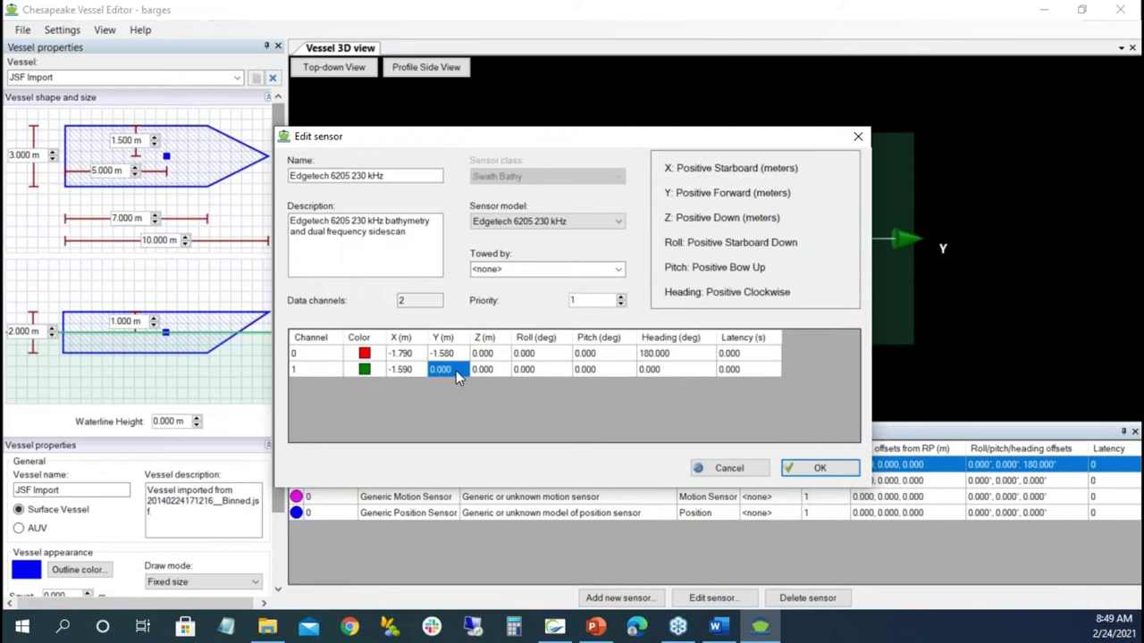
type("-1.58")
left_click(799, 467)
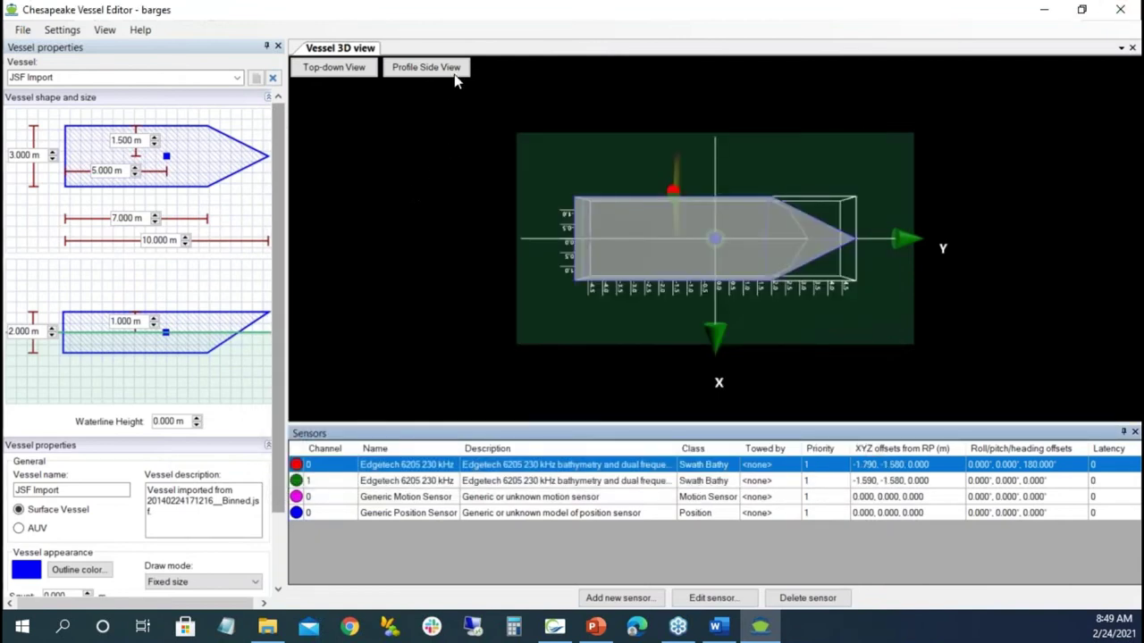
double_click(472, 16)
left_click_drag(447, 16, 511, 47)
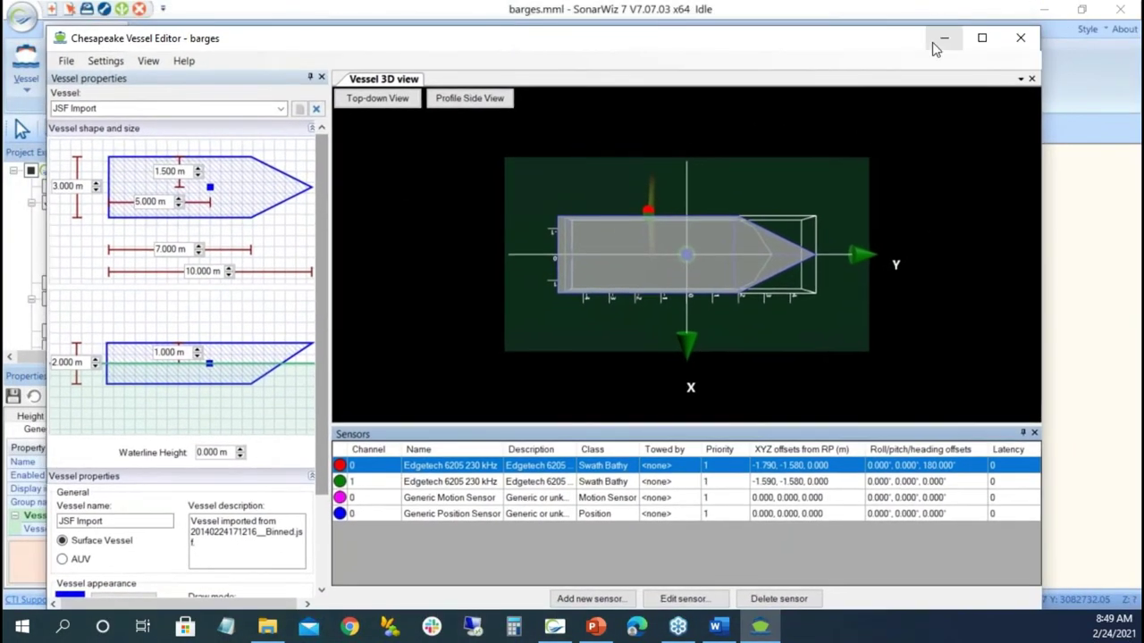
left_click(1019, 40)
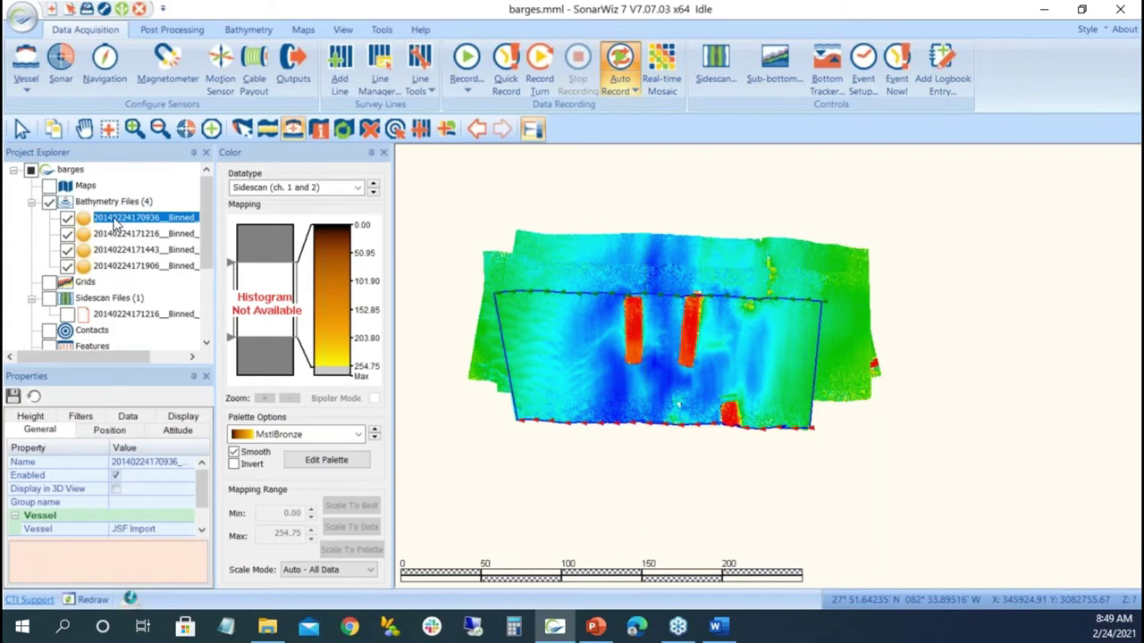
Start a bathymetry merge that includes all four binned JSF files.
right_click(115, 223)
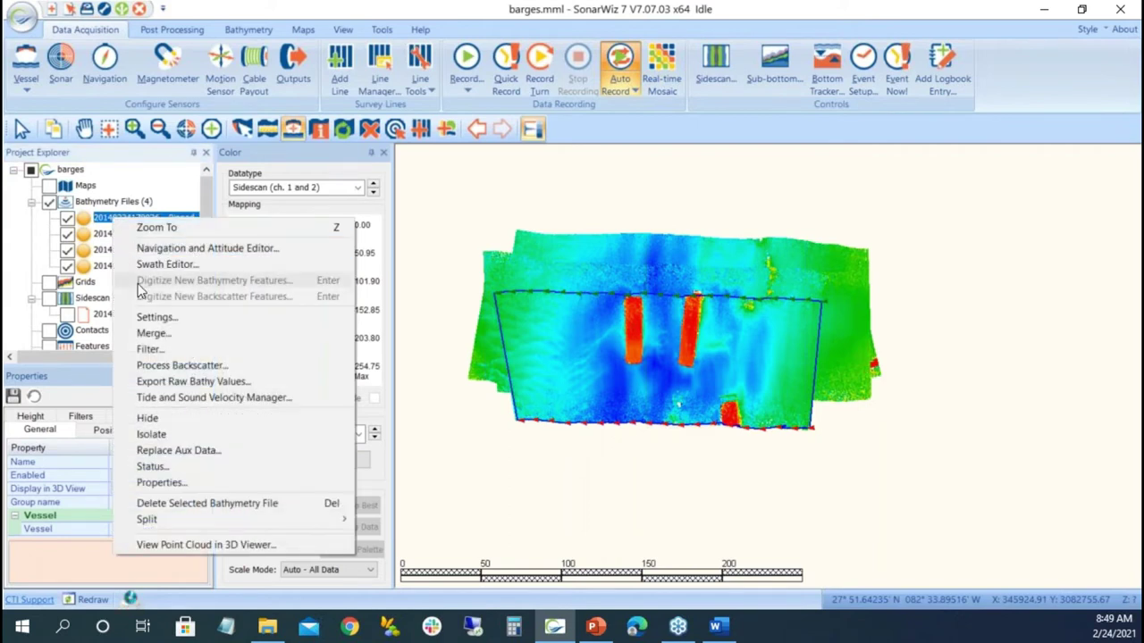
left_click(243, 29)
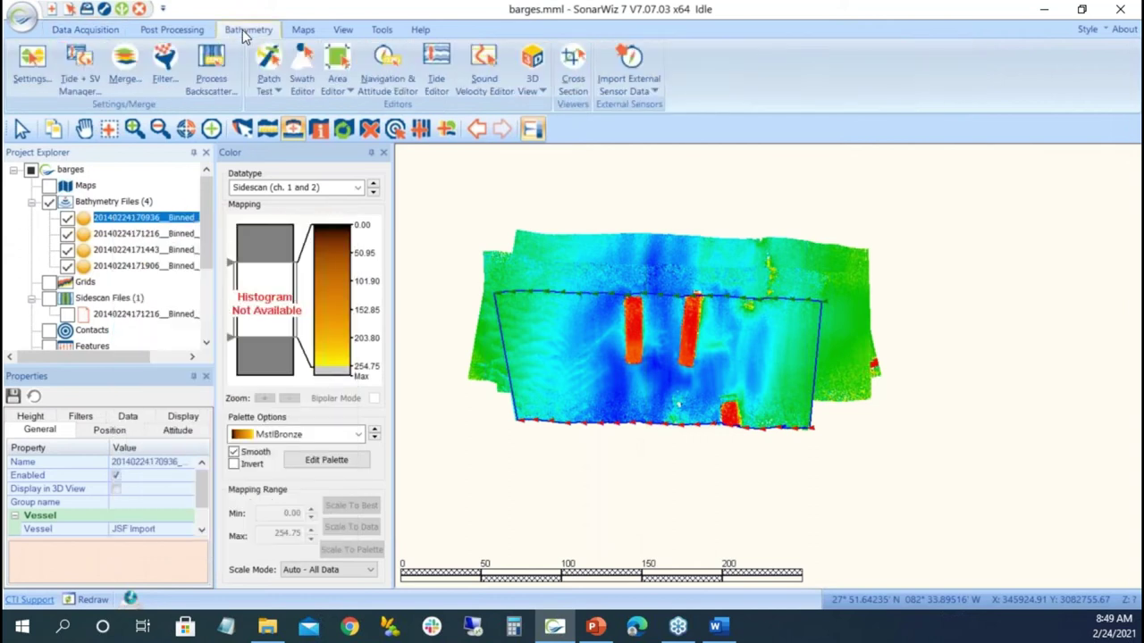
left_click(118, 67)
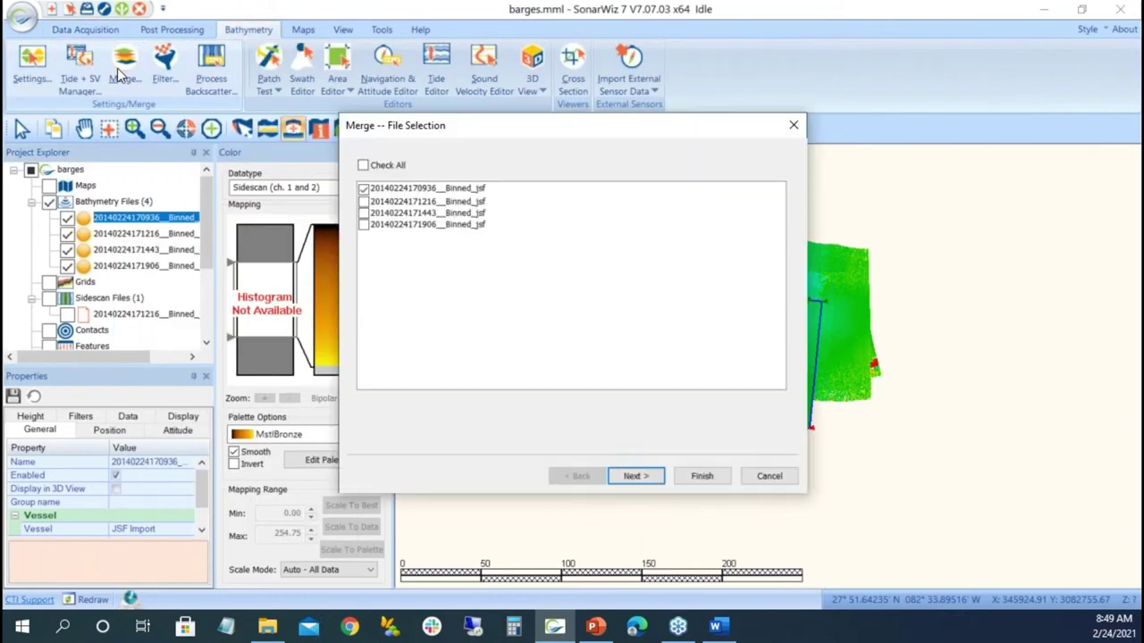
left_click(363, 166)
left_click(629, 478)
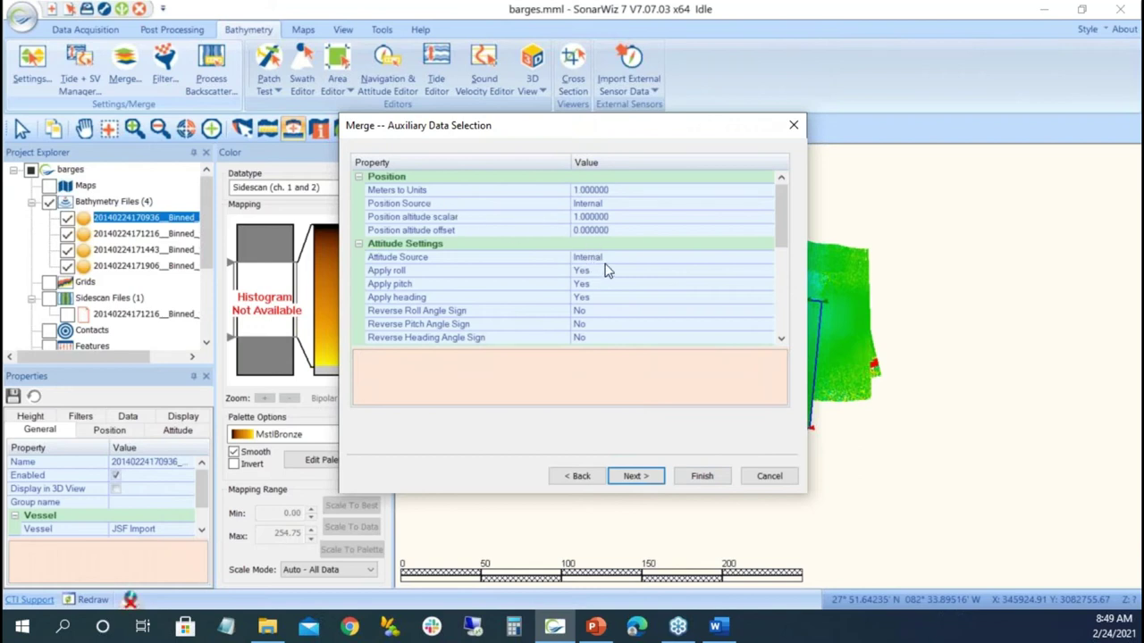
Run the merge with the existing auxiliary data settings, No Error Model and the existing filter settings.
scroll(605, 271, "down", 5)
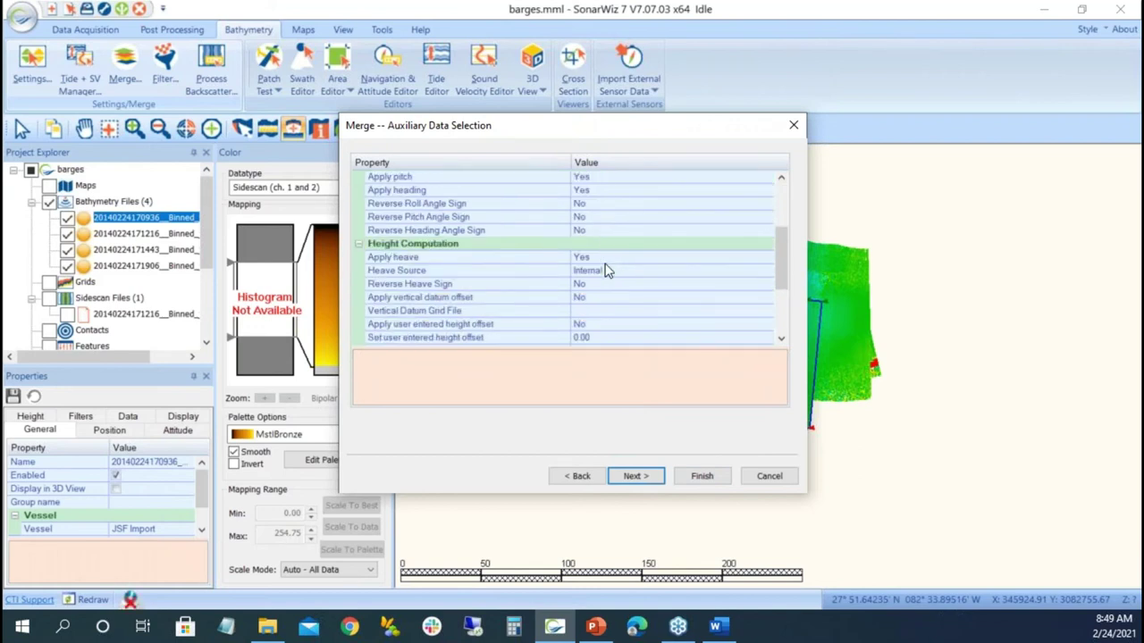
left_click(630, 475)
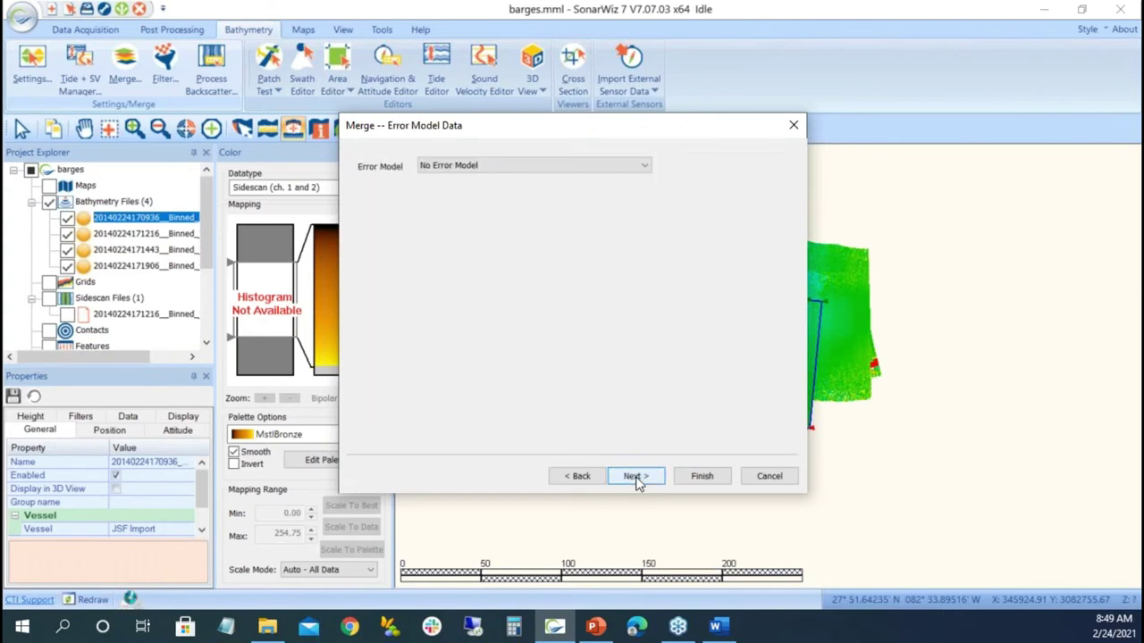
left_click(634, 476)
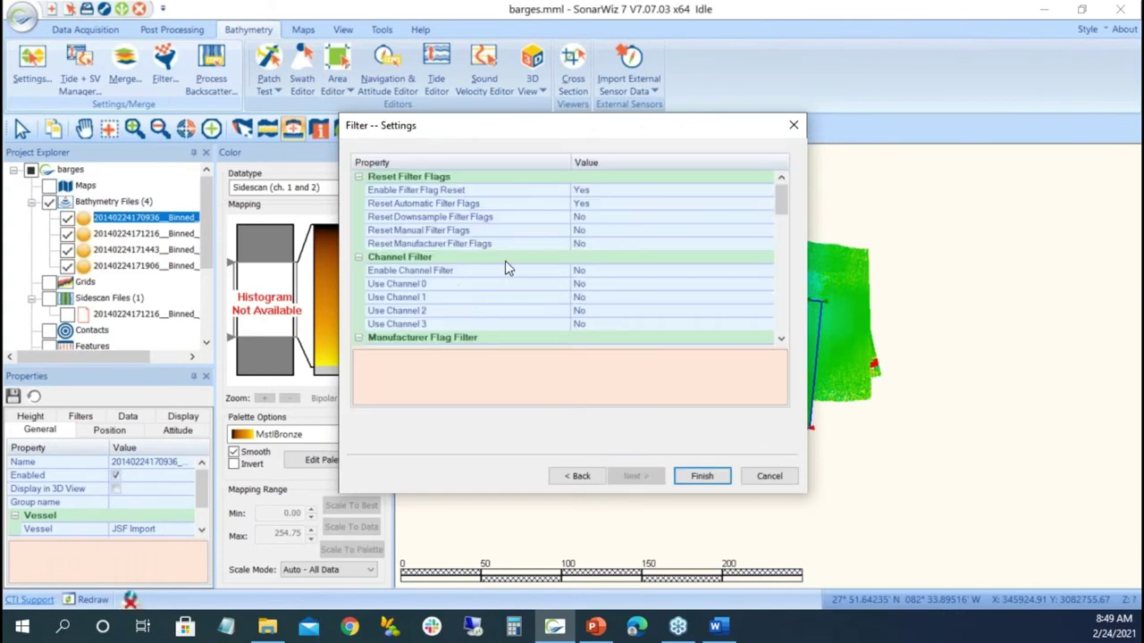
scroll(578, 206, "down", 2)
scroll(578, 219, "down", 4)
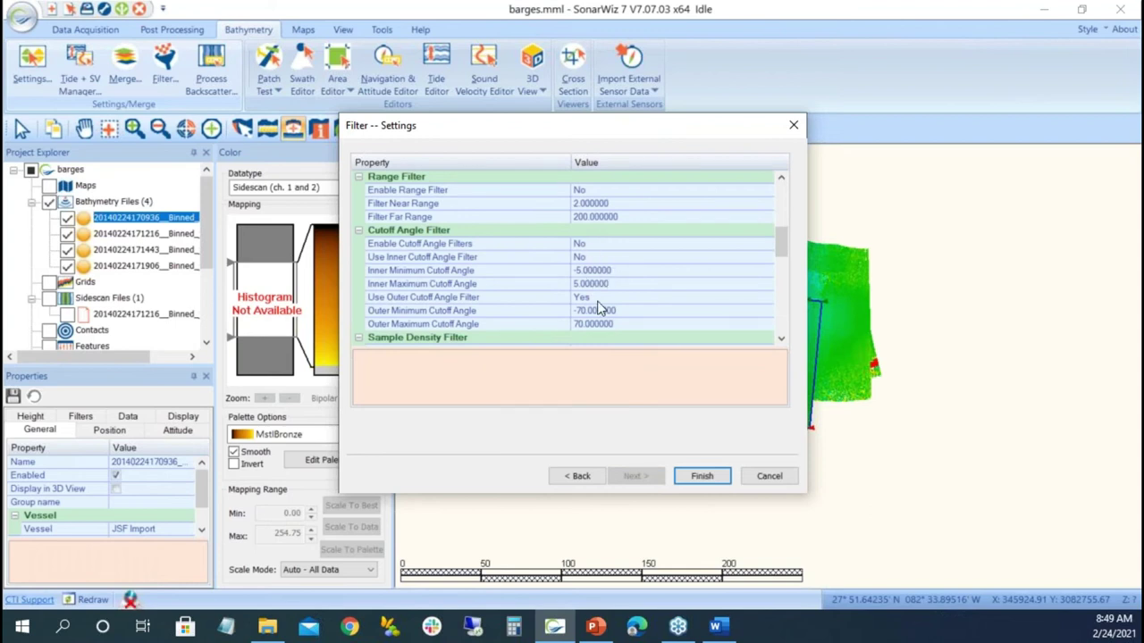
scroll(603, 313, "down", 5)
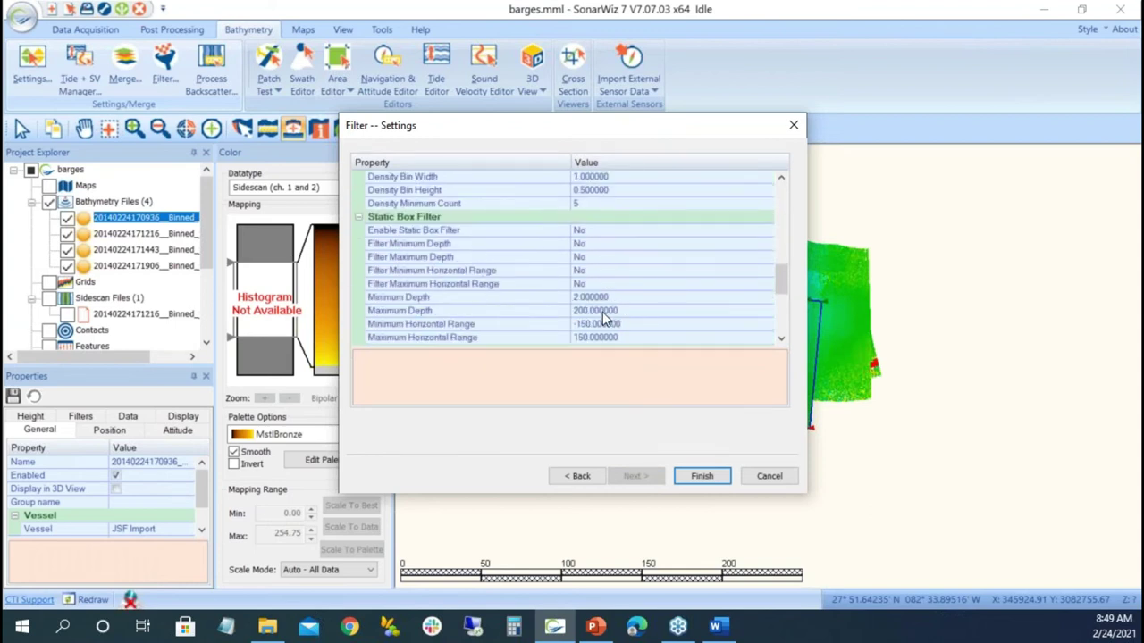
scroll(603, 312, "down", 5)
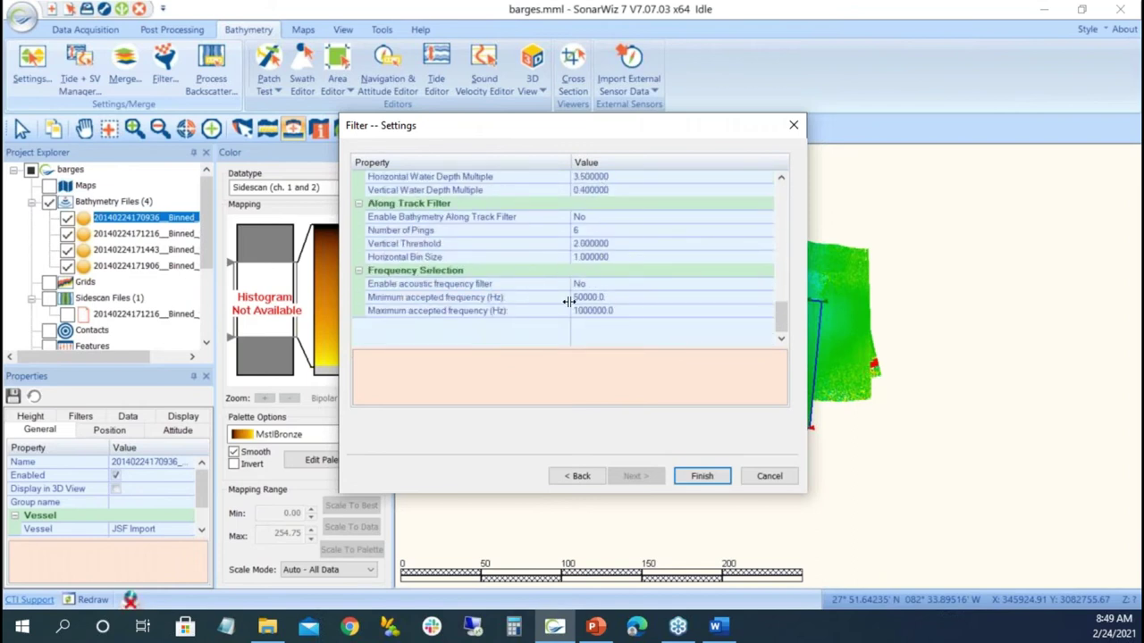
left_click(705, 477)
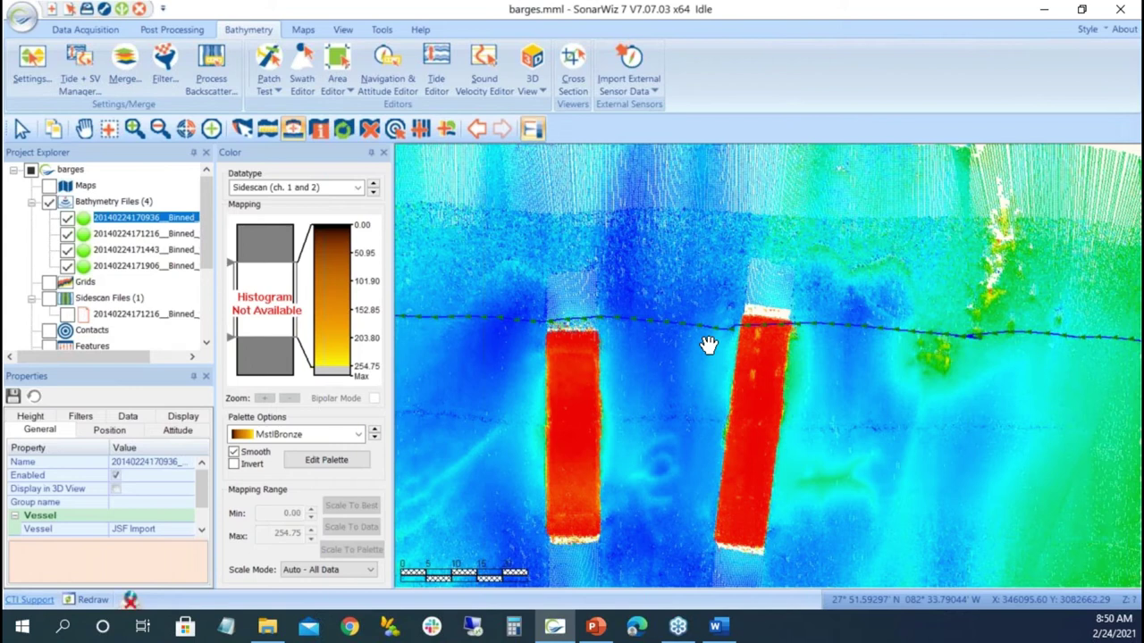
Examine a north-south cross section of the merged bathymetry just west of the two long red barge targets.
scroll(708, 345, "down", 3)
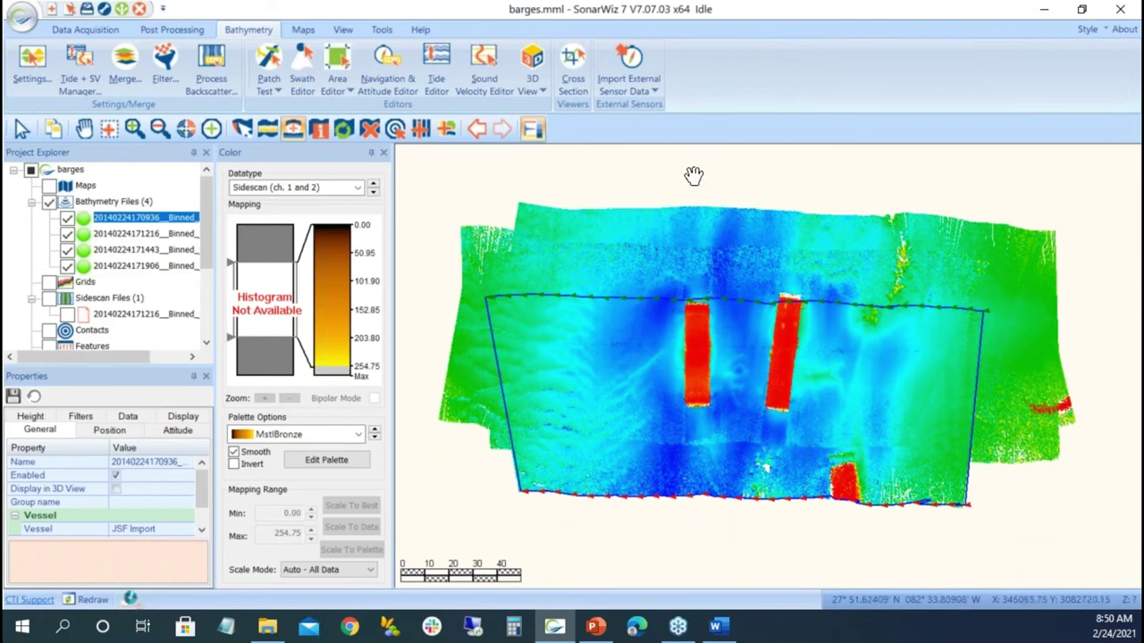
left_click(85, 185)
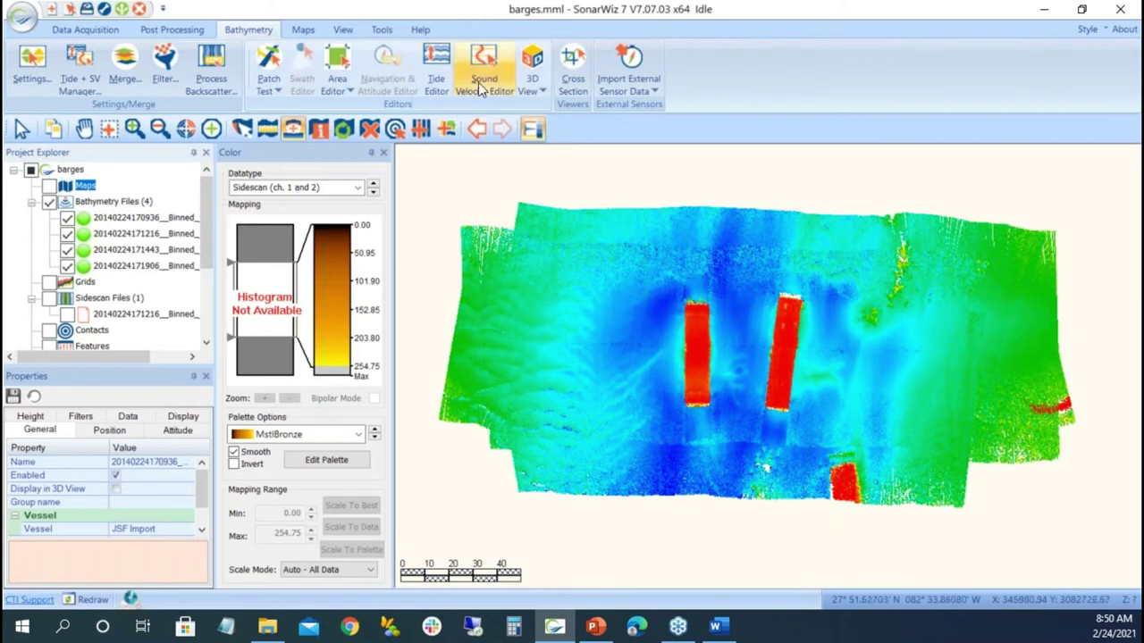
left_click(577, 64)
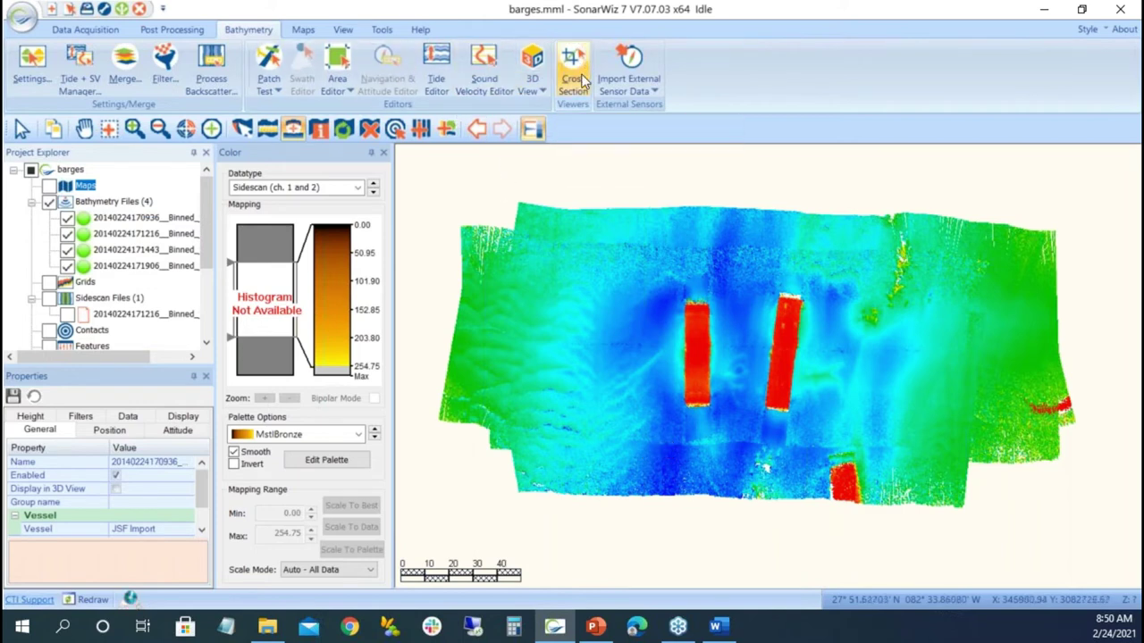
left_click_drag(638, 189, 633, 517)
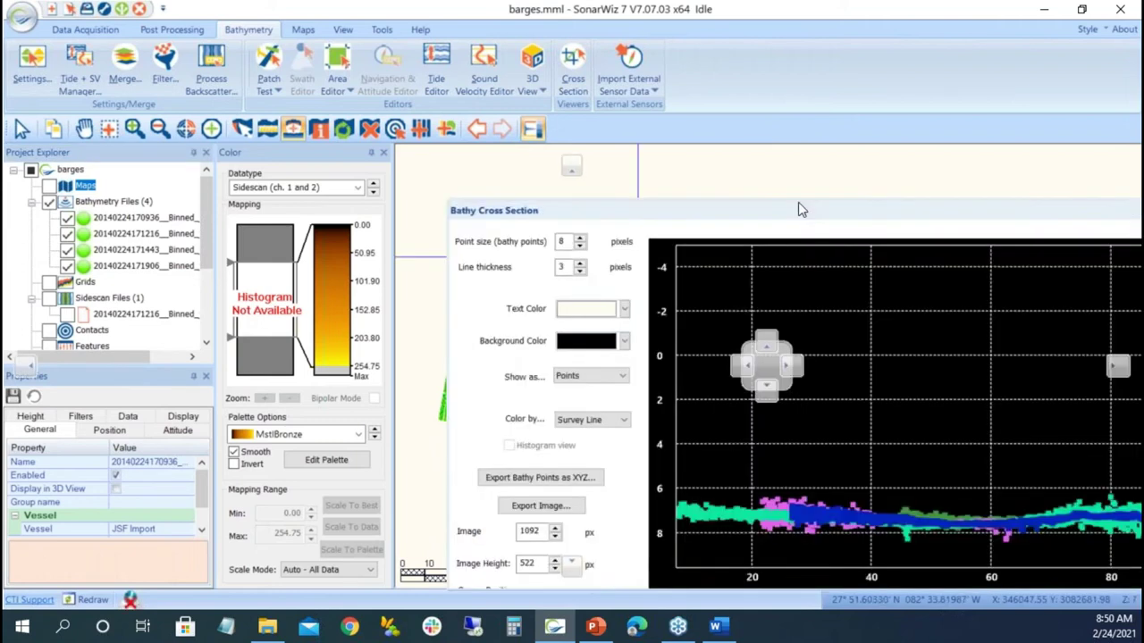
left_click_drag(798, 204, 576, 153)
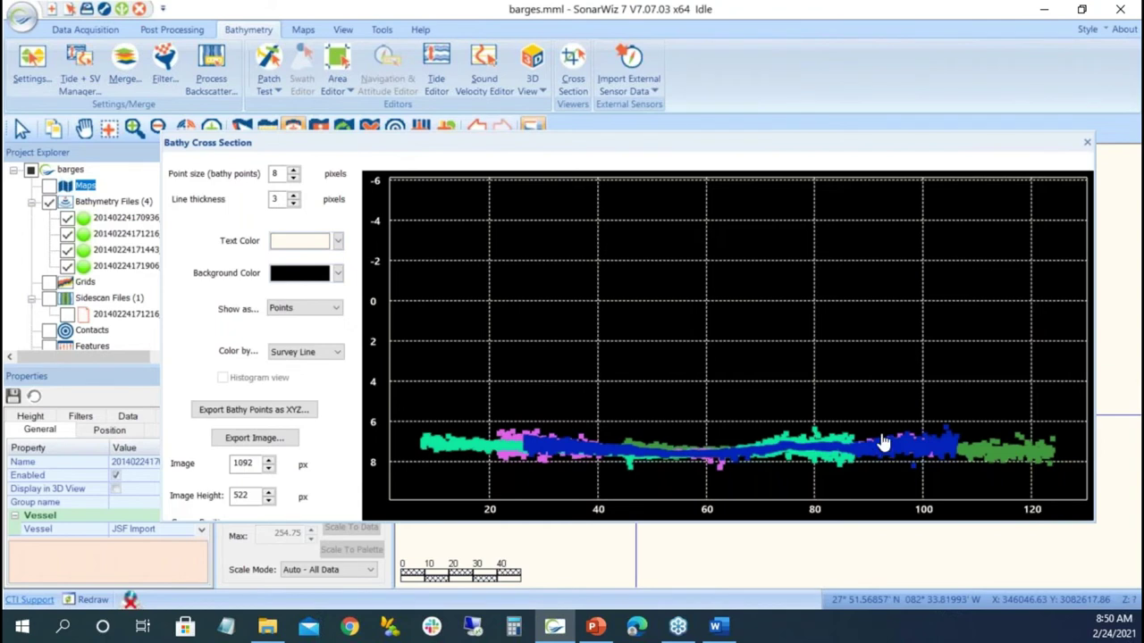
left_click(1087, 143)
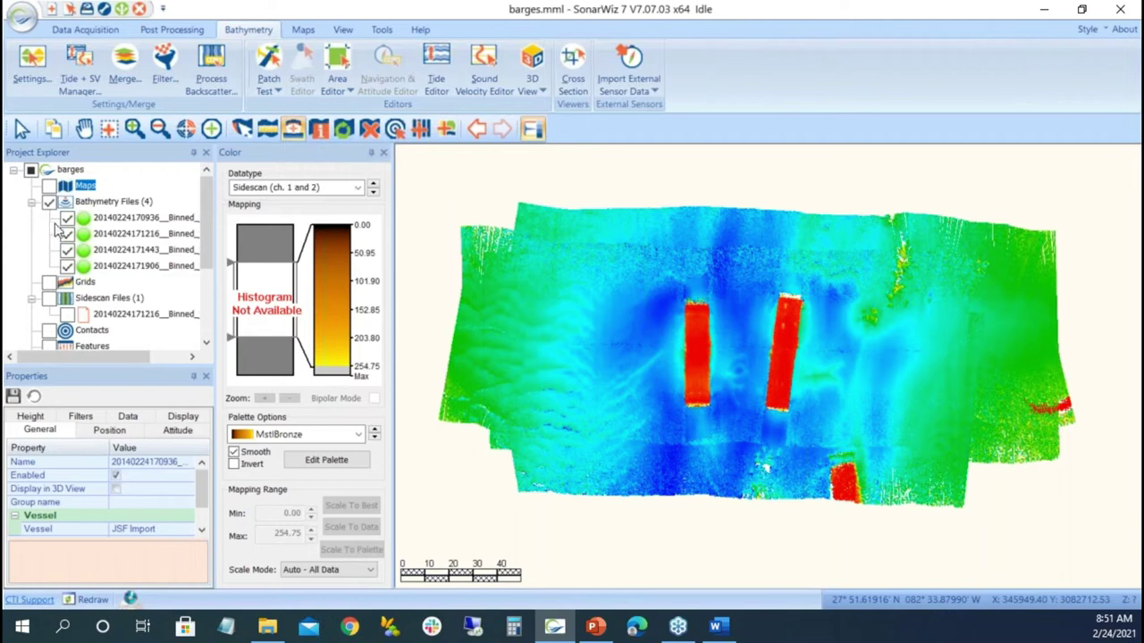
left_click(131, 218)
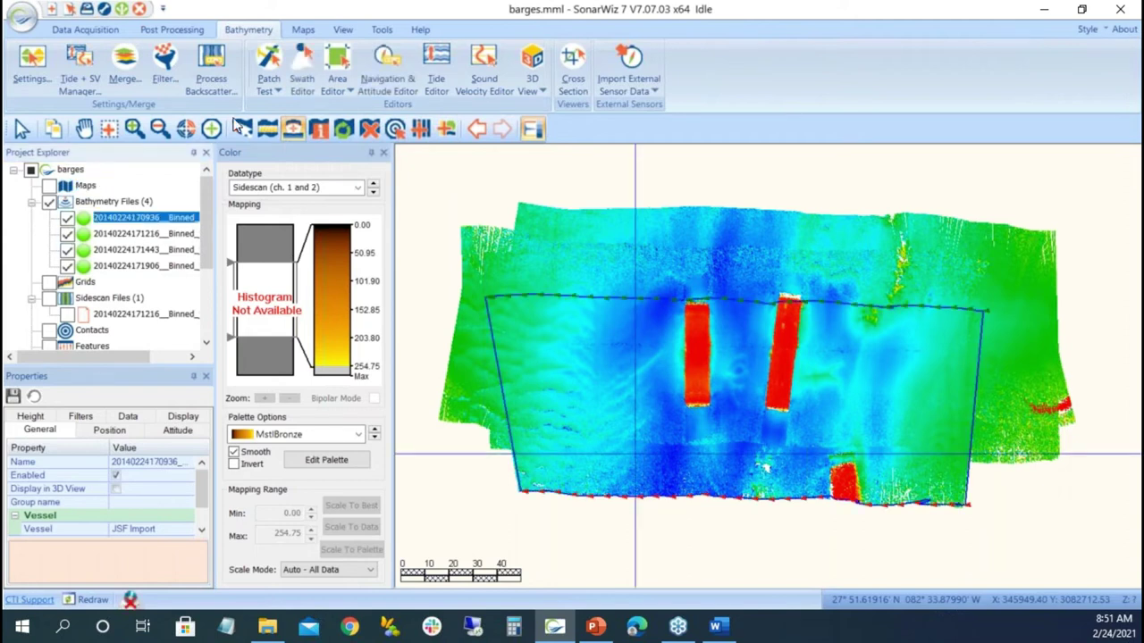
left_click(301, 56)
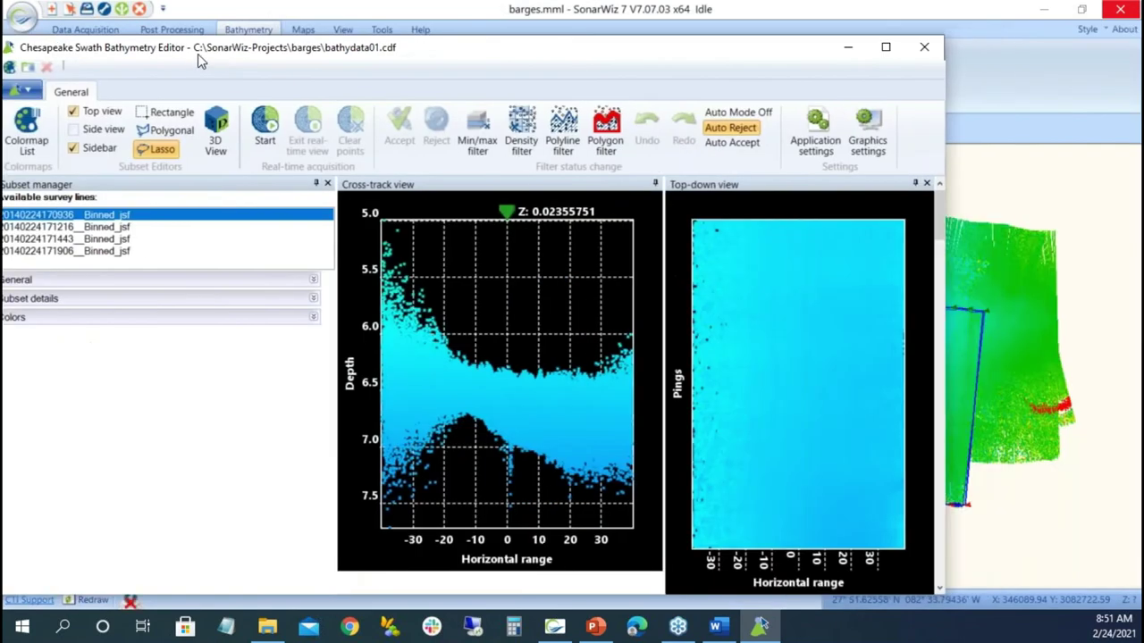
left_click_drag(198, 53, 268, 1)
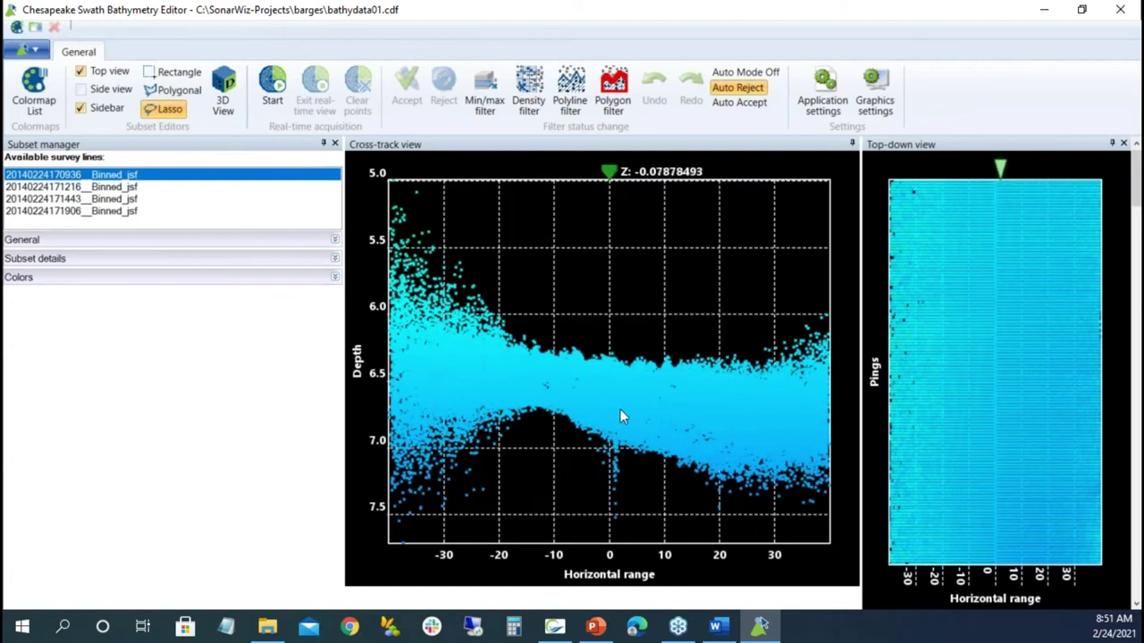
Examine the swath's soundings from a tilted angle in the separate 3D view.
left_click(222, 93)
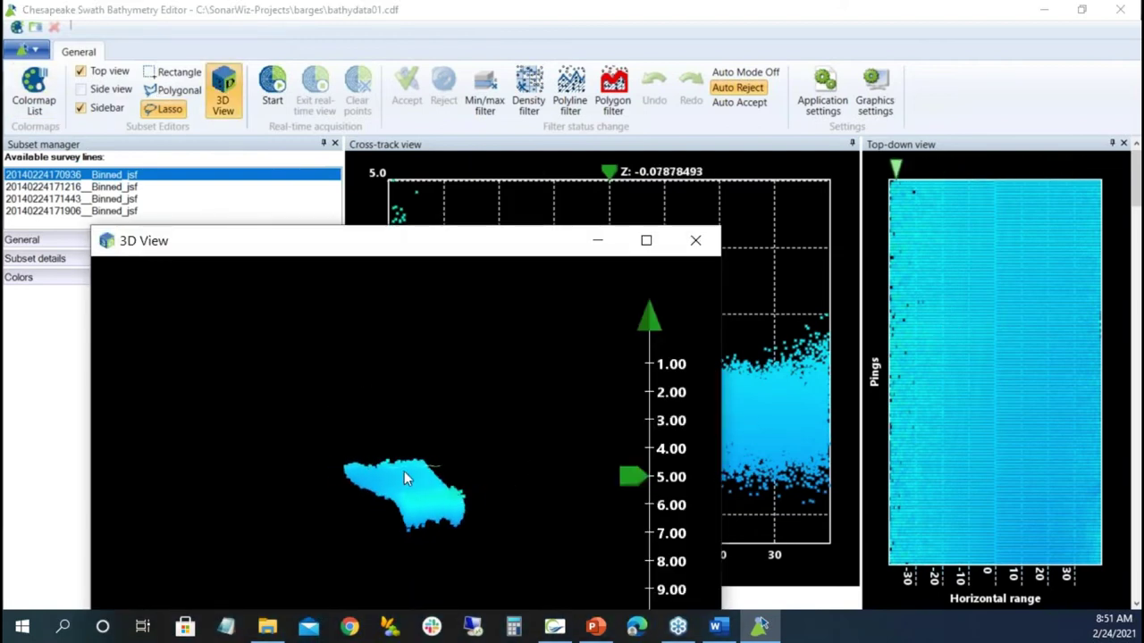
left_click_drag(404, 471, 398, 507)
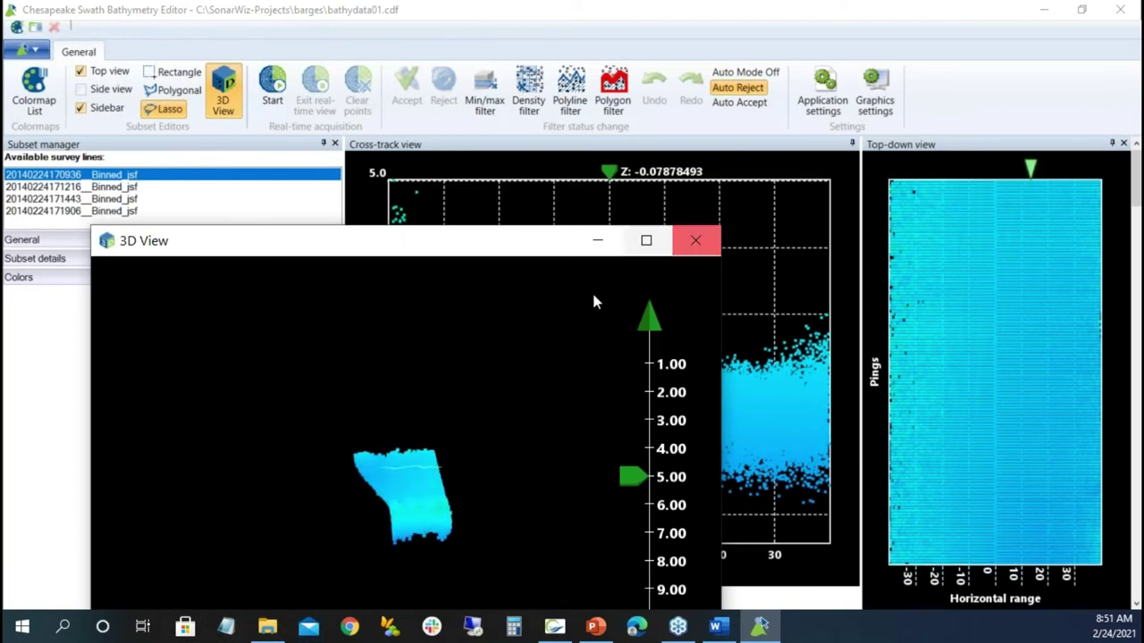
left_click_drag(512, 252, 574, 304)
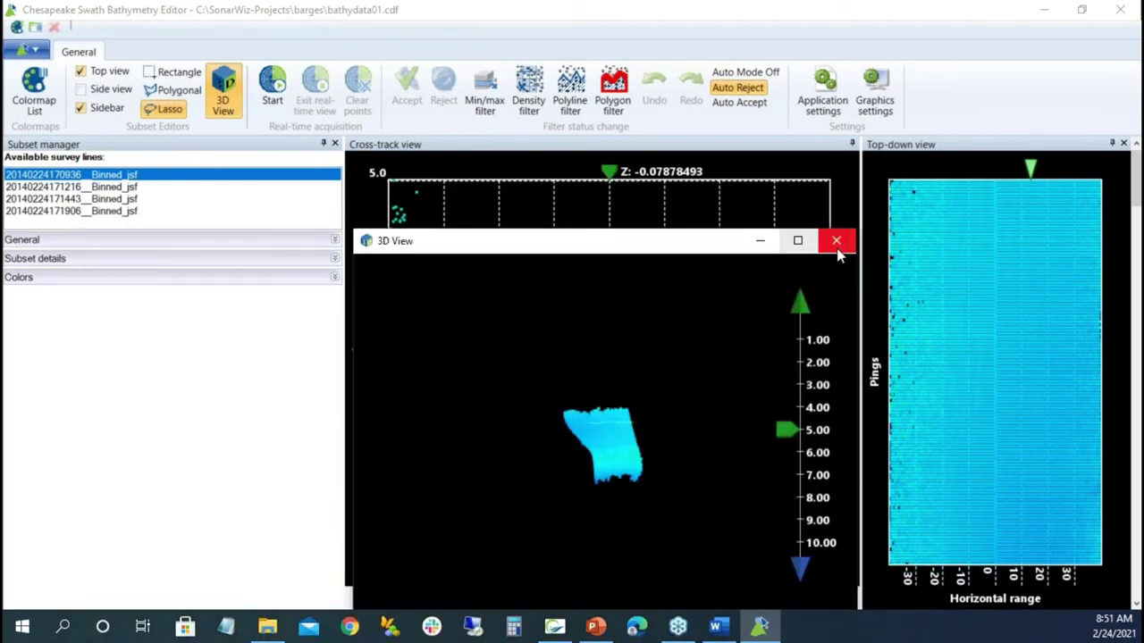
Close the 3D view and display the swath with a point size of 2 and a sweep length of 250 pings.
left_click(836, 239)
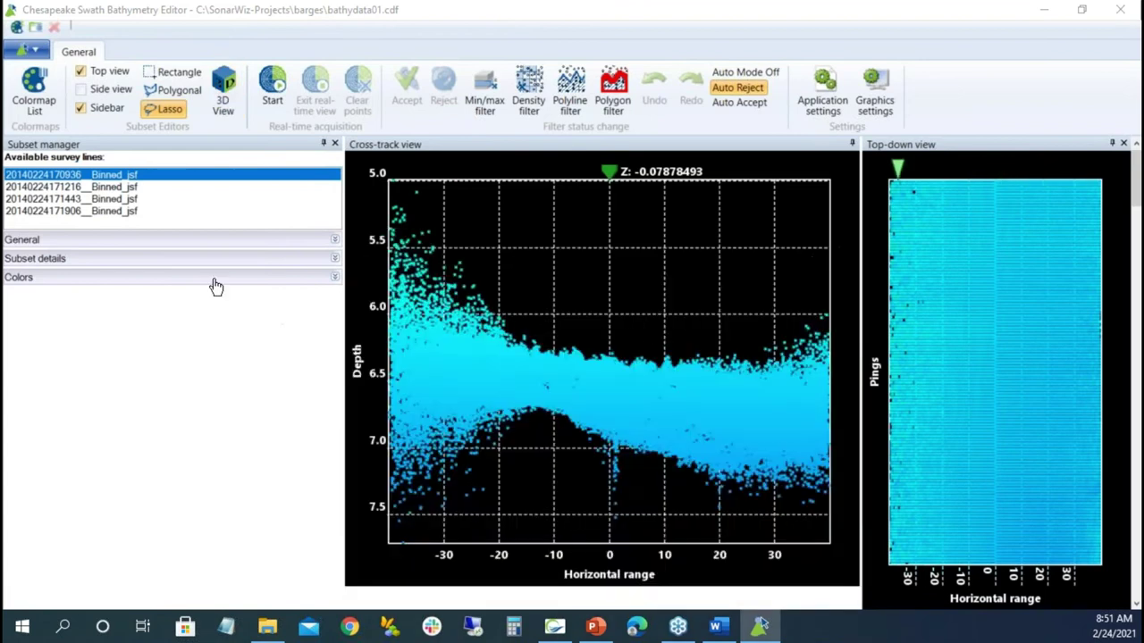
left_click(336, 240)
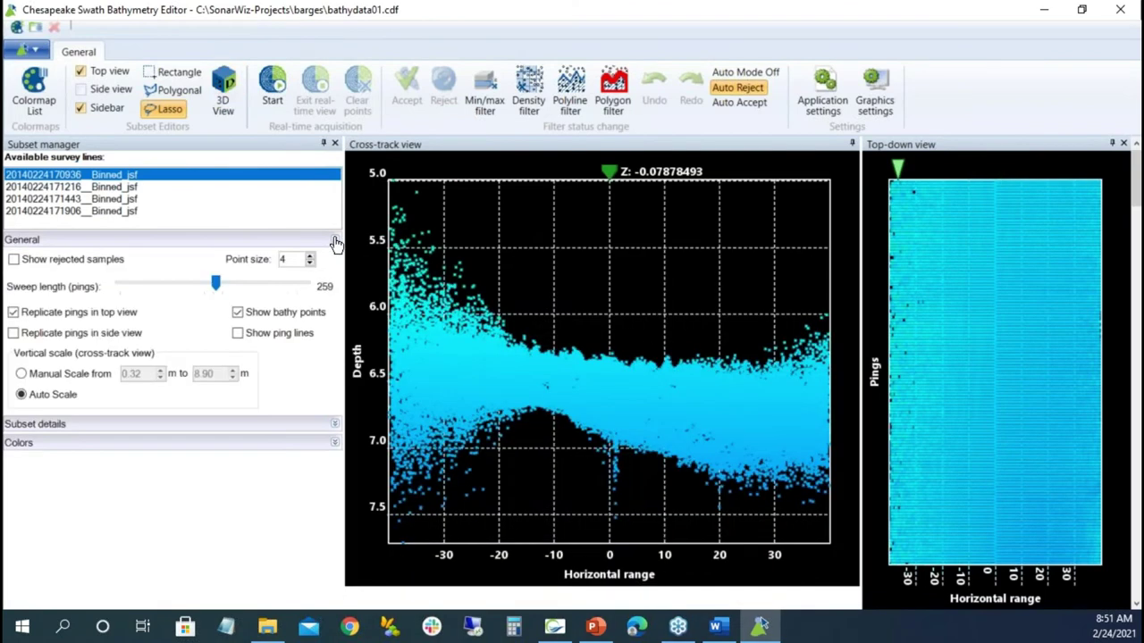
left_click(309, 265)
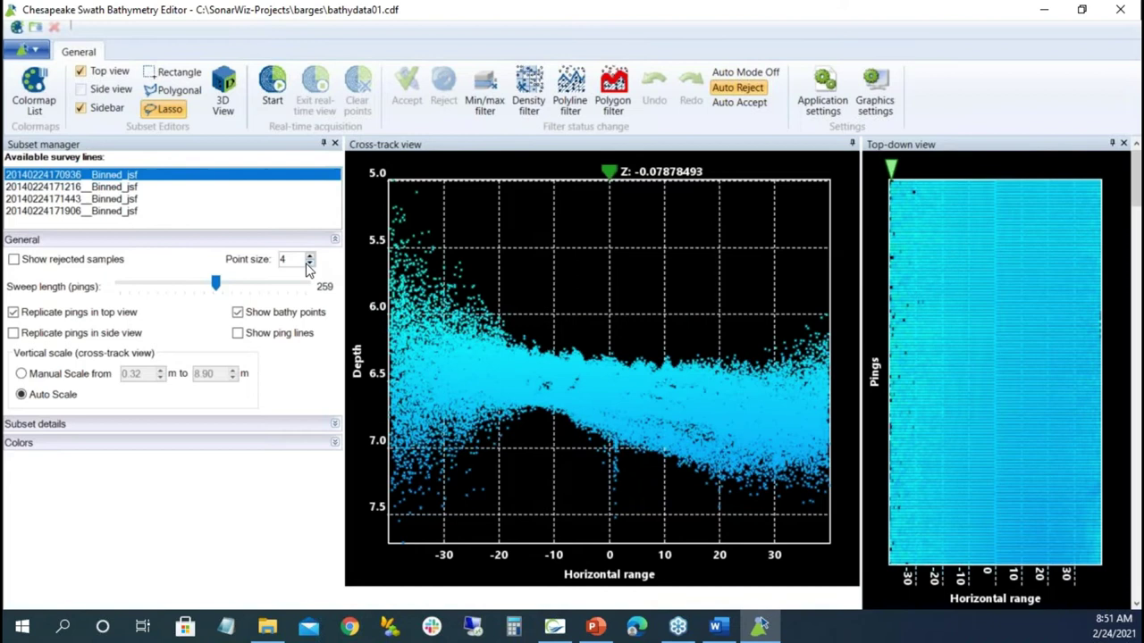
left_click(309, 264)
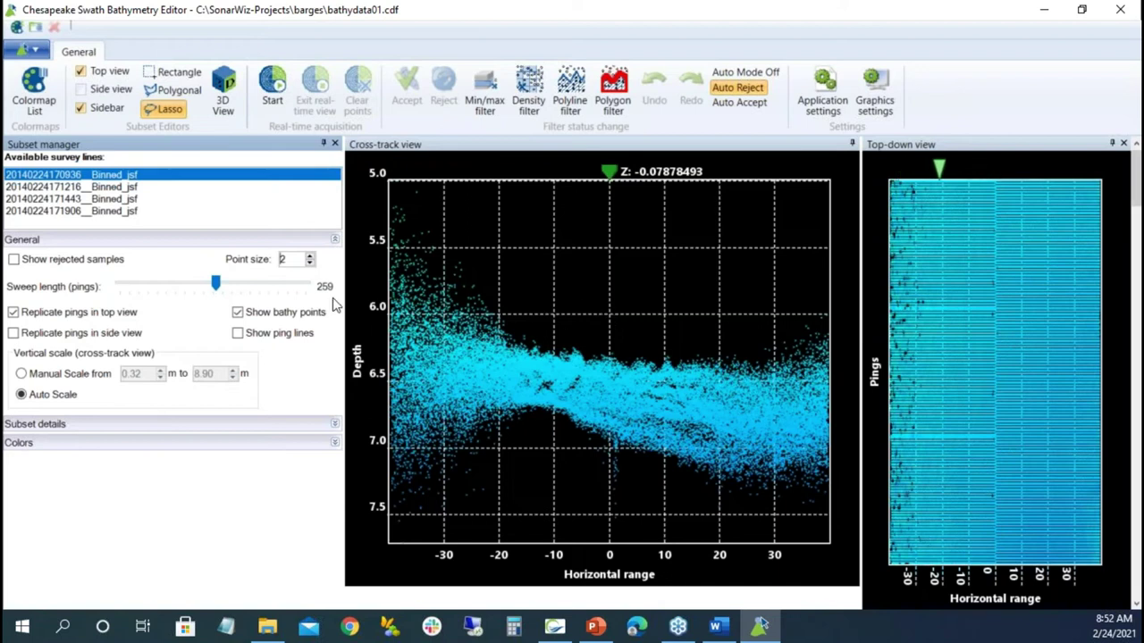
left_click_drag(231, 290, 306, 298)
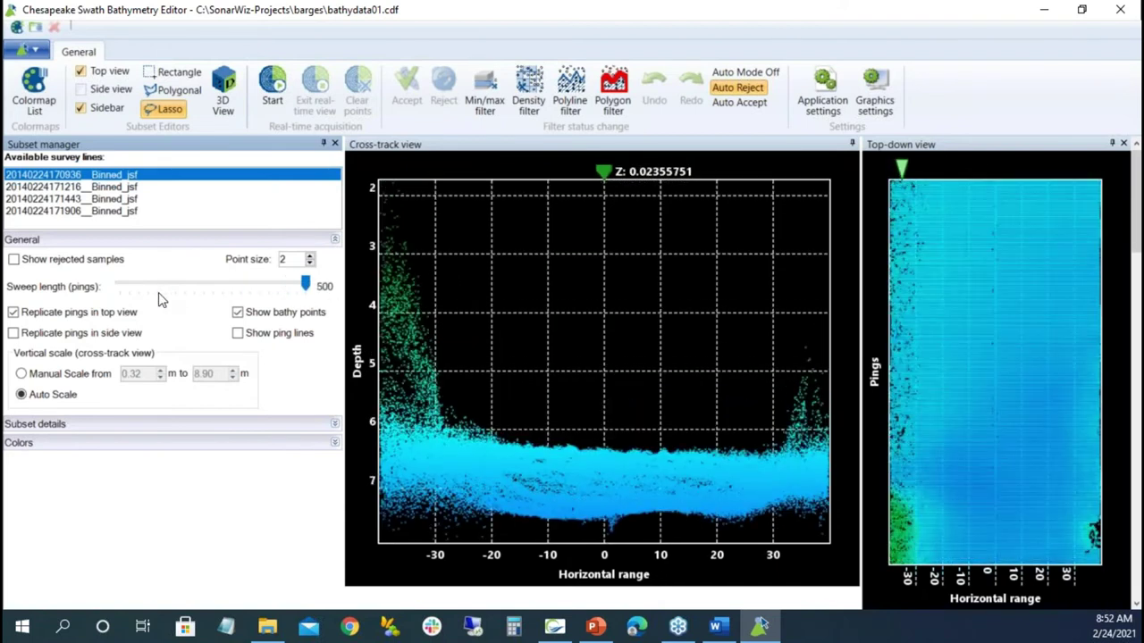
left_click_drag(243, 288, 179, 292)
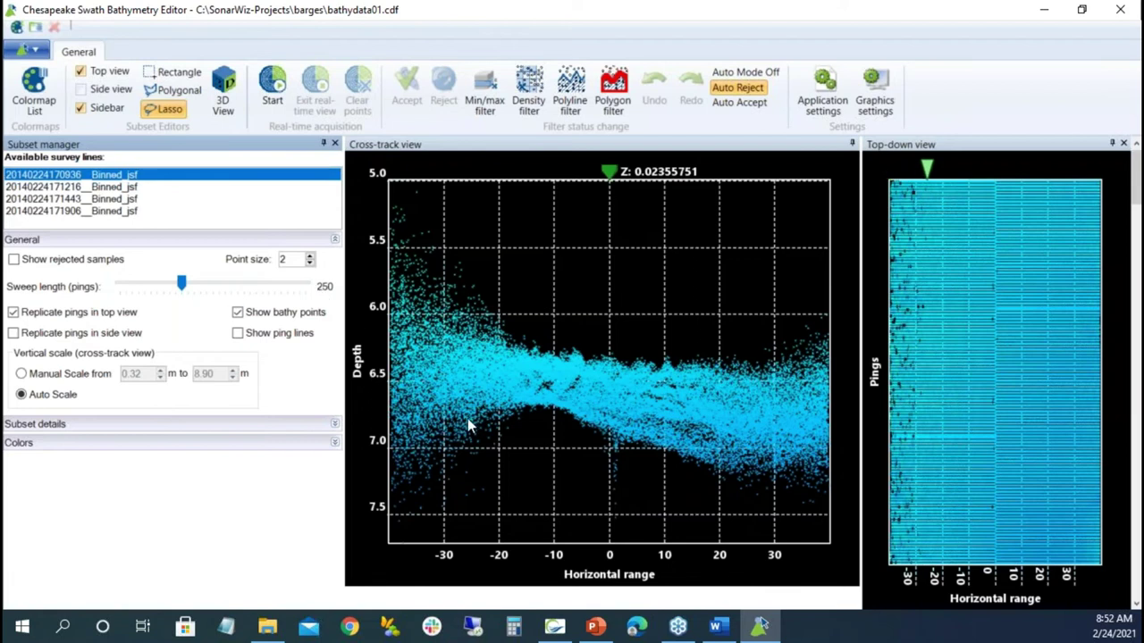
Switch the along-track scale values to Along Track Distance and set the sweep length to 26.5 m.
left_click(823, 87)
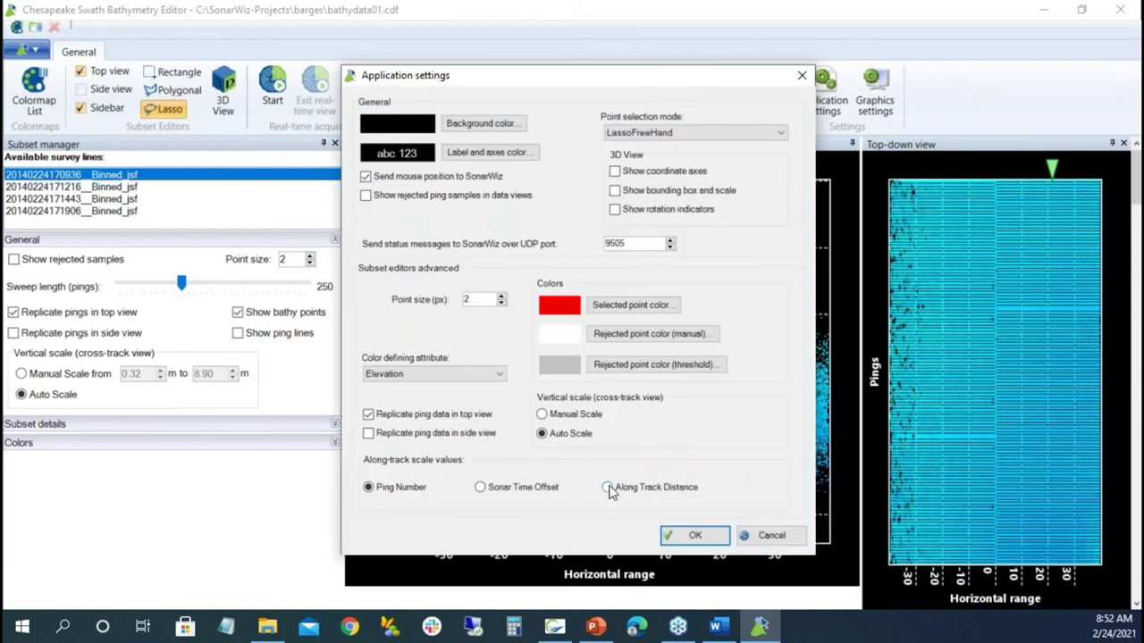
left_click(607, 488)
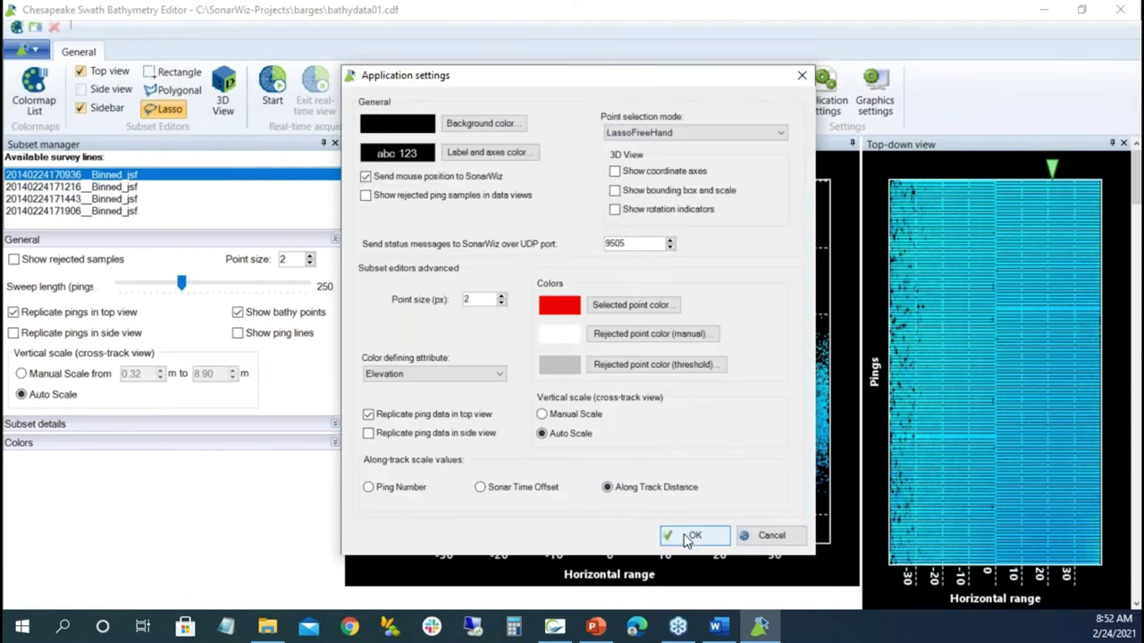
left_click(690, 536)
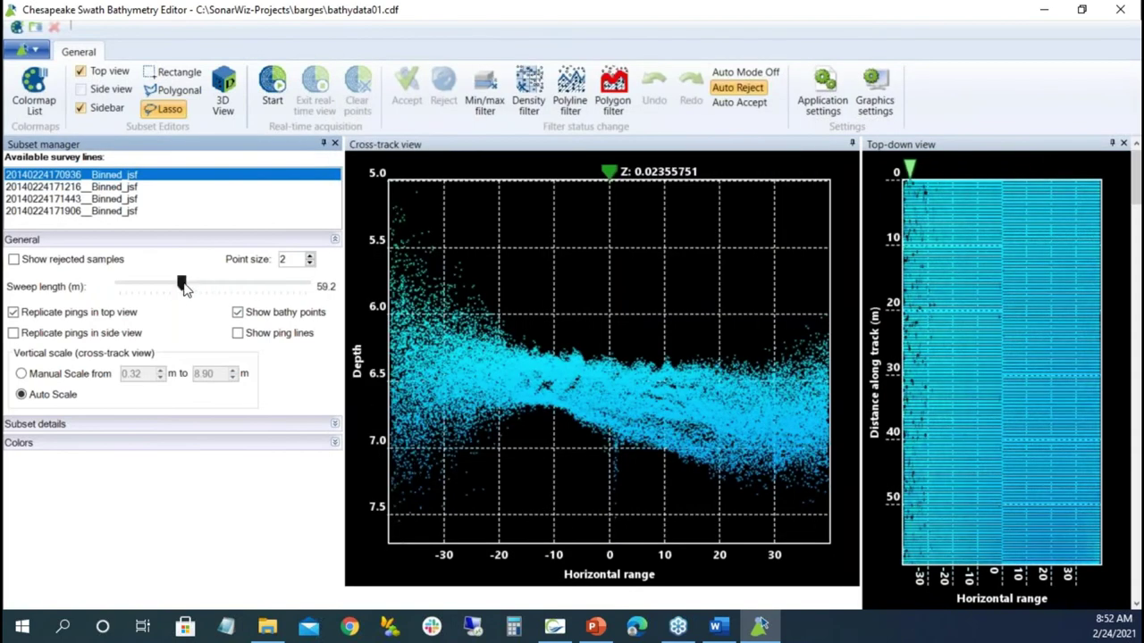
left_click_drag(200, 286, 136, 295)
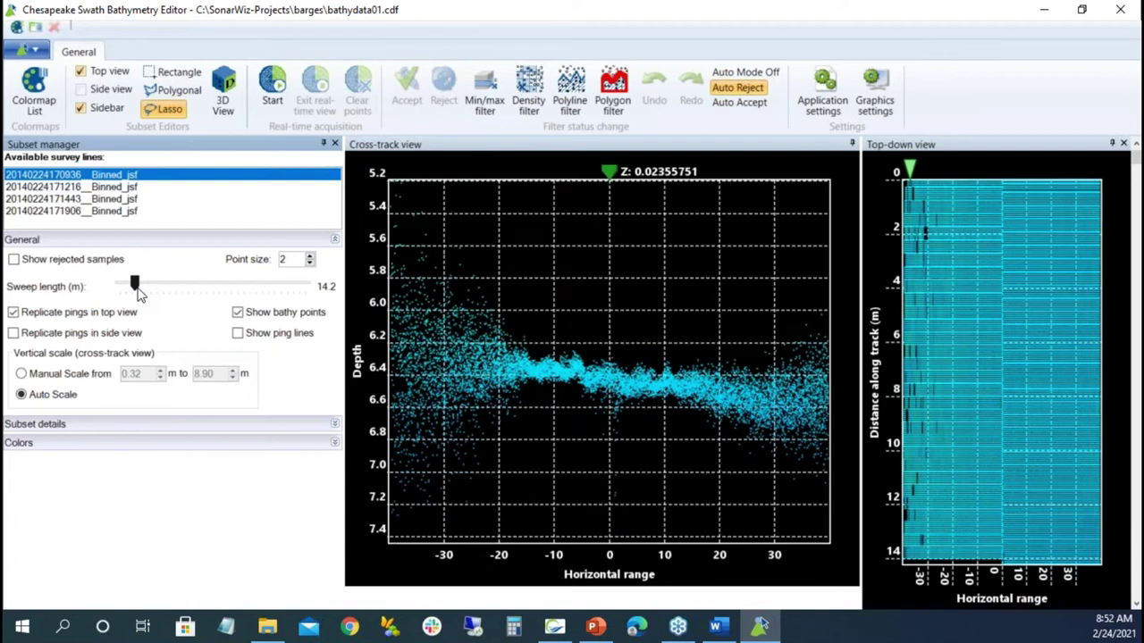
left_click_drag(135, 291, 148, 288)
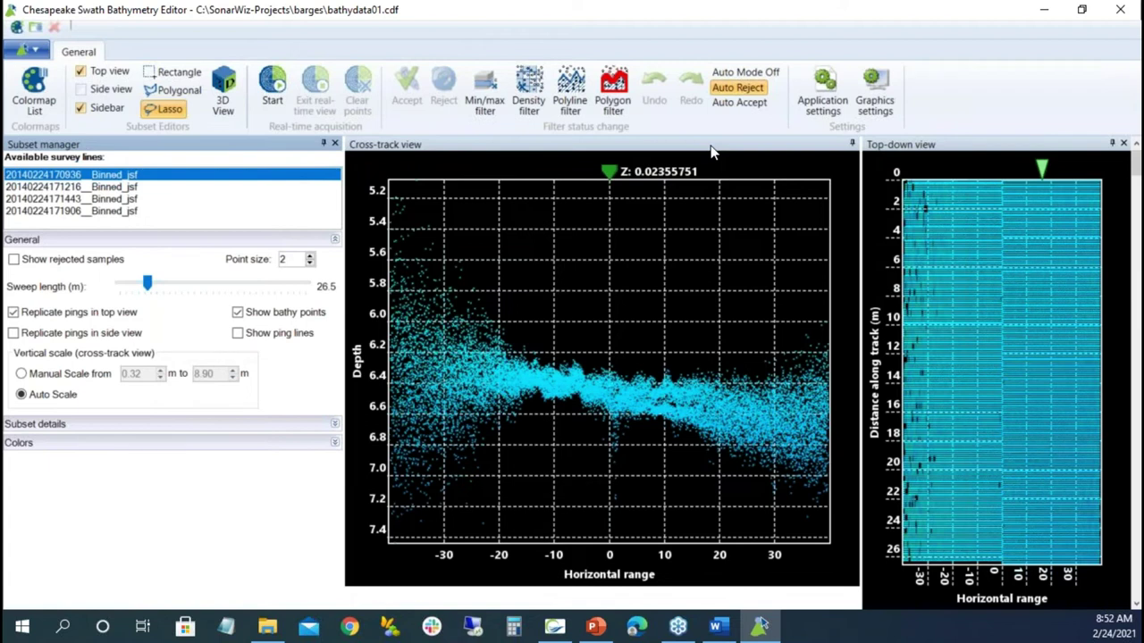
Lasso-reject the shallowest sounding on the port edge, set the point size to 5, and undo the rejection.
mouse_move(411, 184)
left_mouse_down()
mouse_move(426, 178)
mouse_move(414, 183)
left_mouse_up()
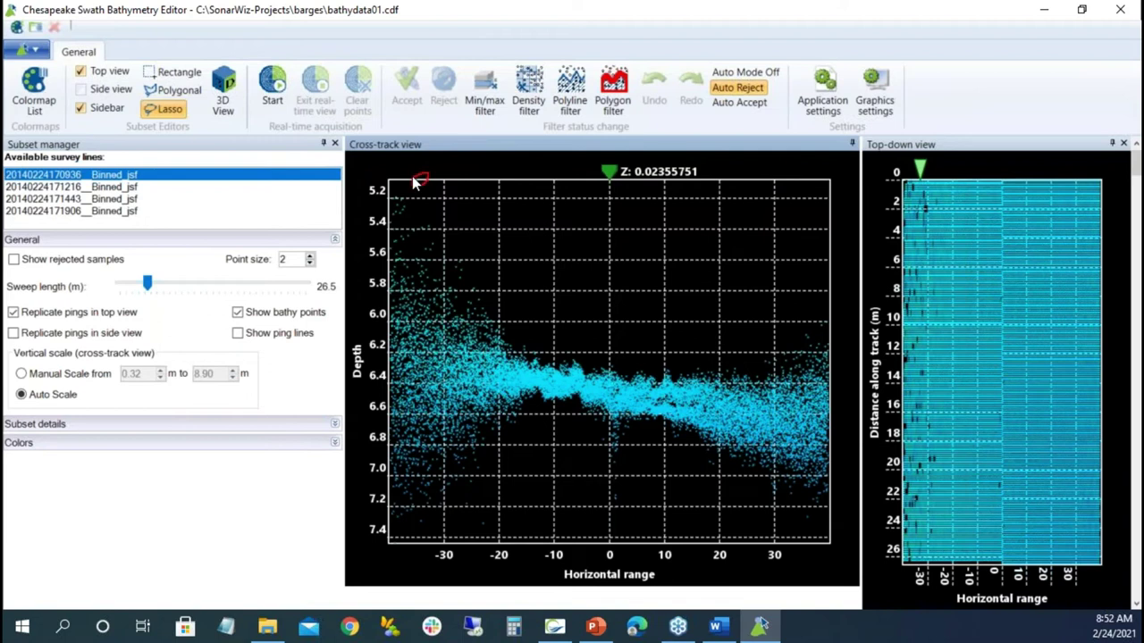
left_click(309, 256)
left_click(309, 255)
left_click(310, 256)
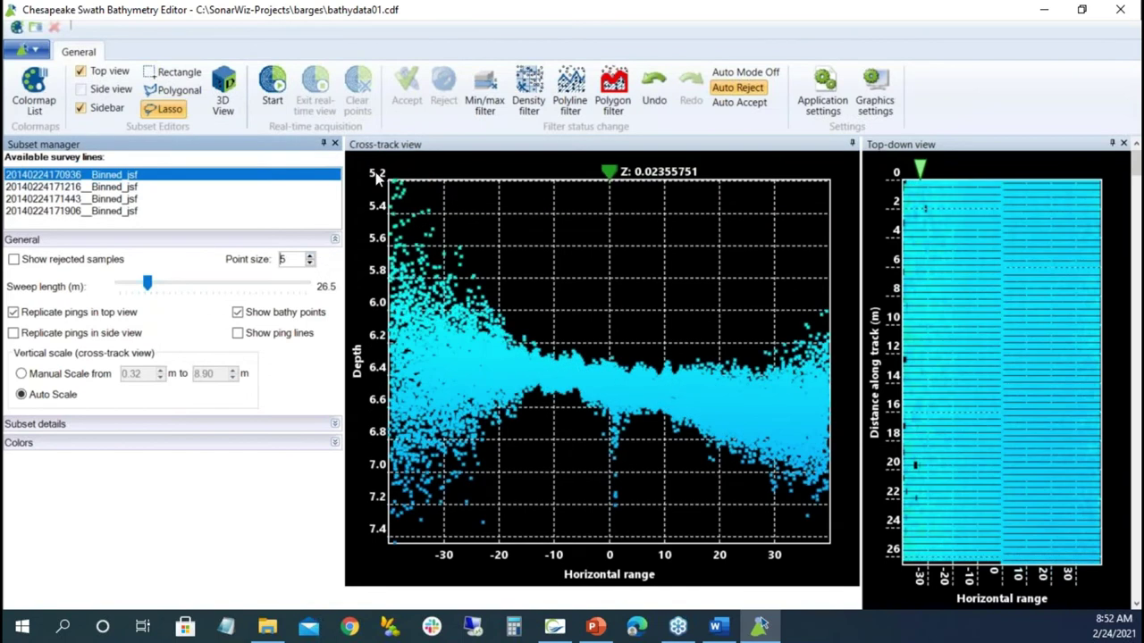
left_click(654, 89)
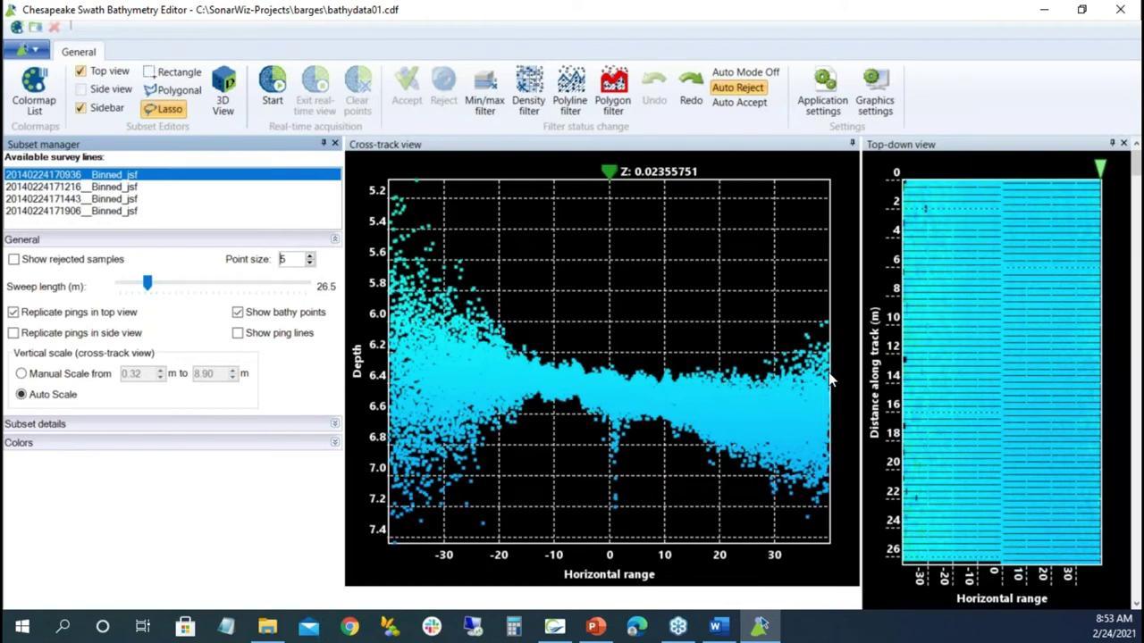
Set the sweep length to 79.0 m and lasso-reject the stray soundings above and below the seabed in the line's first section.
left_click_drag(147, 284, 125, 286)
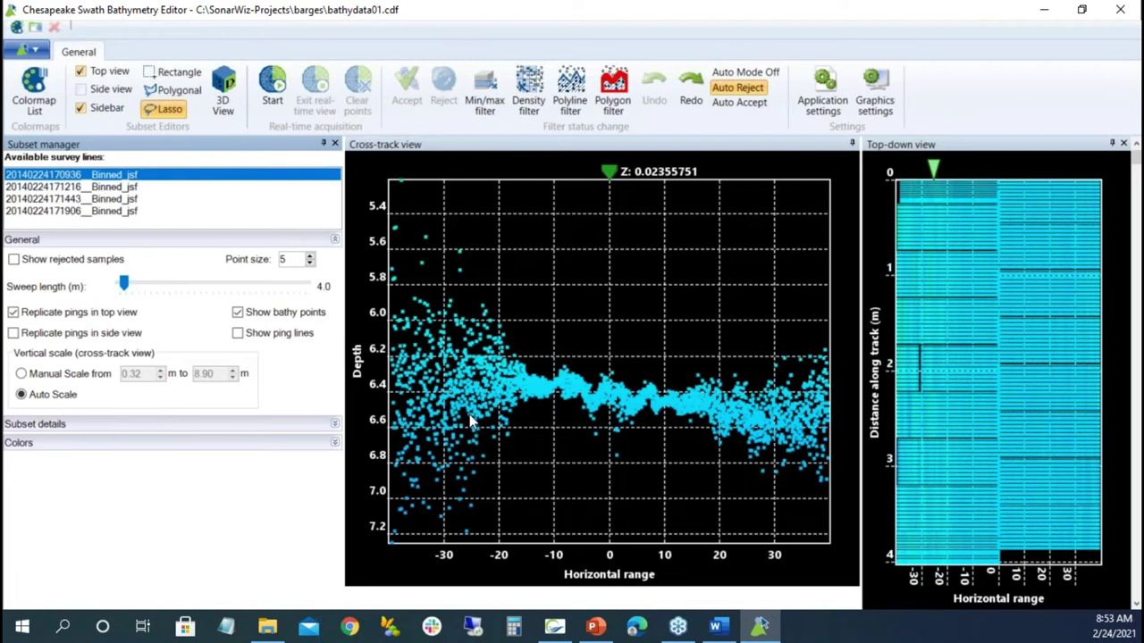
left_click_drag(126, 286, 202, 300)
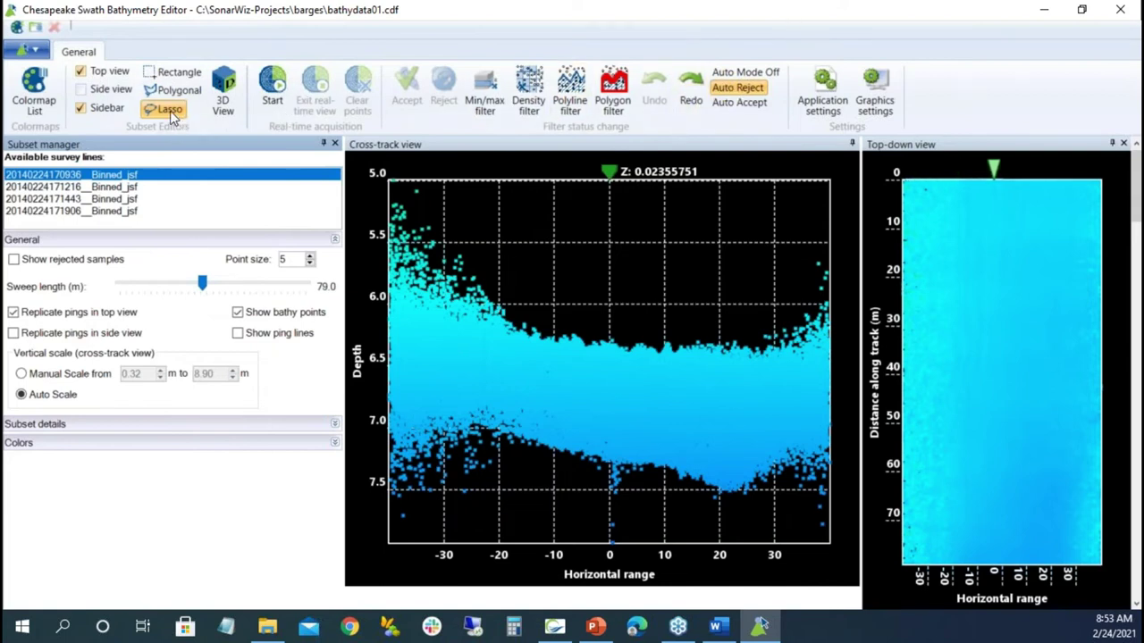
mouse_move(526, 280)
left_mouse_down()
mouse_move(424, 280)
mouse_move(391, 263)
mouse_move(367, 214)
mouse_move(459, 180)
left_mouse_up()
left_click(523, 206)
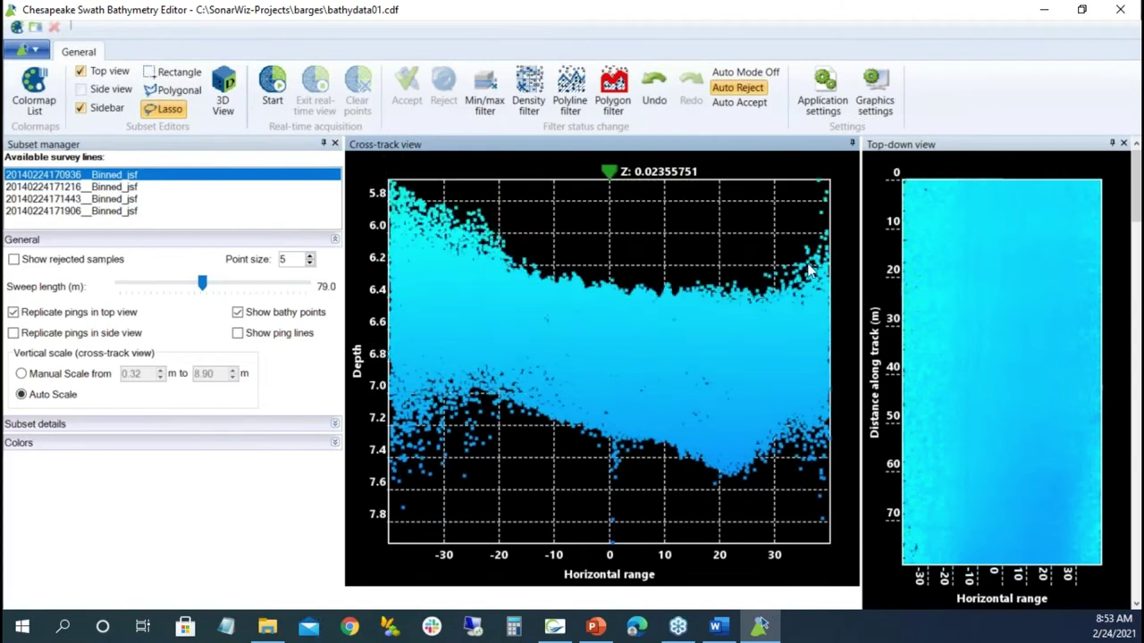
mouse_move(774, 268)
left_mouse_down()
mouse_move(835, 234)
mouse_move(805, 170)
mouse_move(800, 233)
mouse_move(833, 237)
left_mouse_up()
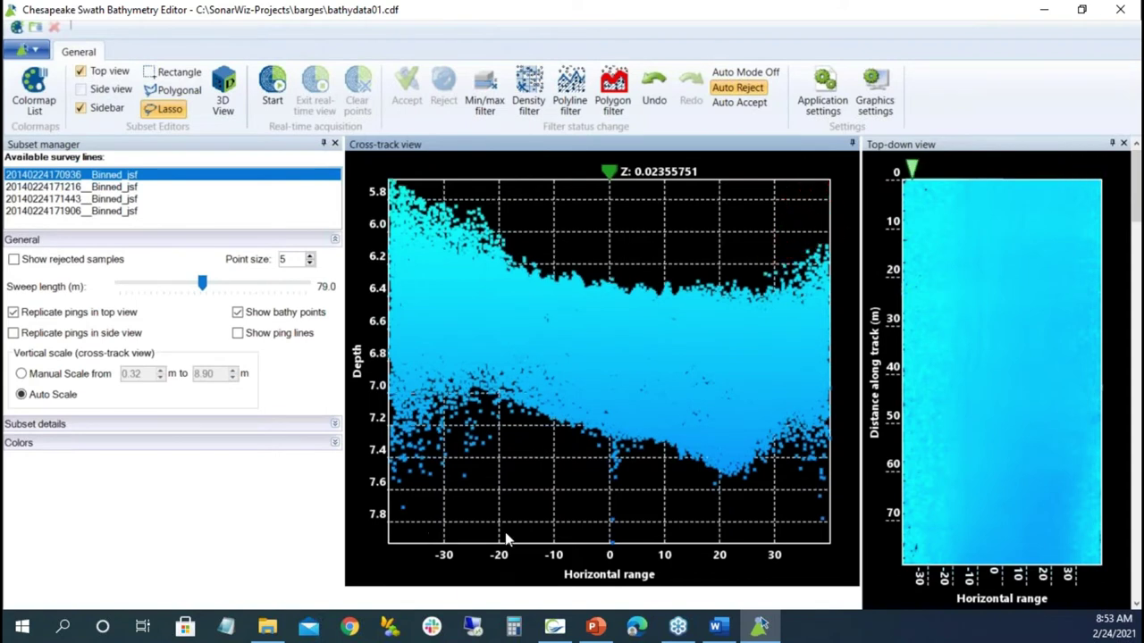
mouse_move(597, 546)
left_mouse_down()
mouse_move(623, 551)
mouse_move(613, 527)
mouse_move(601, 529)
left_mouse_up()
mouse_move(716, 562)
left_mouse_down()
mouse_move(818, 566)
mouse_move(858, 512)
mouse_move(827, 439)
mouse_move(764, 487)
mouse_move(712, 499)
mouse_move(467, 444)
mouse_move(396, 450)
mouse_move(382, 586)
left_mouse_up()
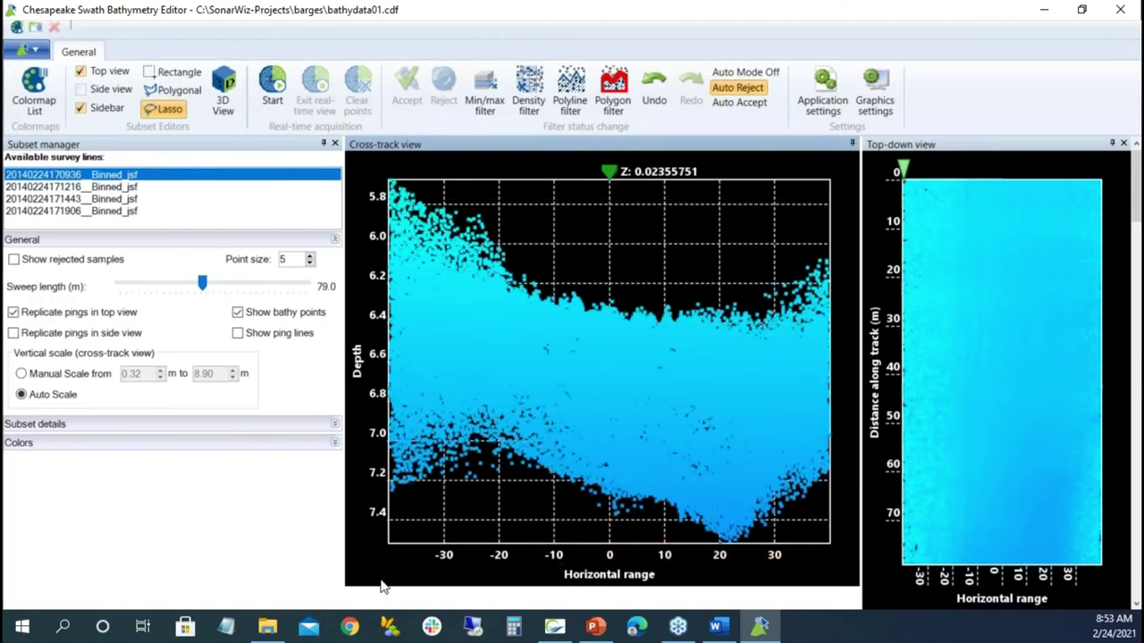
In the section from 80 to about 160 m along track, lasso-reject the shallow outliers on both sides and the strays below the seabed.
left_click(1064, 382)
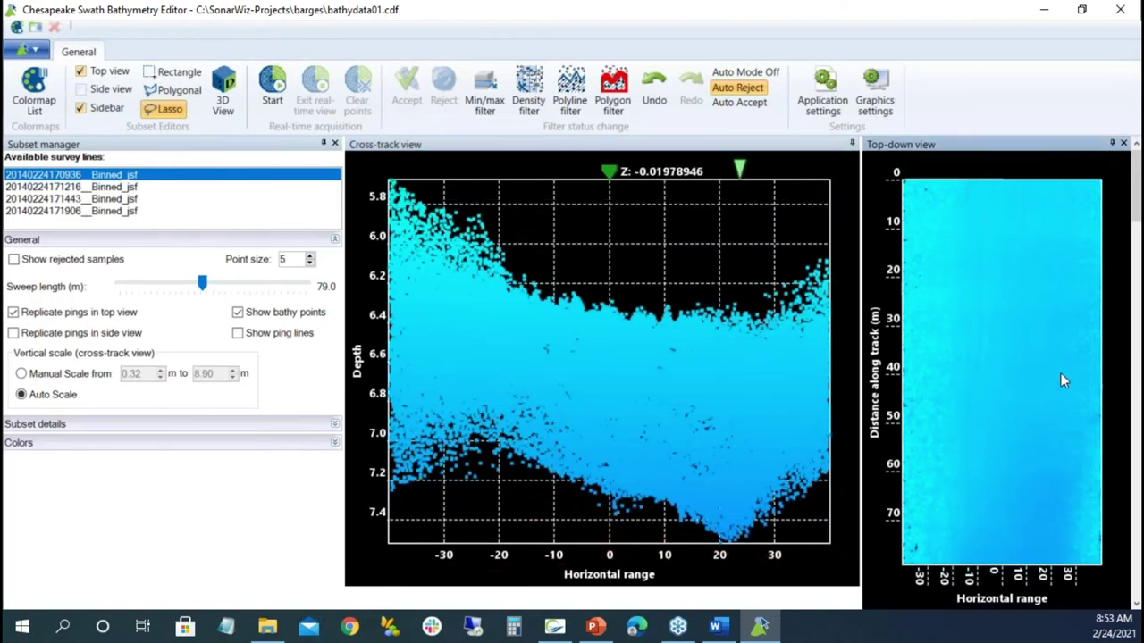
scroll(1060, 373, "down", 3)
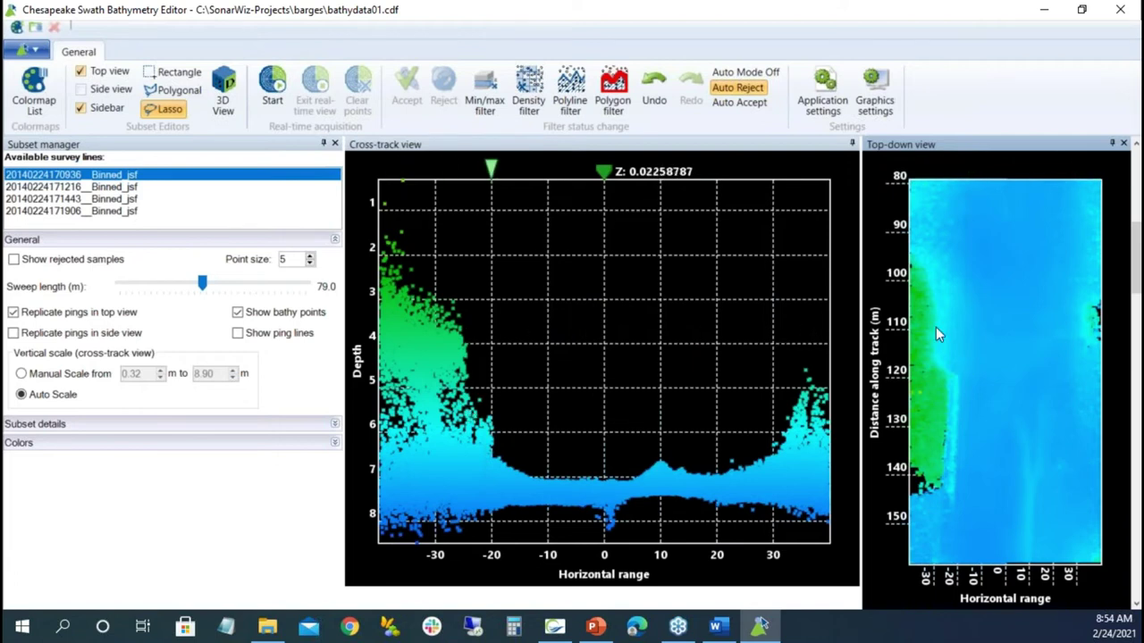
mouse_move(438, 270)
left_mouse_down()
mouse_move(348, 195)
mouse_move(447, 259)
left_mouse_up()
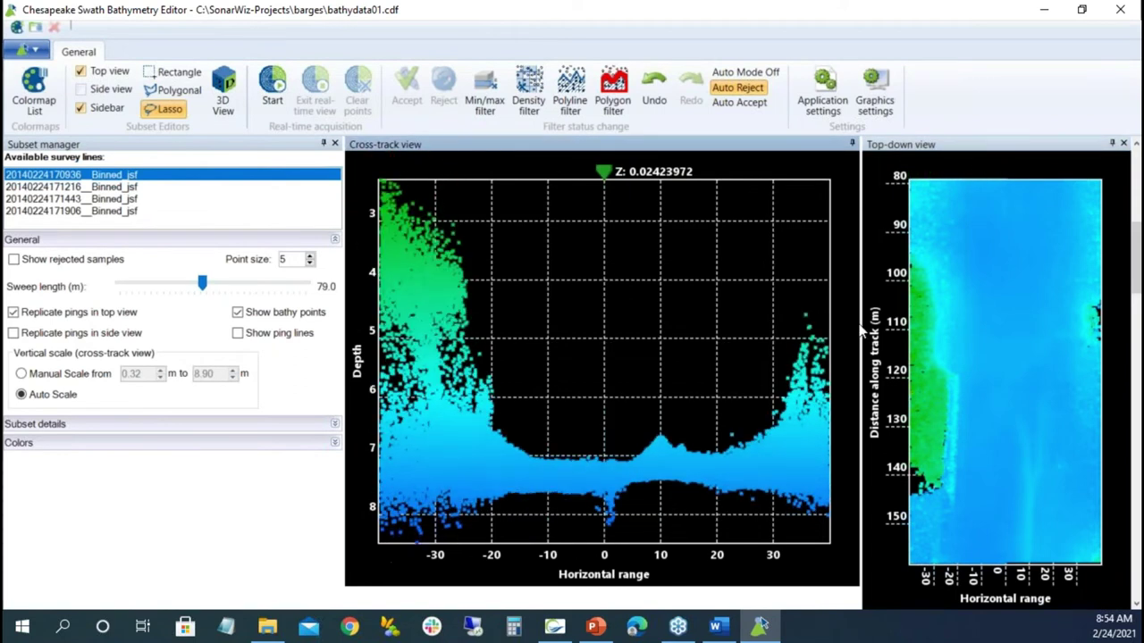
mouse_move(784, 344)
left_mouse_down()
mouse_move(774, 314)
mouse_move(762, 353)
left_mouse_up()
mouse_move(581, 552)
left_mouse_down()
mouse_move(630, 511)
mouse_move(579, 537)
left_mouse_up()
mouse_move(391, 565)
left_mouse_down()
mouse_move(479, 539)
mouse_move(420, 520)
mouse_move(362, 536)
left_mouse_up()
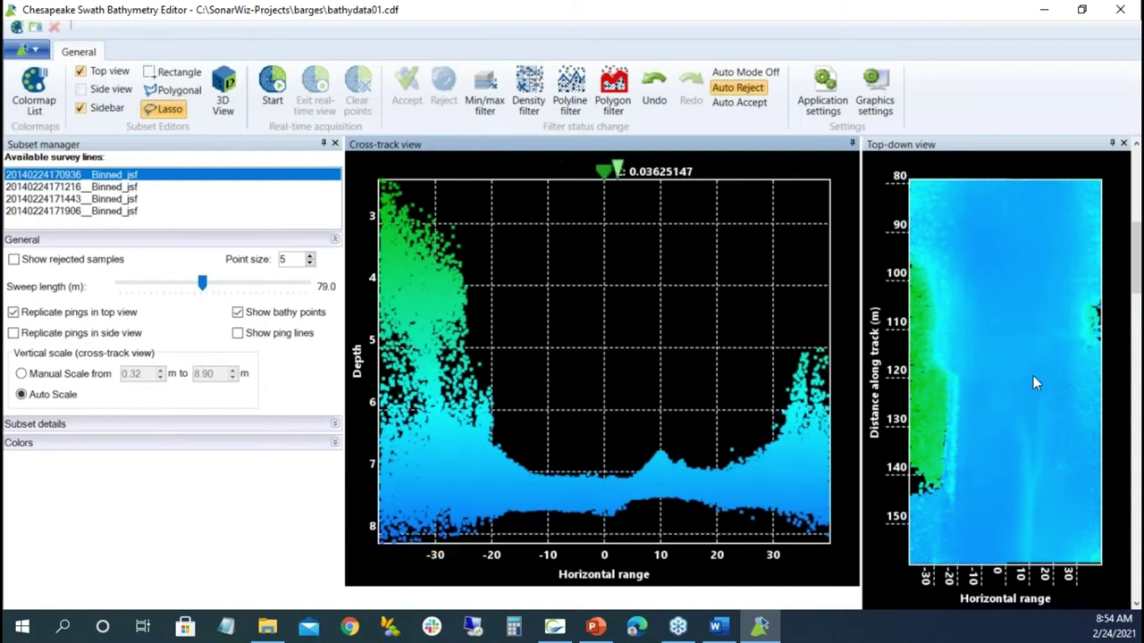
In the section starting at 160 m, reject strays above the barge and below the seabed, undoing a trial lasso across the barge.
scroll(1039, 376, "down", 4)
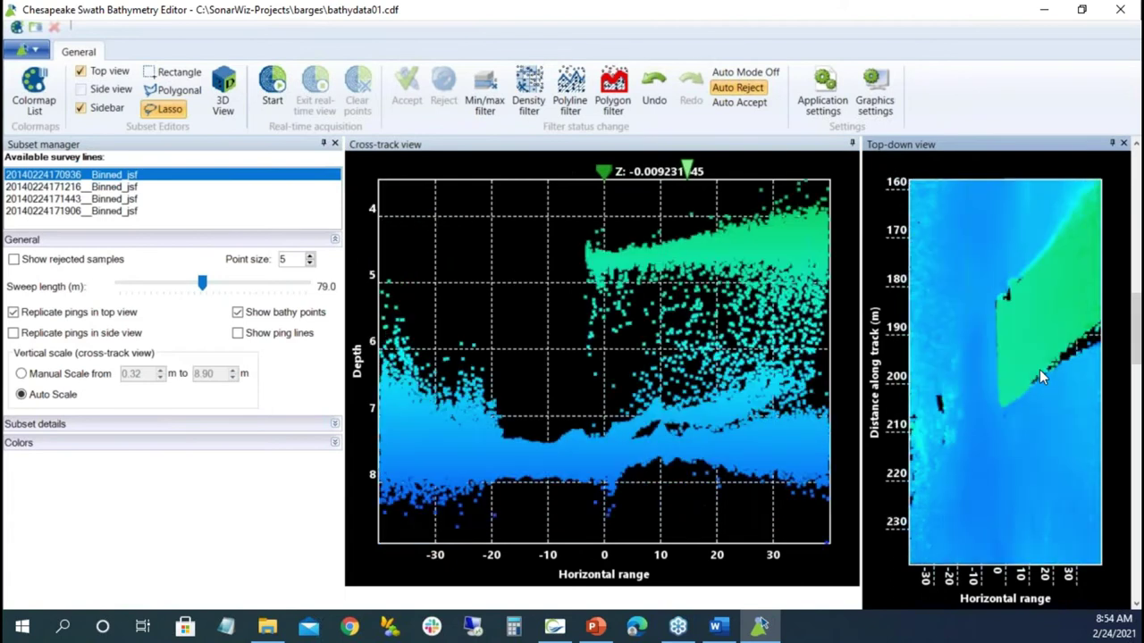
mouse_move(579, 240)
left_mouse_down()
mouse_move(679, 231)
mouse_move(835, 183)
mouse_move(699, 176)
mouse_move(582, 235)
left_mouse_up()
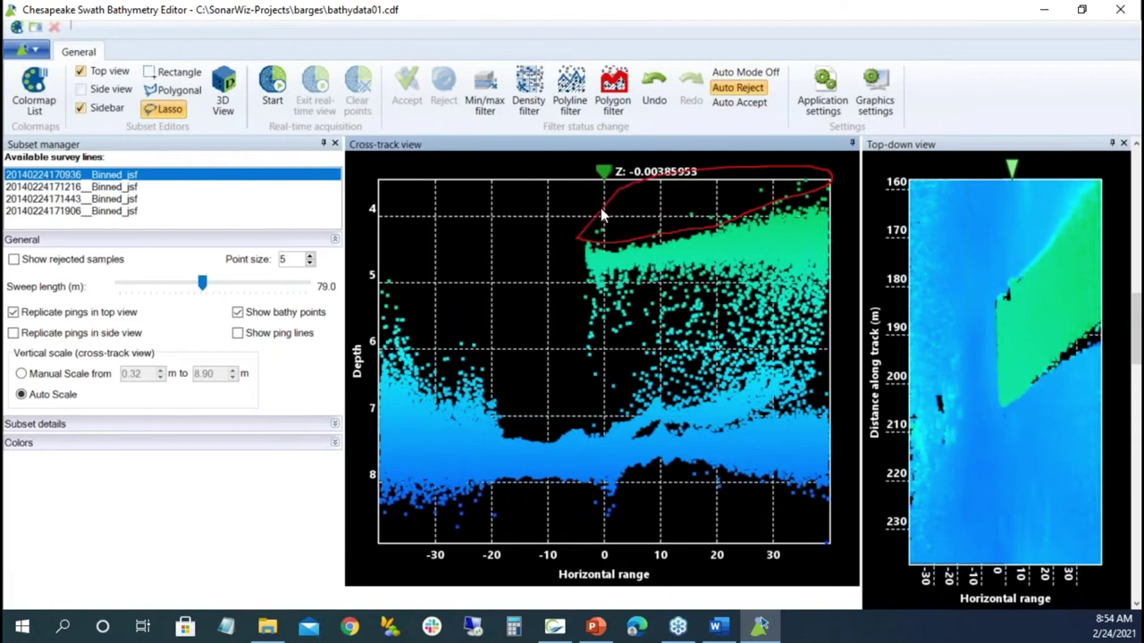
left_click_drag(665, 304, 677, 340)
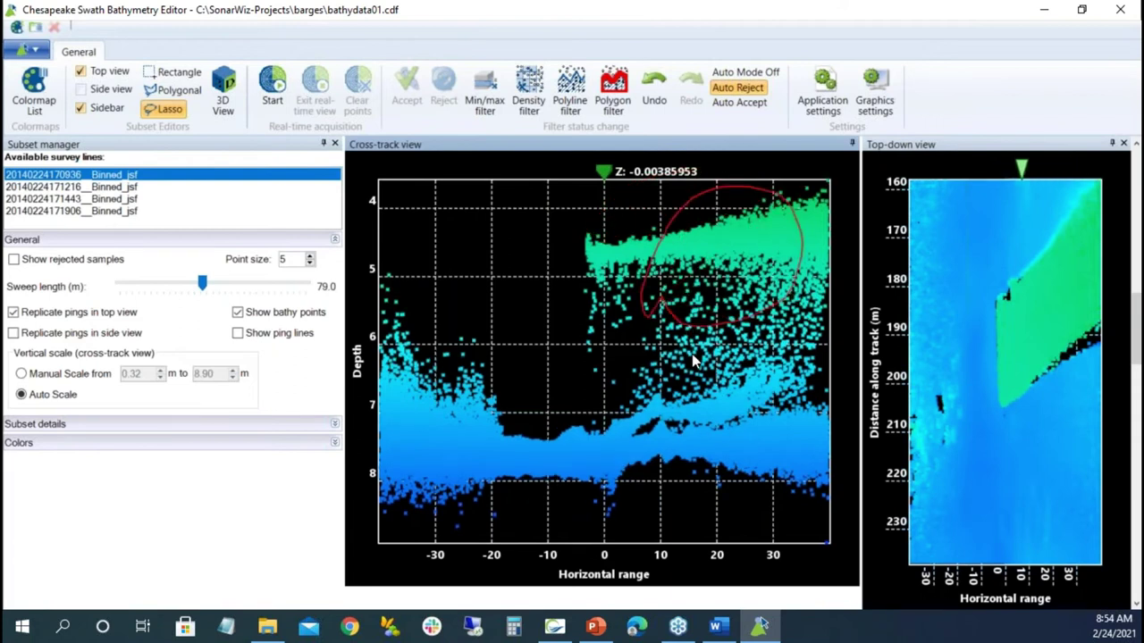
left_click(657, 87)
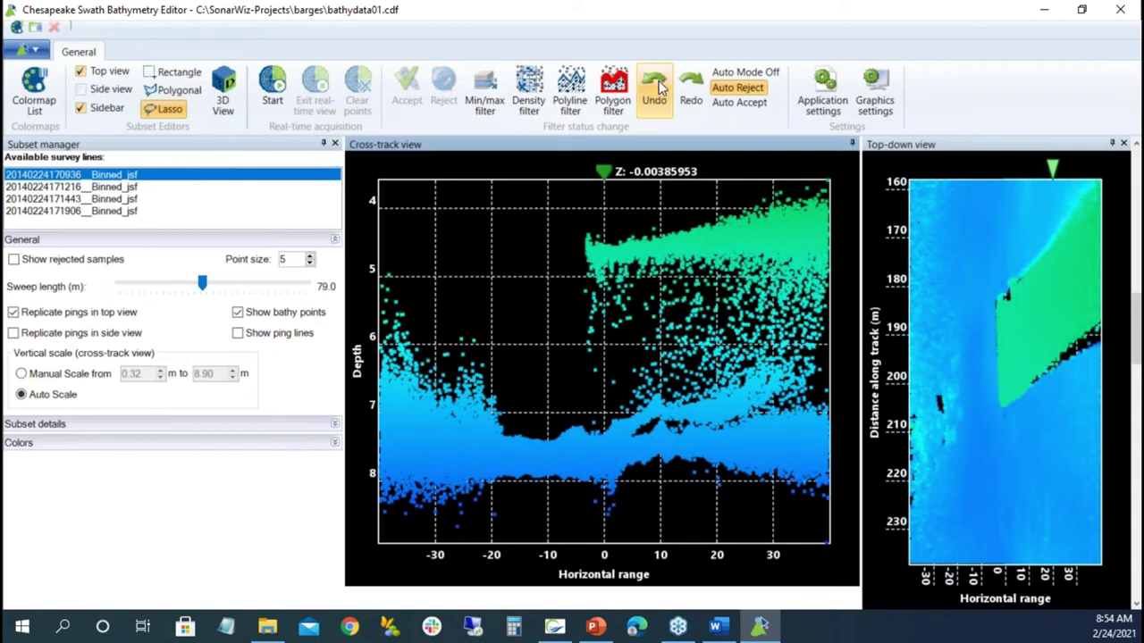
mouse_move(424, 556)
left_mouse_down()
mouse_move(658, 528)
mouse_move(573, 505)
mouse_move(384, 536)
left_mouse_up()
mouse_move(802, 545)
left_mouse_down()
mouse_move(842, 556)
mouse_move(796, 494)
mouse_move(804, 544)
left_mouse_up()
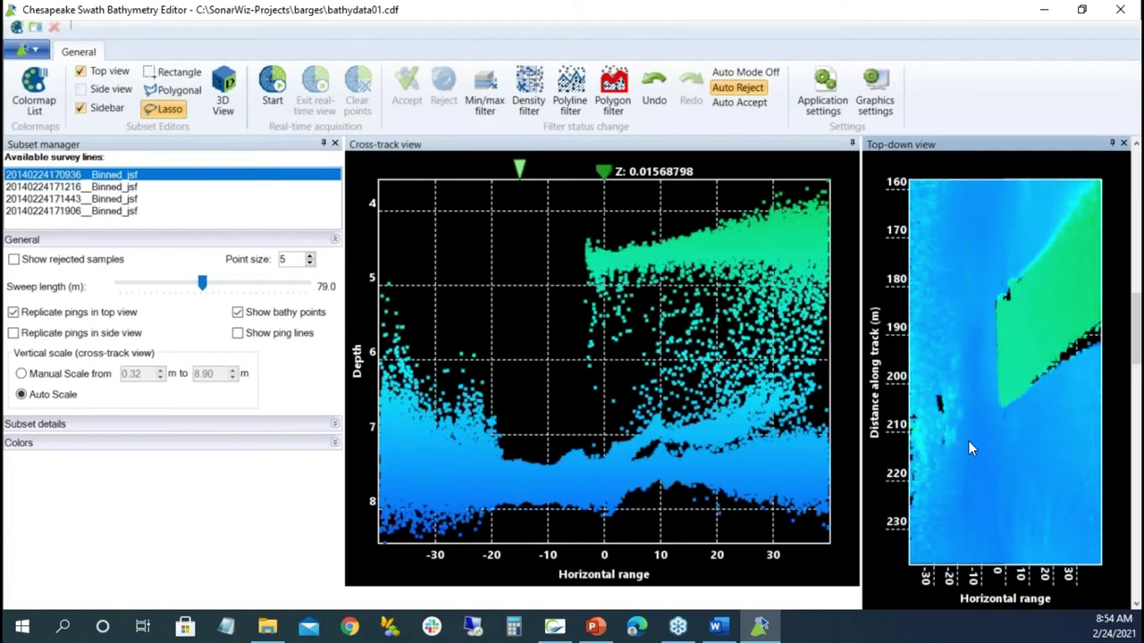
Advance to the section from about 320 to 395 m and lasso-reject the stray soundings below and above the seabed.
scroll(968, 440, "down", 3)
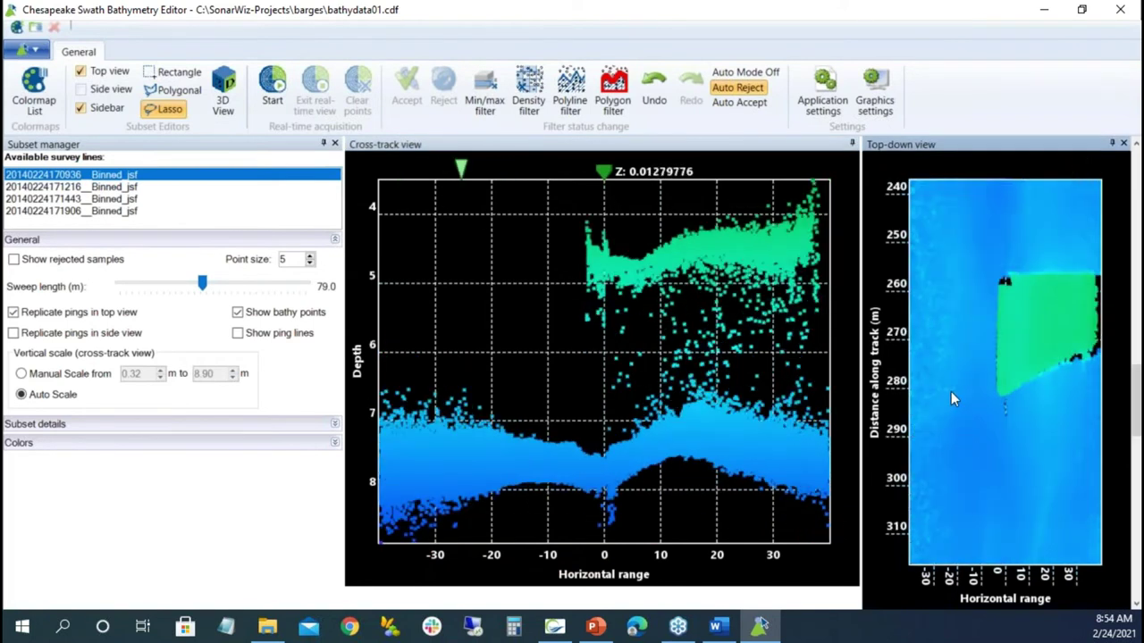
scroll(950, 392, "down", 3)
mouse_move(416, 553)
left_mouse_down()
mouse_move(726, 542)
mouse_move(835, 521)
mouse_move(854, 458)
mouse_move(704, 425)
mouse_move(588, 432)
left_mouse_up()
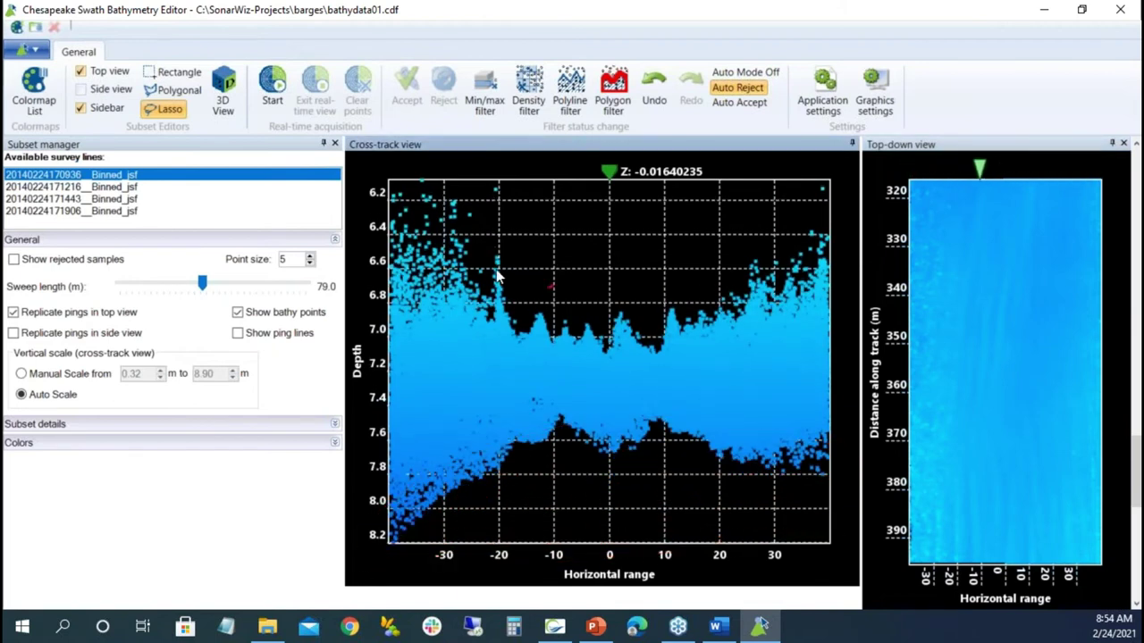
mouse_move(497, 277)
left_mouse_down()
mouse_move(364, 183)
mouse_move(832, 182)
mouse_move(852, 221)
mouse_move(849, 257)
left_mouse_up()
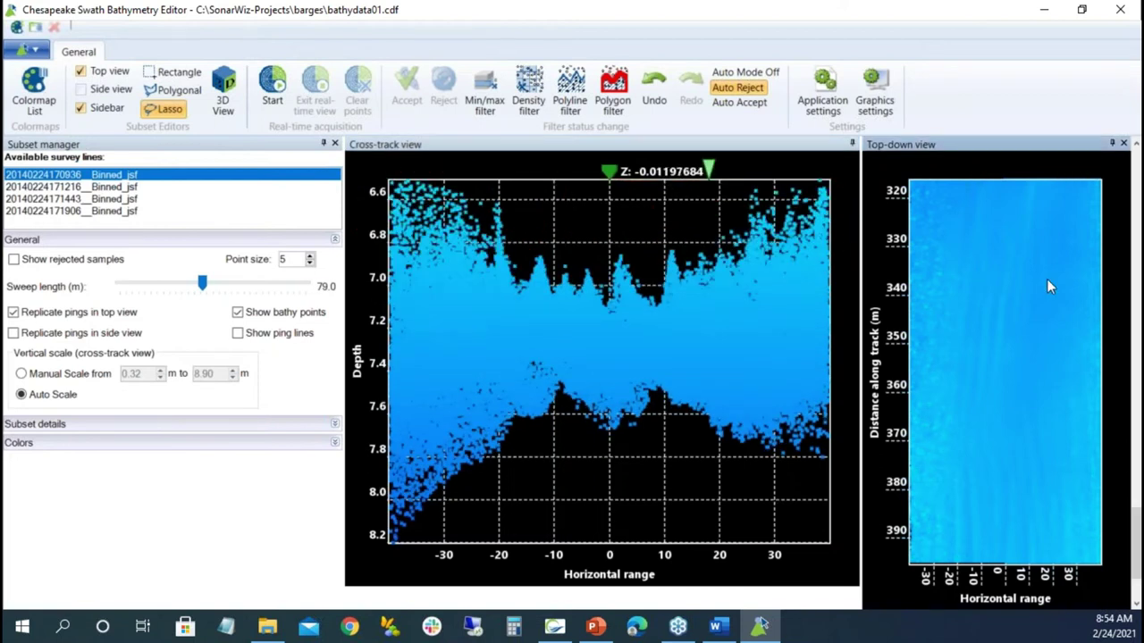
In the line's last section, starting near 400 m along track, lasso-reject the outliers below and above the seabed.
left_click(1047, 279)
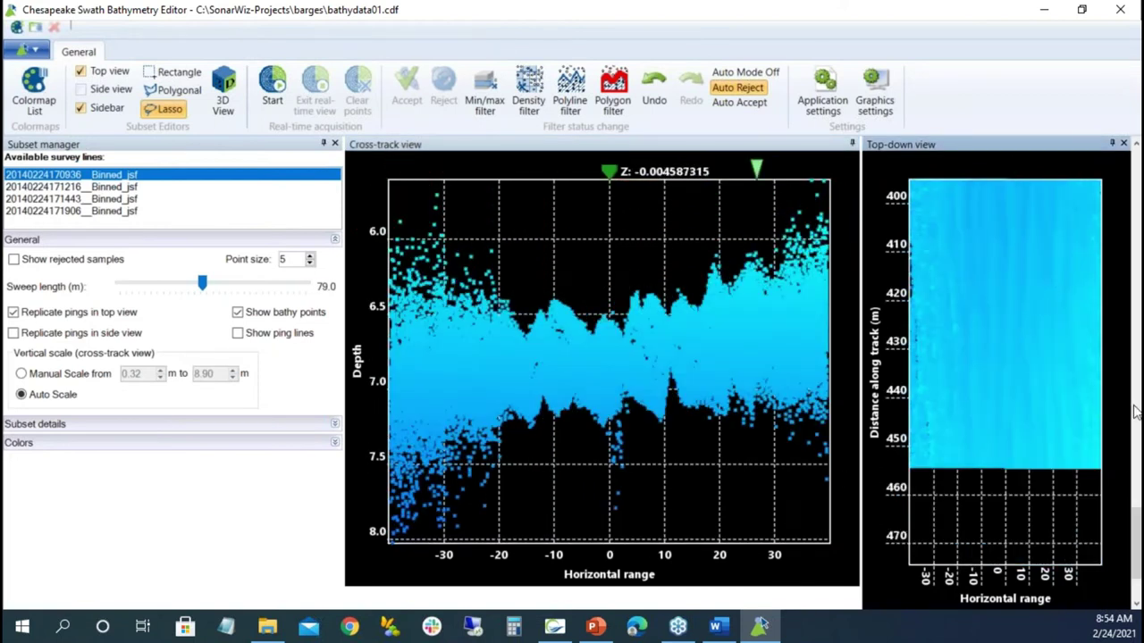
mouse_move(579, 547)
left_mouse_down()
mouse_move(675, 457)
mouse_move(615, 433)
mouse_move(511, 451)
mouse_move(354, 563)
mouse_move(576, 547)
left_mouse_up()
mouse_move(747, 513)
left_mouse_down()
mouse_move(831, 523)
mouse_move(791, 472)
mouse_move(733, 500)
left_mouse_up()
mouse_move(768, 224)
left_mouse_down()
mouse_move(866, 190)
mouse_move(813, 166)
mouse_move(767, 224)
left_mouse_up()
mouse_move(510, 280)
left_mouse_down()
mouse_move(368, 259)
mouse_move(520, 206)
mouse_move(518, 263)
left_mouse_up()
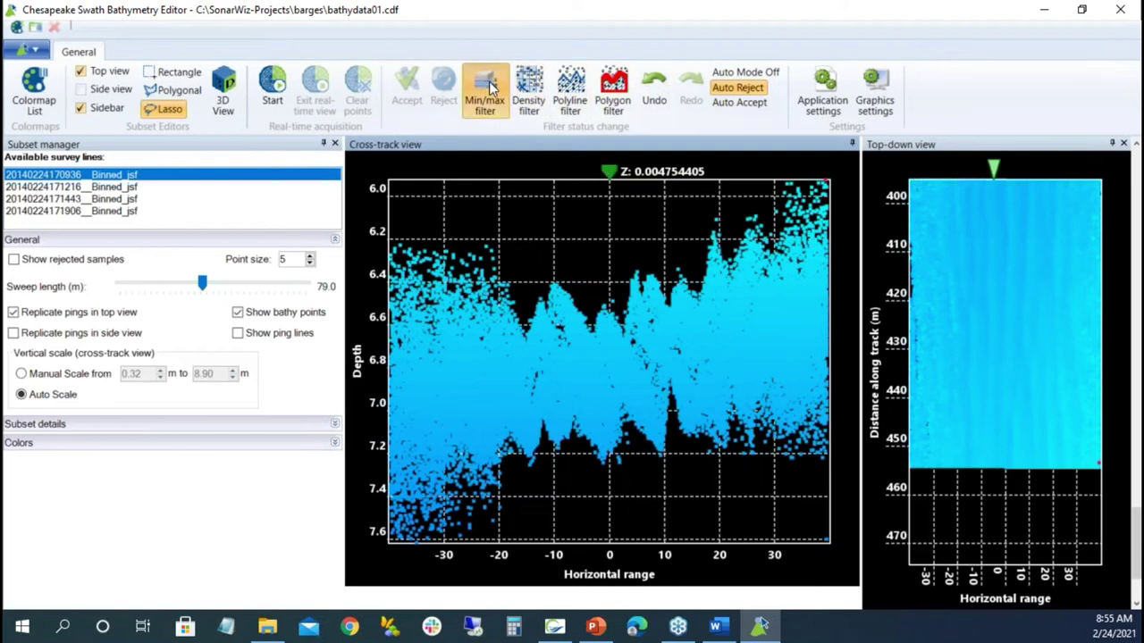
Try the Min/Max filter on depth, selecting the soundings outside 6.5 to 7 m, and close it without rejecting them.
left_click(490, 87)
left_click_drag(452, 148, 311, 146)
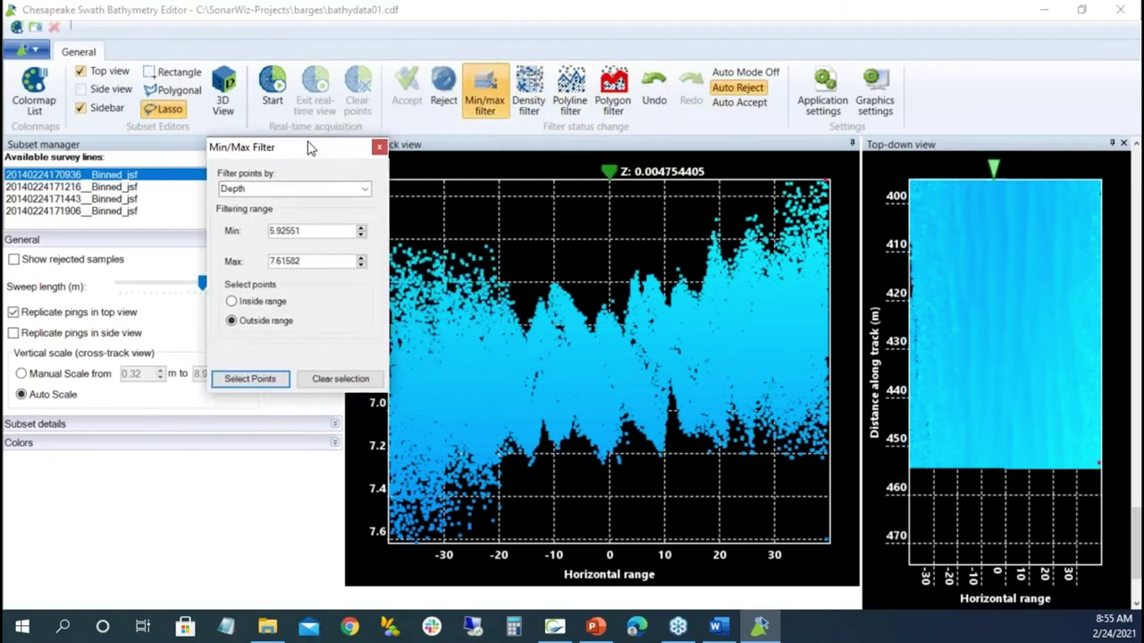
left_click(354, 227)
left_click_drag(324, 230, 143, 236)
type("6")
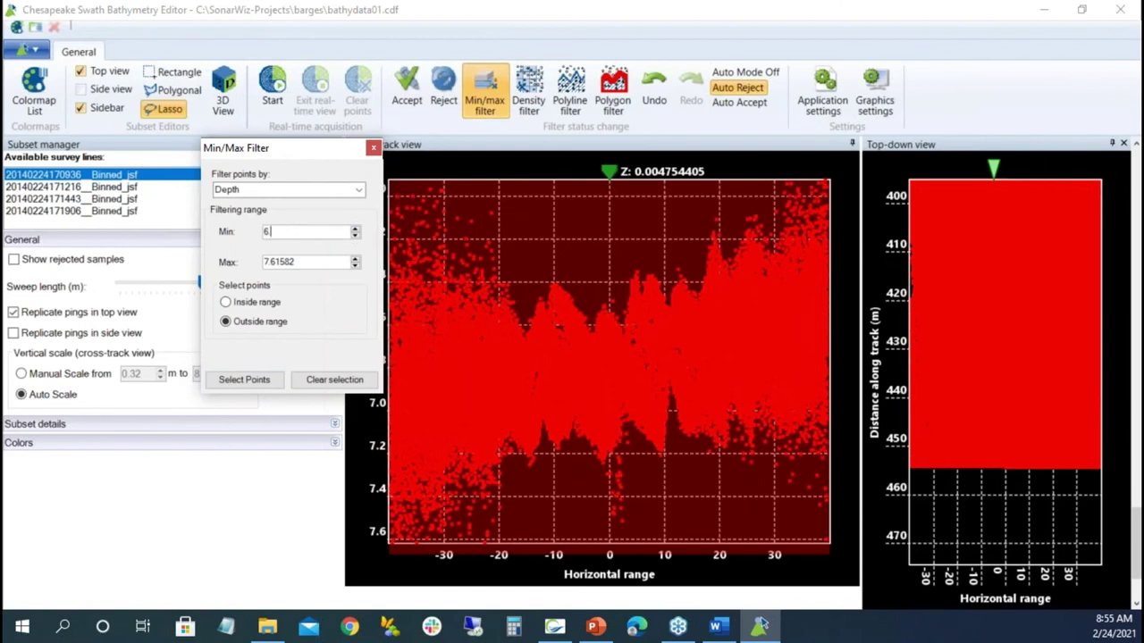
type(".5")
key("Return")
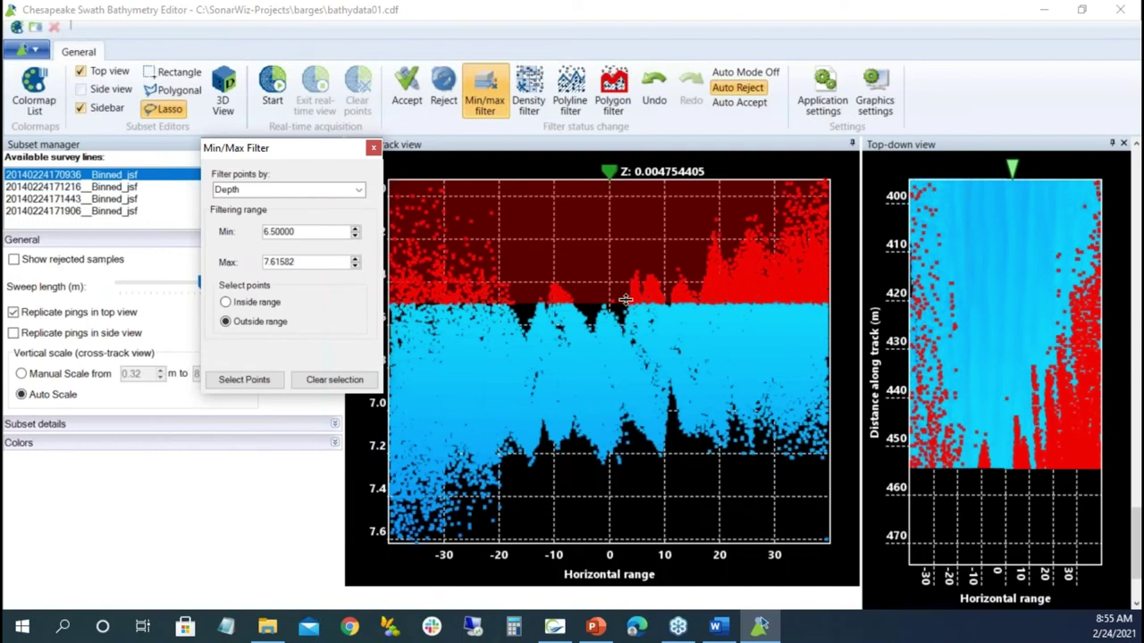
double_click(322, 265)
type("7")
left_click(321, 233)
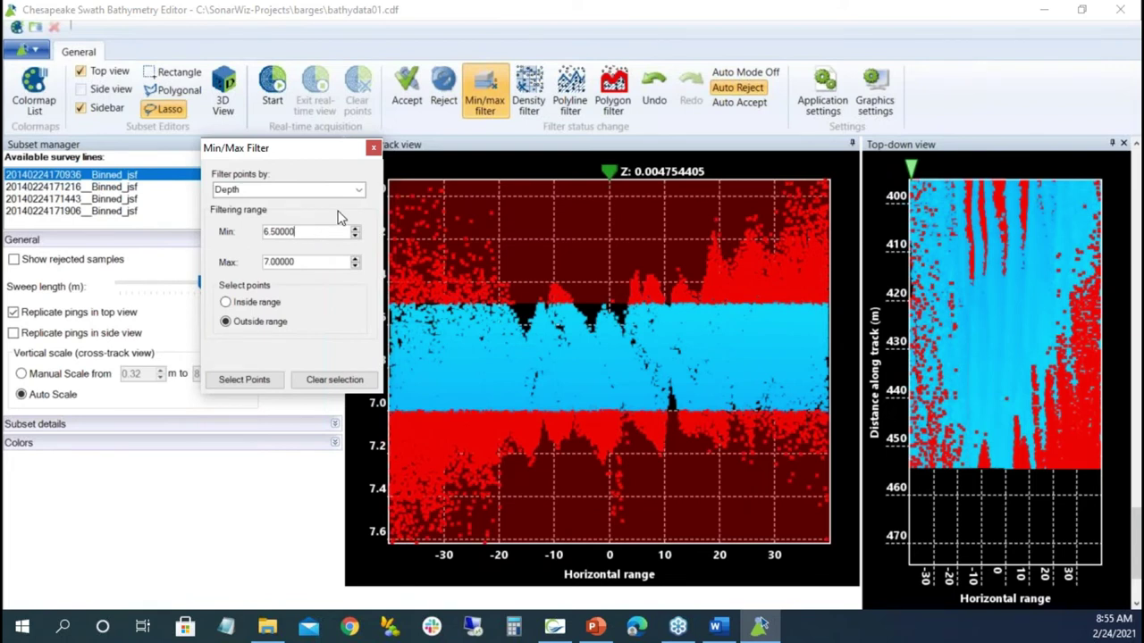
left_click(374, 148)
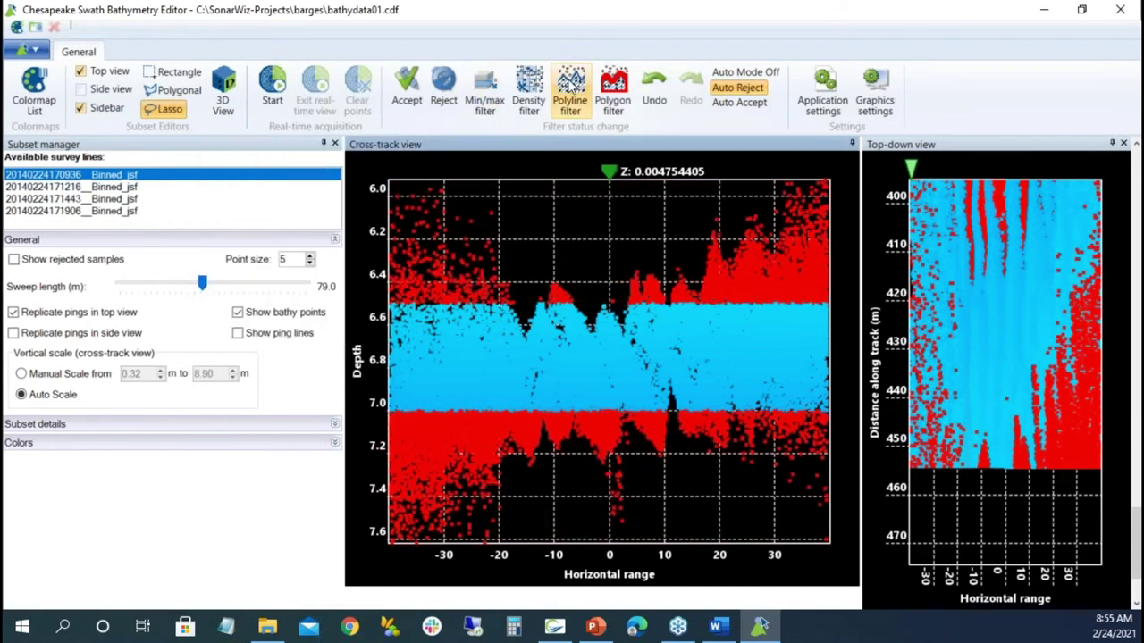
Try the Polyline filter with a freehand line across the upper edge of the soundings, clearing the shape and closing the filter.
left_click(569, 90)
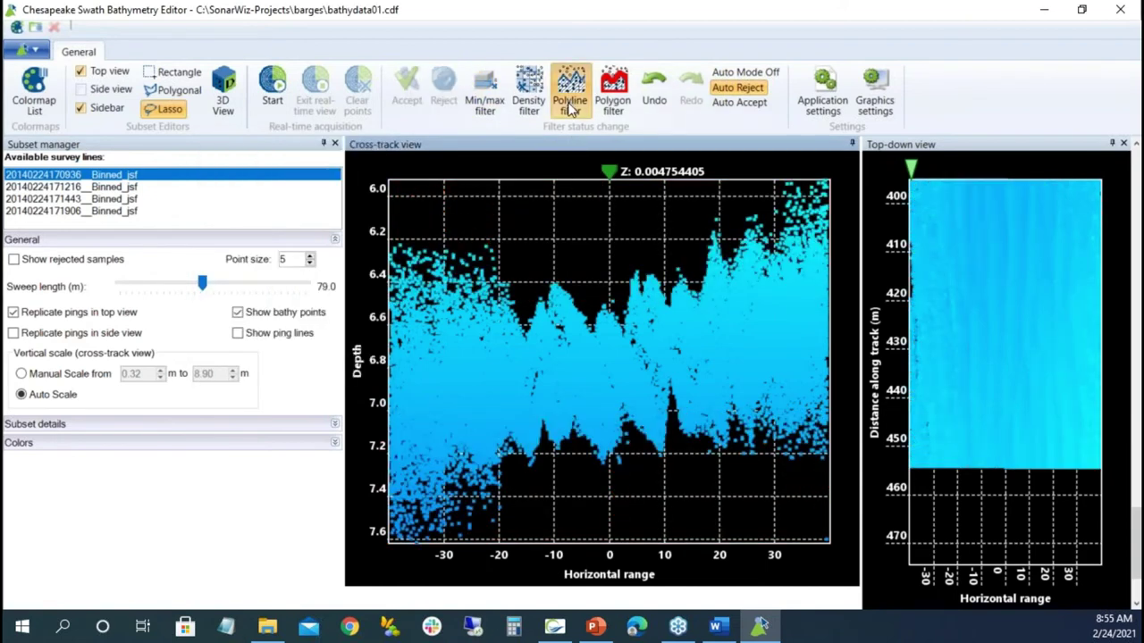
left_click(711, 379)
mouse_move(393, 291)
left_mouse_down()
mouse_move(629, 286)
mouse_move(637, 272)
mouse_move(675, 271)
left_mouse_up()
left_click(677, 254)
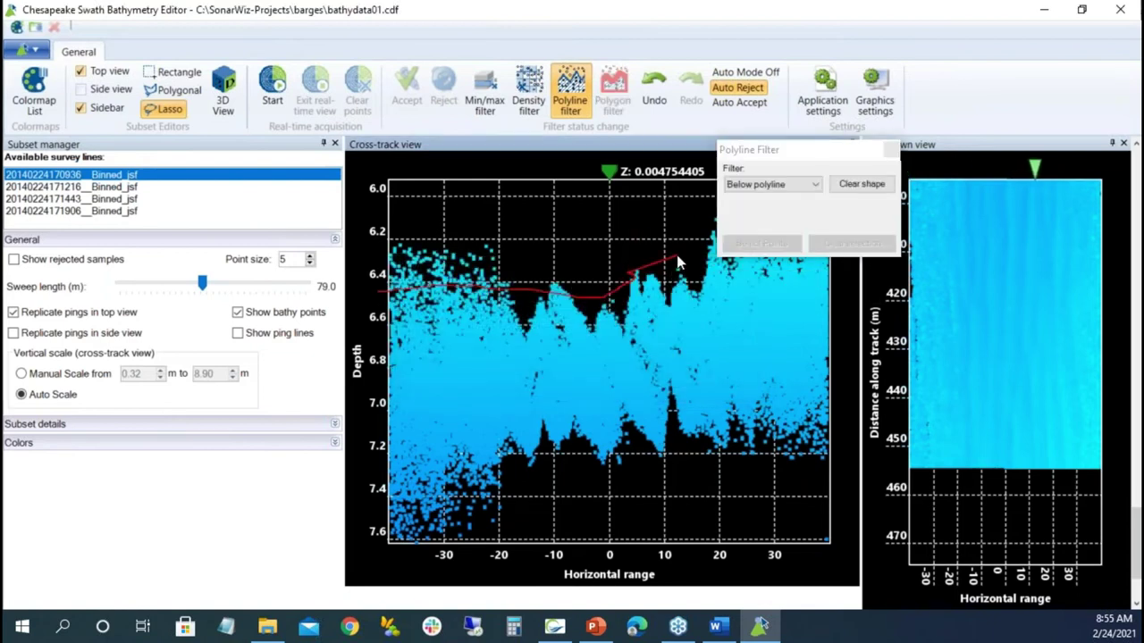
left_click(868, 185)
left_click(892, 150)
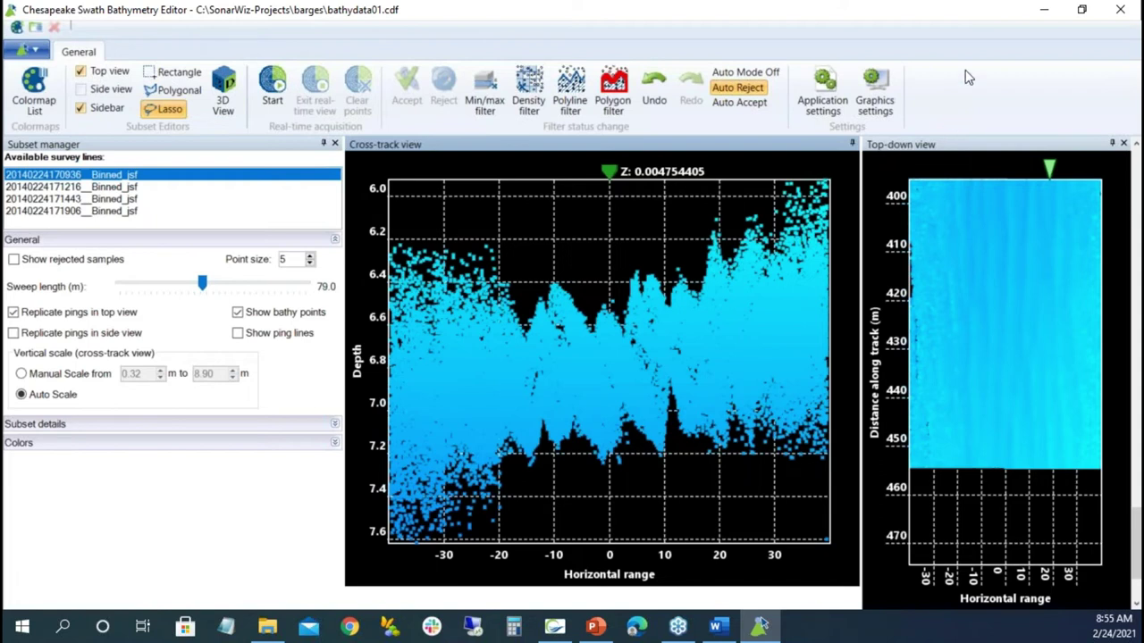
Close the Swath Editor and start a merge of all four bathymetry files with No Error Model, up to the cutoff angle filter settings.
left_click(1122, 10)
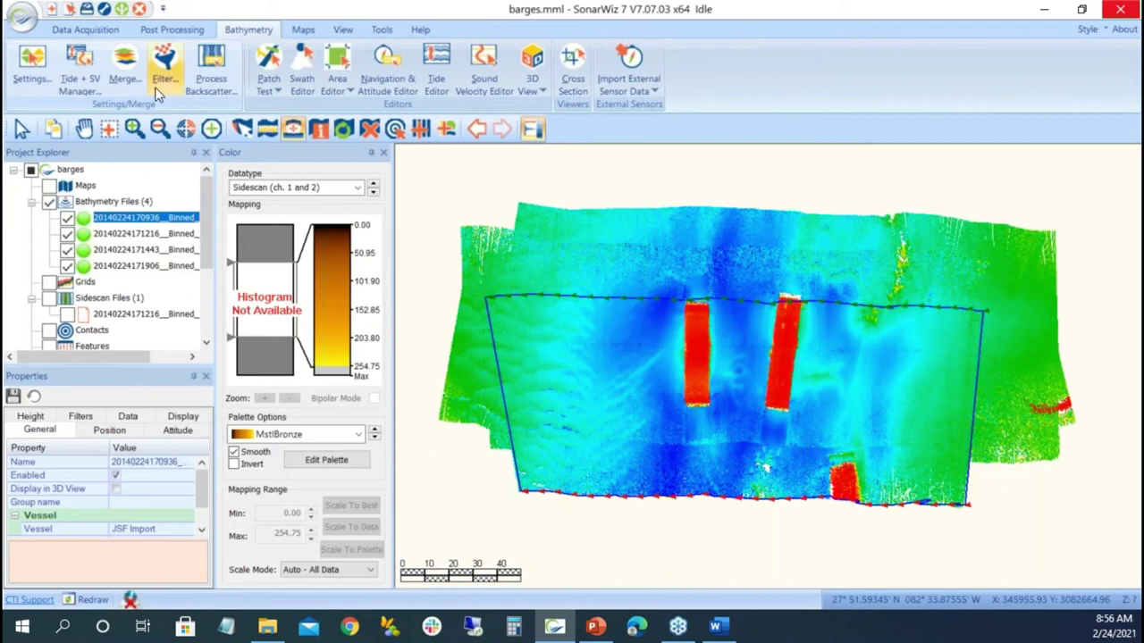
left_click(124, 63)
left_click(364, 167)
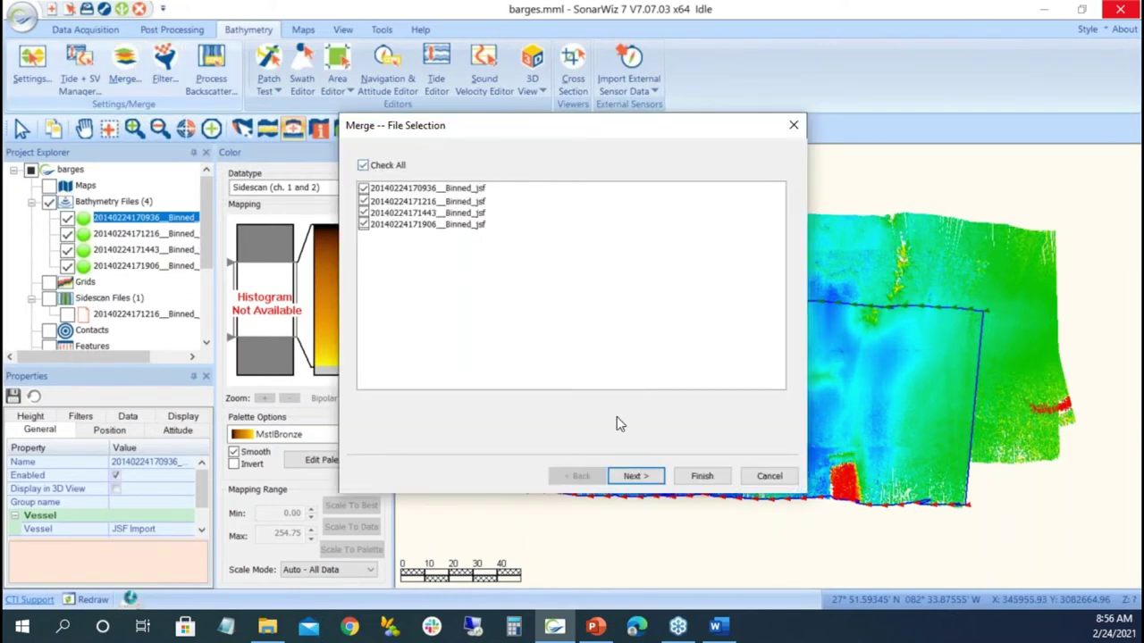
left_click(642, 476)
left_click(642, 476)
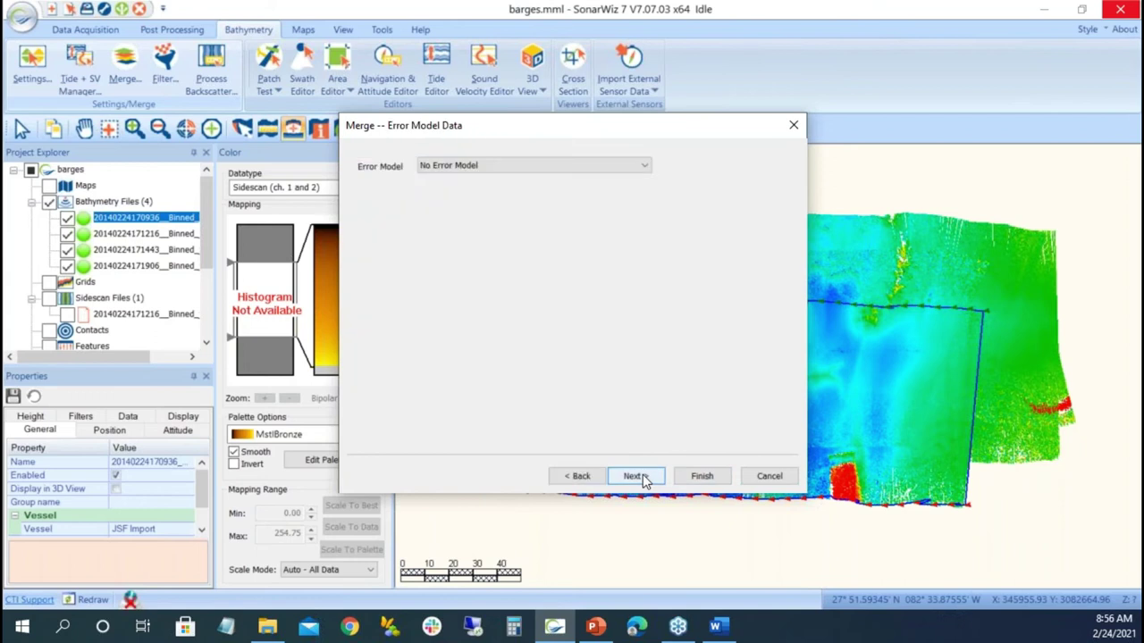
left_click(643, 475)
scroll(680, 295, "down", 5)
scroll(680, 298, "down", 1)
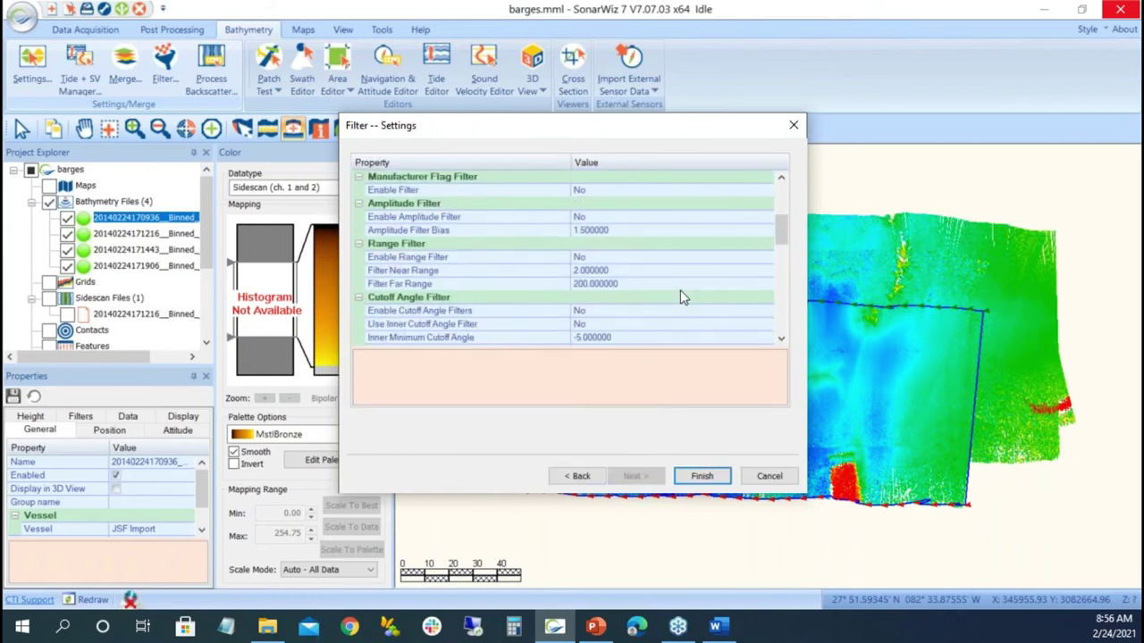
scroll(531, 280, "down", 2)
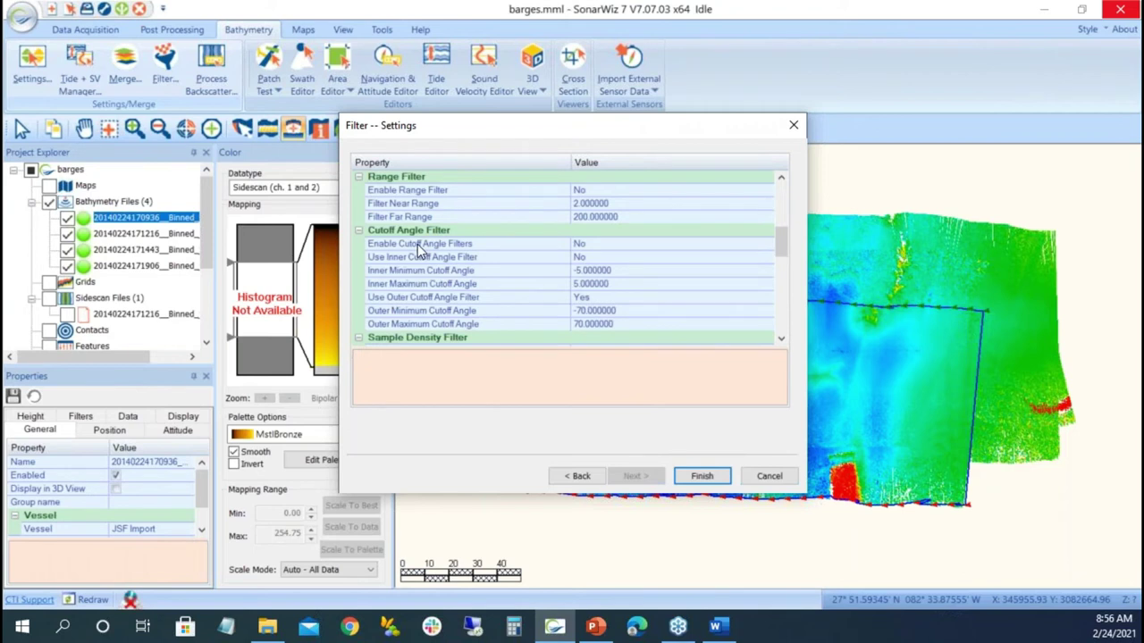
Enable the cutoff angle filters in the merge's filter settings and run the merge.
left_click(599, 249)
left_click(772, 250)
left_click(740, 268)
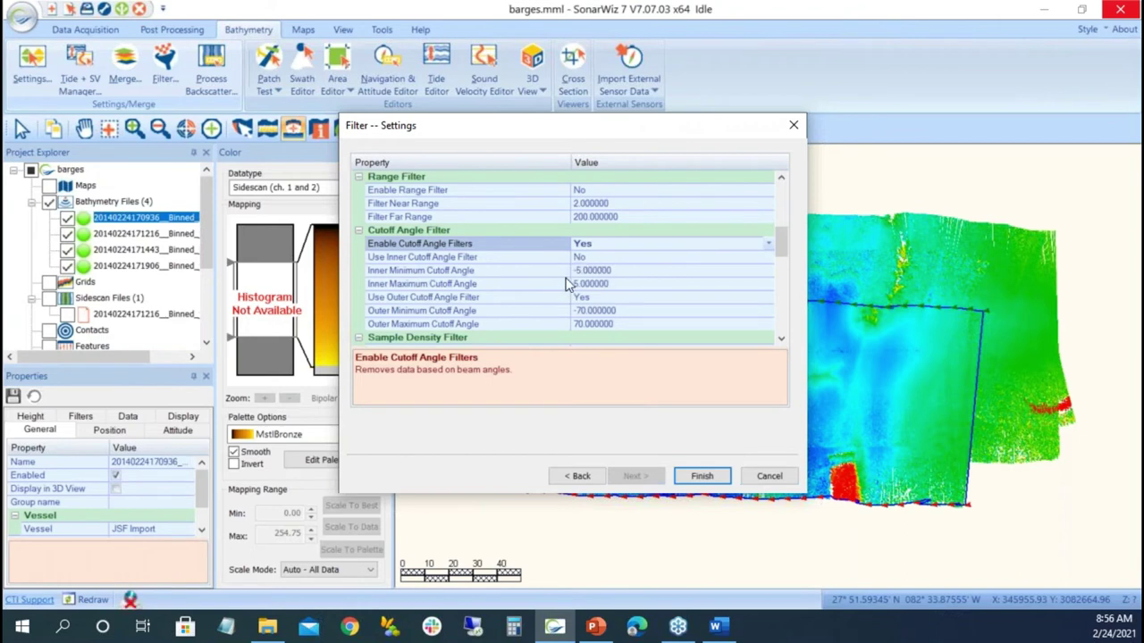
left_click(624, 311)
left_click(672, 312)
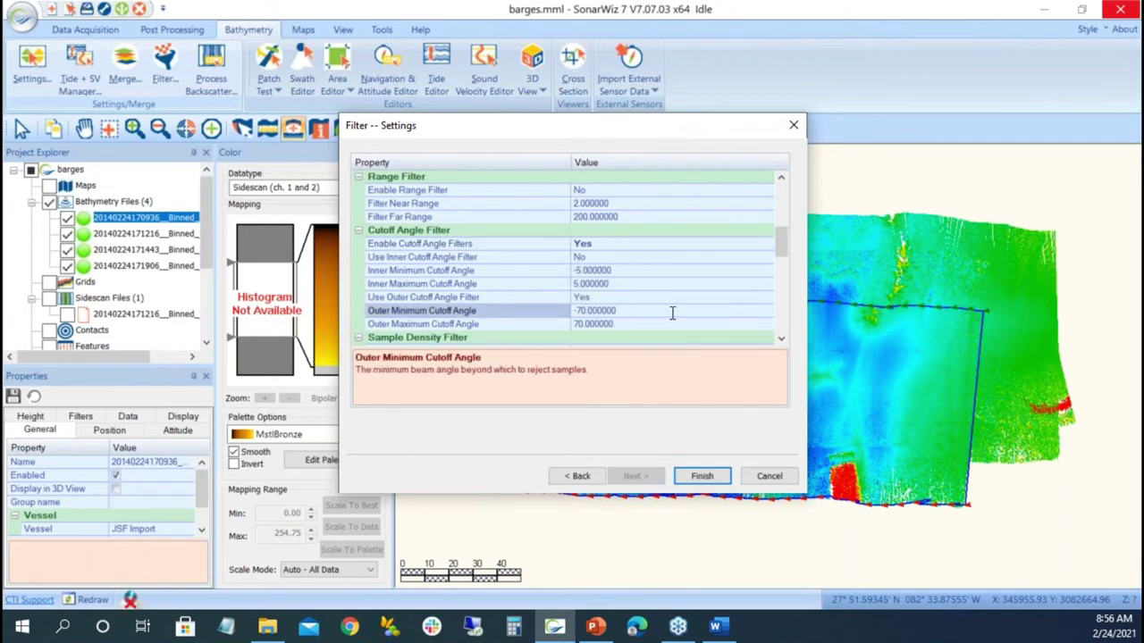
left_click(701, 477)
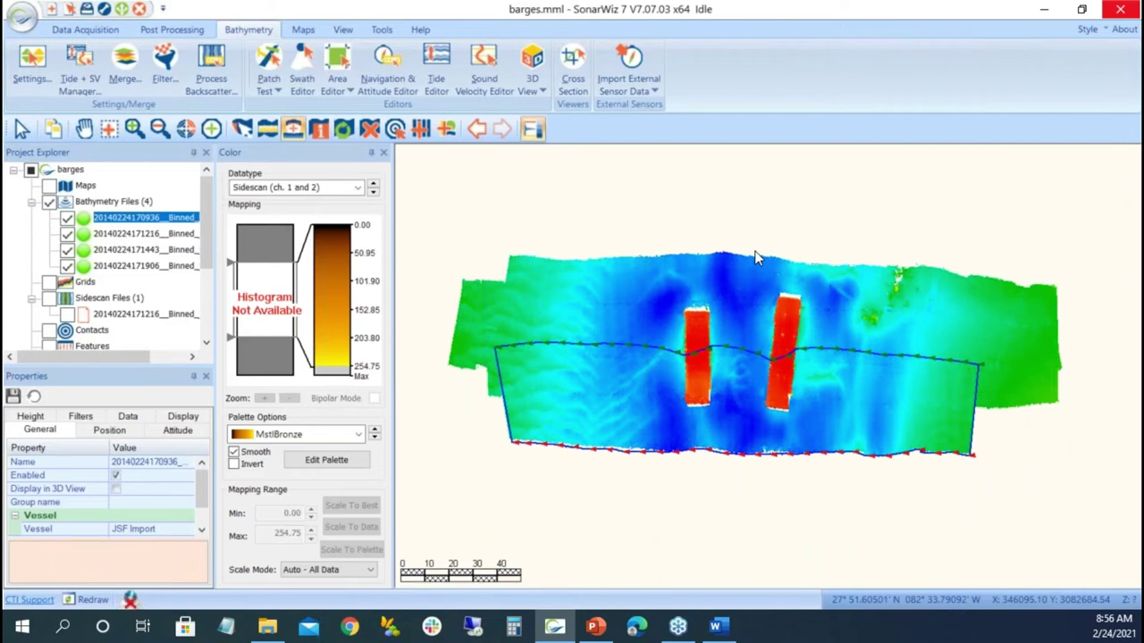
Examine the merged bathymetry around the two barges and highlight the survey lines crossing the area between them.
left_click(758, 565)
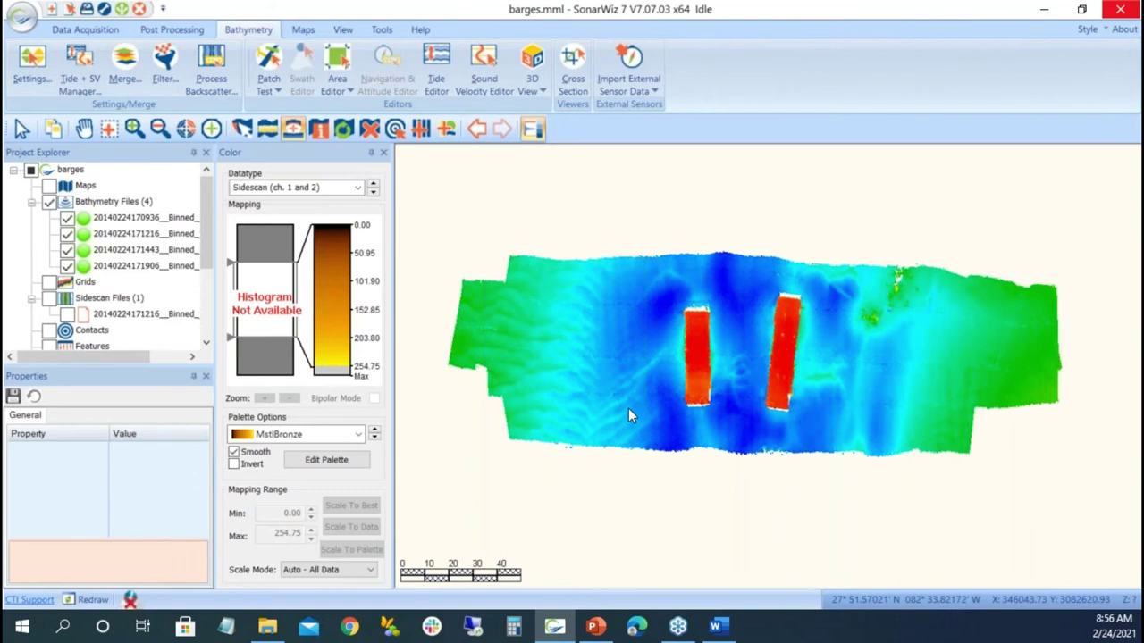
scroll(838, 372, "up", 1)
scroll(911, 303, "up", 1)
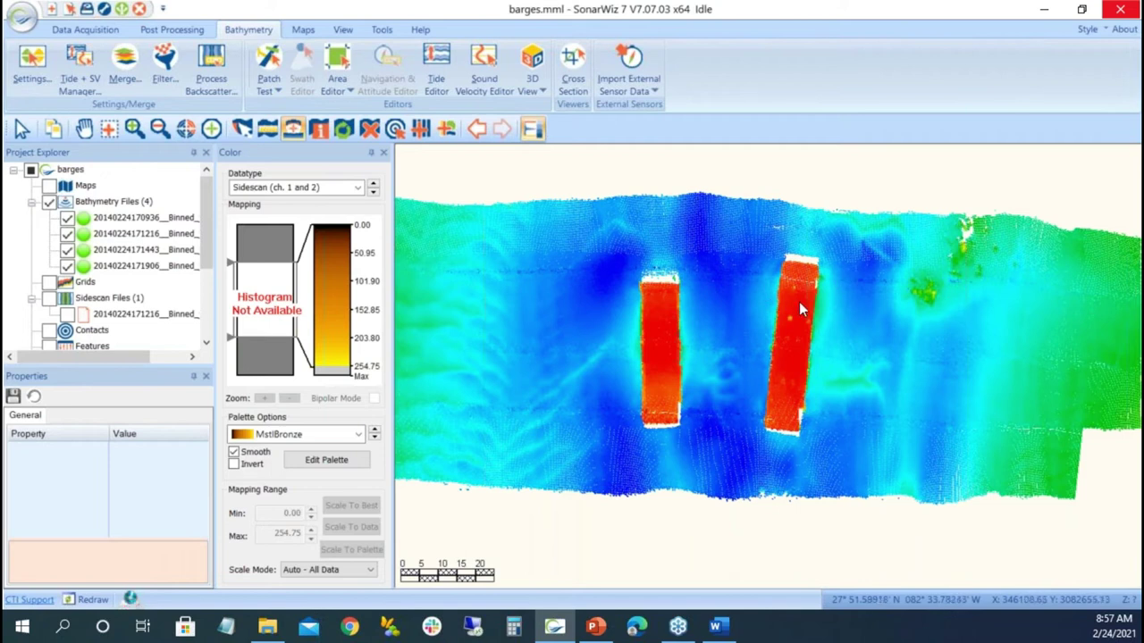
left_click(752, 236)
left_click(752, 372)
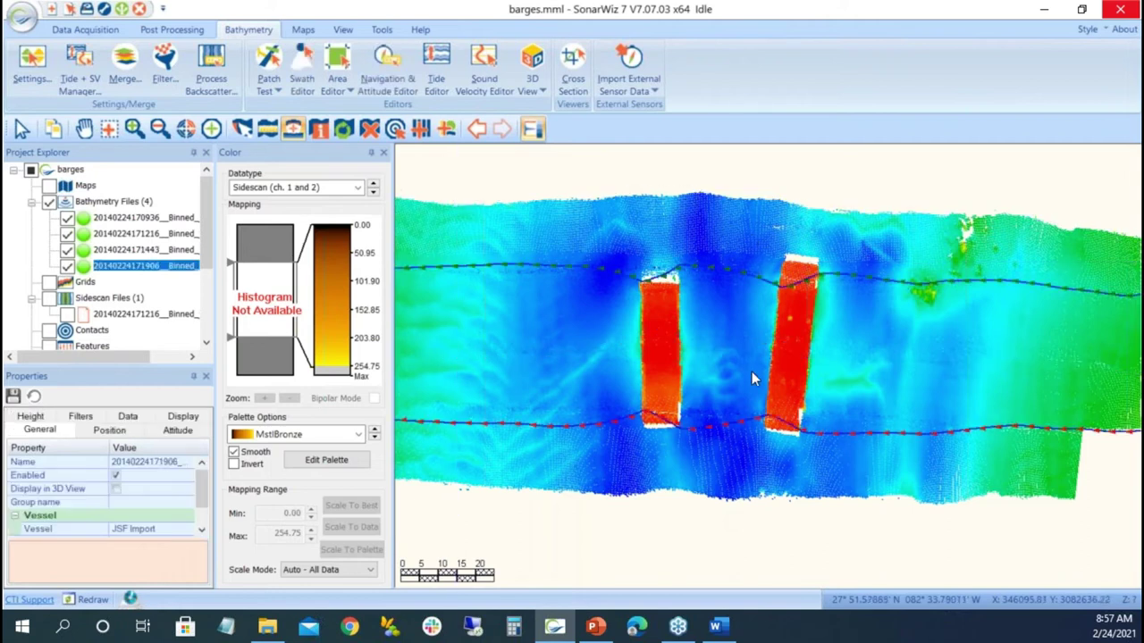
left_click(747, 238)
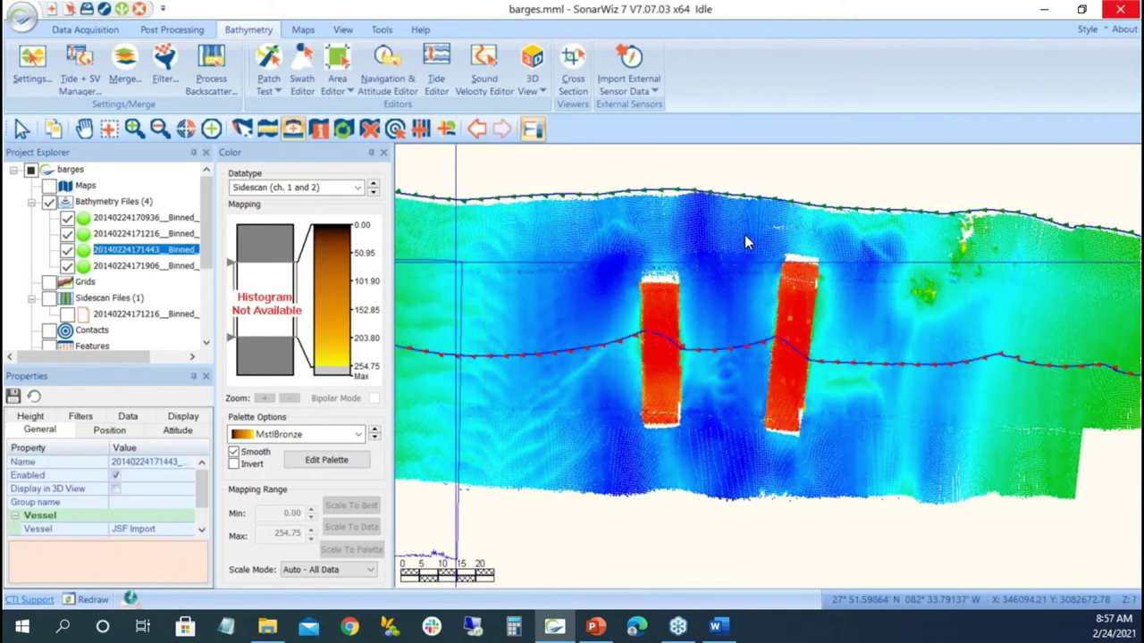
Load a rectangular area covering the eastern barge and the mound beside it into the 2D/3D area editor.
left_click(349, 87)
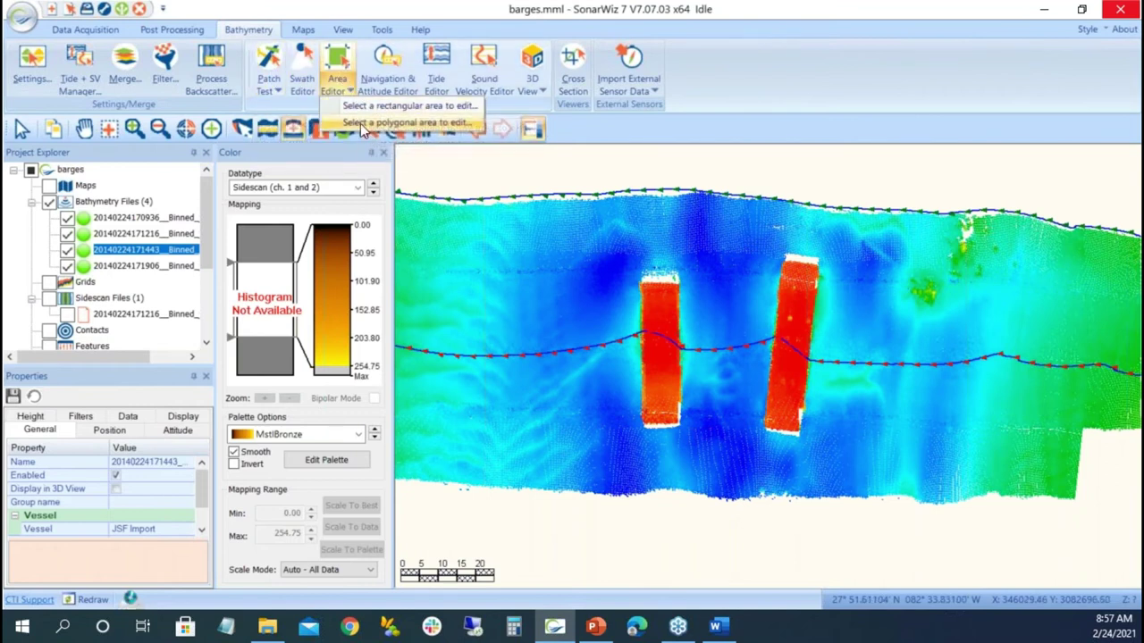
left_click(361, 107)
mouse_move(726, 221)
left_mouse_down()
mouse_move(725, 341)
mouse_move(763, 347)
mouse_move(805, 334)
mouse_move(841, 351)
mouse_move(848, 302)
mouse_move(955, 323)
mouse_move(937, 263)
mouse_move(795, 232)
mouse_move(722, 251)
left_mouse_up()
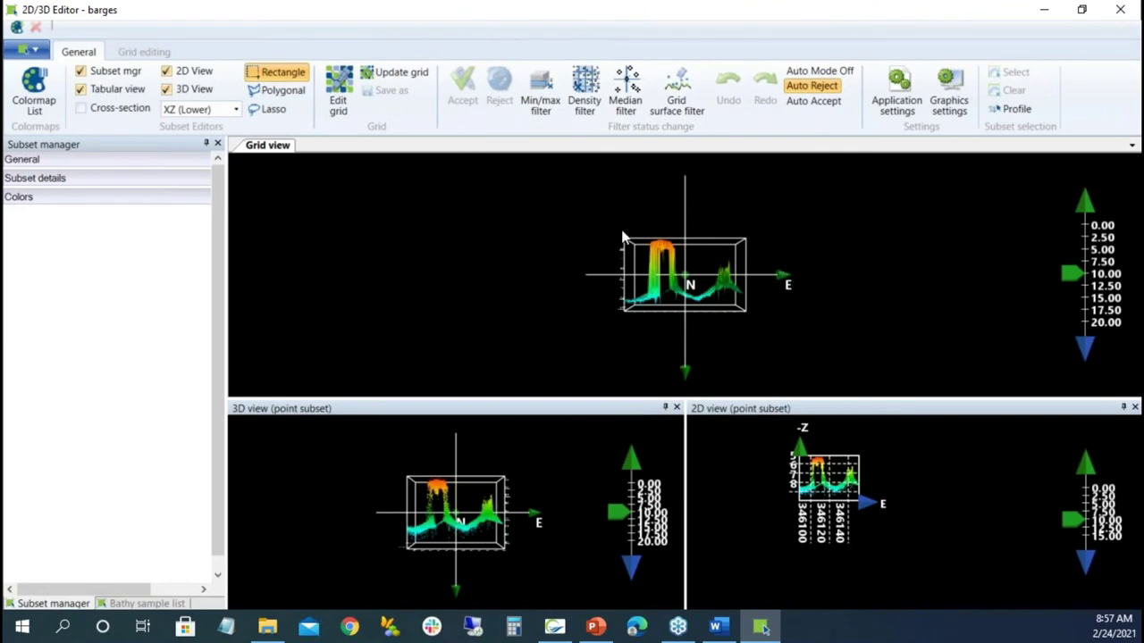
Reject the spike of stray soundings above the eastern mound with a rectangle in the 3D point view.
left_click_drag(490, 498, 501, 536)
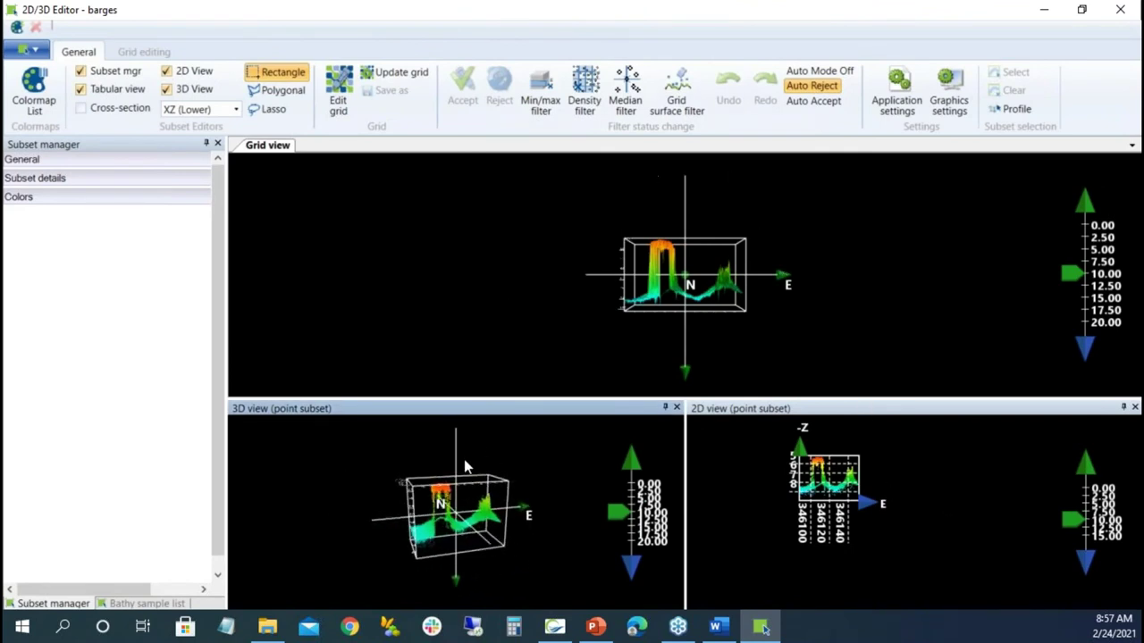
scroll(402, 507, "up", 2)
scroll(402, 508, "up", 5)
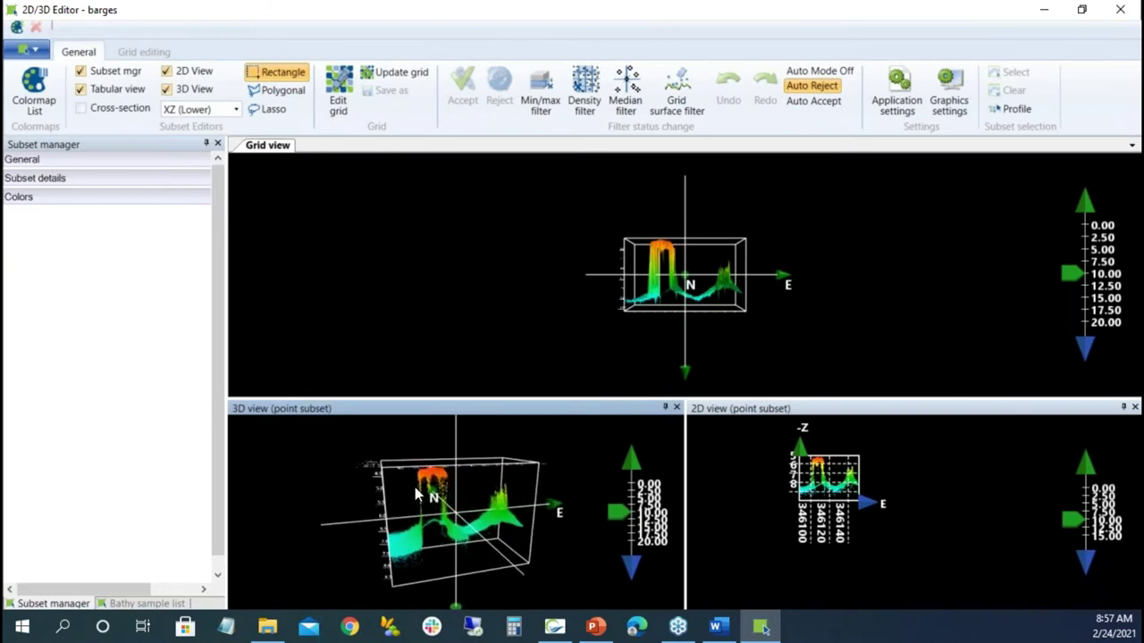
left_click_drag(383, 507, 353, 485)
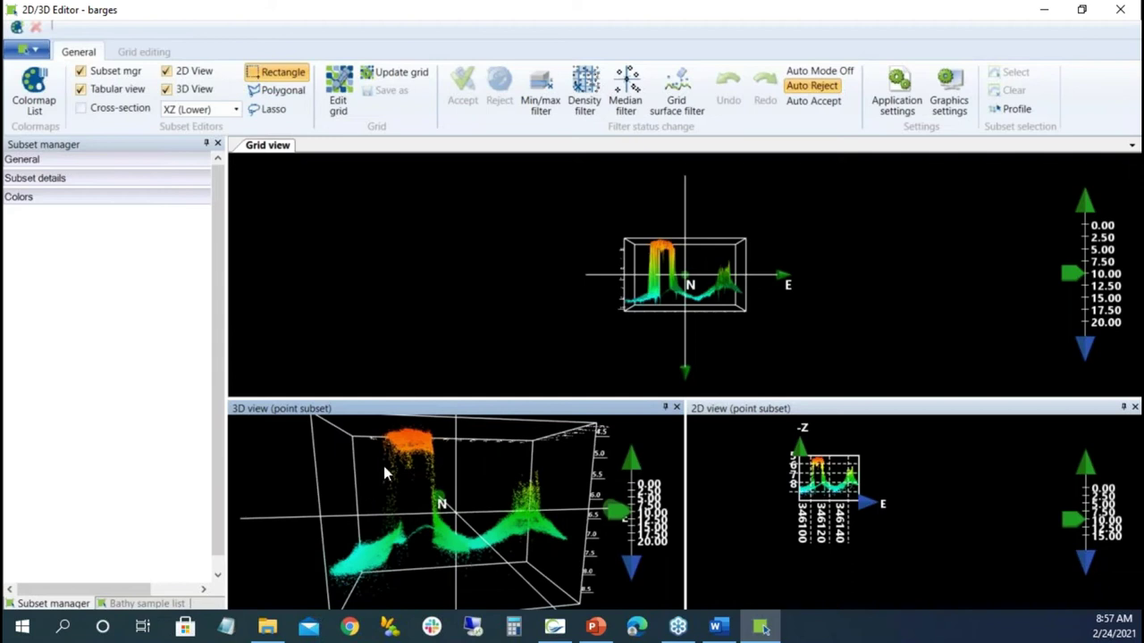
left_click_drag(502, 490, 557, 453)
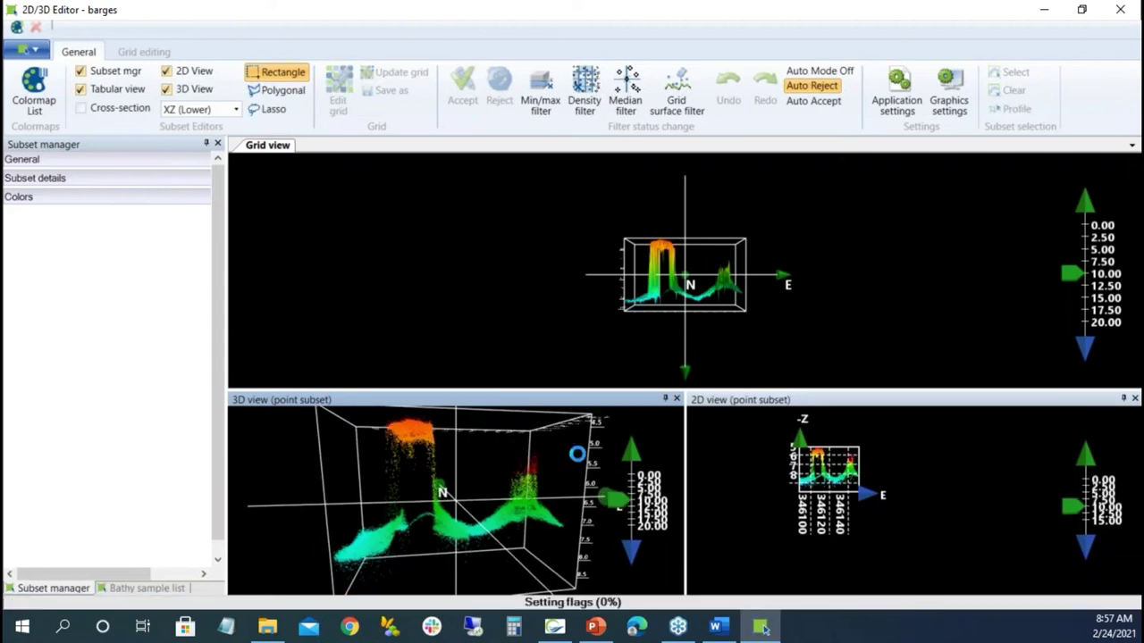
Box-reject soundings just below the barge top in the 2D point view and tilt the grid view for inspection.
scroll(813, 473, "up", 5)
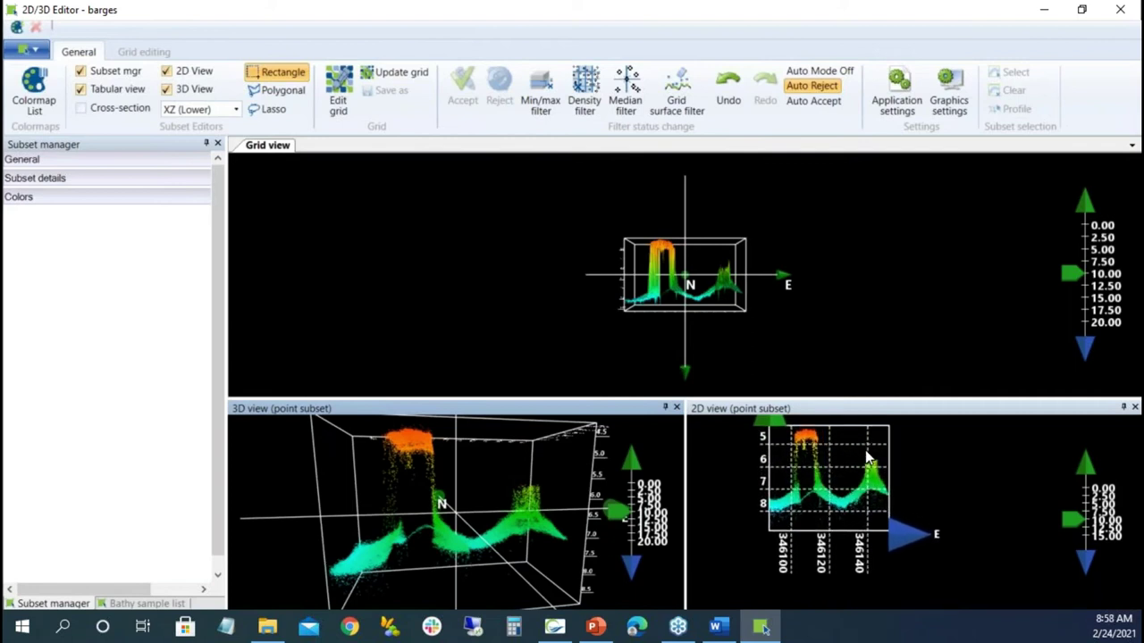
left_click_drag(801, 444, 818, 472)
left_click_drag(731, 334, 785, 339)
left_click_drag(717, 256, 711, 262)
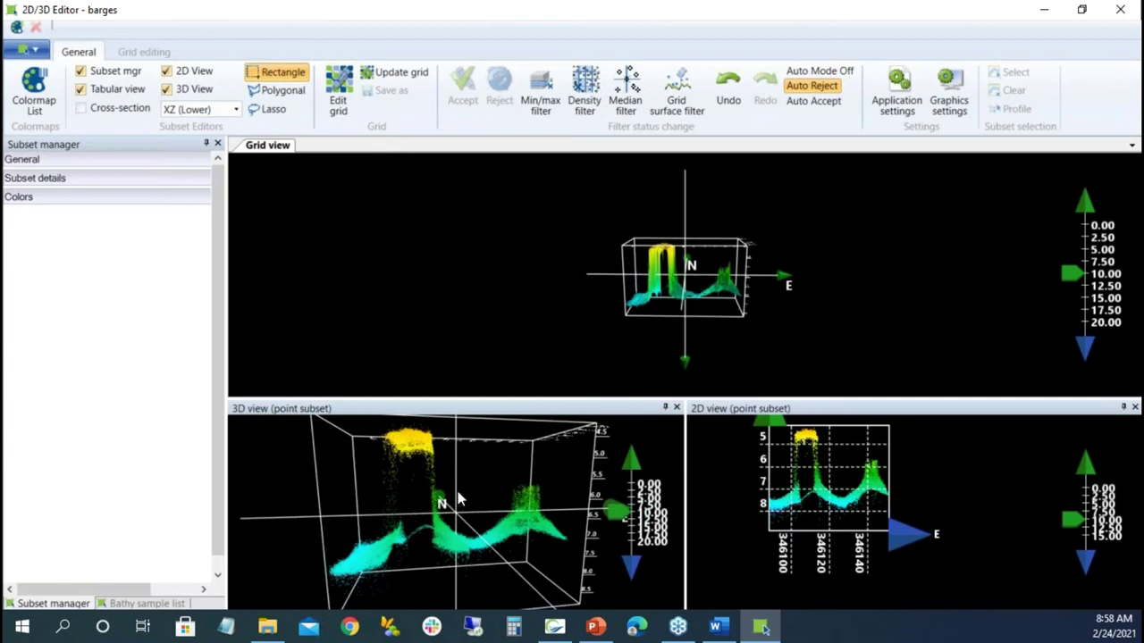
Set the color attribute of the point subset to Survey line.
left_click(169, 197)
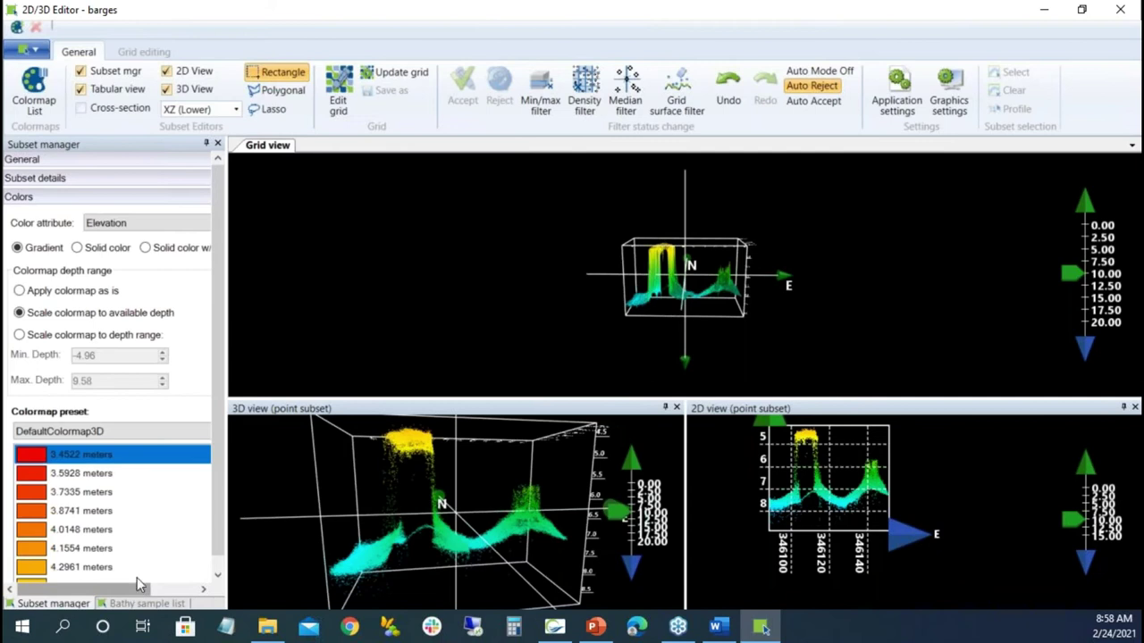
left_click(175, 224)
left_click(161, 263)
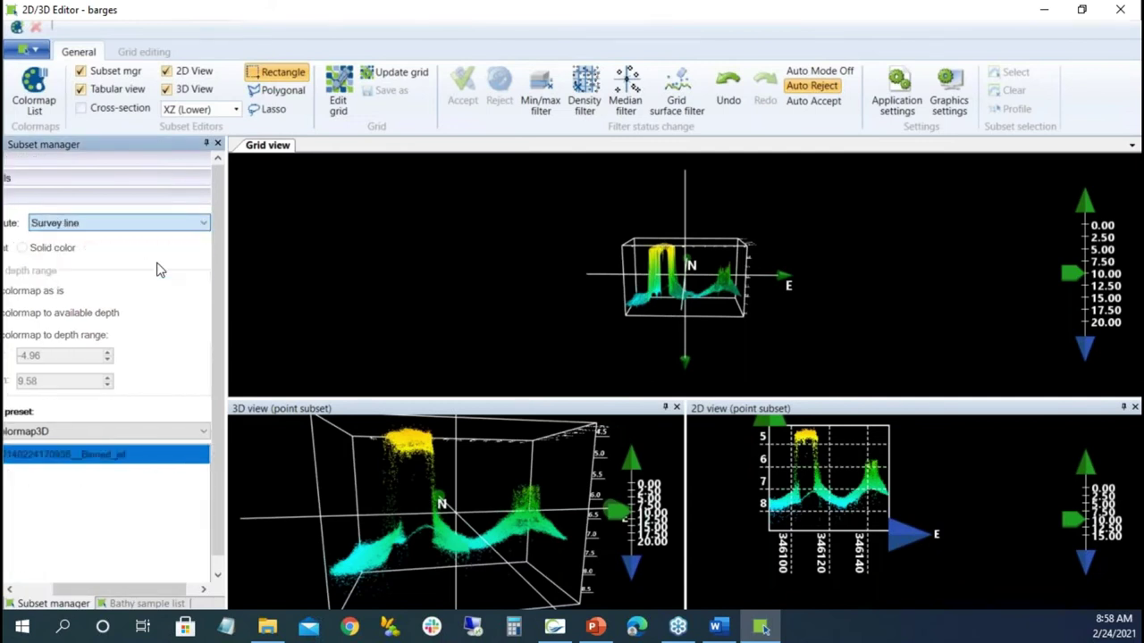
Enlarge the 3D point view, examine how the survey lines agree around the barge, and close the area editor.
left_click_drag(393, 463, 487, 251)
left_click_drag(534, 508, 525, 403)
right_click(480, 425)
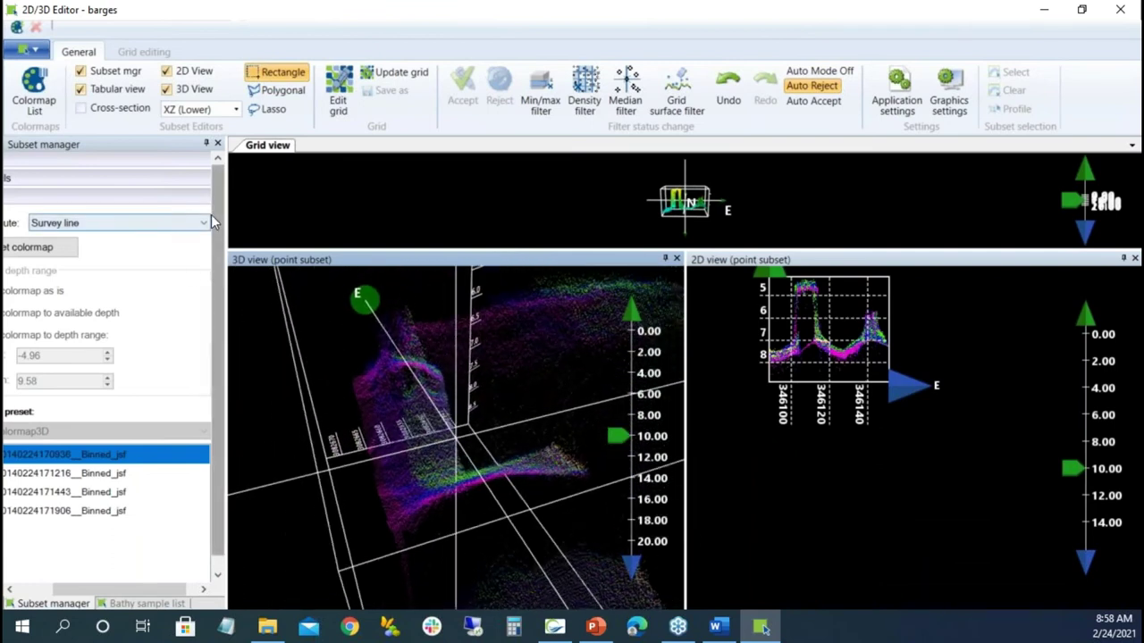
left_click_drag(442, 431, 426, 362)
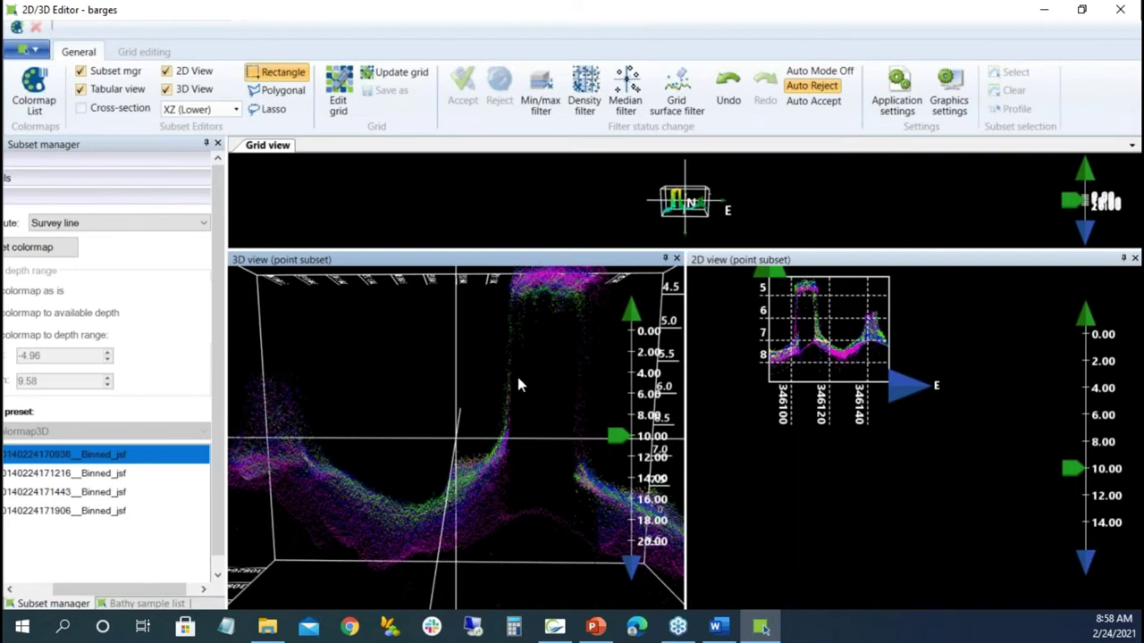
left_click(1120, 9)
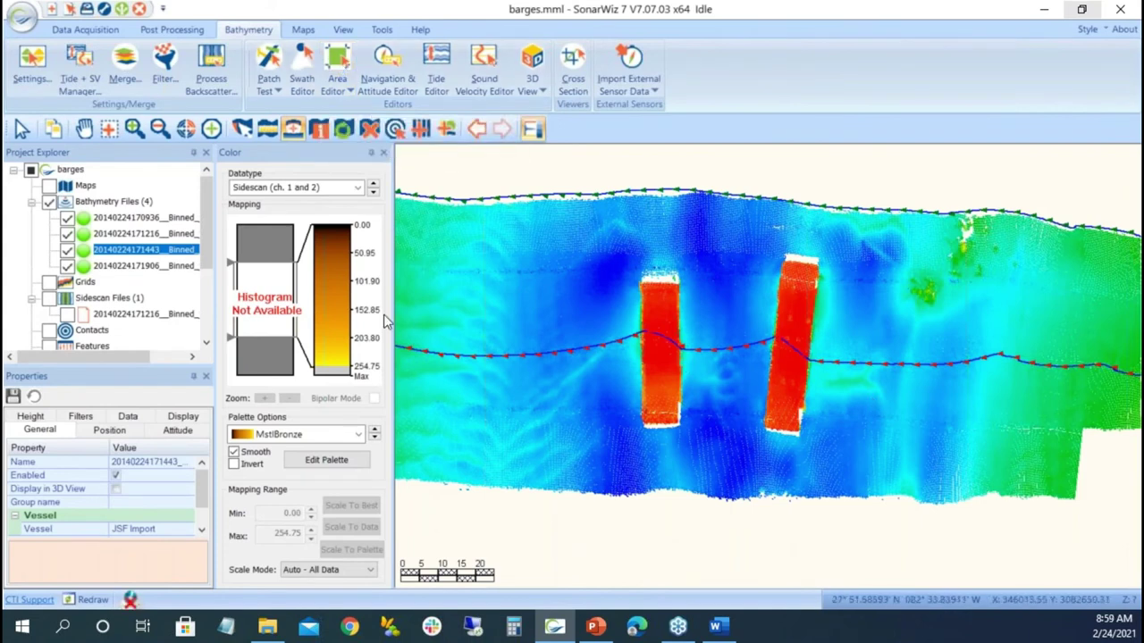
left_click(141, 219)
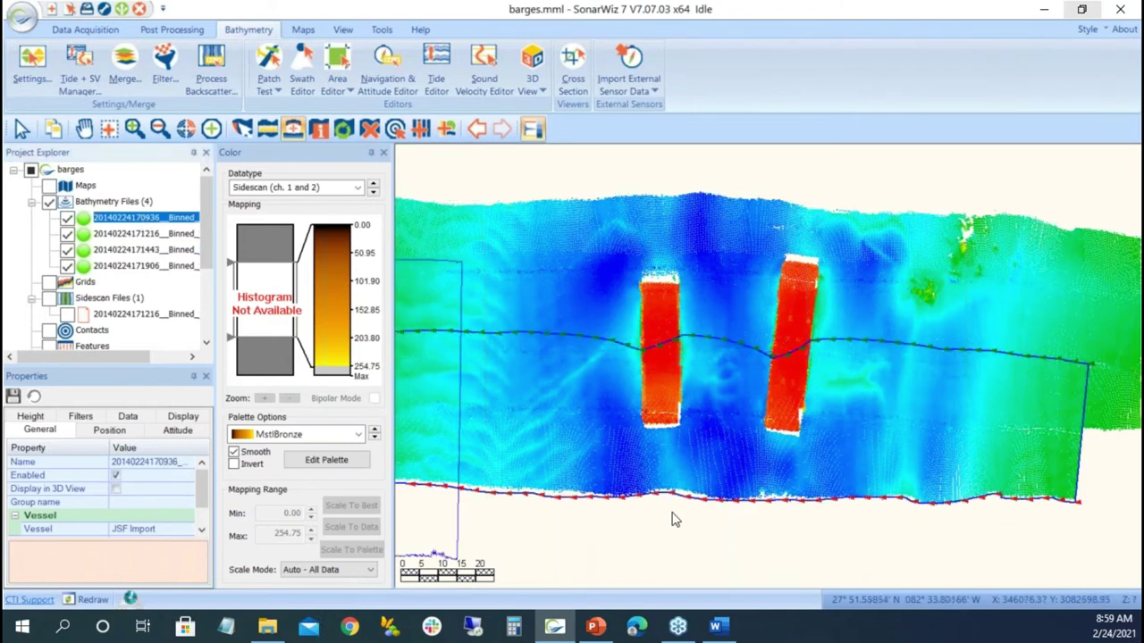
left_click(152, 253)
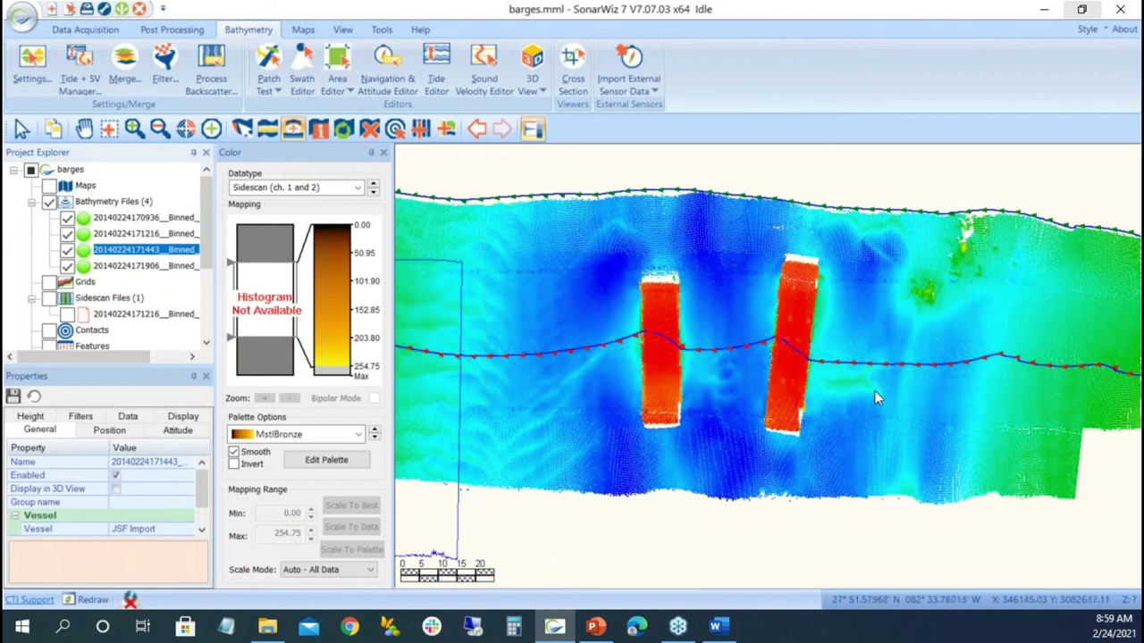
left_click(140, 221)
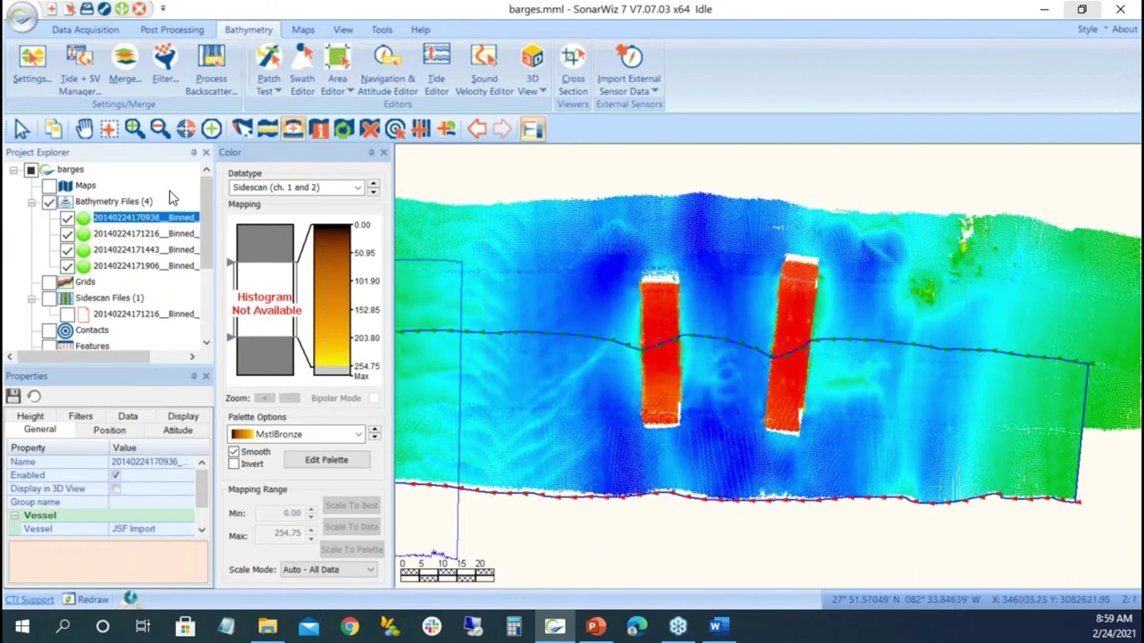
left_click(125, 67)
left_click(363, 166)
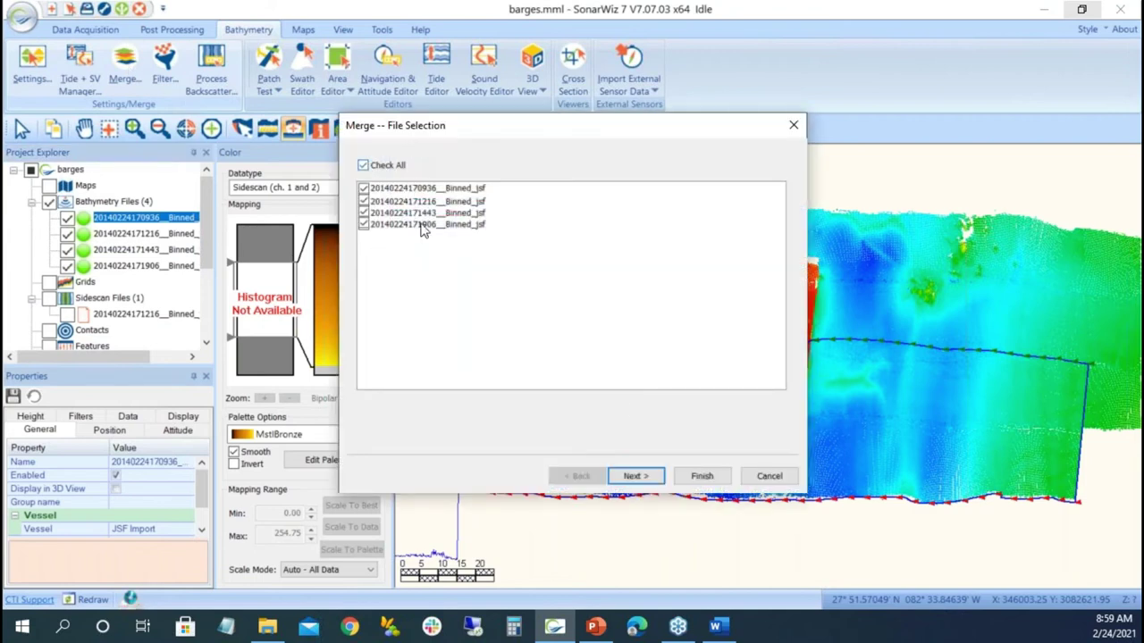
left_click(634, 477)
left_click(642, 477)
left_click(642, 477)
Set the outer minimum and maximum cutoff angles to -80 and 80 and run the merge.
scroll(648, 298, "down", 4)
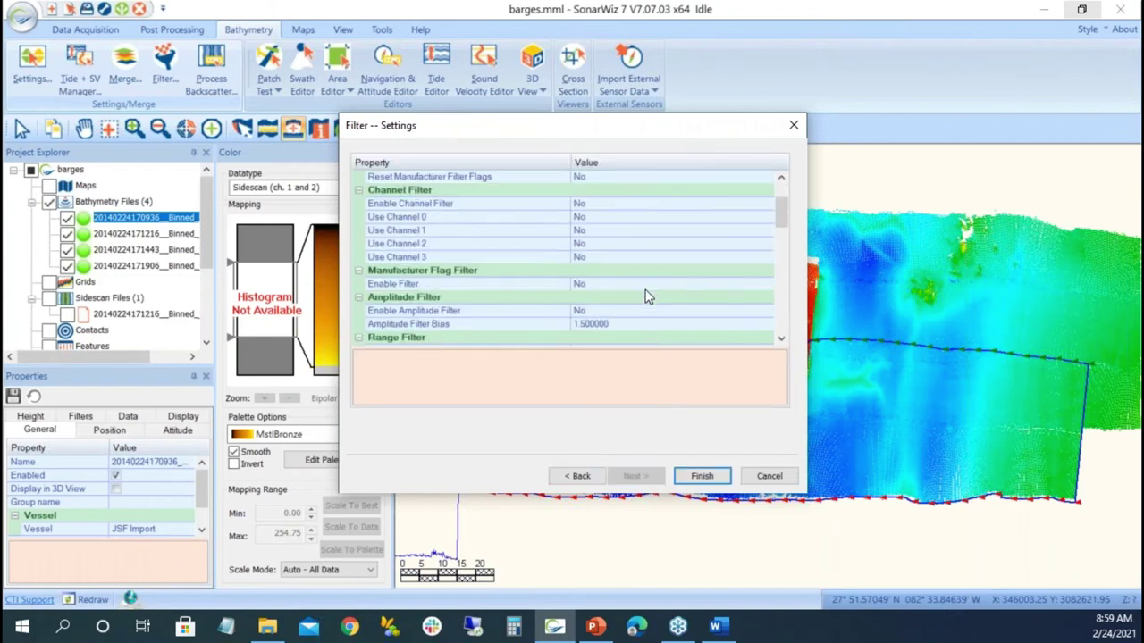
scroll(649, 297, "down", 7)
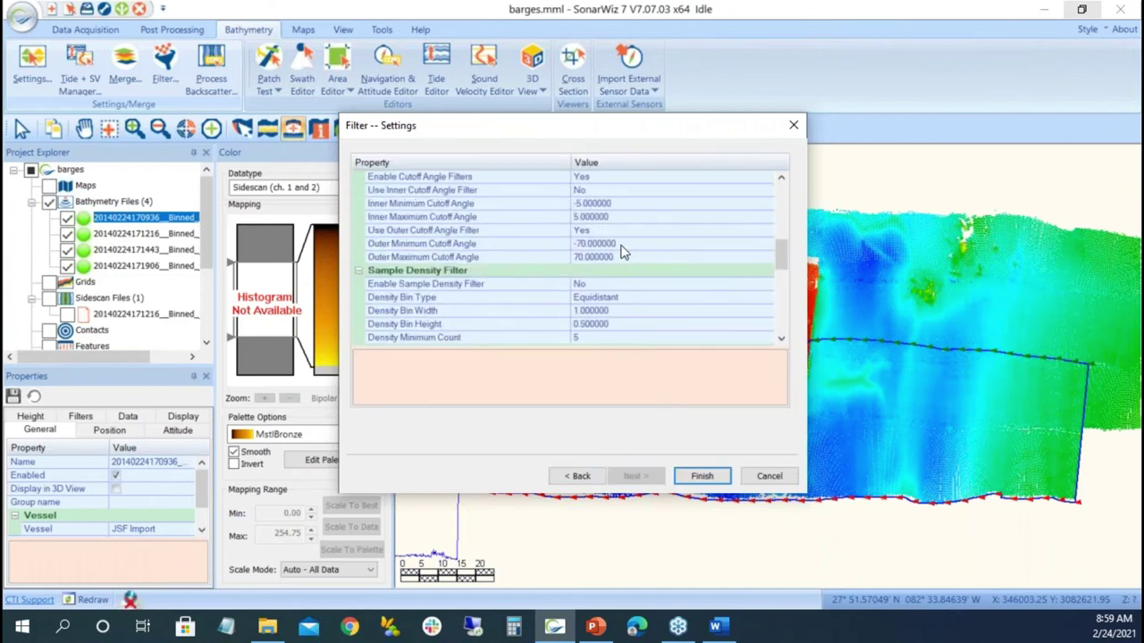
left_click(621, 248)
left_click(594, 245)
type("8")
left_click(622, 259)
left_click(582, 258)
type("8")
left_click(701, 475)
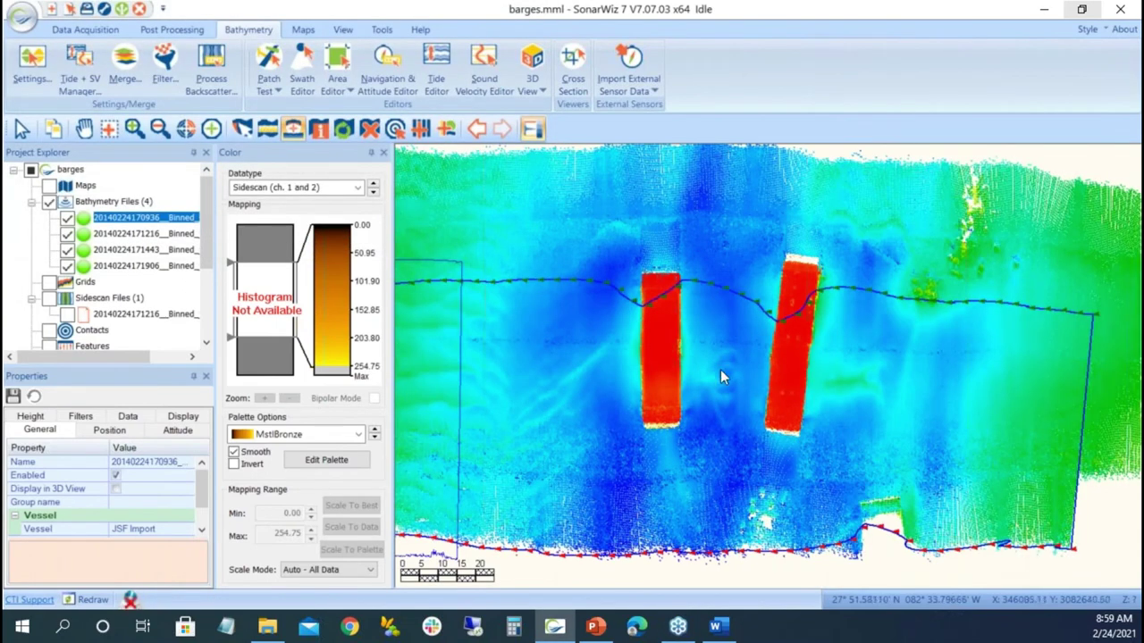
left_click(811, 180)
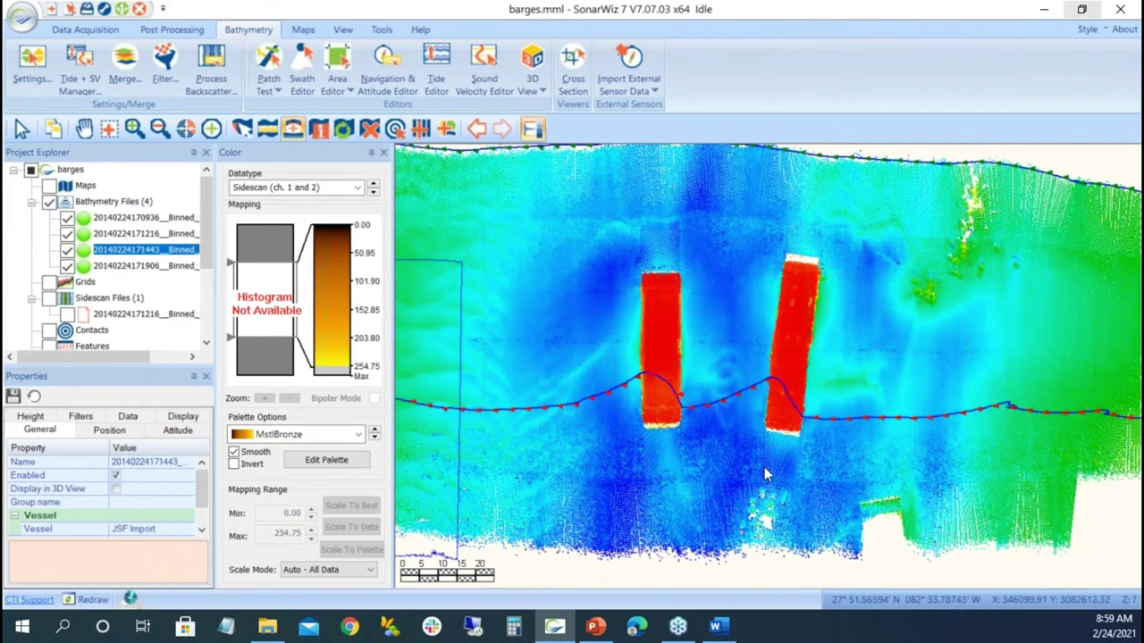
left_click(761, 516)
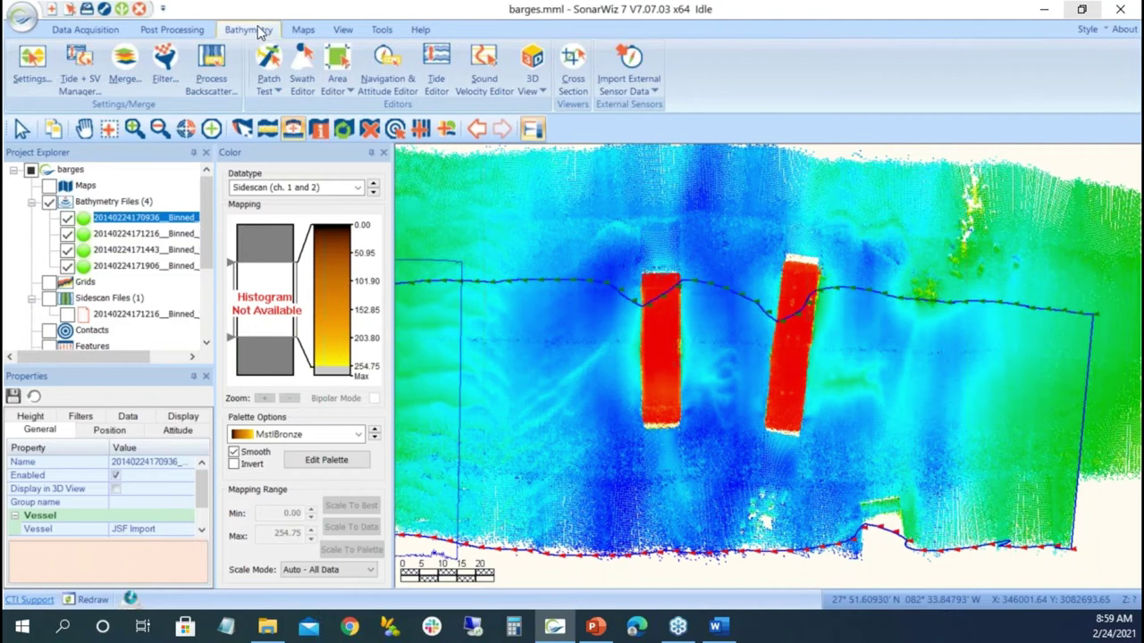
left_click(187, 31)
left_click(249, 30)
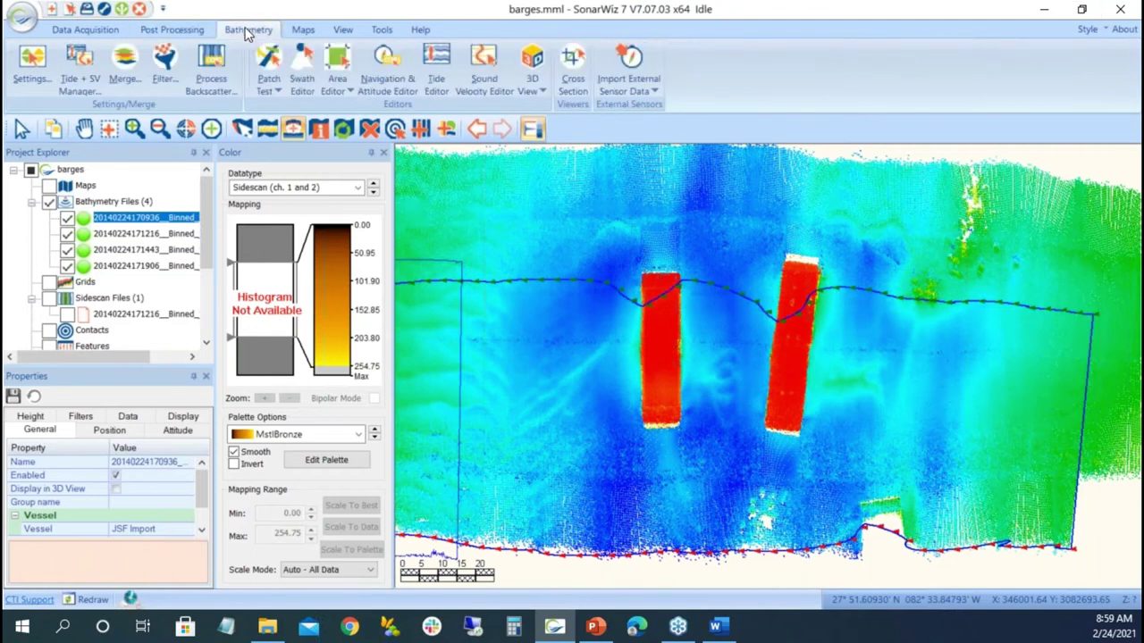
Select a profile for roll calibration, run automatic calibration on the port channel, examine the curves, and close the calibration window.
left_click(277, 93)
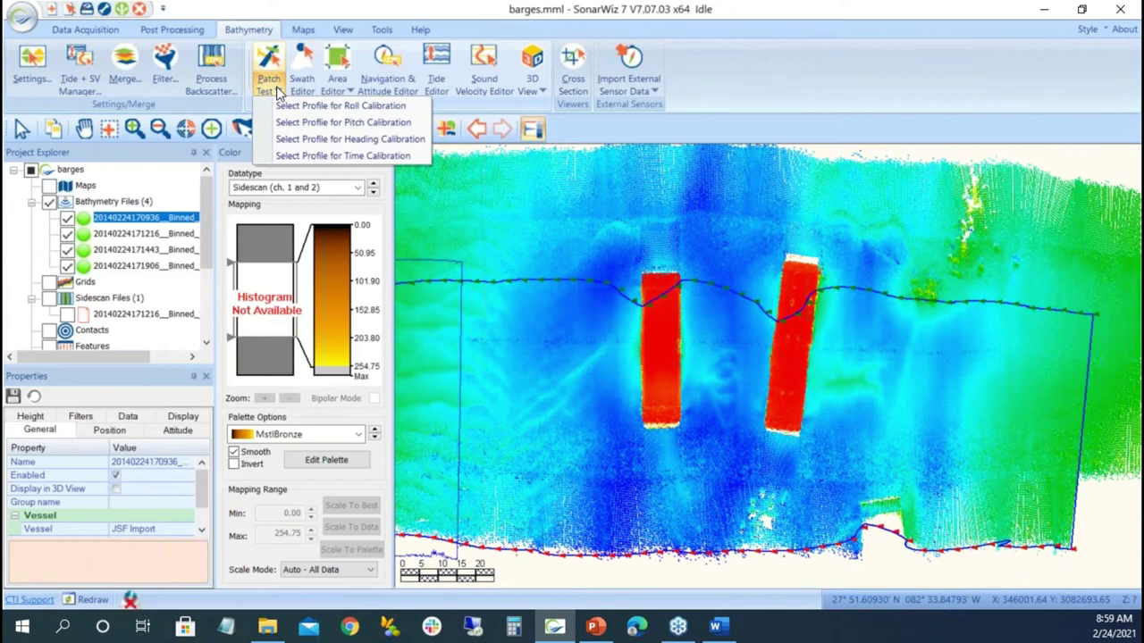
left_click(295, 106)
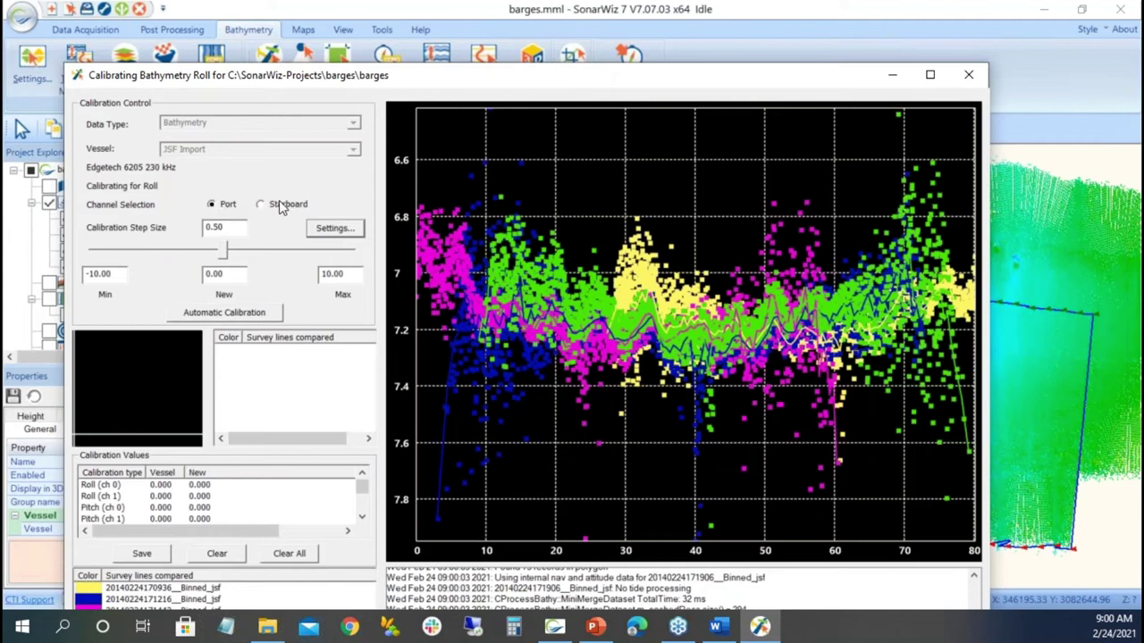
left_click(219, 314)
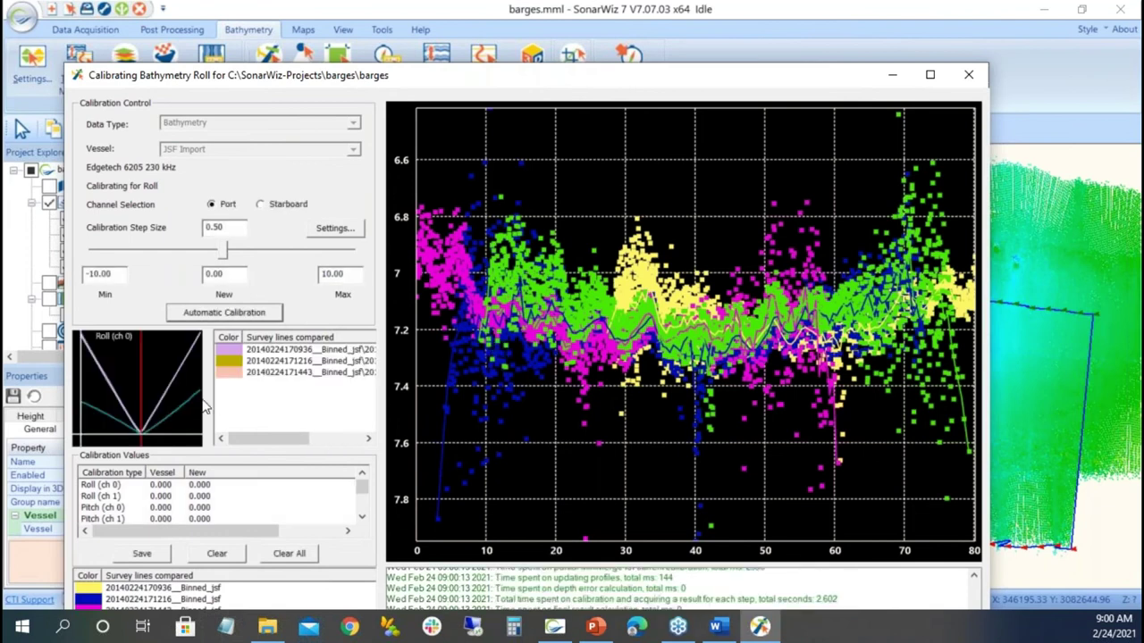
left_click_drag(362, 74, 379, 15)
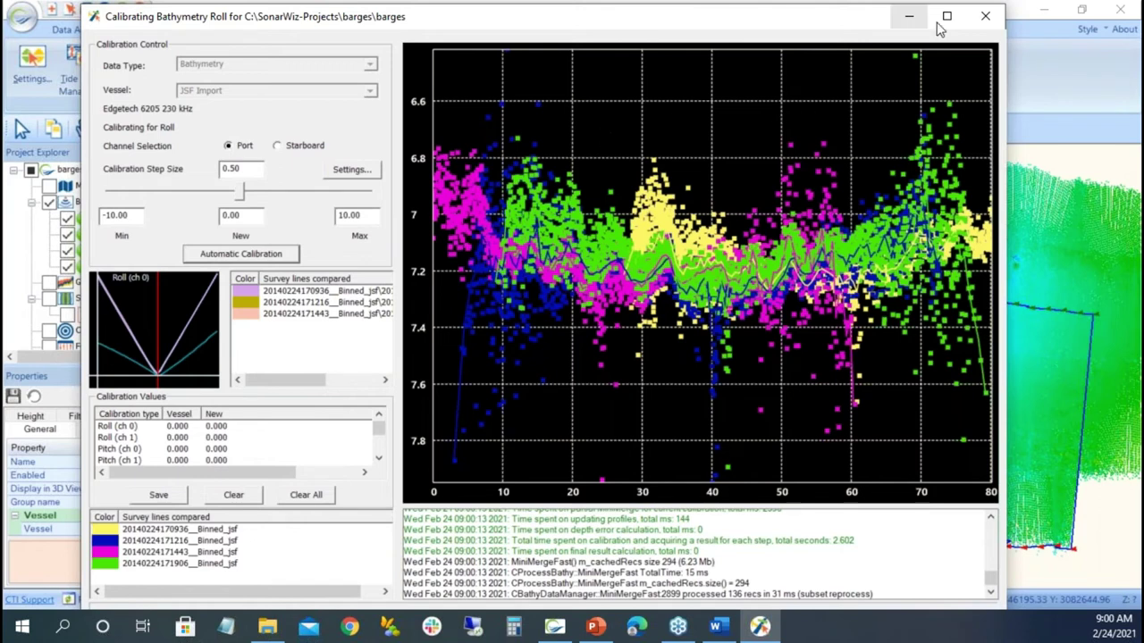
left_click(987, 16)
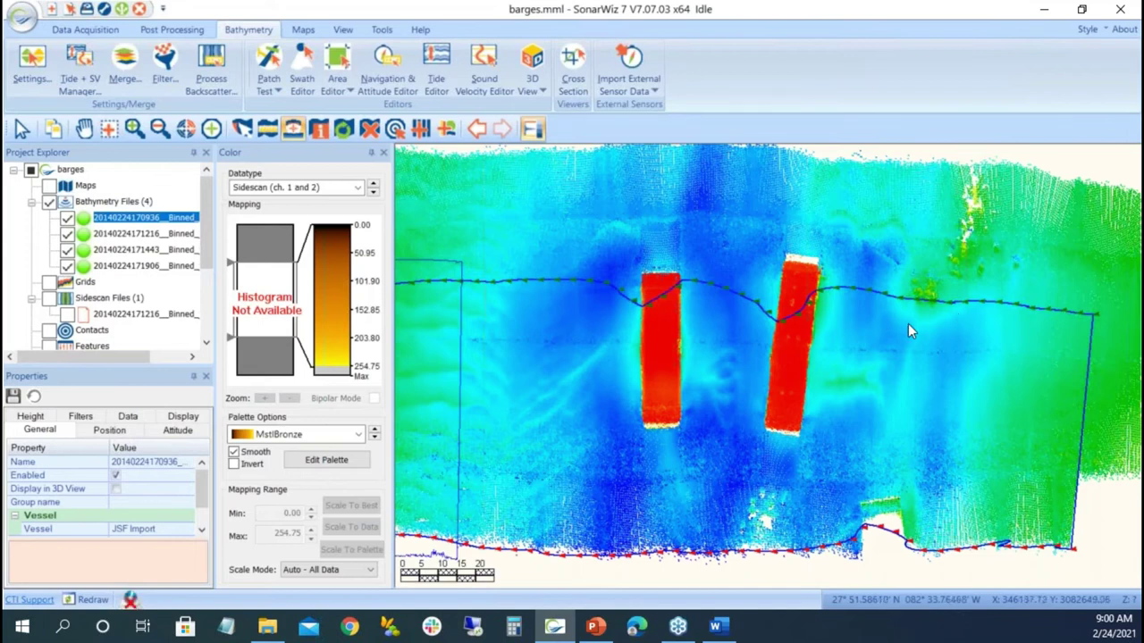
left_click(280, 89)
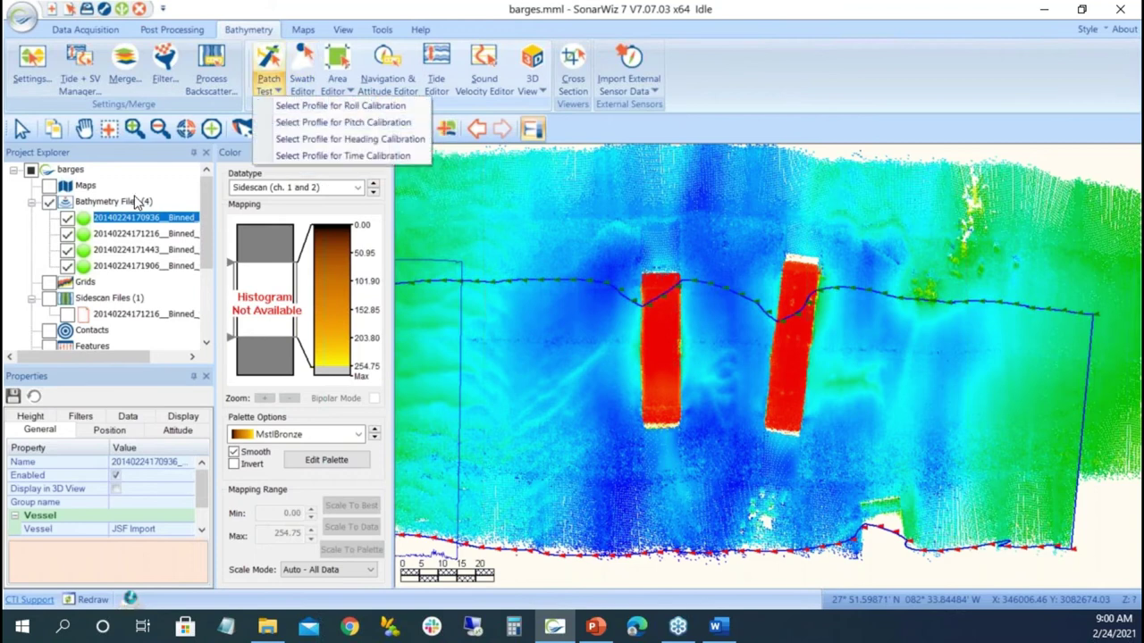
left_click(129, 234)
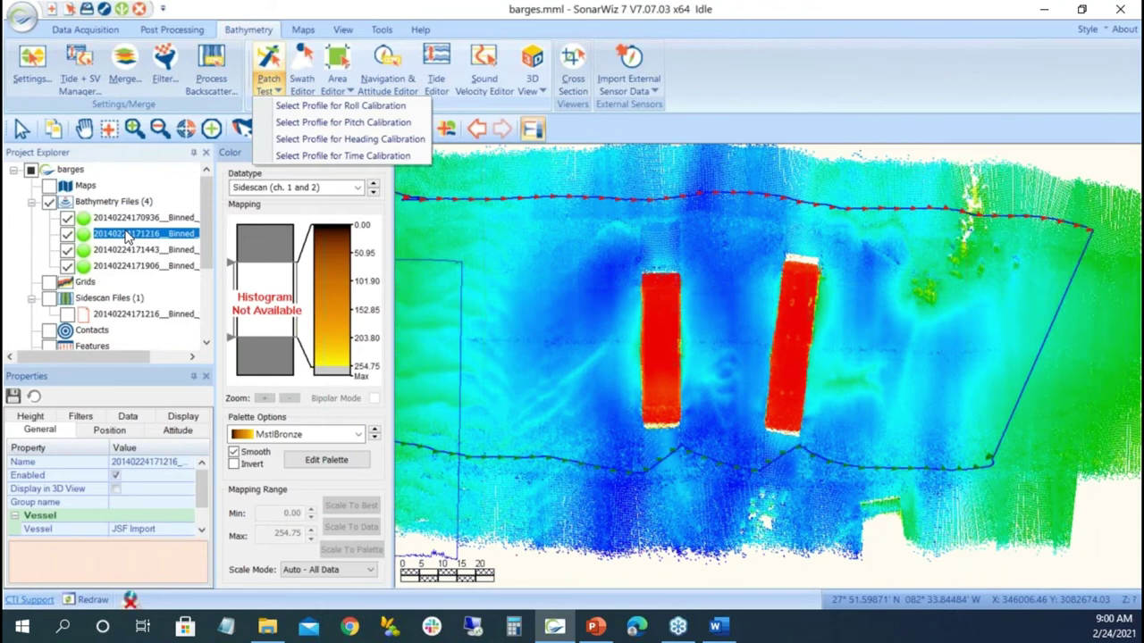
left_click(131, 219)
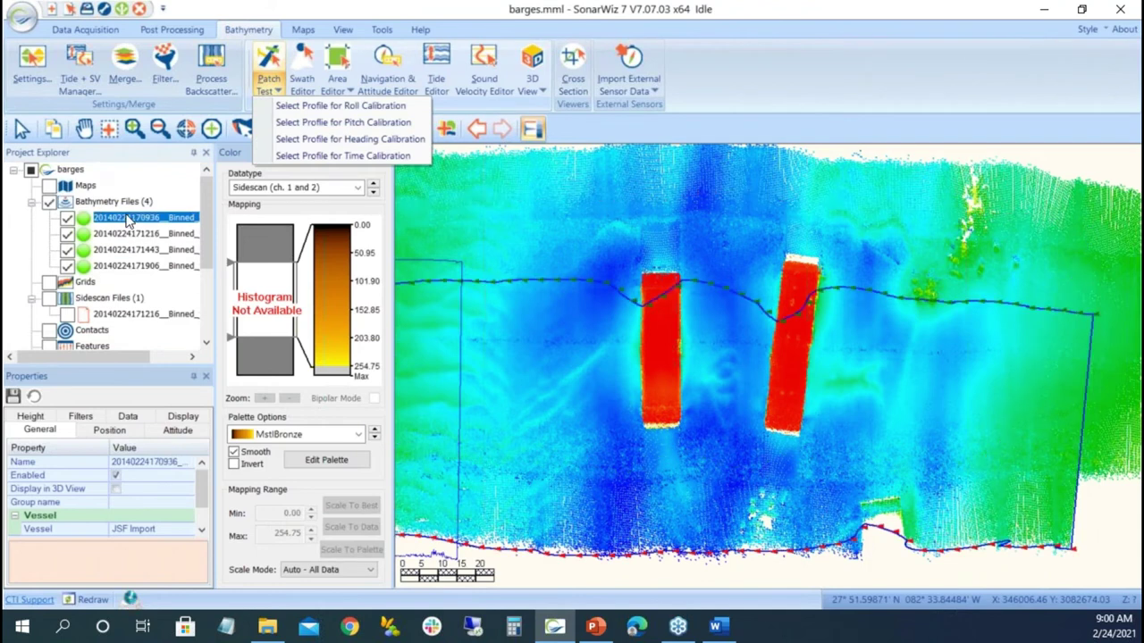
left_click(67, 250)
left_click(67, 265)
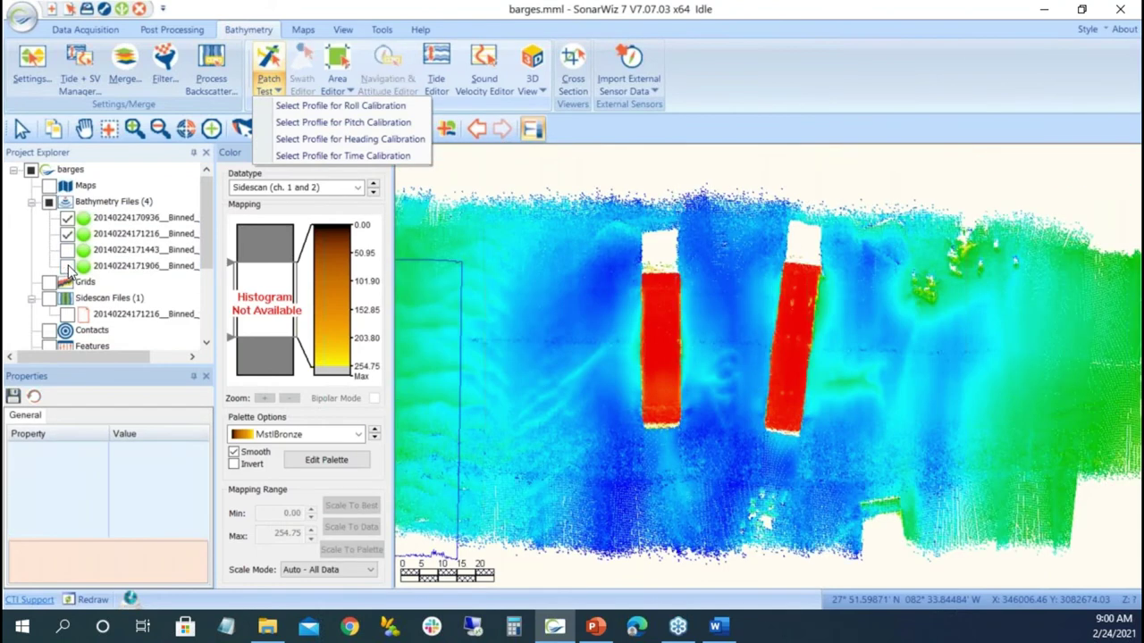
left_click(72, 268)
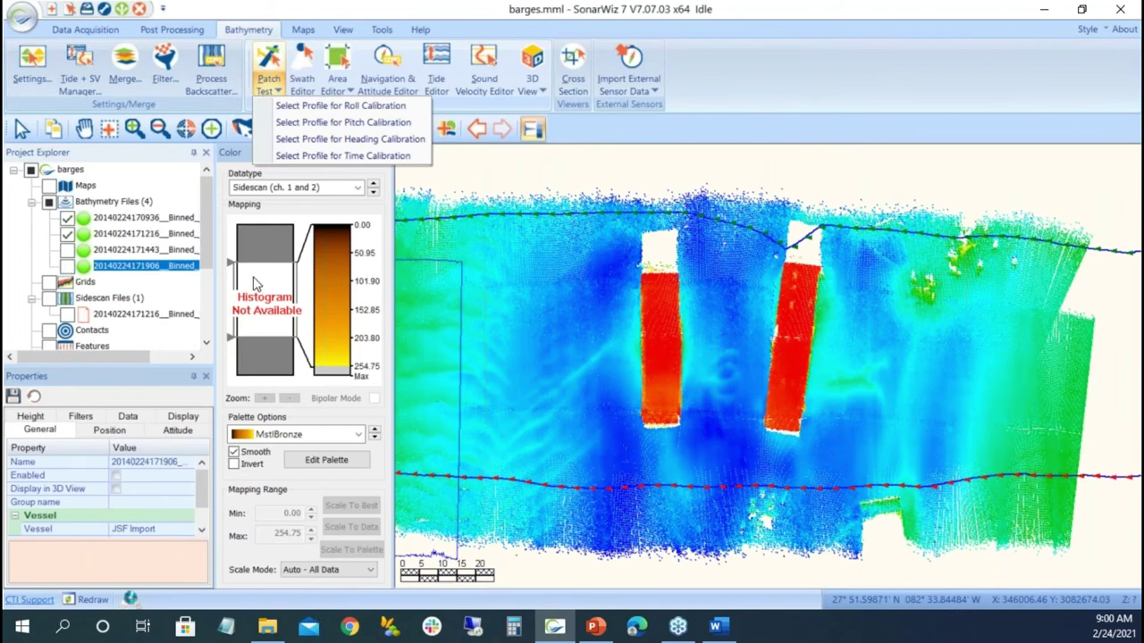
left_click(134, 218)
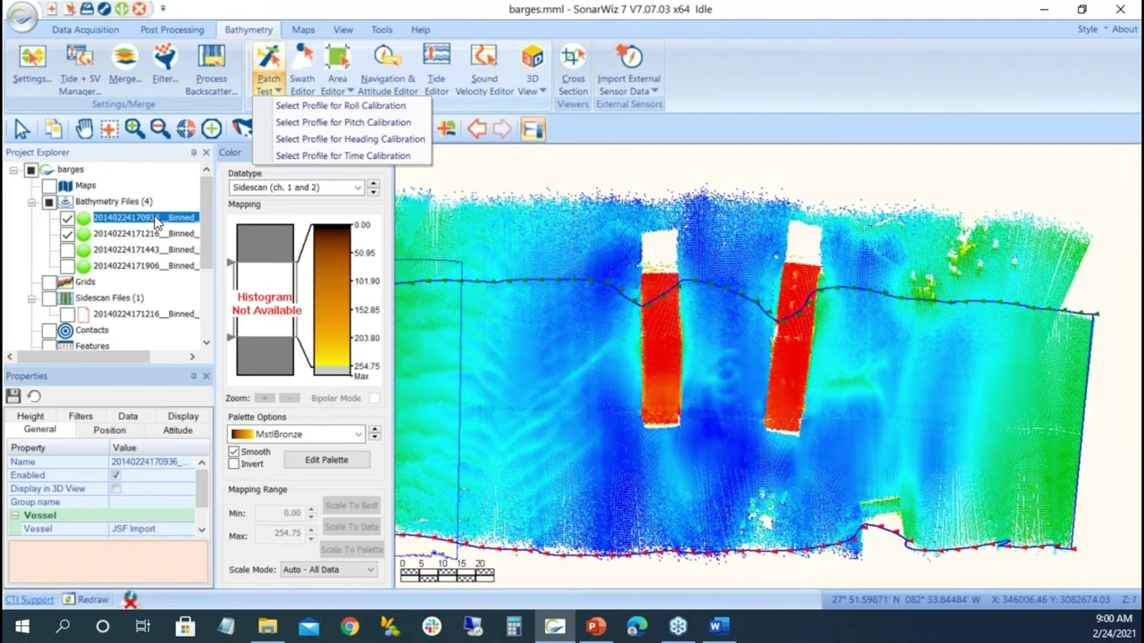
left_click(153, 234)
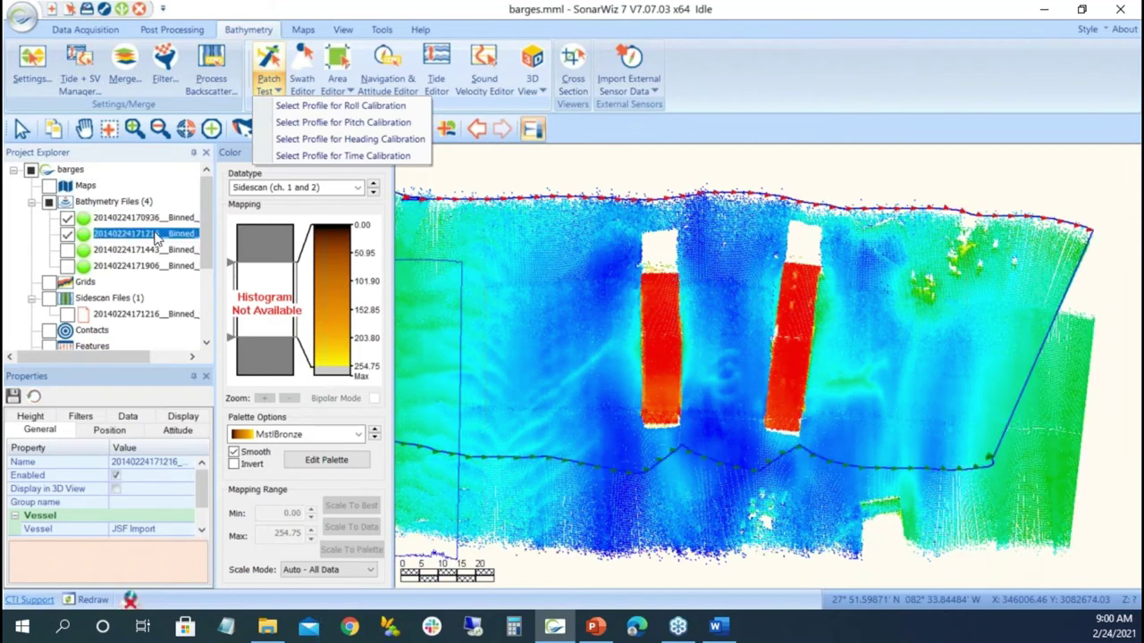
Define a pitch calibration profile across both barges and run automatic calibration on the port channel with a 0.10 step size.
left_click(366, 125)
left_click_drag(585, 362, 907, 368)
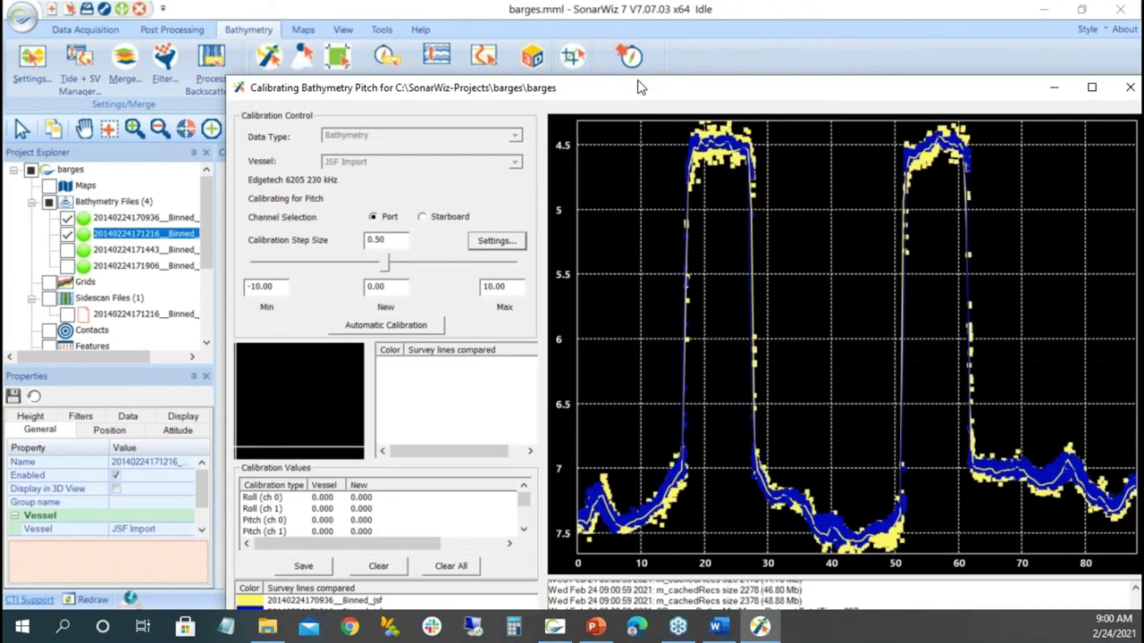
left_click_drag(633, 84, 492, 89)
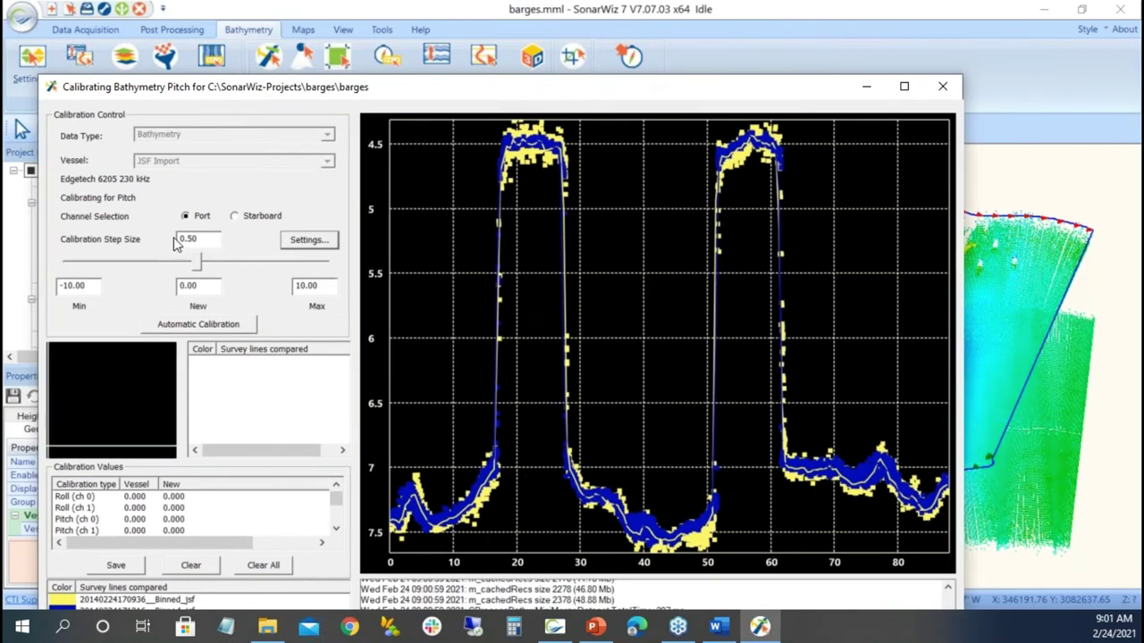
left_click_drag(198, 239, 192, 239)
type("10")
left_click(206, 323)
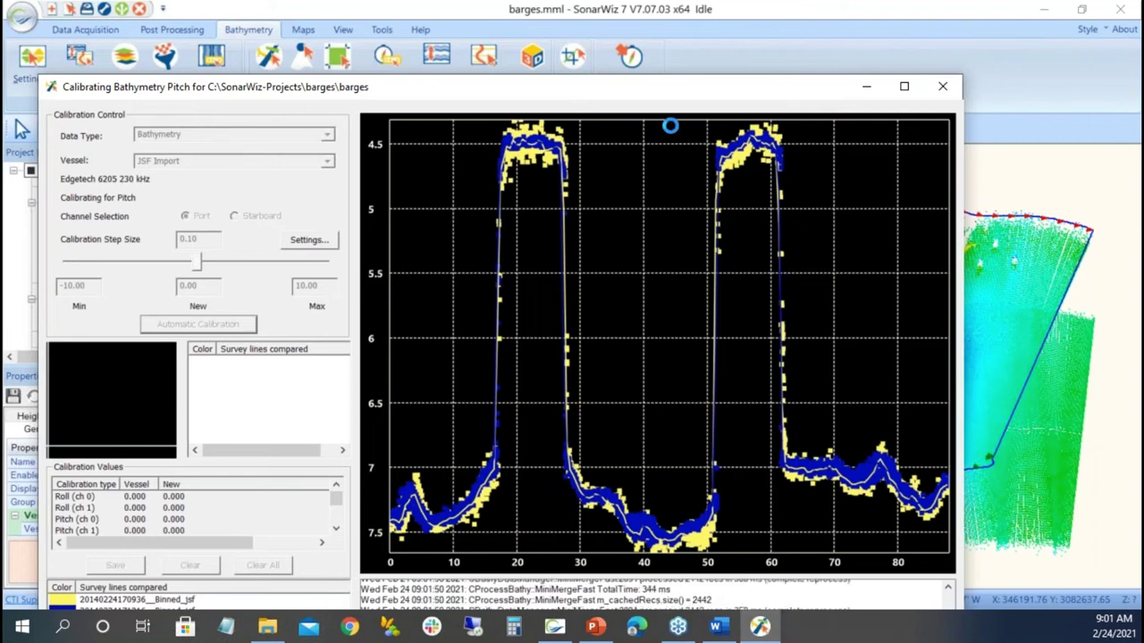
Move the calibration window off the map, re-enable all four bathymetry files, and widen the Project Explorer to show full file names.
left_click_drag(674, 95, 1143, 269)
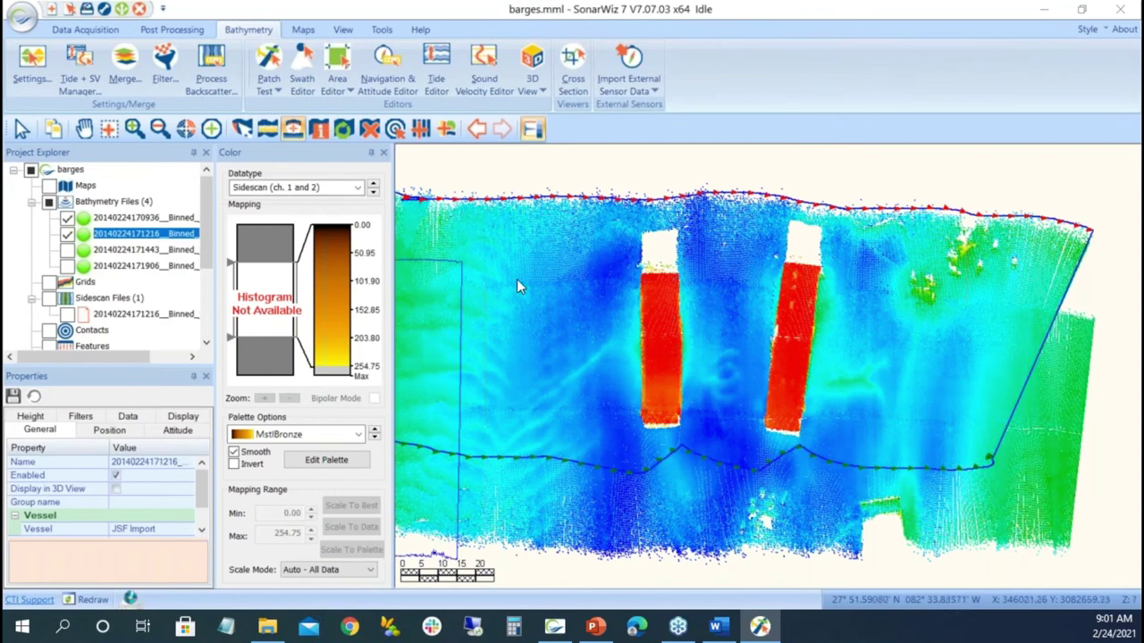
left_click(550, 259)
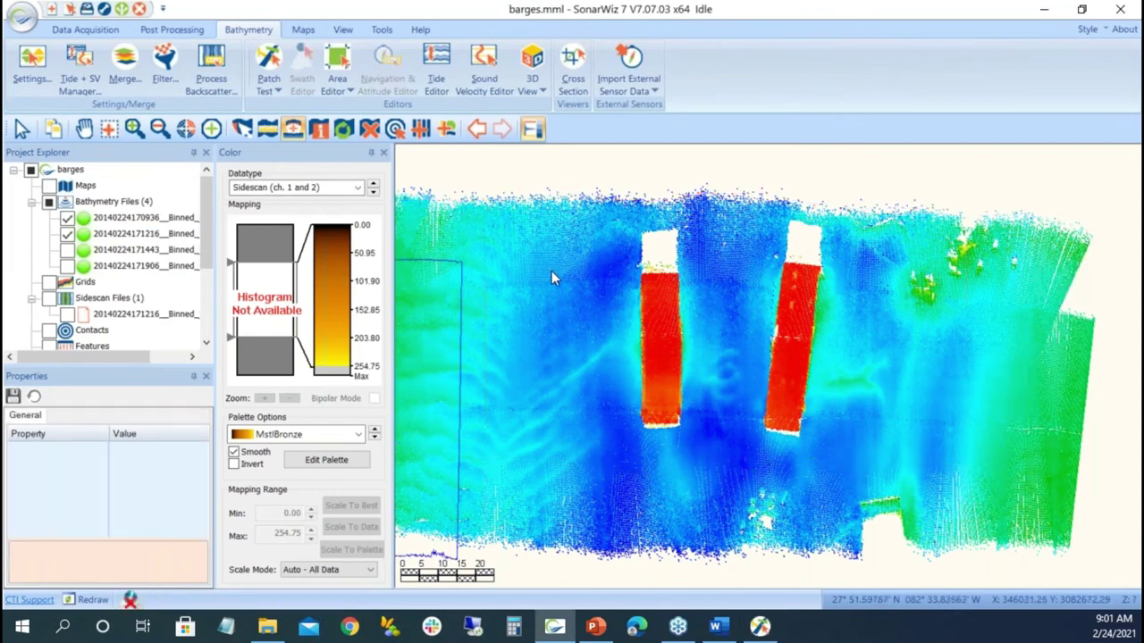
left_click(49, 202)
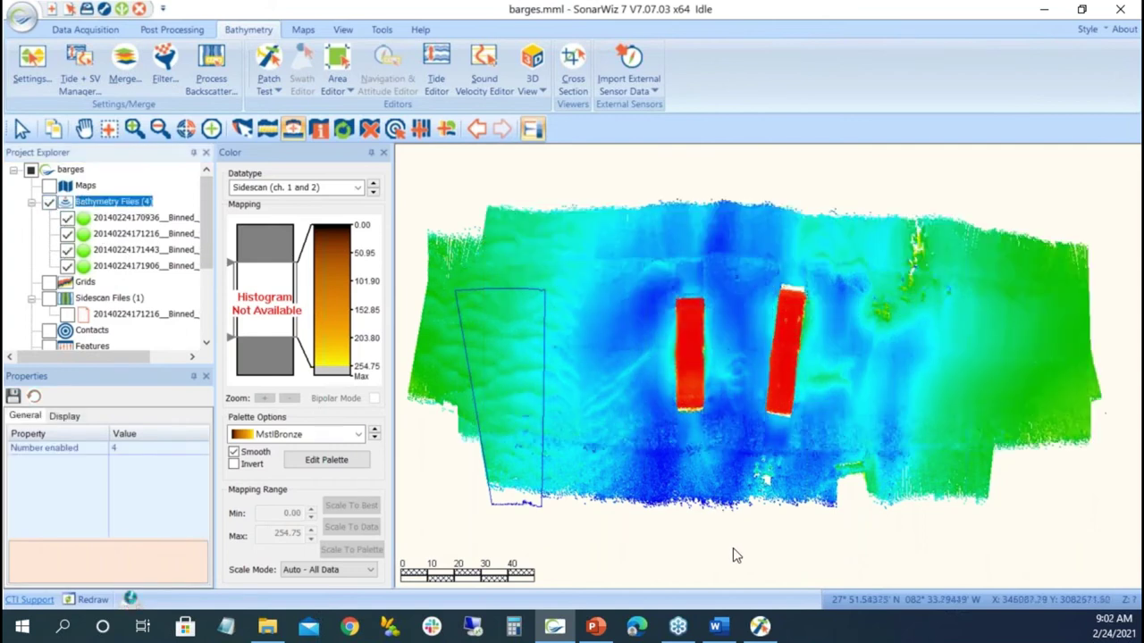
left_click_drag(214, 233, 429, 255)
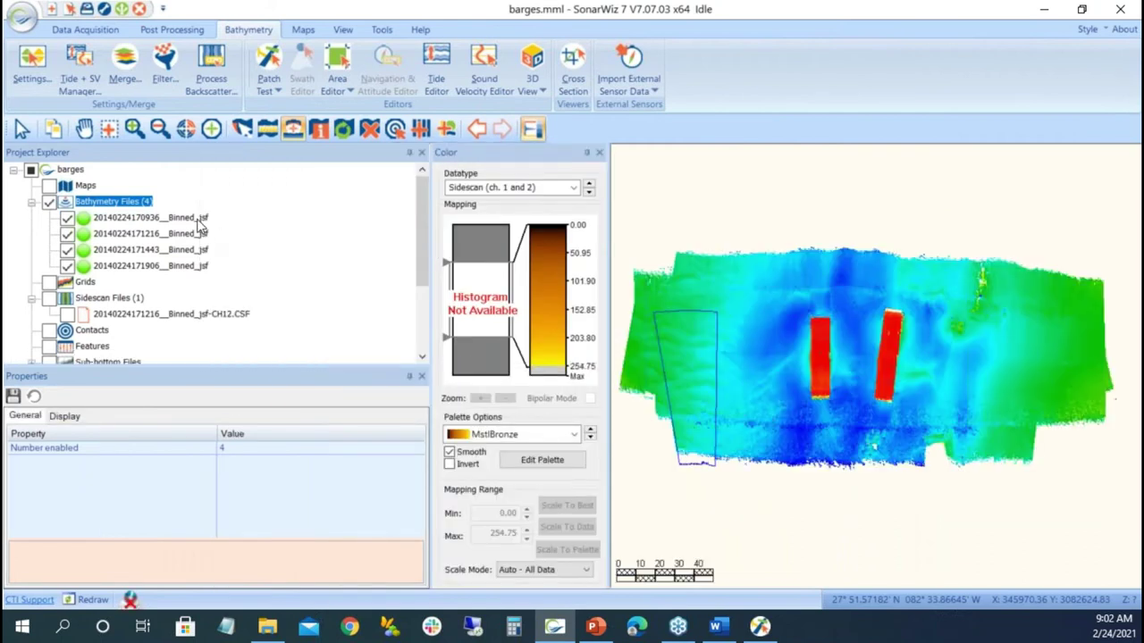
left_click(201, 219)
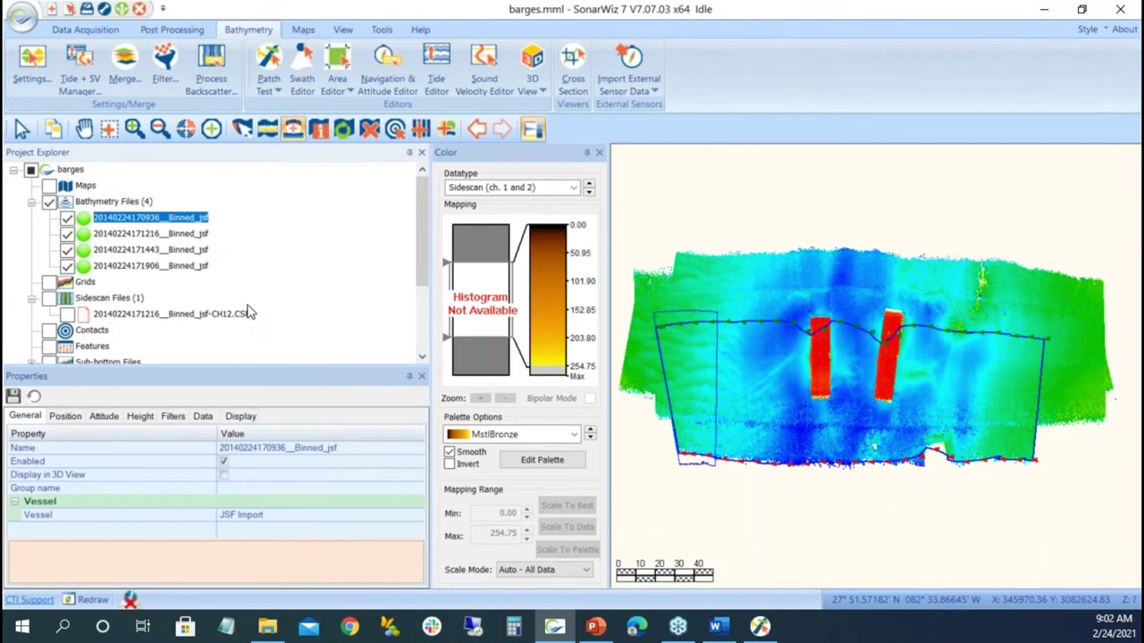
Open the project's Bathy folder, examine the CDF files stored for each survey line, and return to the SonarWiz map.
left_click(382, 29)
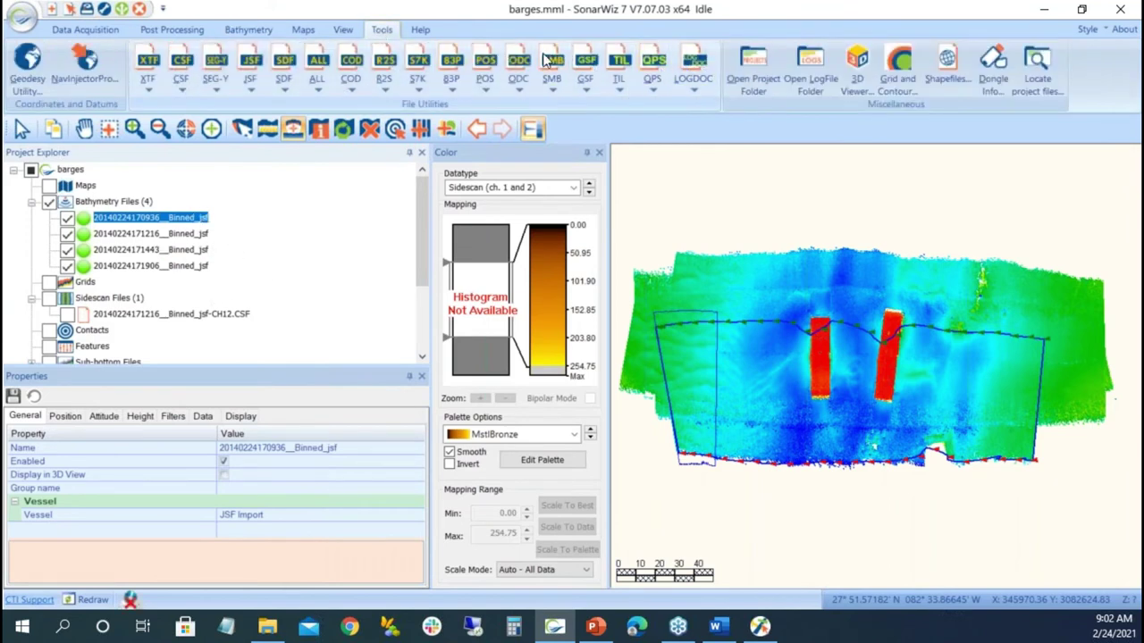
left_click(750, 72)
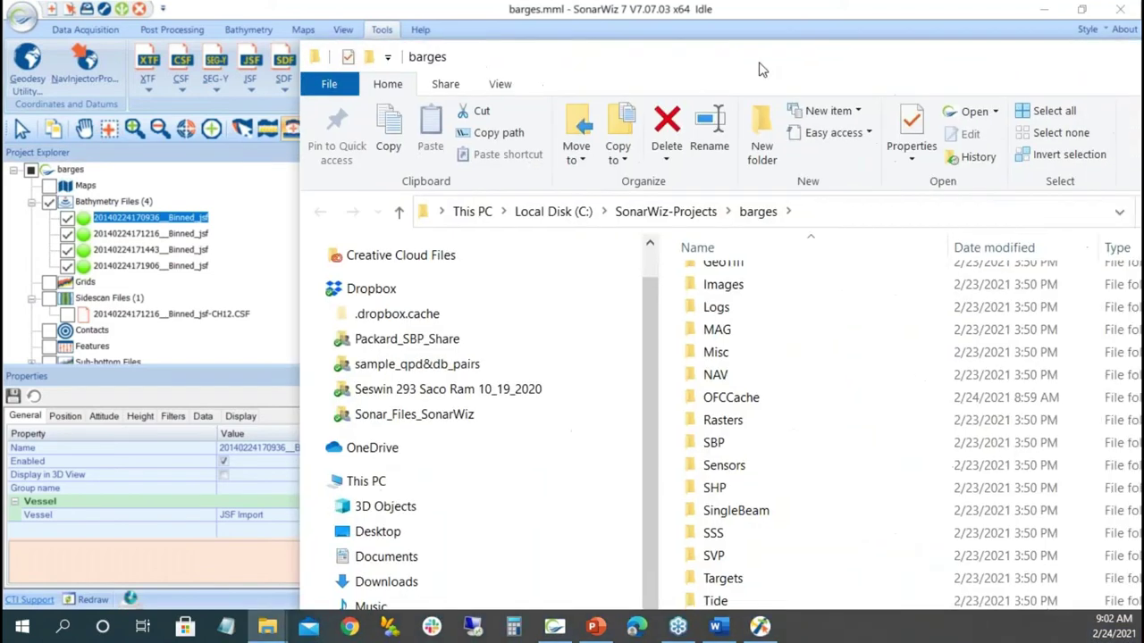
left_click_drag(605, 80, 305, 106)
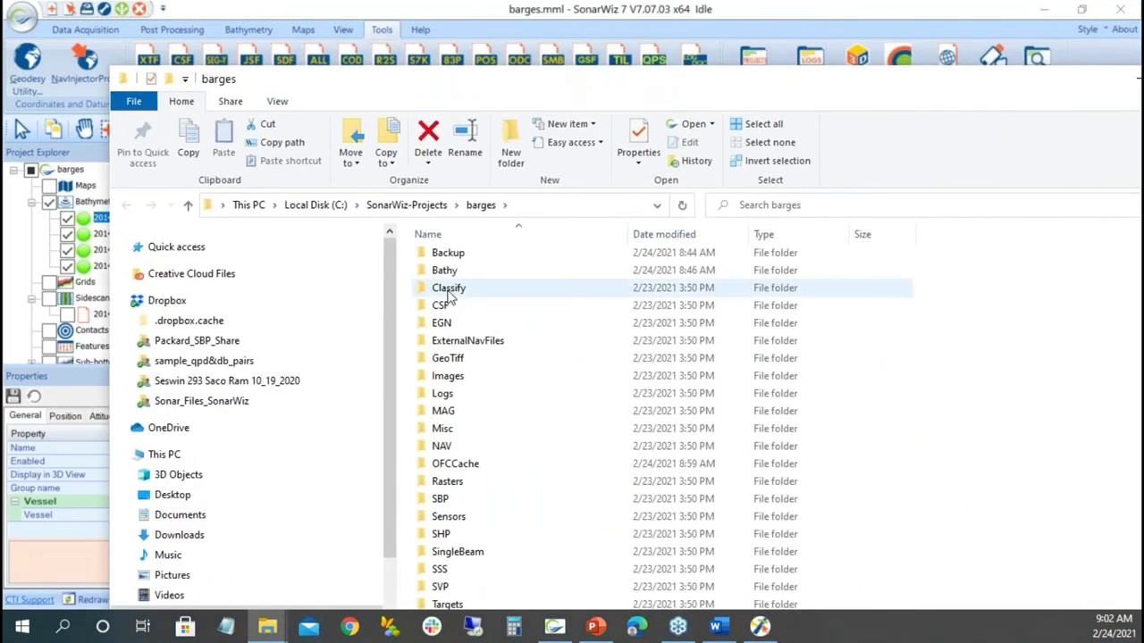
left_click(440, 277)
double_click(440, 272)
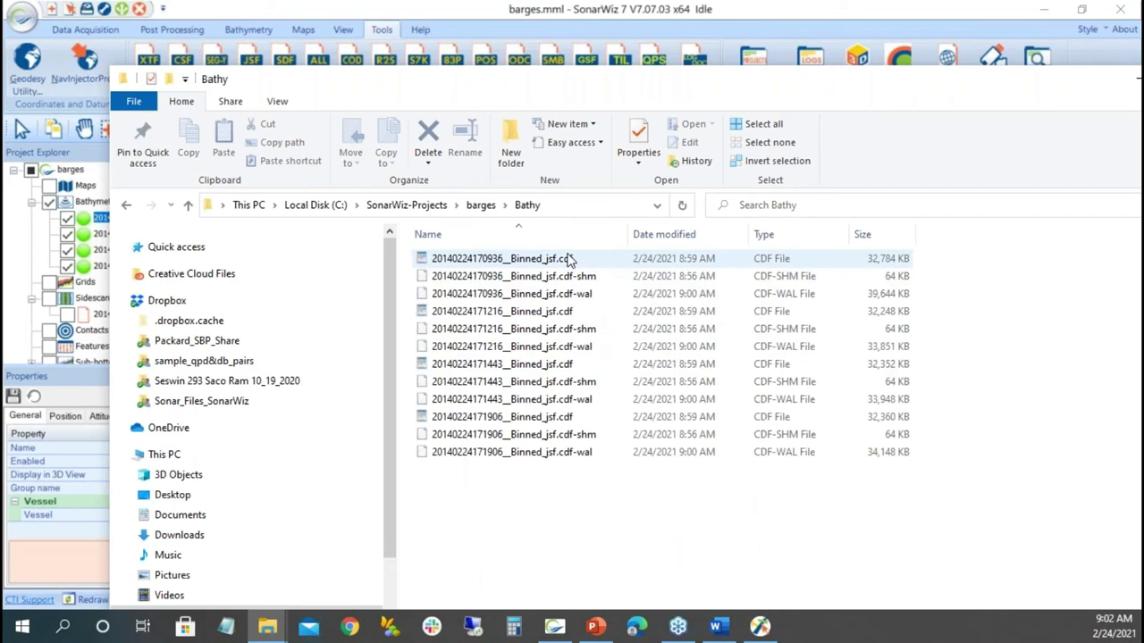
mouse_move(567, 267)
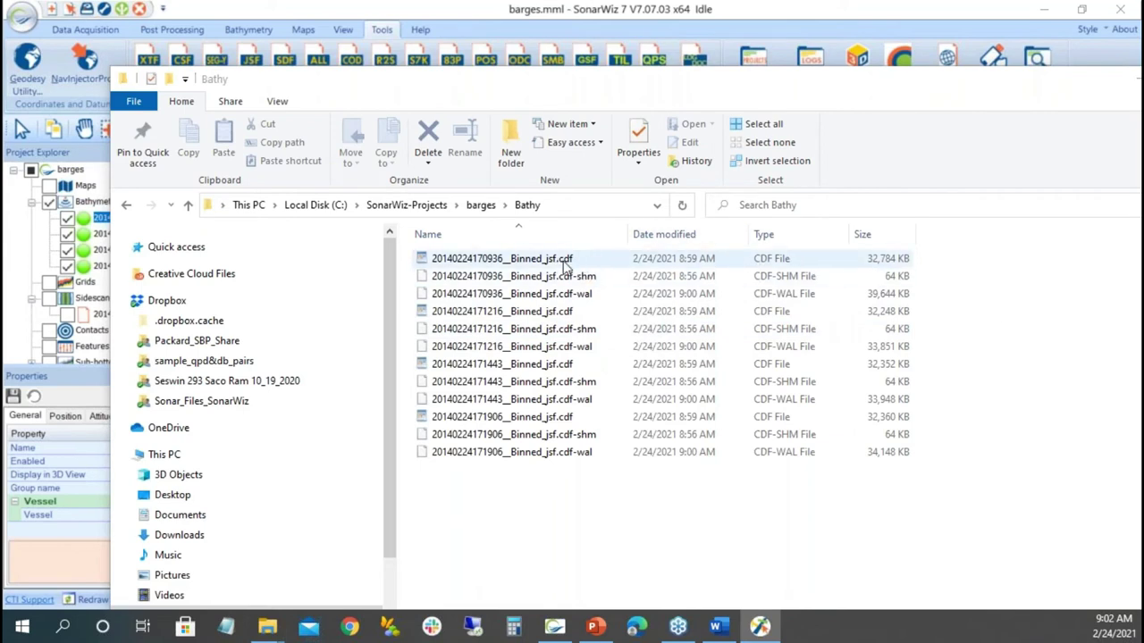
left_click_drag(520, 85, 978, 146)
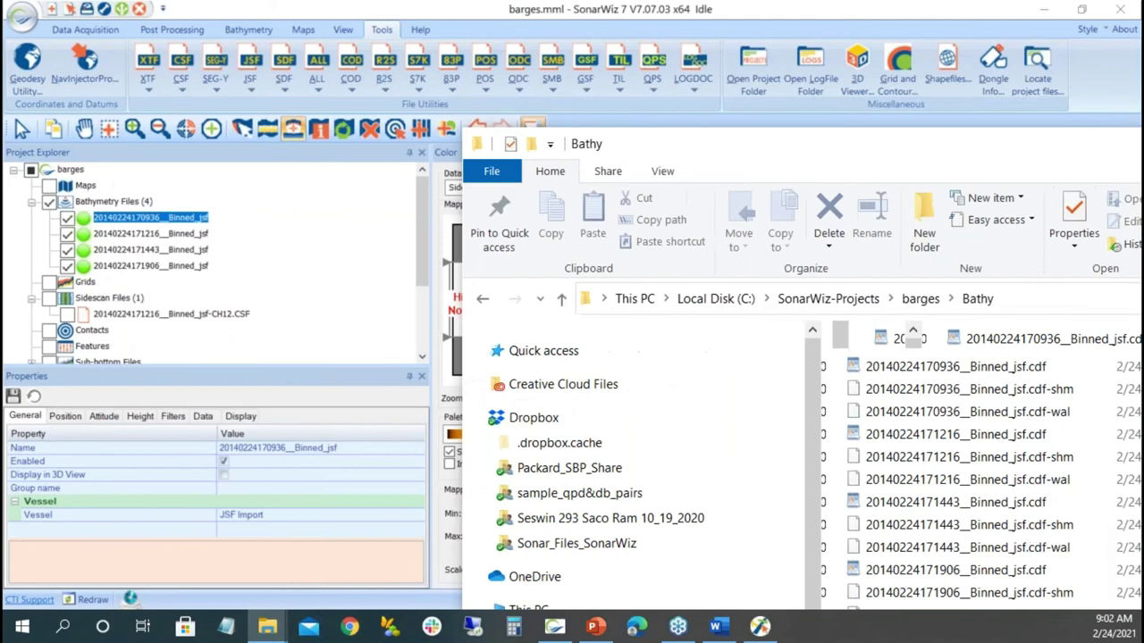
key("alt+Tab")
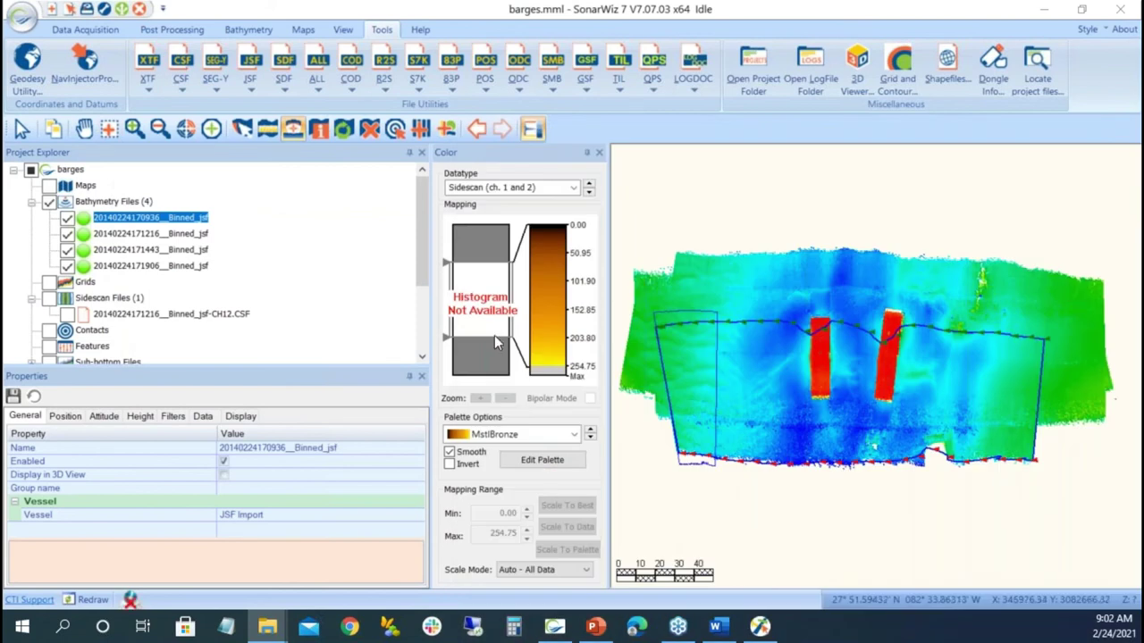
right_click(197, 224)
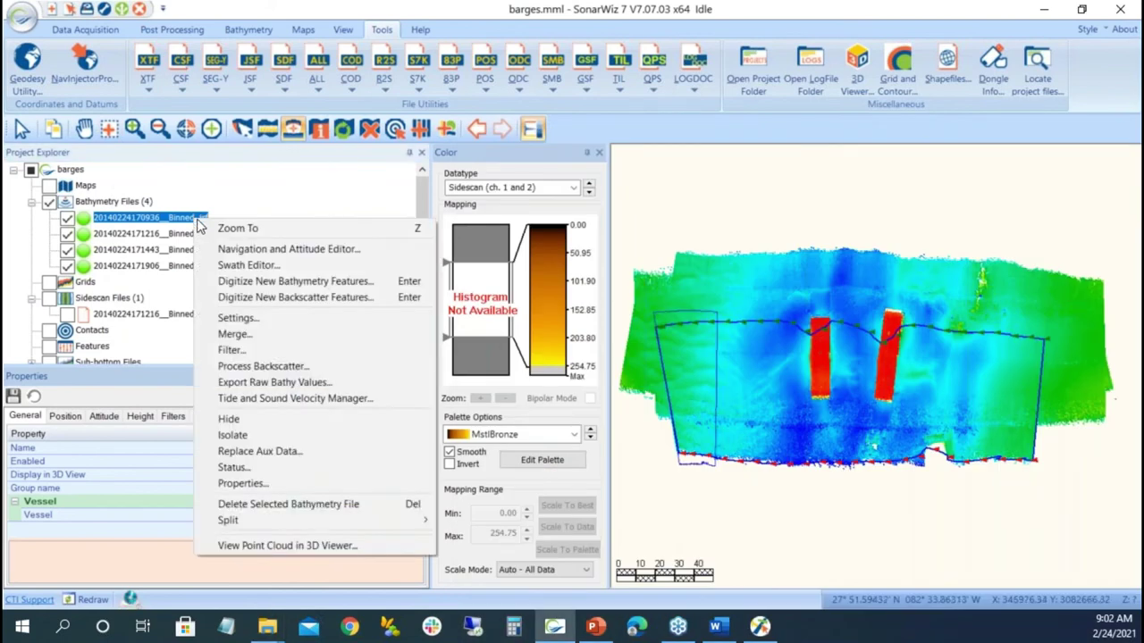
mouse_move(363, 519)
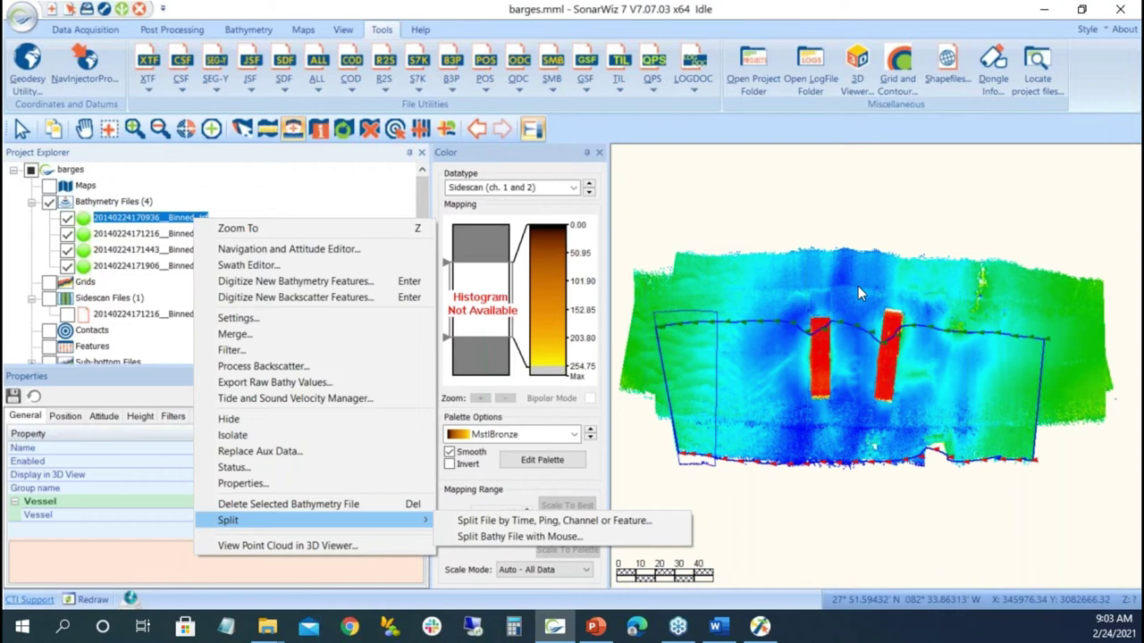
left_click(815, 215)
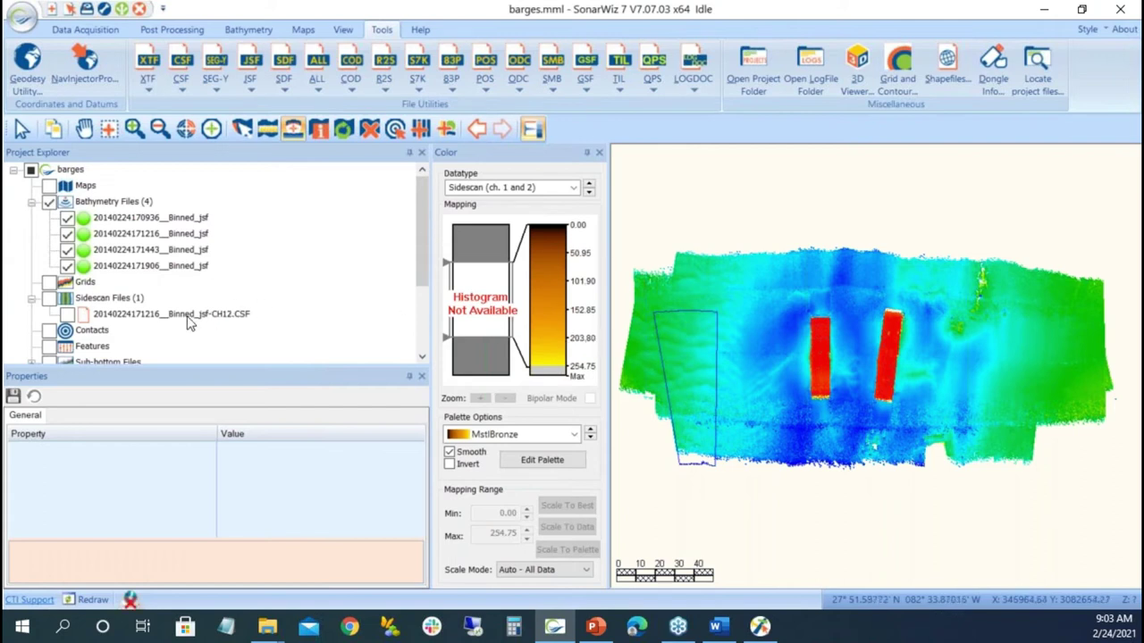
Close the Color panel and narrow the Project Explorer to enlarge the map area.
left_click(600, 152)
left_click_drag(435, 217, 266, 224)
scroll(947, 469, "down", 3)
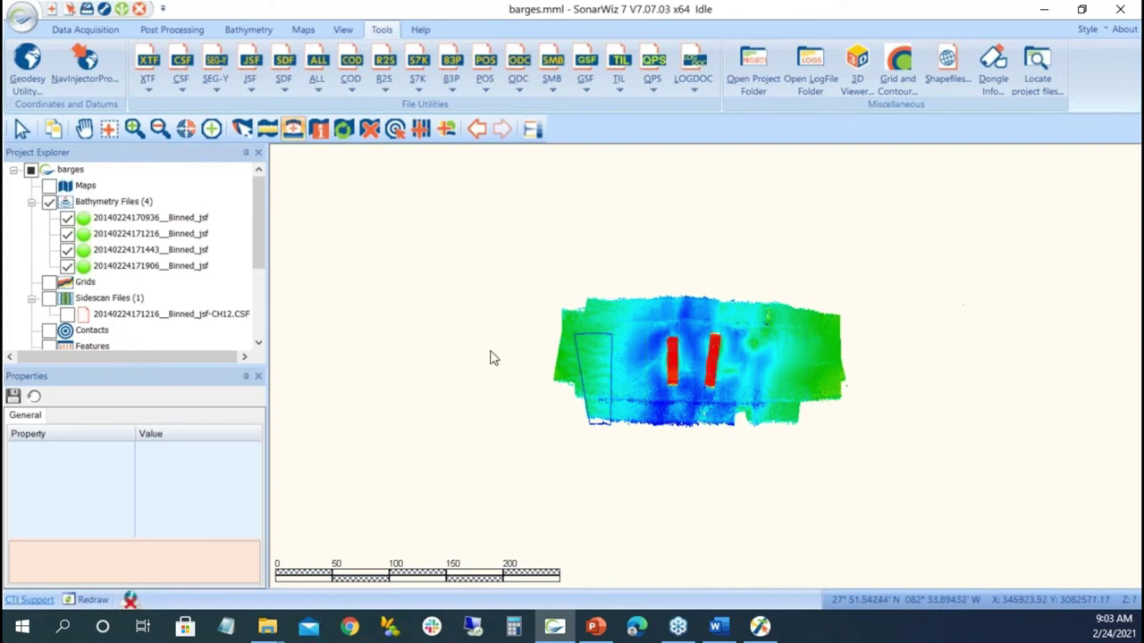
Set up a new CDF Depth grid with a 0.25 cell size, output root "25cm grid", and no Uncertainty output.
right_click(84, 290)
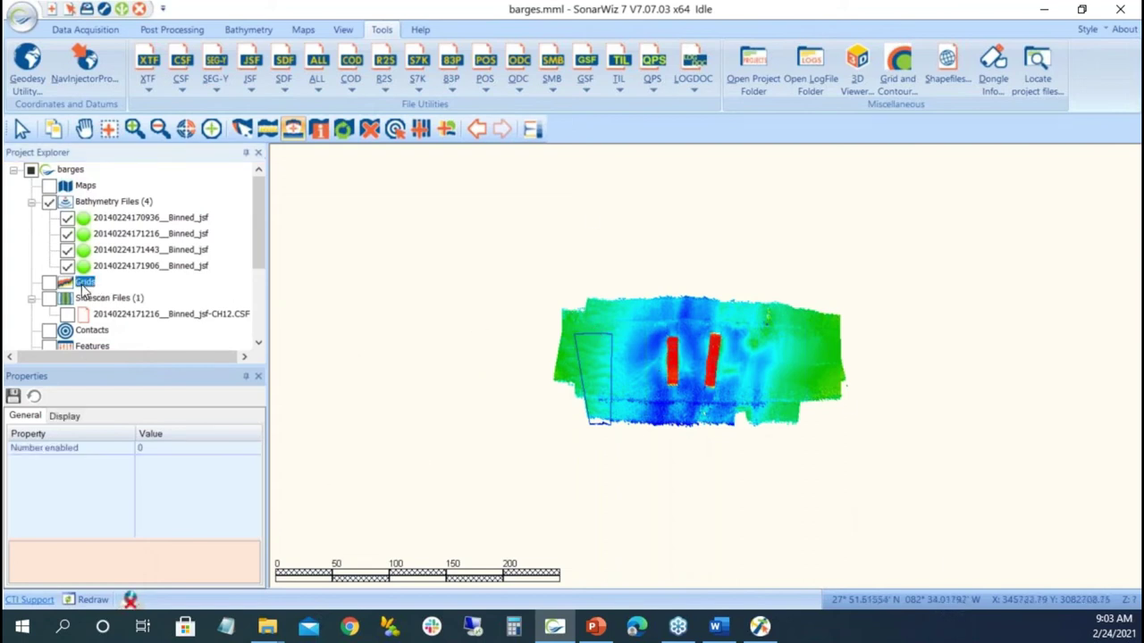
left_click(140, 317)
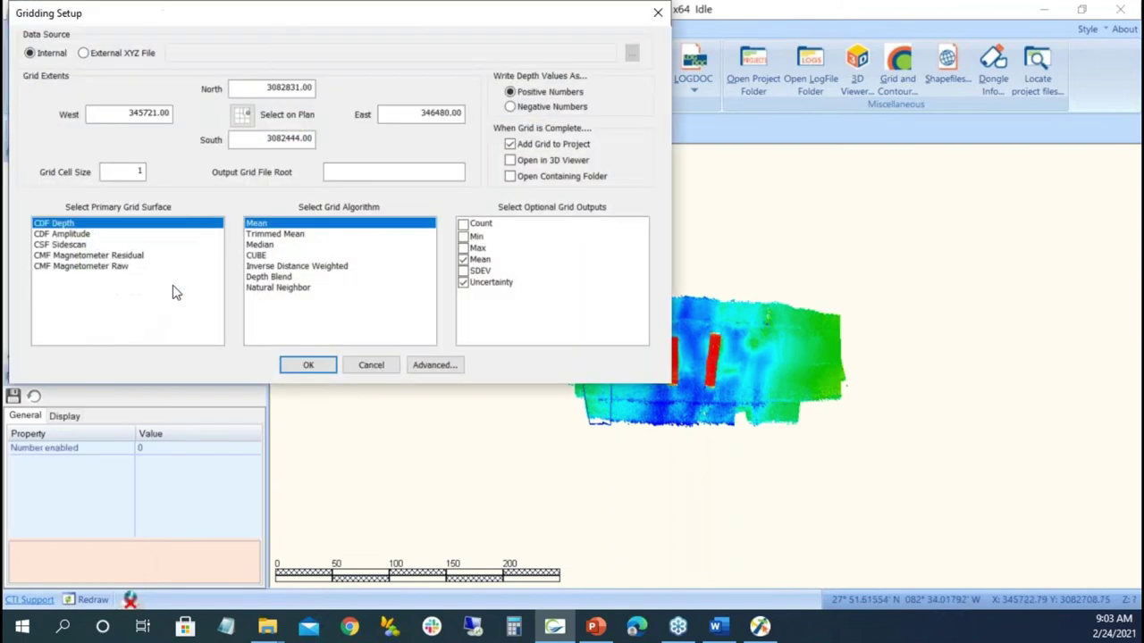
left_click_drag(131, 172, 172, 171)
left_click(361, 171)
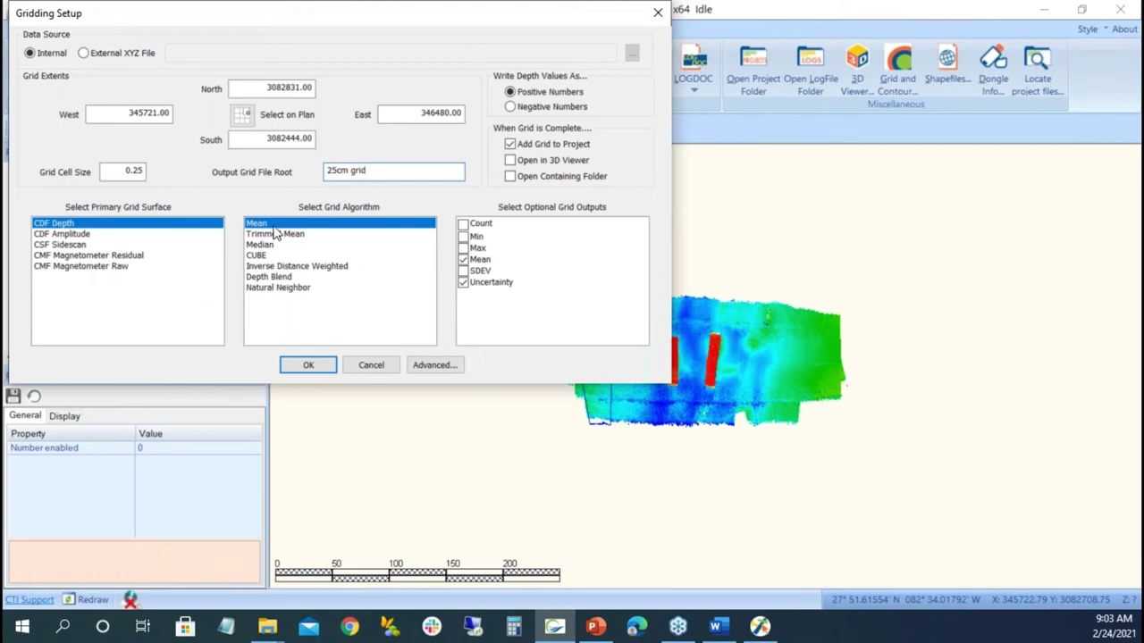
left_click(463, 283)
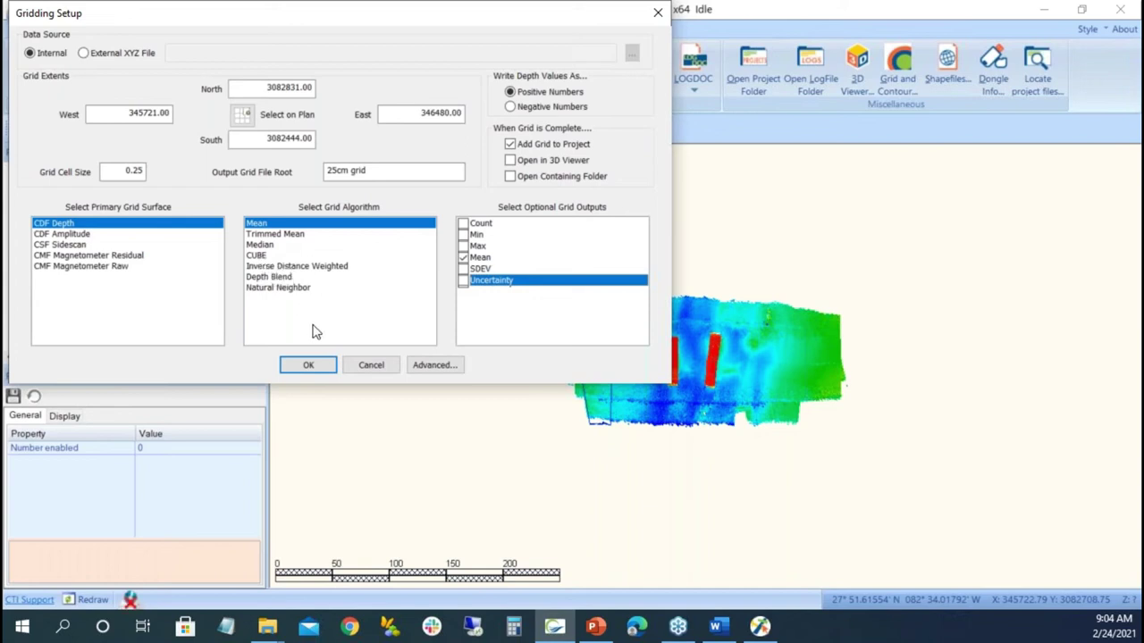
Choose the CUBE grid algorithm and examine its advanced gridder settings without changing them.
left_click(257, 257)
left_click(426, 372)
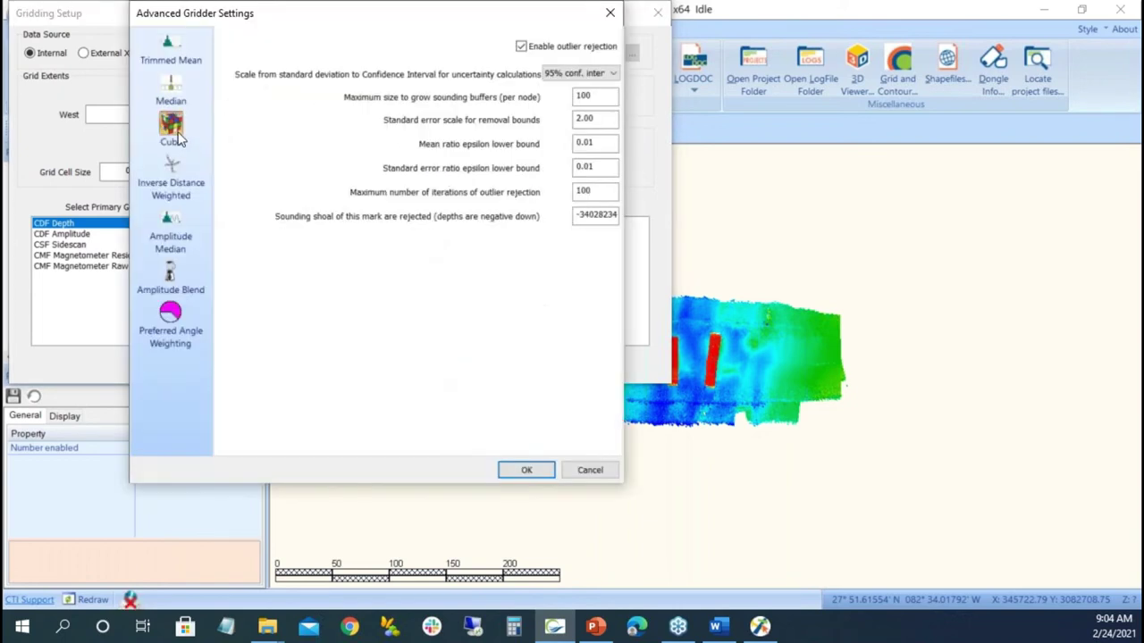
left_click(171, 125)
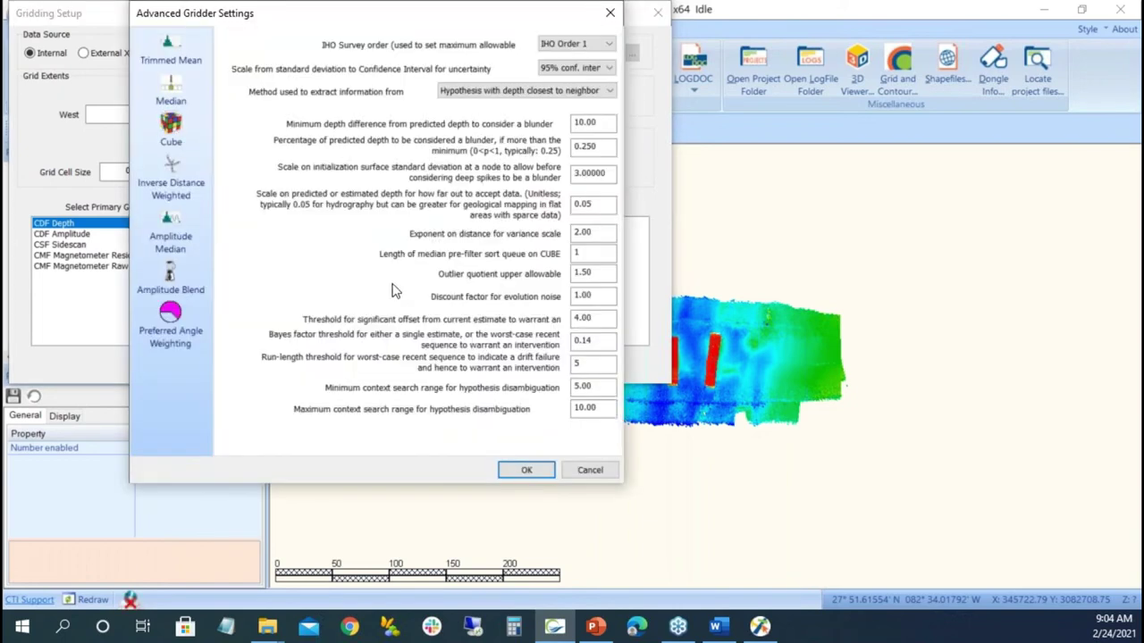
left_click(589, 470)
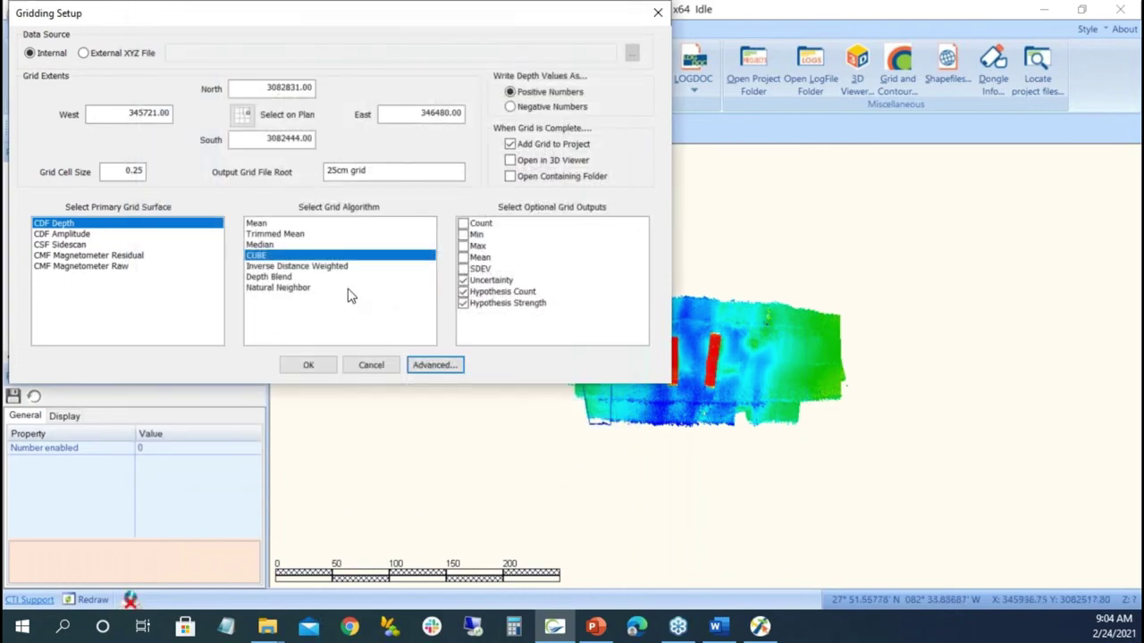
Generate the grid with the Mean algorithm, keeping Mean as the only optional output and leaving out Uncertainty.
left_click(263, 227)
left_click(471, 258)
left_click(462, 258)
left_click(470, 281)
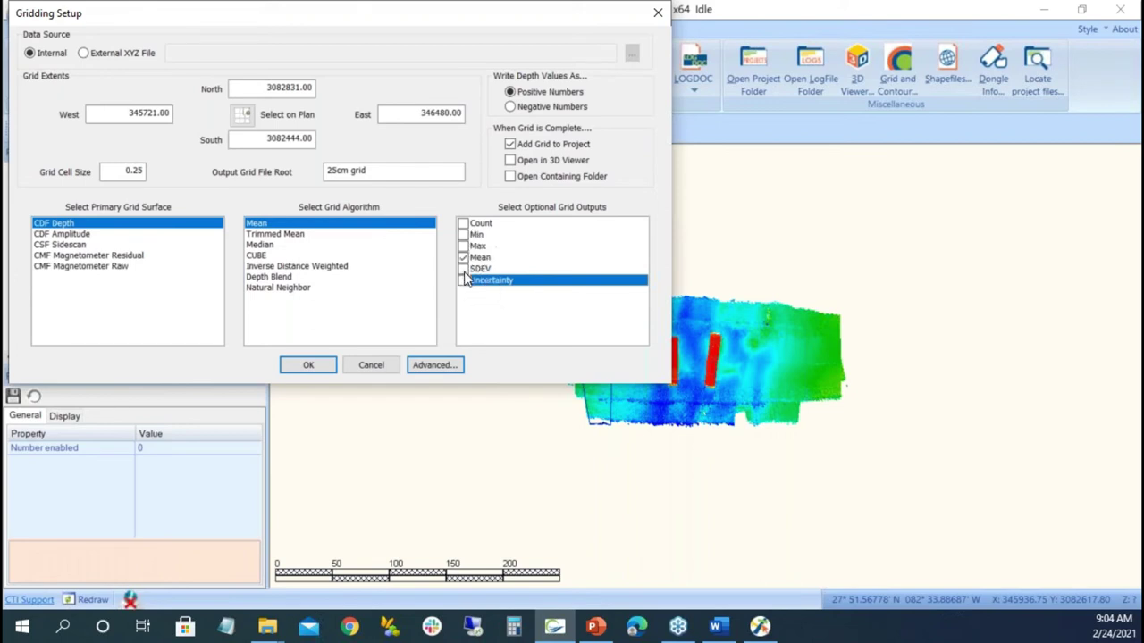
left_click(310, 366)
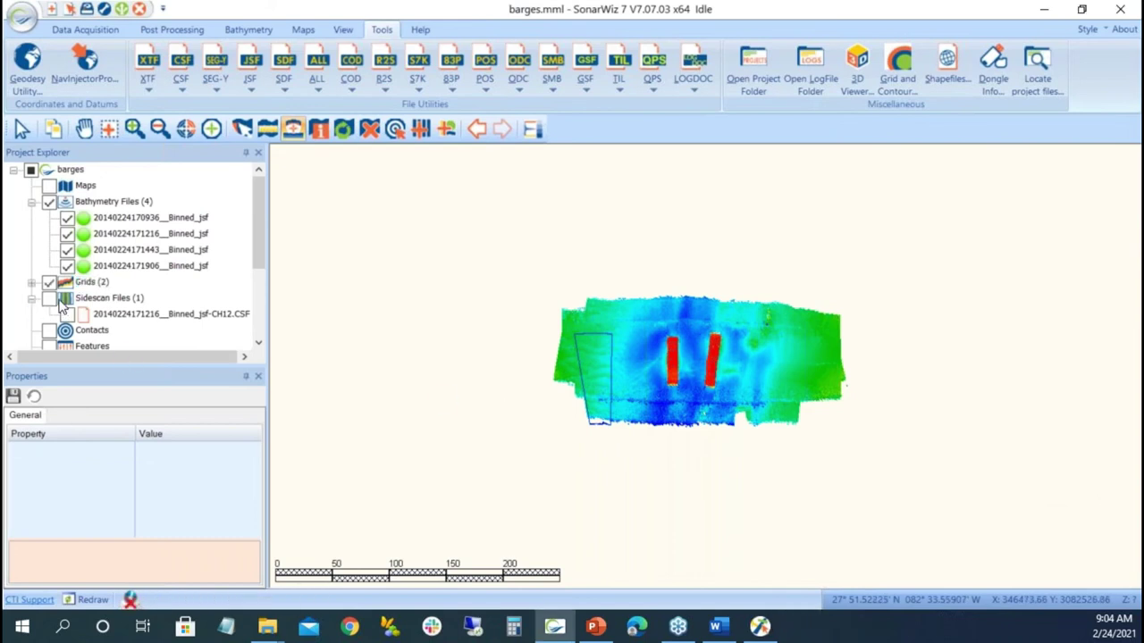
Hide all bathymetry files so only the grids are displayed, and turn on shaded relief for the map.
left_click(49, 202)
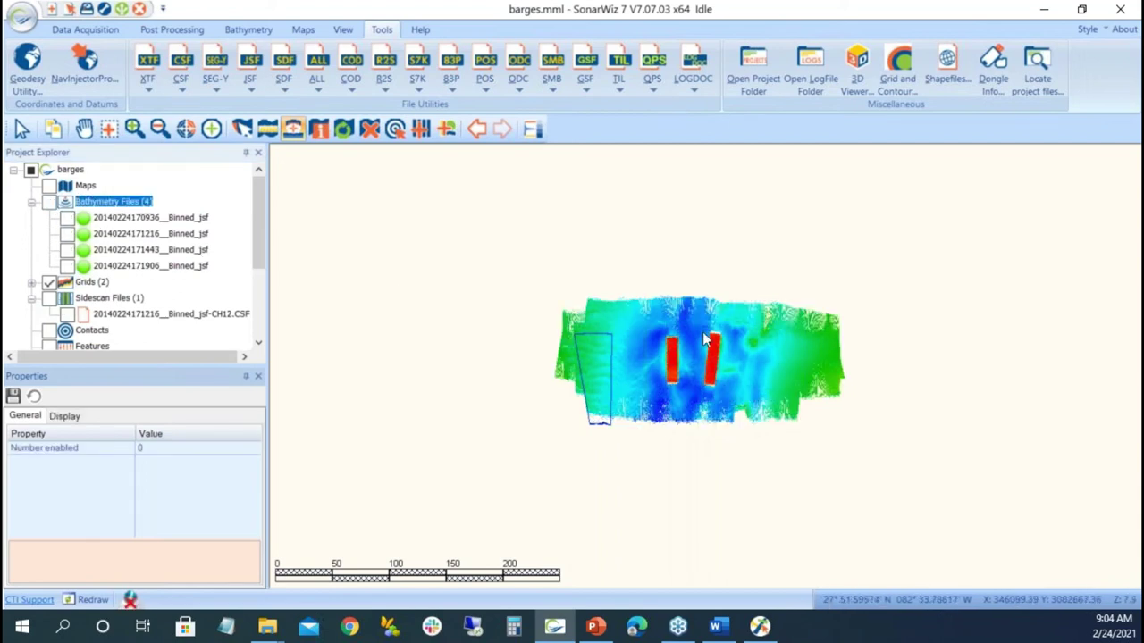
scroll(715, 344, "up", 5)
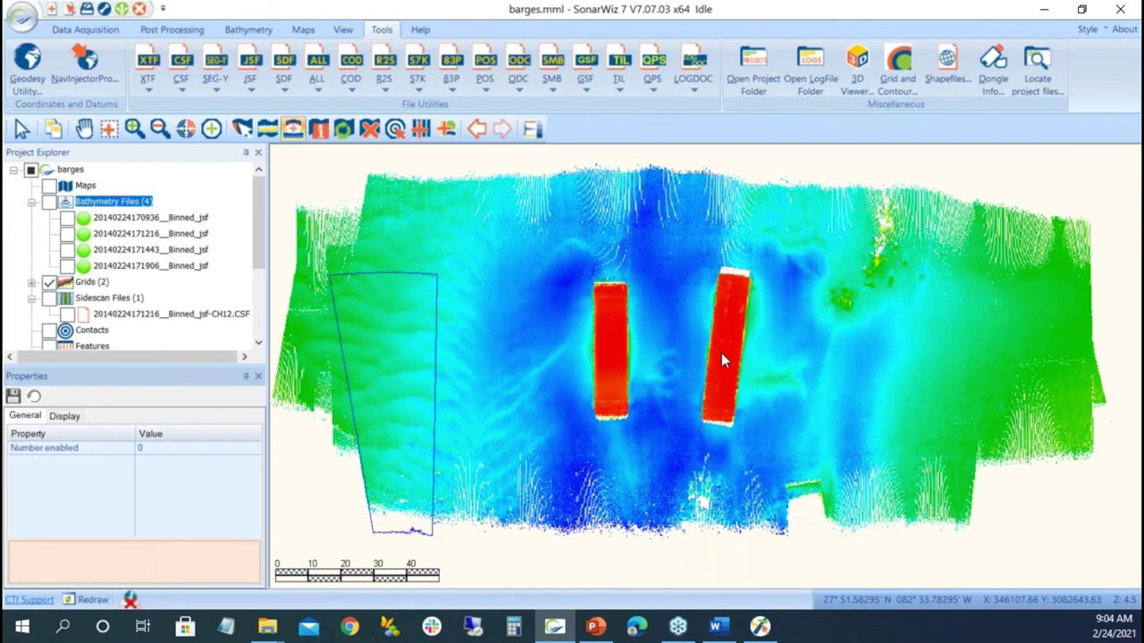
scroll(721, 353, "down", 1)
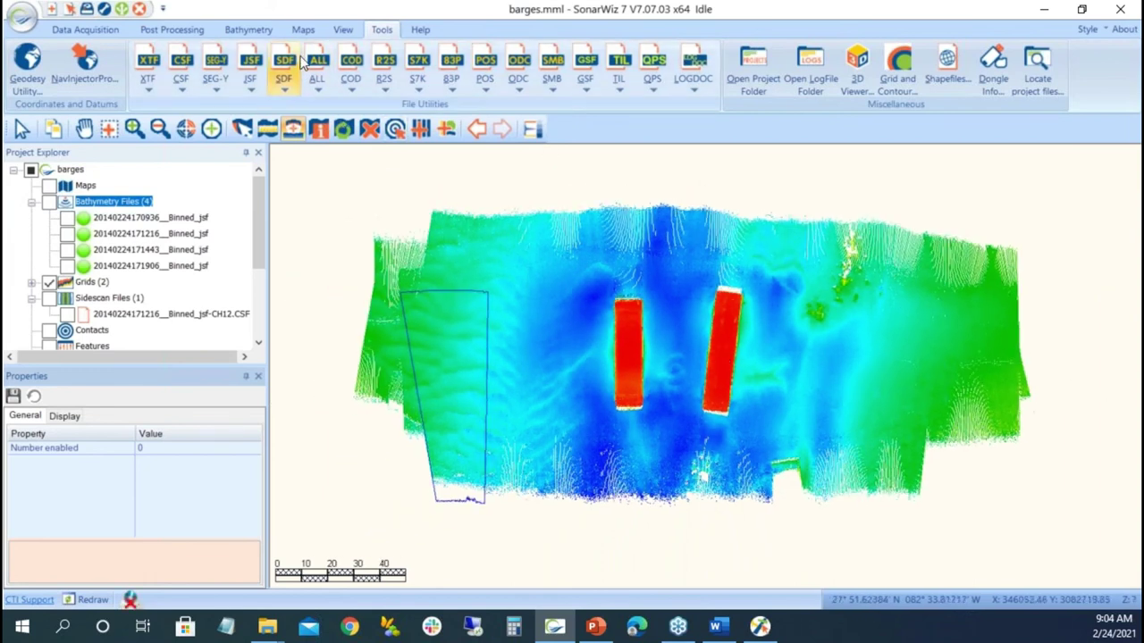
left_click(343, 31)
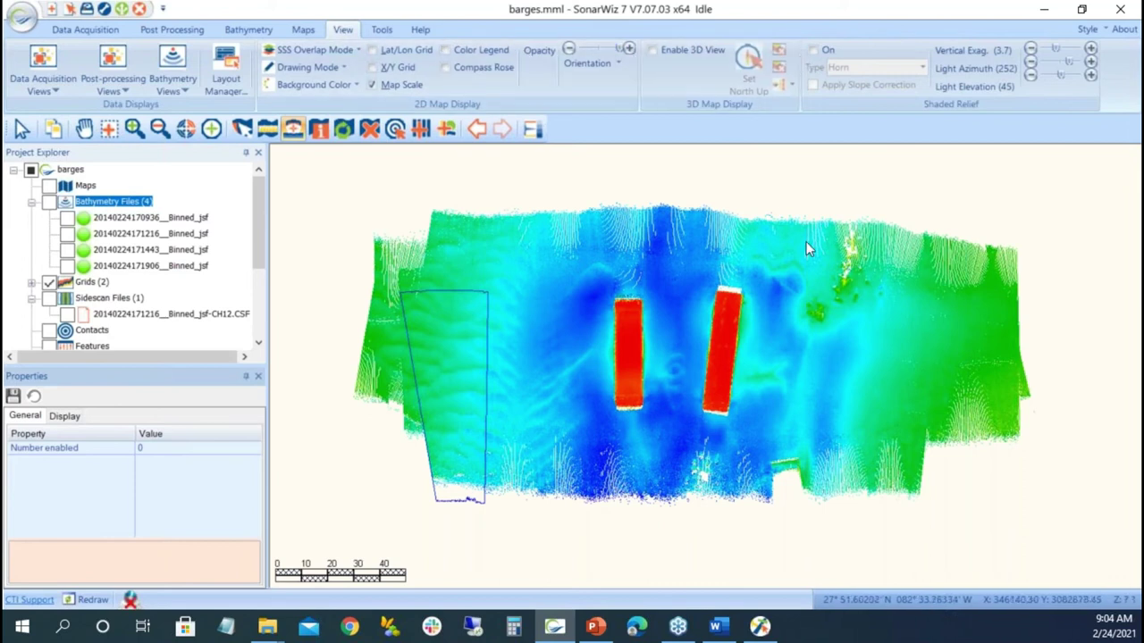
left_click(814, 50)
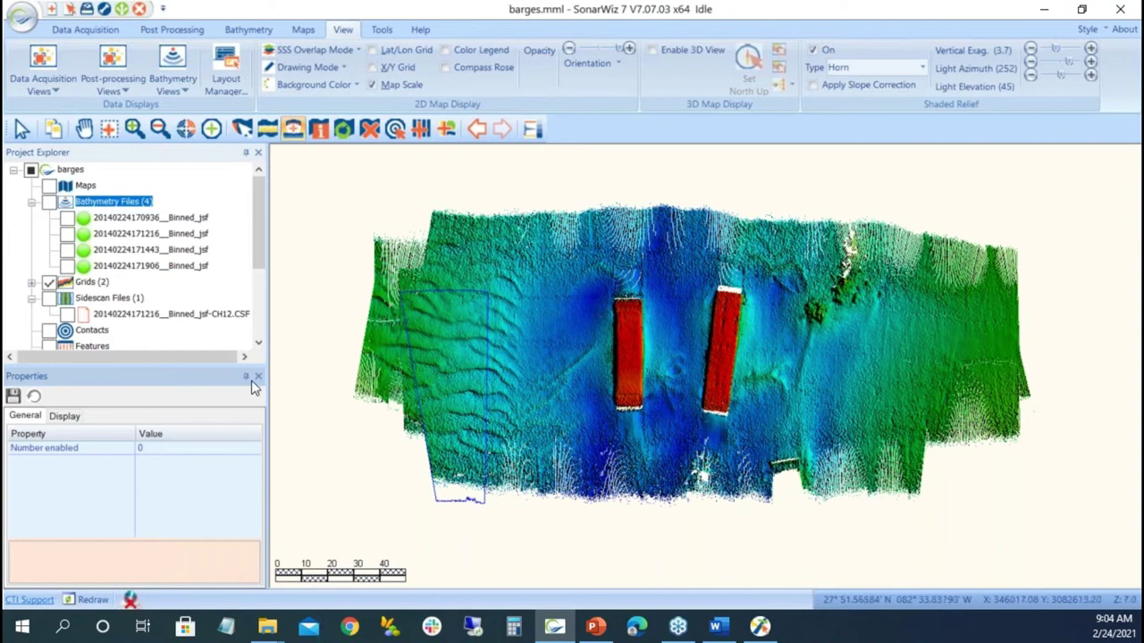
Hide 25cm grid_AVG and interpolate 25cm grid_DEP with a maximum radius of 1, adding the interpolated grid to the project.
right_click(73, 286)
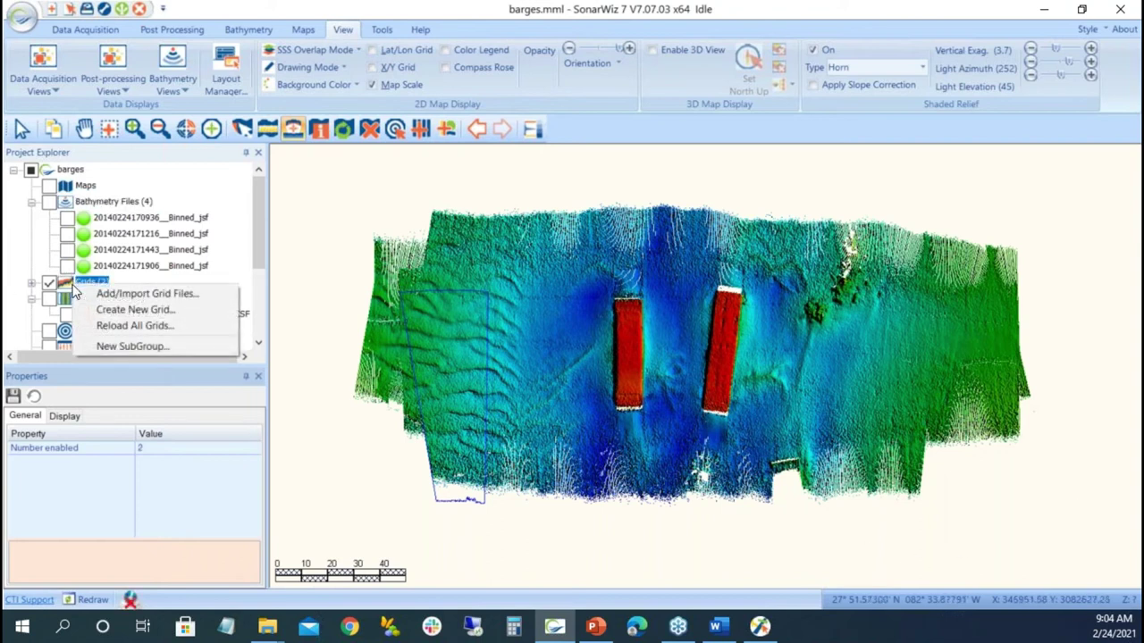
key("Escape")
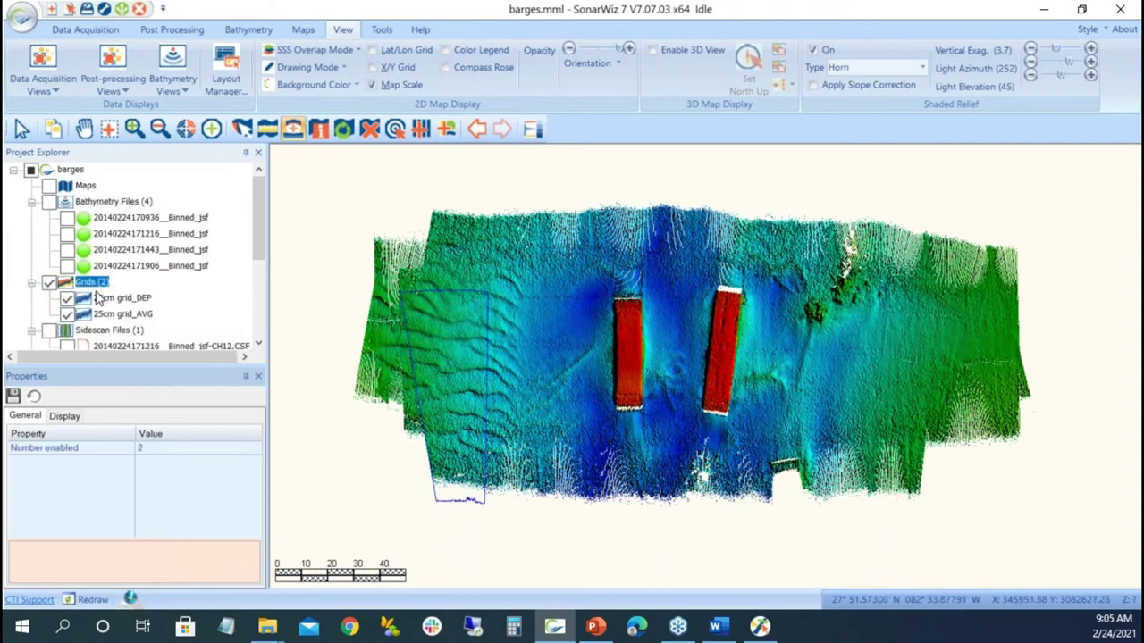
right_click(111, 300)
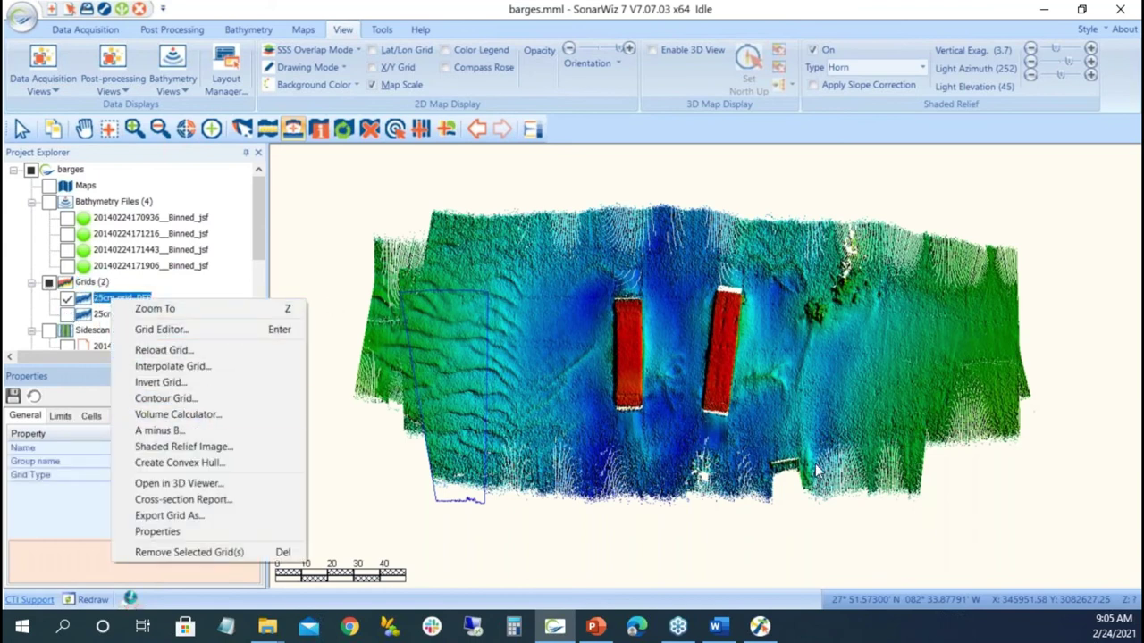
left_click(179, 366)
double_click(652, 197)
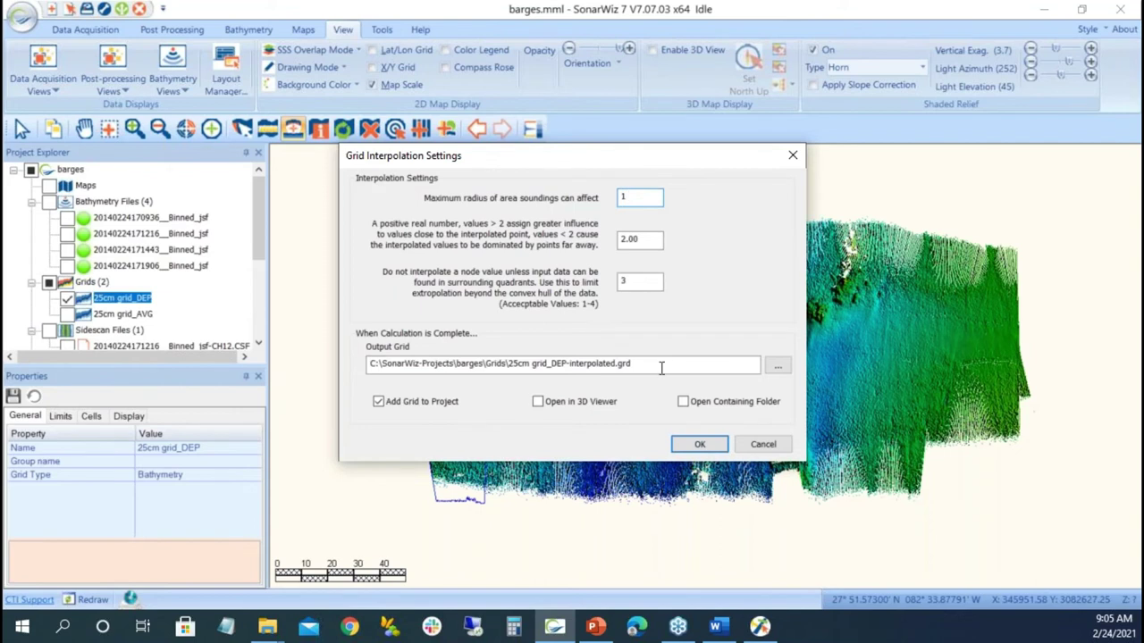
left_click(701, 445)
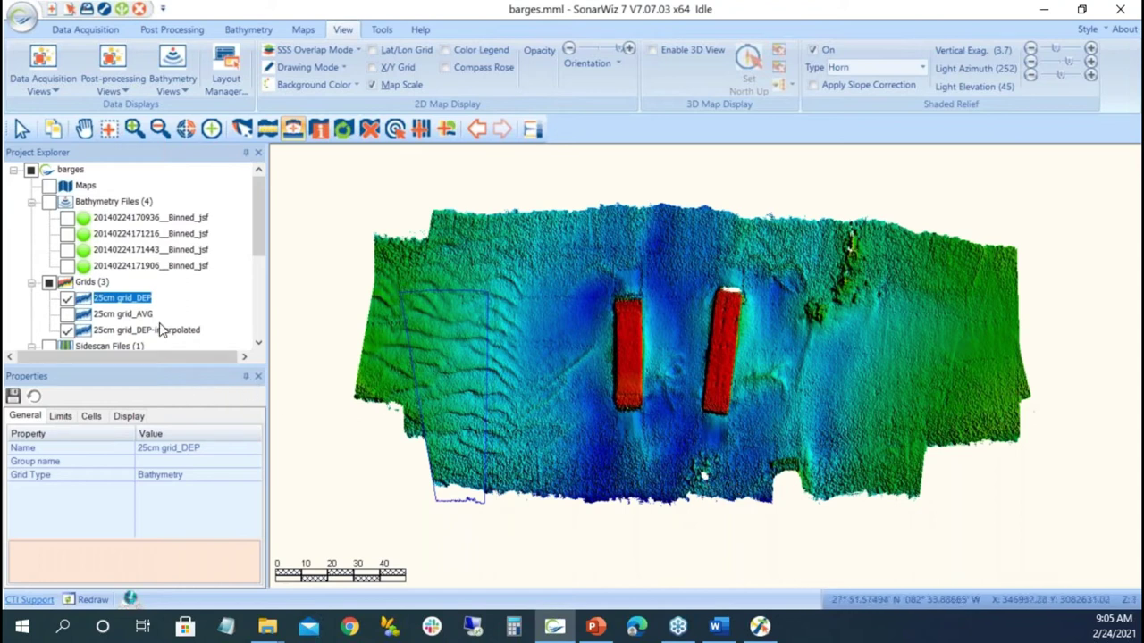
Interpolate 25cm grid_DEP again with a maximum radius of 2, overwriting the existing interpolated grid.
right_click(105, 302)
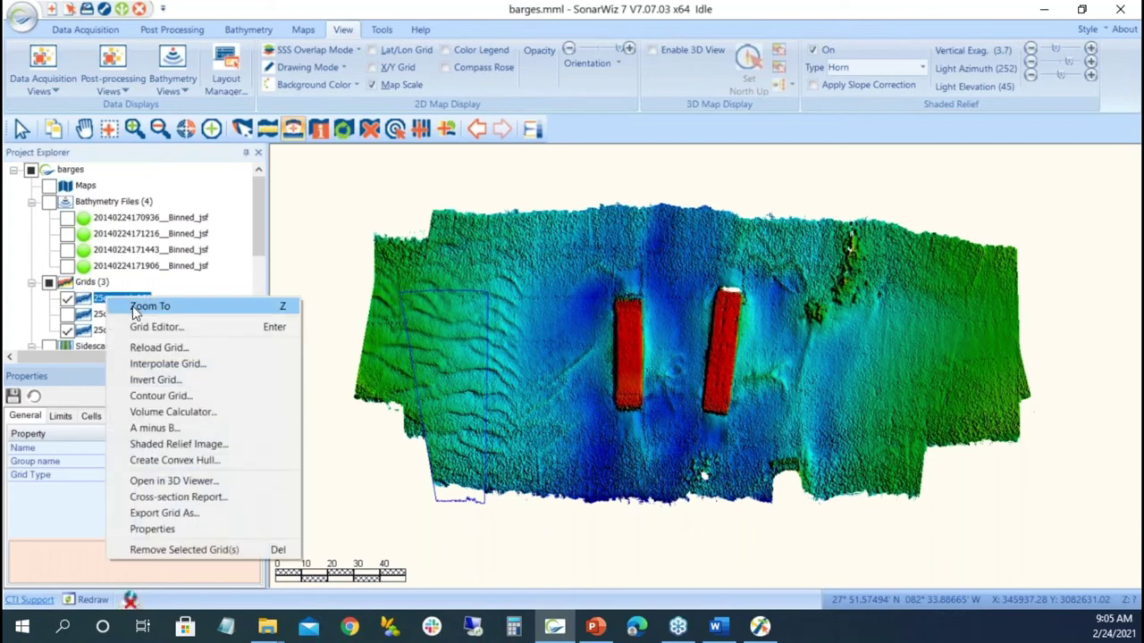
left_click(168, 364)
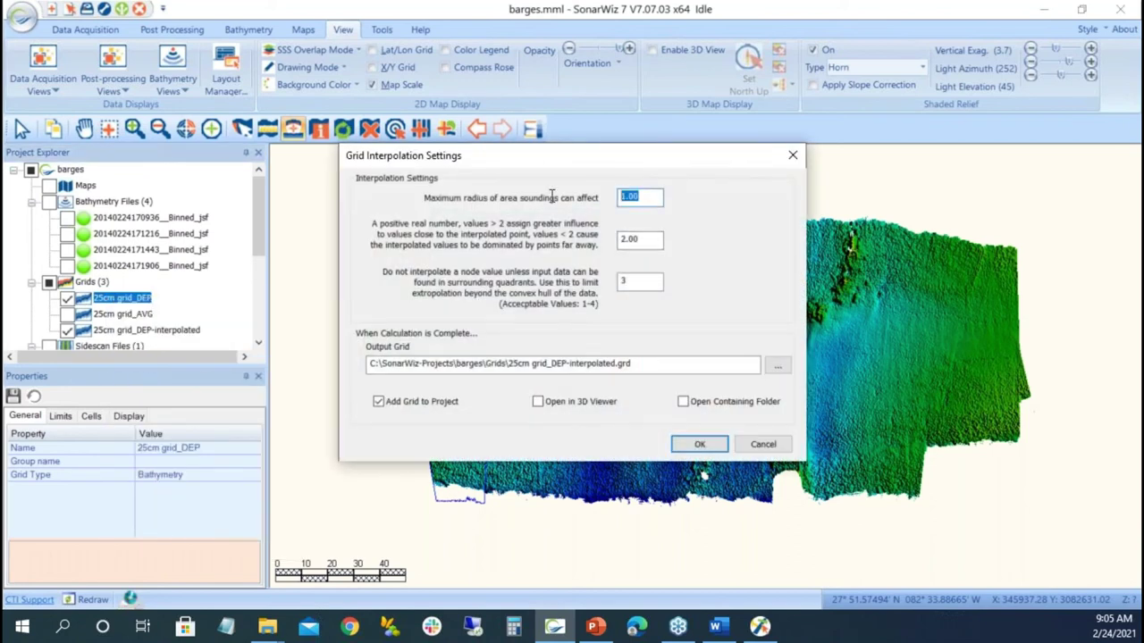
type("2")
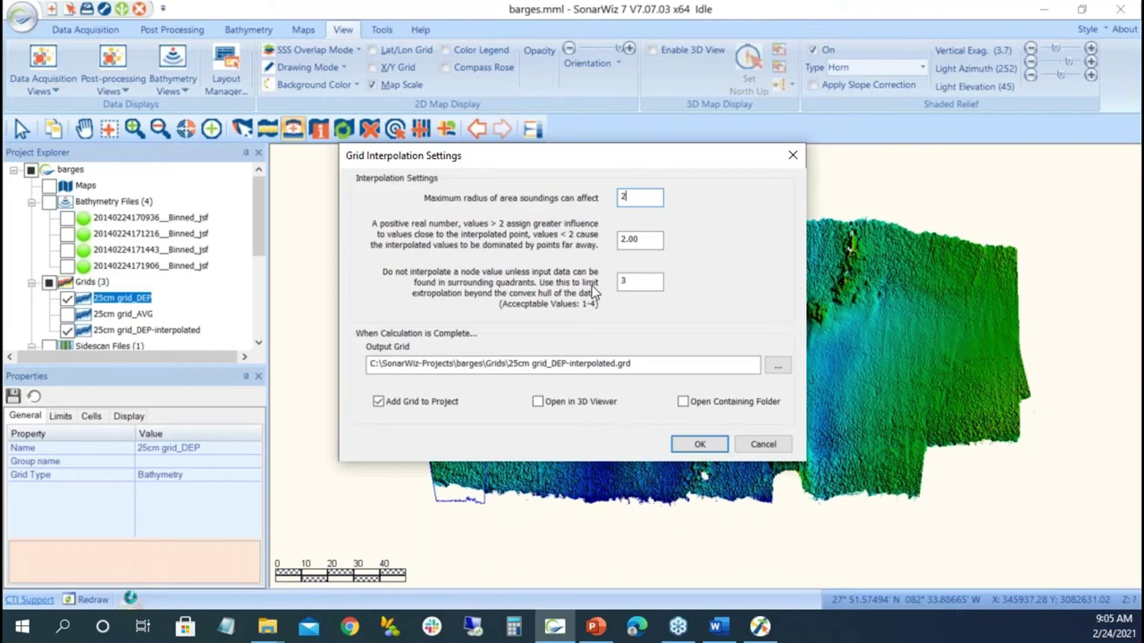
left_click(699, 444)
left_click(630, 351)
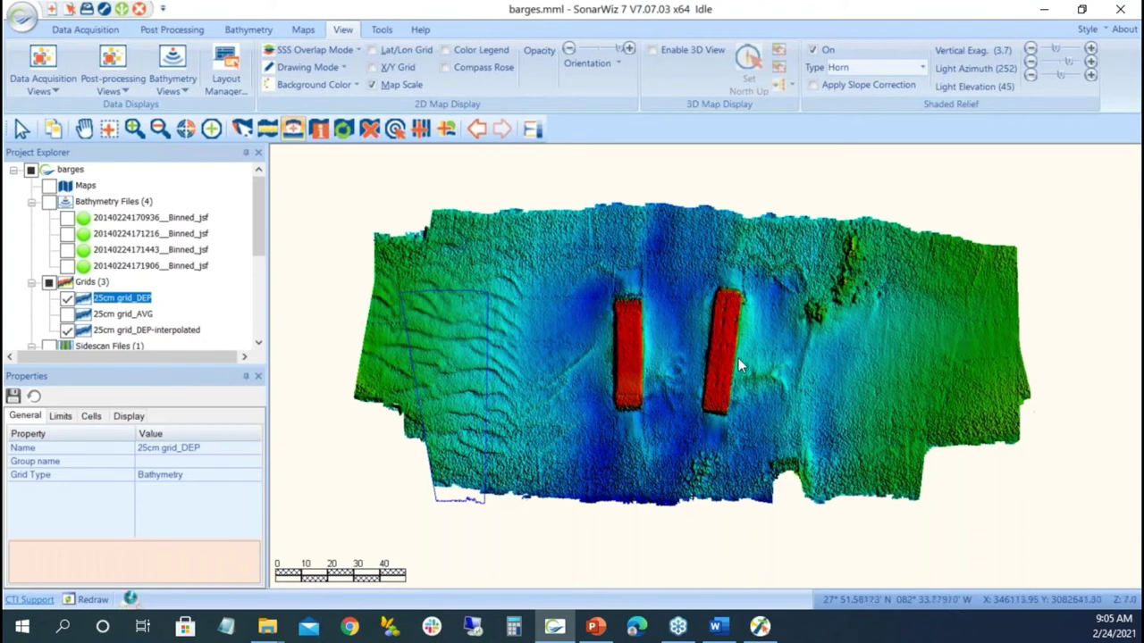
Contour 25cm grid_DEP-interpolated at a 0.5 interval as an AutoCAD DXF map overlay, and hide the resulting Countours.dxf map.
right_click(122, 333)
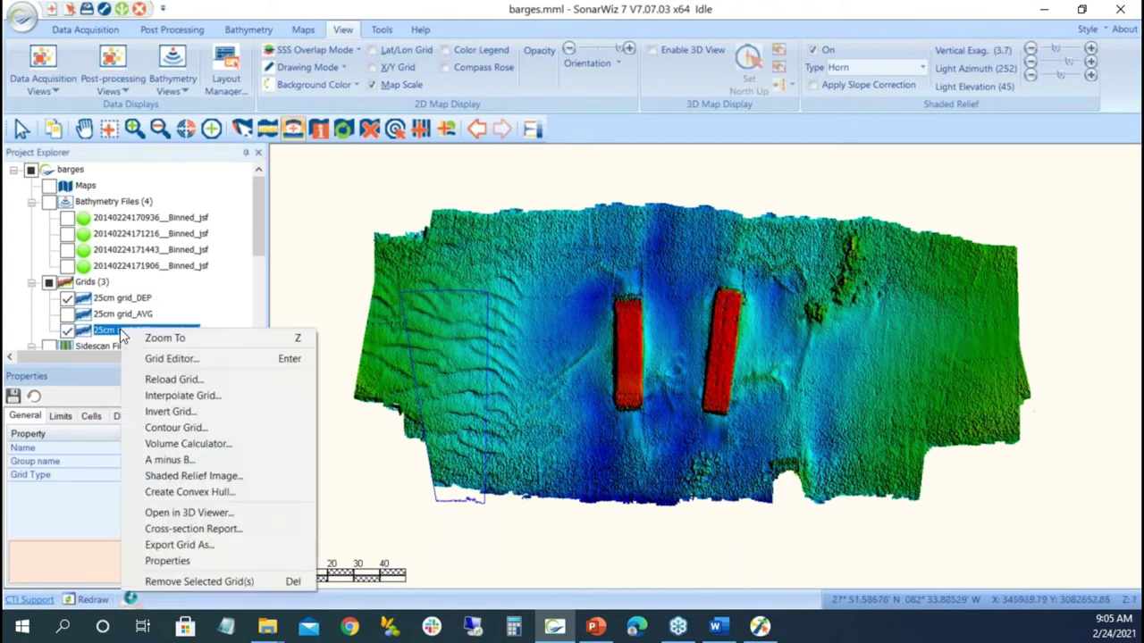
left_click(174, 429)
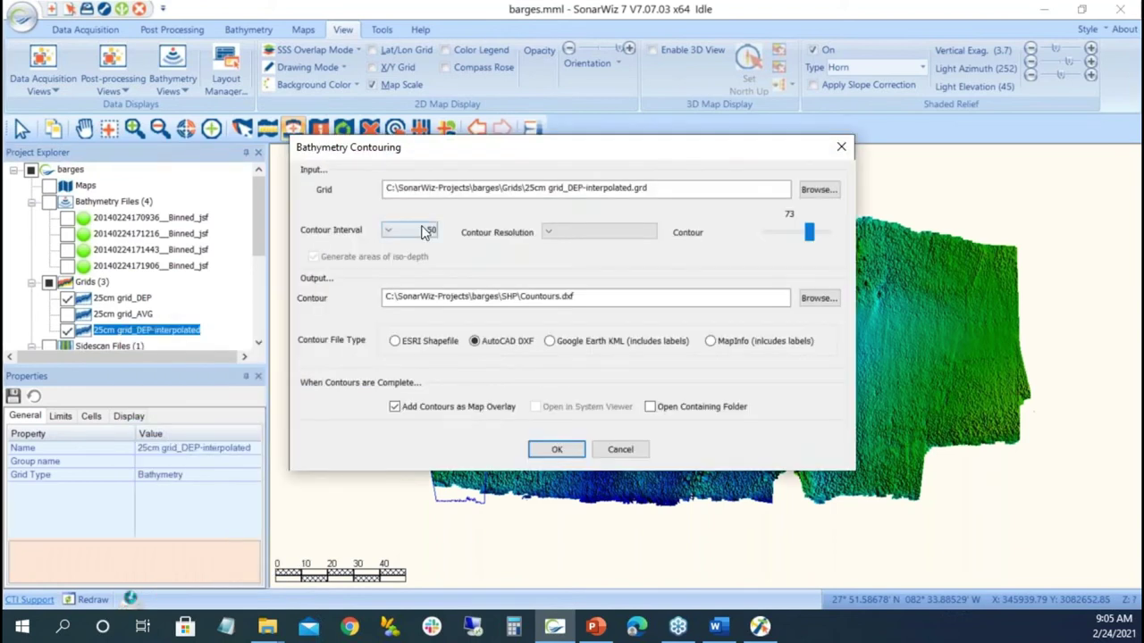
left_click(386, 234)
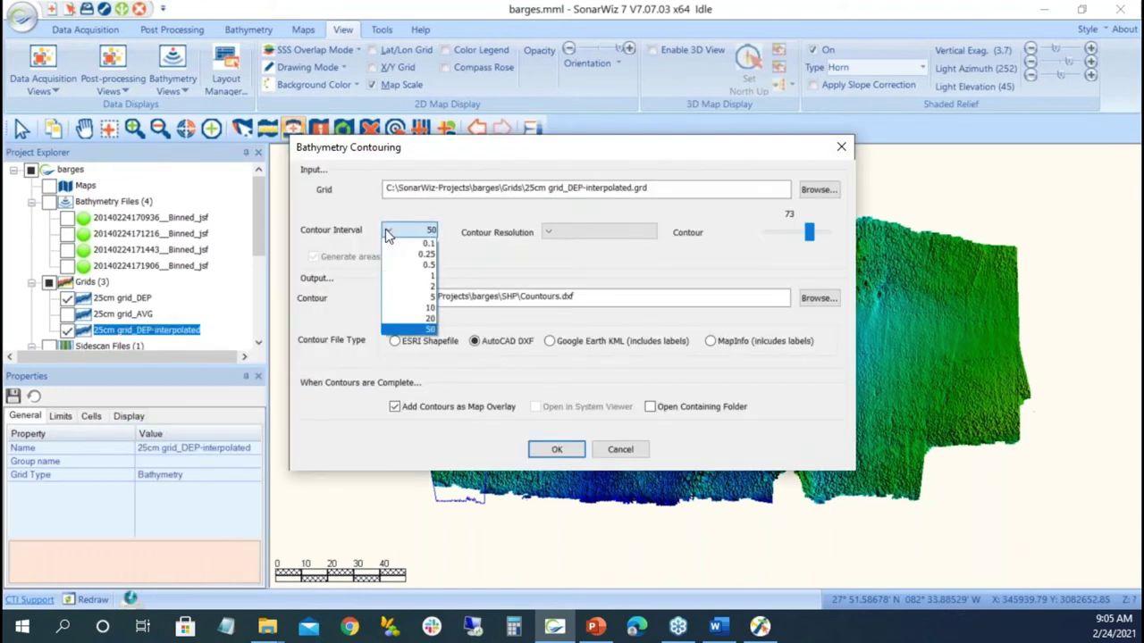
left_click(421, 265)
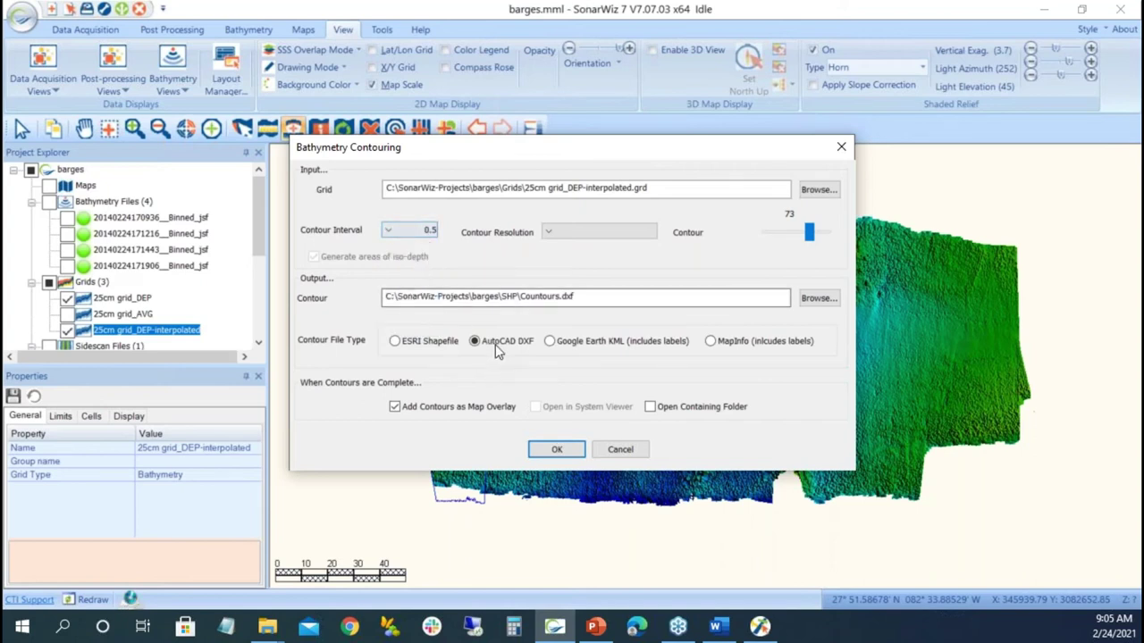
left_click(554, 452)
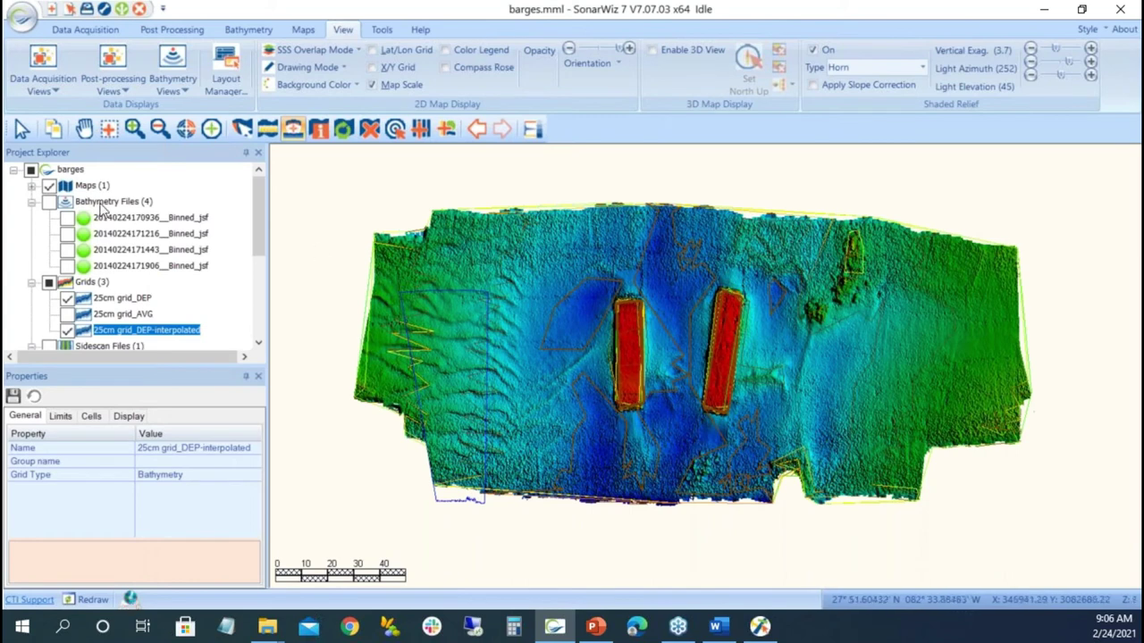
left_click(31, 185)
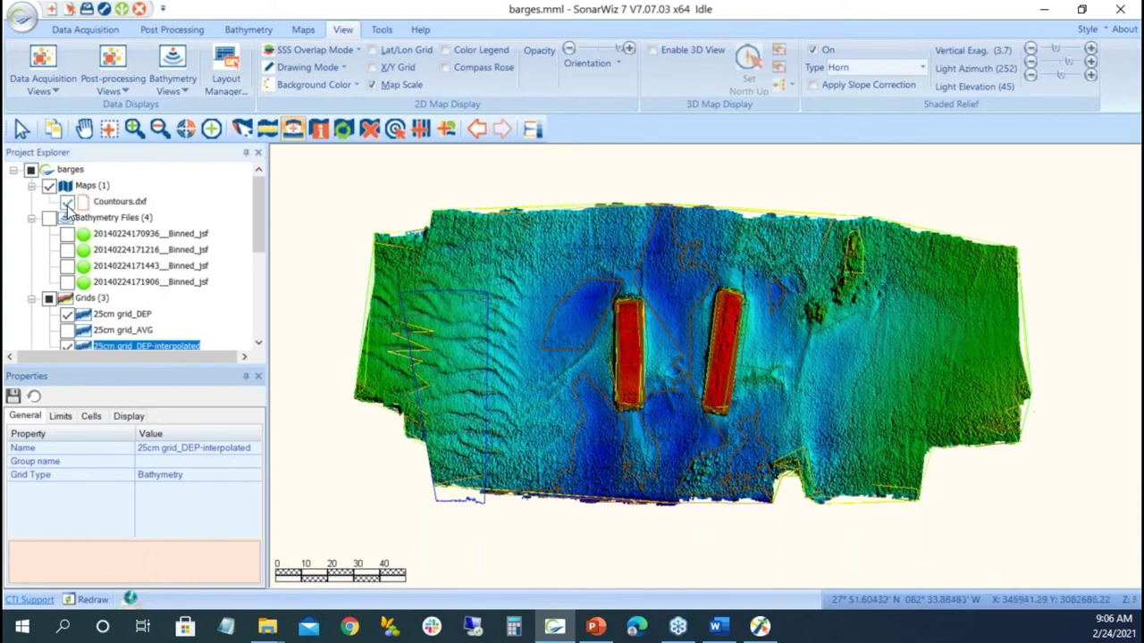
left_click(67, 202)
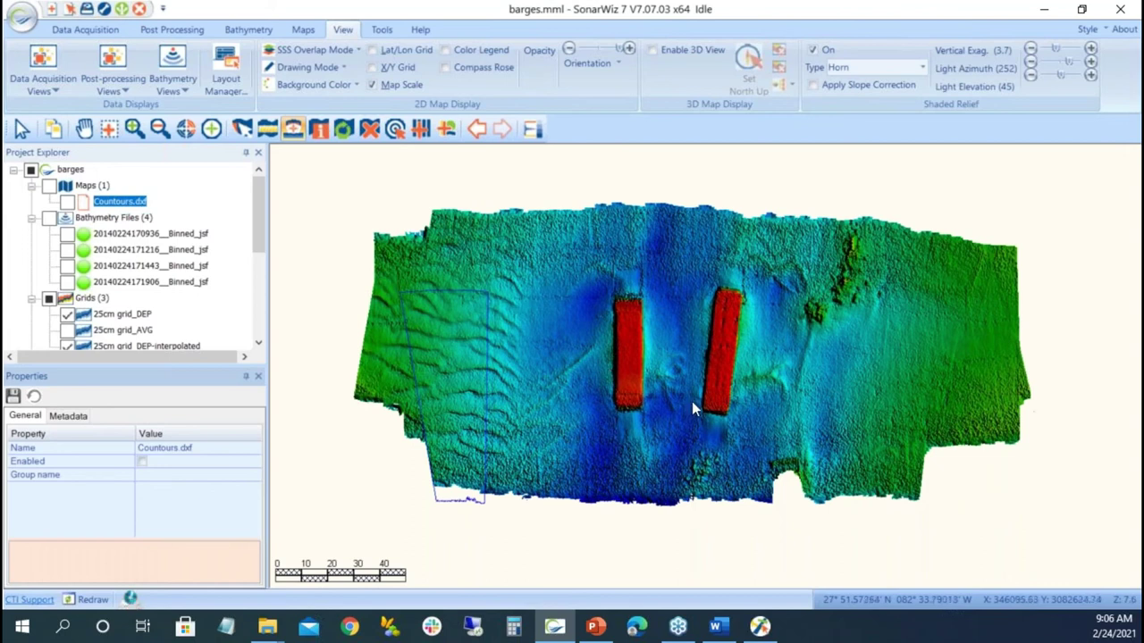
left_click(172, 30)
left_click(235, 78)
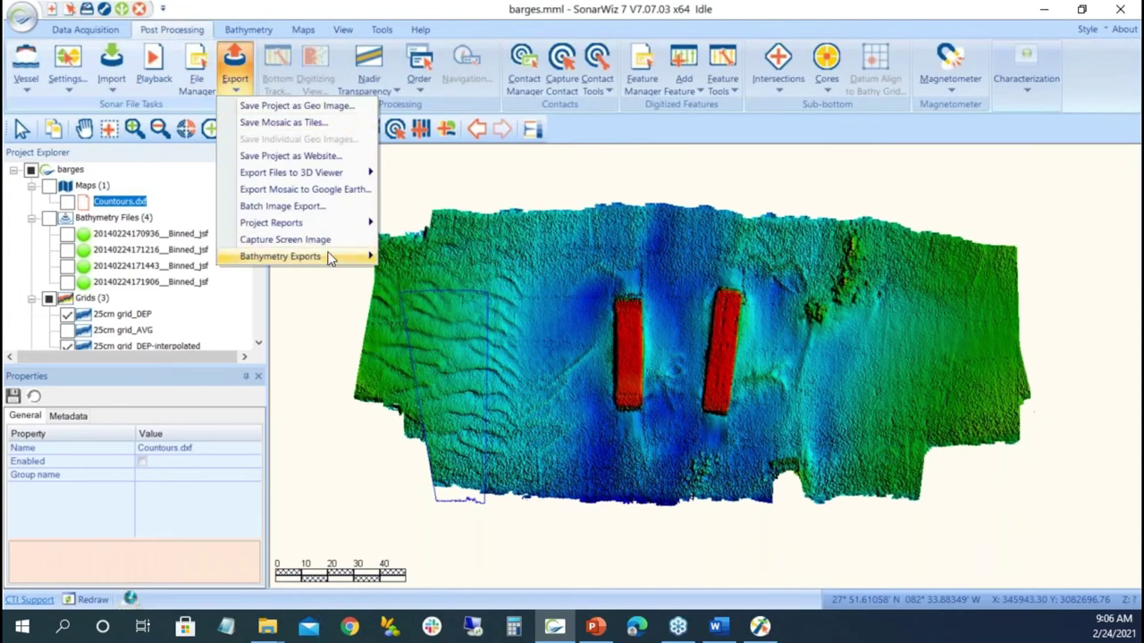
mouse_move(331, 257)
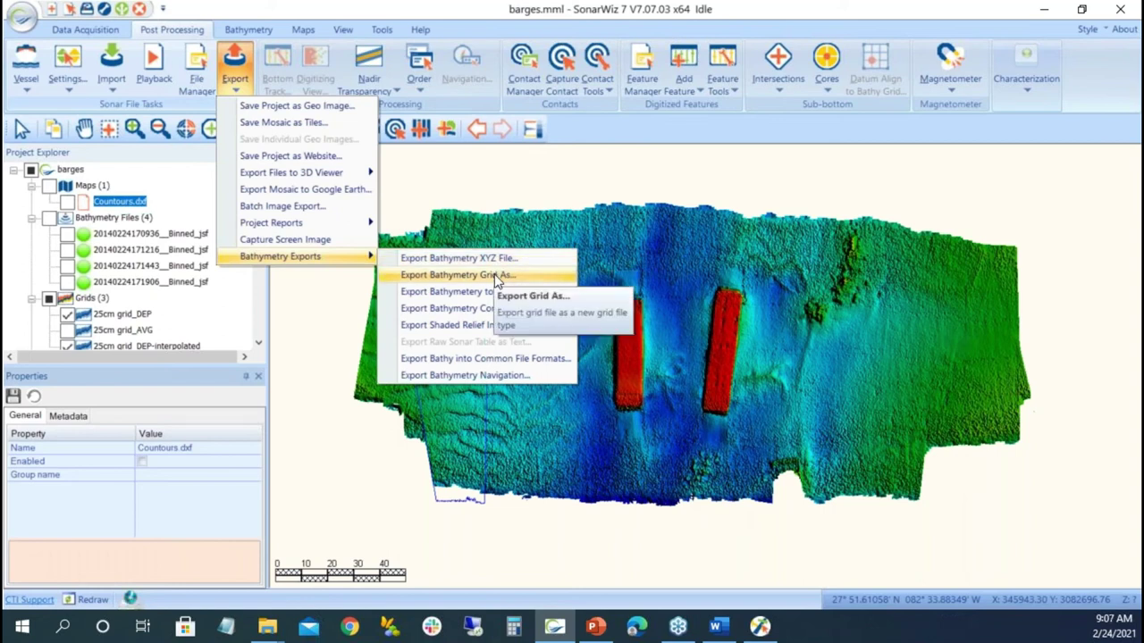
left_click(495, 275)
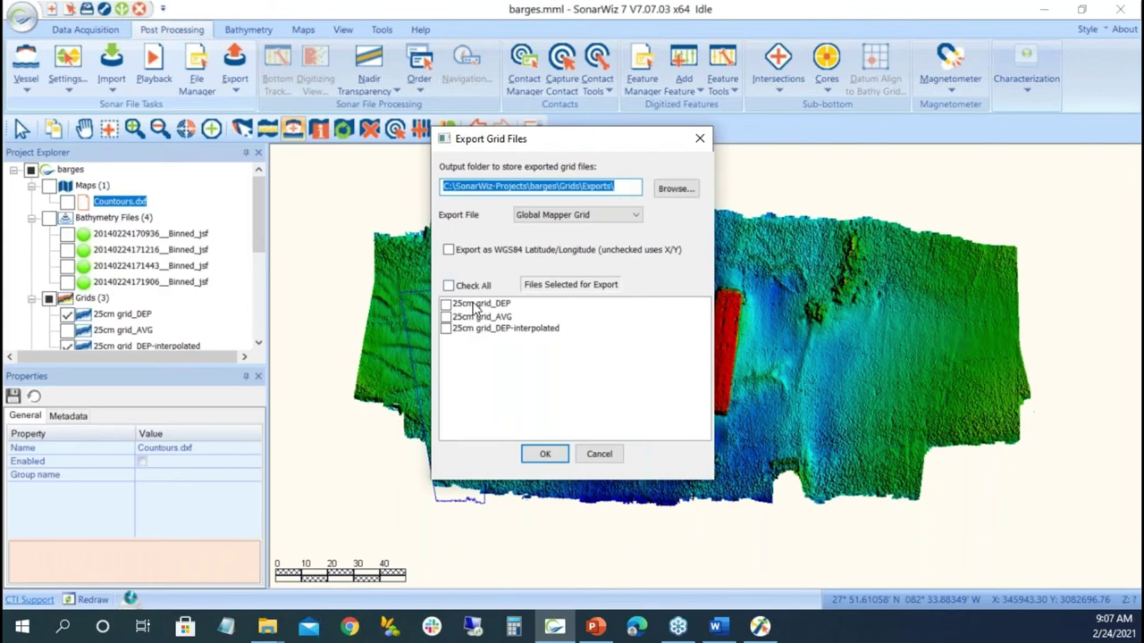
left_click(633, 218)
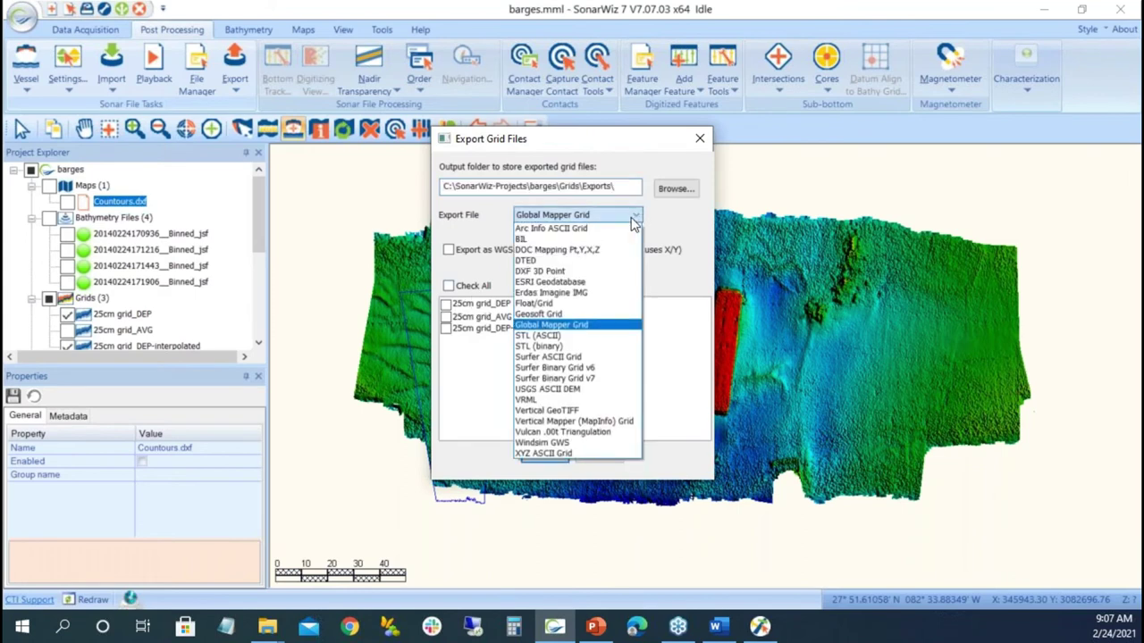
left_click(589, 454)
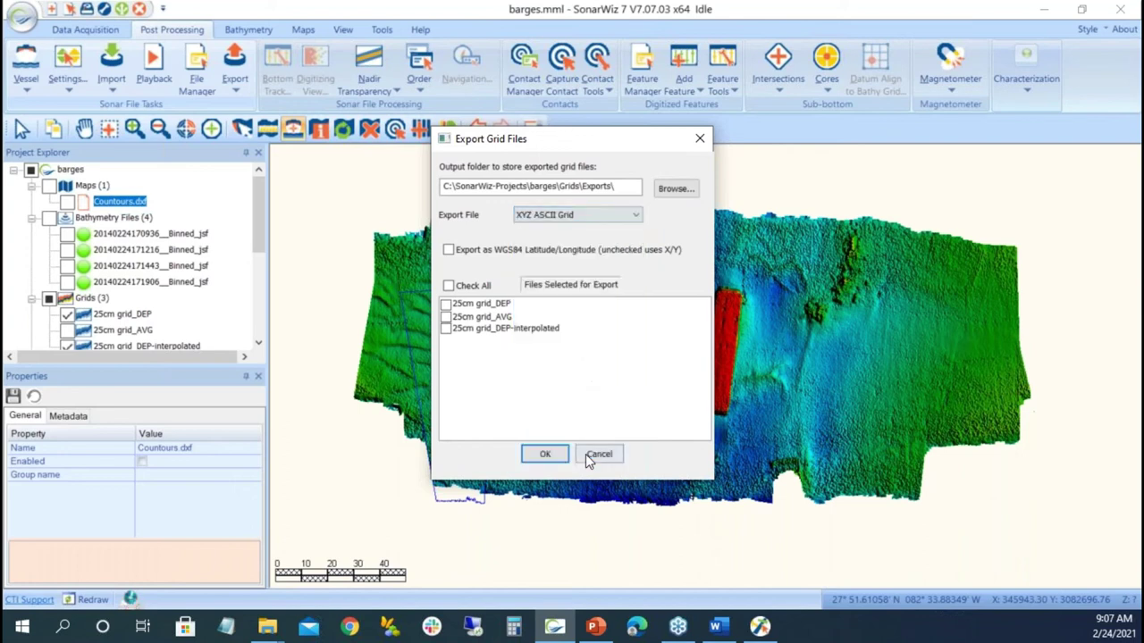
left_click(596, 454)
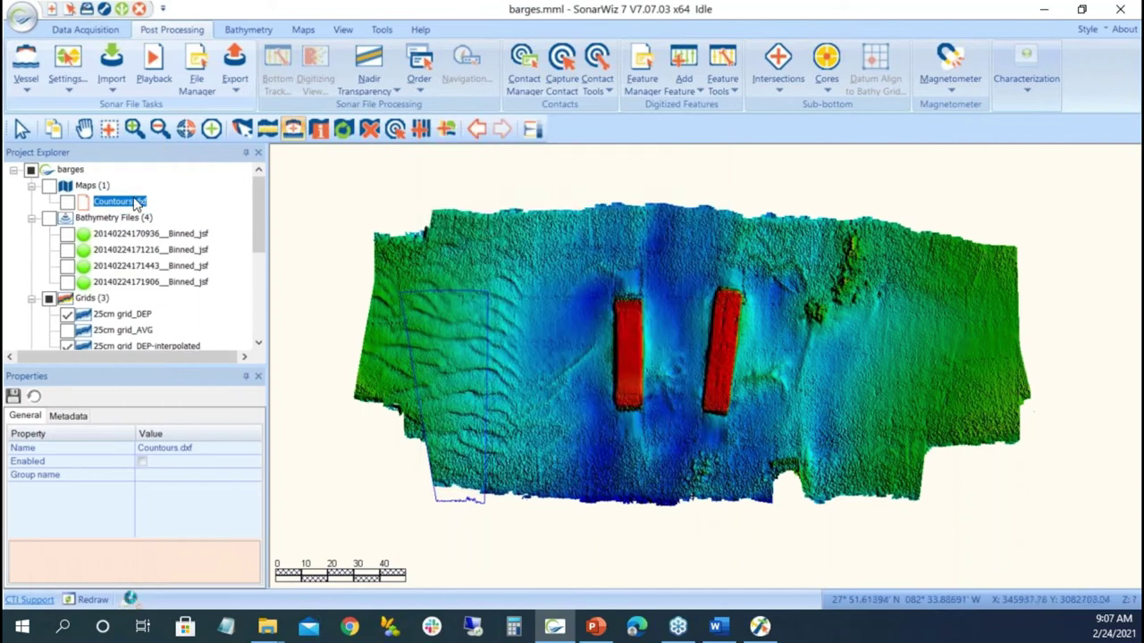
left_click(68, 233)
left_click(150, 233)
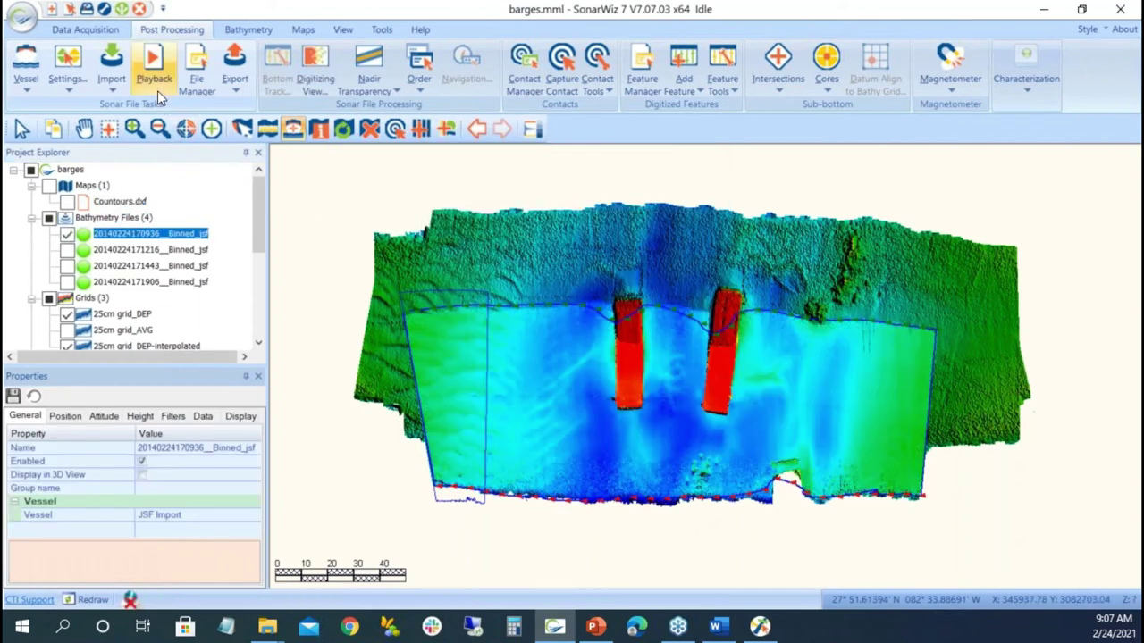
left_click(236, 86)
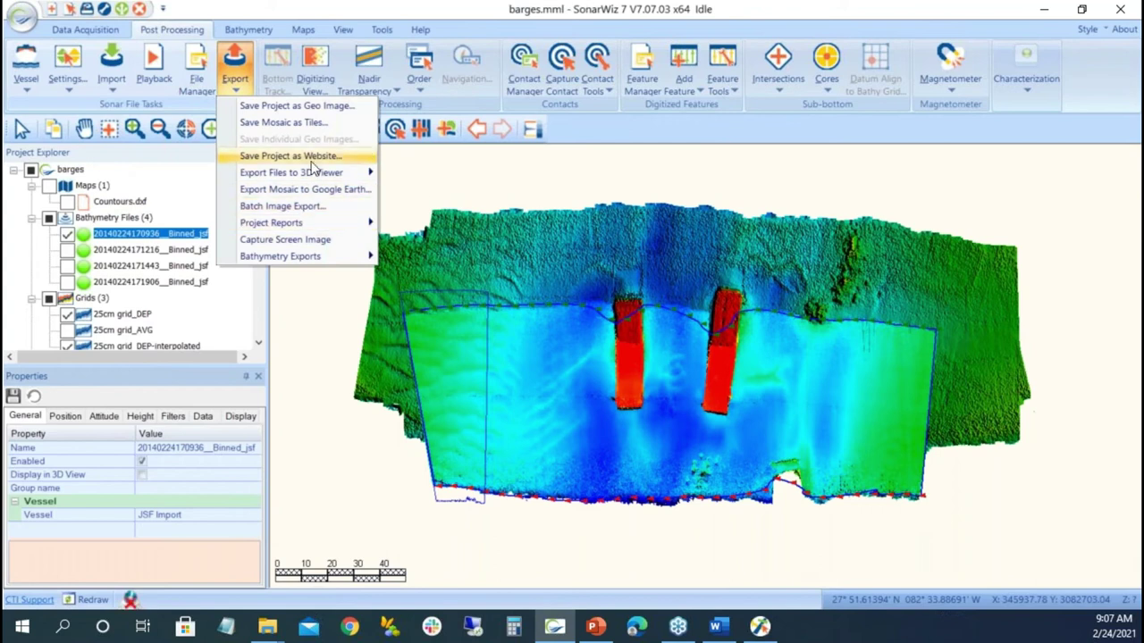
mouse_move(333, 259)
left_click(449, 259)
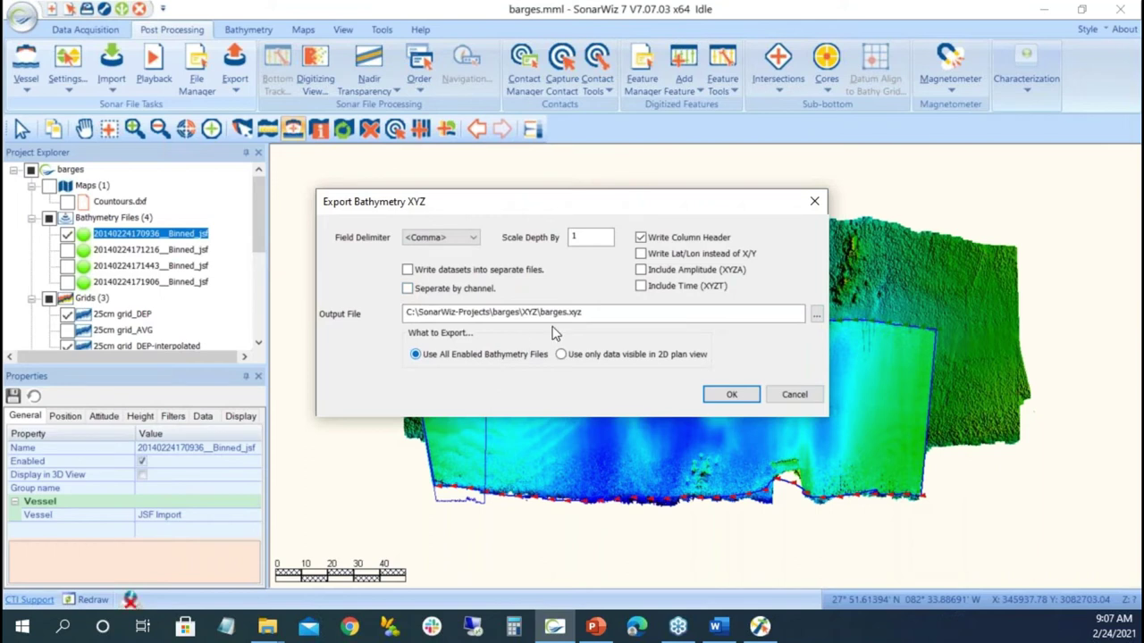
left_click(736, 398)
Open the XYZ export folder and inspect the exported barges.xyz in Notepad.
left_click(630, 353)
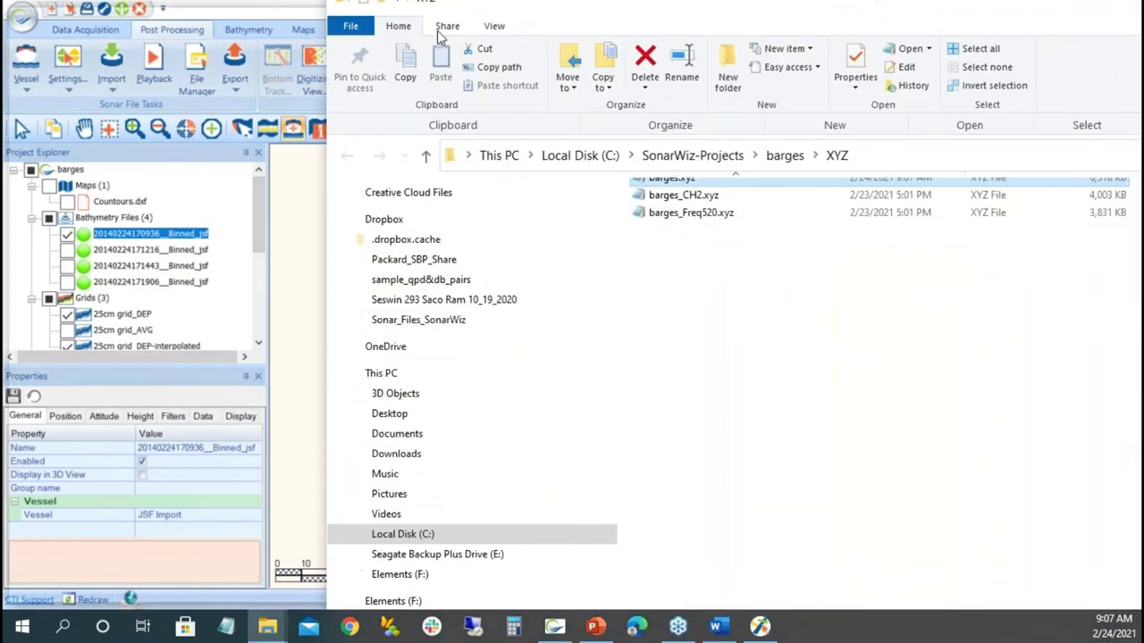
left_click_drag(294, 79, 376, 93)
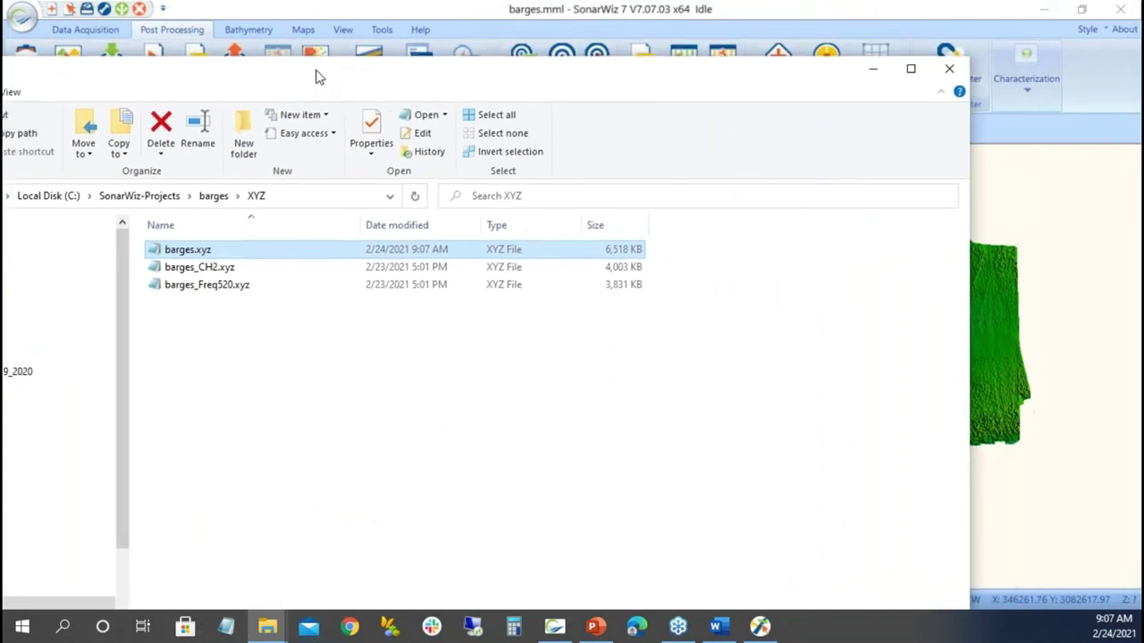
left_click(252, 239)
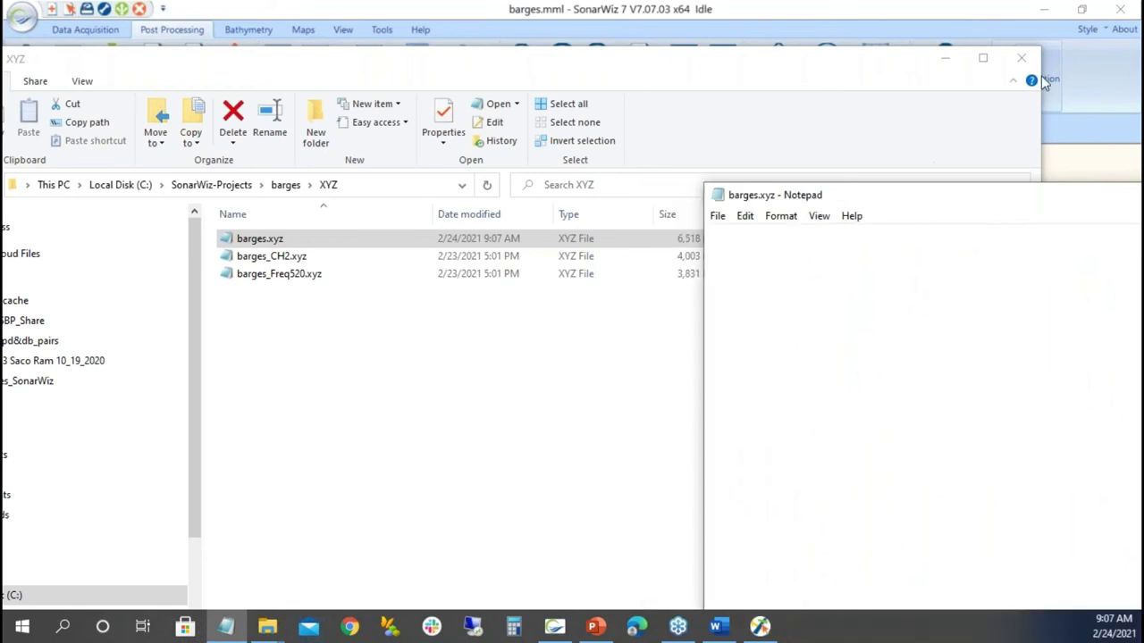
left_click(881, 13)
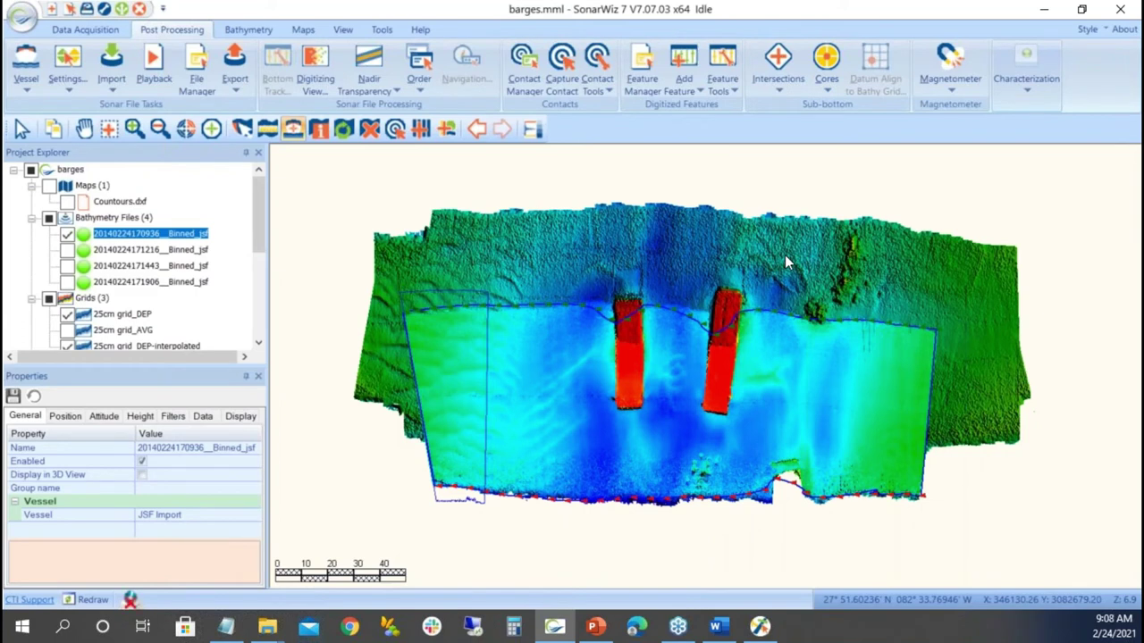
left_click(67, 235)
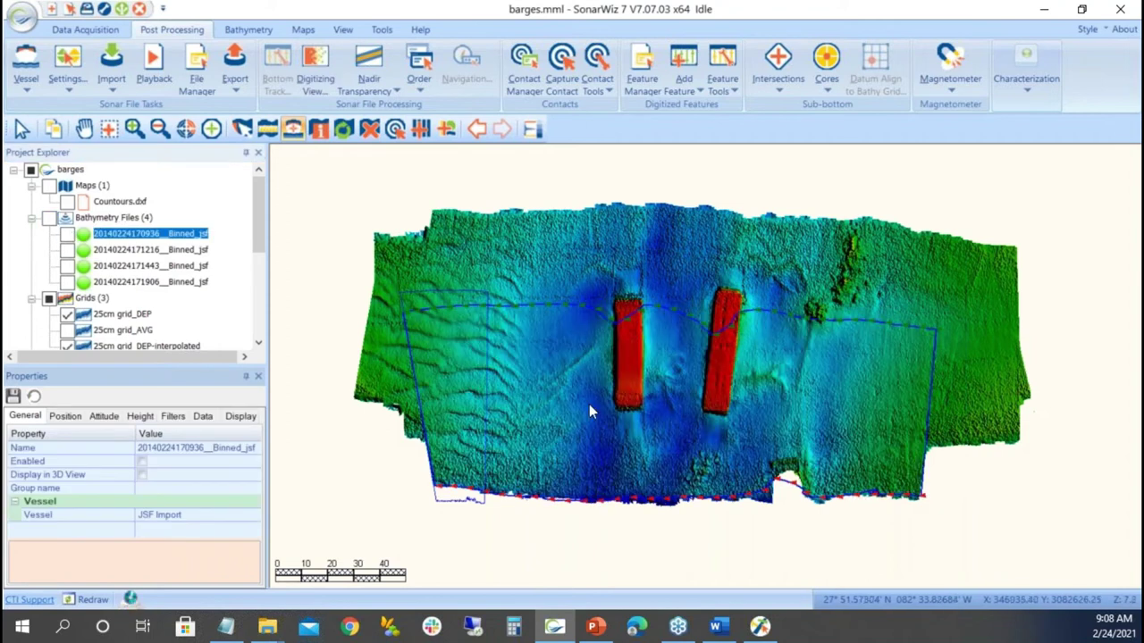
left_click(121, 314)
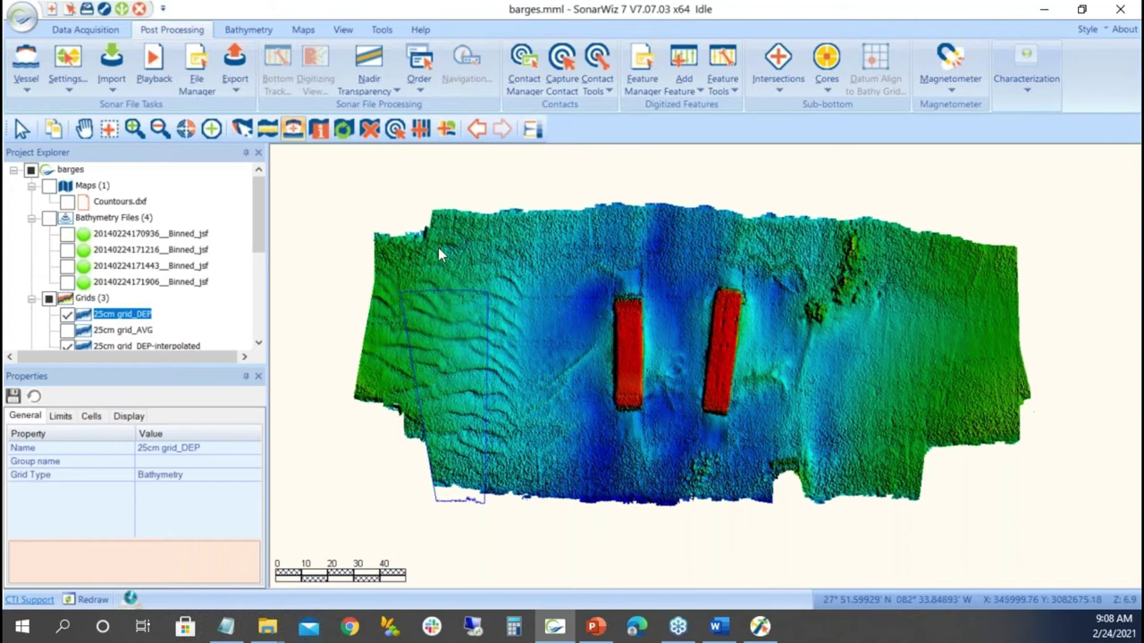
left_click(342, 29)
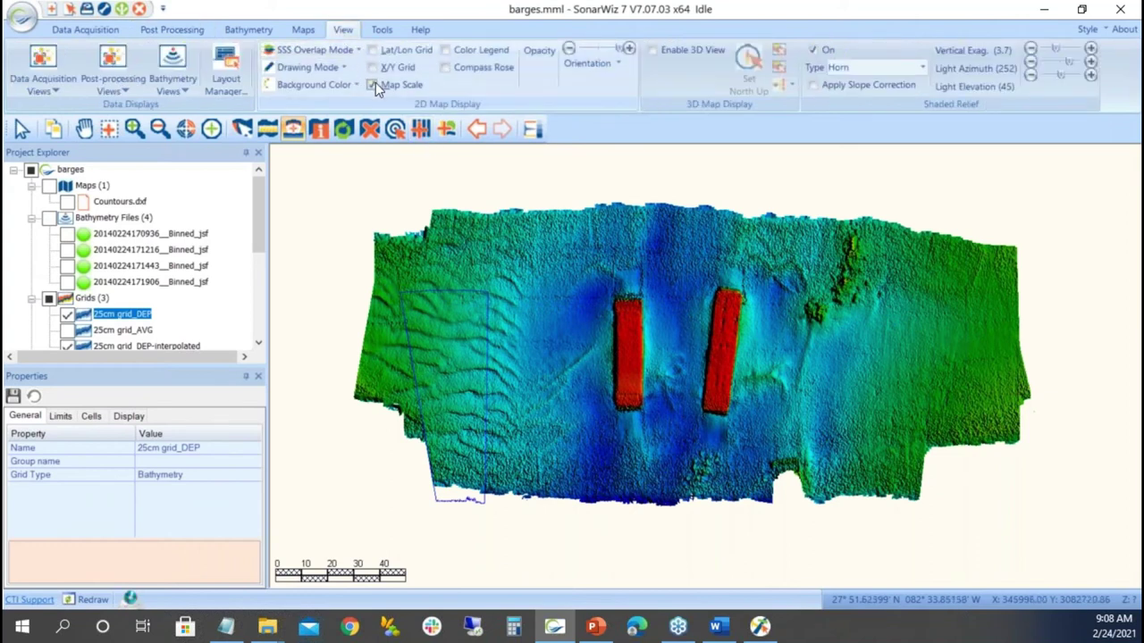
left_click(375, 84)
scroll(778, 377, "down", 2)
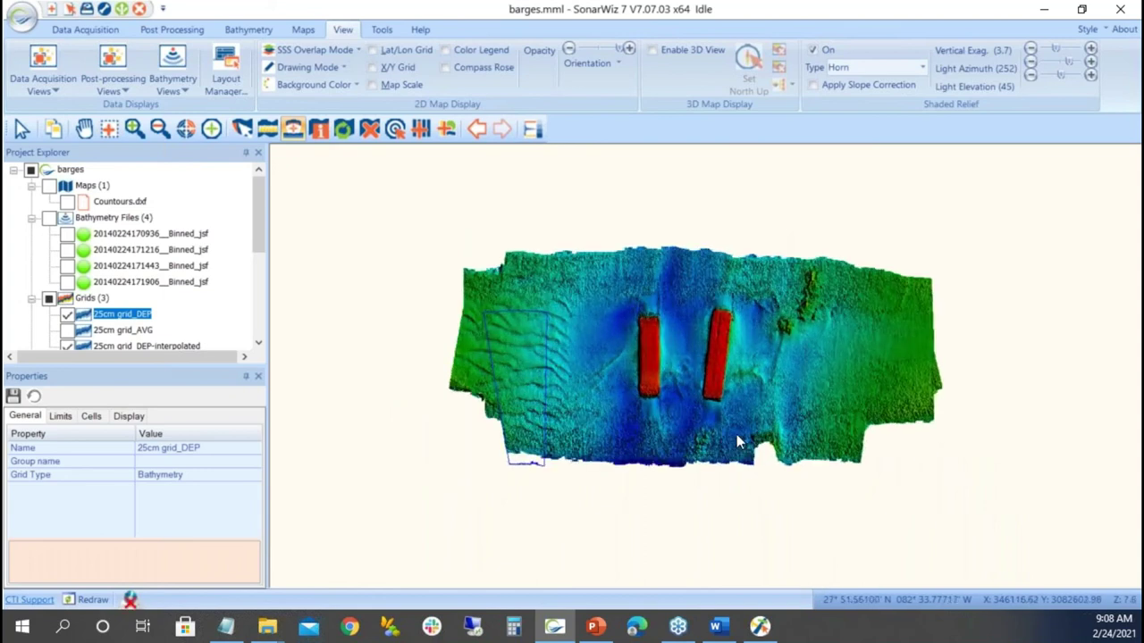
Save the project as a 32-bit GeoTIFF geo image named bathybarges.tif at 1 meter per pixel.
left_click(174, 32)
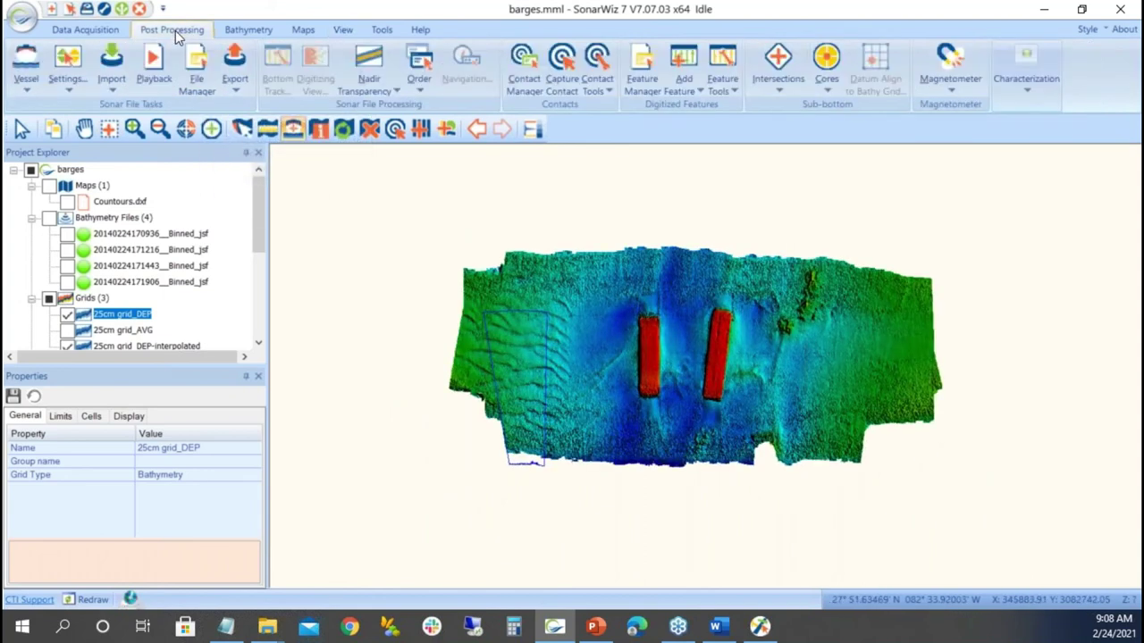
left_click(238, 89)
left_click(252, 106)
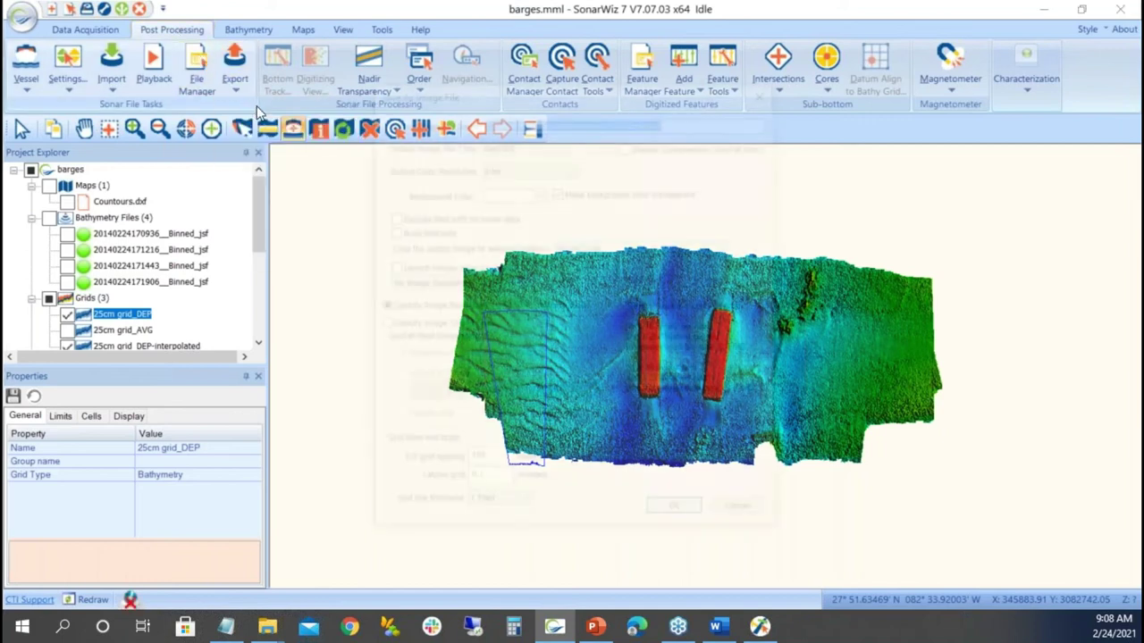
double_click(527, 302)
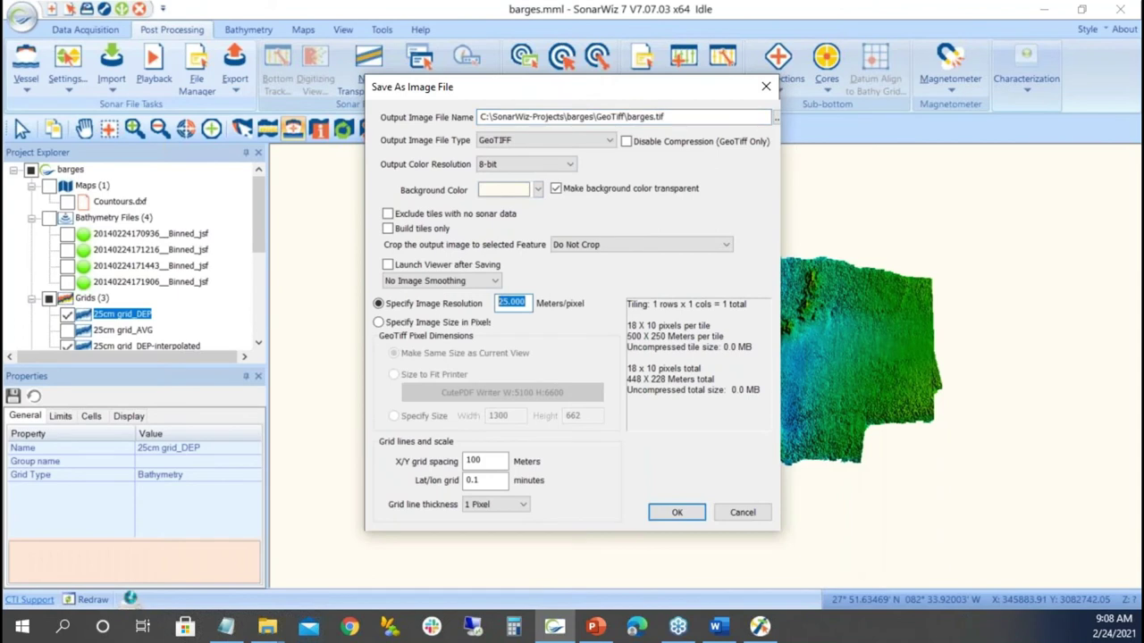
type("1")
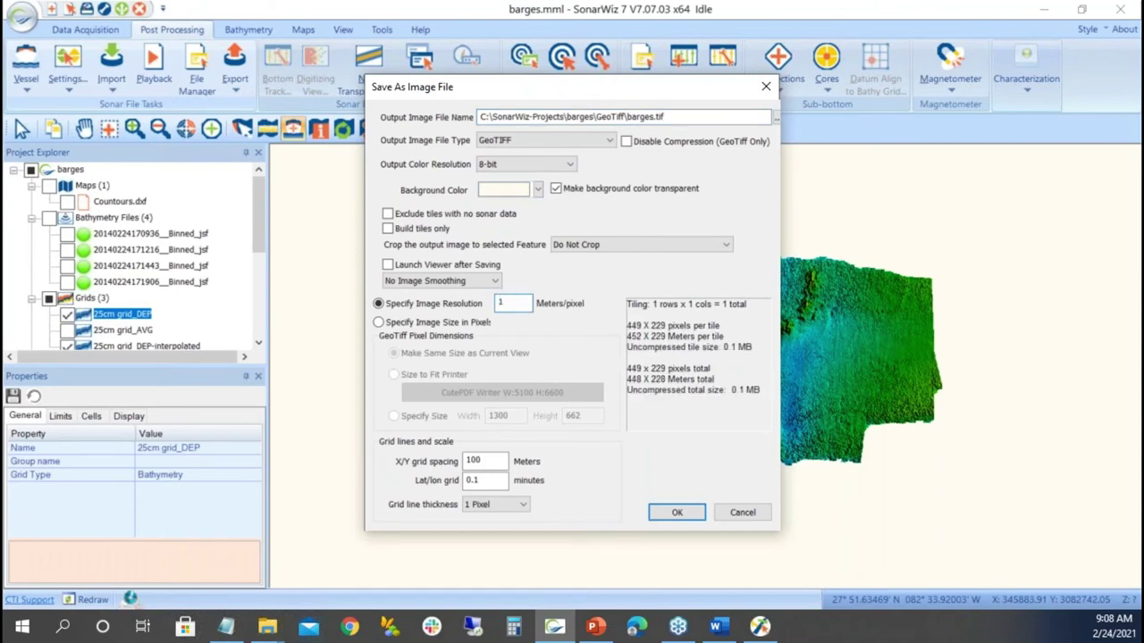
left_click(533, 165)
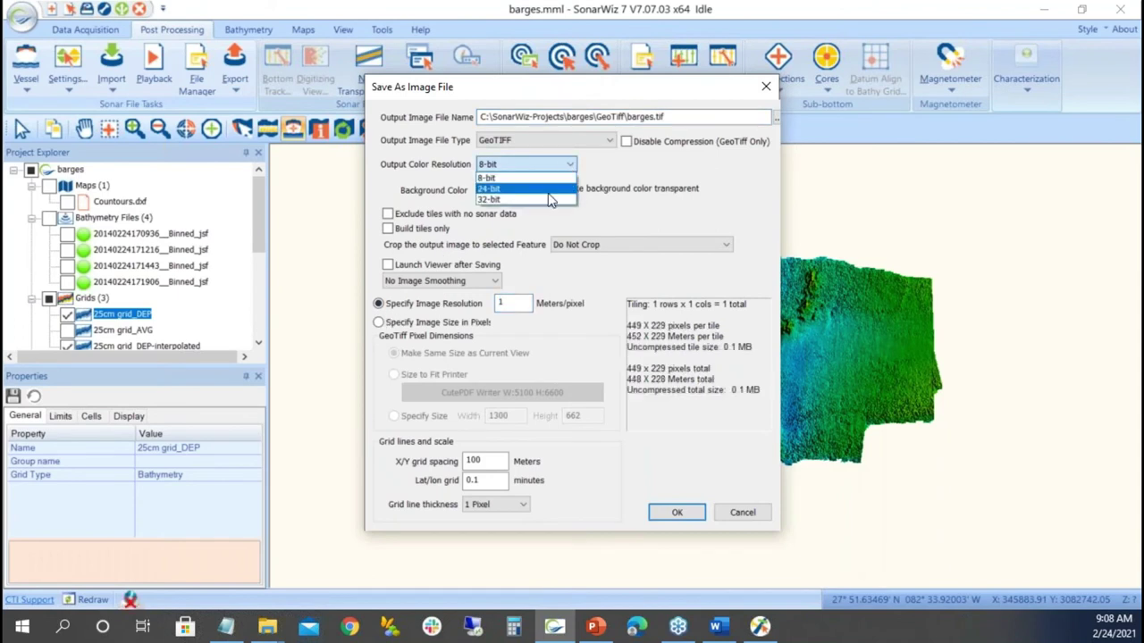
left_click(545, 199)
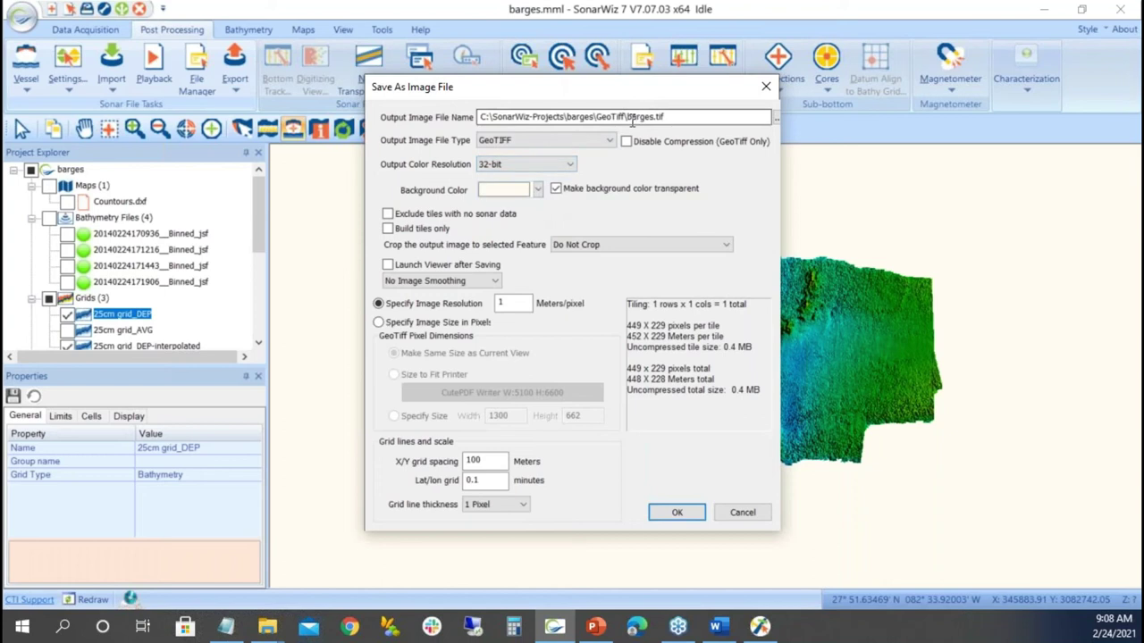
left_click(628, 117)
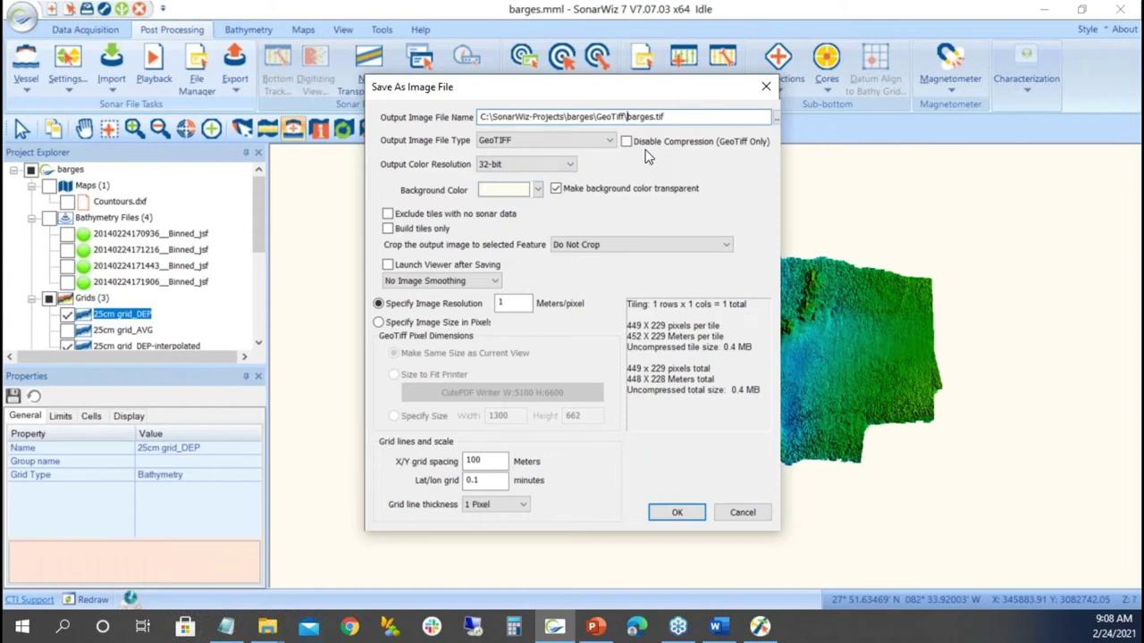
type("bathy")
left_click(677, 512)
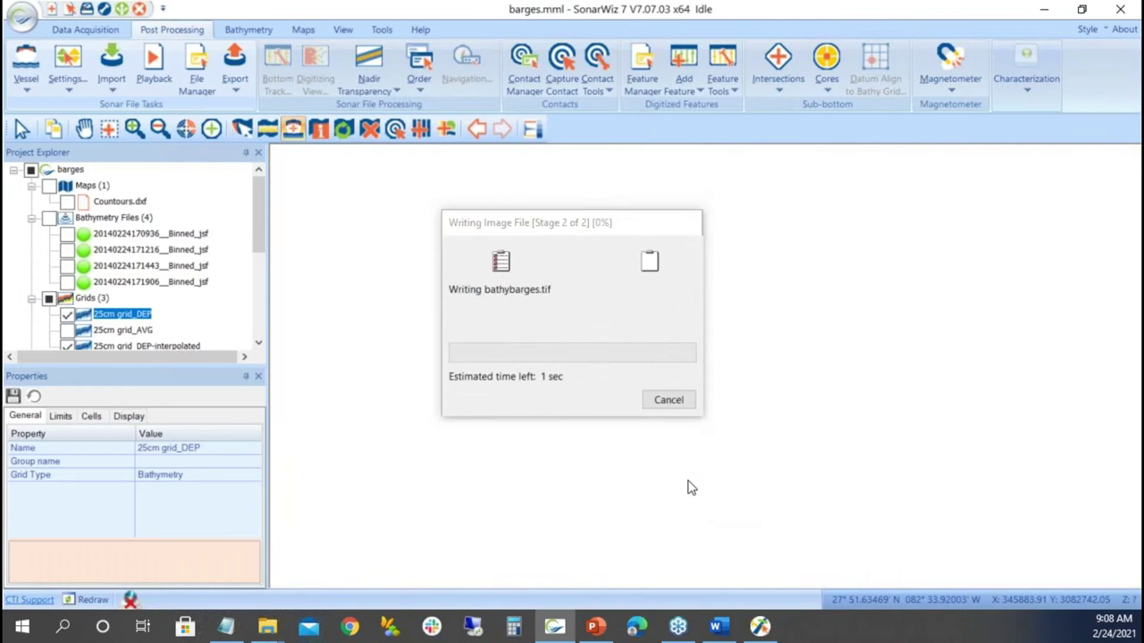
Export the mosaic to Google Earth using bathybarges.tif from the barges project's GeoTiff folder, launching Google Earth upon completion.
left_click(237, 87)
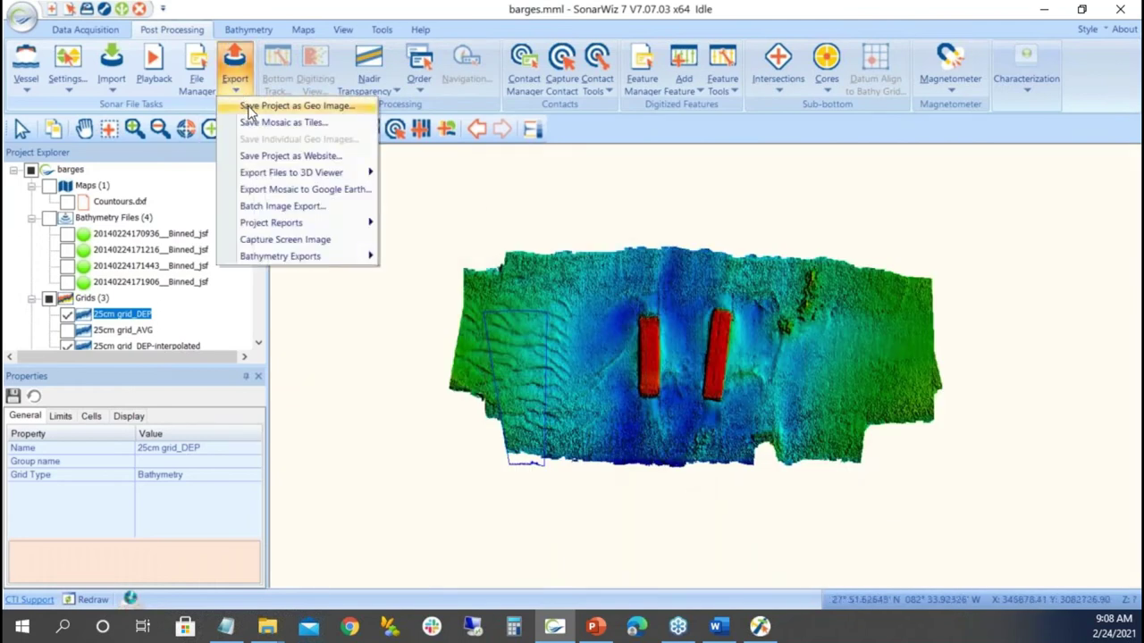
left_click(315, 191)
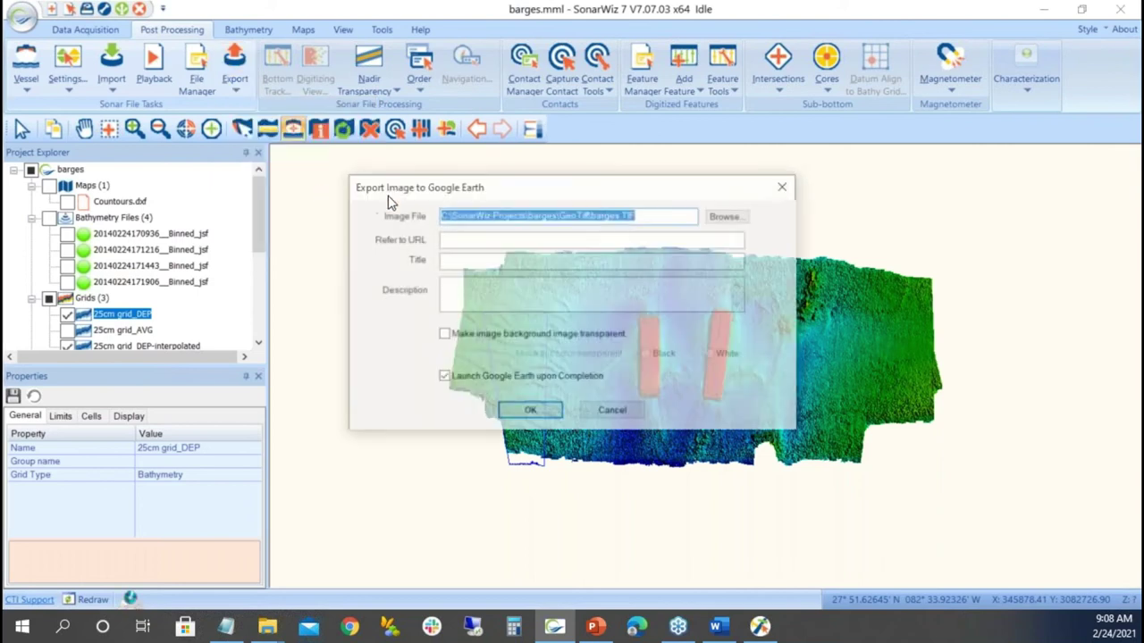
left_click(726, 217)
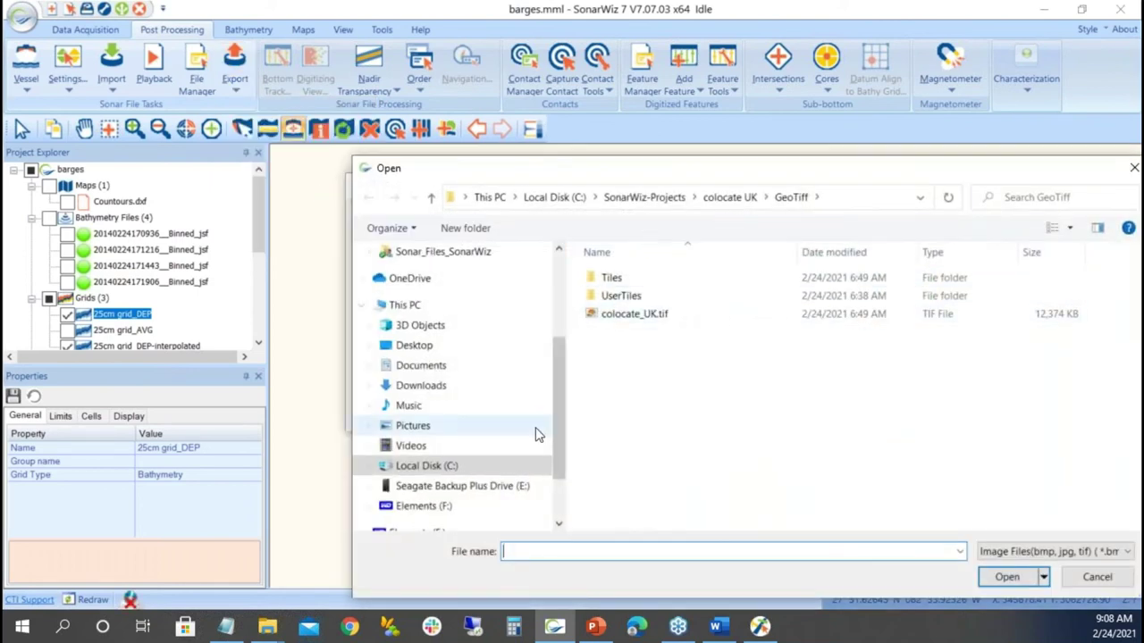
scroll(671, 372, "down", 5)
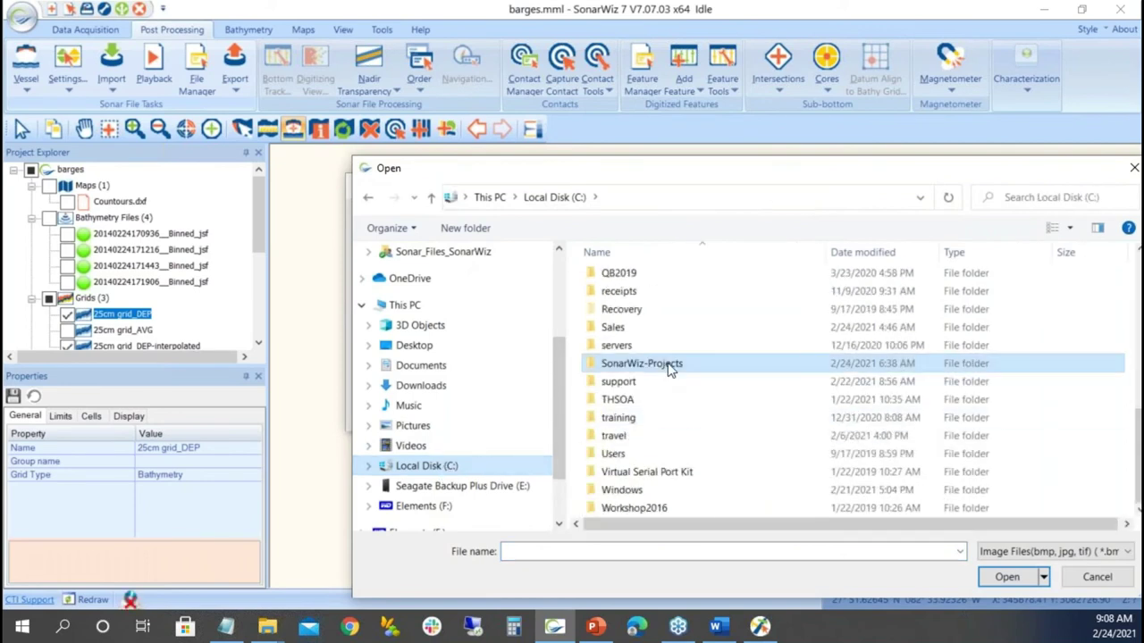
double_click(620, 280)
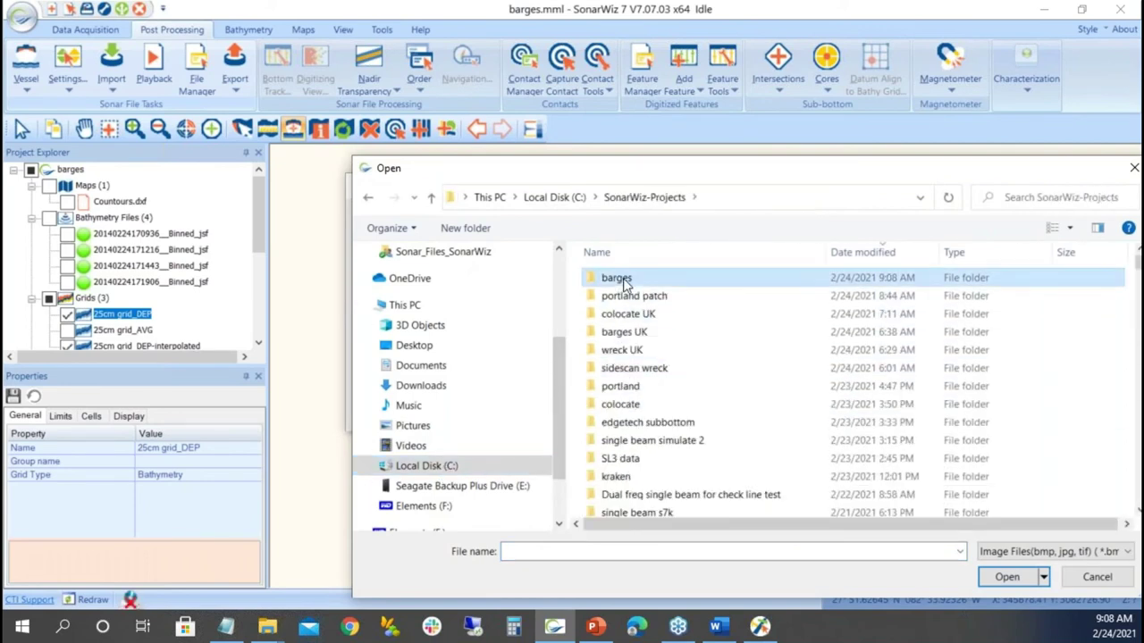
left_click(623, 407)
double_click(623, 406)
double_click(631, 323)
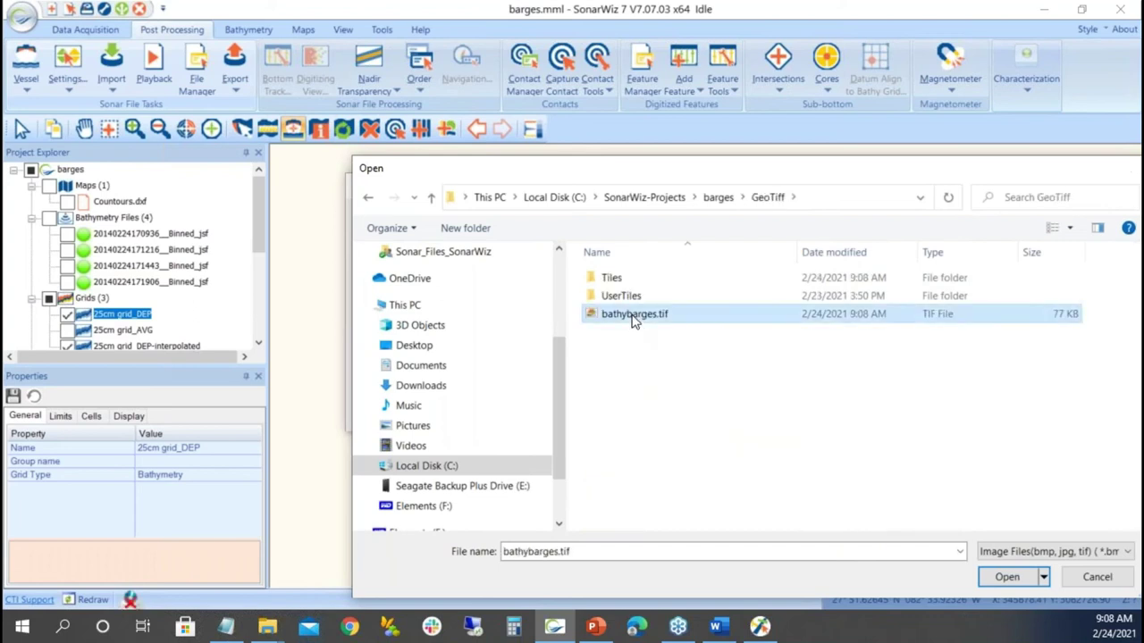
left_click(536, 413)
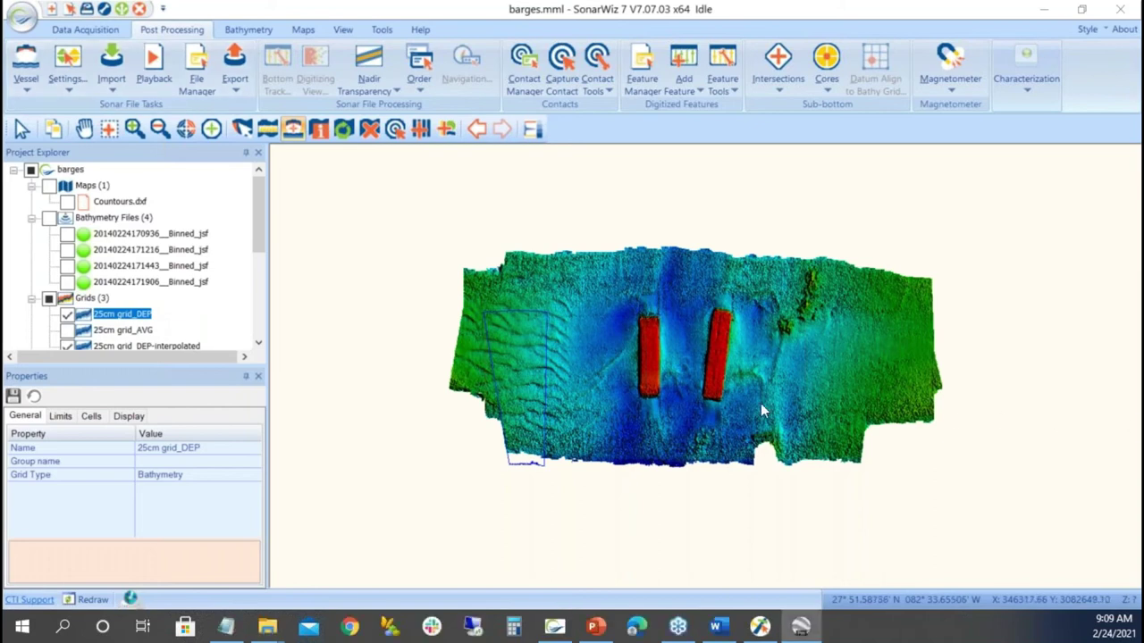
Examine the exported bathymetry image against its surroundings in Google Earth Pro.
left_click_drag(909, 365, 501, 89)
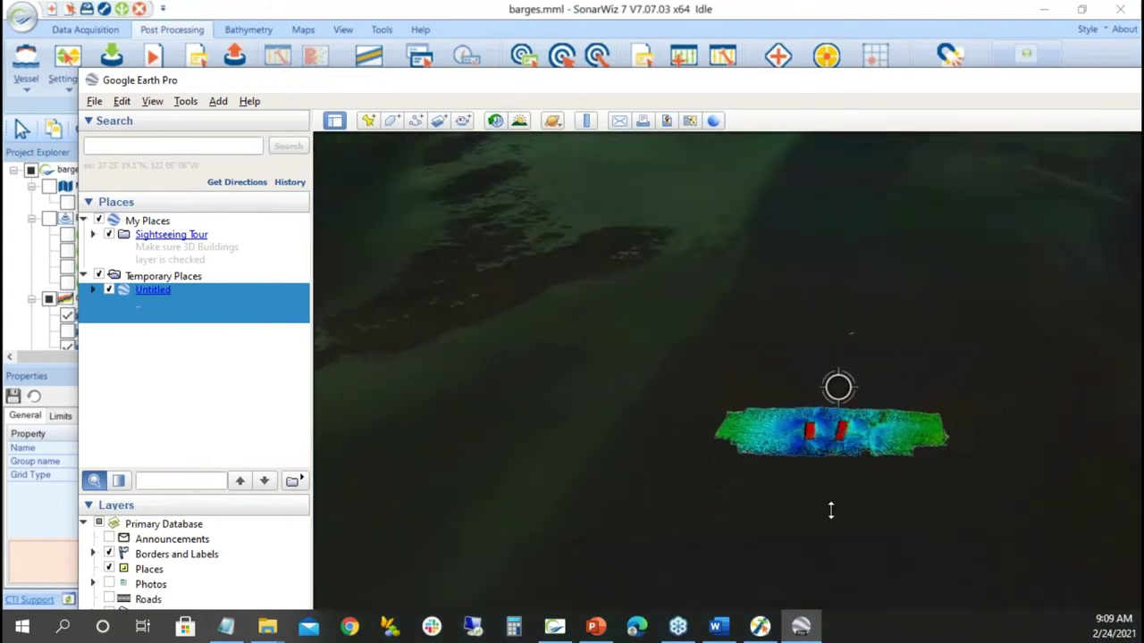
scroll(865, 393, "down", 5)
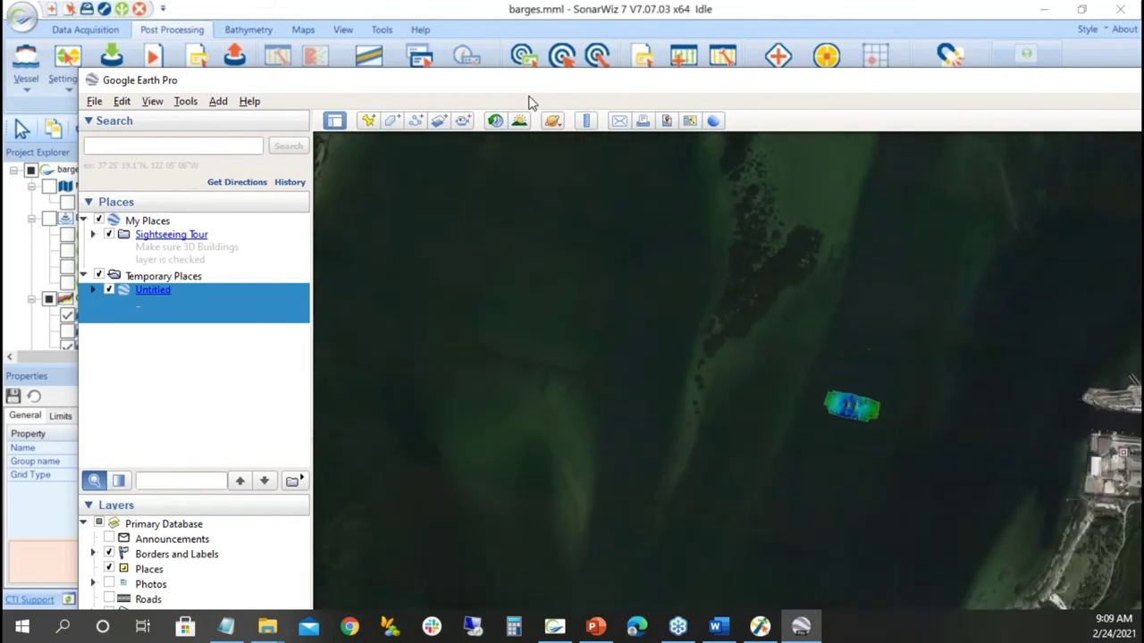
left_click_drag(535, 86, 261, 139)
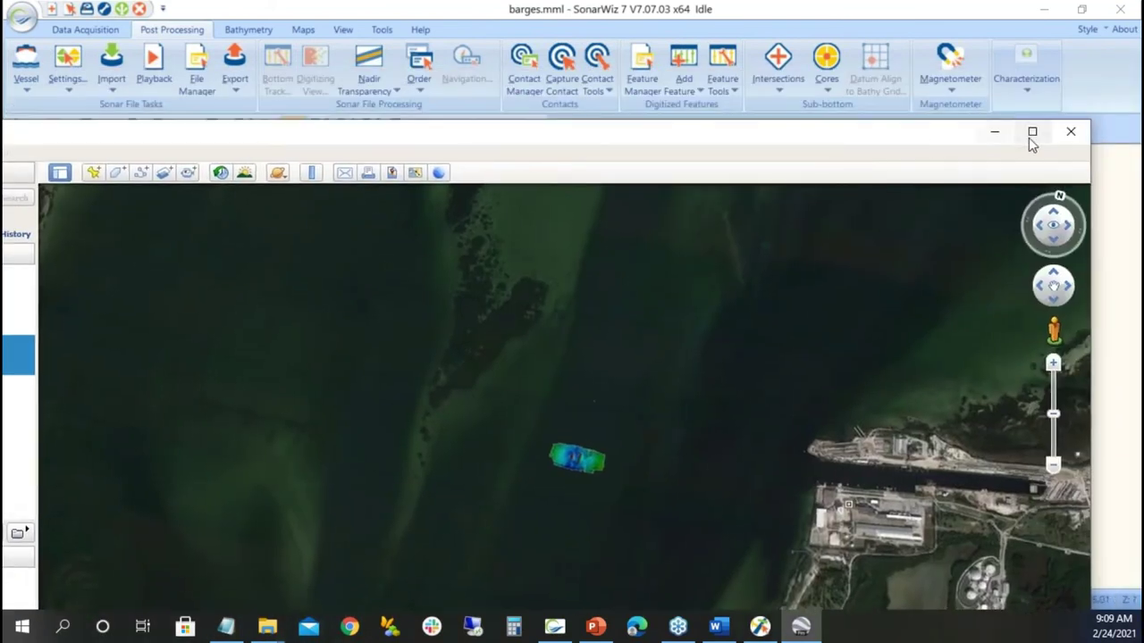
left_click(1075, 132)
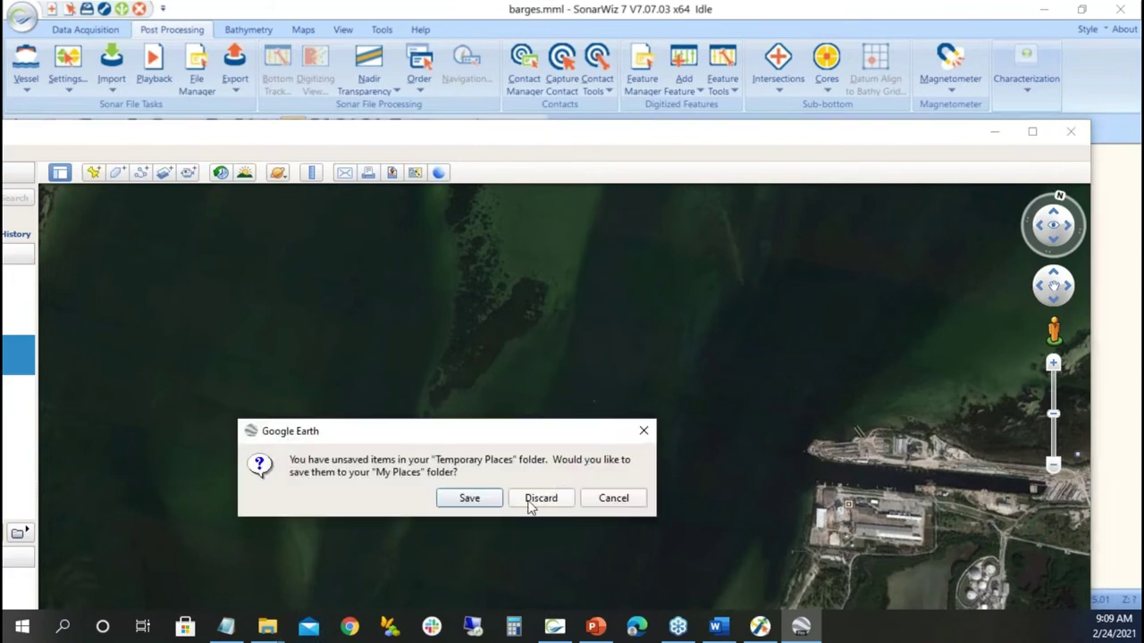
left_click(533, 504)
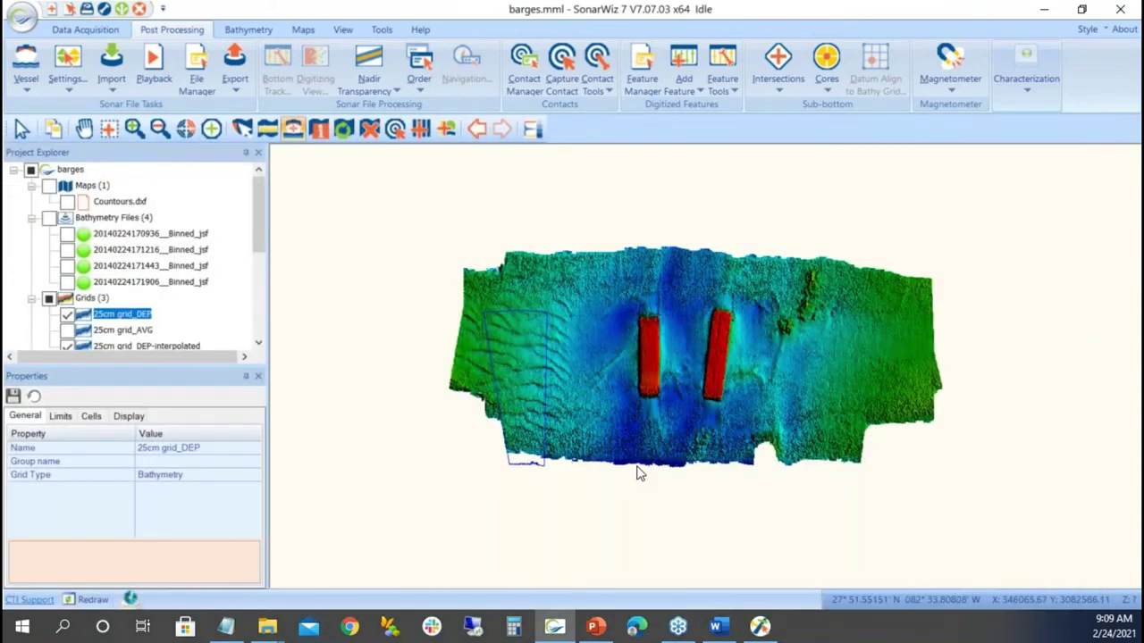
scroll(150, 313, "down", 1)
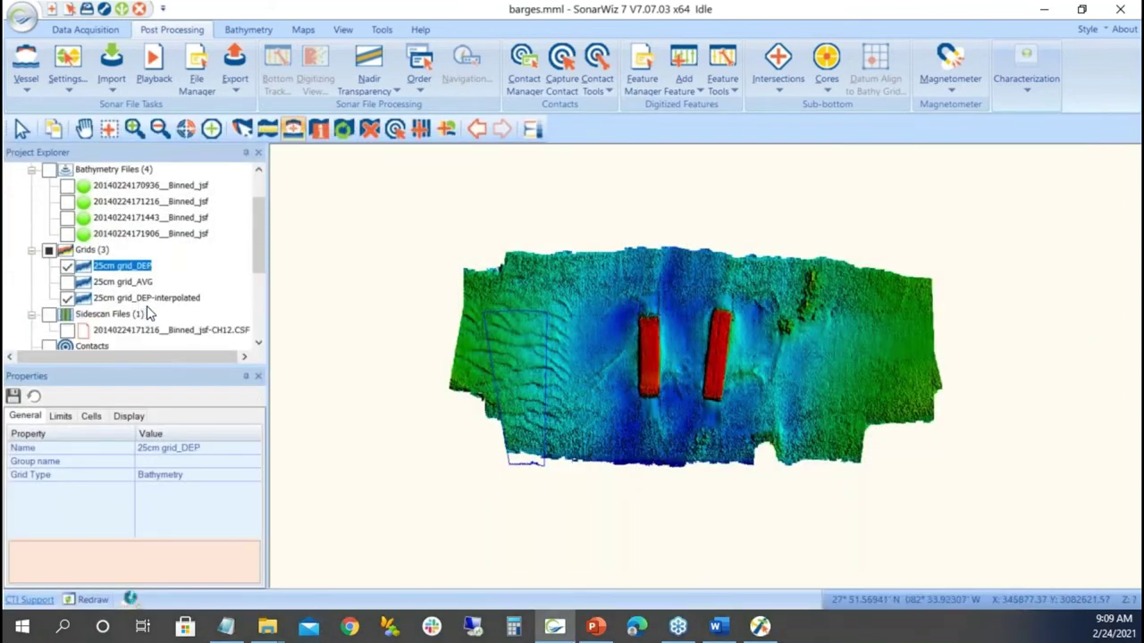
left_click(68, 332)
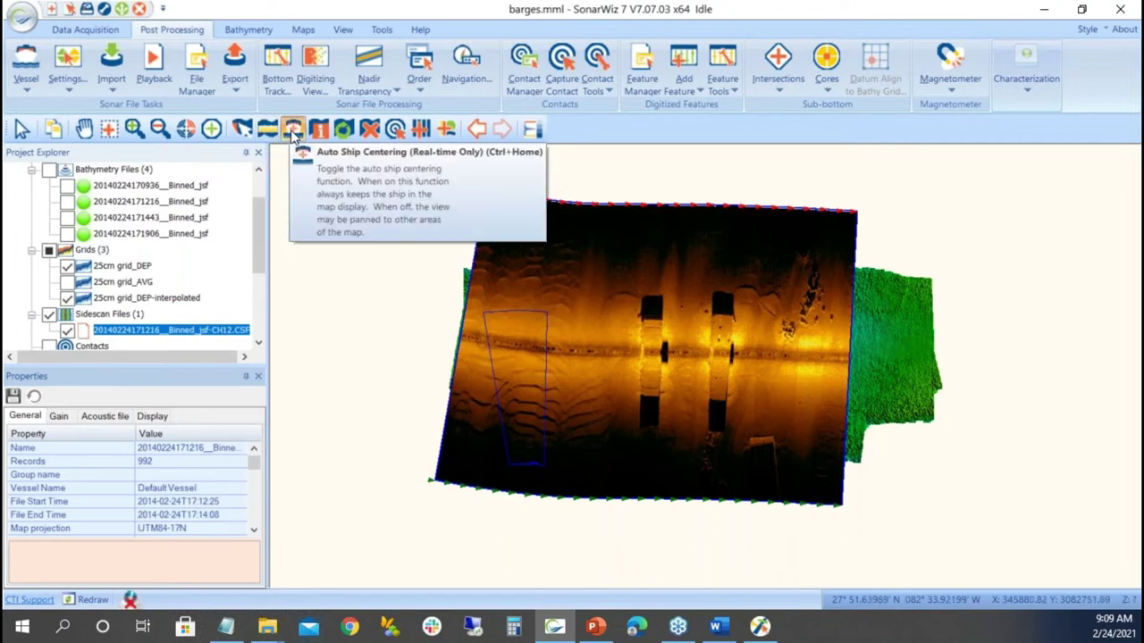
Lower the map opacity to slightly above half so the sidescan file blends with the bathymetry grid beneath it.
left_click_drag(480, 194, 585, 132)
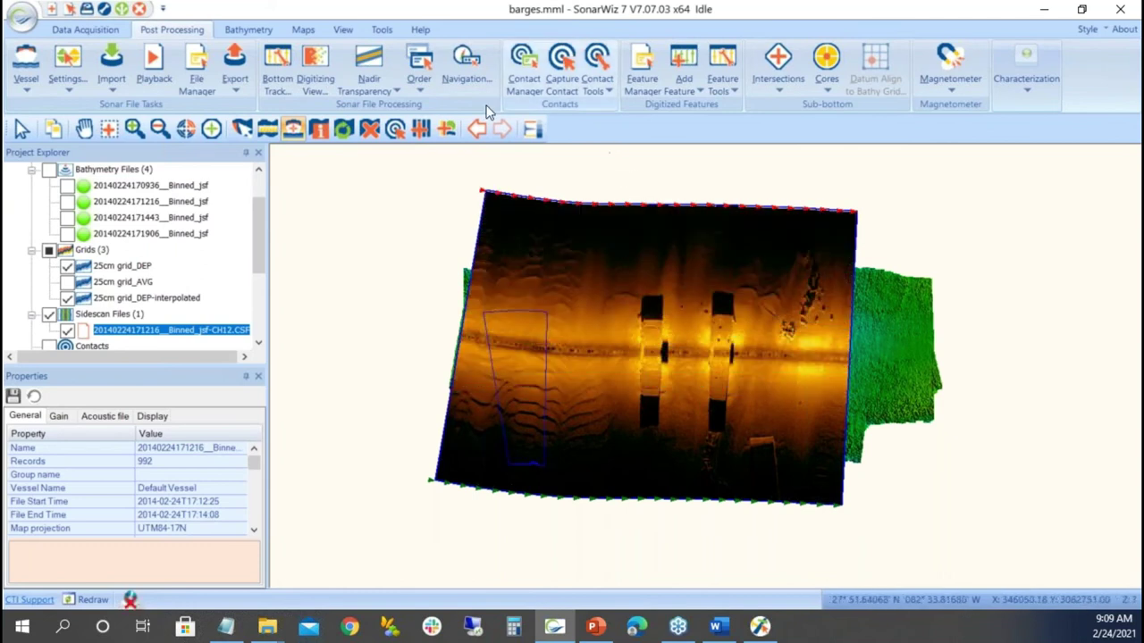
left_click(342, 32)
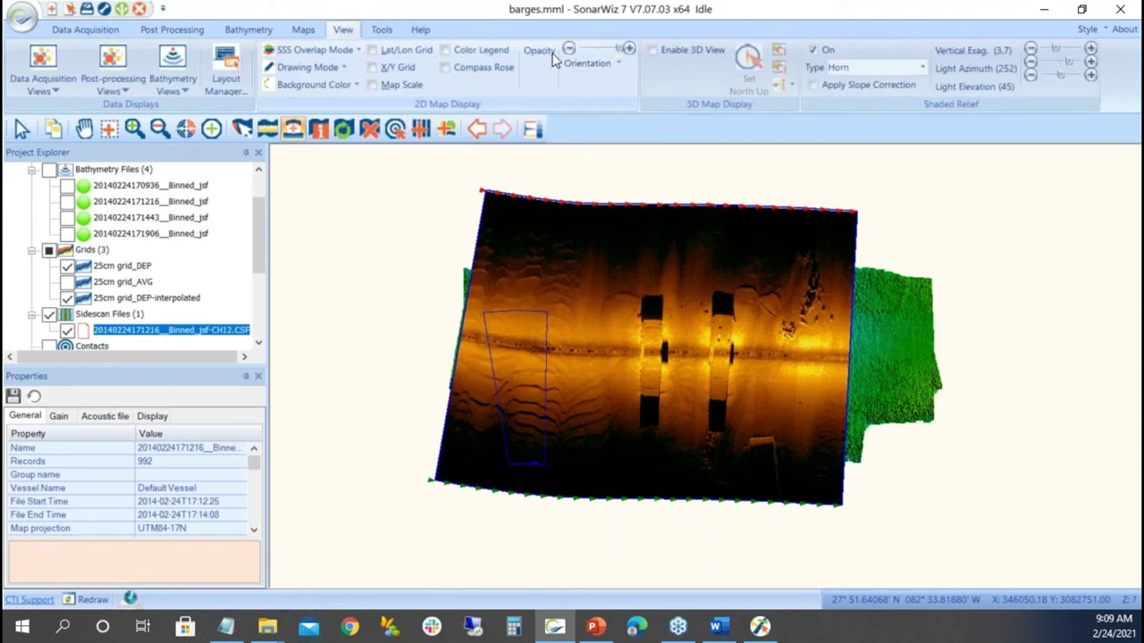
left_click_drag(619, 49, 595, 50)
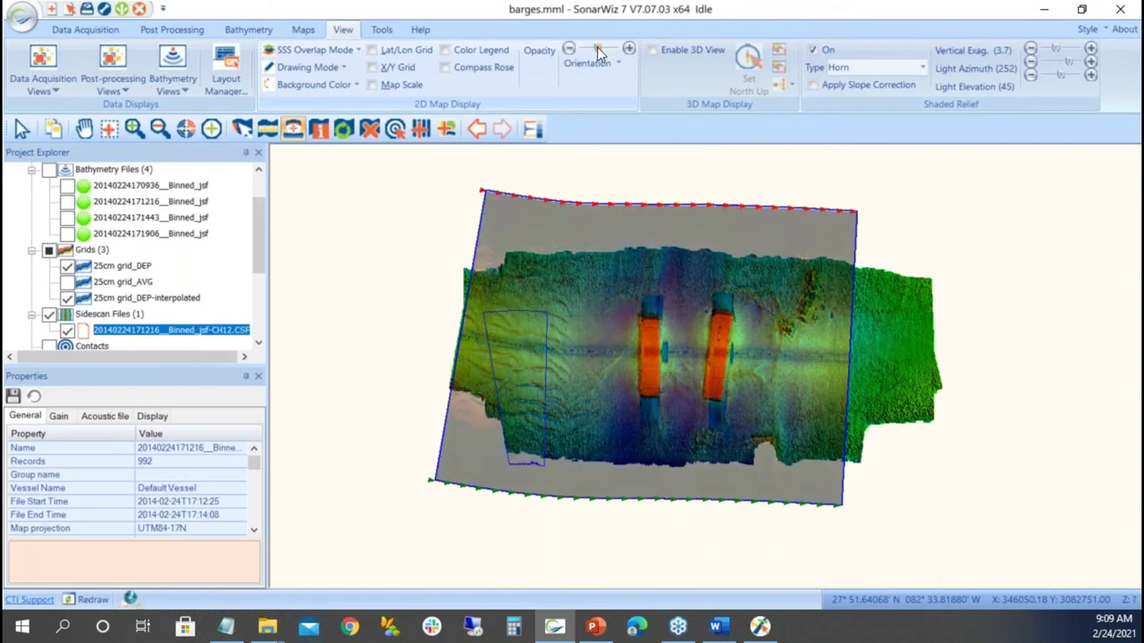
left_click_drag(599, 51, 605, 52)
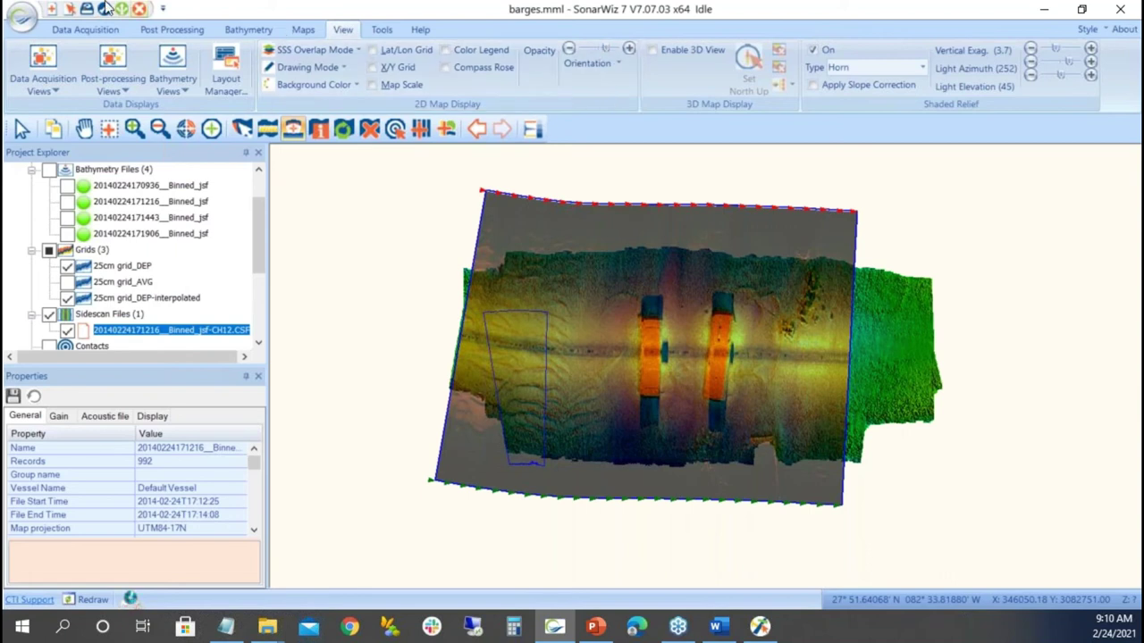
Open the recent project portland_patch.mml.
left_click(21, 18)
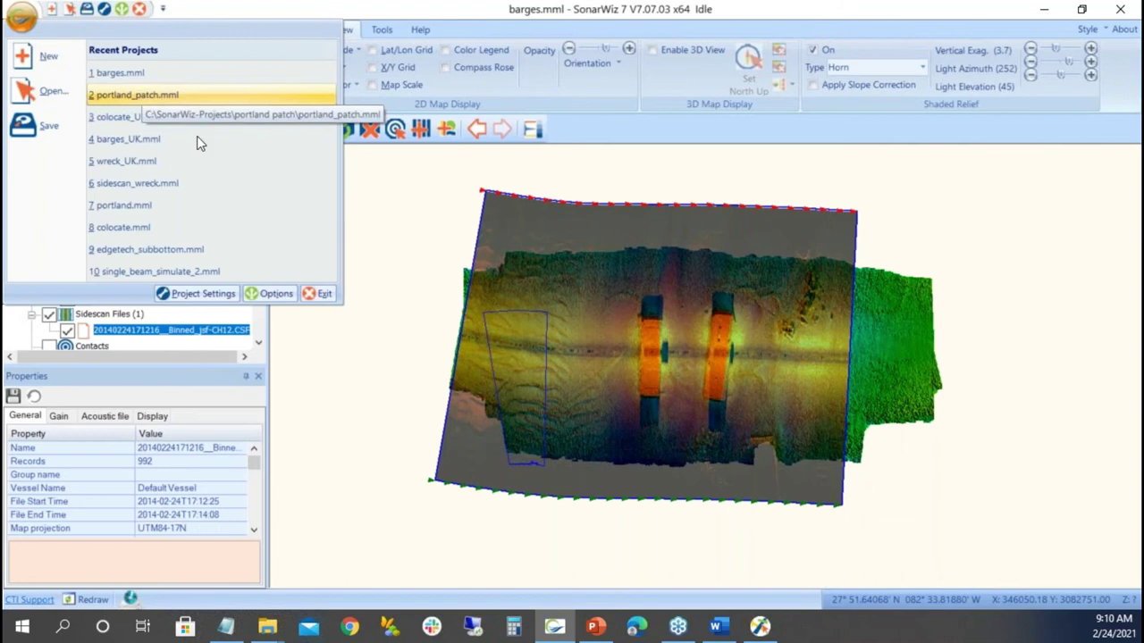
left_click(170, 99)
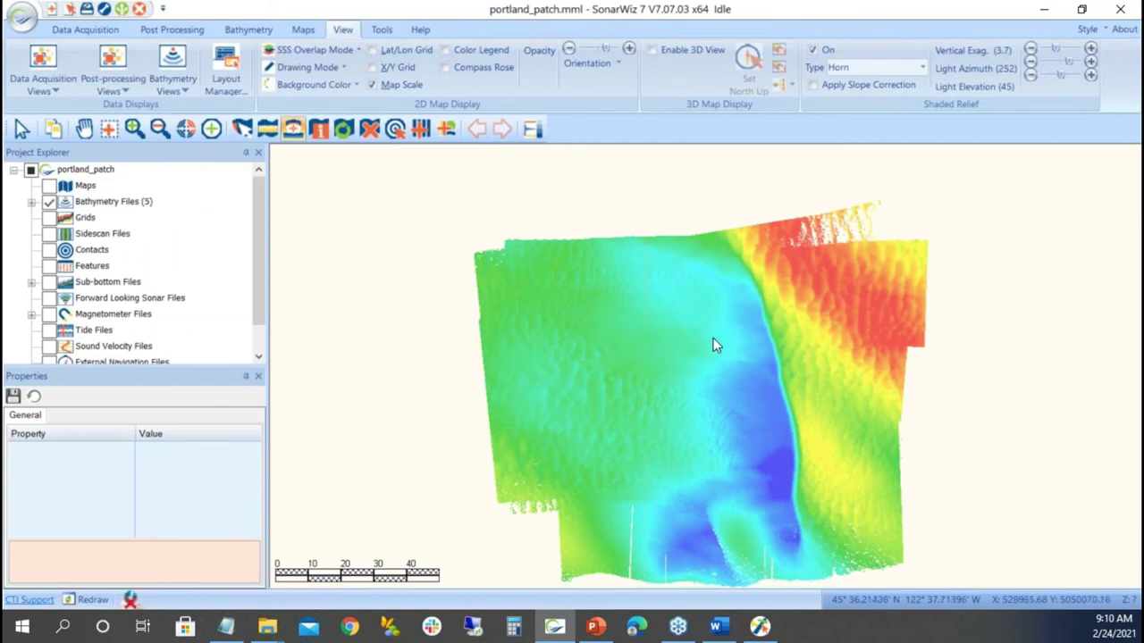
right_click(133, 206)
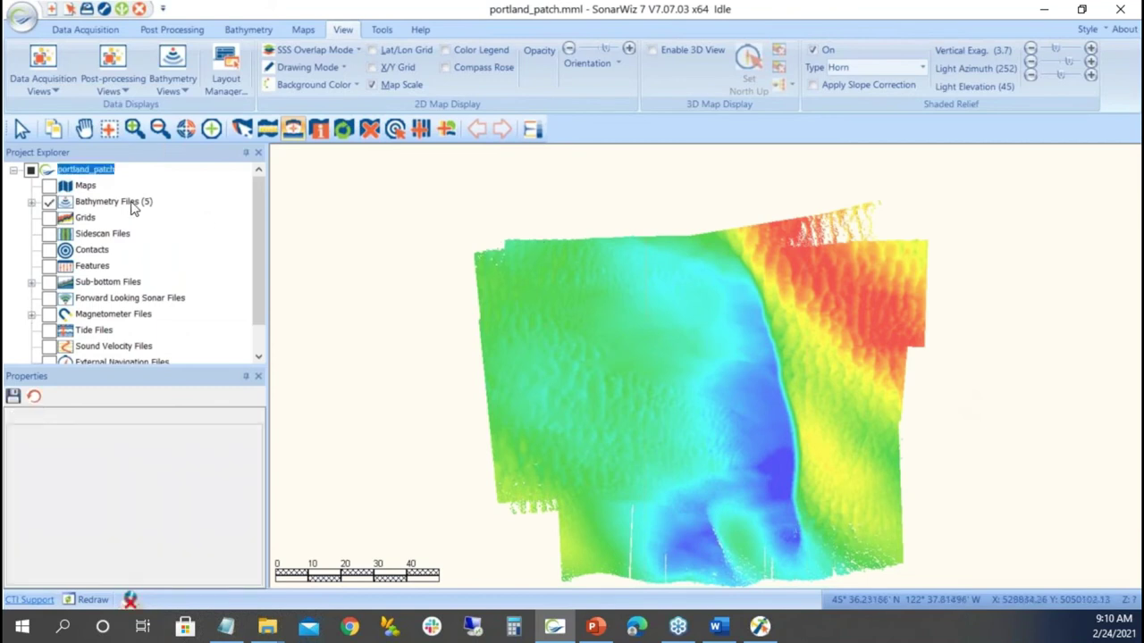
Create a new project named portland UK in C:\SonarWiz-Projects, keeping the default position and automatic coordinate system selection.
left_click(52, 9)
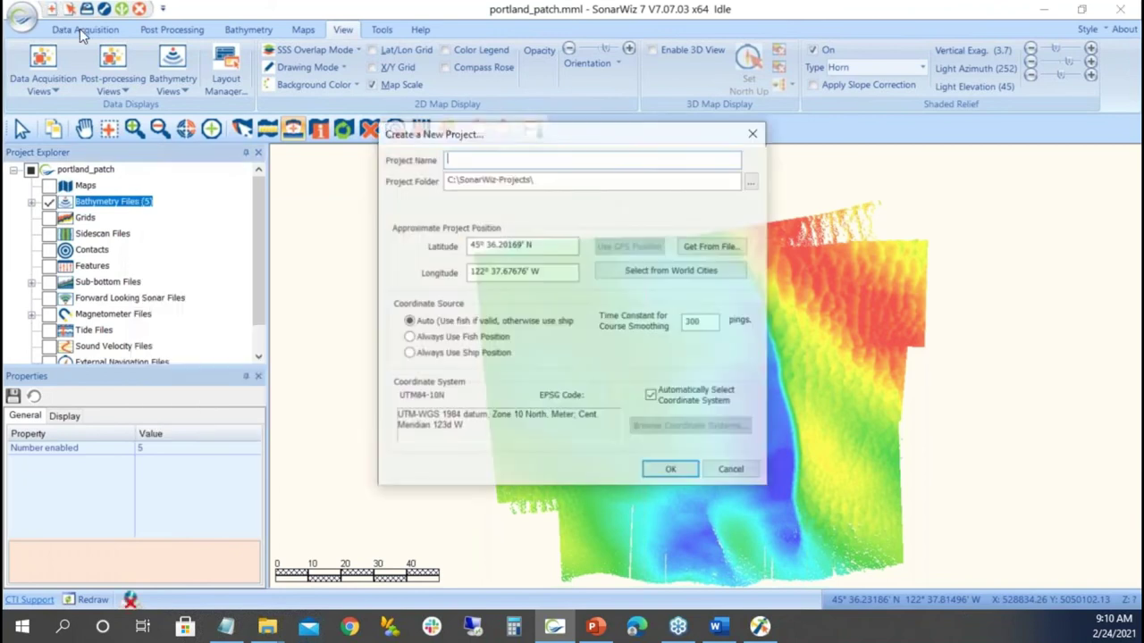
type("portland UK")
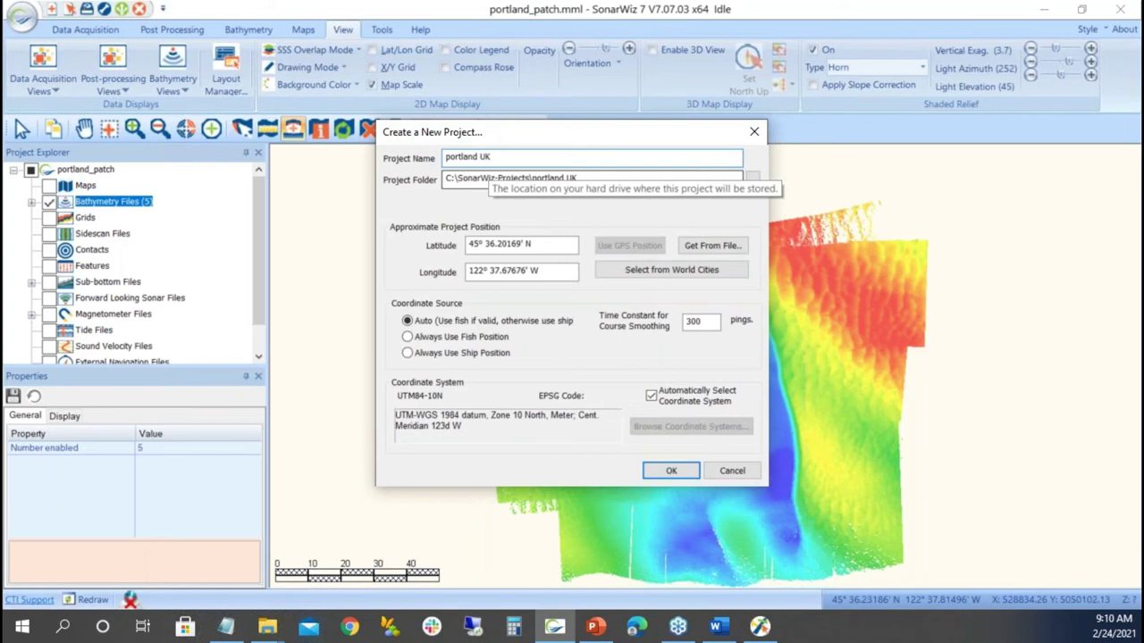
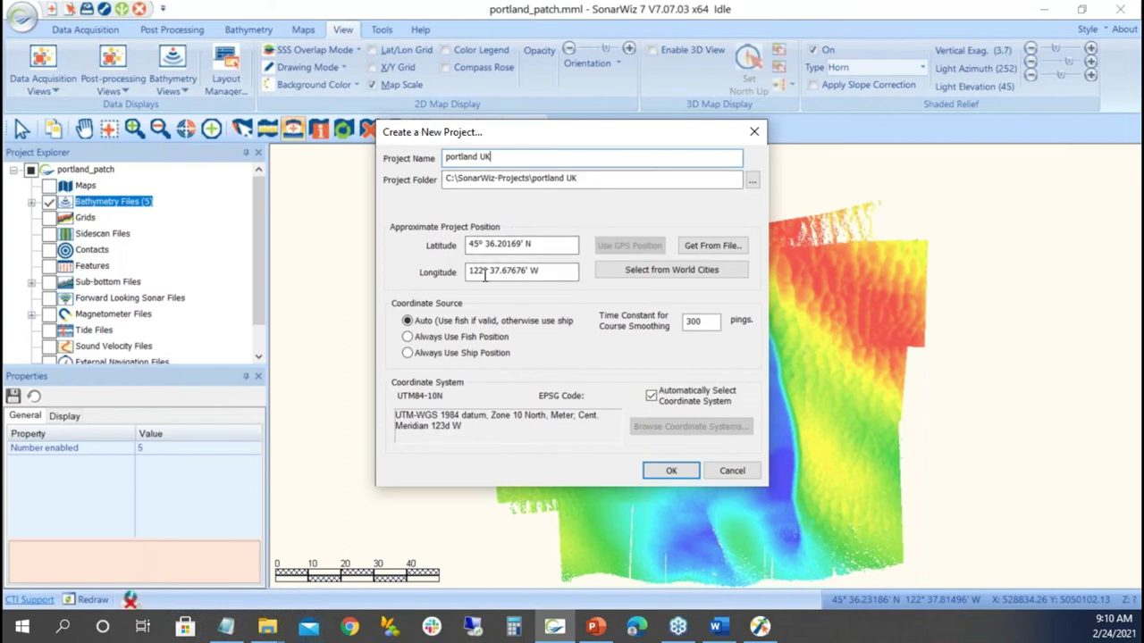
left_click(657, 474)
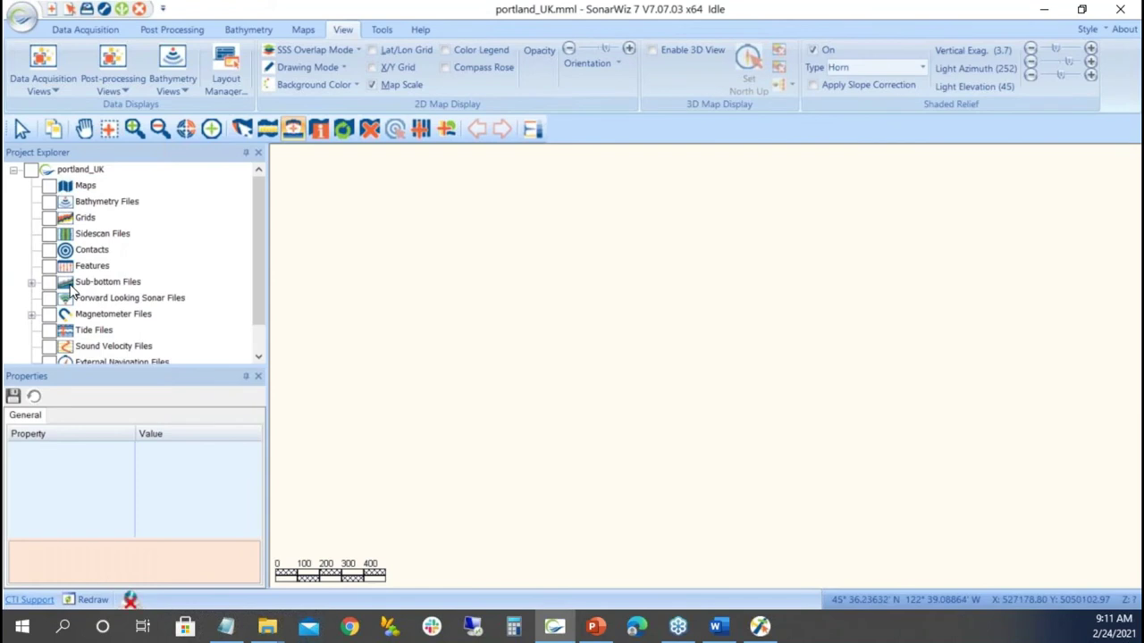
Switch to File Explorer and open the Norbit data collection folder under Training data, UK class on the Desktop.
right_click(118, 204)
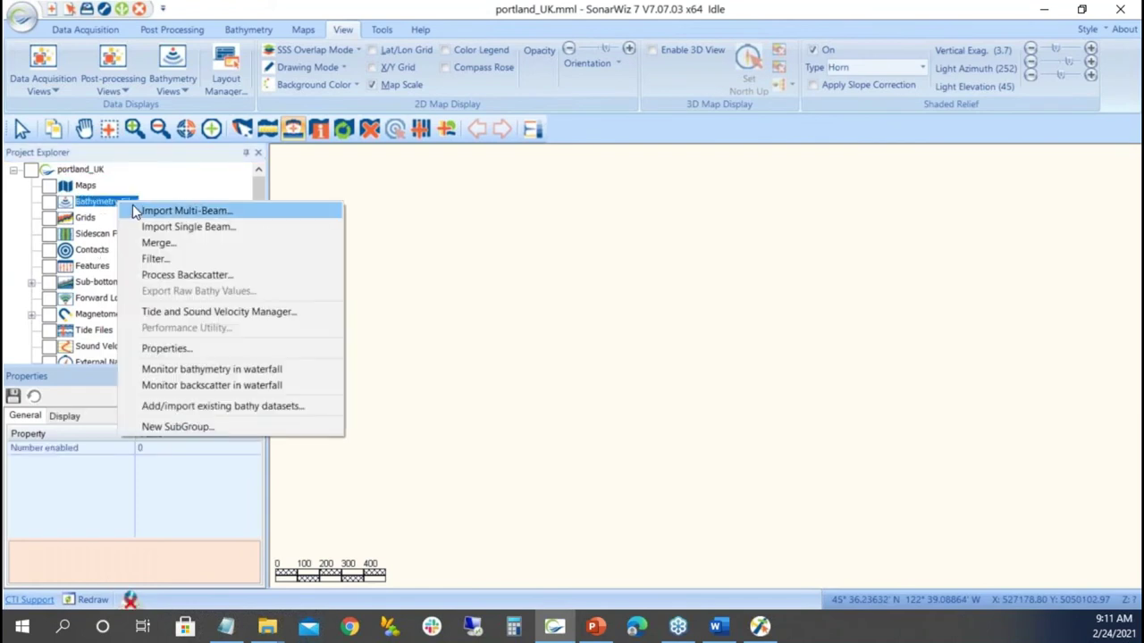
left_click(268, 626)
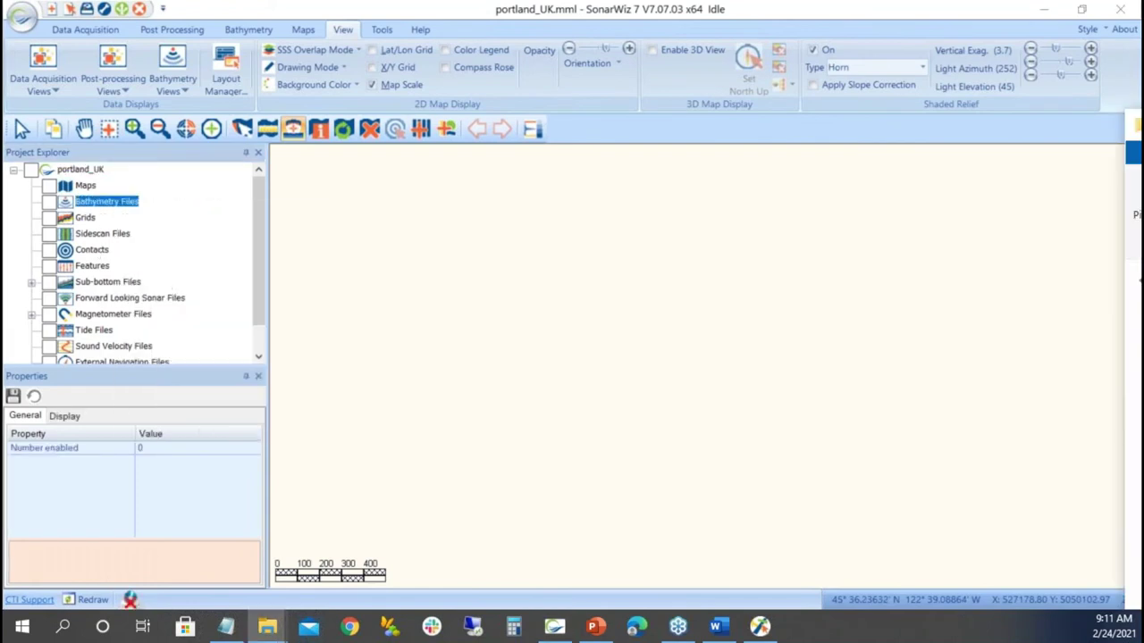
left_click_drag(605, 62, 795, 84)
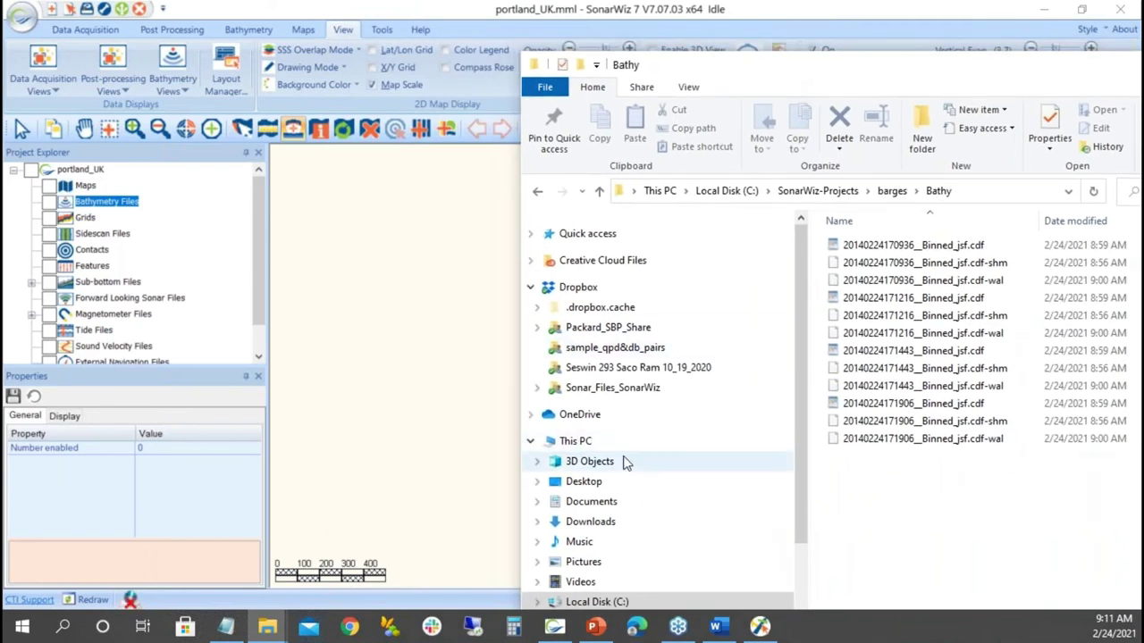
left_click(597, 482)
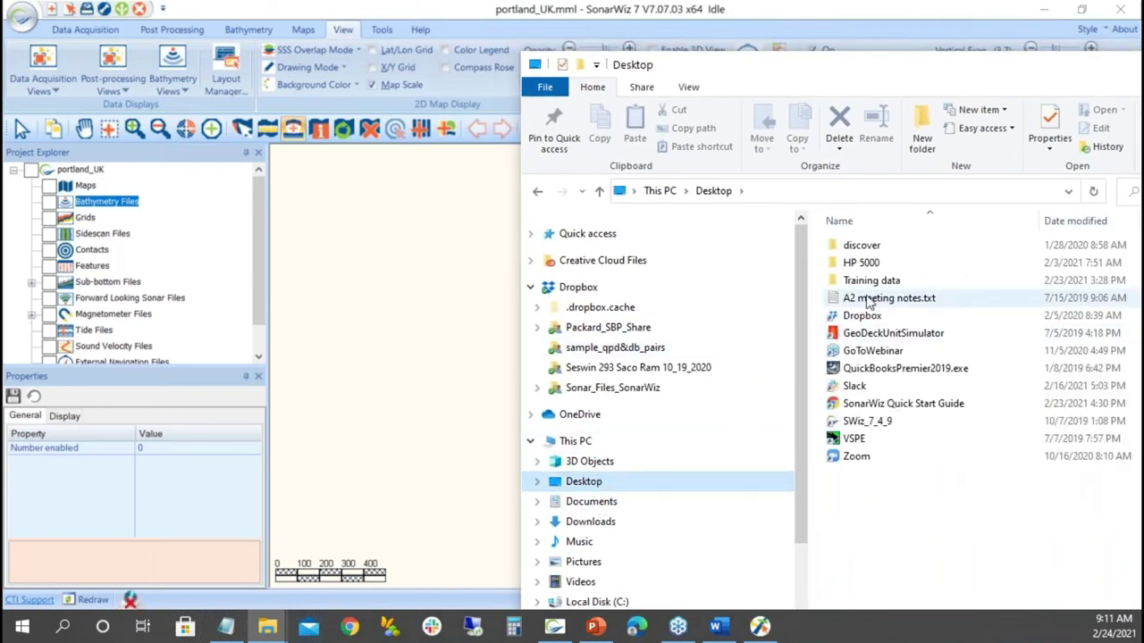
double_click(874, 263)
double_click(874, 263)
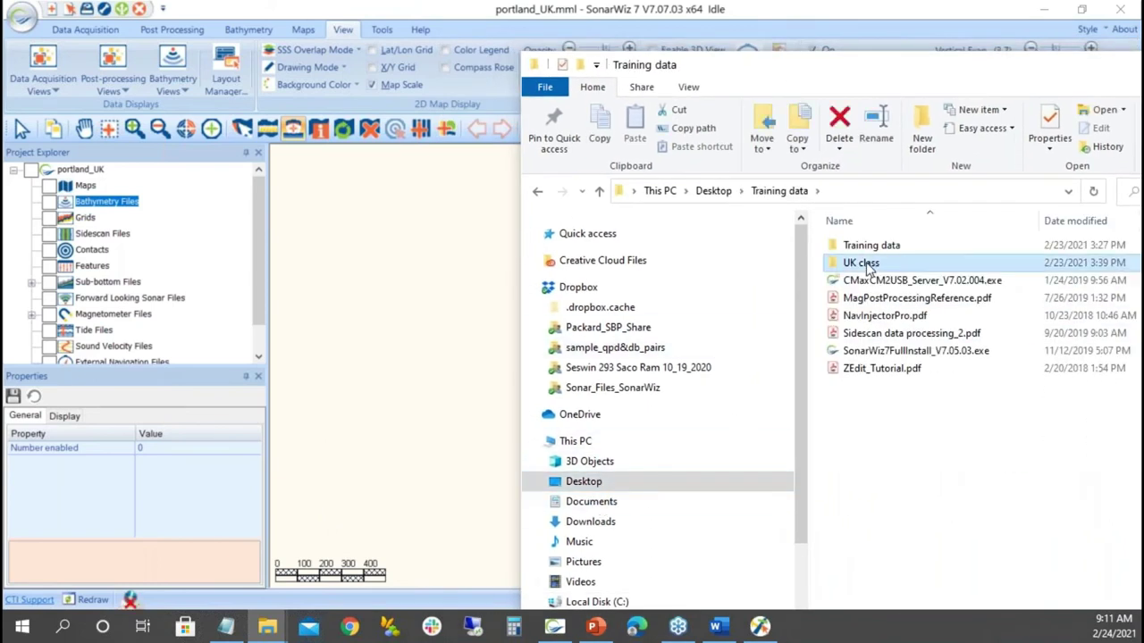
double_click(901, 324)
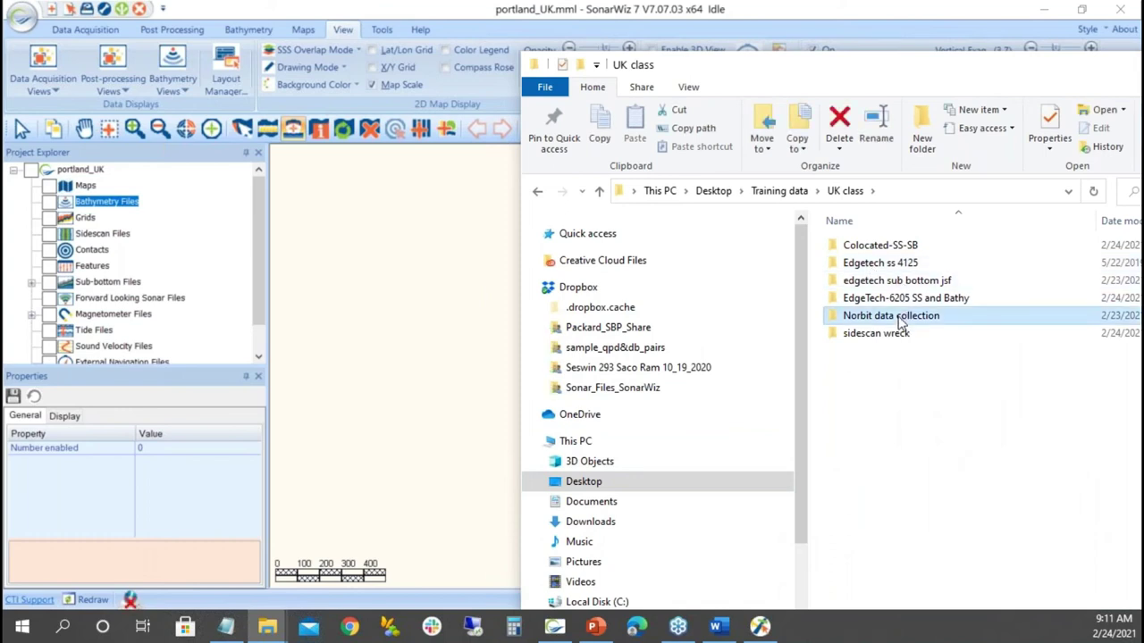
Add the five .s7k files from 20201217_180705 to 20201217_183831 to the current project as bathymetry.
left_click(890, 264)
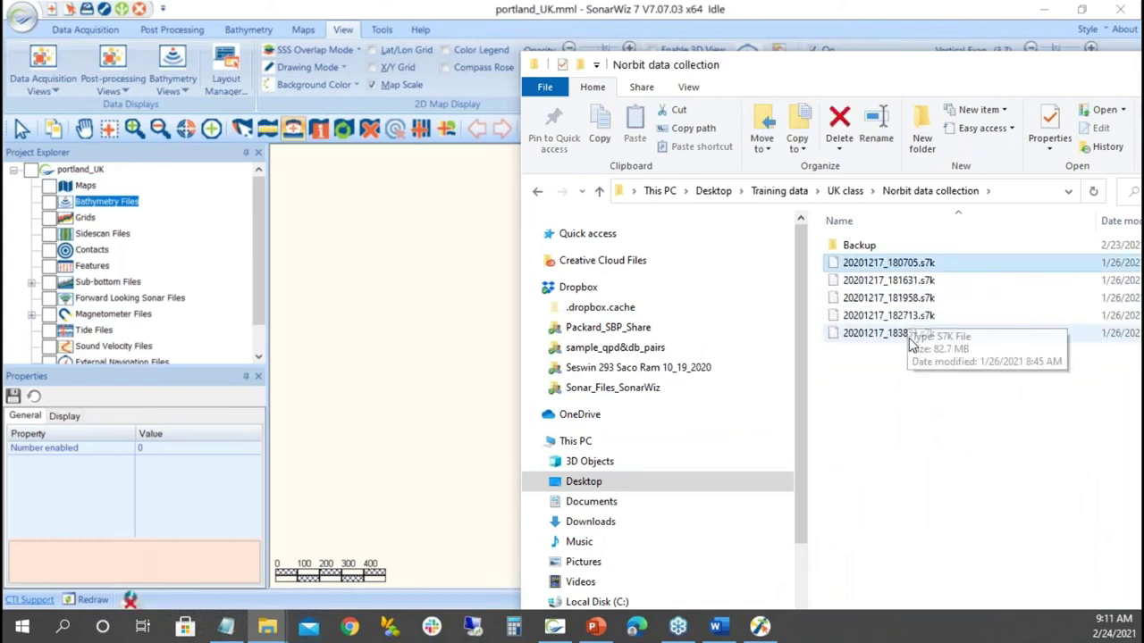
left_click(885, 332, "shift")
left_click_drag(885, 332, 439, 366)
left_click_drag(816, 74, 983, 107)
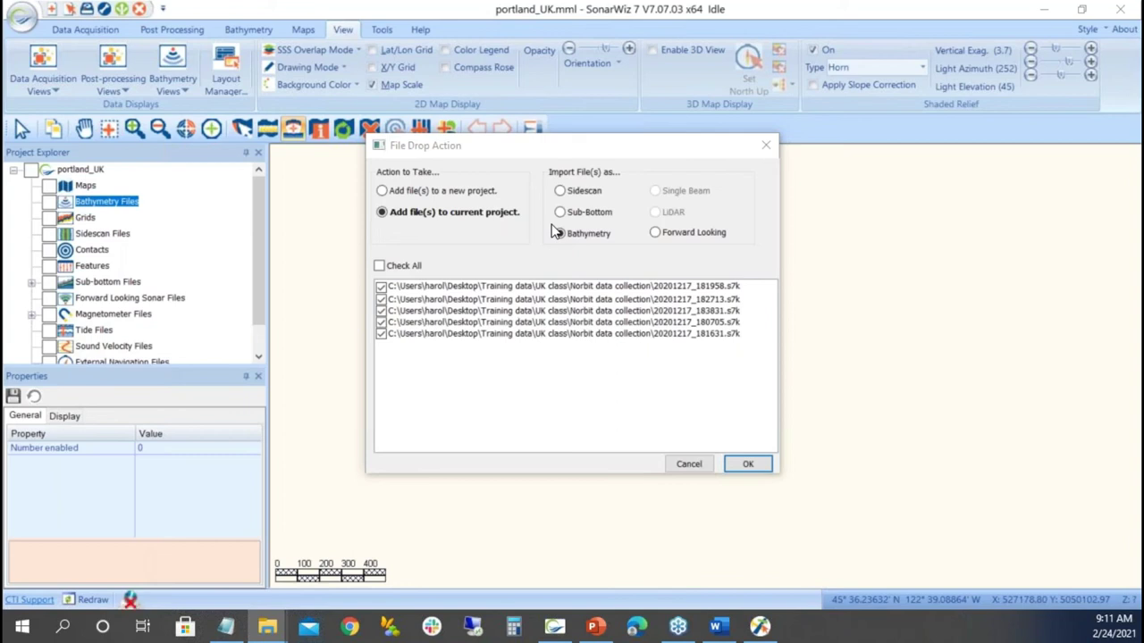
left_click(748, 463)
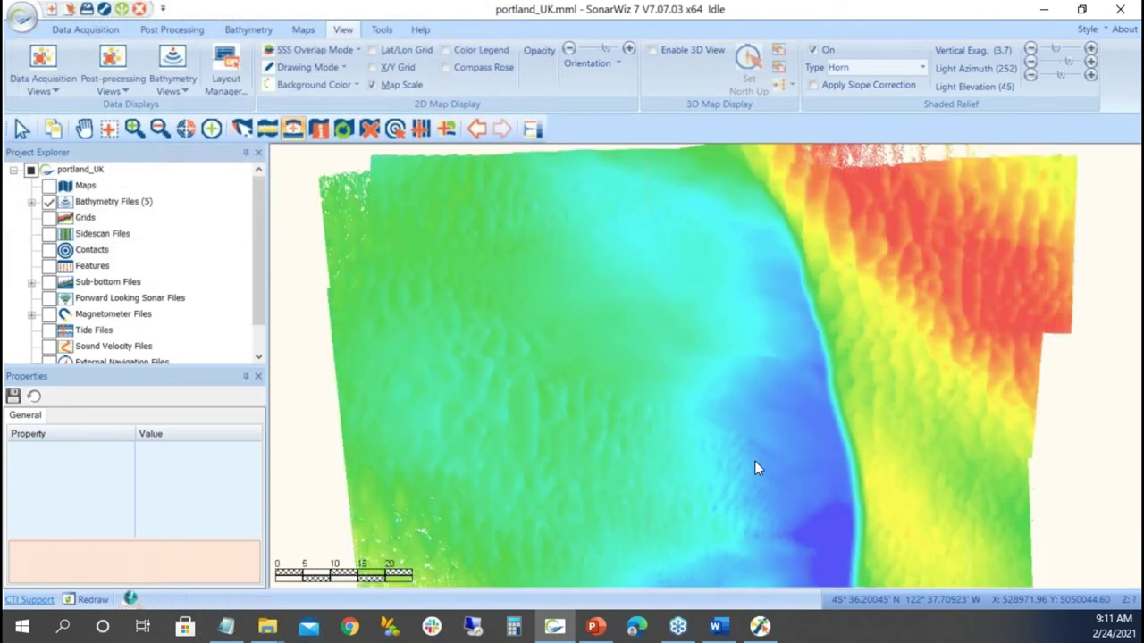
Create a CDF Depth grid with the Mean algorithm and output file root 25cm, adjusting the cell size and omitting the Uncertainty output.
scroll(751, 468, "down", 2)
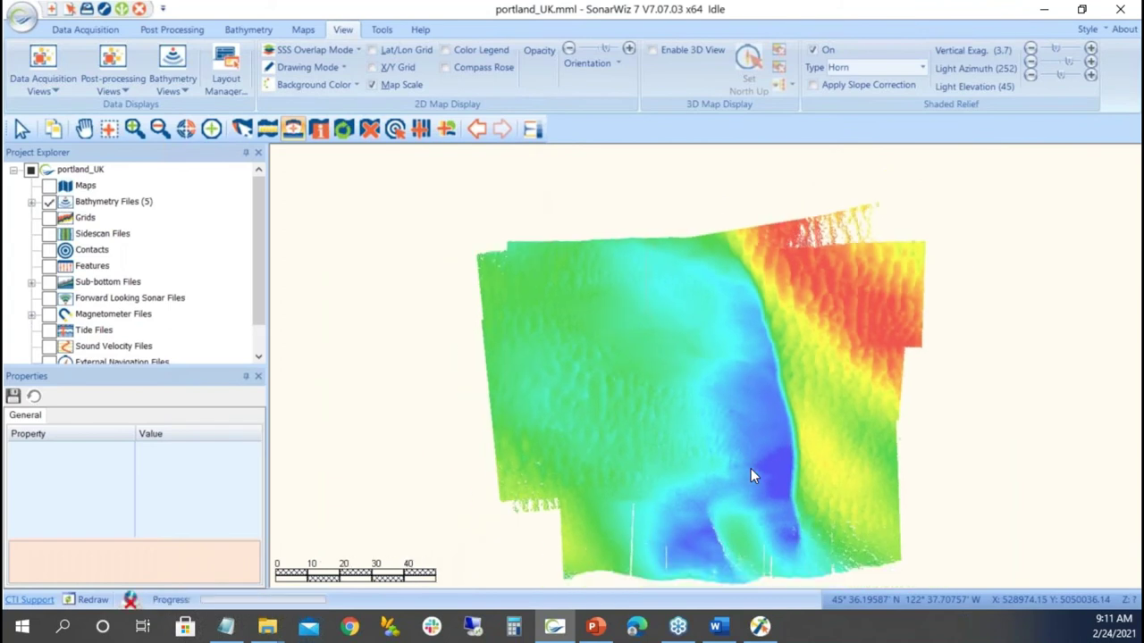
scroll(751, 468, "down", 1)
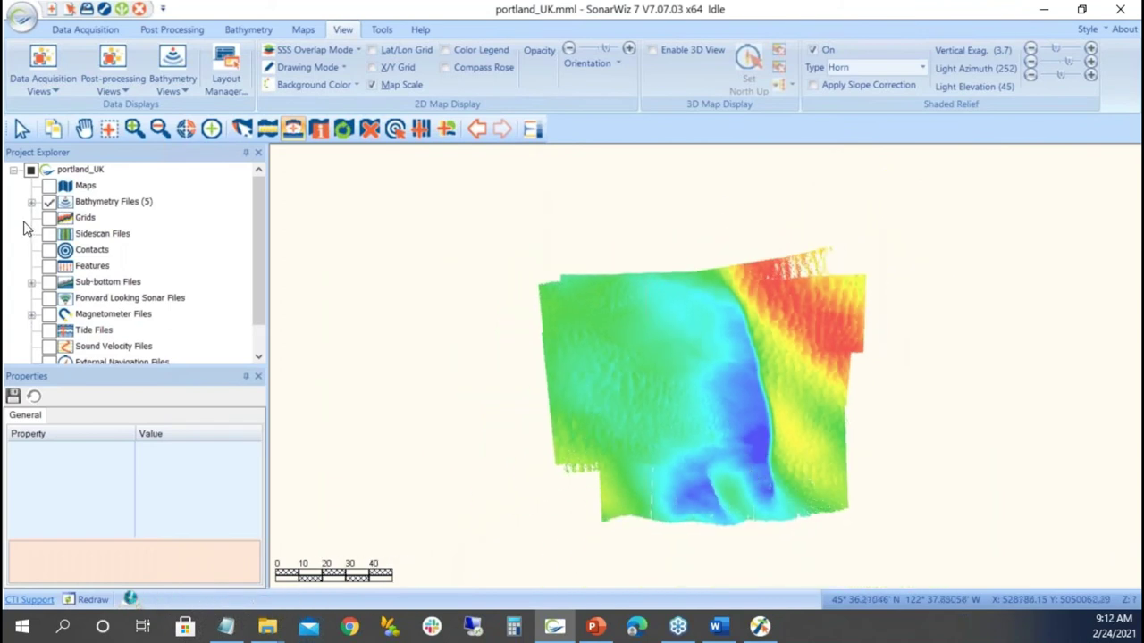
right_click(89, 223)
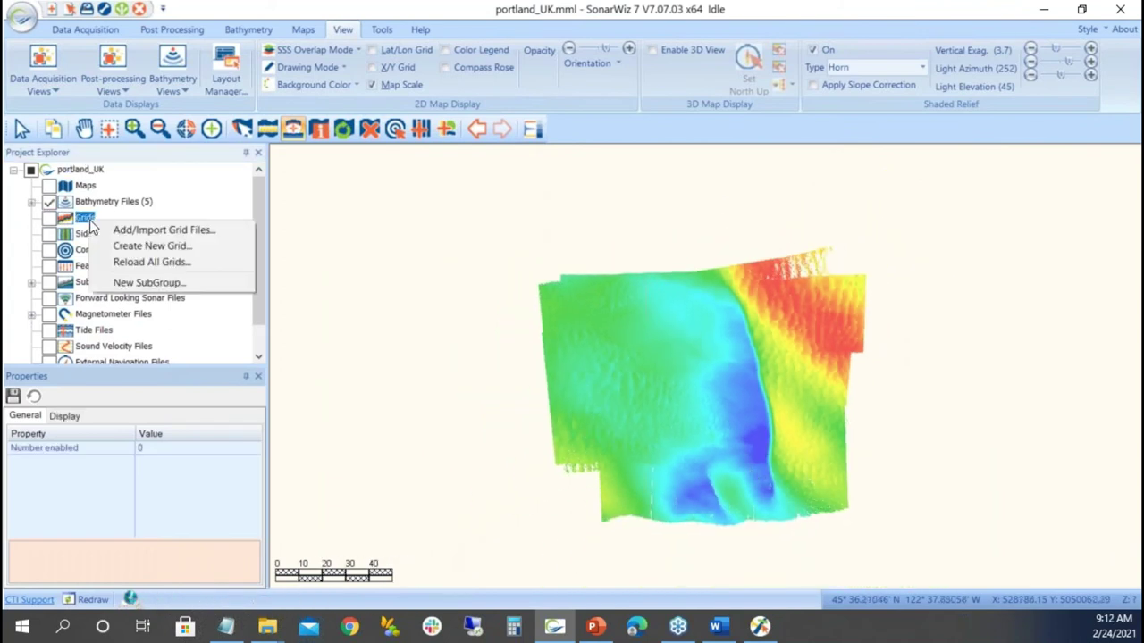
left_click(154, 246)
double_click(139, 171)
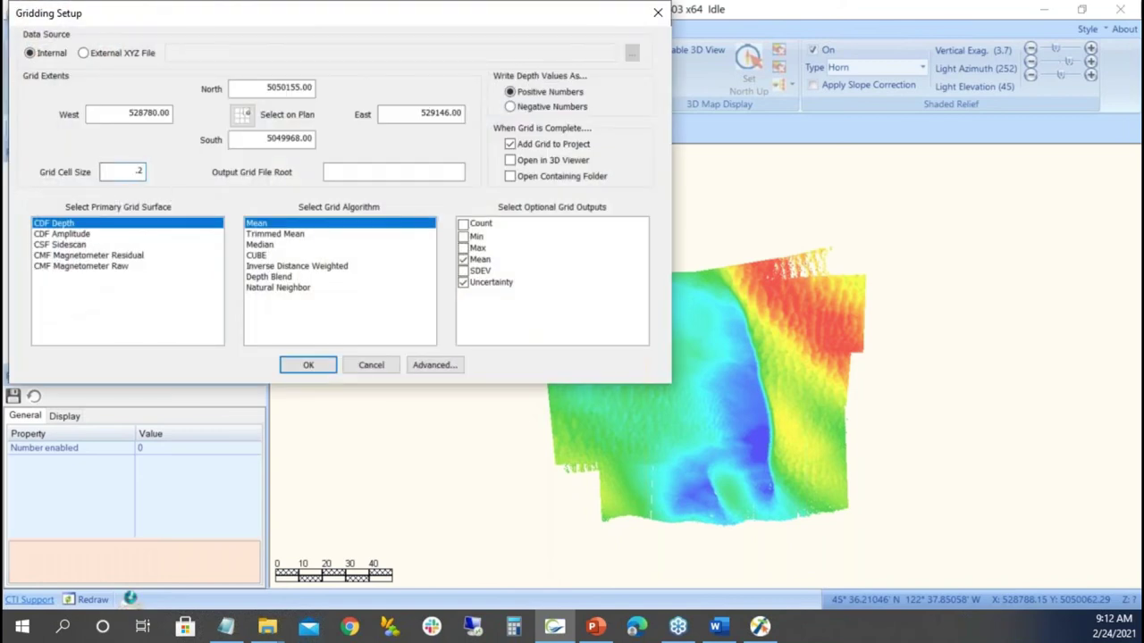
left_click(350, 170)
type("25cm")
left_click(466, 283)
left_click(305, 367)
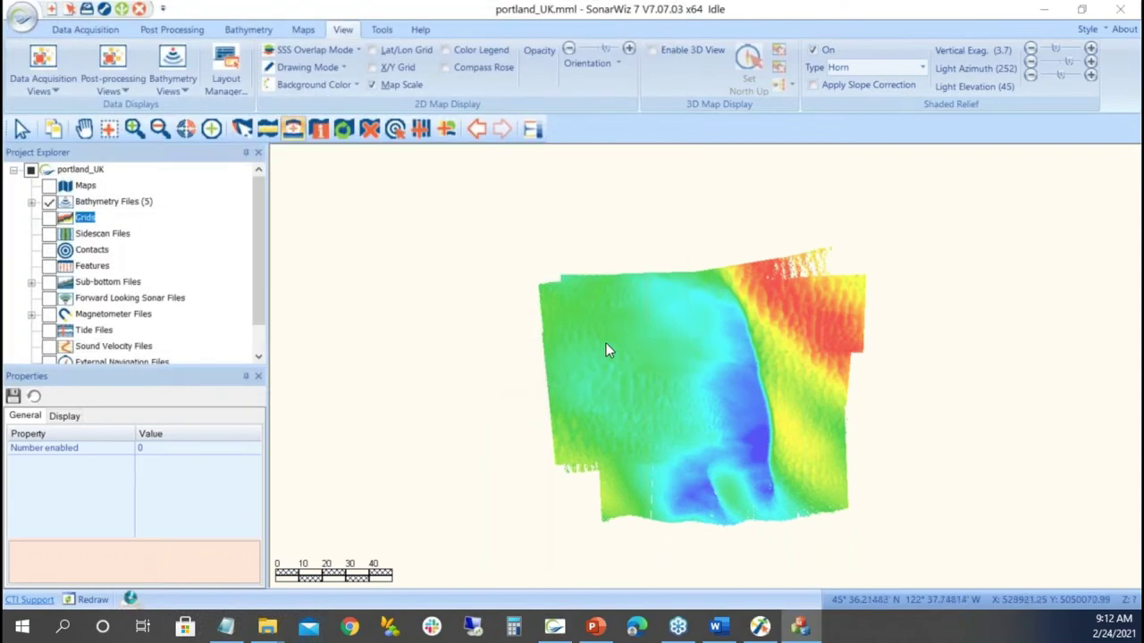
Hide the bathymetry files so only the grids show, and measure the distance across the gridded area from west to east.
left_click(49, 202)
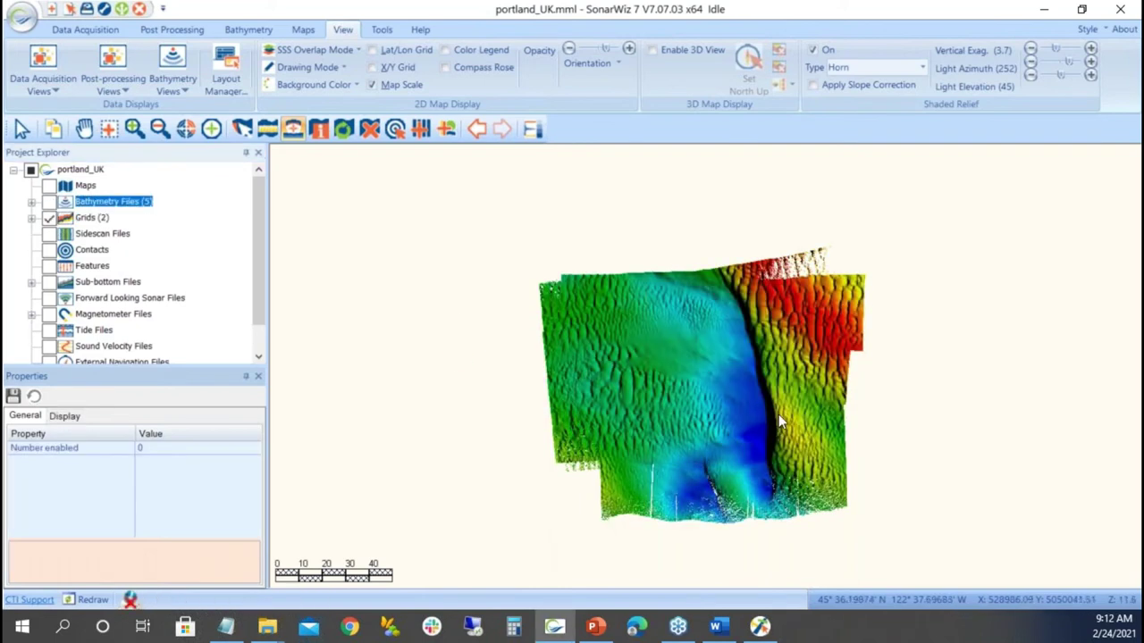
scroll(841, 429, "up", 2)
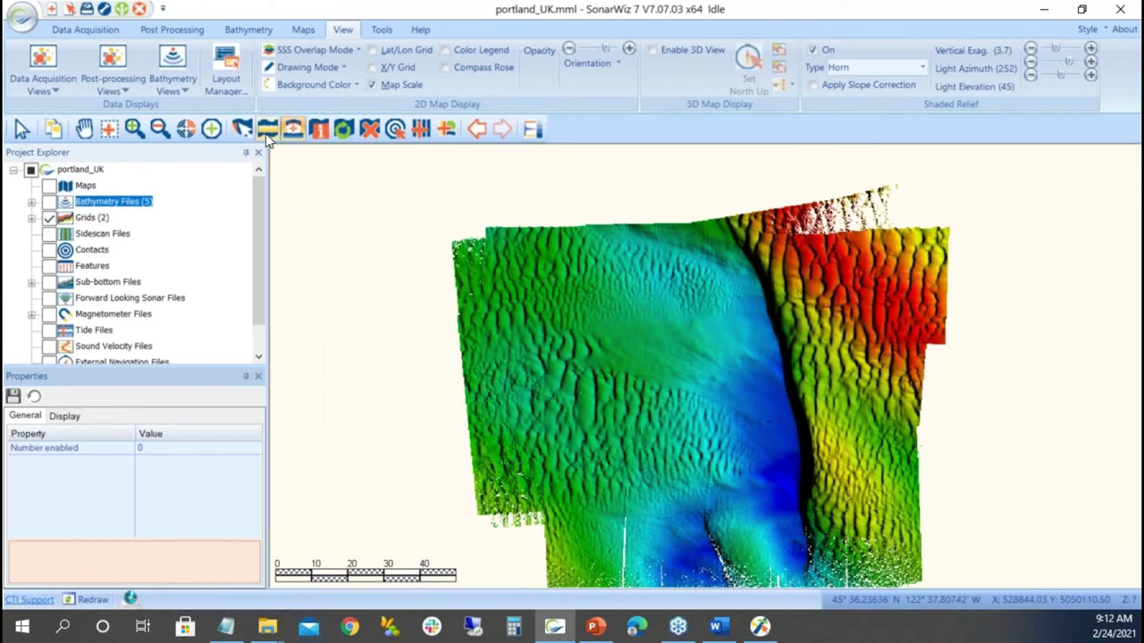
left_click(457, 319)
left_click(952, 302)
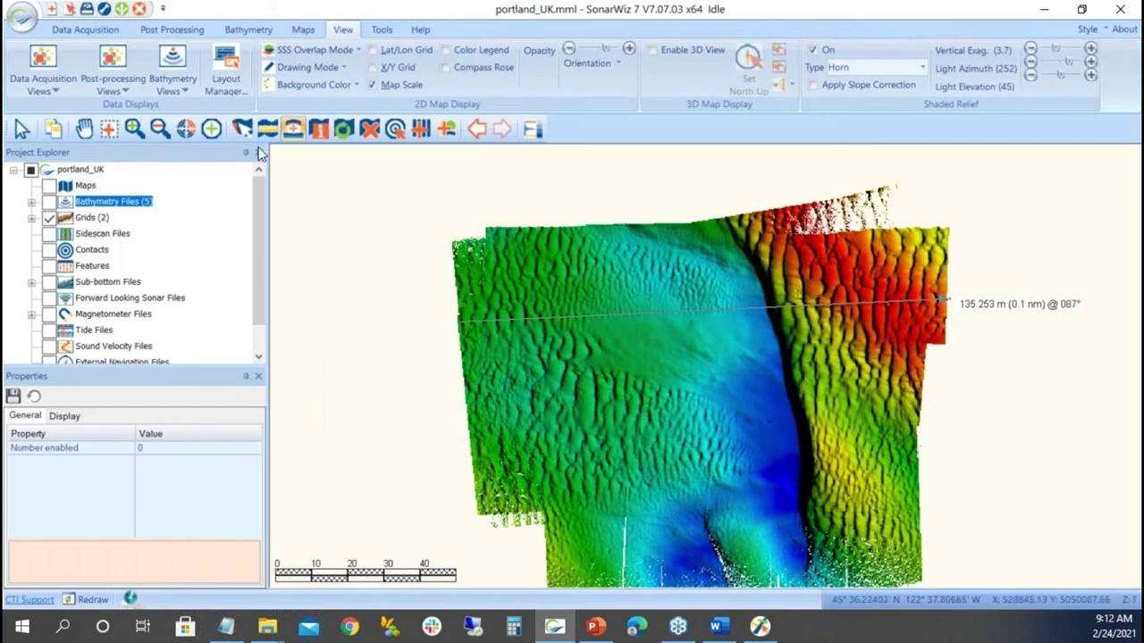
Show the five bathymetry files again and set their drawing mode to Navigation Plot Mode so track lines overlay the grids.
left_click(32, 201)
left_click(50, 203)
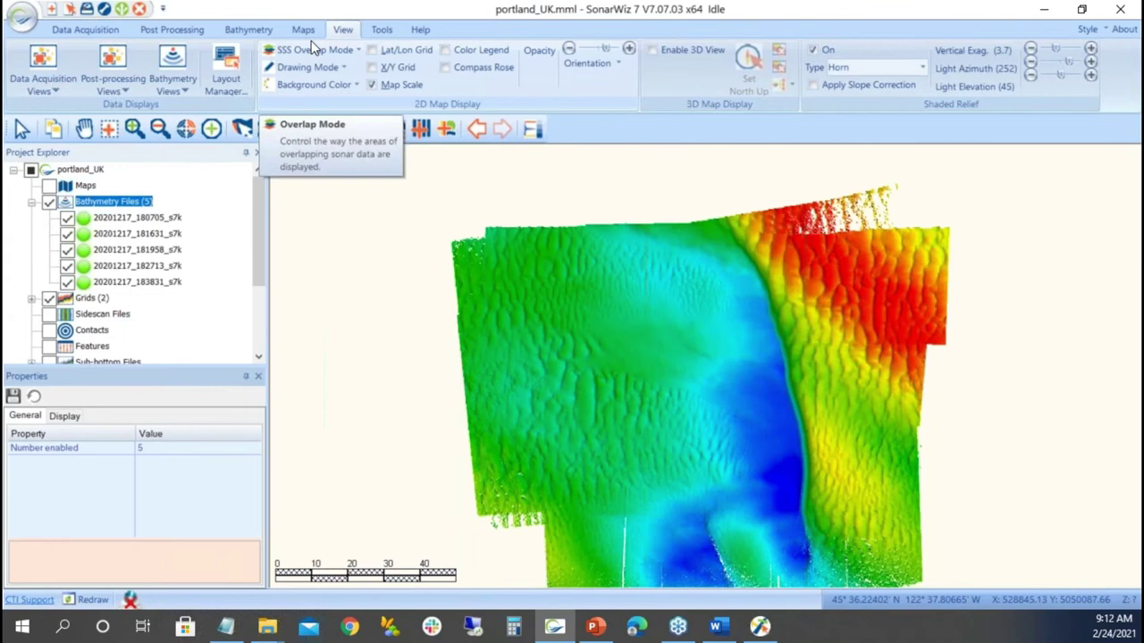
left_click(345, 67)
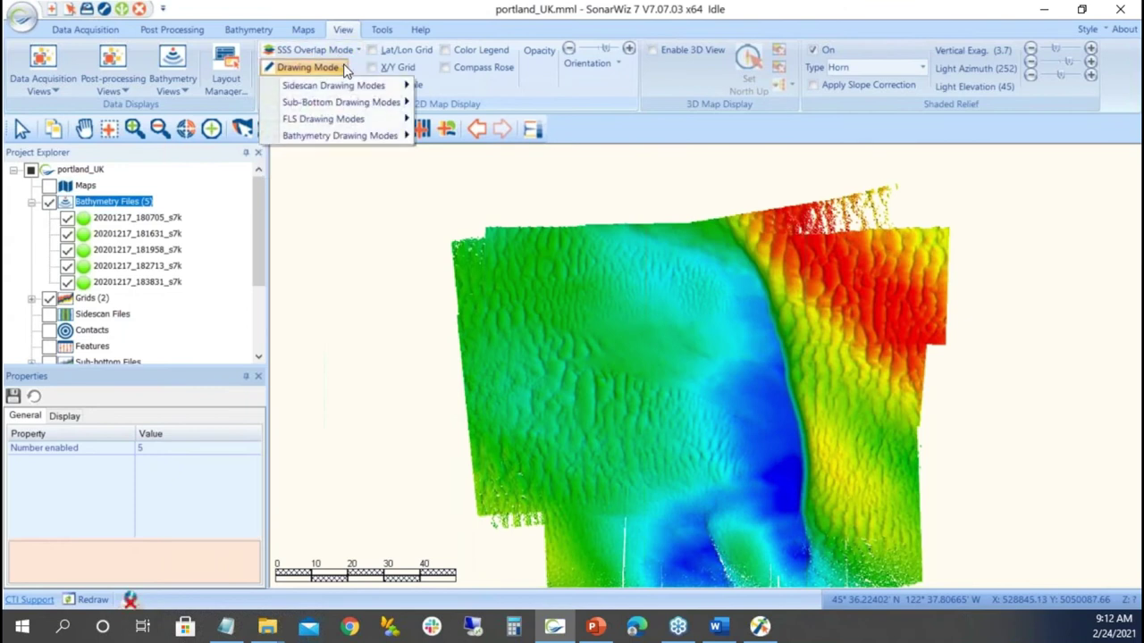
mouse_move(384, 136)
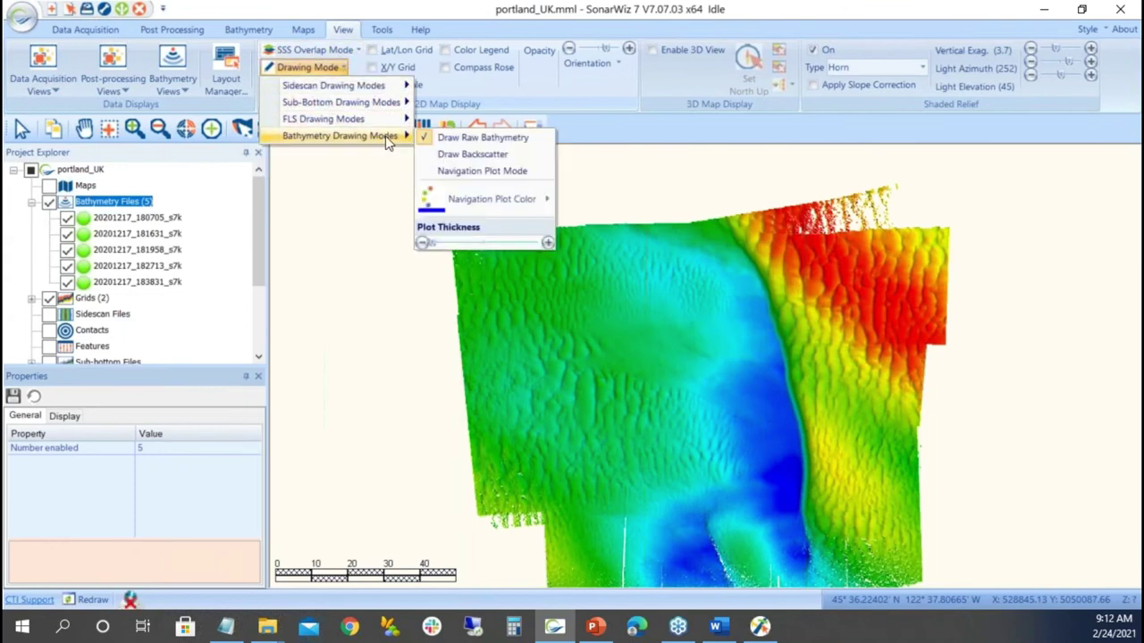
left_click(456, 171)
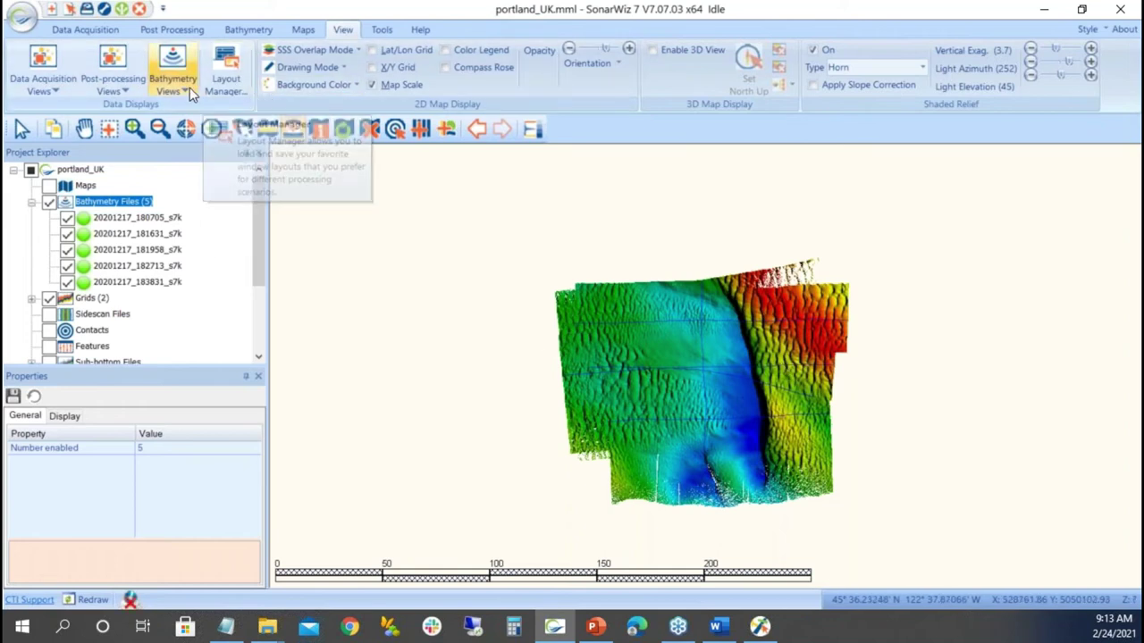
Start a roll patch test across the survey lines in the gridded area, run its automatic calibration, and reposition the calibration window.
left_click(248, 32)
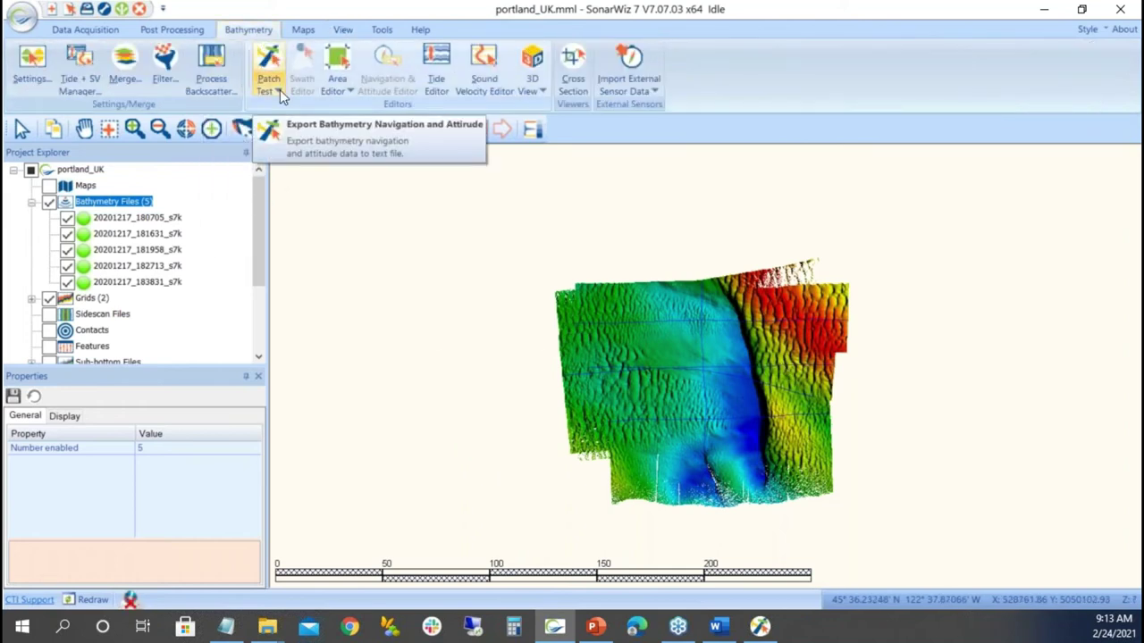
left_click(280, 89)
left_click(322, 105)
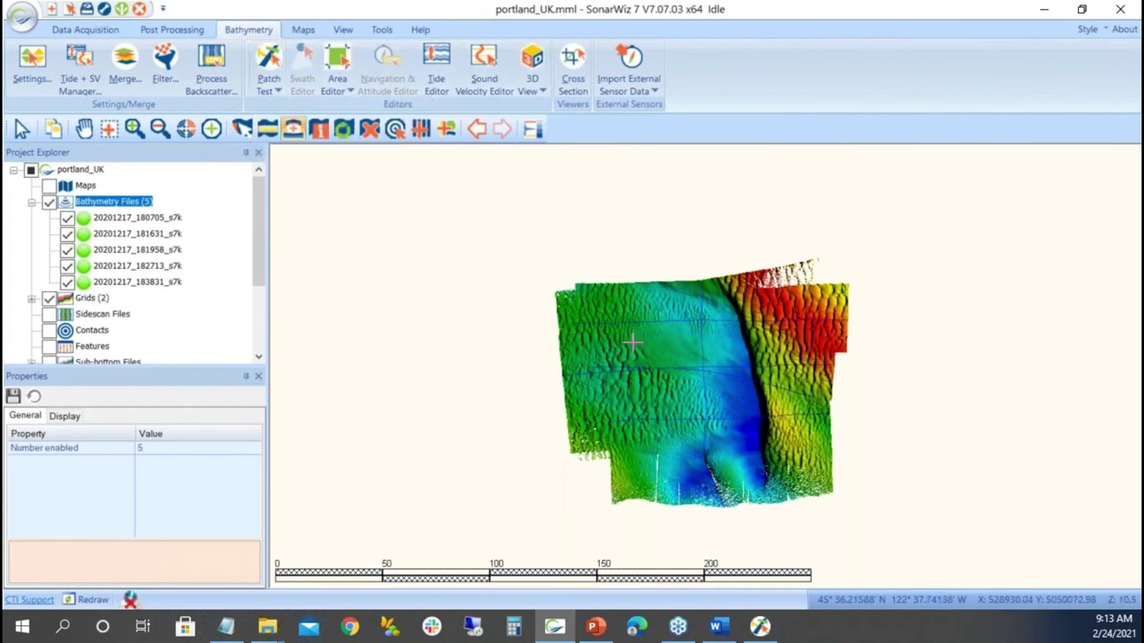
left_click(726, 454)
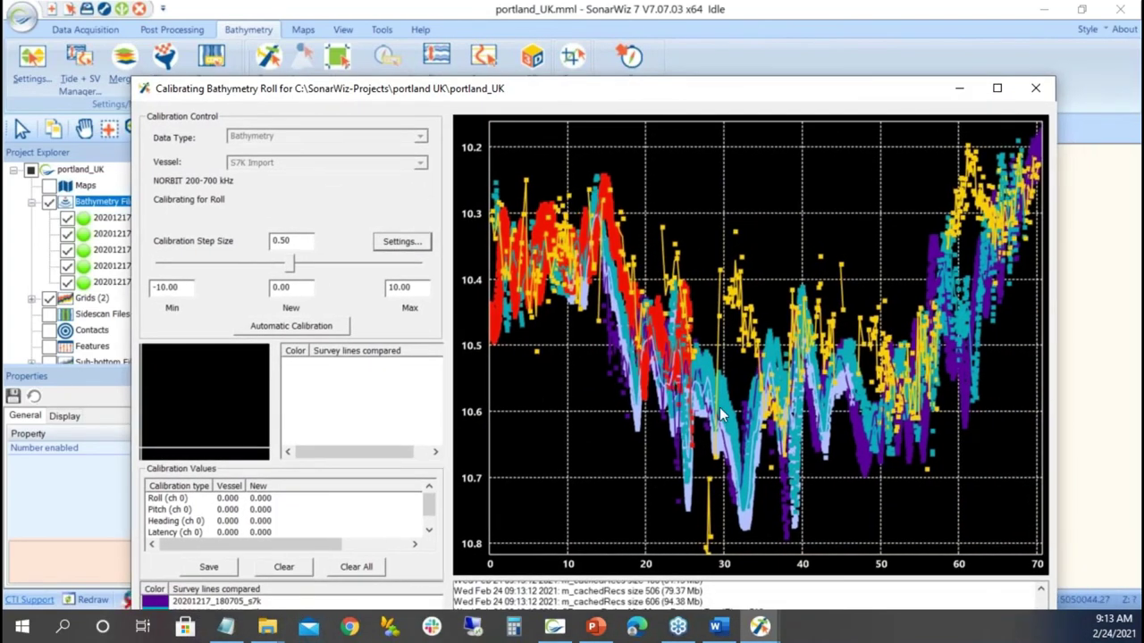
left_click(305, 327)
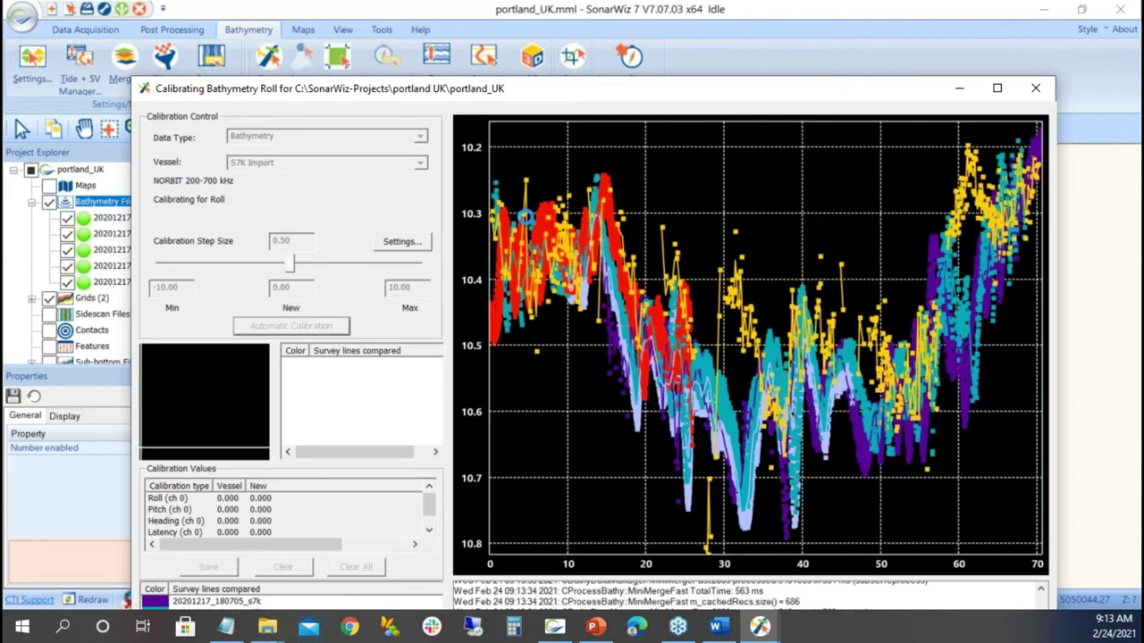
left_click_drag(551, 89, 472, 7)
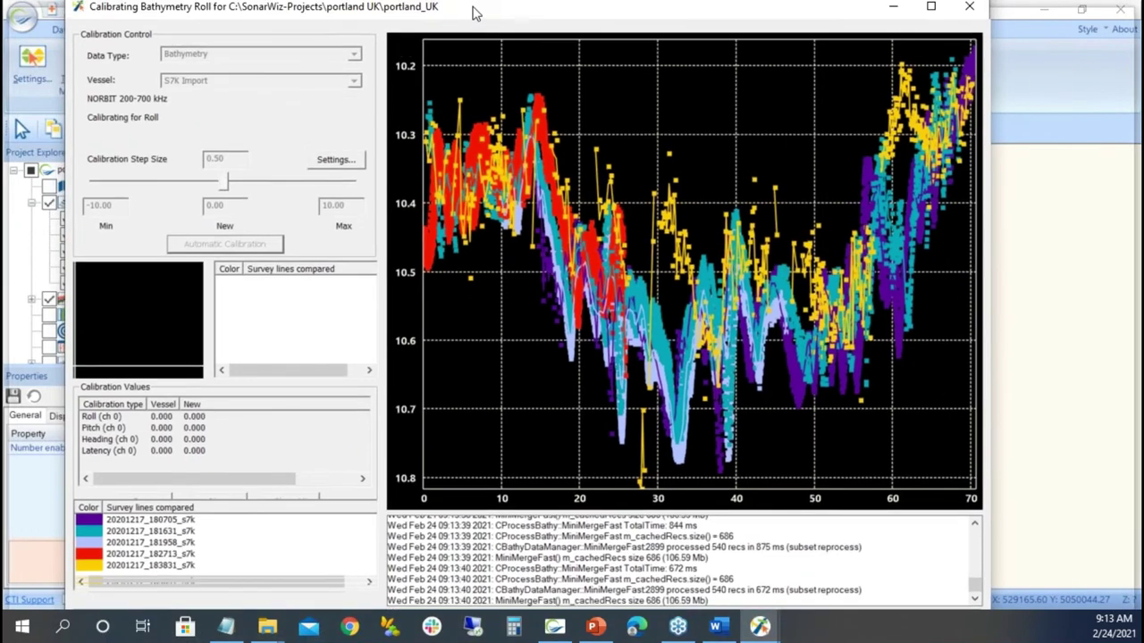
Close the five-line roll calibration and enable only the bathymetry files 20201217_181631_s7k and 20201217_181958_s7k.
double_click(472, 10)
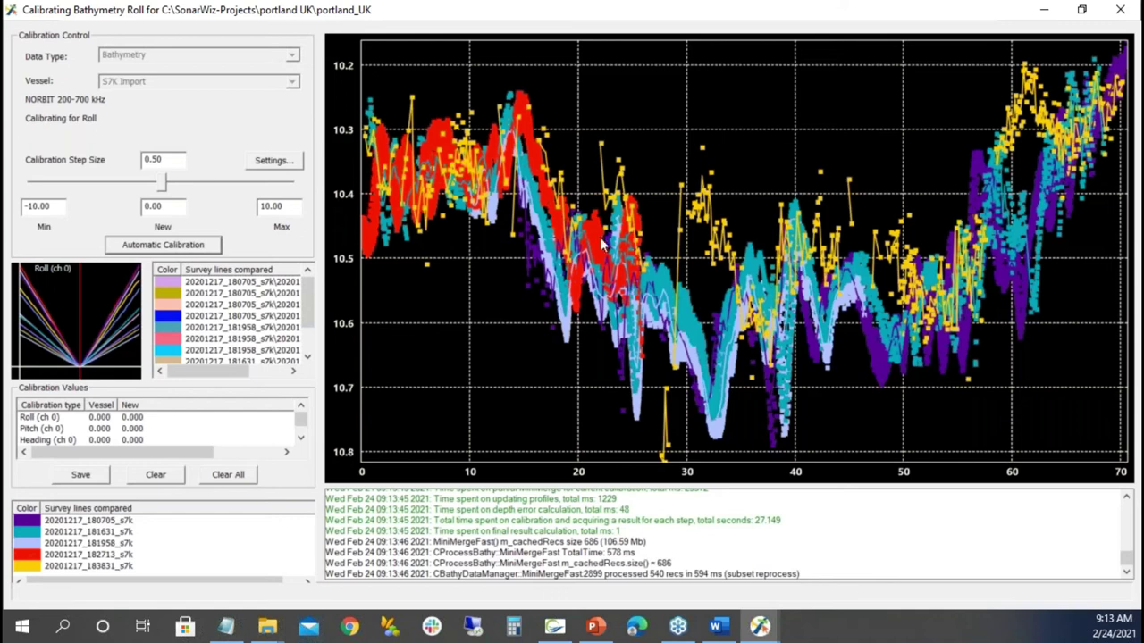
left_click(1122, 11)
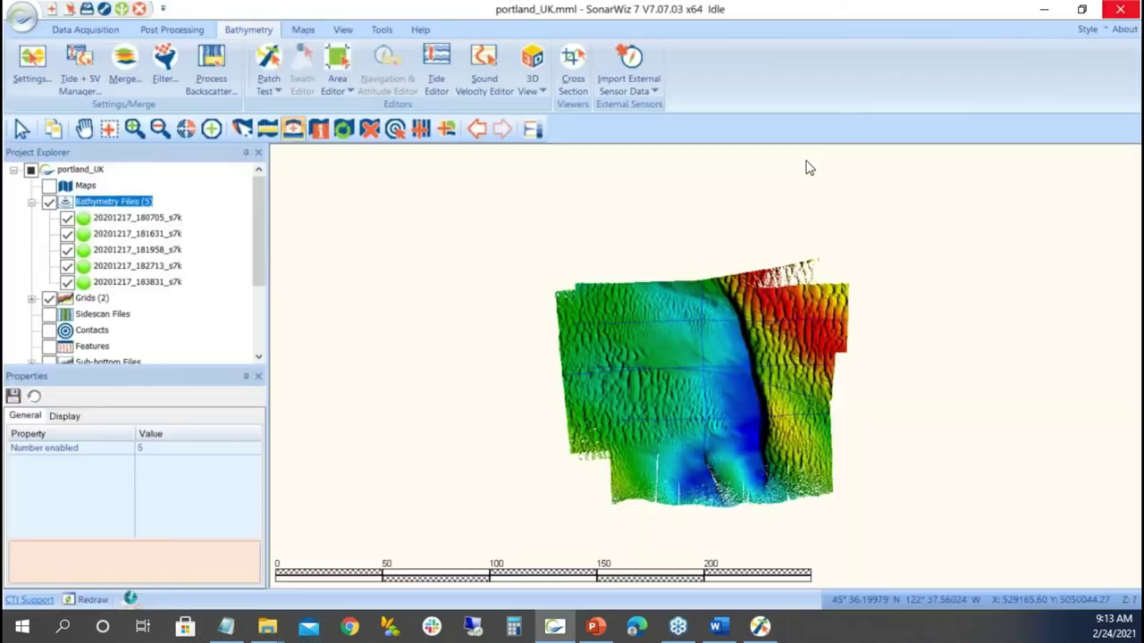
left_click(50, 202)
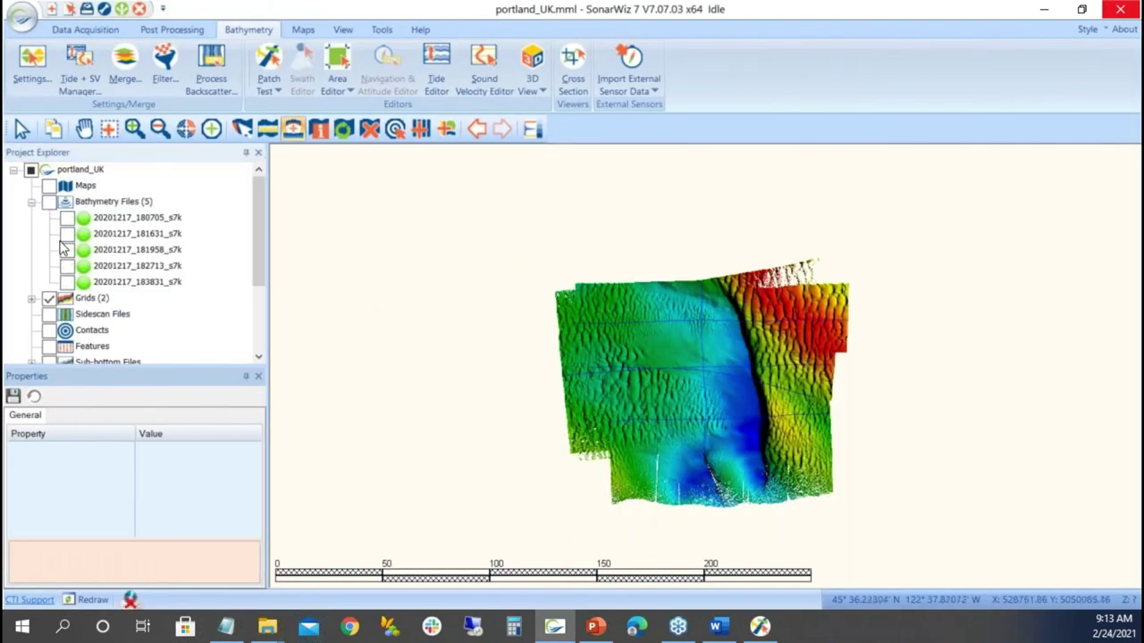
left_click(67, 233)
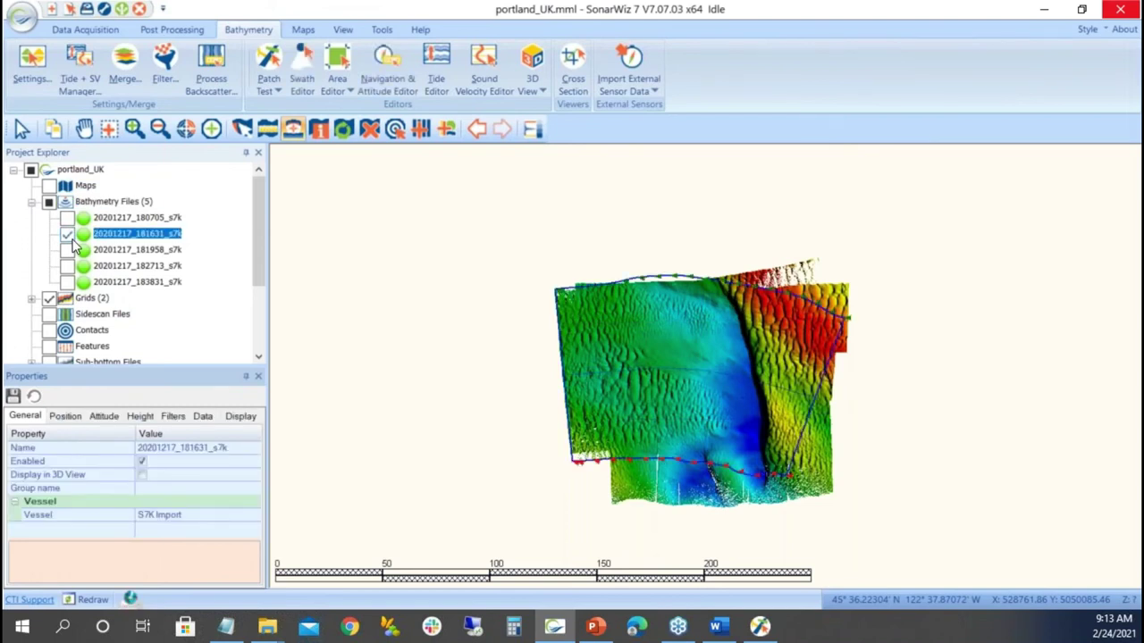
left_click(68, 251)
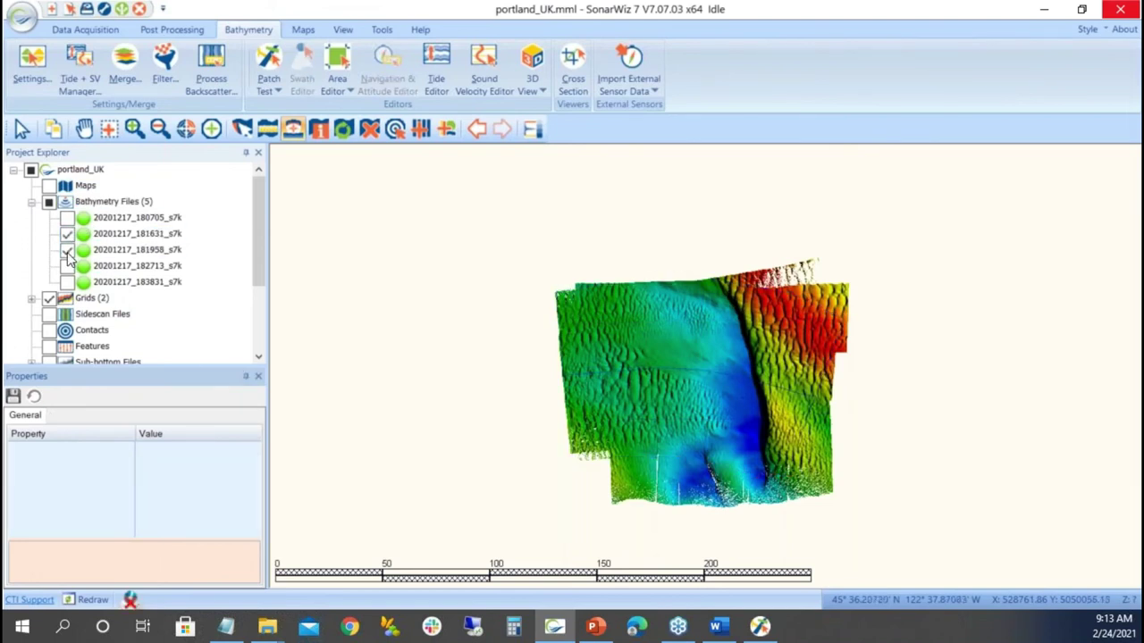
Run an automatic roll patch test on the two enabled bathymetry files and close its calibration window.
left_click(268, 82)
left_click(304, 106)
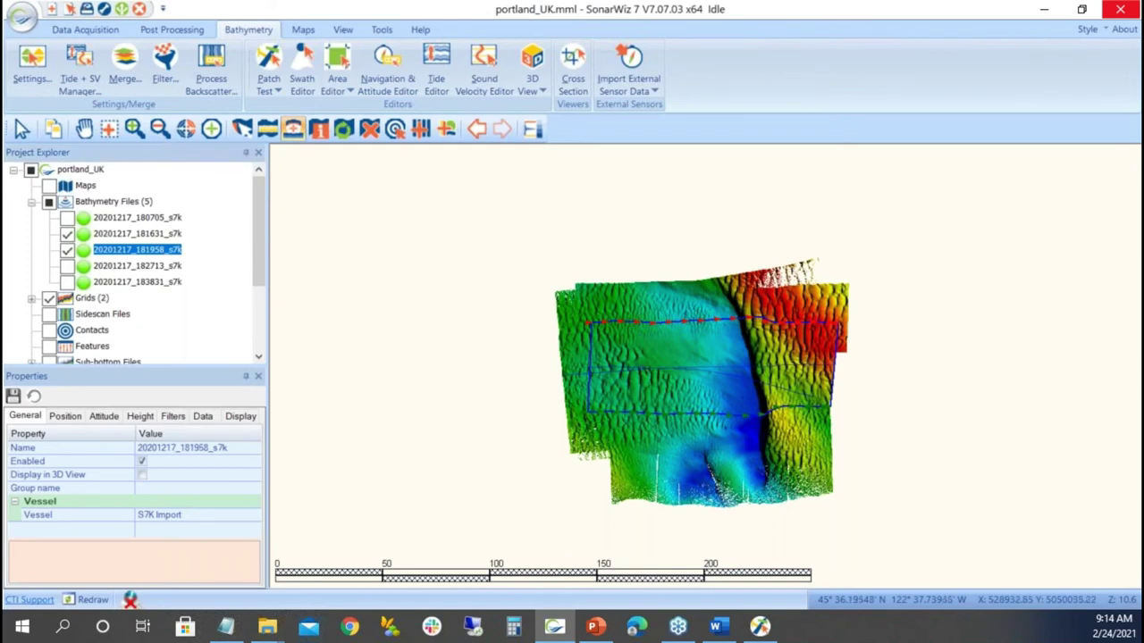
left_click_drag(983, 20, 528, 22)
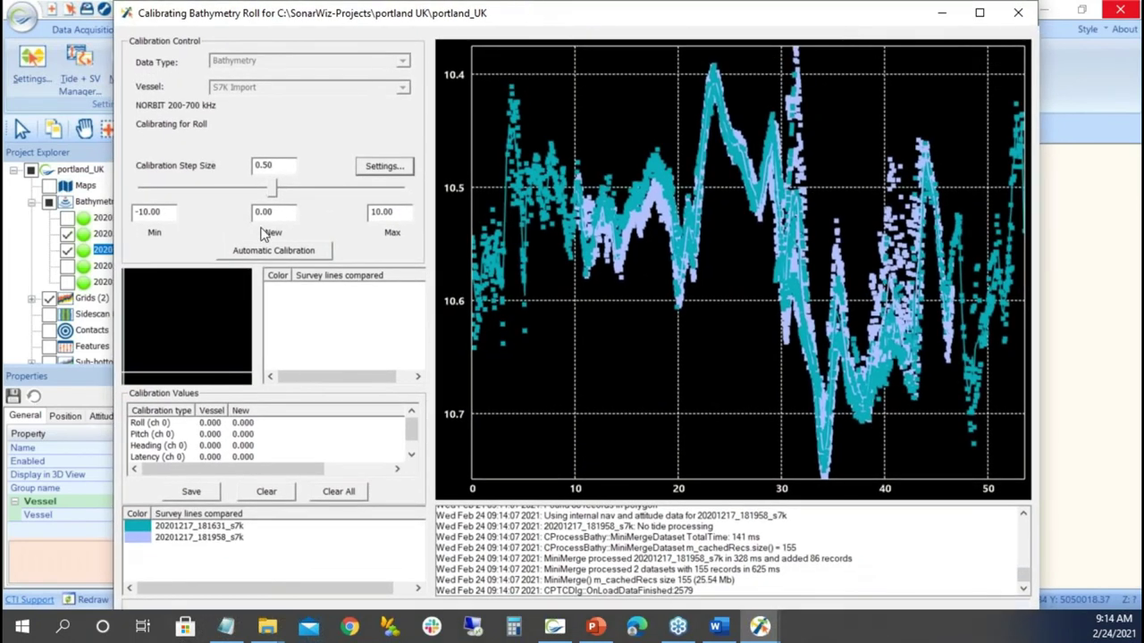
left_click(272, 253)
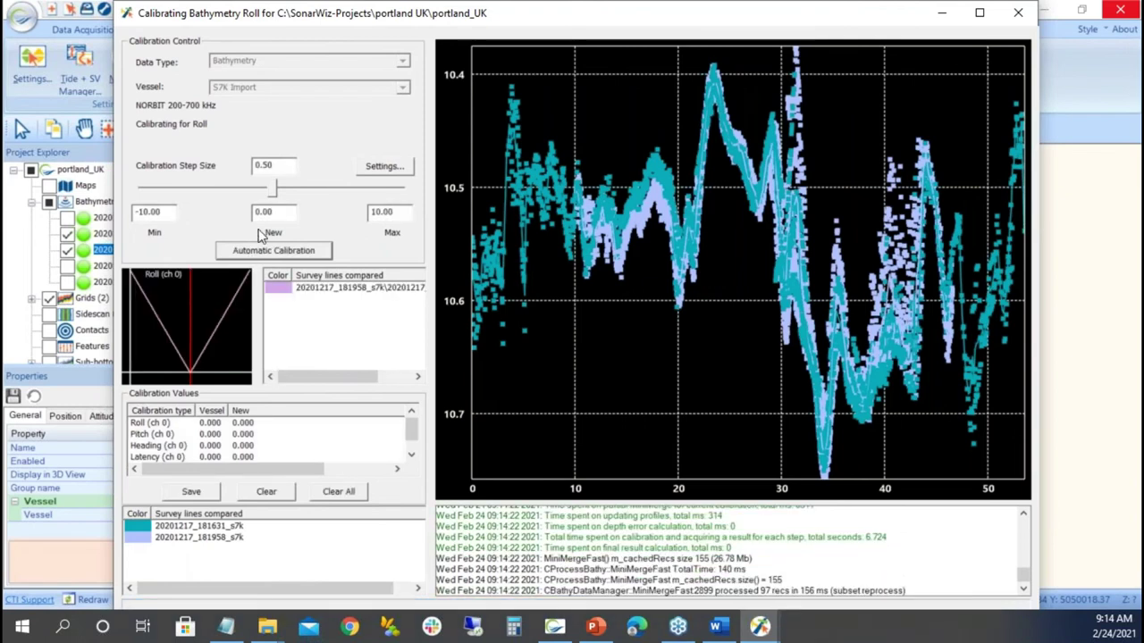
left_click(1023, 25)
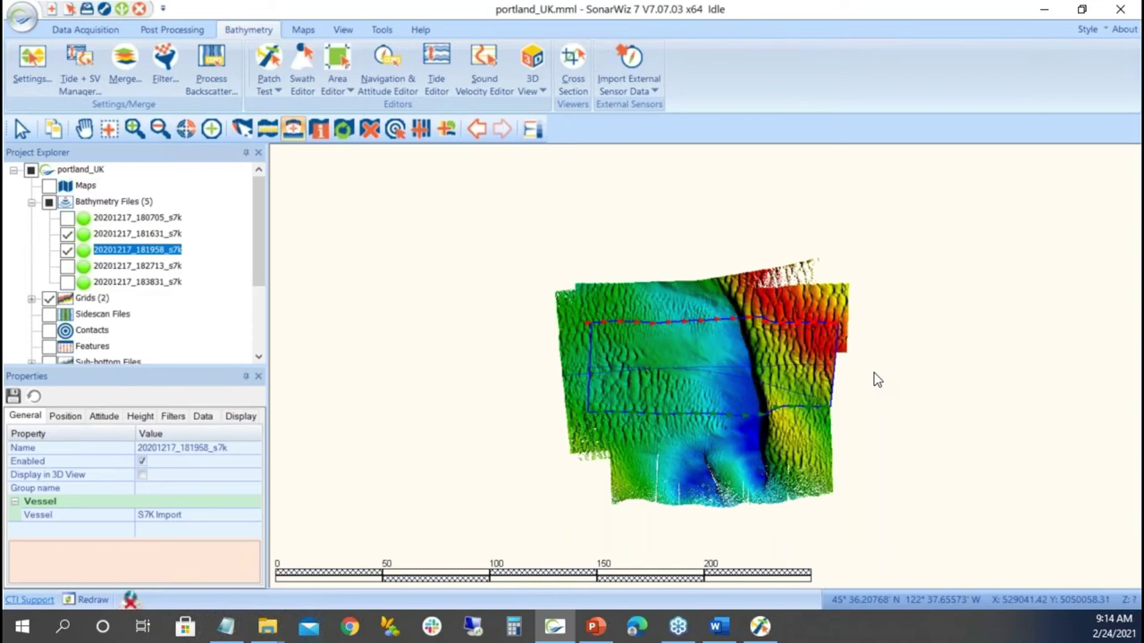
Start an automatic pitch patch test along a profile drawn across the steep slope, and move its window off the map.
left_click(277, 90)
left_click(344, 122)
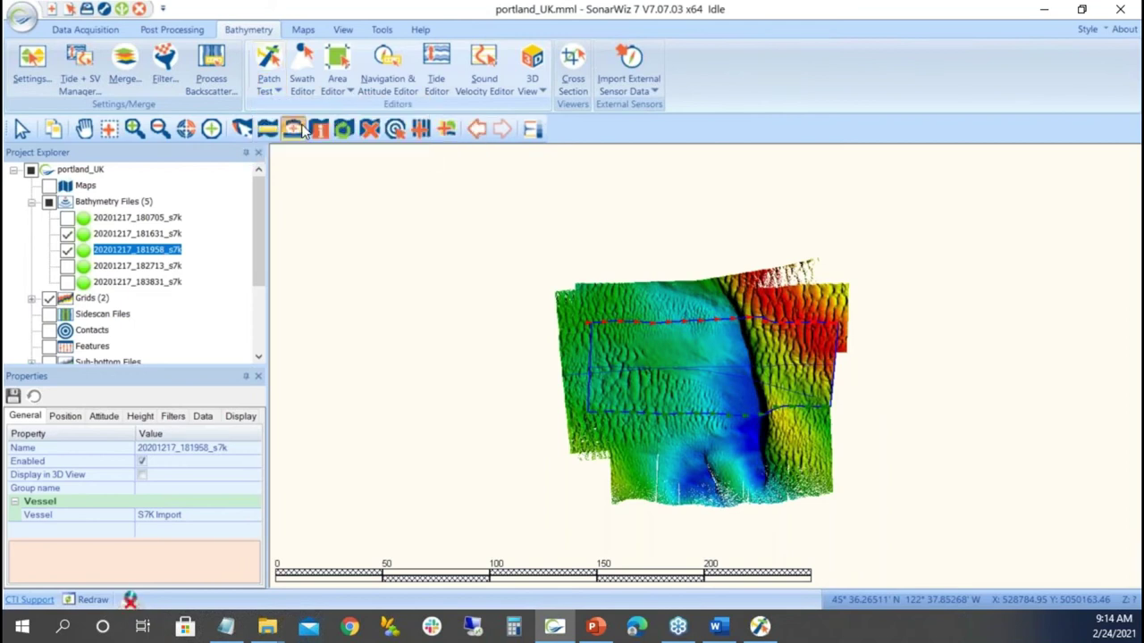
left_click_drag(671, 370, 821, 368)
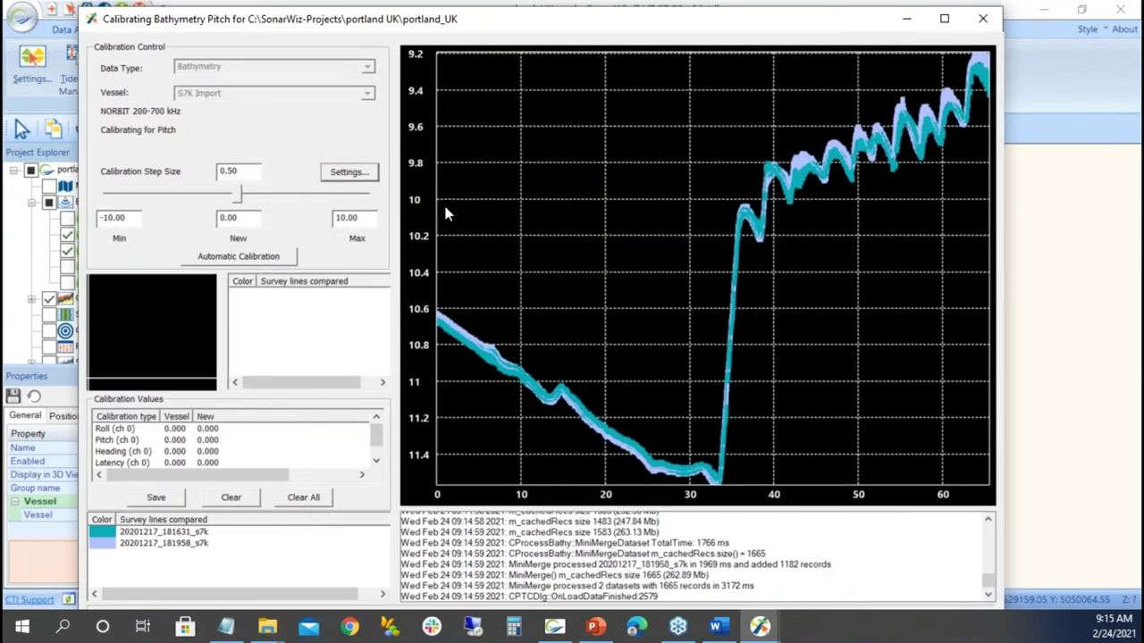
left_click(233, 259)
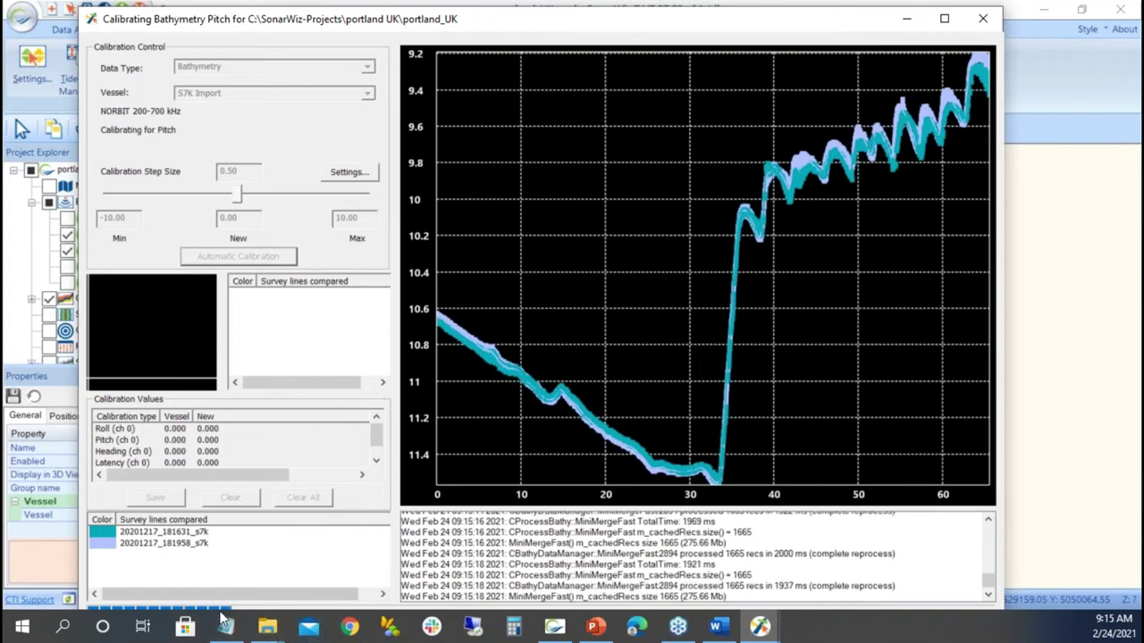
left_click_drag(500, 26, 592, 33)
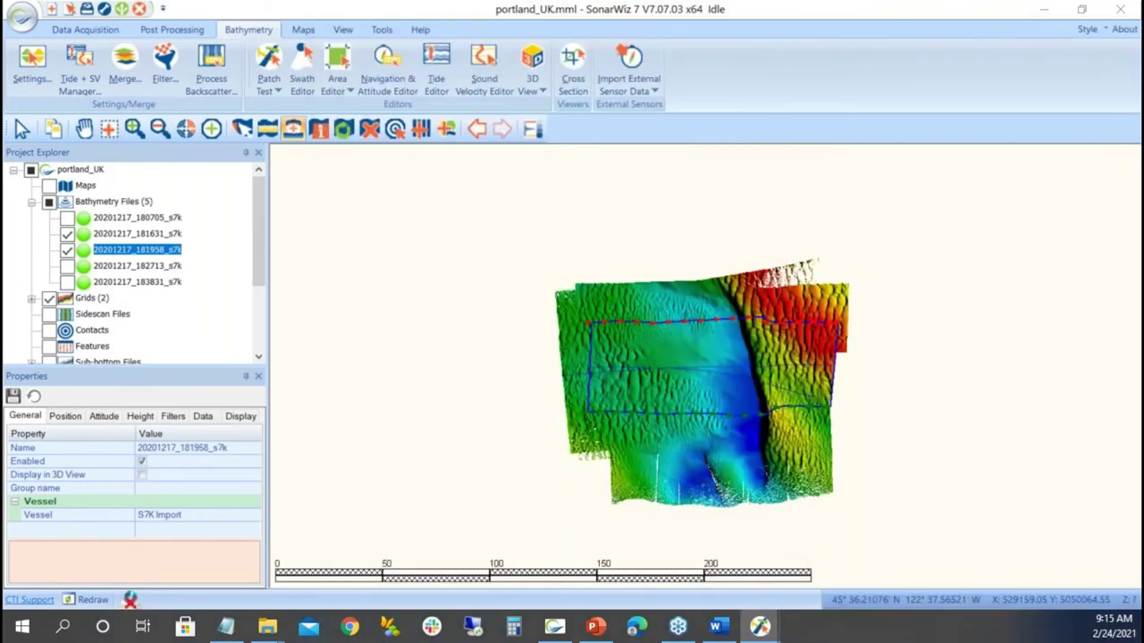
Disable the files 20201217_181631_s7k and 20201217_181958_s7k and enable only 20201217_183831_s7k.
left_click(947, 359)
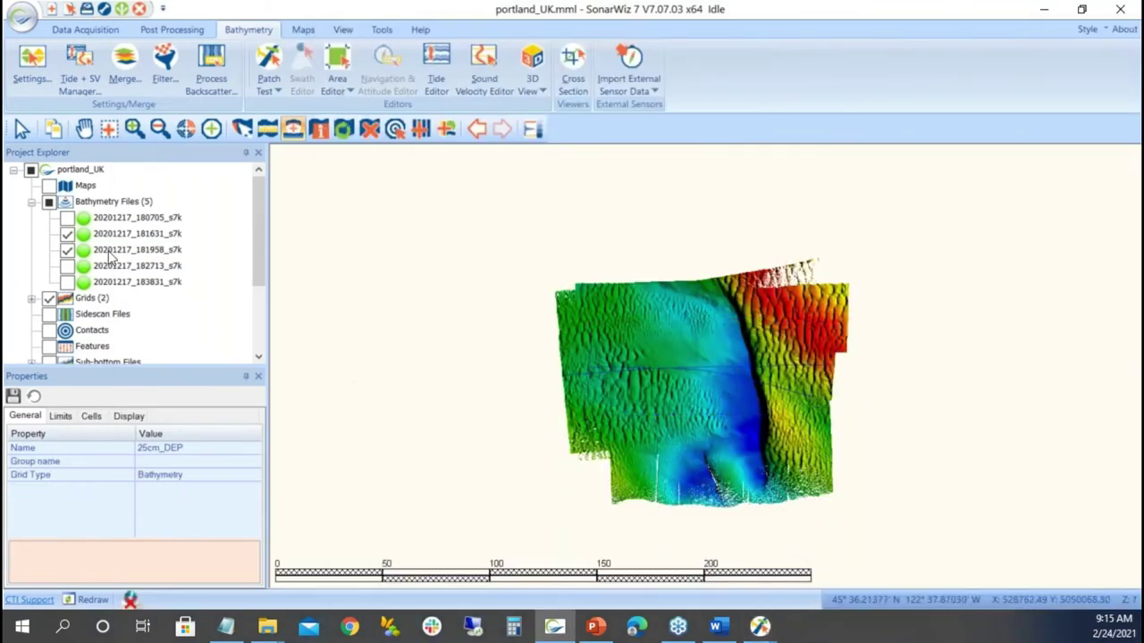
left_click(67, 234)
left_click(68, 250)
left_click(67, 283)
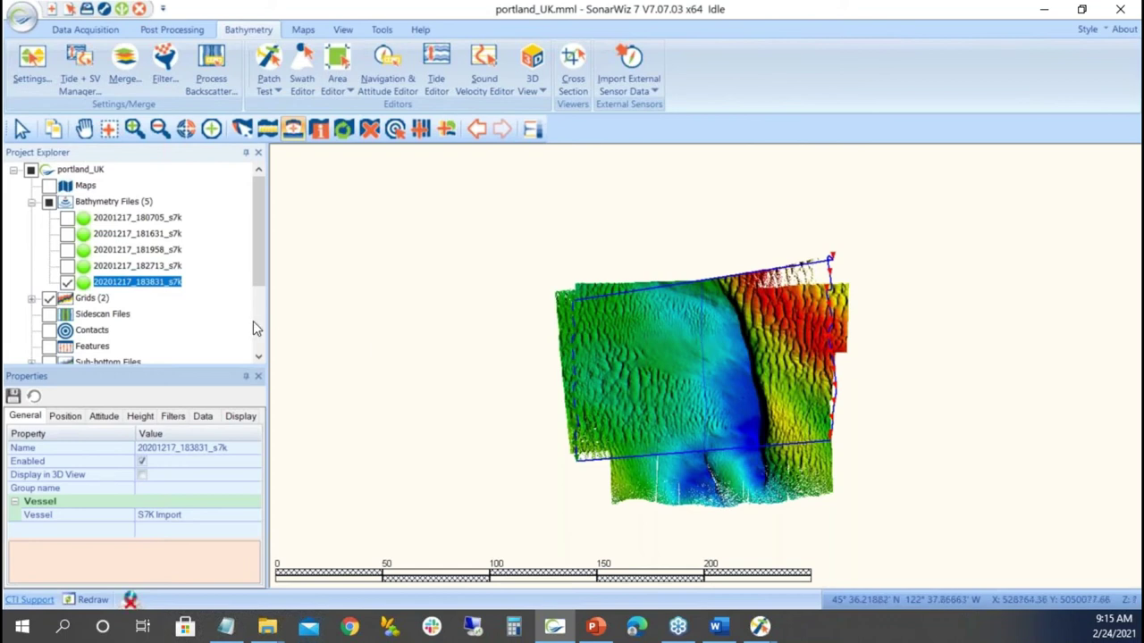
Toggle the grids off and on to check how the enabled bathymetry file is drawn.
left_click(91, 298)
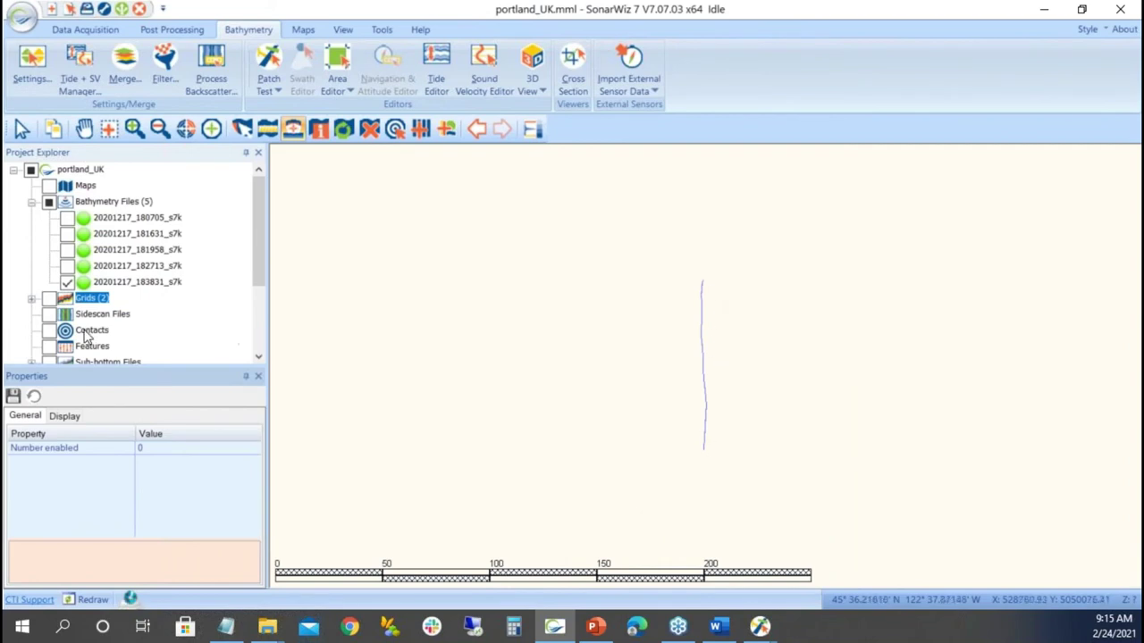
left_click(51, 298)
left_click(51, 299)
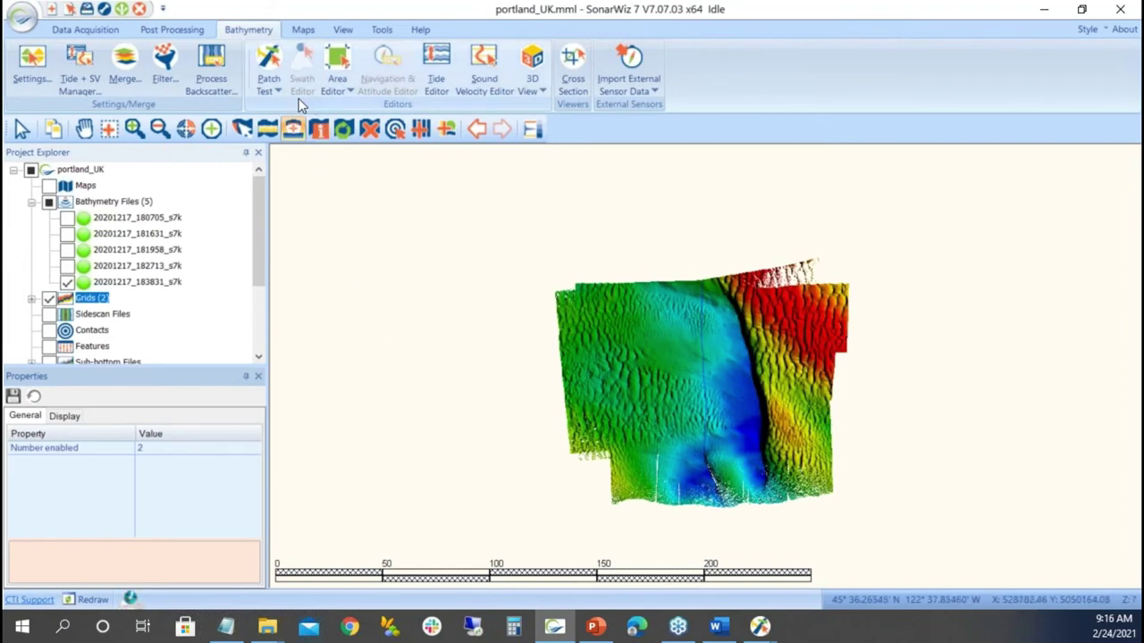
Change the bathymetry drawing mode so that the enabled file's depth coverage is drawn on the map.
left_click(346, 32)
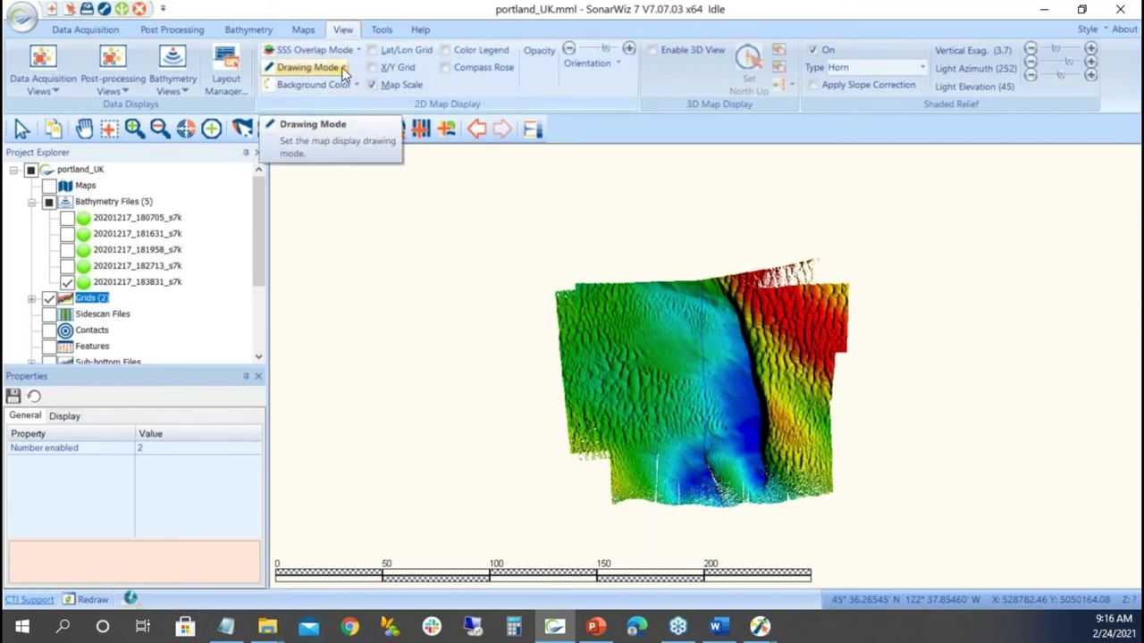
left_click(344, 65)
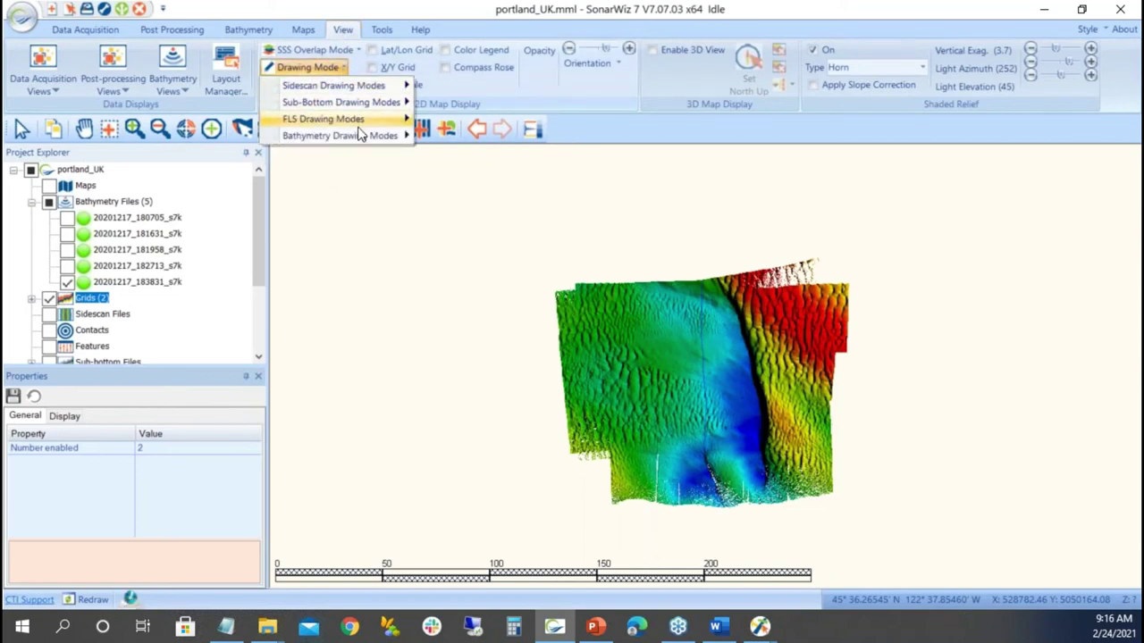
mouse_move(362, 134)
left_click(452, 139)
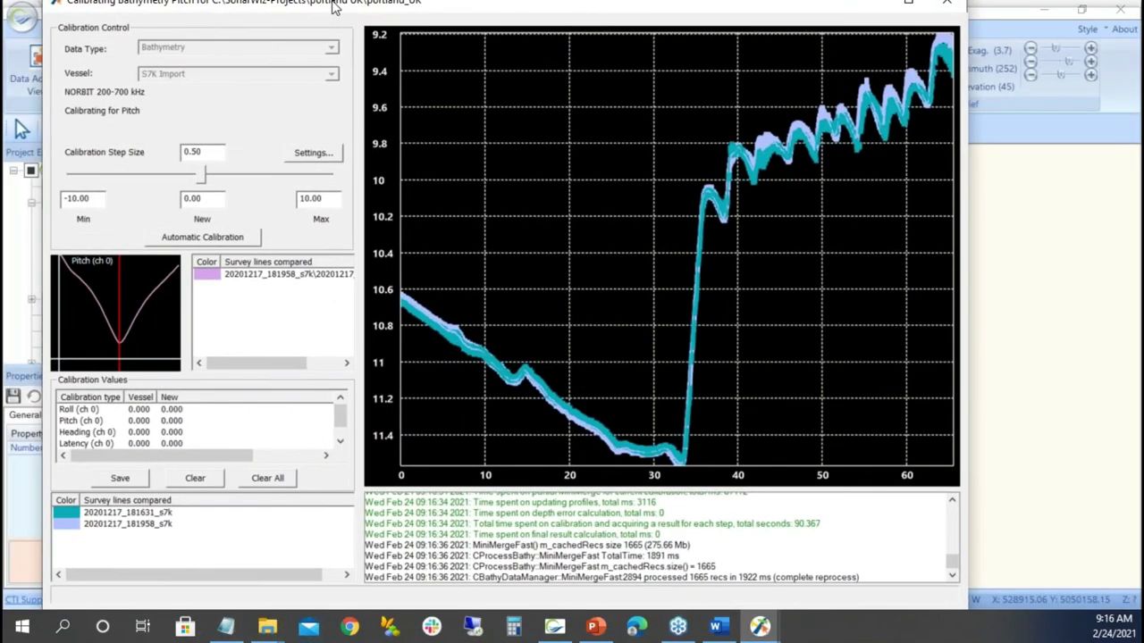
Close the finished pitch calibration and hide the 25cm_DEP and 25cm_AVG grids.
double_click(333, 7)
left_click(1123, 11)
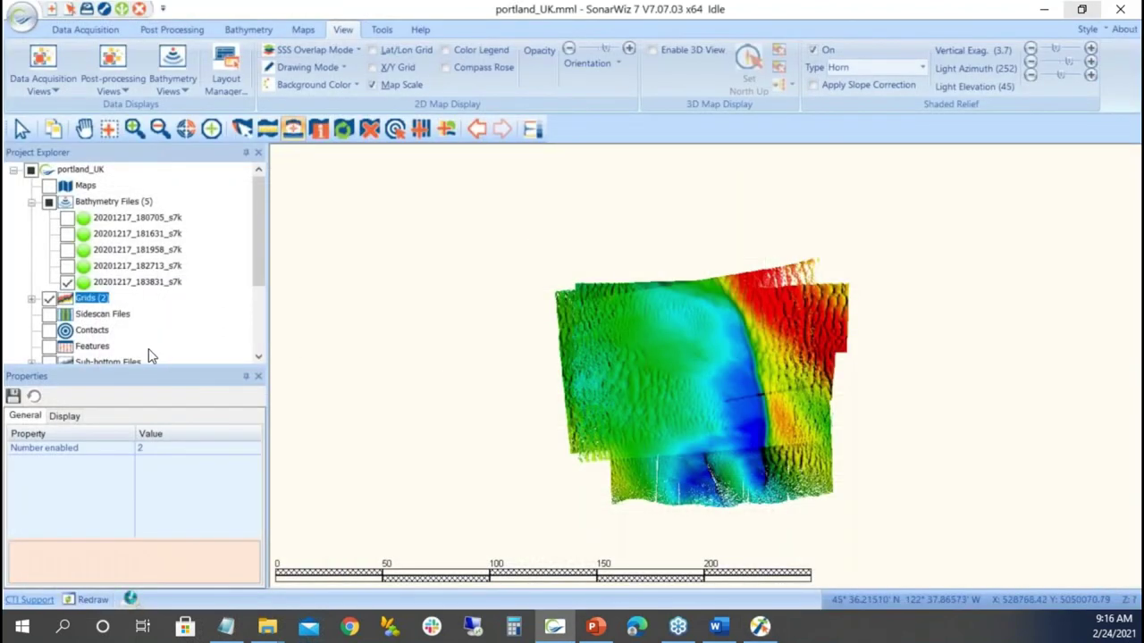
left_click(31, 298)
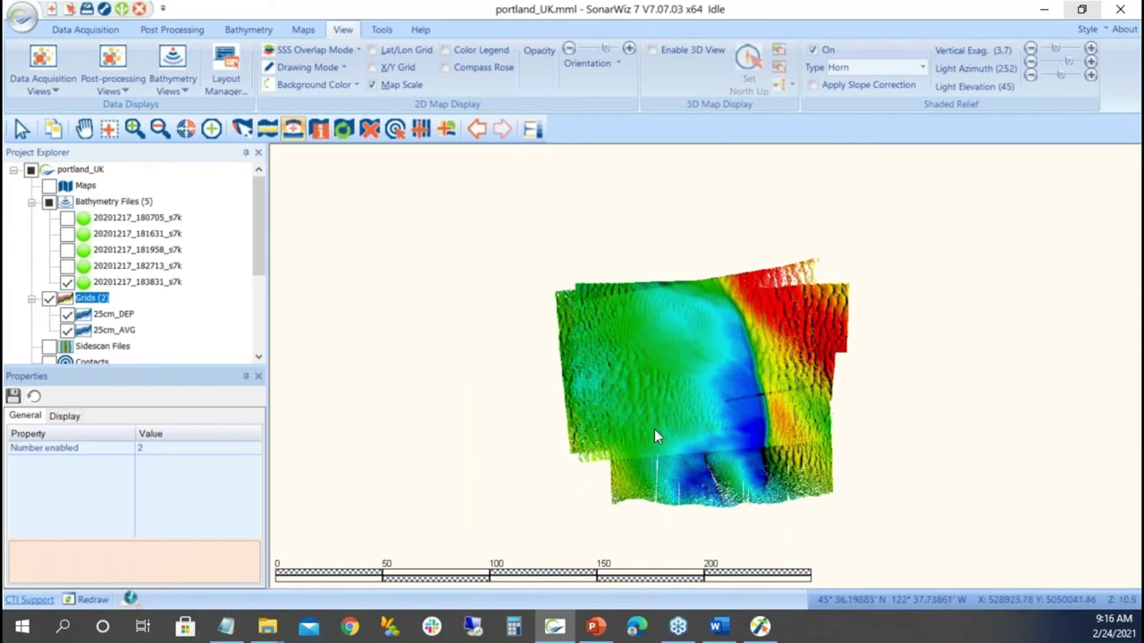
left_click(67, 313)
left_click(67, 330)
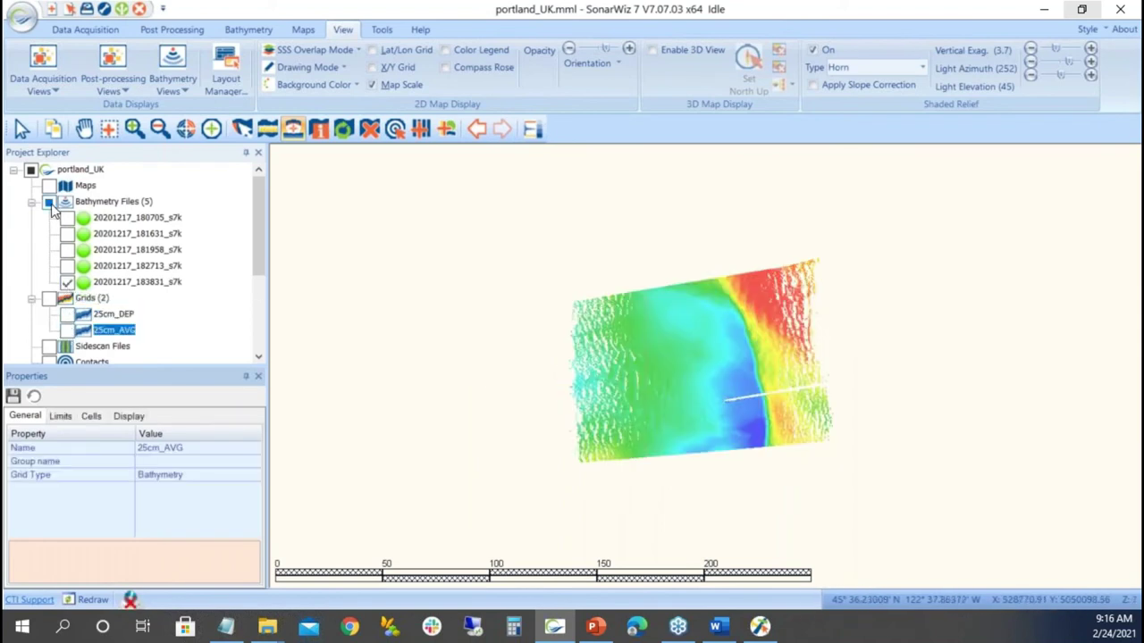
Create a grid named "perf test grid" from all bathymetry files except 20201217_183831_s7k, leaving out the Uncertainty output.
left_click(49, 202)
left_click(67, 282)
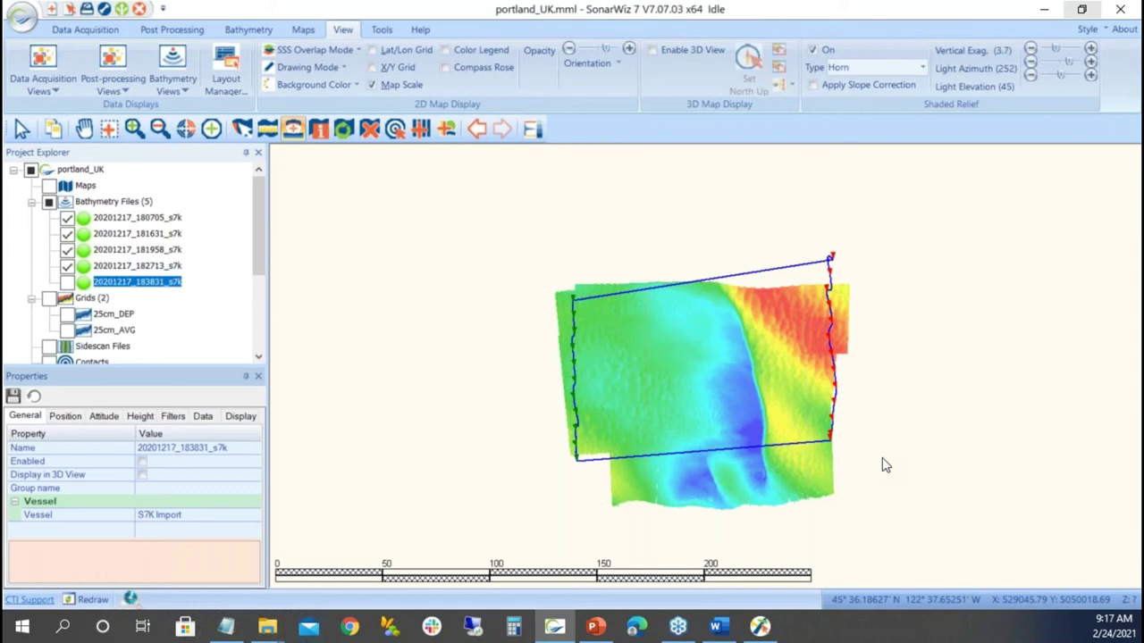
right_click(83, 304)
left_click(143, 327)
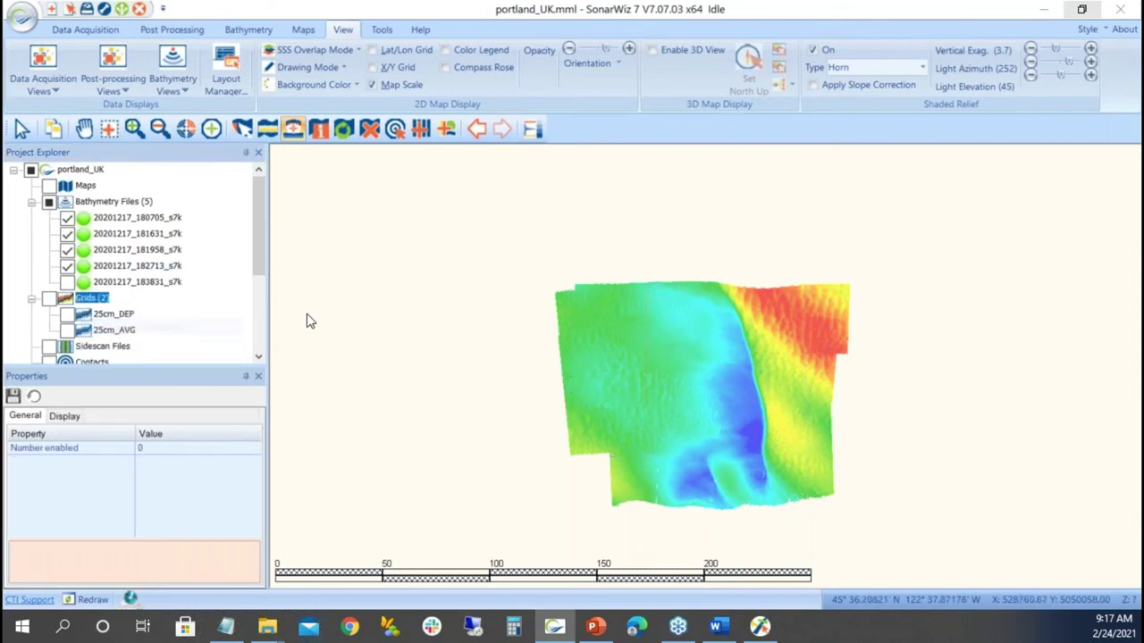
double_click(339, 171)
type("perf")
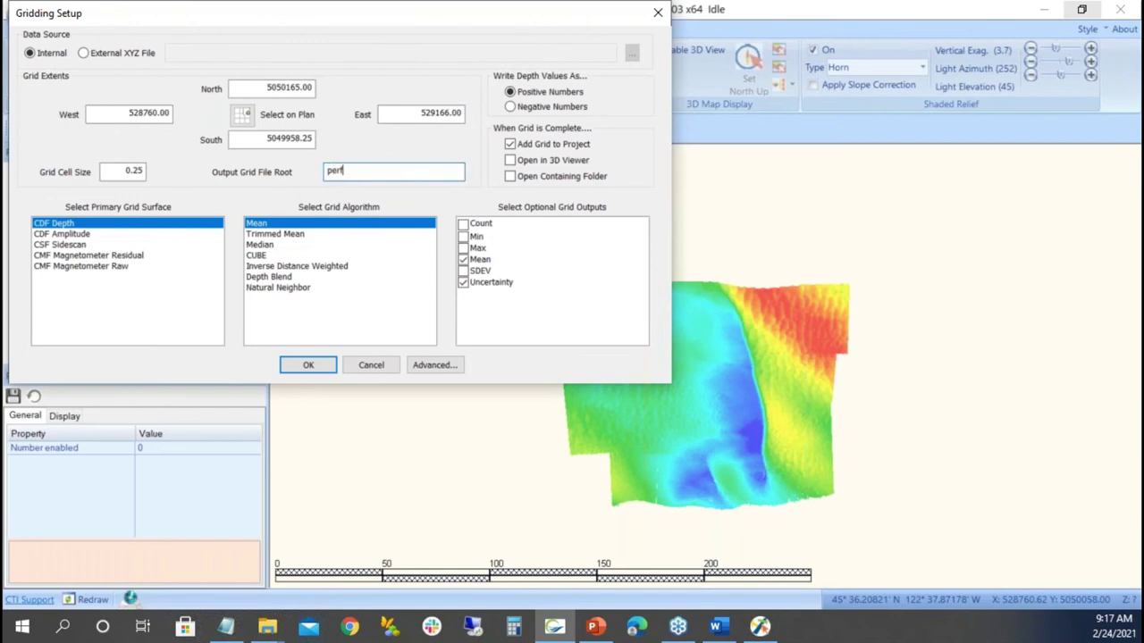
type(" test grid")
left_click(463, 282)
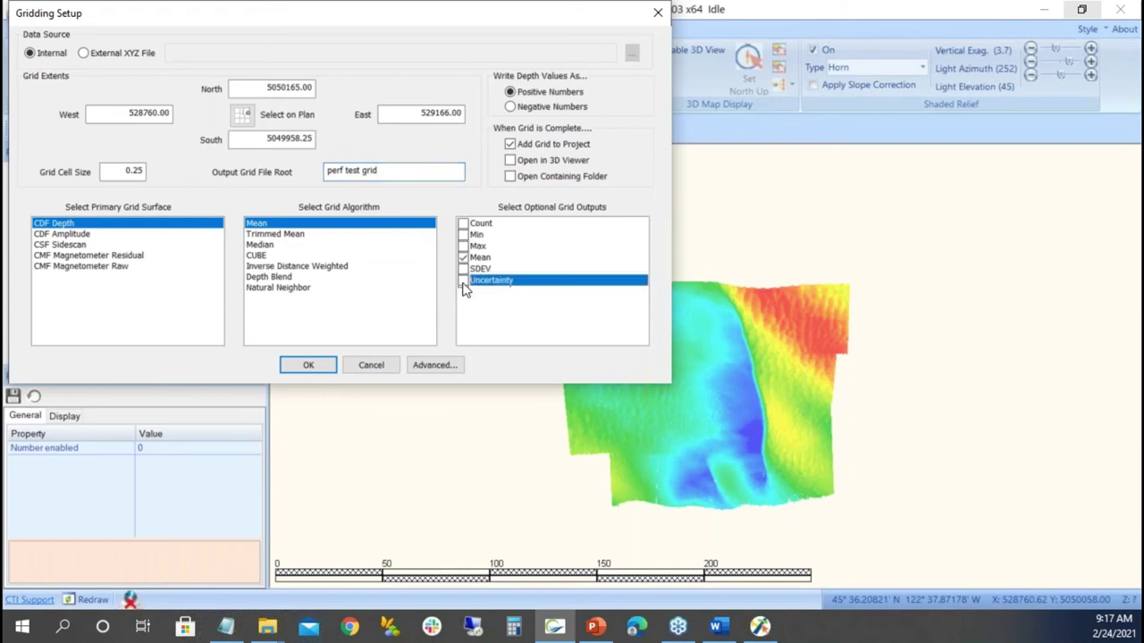
left_click(299, 366)
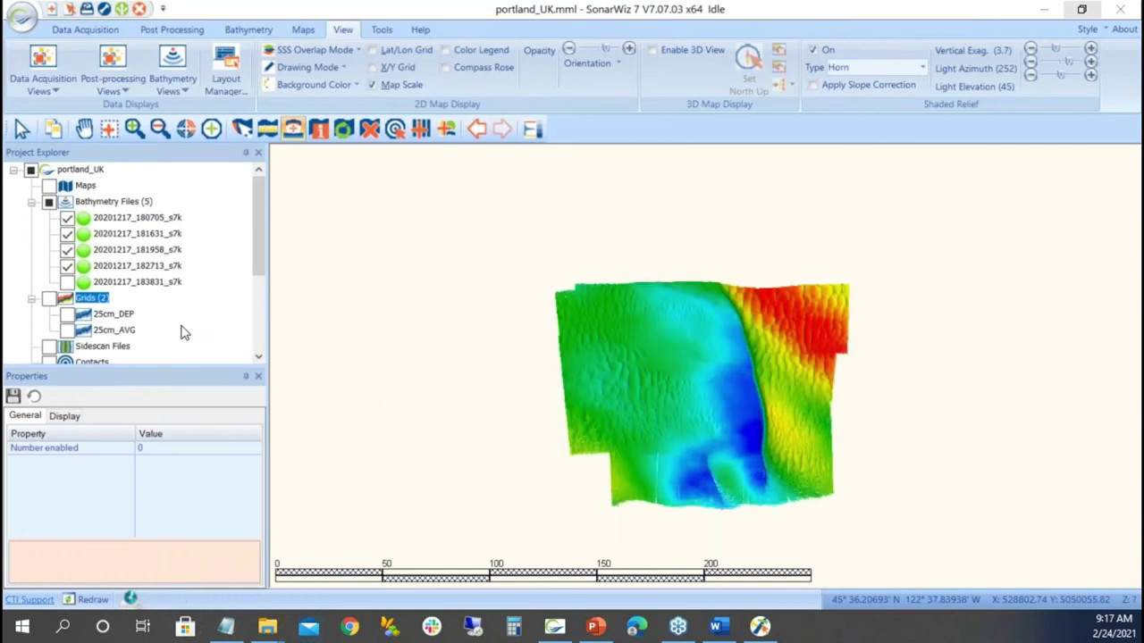
Hide the perf test grid_DEP grid and leave only the bathymetry file 20201217_183831_s7k enabled.
scroll(104, 338, "down", 1)
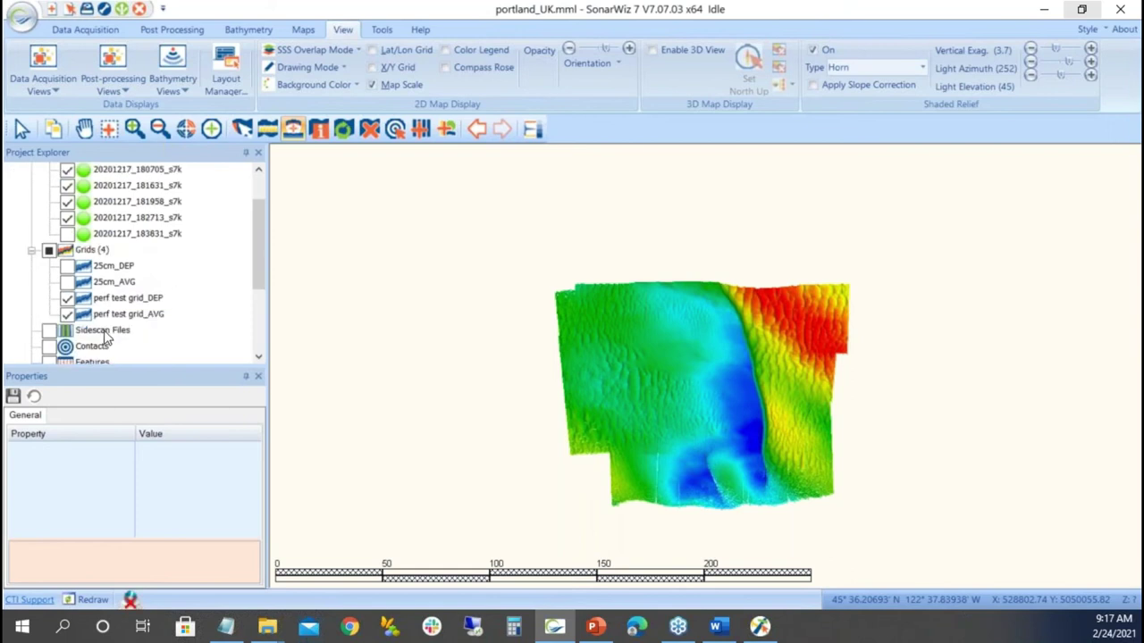
left_click(67, 298)
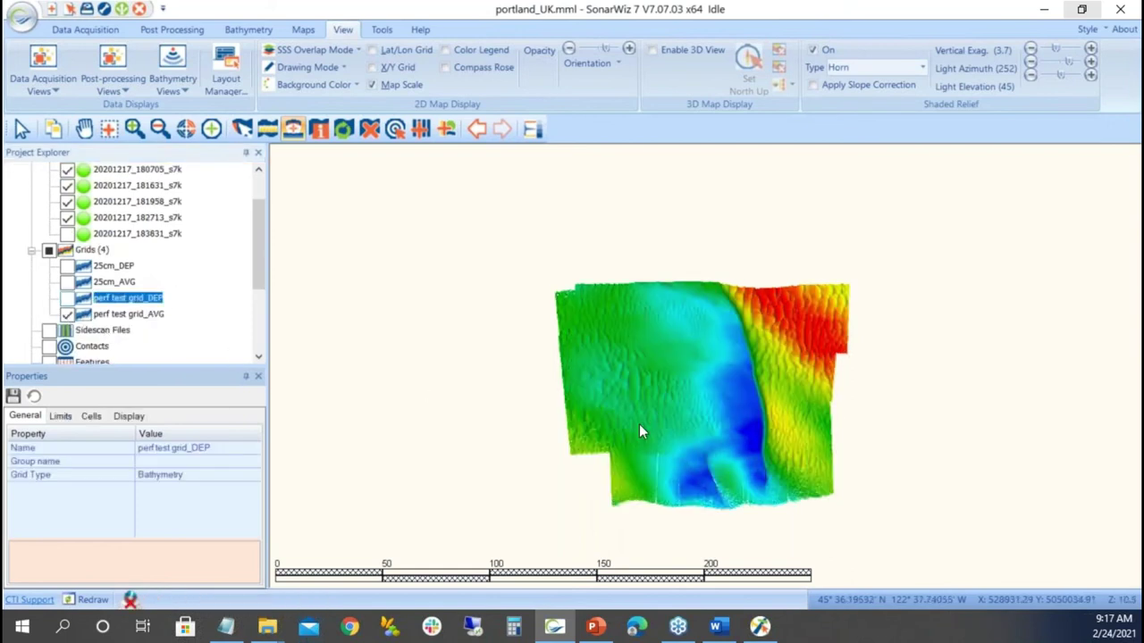
scroll(69, 197, "up", 1)
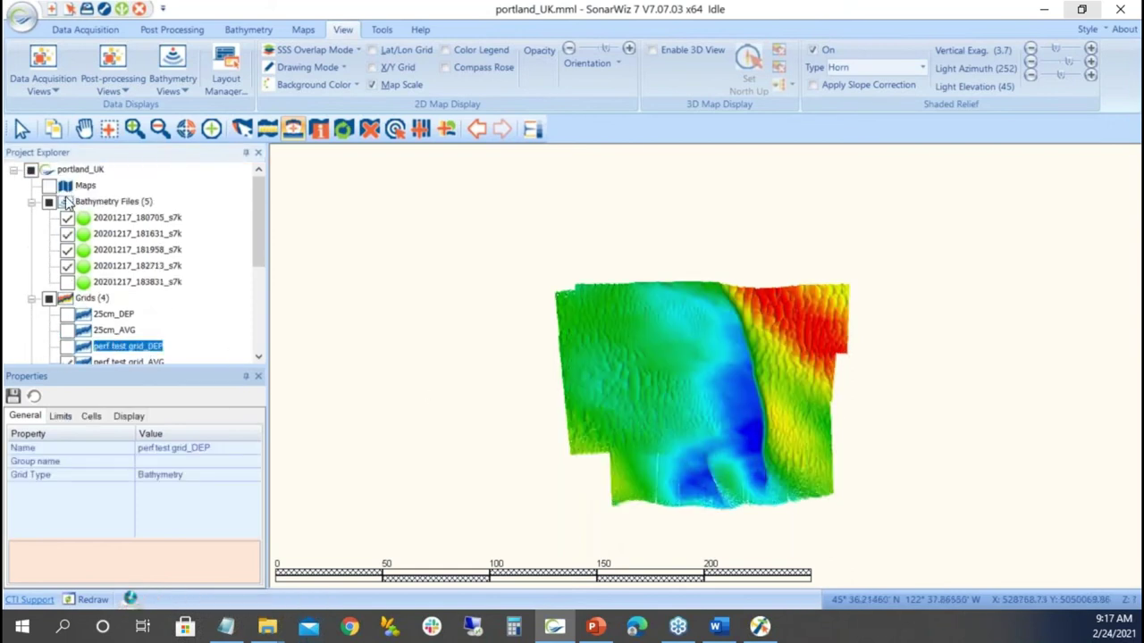
left_click(49, 202)
left_click(49, 202)
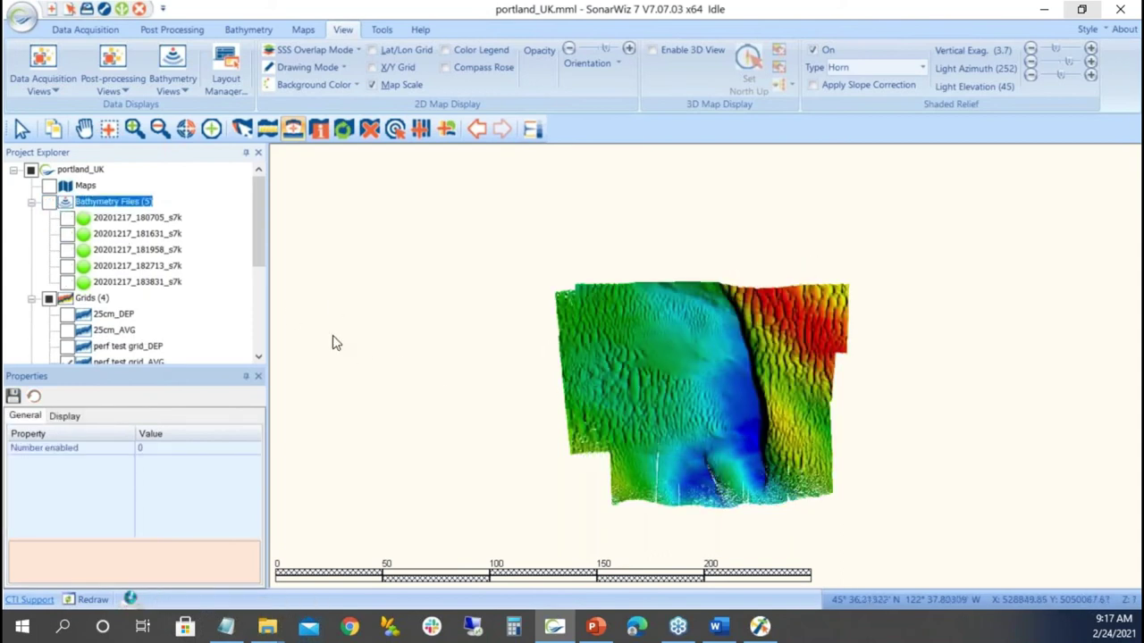
left_click(67, 282)
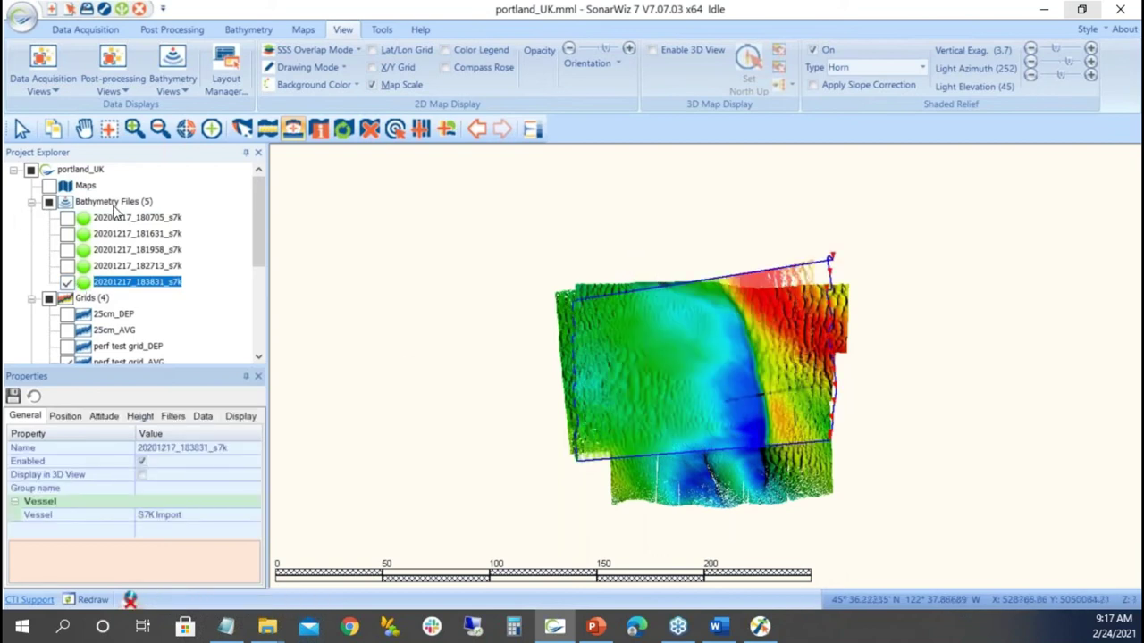
left_click(89, 298)
right_click(99, 302)
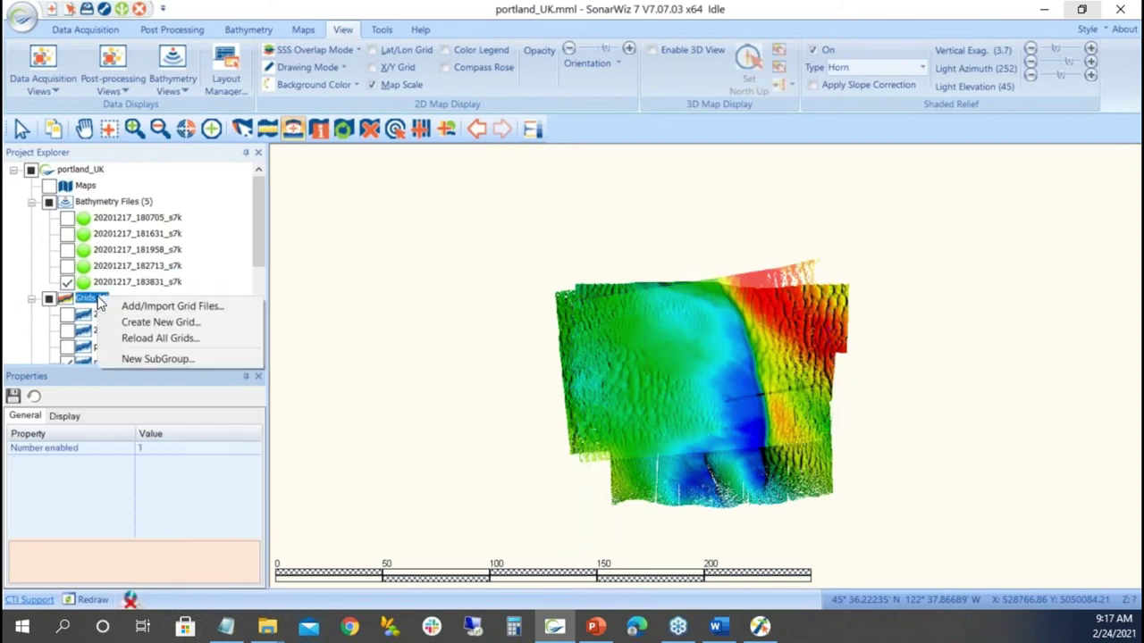
right_click(114, 204)
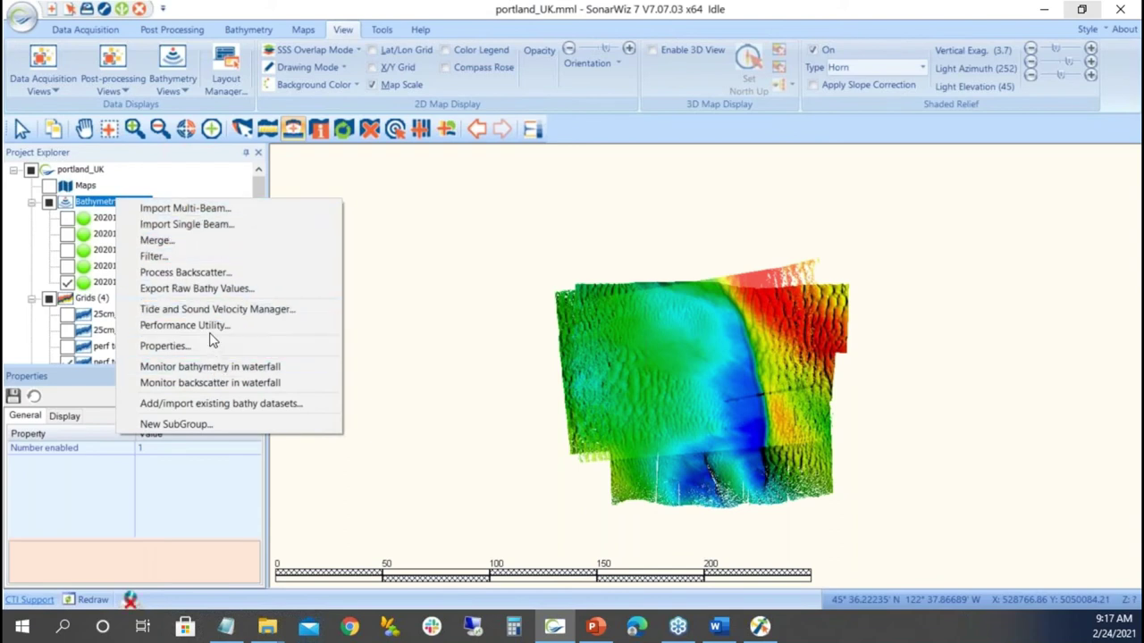
left_click(370, 284)
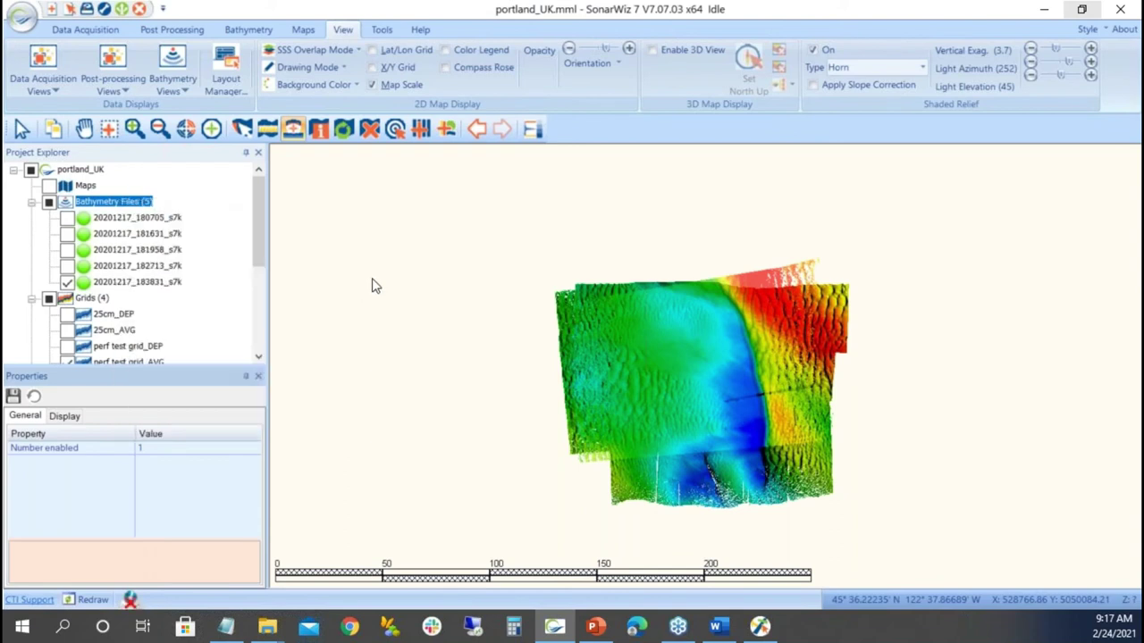
left_click(243, 30)
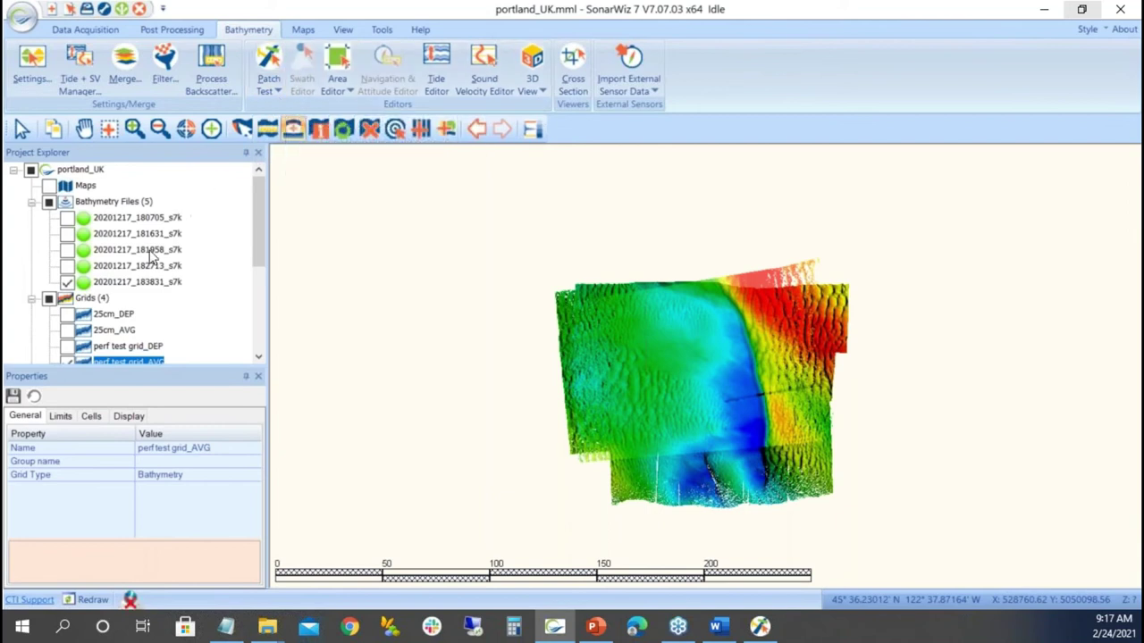
scroll(150, 257, "down", 1)
scroll(150, 257, "up", 1)
left_click(67, 282)
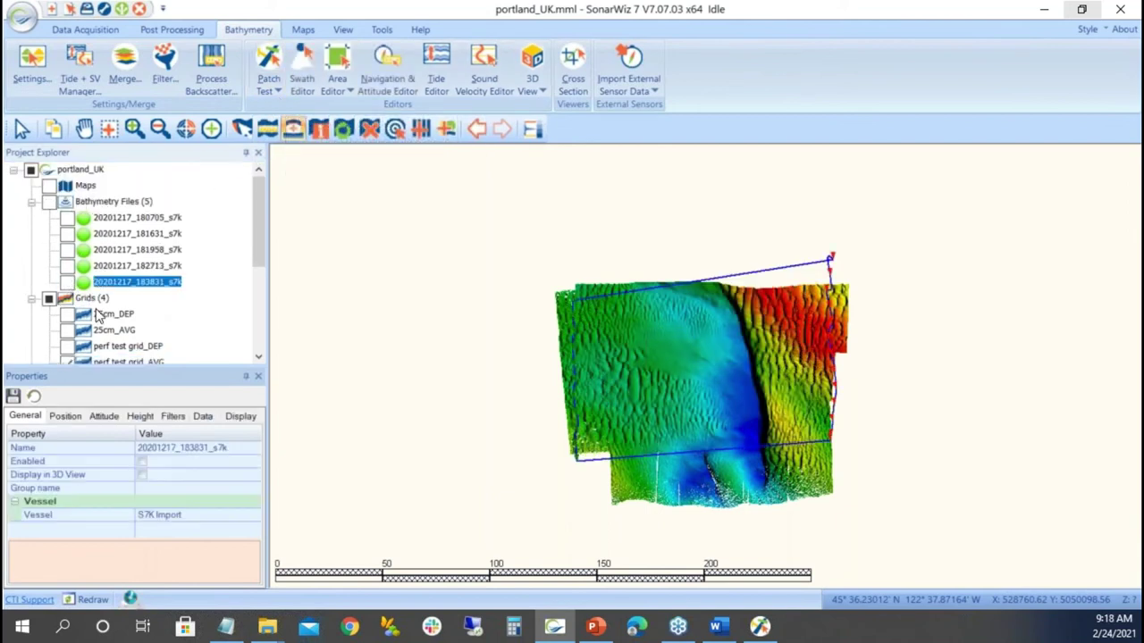
right_click(93, 299)
left_click(143, 326)
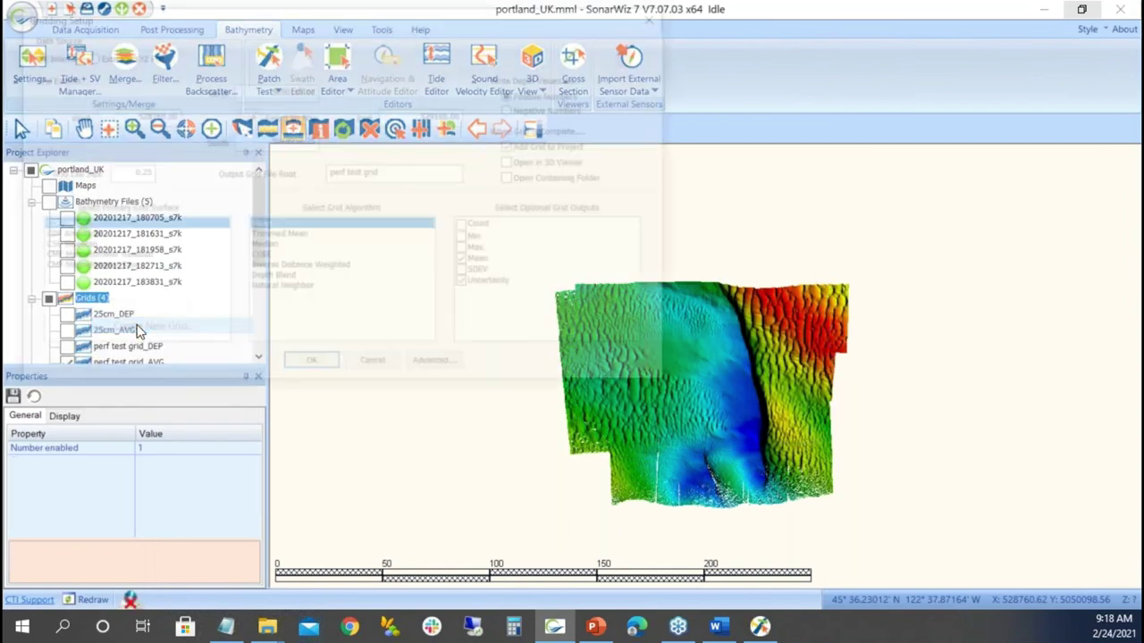
left_click_drag(269, 17, 608, 66)
left_click(679, 213)
type("1")
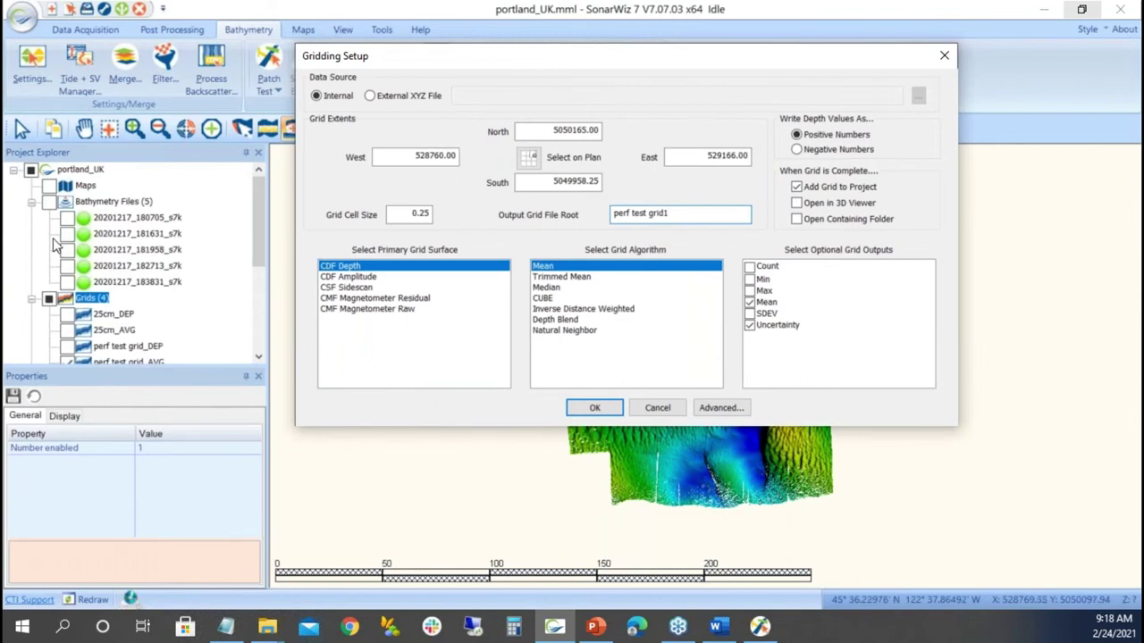
left_click(594, 407)
left_click(727, 284)
left_click(68, 218)
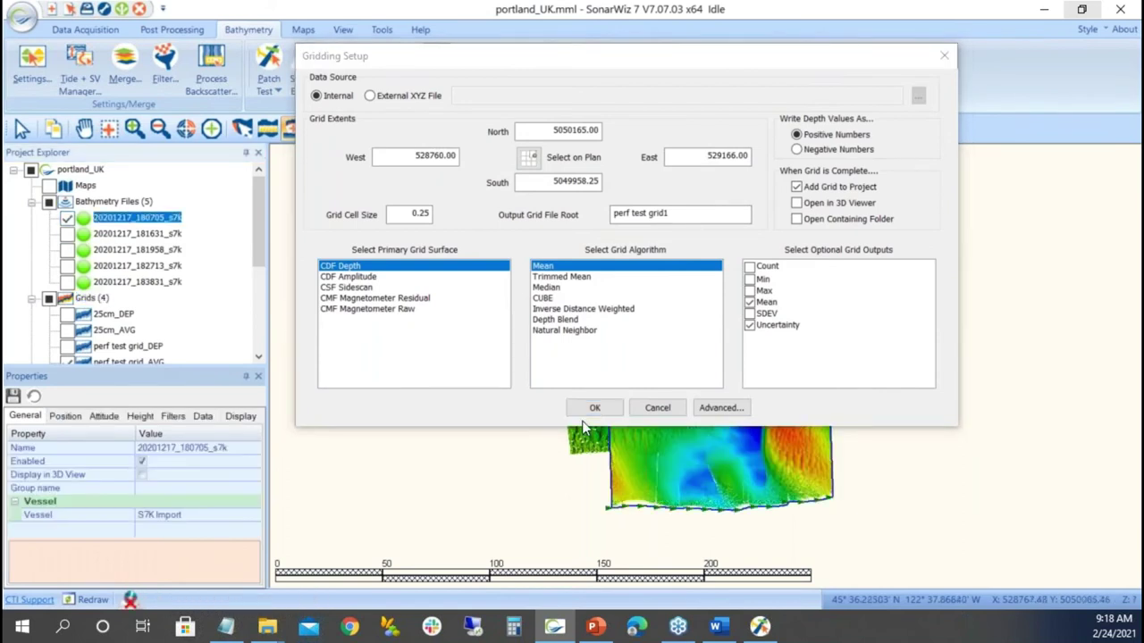
left_click(943, 55)
left_click(68, 218)
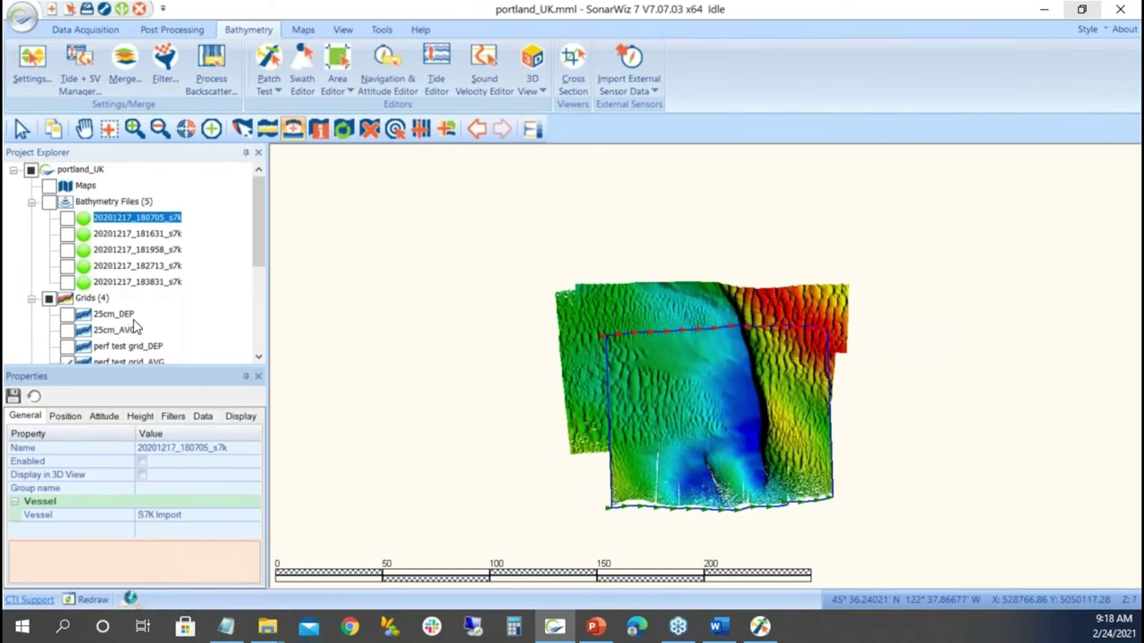
scroll(133, 329, "down", 1)
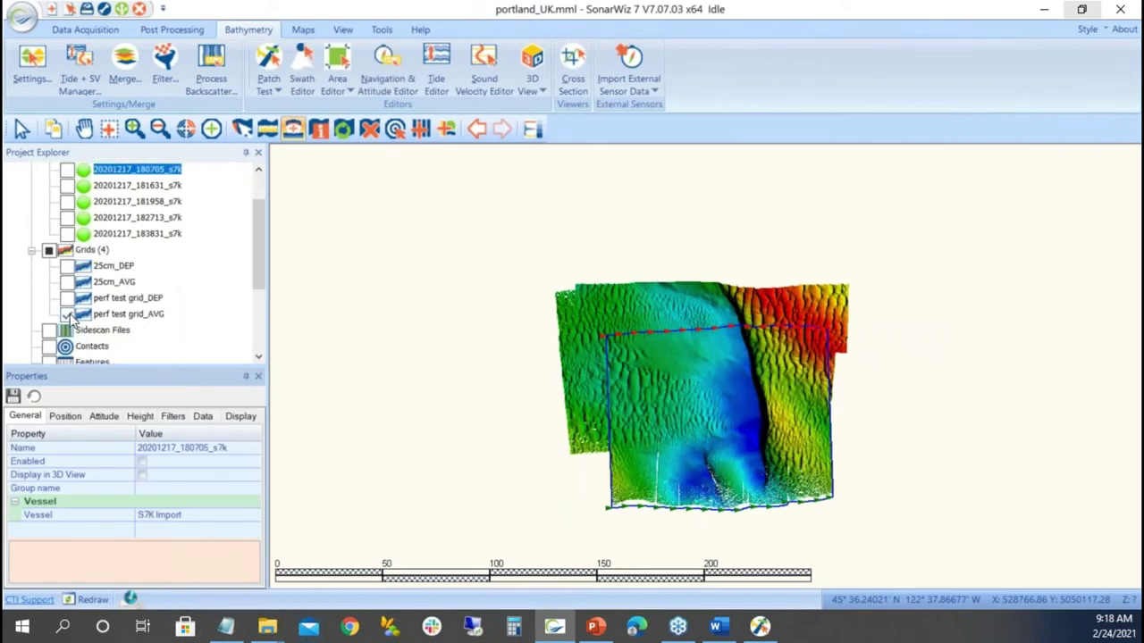
left_click(68, 233)
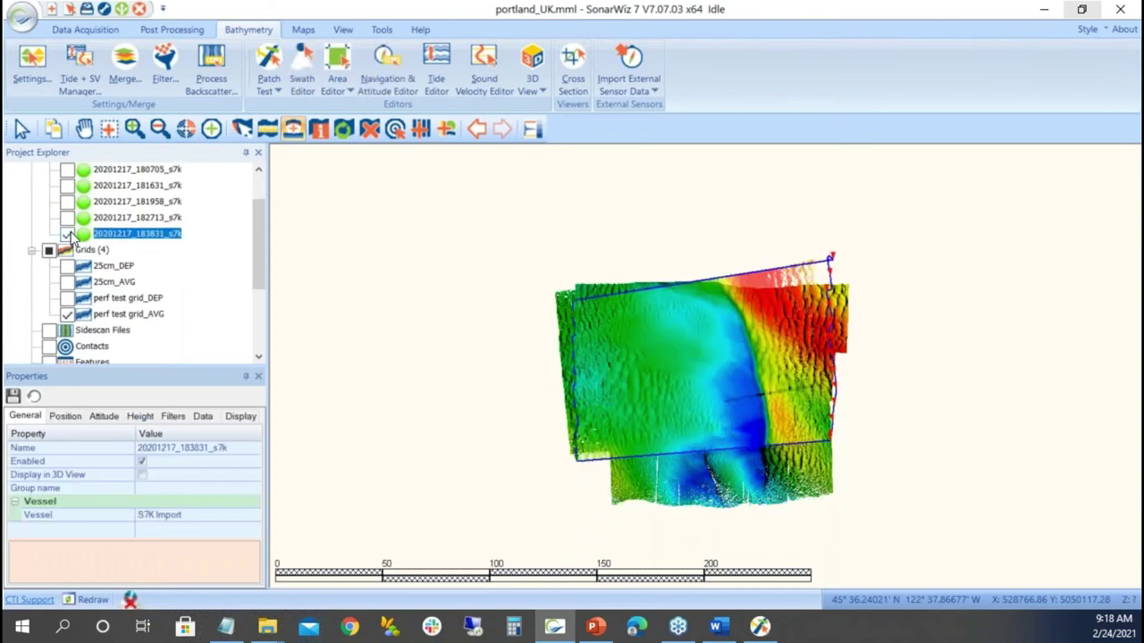
right_click(139, 237)
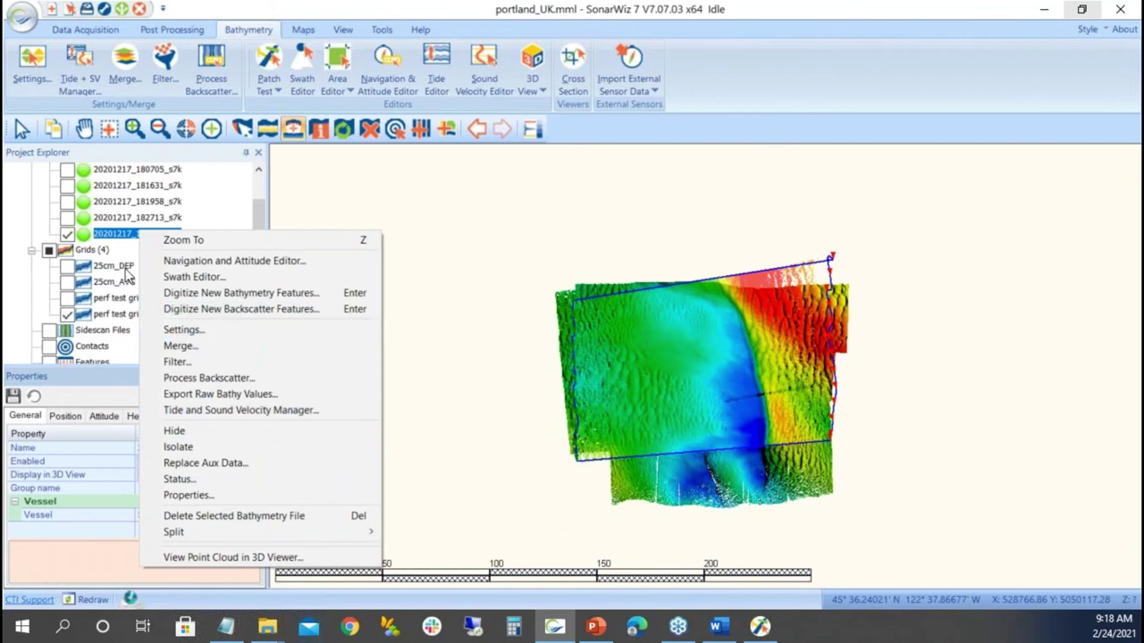
left_click(113, 236)
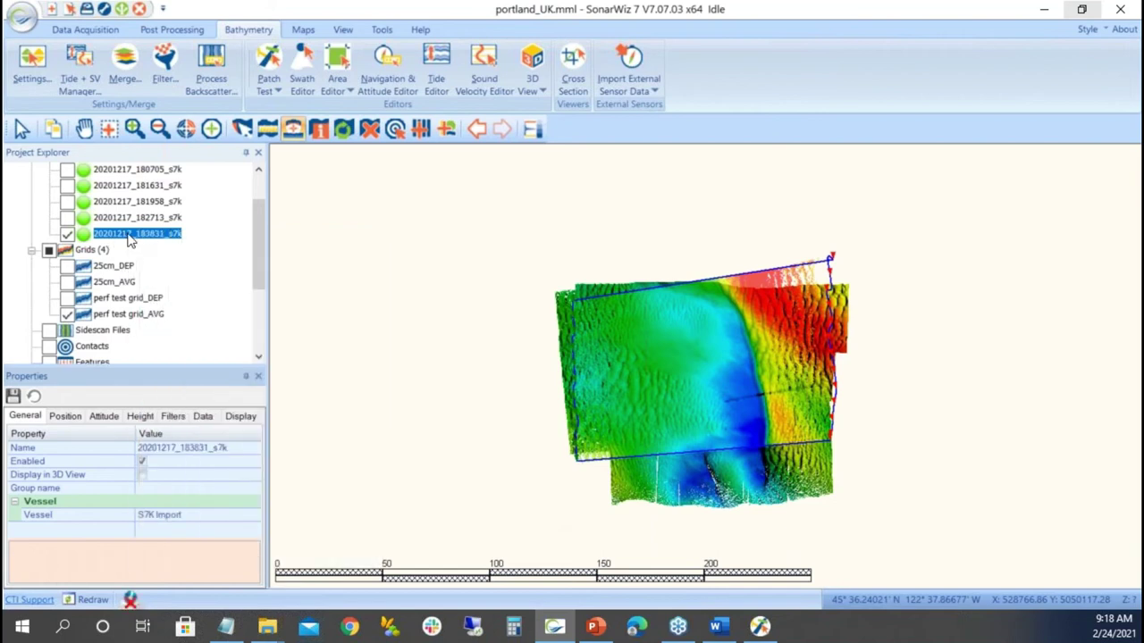
right_click(129, 237)
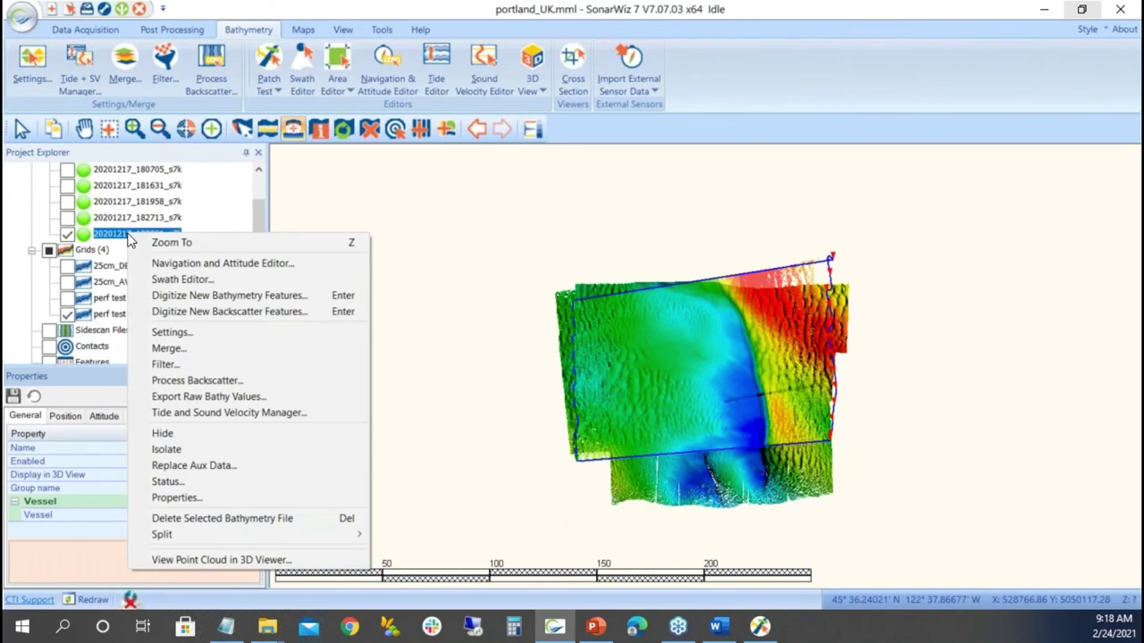
left_click(319, 190)
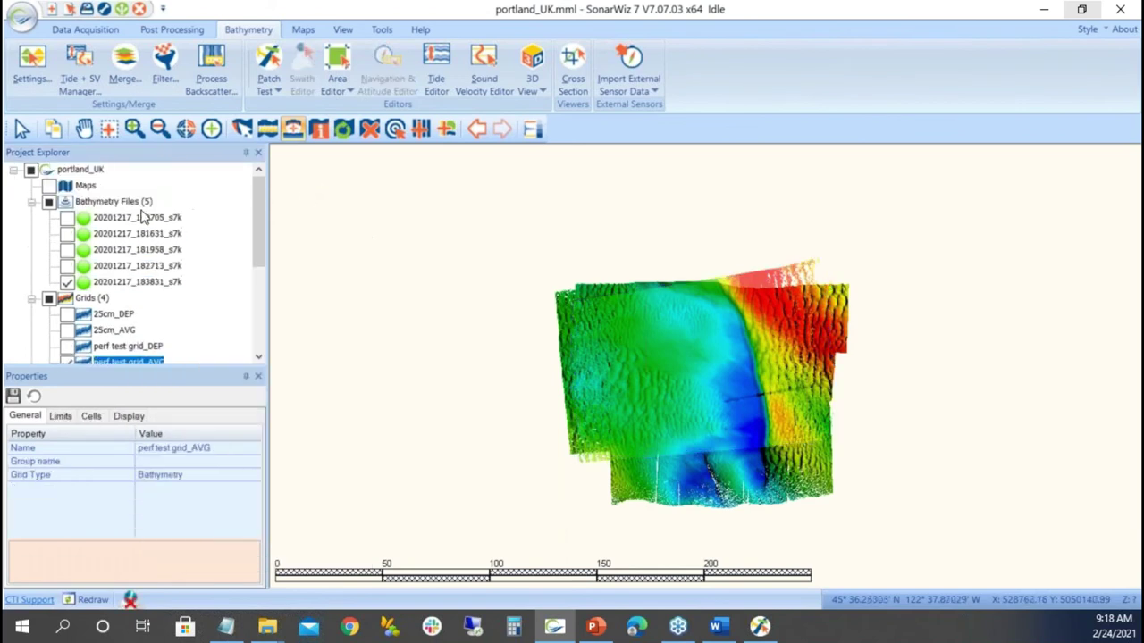
Try to run the Performance Utility to cross check bathymetry line 20201217_183831_s7k against the perf test grid_AVG grid.
right_click(114, 204)
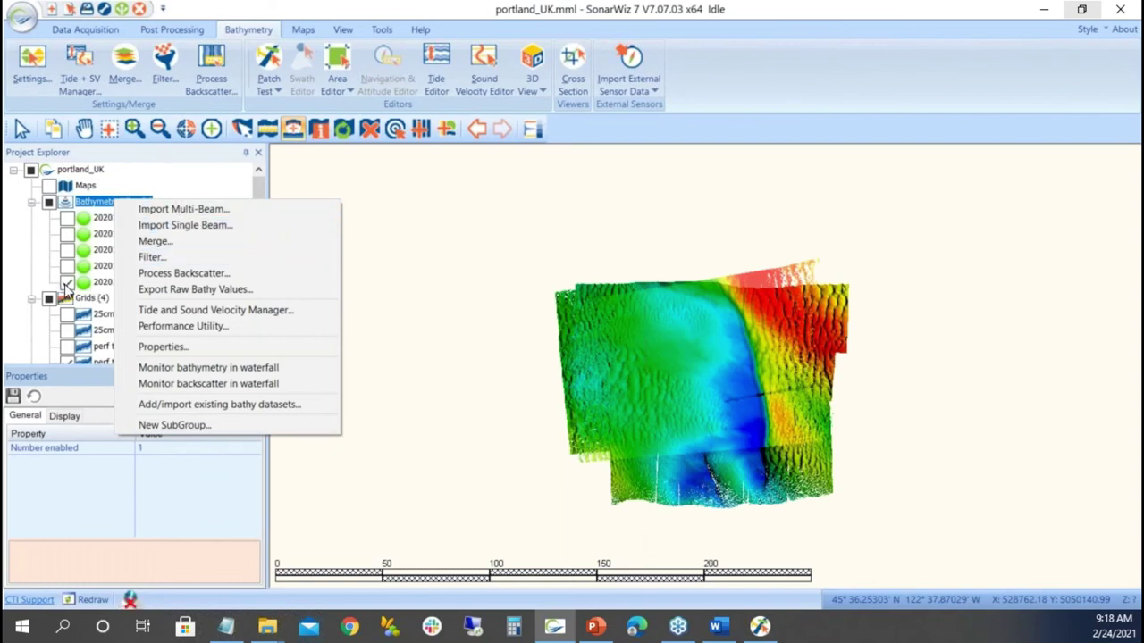
left_click(174, 327)
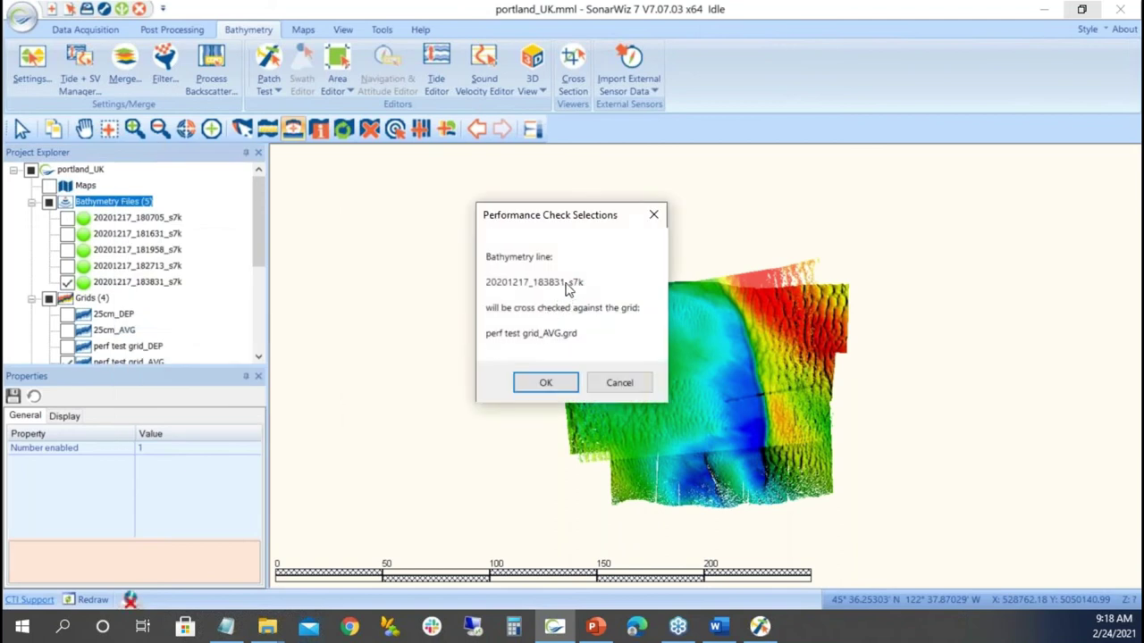
left_click(544, 384)
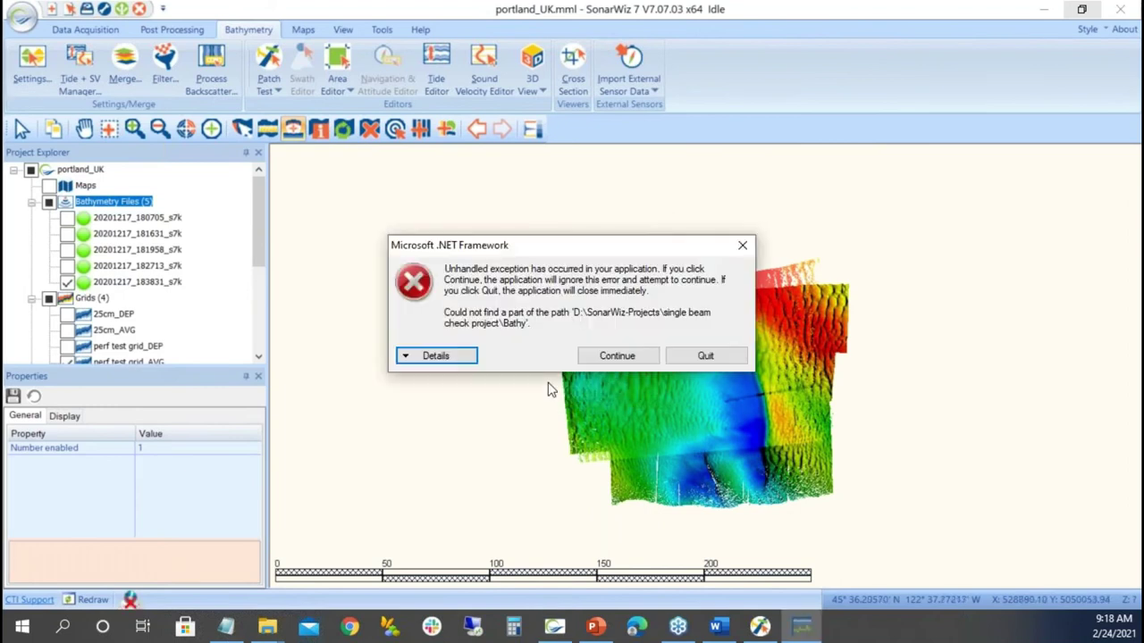
left_click(617, 357)
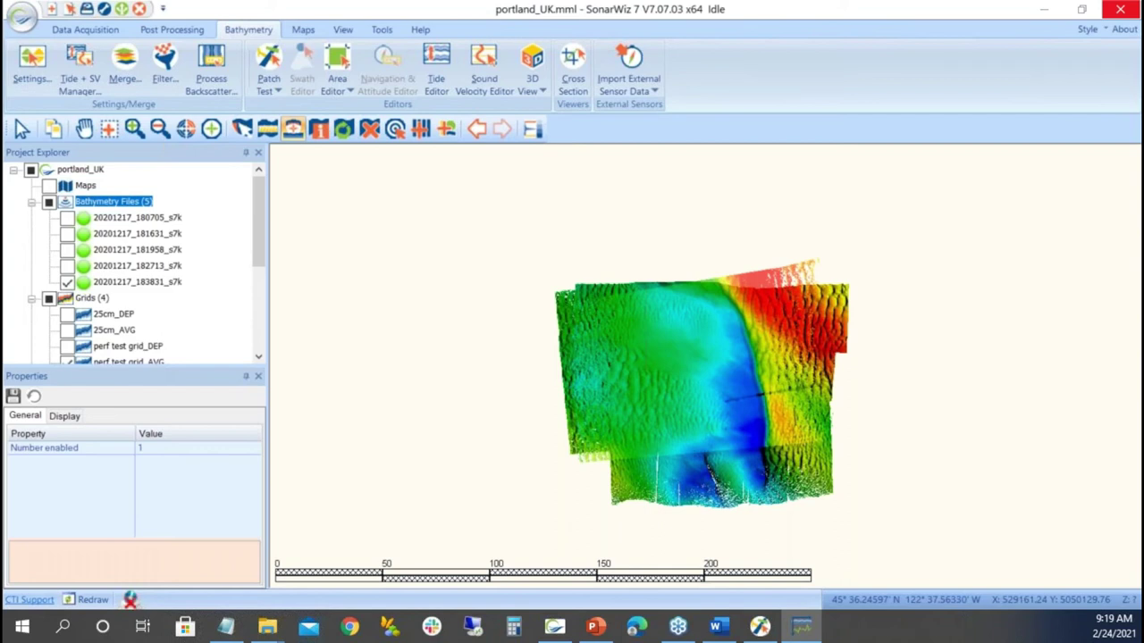
Close SonarWiz together with the leftover barges pitch calibration, the barges.xyz text file and the XYZ folder window.
left_click(1121, 11)
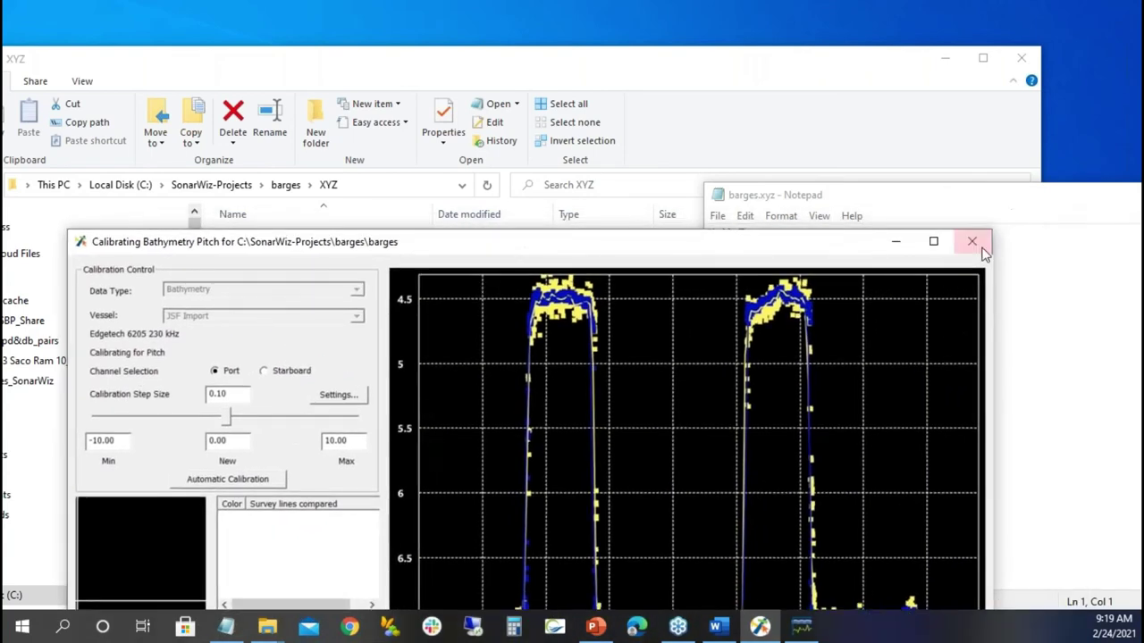
left_click(972, 241)
left_click_drag(997, 201, 548, 264)
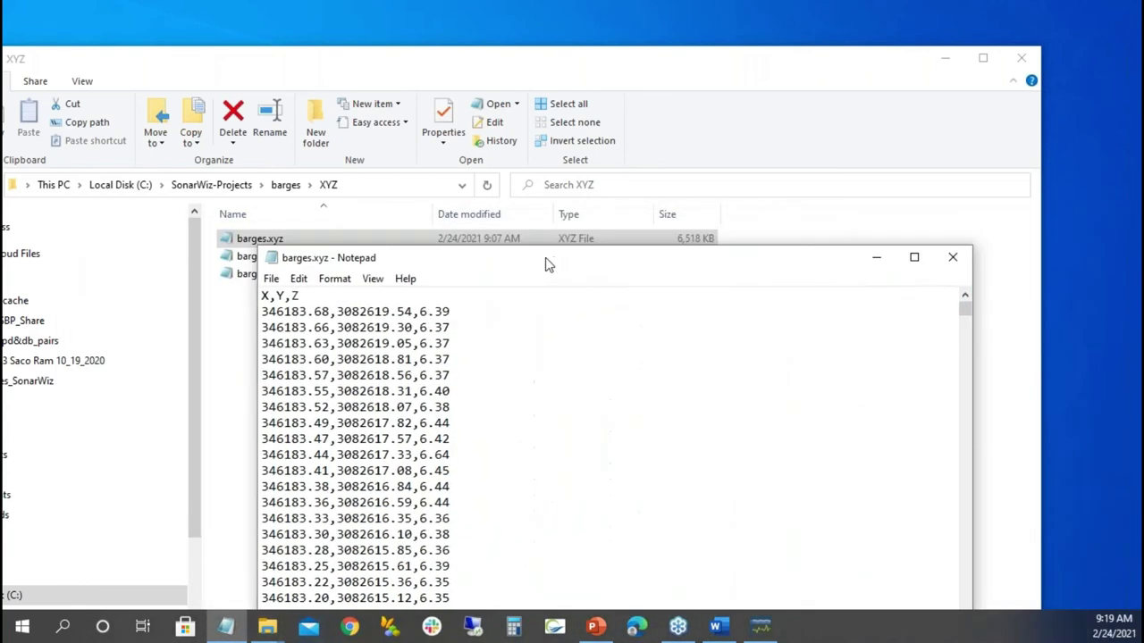
left_click(952, 257)
left_click(1039, 62)
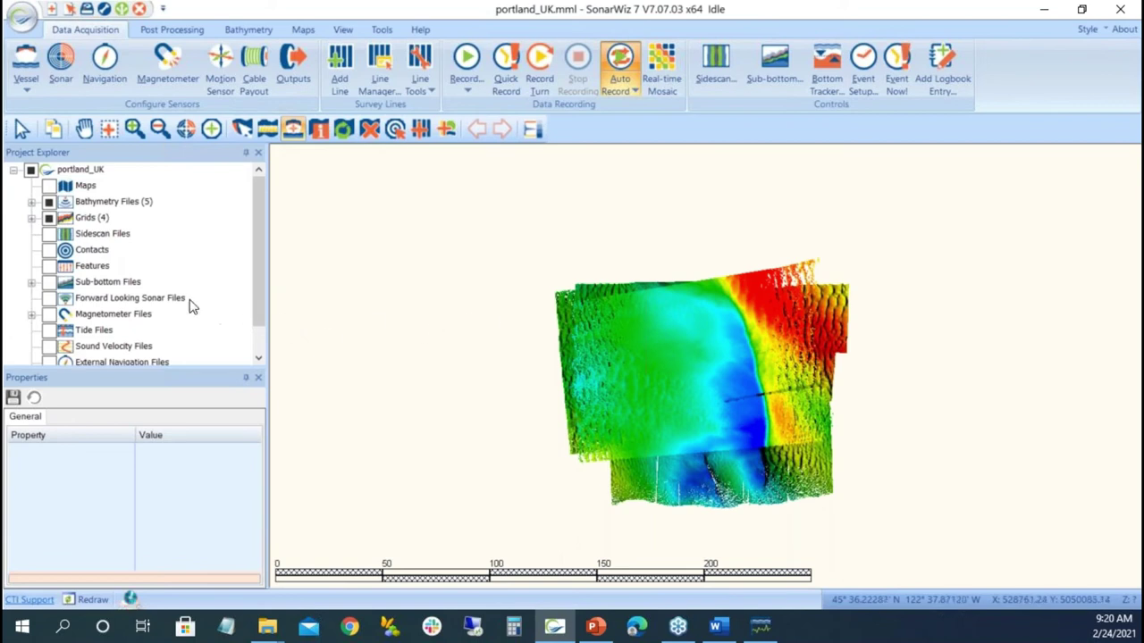
Hide the perf test grid_AVG grid and enable all five bathymetry files of the portland_UK project.
left_click(32, 218)
left_click(67, 268)
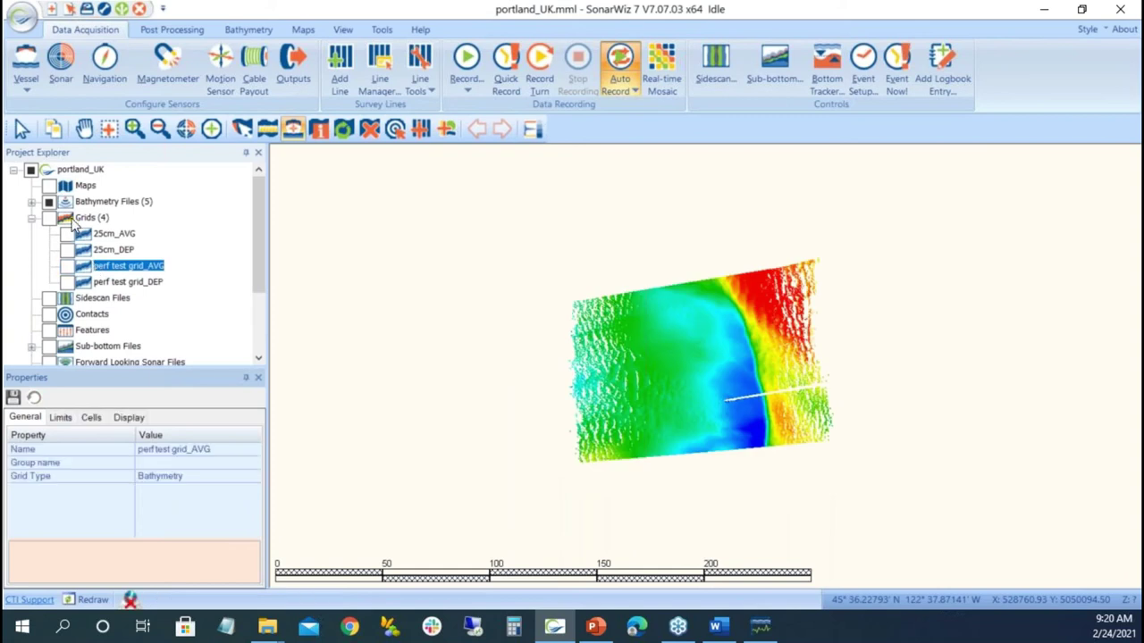
left_click(32, 202)
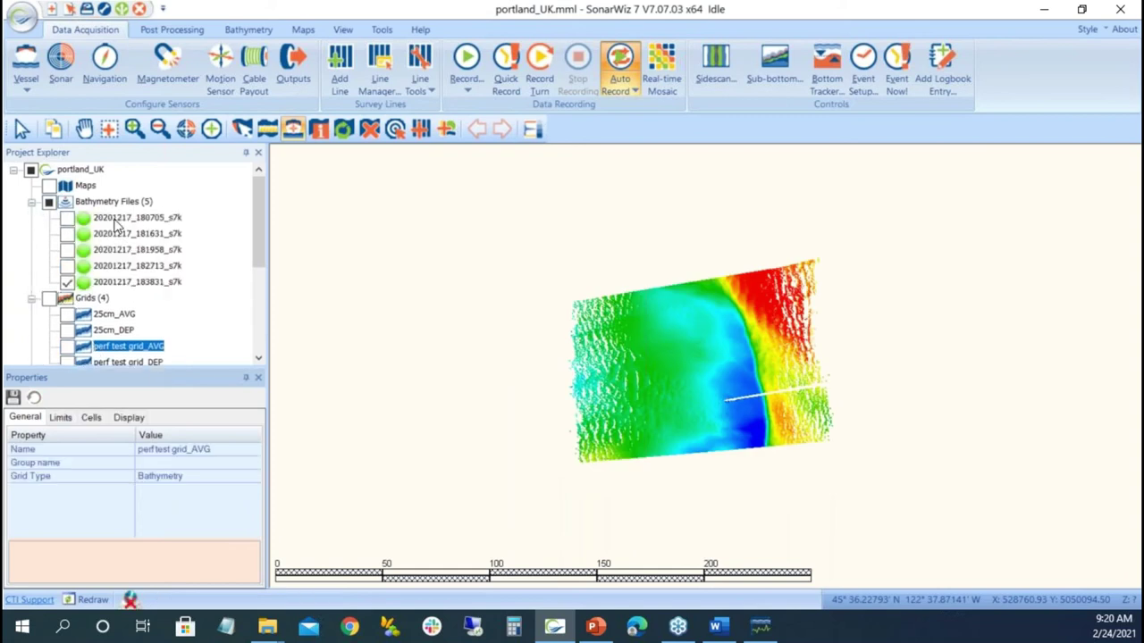
left_click(49, 202)
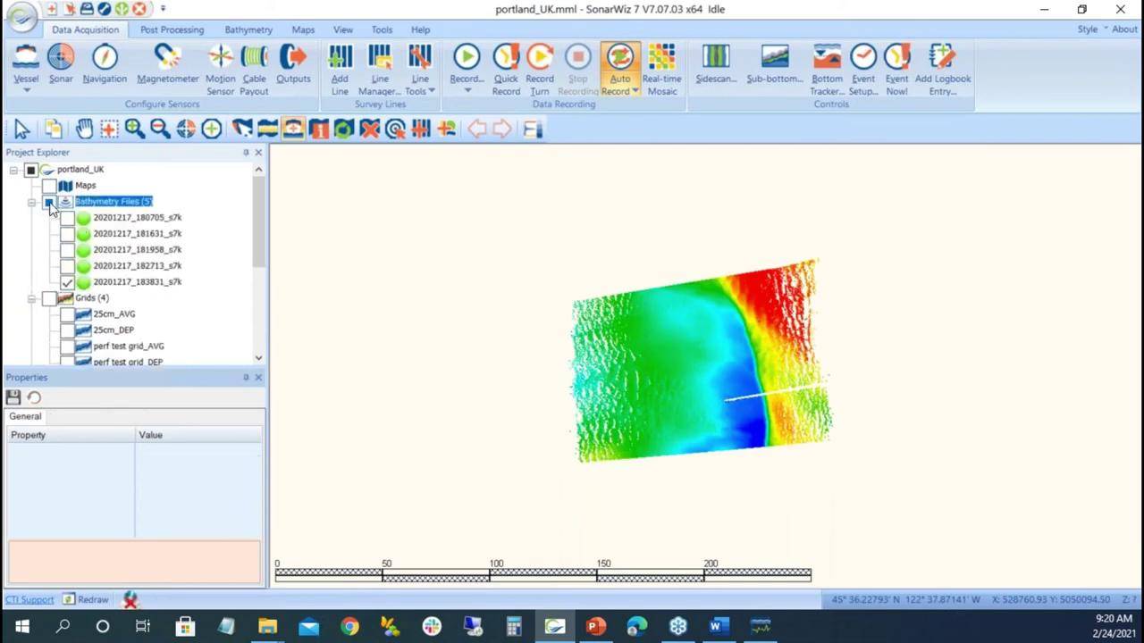
Open bathymetry file 20201217_180705_s7k in the Swath Editor and shorten the sweep length to about 4.6 m.
left_click(249, 30)
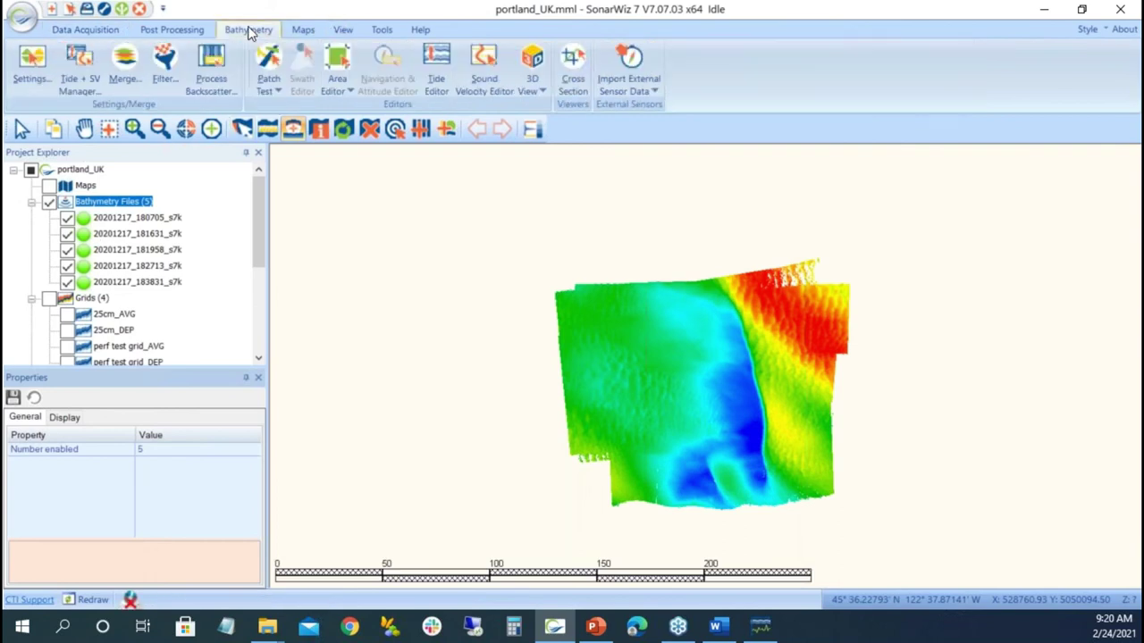
left_click(125, 220)
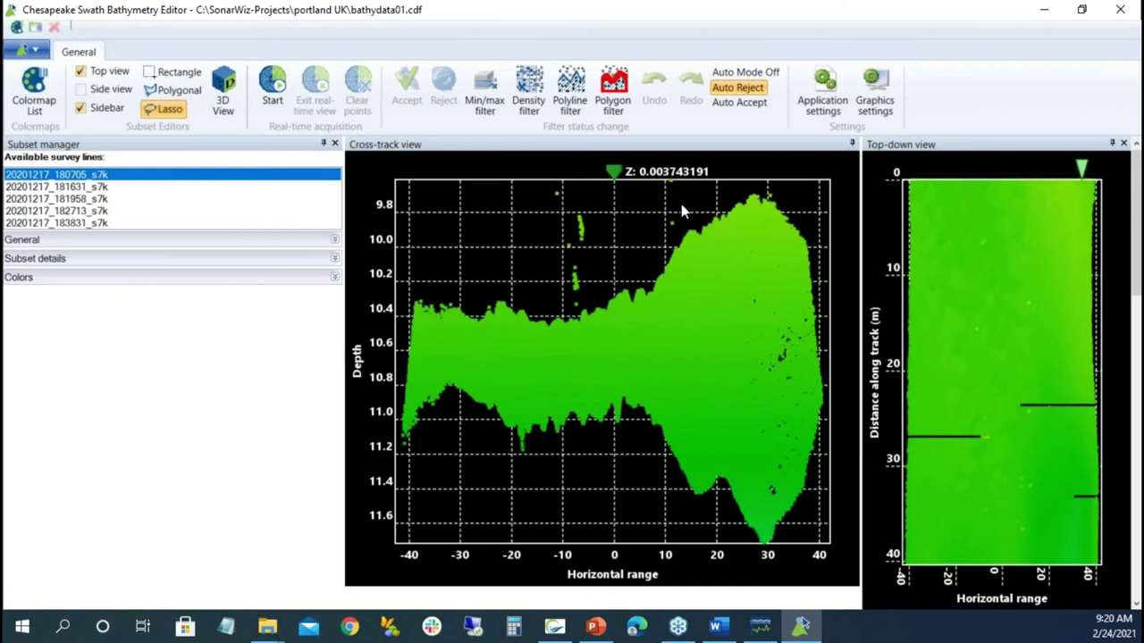
left_click(332, 241)
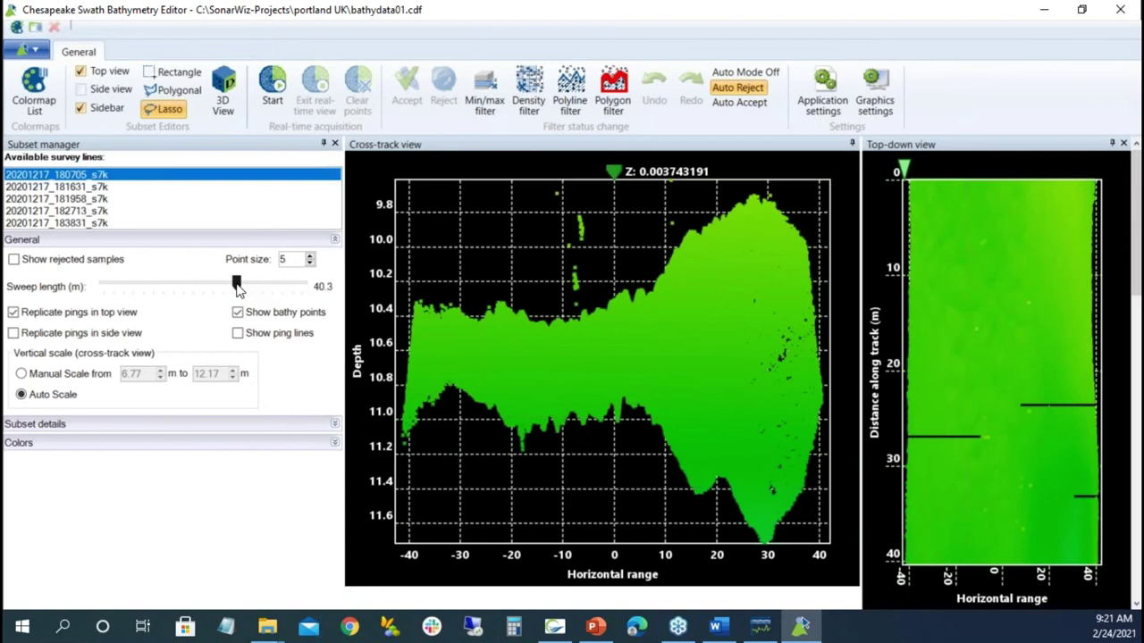
left_click(148, 286)
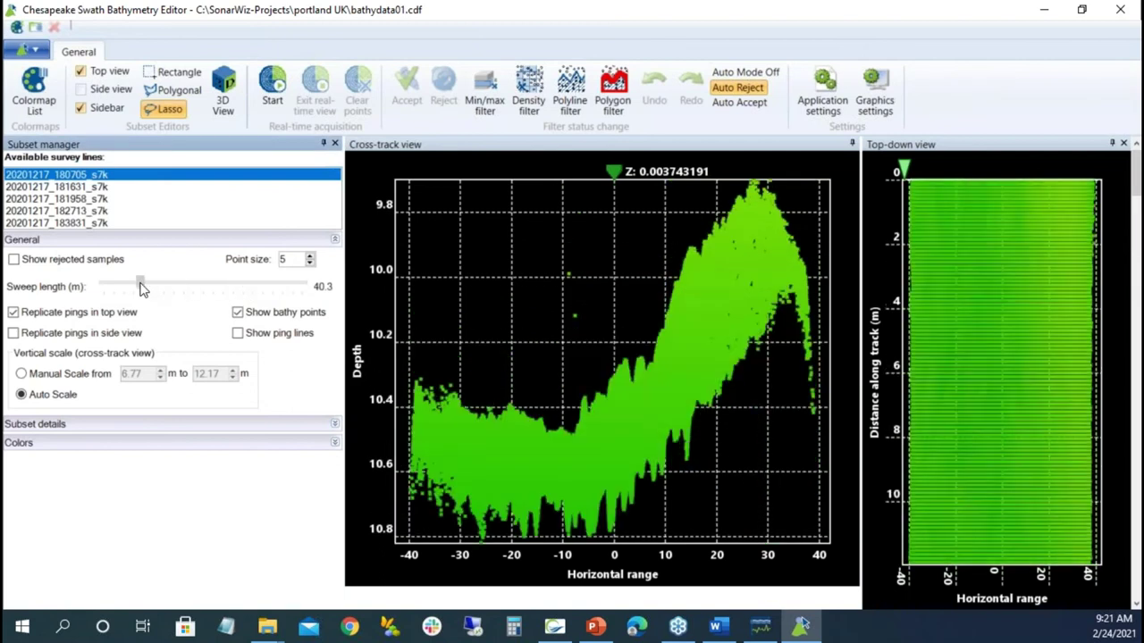
left_click(115, 295)
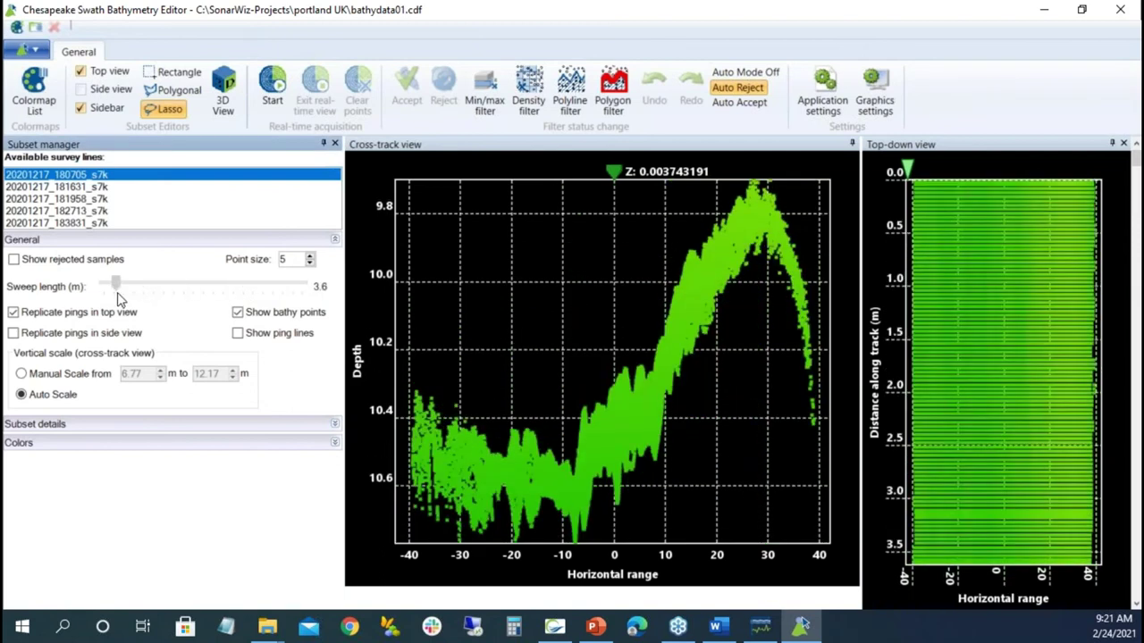
left_click(119, 295)
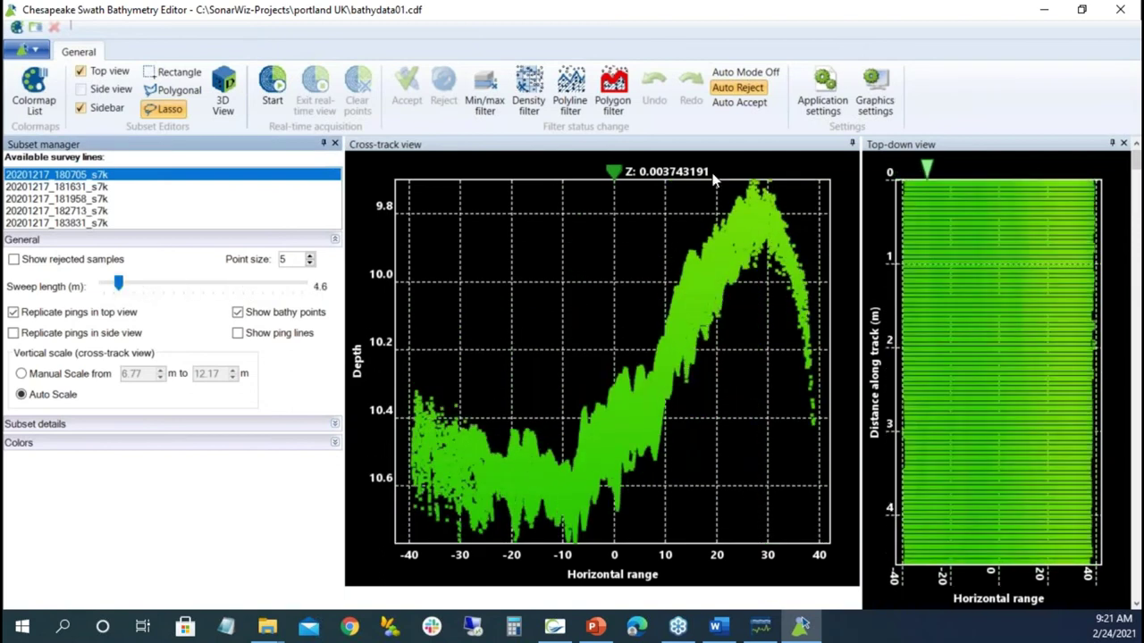
Set the editor's along-track scale values to Ping Number, try the sweep length at several sizes and leave it at 77 pings.
left_click(811, 89)
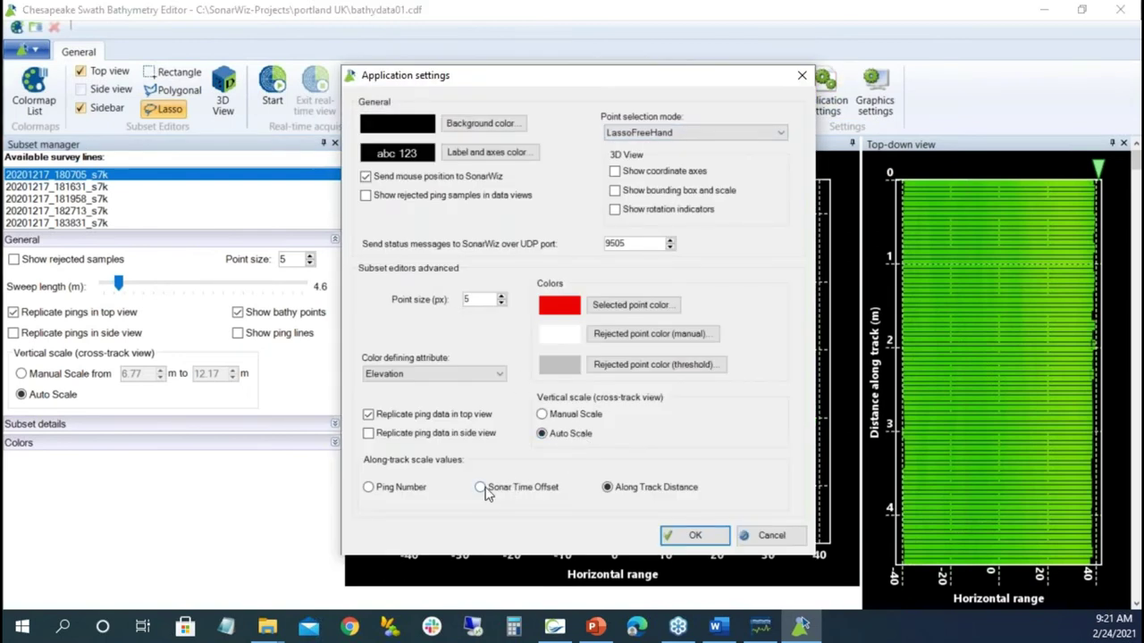
left_click(370, 487)
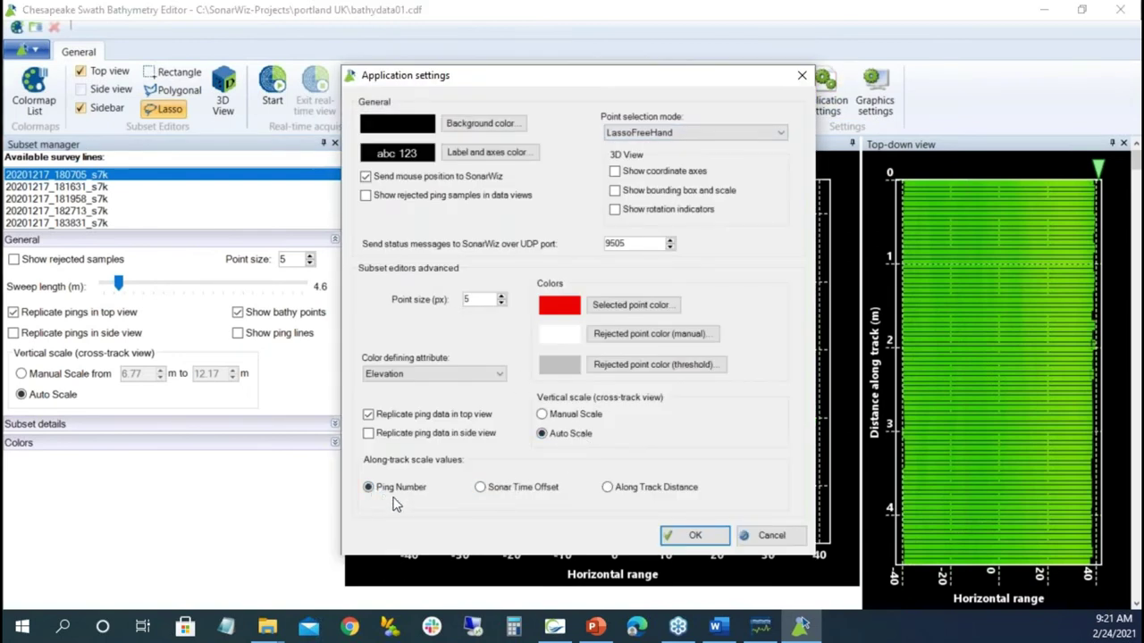
left_click(670, 542)
mouse_move(121, 286)
left_mouse_down()
mouse_move(163, 291)
mouse_move(103, 295)
left_mouse_up()
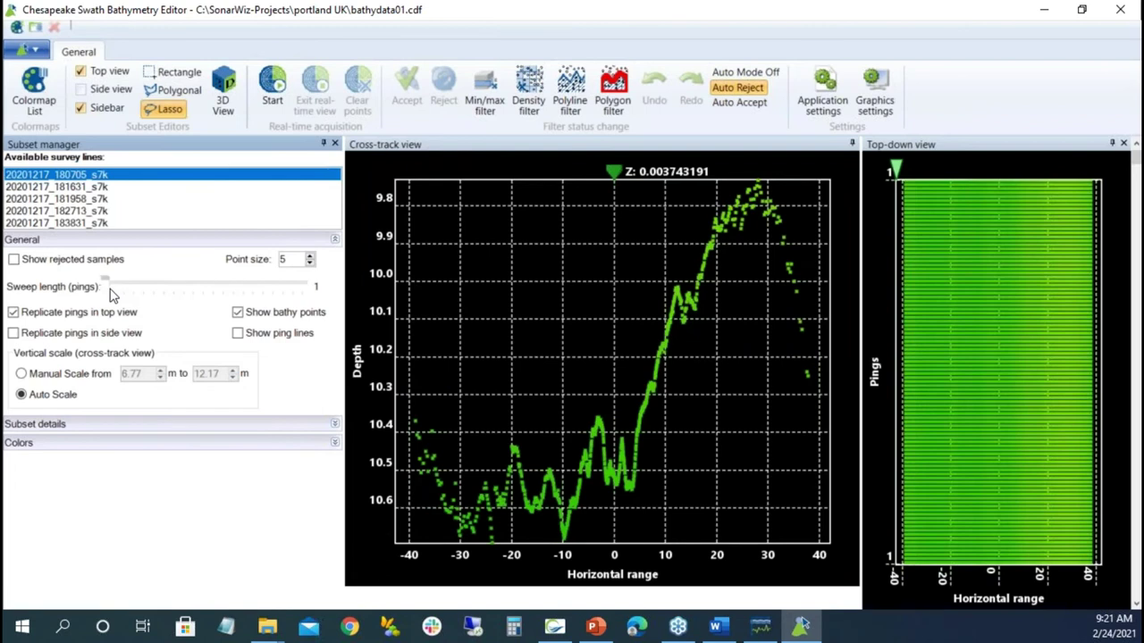
left_click_drag(104, 297, 304, 313)
left_click_drag(231, 310, 136, 302)
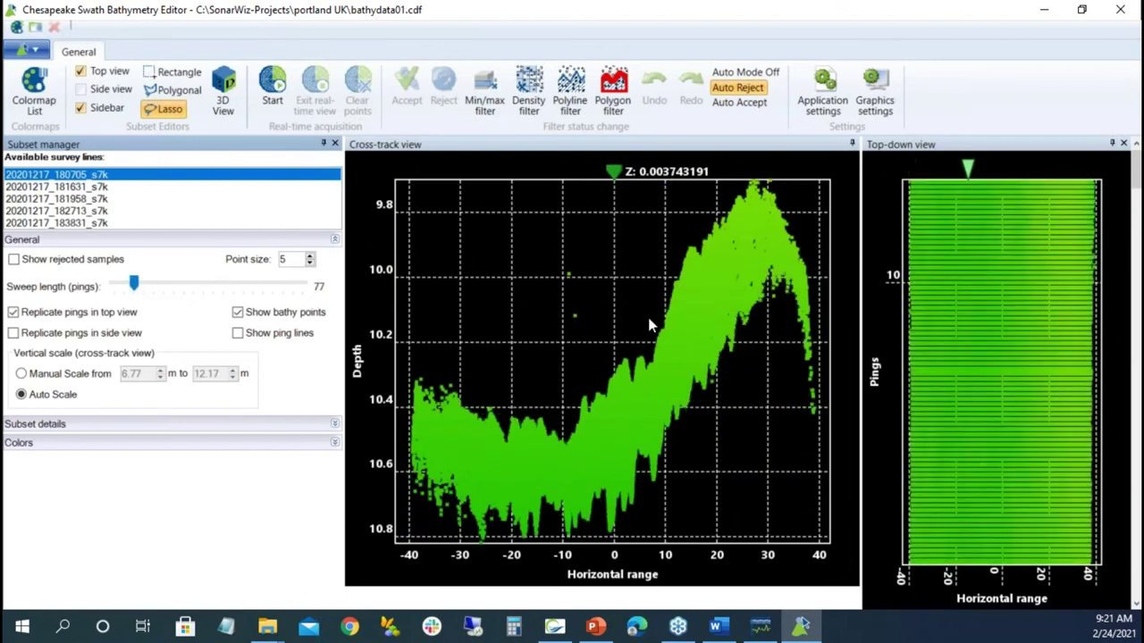
Reject the stray soundings above the seabed and at the trailing edge near 38 m range in the opening sections of line 20201217_180705_s7k.
mouse_move(535, 264)
left_mouse_down()
mouse_move(574, 343)
mouse_move(583, 239)
left_mouse_up()
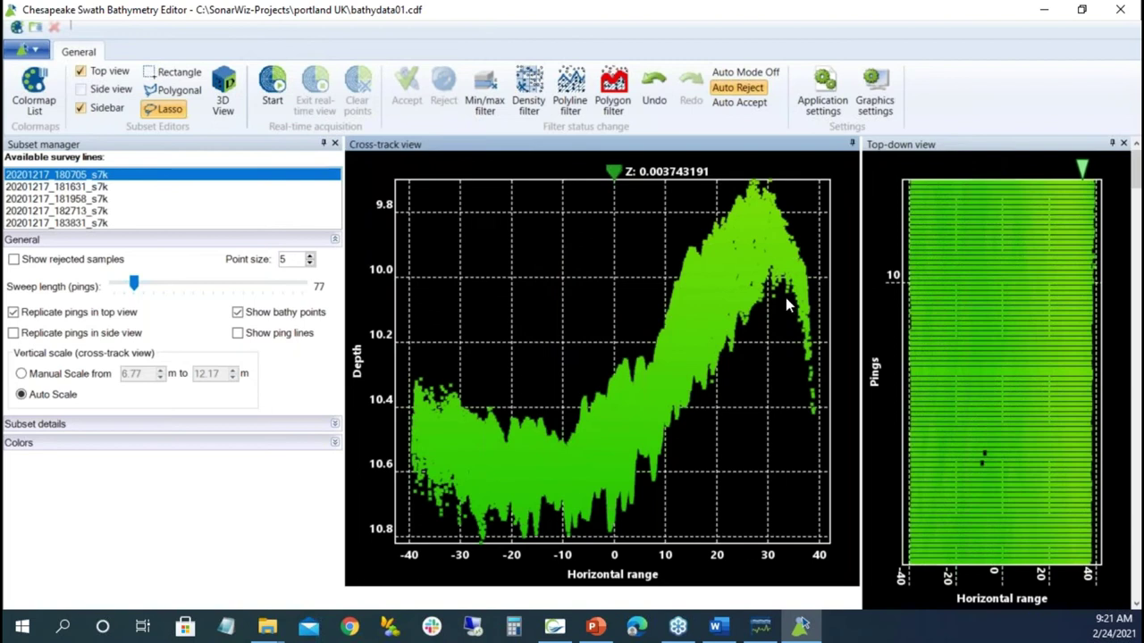
mouse_move(784, 335)
left_mouse_down()
mouse_move(787, 441)
mouse_move(849, 436)
mouse_move(847, 349)
mouse_move(805, 331)
left_mouse_up()
left_click(972, 350)
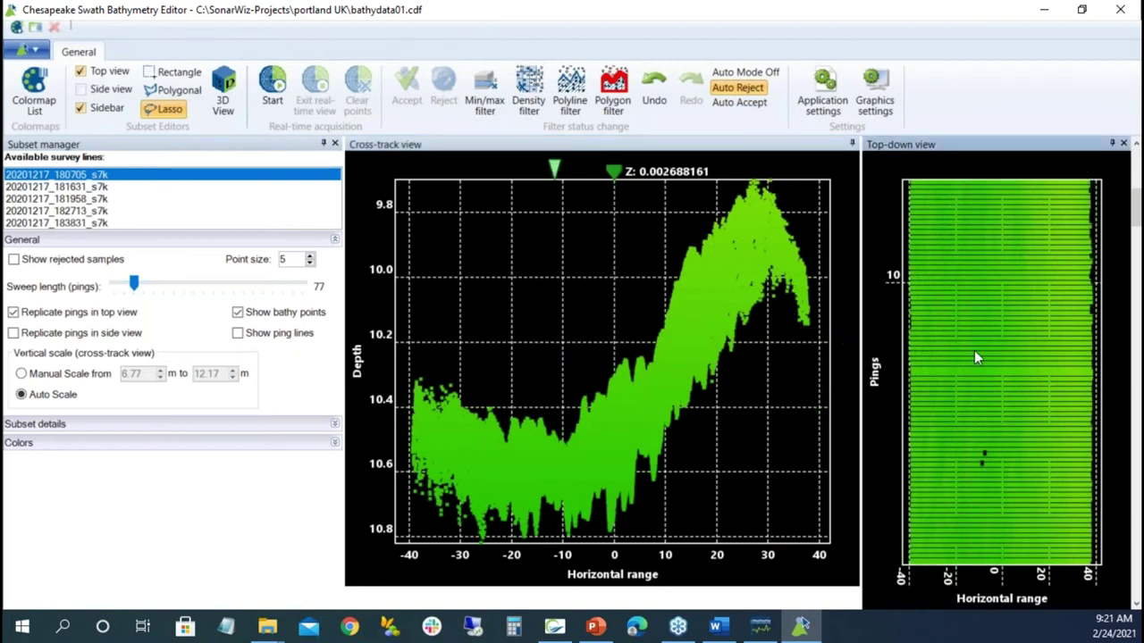
mouse_move(581, 213)
left_mouse_down()
mouse_move(522, 183)
mouse_move(528, 220)
left_mouse_up()
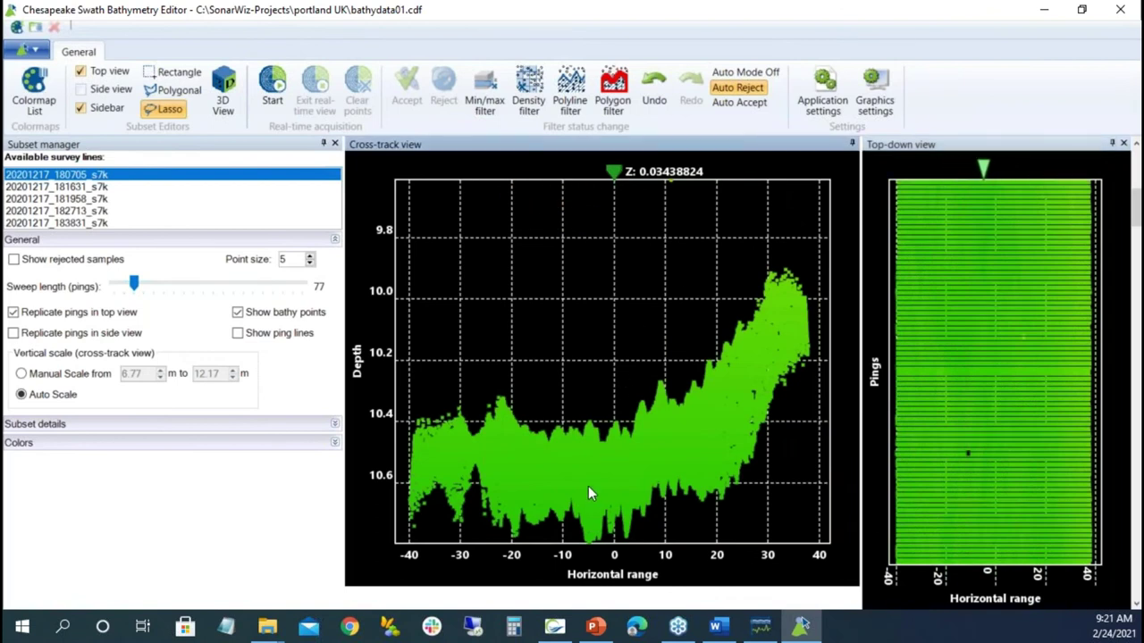
mouse_move(665, 184)
left_mouse_down()
mouse_move(689, 183)
mouse_move(667, 190)
left_mouse_up()
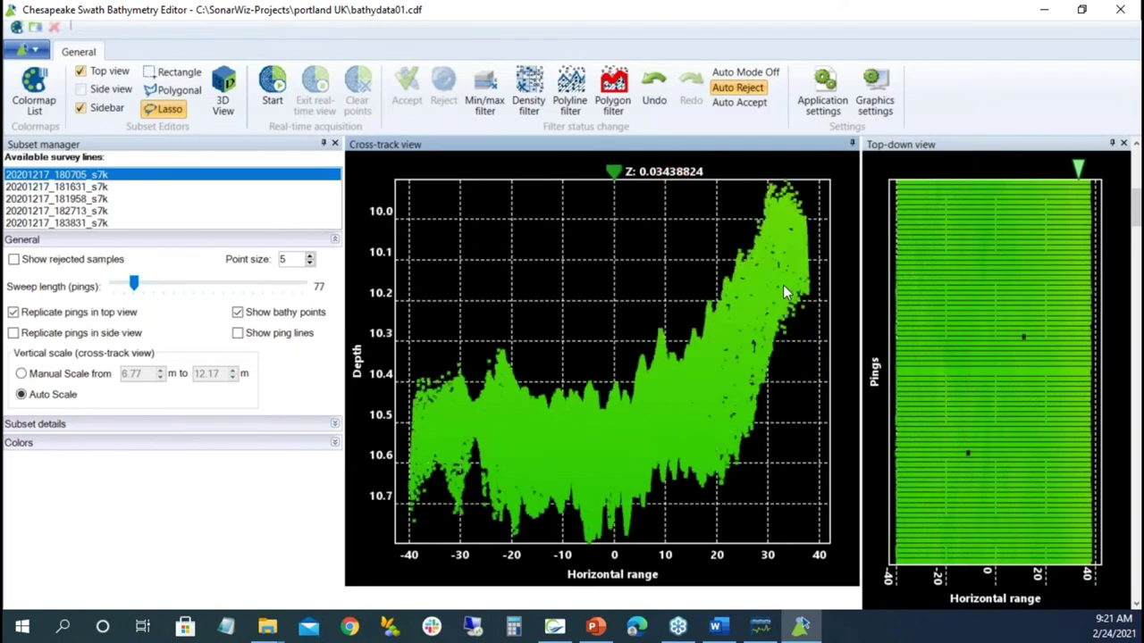
Advance along the line and lasso-reject the stray soundings above the seabed, including the columns between about −8 and 11 m range.
left_click(1002, 311)
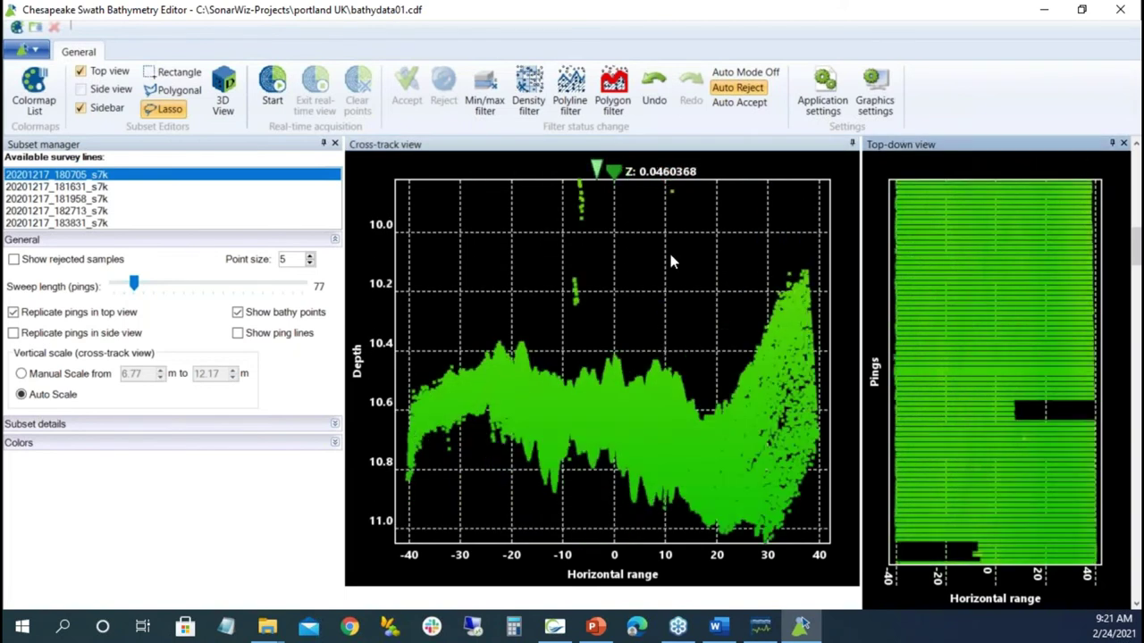
mouse_move(570, 337)
left_mouse_down()
mouse_move(701, 152)
mouse_move(545, 214)
left_mouse_up()
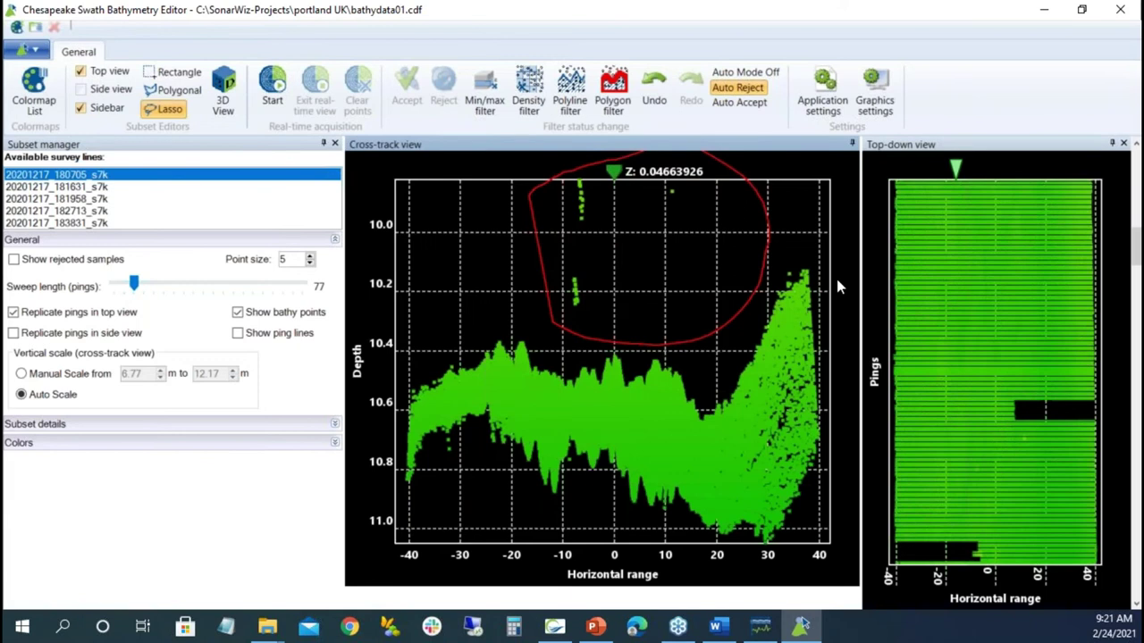
left_click_drag(442, 417, 447, 420)
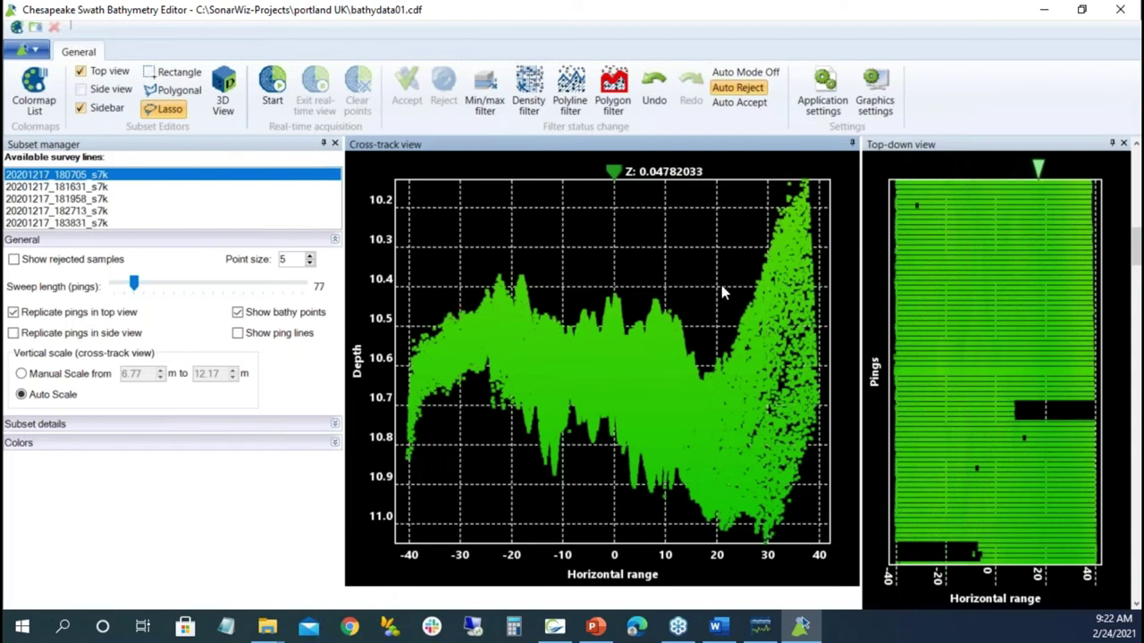
left_click_drag(786, 188, 793, 195)
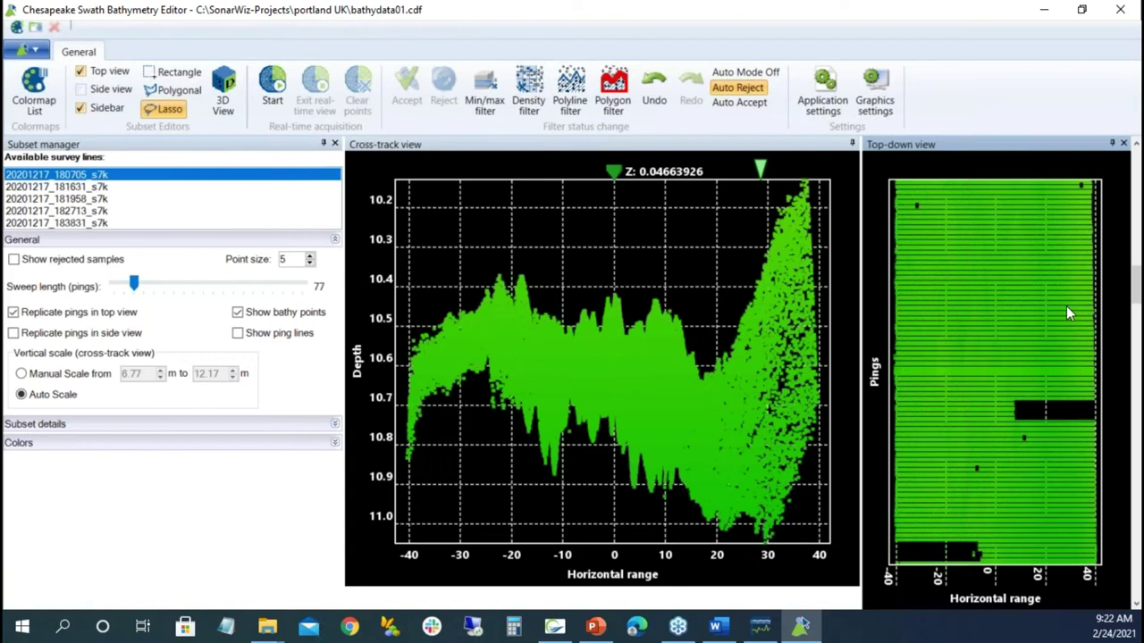
left_click(1066, 313)
mouse_move(685, 295)
left_mouse_down()
mouse_move(591, 257)
mouse_move(560, 224)
mouse_move(637, 179)
mouse_move(725, 189)
left_mouse_up()
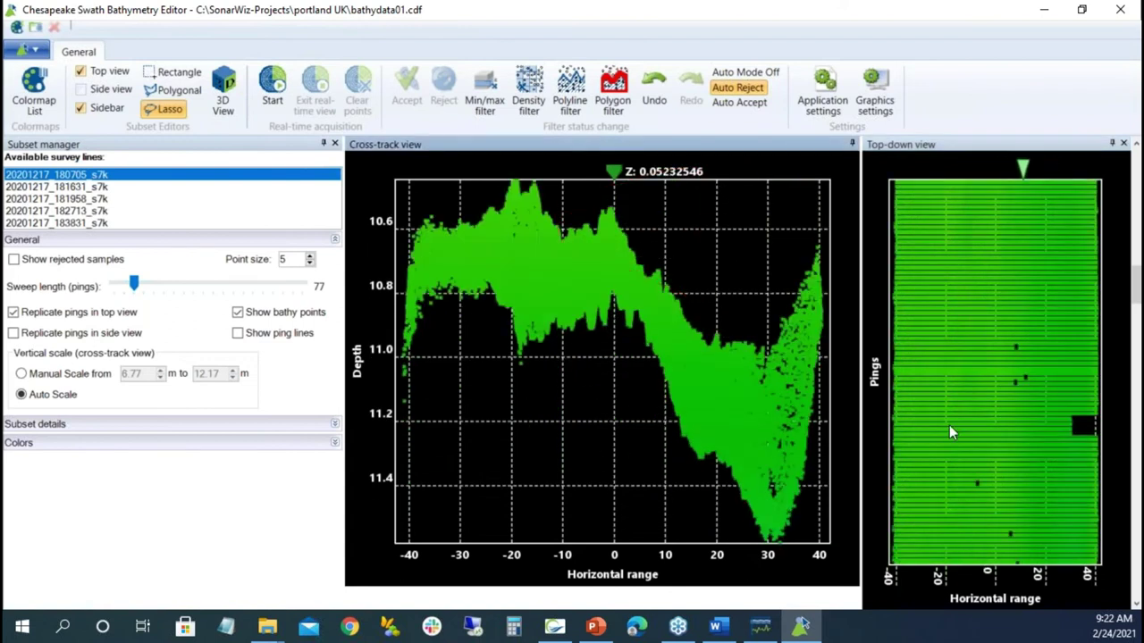
Advance through the middle of the line, rejecting stray soundings below the seabed near 35 m range and above 8 m depth near 6 m range.
left_click(986, 404)
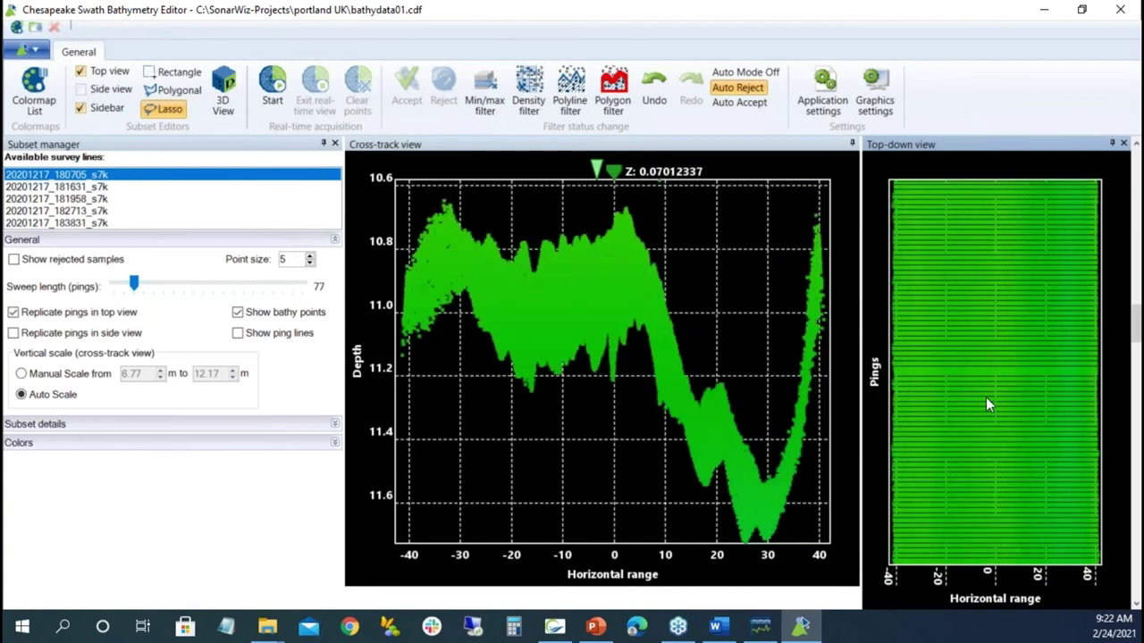
scroll(986, 397, "down", 2)
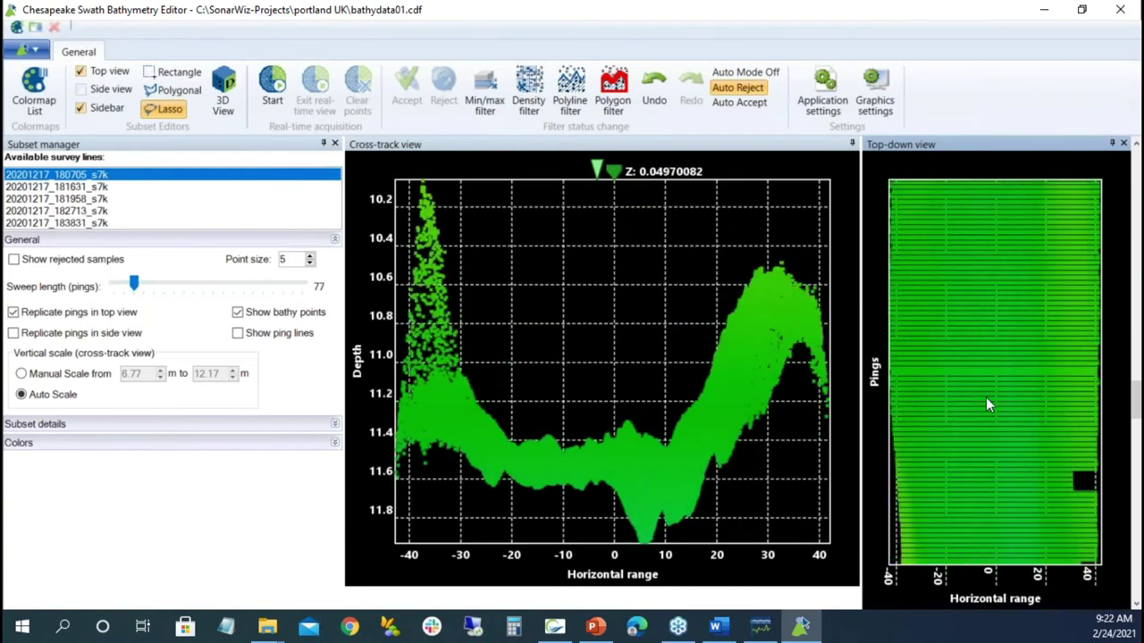
scroll(986, 397, "down", 1)
scroll(987, 404, "down", 1)
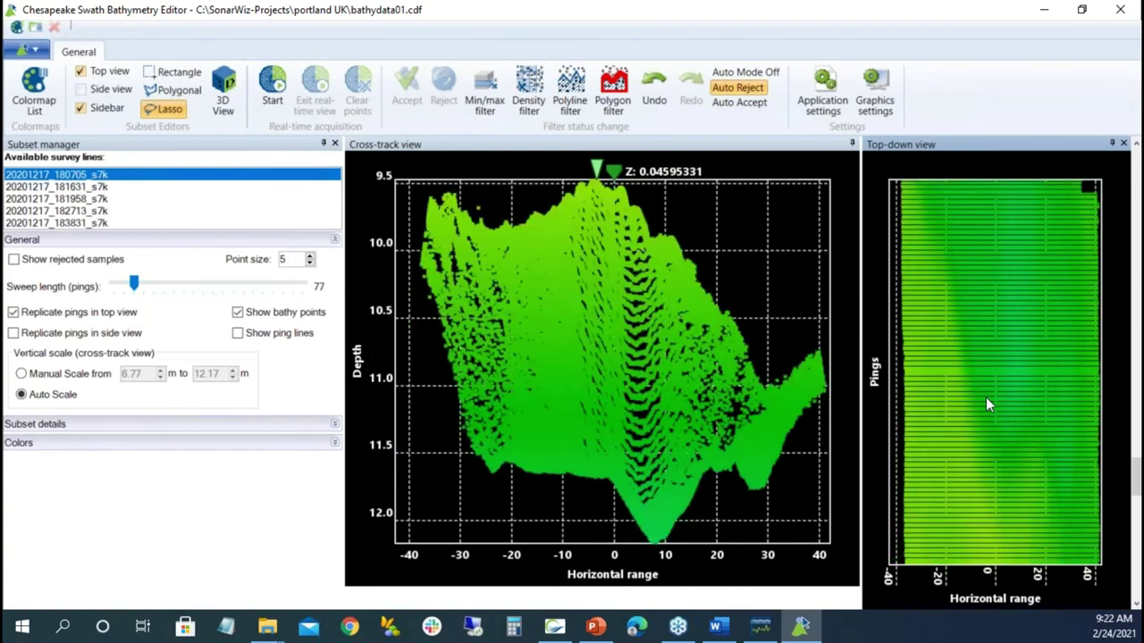
left_click(799, 460)
mouse_move(800, 461)
left_mouse_down()
mouse_move(818, 383)
mouse_move(792, 452)
left_mouse_up()
scroll(965, 371, "down", 1)
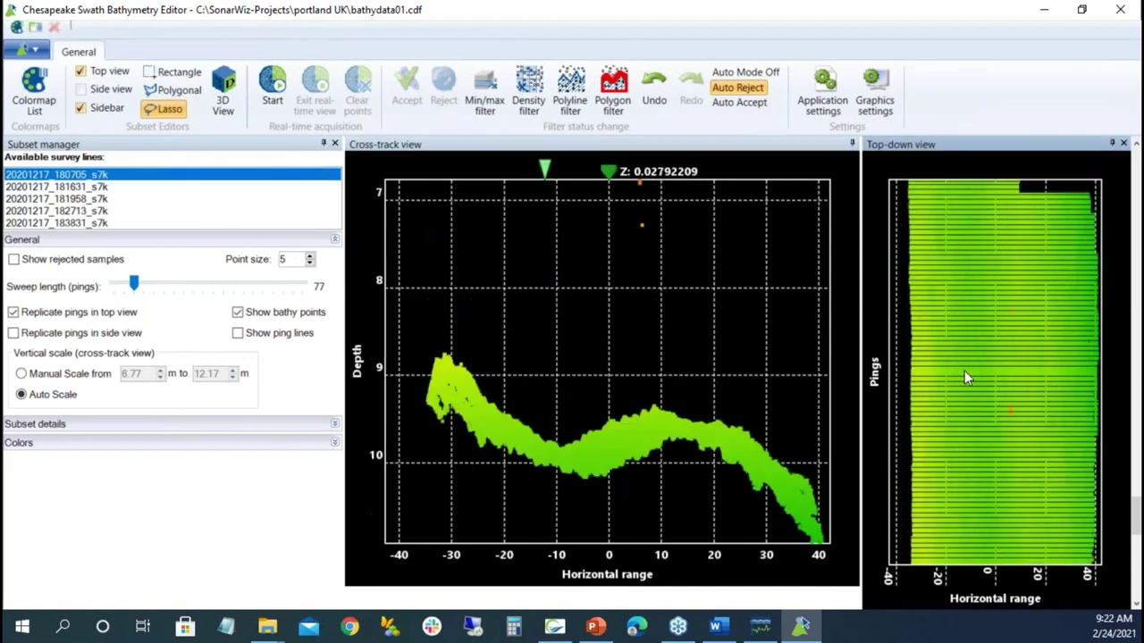
mouse_move(601, 228)
left_mouse_down()
mouse_move(672, 218)
mouse_move(613, 175)
left_mouse_up()
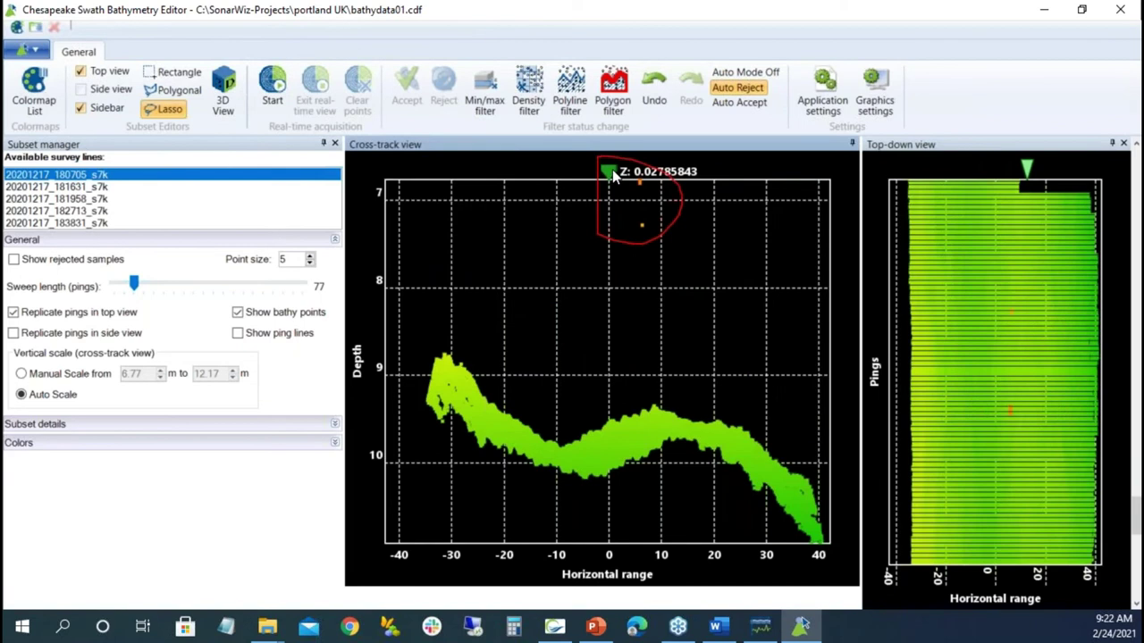
Lasso-reject the isolated soundings near 11 m and 25 m range and at the far port edge towards the line's end.
scroll(955, 310, "down", 1)
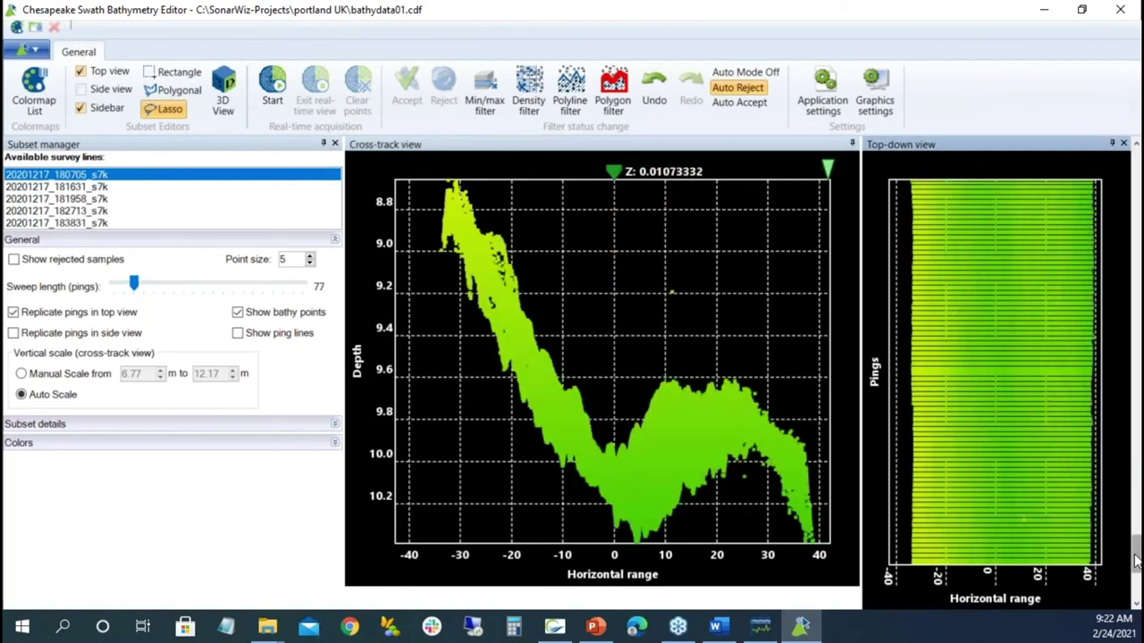
mouse_move(688, 299)
left_mouse_down()
mouse_move(679, 284)
mouse_move(702, 295)
left_mouse_up()
mouse_move(747, 485)
left_mouse_down()
mouse_move(748, 474)
mouse_move(740, 487)
left_mouse_up()
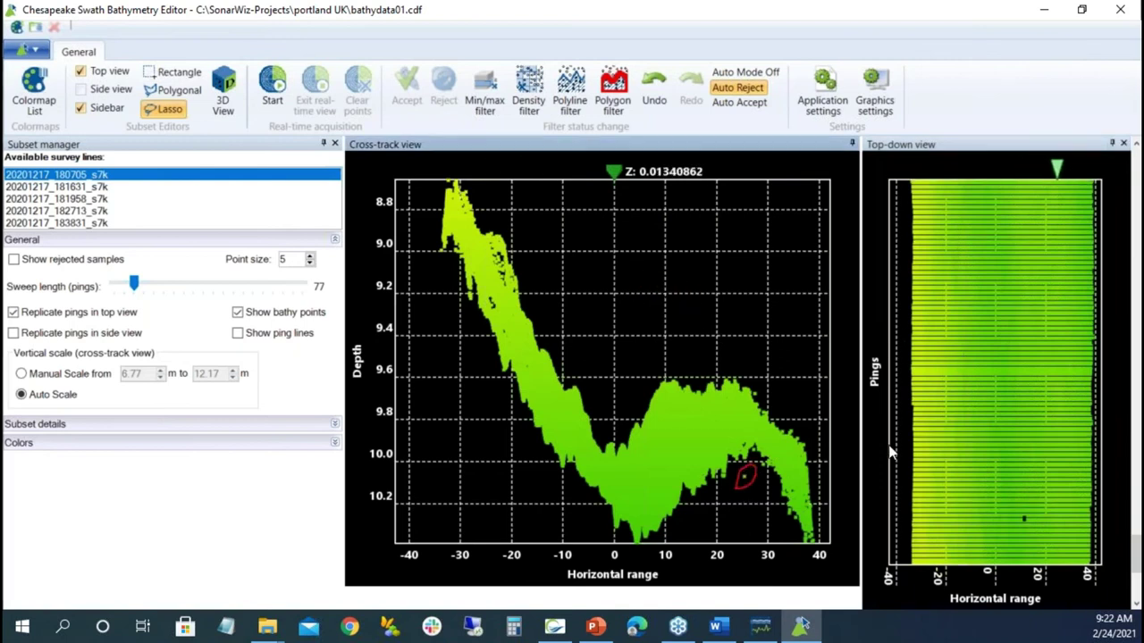
left_click(964, 417)
mouse_move(429, 226)
left_mouse_down()
mouse_move(452, 241)
mouse_move(439, 223)
mouse_move(447, 227)
left_mouse_up()
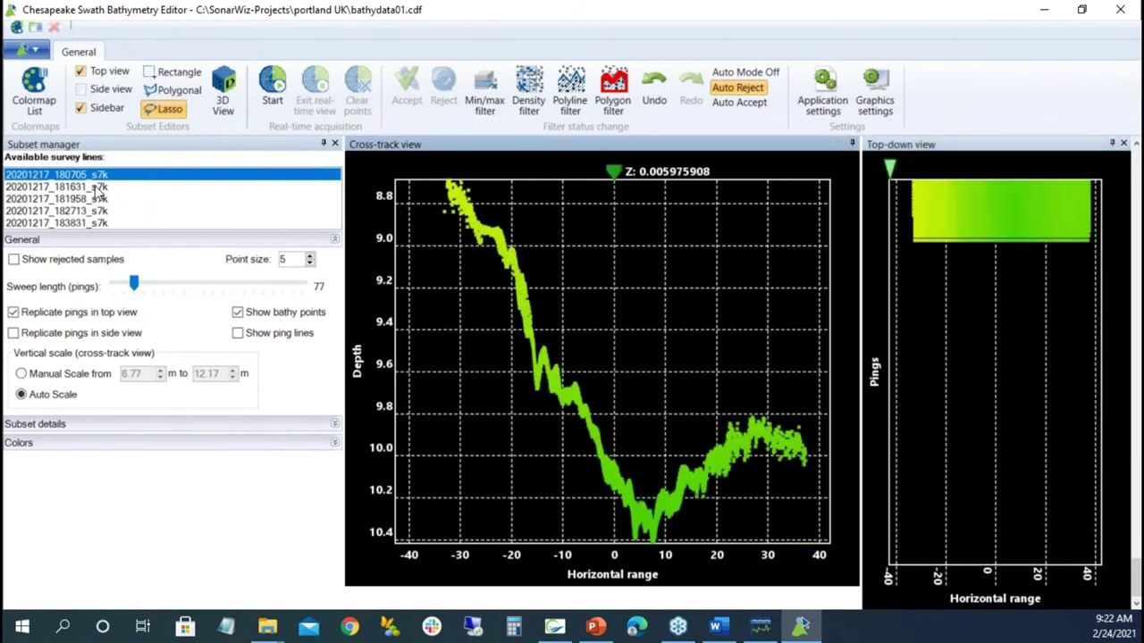
Switch to survey line 20201217_181631_s7k and lasso-reject outliers above the seabed near 25 m range.
left_click(93, 192)
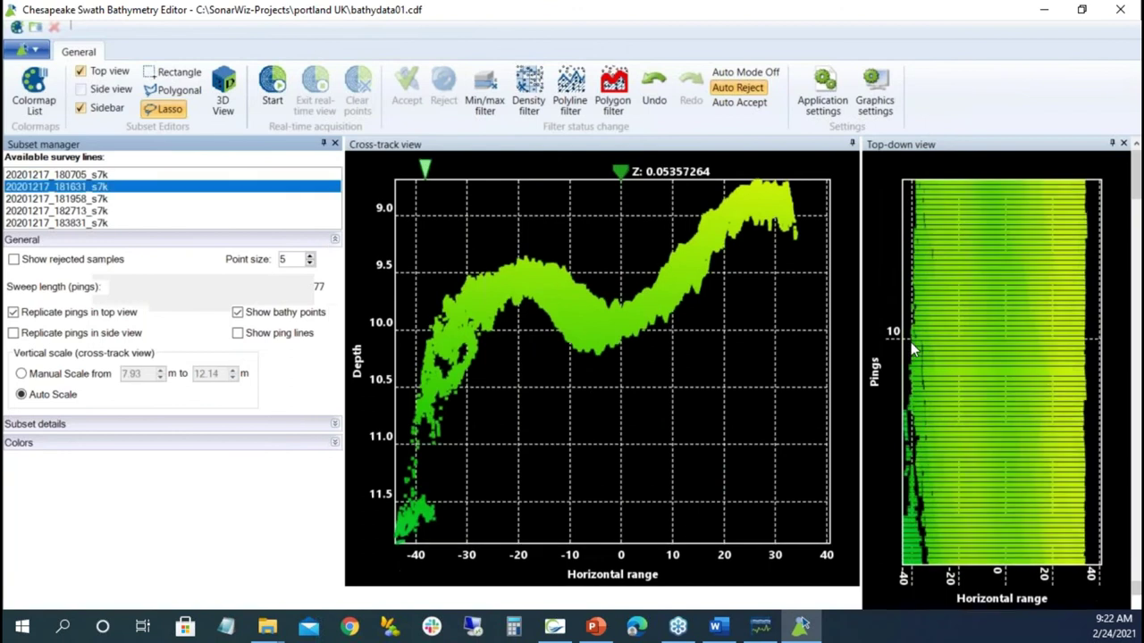
left_click(998, 362)
mouse_move(755, 178)
left_mouse_down()
mouse_move(734, 214)
mouse_move(748, 158)
mouse_move(774, 191)
left_mouse_up()
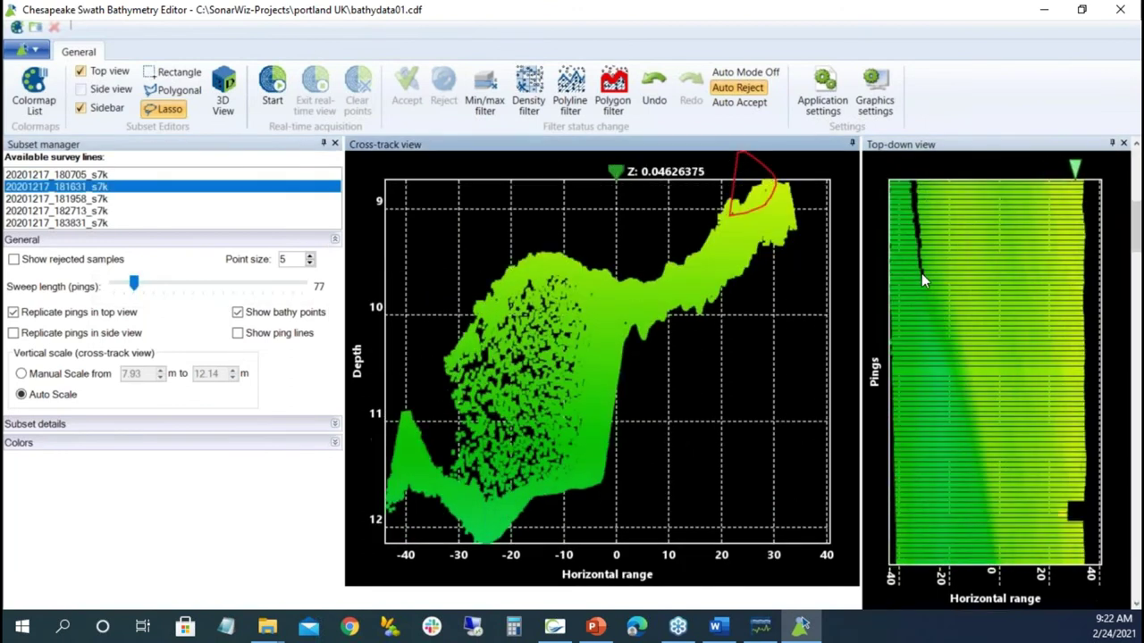
Reject the outliers above the seabed near −30 m range further along the line and close the Swath Editor.
left_click(958, 304)
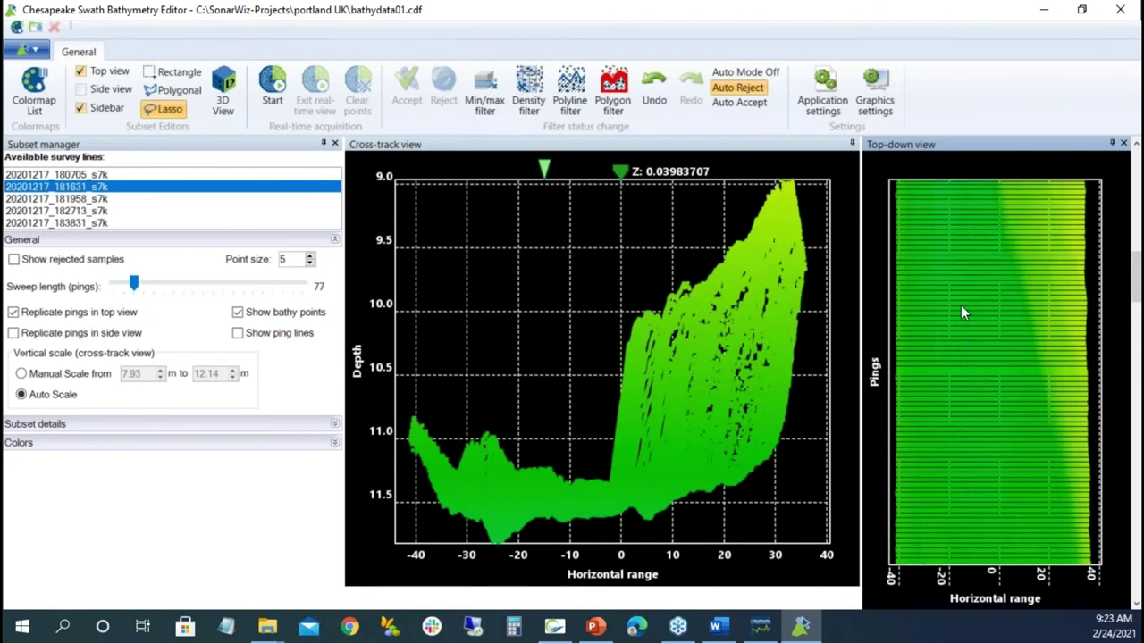
mouse_move(480, 374)
left_mouse_down()
mouse_move(450, 402)
mouse_move(419, 394)
mouse_move(412, 283)
mouse_move(443, 235)
mouse_move(477, 259)
left_mouse_up()
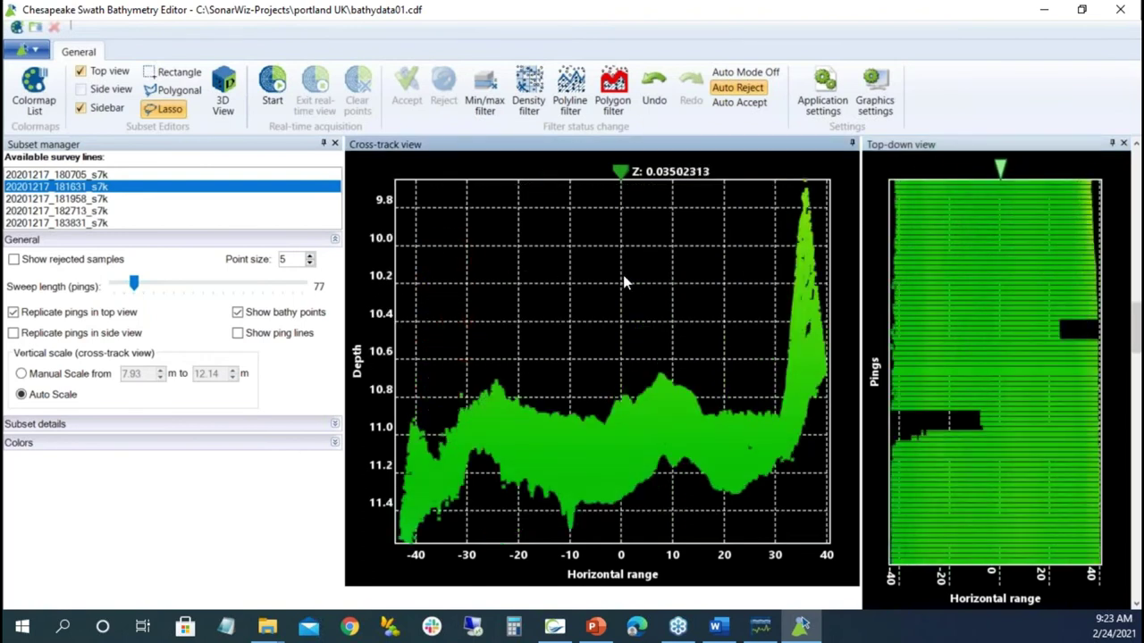
left_click(966, 331)
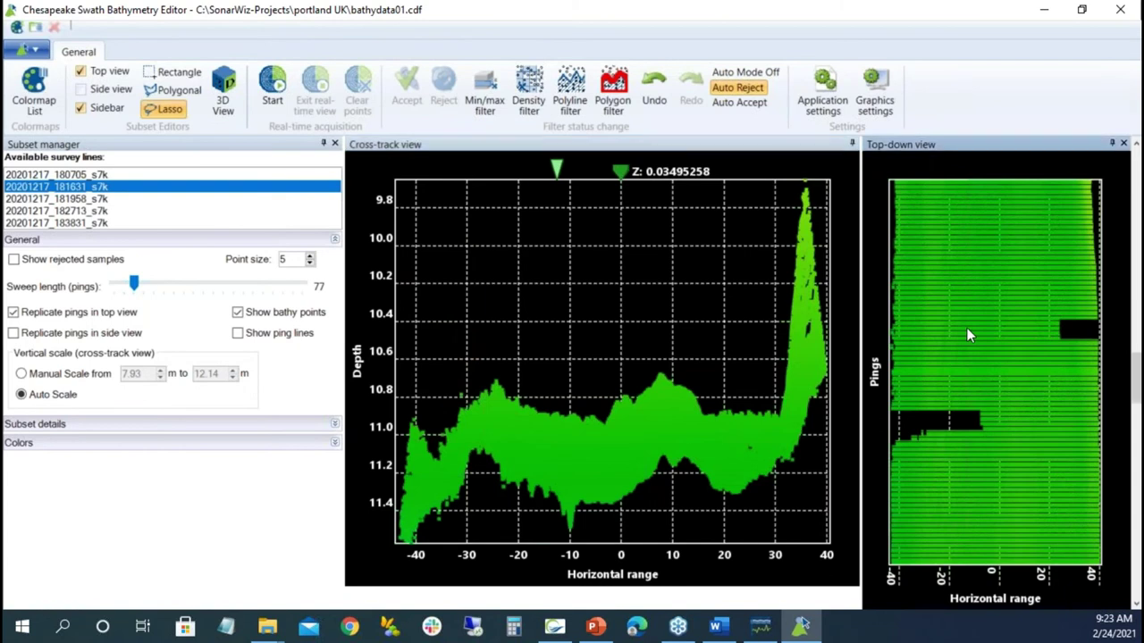
left_click(1120, 9)
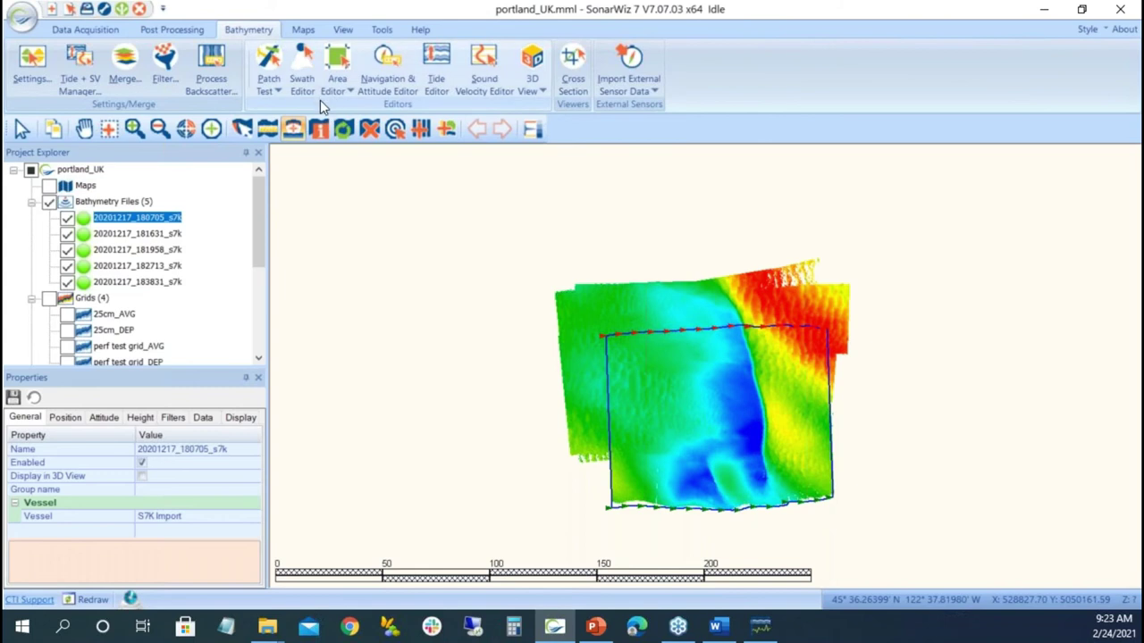
Outline a four-sided polygonal area over the middle of the survey and open it in the 2D/3D area editor.
left_click(348, 91)
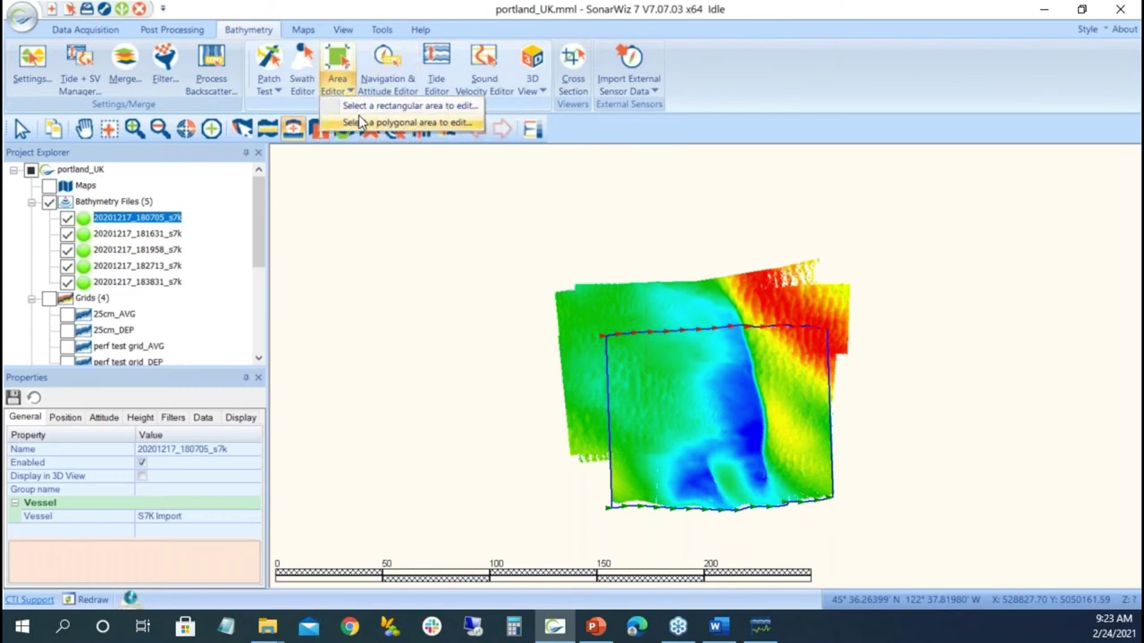
left_click(362, 122)
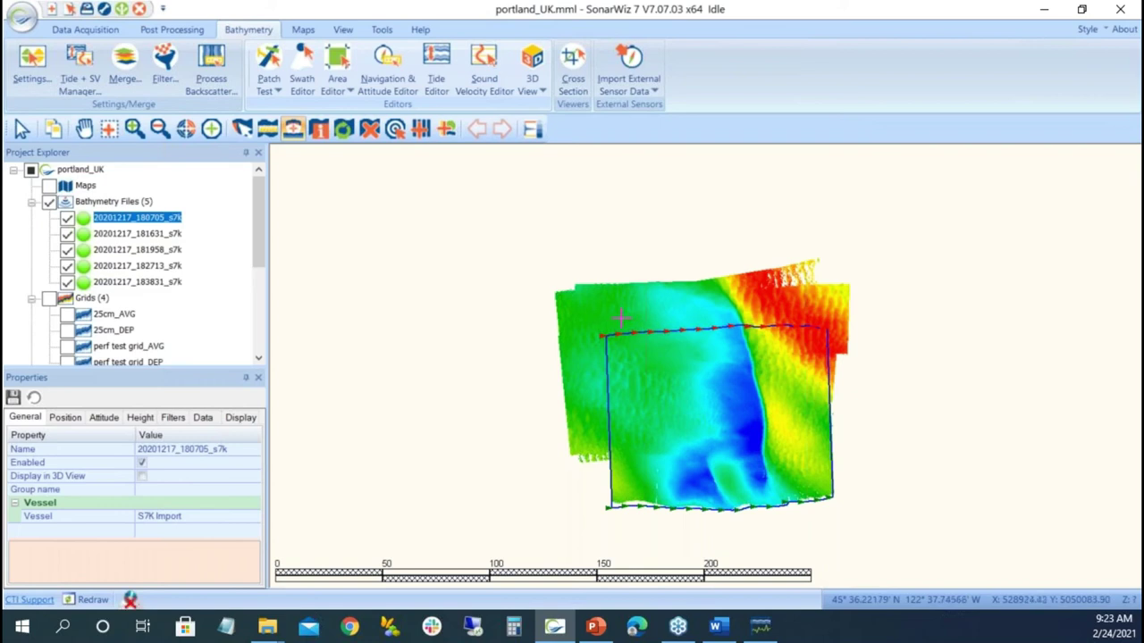
left_click(630, 444)
left_click(798, 431)
left_click(788, 326)
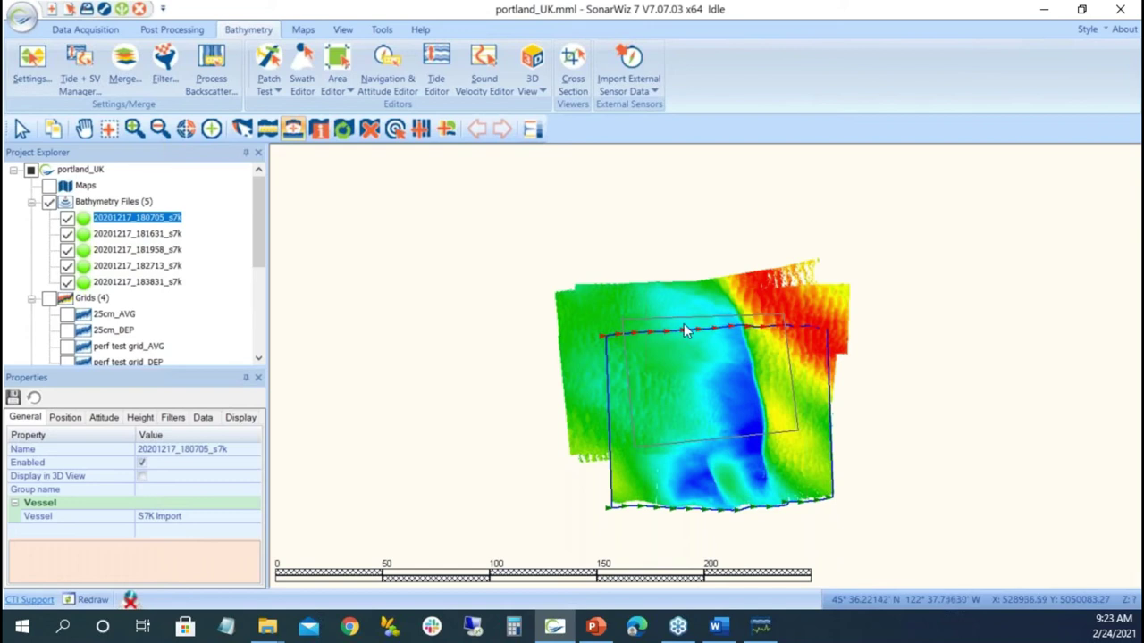
right_click(810, 232)
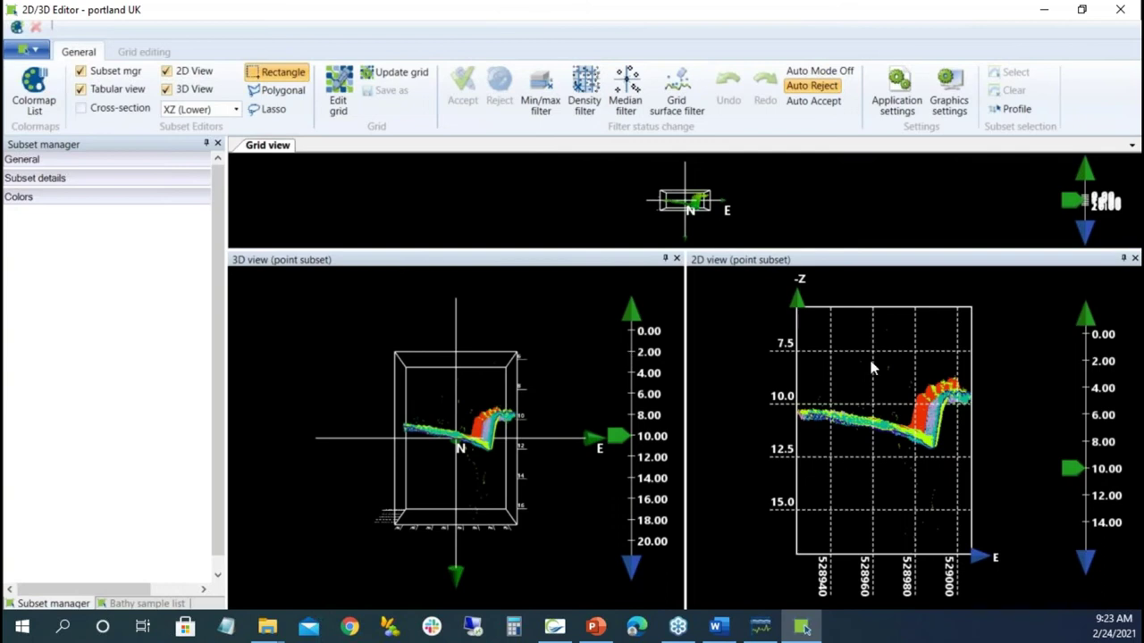
Expand the general subset settings and set the point size to 3.
left_click(198, 161)
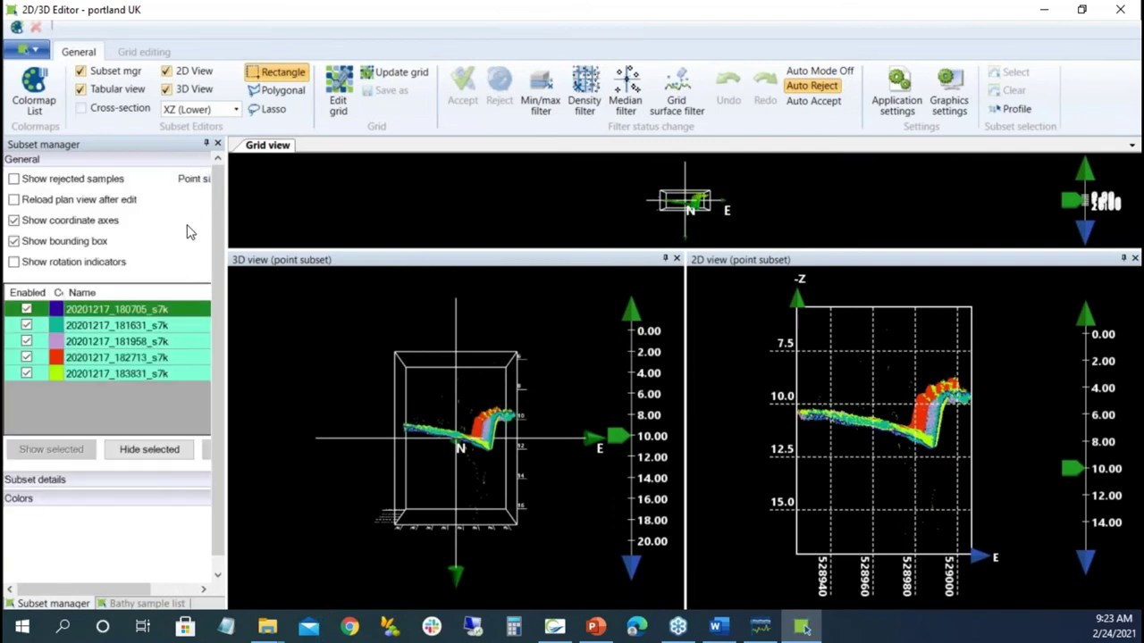
left_click_drag(98, 589, 149, 589)
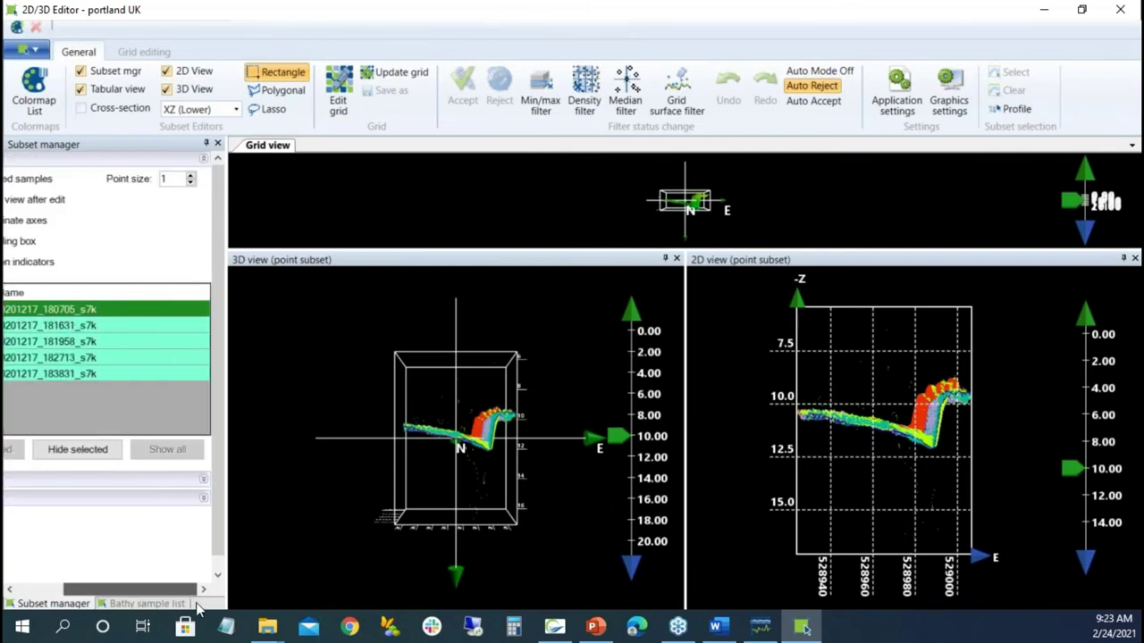
left_click(190, 175)
left_click(190, 175)
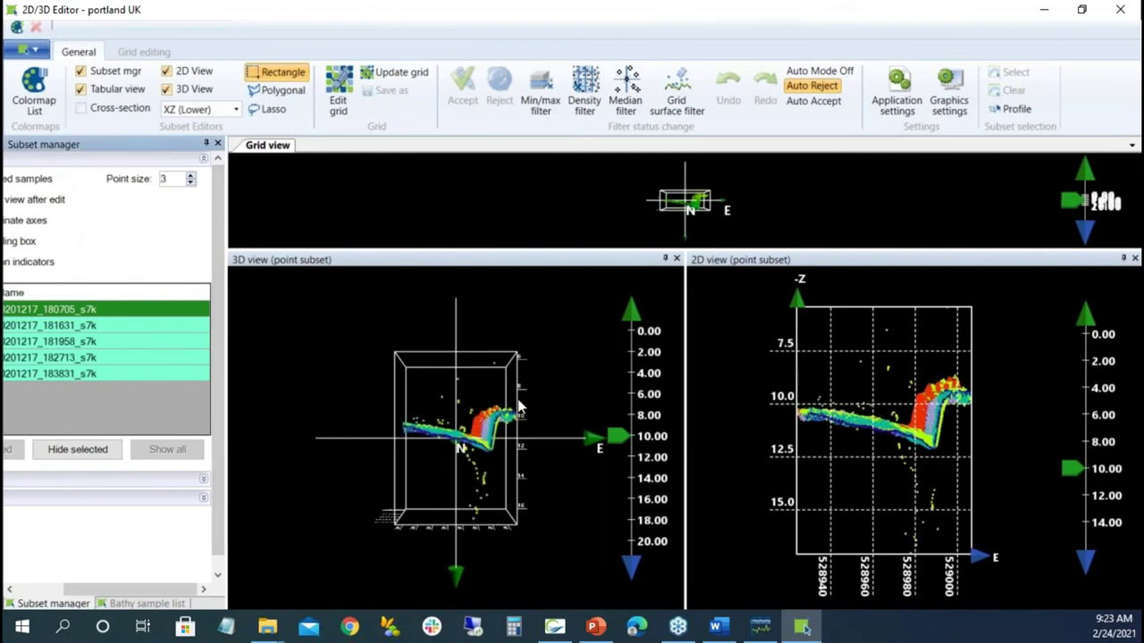
Reject the stray soundings above the seabed in the 2D view with a rectangle and those below it with the lasso.
left_click_drag(803, 305, 914, 391)
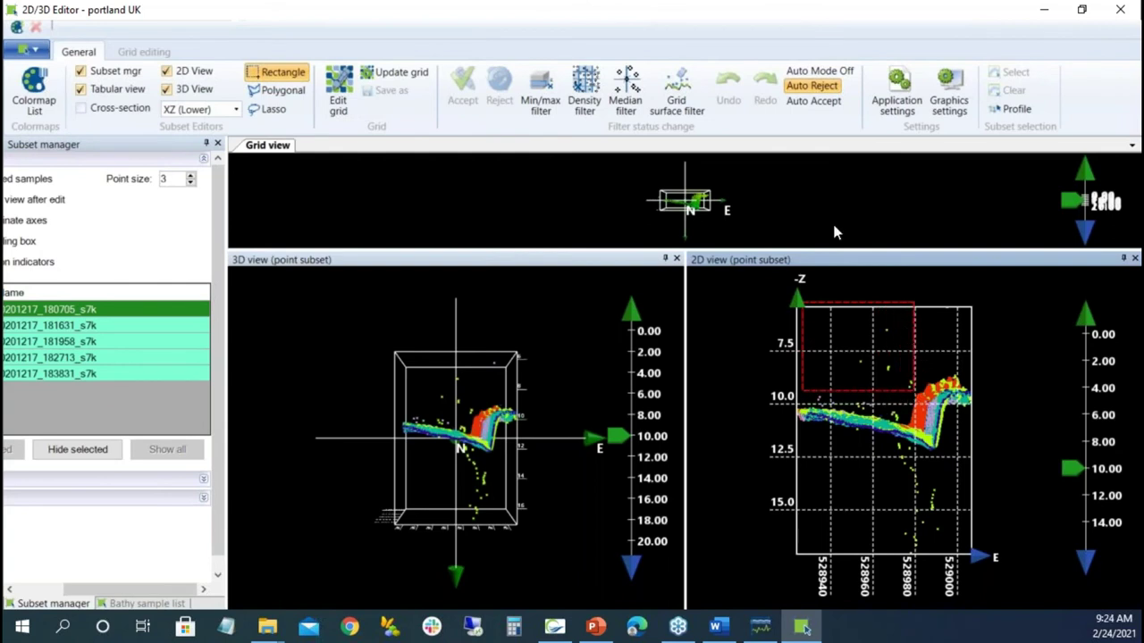
left_click(801, 86)
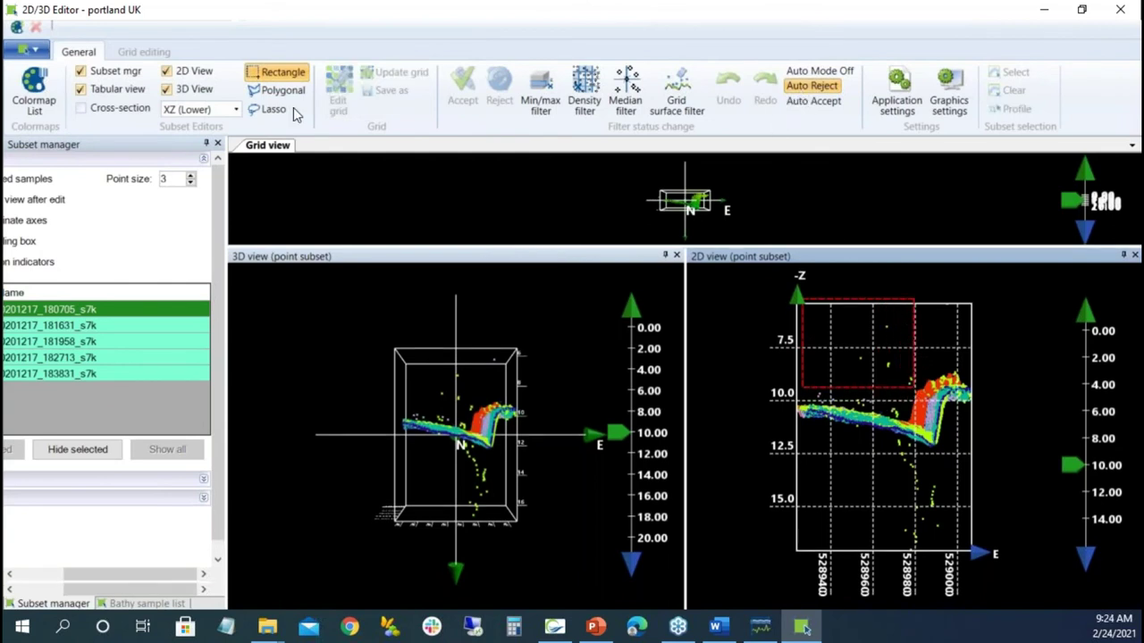
left_click(269, 109)
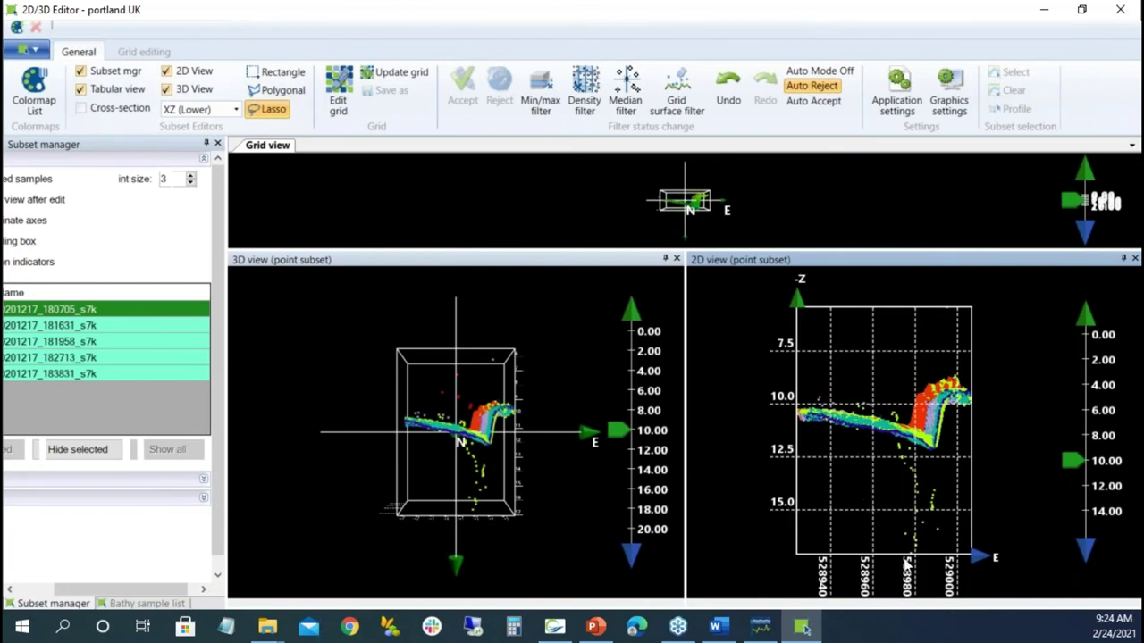
left_click_drag(899, 449, 908, 449)
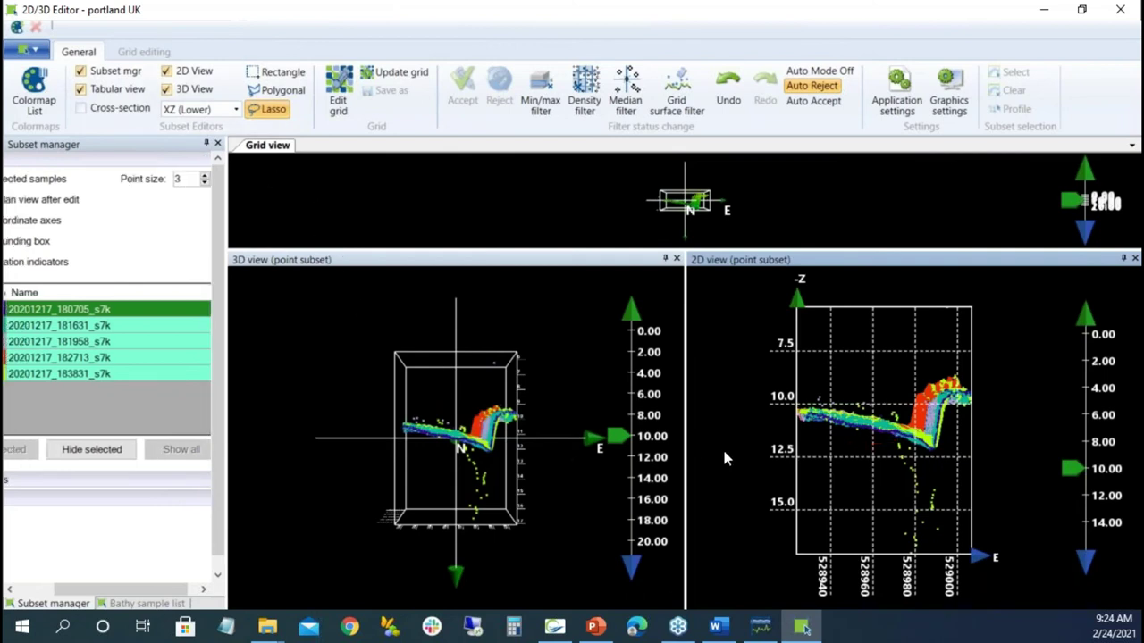
mouse_move(894, 561)
left_mouse_down()
mouse_move(961, 556)
mouse_move(946, 483)
mouse_move(925, 451)
mouse_move(876, 444)
mouse_move(858, 470)
left_mouse_up()
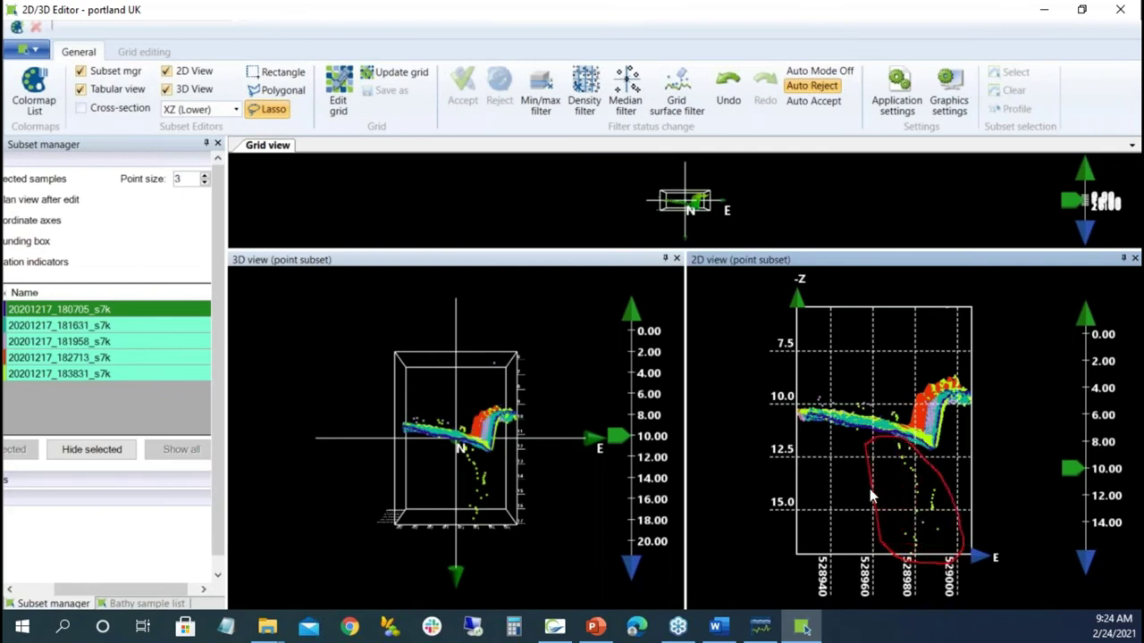
Reject the stray soundings below and above the seabed with the lasso in the 2D and 3D views and close the area editor.
left_click_drag(869, 489, 869, 489)
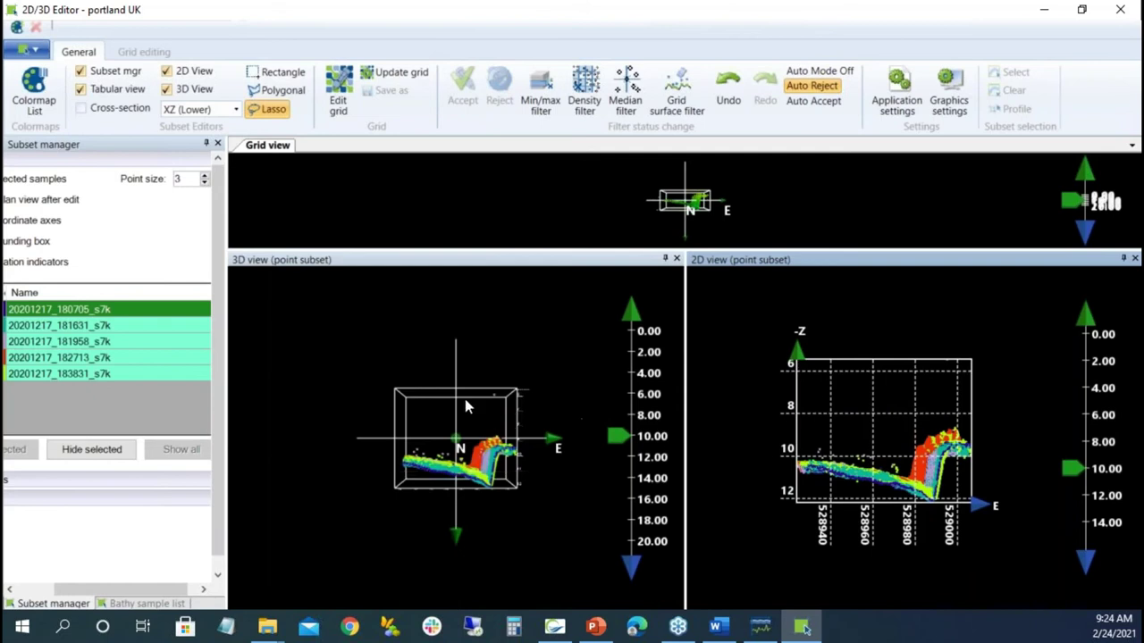
mouse_move(500, 409)
left_mouse_down()
mouse_move(518, 396)
mouse_move(502, 386)
left_mouse_up()
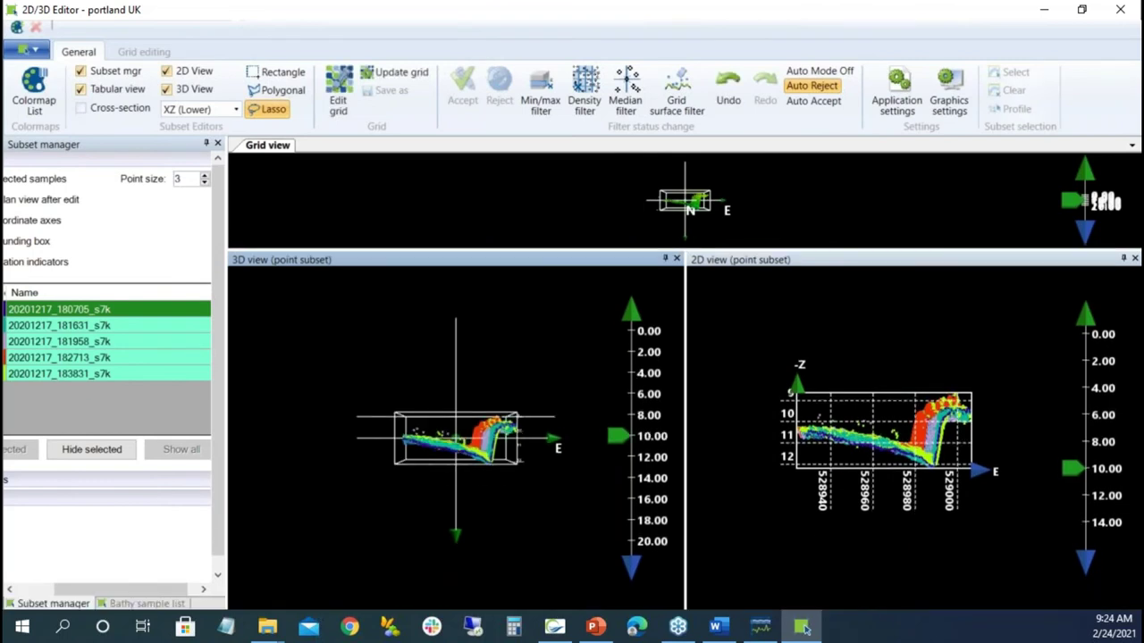
left_click(1120, 8)
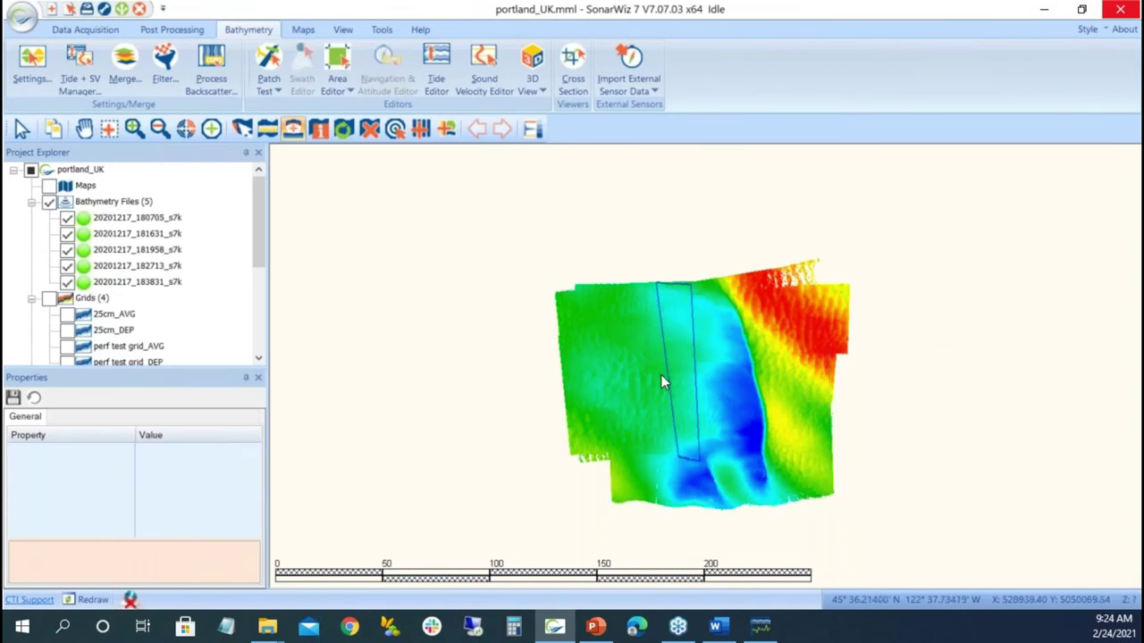
Show the perf test grid_DEP grid on the map and hide all bathymetry files.
scroll(865, 362, "up", 2)
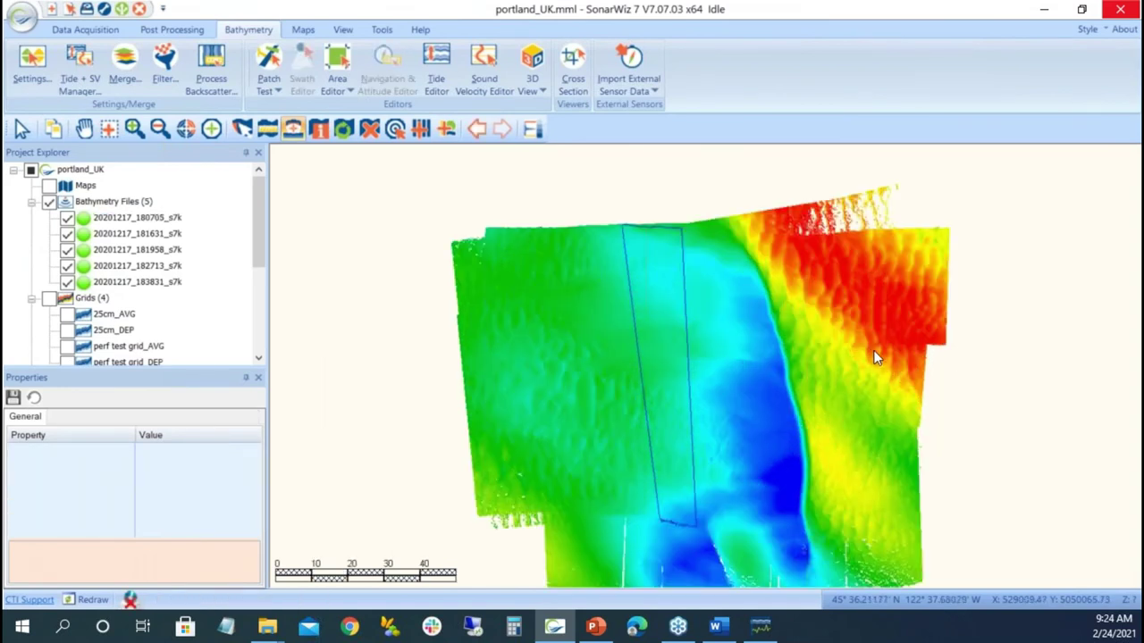
left_click(68, 361)
left_click(49, 187)
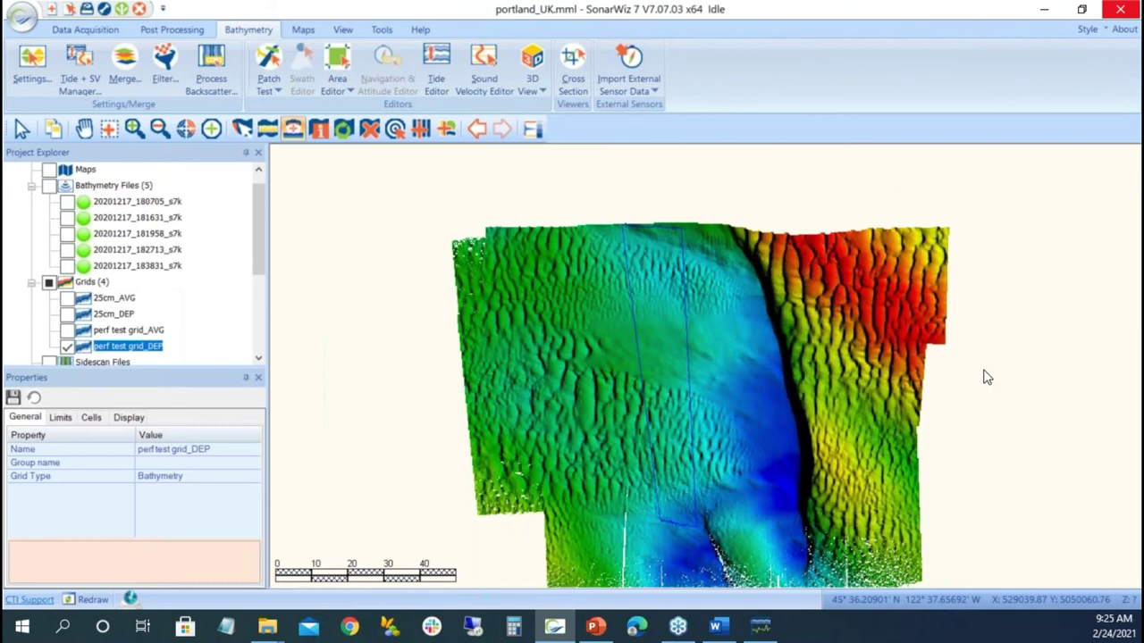
scroll(986, 377, "down", 2)
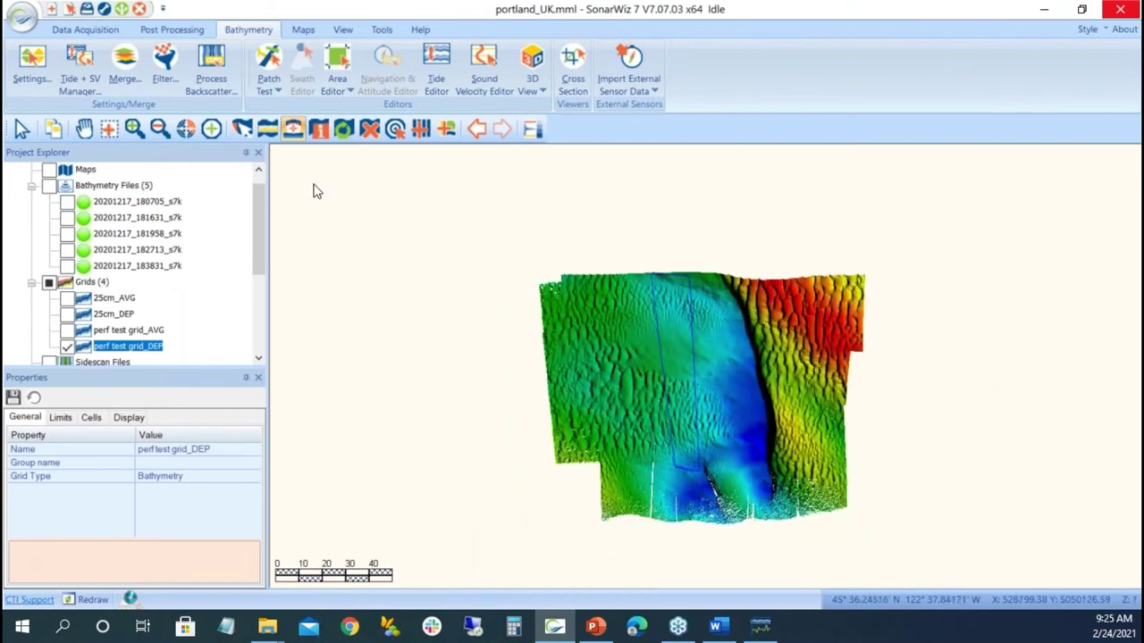
Set the shaded relief's vertical exaggeration to 2.0 and light azimuth to 120, and turn shaded relief off.
left_click(343, 29)
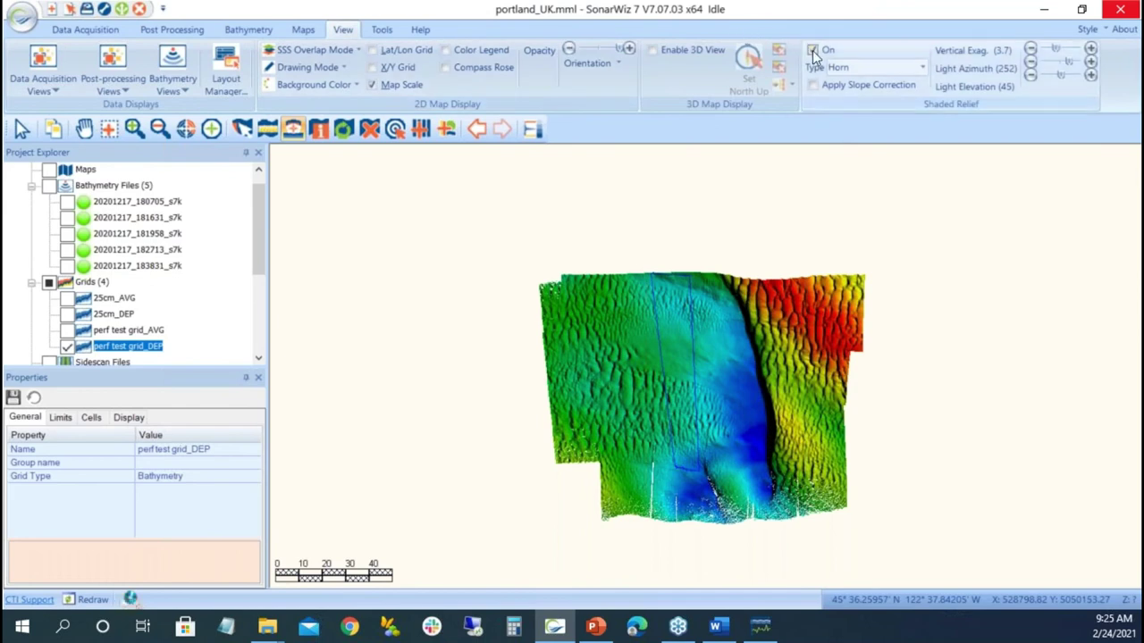
mouse_move(1056, 49)
left_mouse_down()
mouse_move(1076, 51)
mouse_move(1047, 49)
mouse_move(1062, 63)
mouse_move(1047, 70)
mouse_move(1056, 64)
left_mouse_up()
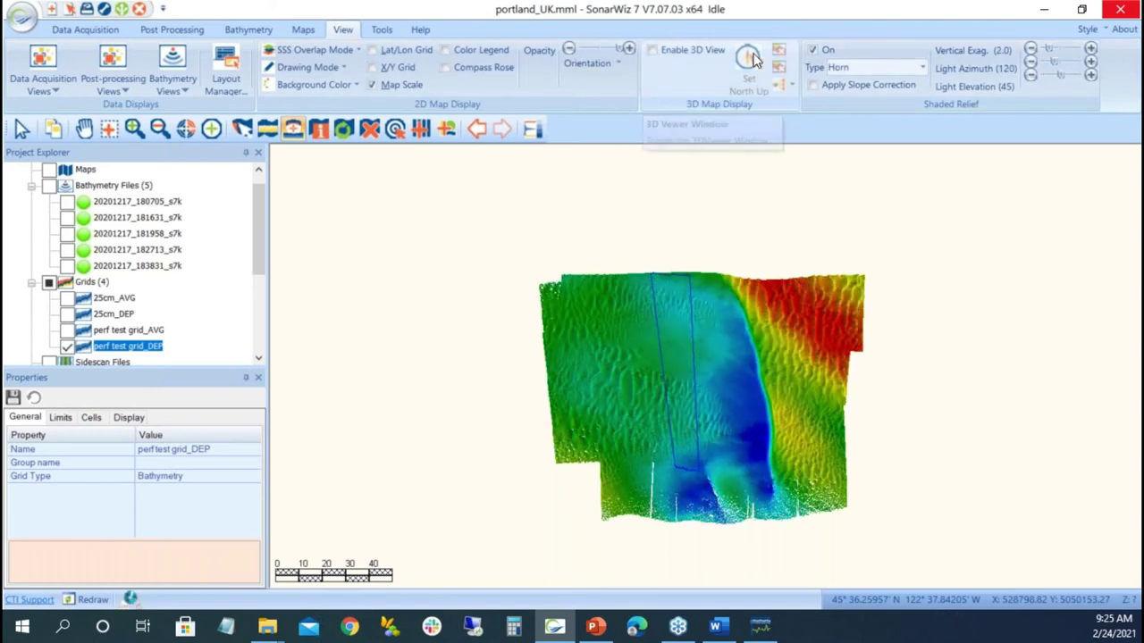
left_click(813, 50)
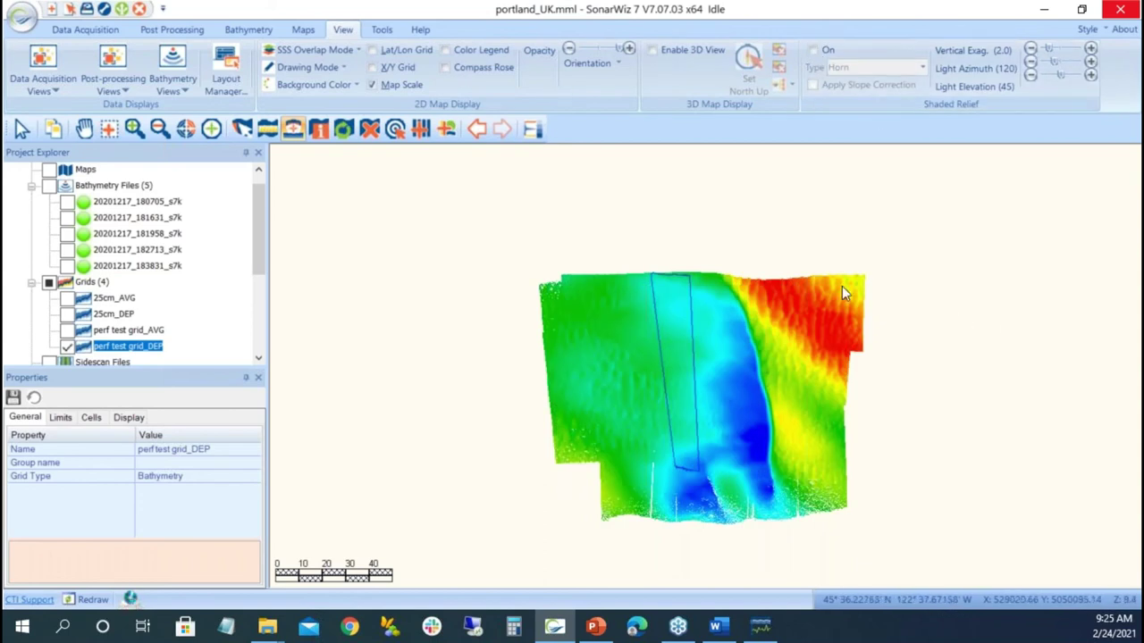
scroll(844, 285, "up", 2)
scroll(845, 284, "down", 2)
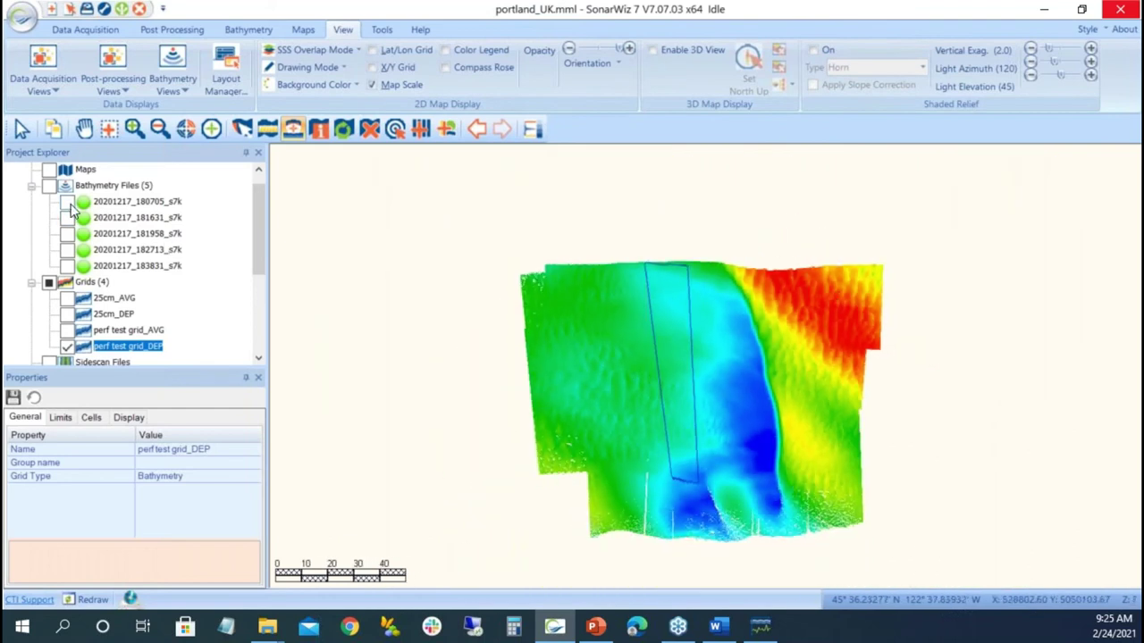
Hide the perf test grid_DEP grid and show only the bathymetry file 20201217_180705_s7k.
left_click(67, 346)
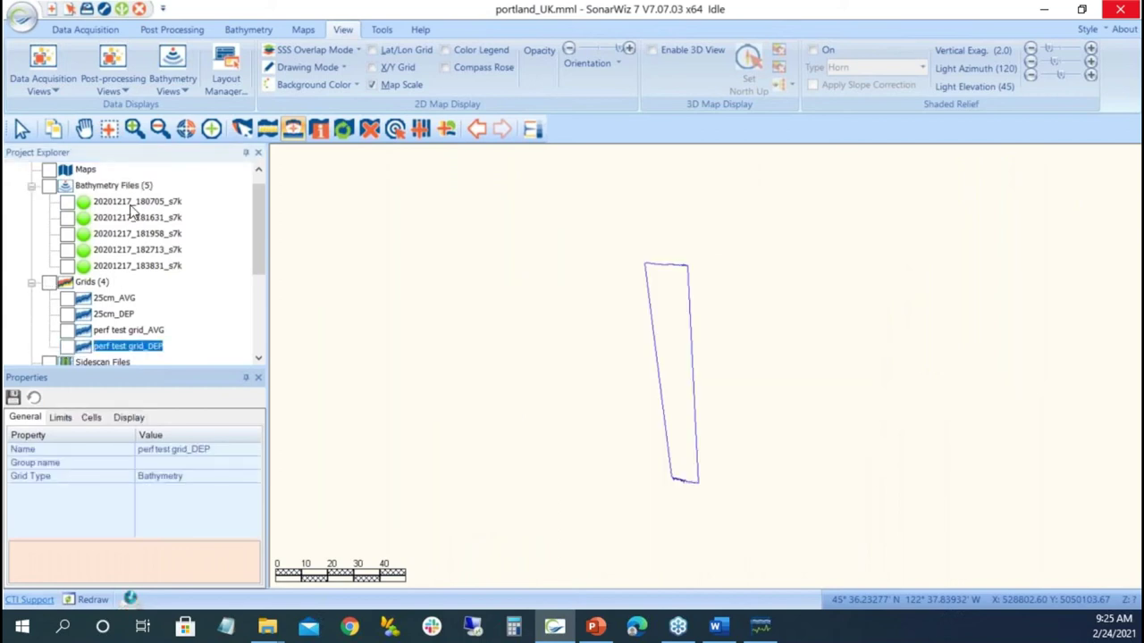
left_click(108, 203)
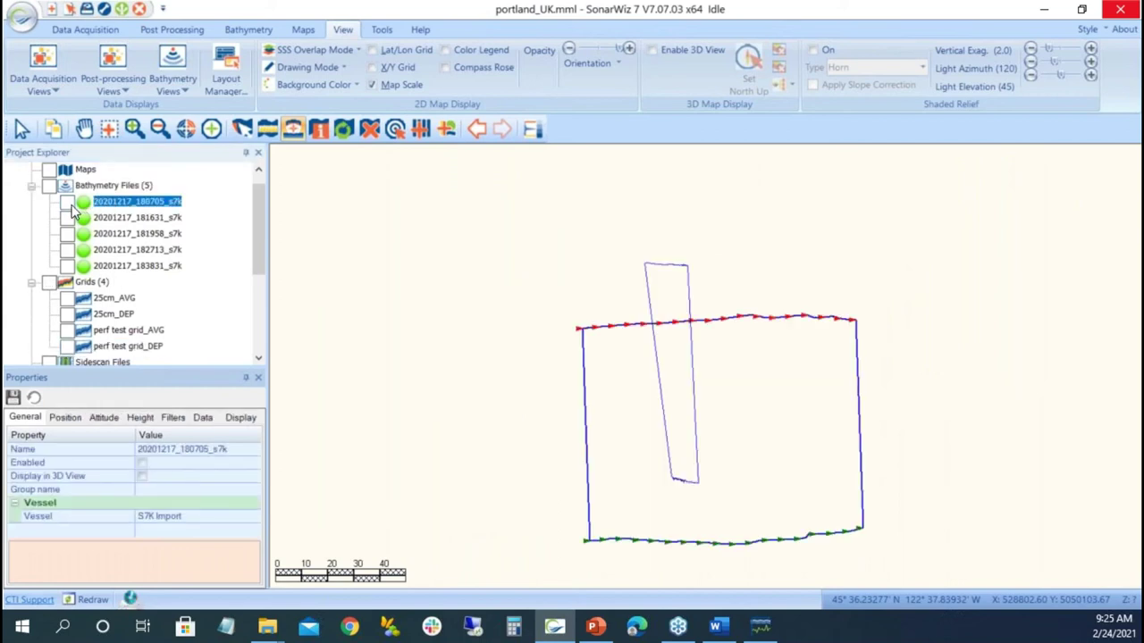
left_click(67, 201)
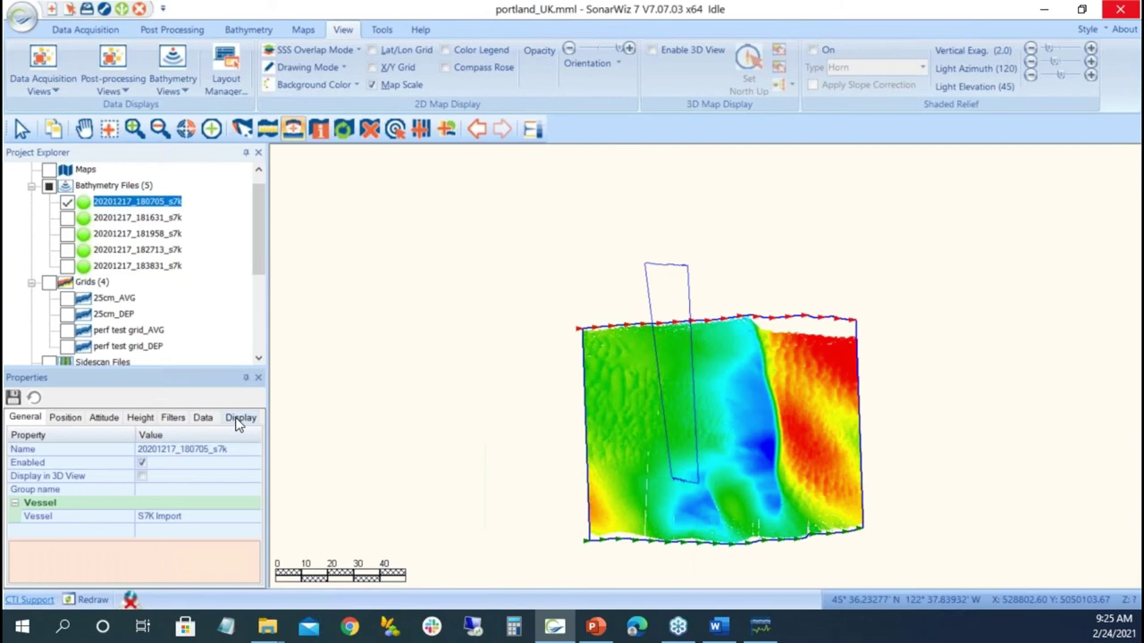
Enable the 3D display of bathymetry file 20201217_180705_s7k and open the 3D Viewer.
left_click(239, 418)
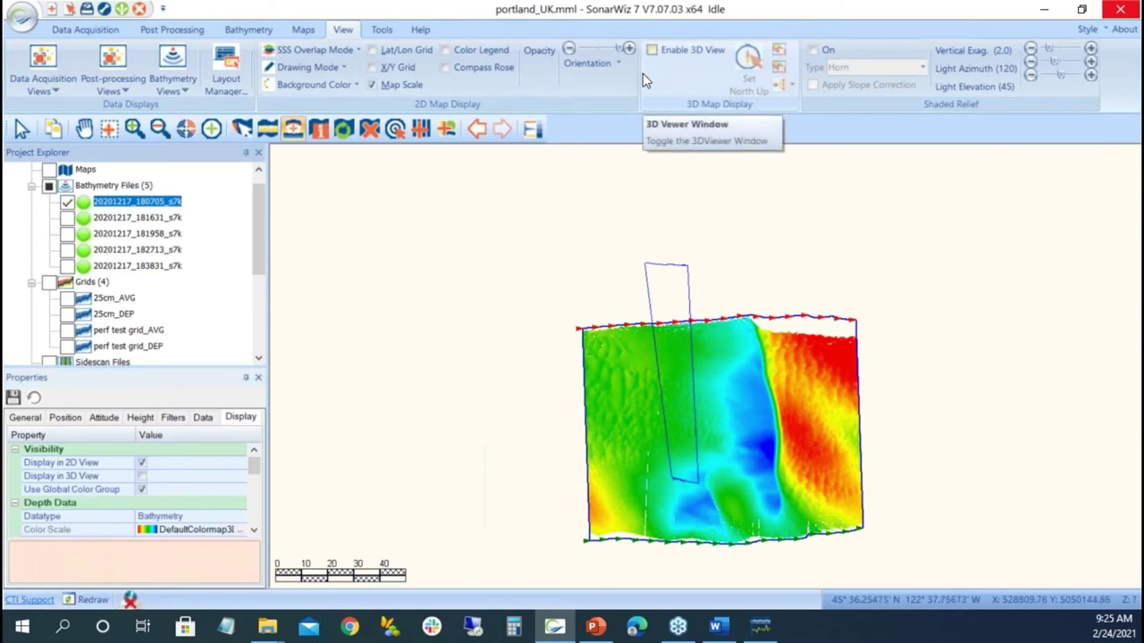
left_click(143, 477)
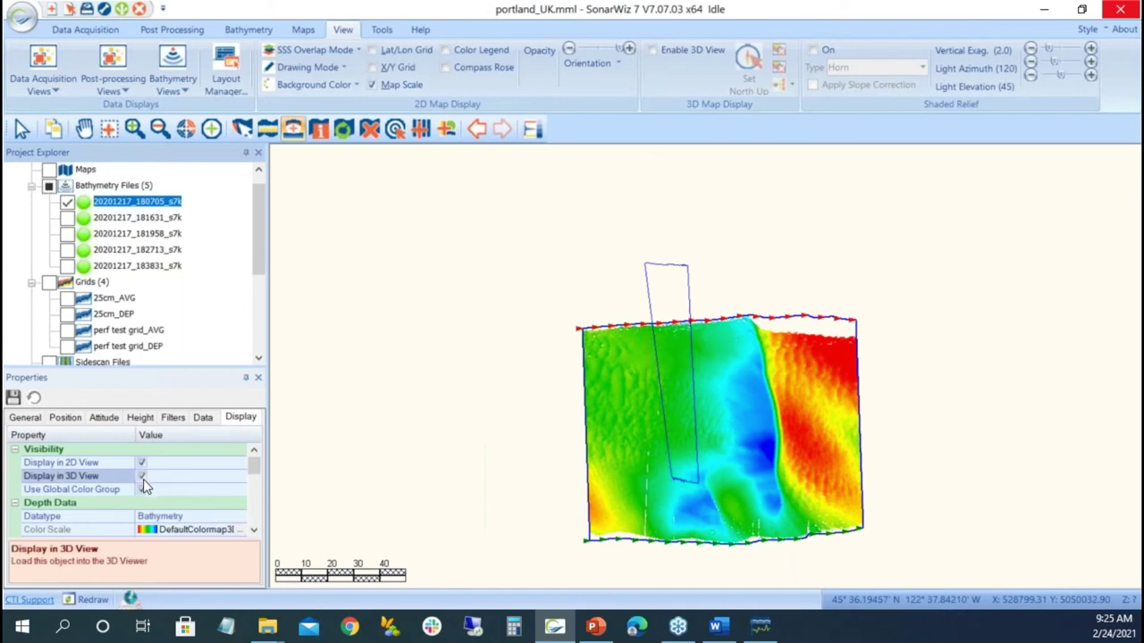
left_click(651, 49)
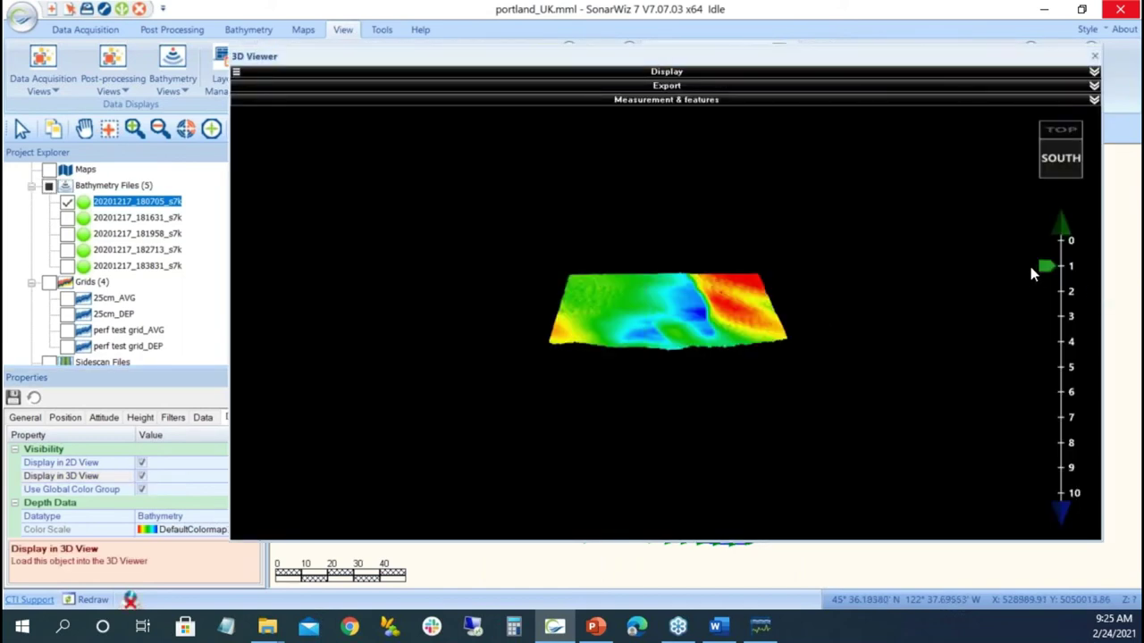
Raise the vertical exaggeration to about 7.5, inspect the seabed from the southwest, and close the 3D Viewer.
left_click_drag(1043, 265, 1076, 427)
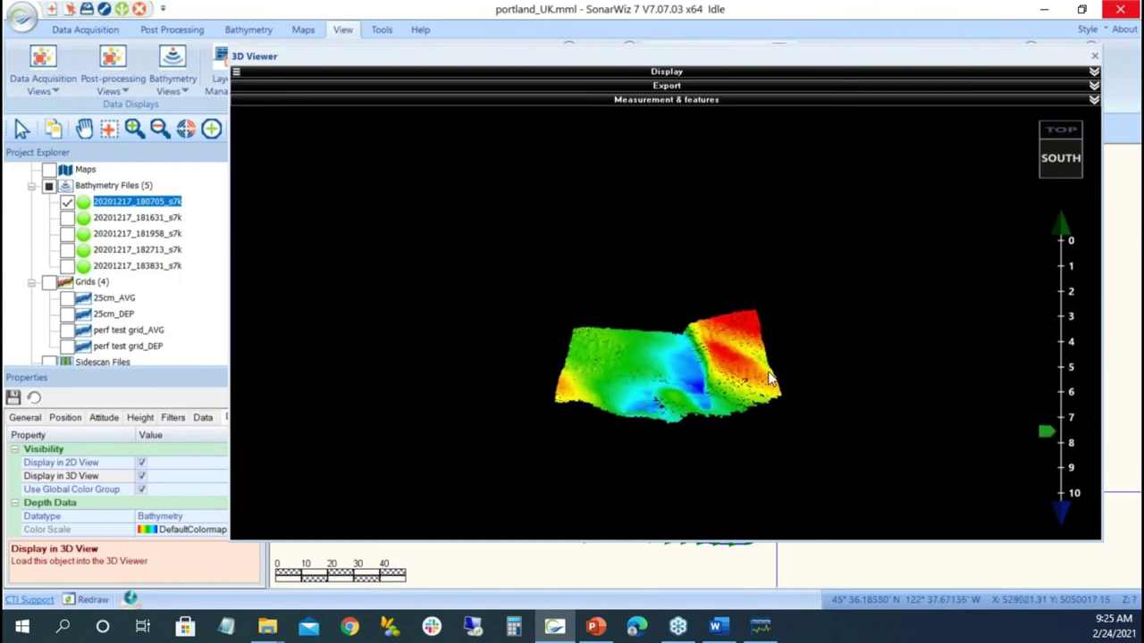
scroll(746, 346, "up", 4)
left_click_drag(627, 407, 838, 323)
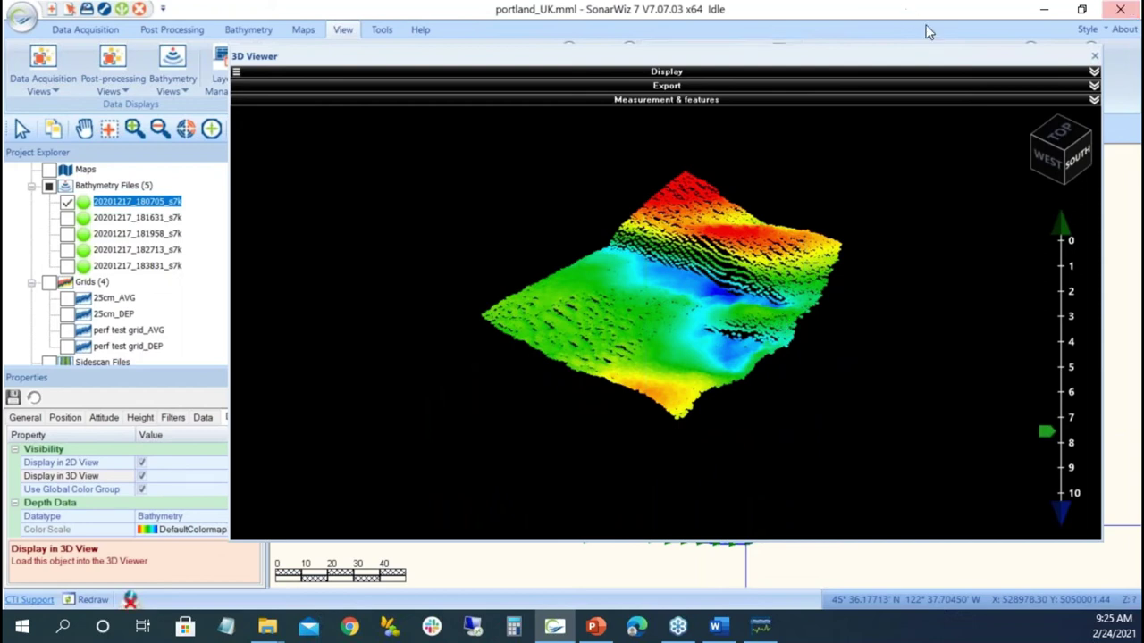
left_click(1095, 56)
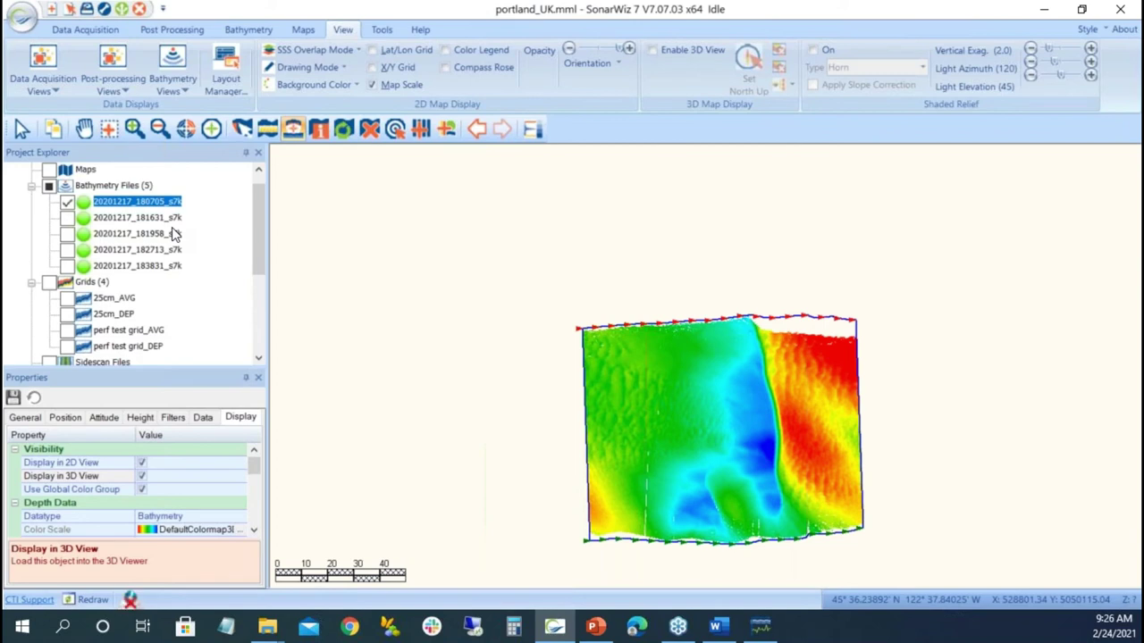
Start a sidescan file import and choose 20201217_180705.s7k from the Norbit data collection folder.
scroll(89, 295, "down", 1)
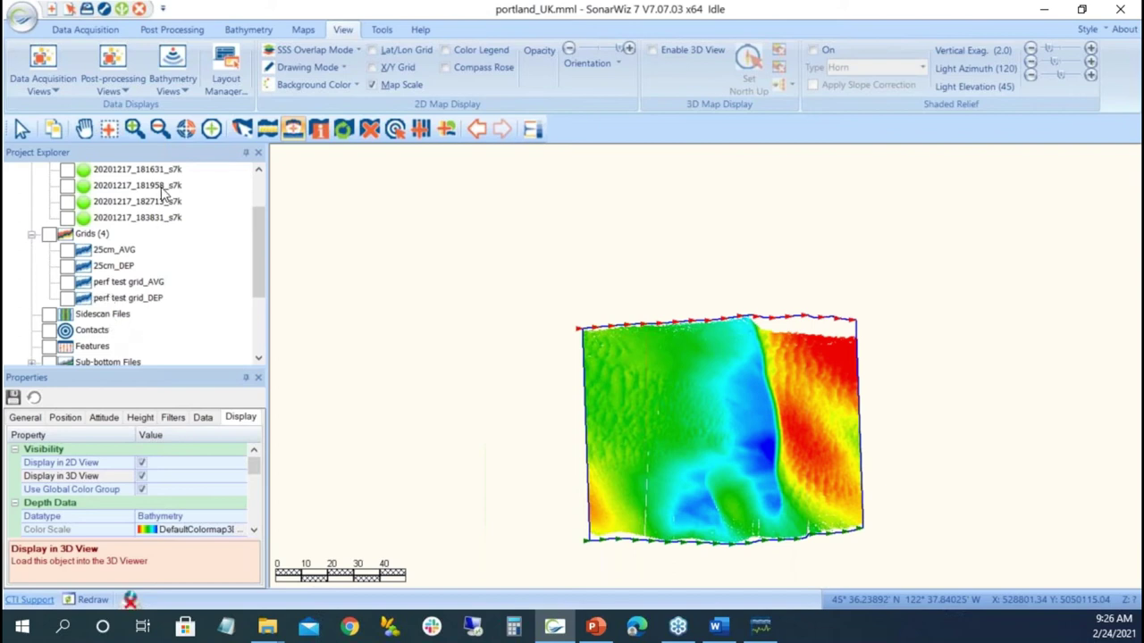
right_click(115, 318)
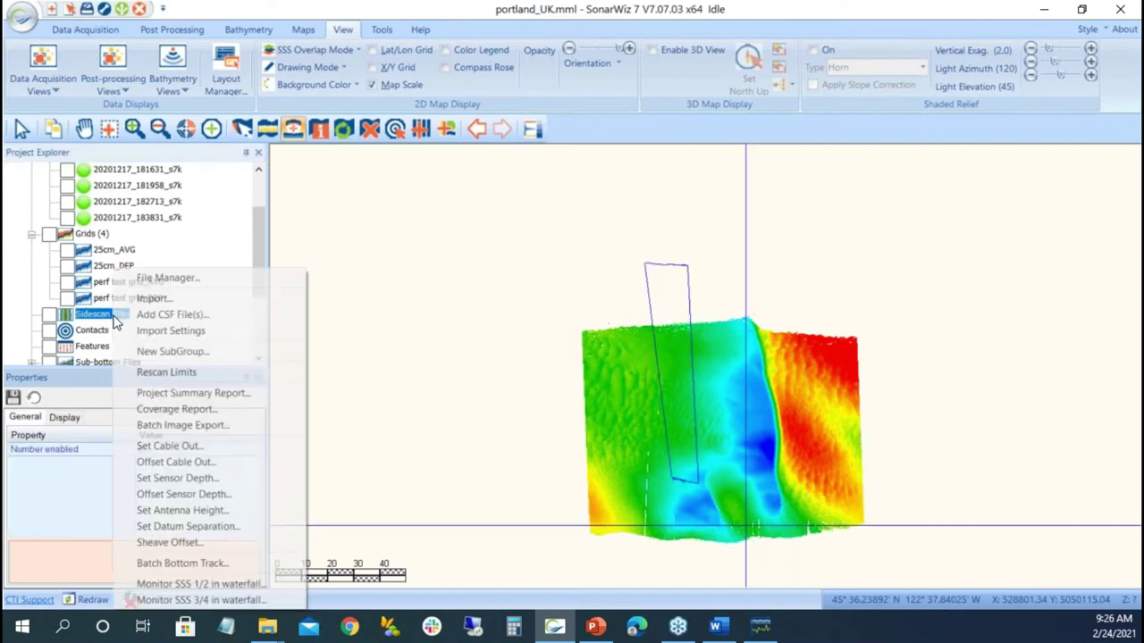
left_click(175, 296)
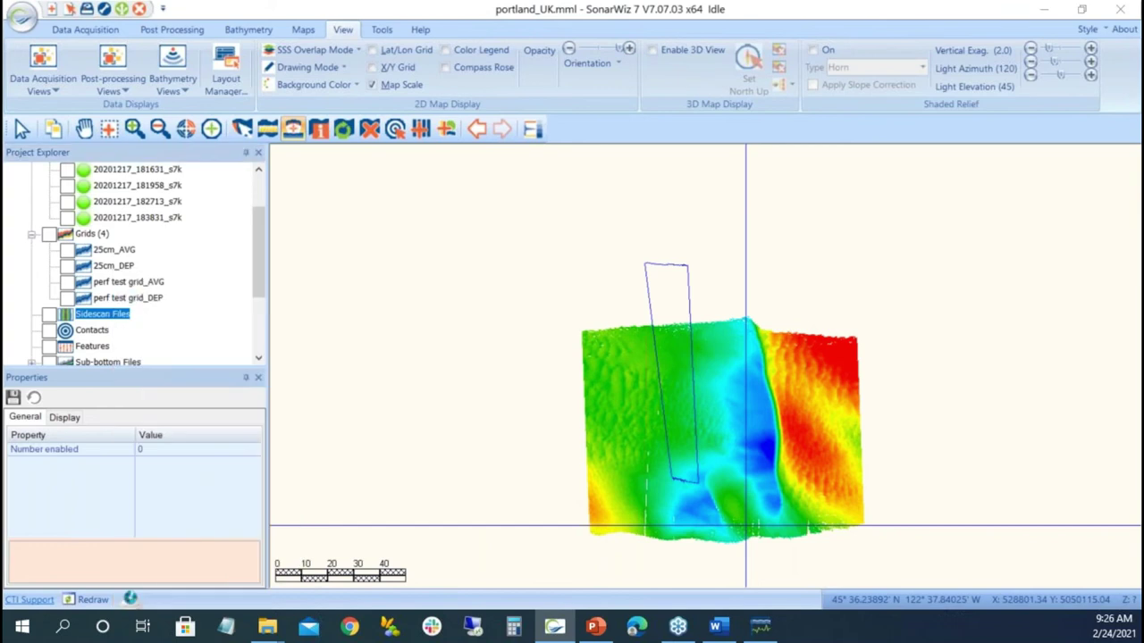
left_click(492, 162)
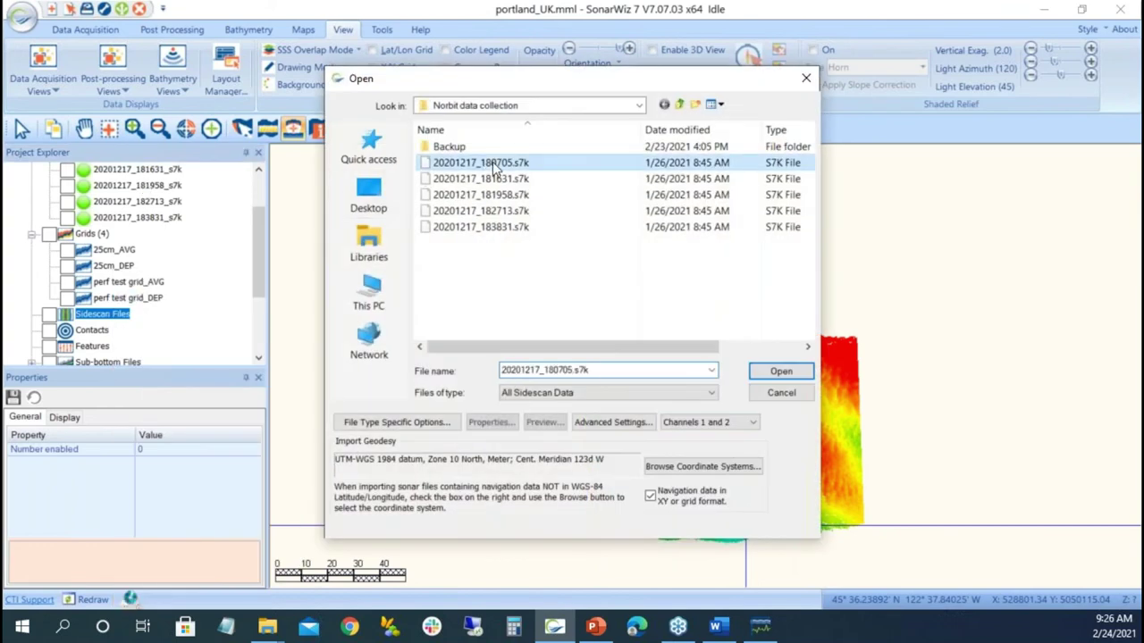
Enable backscatter processing in the Reson s7k file type options and import the chosen file as sidescan data.
left_click(406, 423)
left_click(782, 101)
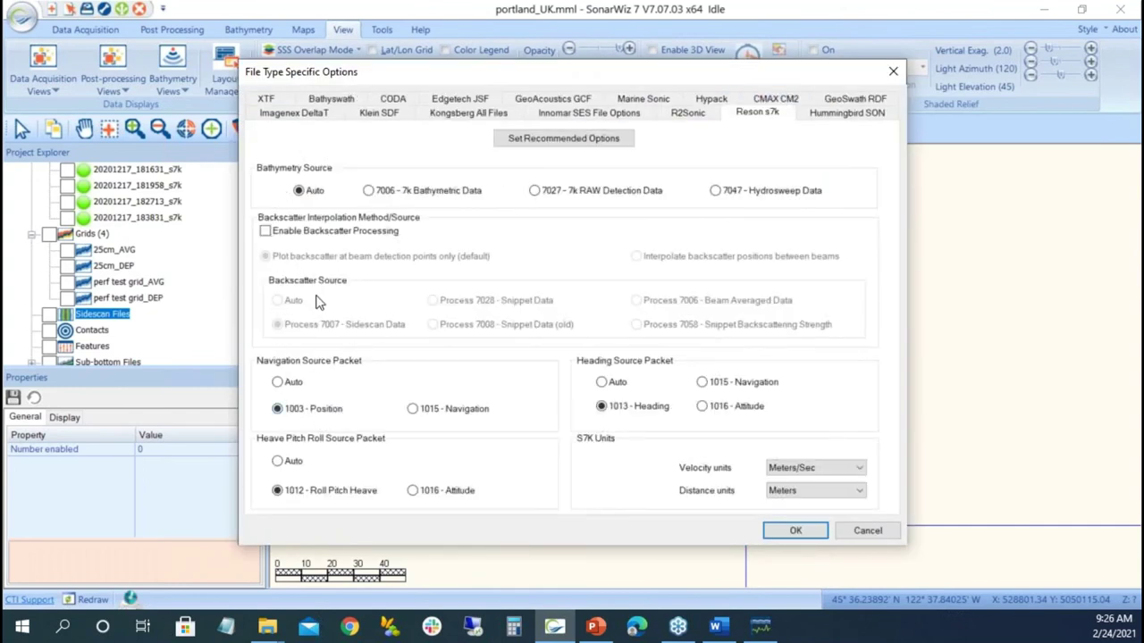
left_click(265, 231)
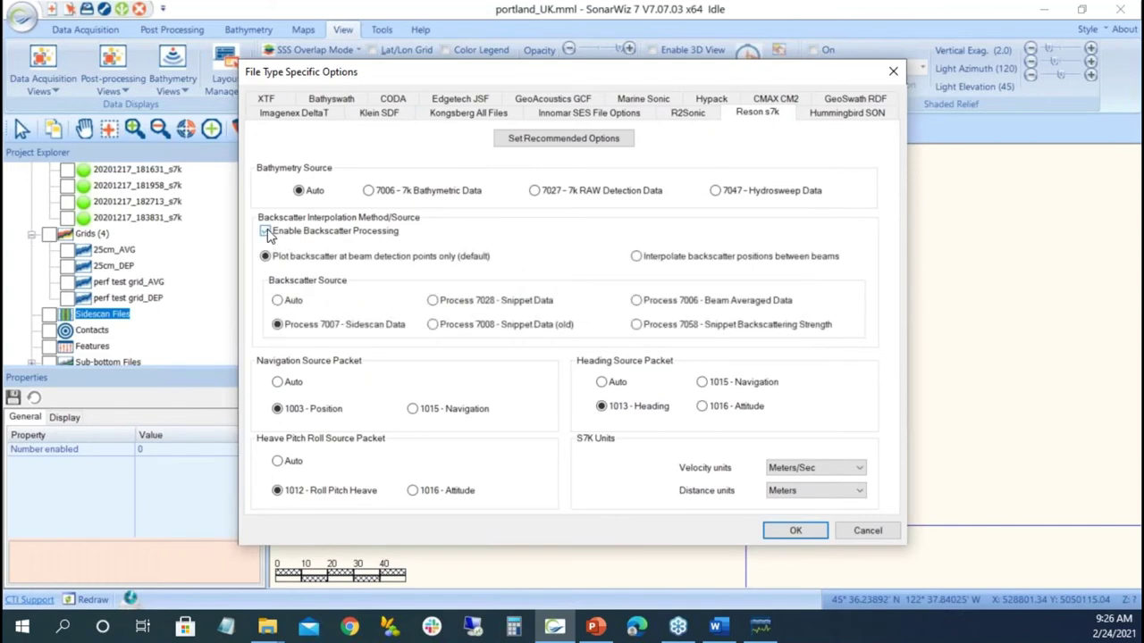
left_click(795, 530)
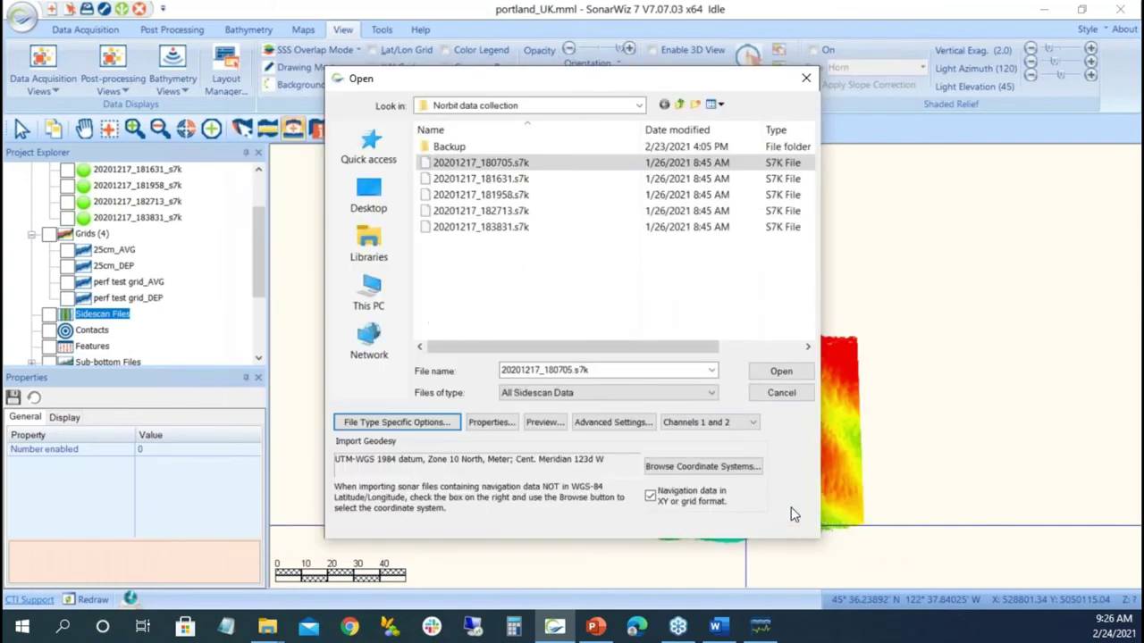
left_click(780, 370)
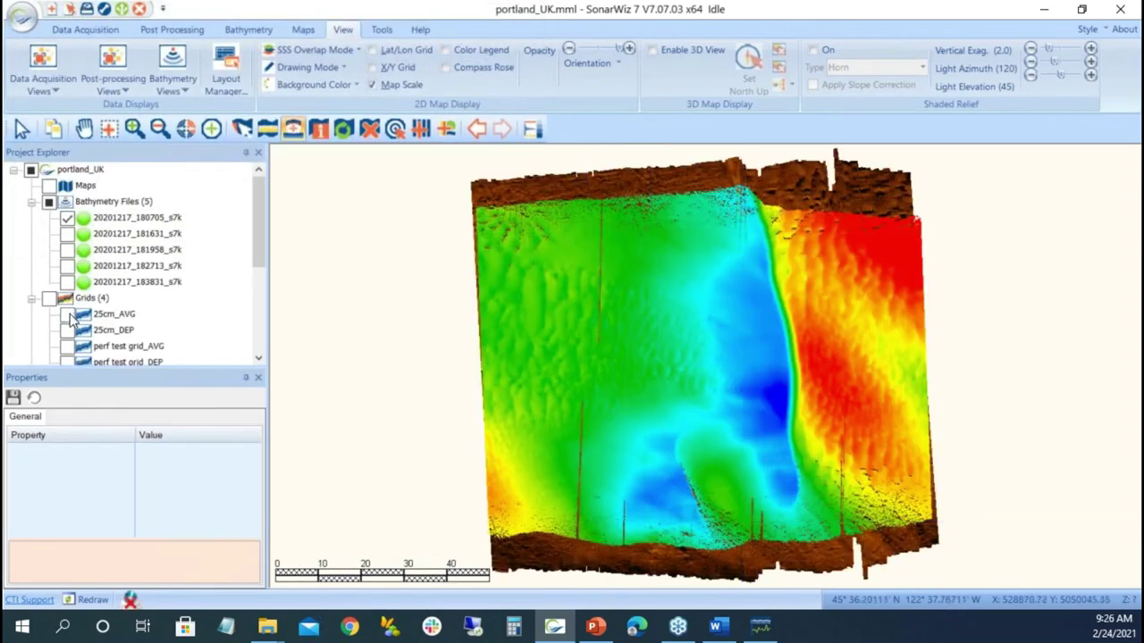
Hide the bathymetry file 20201217_180705_s7k to view the imported sidescan mosaic alone, and clear its track highlight.
left_click(67, 220)
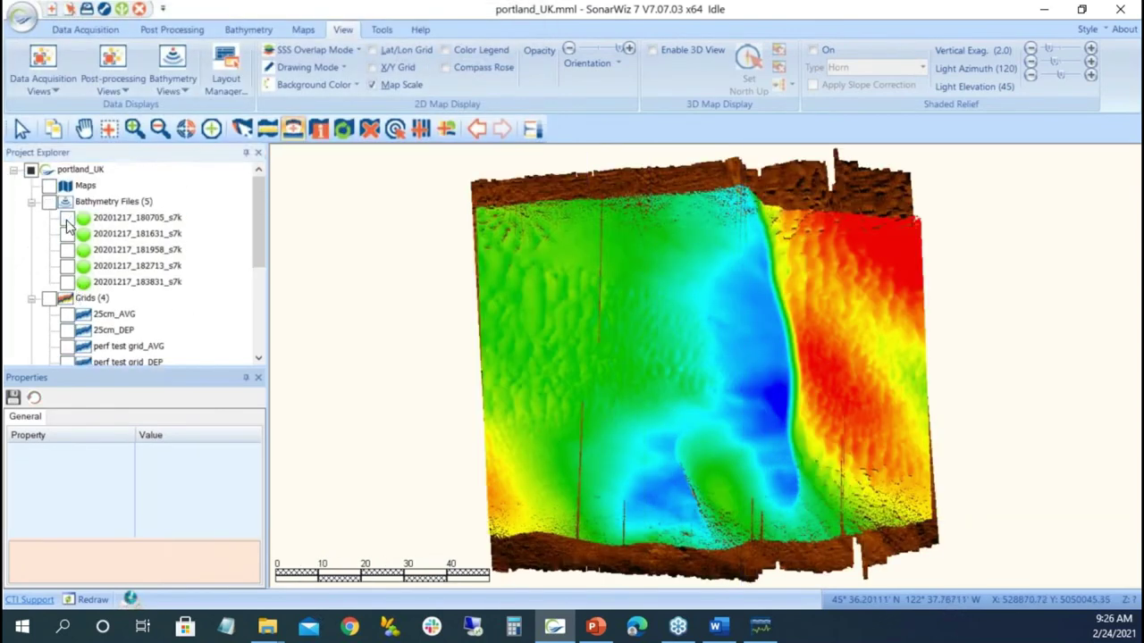
left_click(116, 219)
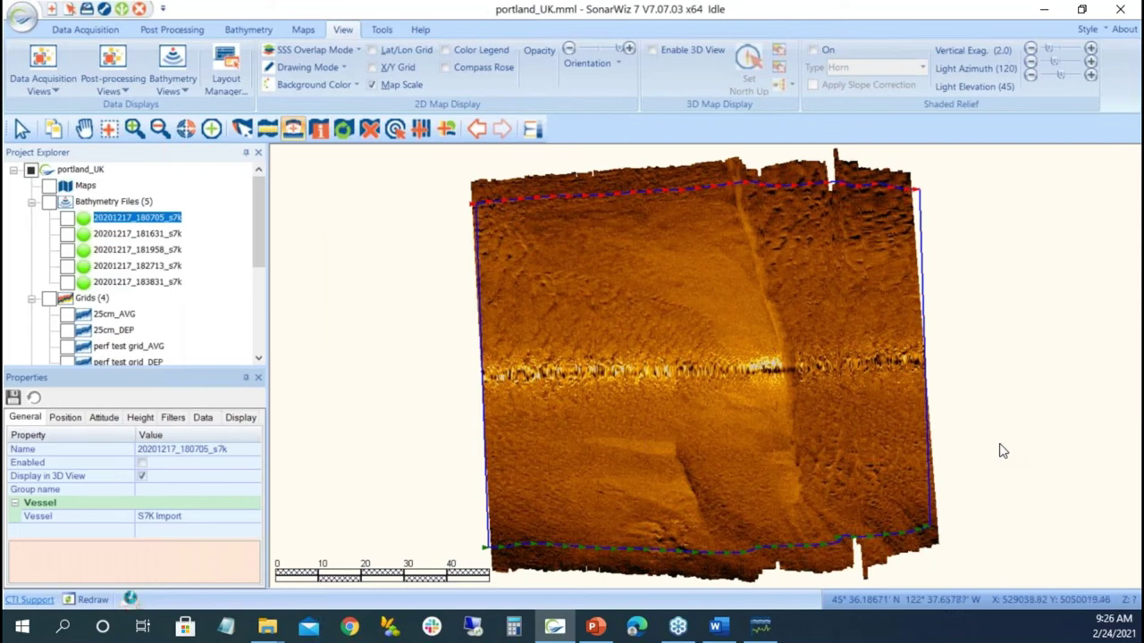
scroll(1001, 448, "down", 2)
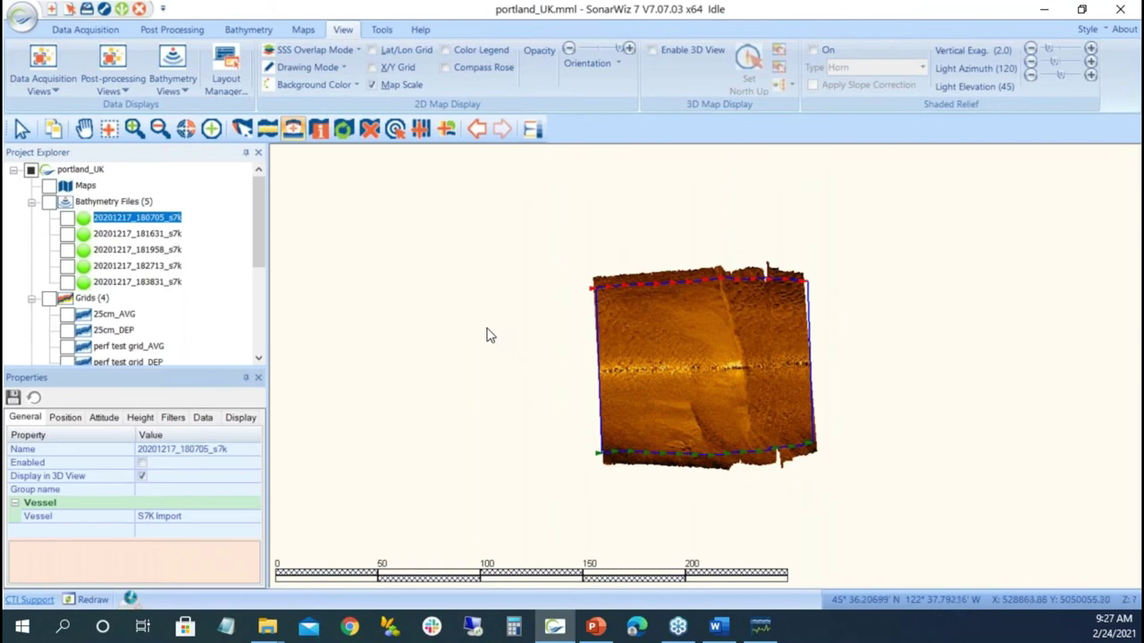
left_click(100, 201)
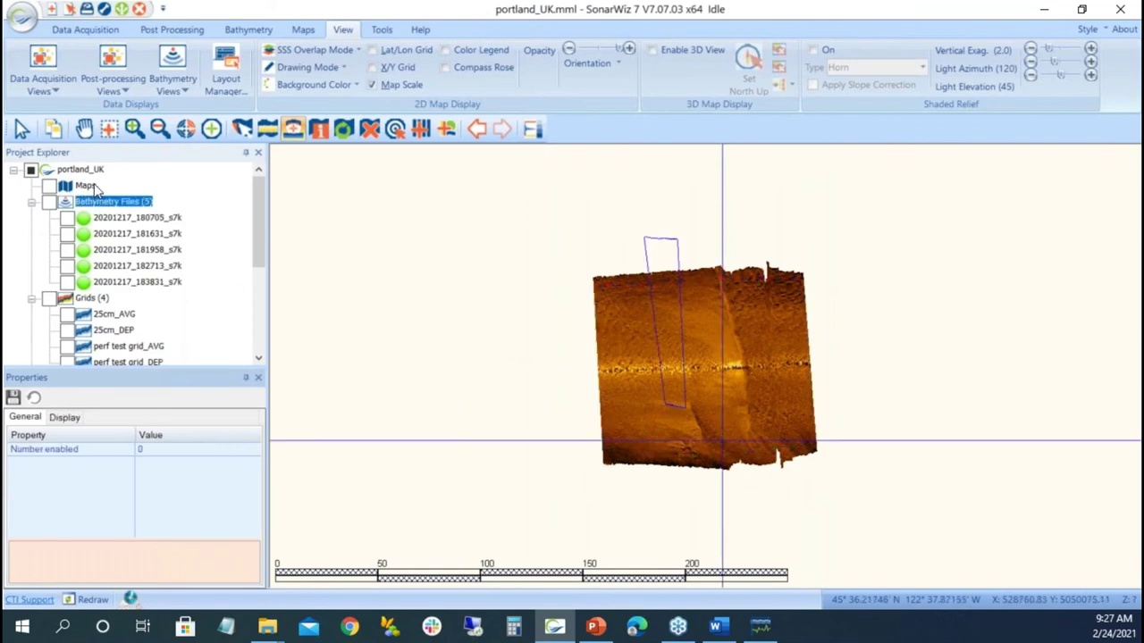
left_click(85, 186)
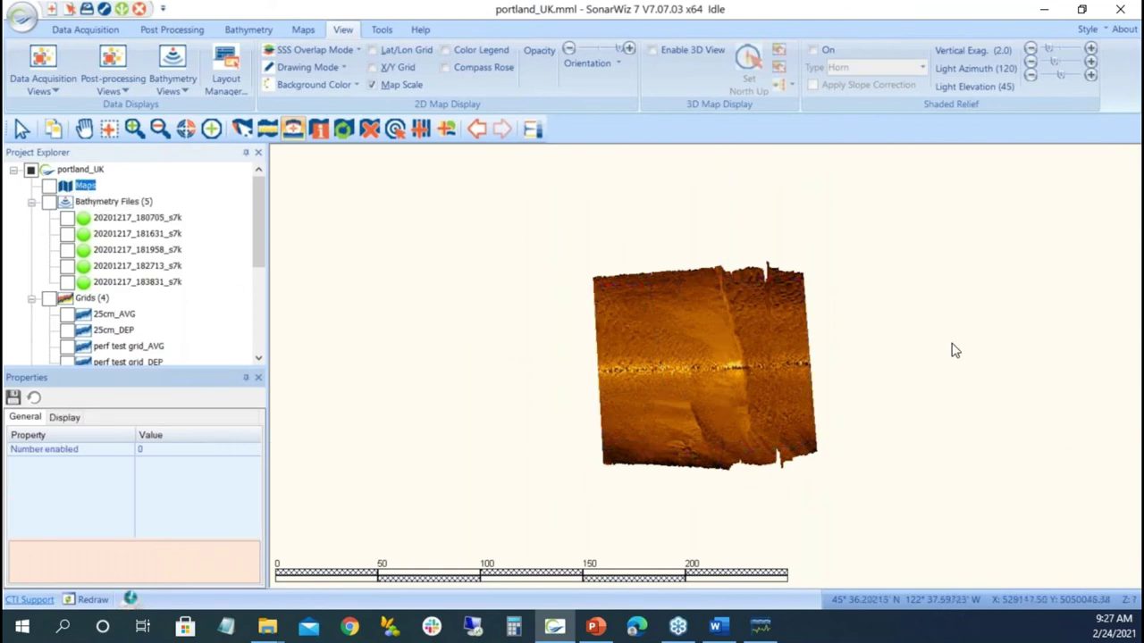
Expand the sidescan files and open the 20201217_180705 sidescan file for bottom tracking.
scroll(165, 314, "down", 3)
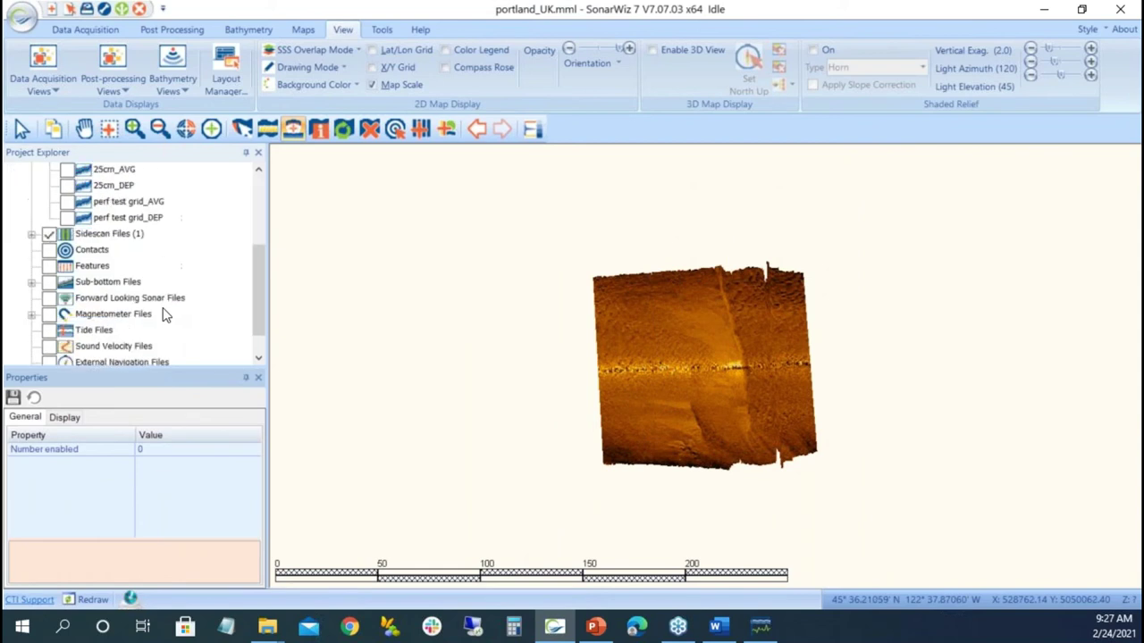
left_click(32, 235)
right_click(123, 256)
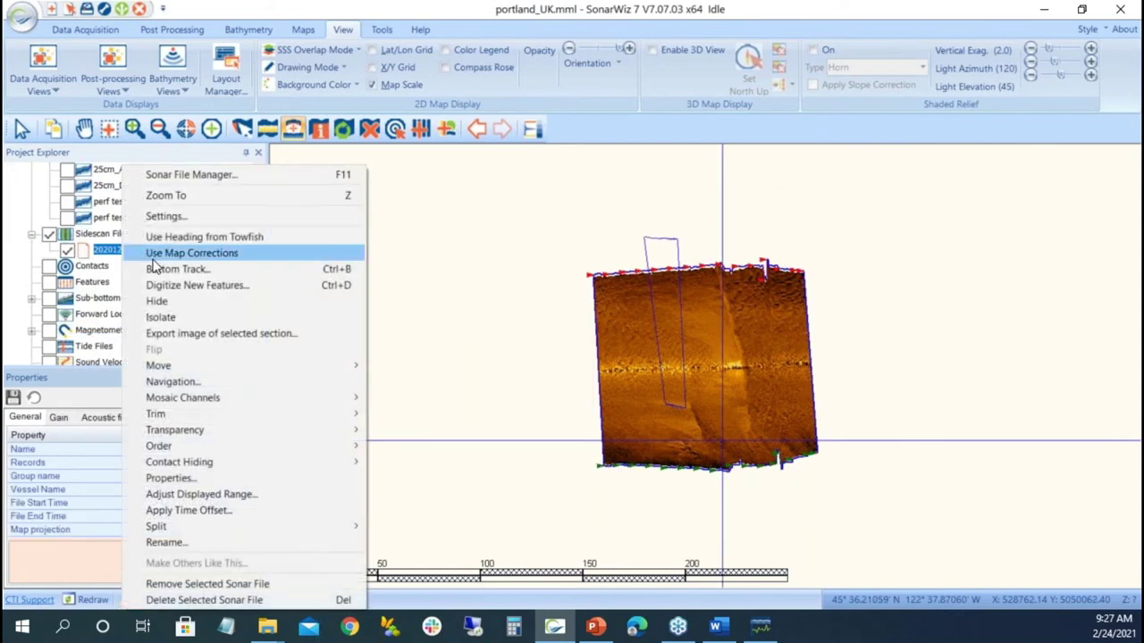
left_click(161, 271)
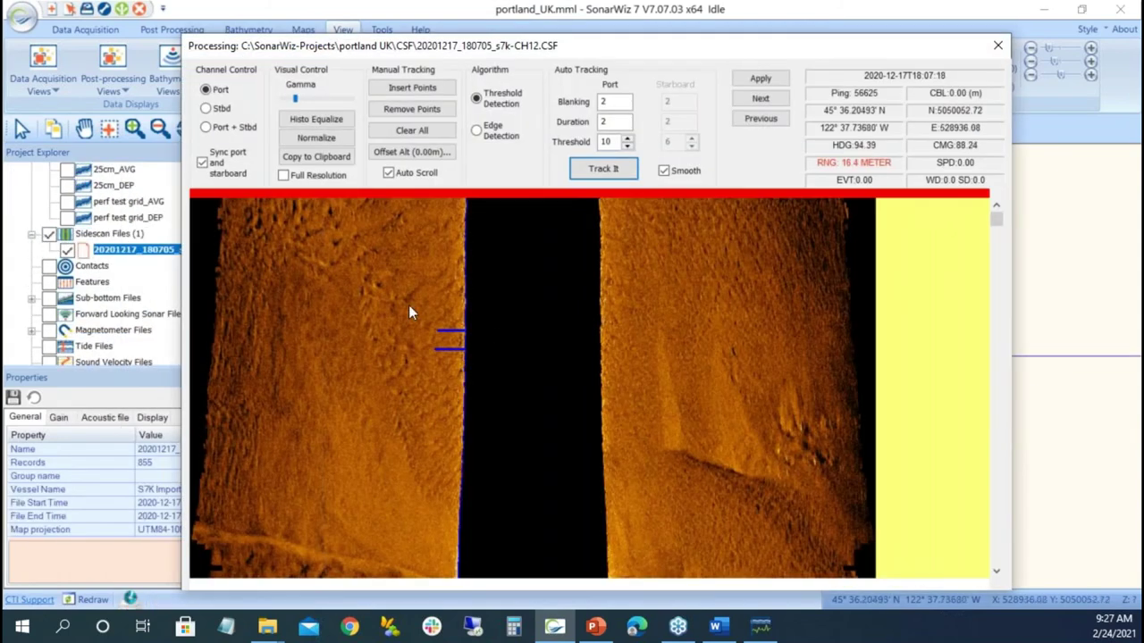
Remove the stray bottom-track points on the port channel, apply the bottom tracking and close the processing window.
left_click(412, 110)
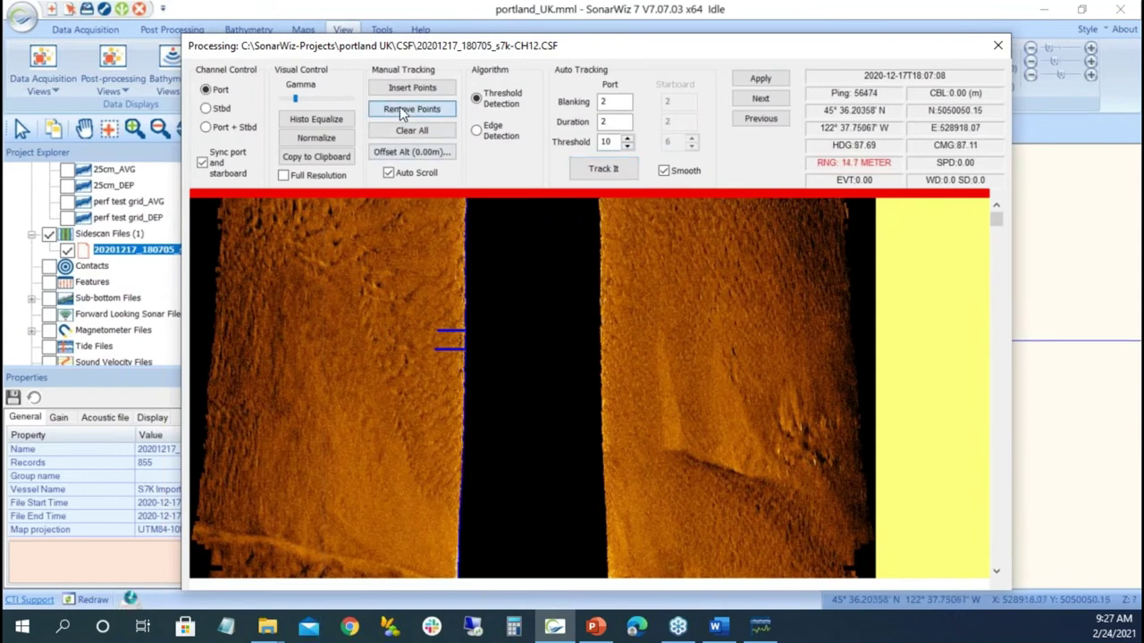
left_click_drag(446, 316, 486, 379)
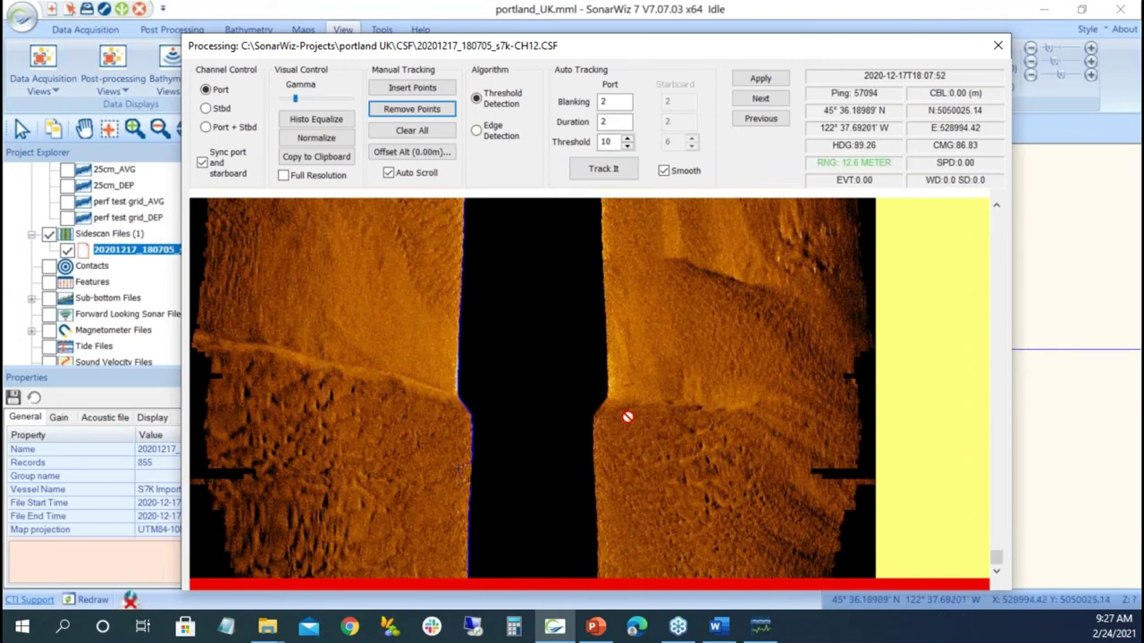
left_click(762, 78)
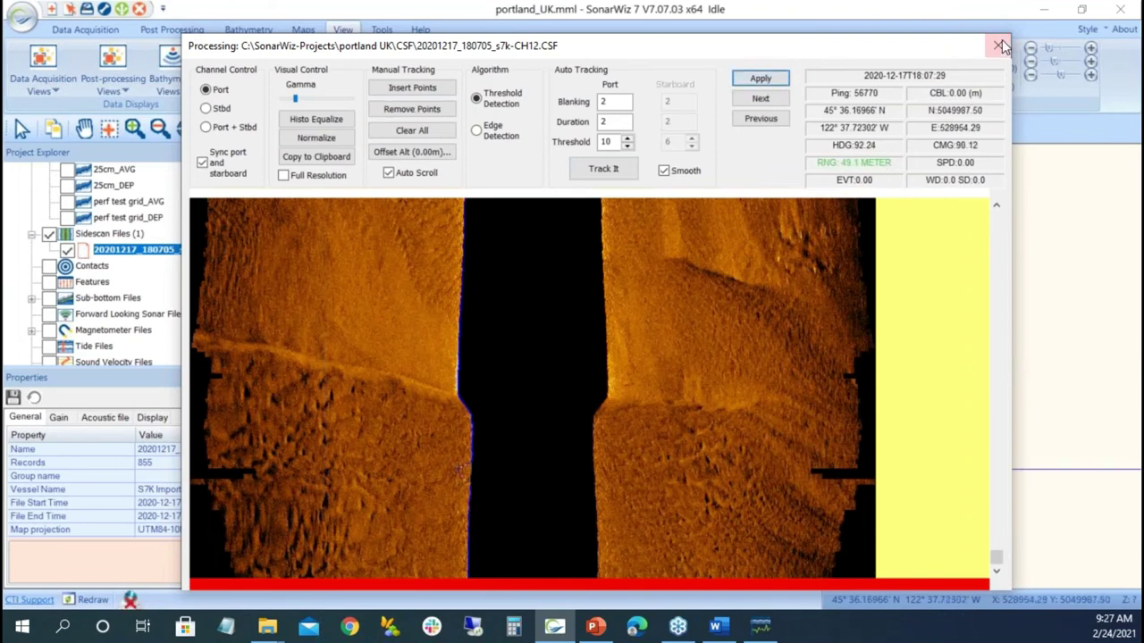
left_click(997, 45)
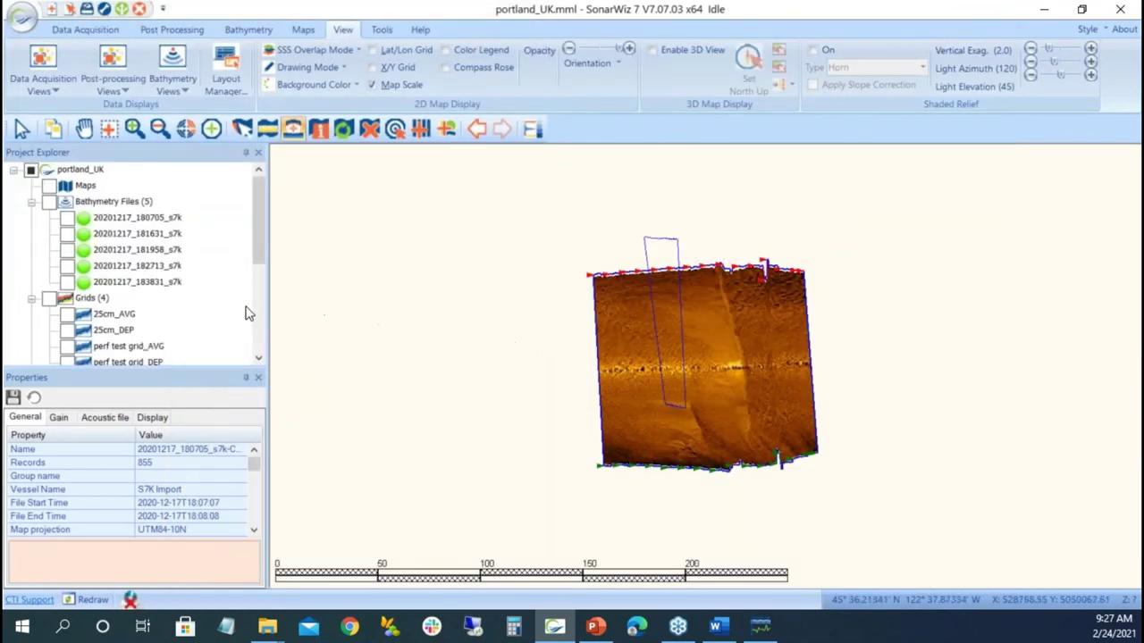
Show the color settings for the sidescan data and apply the Jet palette.
scroll(147, 284, "down", 3)
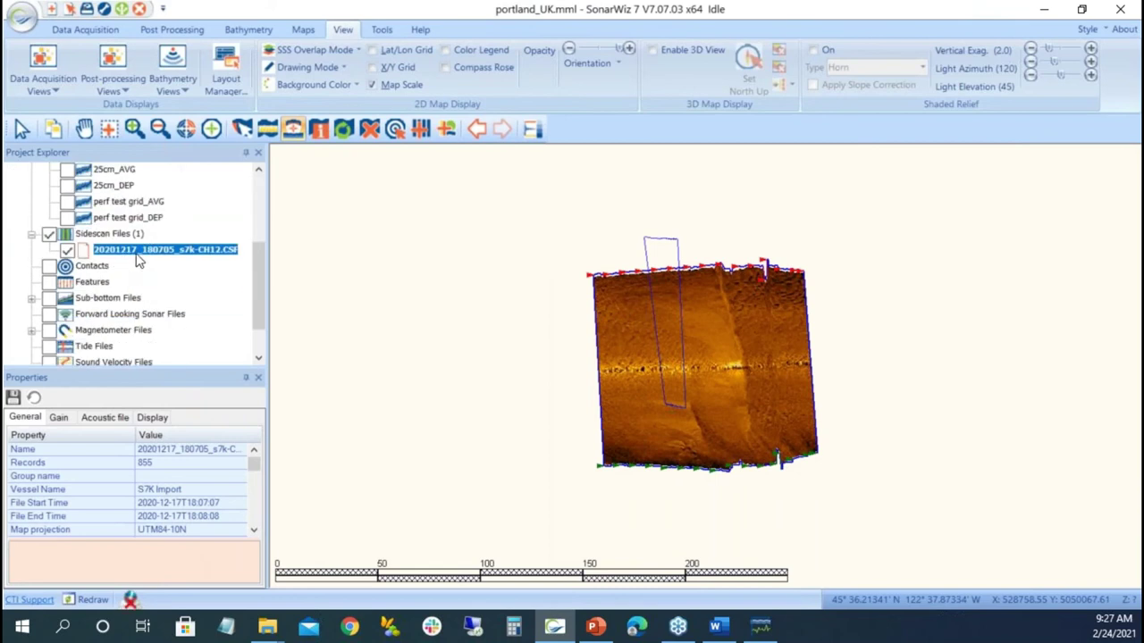
left_click(533, 130)
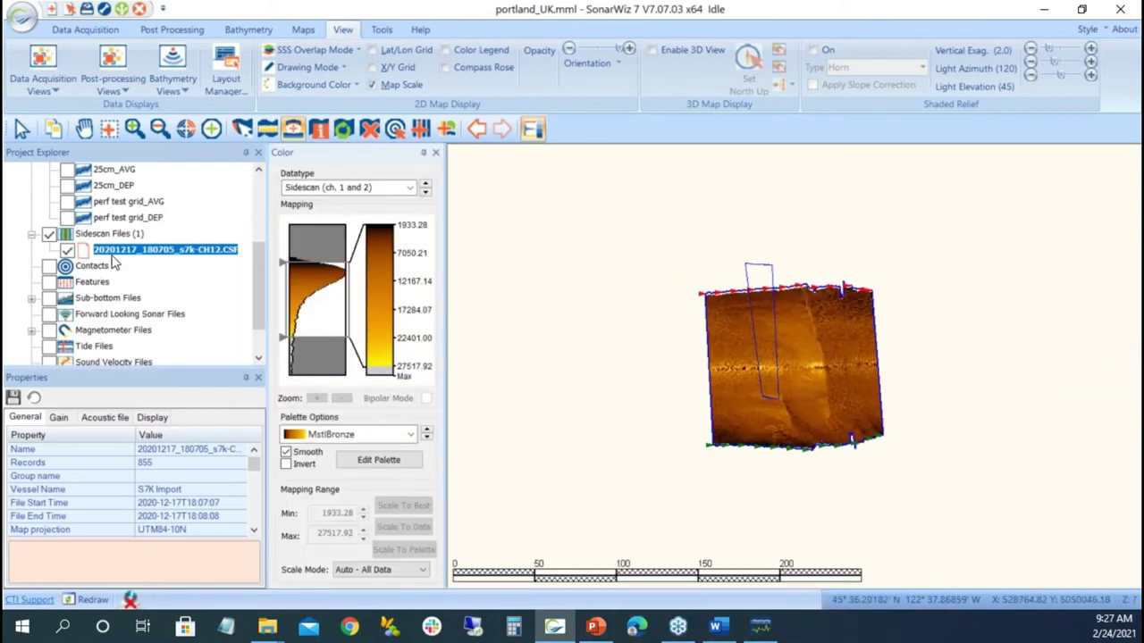
left_click(413, 436)
scroll(375, 487, "up", 2)
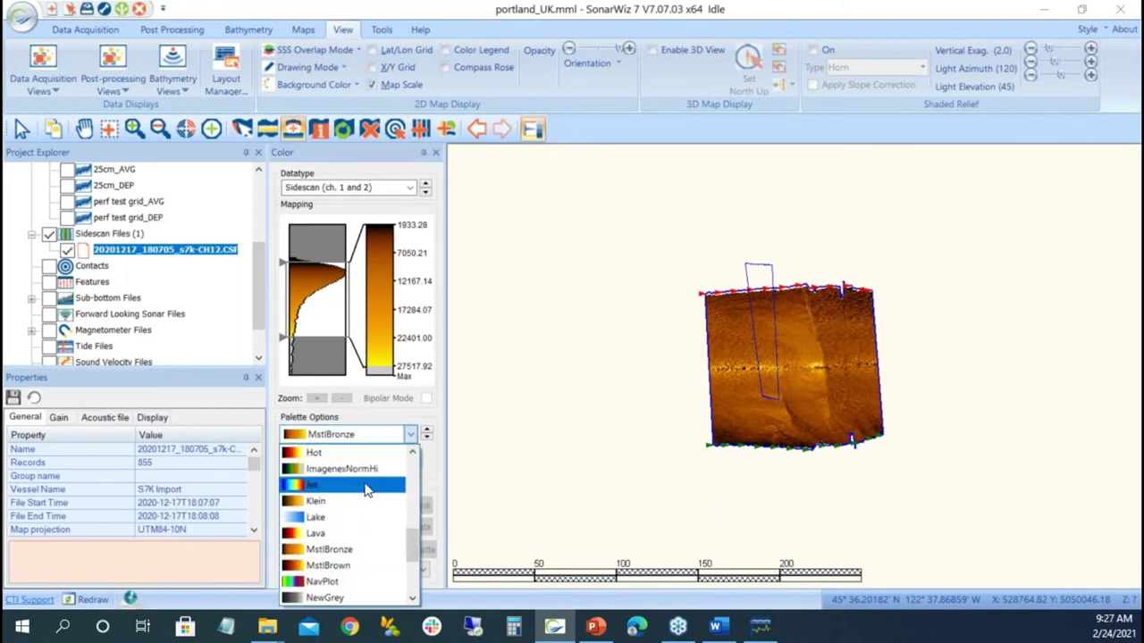
left_click(354, 491)
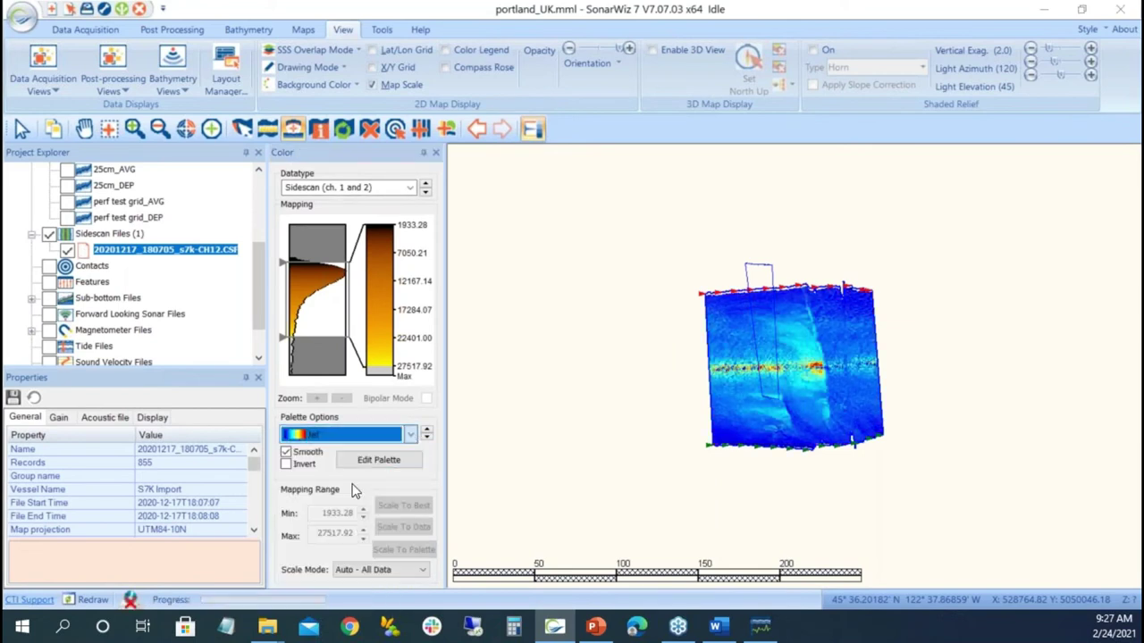
Try the MstlBrown and Klein palettes on the sidescan mosaic.
left_click(412, 435)
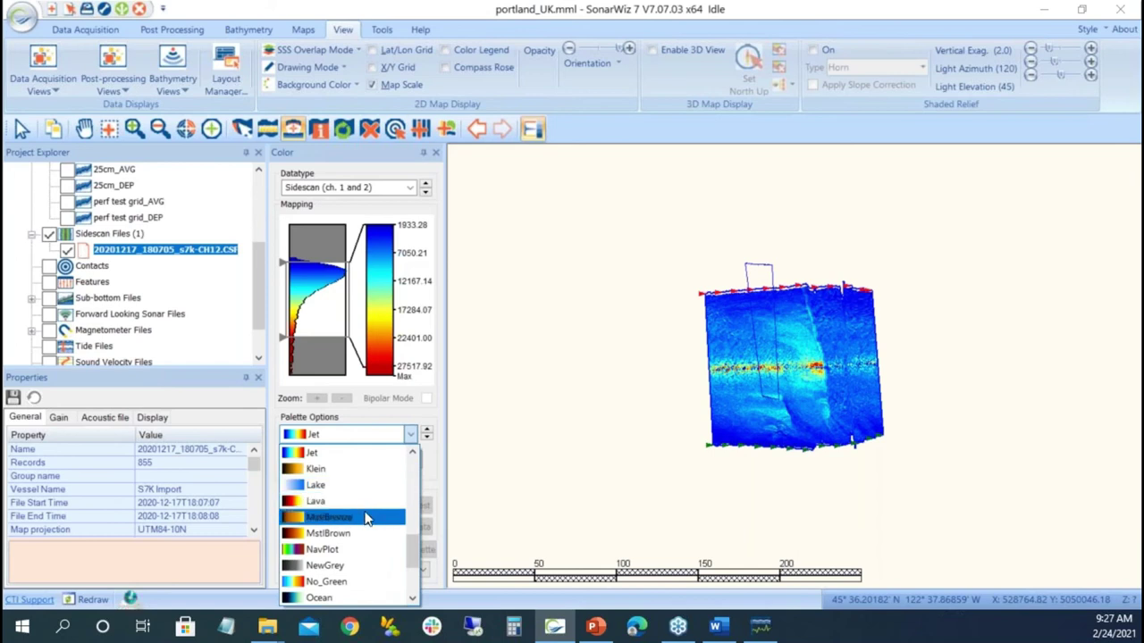
left_click(362, 533)
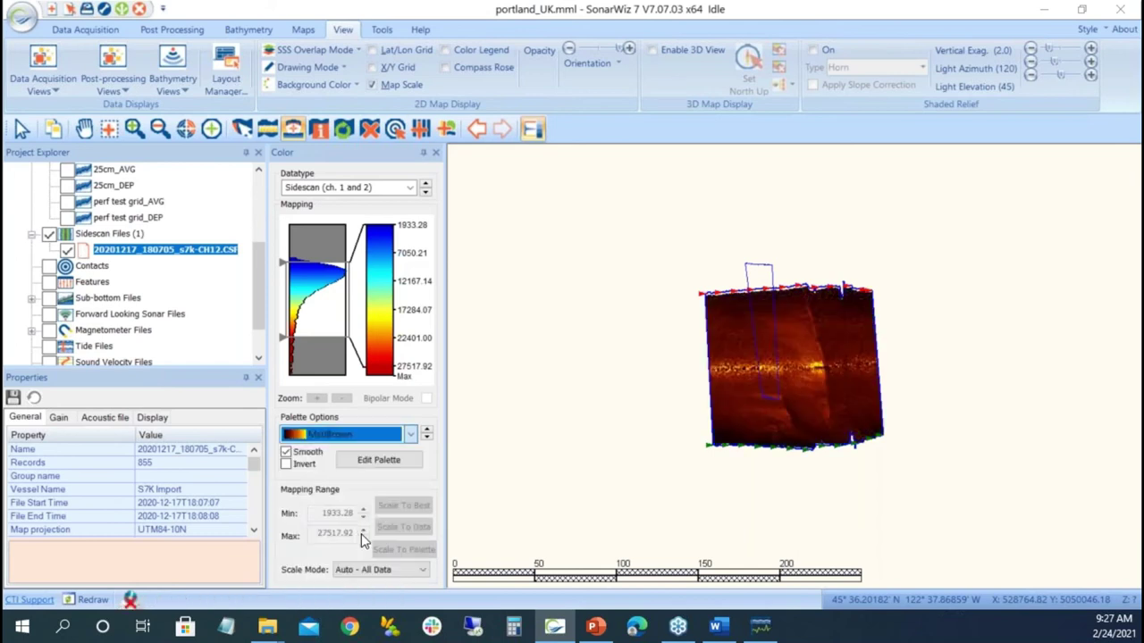
left_click(410, 435)
scroll(353, 473, "up", 3)
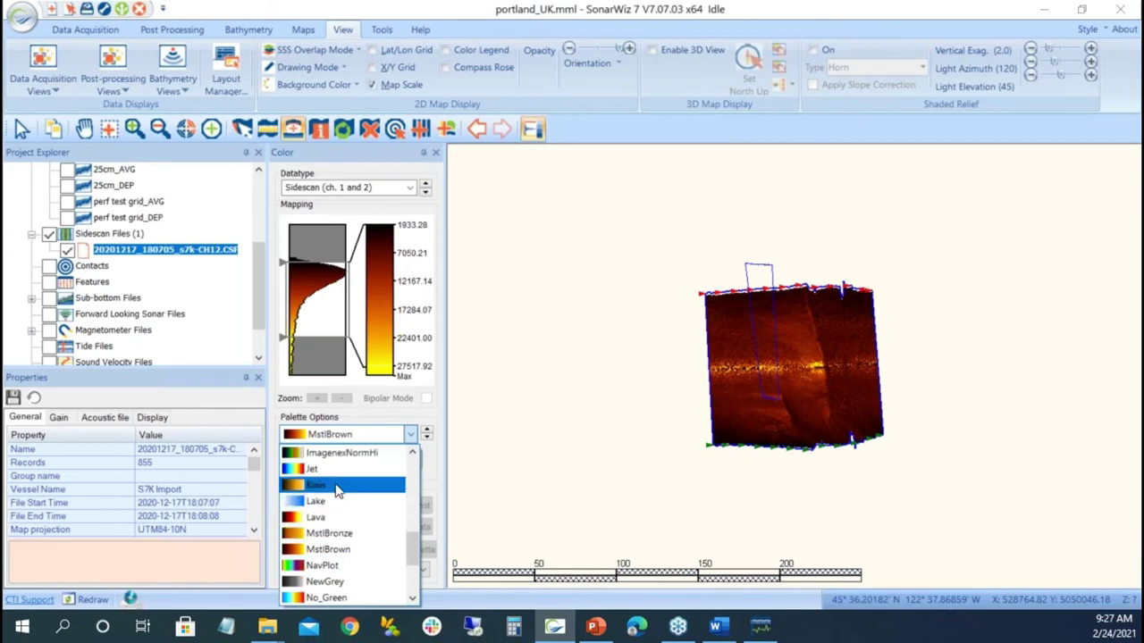
left_click(336, 482)
Apply the Grey palette to the sidescan data without inversion and deselect the sidescan file.
left_click(410, 435)
scroll(357, 482, "up", 2)
left_click(342, 453)
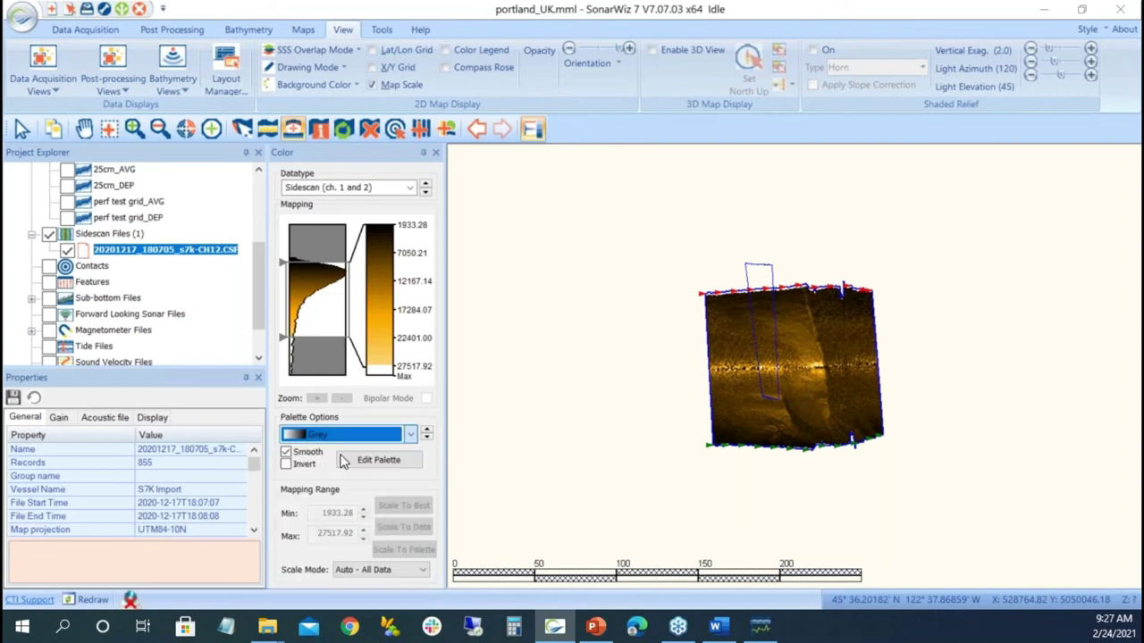
left_click(298, 468)
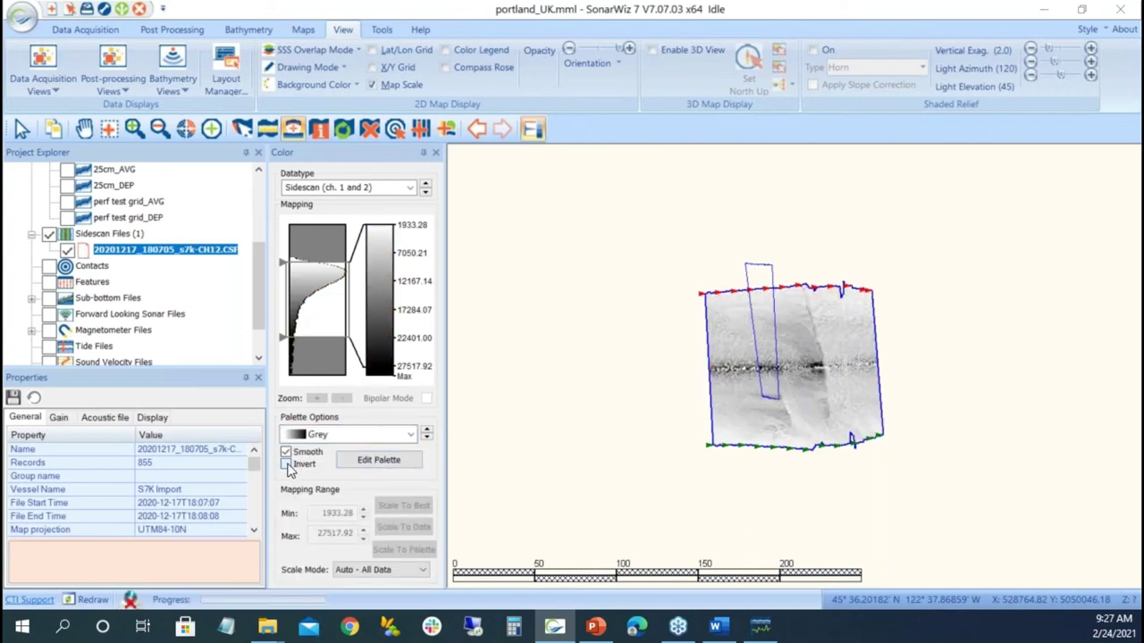
left_click(298, 468)
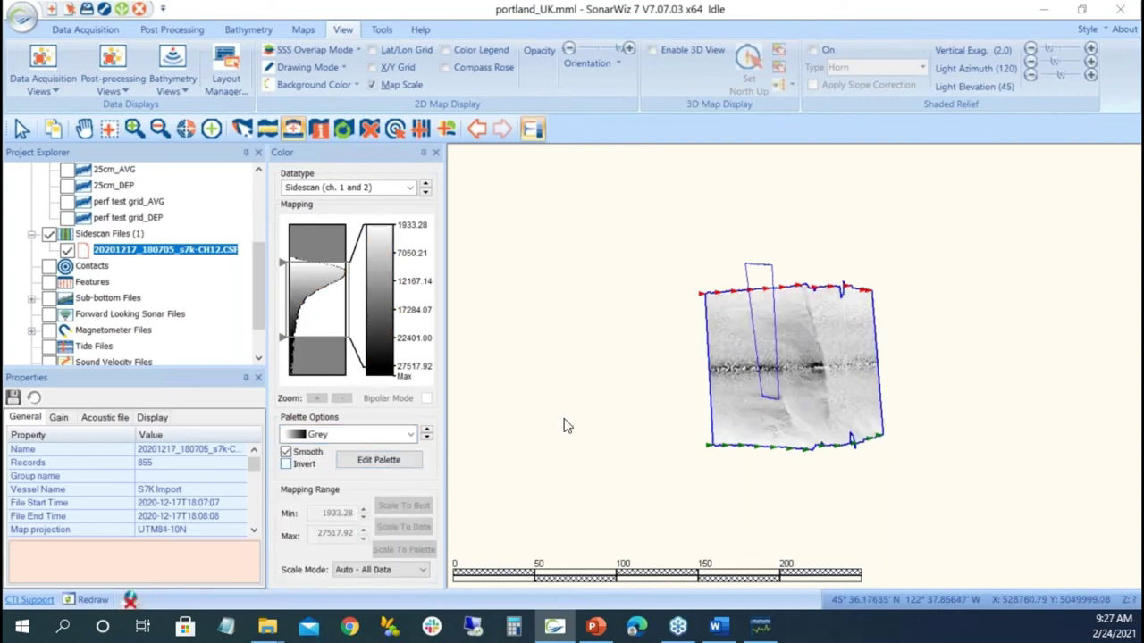
left_click(1054, 383)
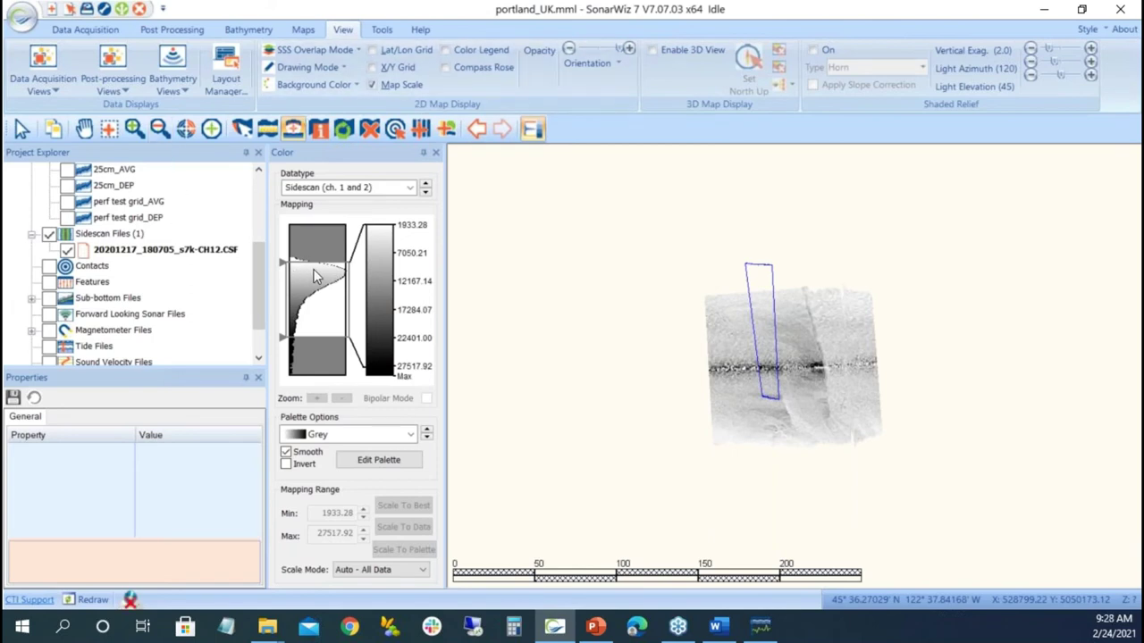
Fit the project in the 2D map and turn off the map scale.
left_click(218, 130)
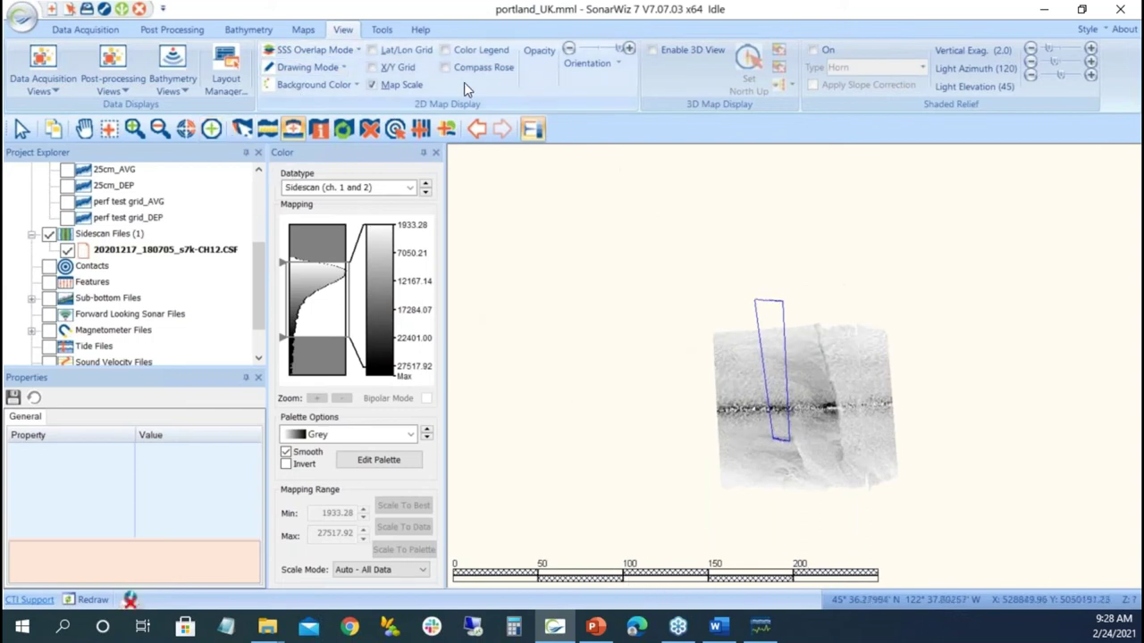
left_click(376, 83)
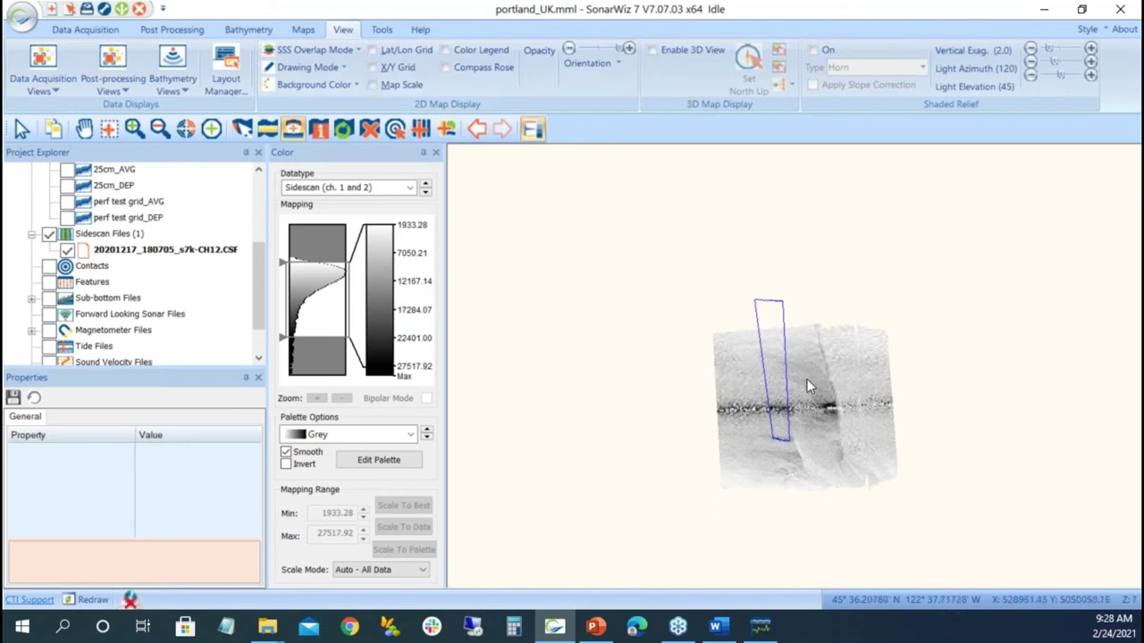
scroll(807, 379, "up", 1)
scroll(834, 394, "up", 1)
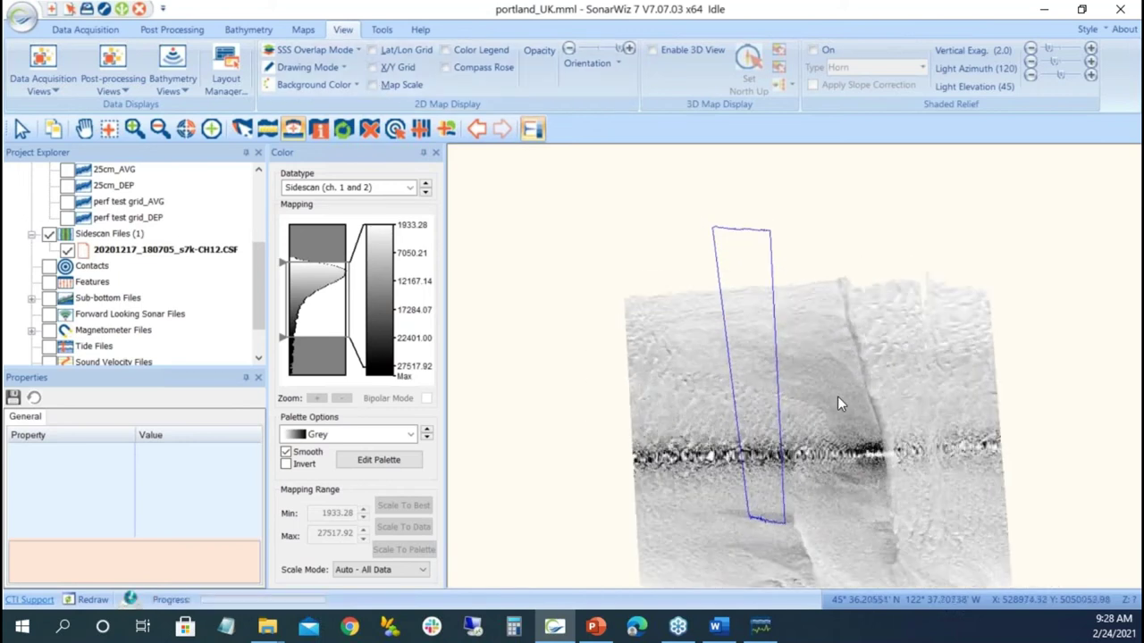
scroll(837, 397, "down", 1)
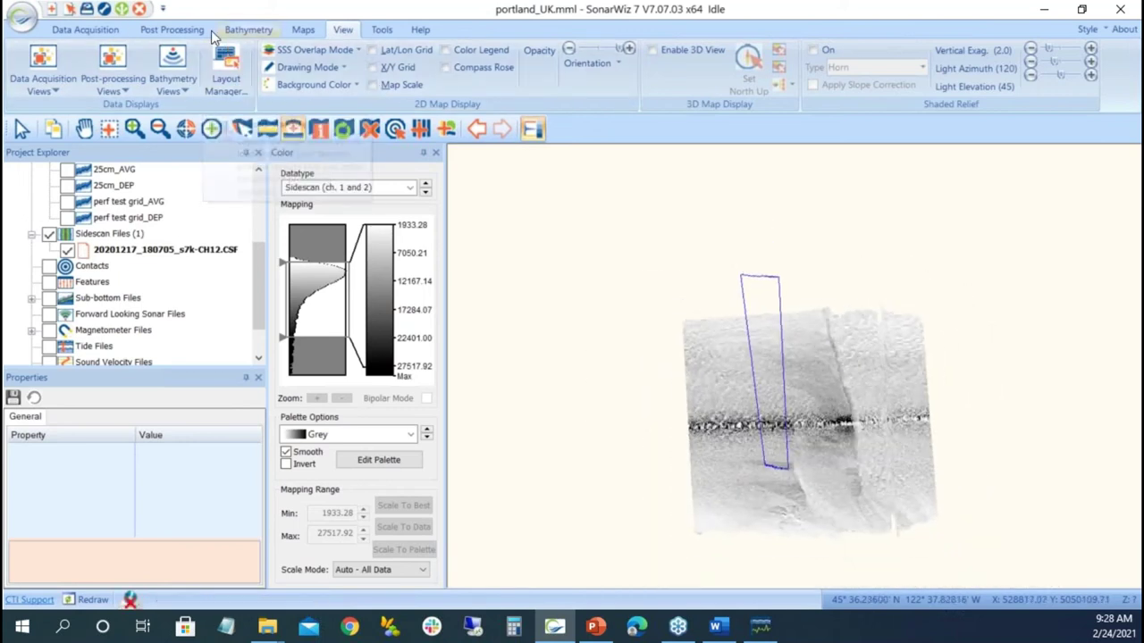
Export the project as the GeoTIFF image portland_UK.tif with 32-bit color resolution at 1 meter per pixel.
left_click(175, 31)
left_click(236, 89)
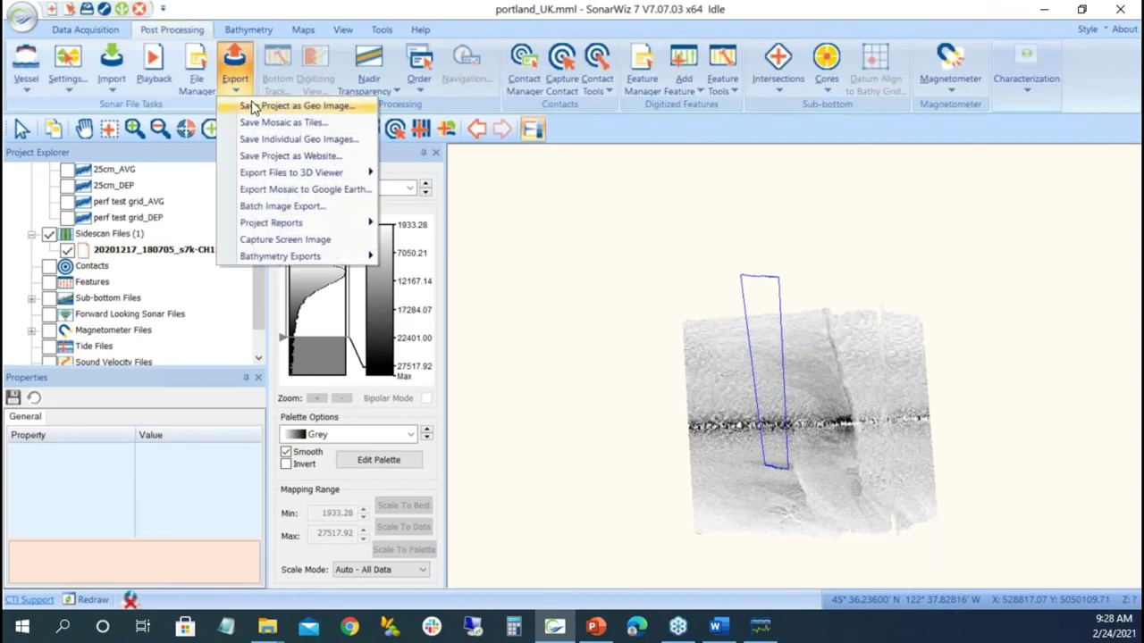
left_click(260, 108)
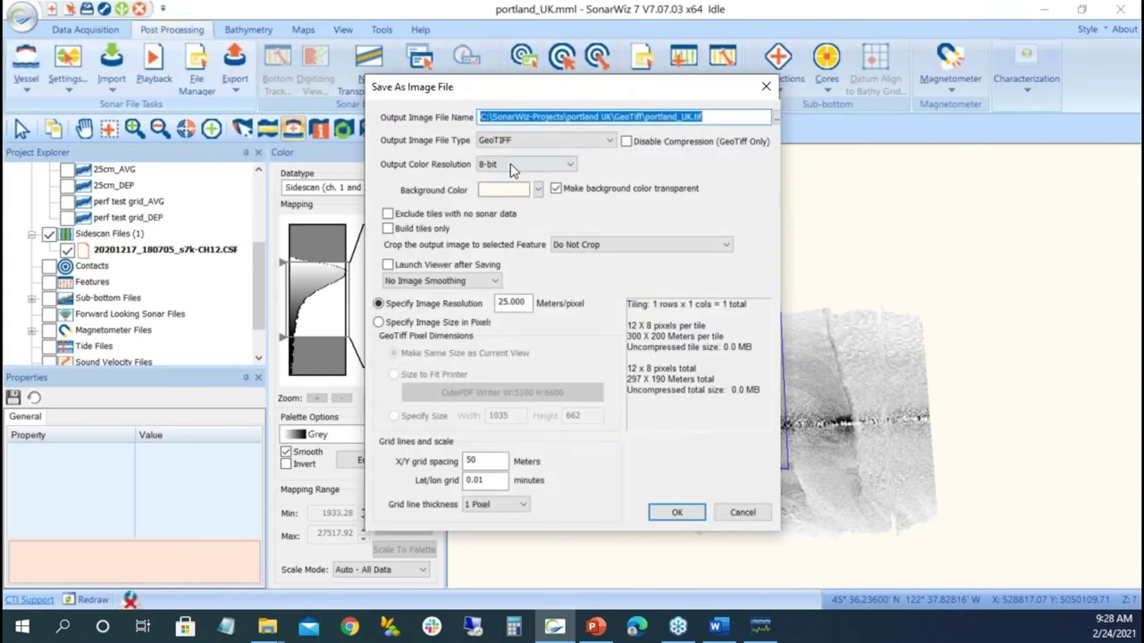
left_click(569, 164)
left_click(547, 204)
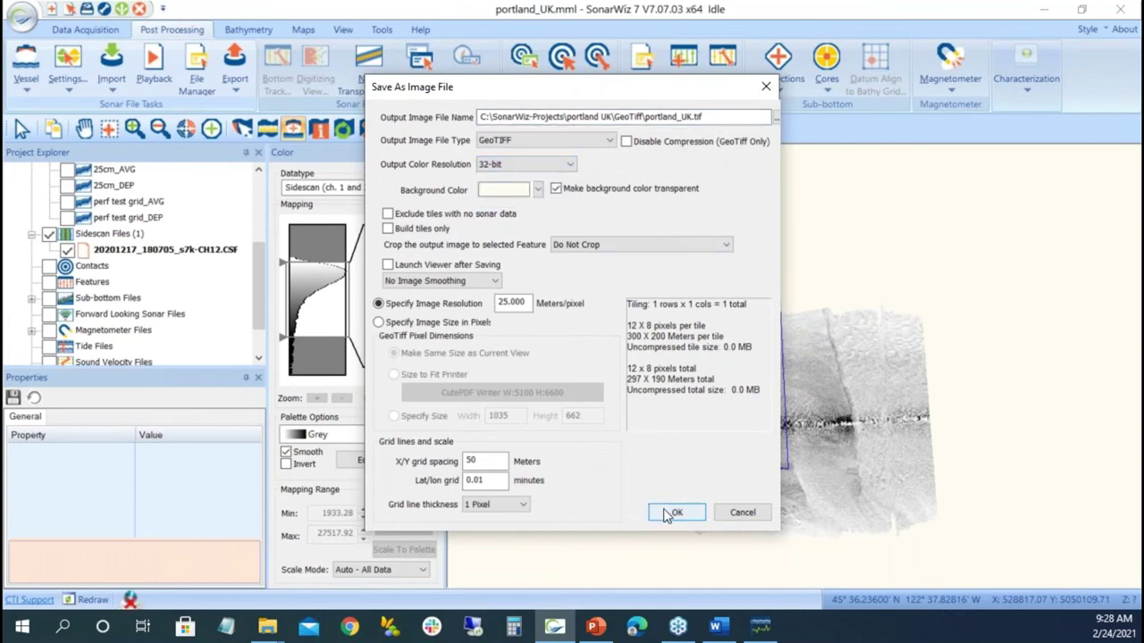
left_click_drag(527, 303, 395, 304)
type("1")
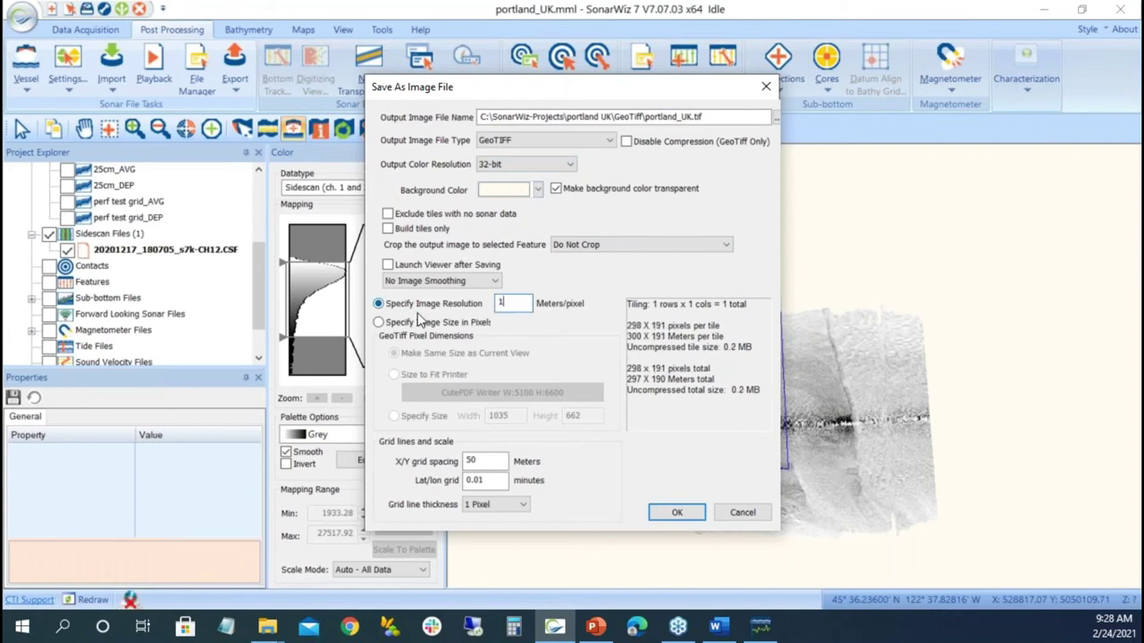
left_click(687, 517)
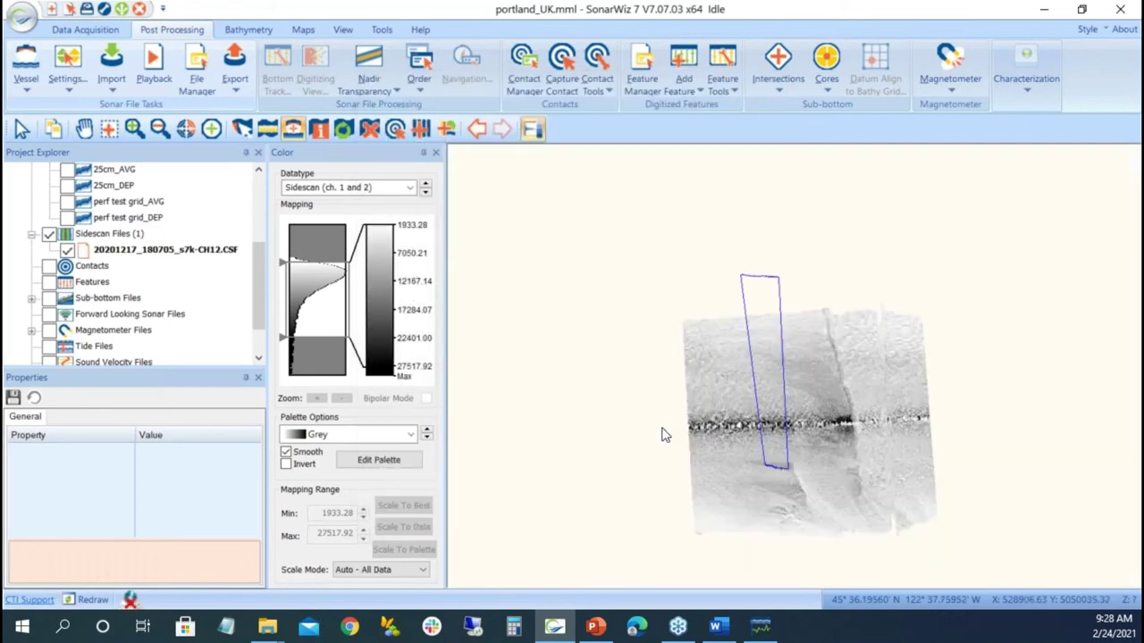
Show the 25cm_DEP grid on the map and hide the sidescan file 20201217_180705_s7k-CH12.CSF.
scroll(146, 255, "up", 3)
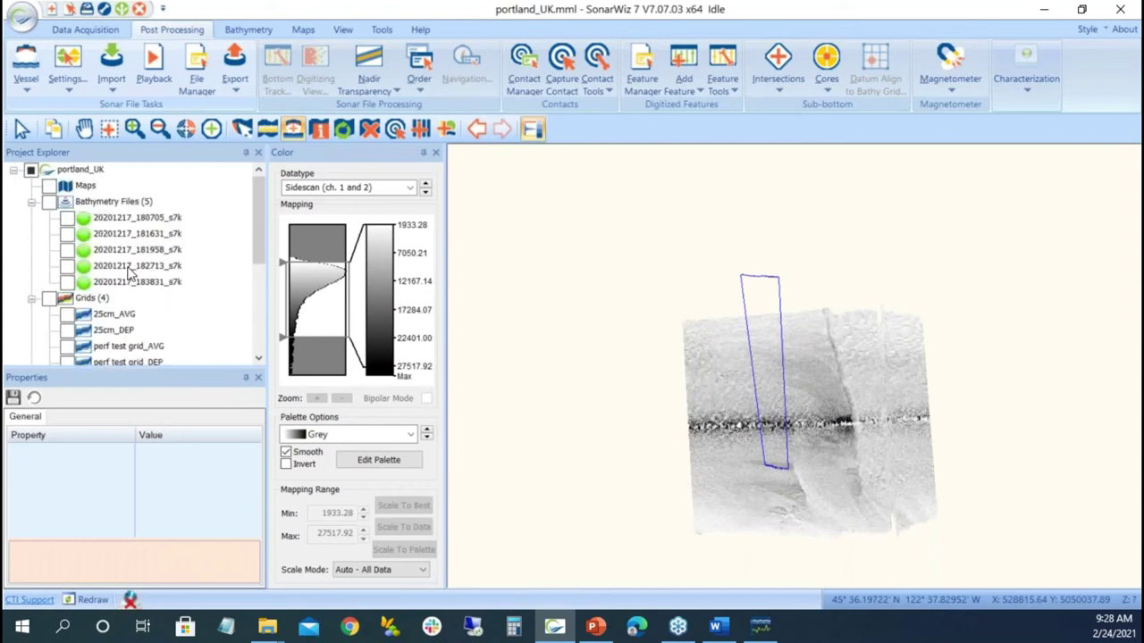
scroll(130, 272, "down", 1)
left_click(67, 299)
left_click(67, 298)
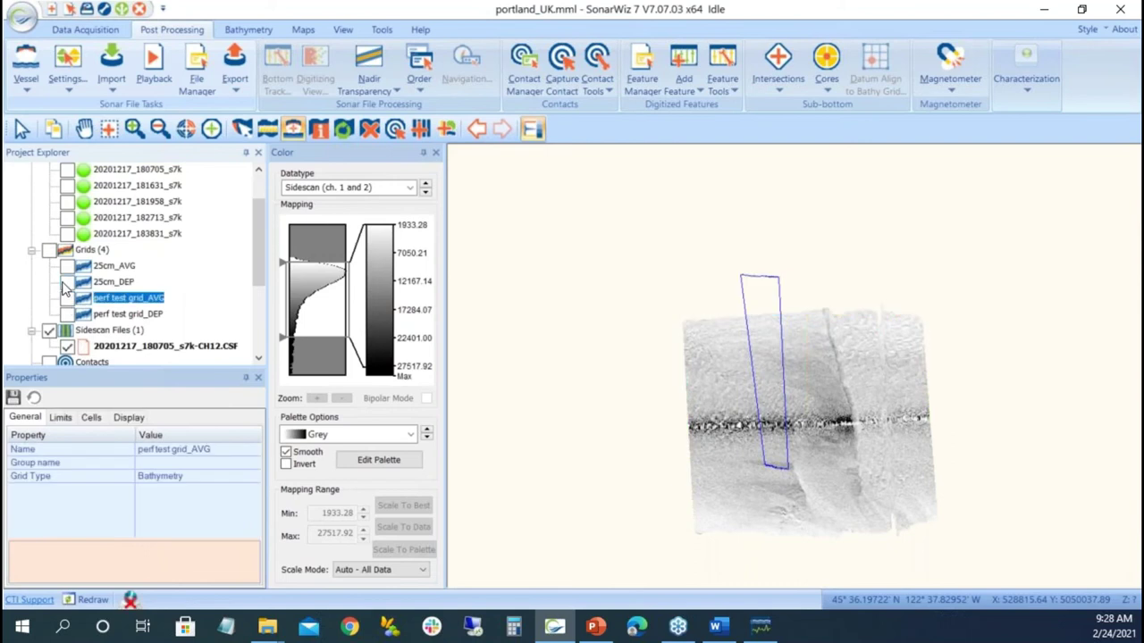
left_click(68, 282)
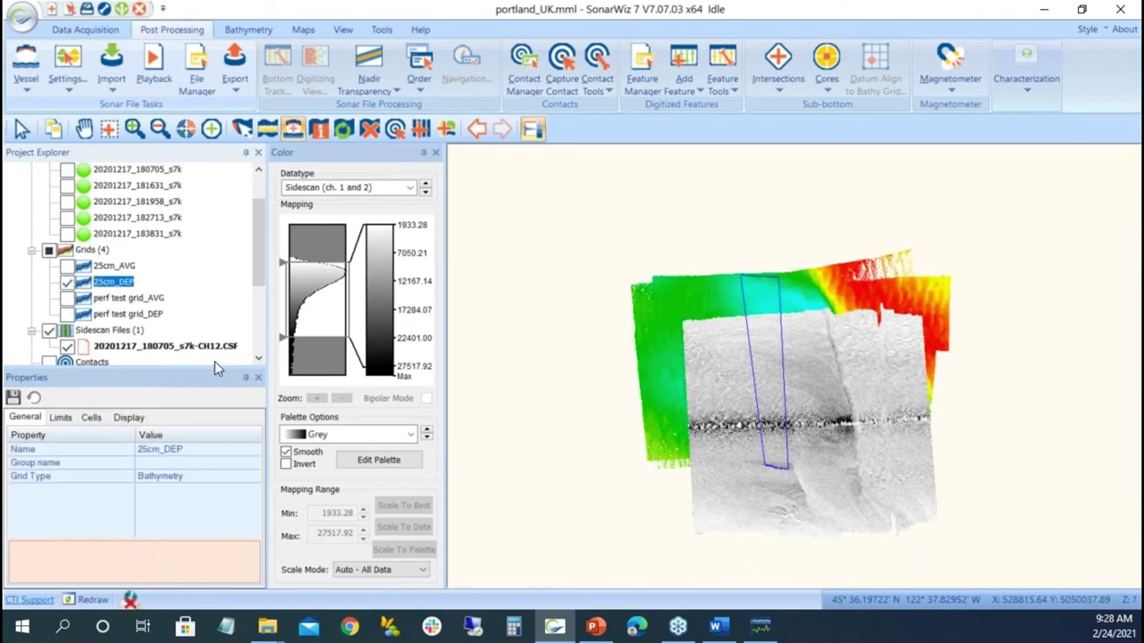
left_click(68, 347)
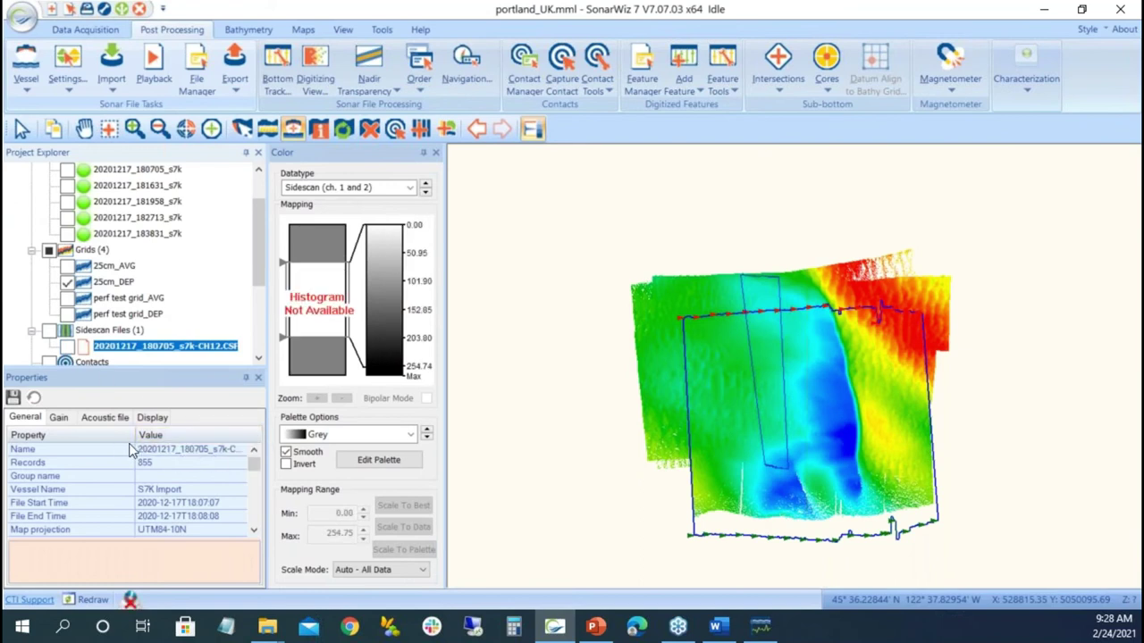
Enable 3D display for the sidescan file and open the 3D view to inspect its imagery with the 25cm_DEP grid.
scroll(71, 206, "up", 1)
scroll(76, 228, "down", 2)
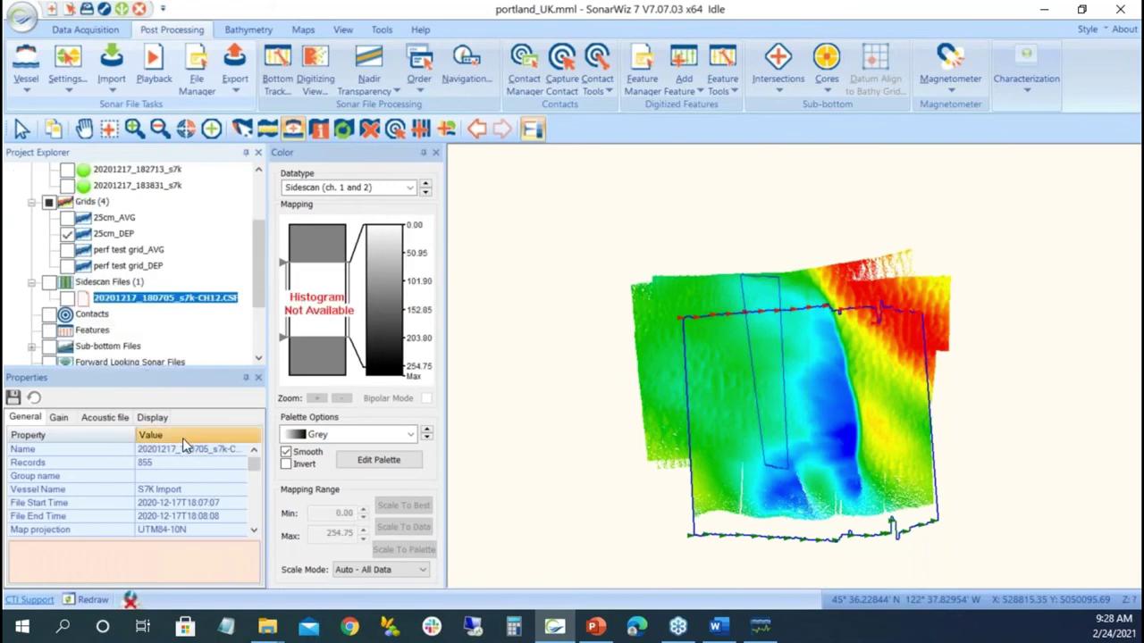
left_click(152, 417)
left_click(143, 477)
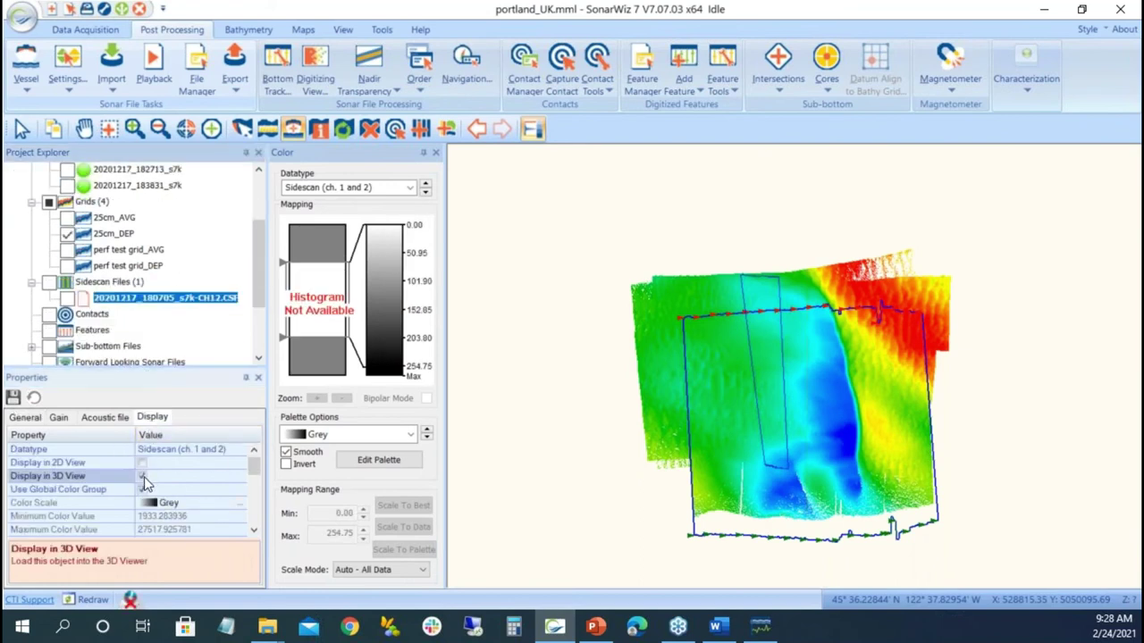
left_click(345, 30)
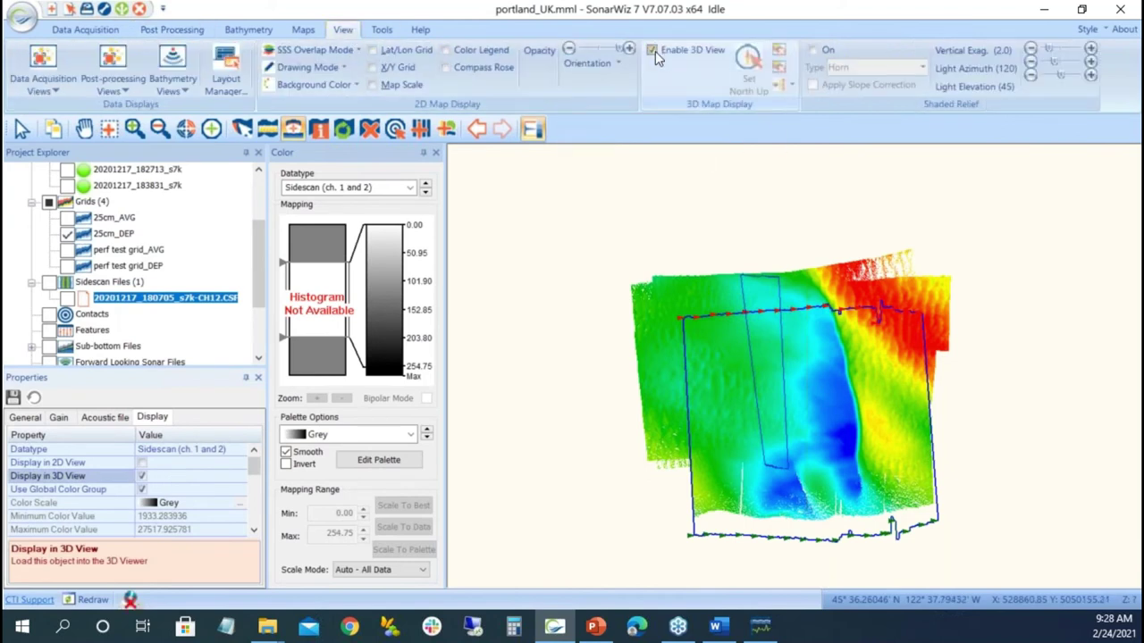
left_click(655, 51)
left_click_drag(655, 309, 832, 332)
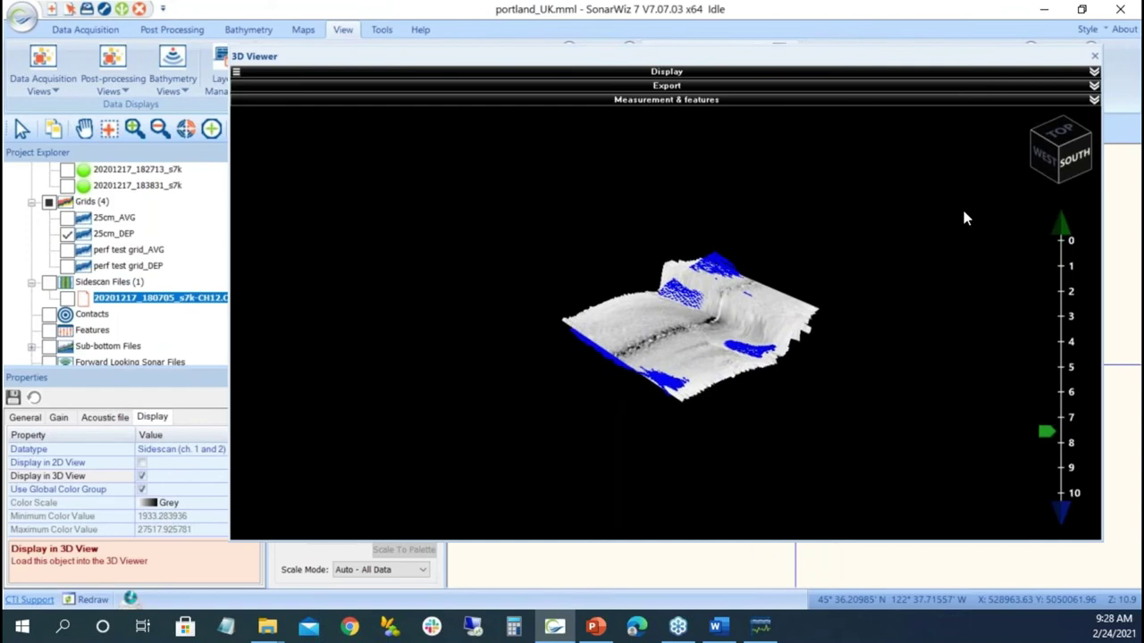
Clear the loaded objects from the 3D viewer and dock the viewer beside the 2D map.
left_click_drag(883, 62, 862, 131)
left_click(779, 52)
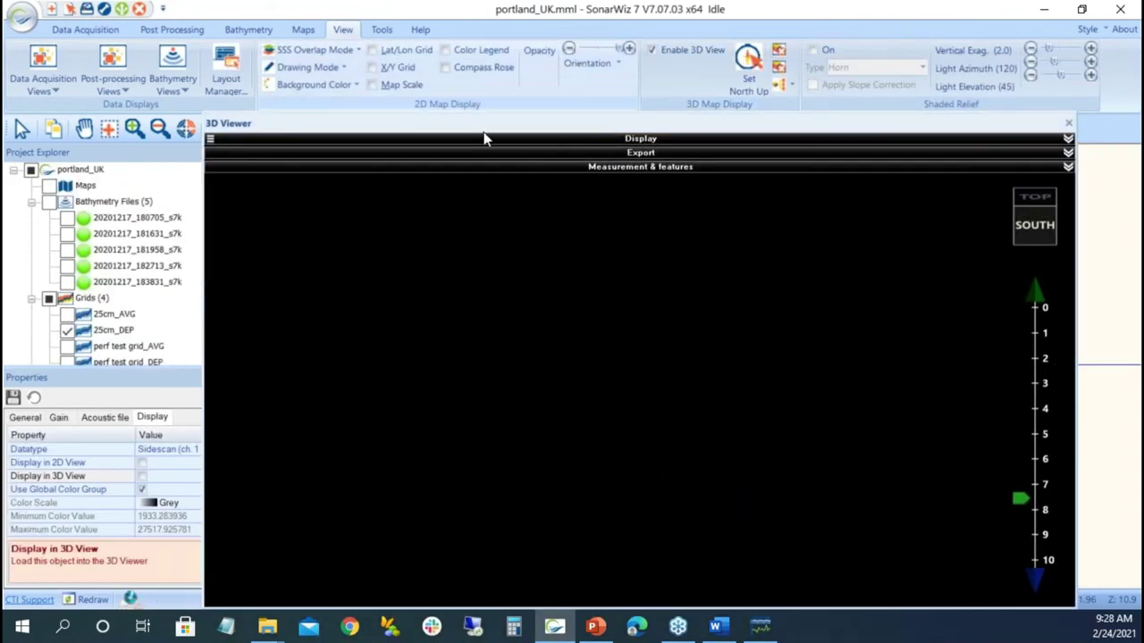
left_click_drag(487, 130, 818, 361)
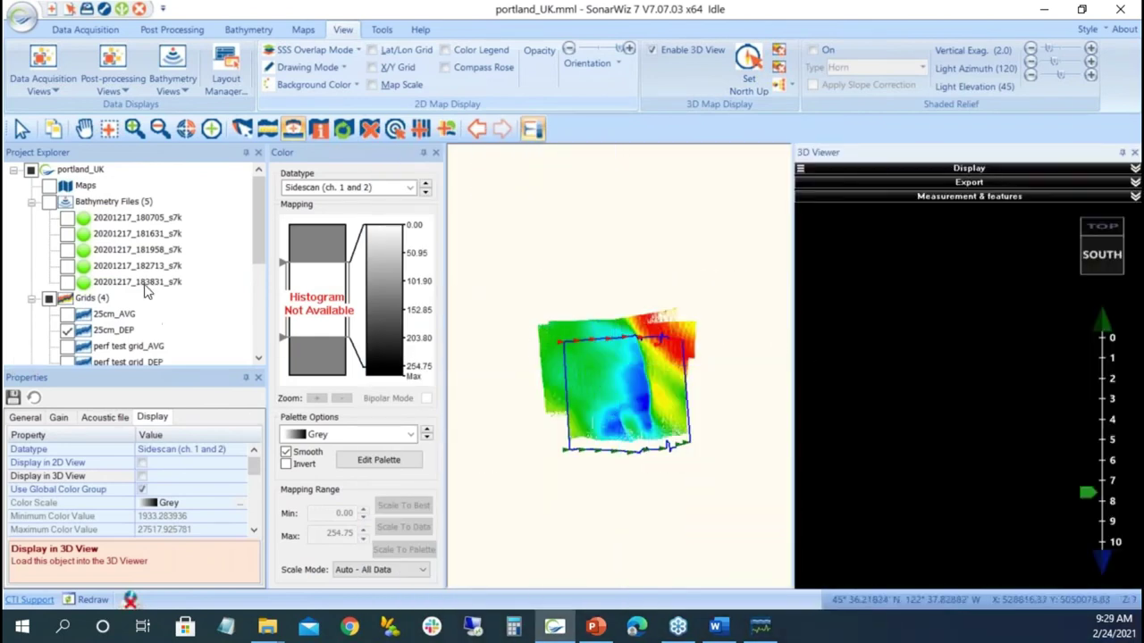
Show the 25cm_AVG grid on the map instead of 25cm_DEP, and enable its 3D display.
left_click(113, 314)
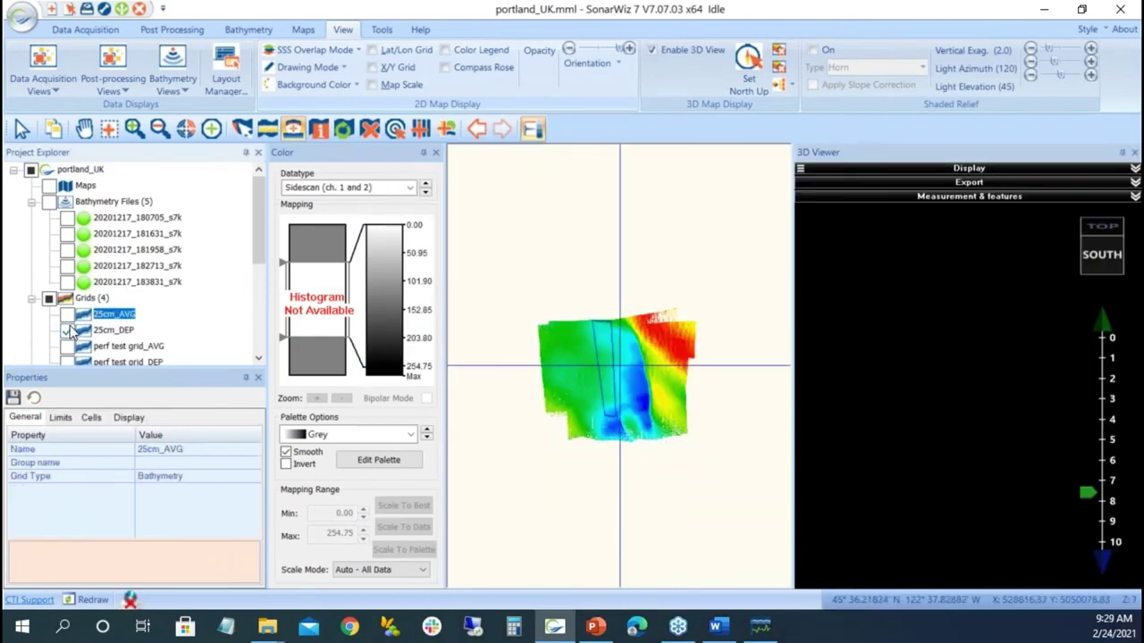
left_click(67, 330)
left_click(67, 314)
left_click(129, 419)
left_click(142, 476)
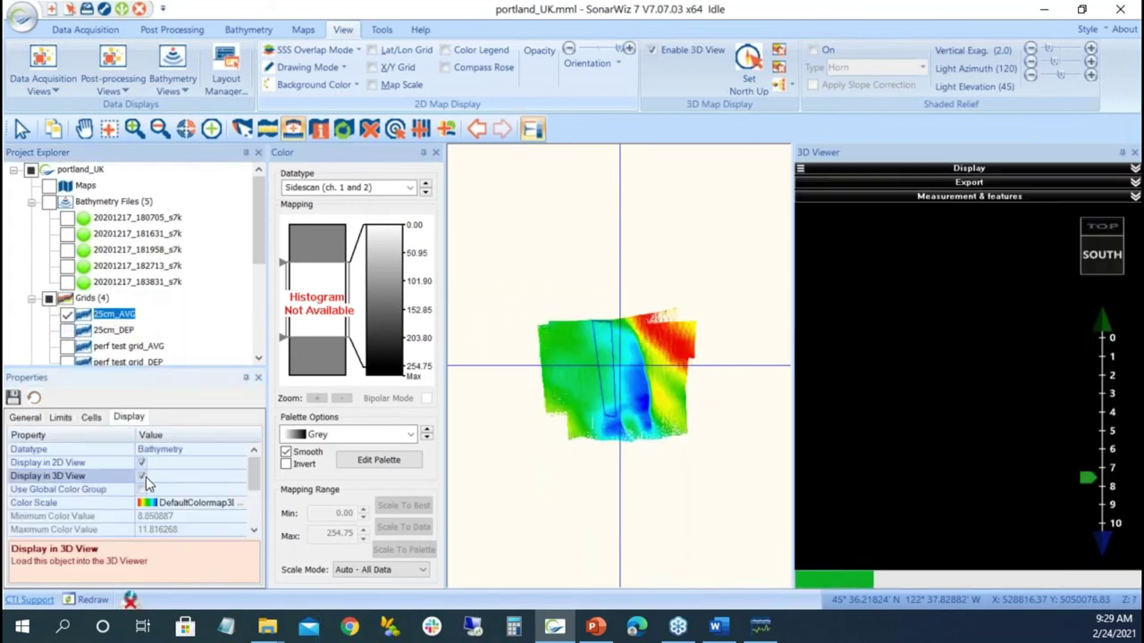
left_click_drag(935, 399, 848, 256)
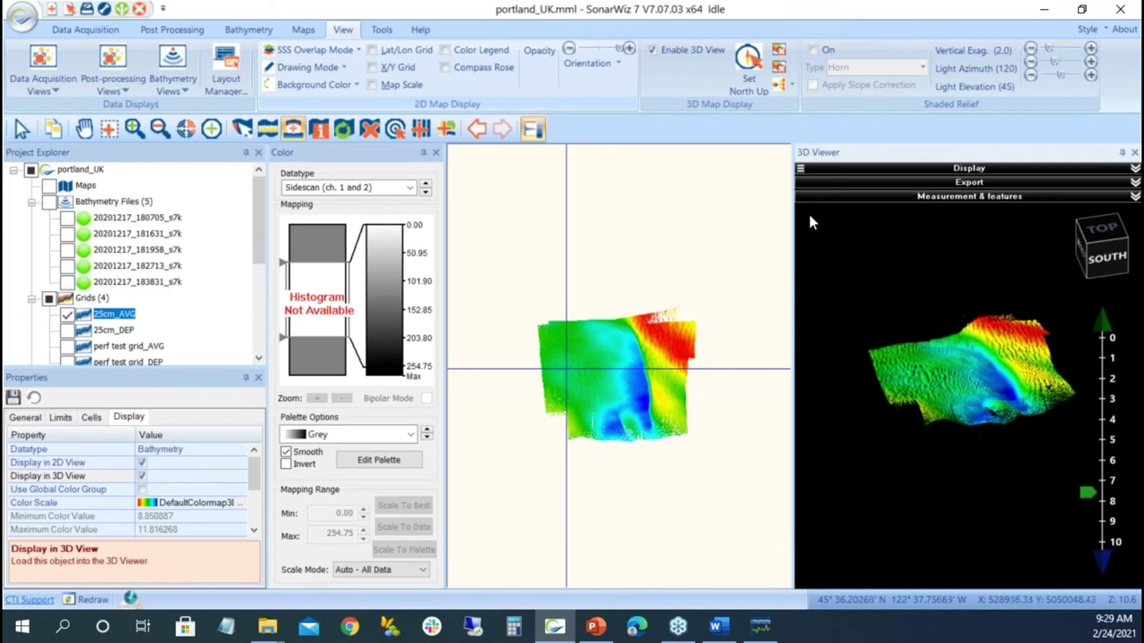
Add portland_UK.tif from the portland UK project's GeoTiff folder to the 3D scene as a GeoImage.
left_click(800, 170)
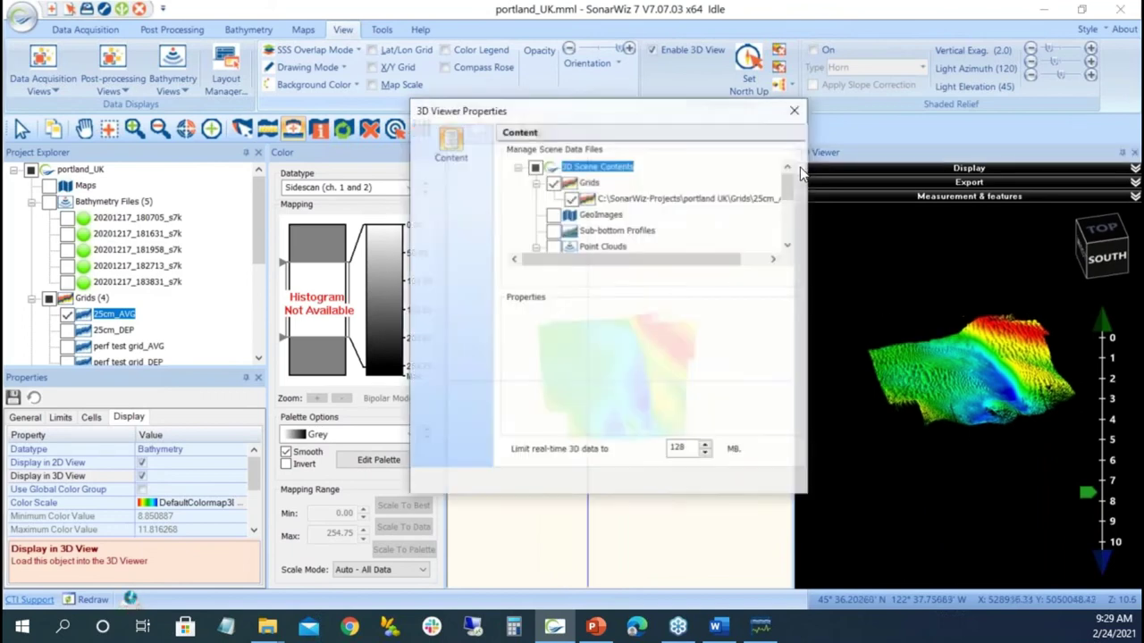
left_click(610, 223)
right_click(610, 224)
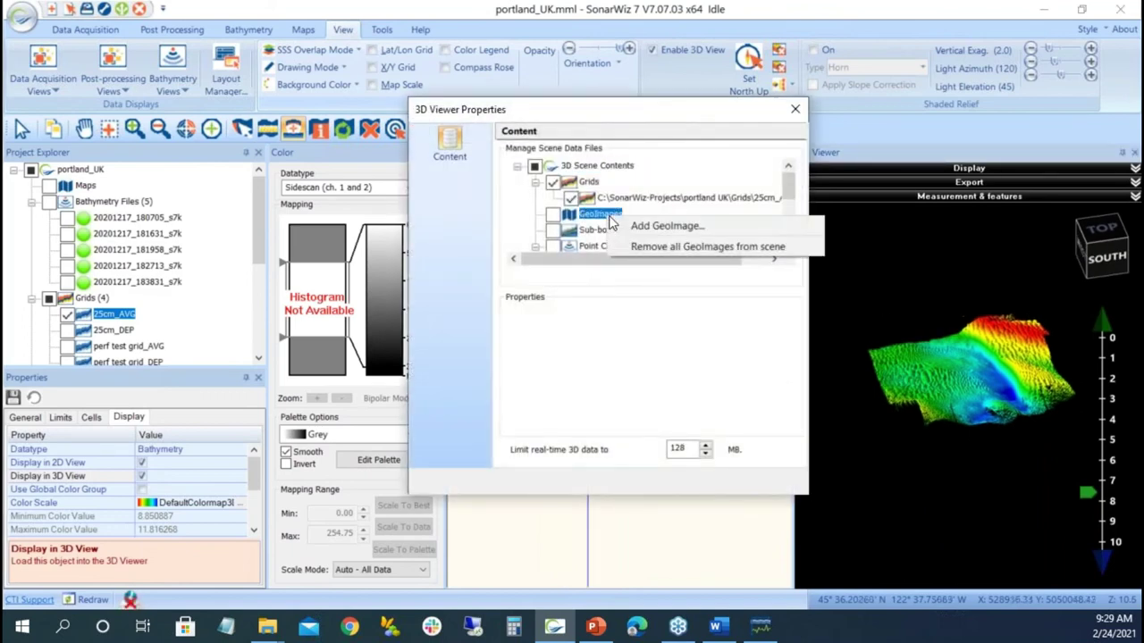
left_click(654, 227)
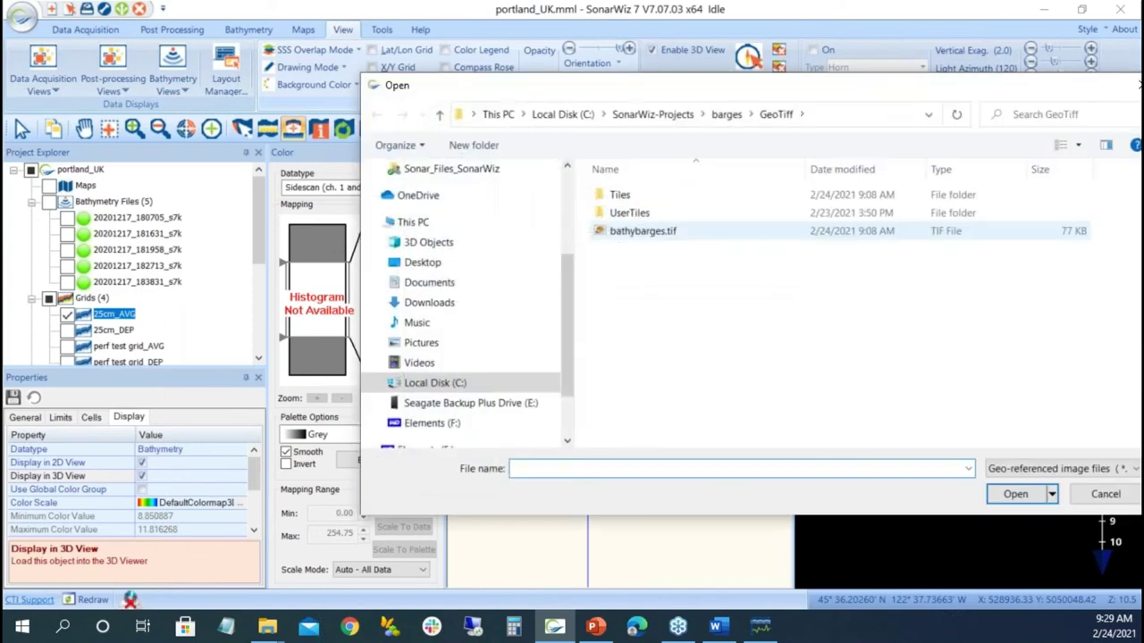
left_click(661, 117)
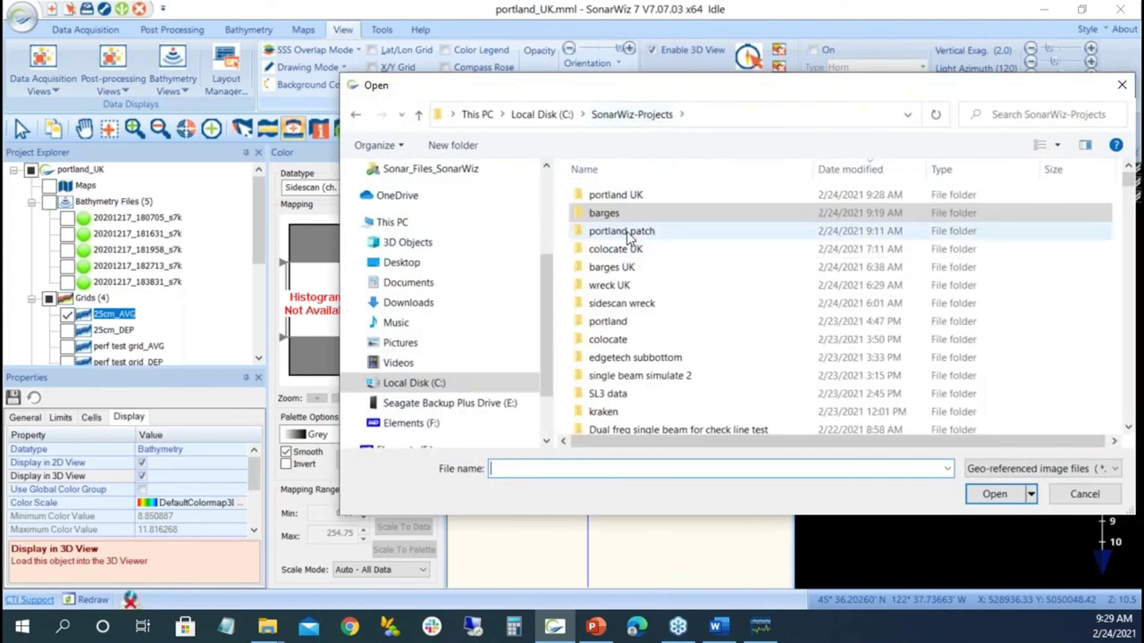
double_click(617, 195)
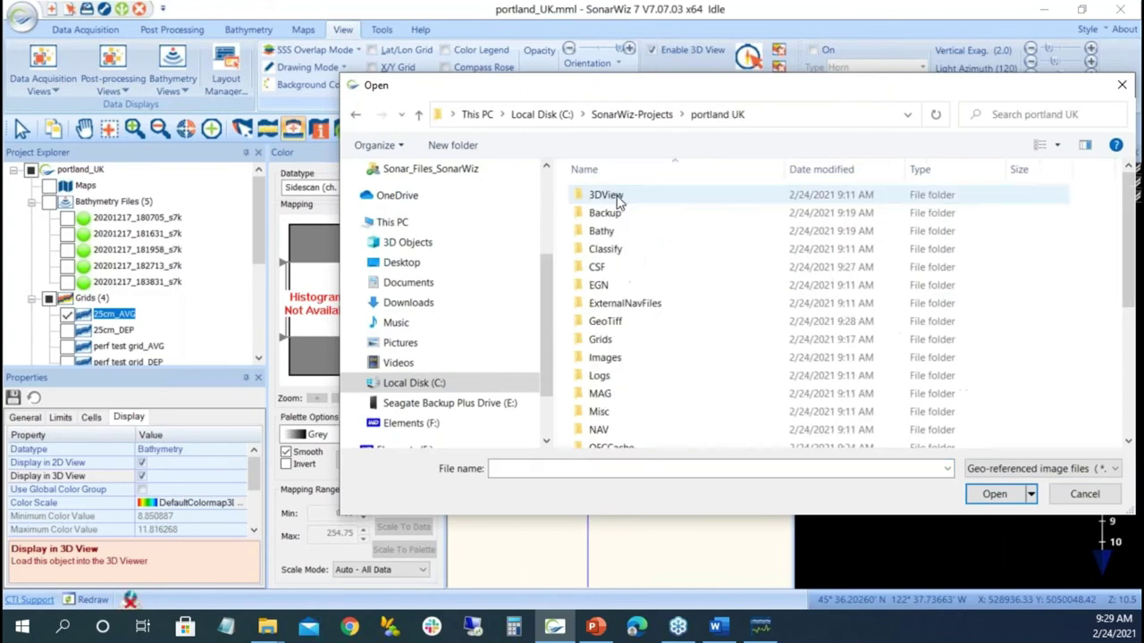
double_click(599, 321)
left_click(615, 234)
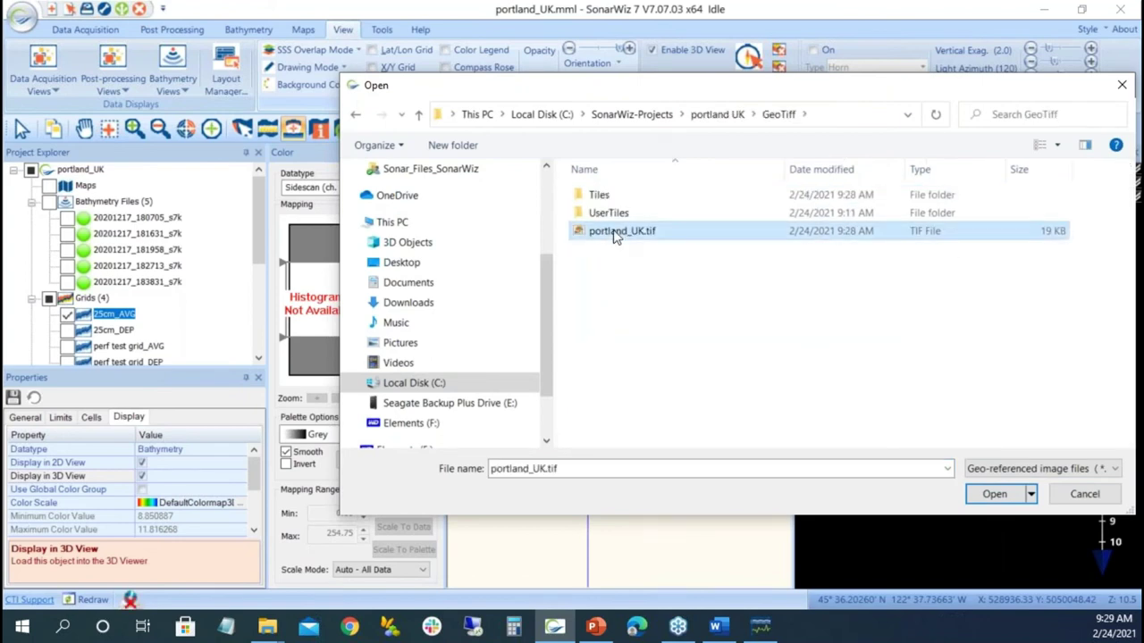
left_click(1001, 491)
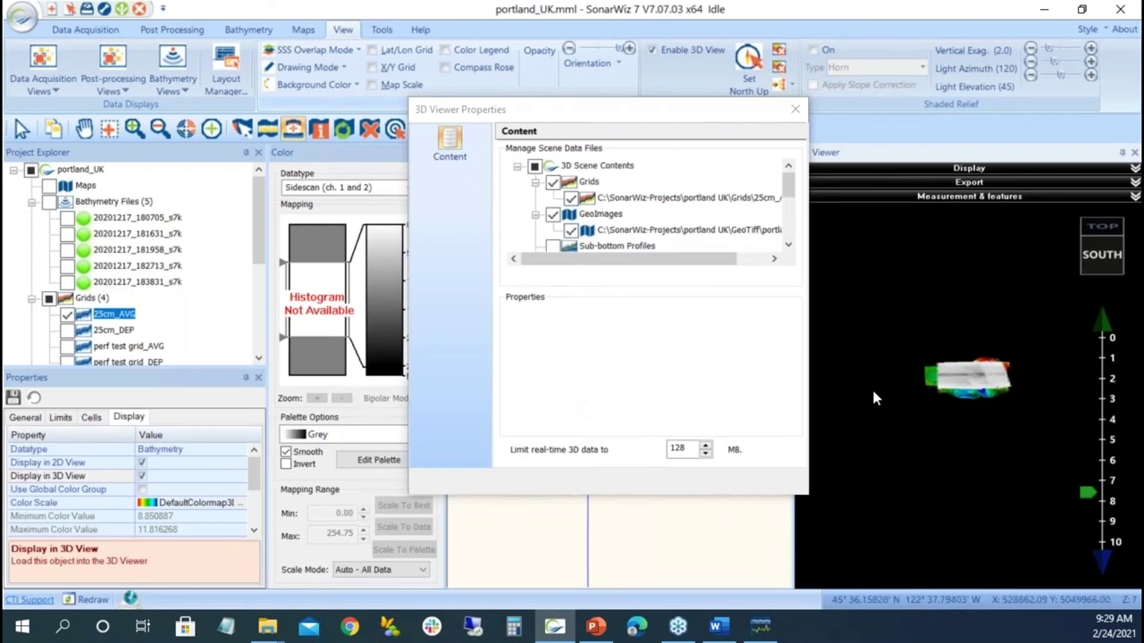
Drape the portland_UK.tif image over the 25cm_AVG grid, then inspect the draped surface in 3D and close the viewer.
left_click(653, 204)
left_click(653, 204)
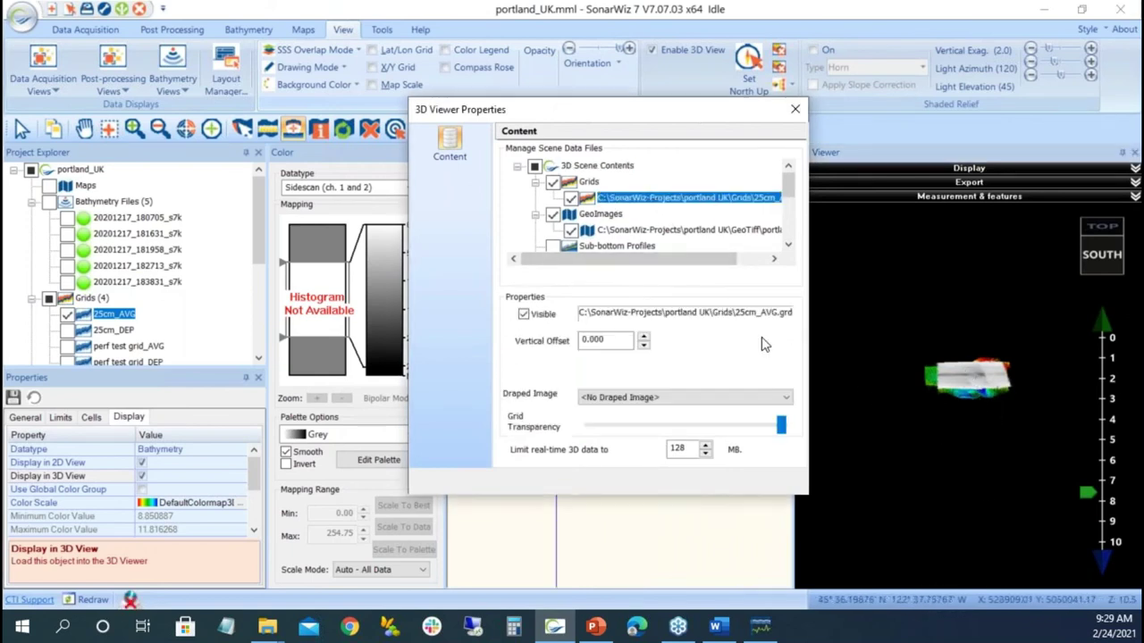
left_click(786, 398)
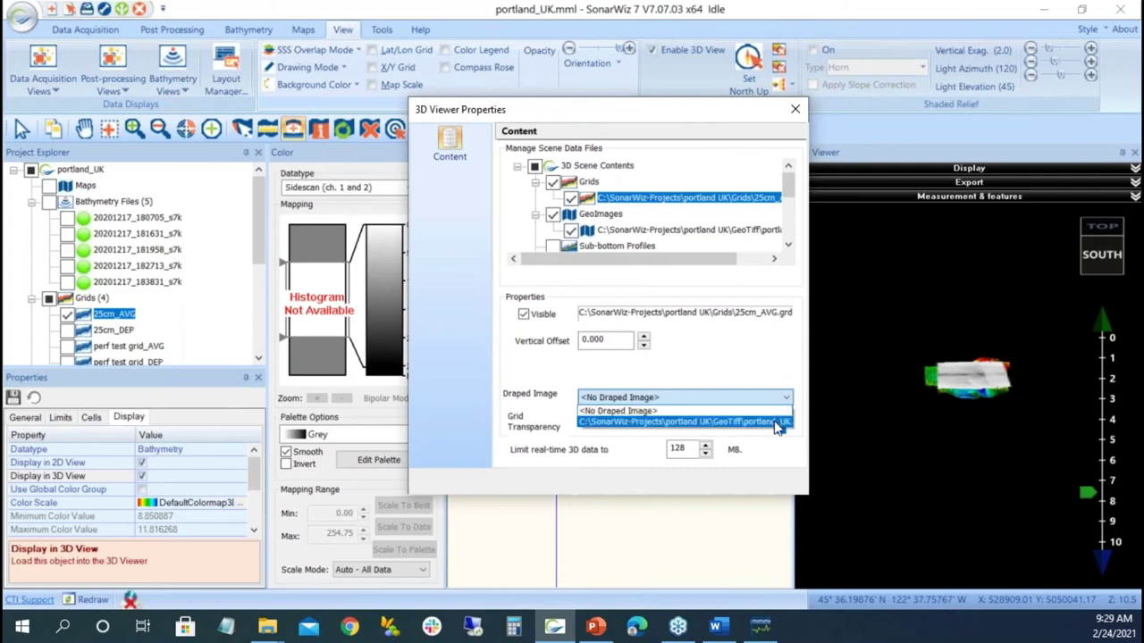
left_click(777, 422)
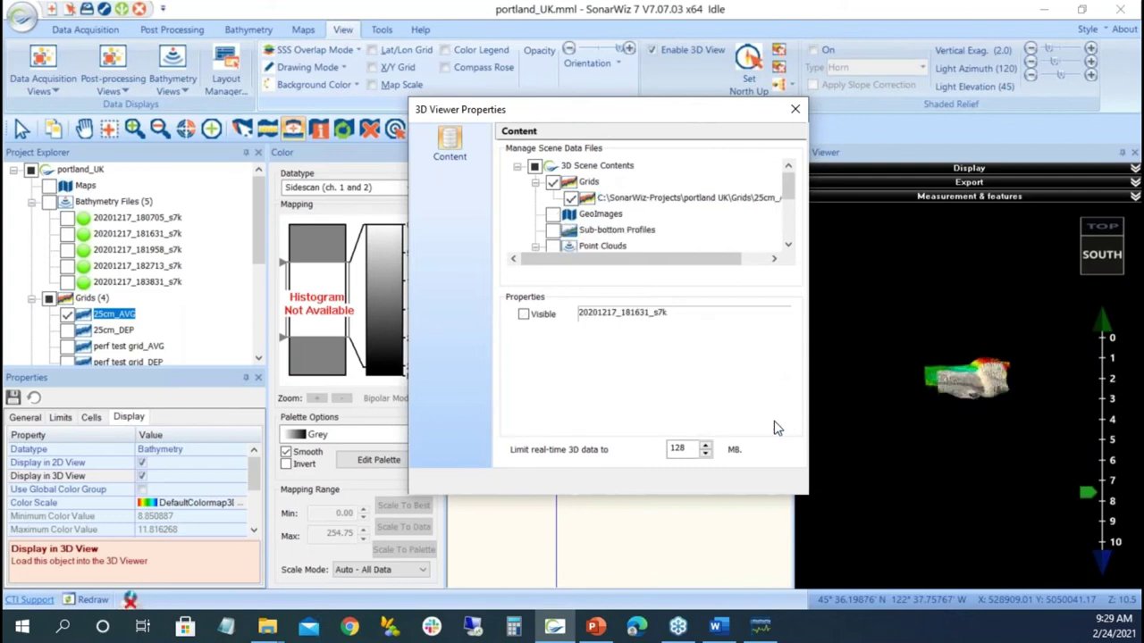
left_click(799, 109)
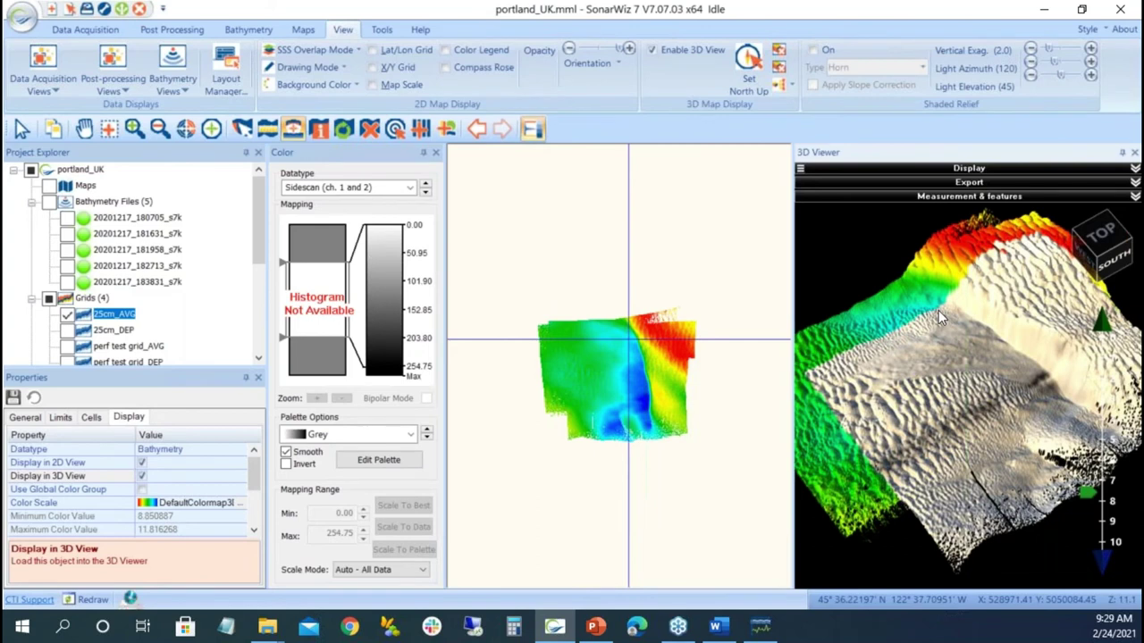
left_click_drag(939, 311, 929, 267)
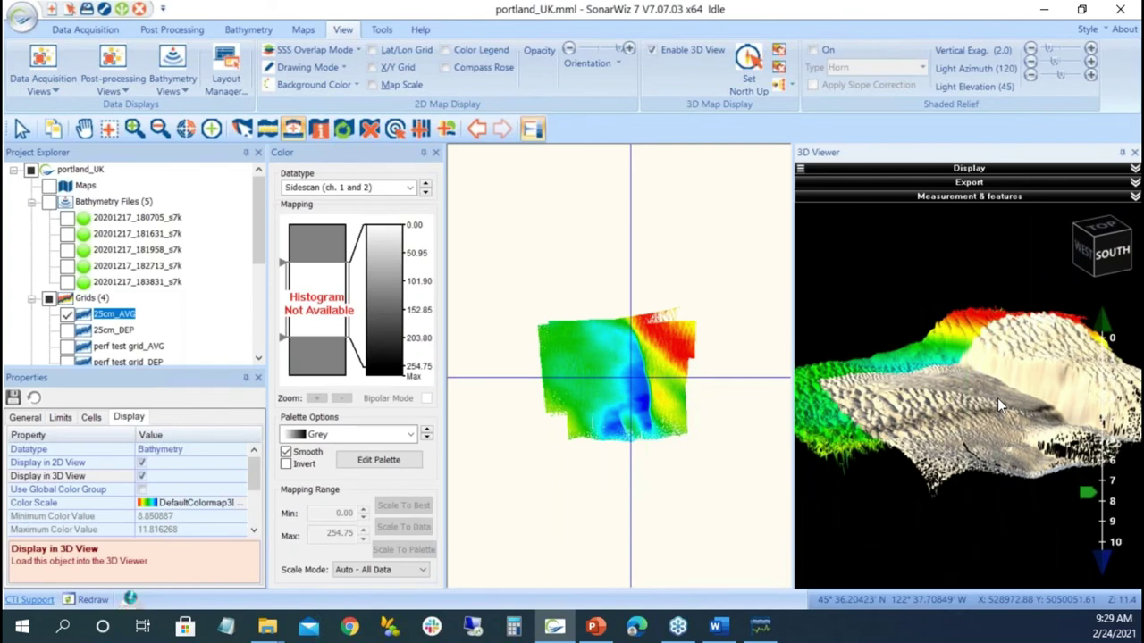
left_click(1134, 153)
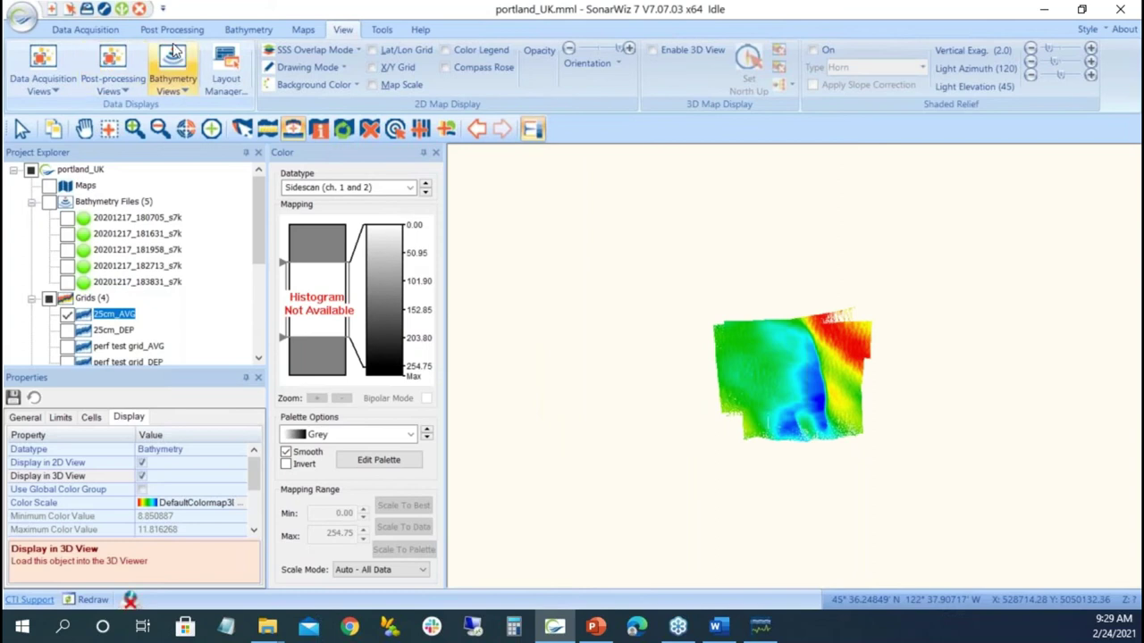
View the Tide Editor and the Sound Velocity Editor, closing each one without loading any data.
left_click(248, 30)
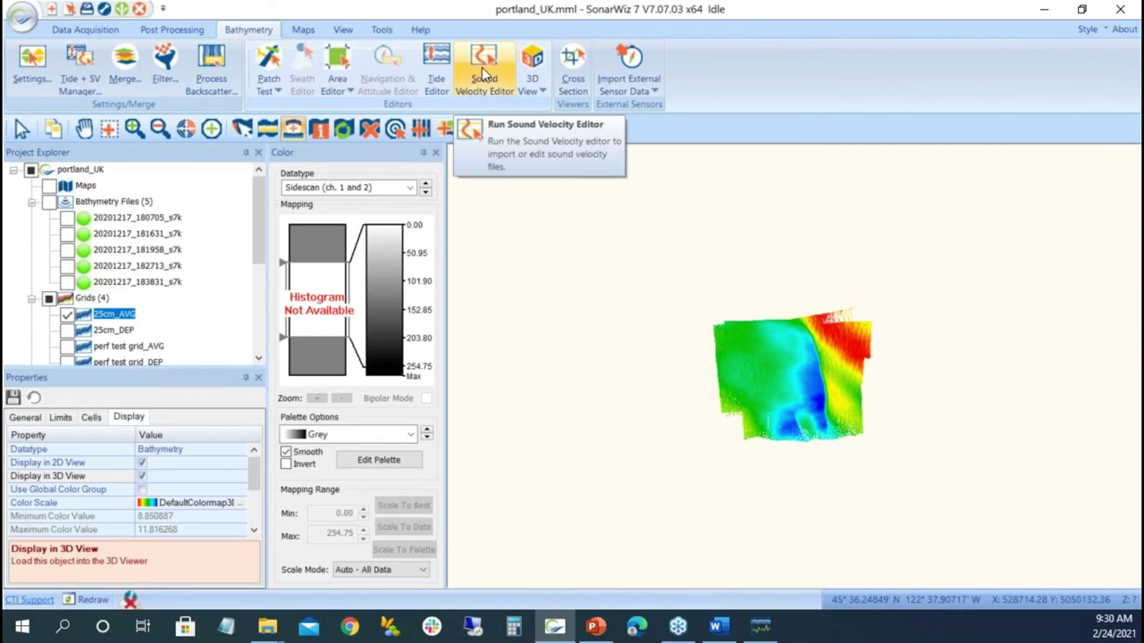
left_click(438, 82)
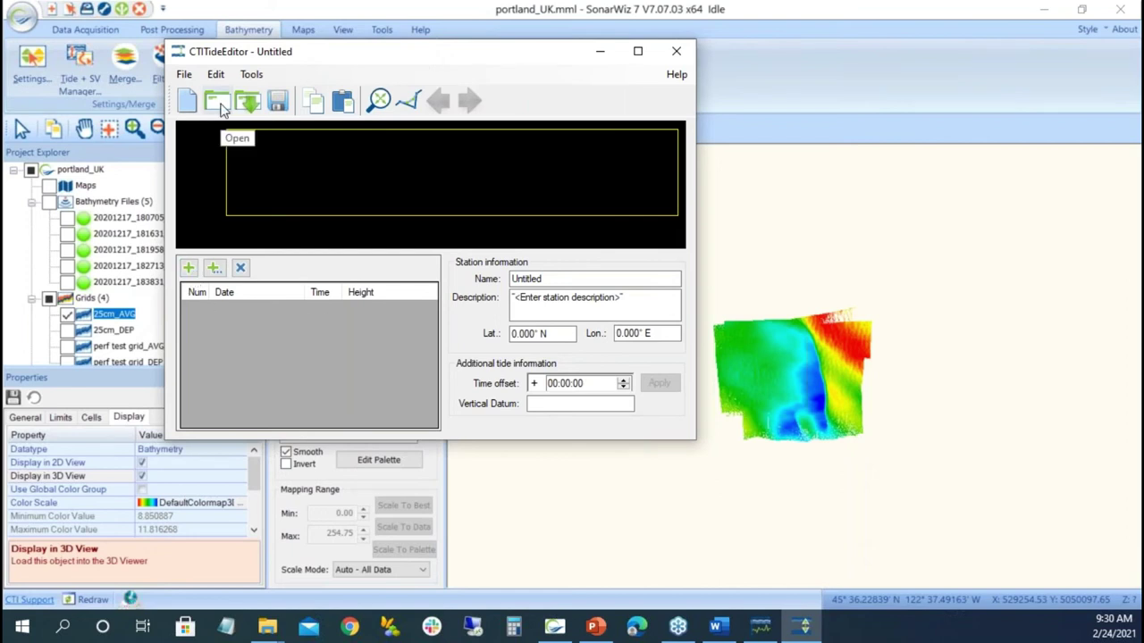
left_click(678, 51)
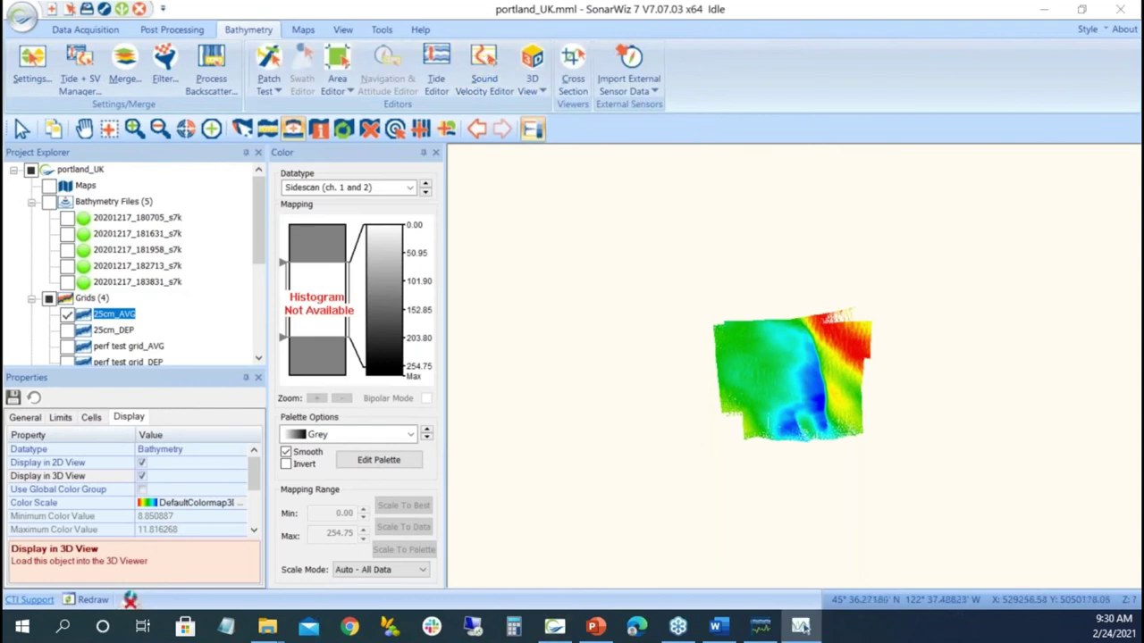
left_click(802, 629)
left_click_drag(926, 131, 573, 135)
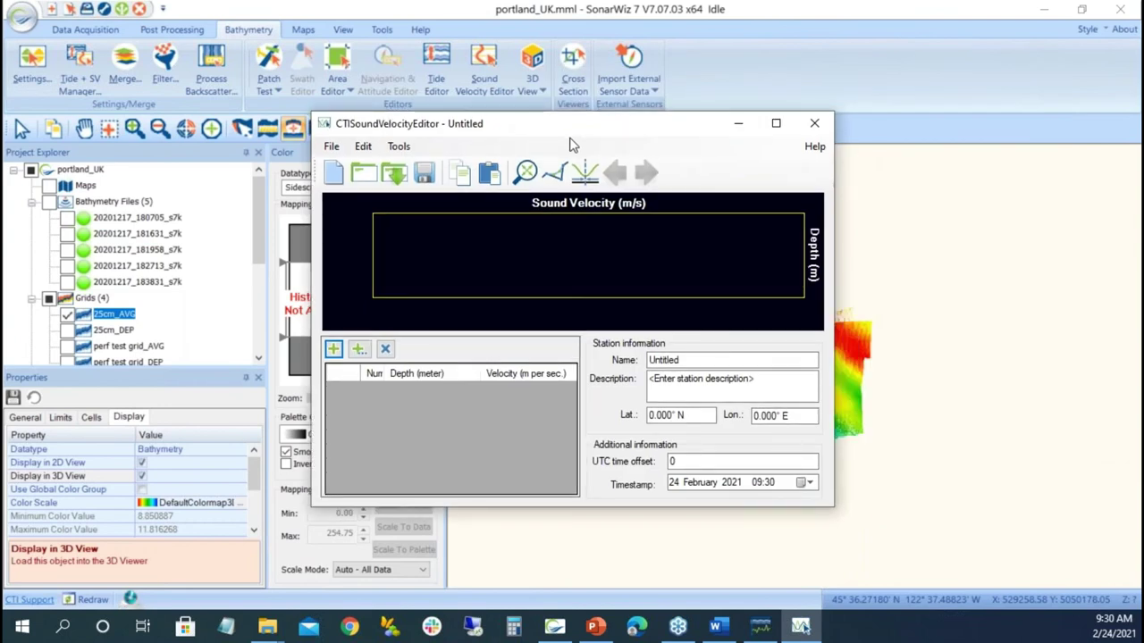
left_click(814, 123)
Enable all bathymetry files in the project and open them in the Tide and Sound Velocity Manager.
left_click(75, 57)
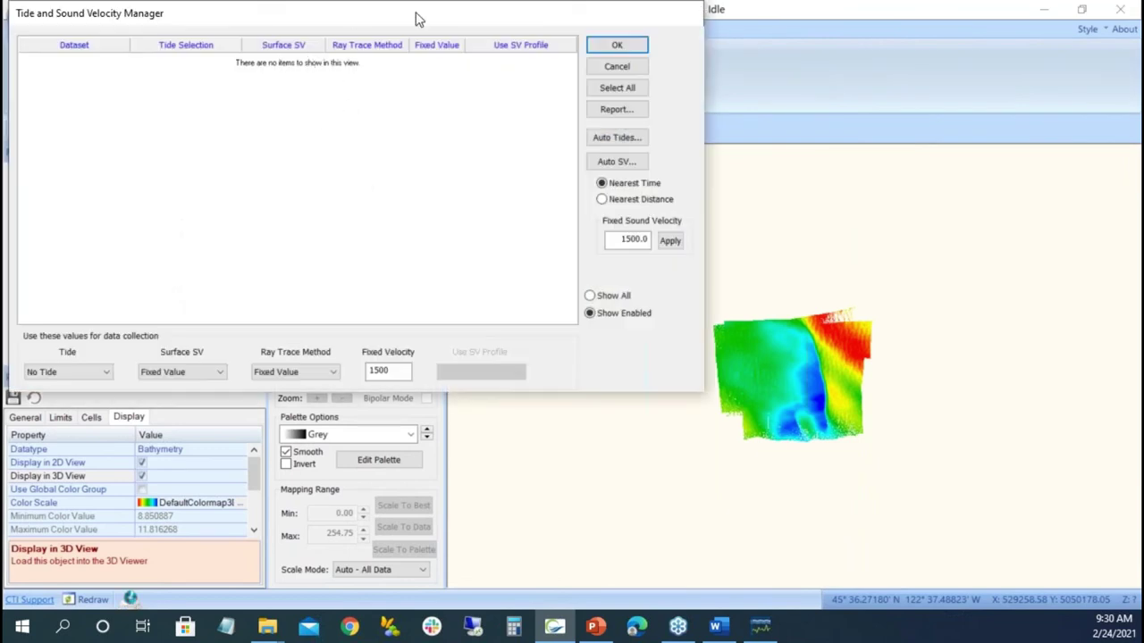
left_click(629, 46)
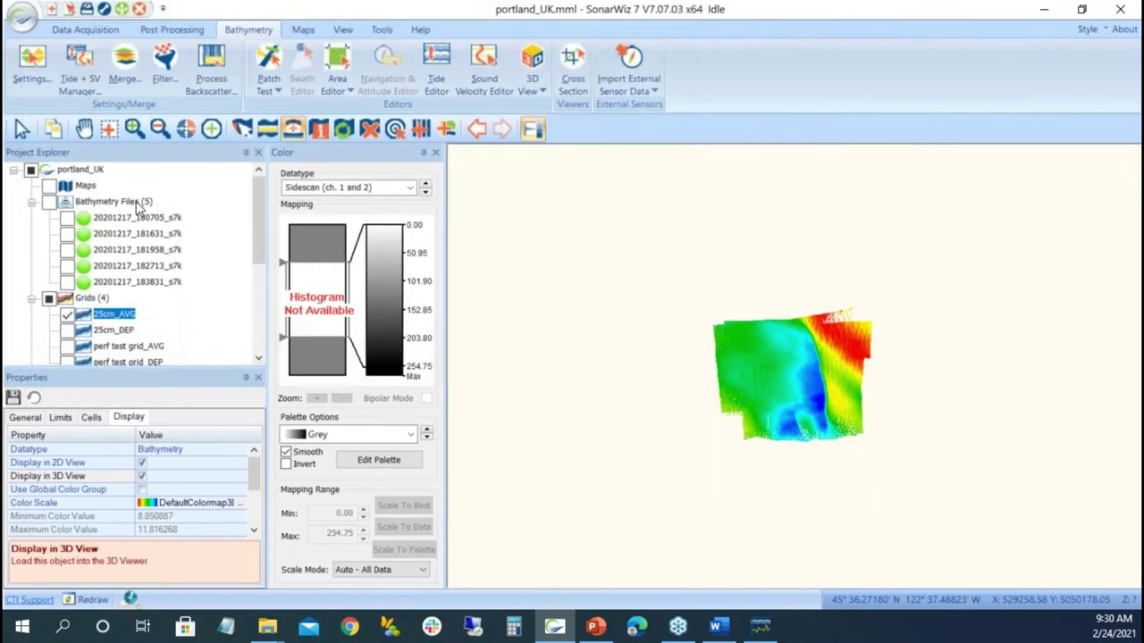
left_click(89, 201)
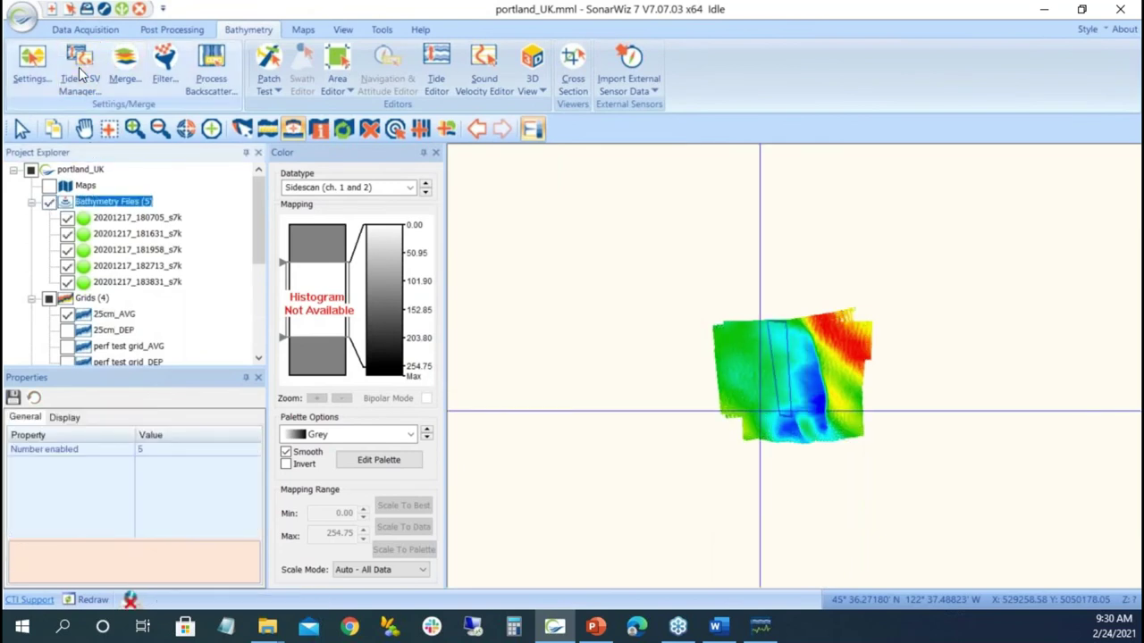
left_click(78, 67)
left_click_drag(340, 16, 588, 100)
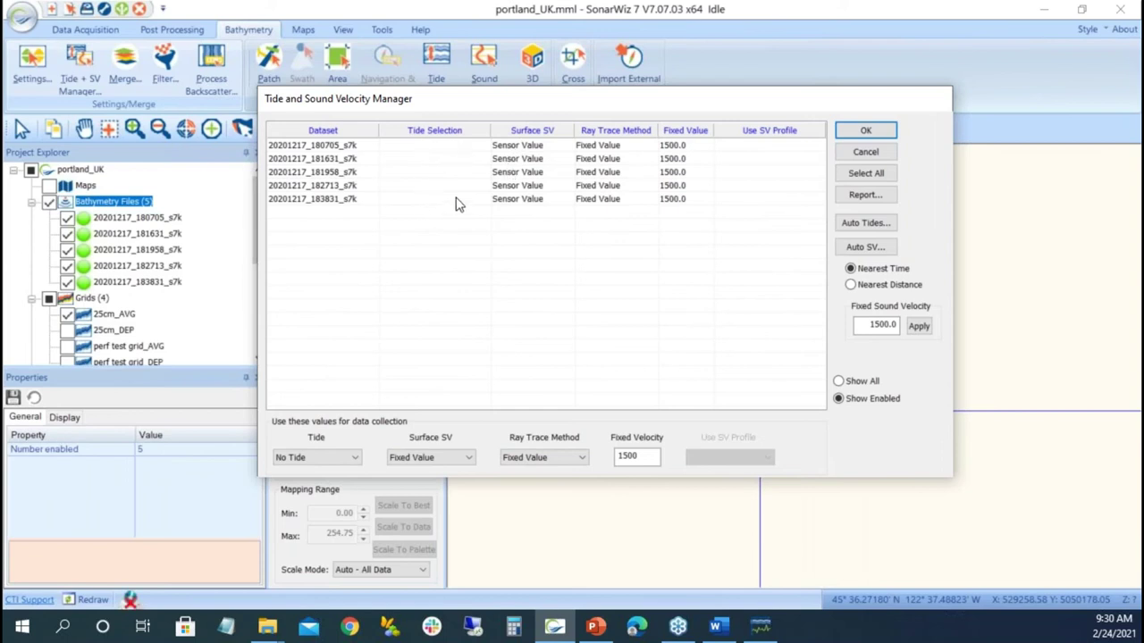
Set the ray trace method of 20201217_180705_s7k to Sensor Value and apply the tide and sound velocity settings.
left_click(617, 147)
left_click(646, 146)
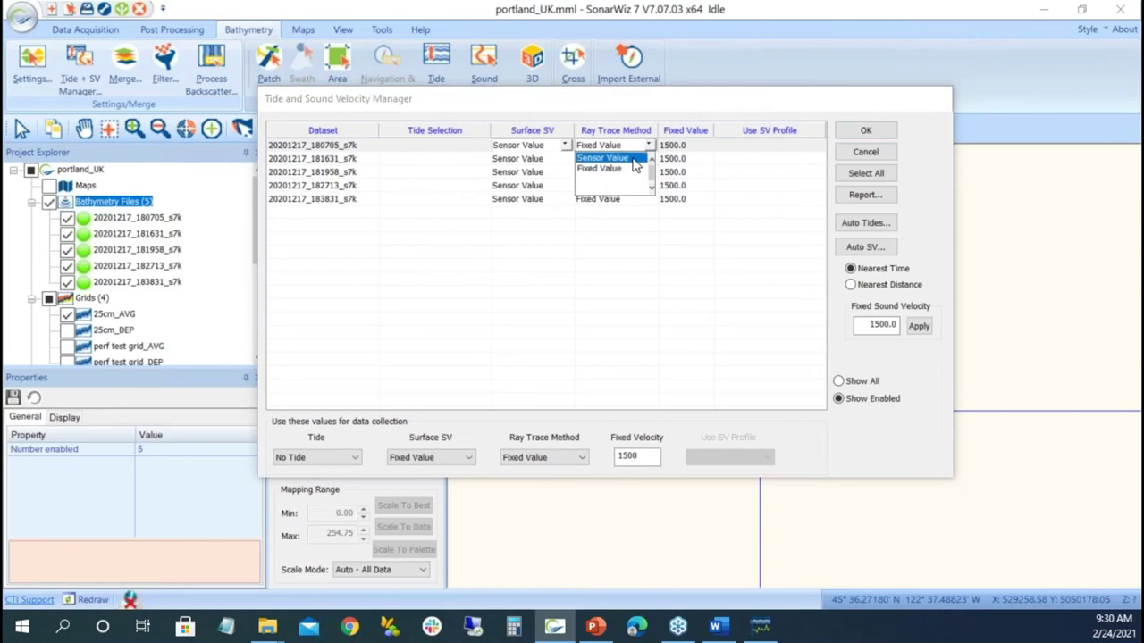
left_click(635, 160)
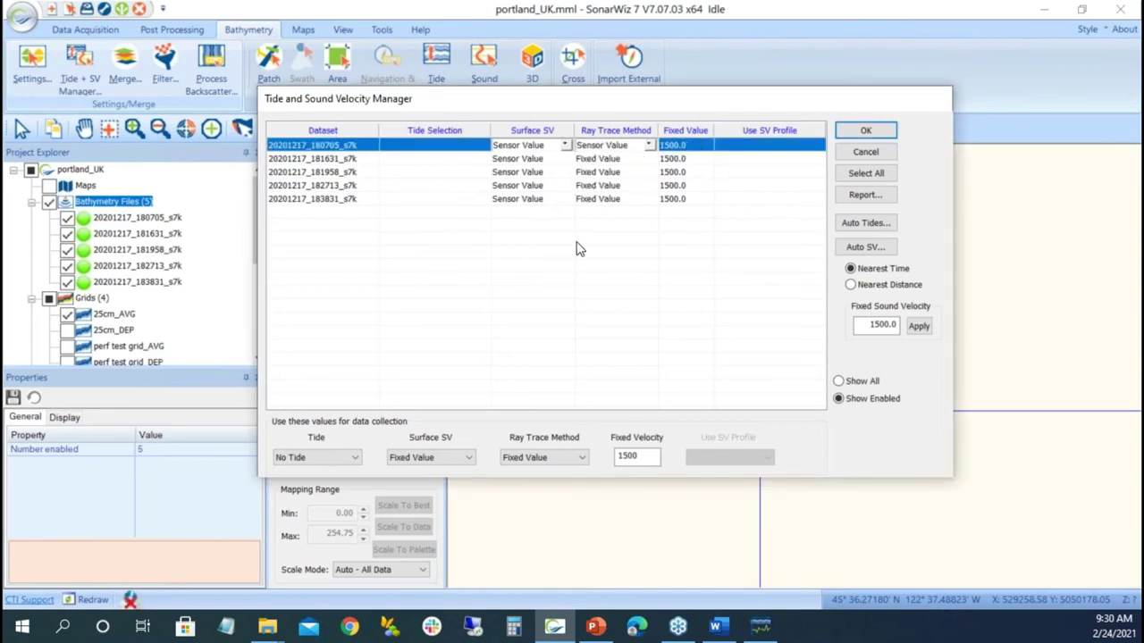
left_click(863, 131)
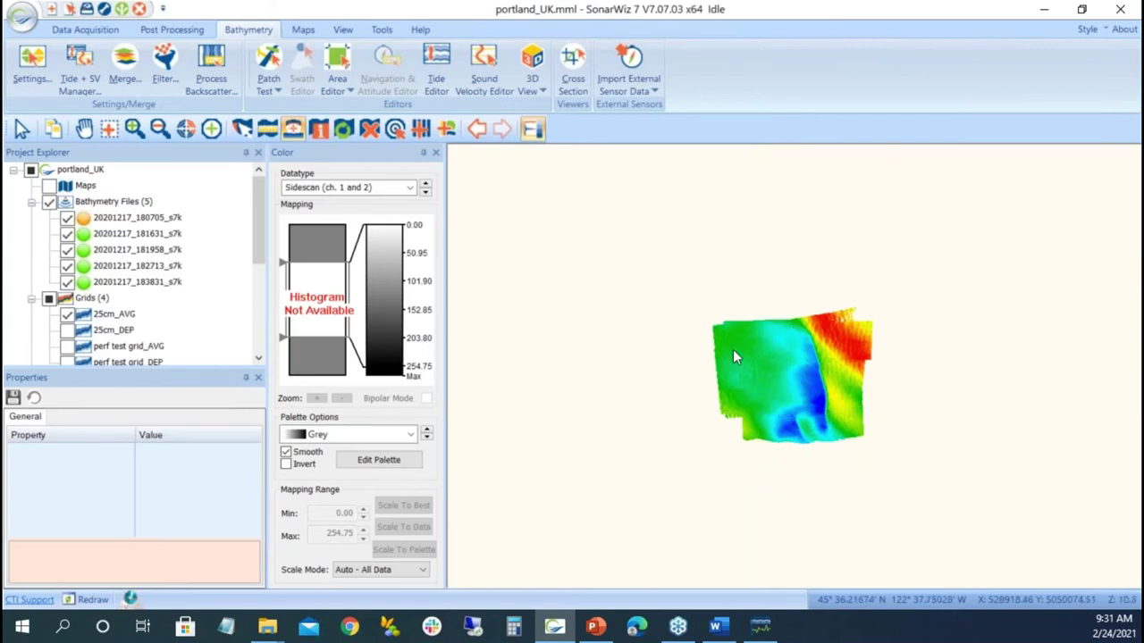
Merge the bathymetry file 20201217_180705_s7k again with its current settings.
right_click(144, 227)
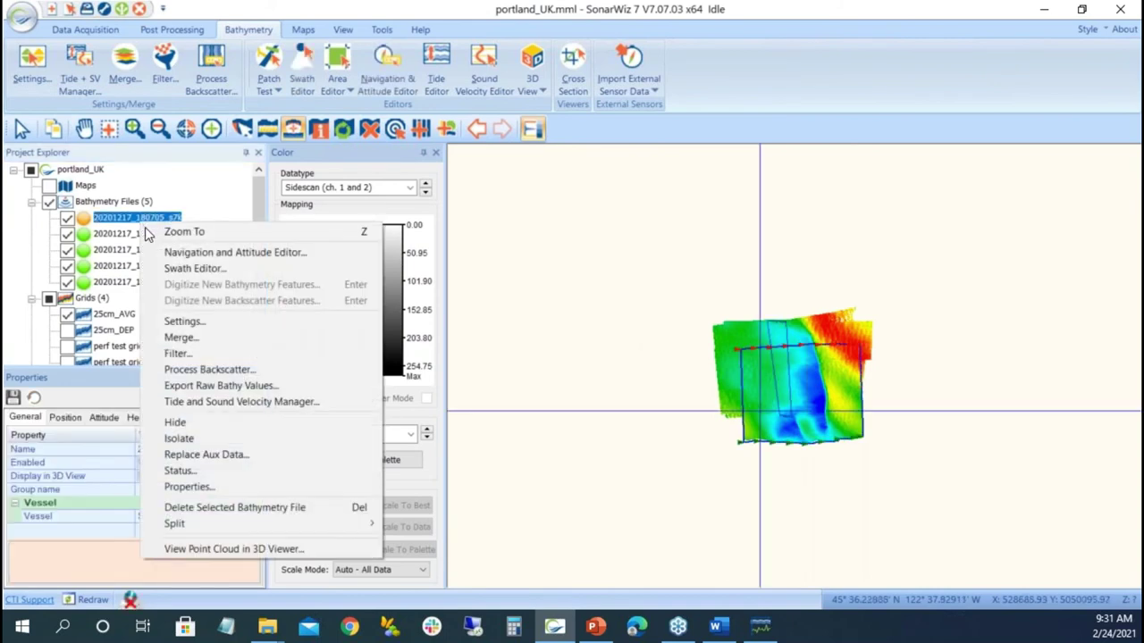
left_click(212, 336)
left_click(702, 478)
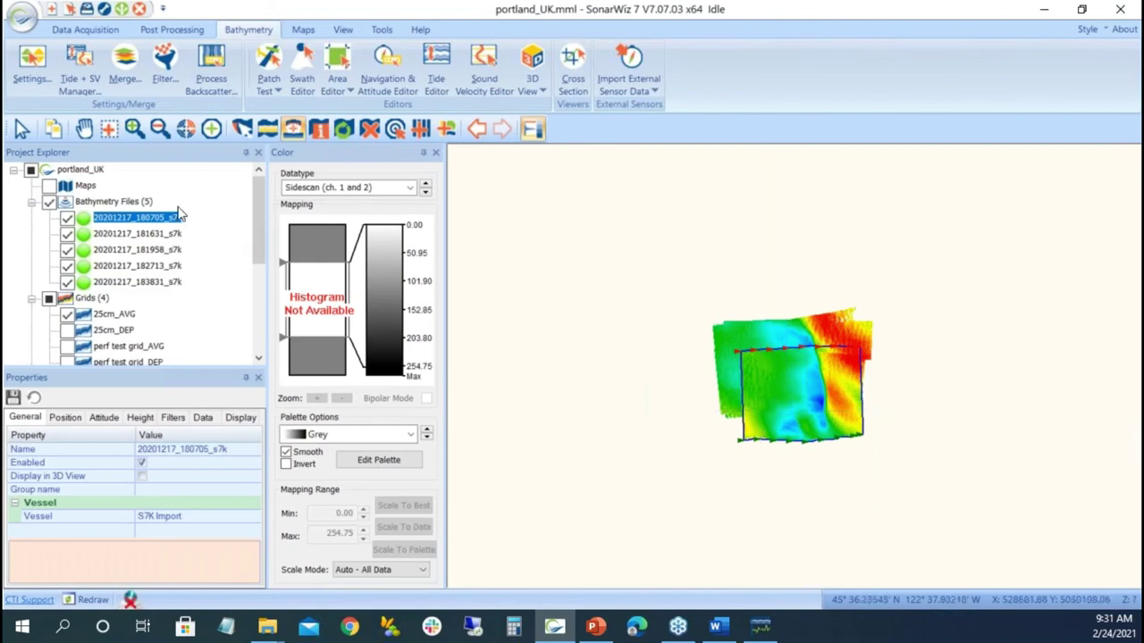
Review the bathymetry export types and the output options for common file formats, leaving without exporting.
left_click(189, 33)
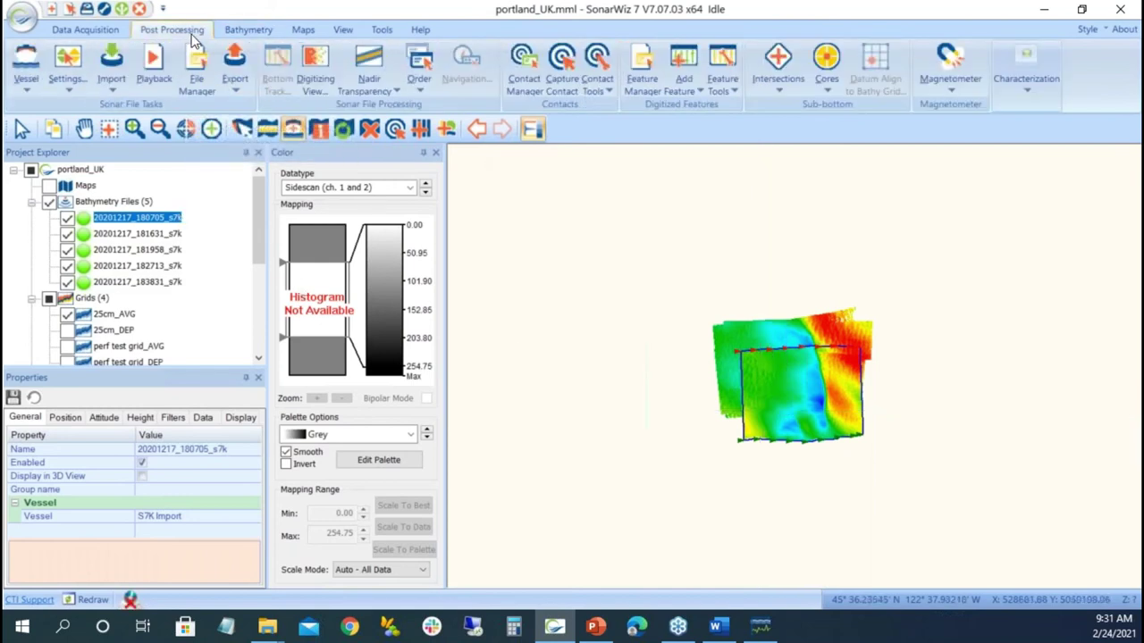
left_click(235, 88)
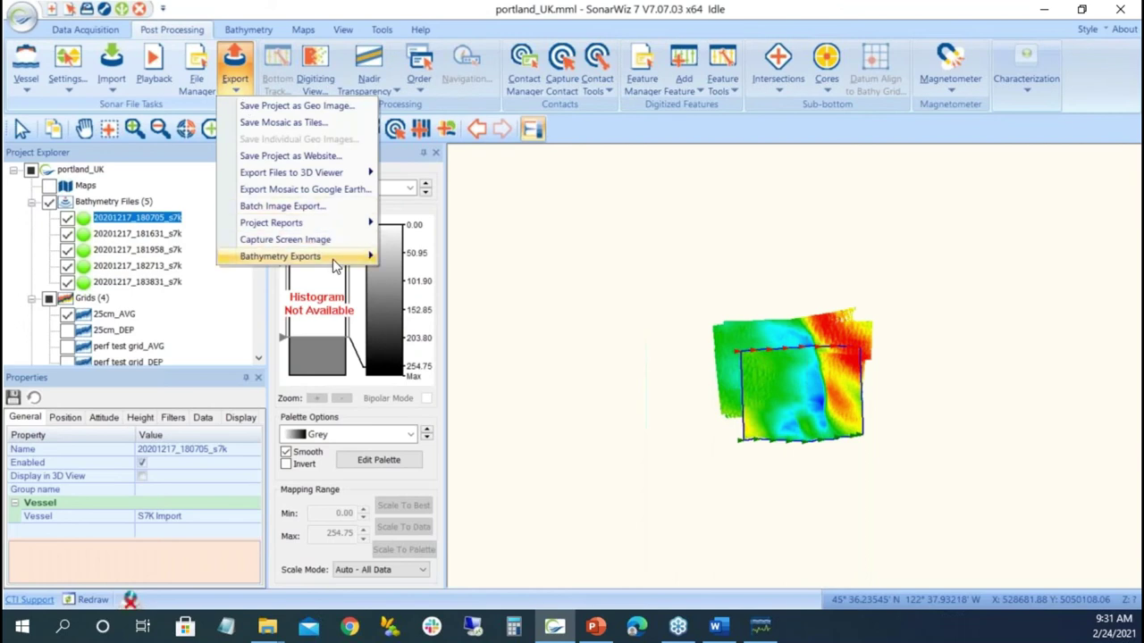
mouse_move(335, 265)
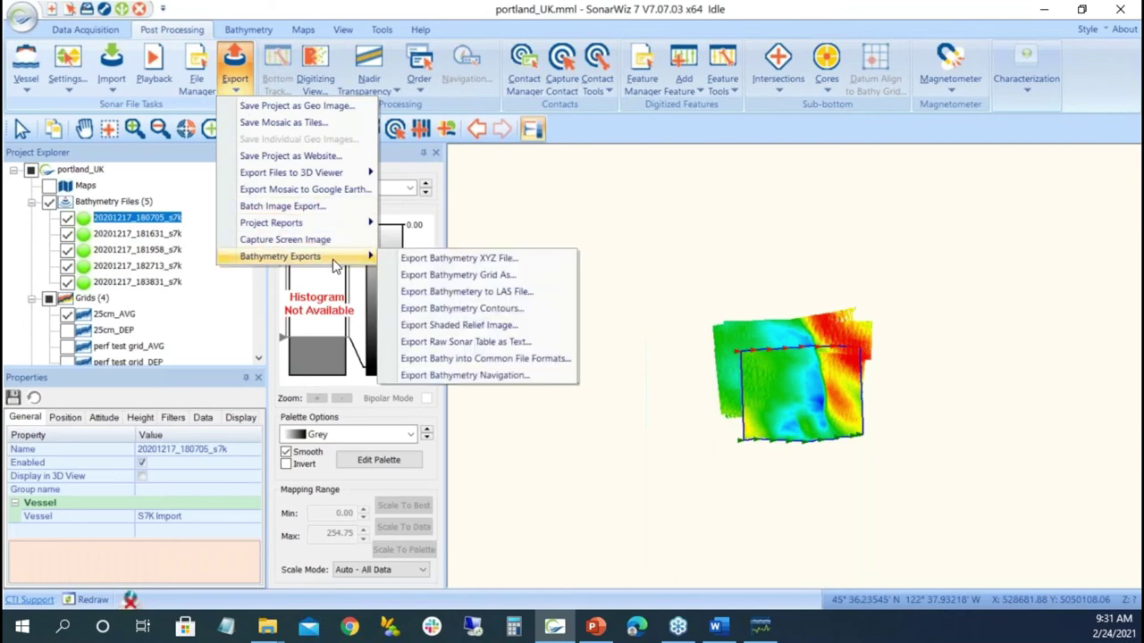
left_click(534, 359)
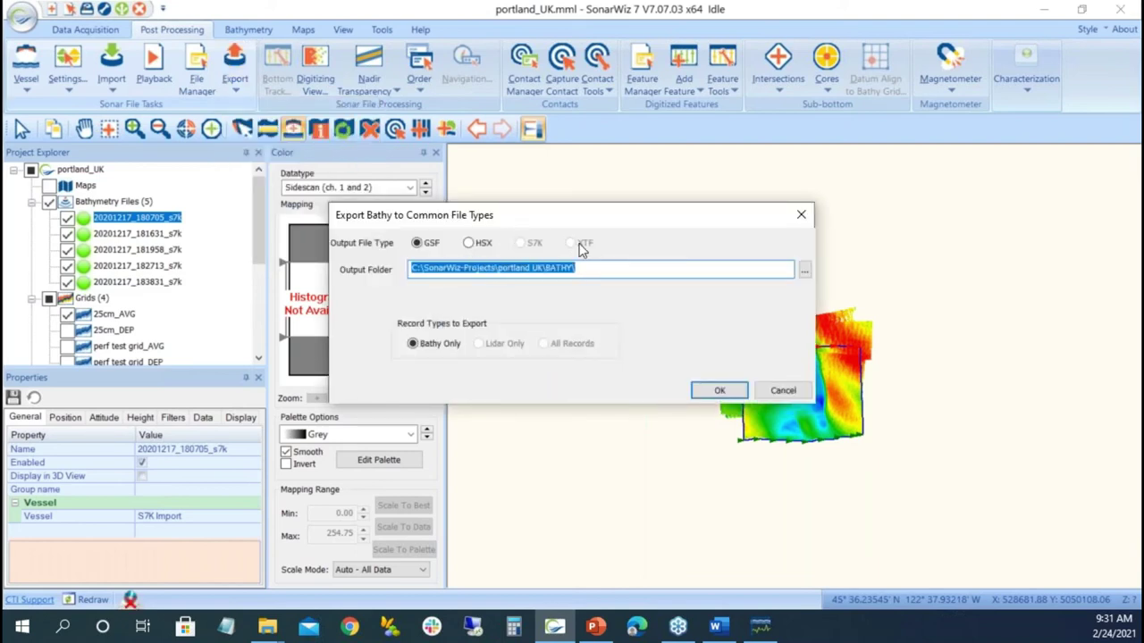
left_click(770, 390)
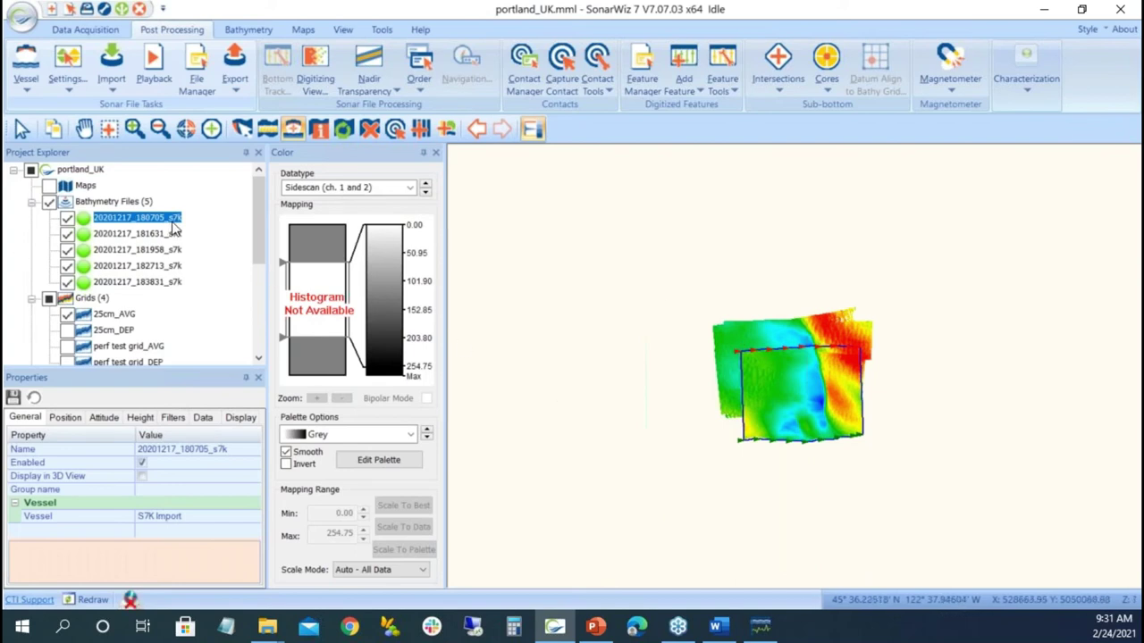
Review the file utilities available for XTF and CSF files without running any of them.
left_click(381, 31)
left_click(148, 87)
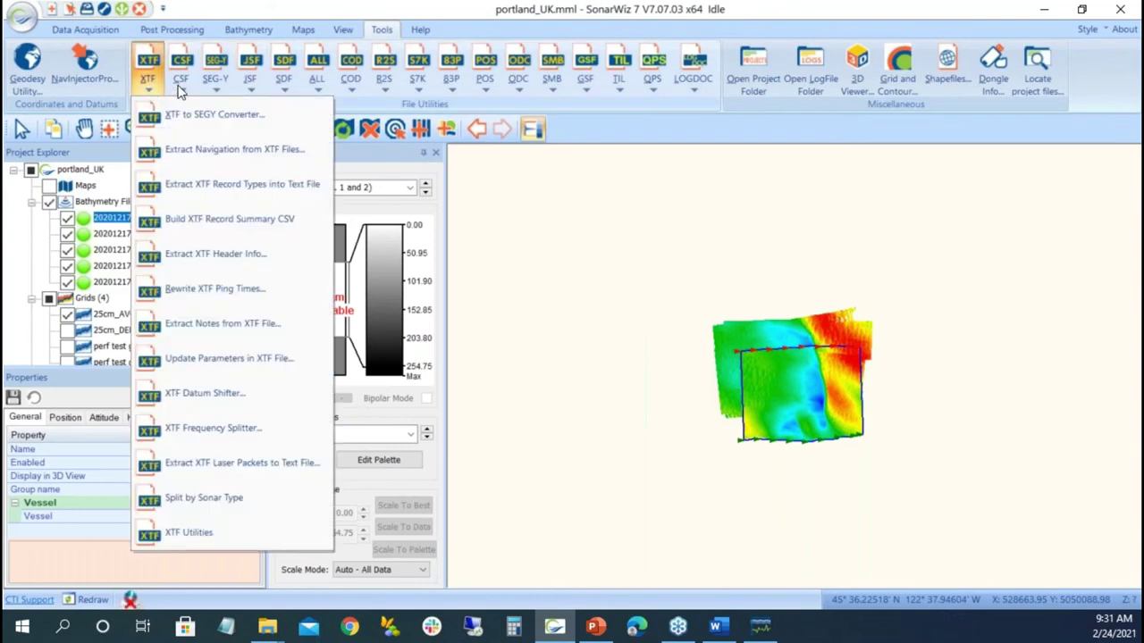
left_click(179, 90)
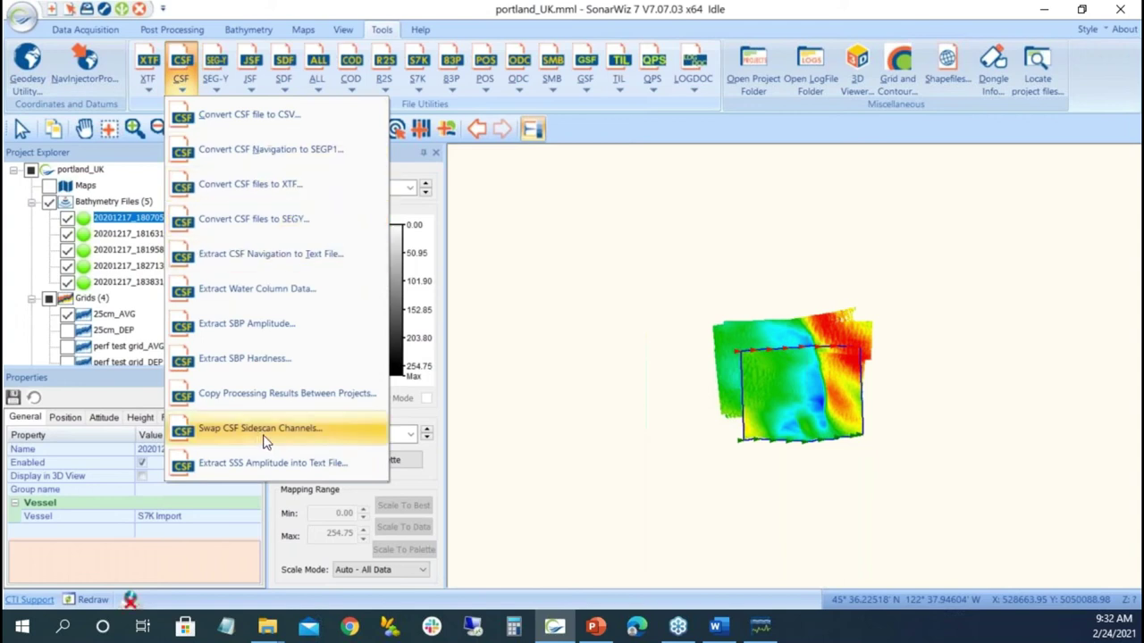
left_click(389, 27)
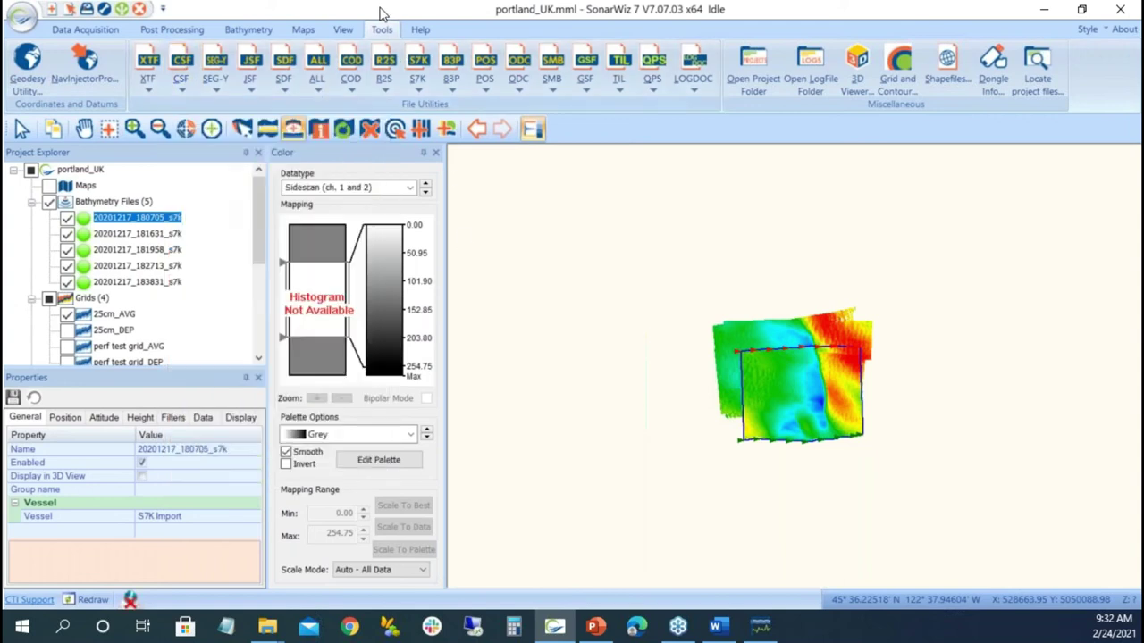
Review the editing and processing commands offered for the bathymetry file 20201217_180705_s7k, leaving without running any.
right_click(159, 220)
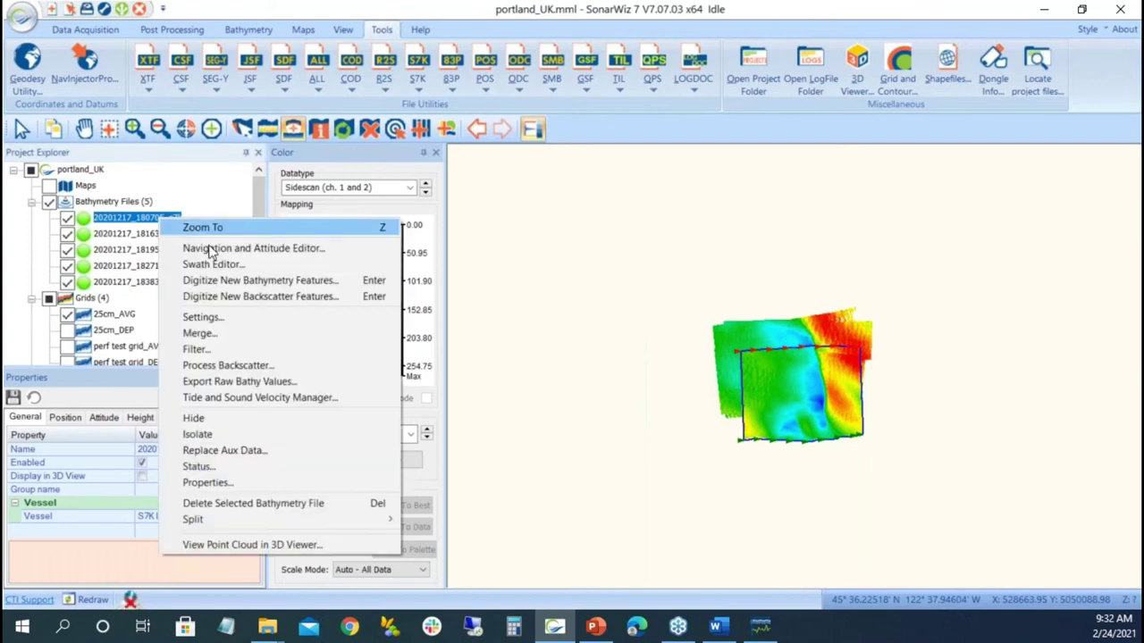
mouse_move(291, 528)
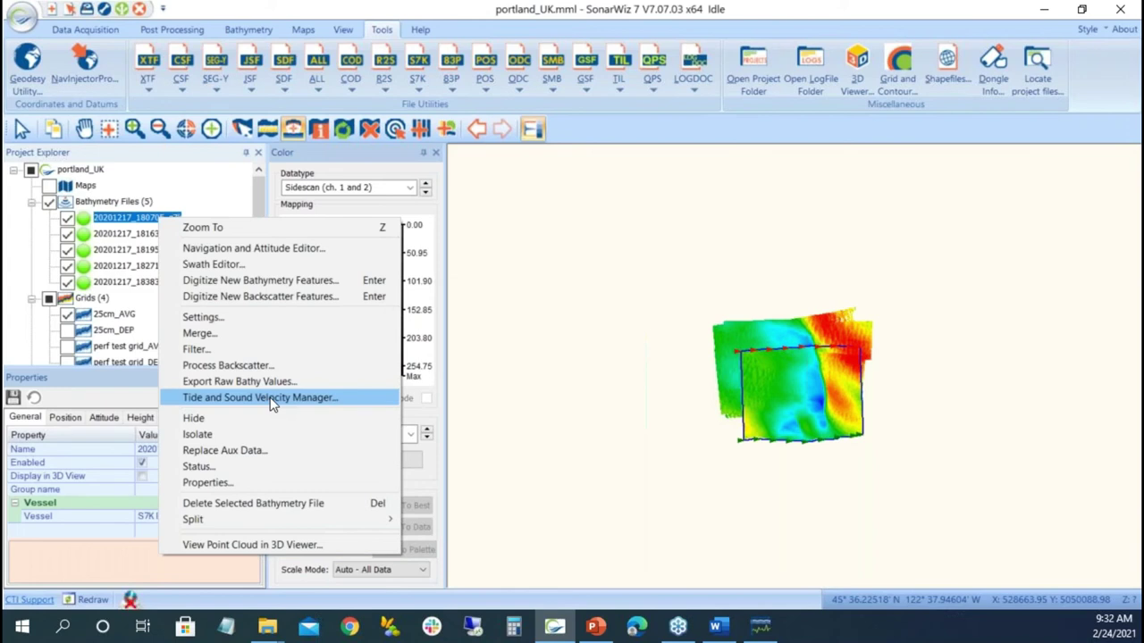
left_click(565, 297)
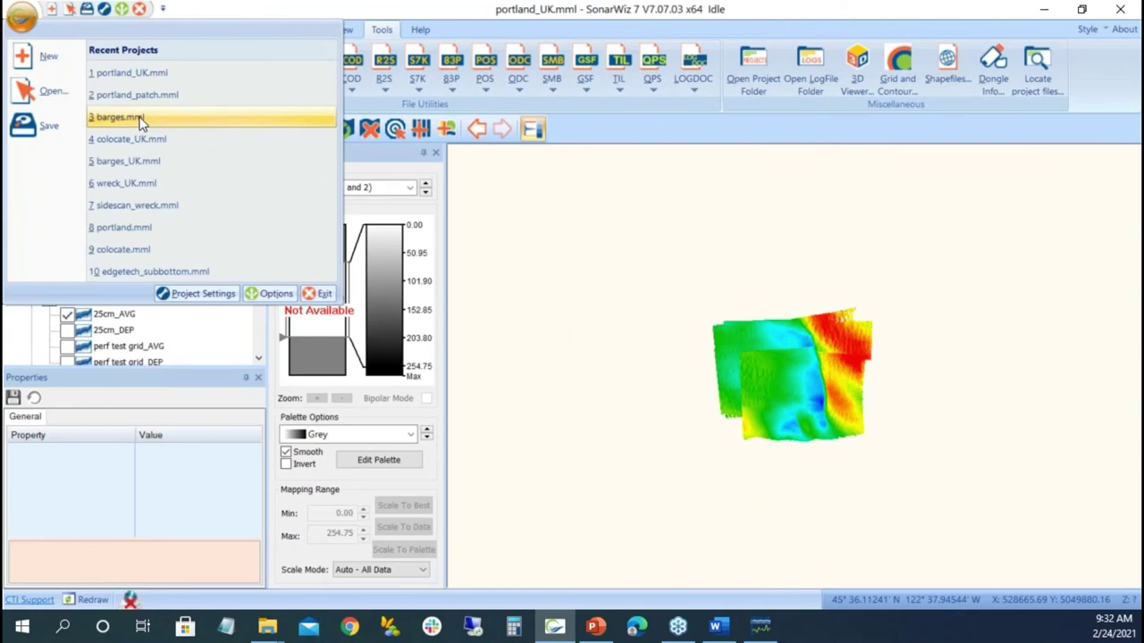
left_click(139, 123)
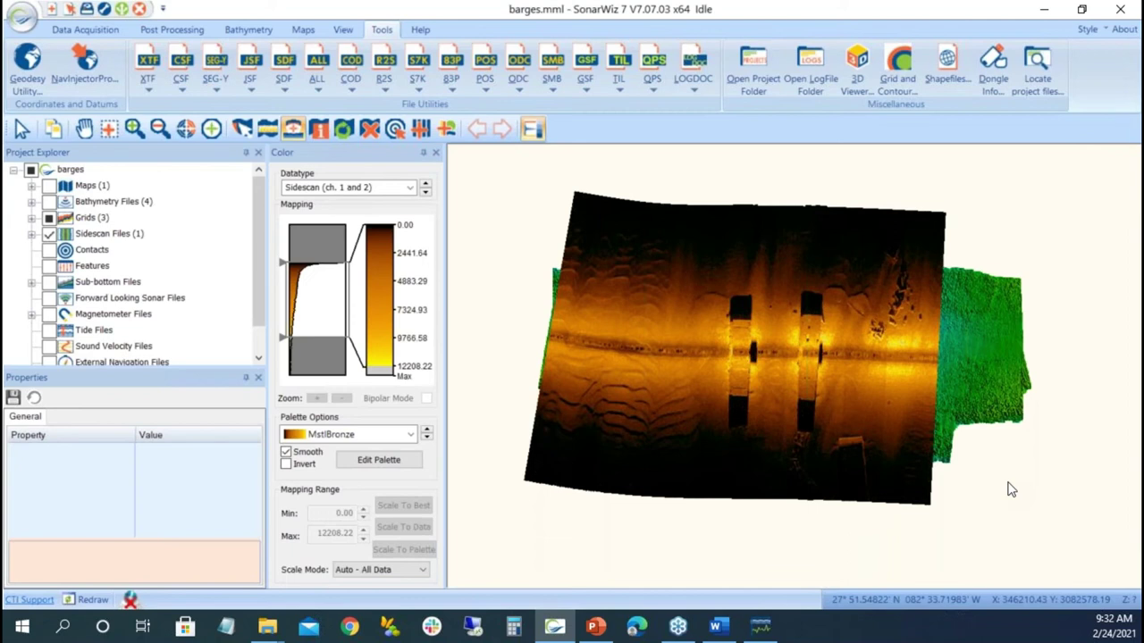
left_click(31, 233)
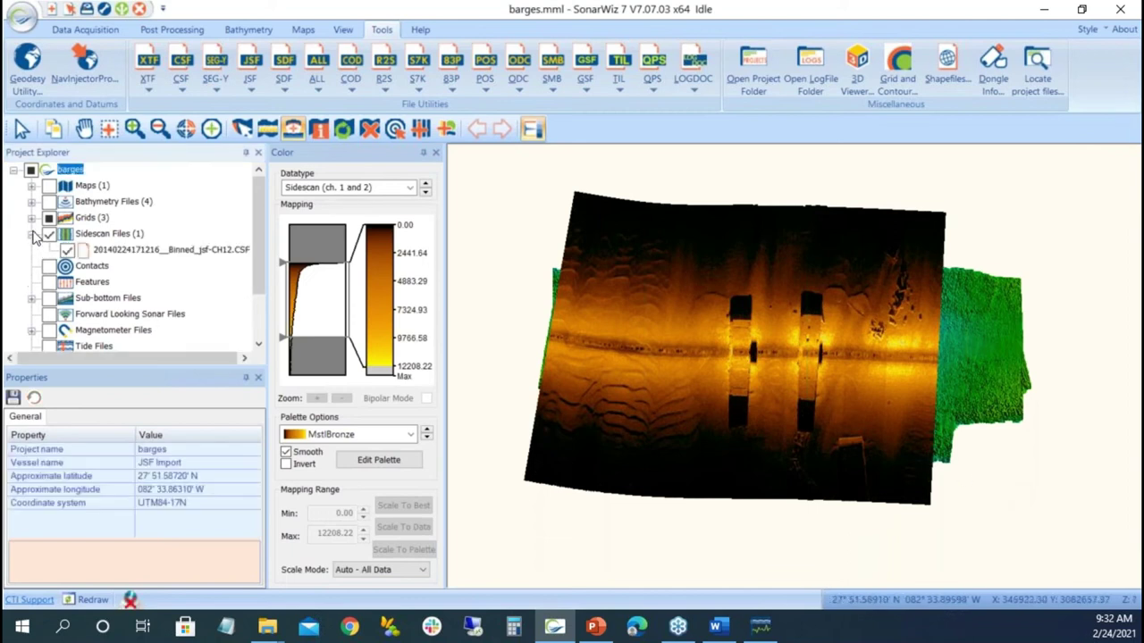
right_click(98, 234)
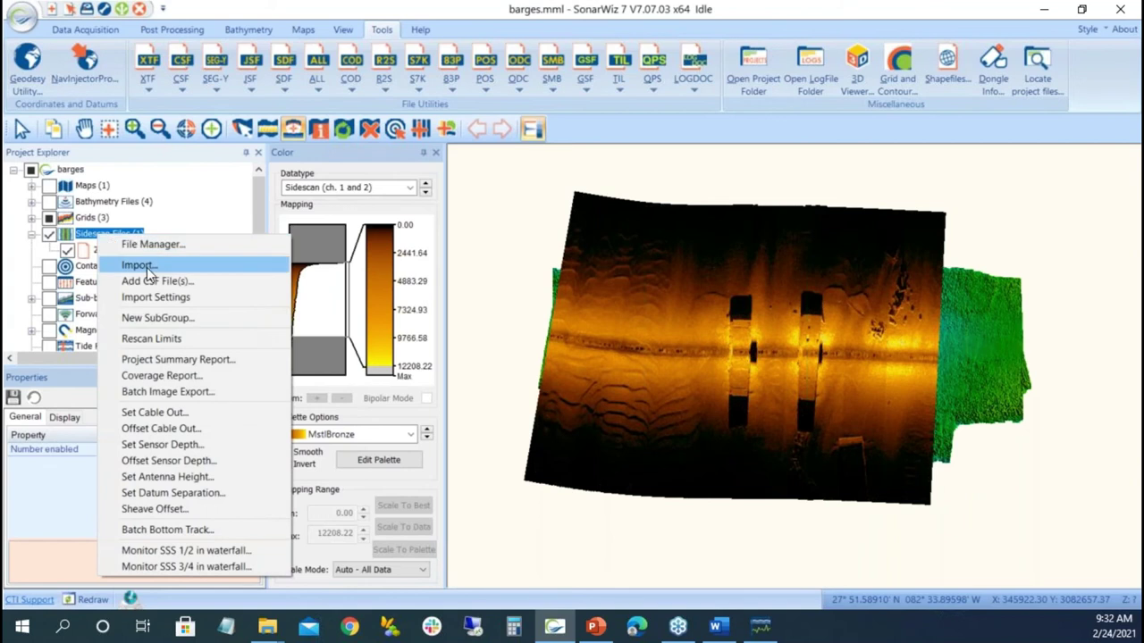
left_click(143, 266)
left_click(487, 213)
left_click(507, 261, "shift")
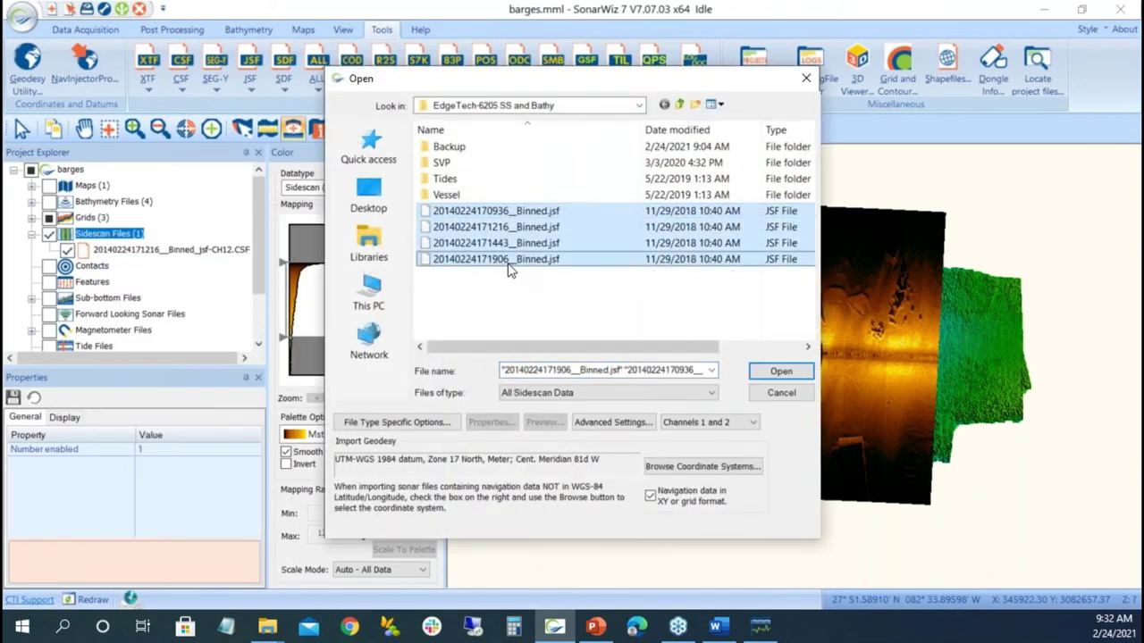
left_click(781, 371)
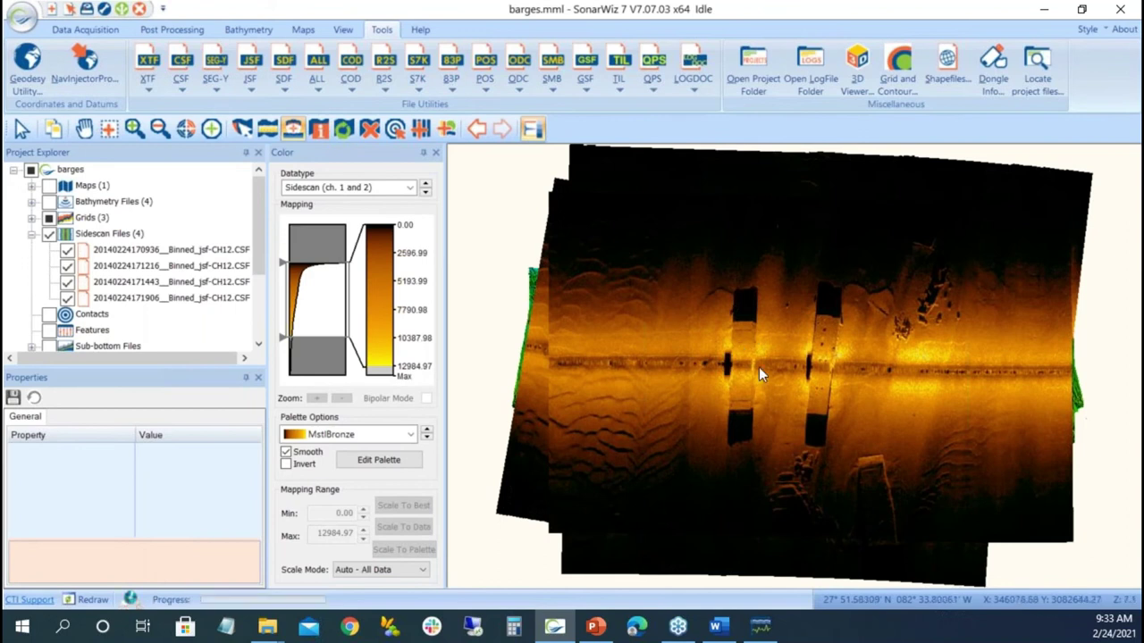
scroll(759, 367, "up", 2)
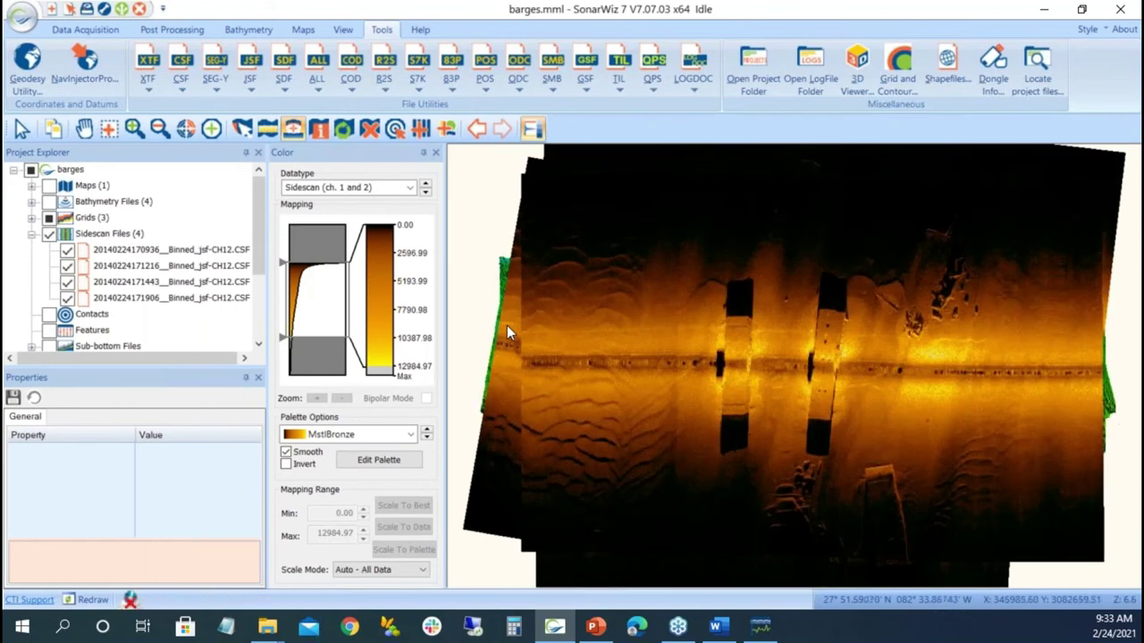
left_click(67, 250)
left_click(67, 267)
left_click(68, 282)
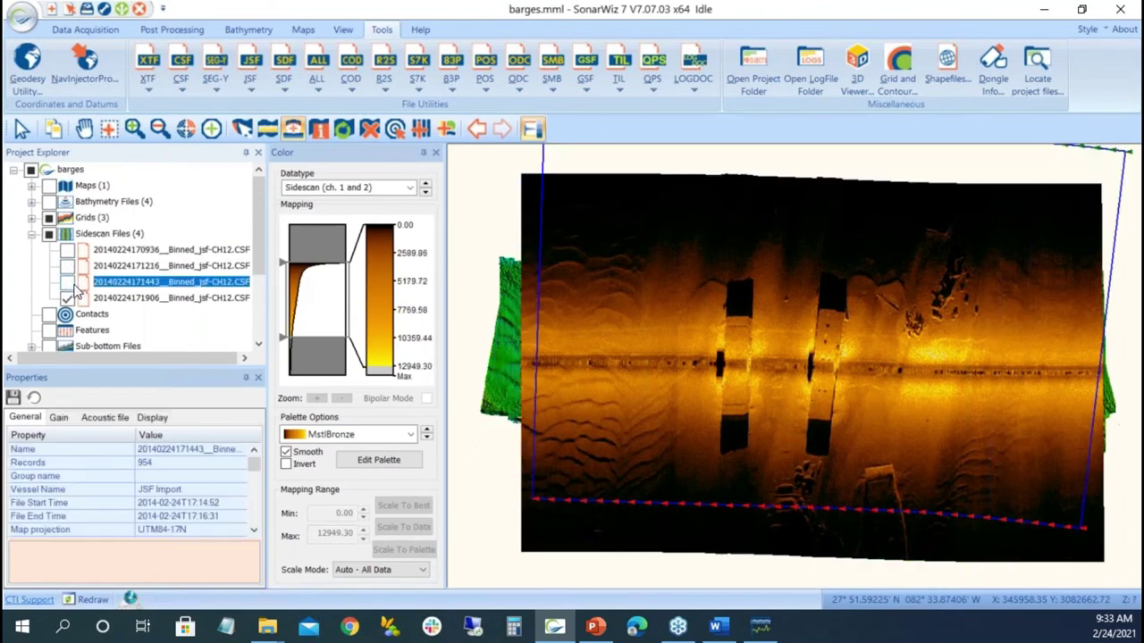
left_click(68, 266)
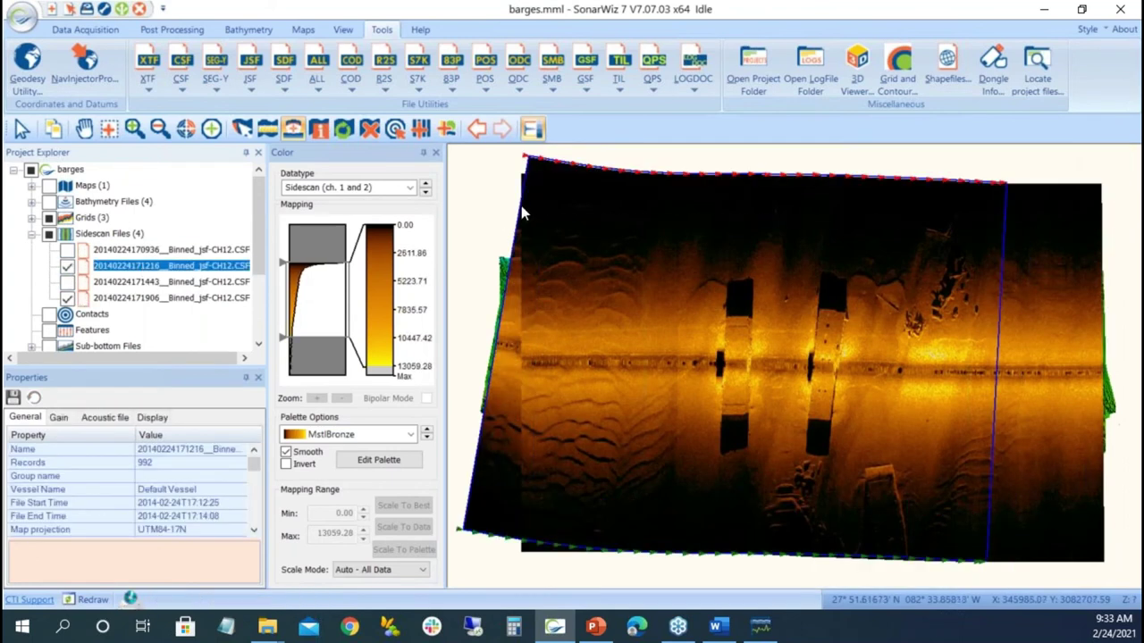
left_click(241, 129)
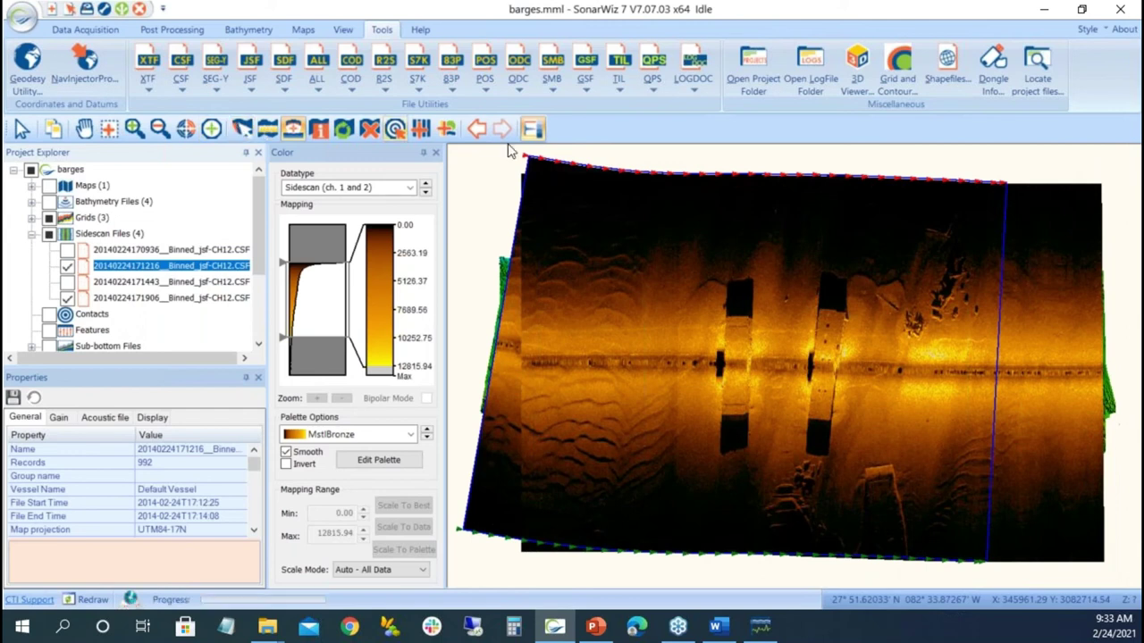
left_click(265, 132)
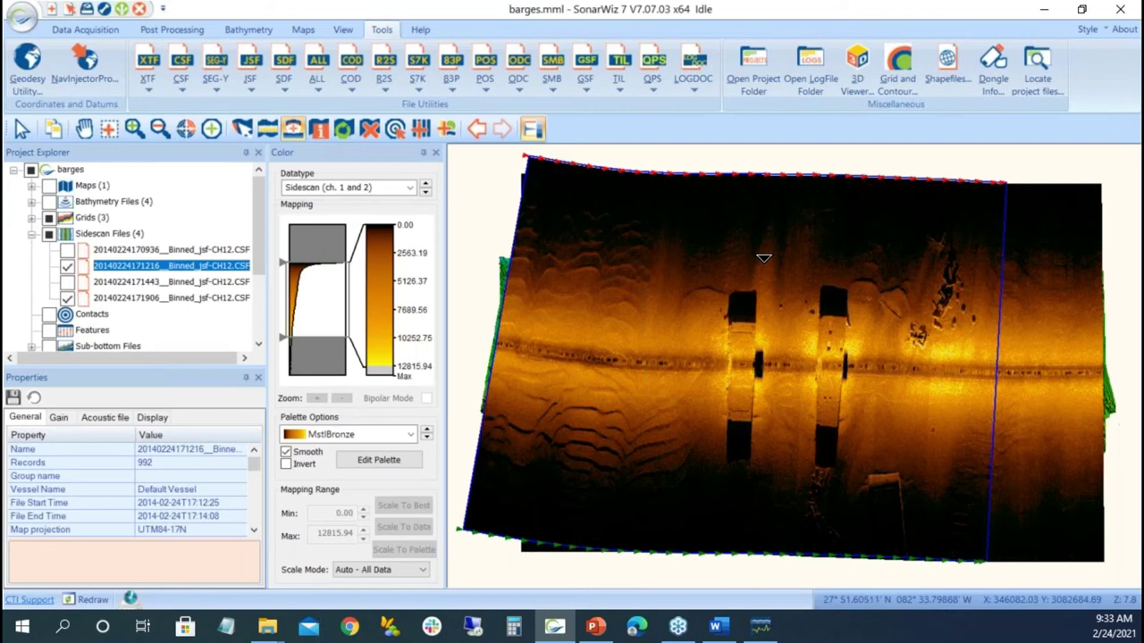
Dock the file properties between the color settings and the map, and enable all four sidescan files.
left_click(85, 30)
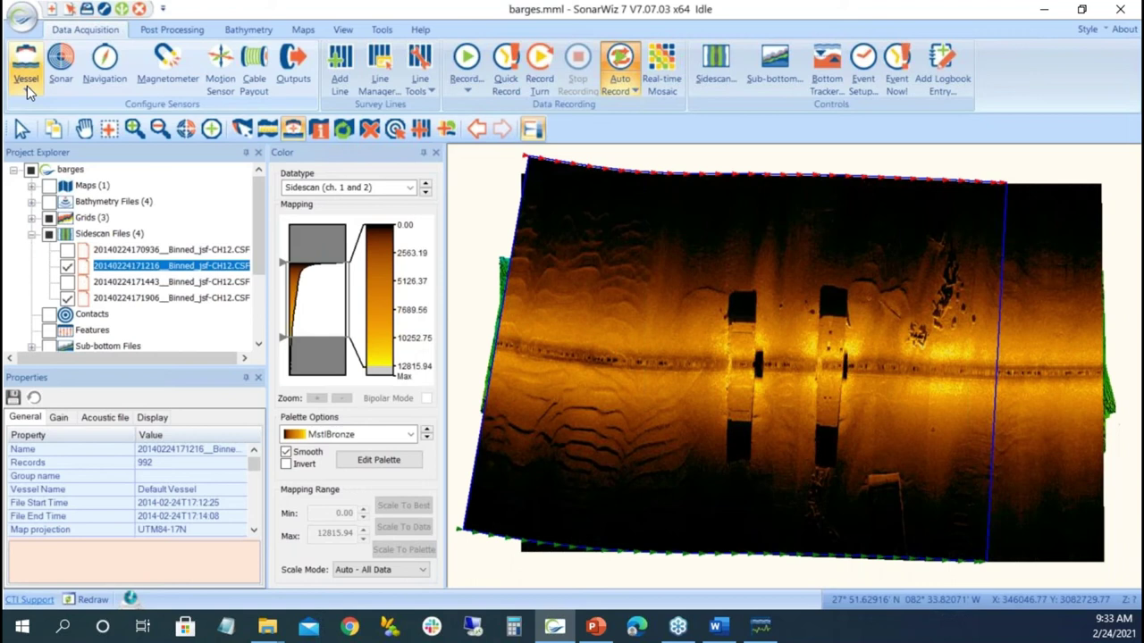
left_click_drag(106, 385, 515, 364)
left_click_drag(676, 377, 465, 366)
left_click(140, 251)
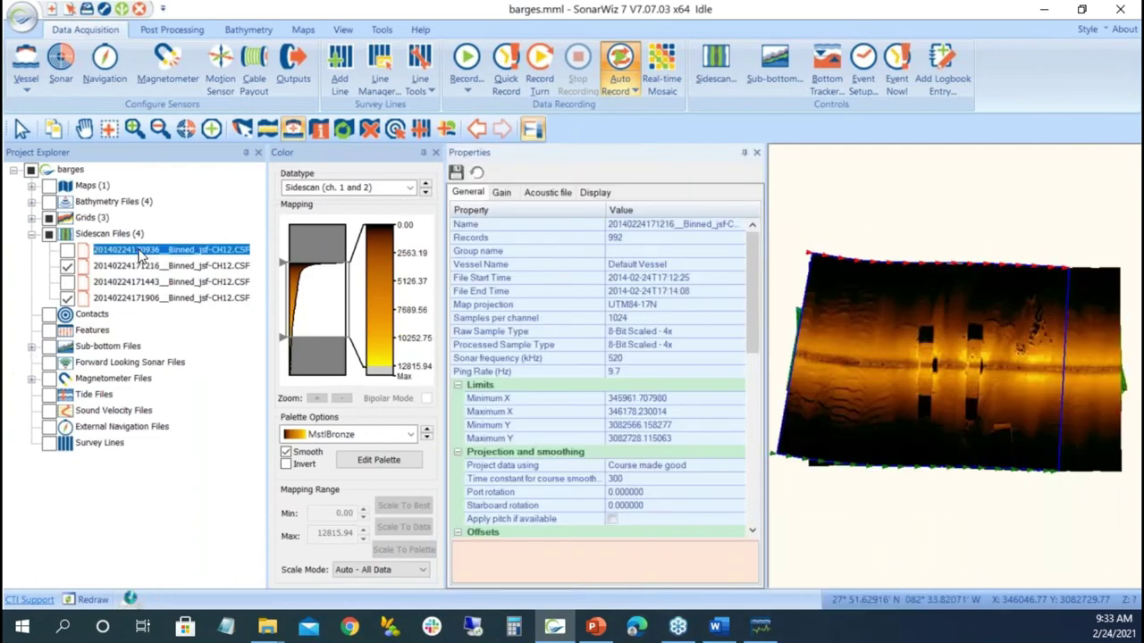
left_click(49, 234)
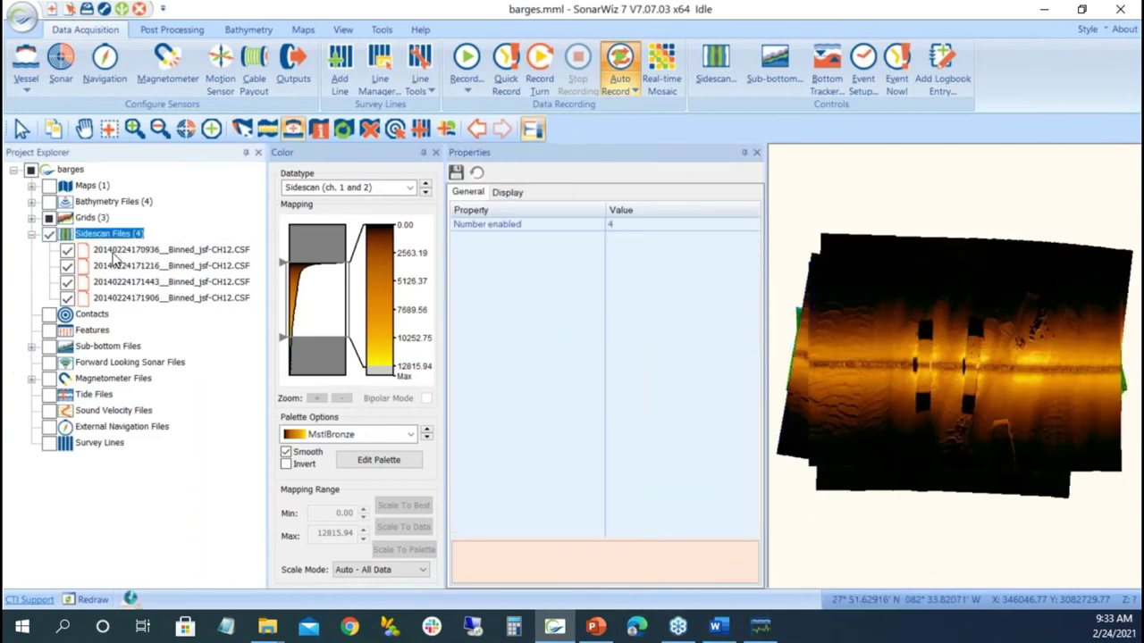
left_click(125, 253)
scroll(589, 429, "down", 1)
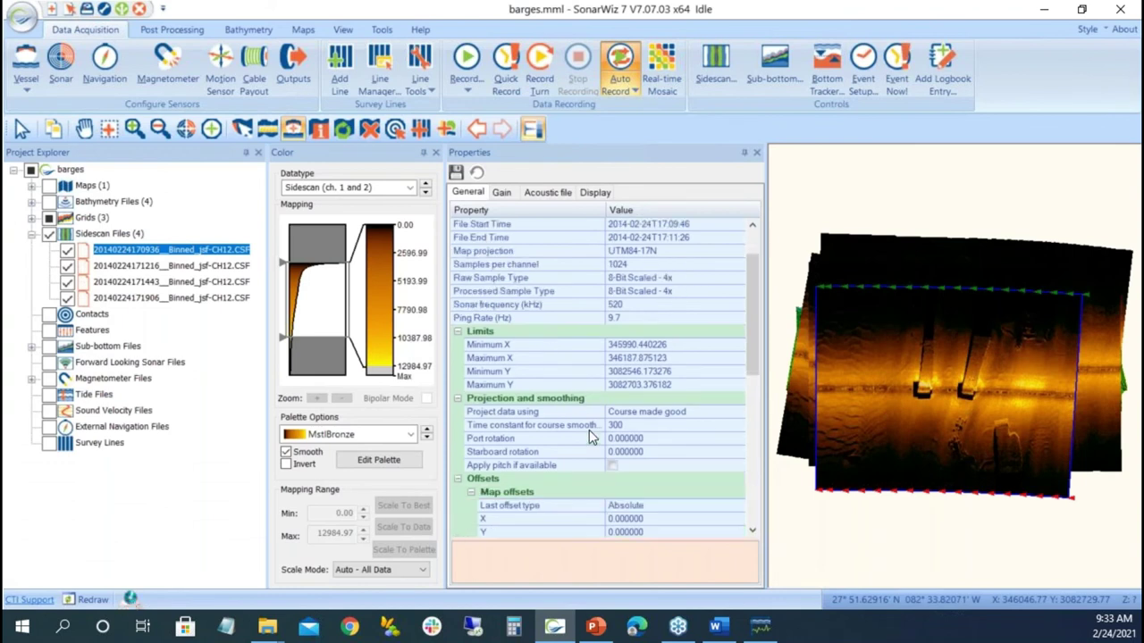
left_click(718, 414)
left_click(739, 412)
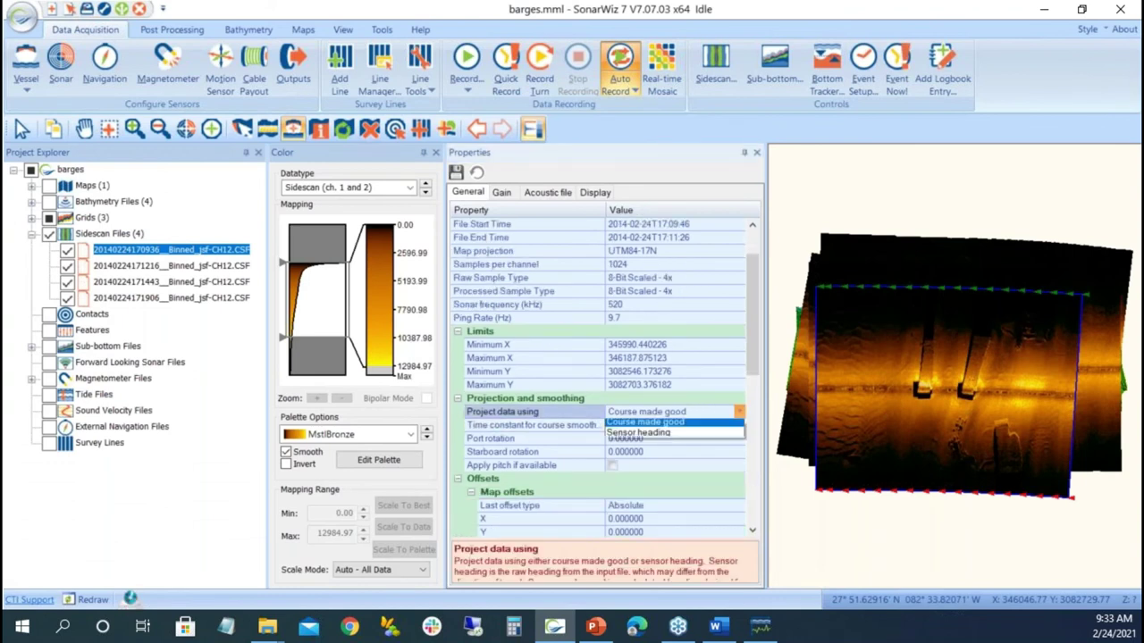
left_click(702, 437)
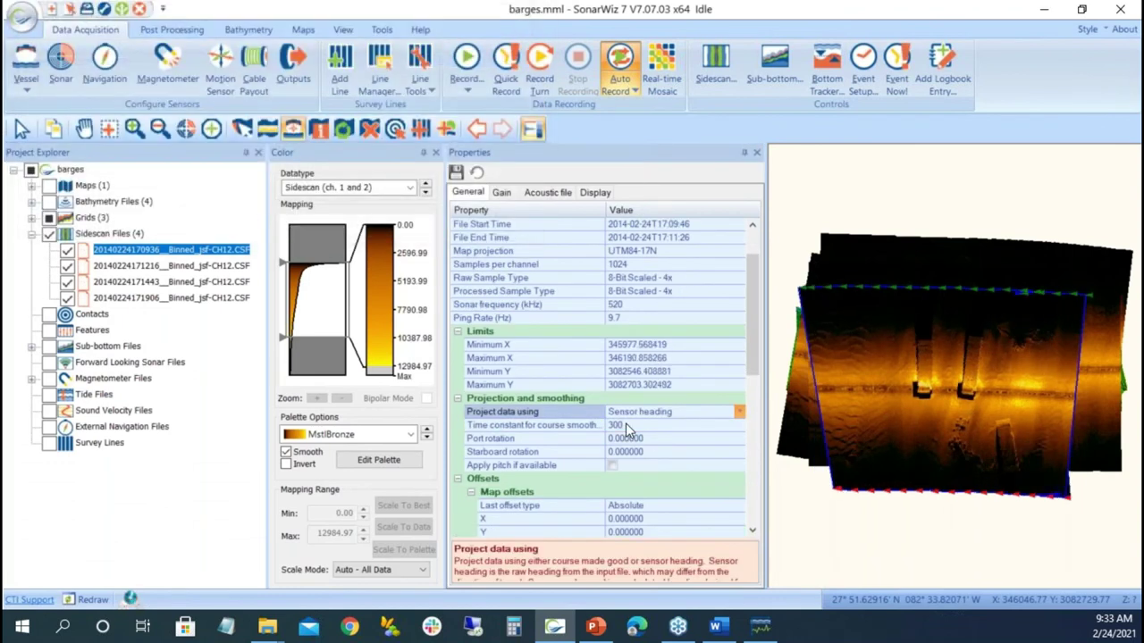
left_click(626, 425)
type("0")
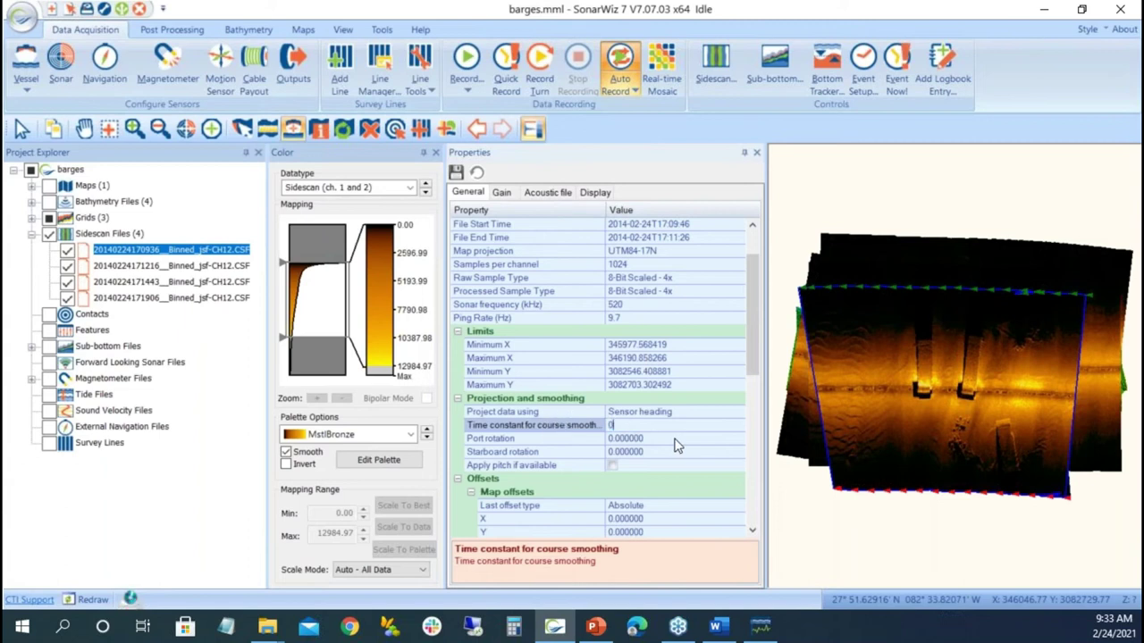
left_click(675, 442)
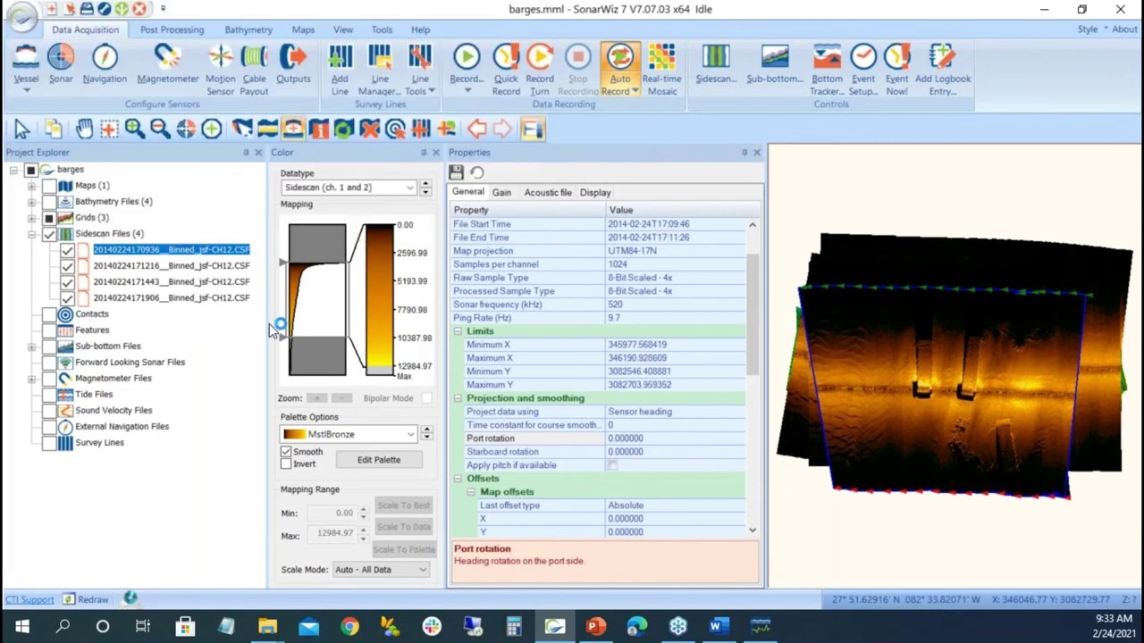
Select all four sidescan files together, project them using Sensor heading and set their course smoothing time constant to 0.
left_click(240, 295, "shift")
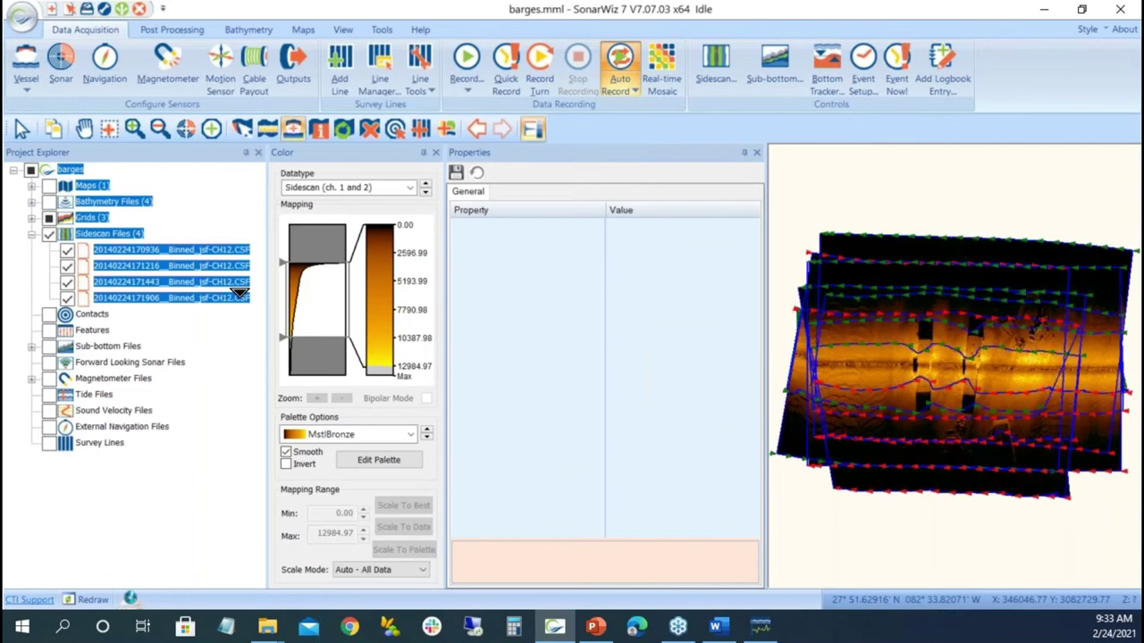
left_click(209, 251, "shift")
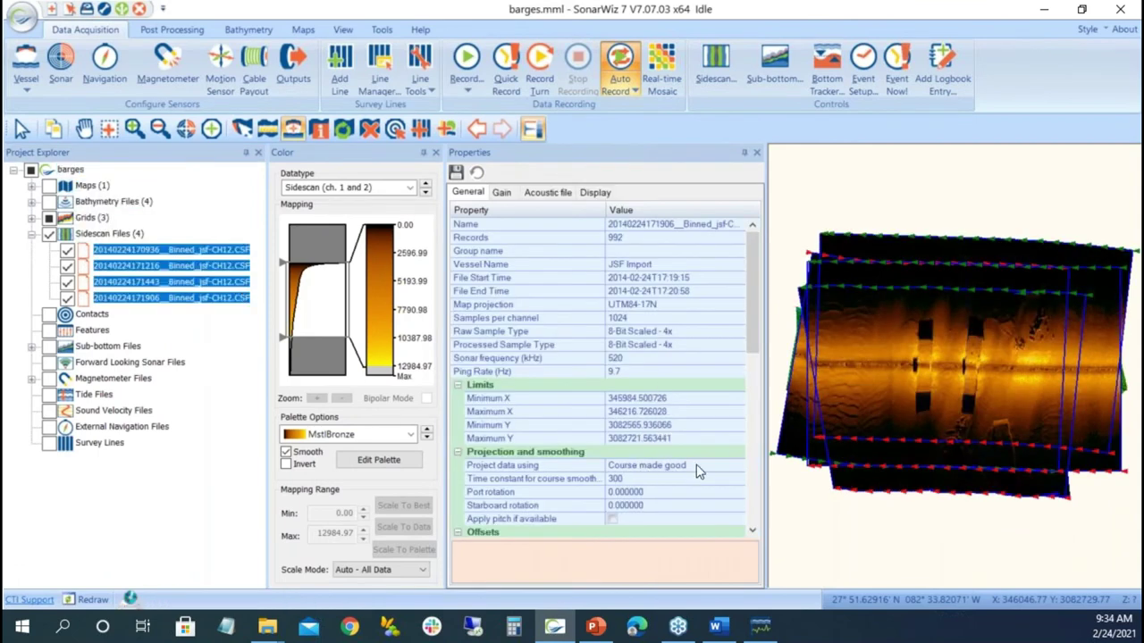
left_click(724, 467)
left_click(741, 471)
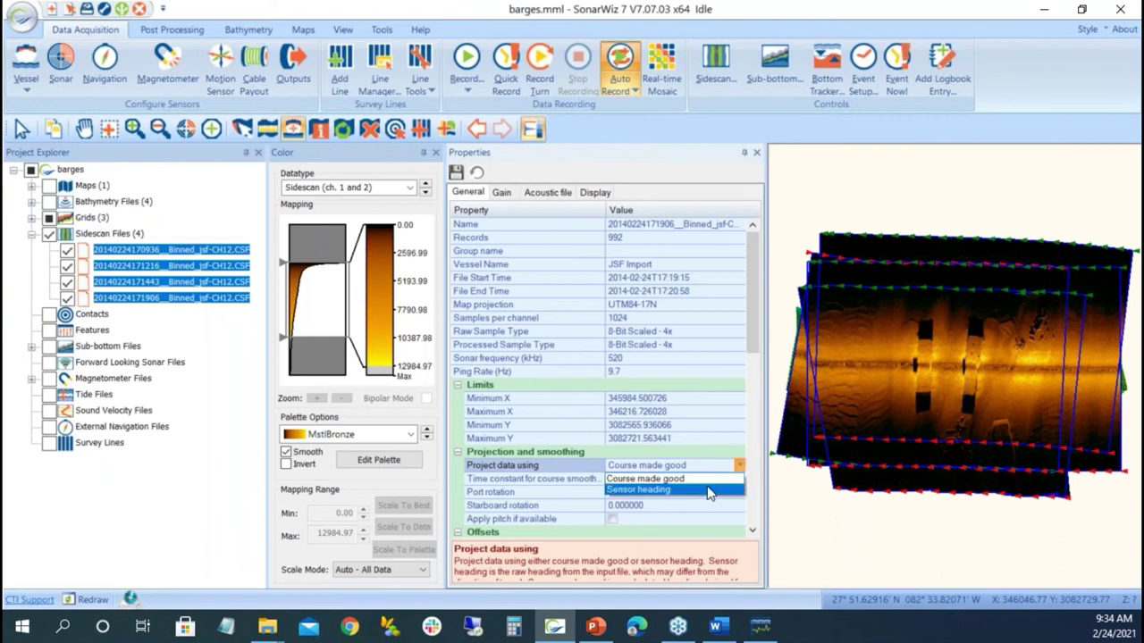
left_click(640, 491)
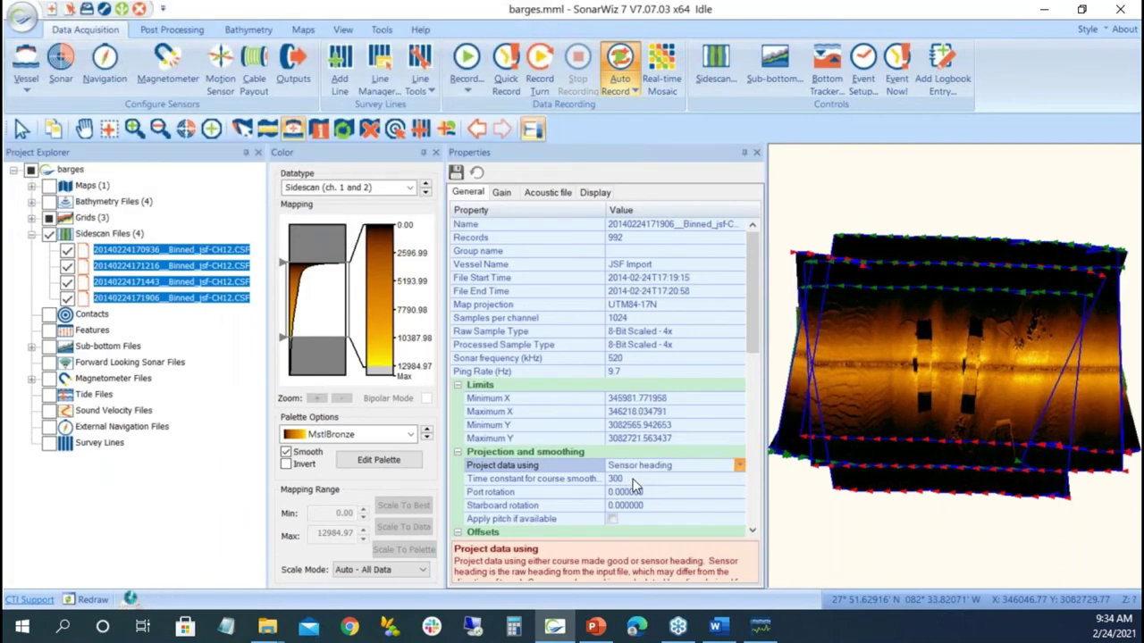
left_click(554, 480)
type("0")
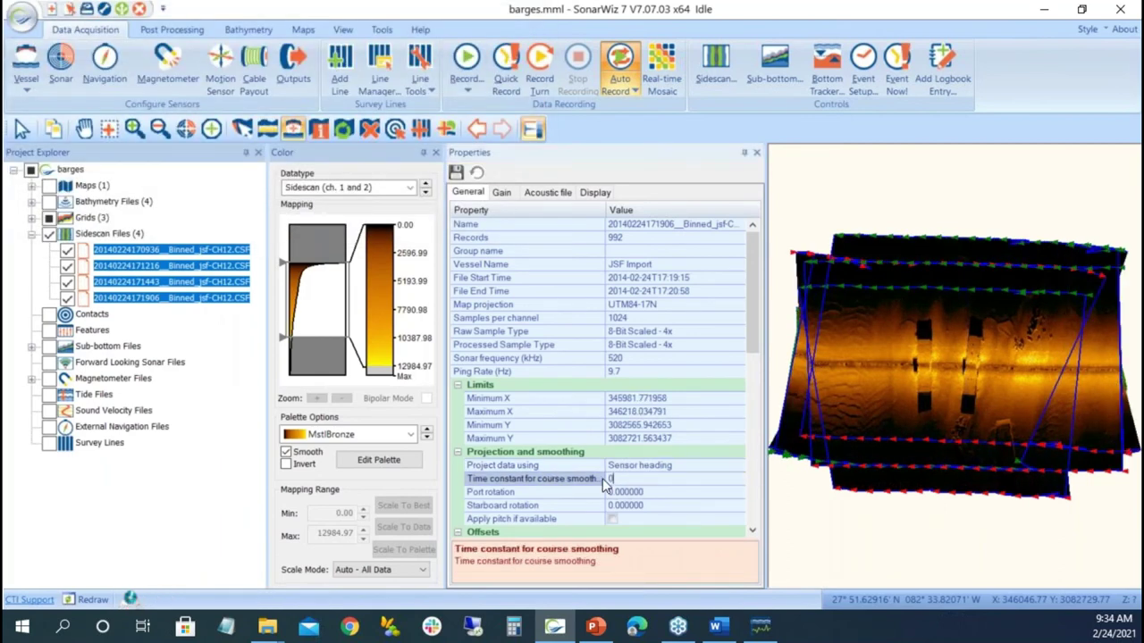
left_click(653, 497)
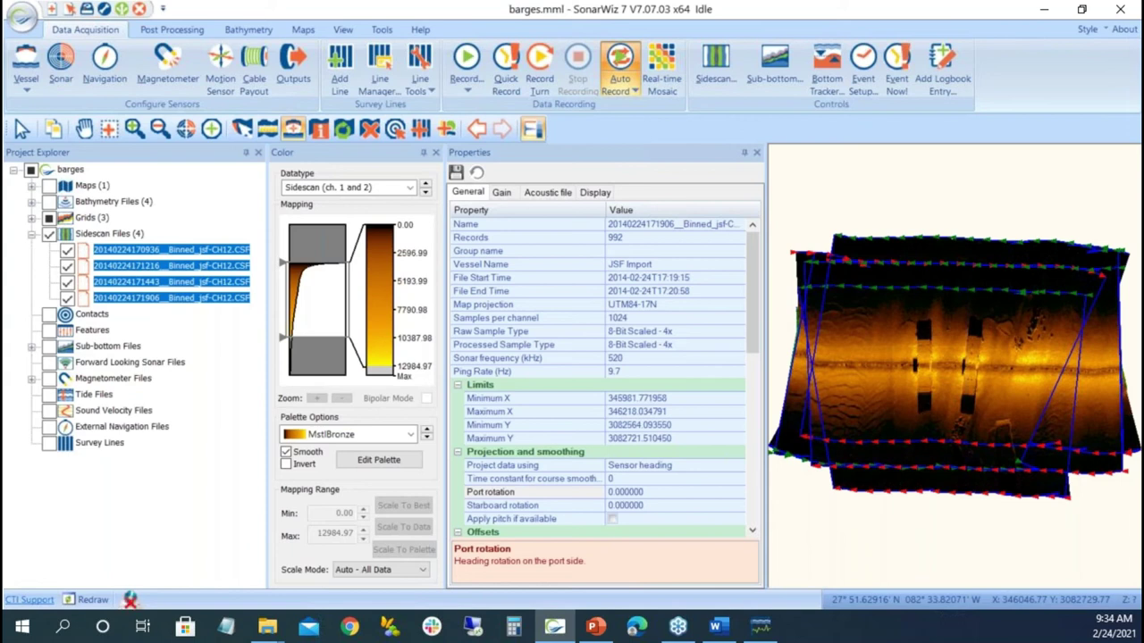
Turn on pitch application, where available, for the four selected sidescan files.
scroll(623, 451, "down", 2)
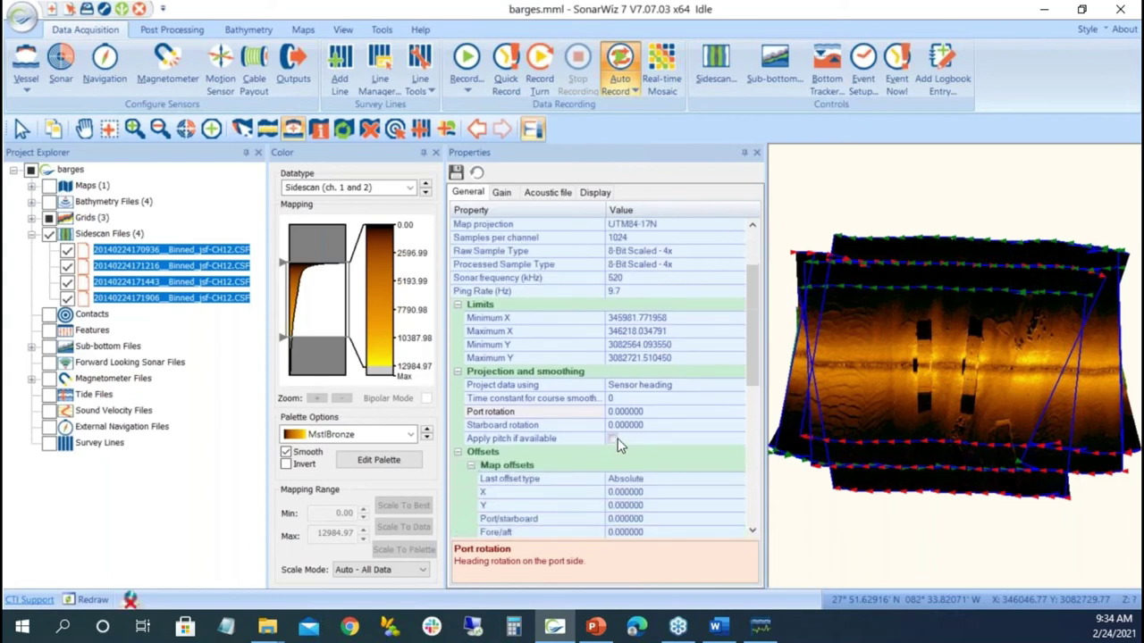
left_click(613, 441)
left_click(614, 440)
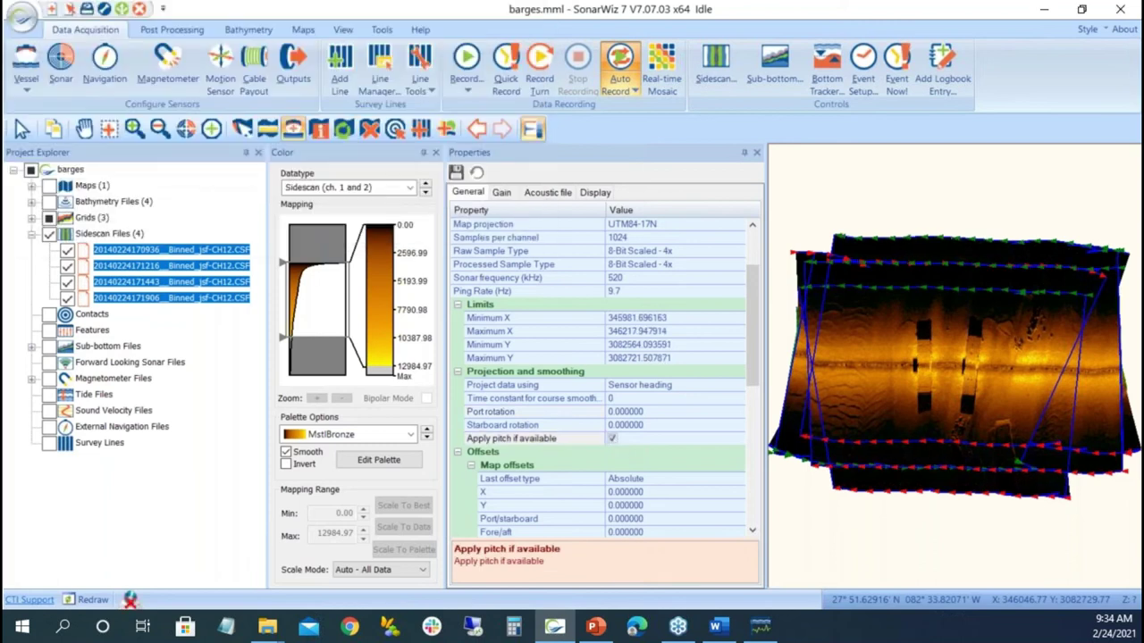
Enable the sheave offsets in the layback settings of the four selected sidescan files.
scroll(616, 445, "down", 5)
scroll(605, 379, "down", 2)
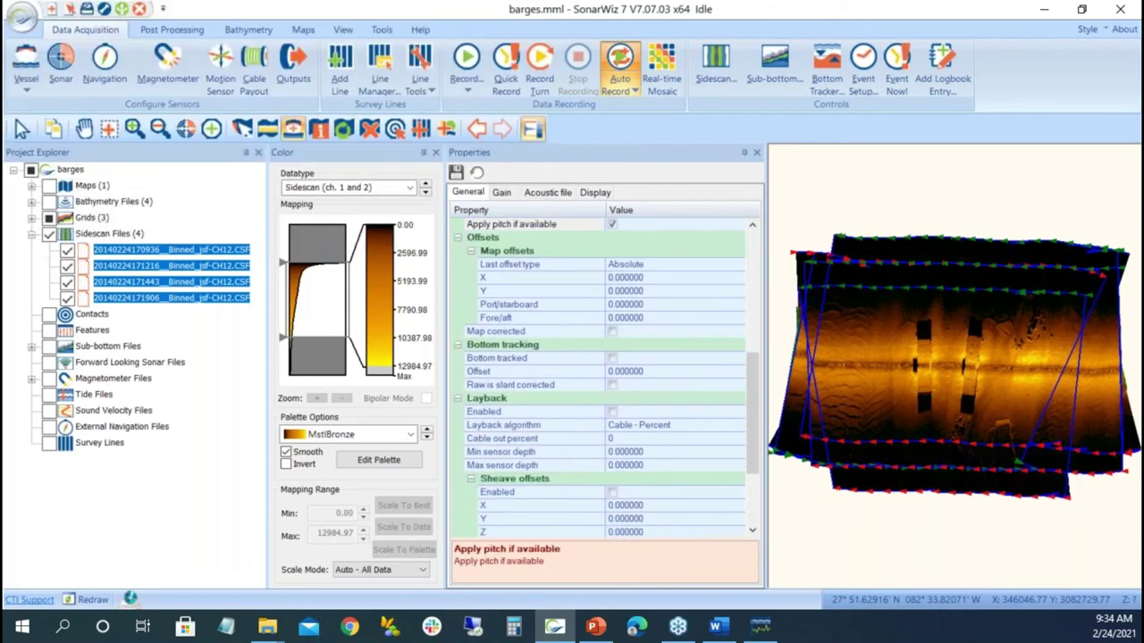
scroll(554, 464, "down", 1)
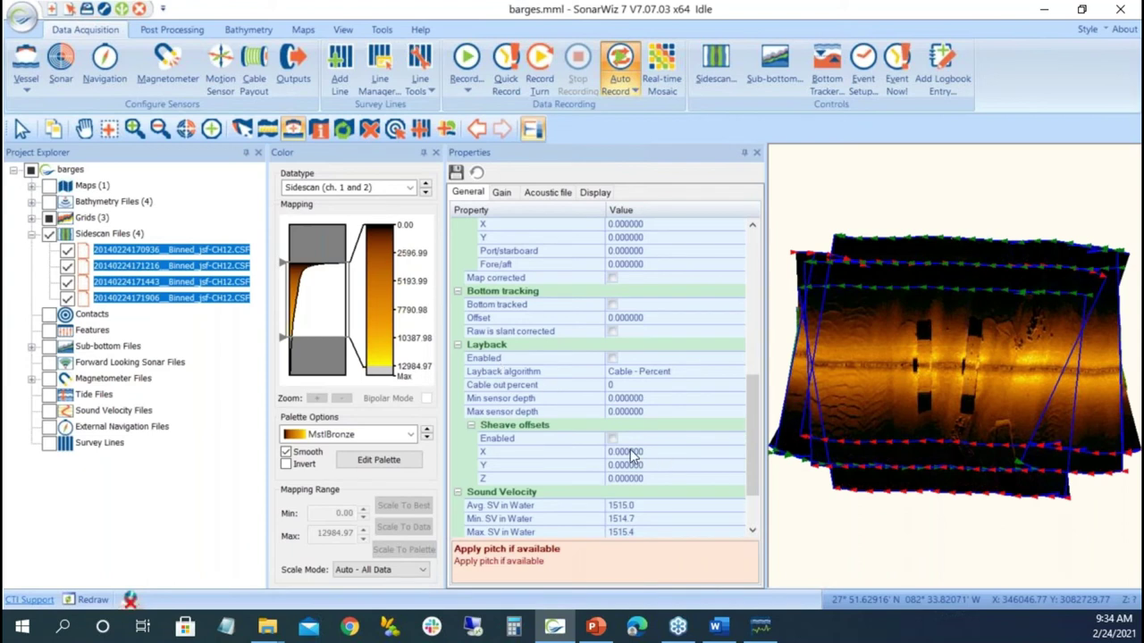
left_click(613, 440)
left_click(612, 440)
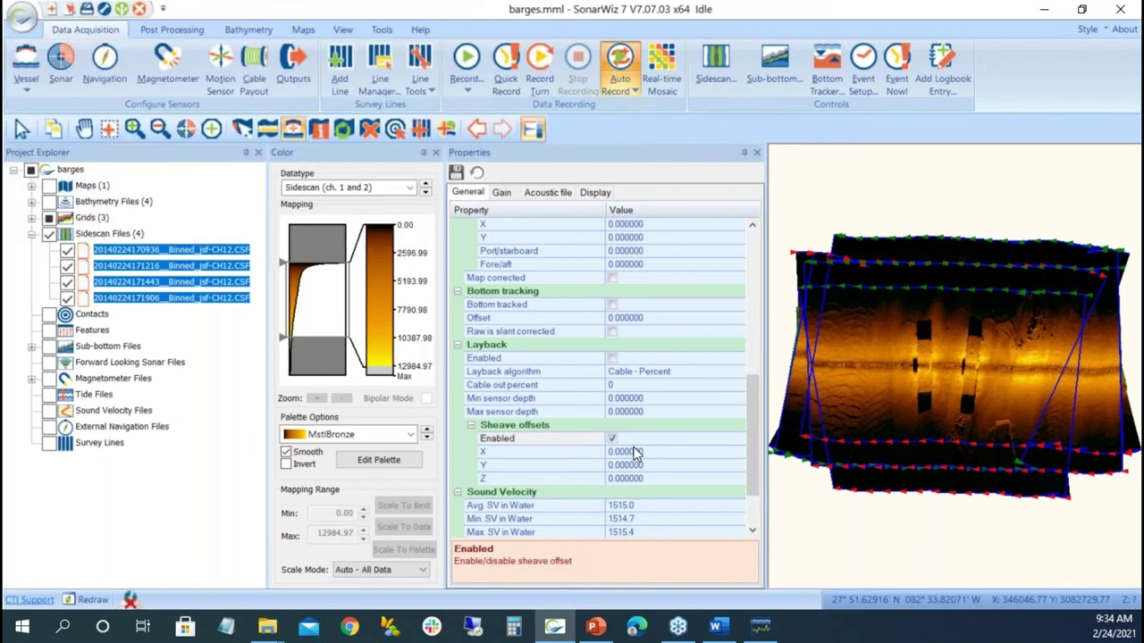
Enable layback for the four selected sidescan files and set their sheave offsets to X -1.79 and Y -1.58.
left_click(615, 358)
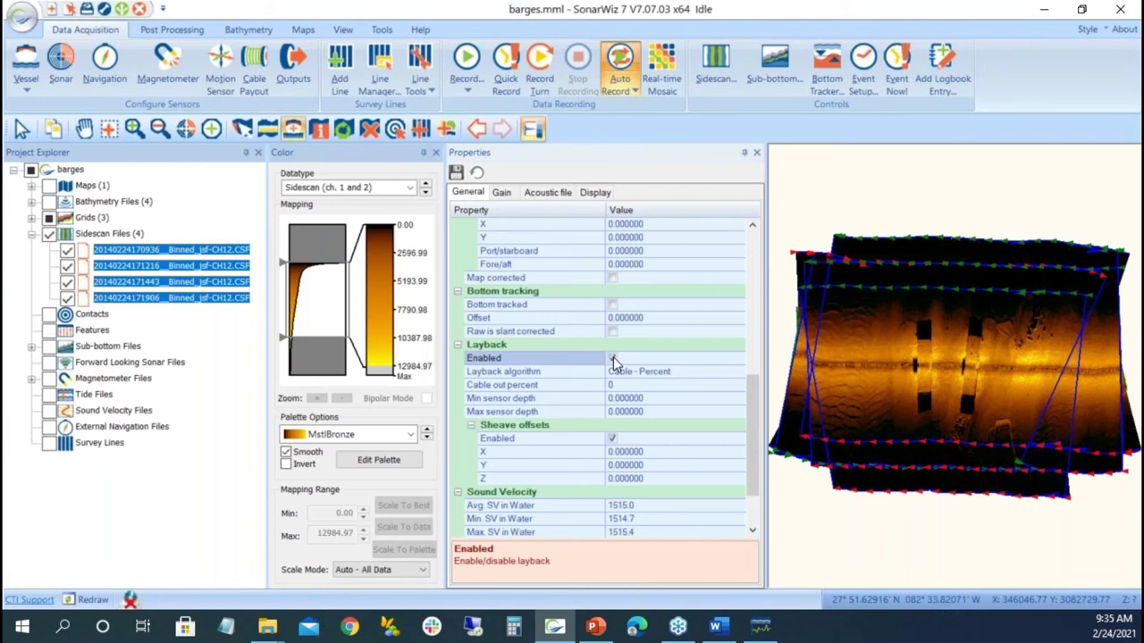
left_click(643, 454)
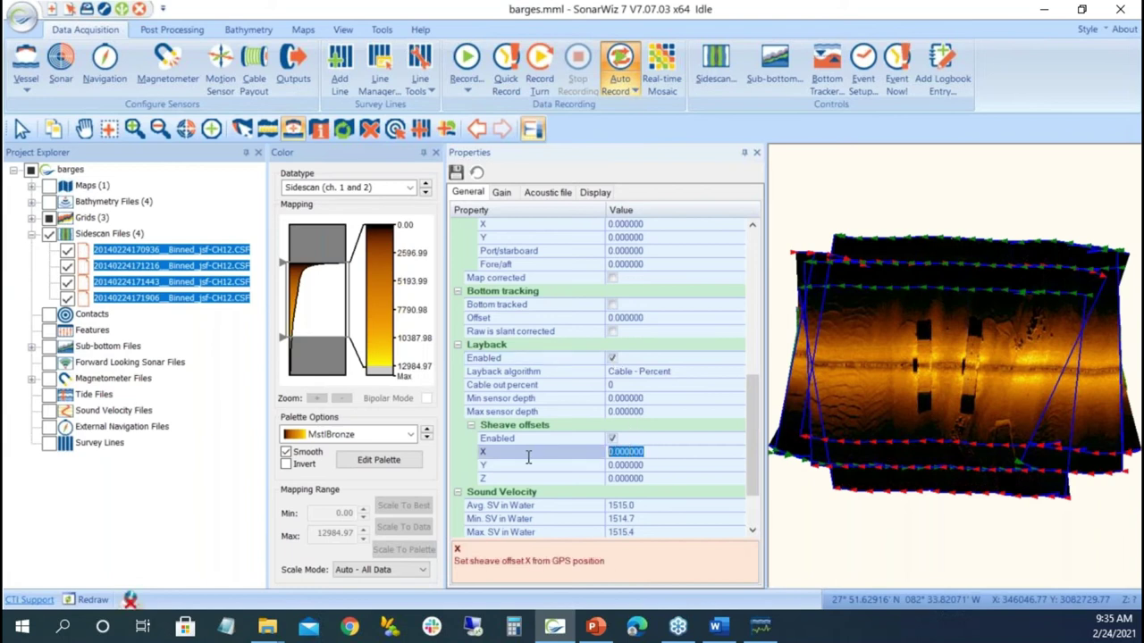
type("-1")
left_click(651, 467)
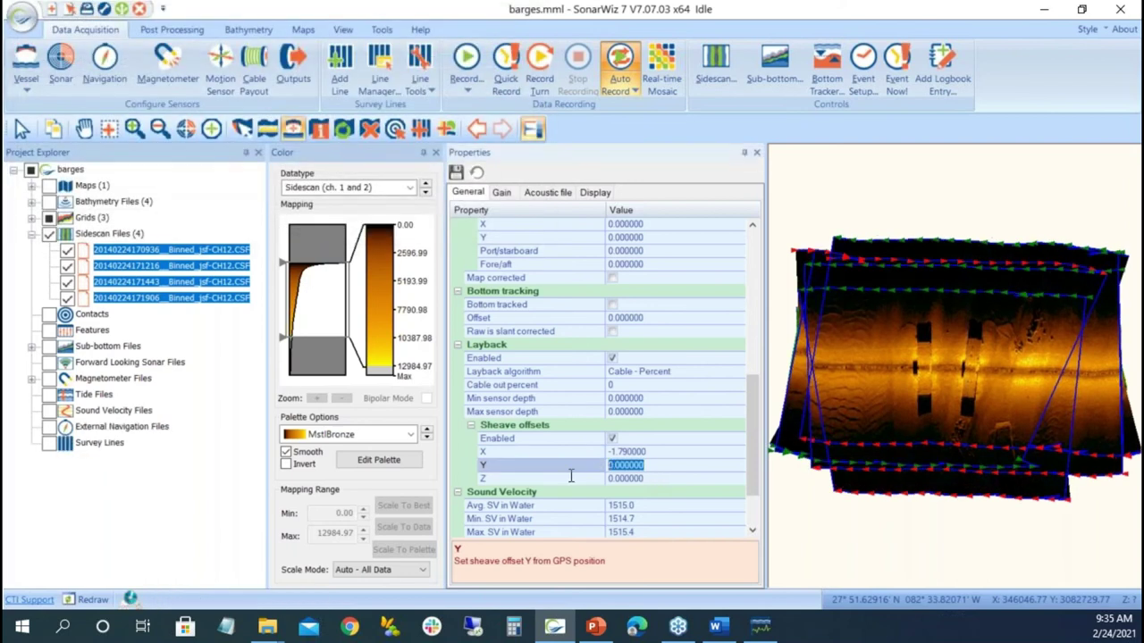
type("-1.58")
left_click(652, 481)
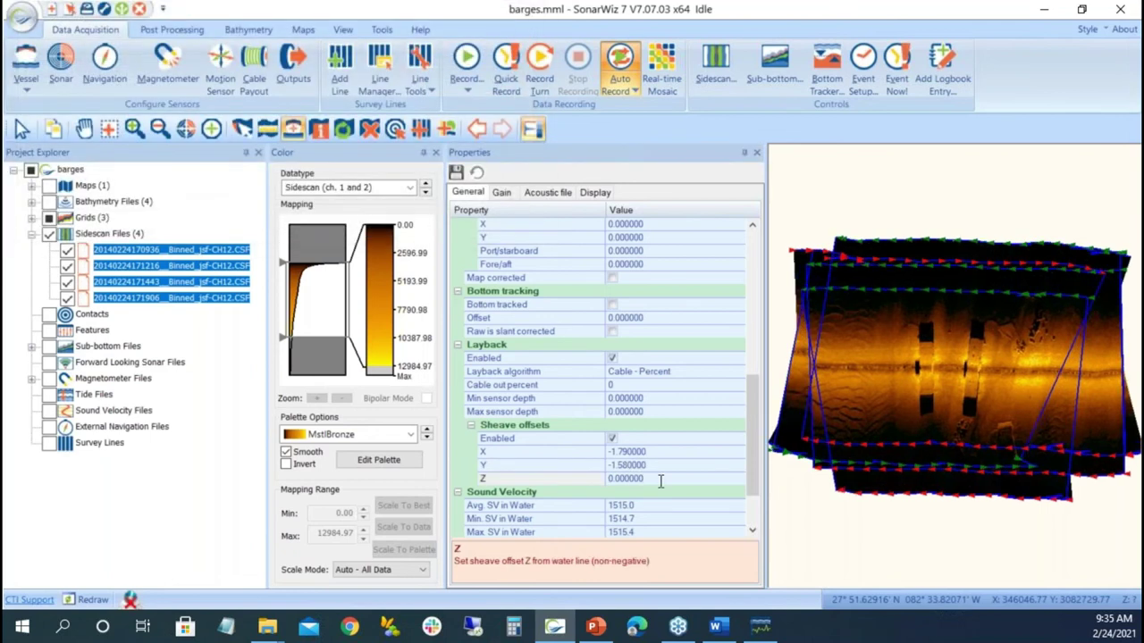
left_click(99, 219)
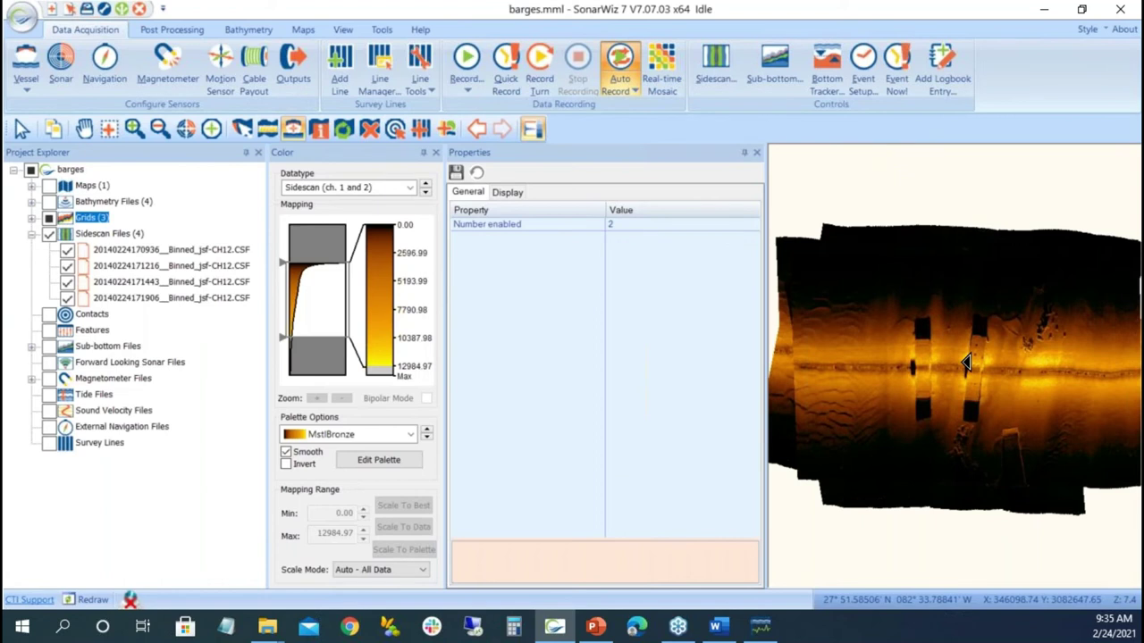
left_click(185, 252)
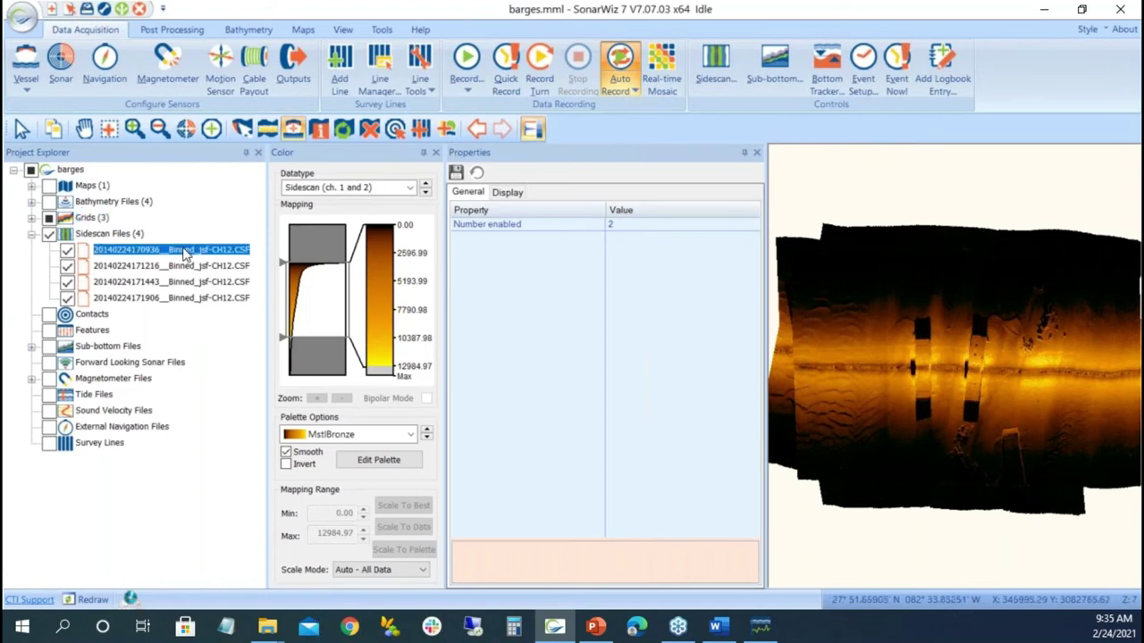
right_click(185, 253)
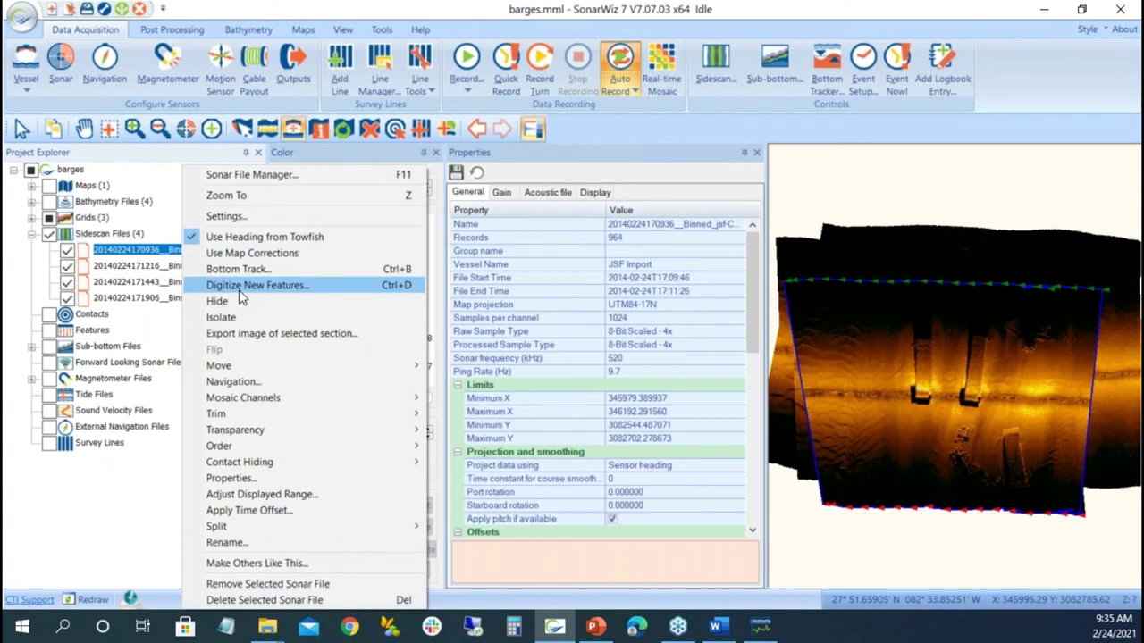
left_click(226, 216)
left_click(699, 288)
left_click(809, 288)
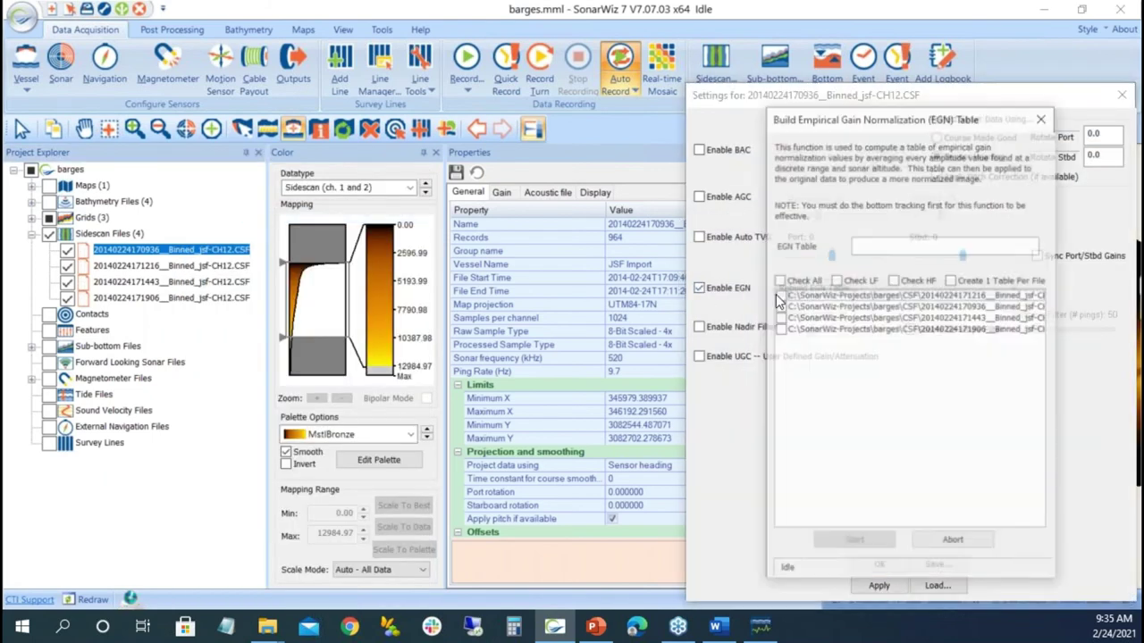
left_click(880, 240)
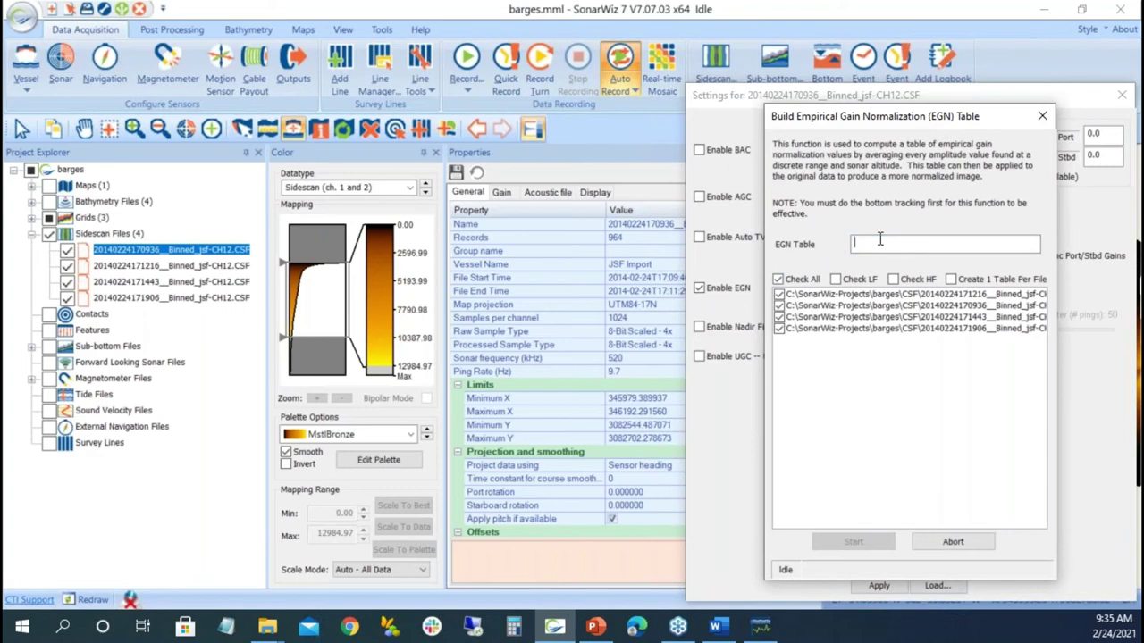
type("lf")
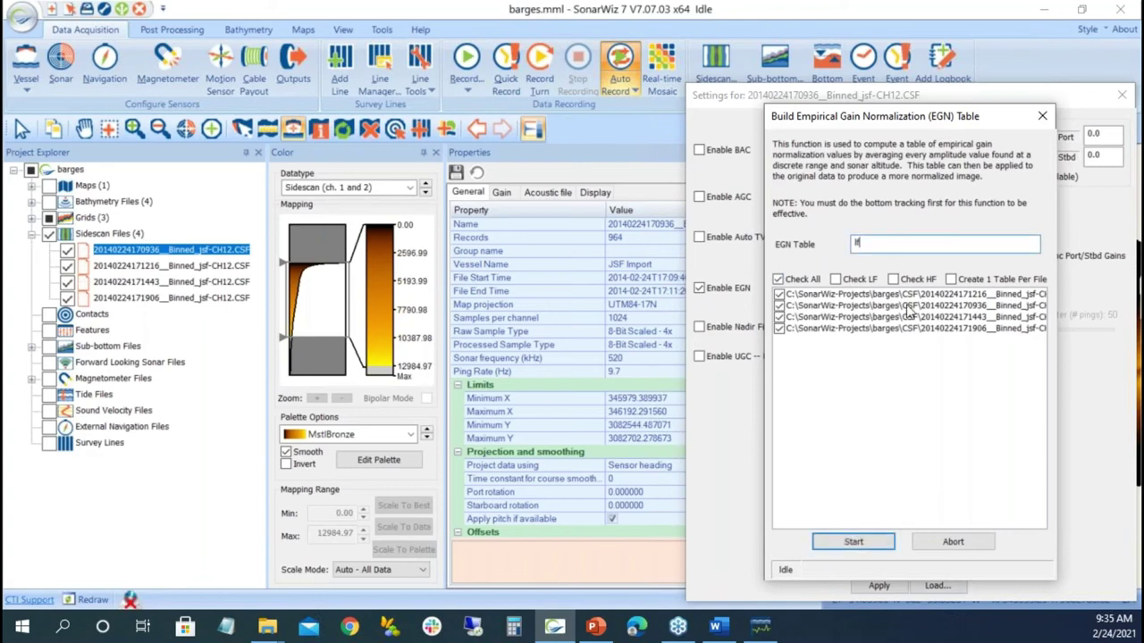
left_click(851, 543)
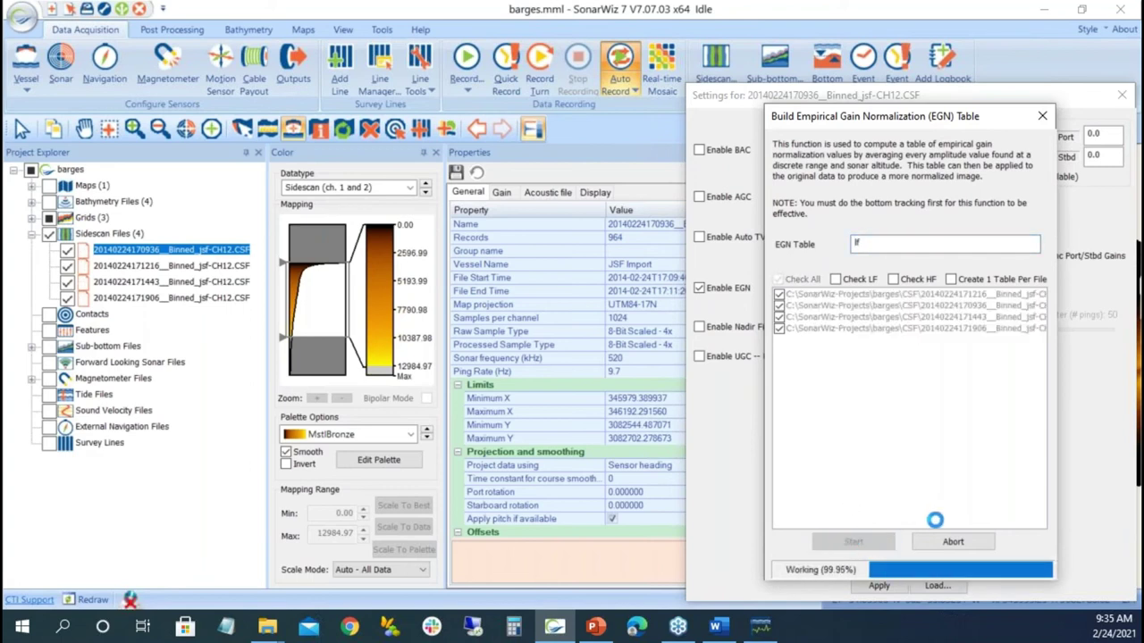
left_click(884, 568)
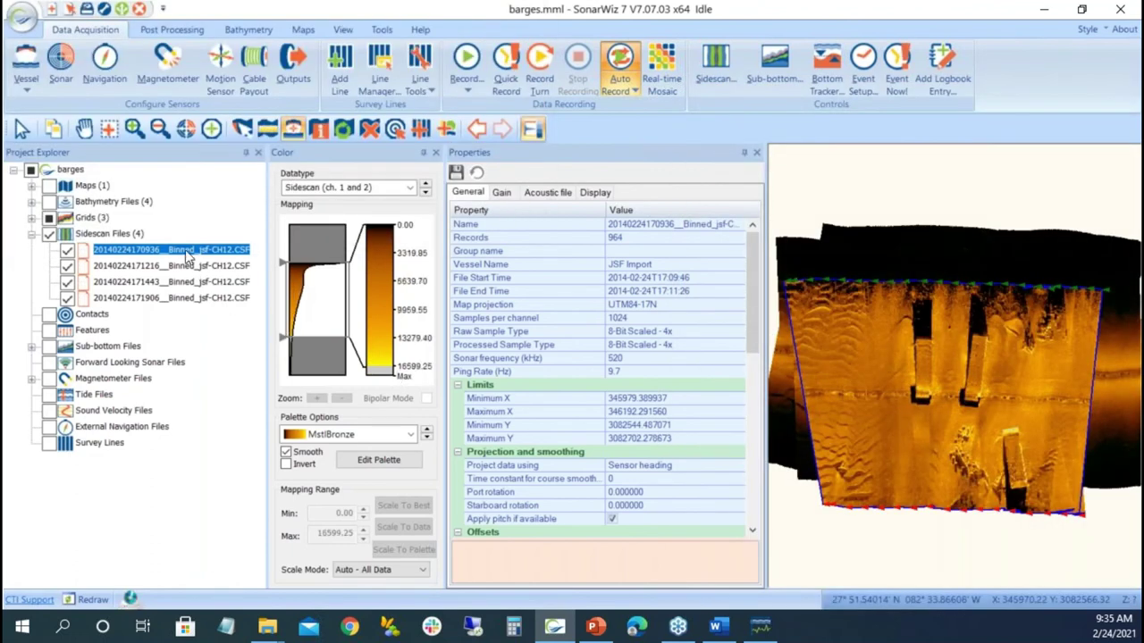
right_click(185, 252)
left_click(289, 568)
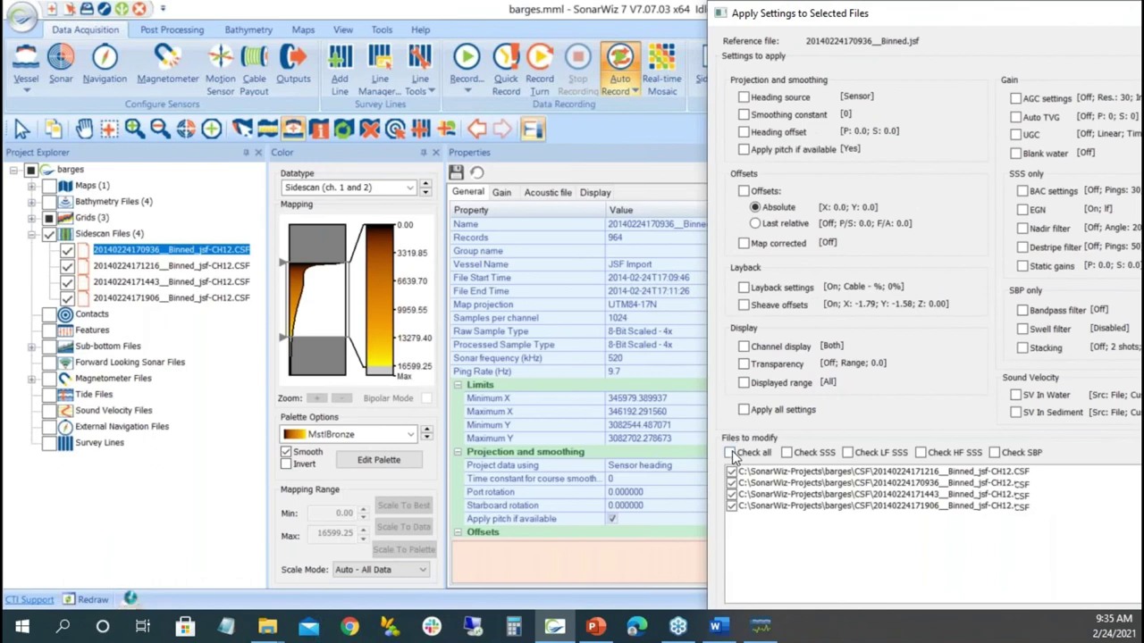
left_click(731, 453)
left_click(744, 409)
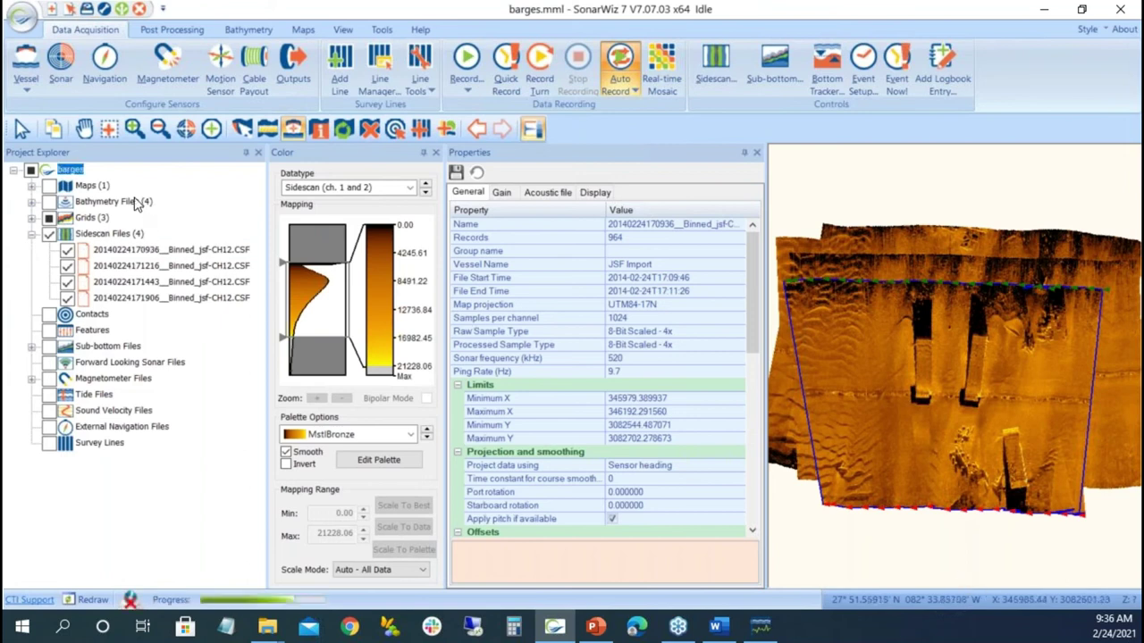
left_click(134, 202)
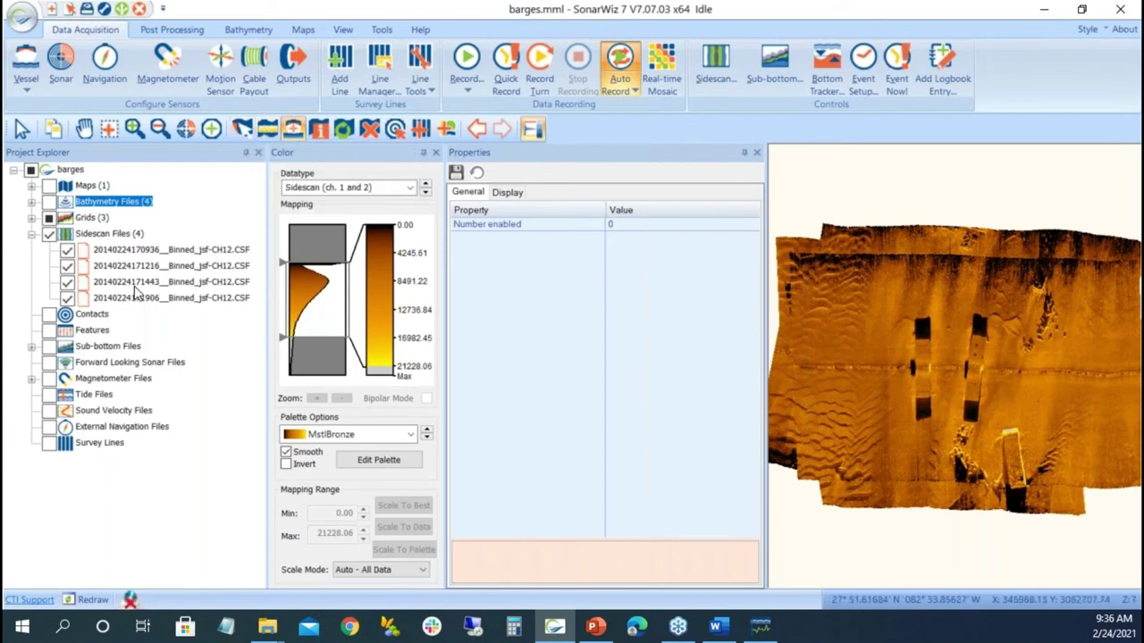
left_click(156, 265)
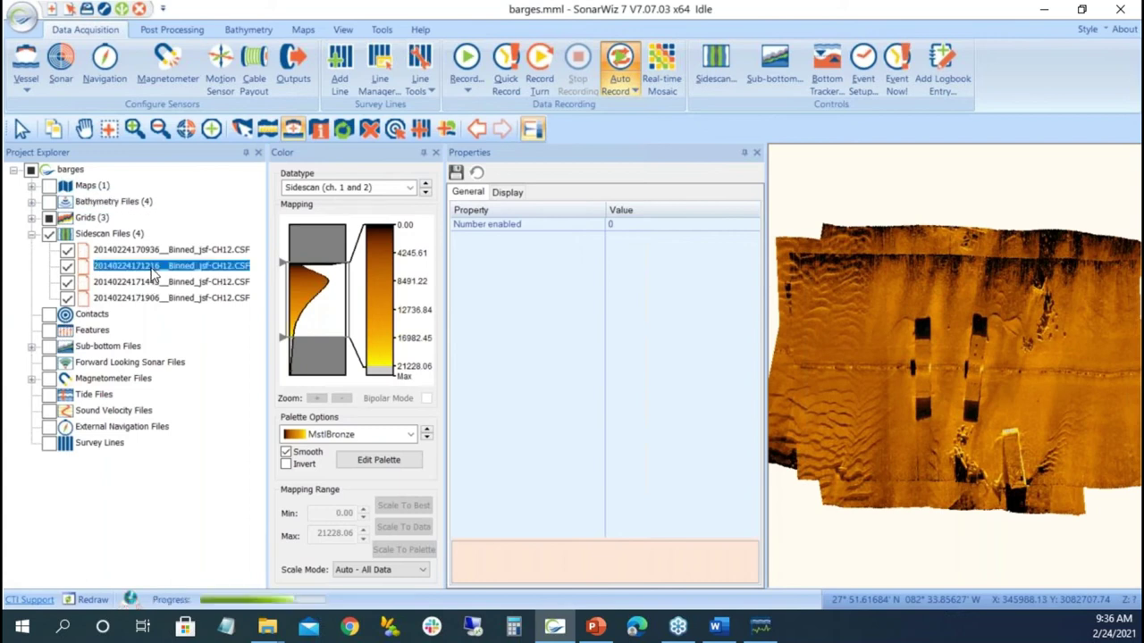
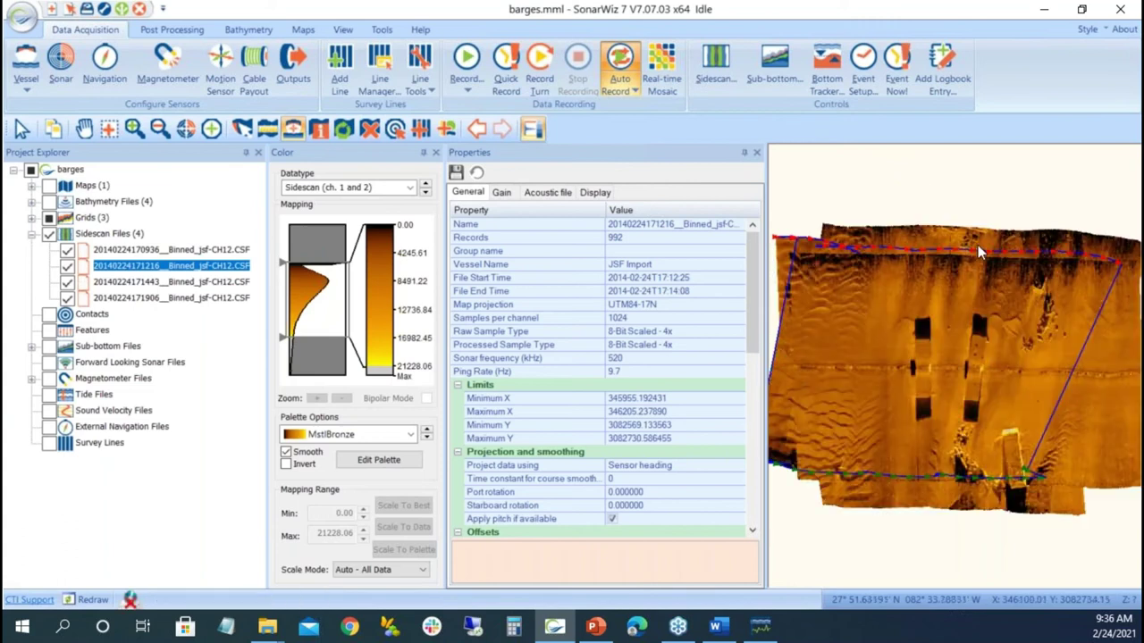
scroll(1075, 314, "up", 1)
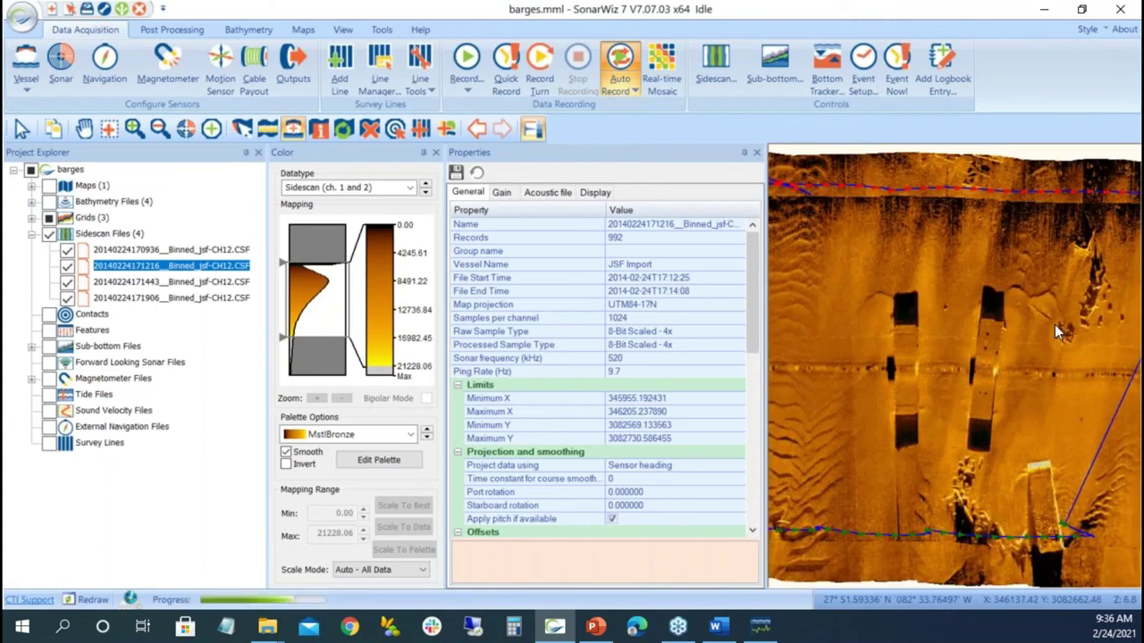
scroll(1054, 325, "up", 1)
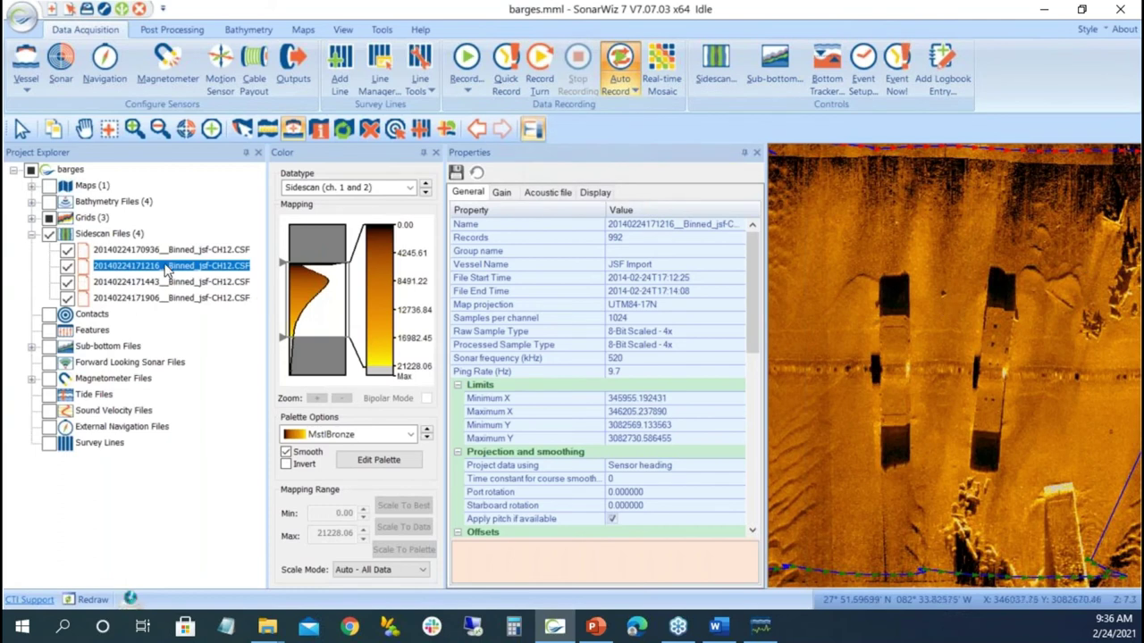
left_click(175, 31)
left_click(561, 63)
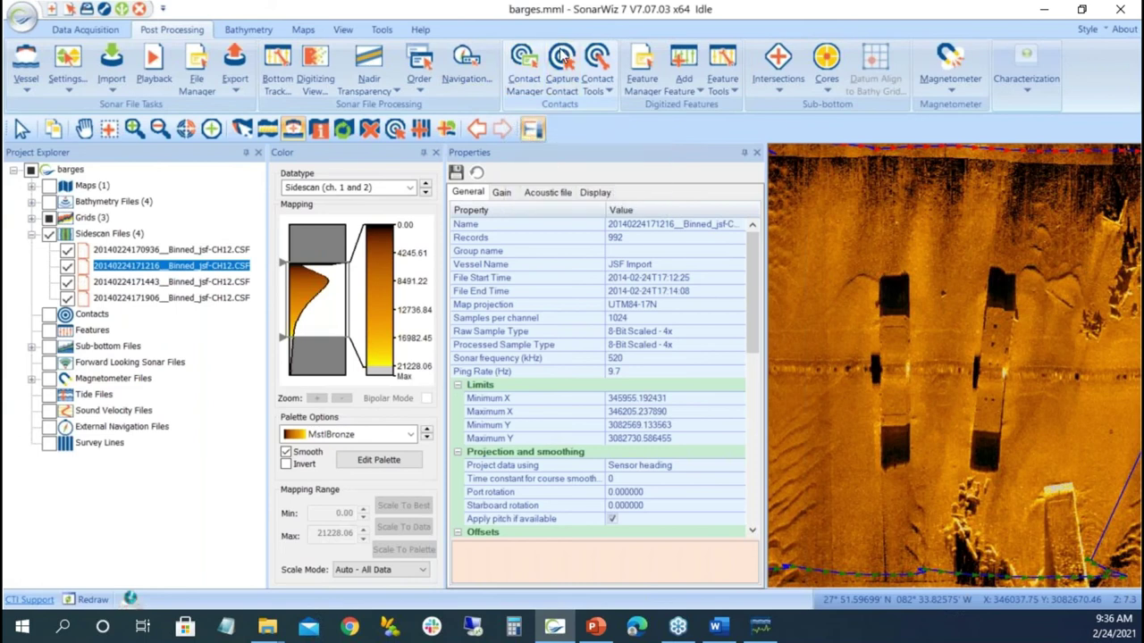
double_click(946, 308)
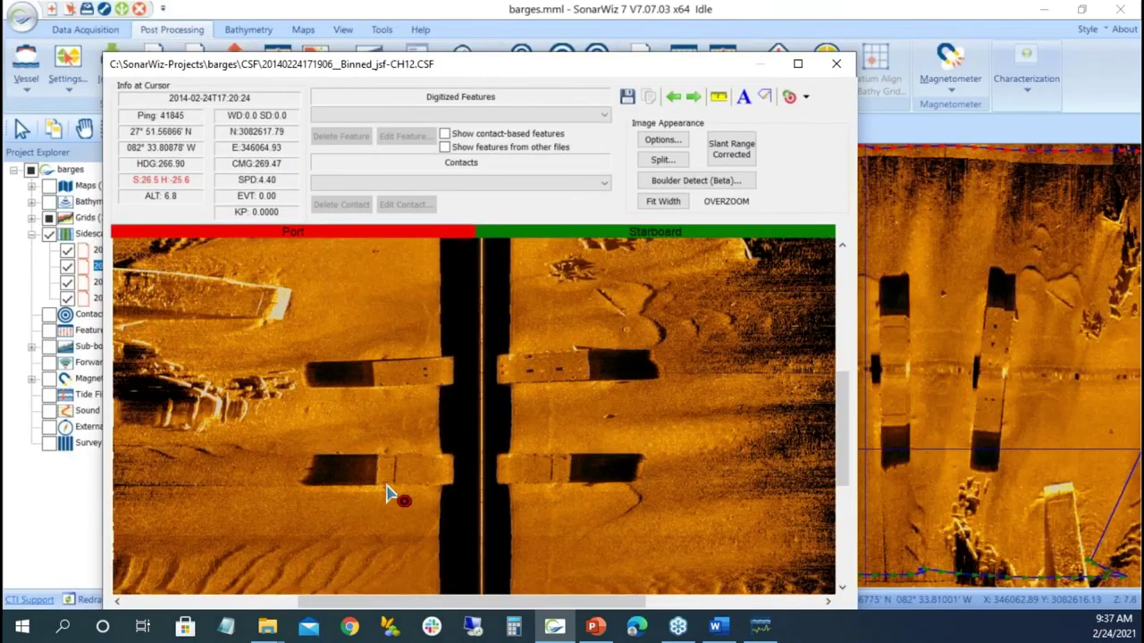
left_click(607, 418)
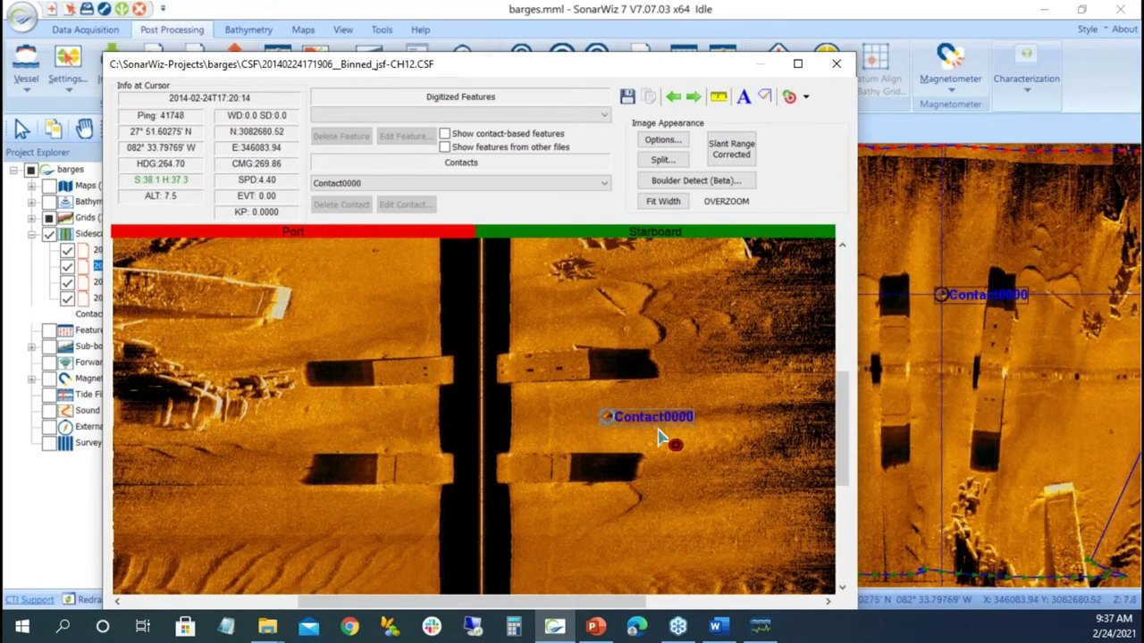
left_click(694, 97)
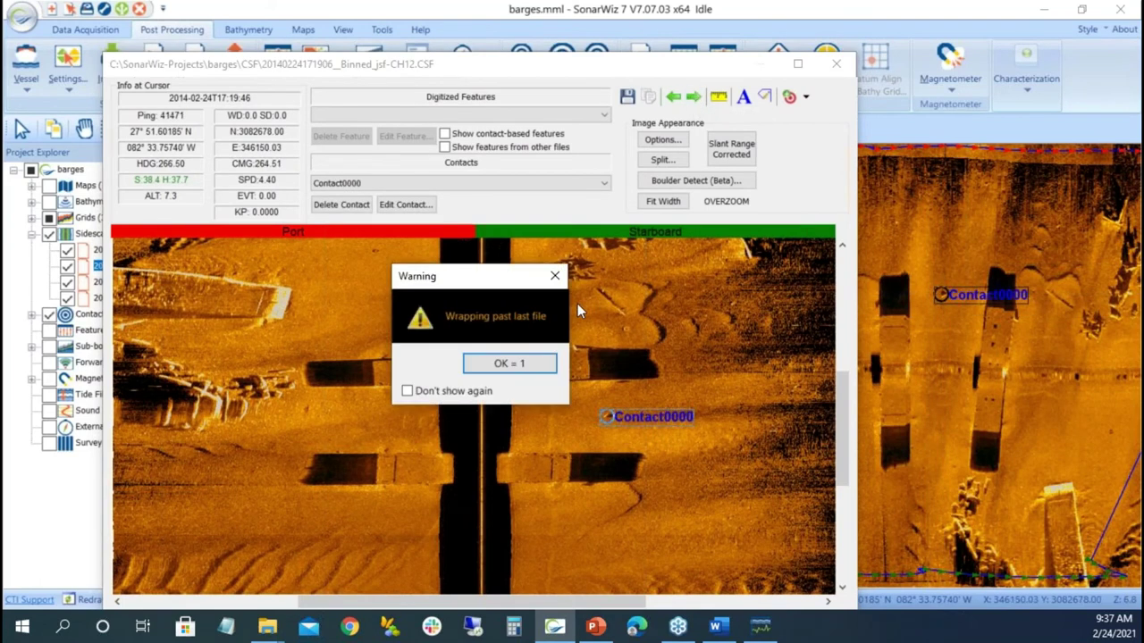
left_click(508, 363)
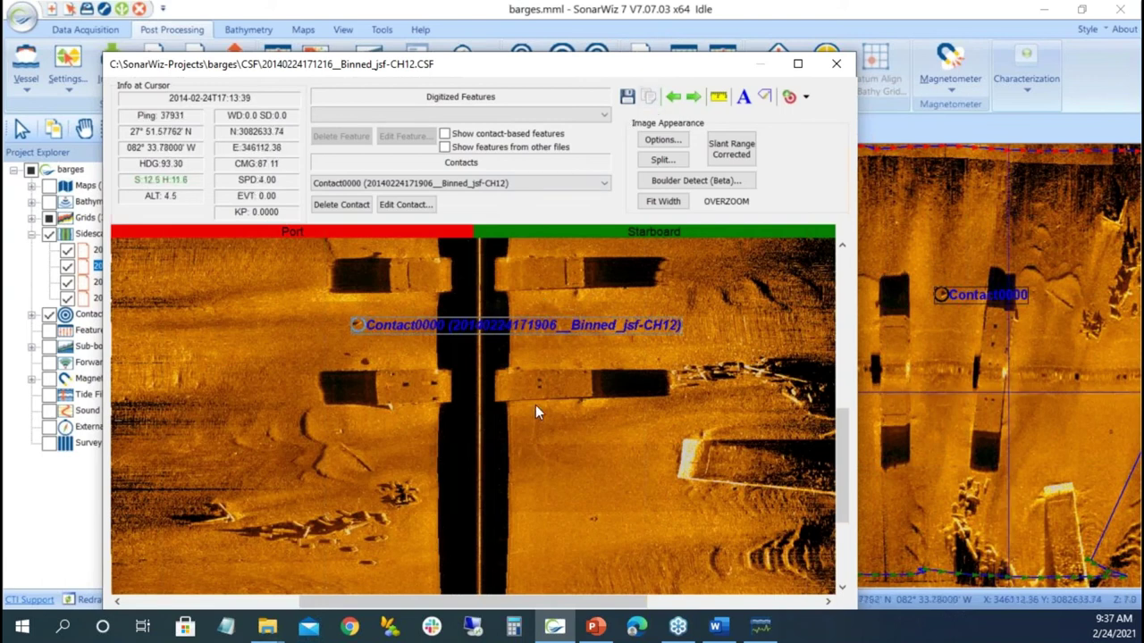
scroll(455, 411, "left", 5)
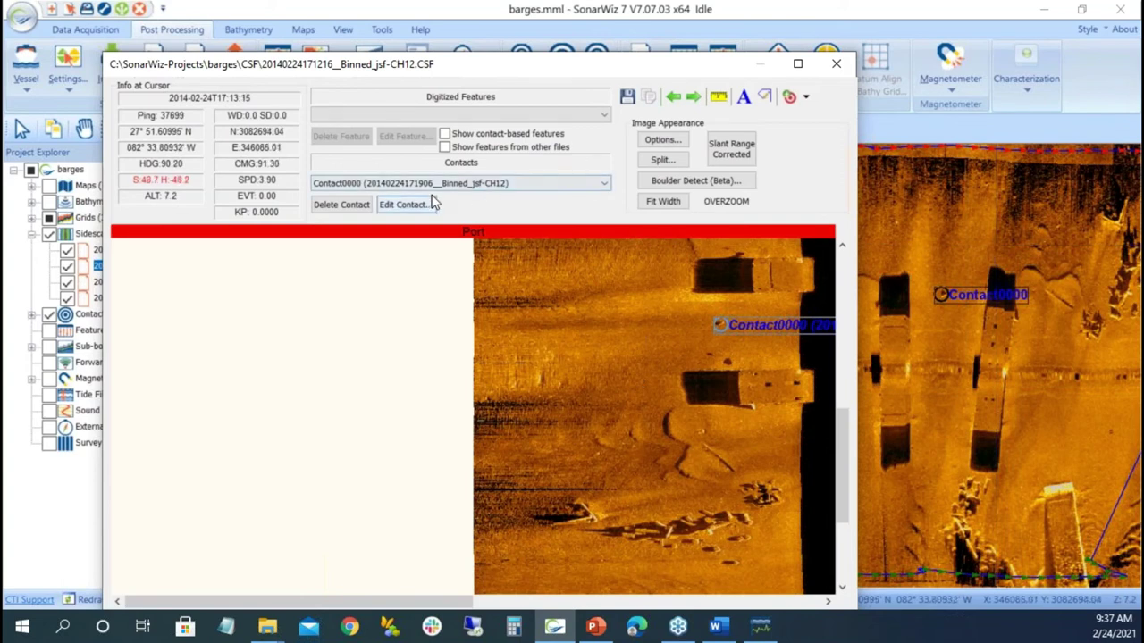
scroll(602, 301, "down", 3)
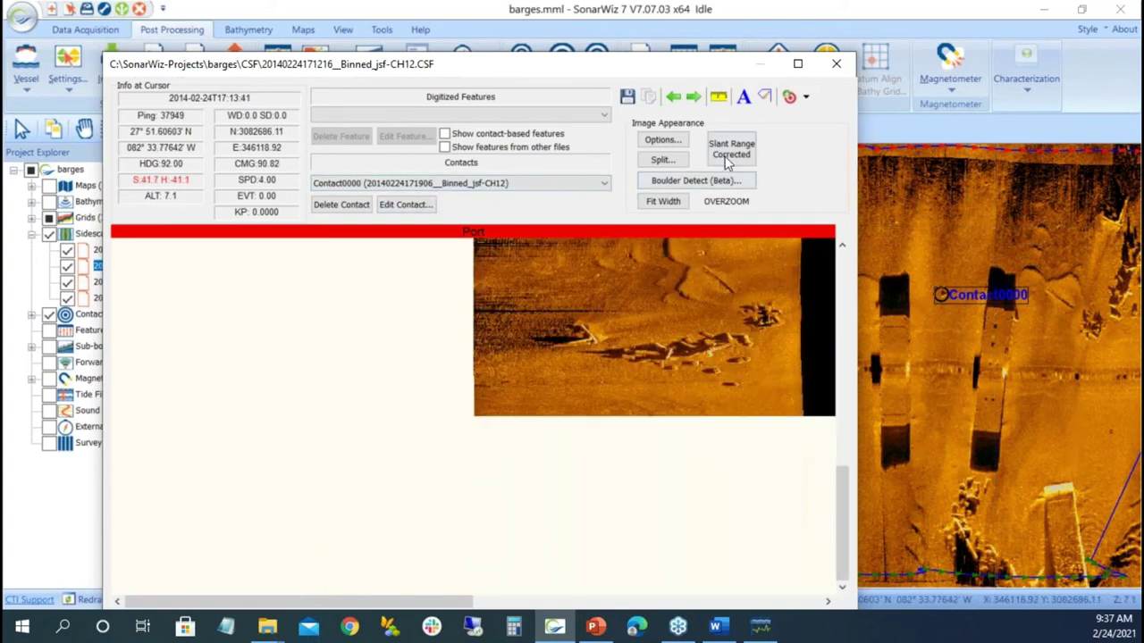
left_click(663, 202)
scroll(530, 286, "up", 3)
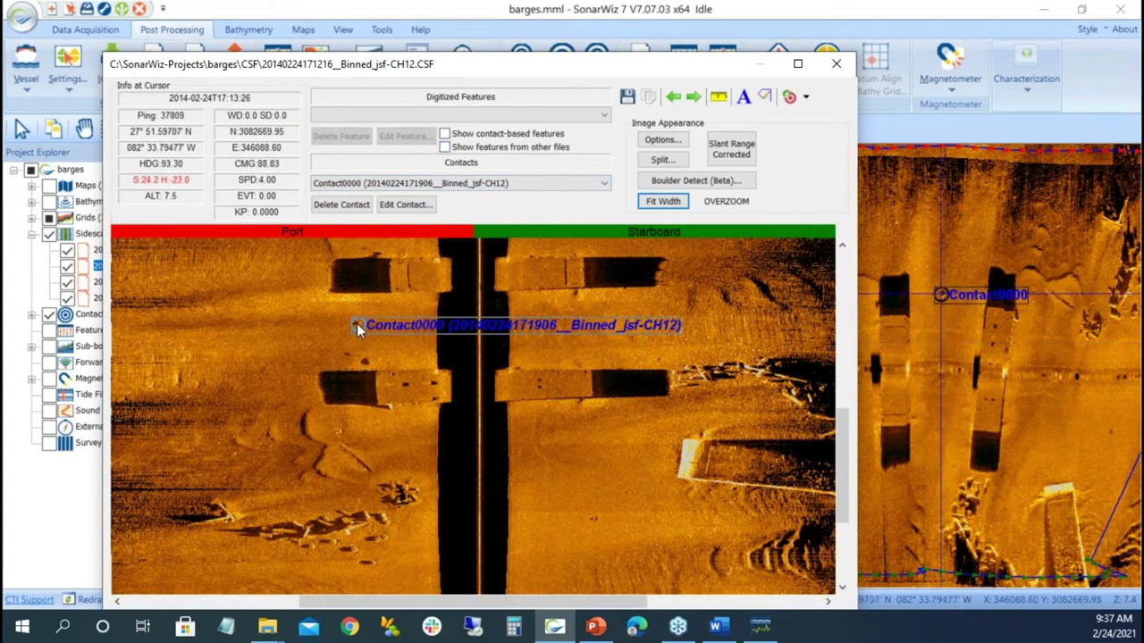
left_click(790, 96)
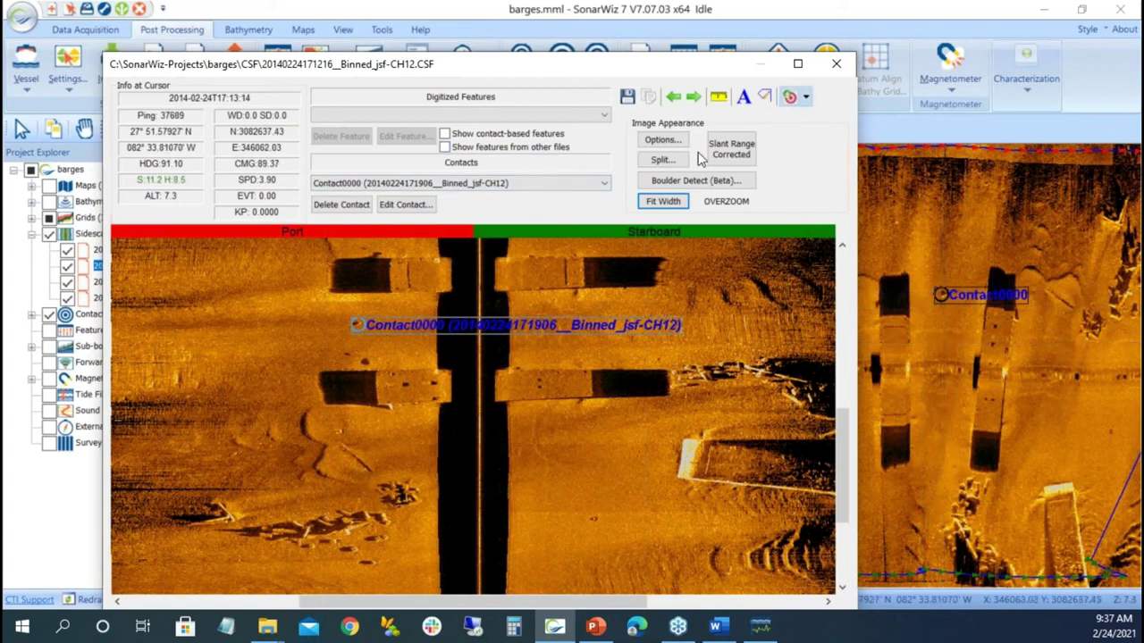
left_click(357, 345)
scroll(414, 341, "up", 2)
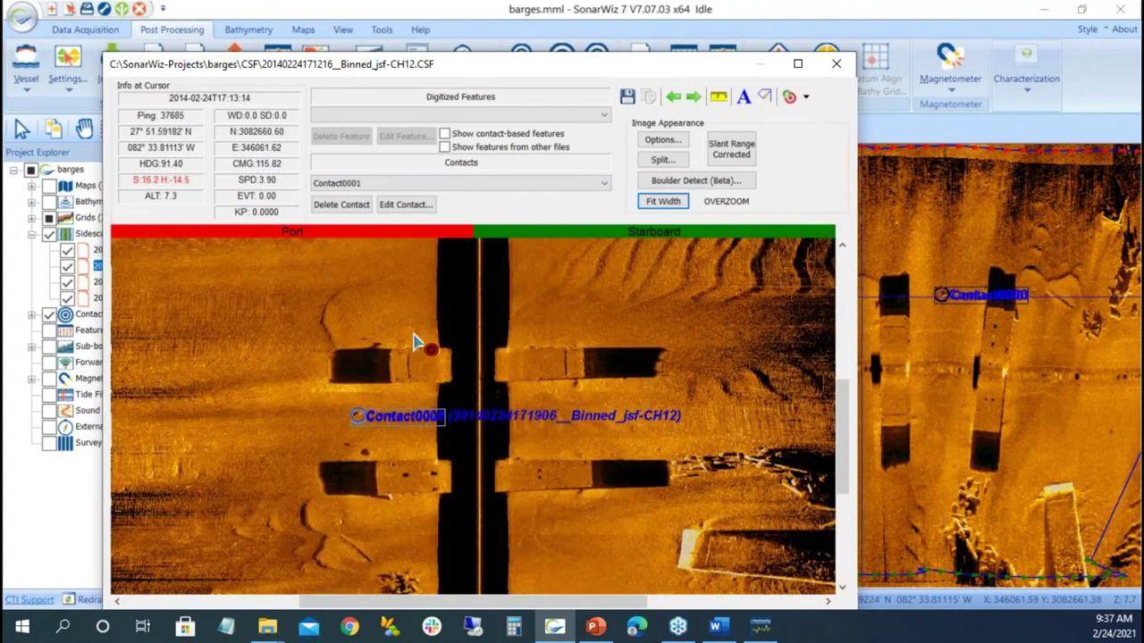
left_click(694, 96)
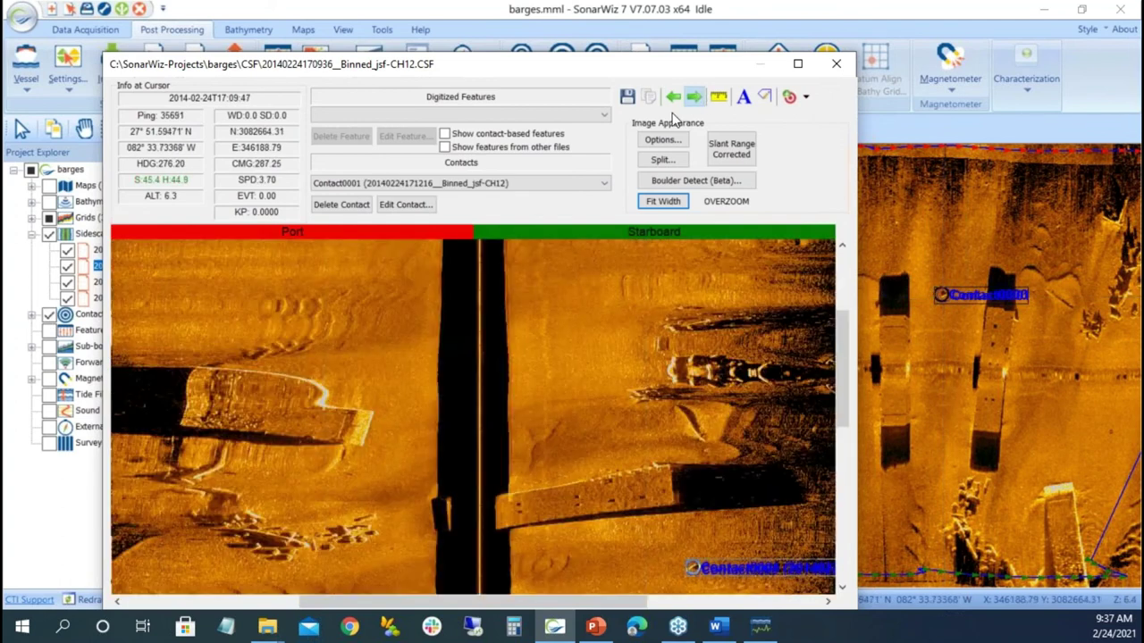
scroll(581, 398, "down", 4)
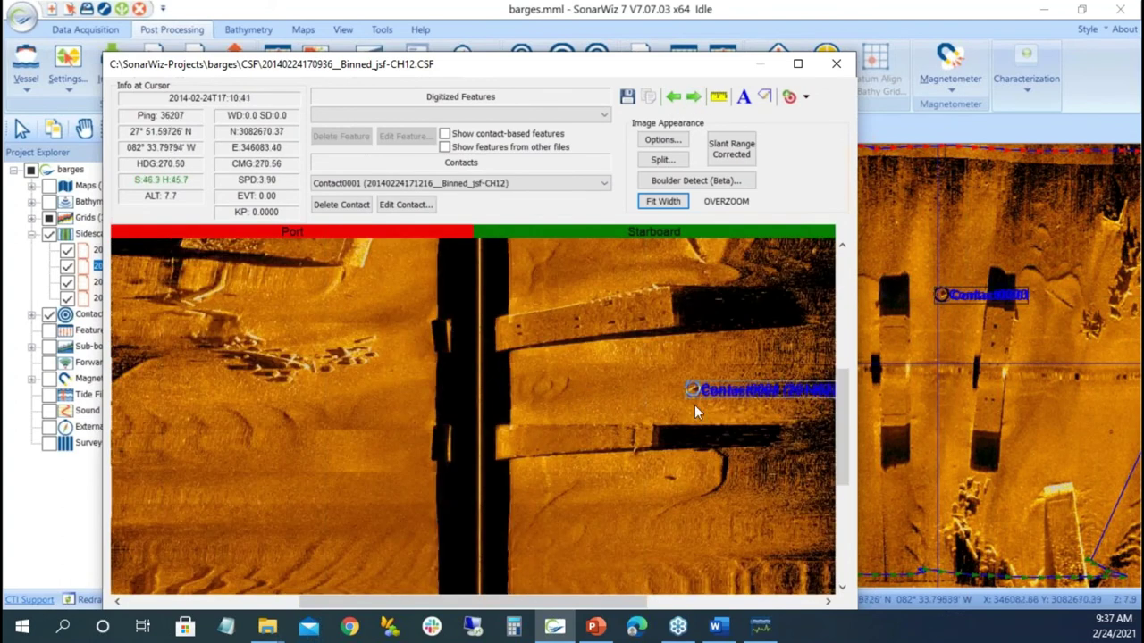
left_click(791, 98)
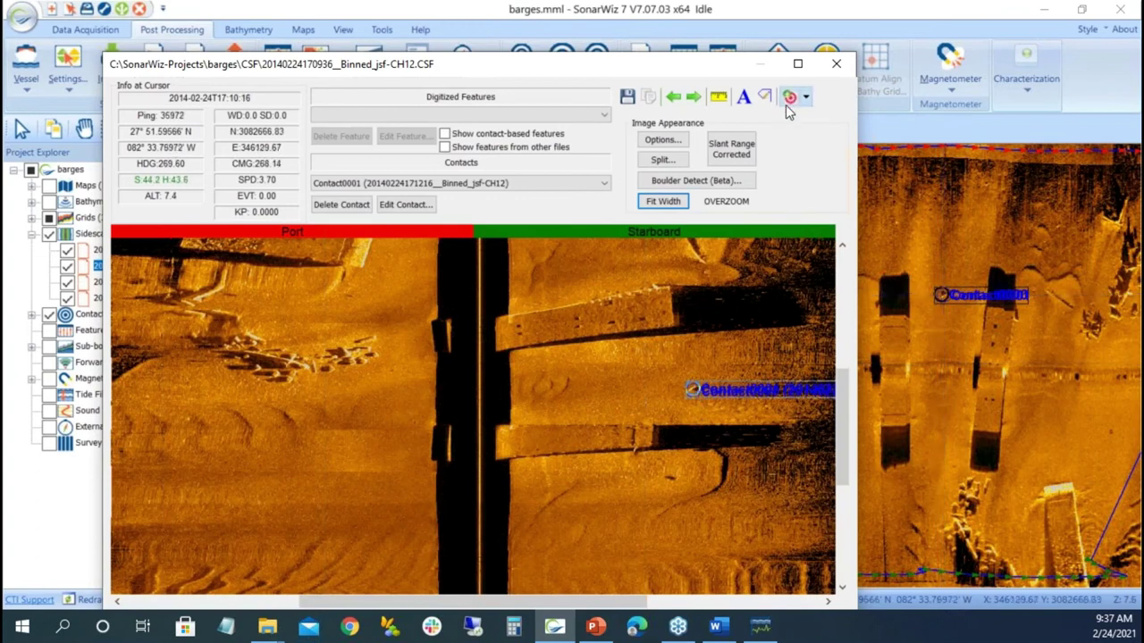
left_click(693, 404)
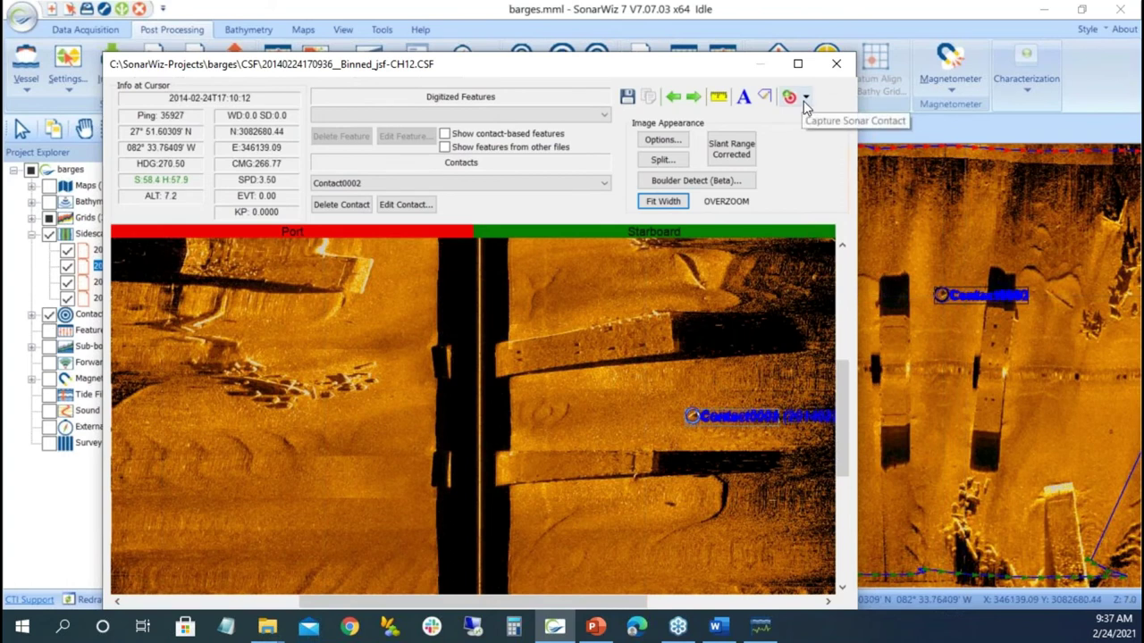
left_click(694, 97)
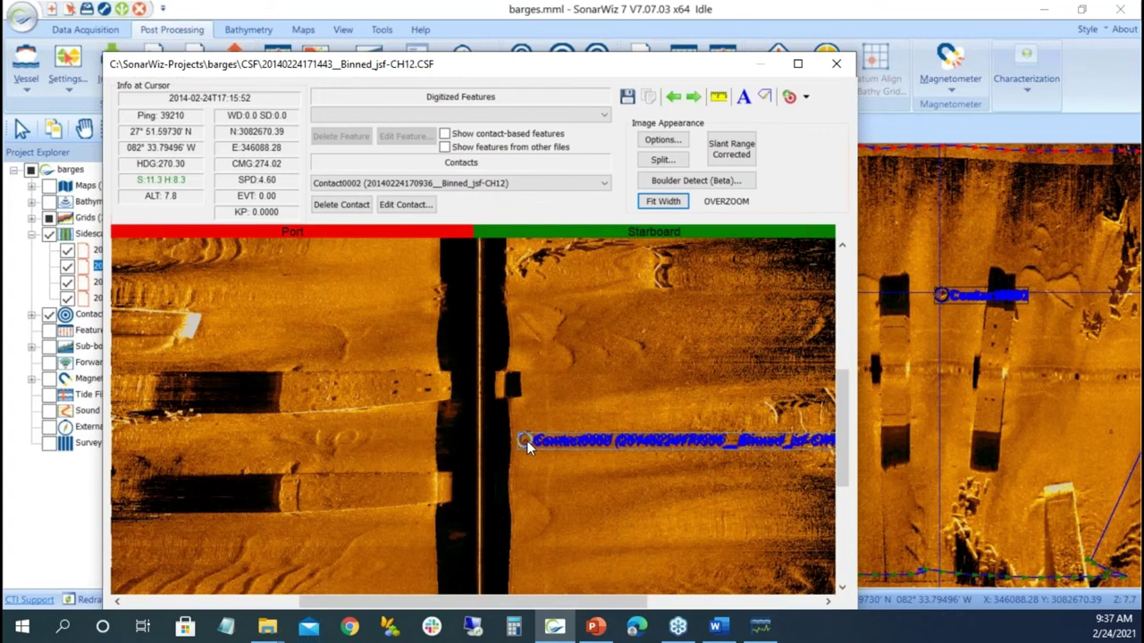
left_click(789, 96)
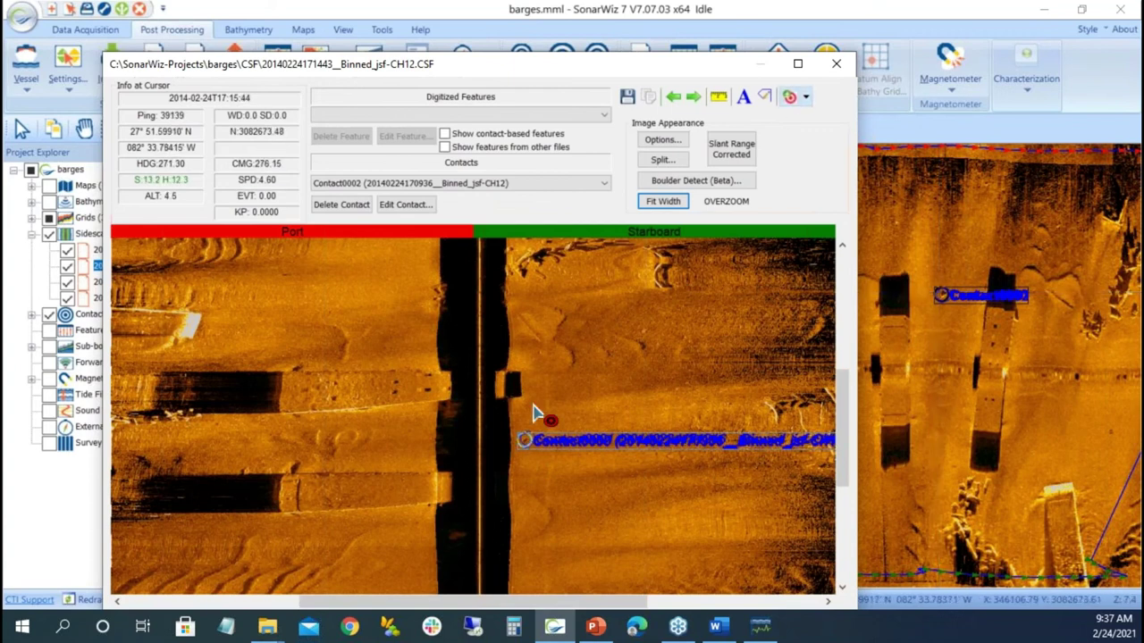
left_click(736, 378)
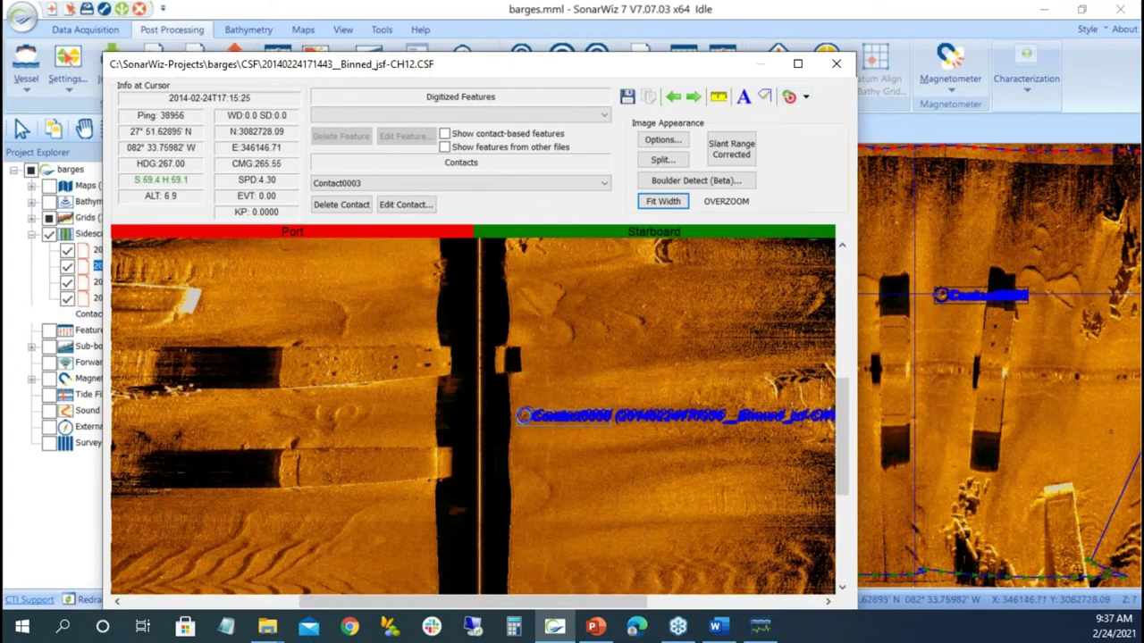
left_click(836, 64)
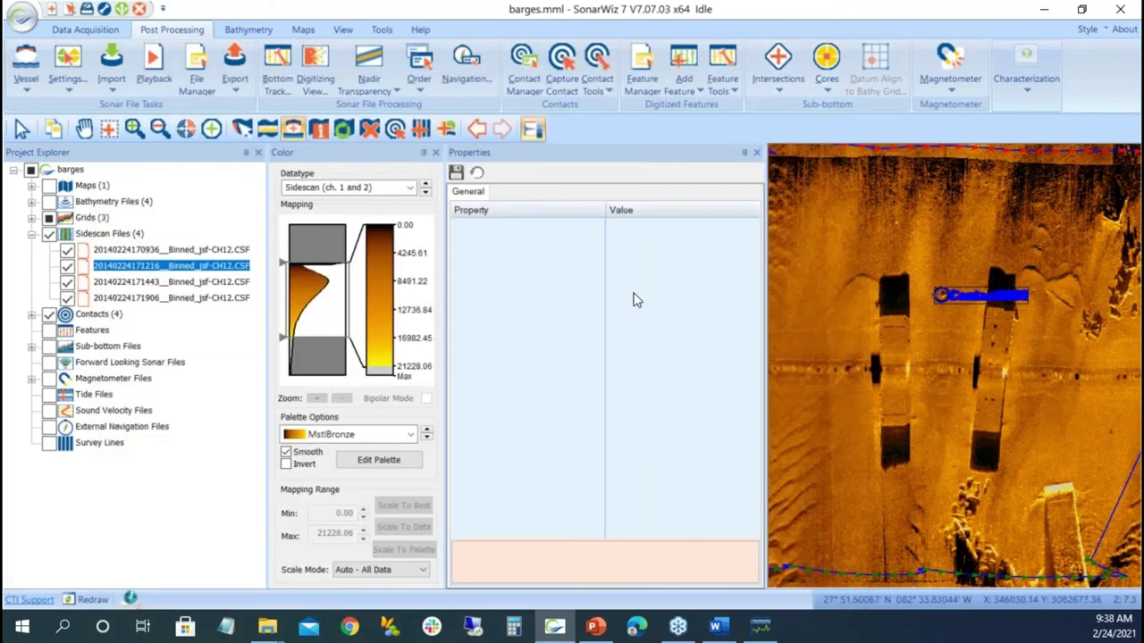
Open the first captured contact and page through all four contact images to compare the target.
left_click(31, 314)
left_click(104, 328)
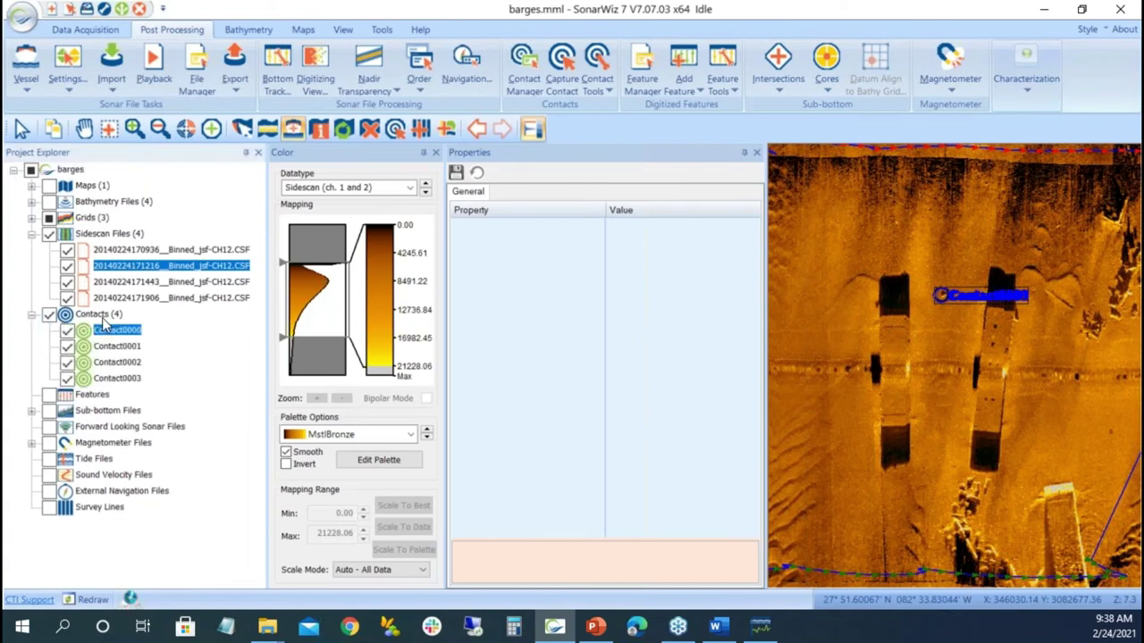
double_click(166, 327)
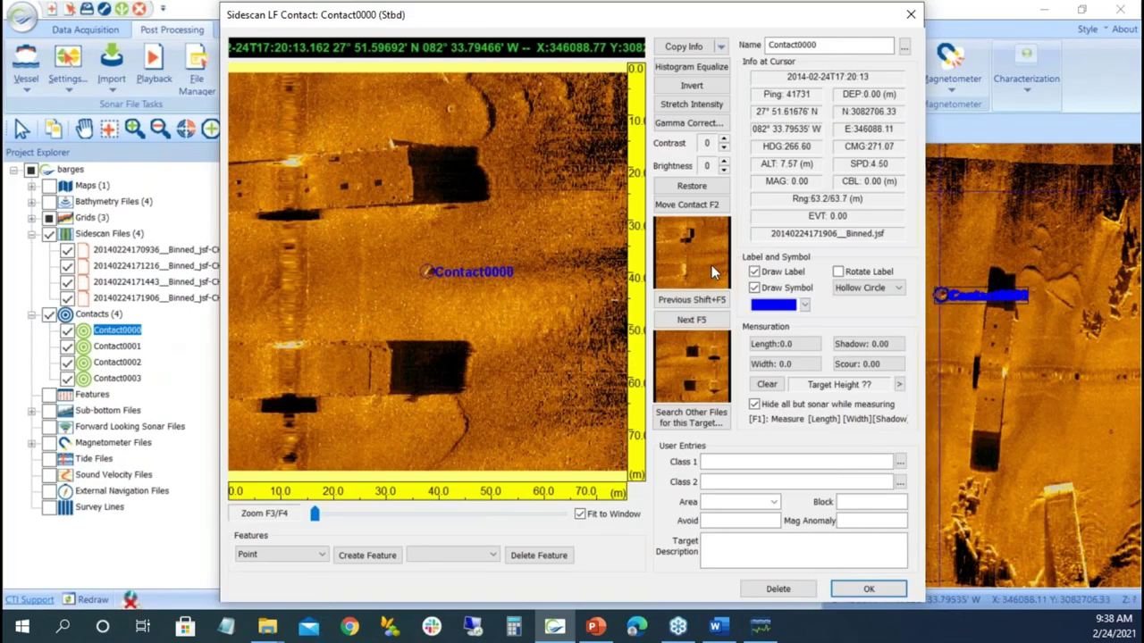
left_click(706, 322)
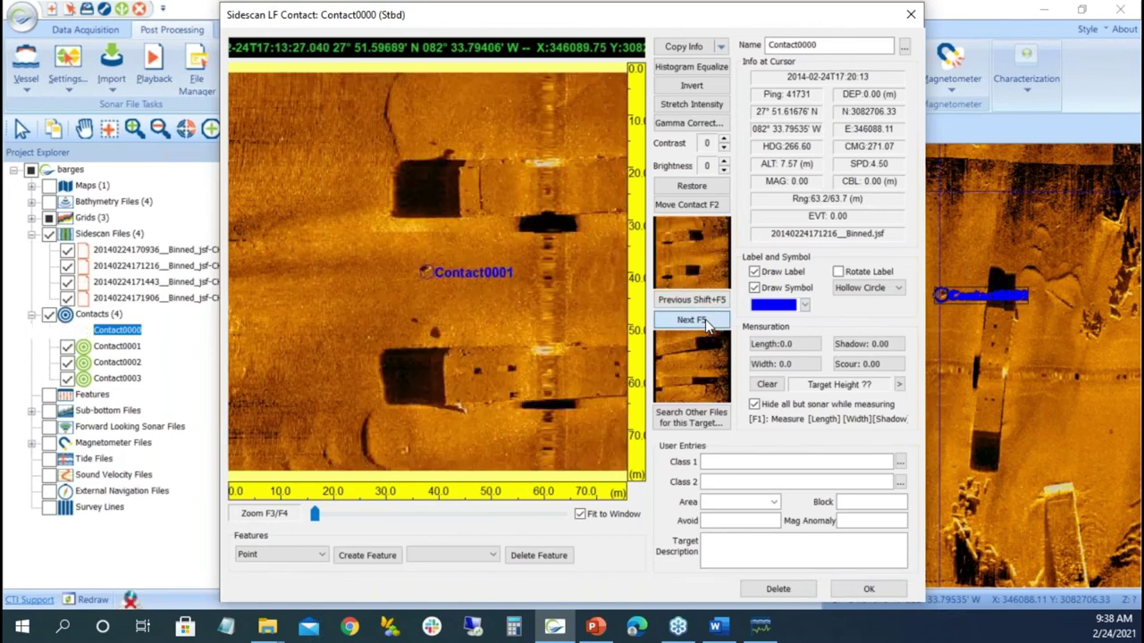
left_click(706, 322)
left_click(706, 321)
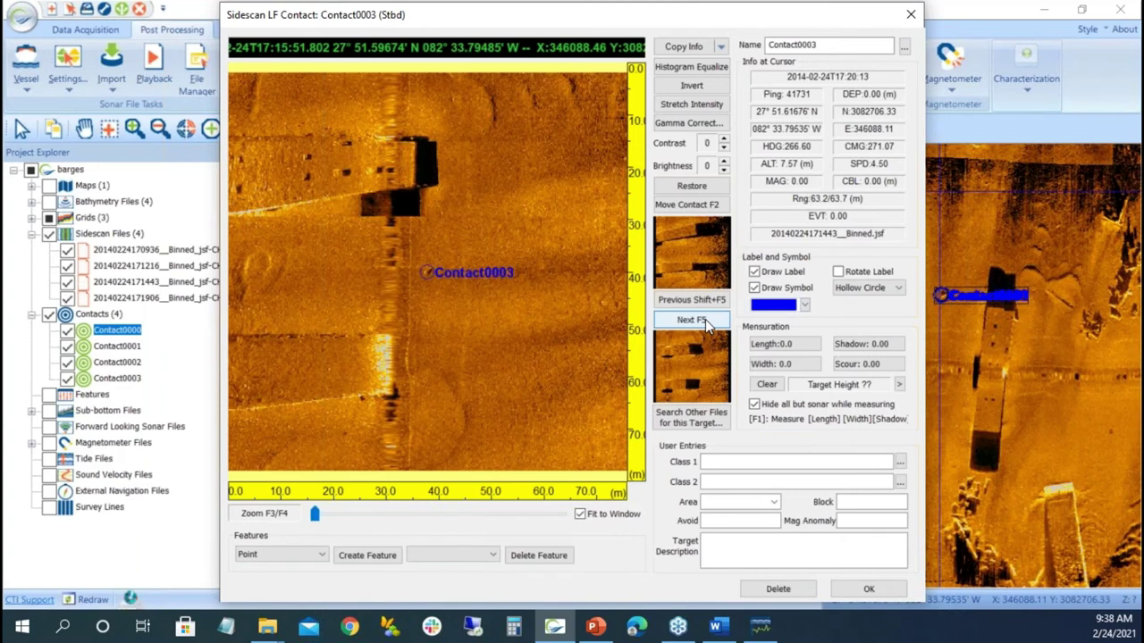
left_click(910, 15)
Hide all sidescan files and grids so only the contacts show on the map, and measure the spacing between the contacts.
left_click(132, 129)
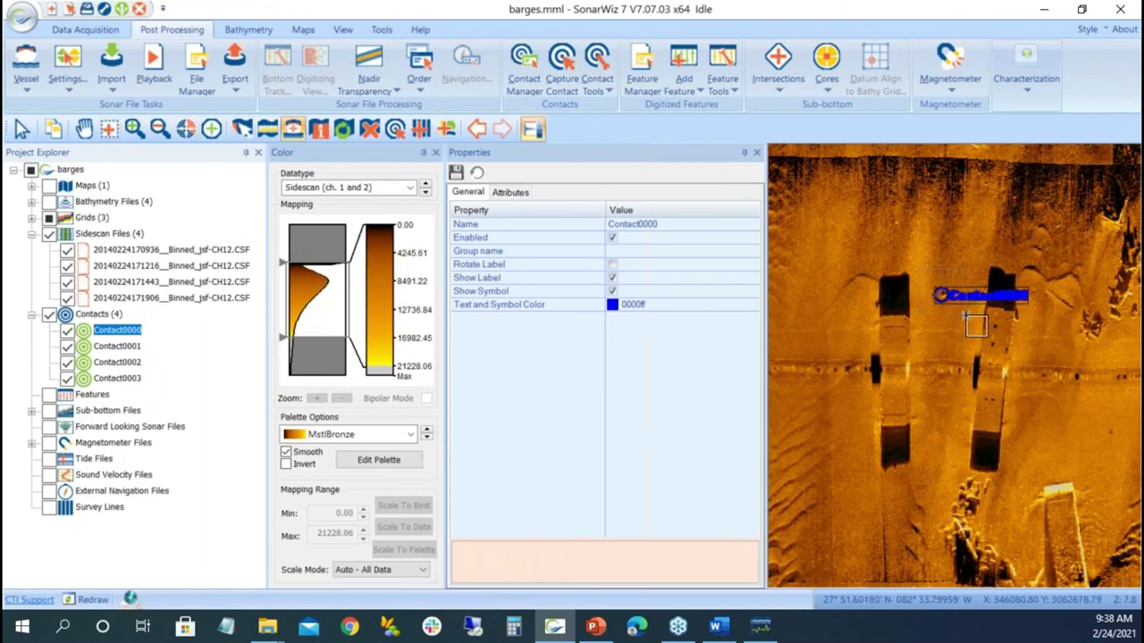
left_click(974, 324)
left_click(987, 430)
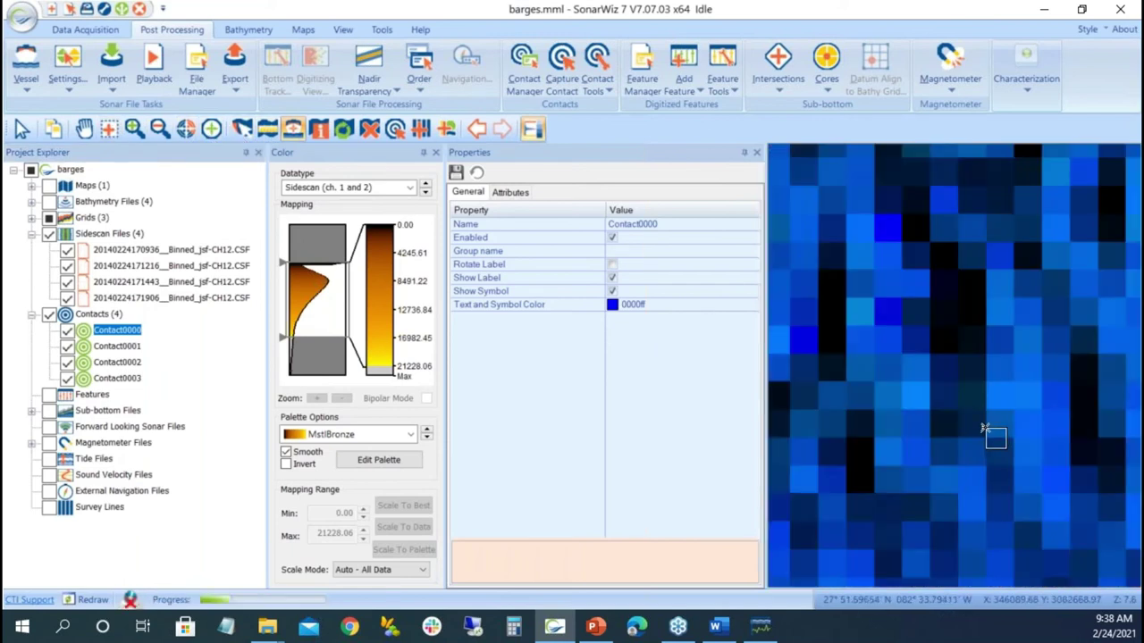
left_click(50, 234)
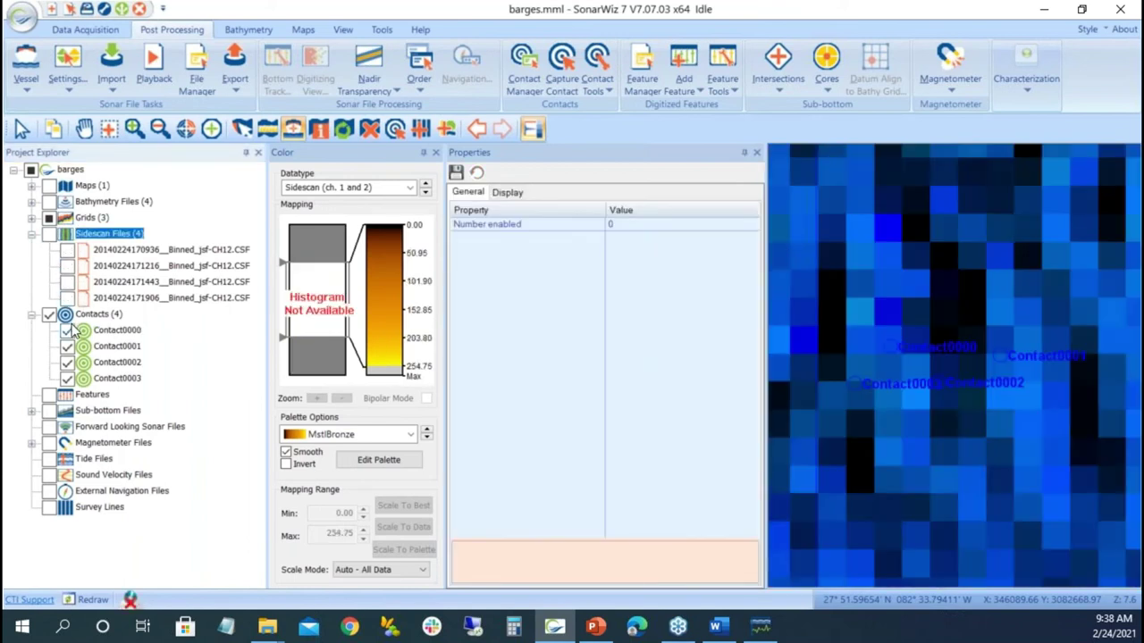
left_click(48, 222)
left_click(48, 220)
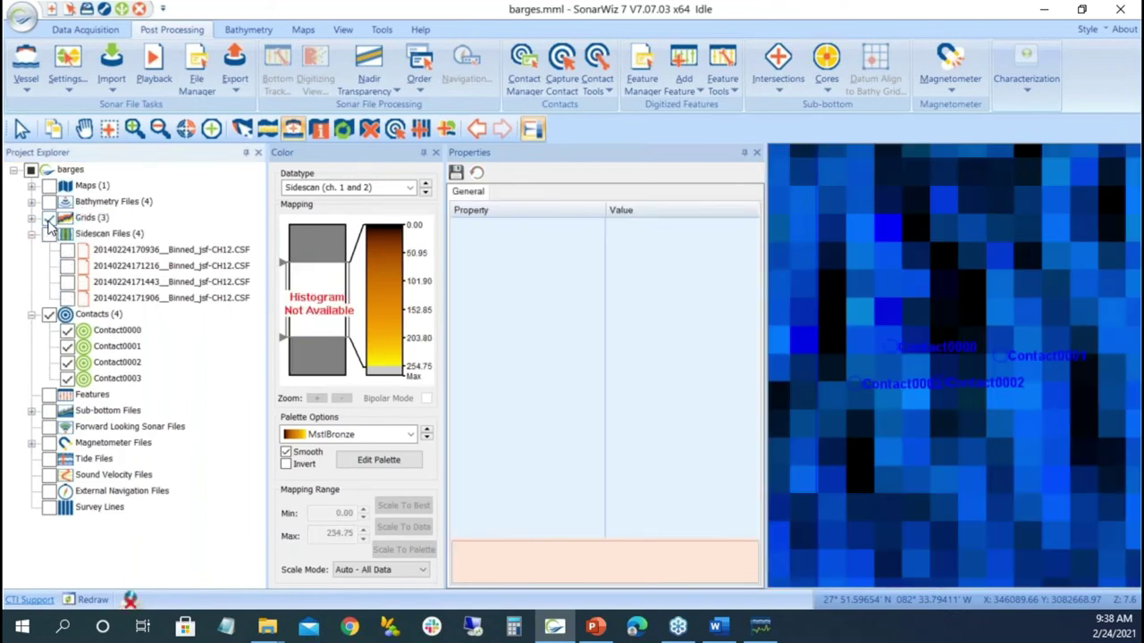
left_click(50, 220)
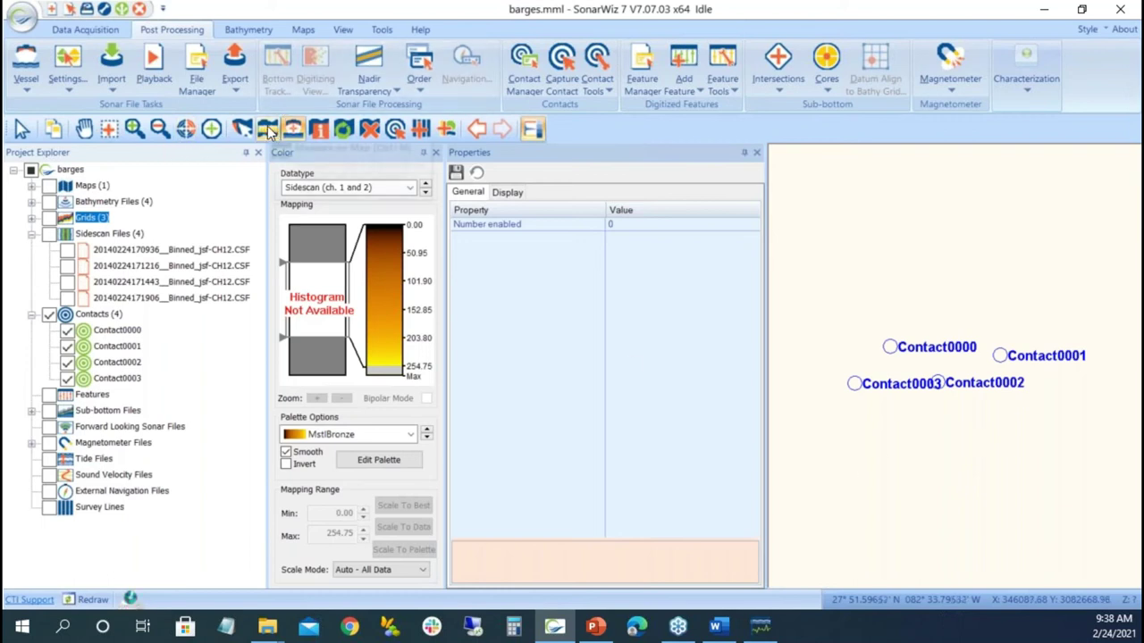
left_click_drag(891, 349, 994, 355)
left_click_drag(903, 357, 858, 444)
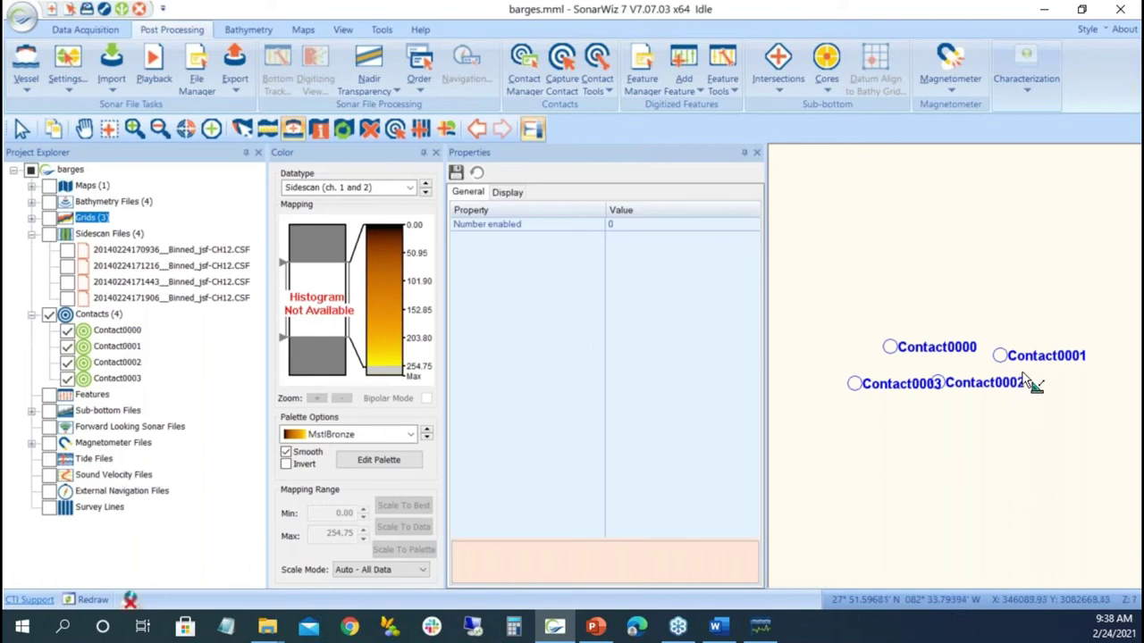
Rationalize Contact0000 through Contact0003 into a single final contact.
left_click(123, 332)
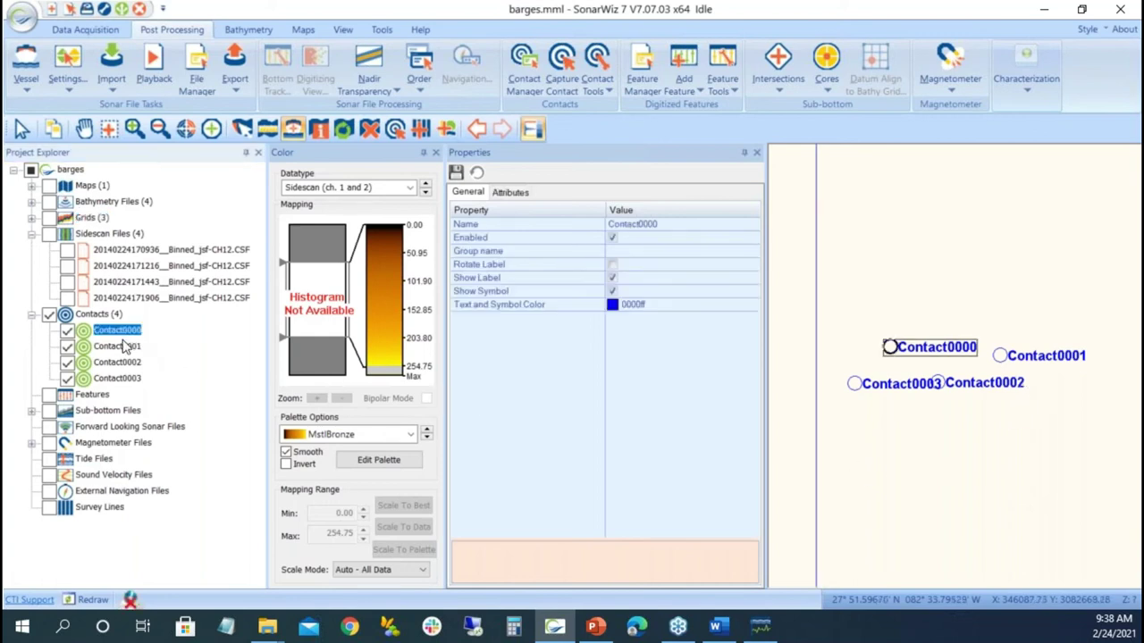
left_click(125, 380, "shift")
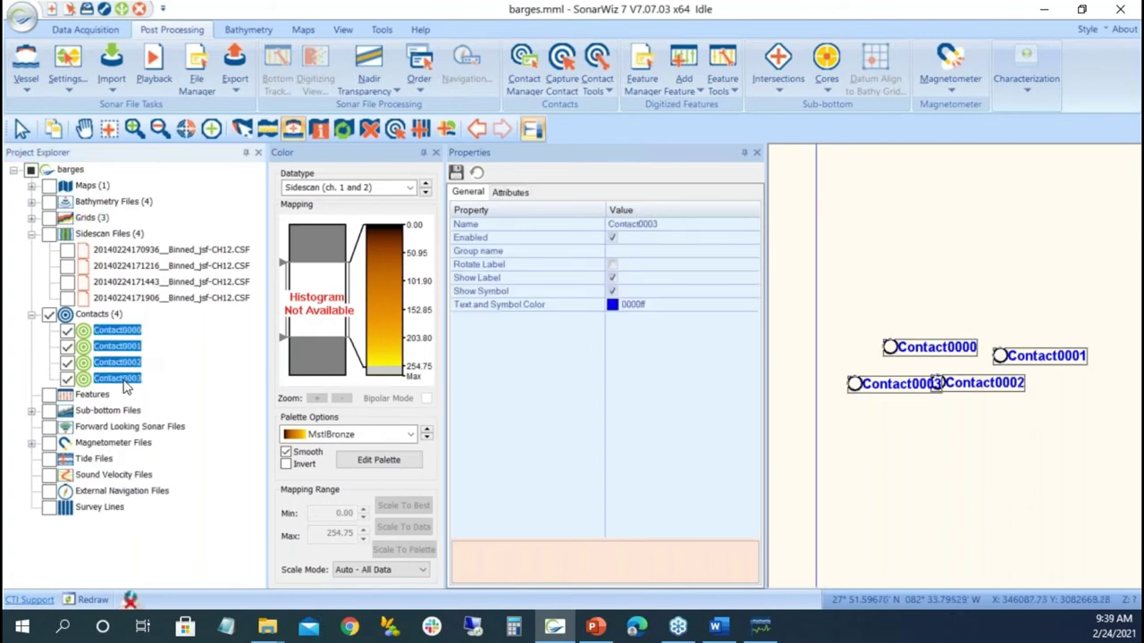
right_click(126, 369)
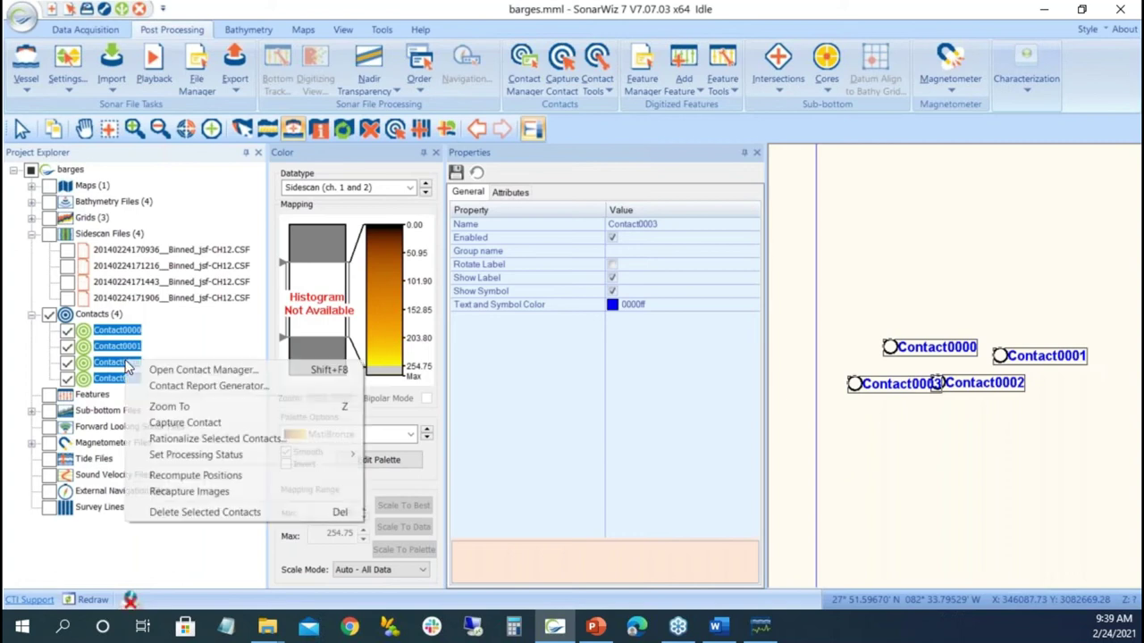
left_click(212, 437)
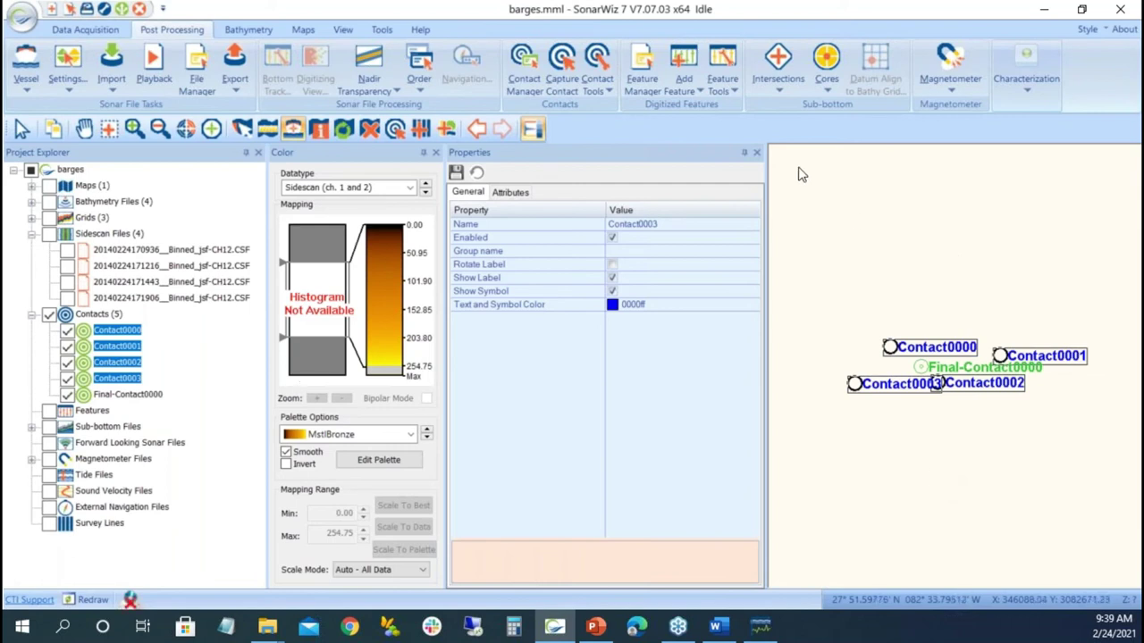
Dock the Properties pane beneath the Project Explorer and show all sidescan files on the map again.
left_click_drag(672, 163, 133, 396)
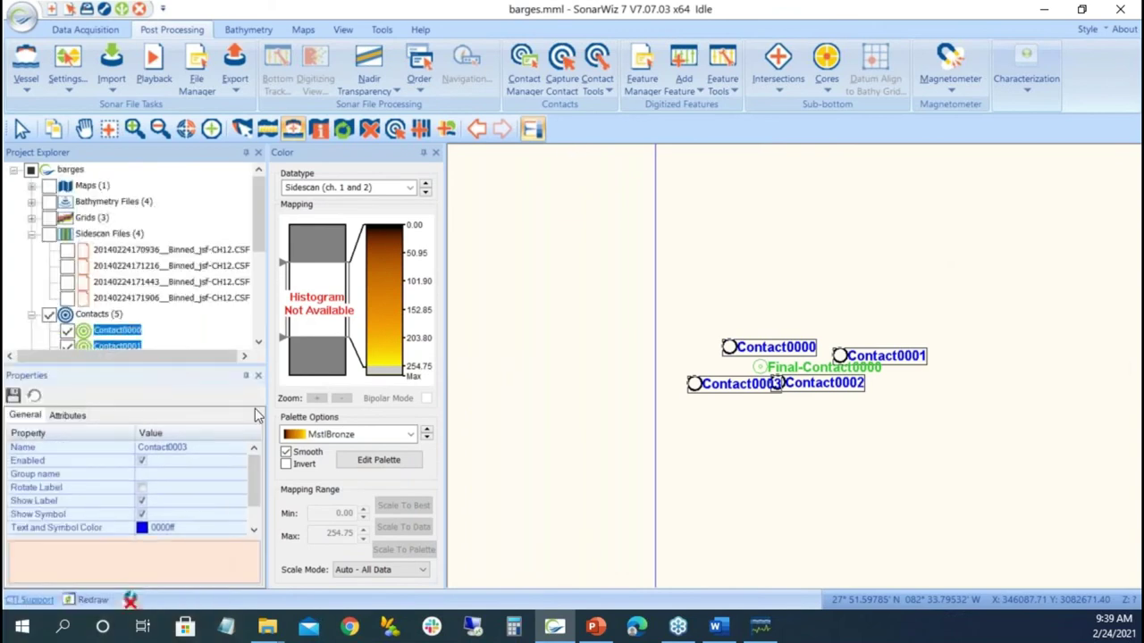
left_click(50, 234)
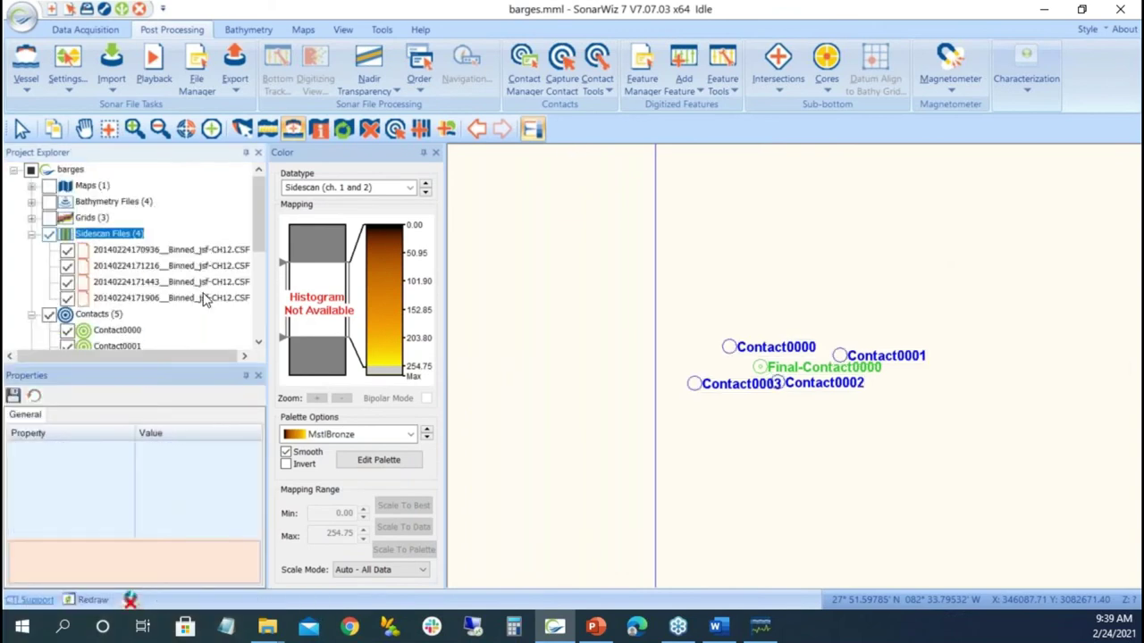
scroll(800, 402, "down", 1)
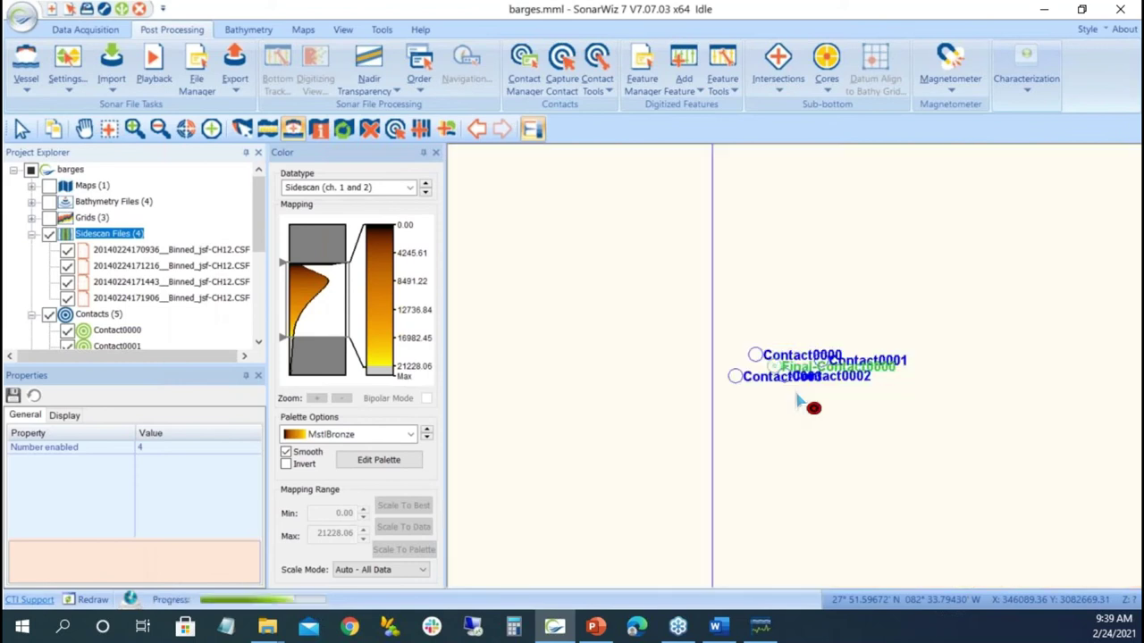
scroll(799, 402, "down", 1)
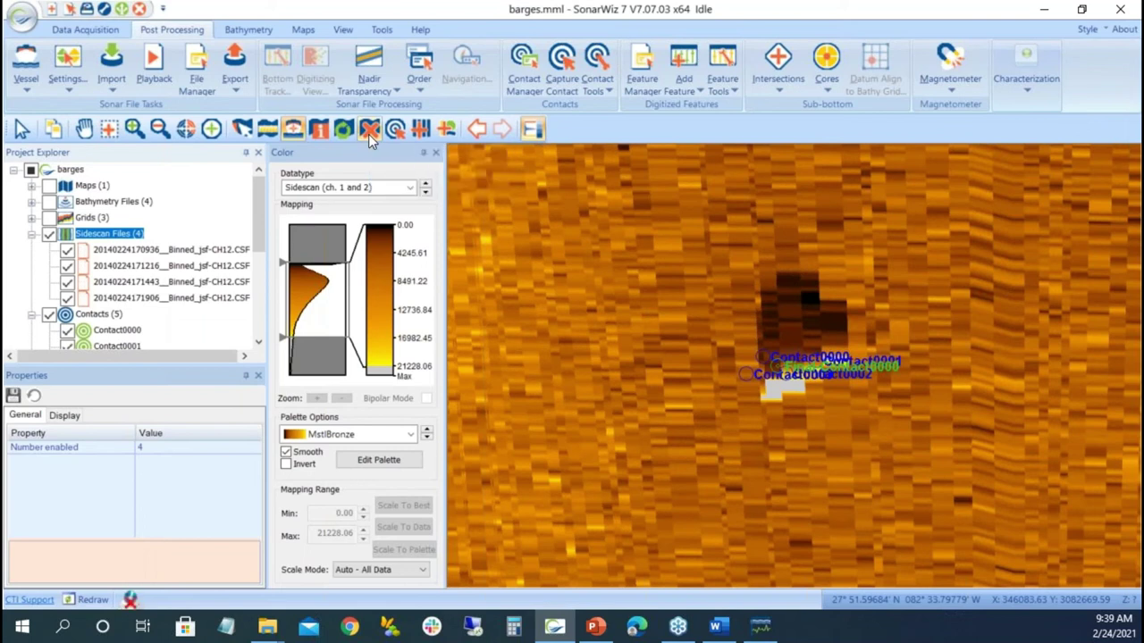
left_click(50, 315)
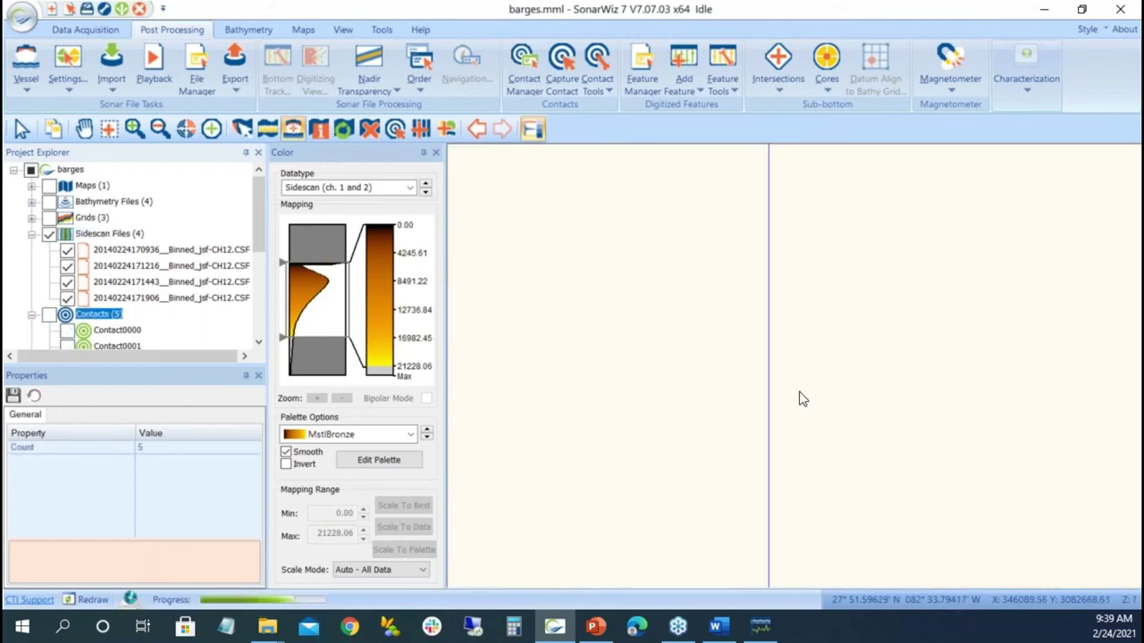
scroll(799, 398, "down", 2)
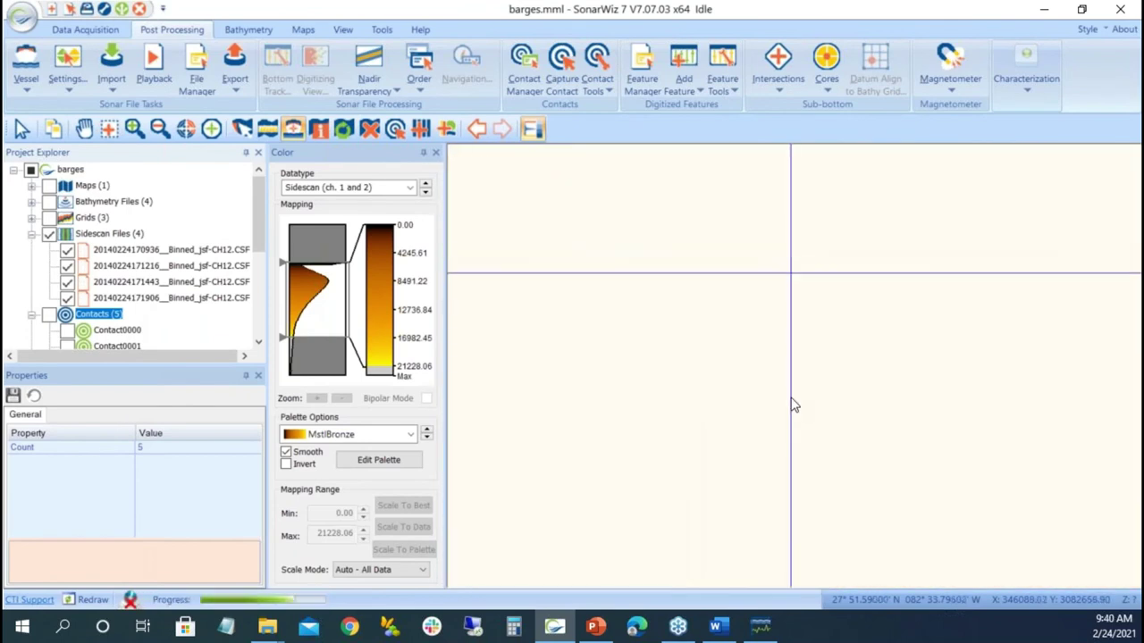
scroll(780, 401, "down", 1)
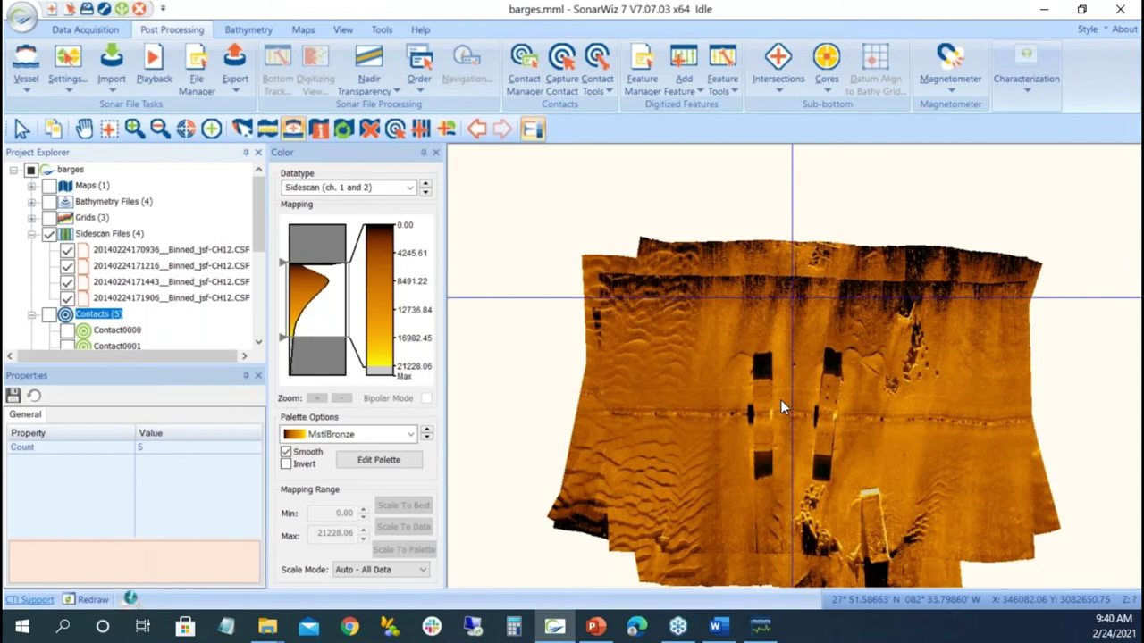
left_click(49, 234)
left_click(67, 250)
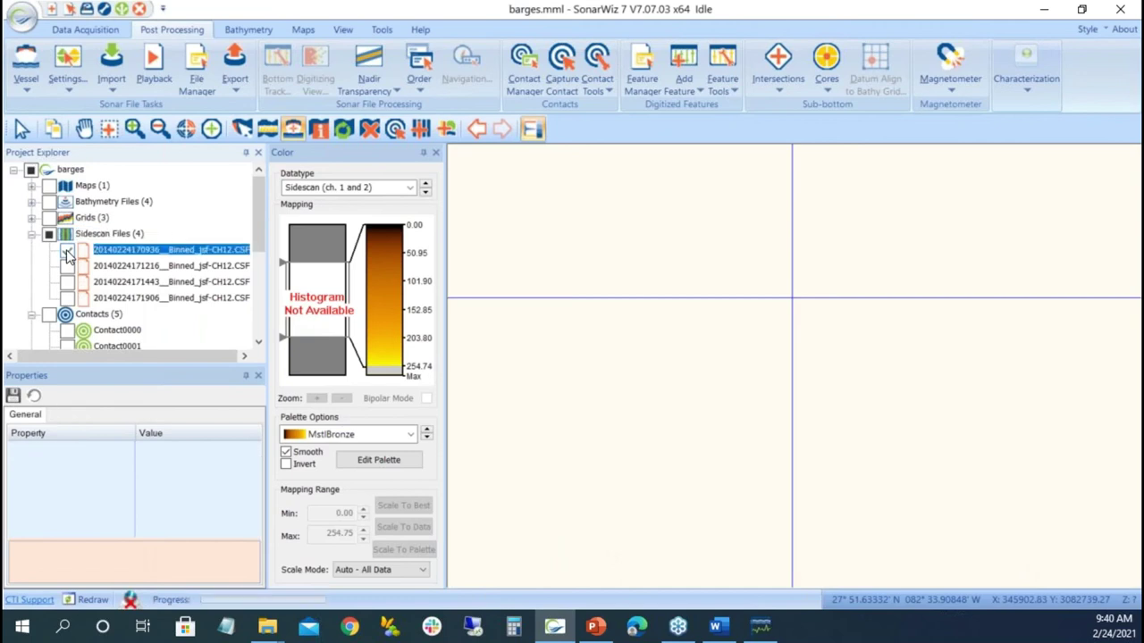
left_click(67, 298)
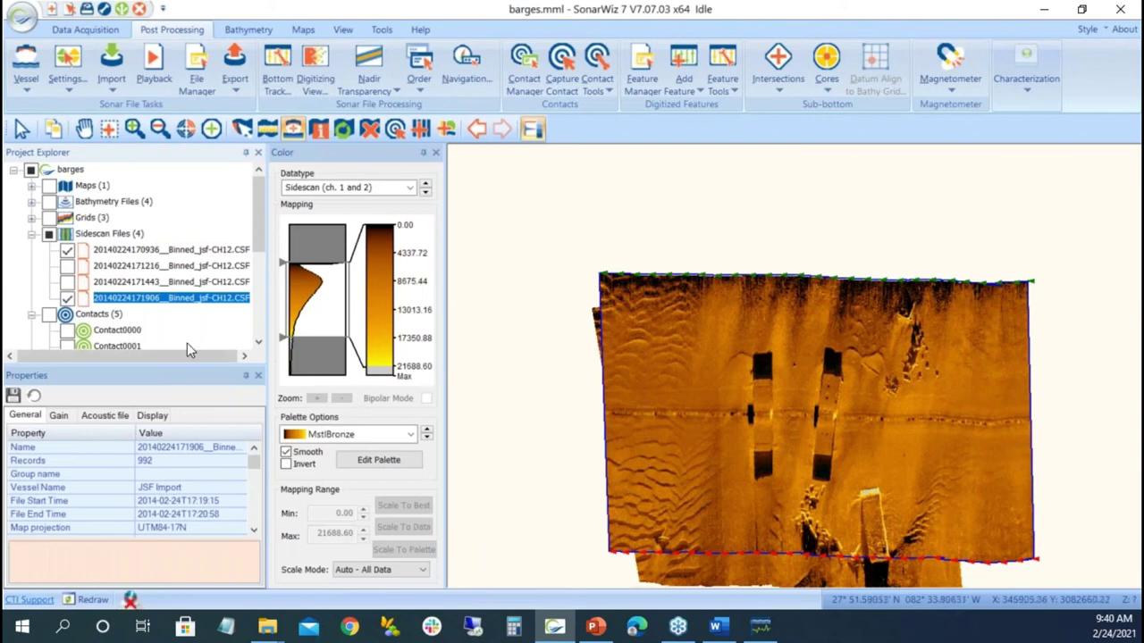
left_click(67, 281)
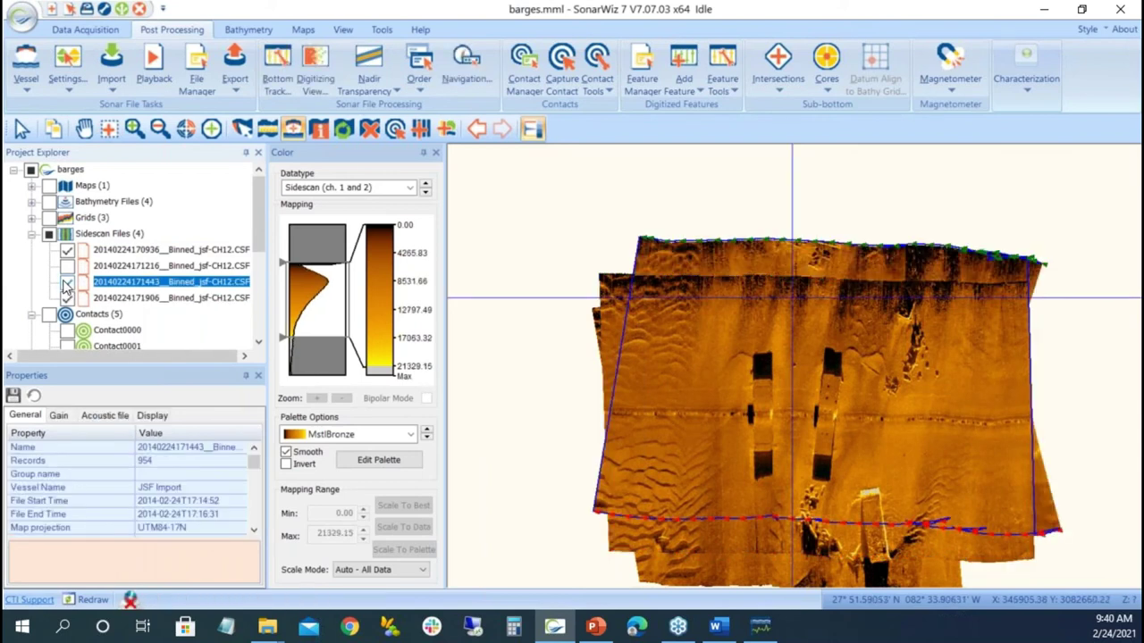
left_click(74, 300)
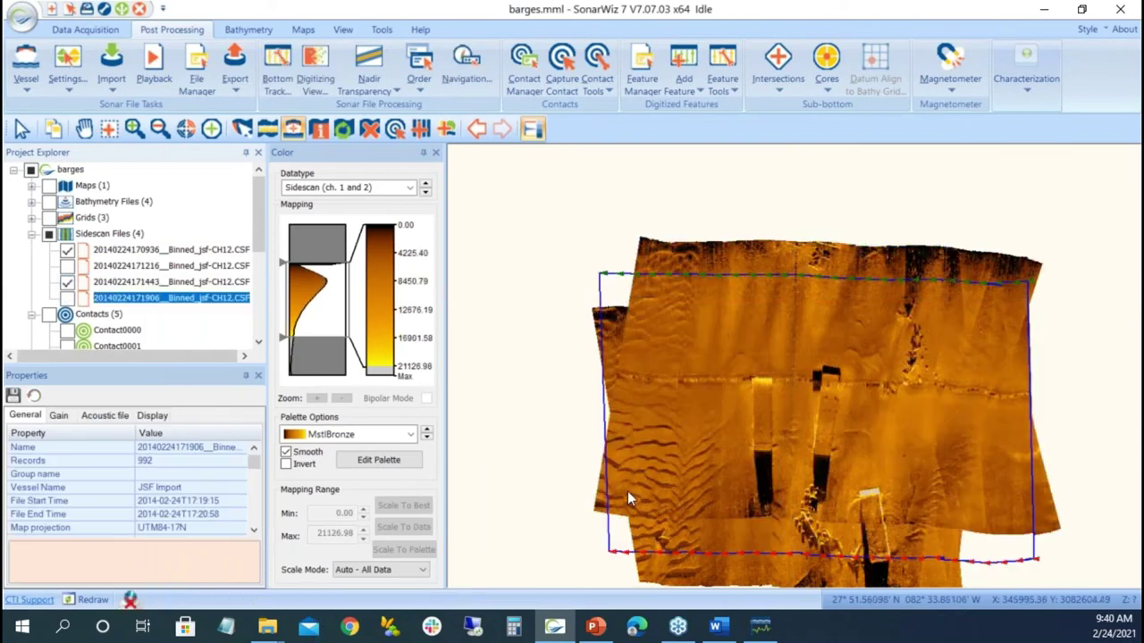
left_click(68, 281)
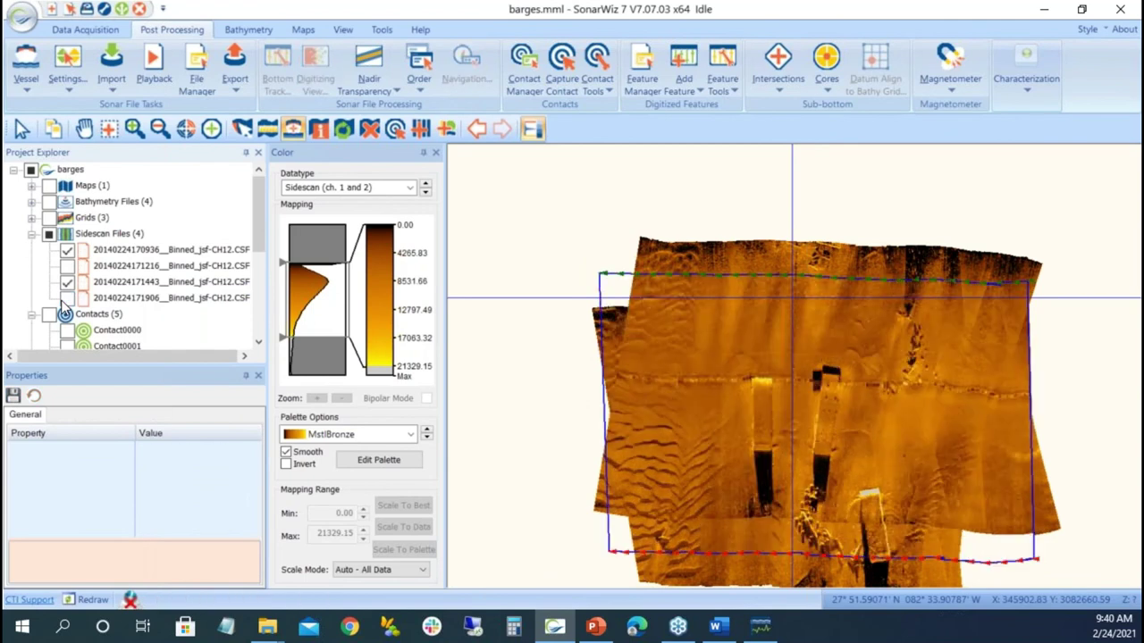
right_click(121, 251)
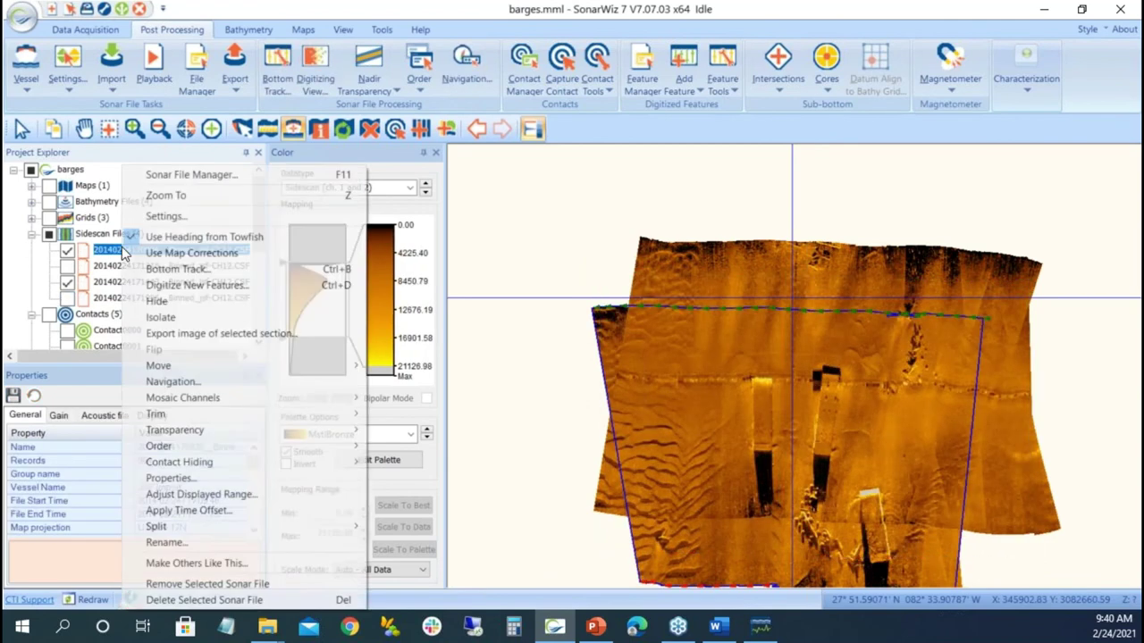
left_click(281, 495)
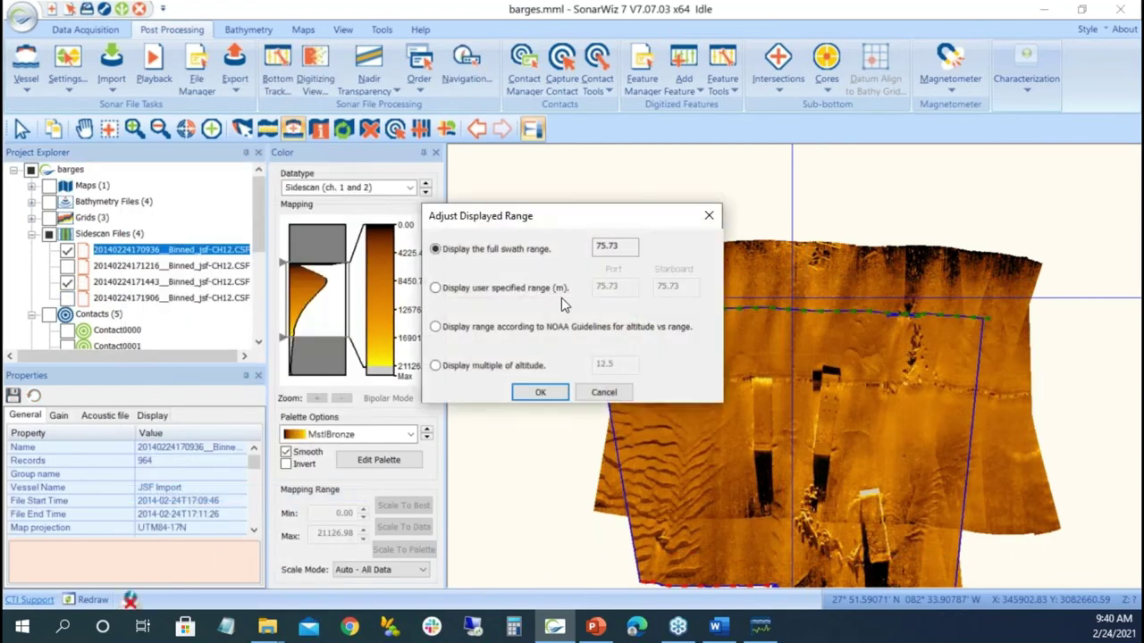
left_click(487, 288)
double_click(613, 286)
type("45")
key("Tab")
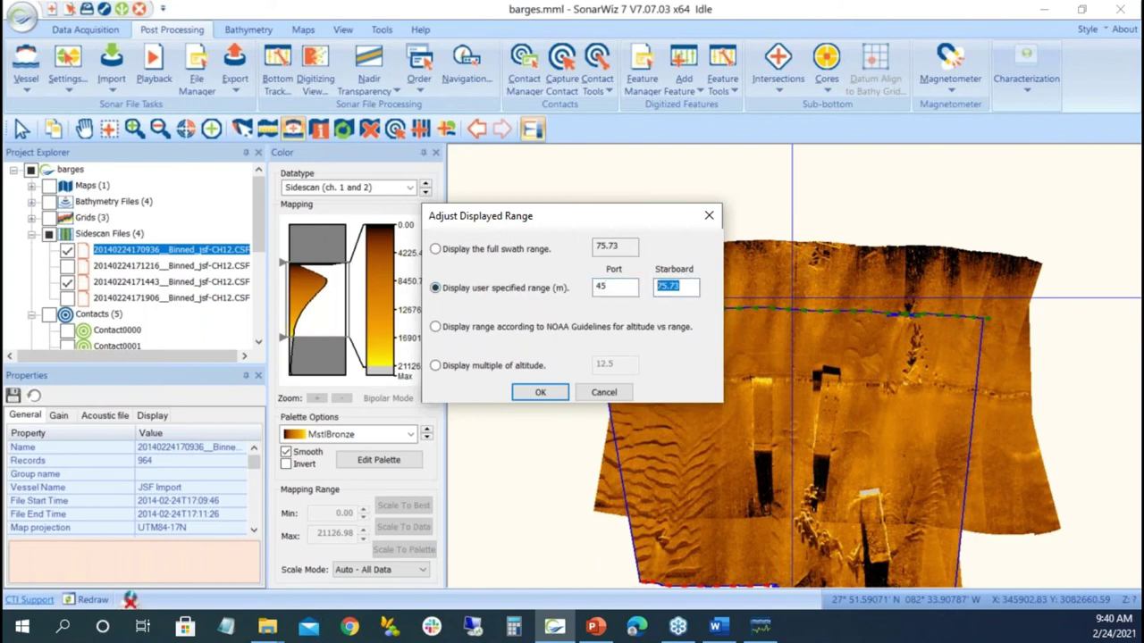
left_click(543, 393)
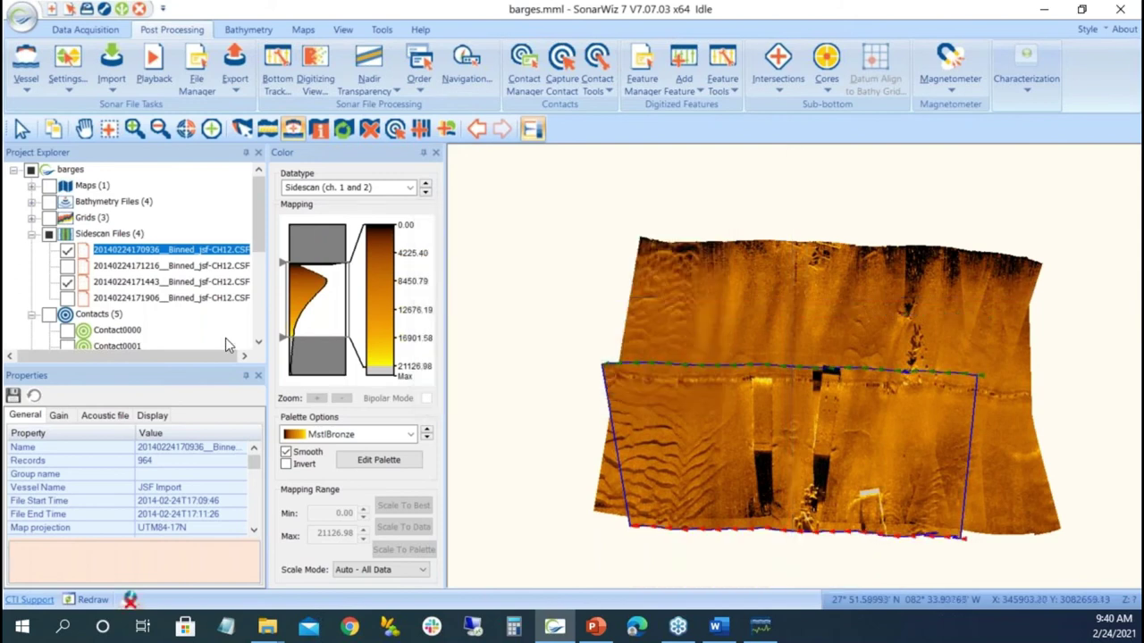
right_click(172, 281)
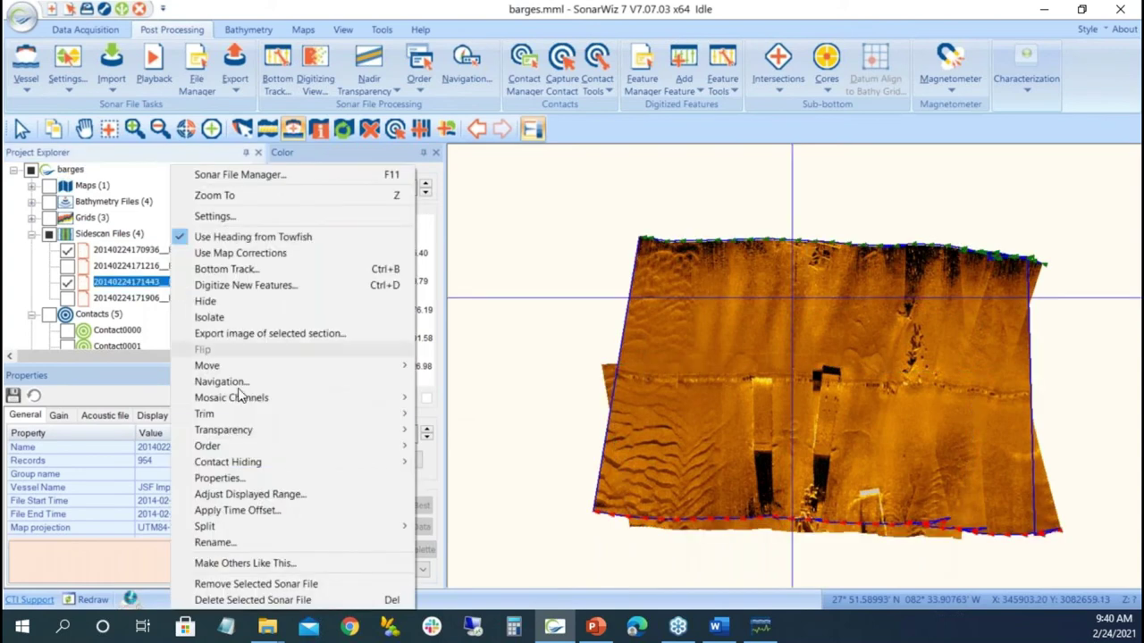
left_click(284, 495)
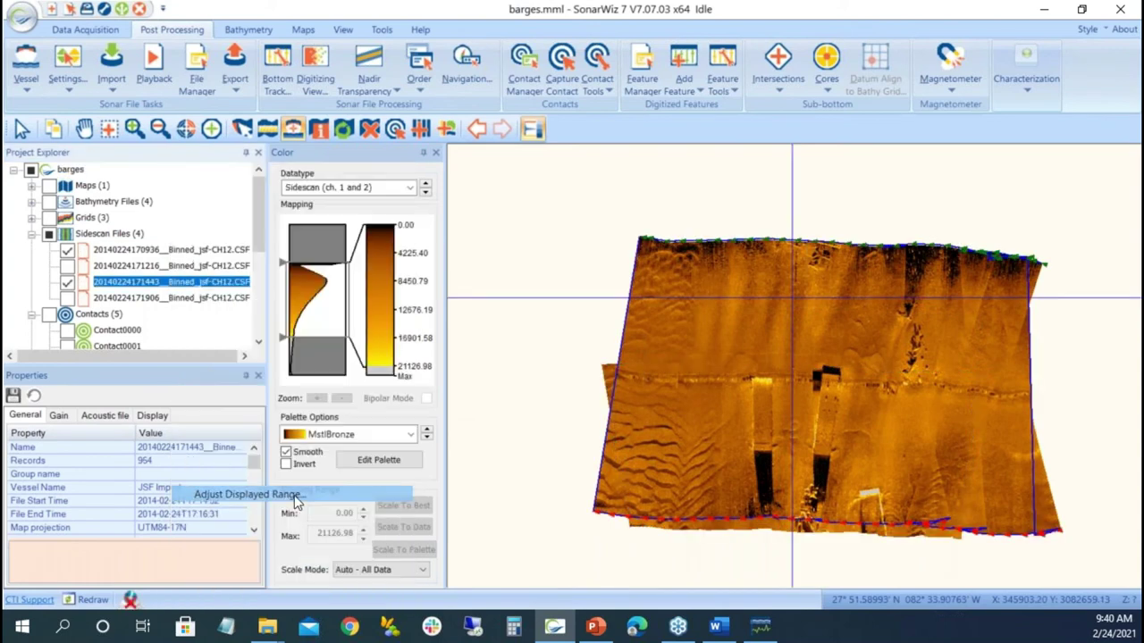
left_click(490, 288)
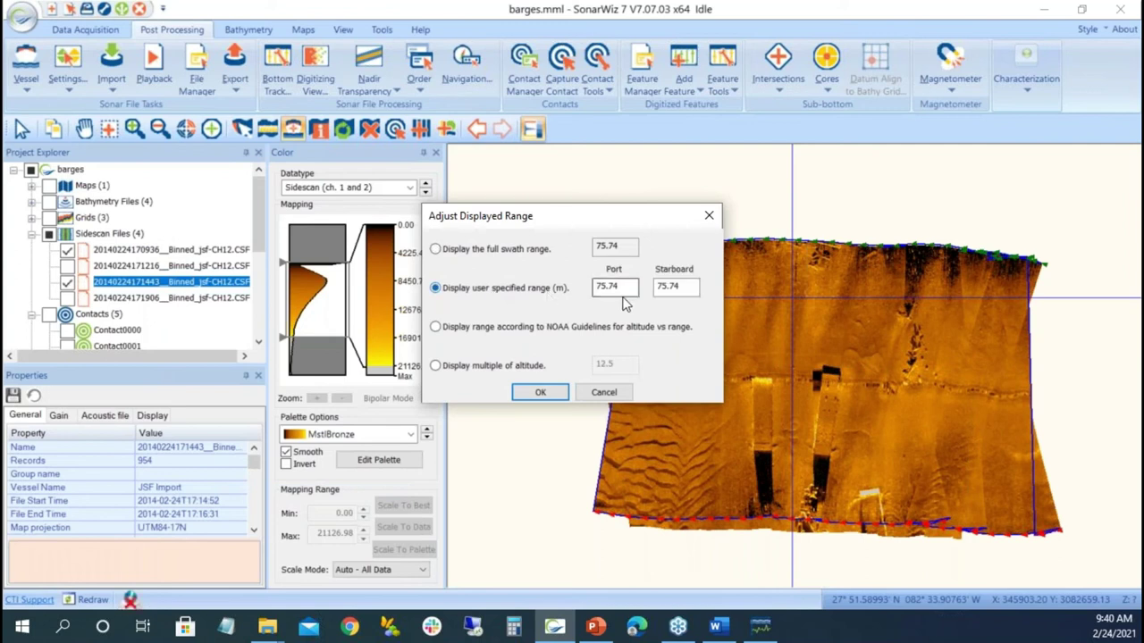
left_click_drag(630, 288, 523, 290)
type("4")
left_click_drag(706, 297, 596, 290)
type("45")
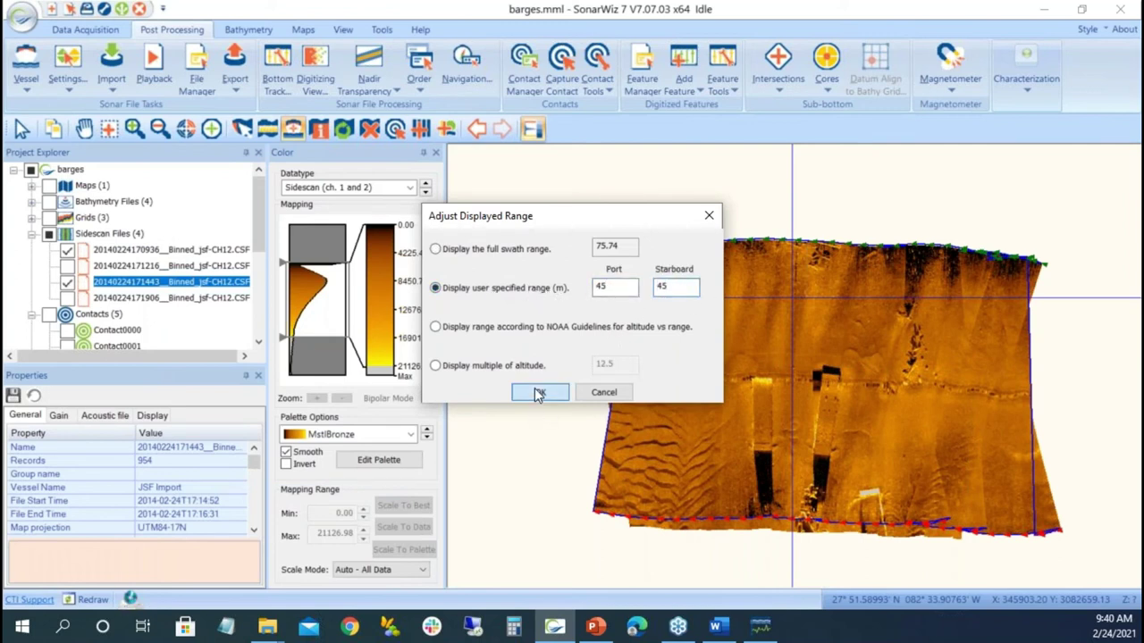
left_click(539, 394)
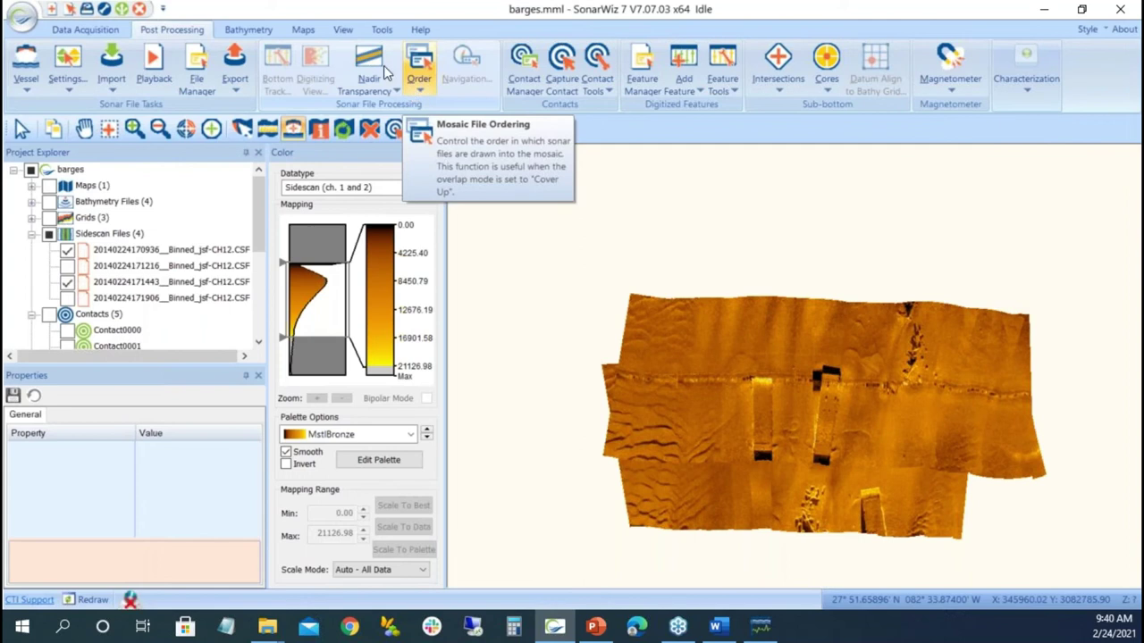
Set the sidescan overlap mode of the 2D map to Root Mean Square.
left_click(249, 29)
left_click(343, 30)
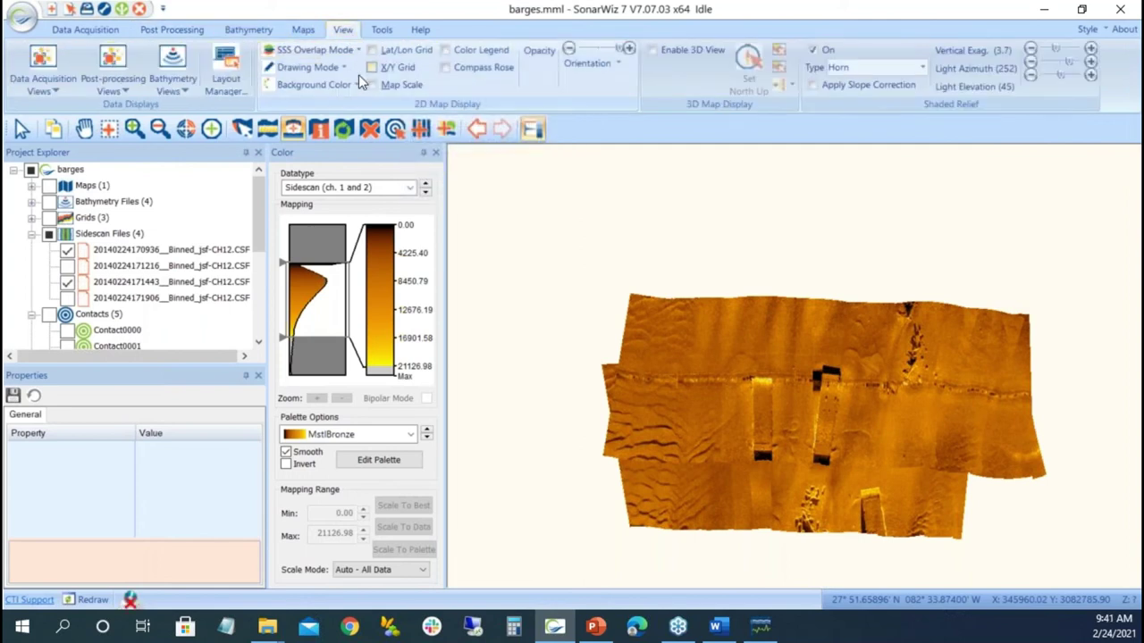
left_click(345, 67)
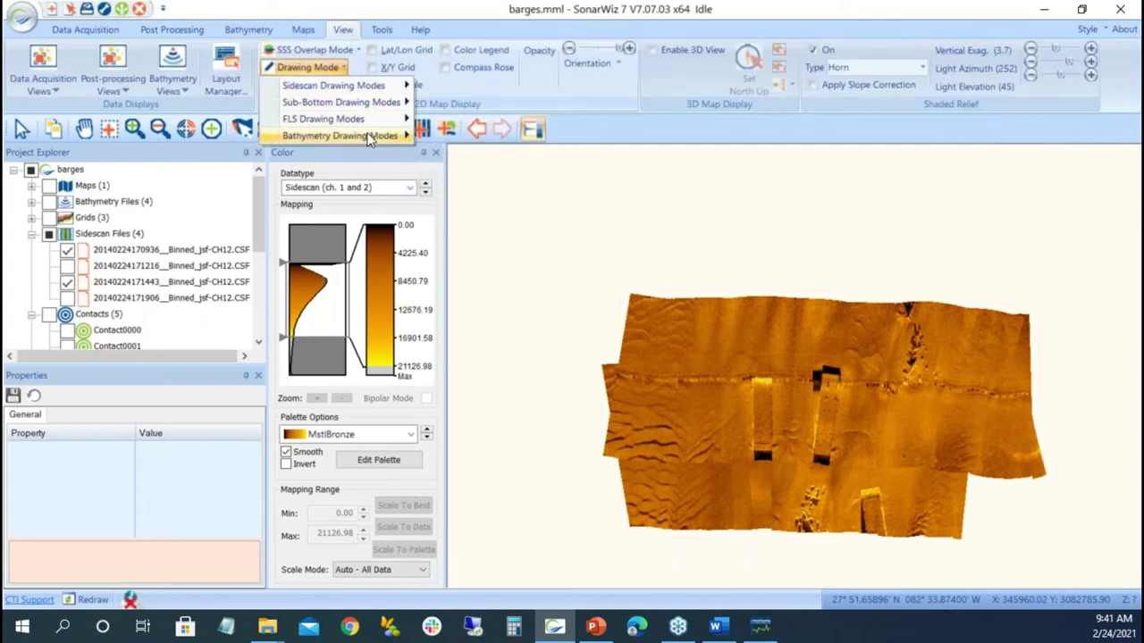
mouse_move(373, 90)
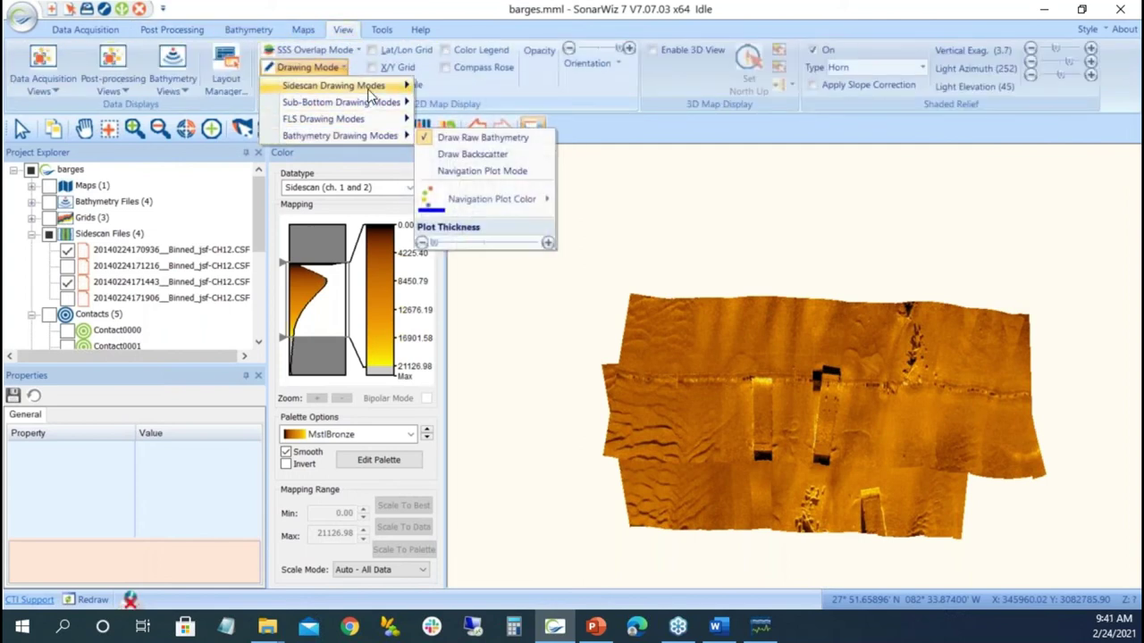
left_click(300, 52)
left_click(308, 50)
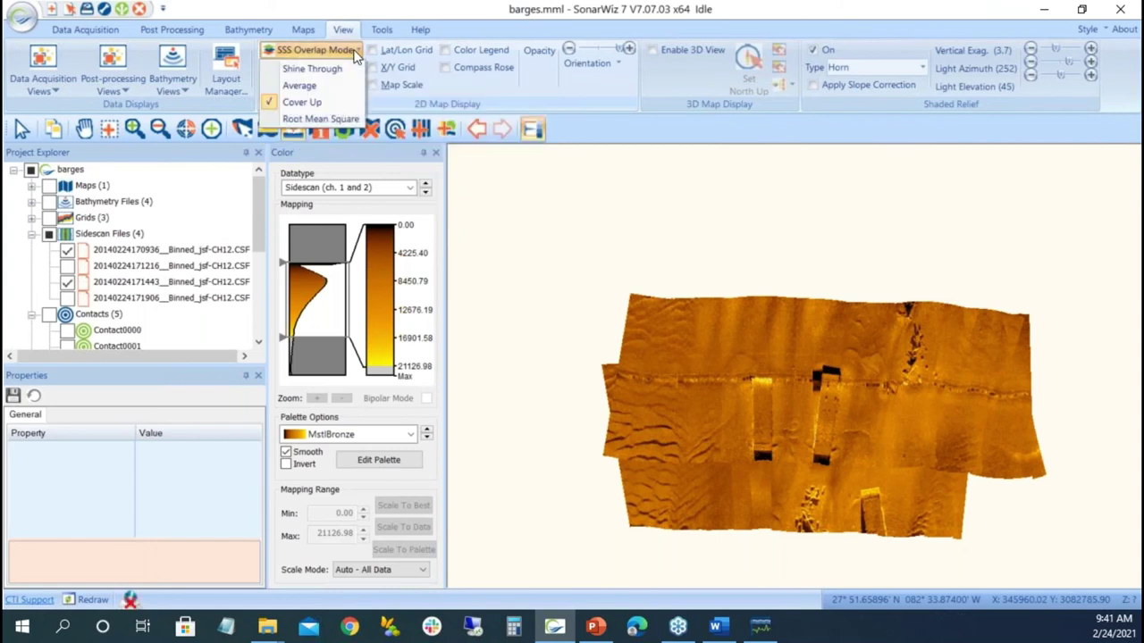
left_click(322, 120)
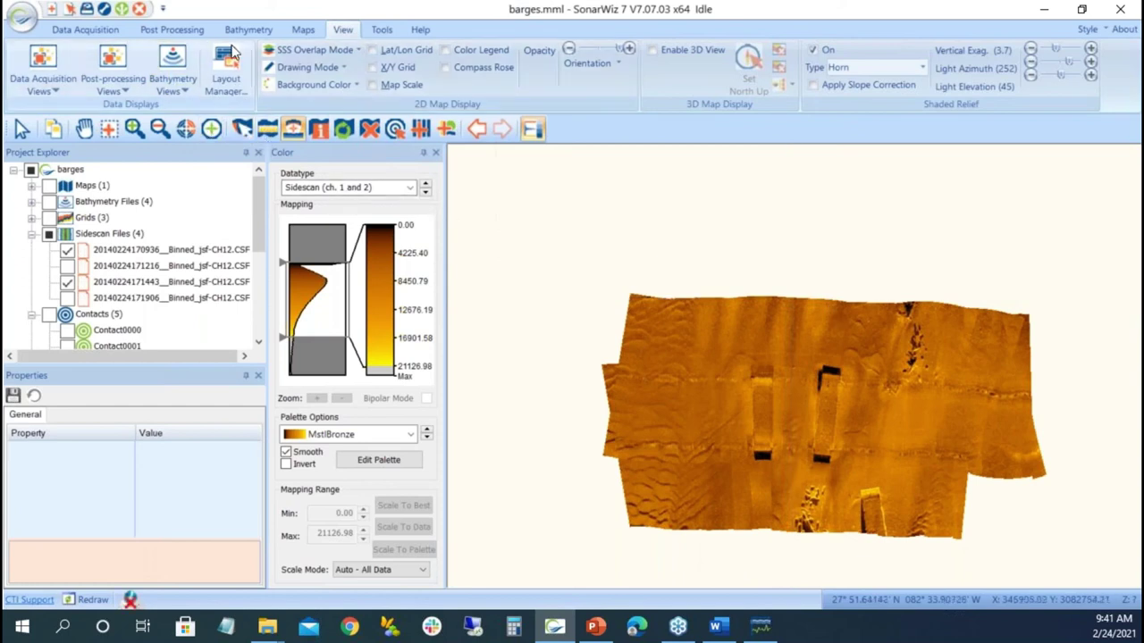
Export the sidescan mosaic as a GeoTIFF named ss in the barges GeoTiff folder at 0.5 meters per pixel, and close its preview.
left_click(174, 33)
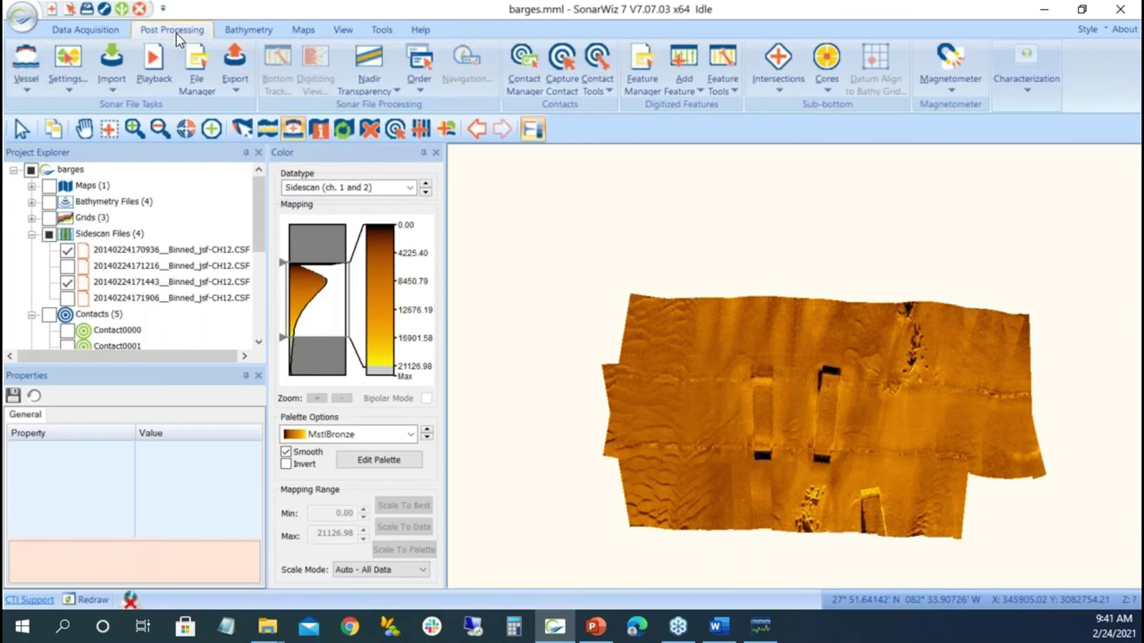
left_click(236, 90)
left_click(253, 103)
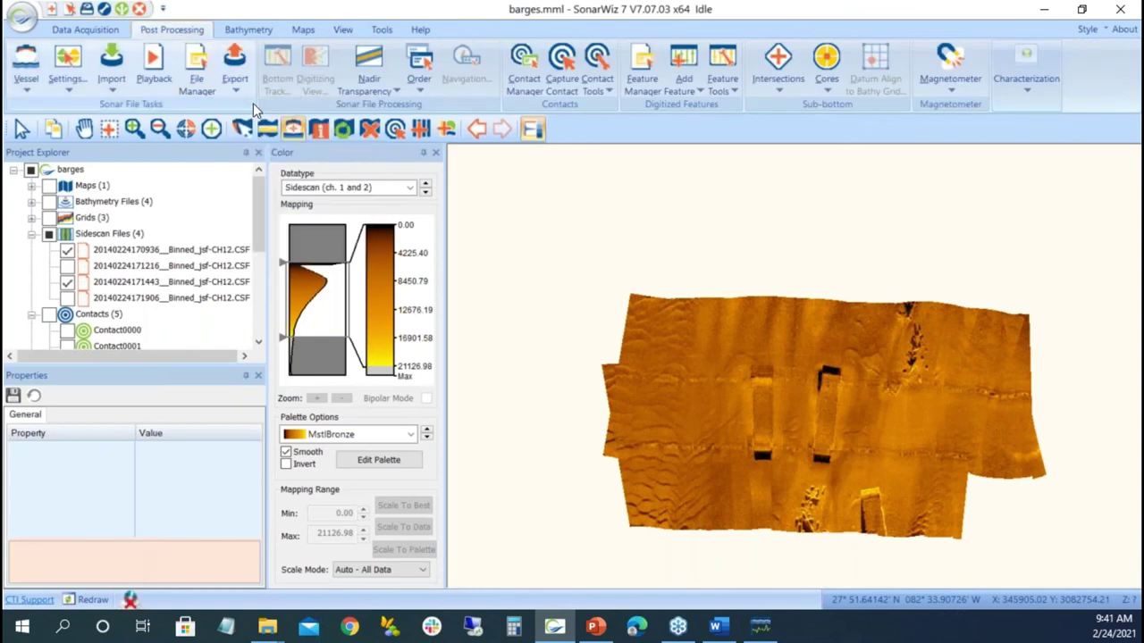
left_click_drag(670, 118, 632, 125)
type("ss")
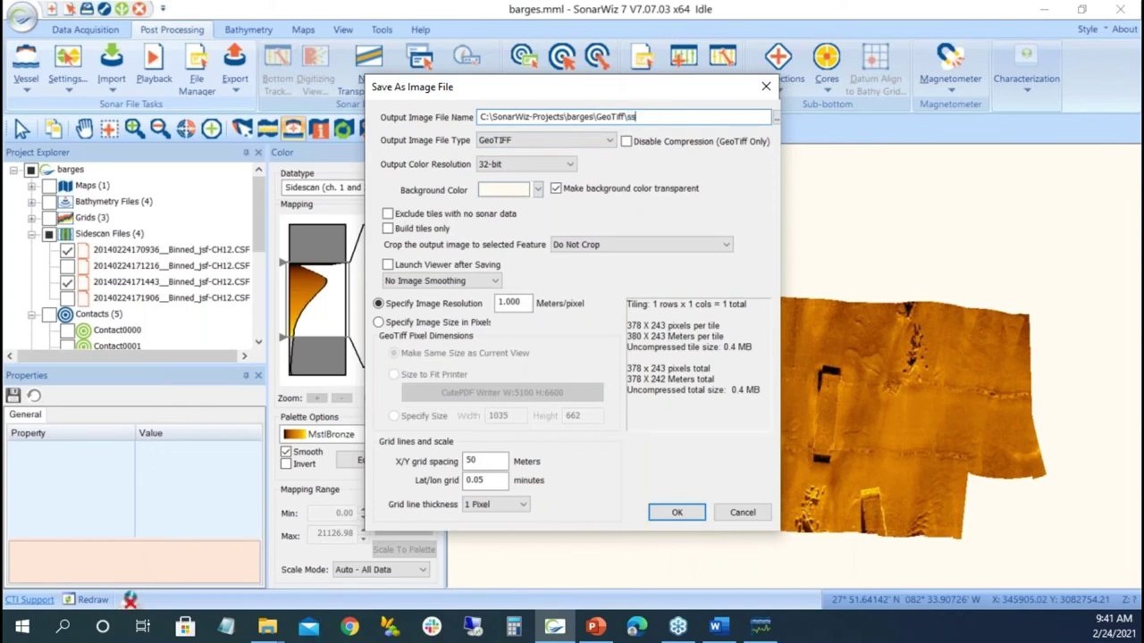
left_click_drag(533, 303, 453, 307)
type(".")
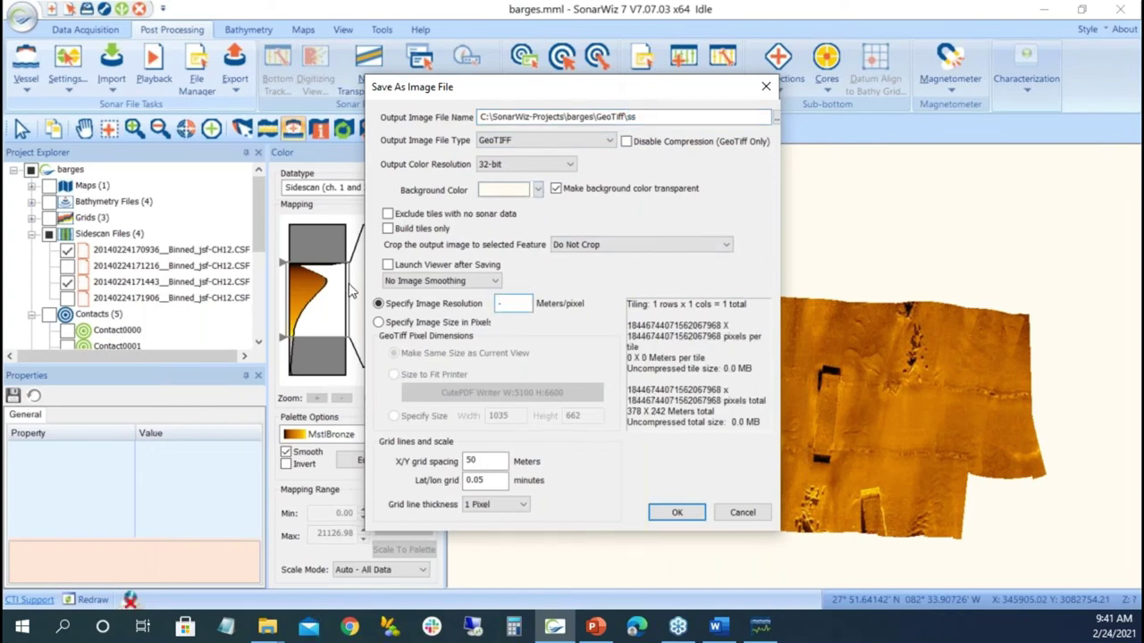
type("5")
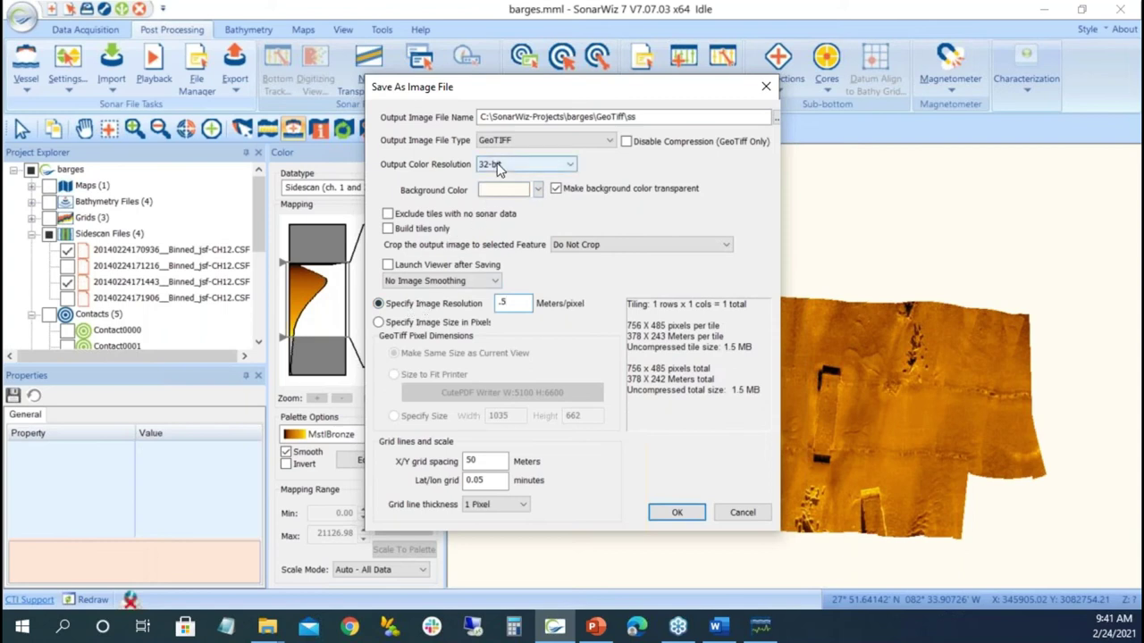
left_click(677, 512)
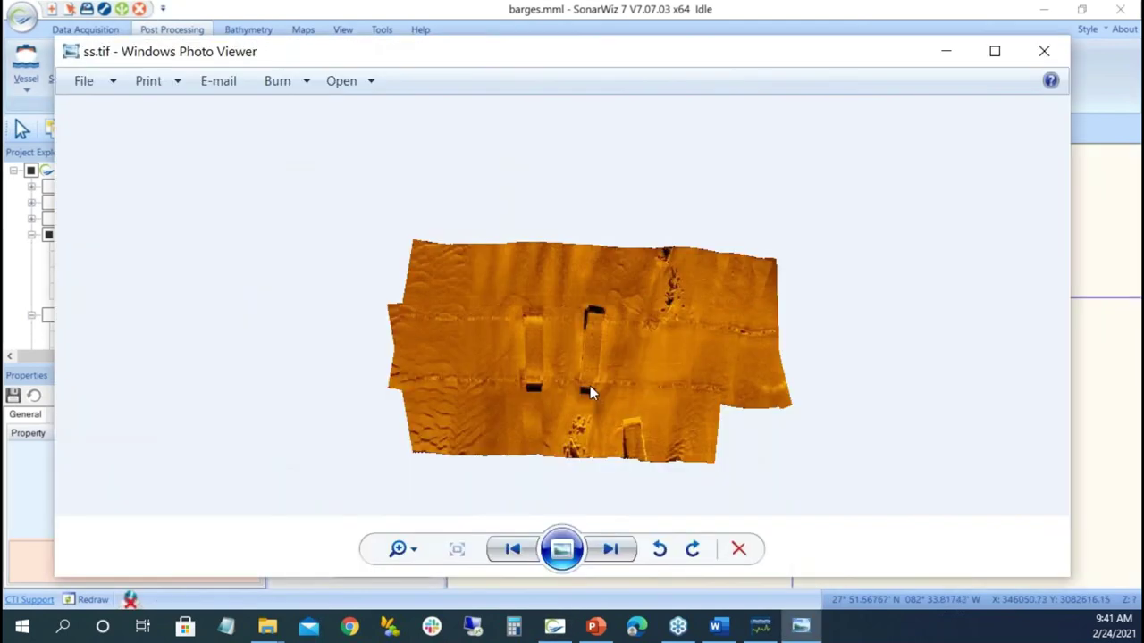
left_click(1043, 52)
Hide all sidescan files on the map and expand the project's list of grids.
scroll(125, 290, "down", 1)
scroll(125, 291, "down", 3)
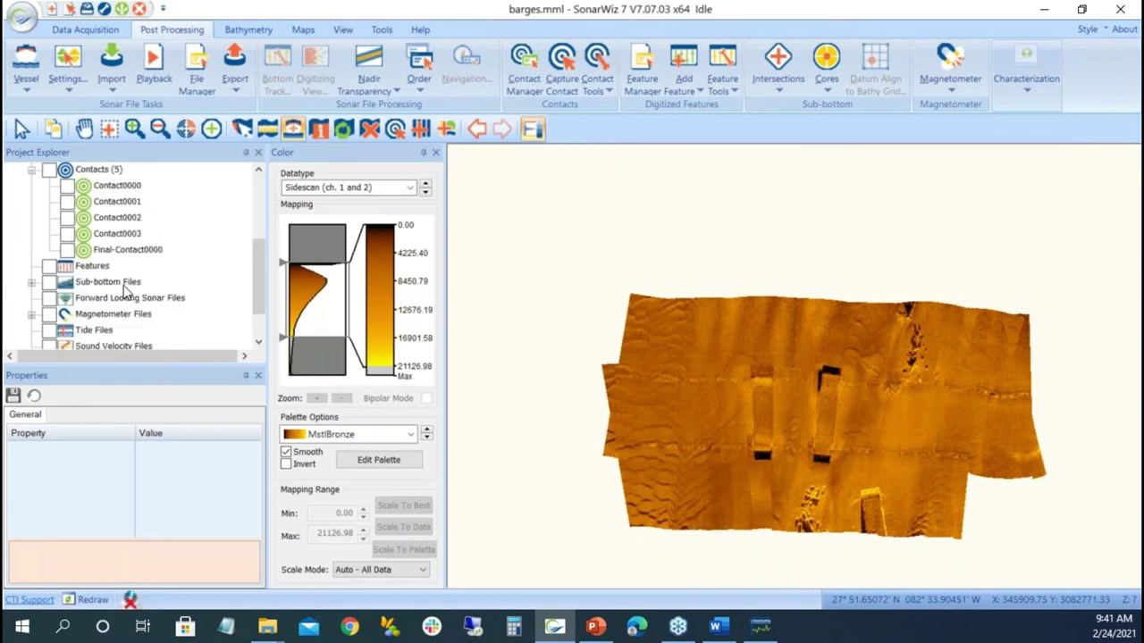
scroll(103, 269, "up", 2)
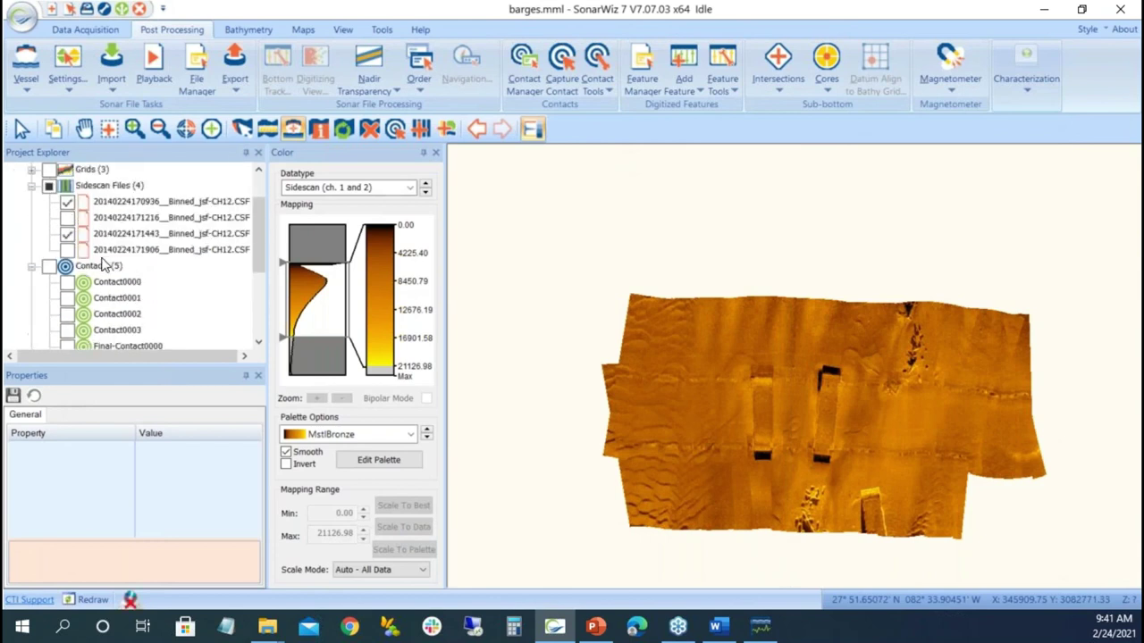
left_click(49, 185)
scroll(40, 185, "up", 1)
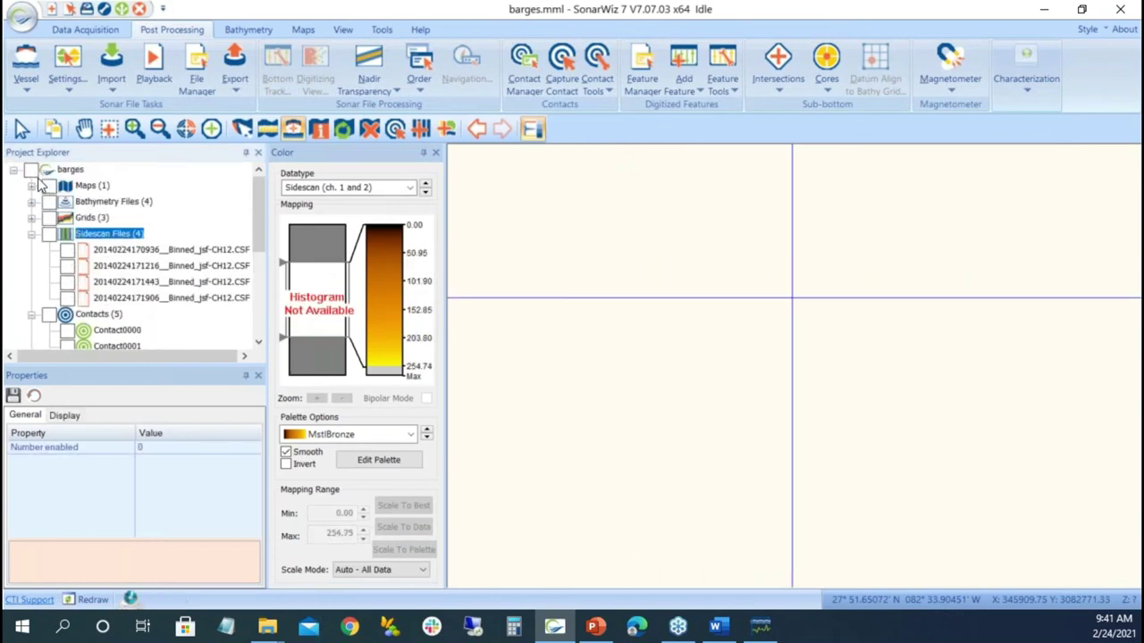
left_click(32, 219)
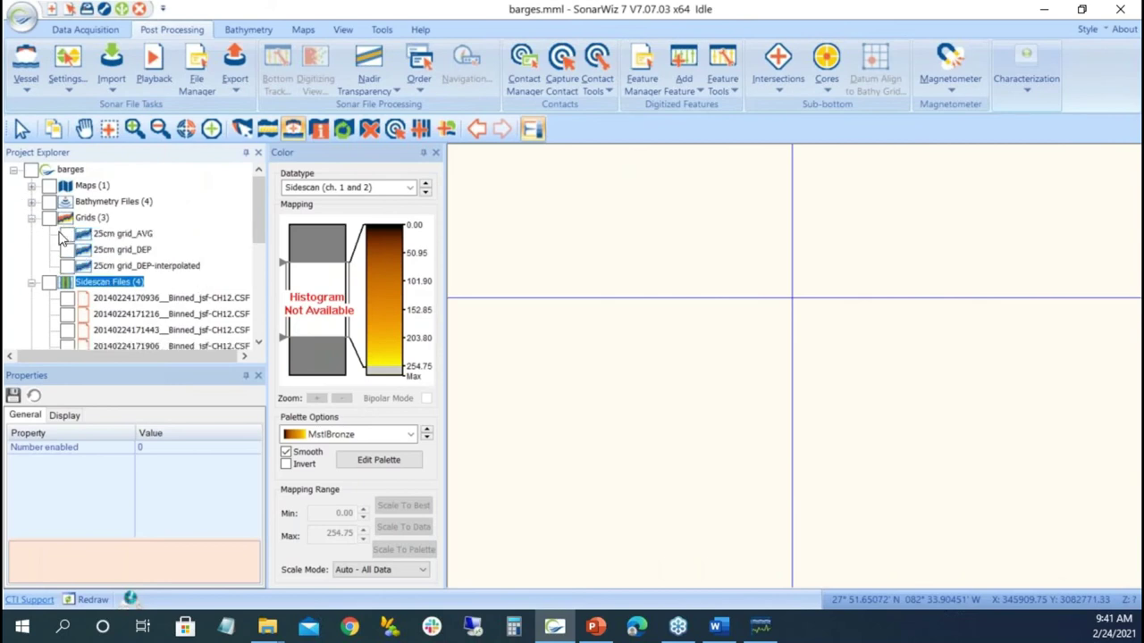
left_click(65, 235)
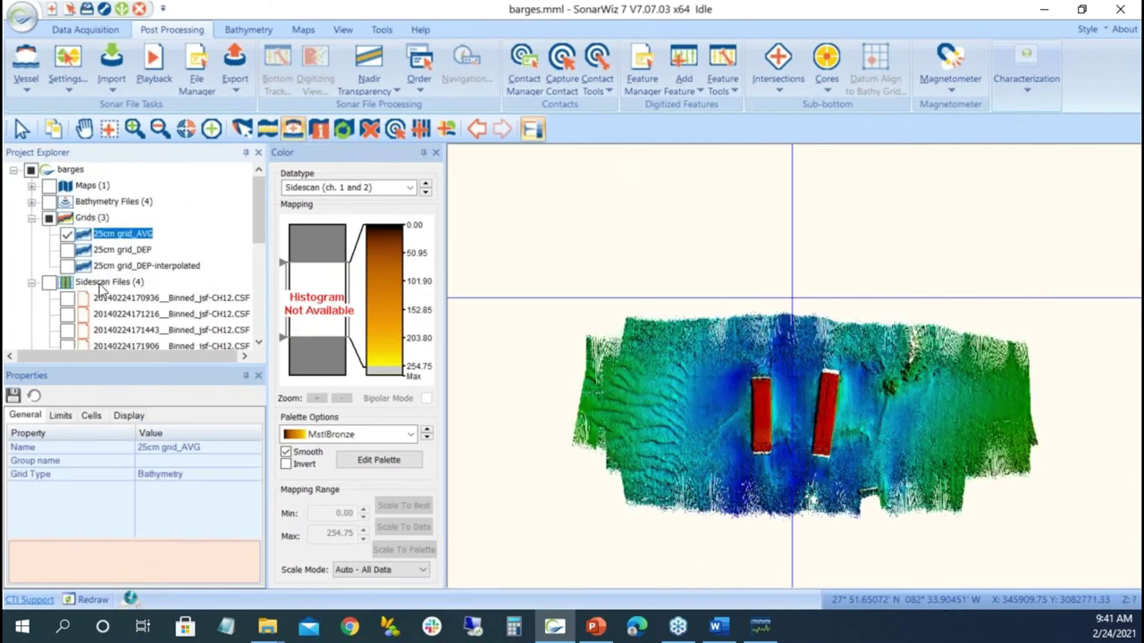
left_click(121, 416)
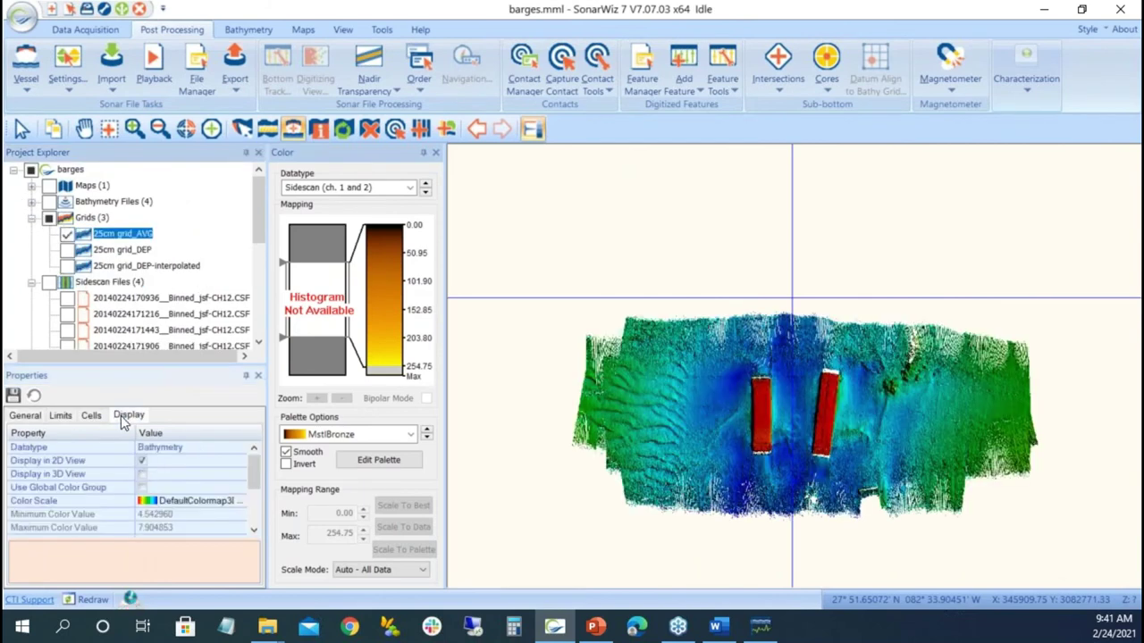
left_click(65, 235)
Show the 25cm grid_DEP-interpolated grid on the map and turn on its display in the 3D view.
left_click(68, 267)
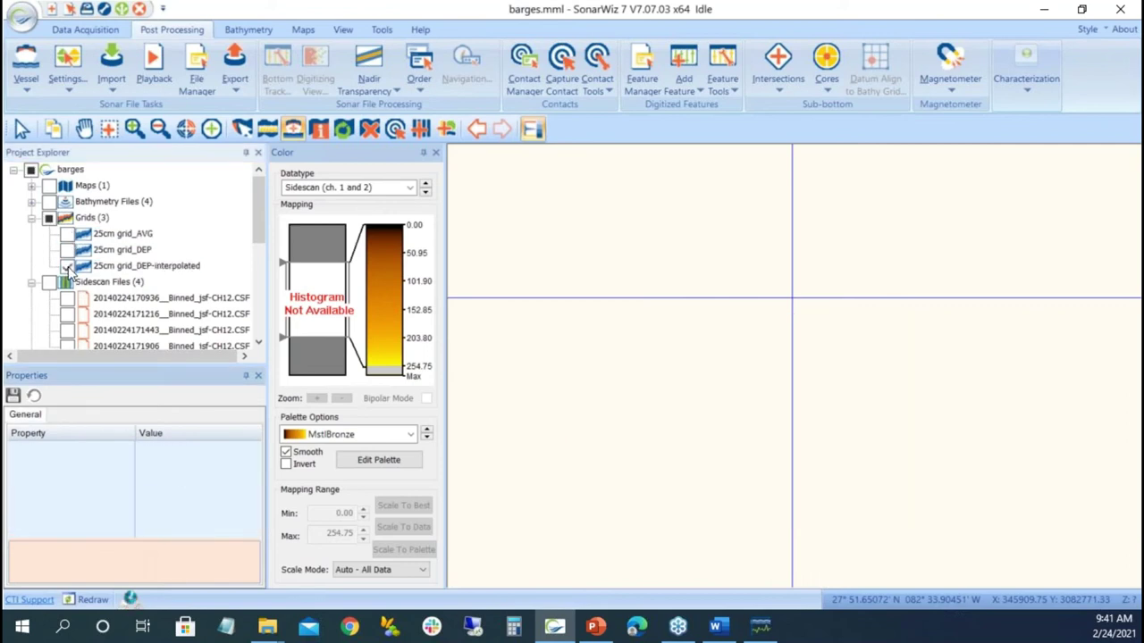
left_click(130, 417)
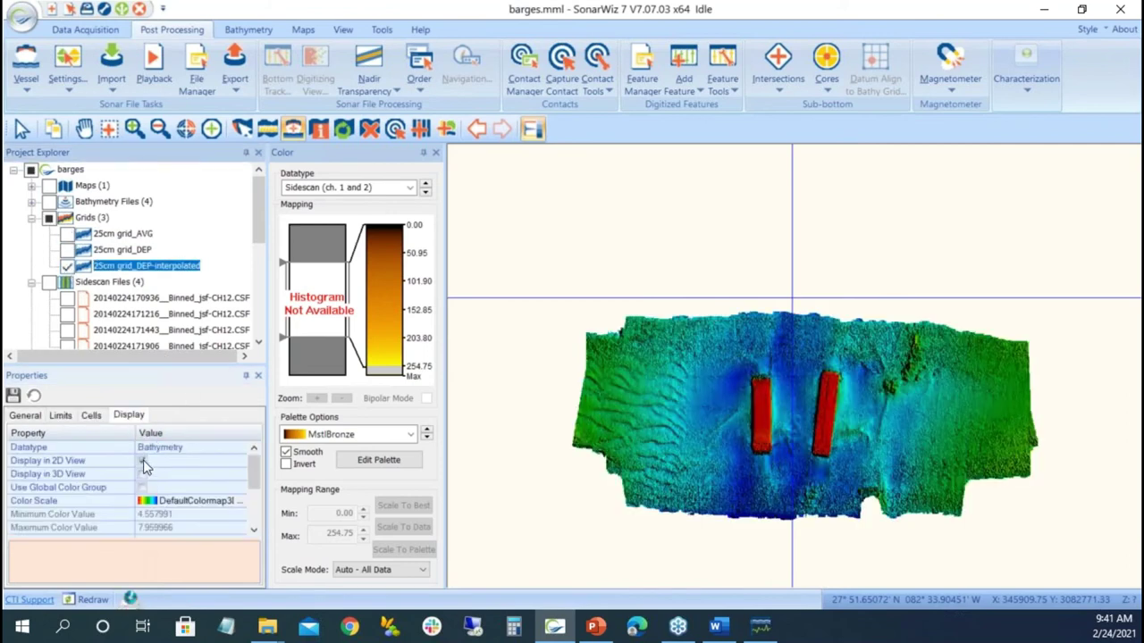
left_click(142, 476)
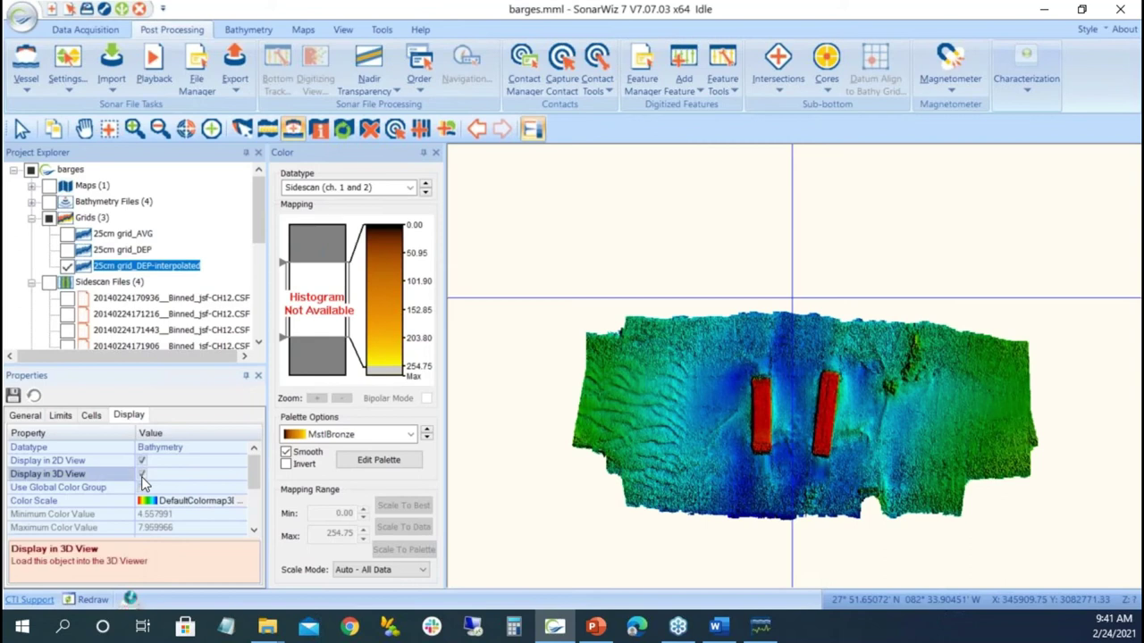
Enable the 3D view, dock the 3D Viewer beside the map and widen it to about half of the display area.
left_click(342, 29)
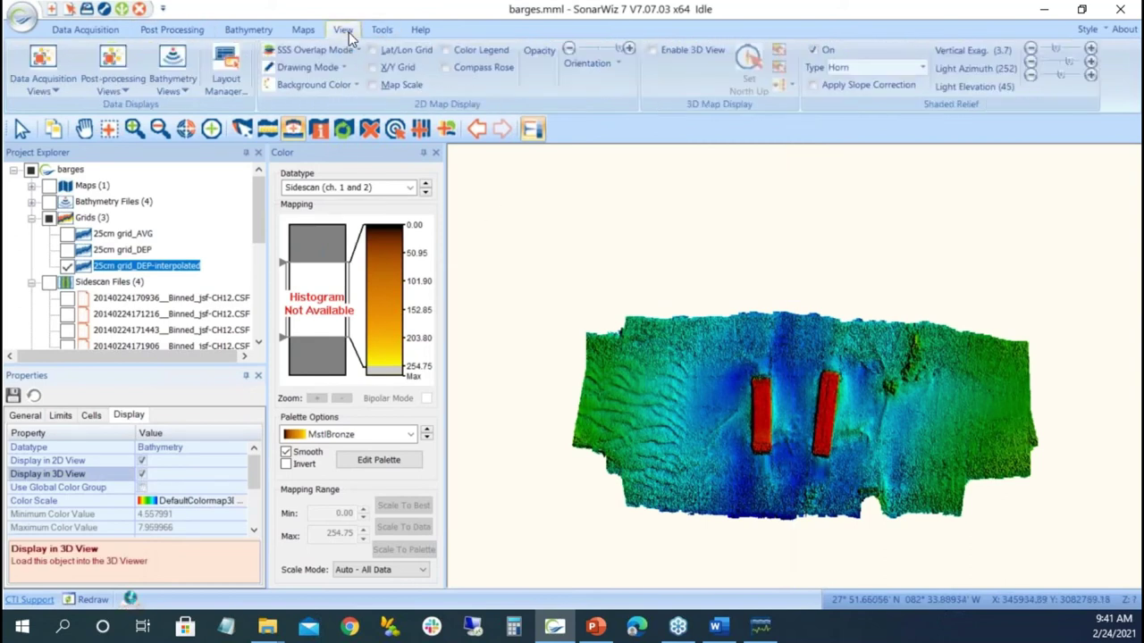
left_click(654, 49)
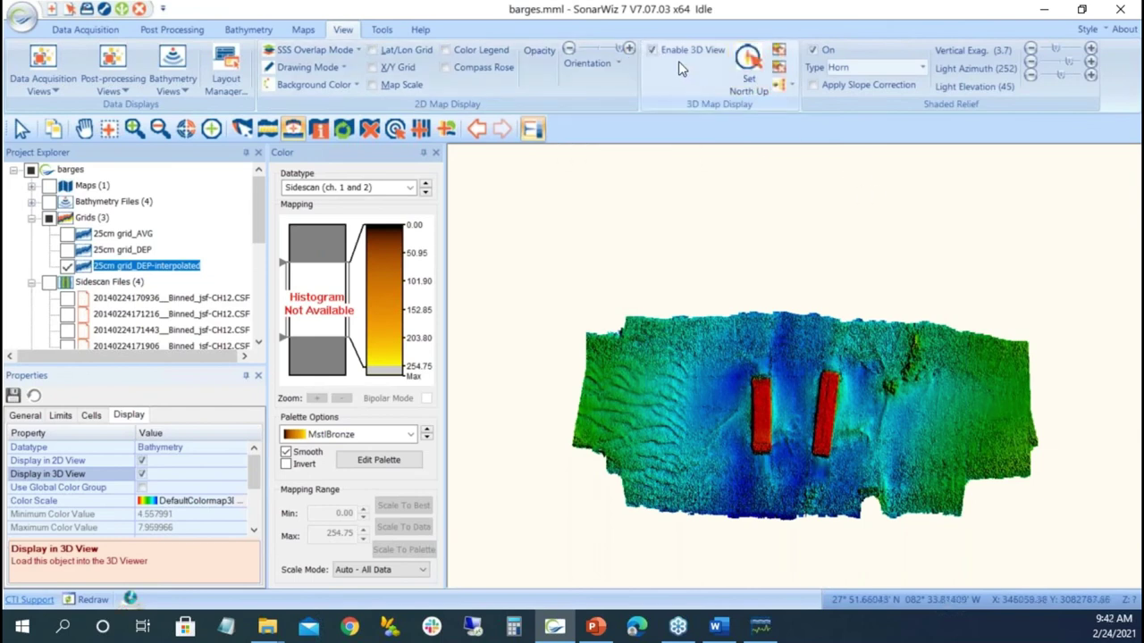
left_click_drag(797, 116, 813, 363)
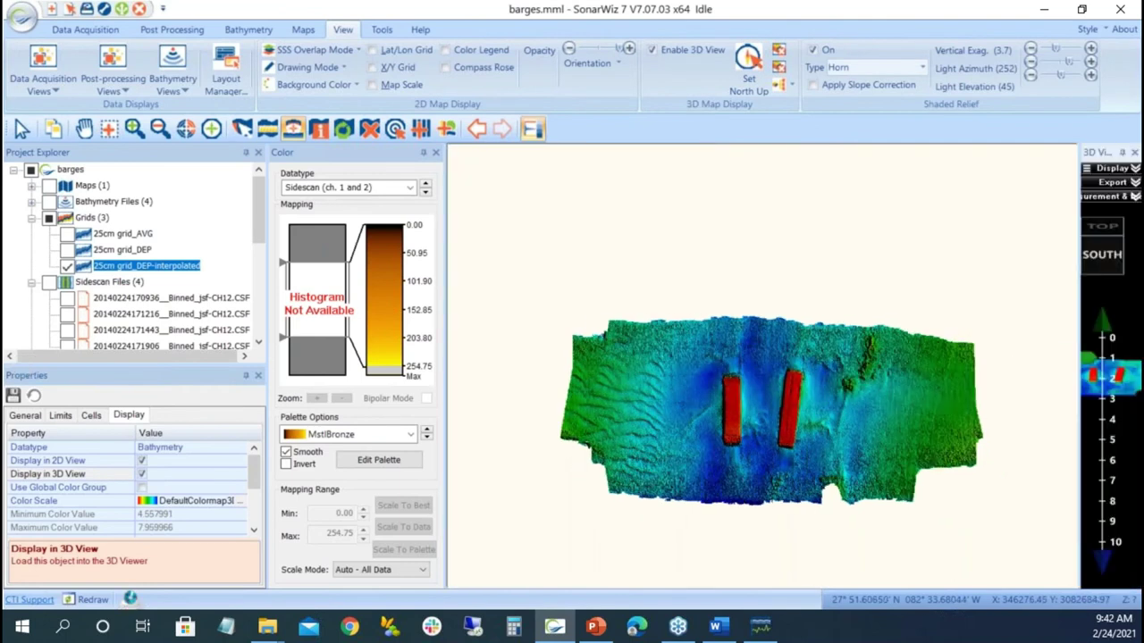
left_click_drag(1080, 280, 767, 304)
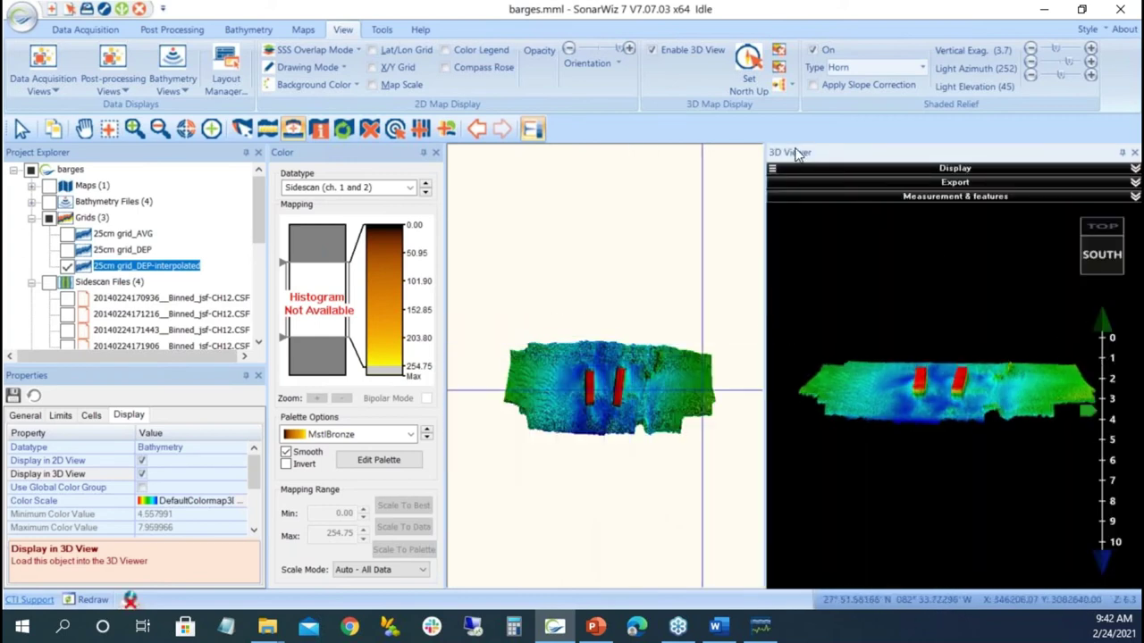
Add ss.tif from the barges project's GeoTiff folder to the 3D scene as a GeoImage.
left_click(773, 171)
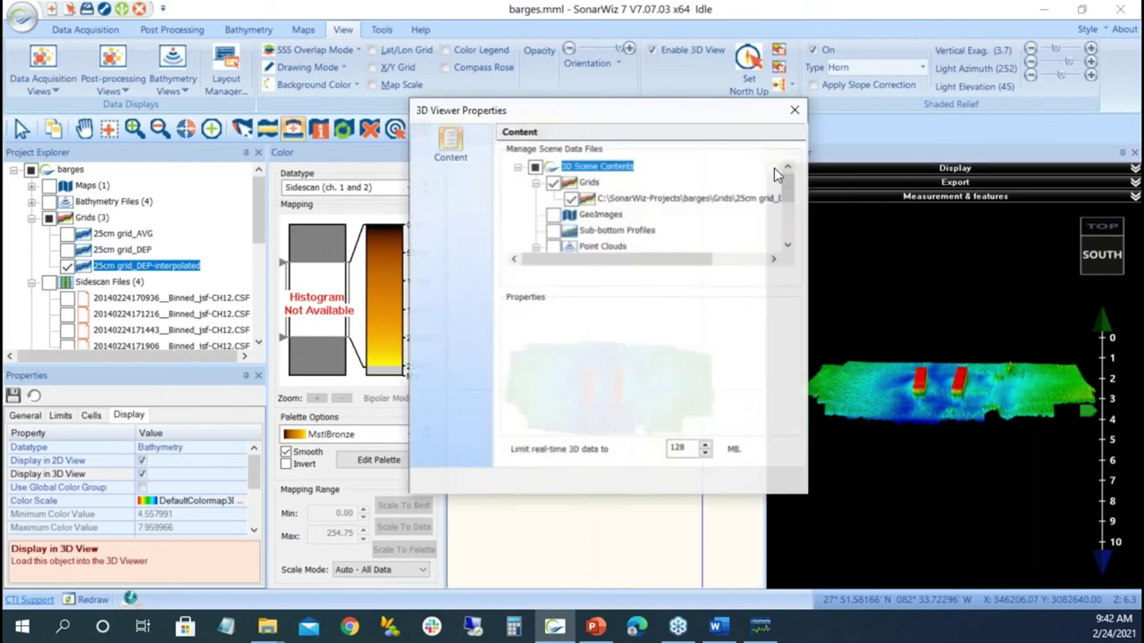
right_click(600, 218)
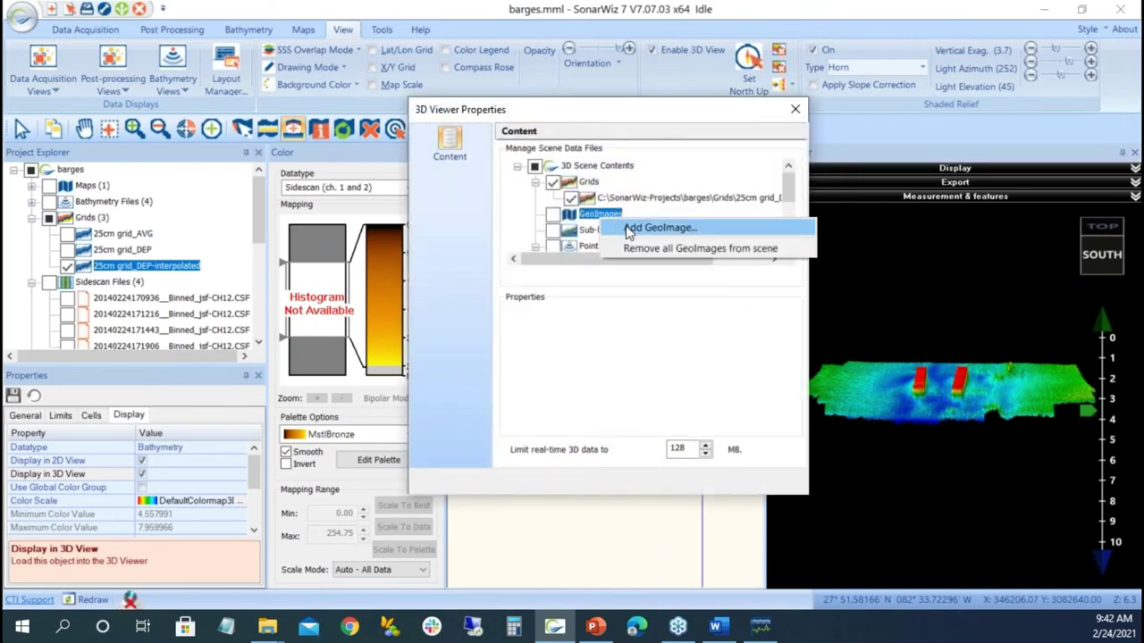
left_click(657, 228)
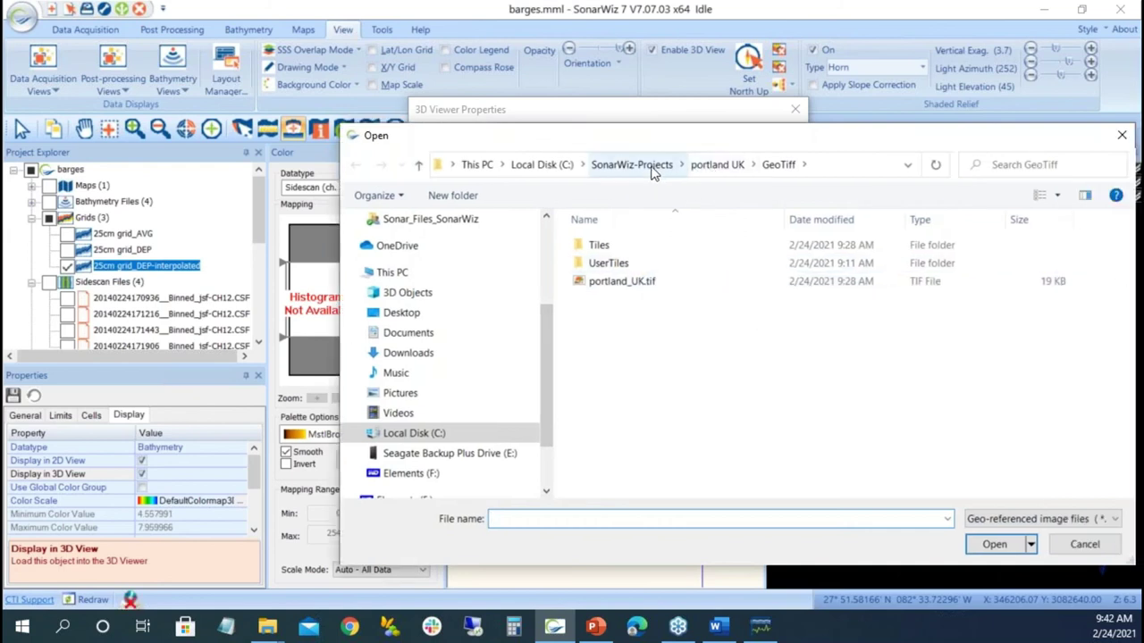
left_click(663, 167)
double_click(605, 245)
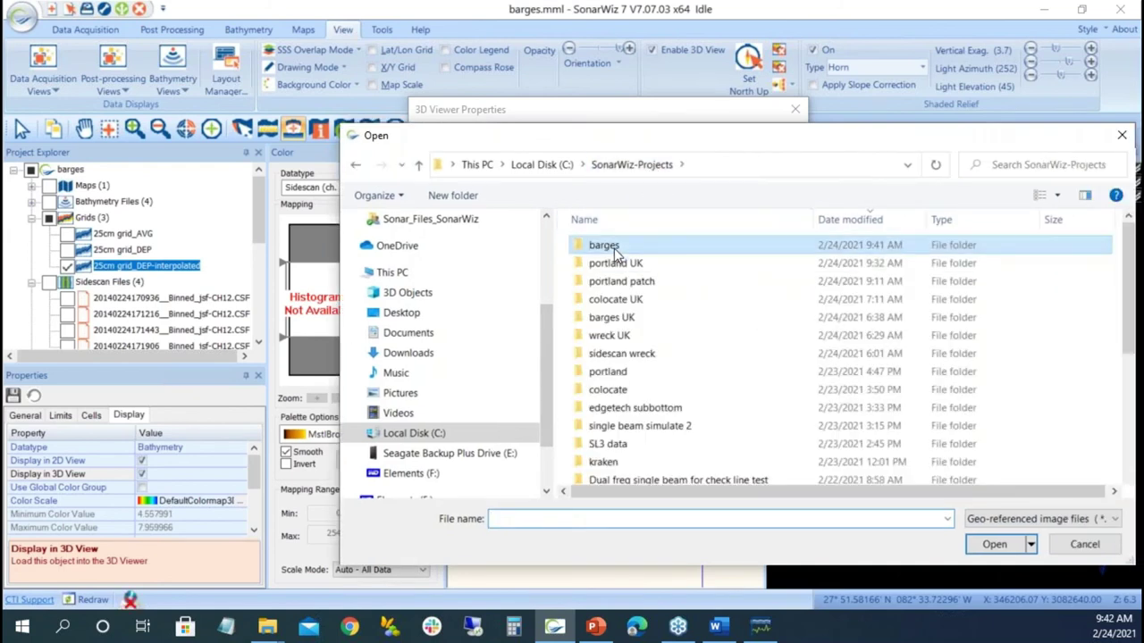
left_click(601, 374)
double_click(601, 374)
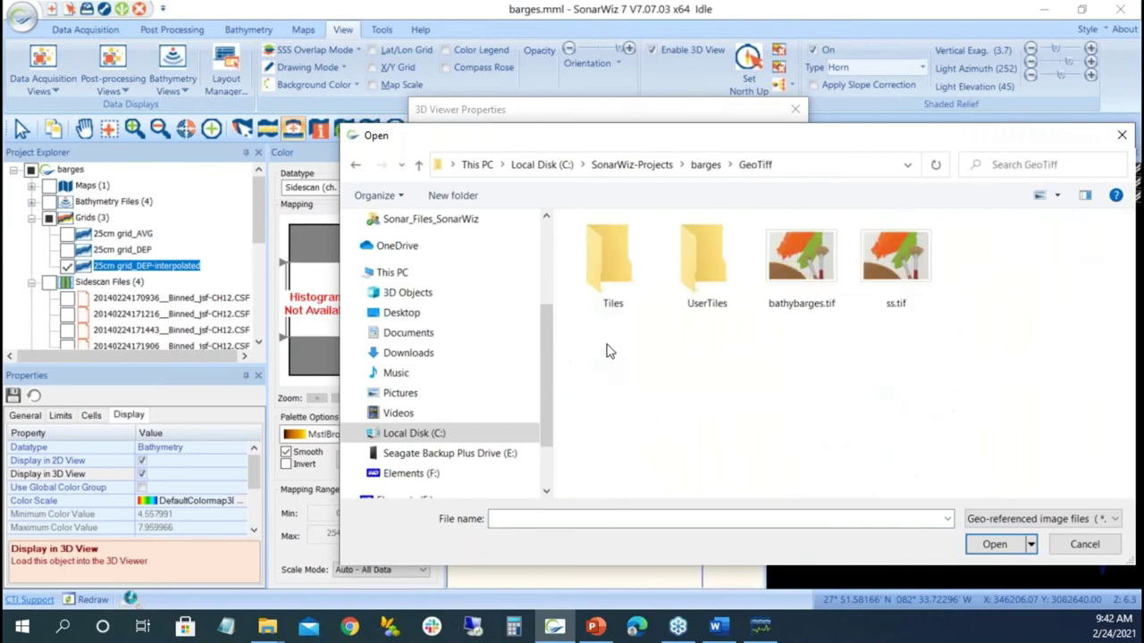
double_click(896, 275)
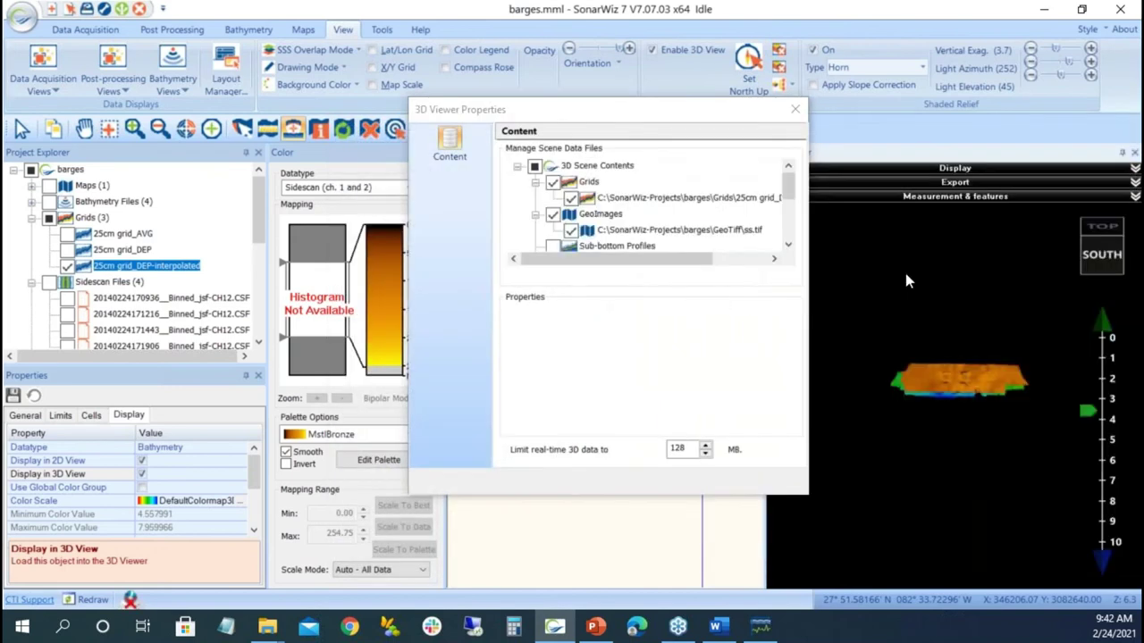
Drape the ss.tif image over the 25cm grid_DEP-interpolated grid in the 3D scene.
left_click_drag(980, 373, 939, 300)
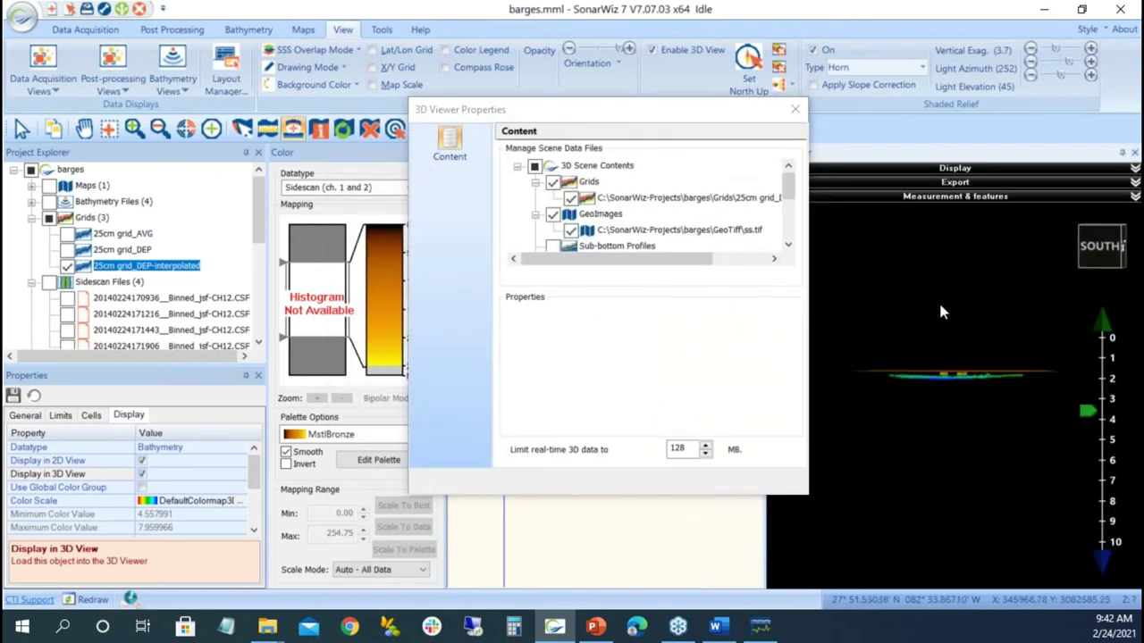
left_click(642, 198)
left_click(789, 396)
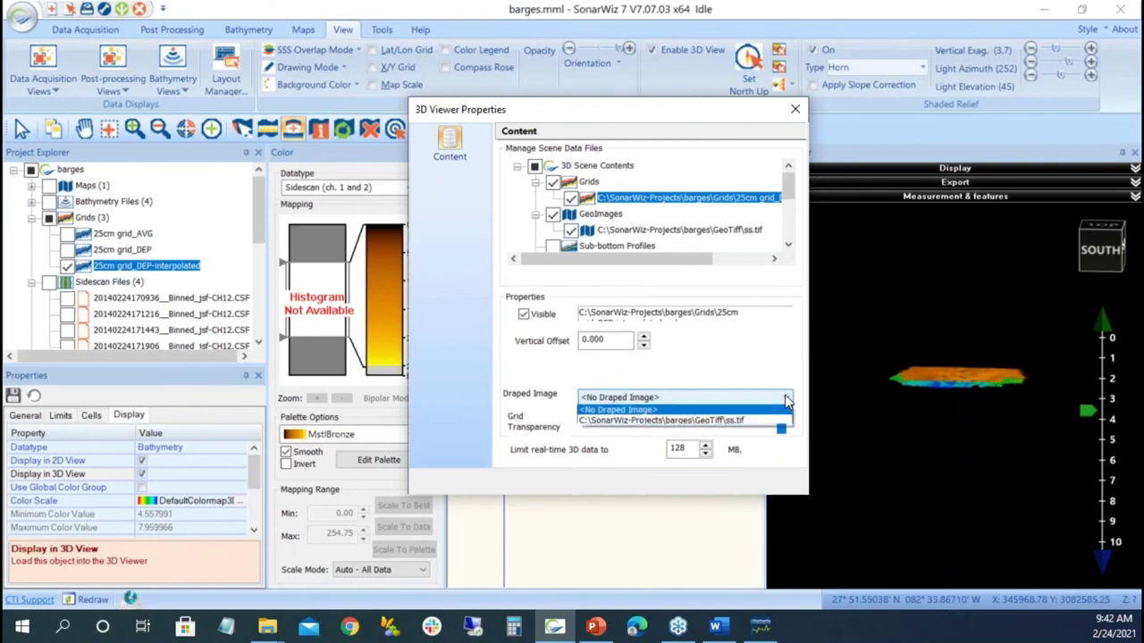
left_click(760, 427)
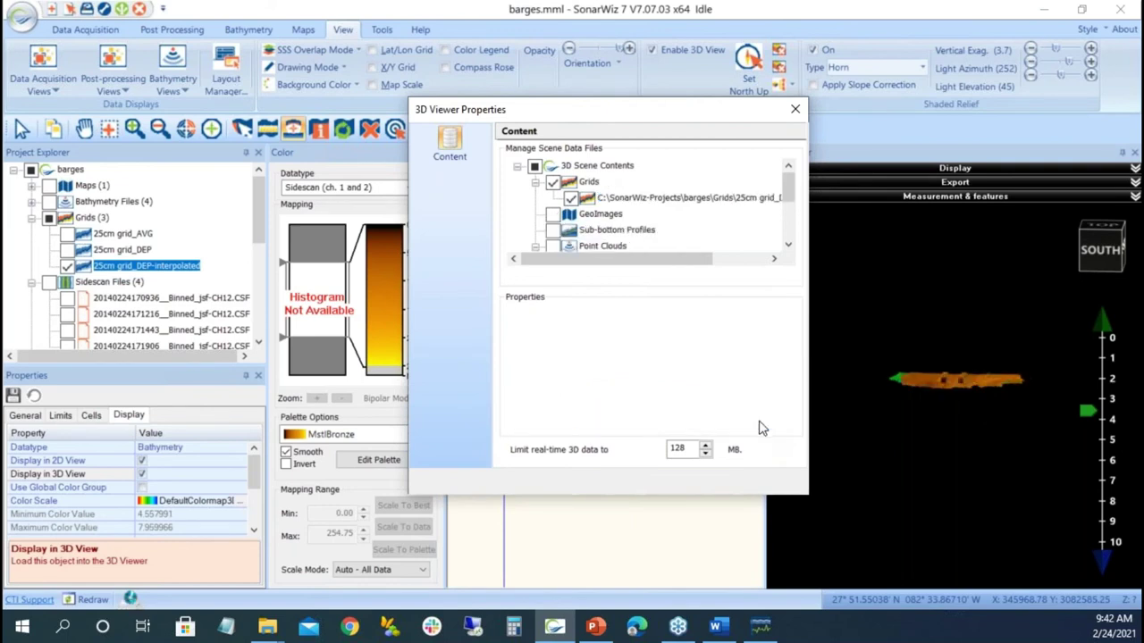